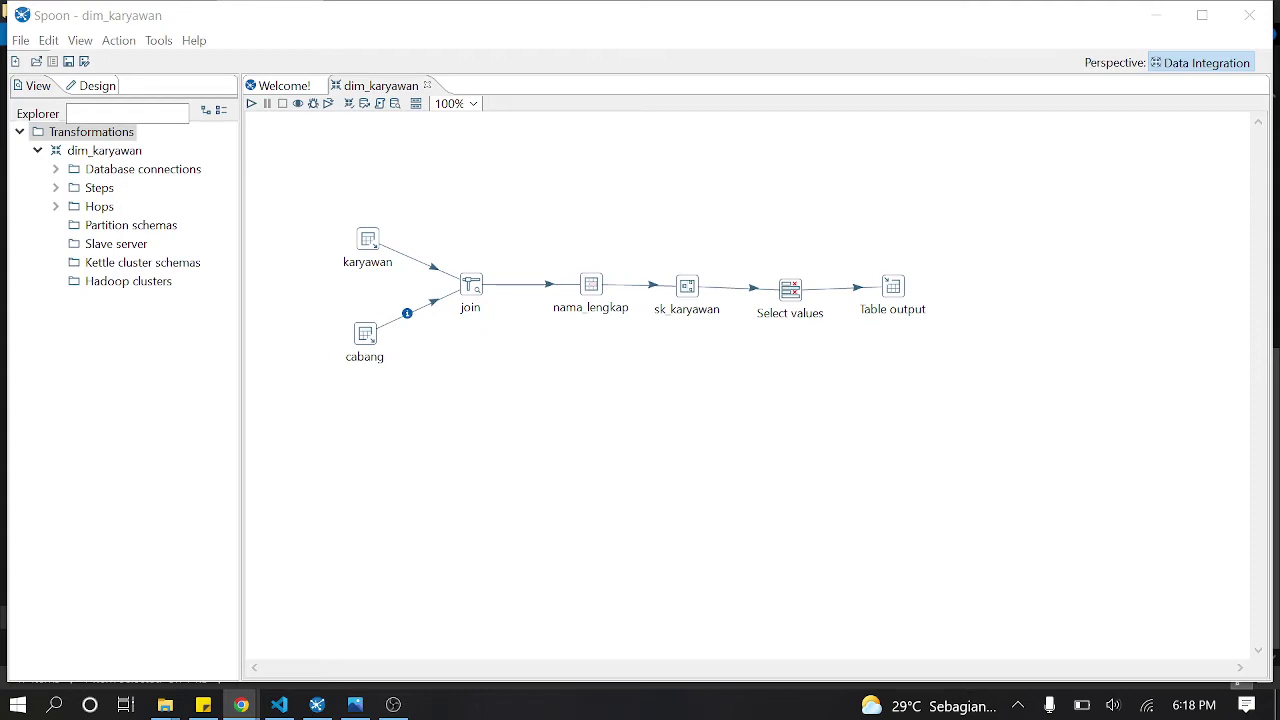
key("super+d")
key("super+d")
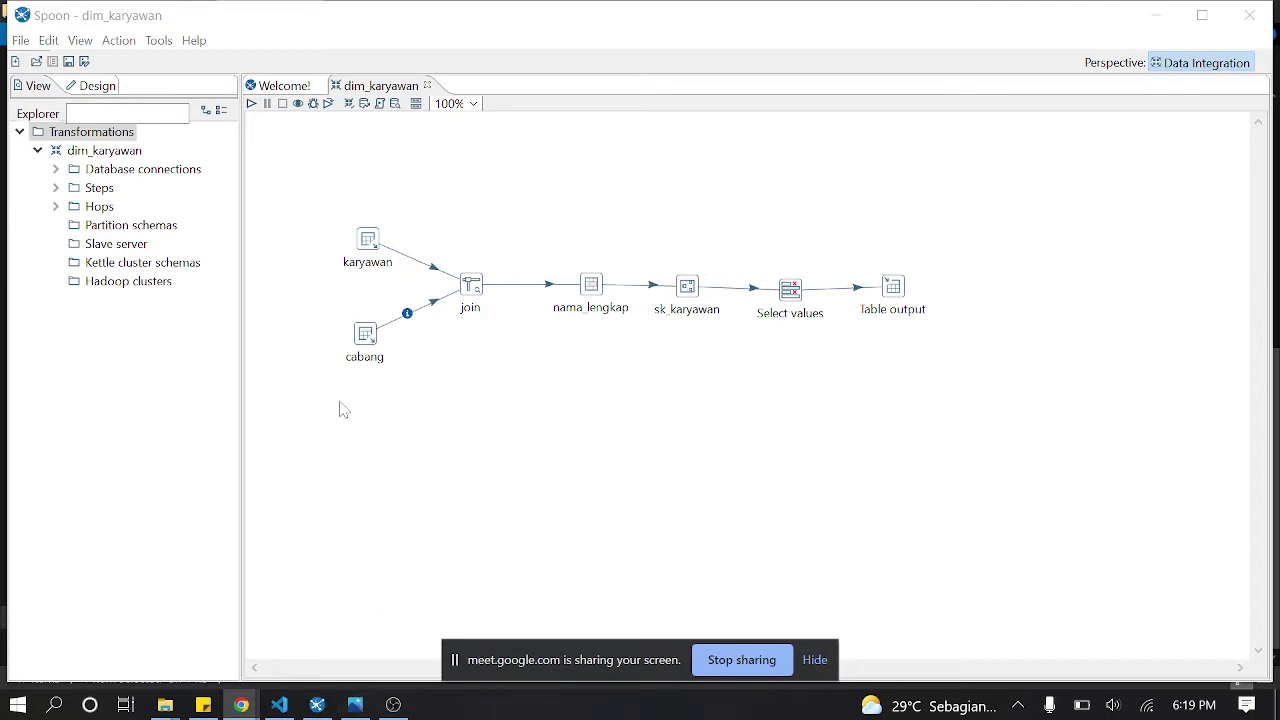
left_click(395, 704)
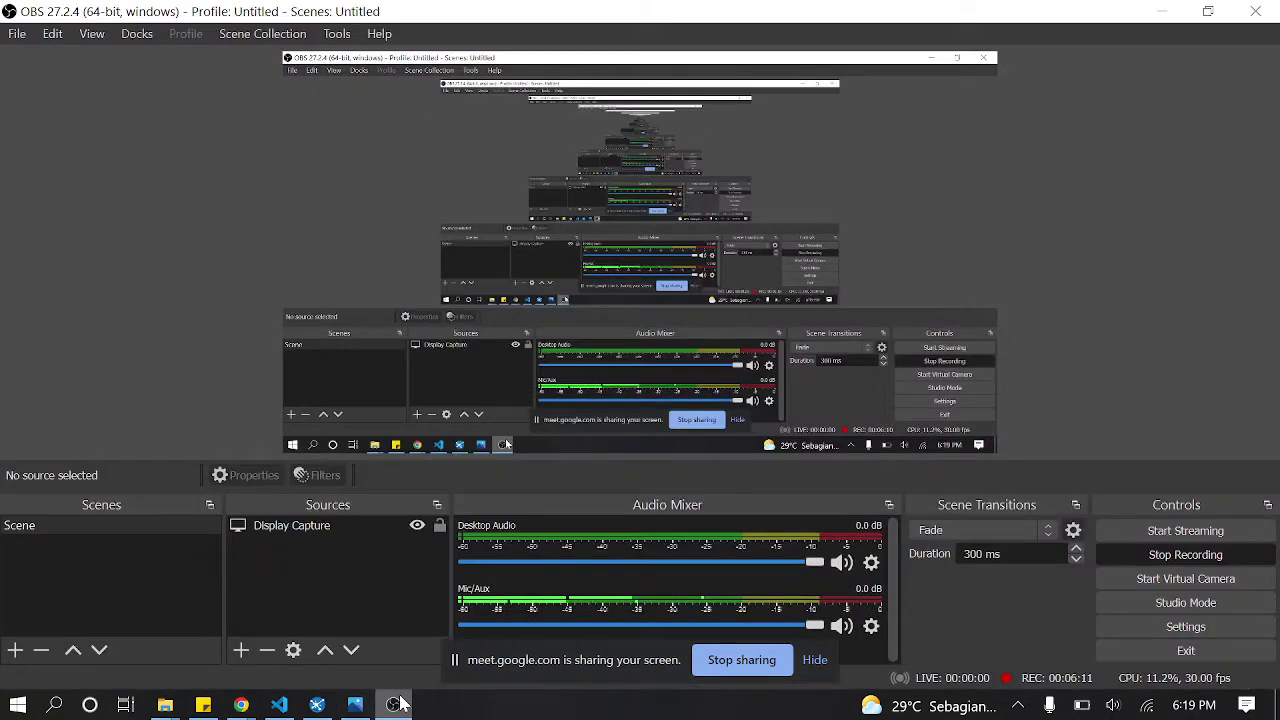
left_click(1237, 551)
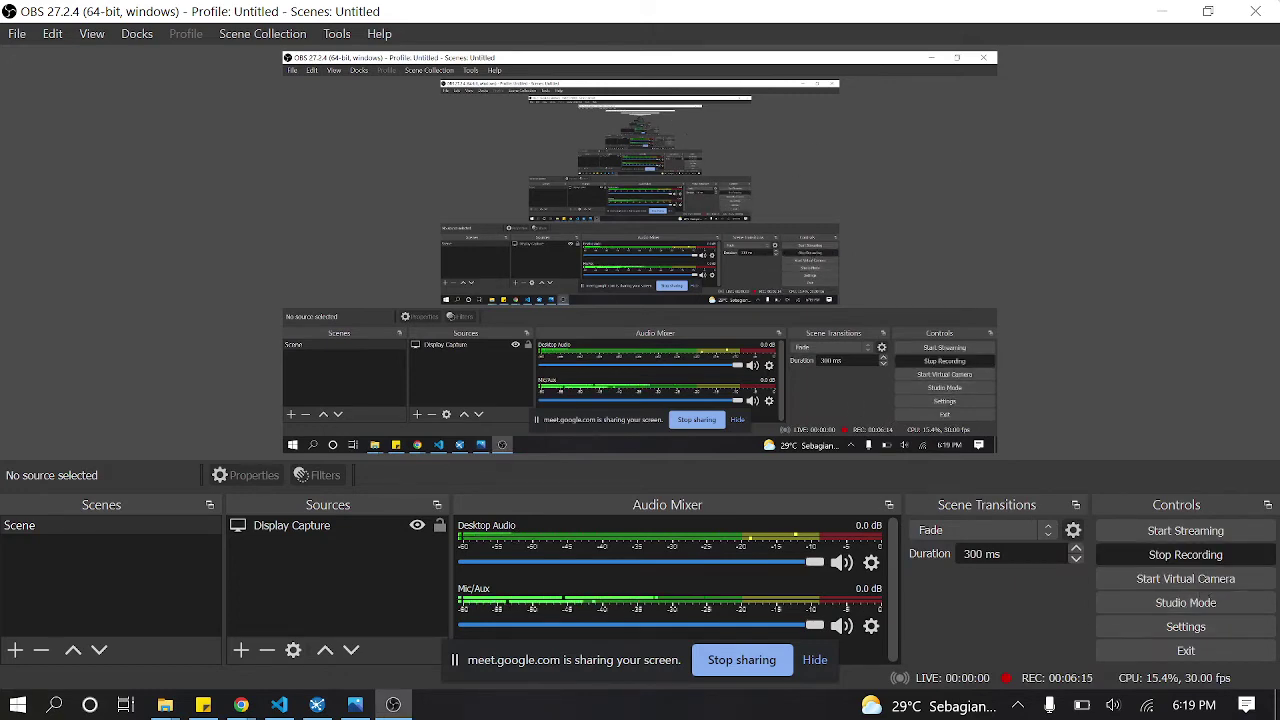
left_click(1161, 11)
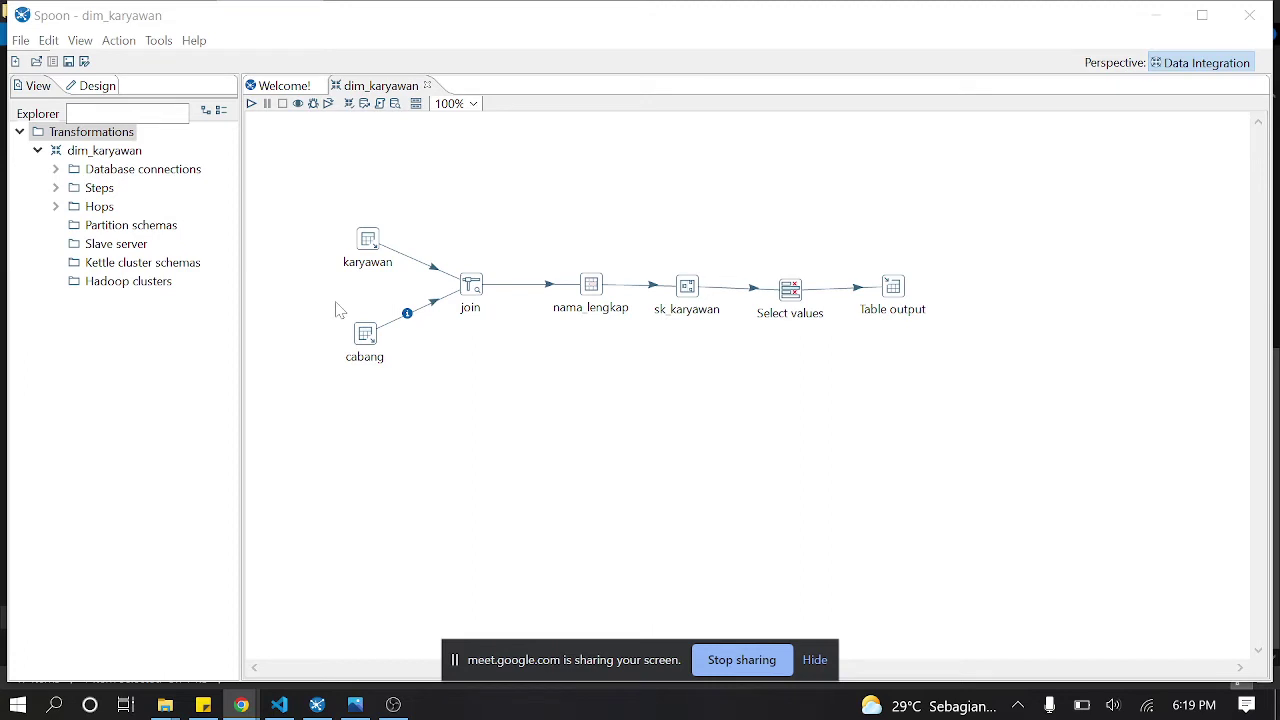
key("XF86MonBrightnessUp")
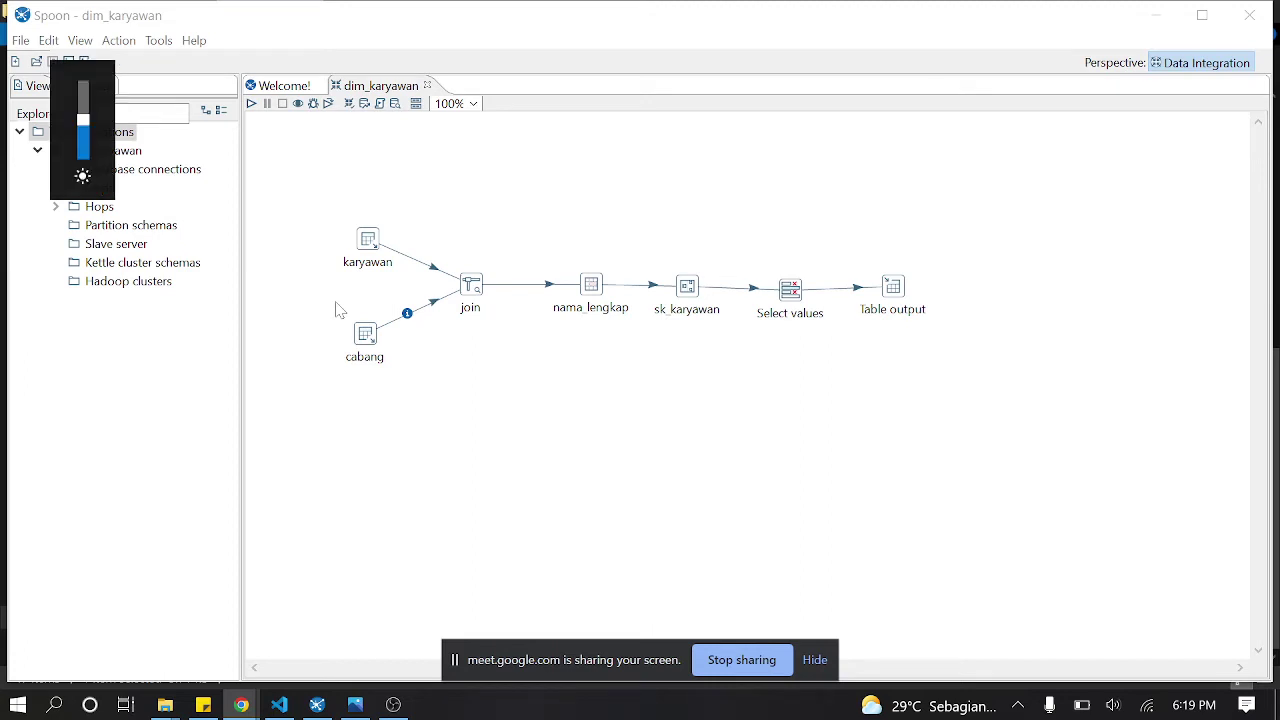
key("XF86MonBrightnessUp")
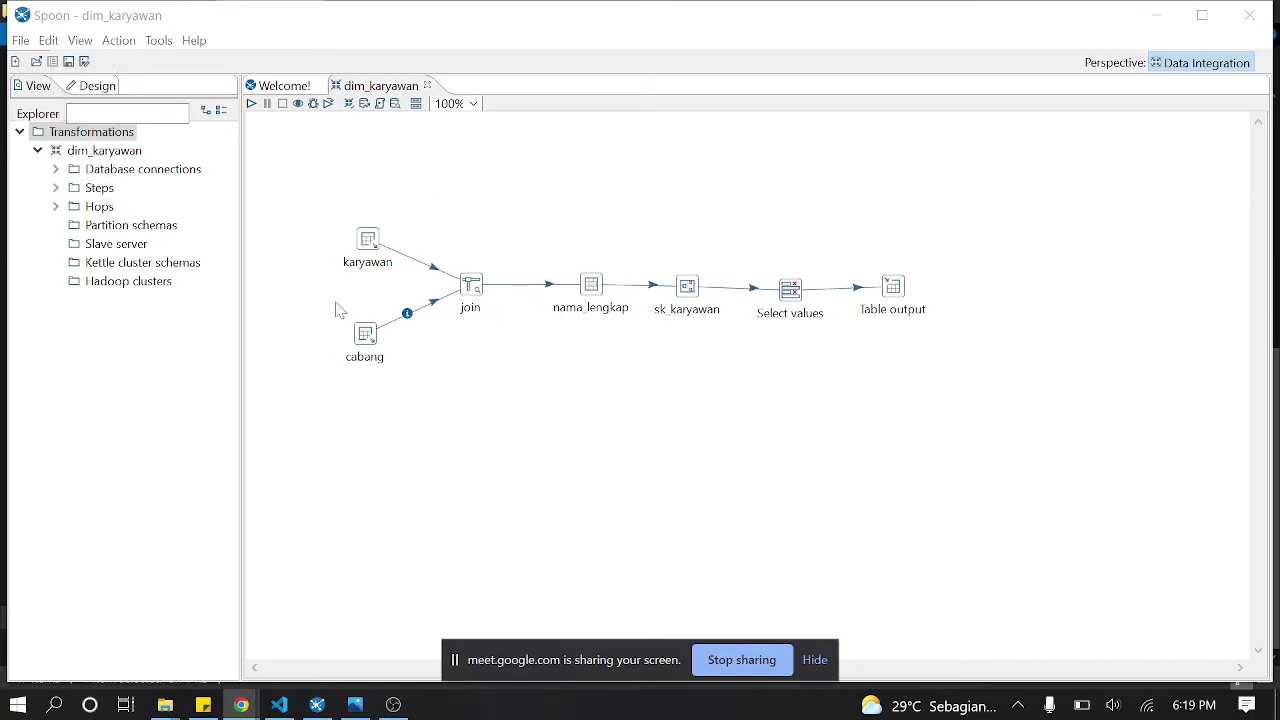
left_click(815, 660)
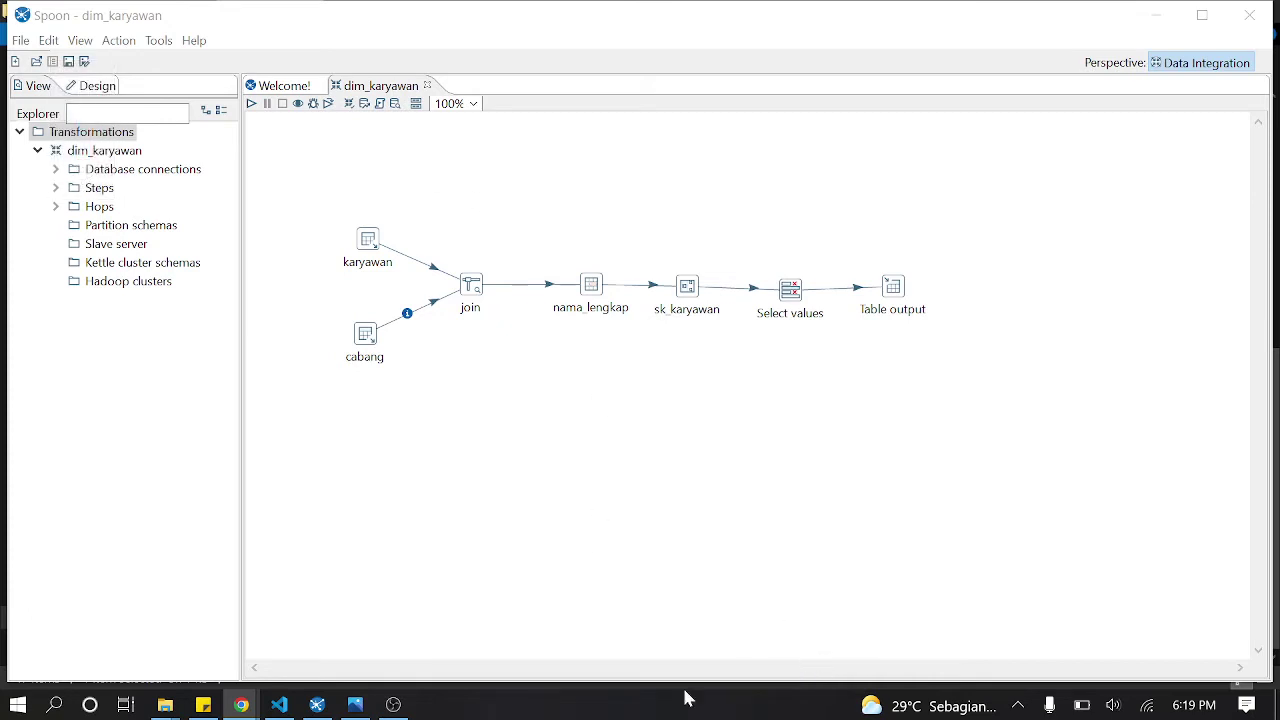
Step: Switch to Photos to examine the star schema diagram around fact_penjualan, and dismiss the screen-sharing notification
key("super")
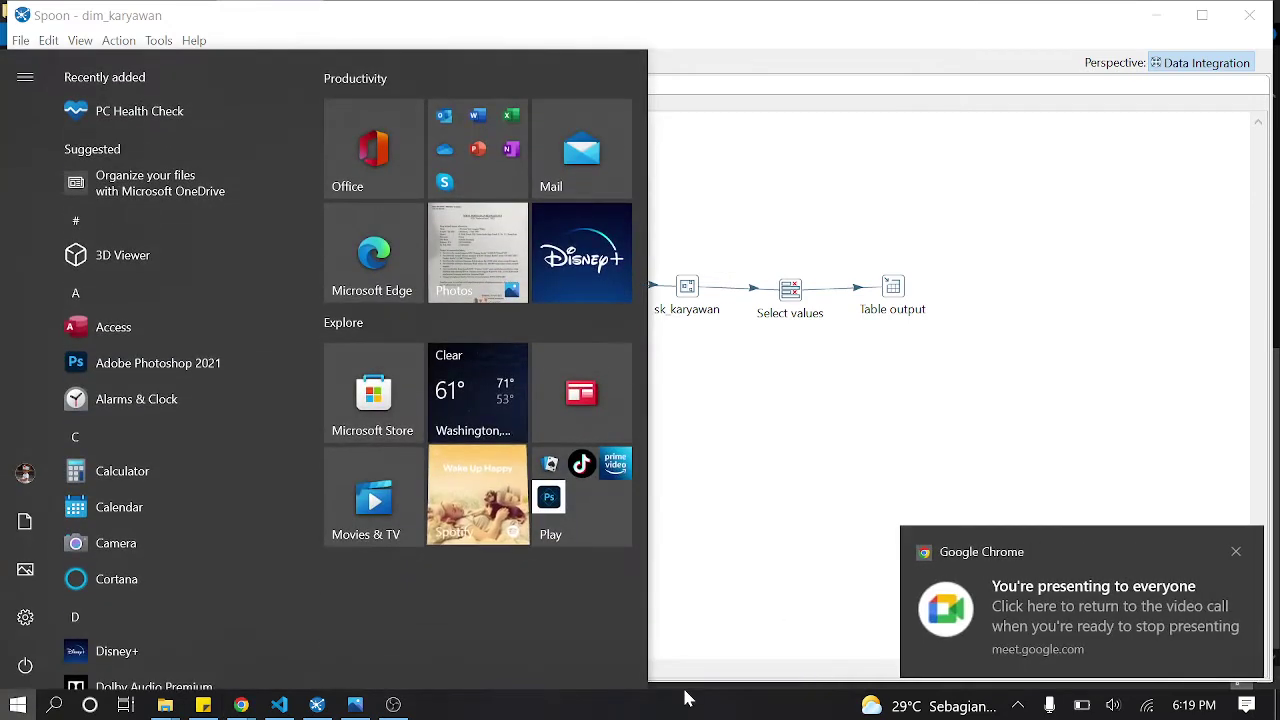
left_click(355, 705)
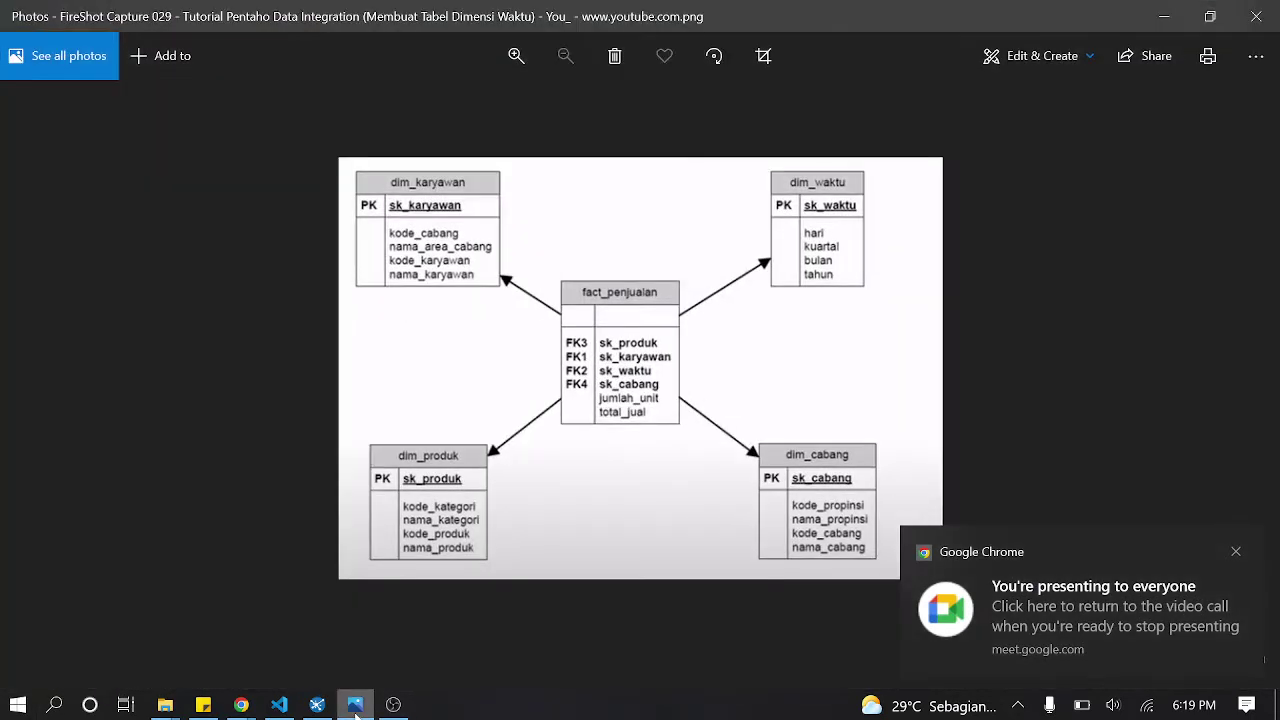
left_click(1236, 551)
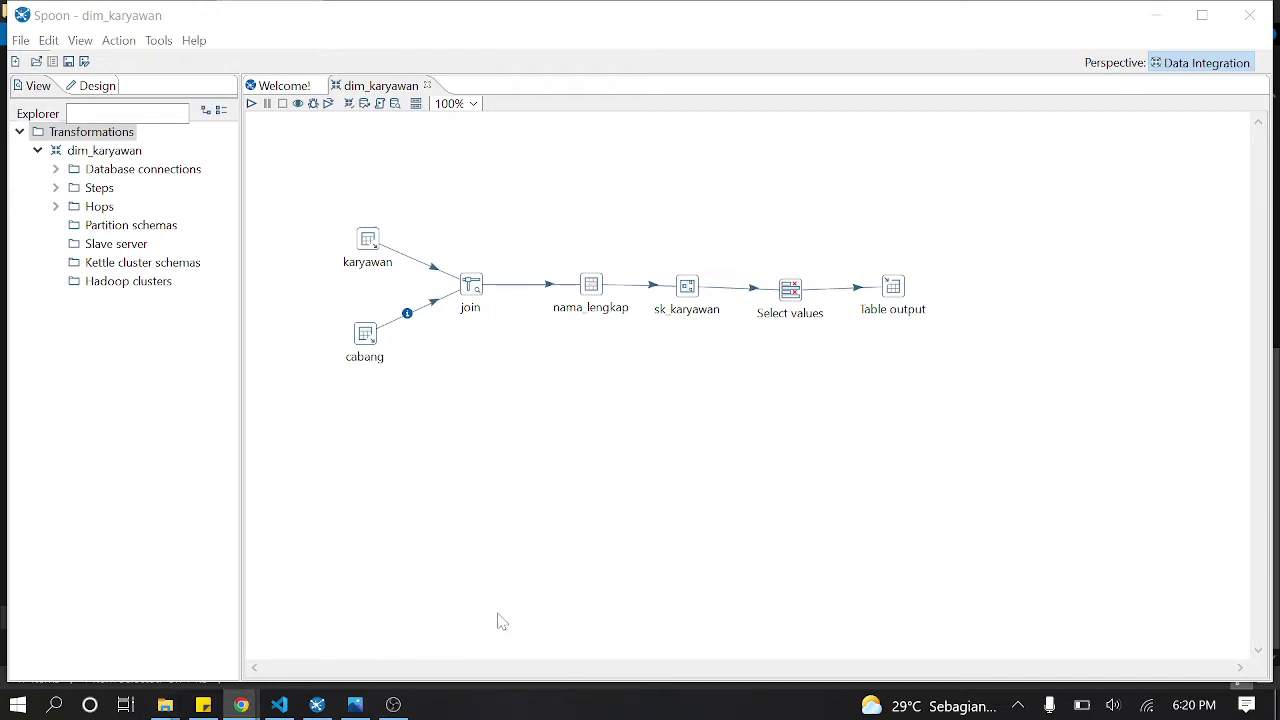
Step: Launch SQLyog and dismiss its update notice without downloading anything
key("super")
type("sql")
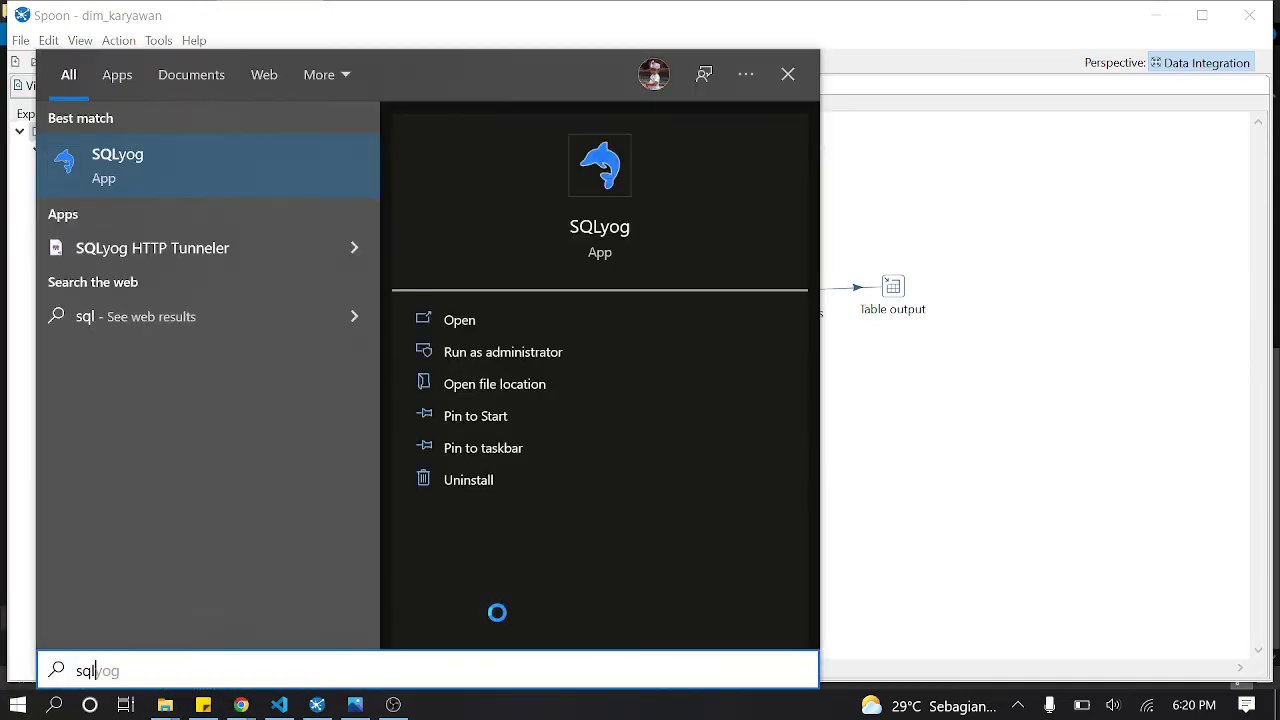
key("Return")
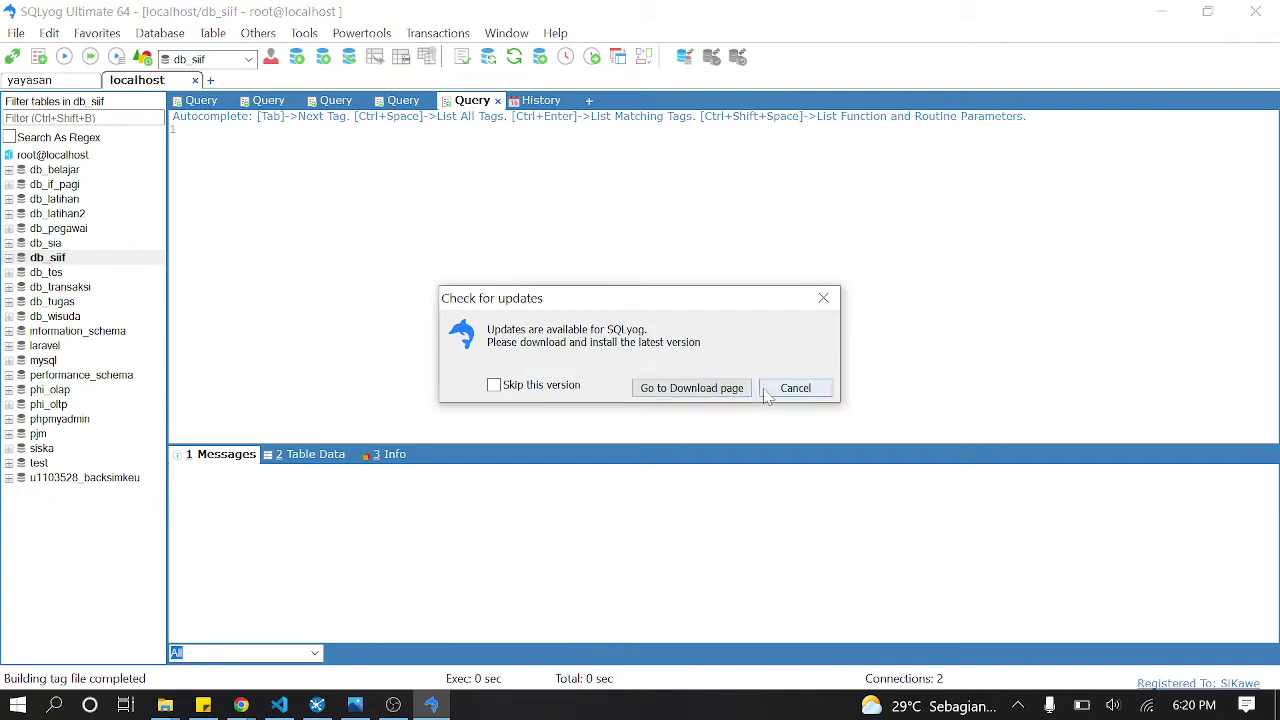
left_click(795, 388)
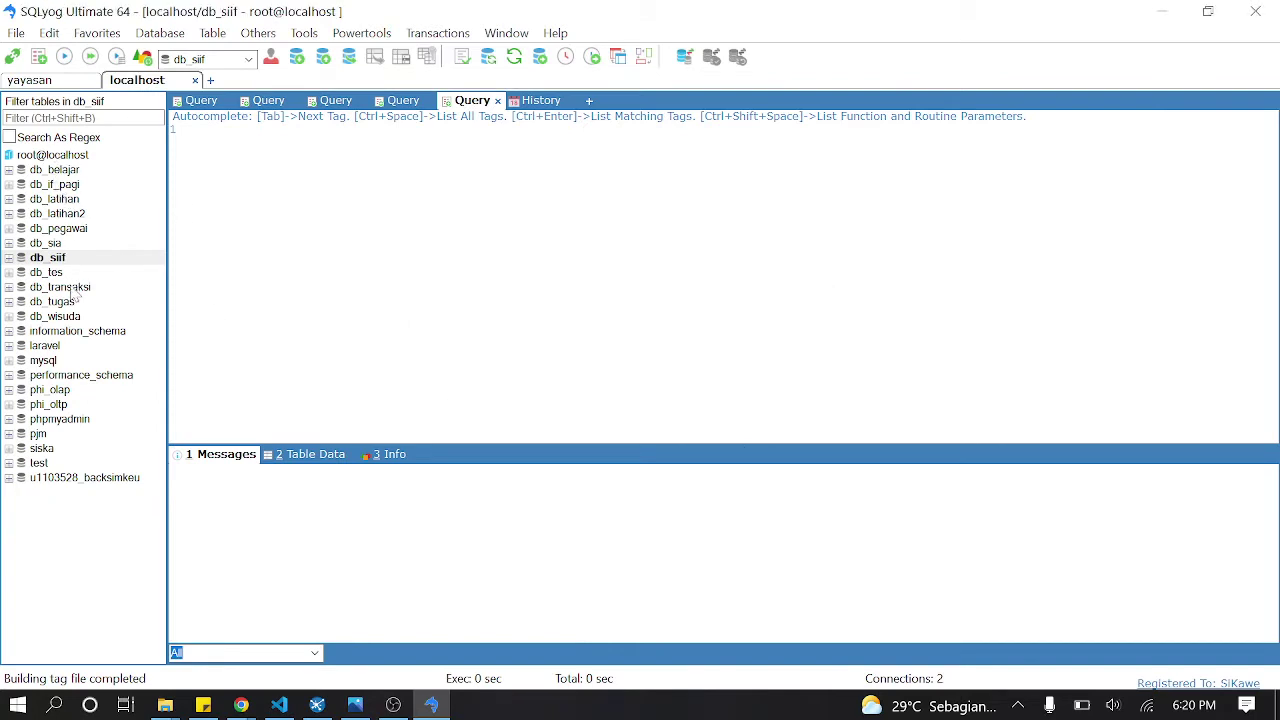
Step: List the tables of the phi_olap database
left_click(68, 390)
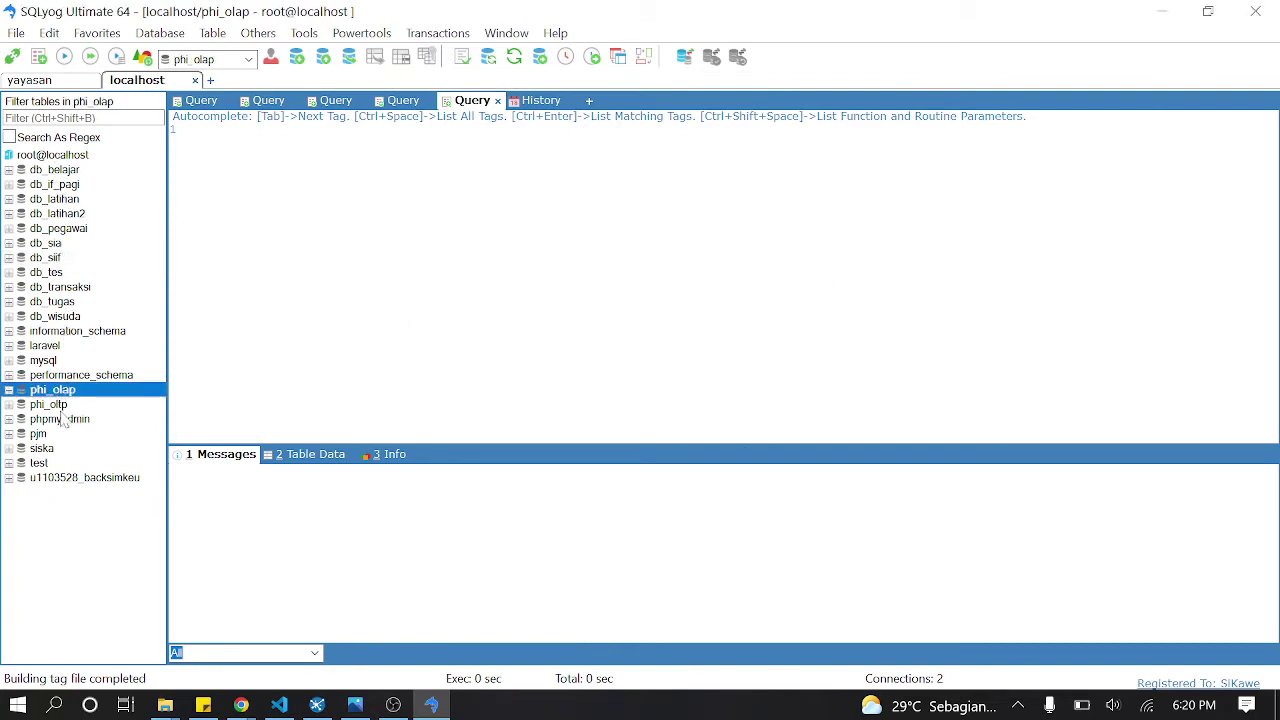
right_click(56, 393)
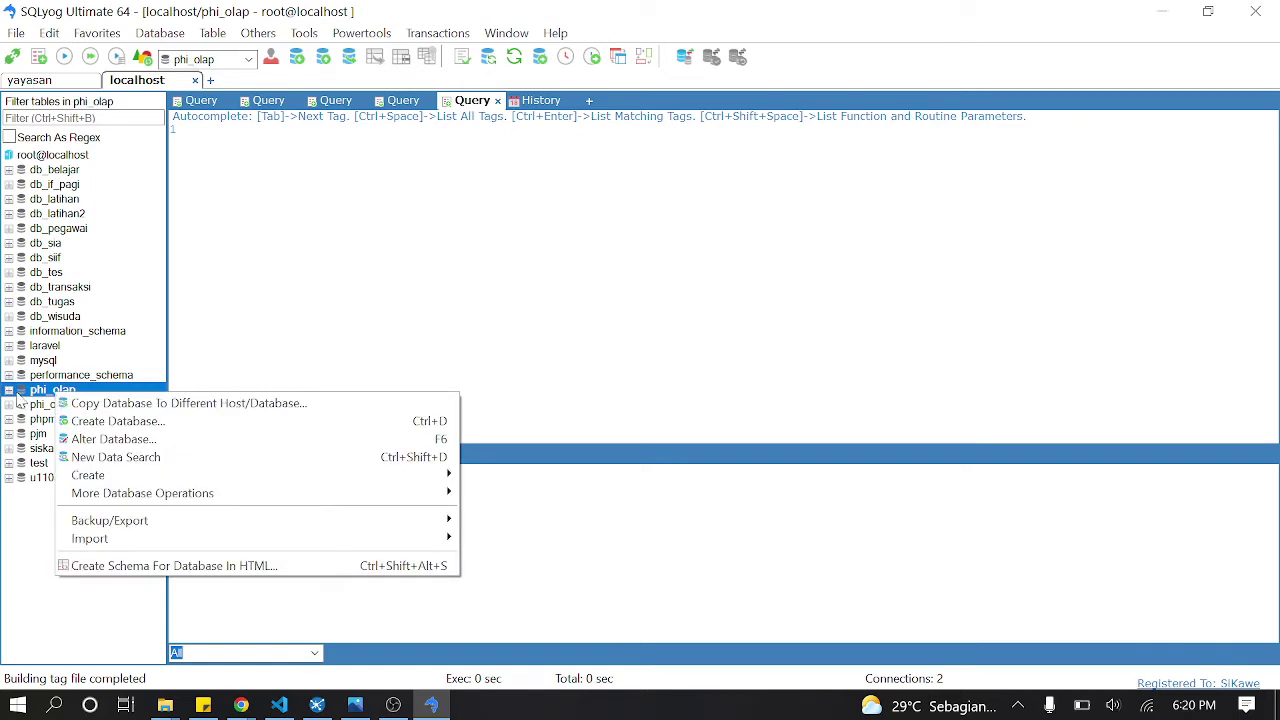
left_click(9, 390)
left_click(21, 404)
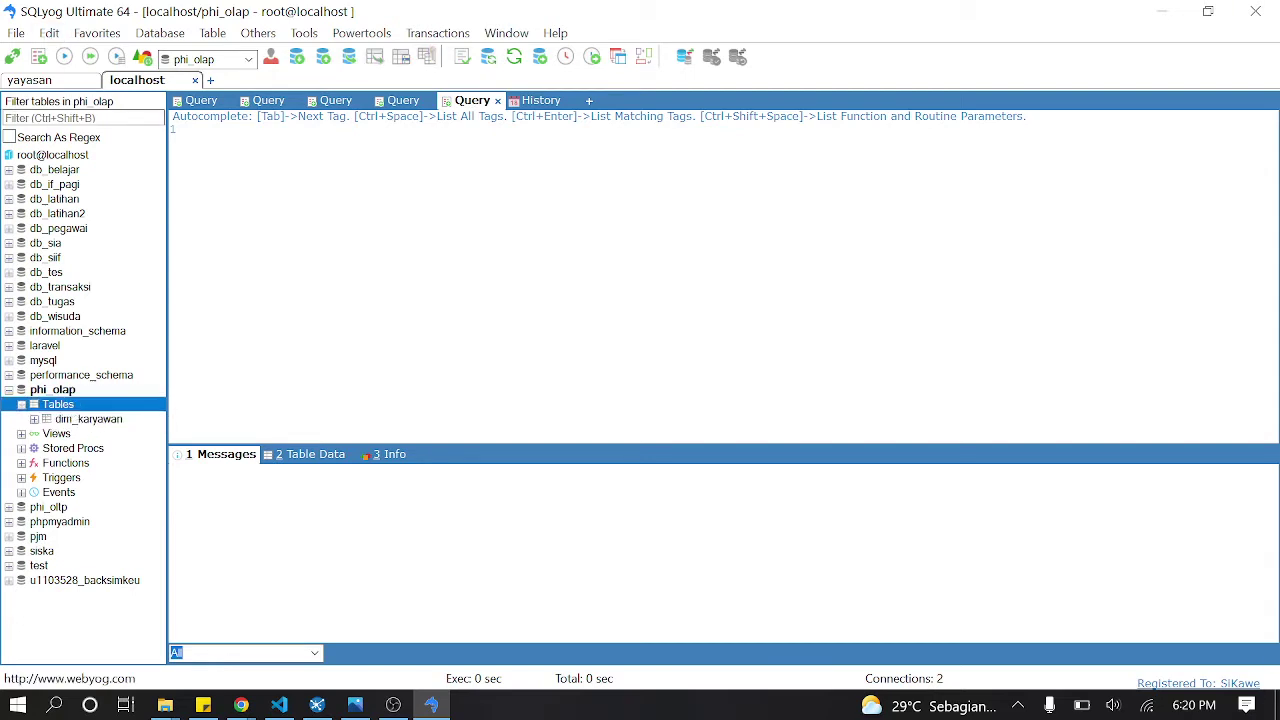
Step: Switch to Spoon with the dim_karyawan transformation and maximize its window
left_click(317, 705)
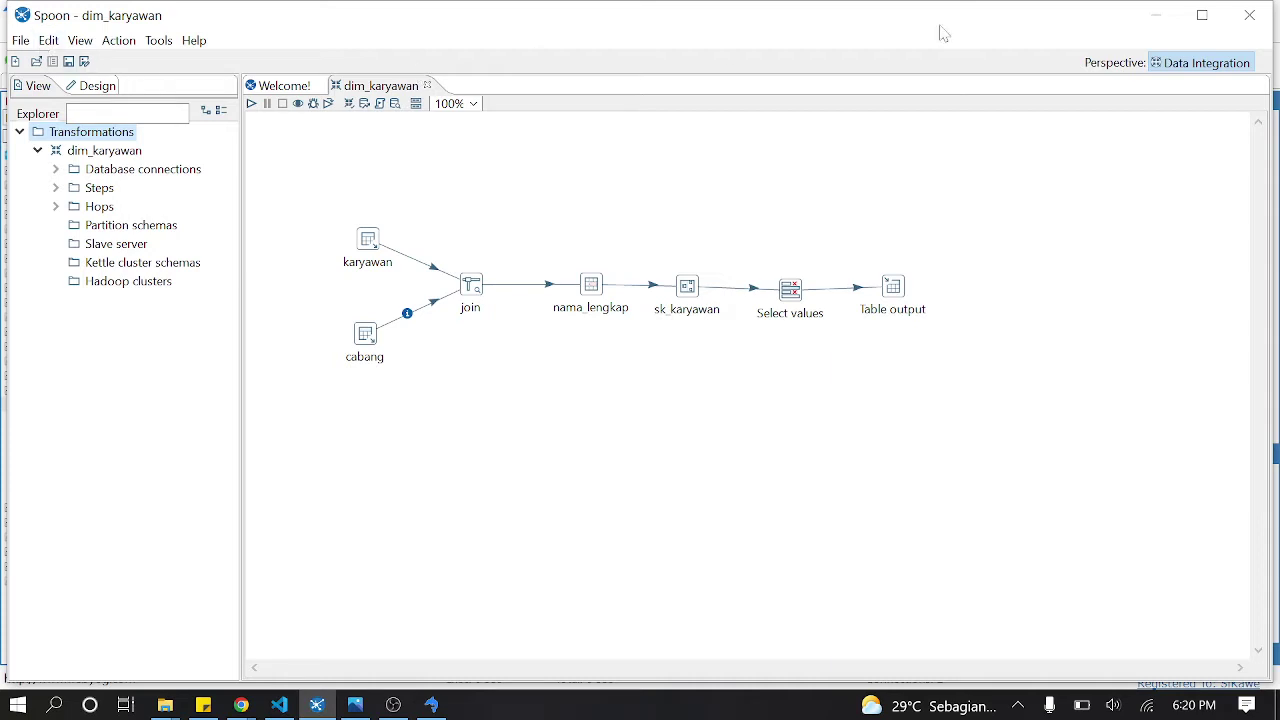
left_click(1203, 16)
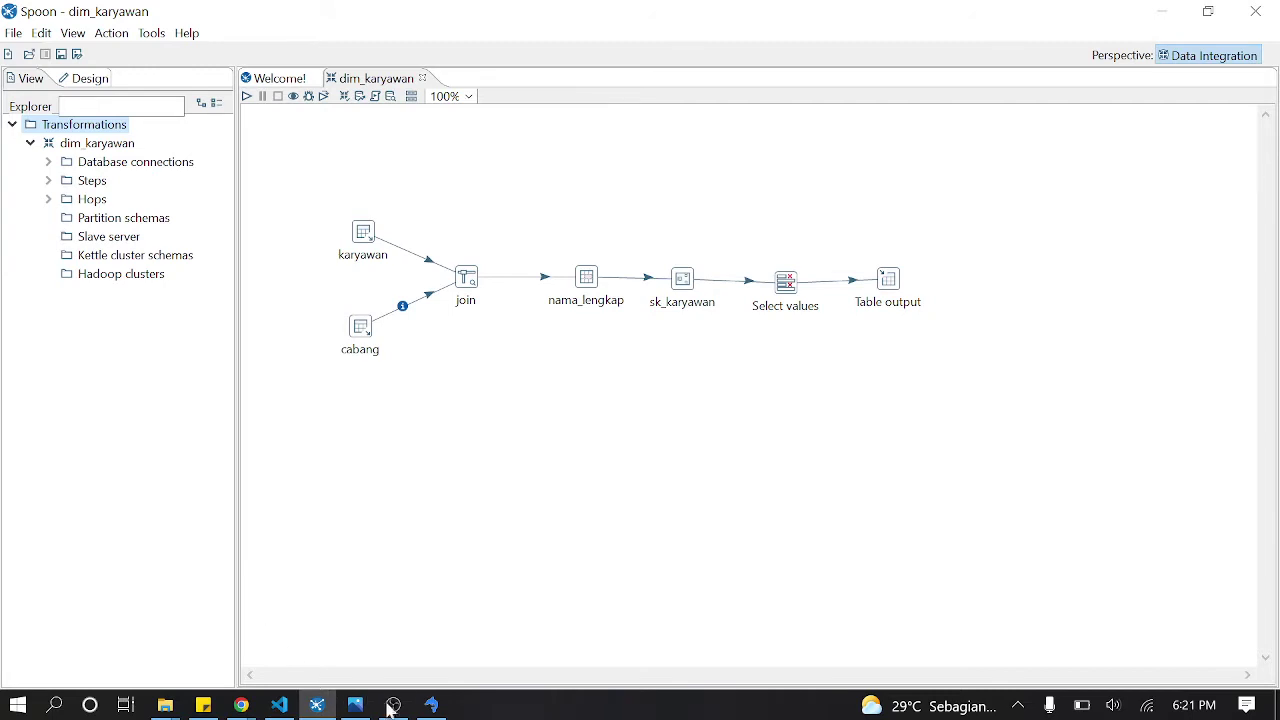
Step: Switch back to SQLyog and list the tables of the phi_oltp database, keeping phi_olap expanded
left_click(431, 705)
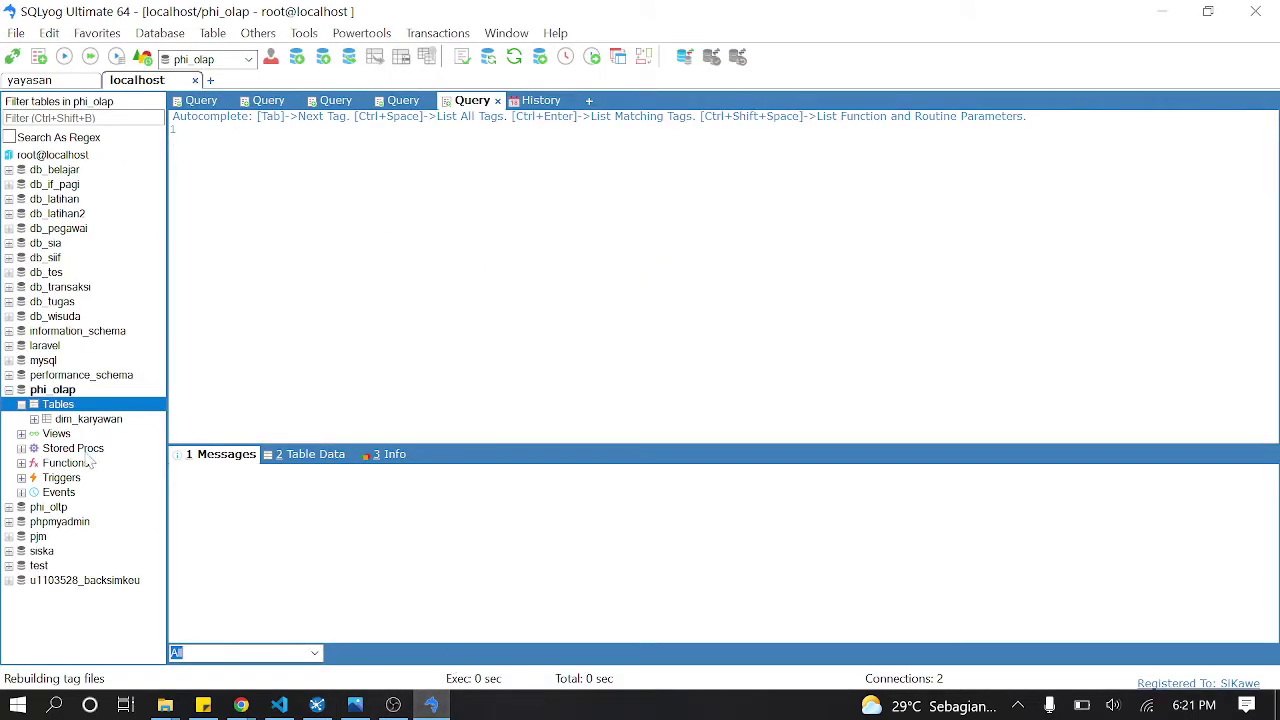
left_click(8, 390)
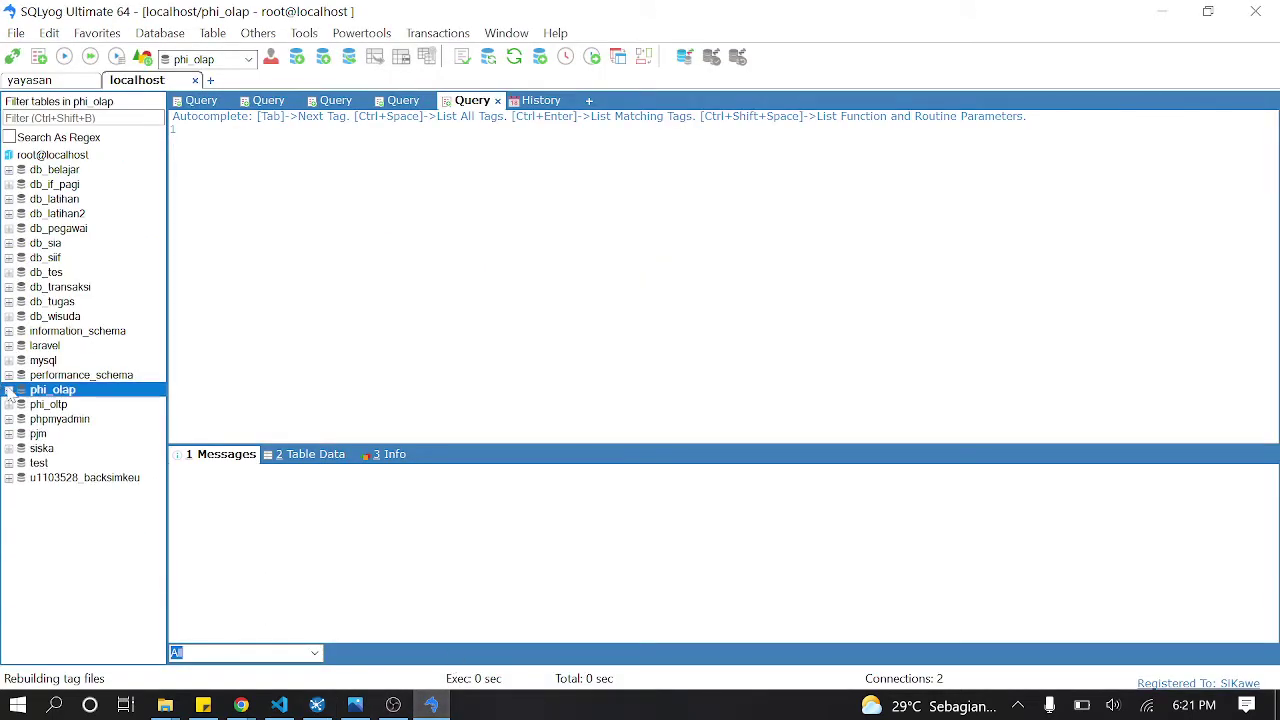
left_click(8, 404)
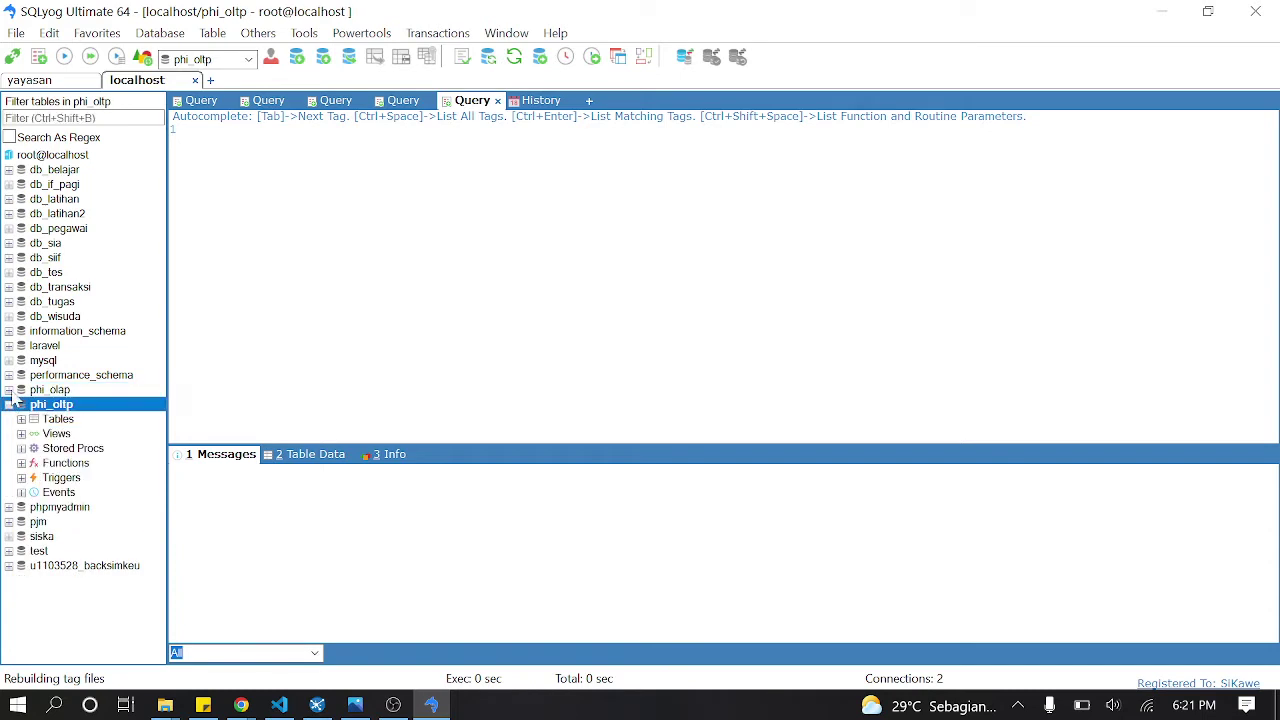
left_click(8, 390)
left_click(21, 522)
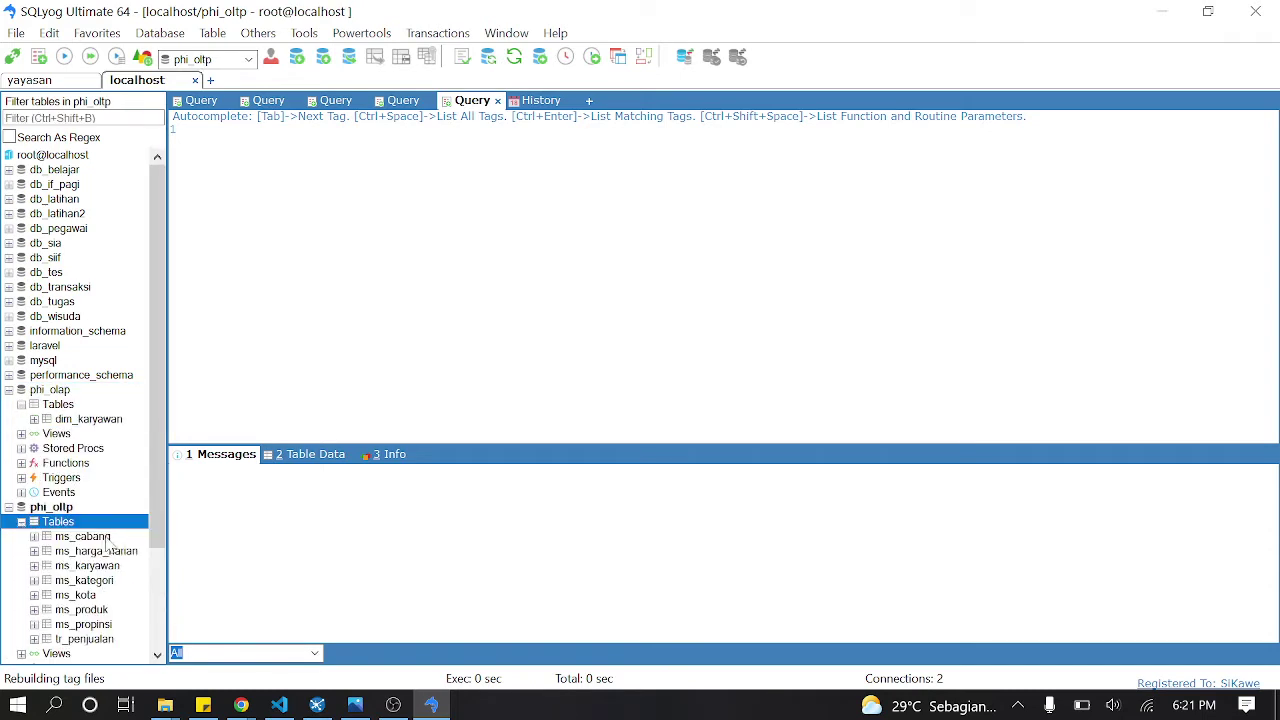
Step: View the data of the ms_produk table and the ms_kategori table in phi_oltp
left_click(108, 609)
right_click(108, 609)
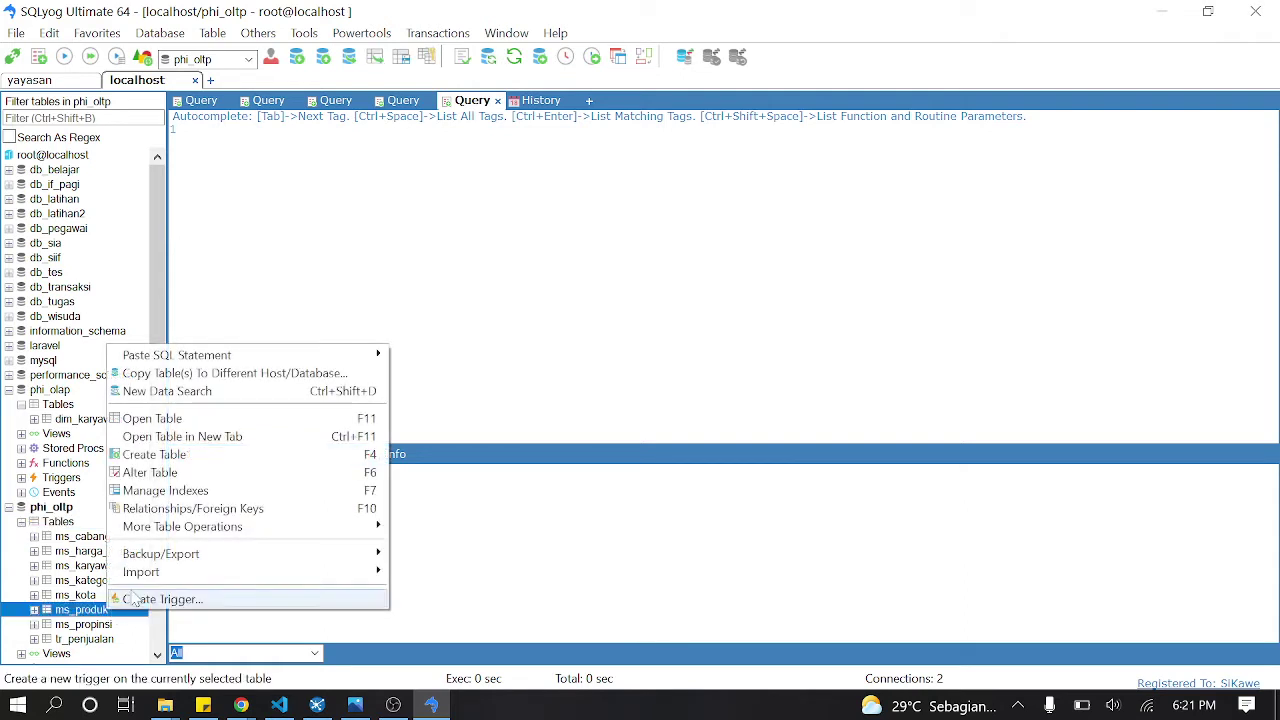
left_click(150, 418)
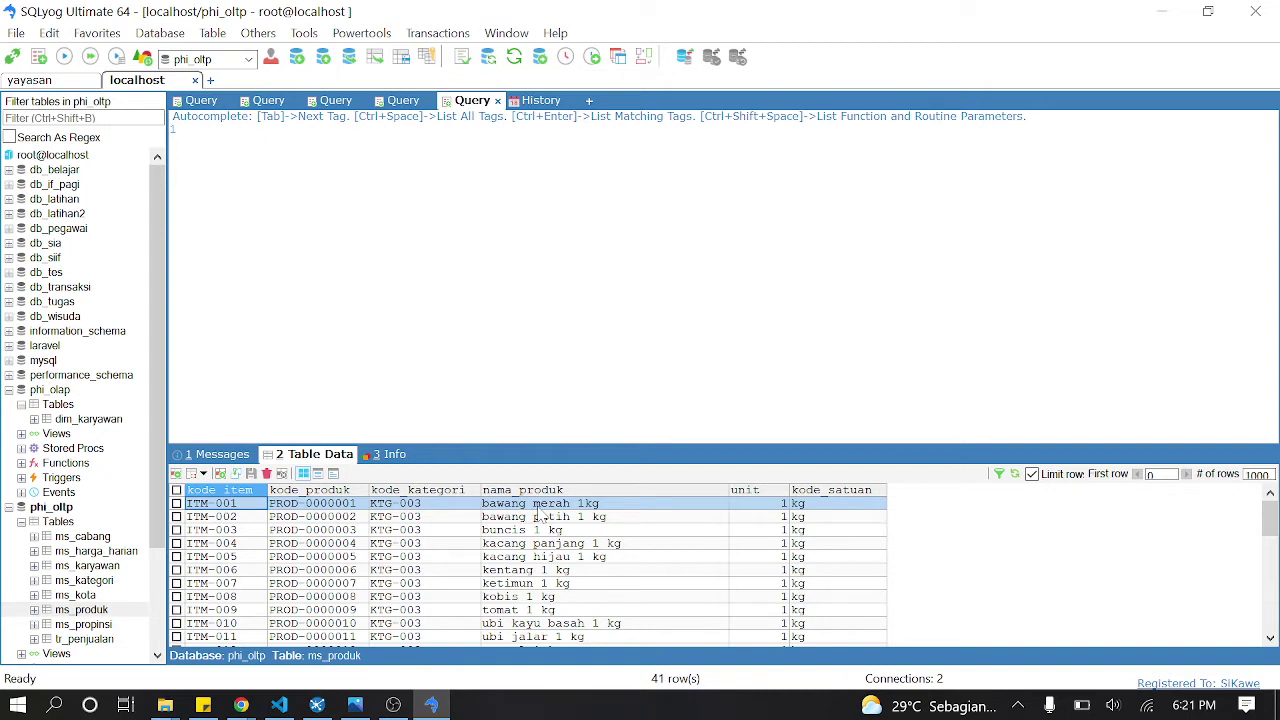
left_click(78, 612)
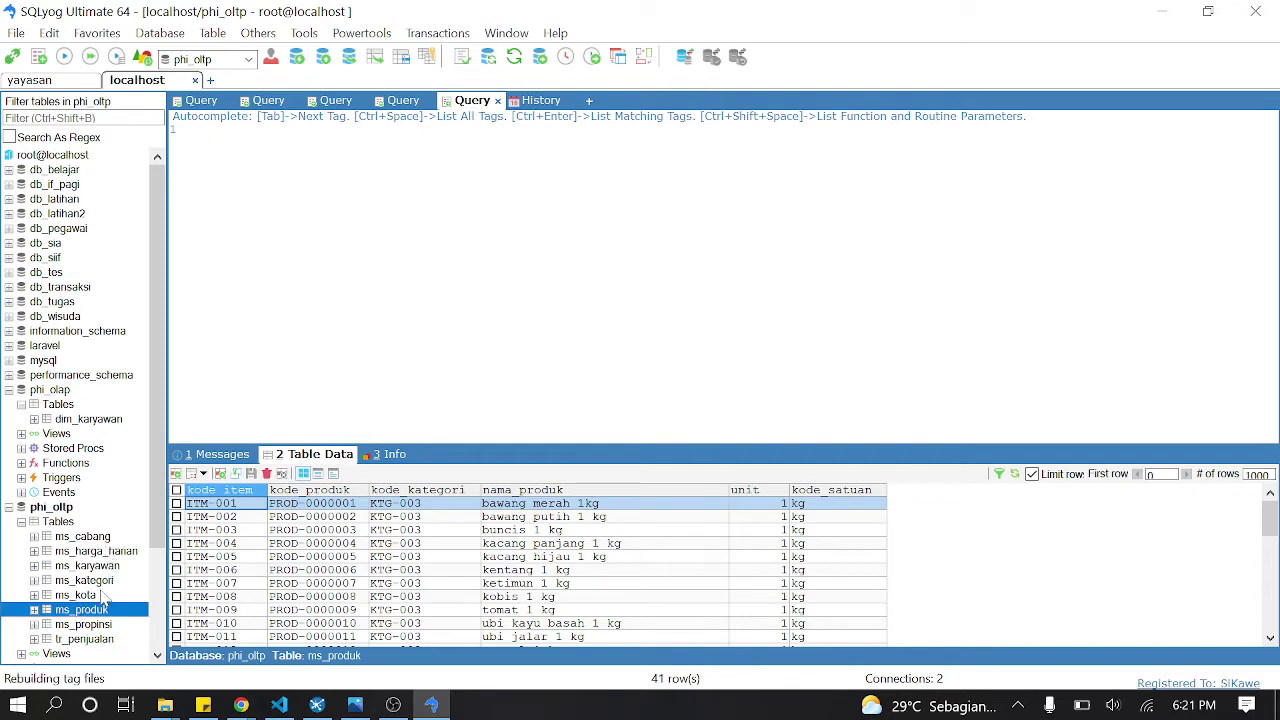
left_click(104, 584)
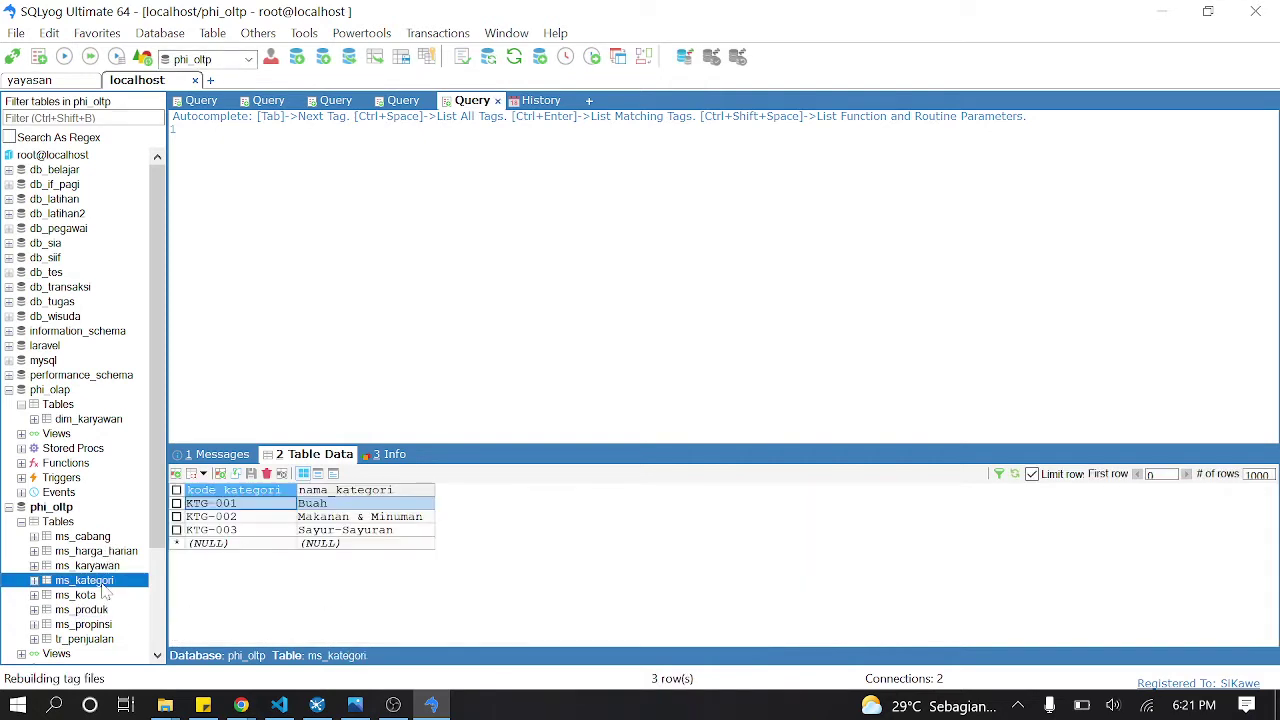
left_click(247, 506)
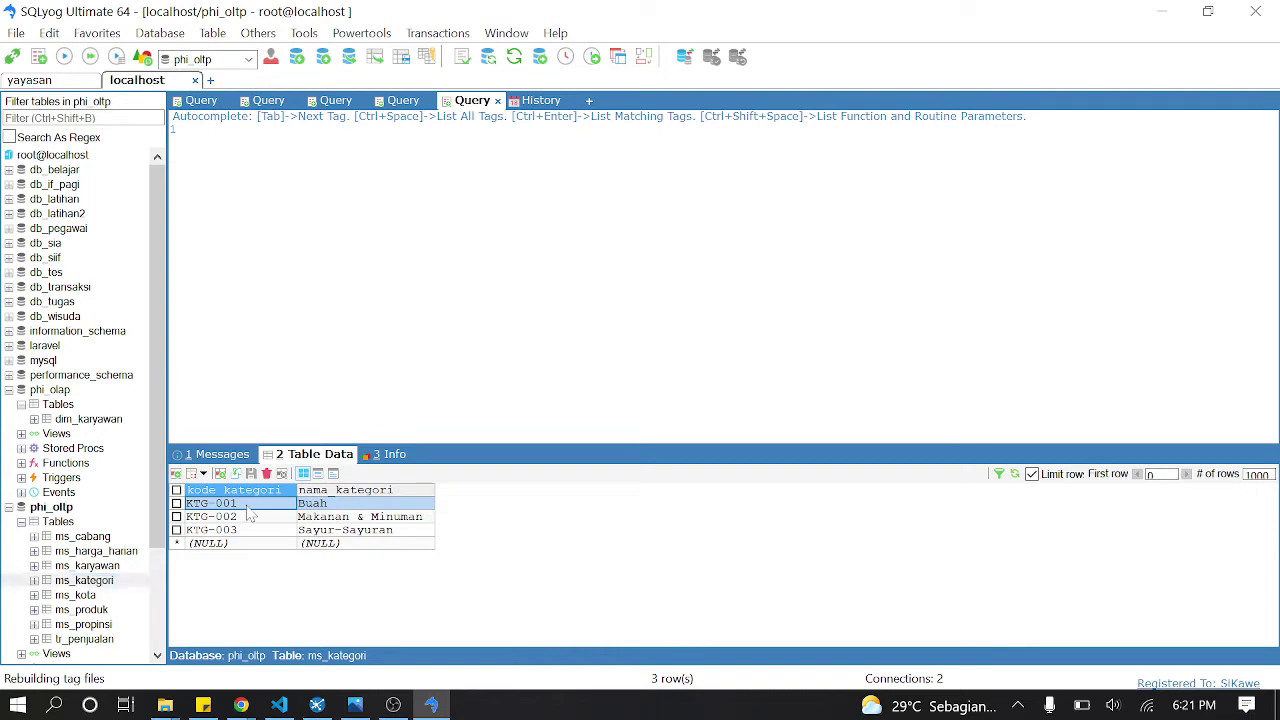
Step: Examine the kode_kategori and kode_produk columns of ms_produk and compare them with the ms_kategori data
left_click(108, 612)
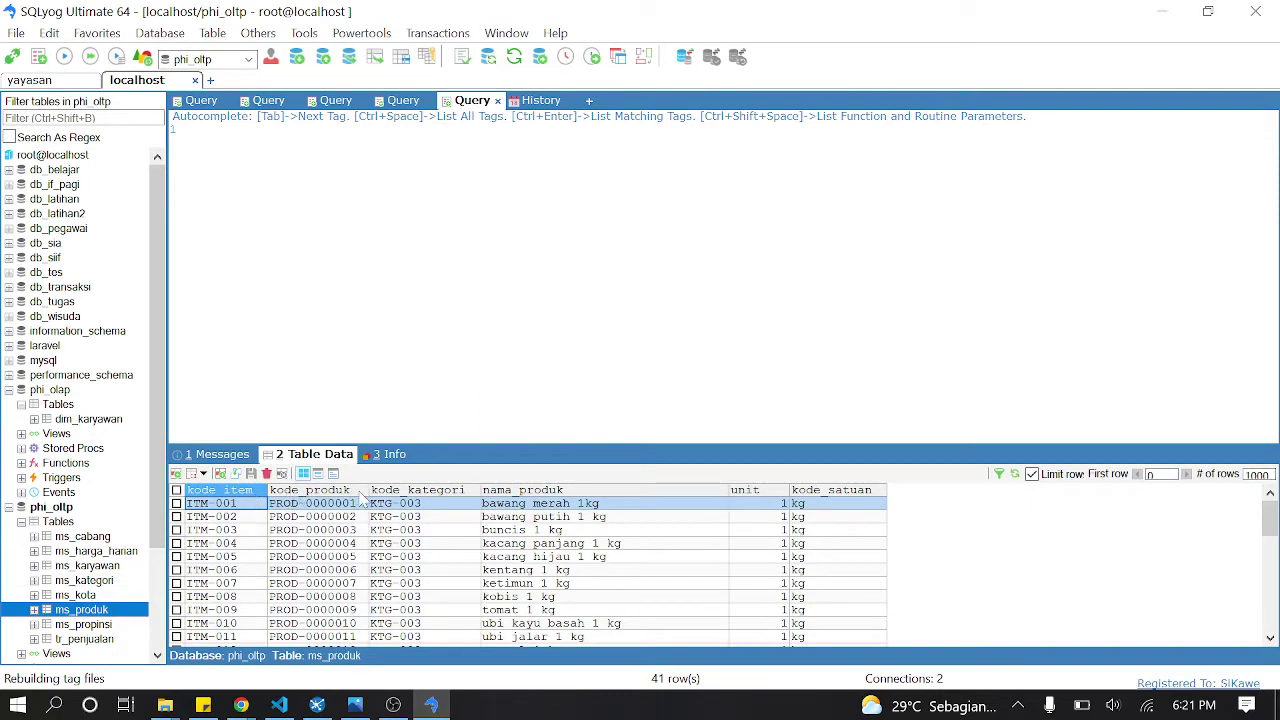
left_click(420, 507)
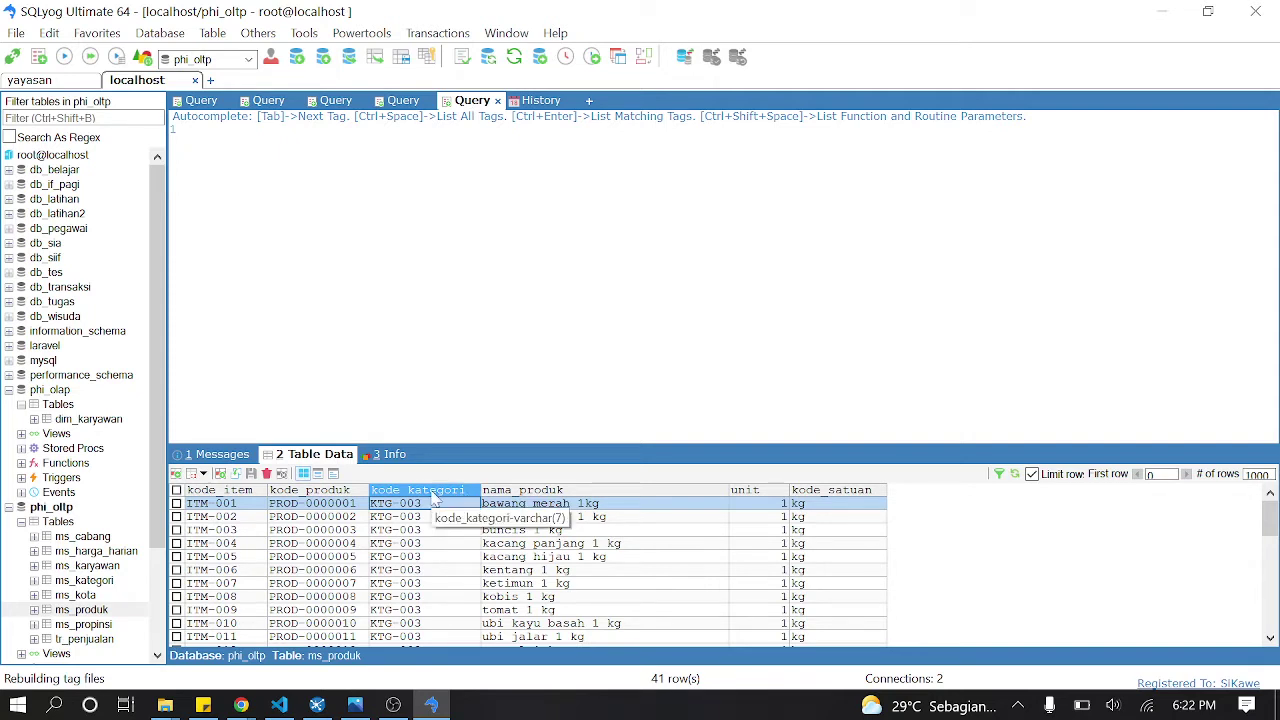
left_click(358, 505)
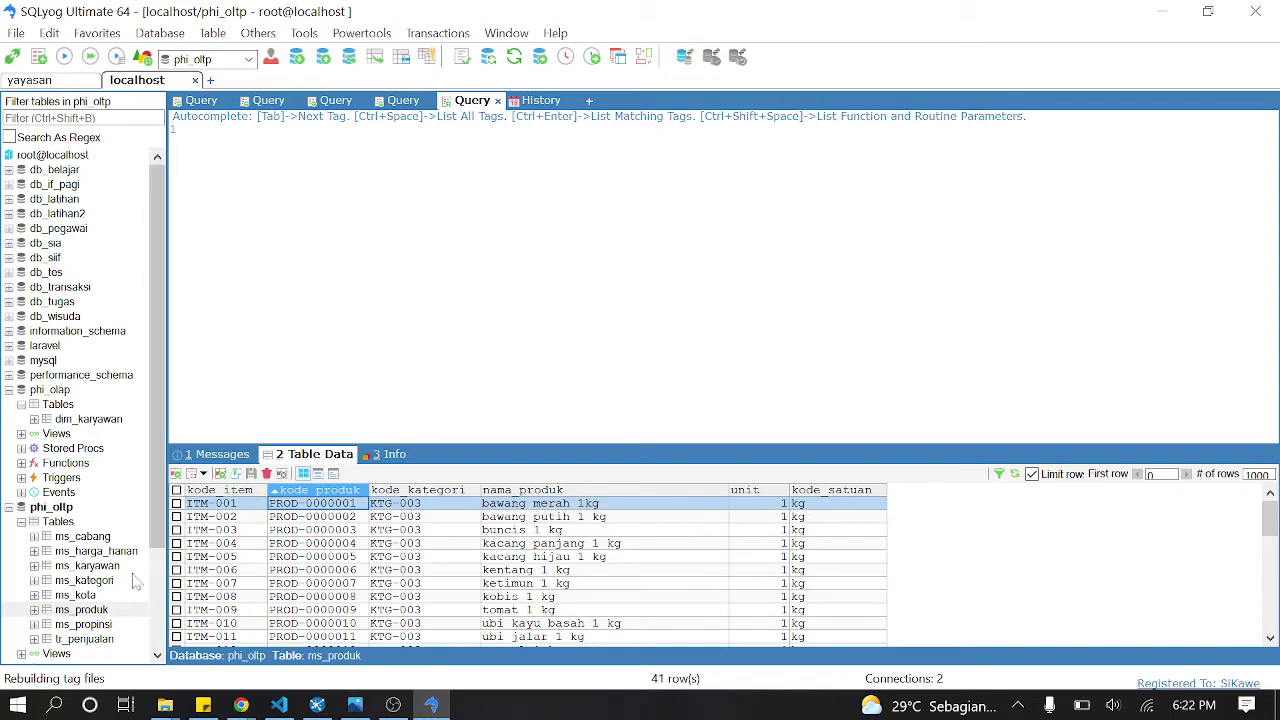
left_click(92, 581)
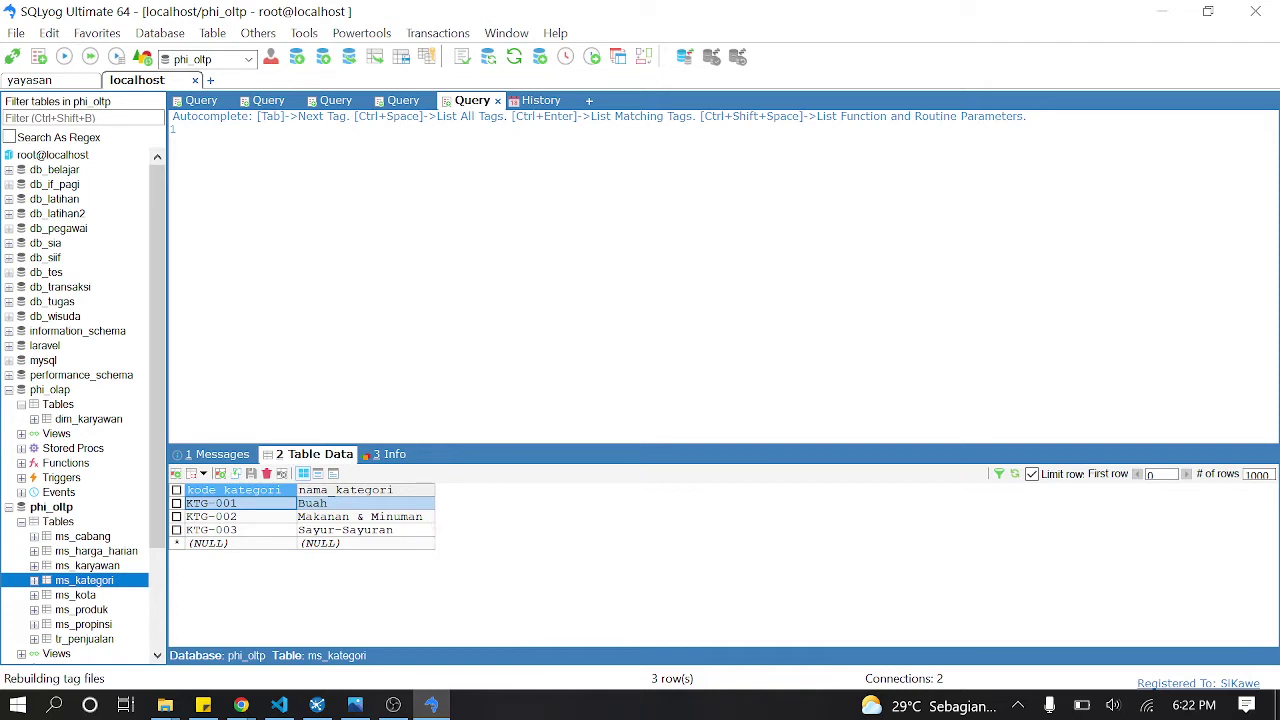
Step: Return to Spoon and create a new blank transformation
left_click(1161, 12)
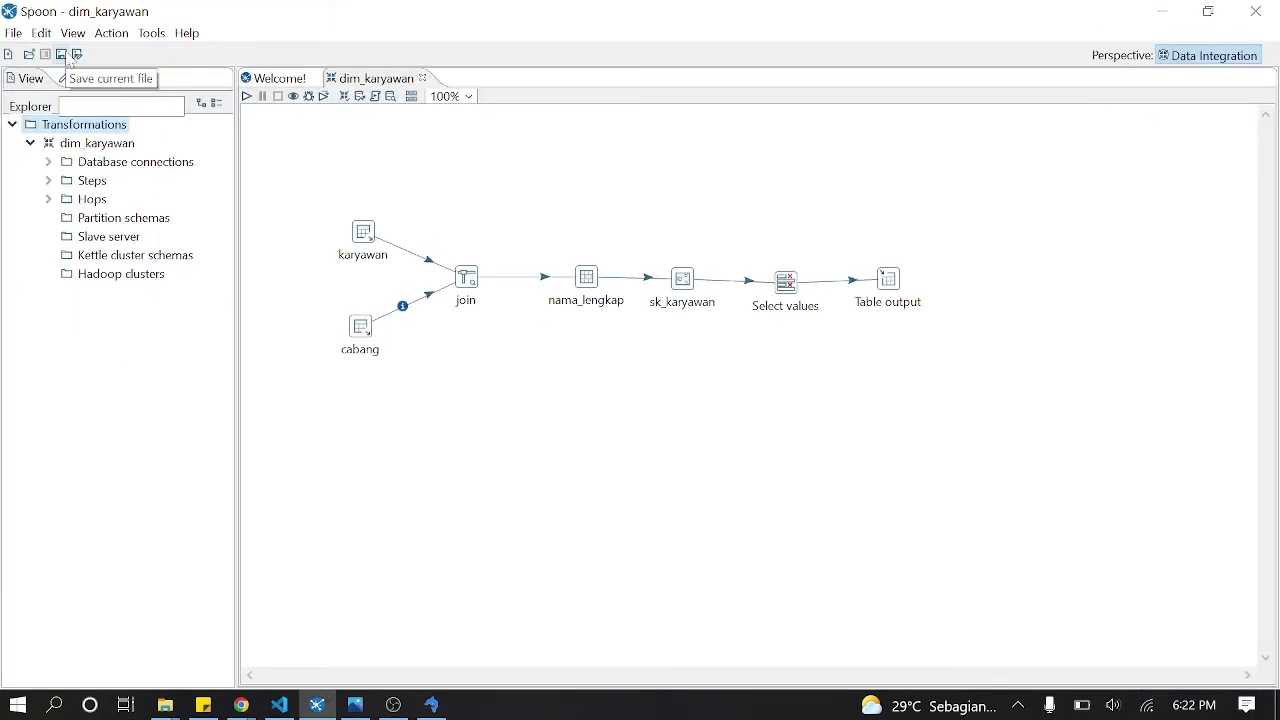
left_click(14, 35)
key("Right")
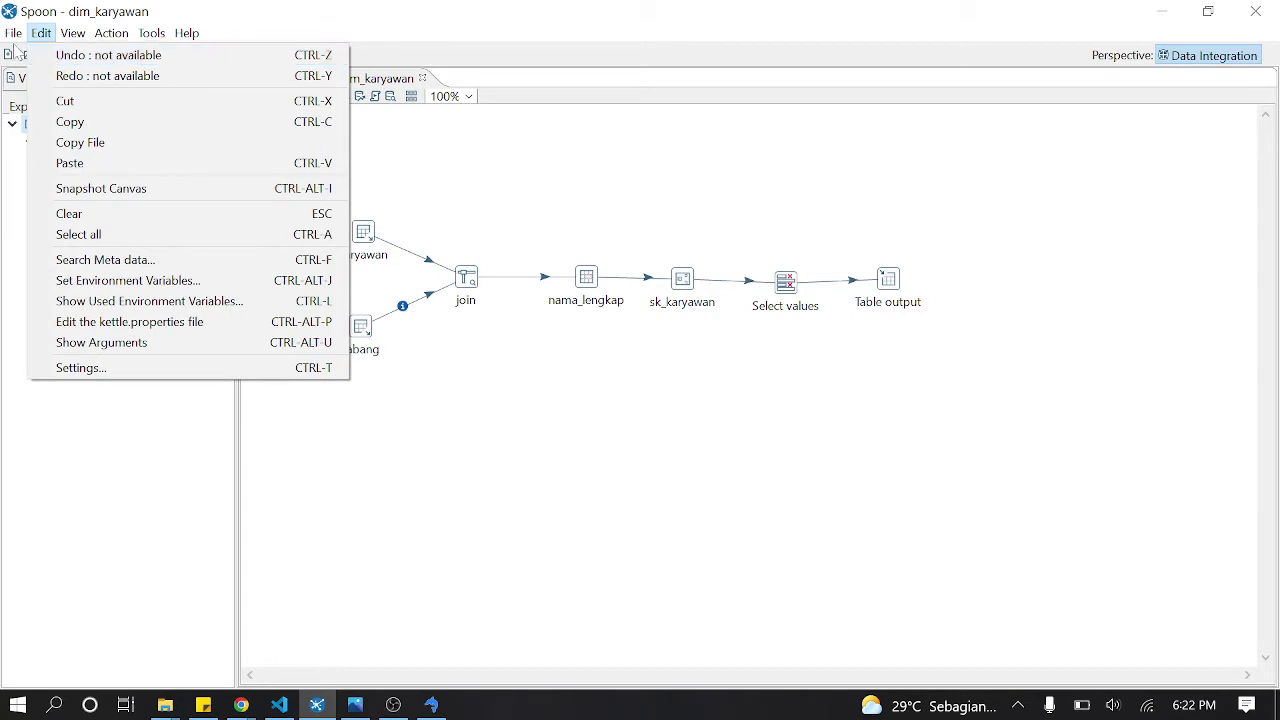
mouse_move(14, 35)
mouse_move(256, 62)
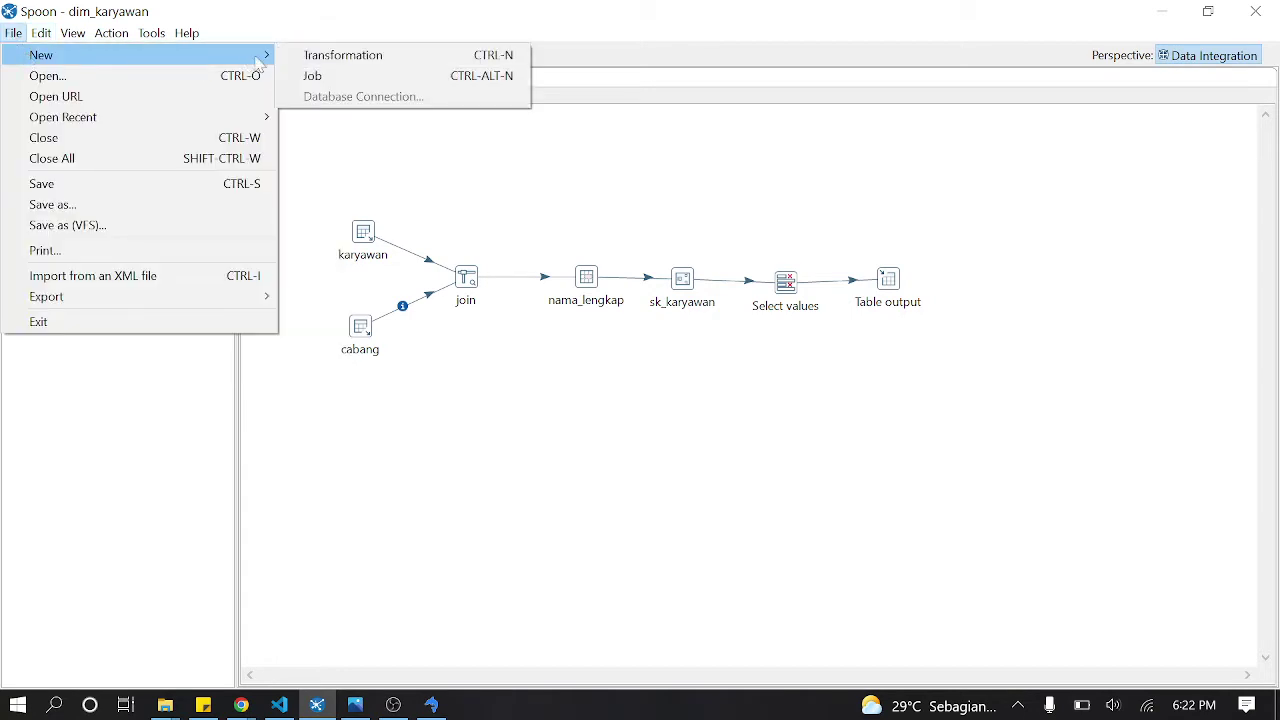
left_click(309, 57)
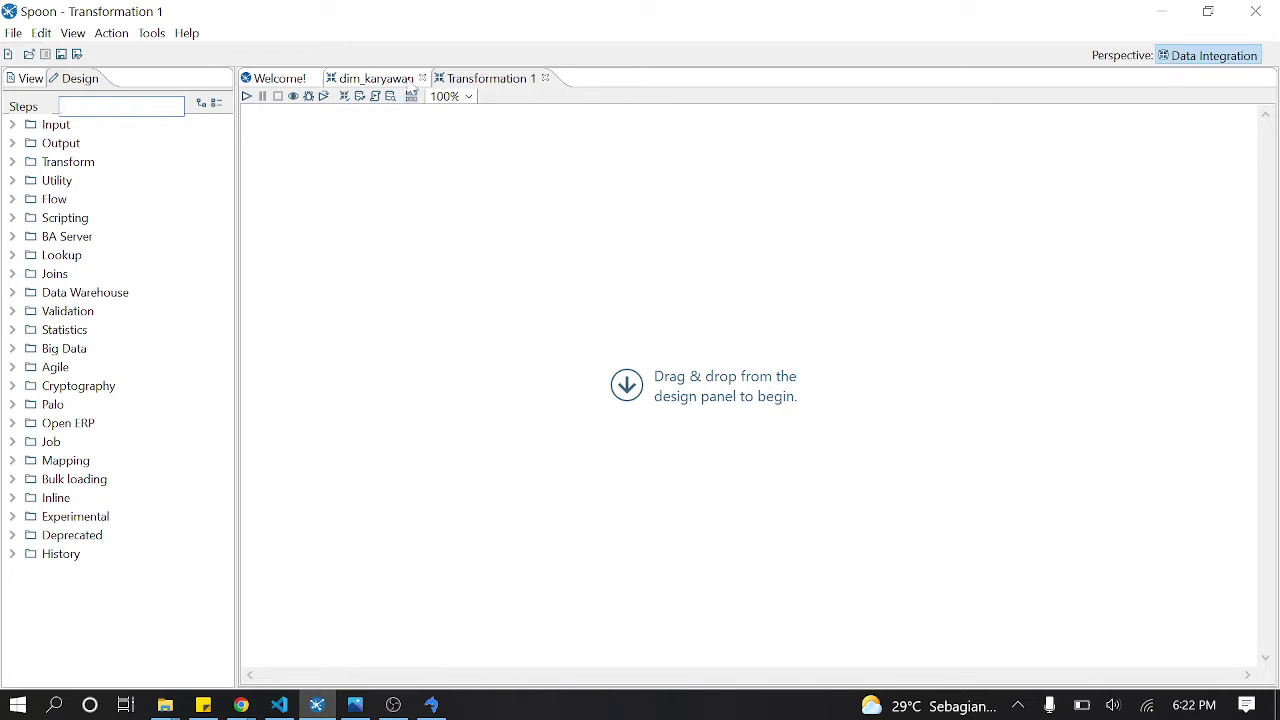
Step: Review the karyawan and cabang inputs in the dim_karyawan transformation and return to Transformation 1
left_click(410, 84)
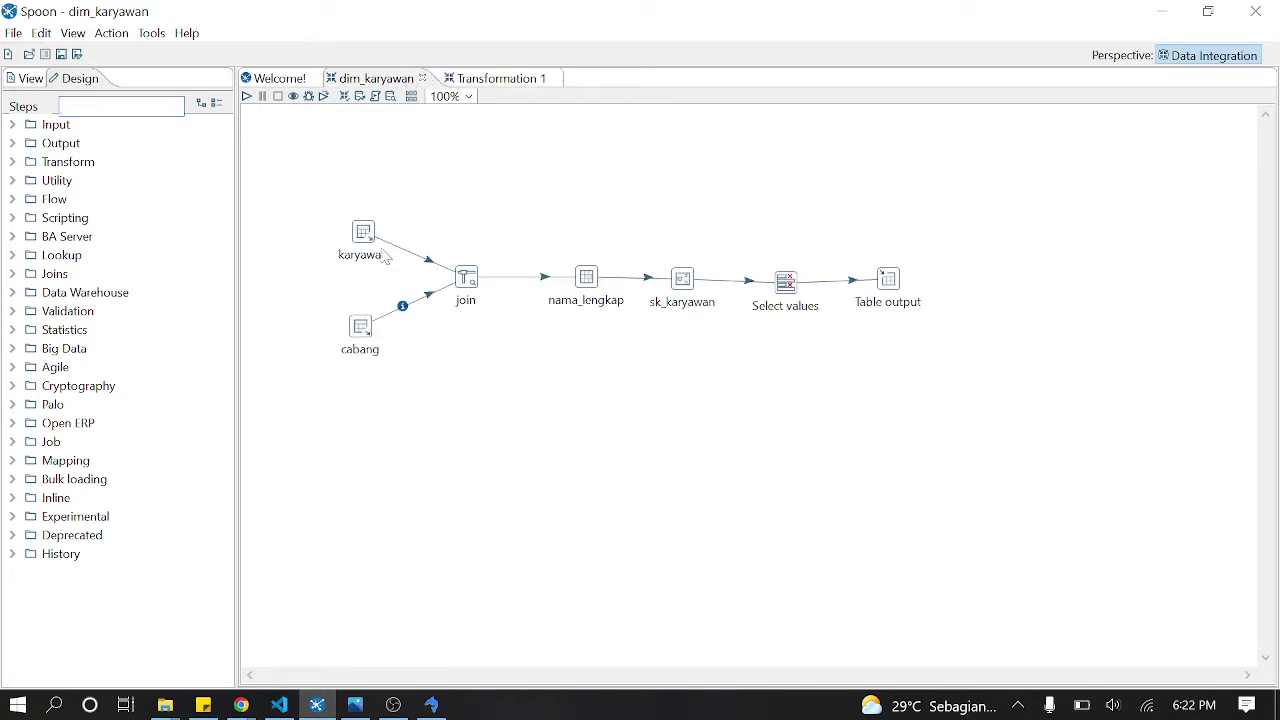
mouse_move(366, 232)
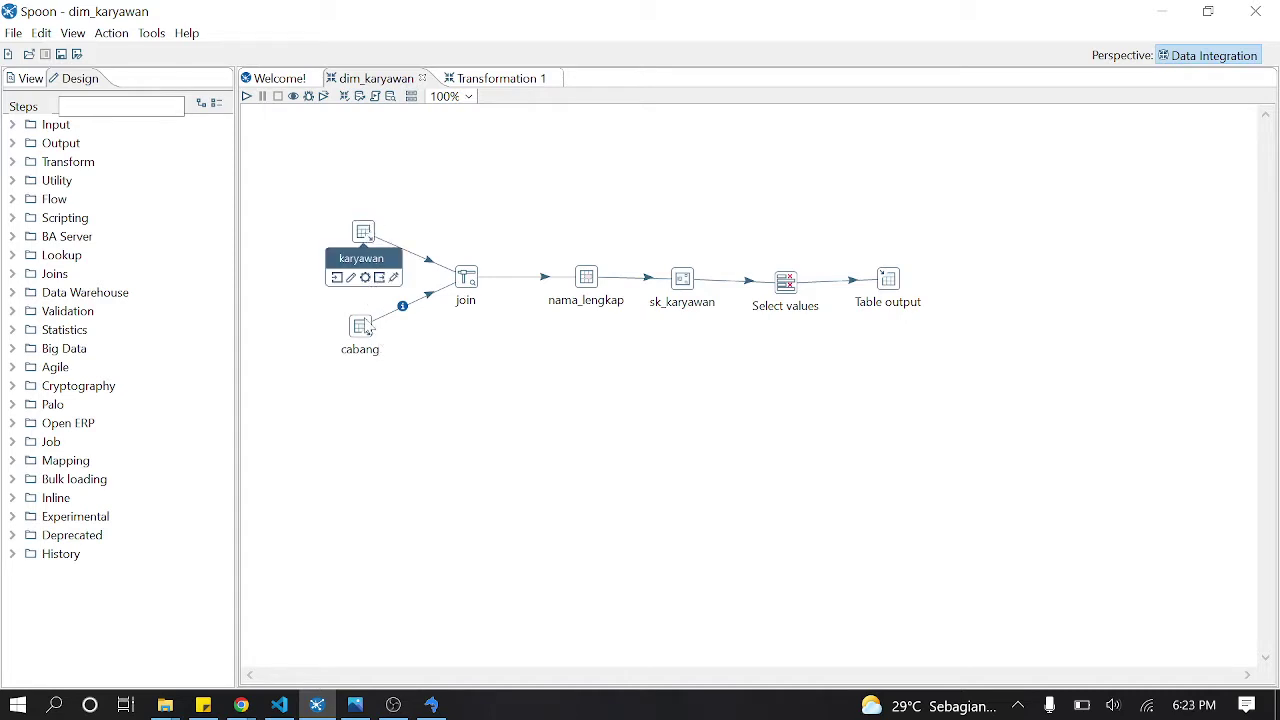
mouse_move(370, 330)
left_click(500, 79)
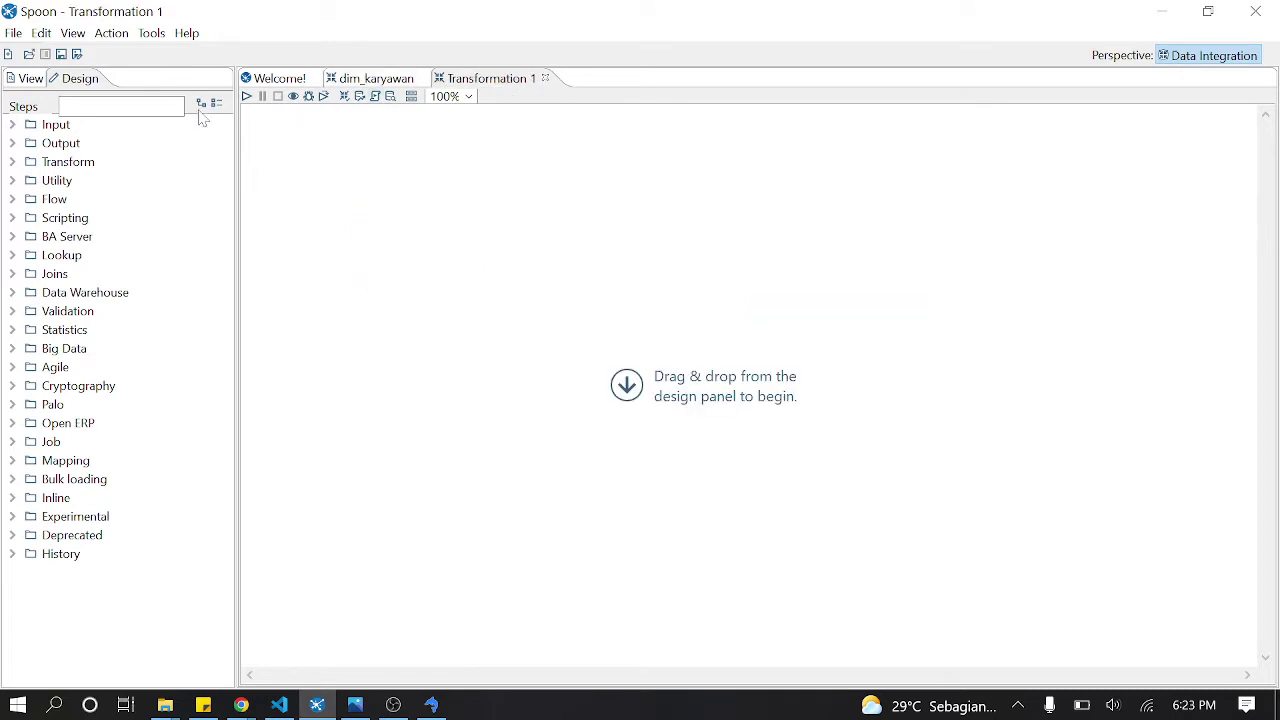
Step: Add a Table input step to the empty canvas and name it "kategori produk"
left_click(100, 106)
type("in")
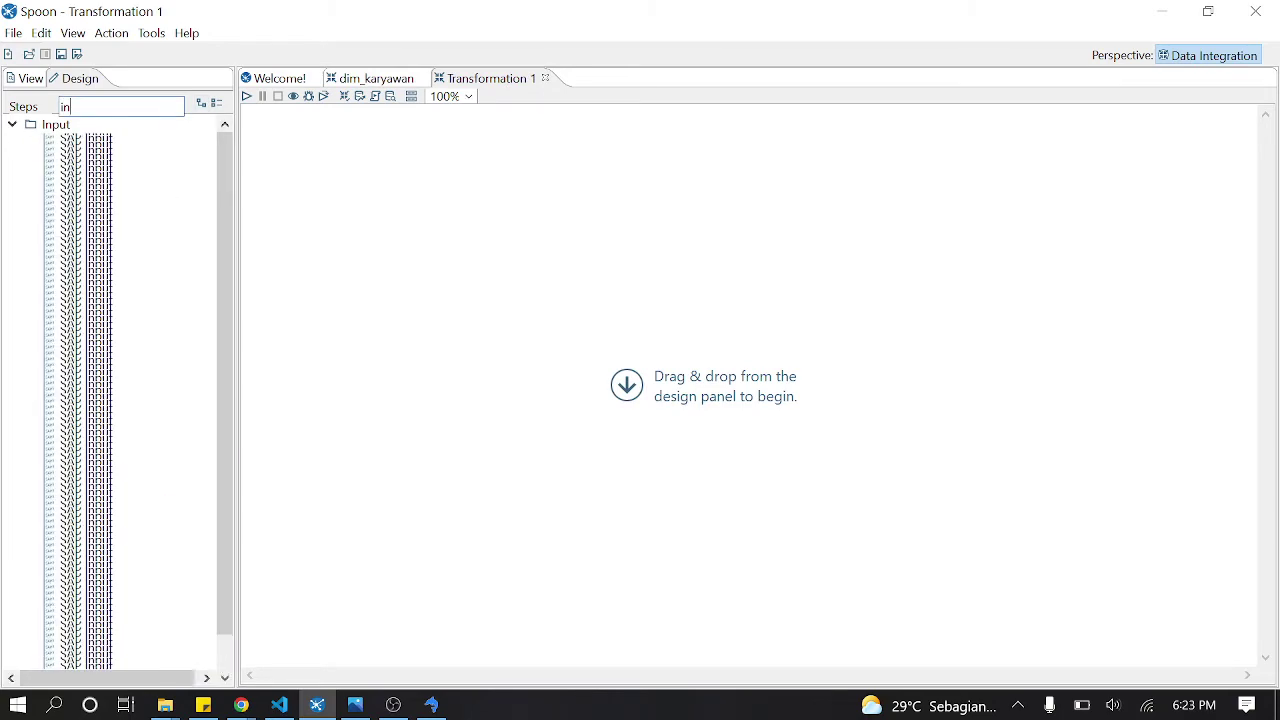
type("put")
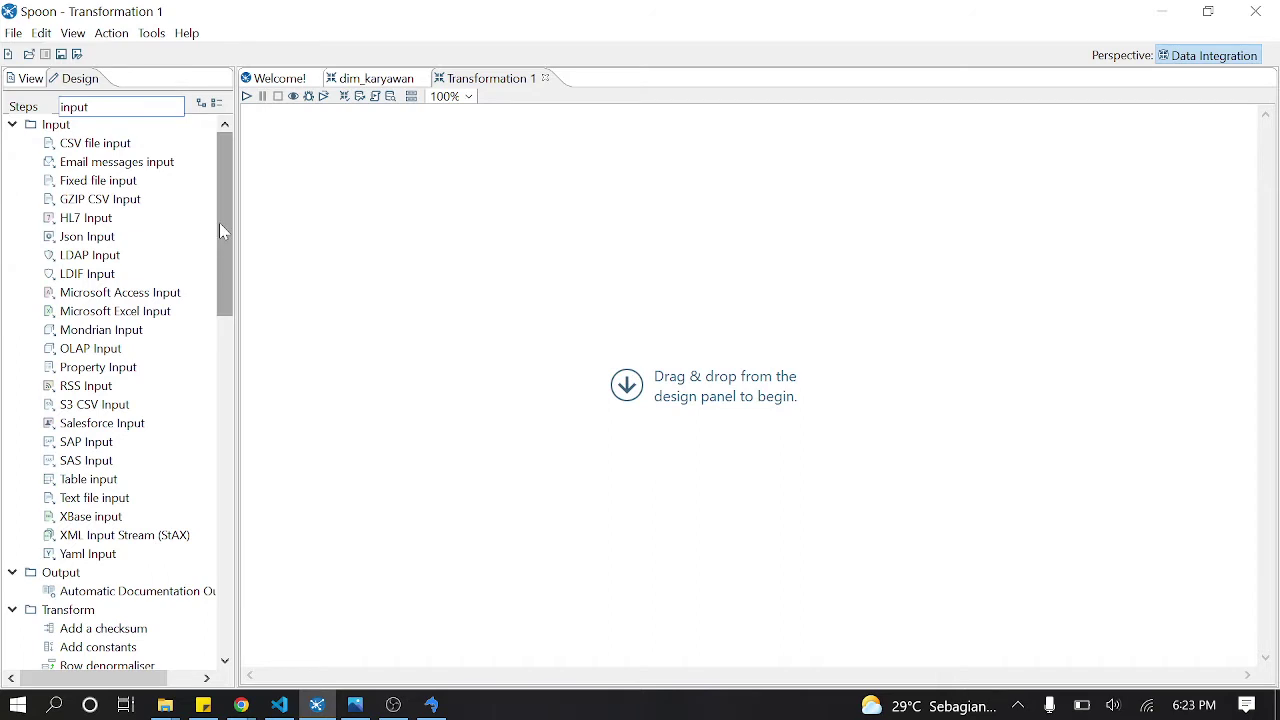
left_click_drag(220, 224, 220, 241)
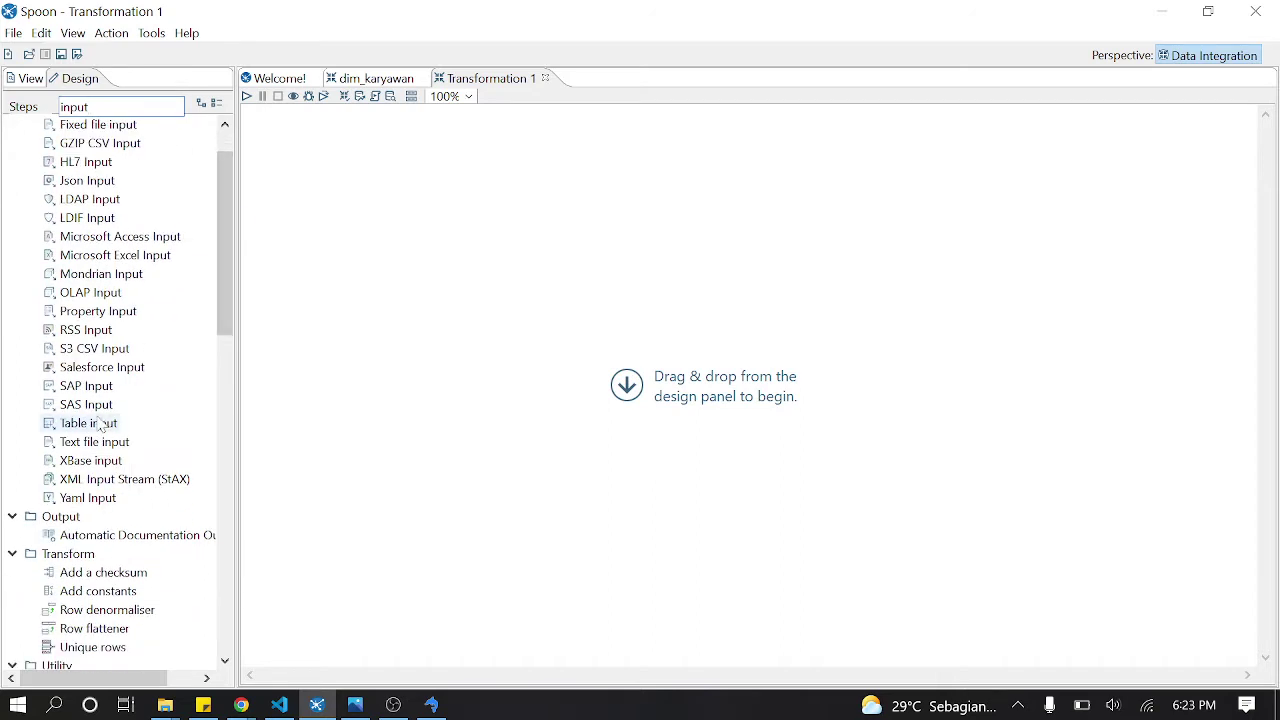
left_click_drag(100, 425, 403, 250)
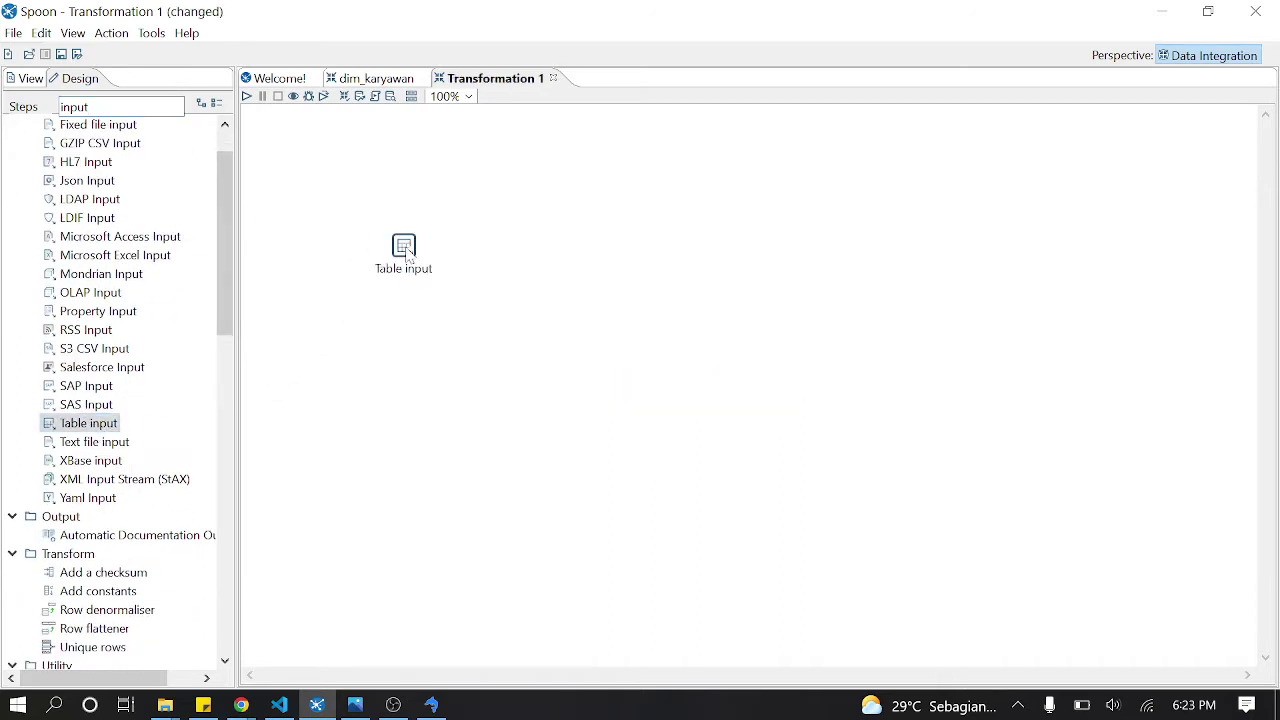
double_click(405, 250)
key("BackSpace")
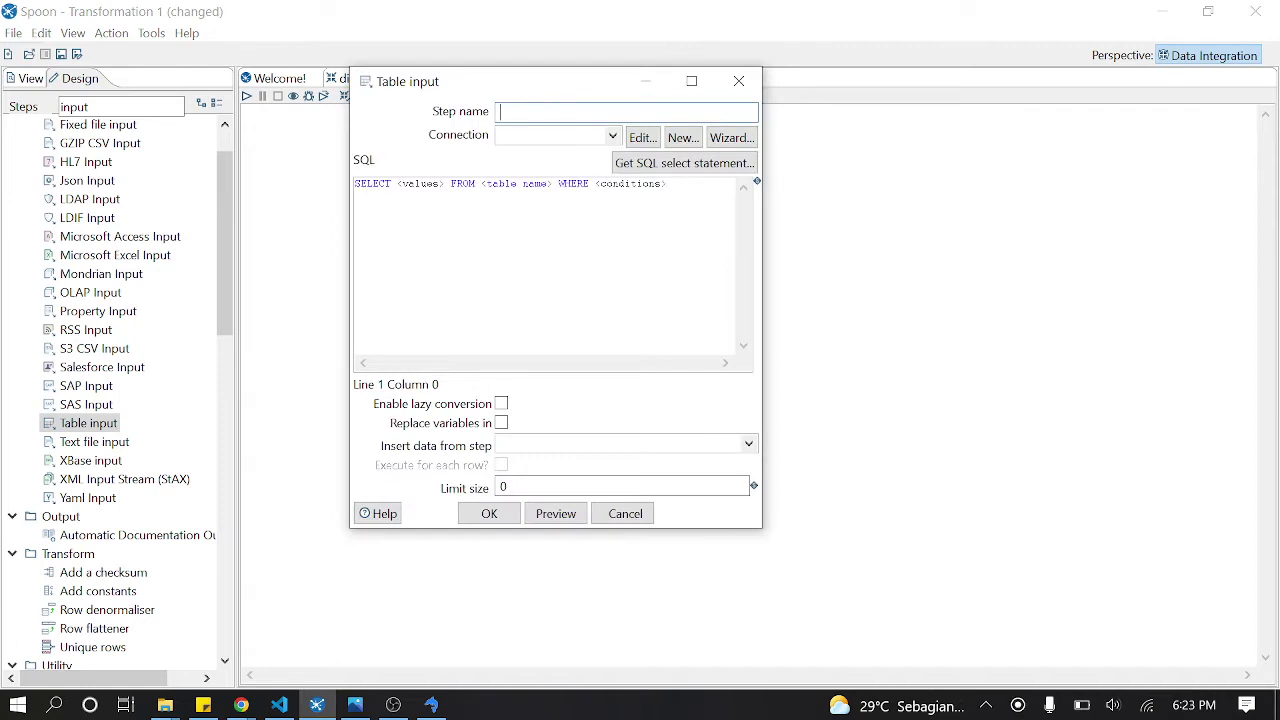
type("kategor")
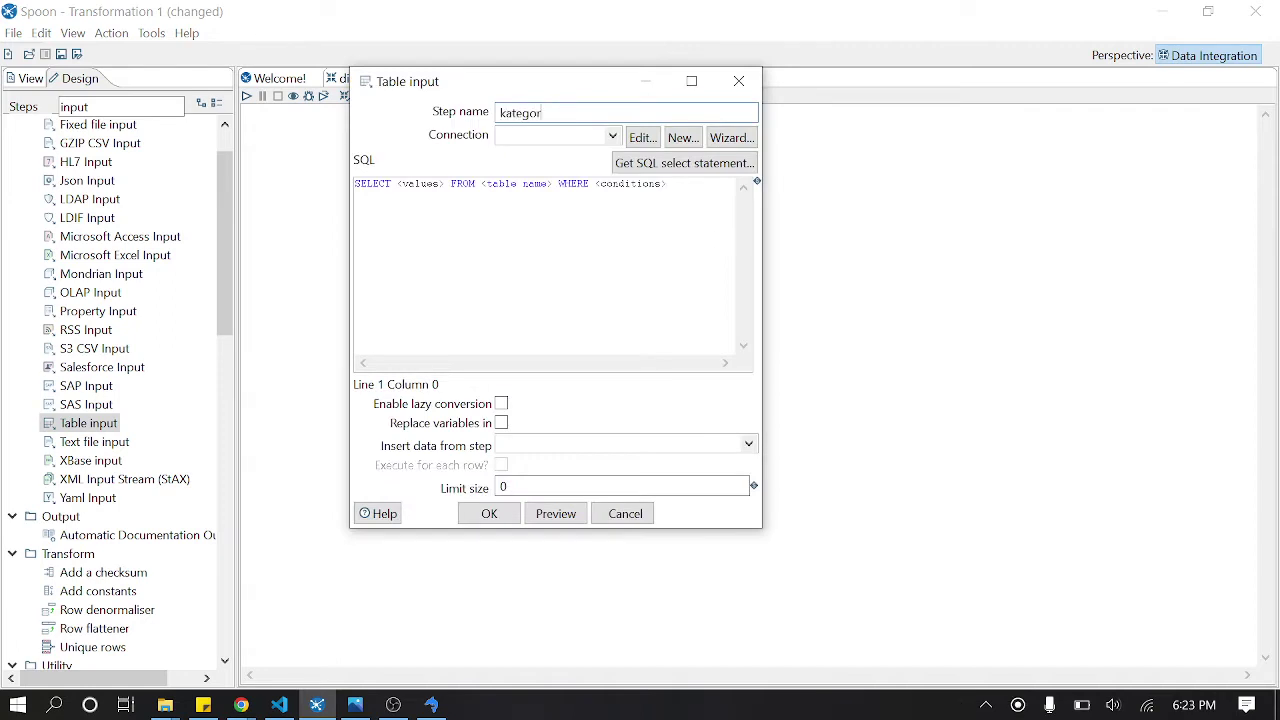
type("i produk")
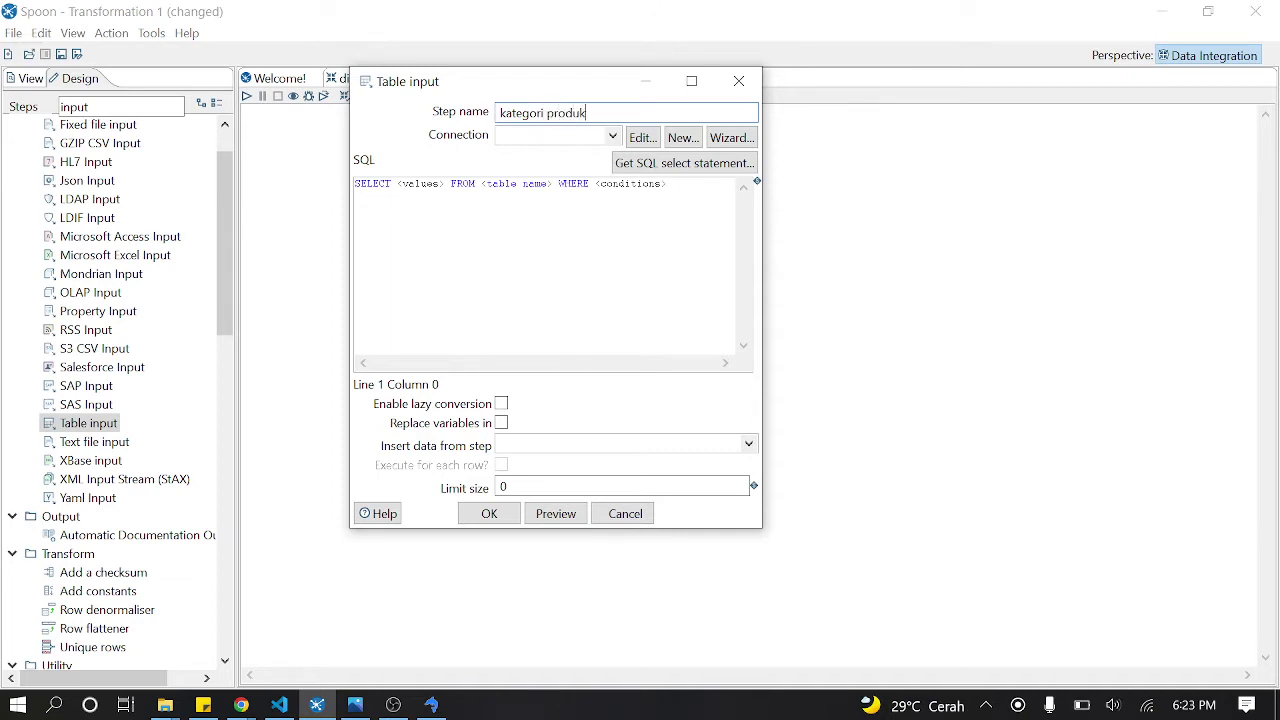
Step: Set the kategori produk step's connection to oltp and generate its SELECT statement from ms_kategori, including the field names
left_click(612, 137)
left_click(533, 172)
left_click(693, 170)
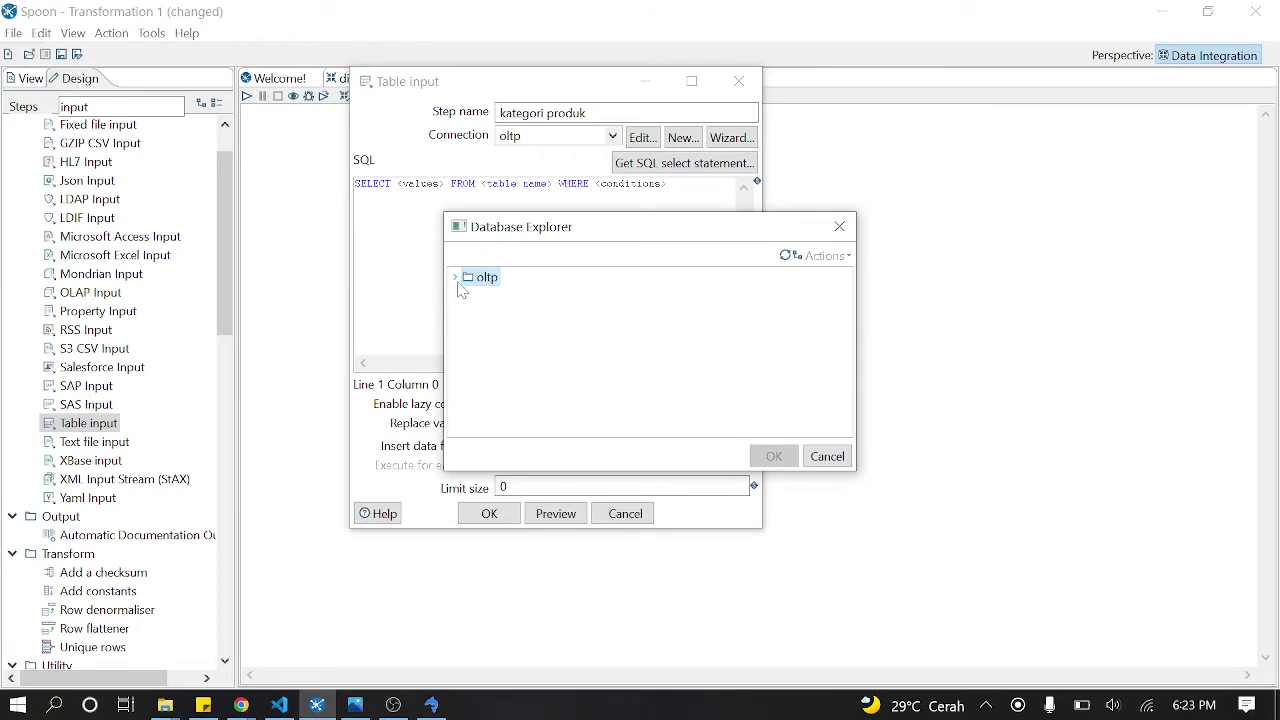
left_click(456, 278)
left_click(467, 314)
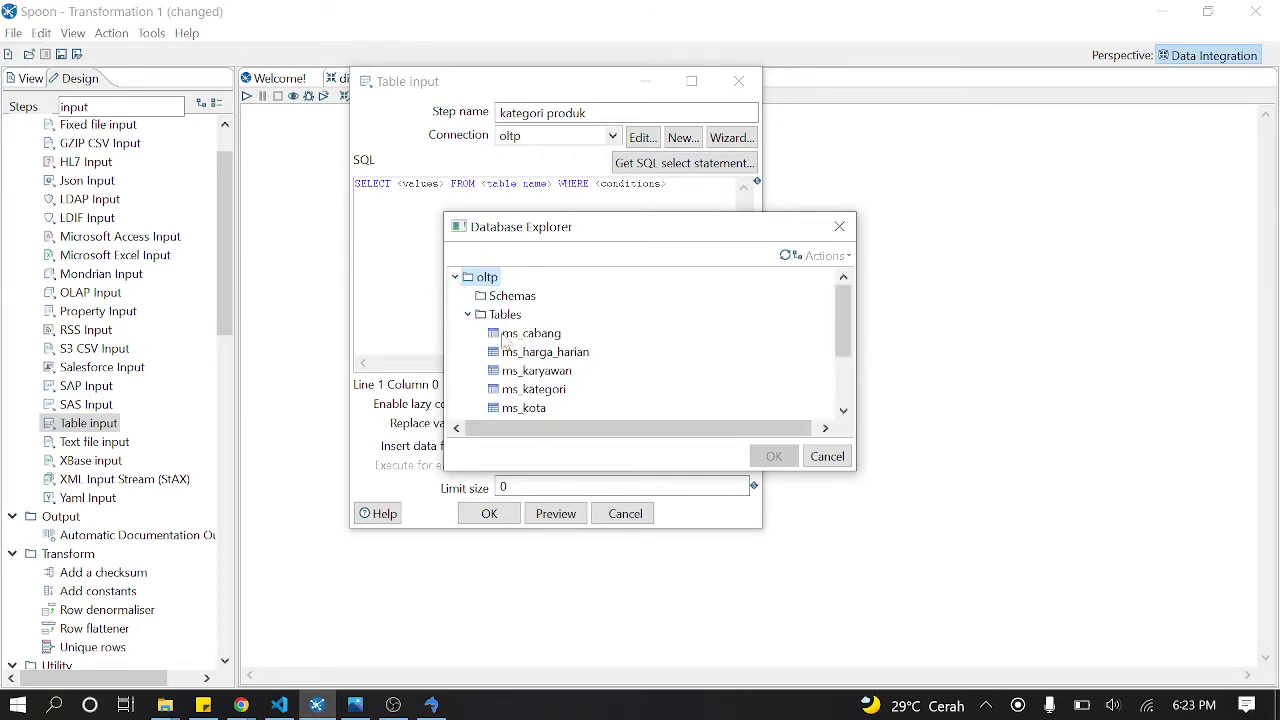
left_click(561, 391)
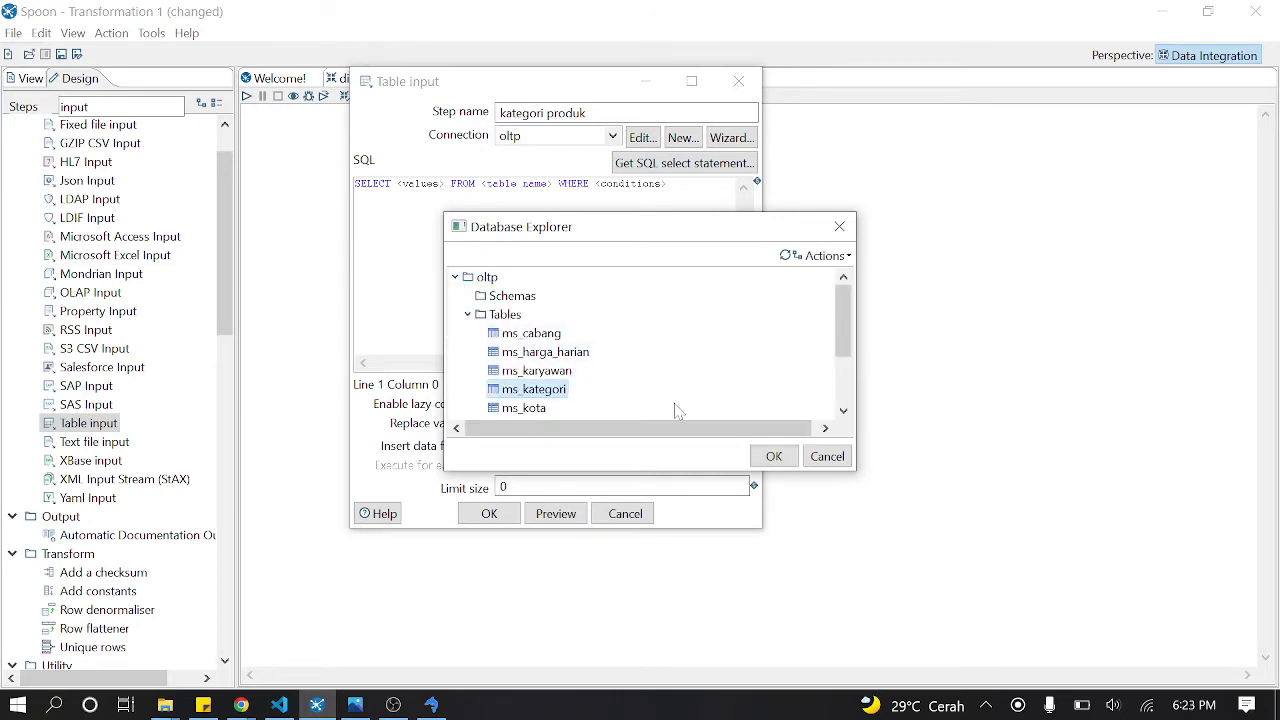
left_click(775, 464)
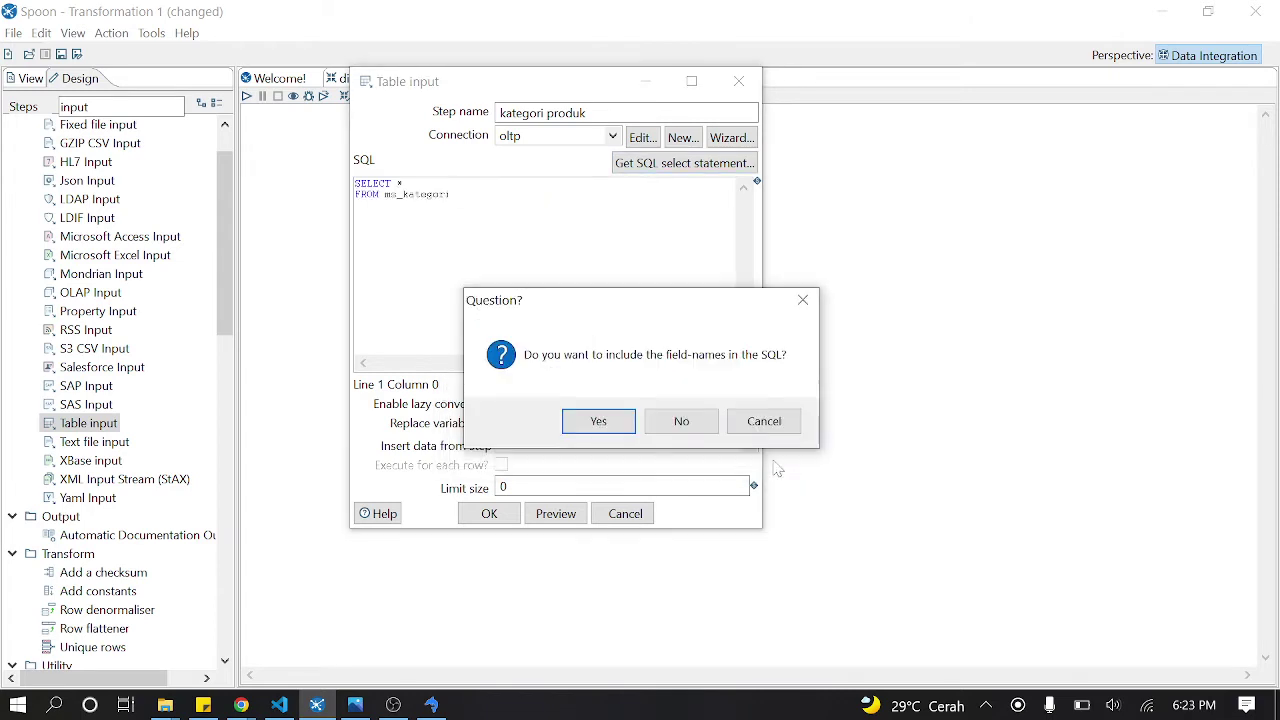
left_click(603, 426)
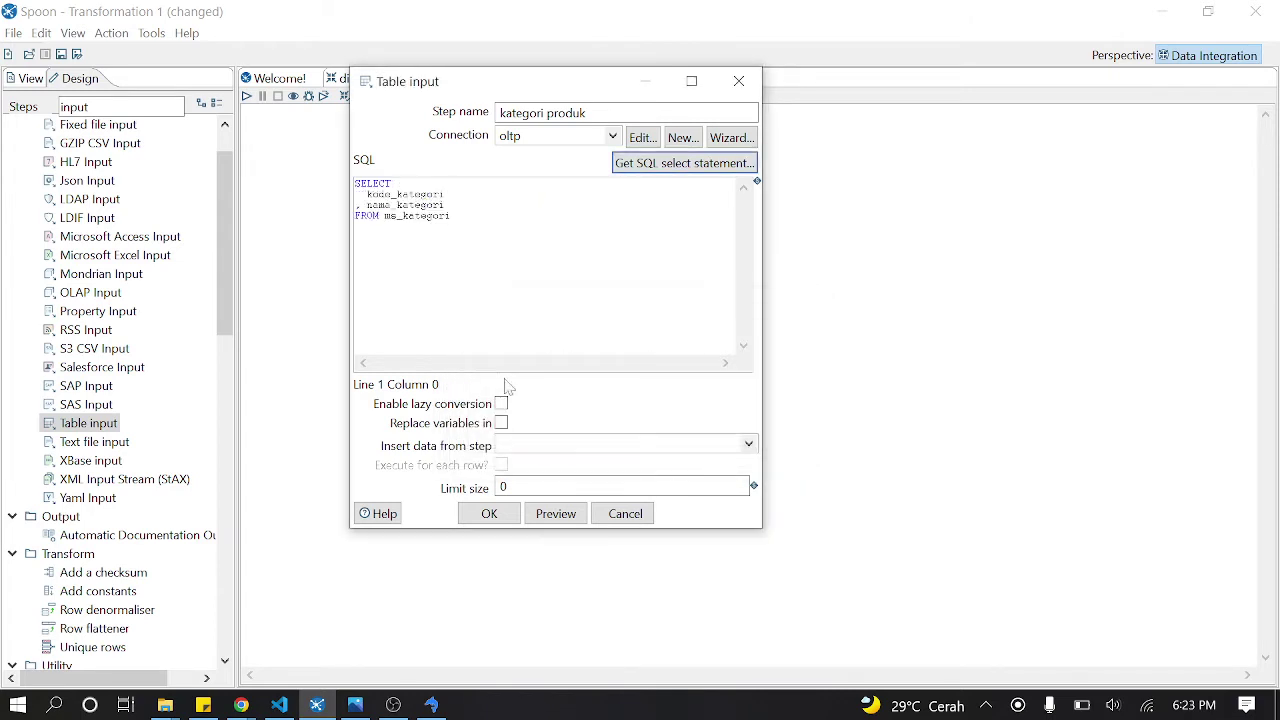
left_click(496, 518)
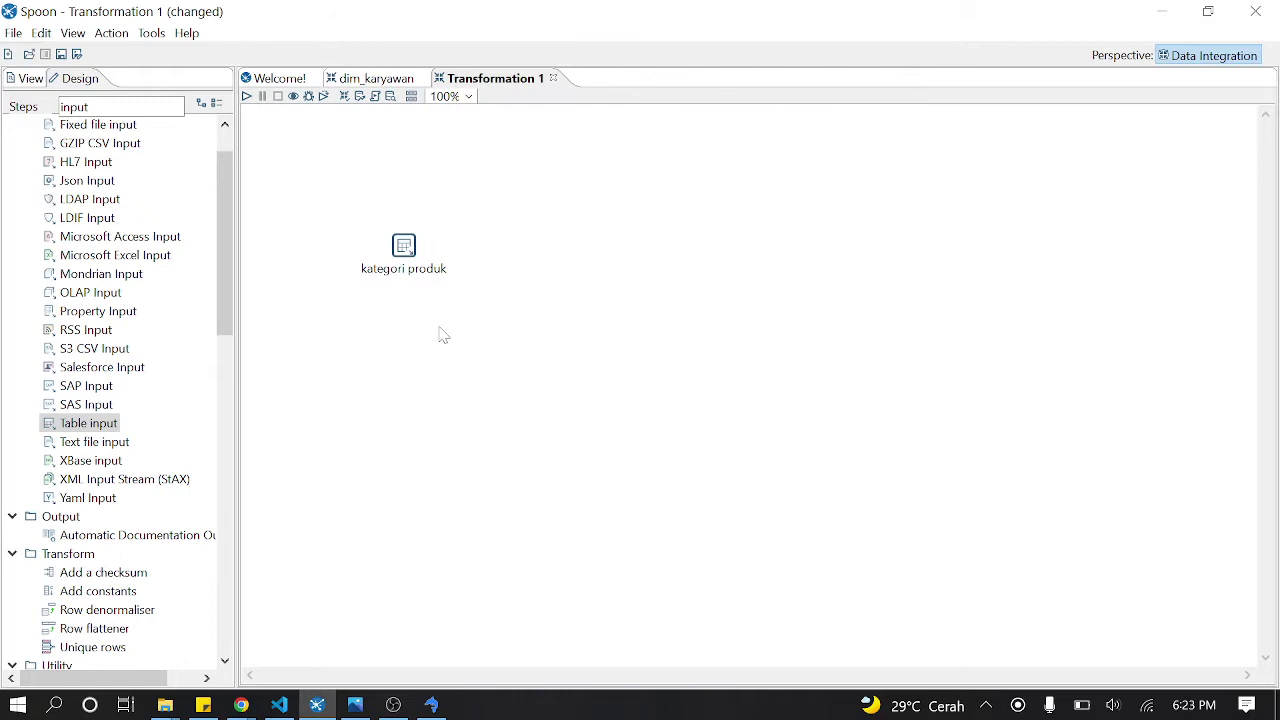
Step: Preview the rows of the kategori produk step with a quick launch and close the preview
right_click(410, 250)
left_click(458, 678)
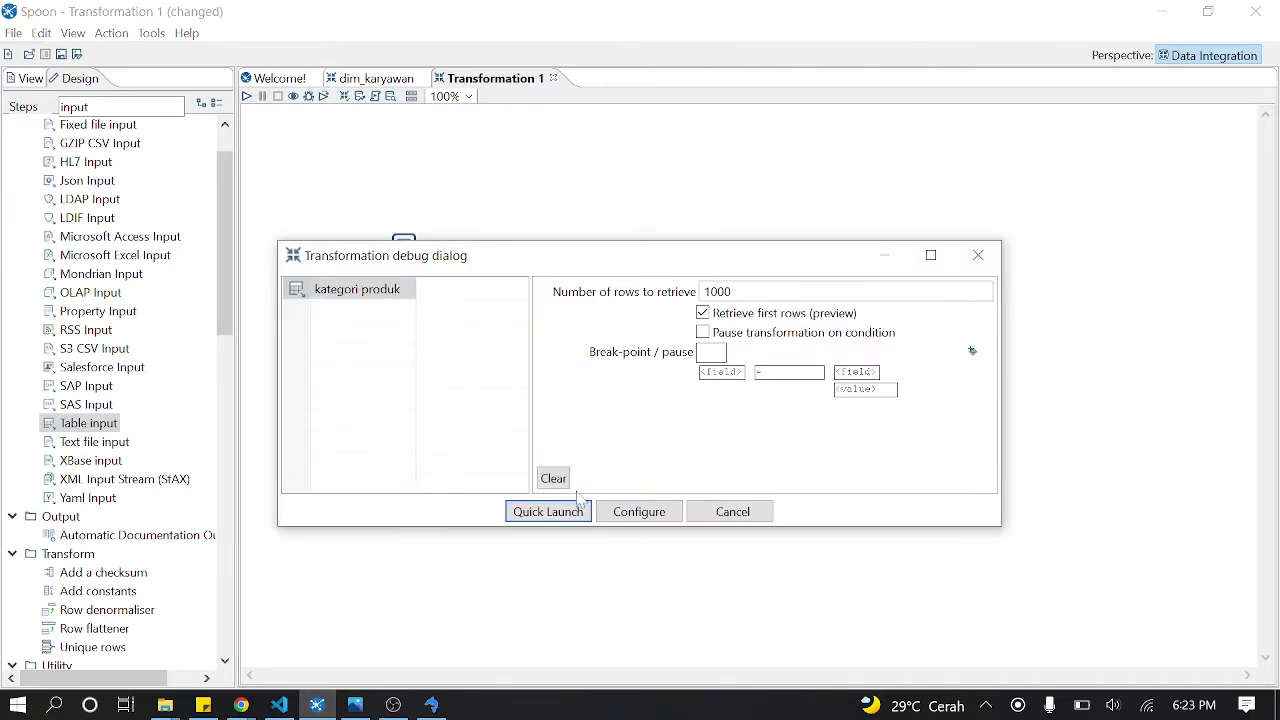
left_click(578, 508)
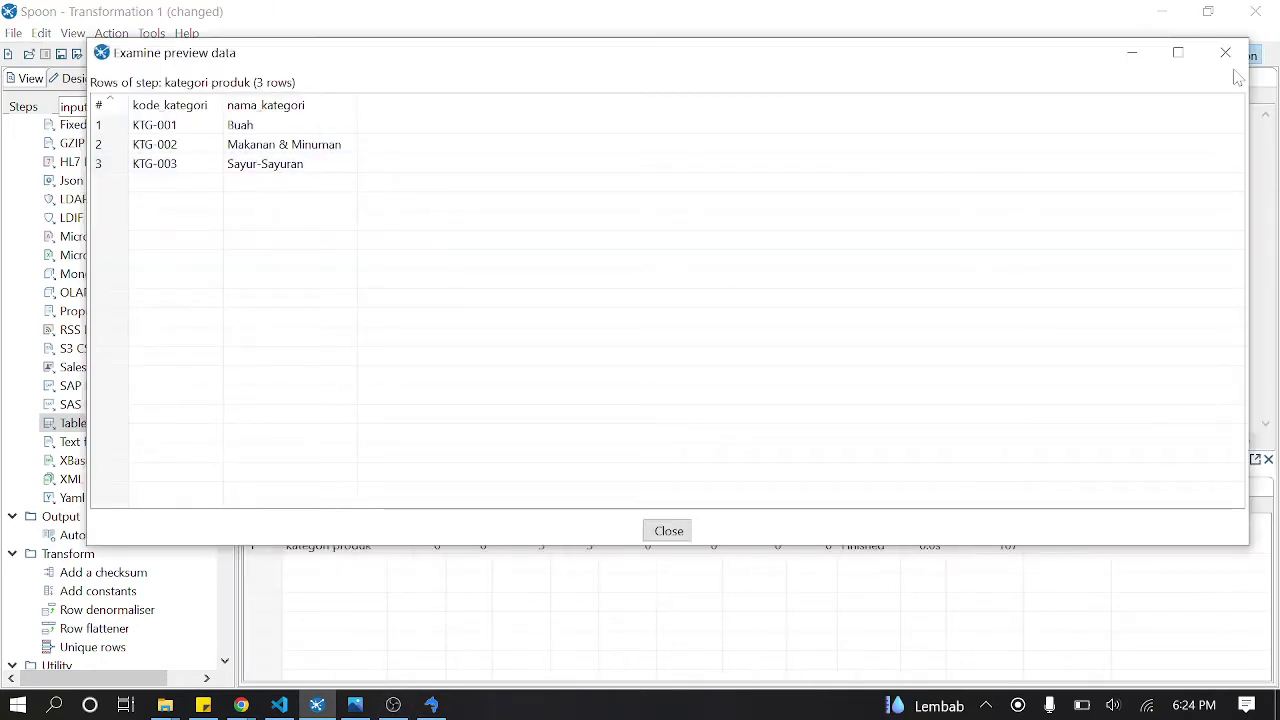
left_click(1225, 52)
Step: Add a second Table input step below kategori produk and name it "produk"
left_click(179, 116)
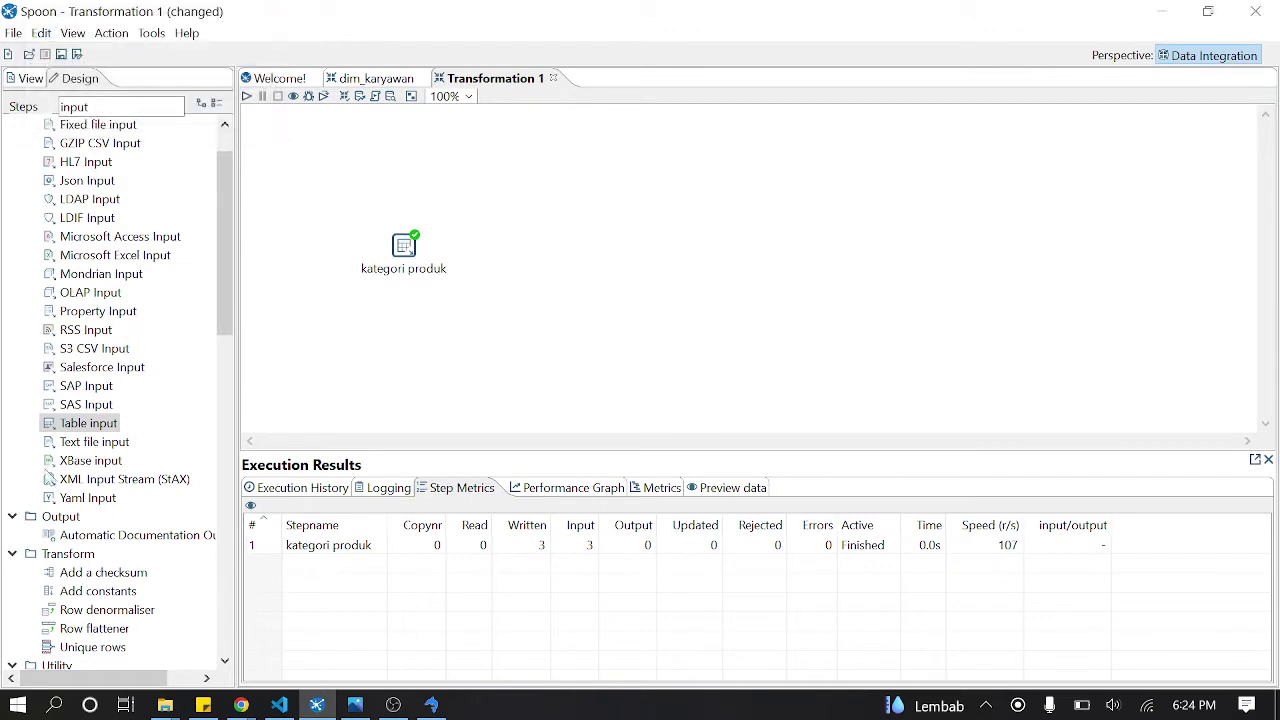
left_click_drag(84, 424, 386, 345)
double_click(392, 348)
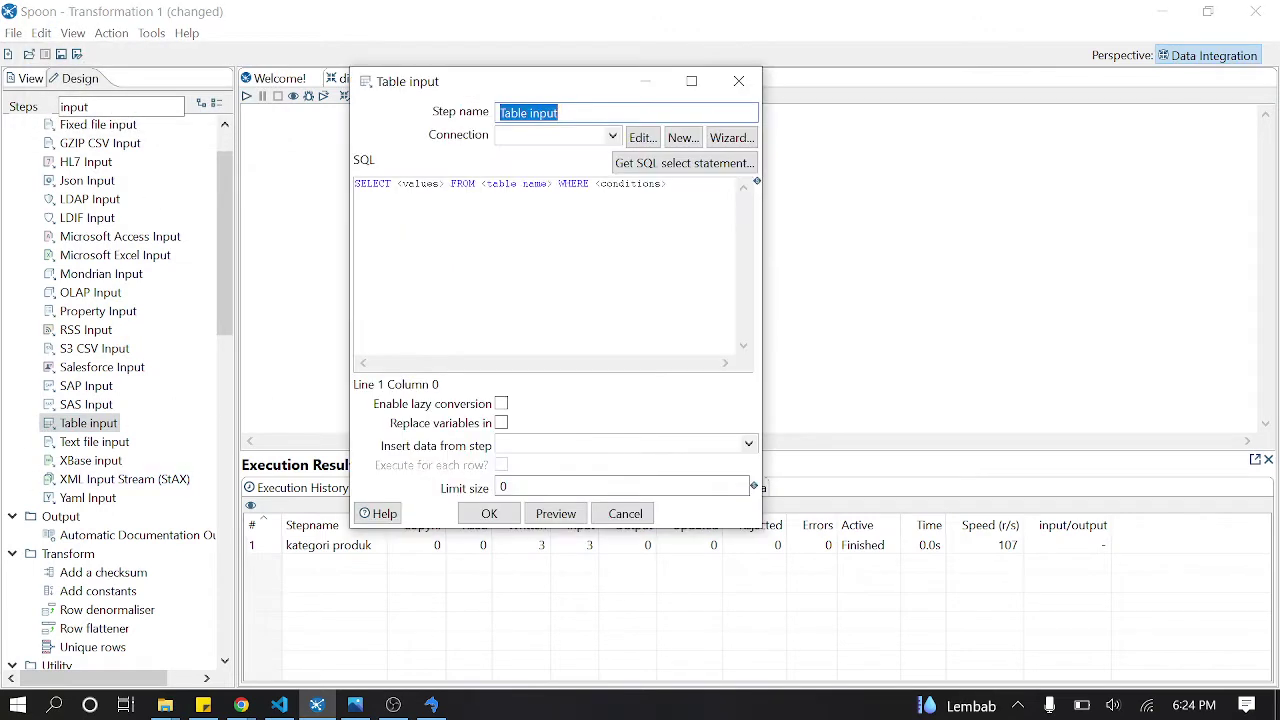
key("BackSpace")
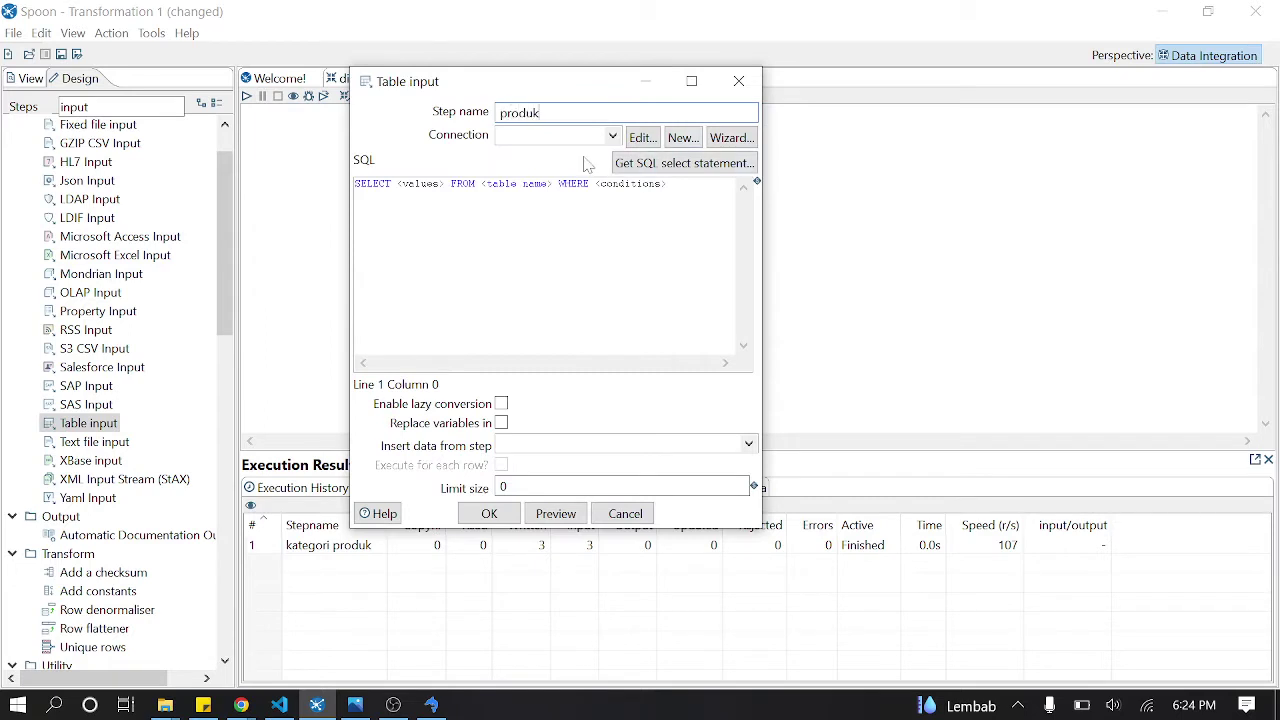
Step: Set the produk step's connection to oltp and generate its SELECT statement from ms_produk, including the field names
left_click(612, 136)
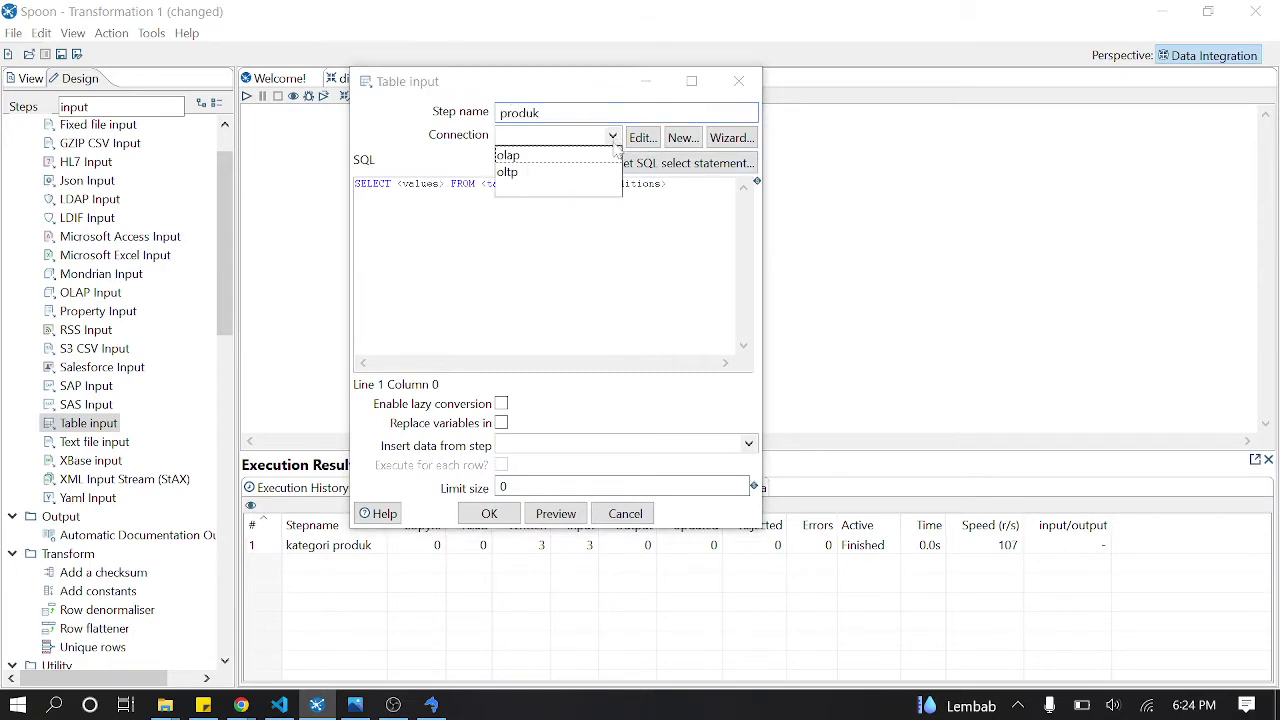
left_click(552, 172)
left_click(695, 163)
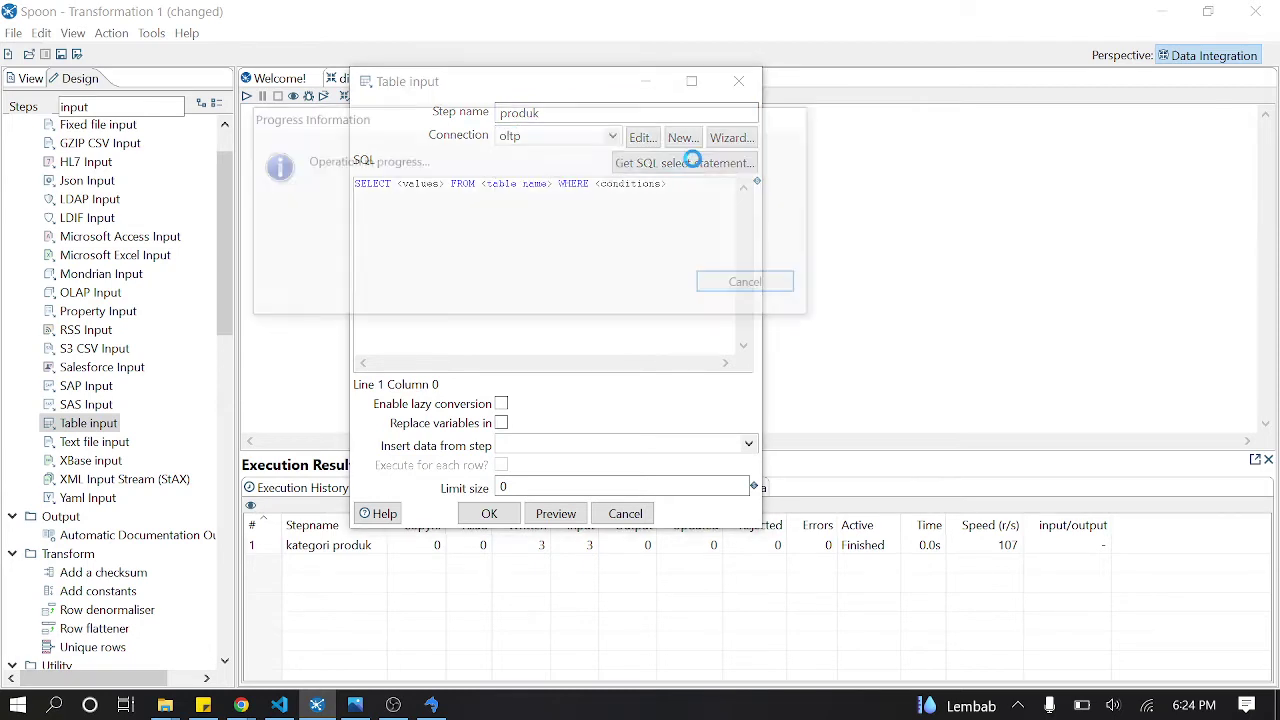
left_click(456, 277)
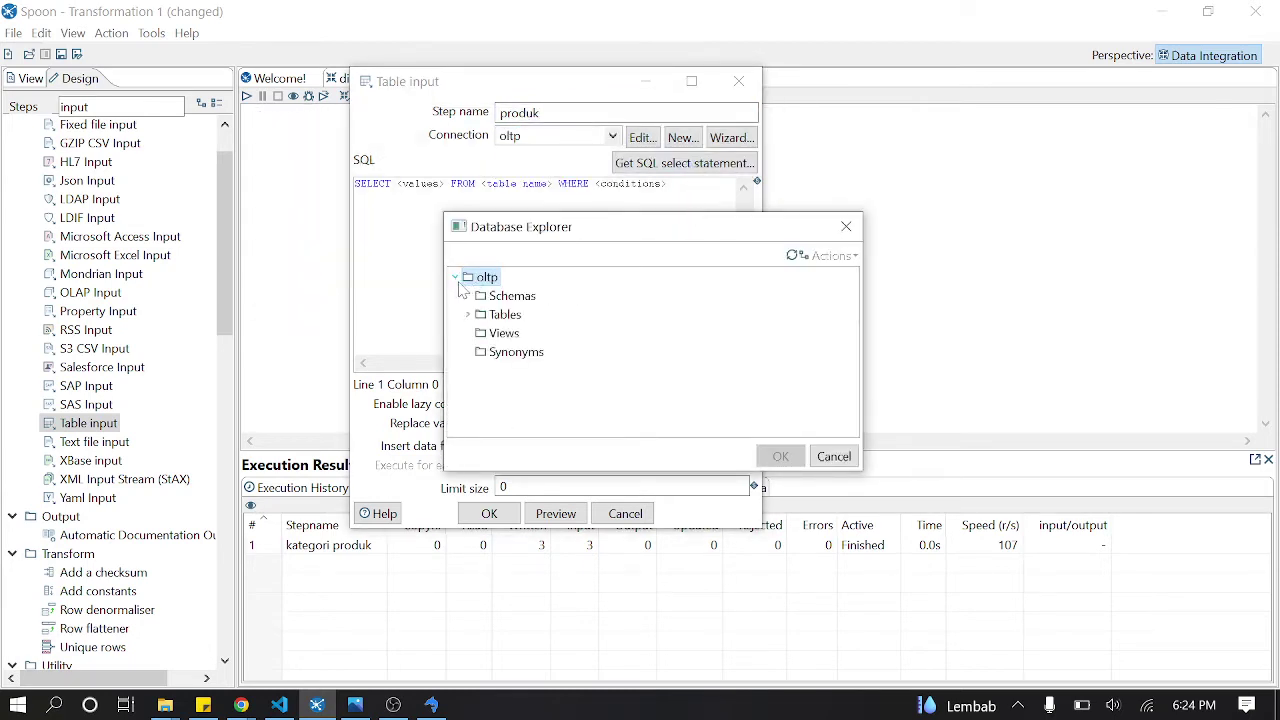
left_click(468, 314)
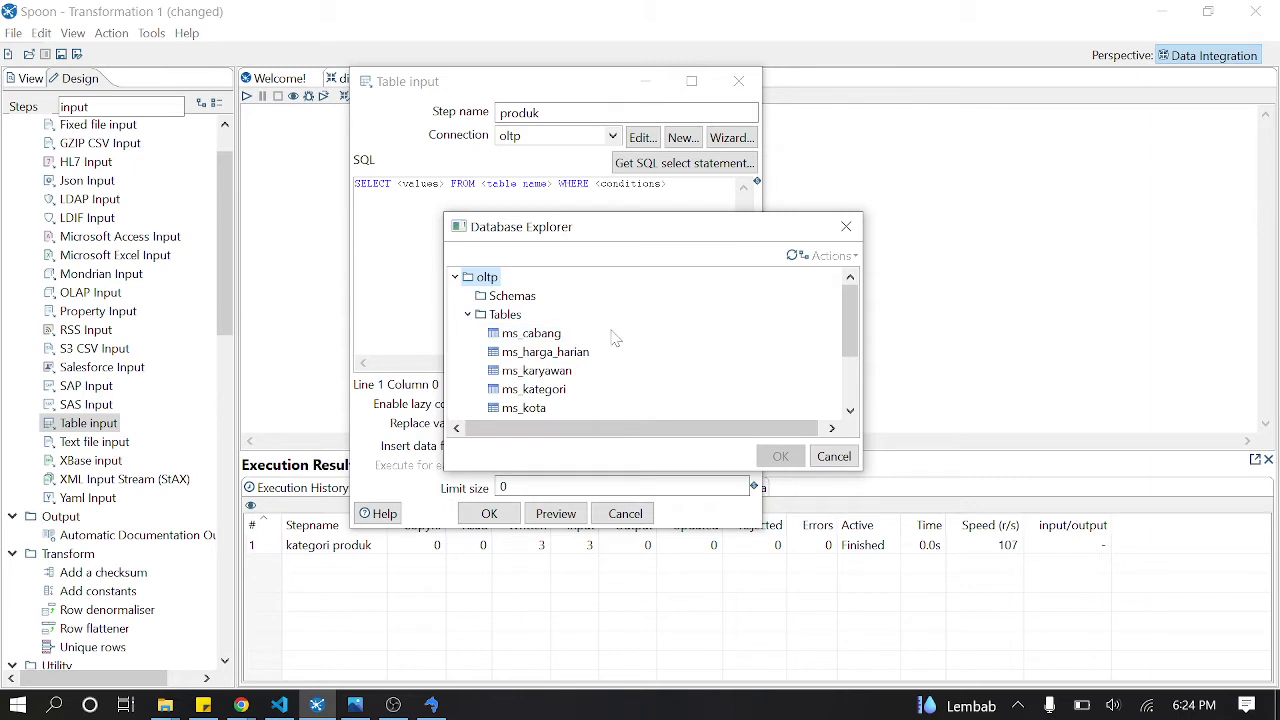
scroll(567, 360, "down", 2)
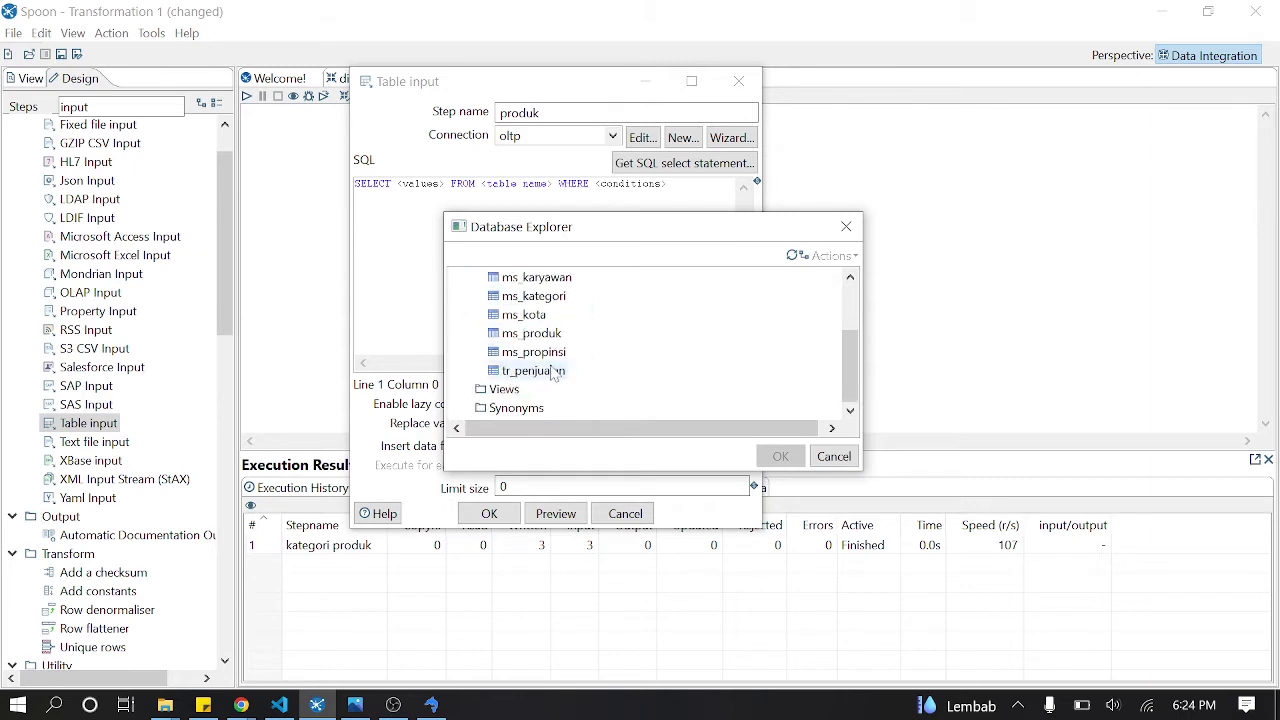
left_click(550, 337)
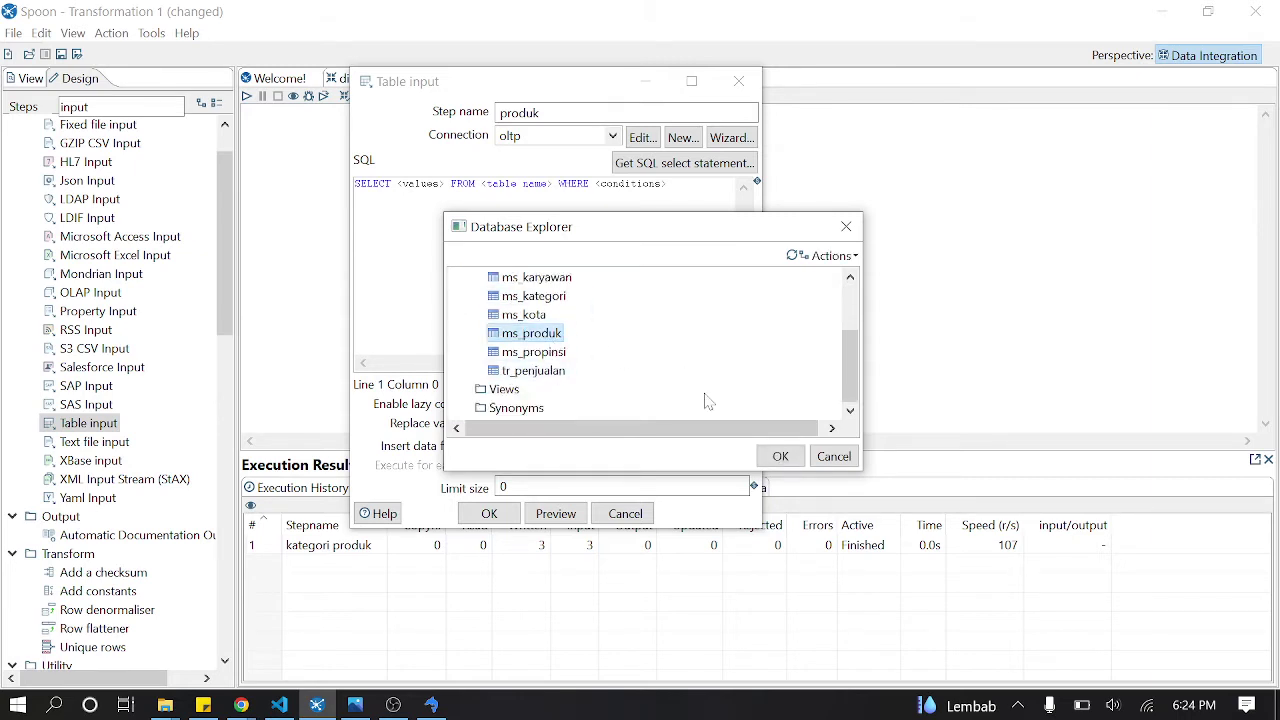
left_click(781, 457)
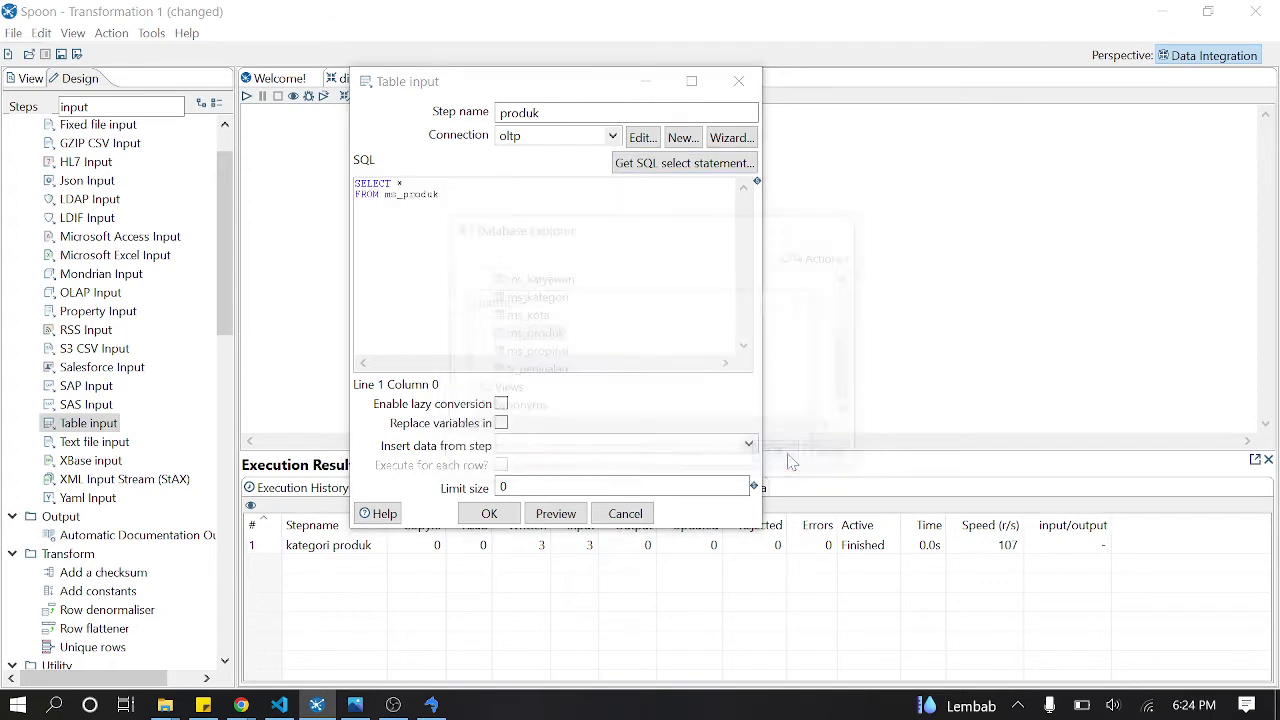
left_click(630, 423)
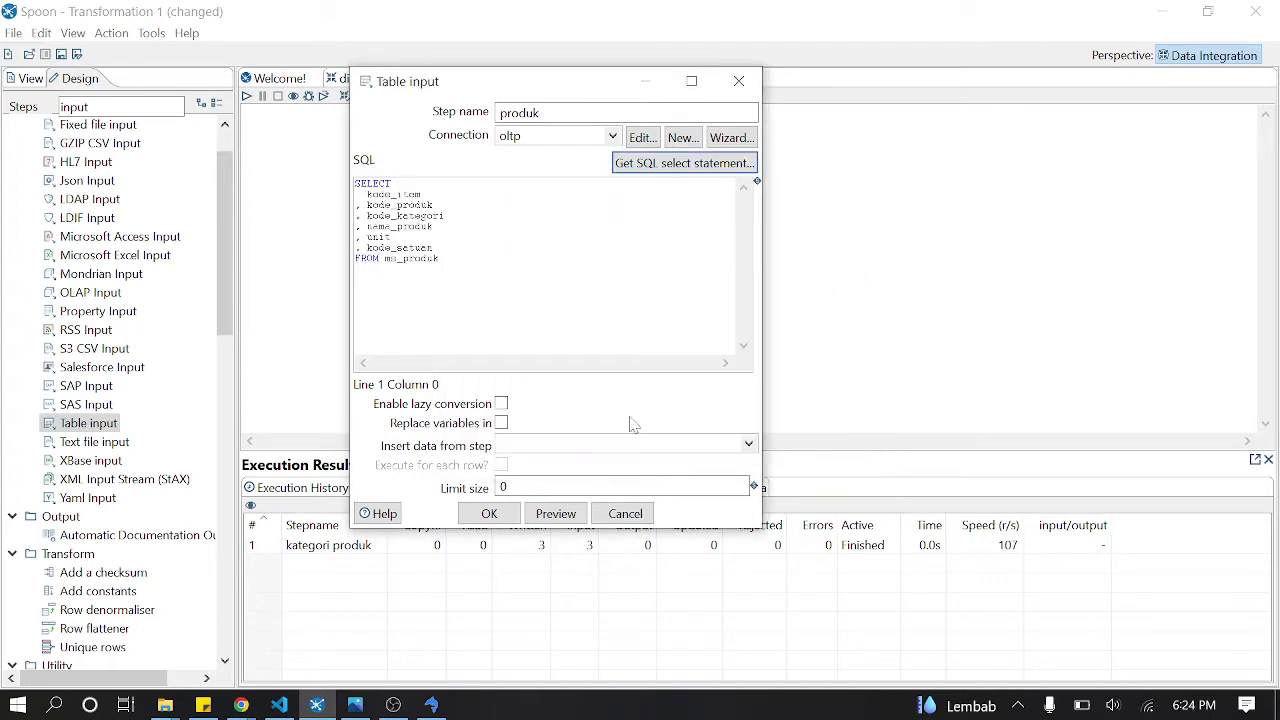
left_click(489, 513)
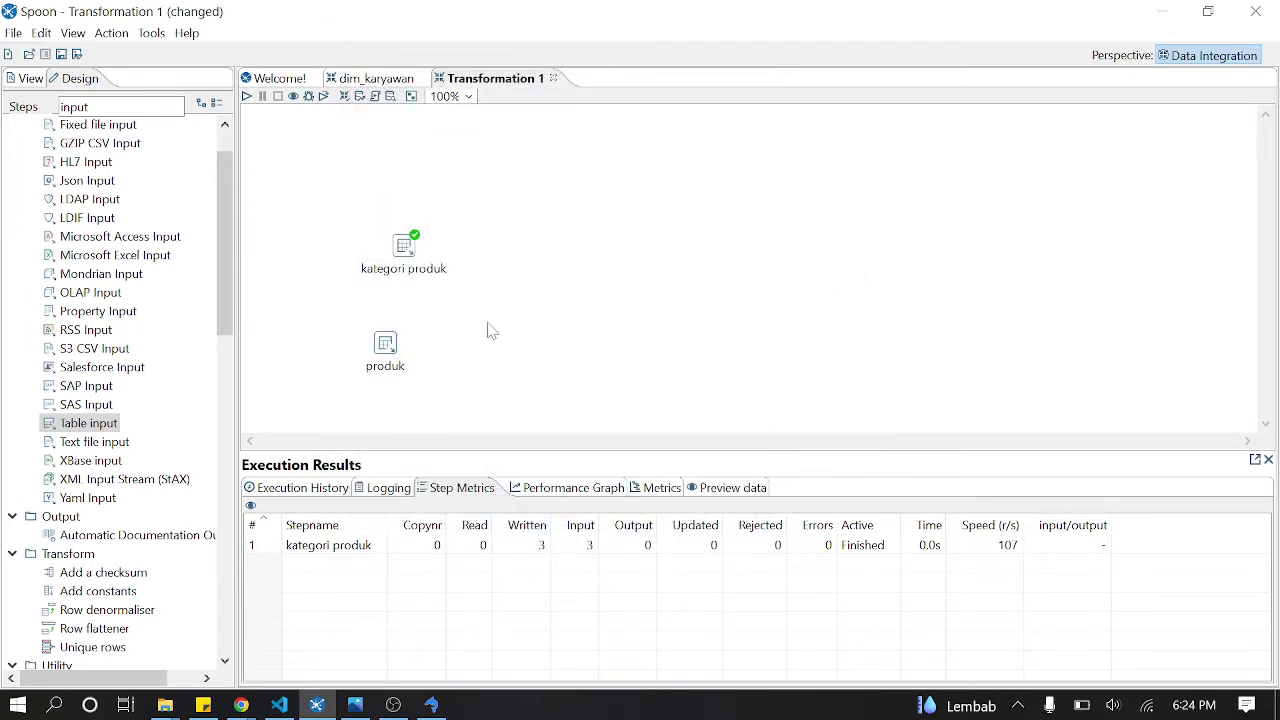
Step: Add a Stream lookup step to the right of the two table inputs and align produk beneath kategori produk
scroll(226, 266, "up", 1)
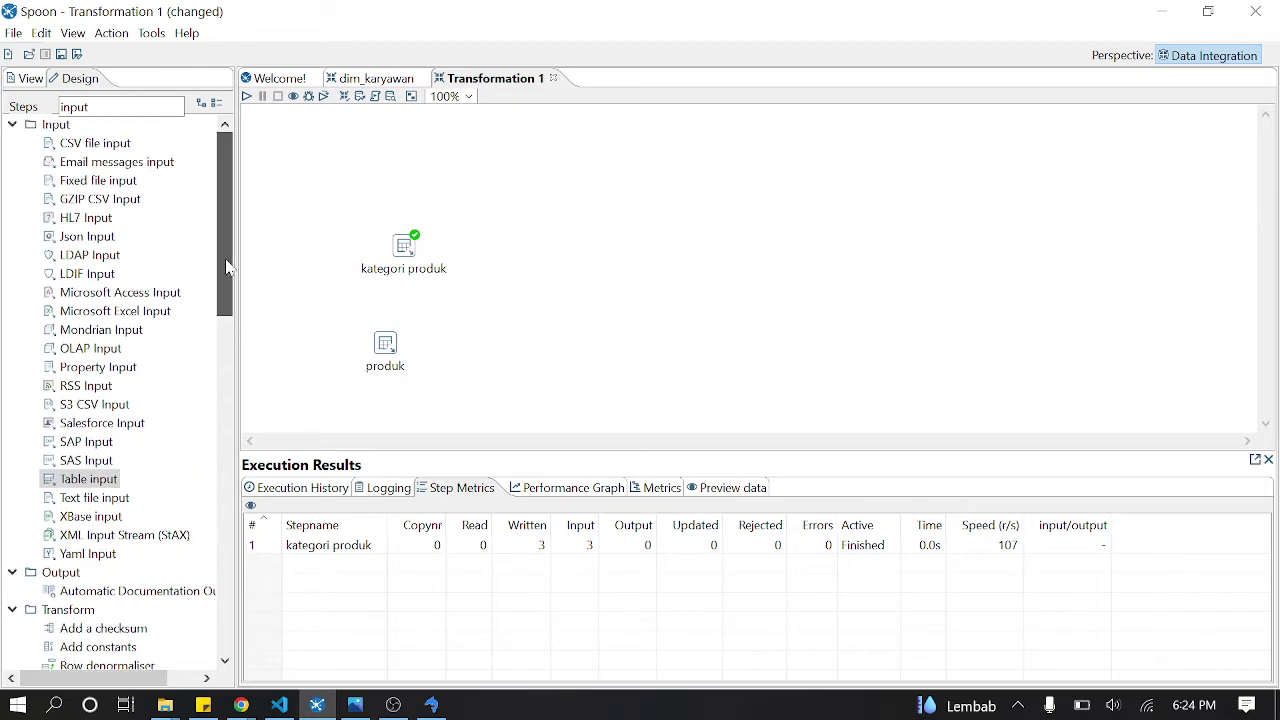
left_click(57, 107)
double_click(58, 107)
key("BackSpace")
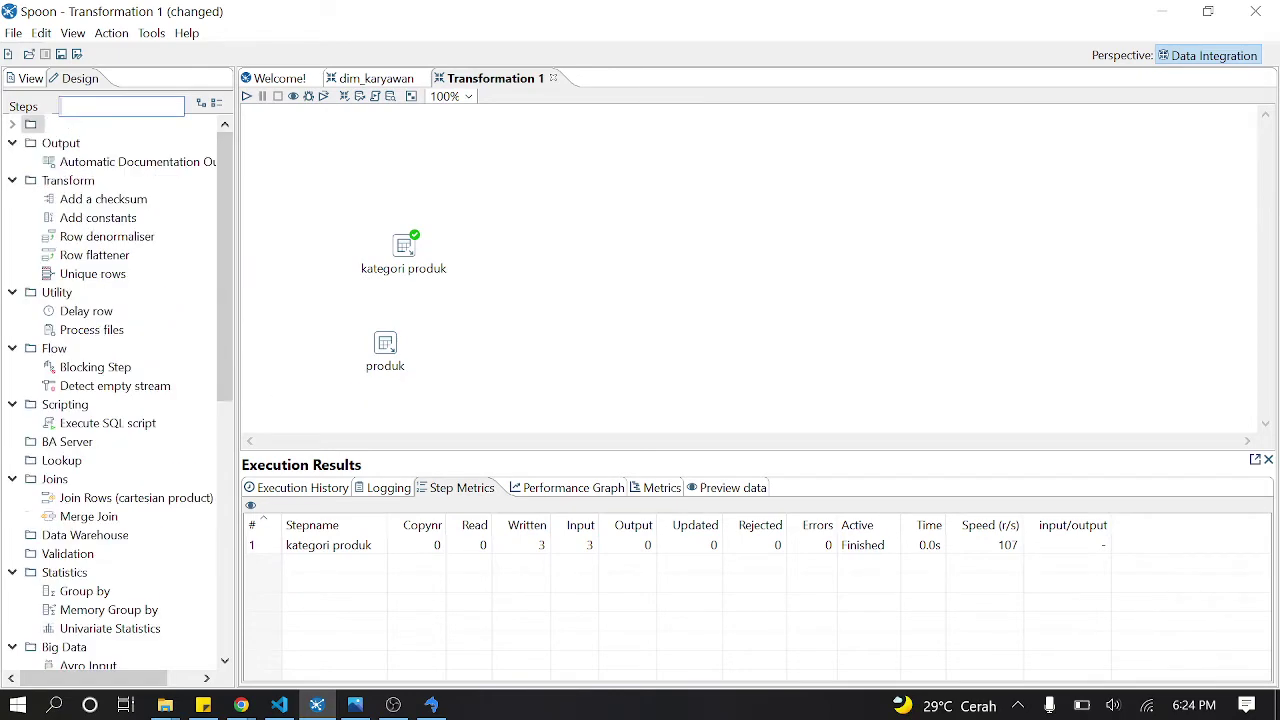
type("look")
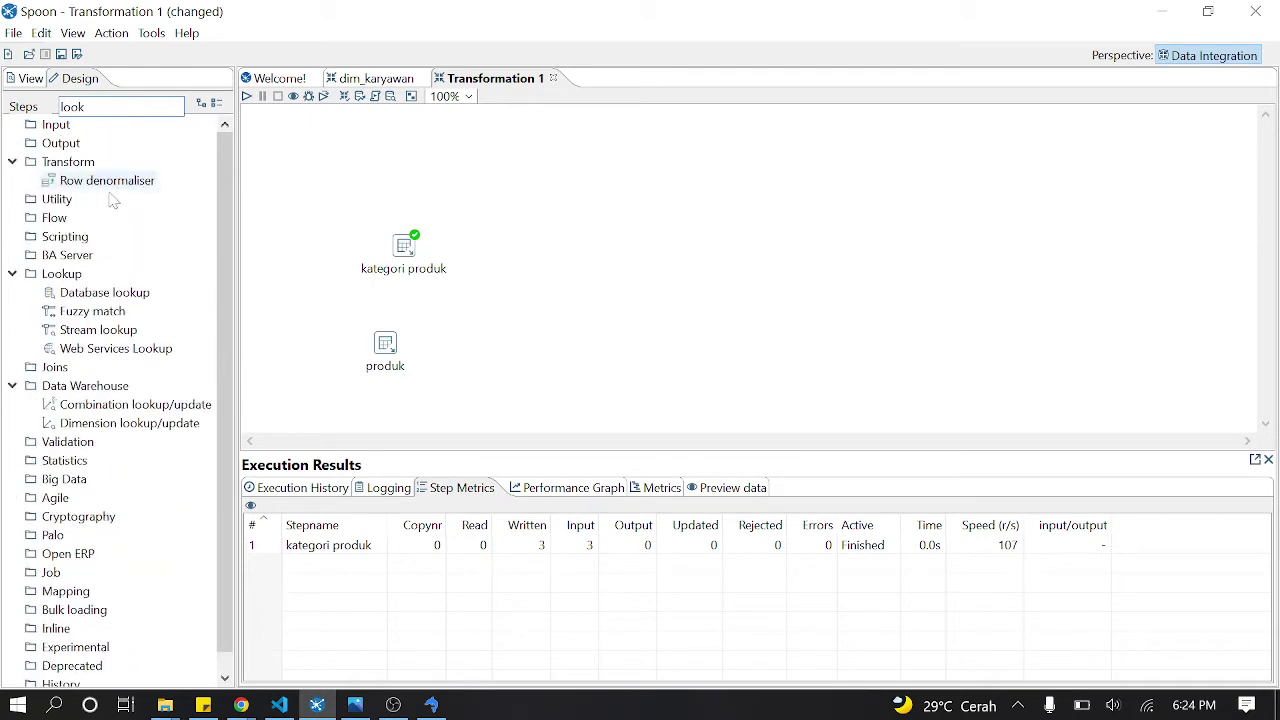
left_click_drag(98, 330, 507, 300)
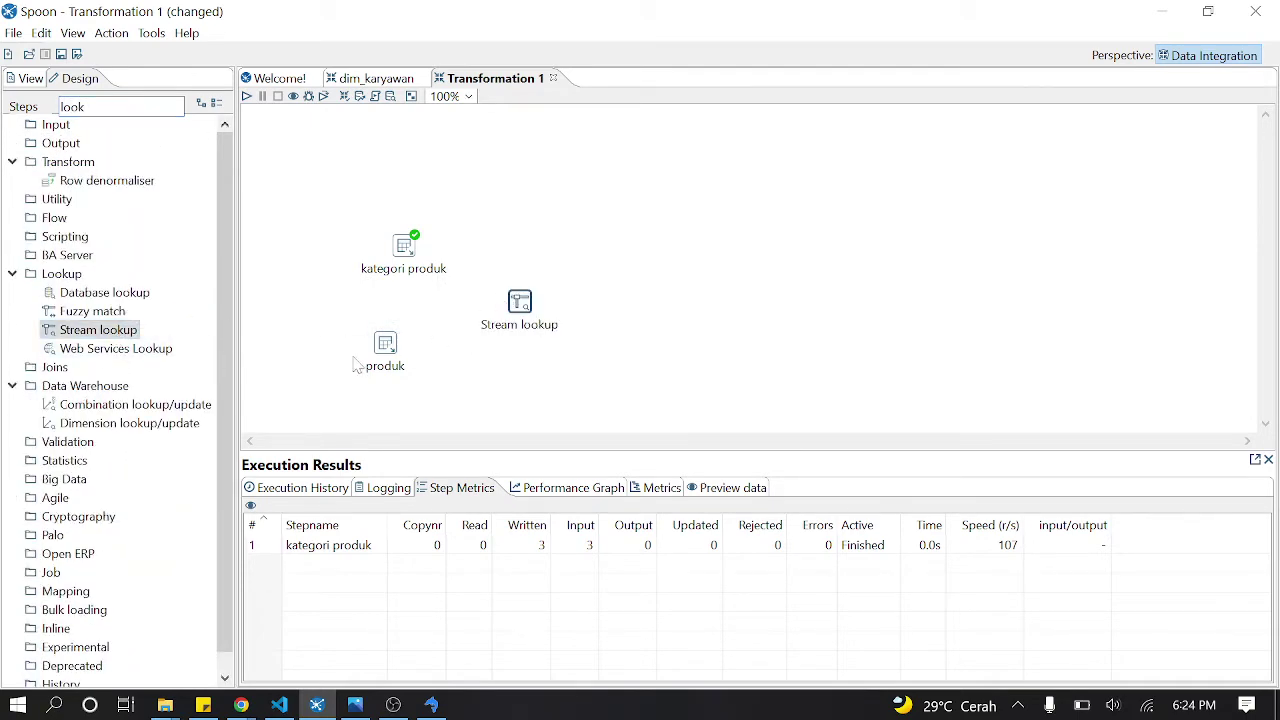
left_click_drag(385, 357, 401, 351)
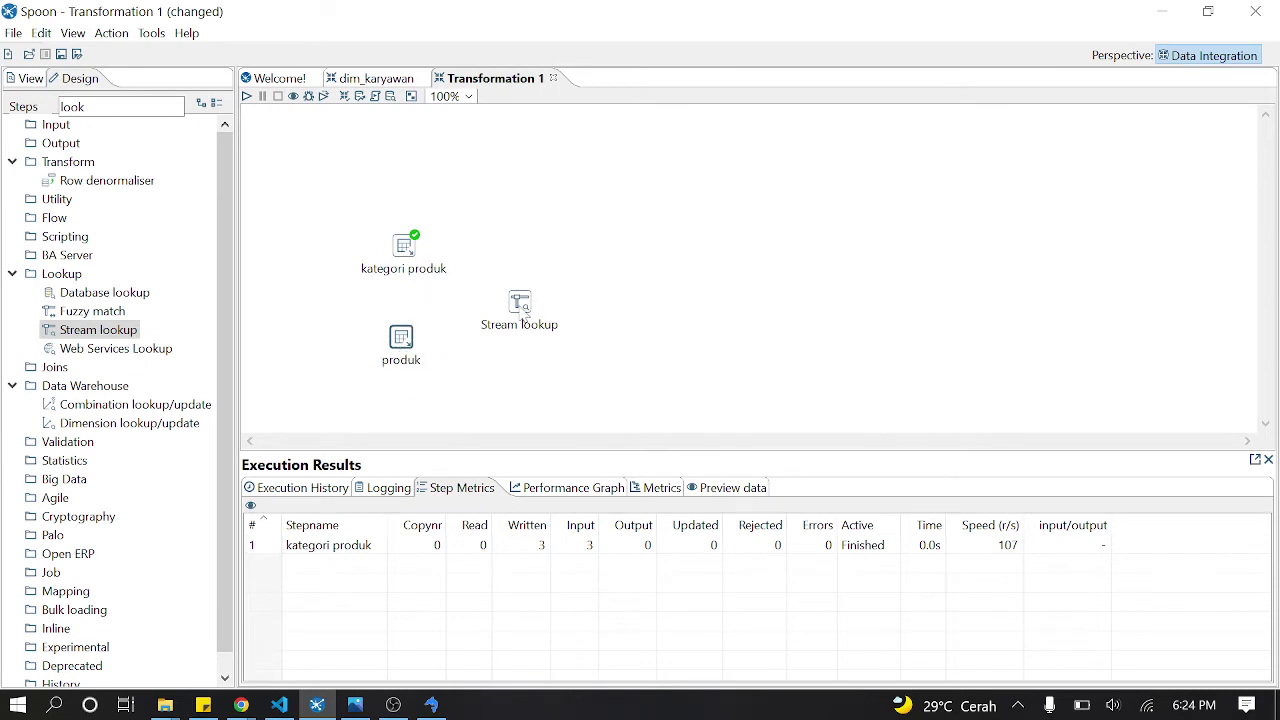
Step: Position the Stream lookup step midway beside the table inputs and connect hops to it from kategori produk and produk
left_click_drag(523, 318, 521, 306)
mouse_move(412, 256)
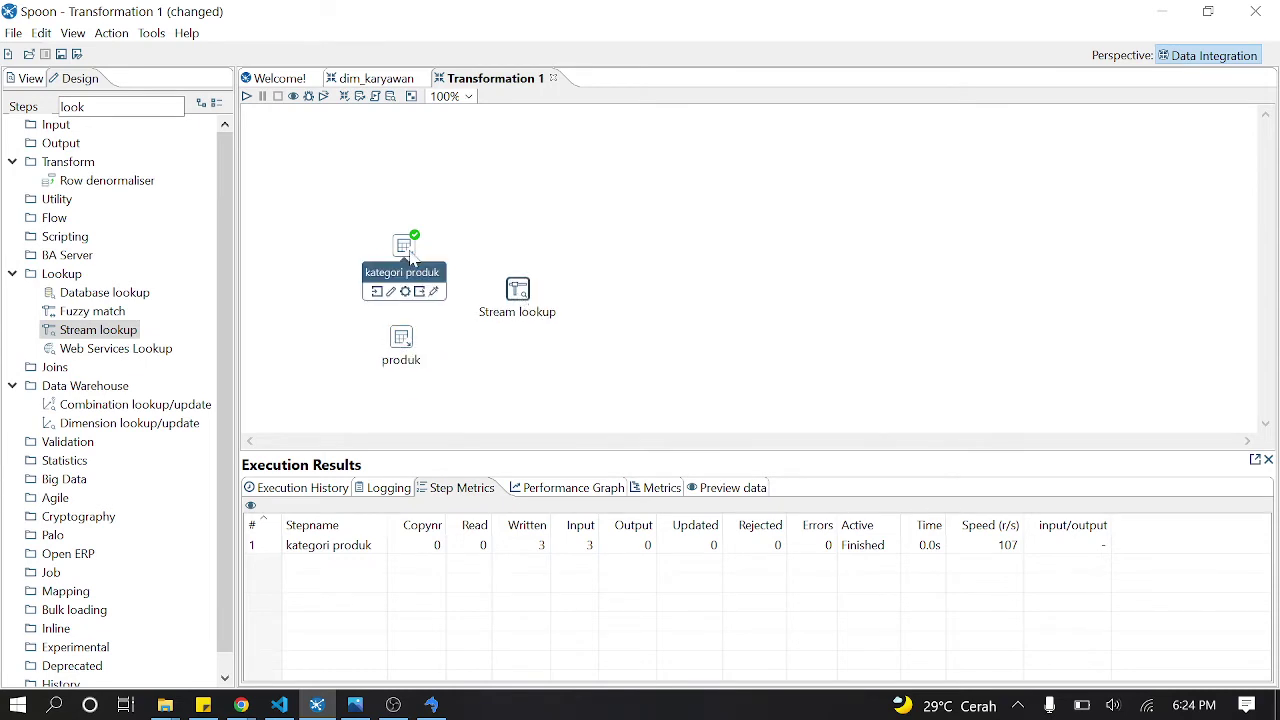
left_click_drag(420, 294, 517, 289)
mouse_move(401, 350)
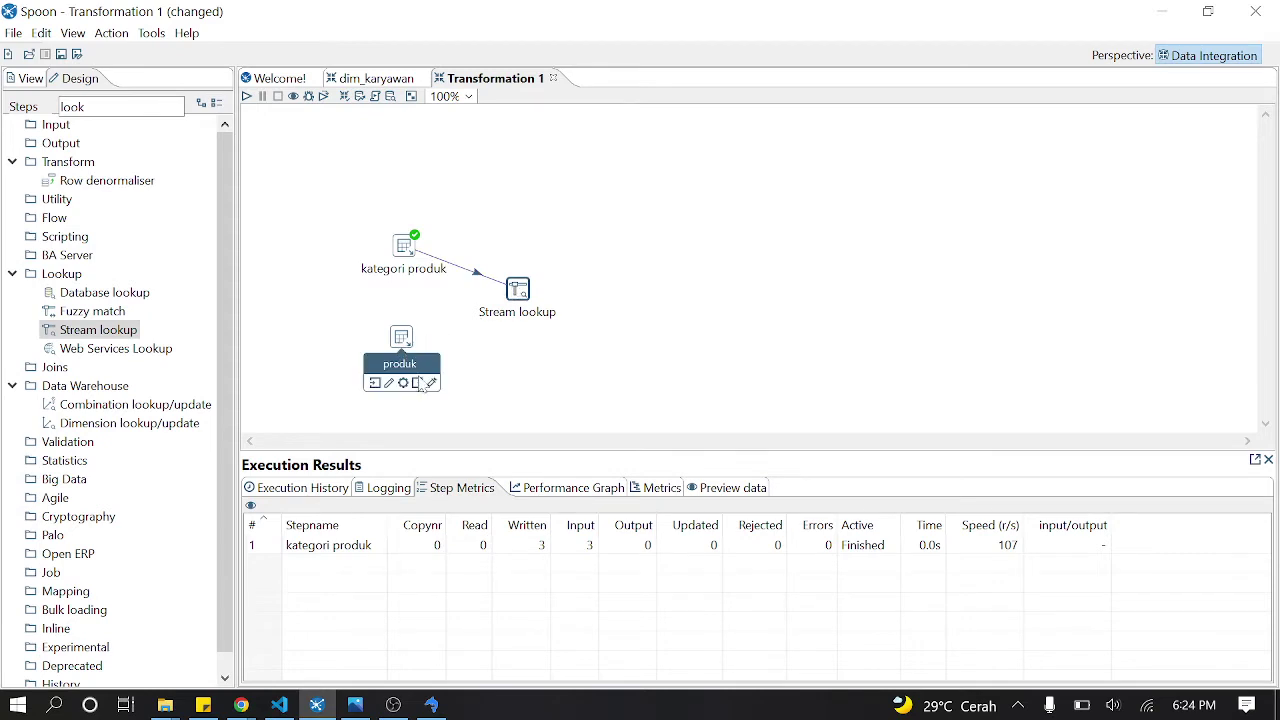
left_click_drag(418, 384, 518, 290)
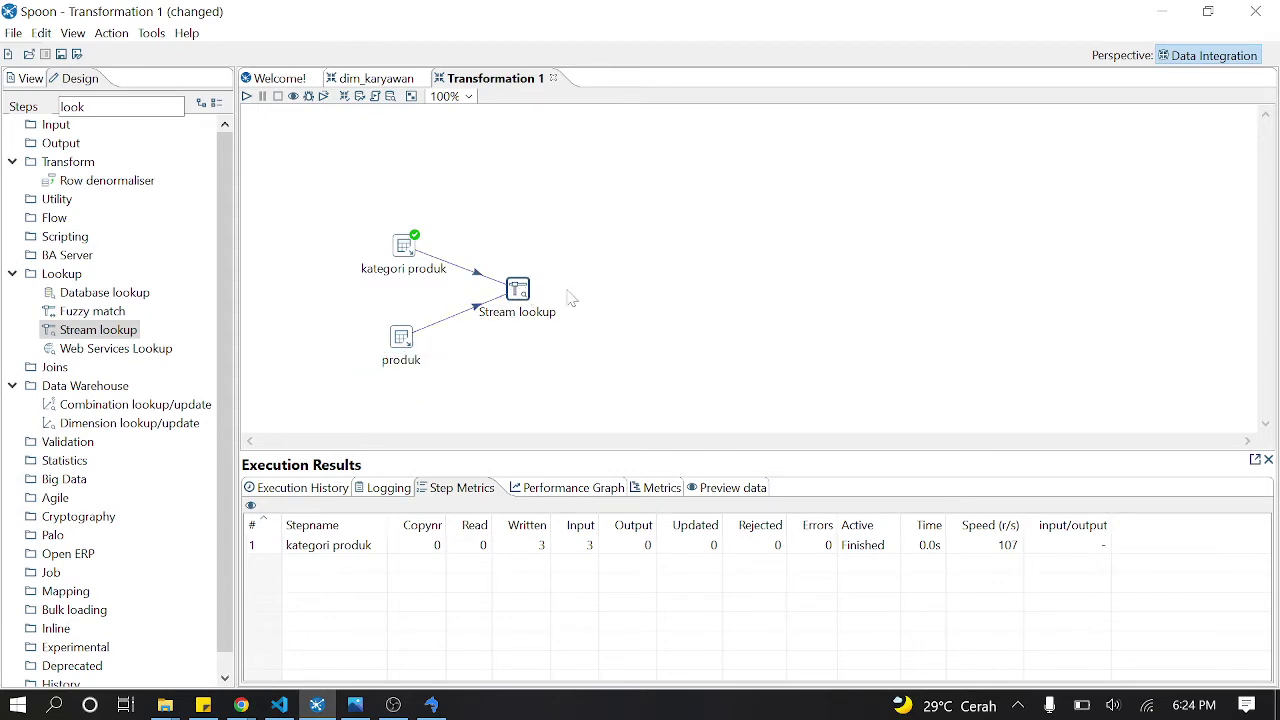
Step: Name the Stream lookup step "join", set its lookup step to produk, and widen the key table's columns
double_click(522, 291)
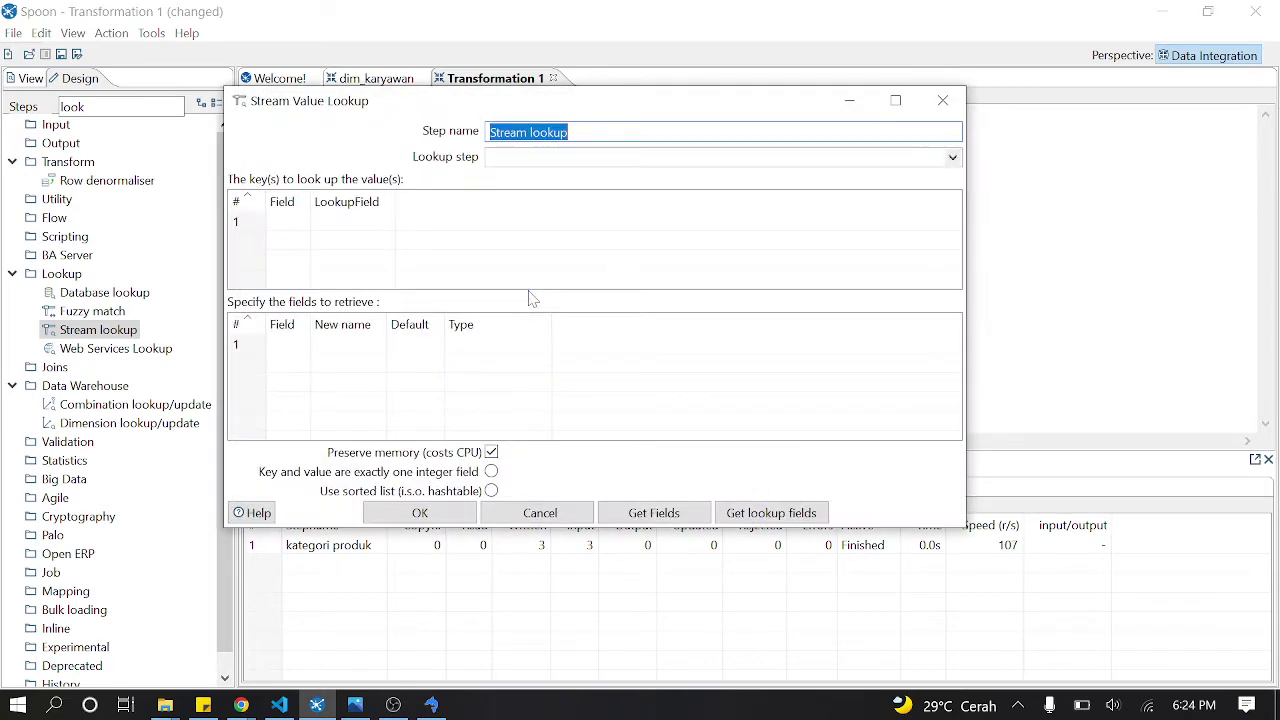
key("BackSpace")
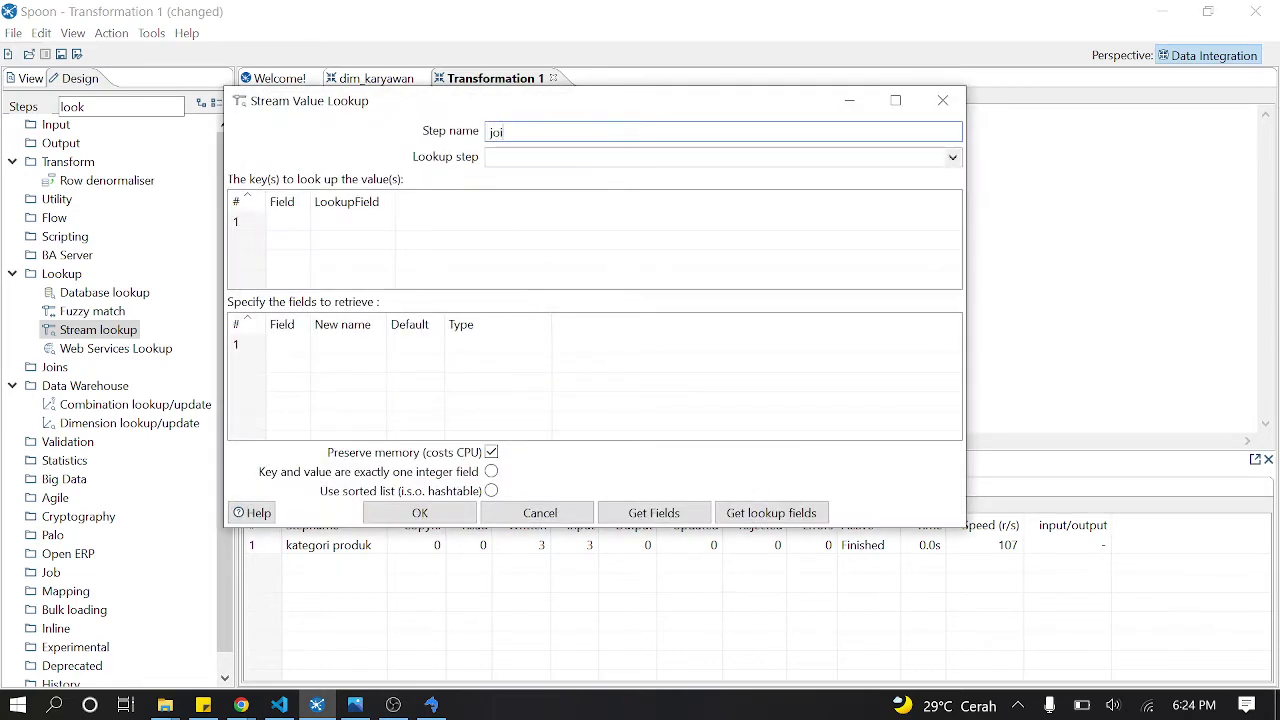
left_click(492, 157)
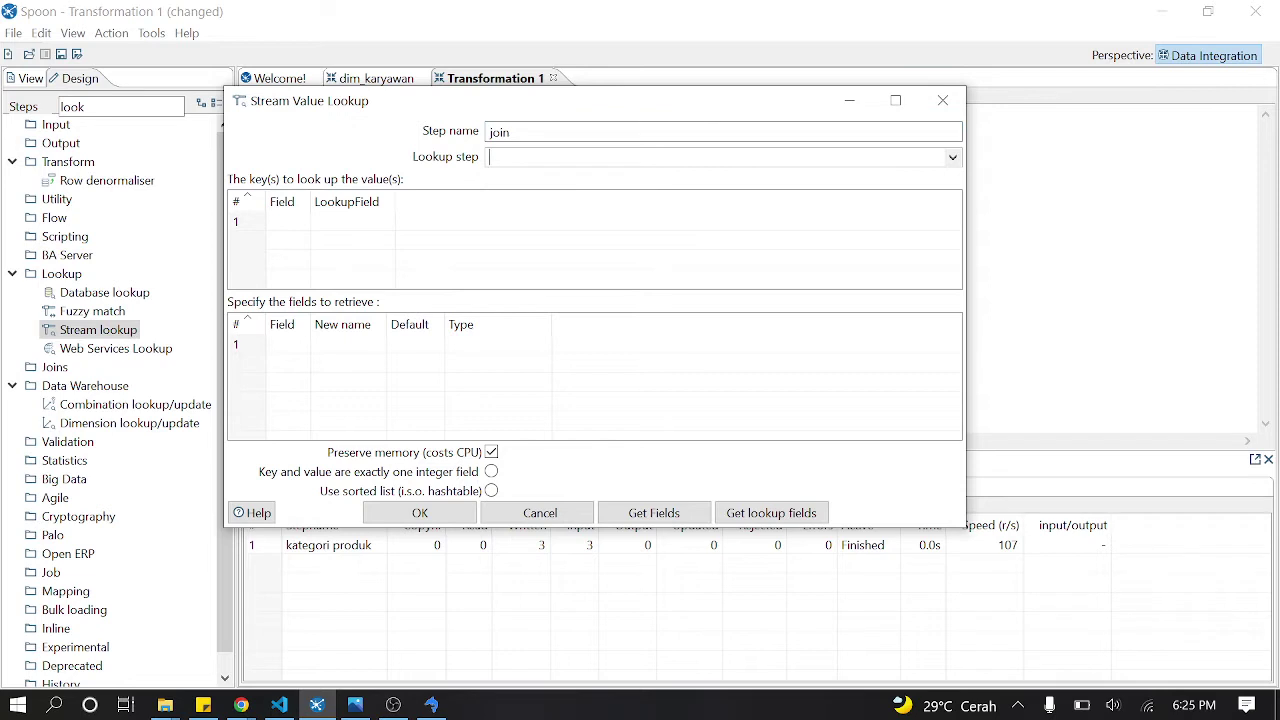
left_click(953, 158)
left_click(507, 195)
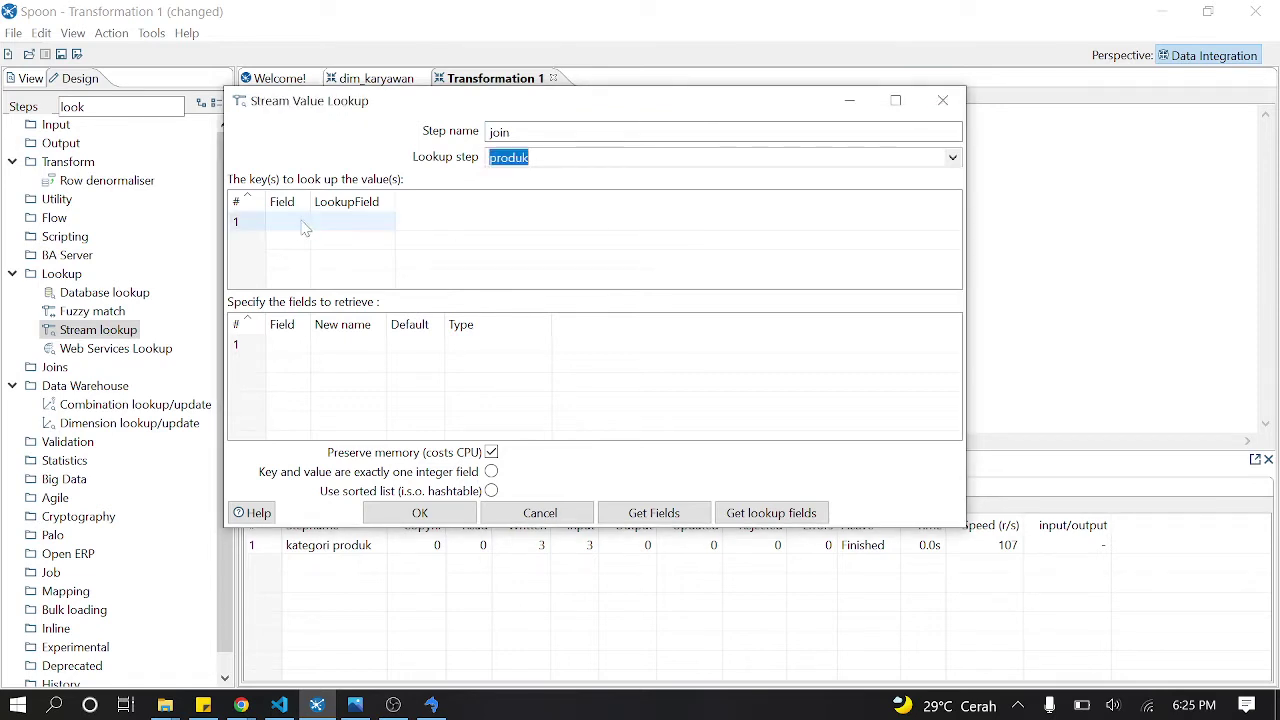
left_click_drag(310, 201, 396, 201)
left_click_drag(480, 201, 566, 201)
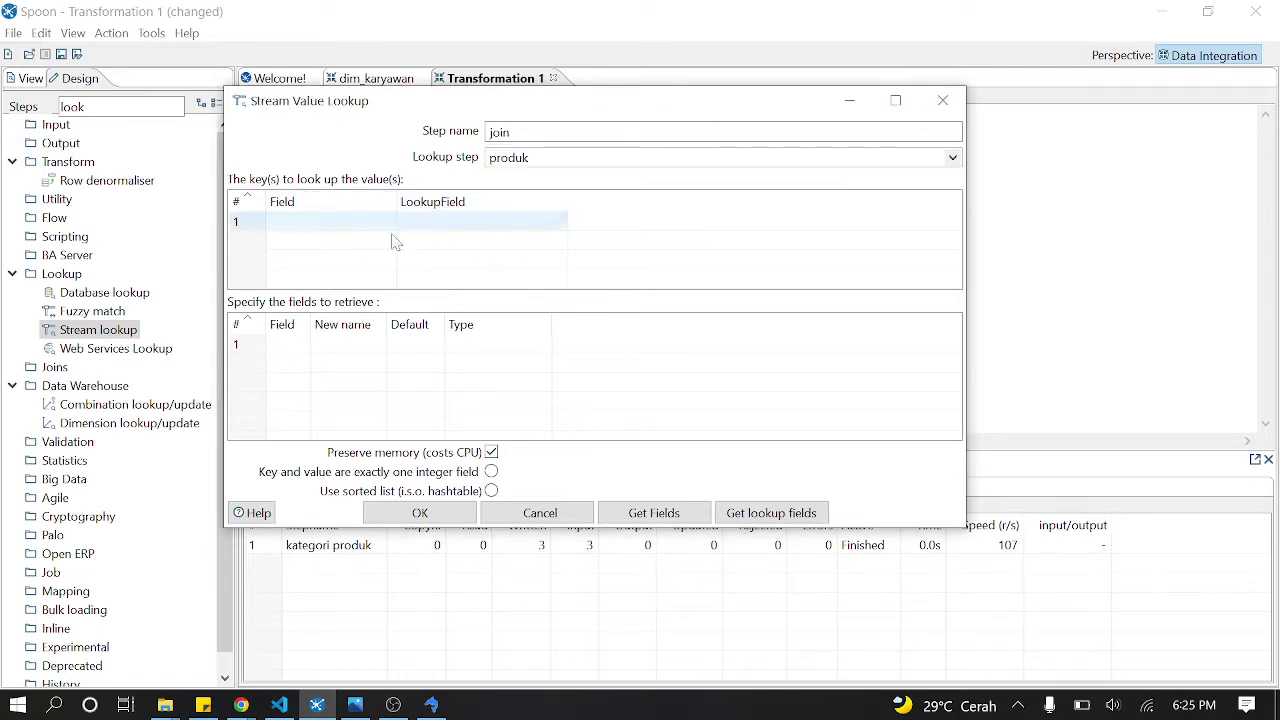
Step: Change the lookup step to kategori produk and check which fields are available as keys and for retrieval
left_click(380, 221)
left_click(389, 222)
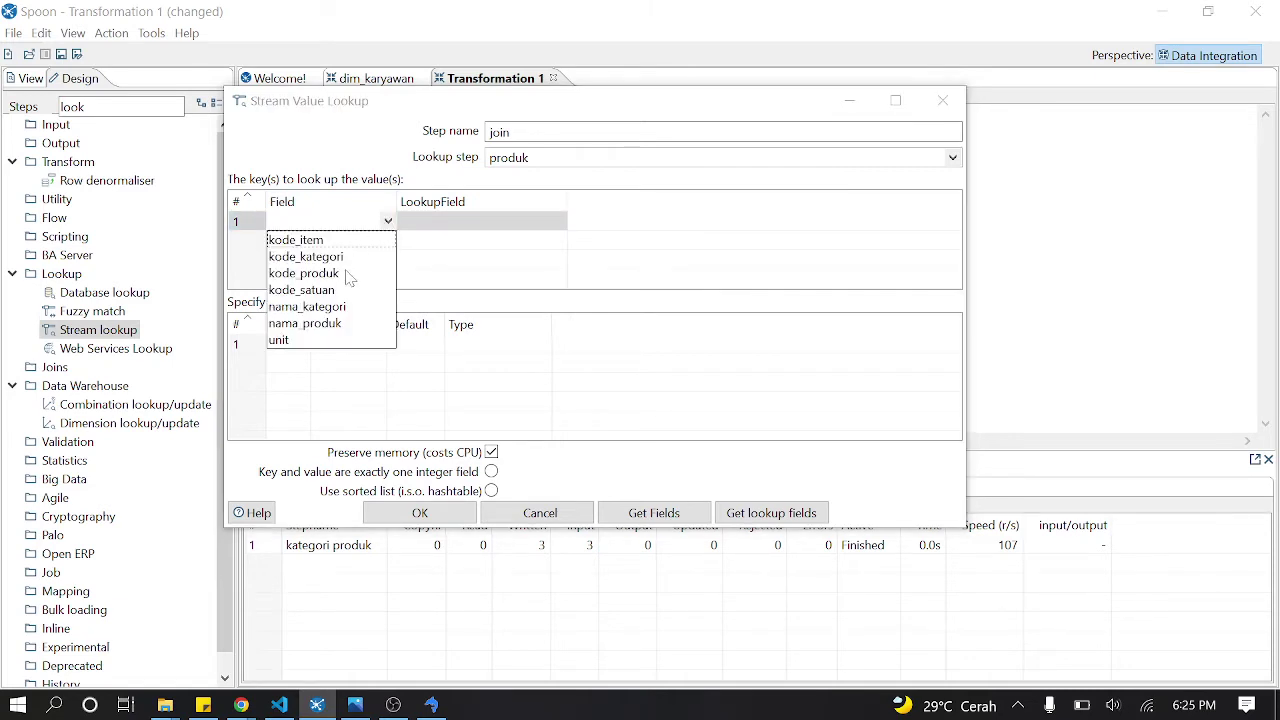
left_click(560, 160)
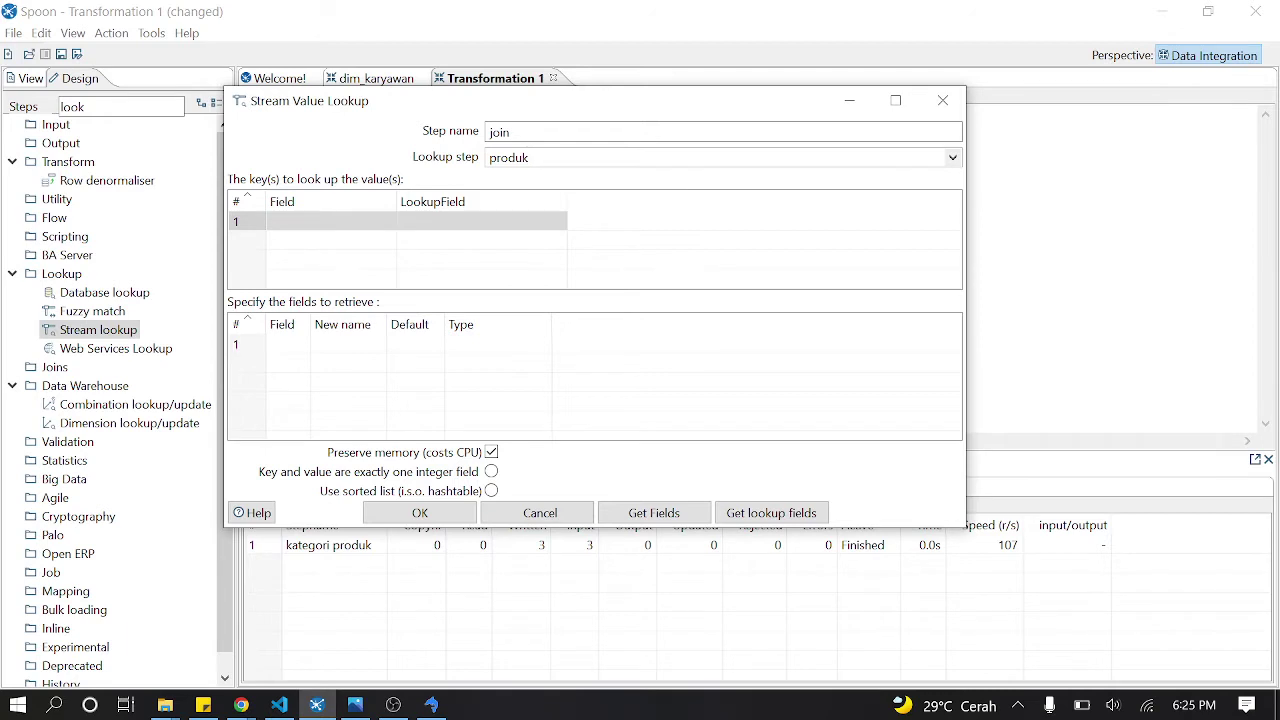
left_click(952, 157)
left_click(705, 178)
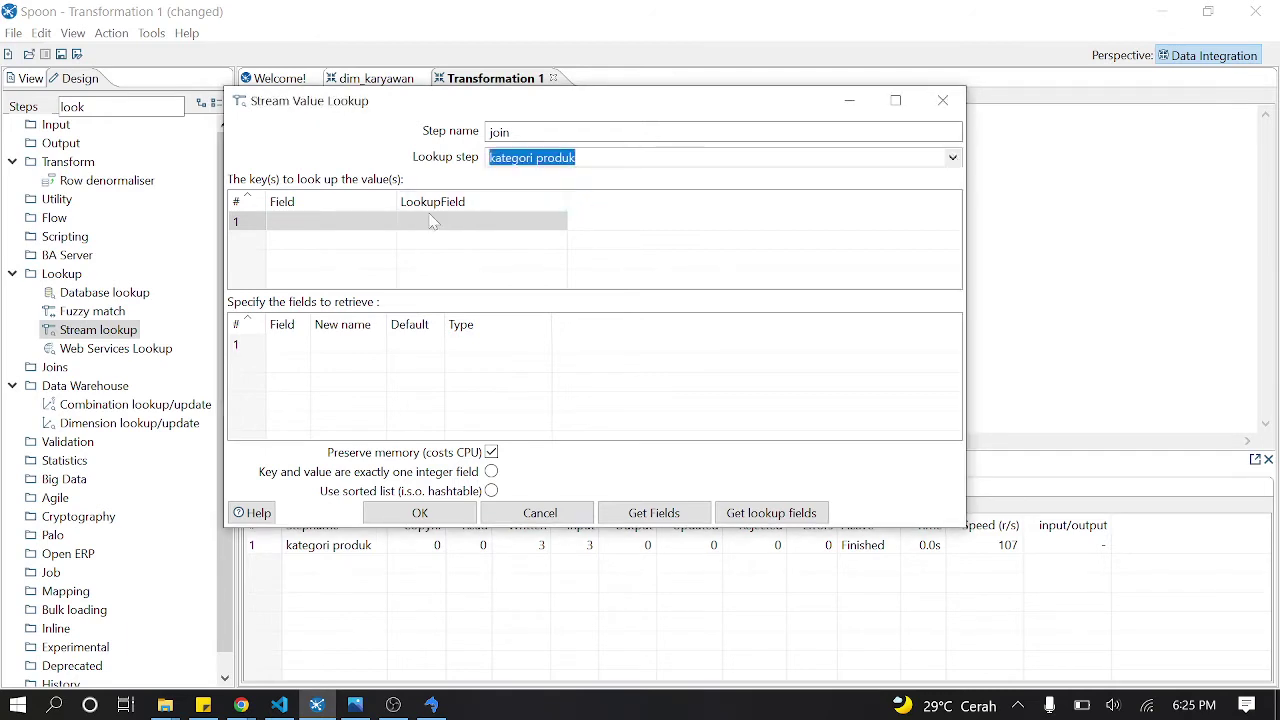
left_click(393, 222)
left_click(388, 222)
left_click(390, 225)
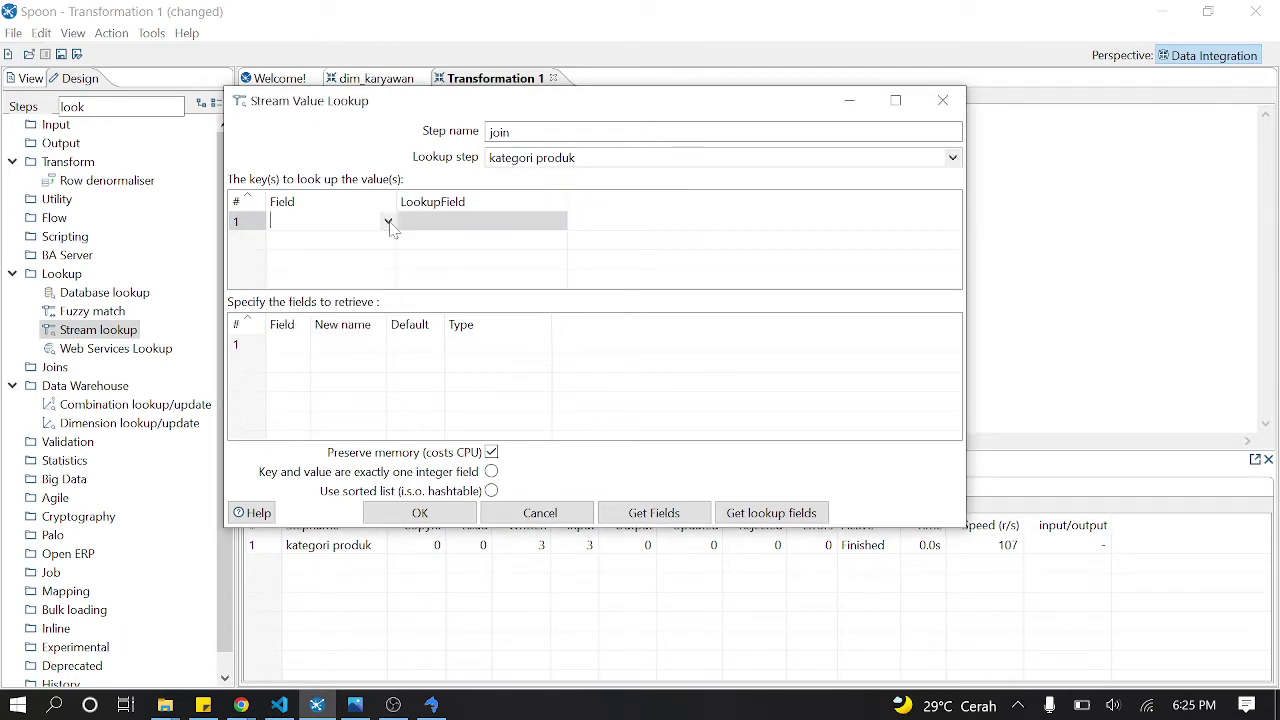
left_click(300, 344)
left_click(302, 344)
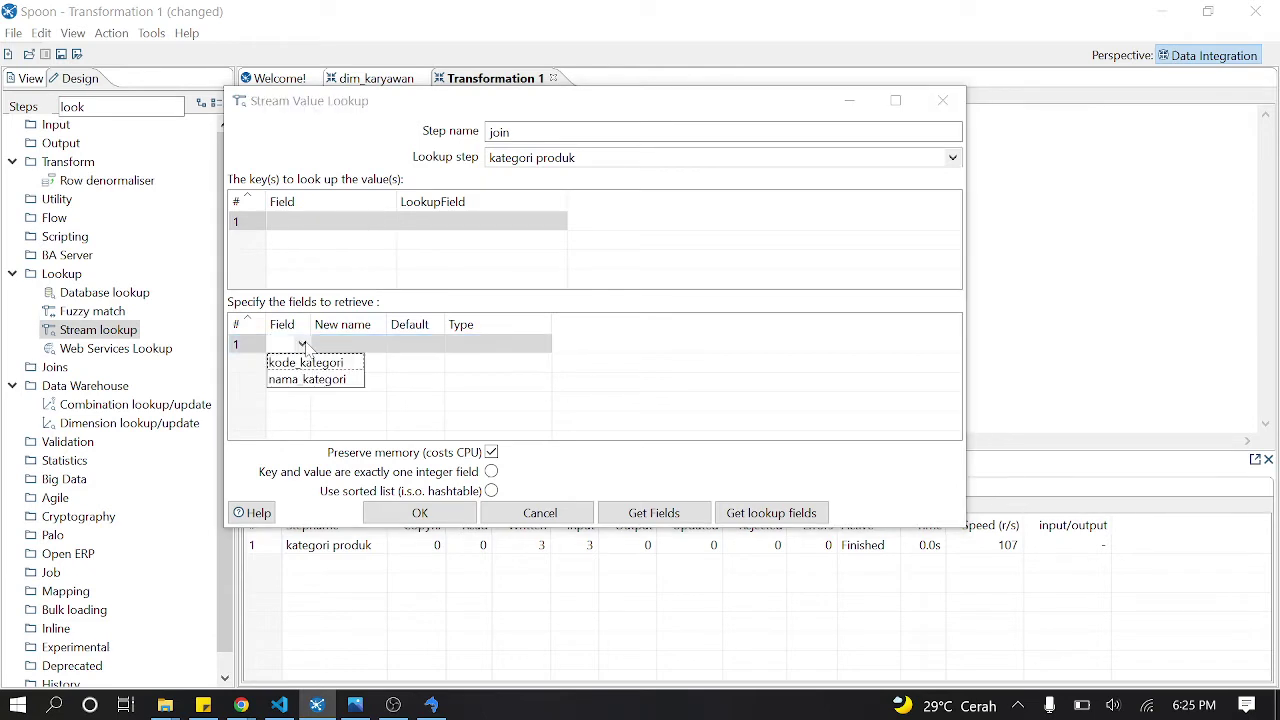
left_click(303, 344)
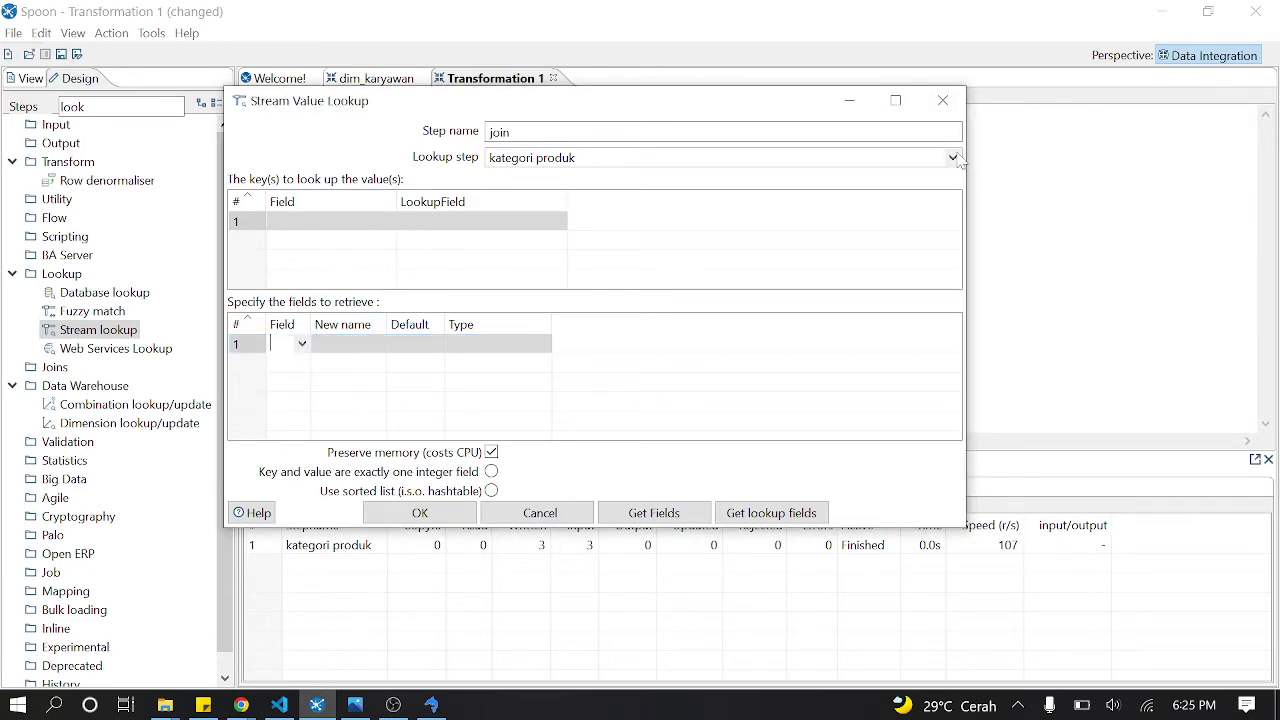
Step: Try produk as the lookup step with kode_kategori matched to kode_kategori, then cancel the lookup settings
left_click(953, 157)
left_click(572, 196)
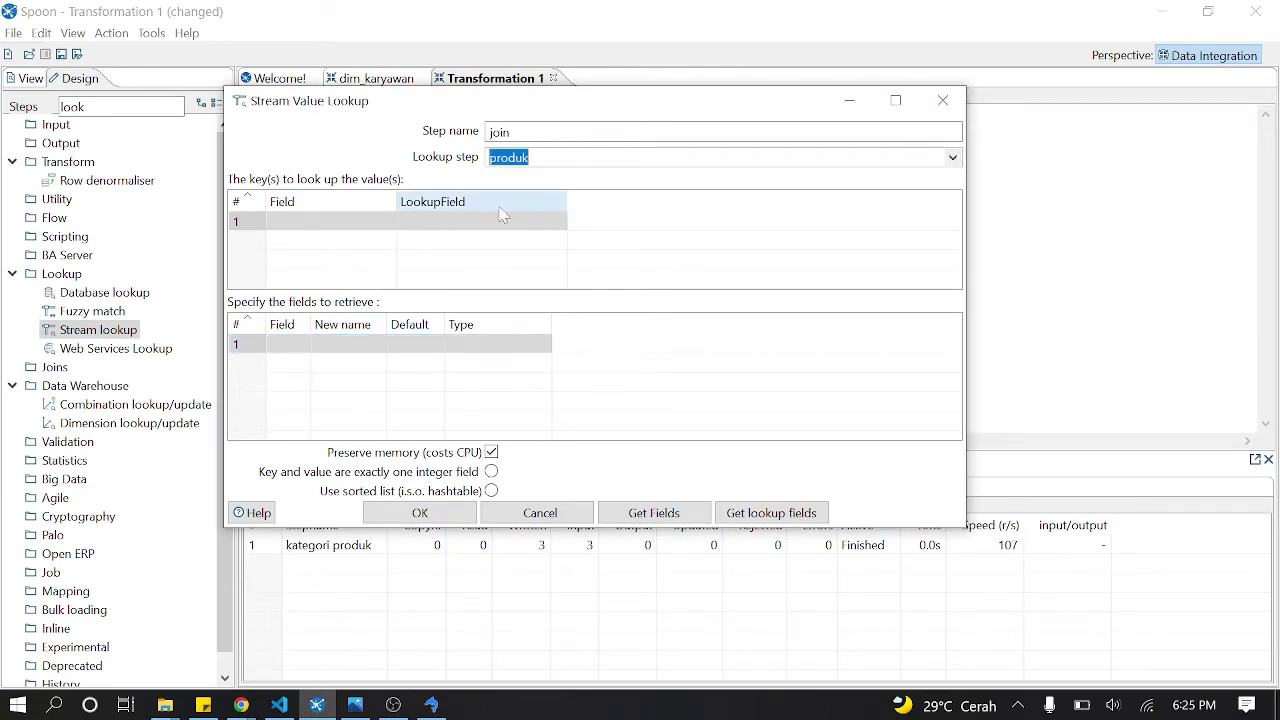
left_click(395, 222)
left_click(388, 221)
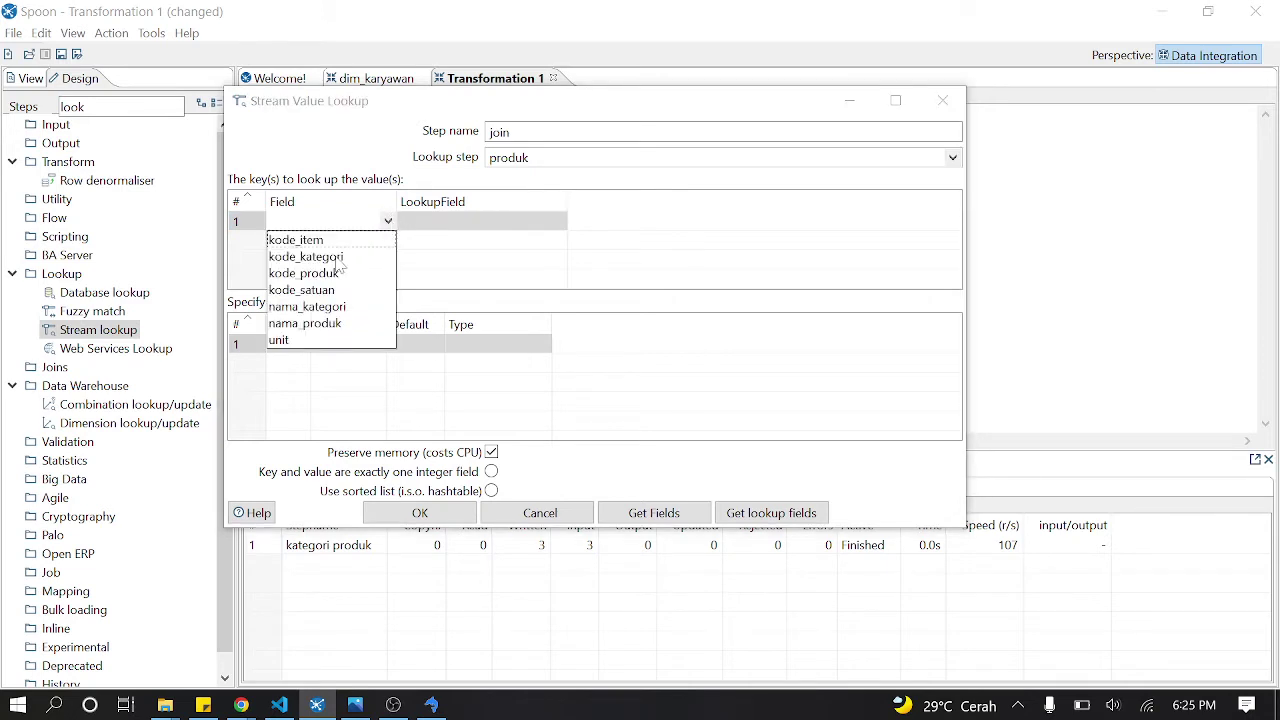
left_click(306, 257)
left_click(555, 226)
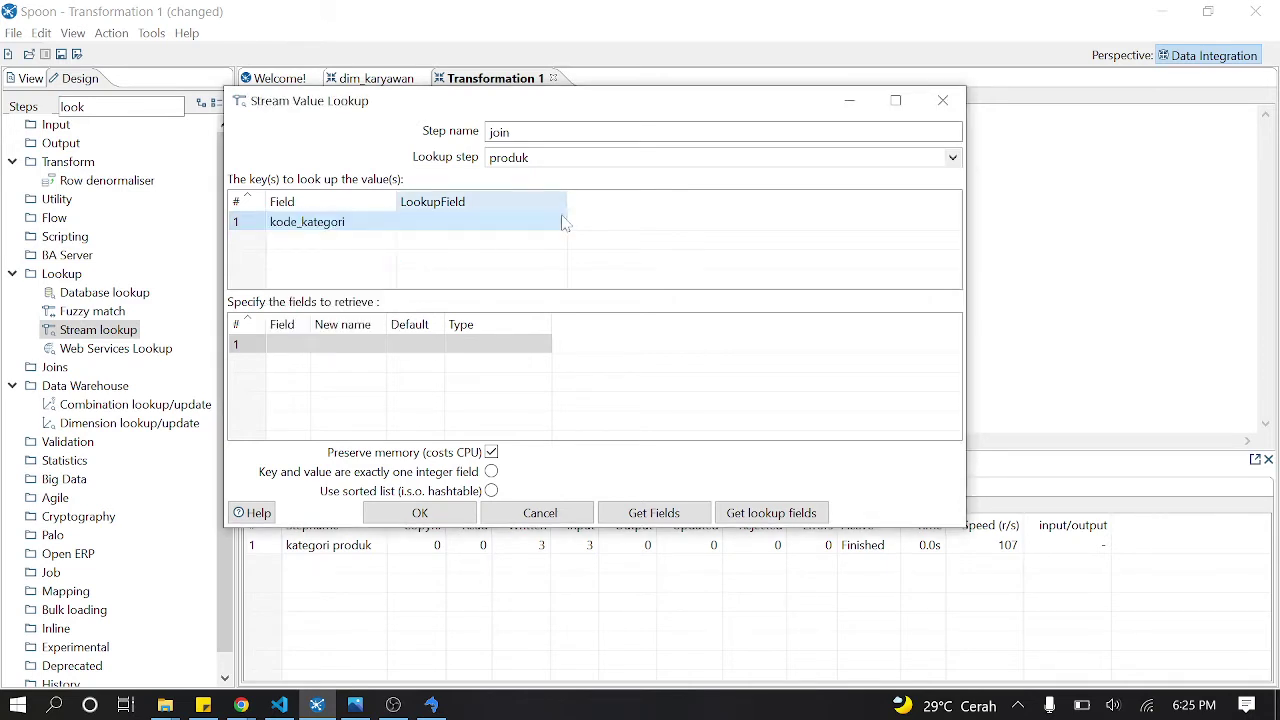
left_click(560, 230)
left_click(558, 222)
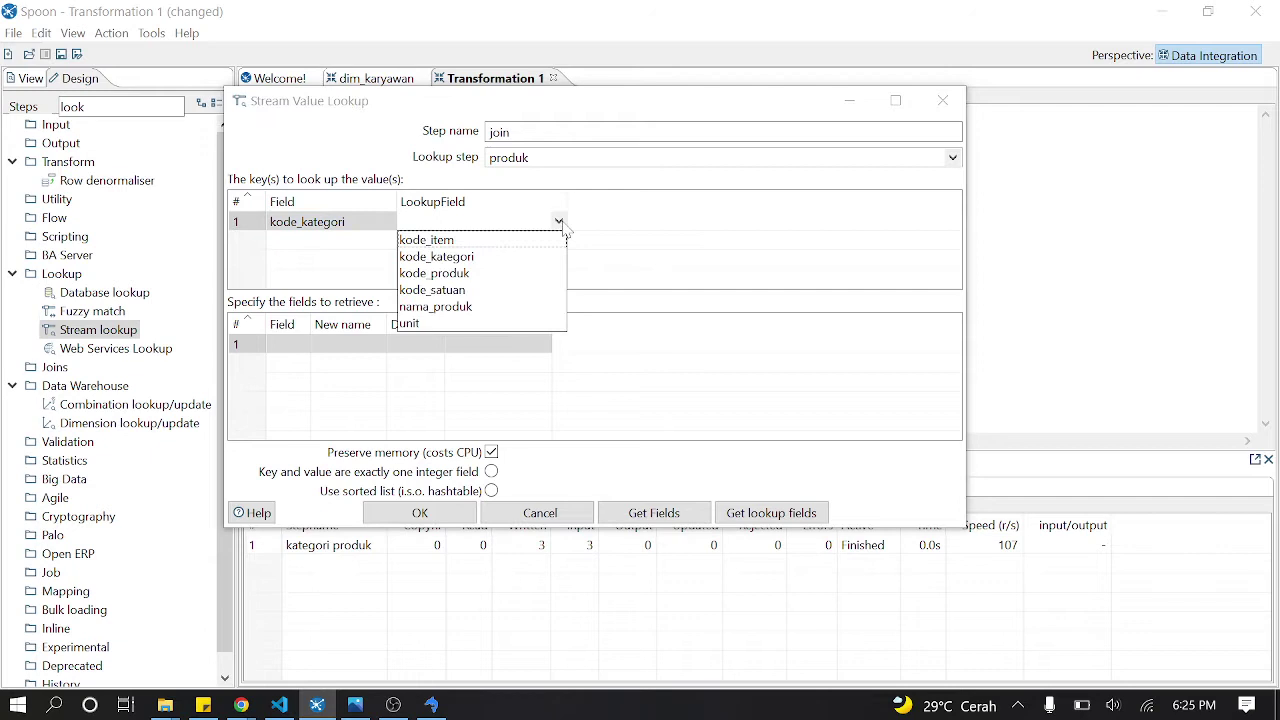
left_click(479, 257)
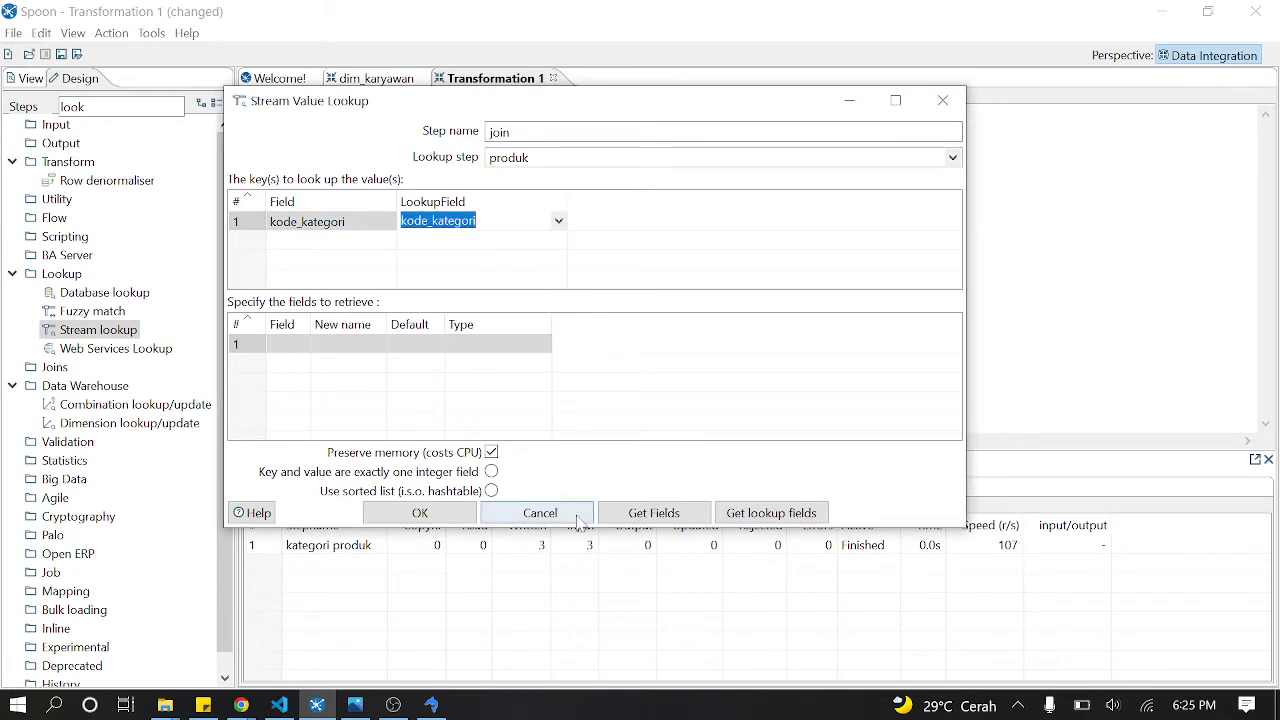
left_click(540, 513)
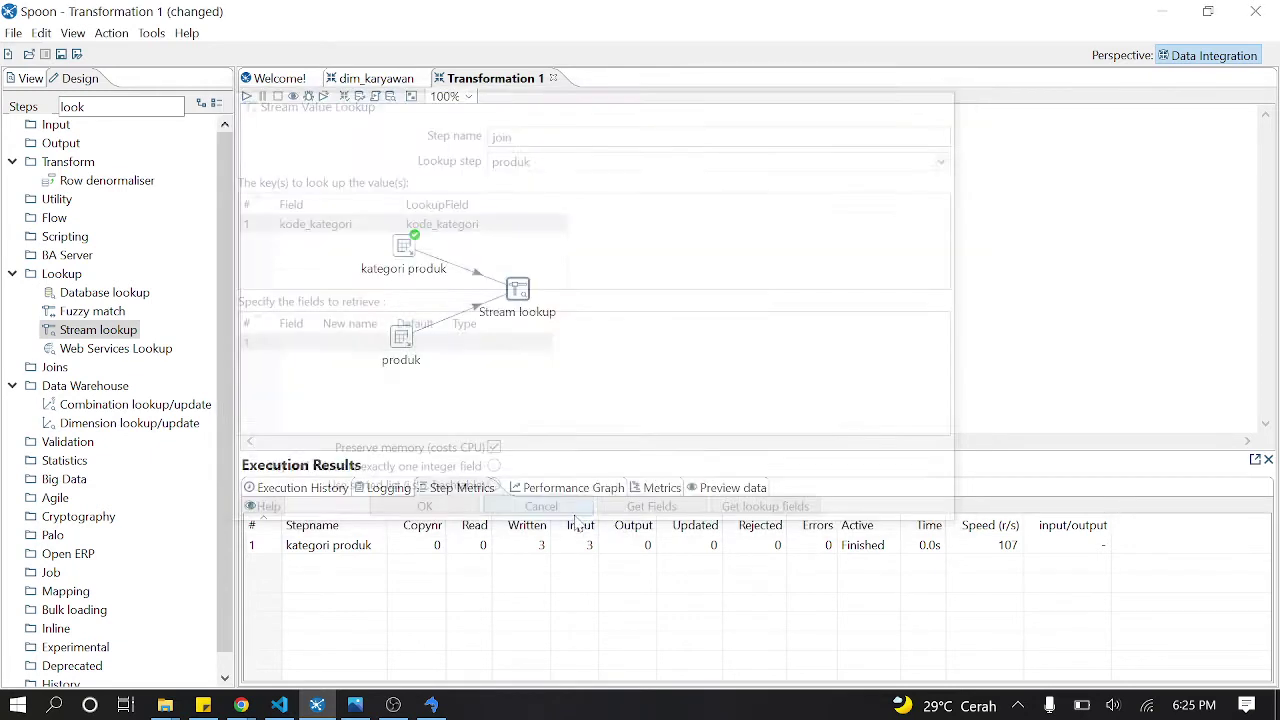
Step: Reopen the Stream lookup settings, try produk as lookup step with kode_kategori as key field, and discard them
double_click(521, 295)
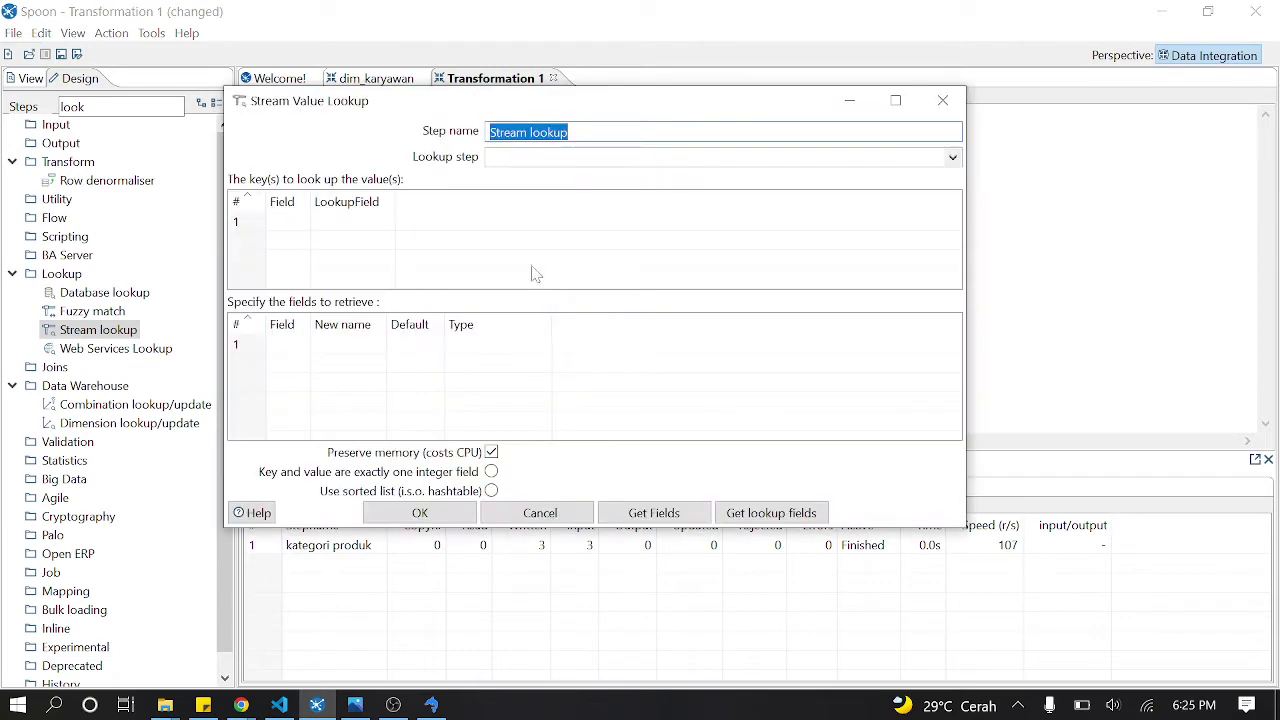
left_click(953, 160)
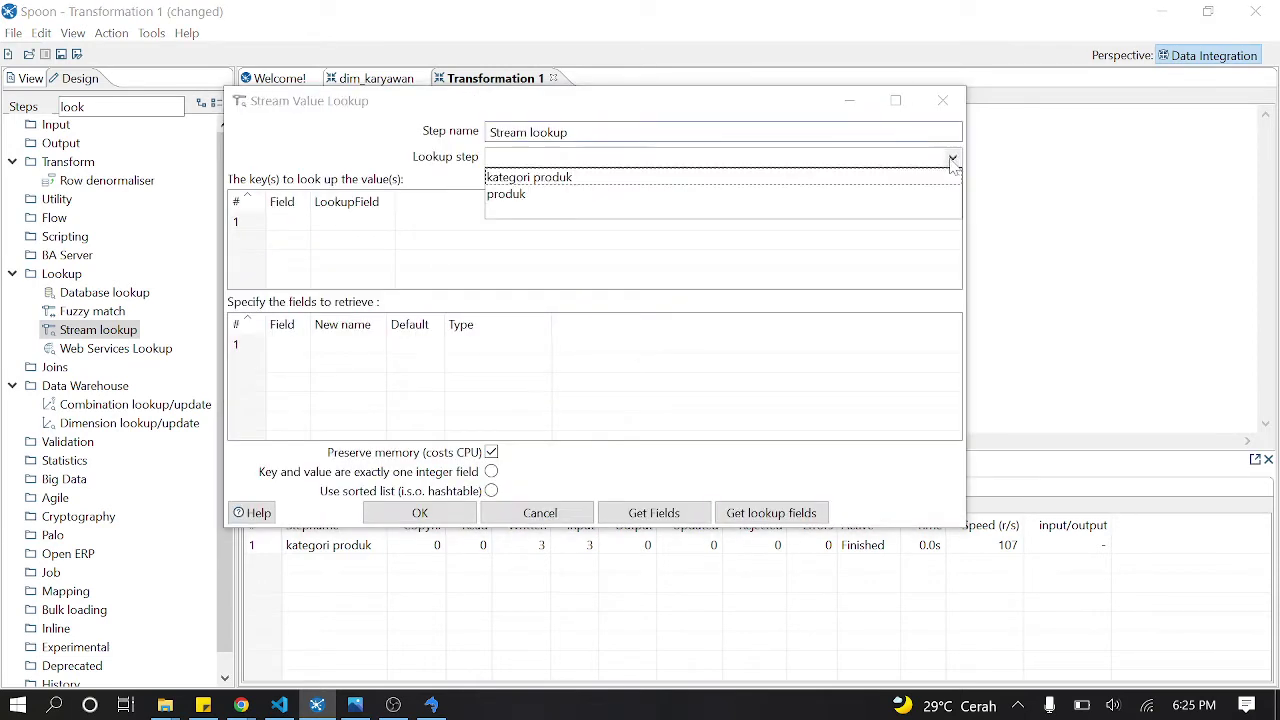
left_click(527, 196)
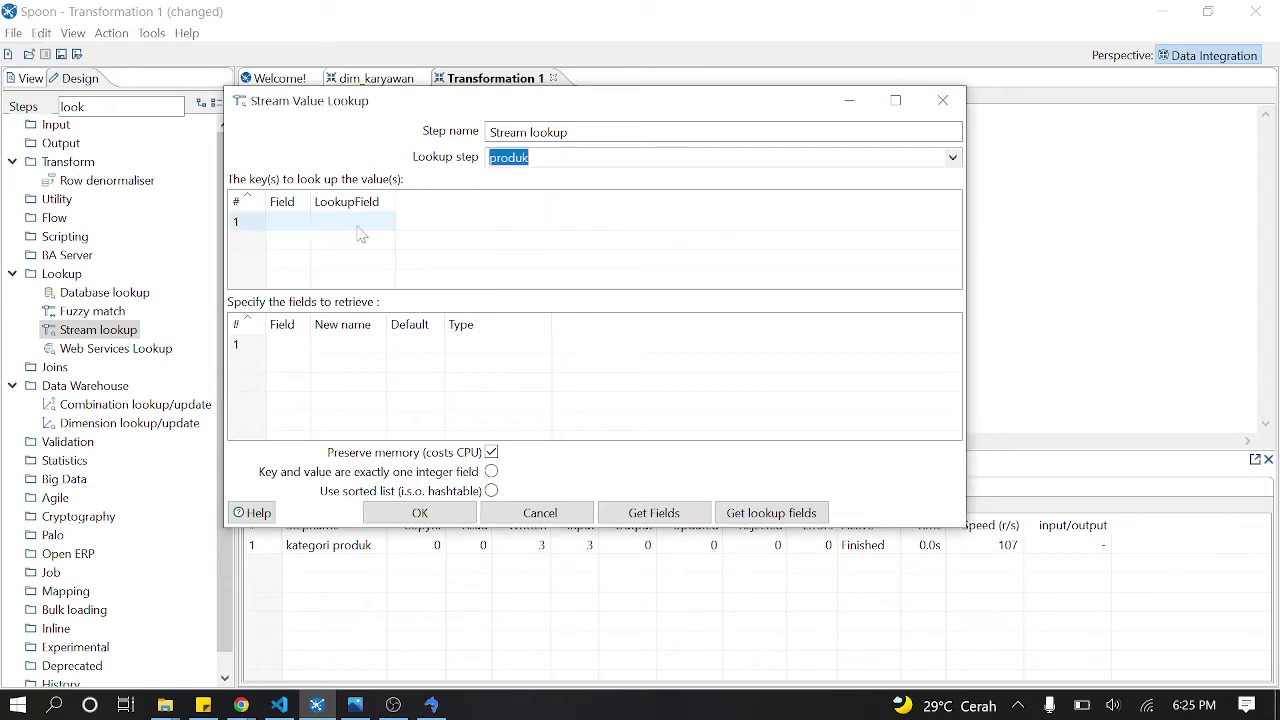
left_click(307, 233)
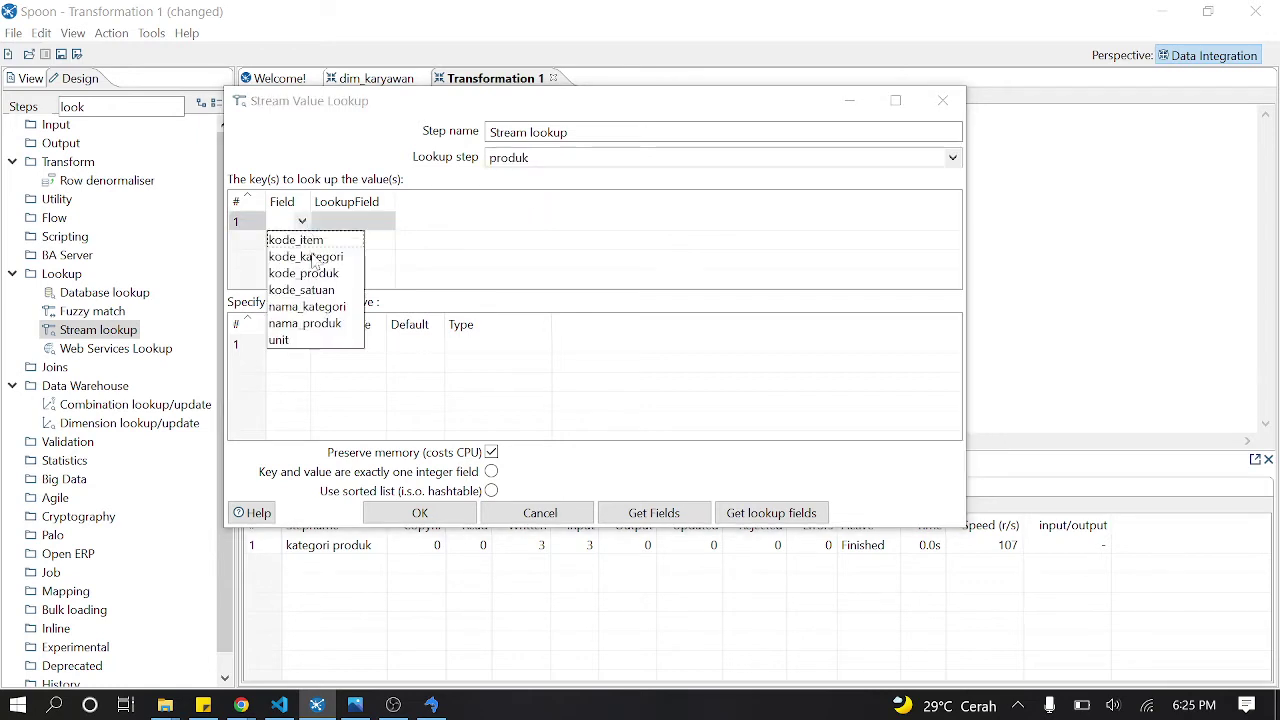
left_click(315, 258)
left_click(390, 227)
left_click(387, 221)
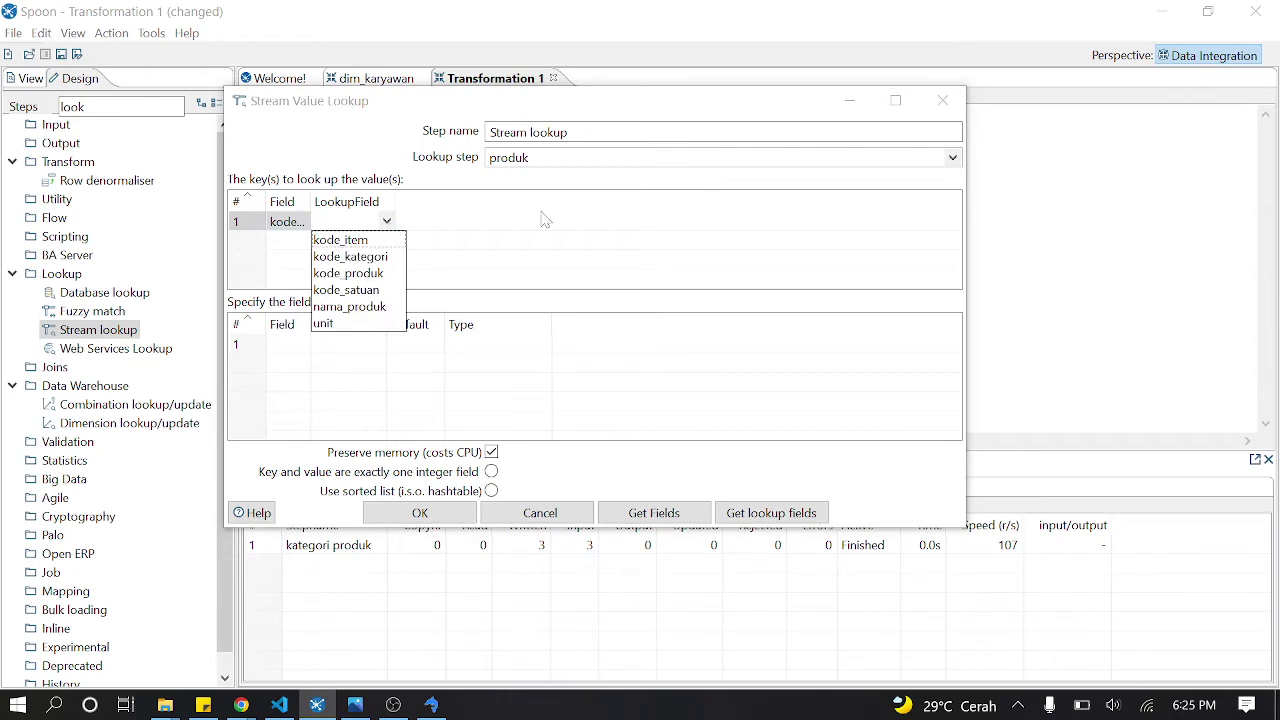
left_click(942, 101)
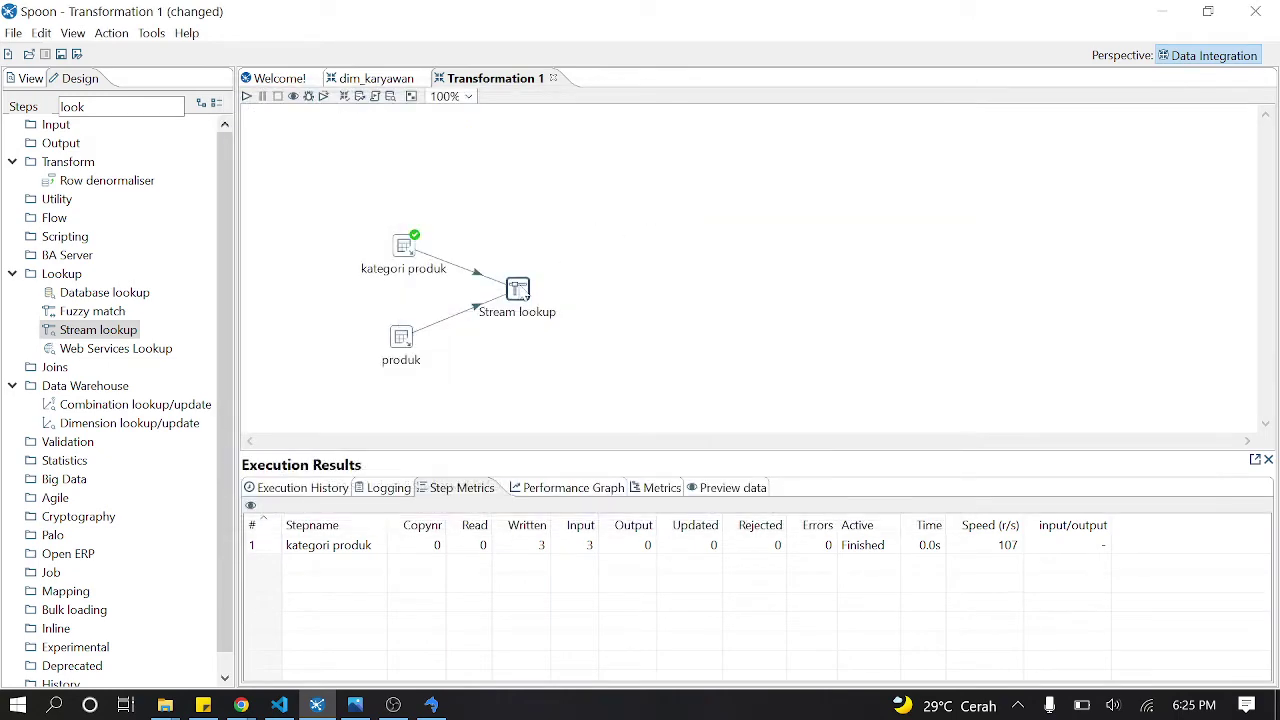
Step: Reopen the Stream lookup settings, widen the key field column, and set the lookup step to kategori produk
double_click(519, 290)
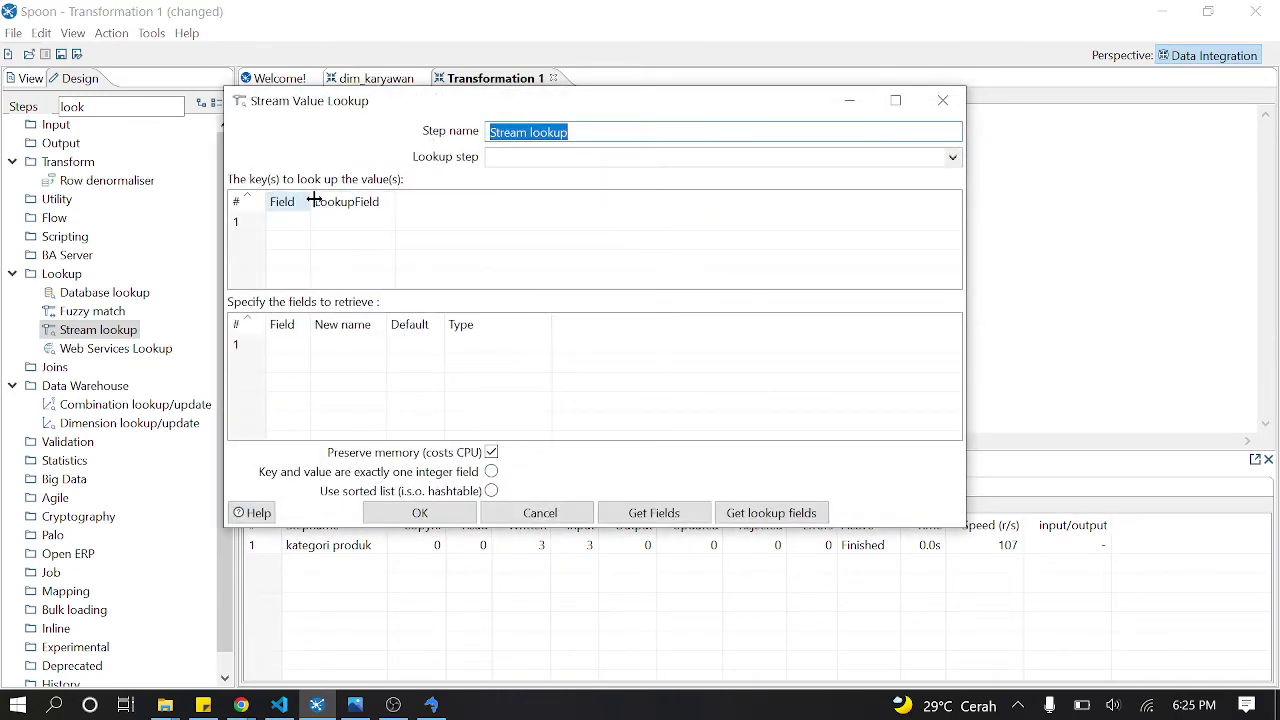
left_click_drag(308, 201, 468, 200)
left_click(952, 157)
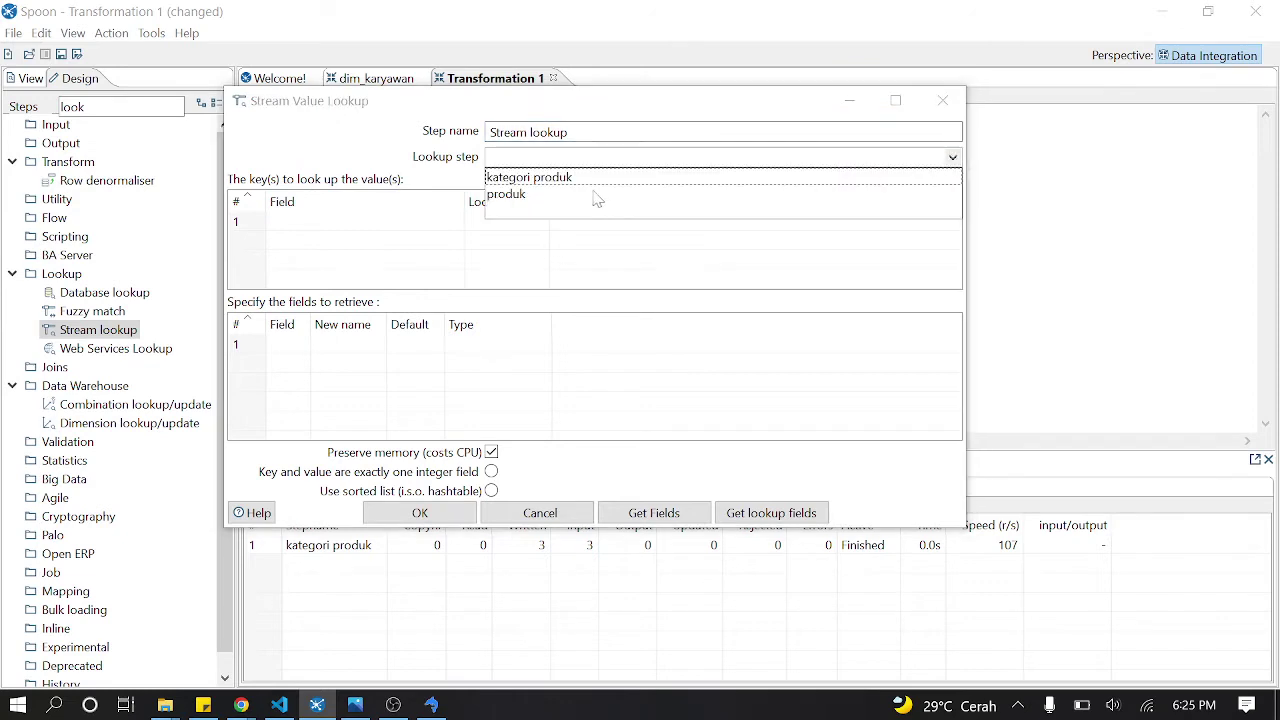
left_click(596, 192)
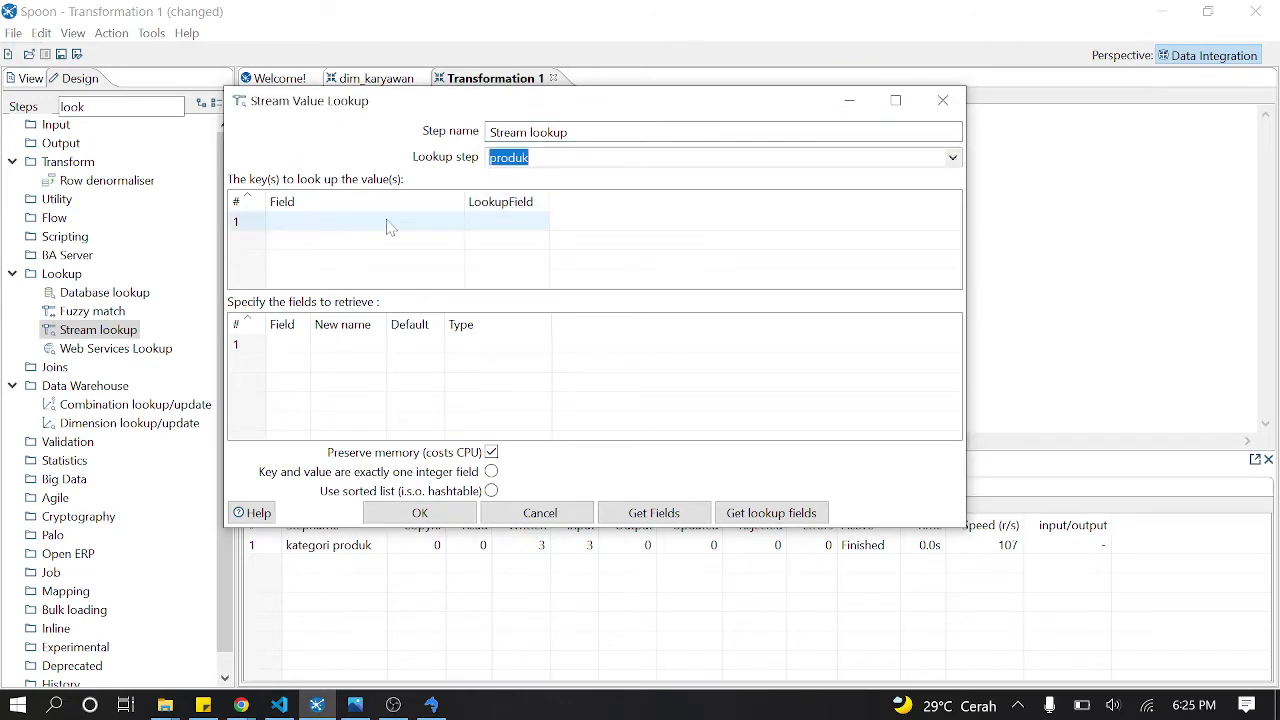
left_click(952, 157)
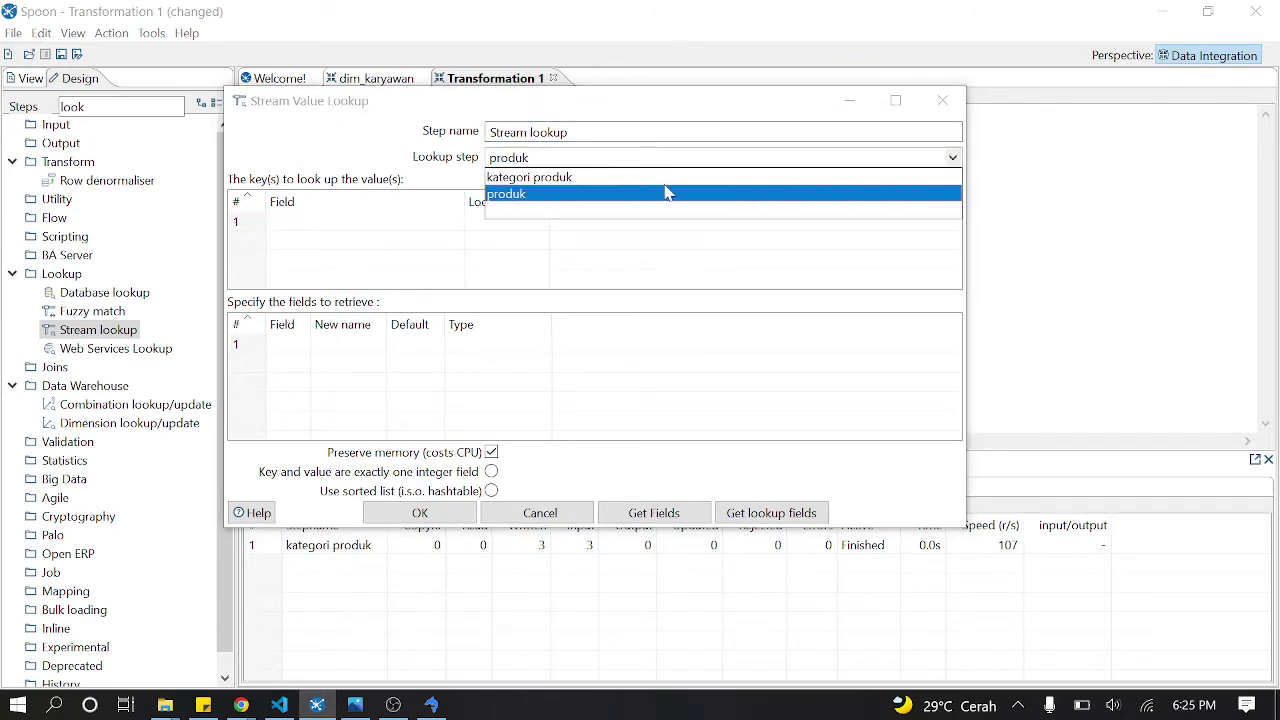
left_click(640, 176)
Step: Define the lookup key by matching the field kode_kategori to the lookup field kode_kategori
left_click(330, 222)
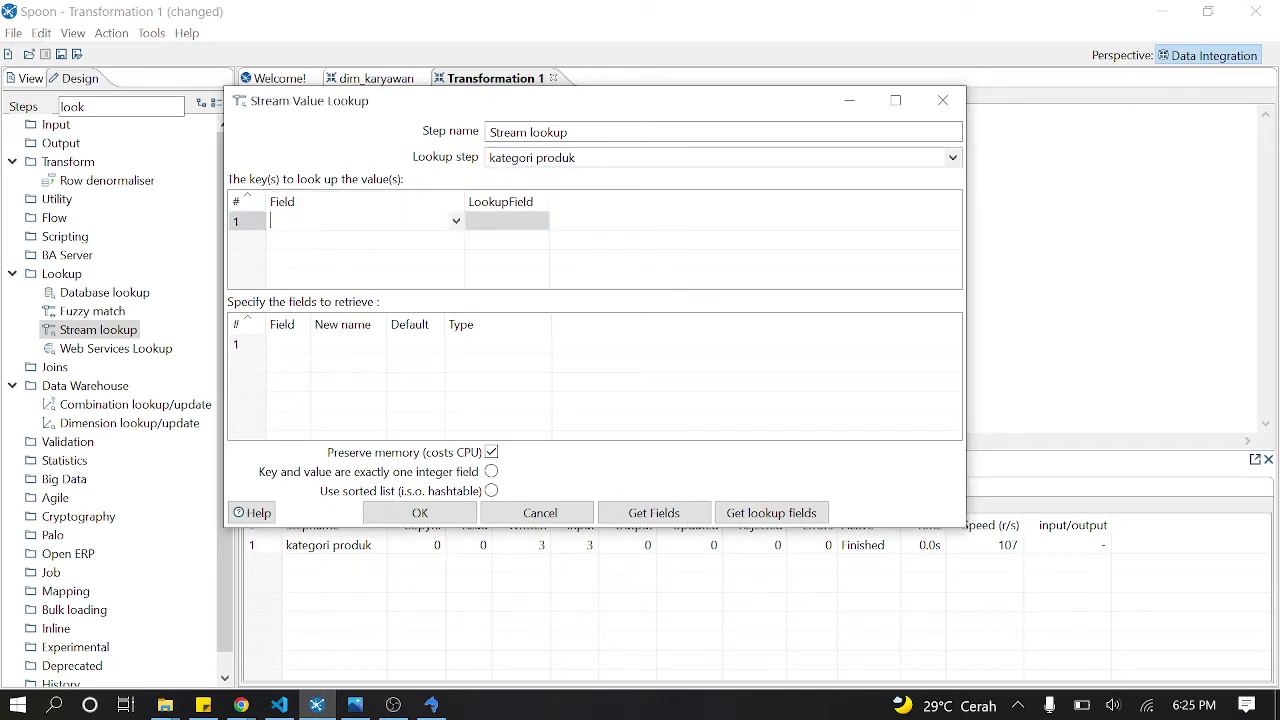
left_click(456, 222)
left_click(366, 259)
left_click(520, 222)
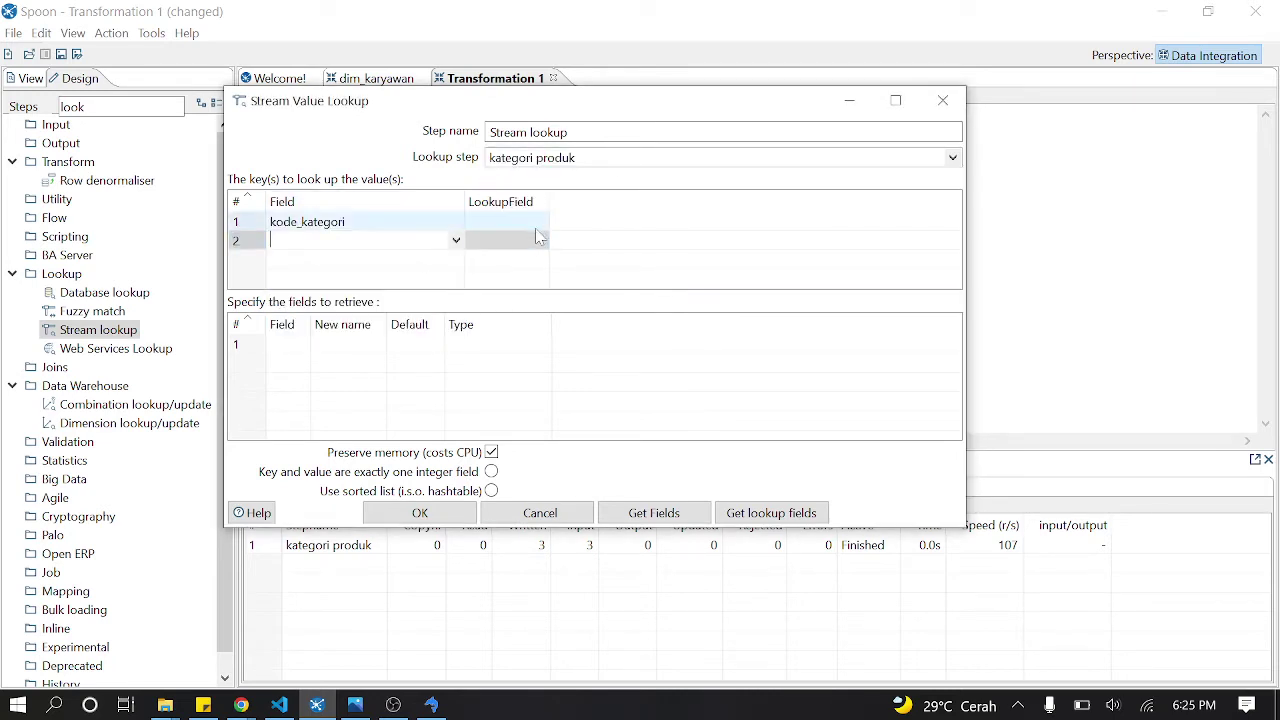
left_click(543, 223)
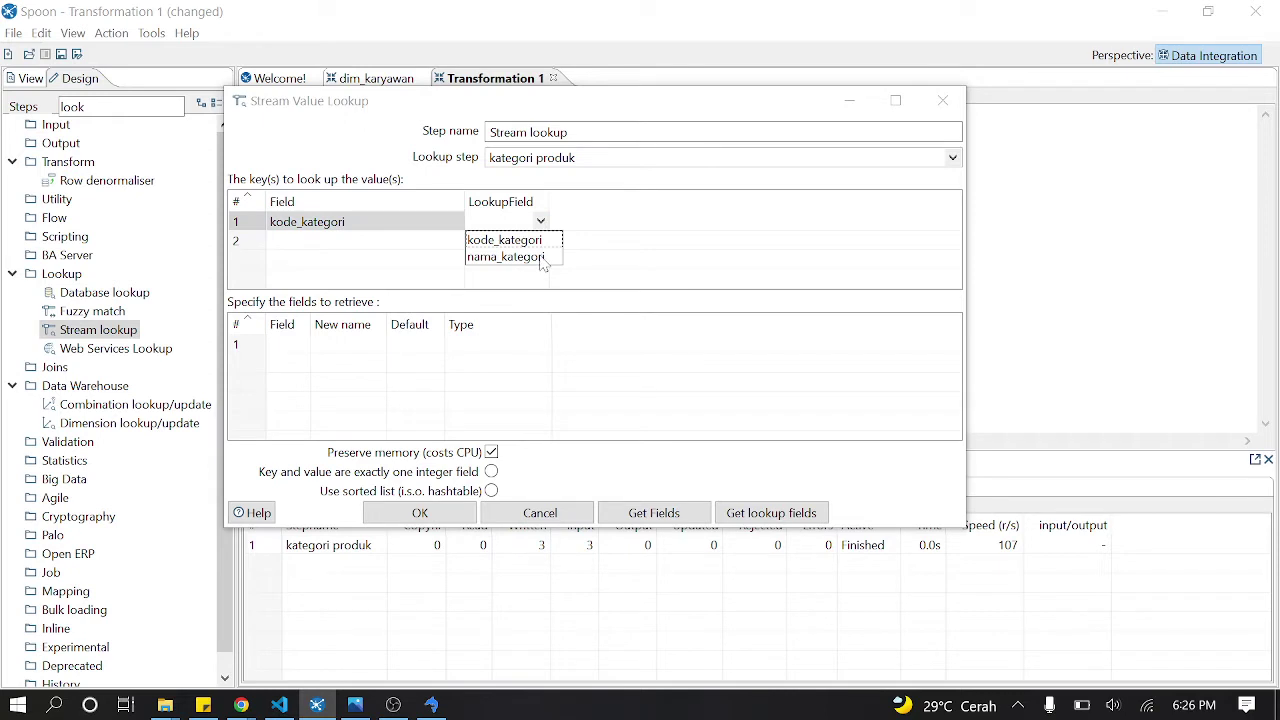
left_click(508, 241)
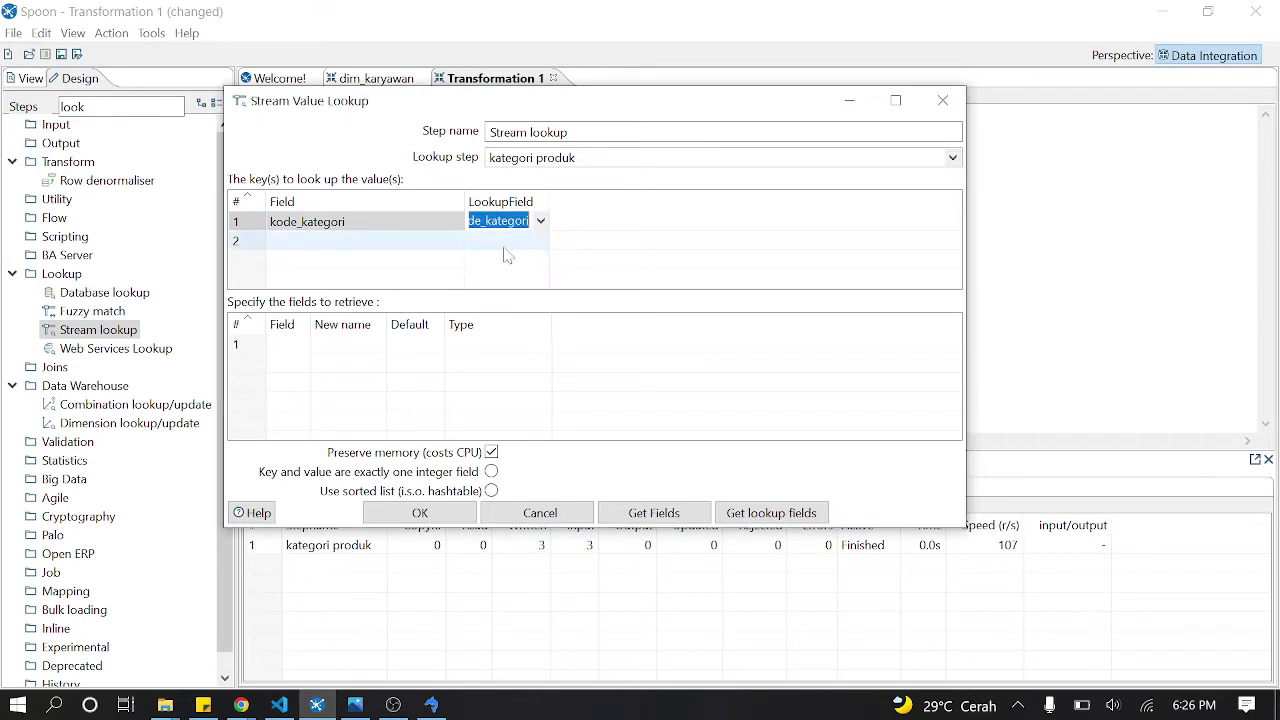
Step: Add nama_kategori as the field to retrieve in the Stream lookup
left_click(295, 344)
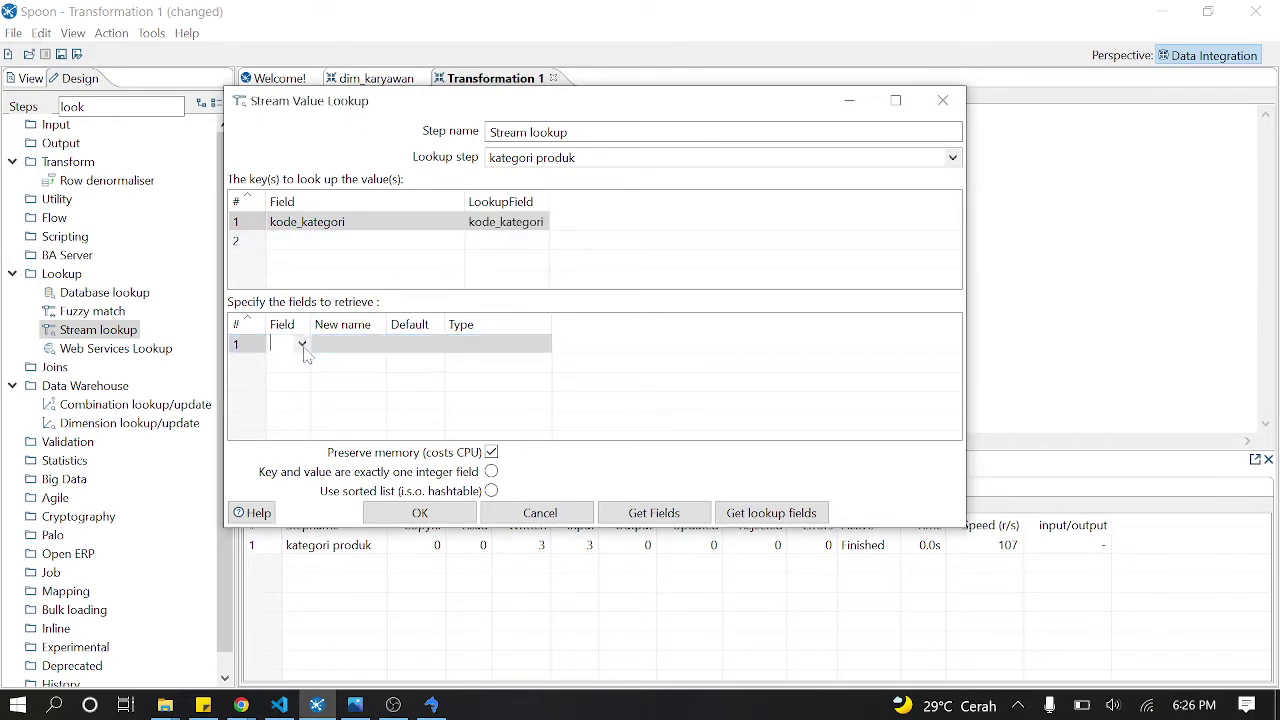
left_click(302, 344)
left_click(321, 382)
Step: Add kode_produk and nama_produk as extra lookup key fields, widen the retrieved field column, and accept the lookup settings
left_click(457, 248)
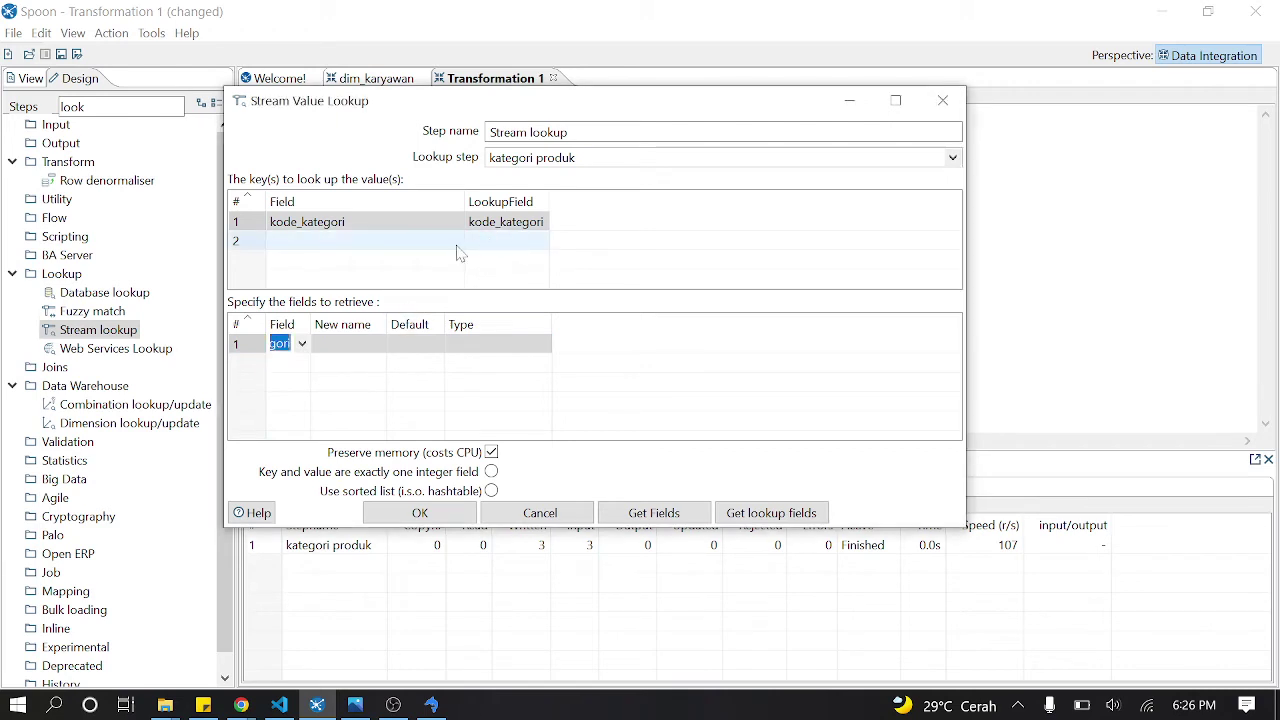
left_click(456, 241)
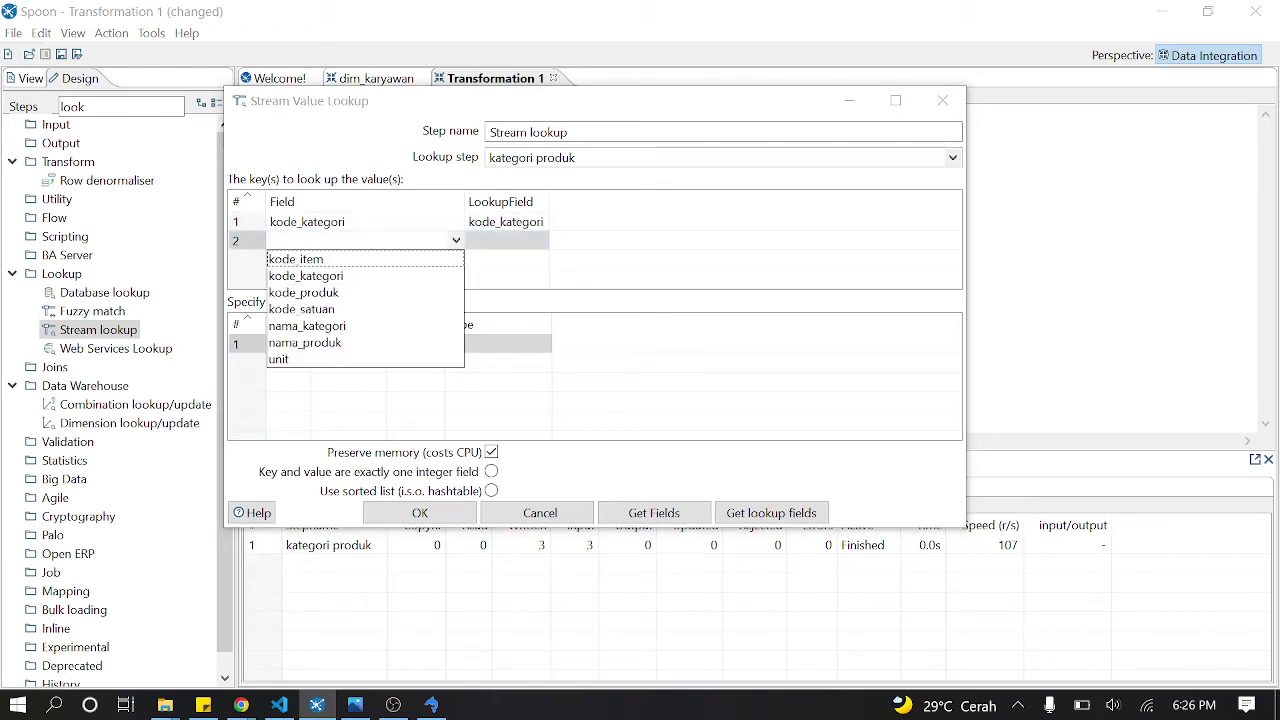
left_click(333, 296)
left_click(457, 259)
left_click(456, 259)
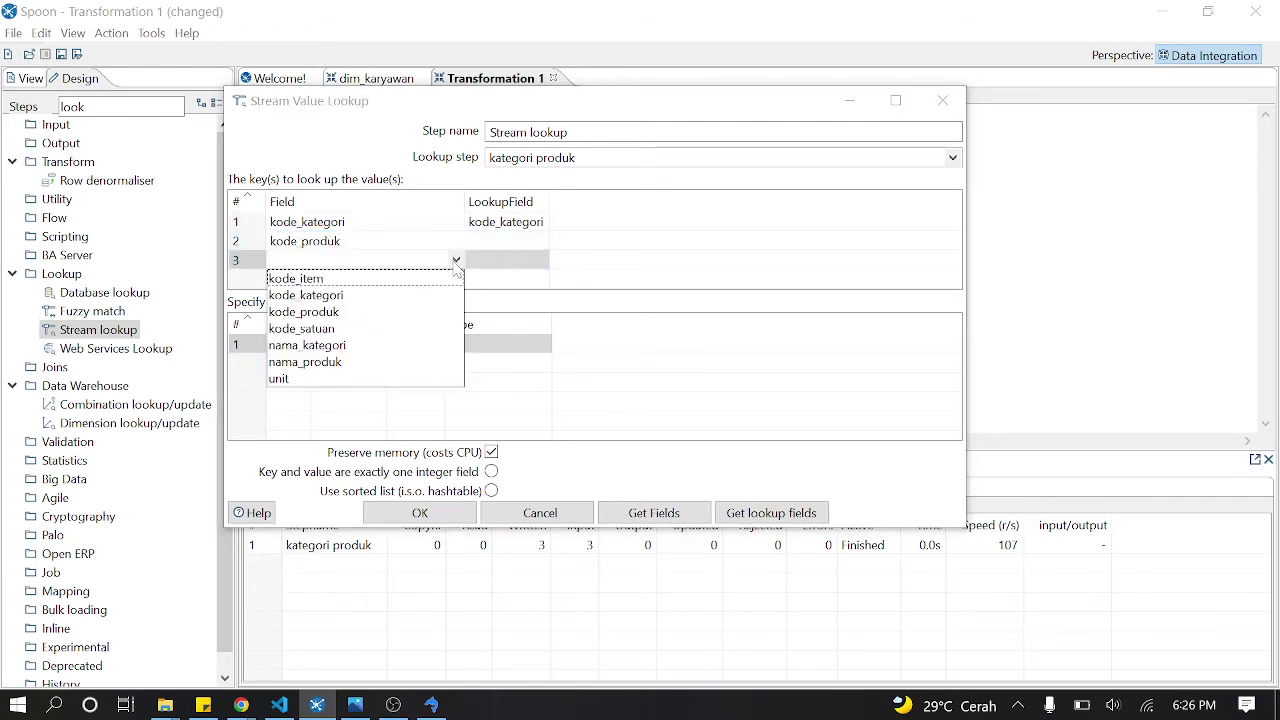
left_click(343, 366)
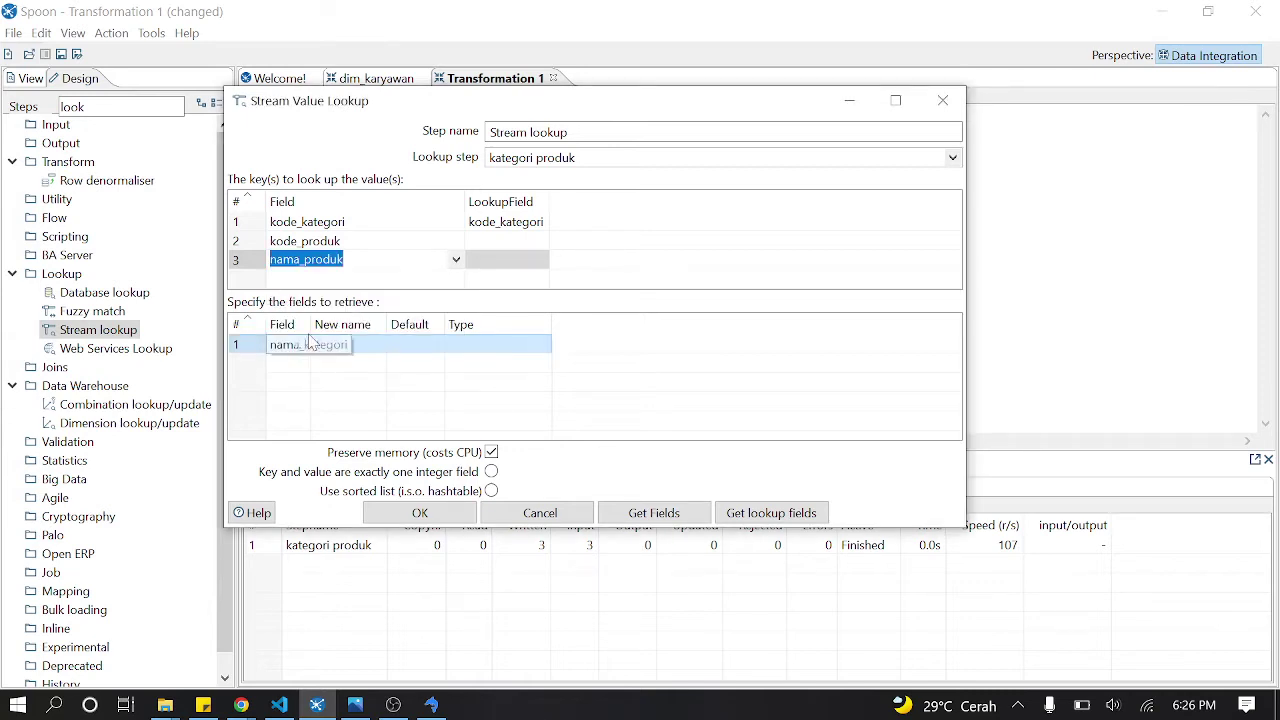
left_click_drag(312, 324, 347, 324)
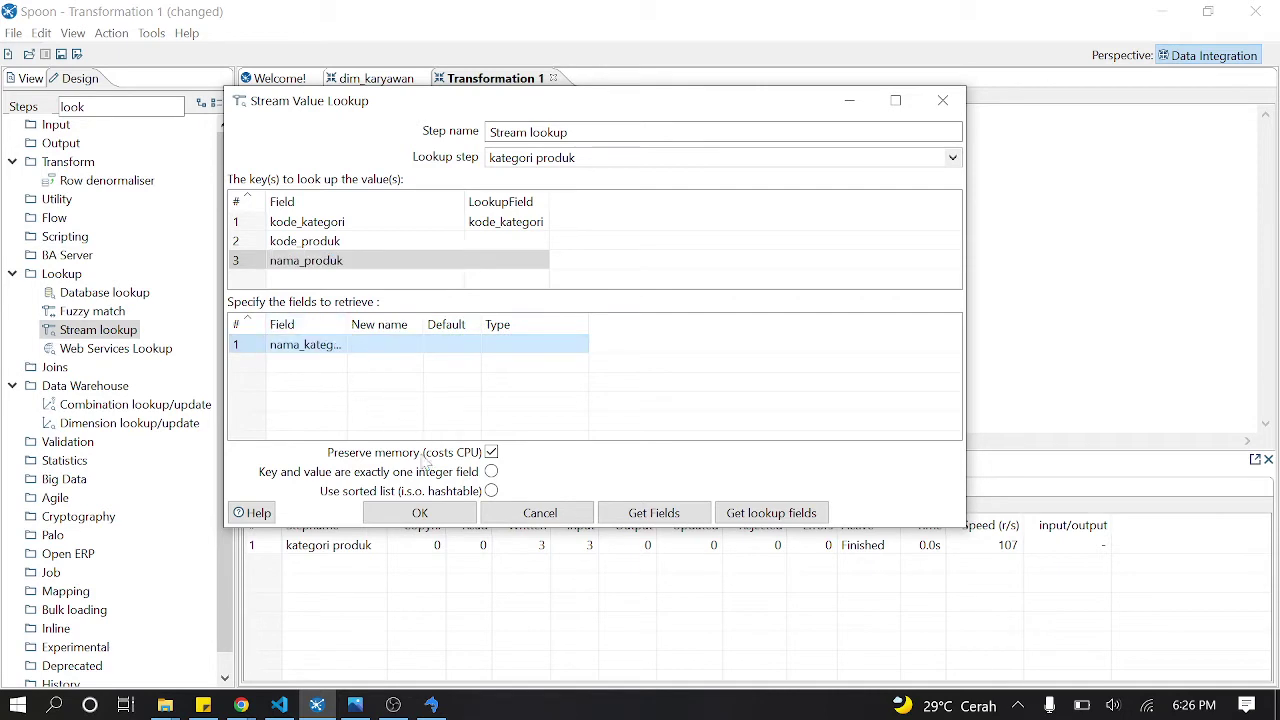
left_click(445, 513)
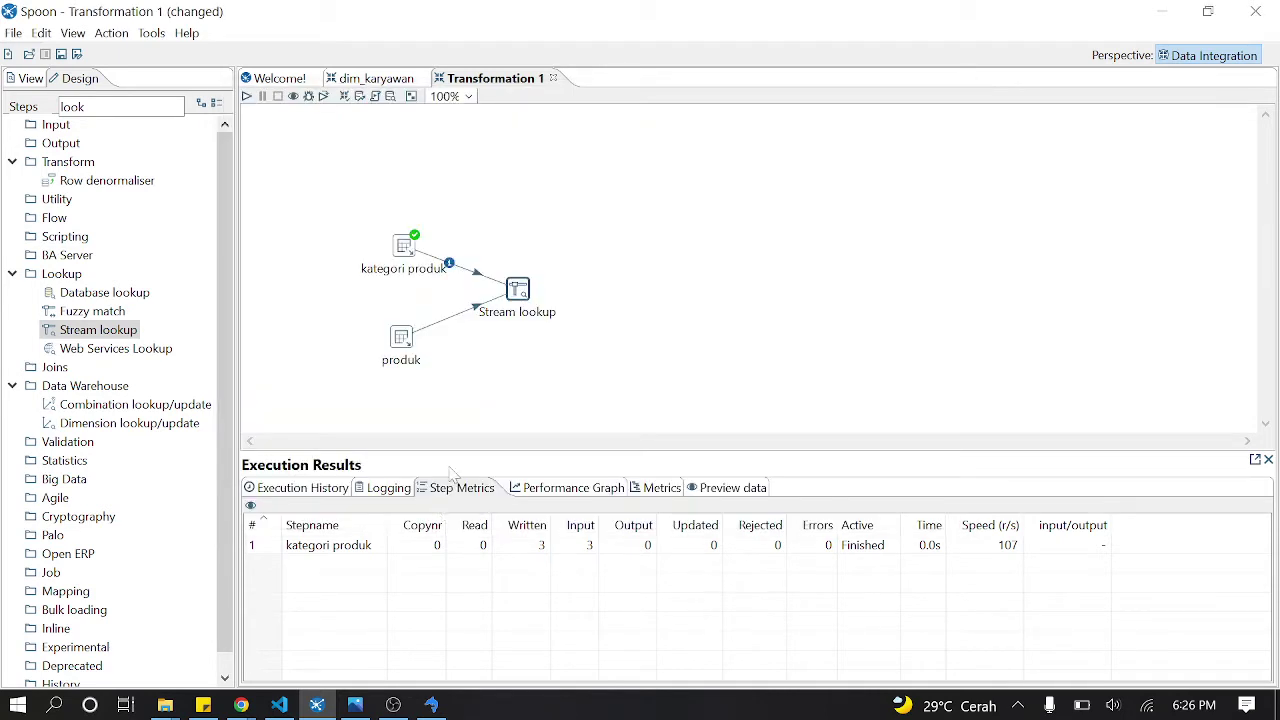
Step: Rename the Stream lookup step to join
double_click(519, 292)
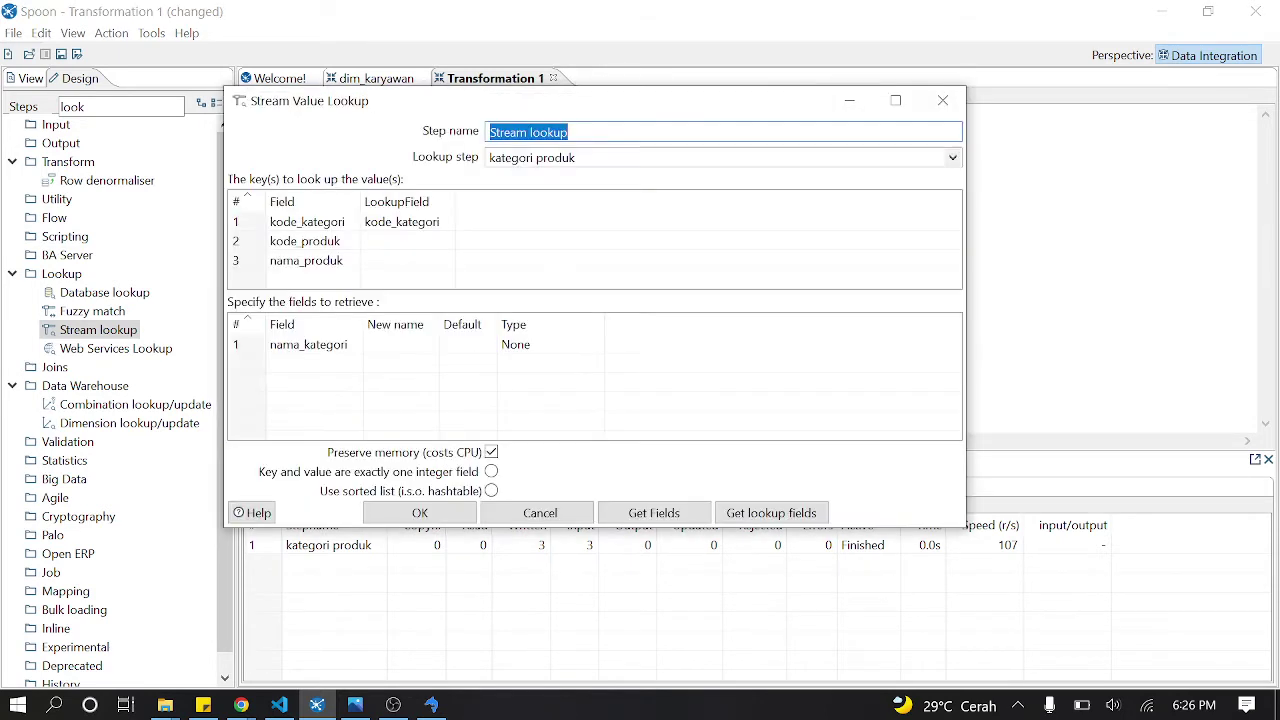
type("join")
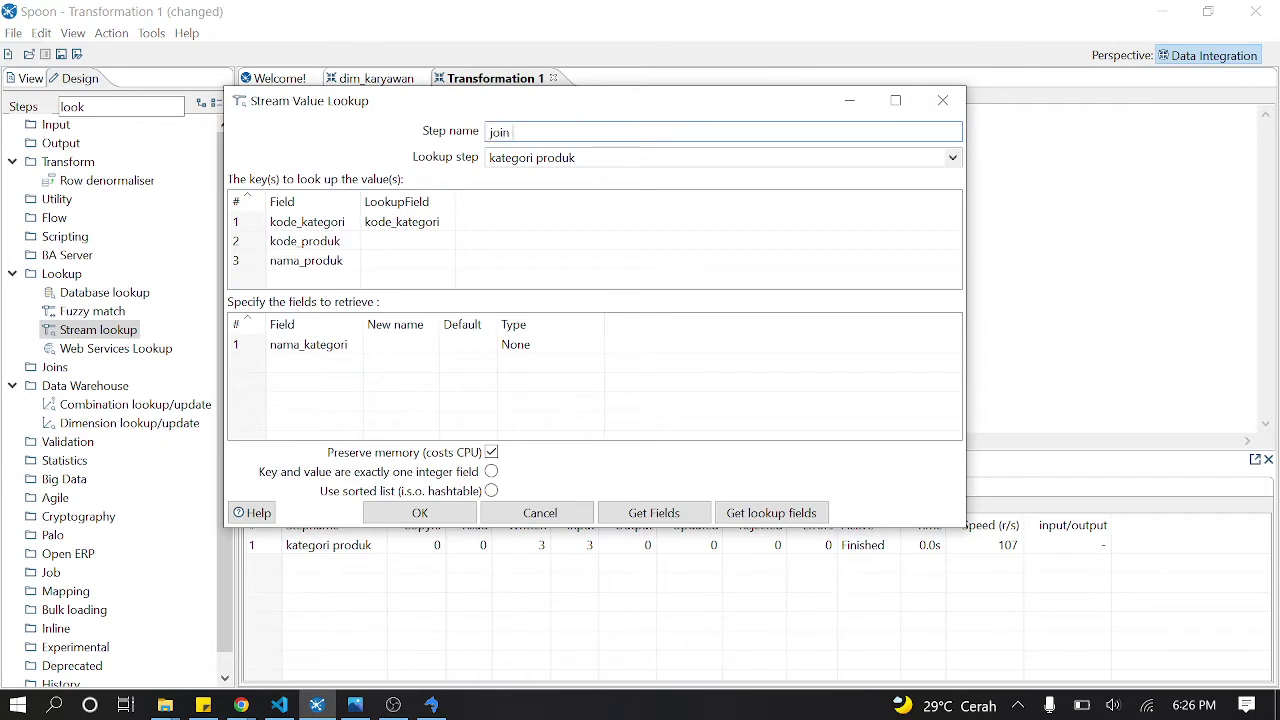
left_click(420, 513)
Step: Preview the join step's output rows and read its error details on the canvas
right_click(520, 305)
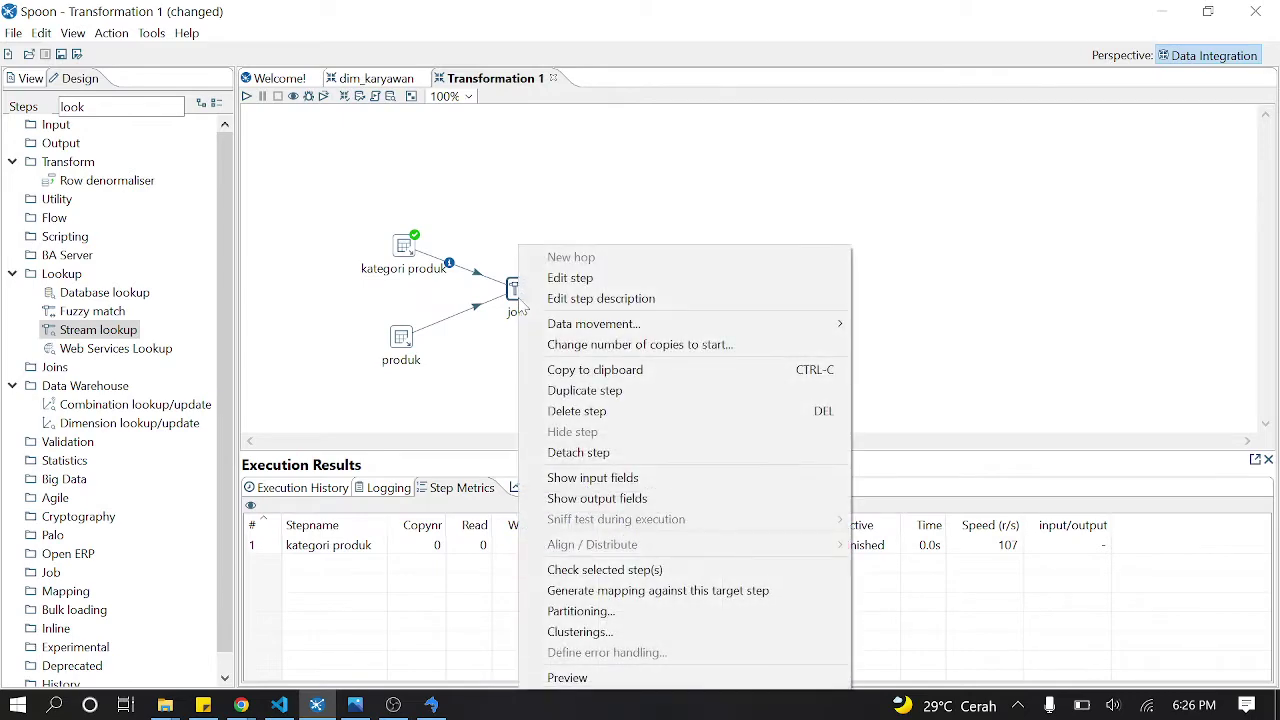
left_click(560, 676)
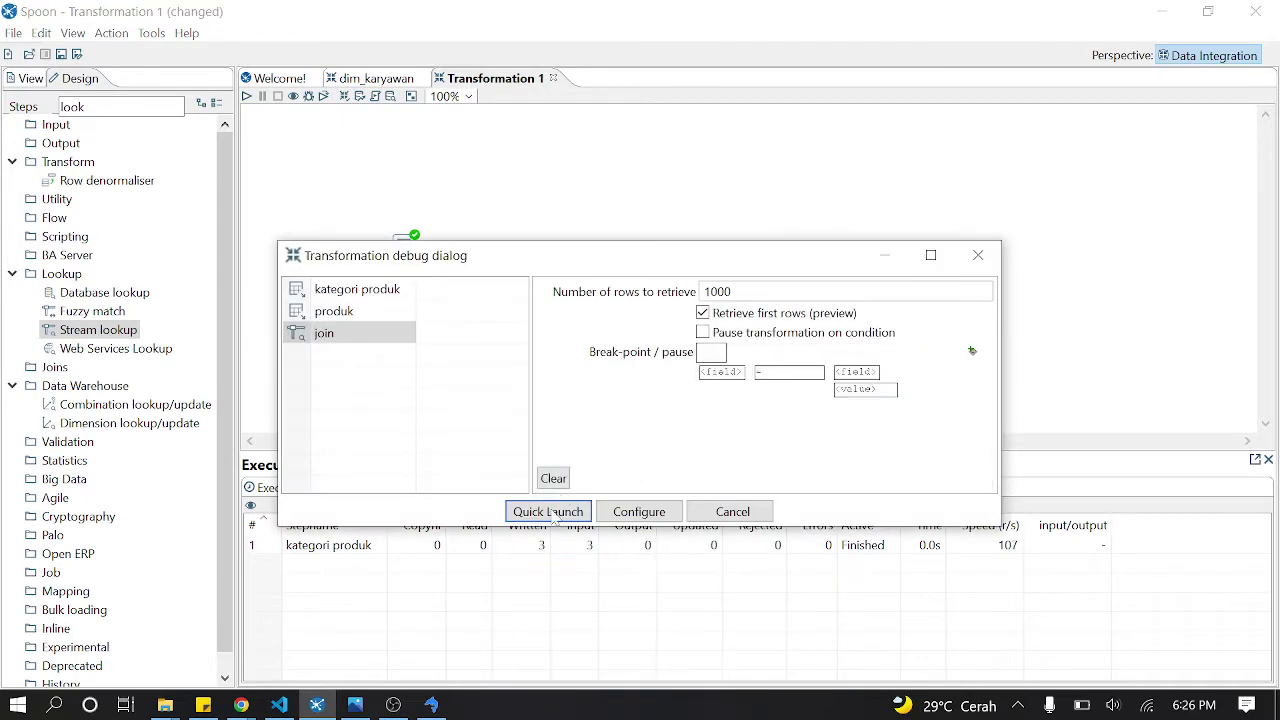
left_click(548, 512)
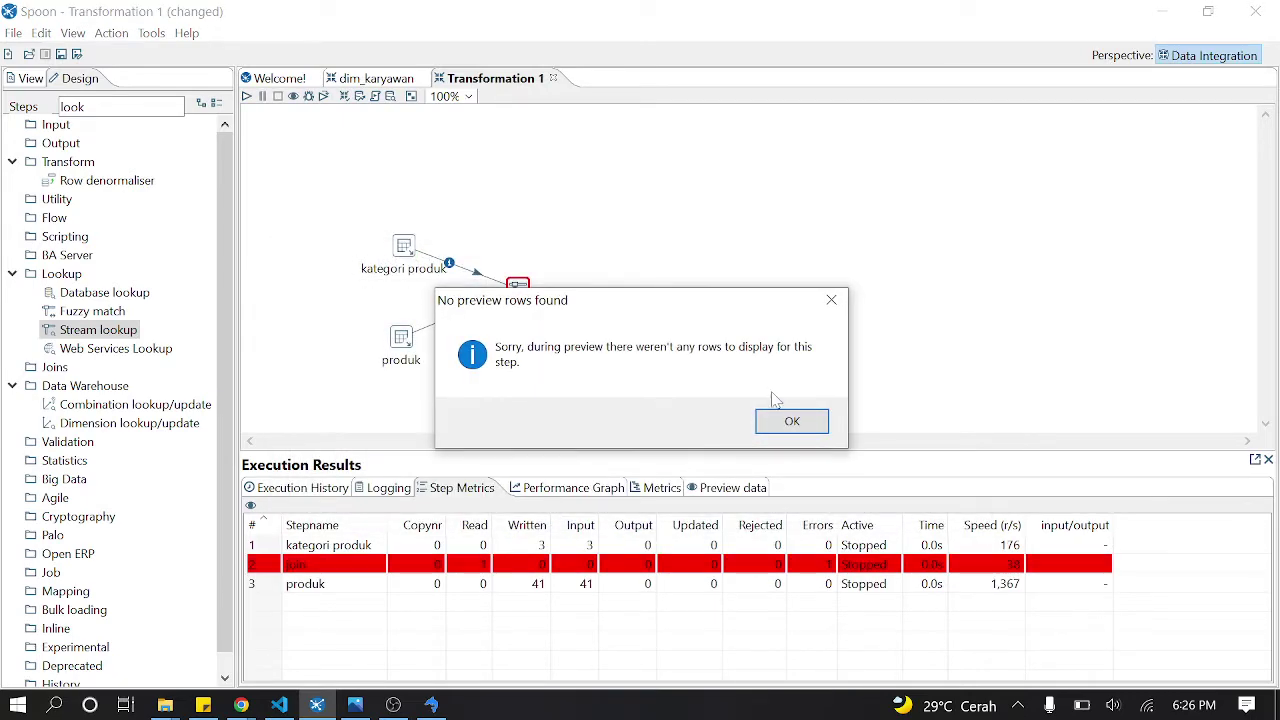
left_click(792, 421)
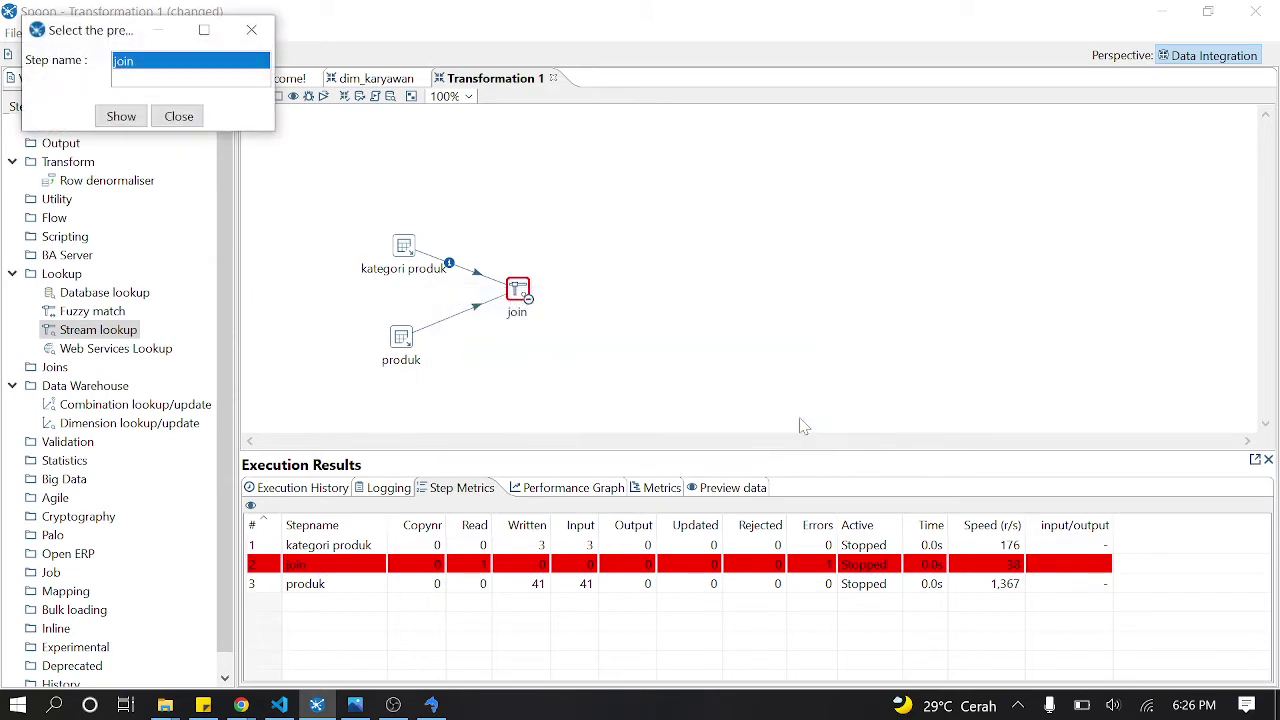
left_click(530, 308)
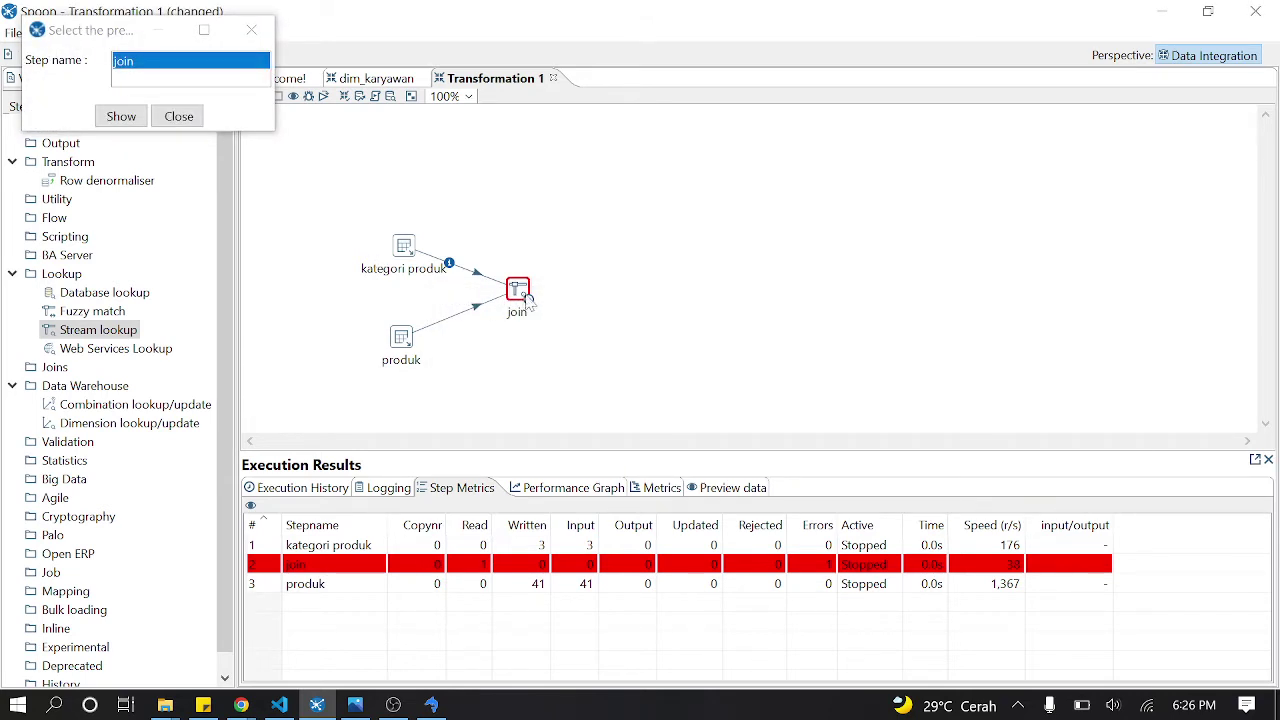
mouse_move(530, 302)
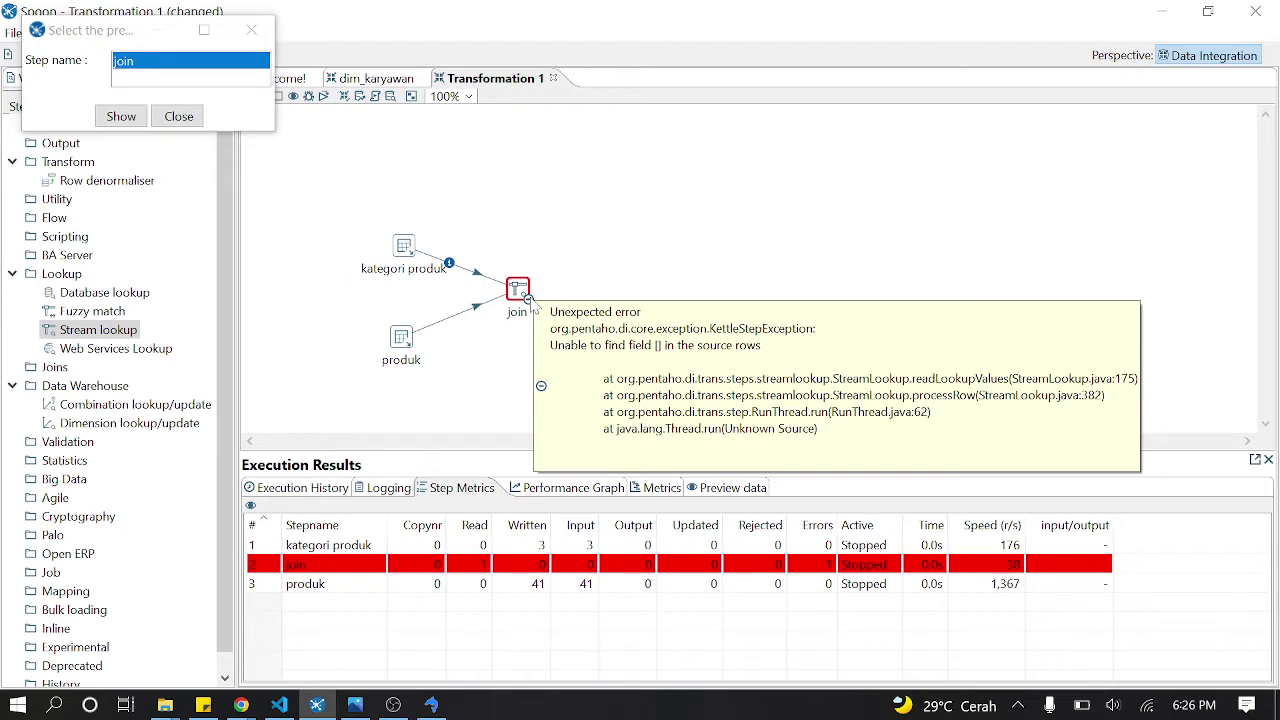
left_click(179, 116)
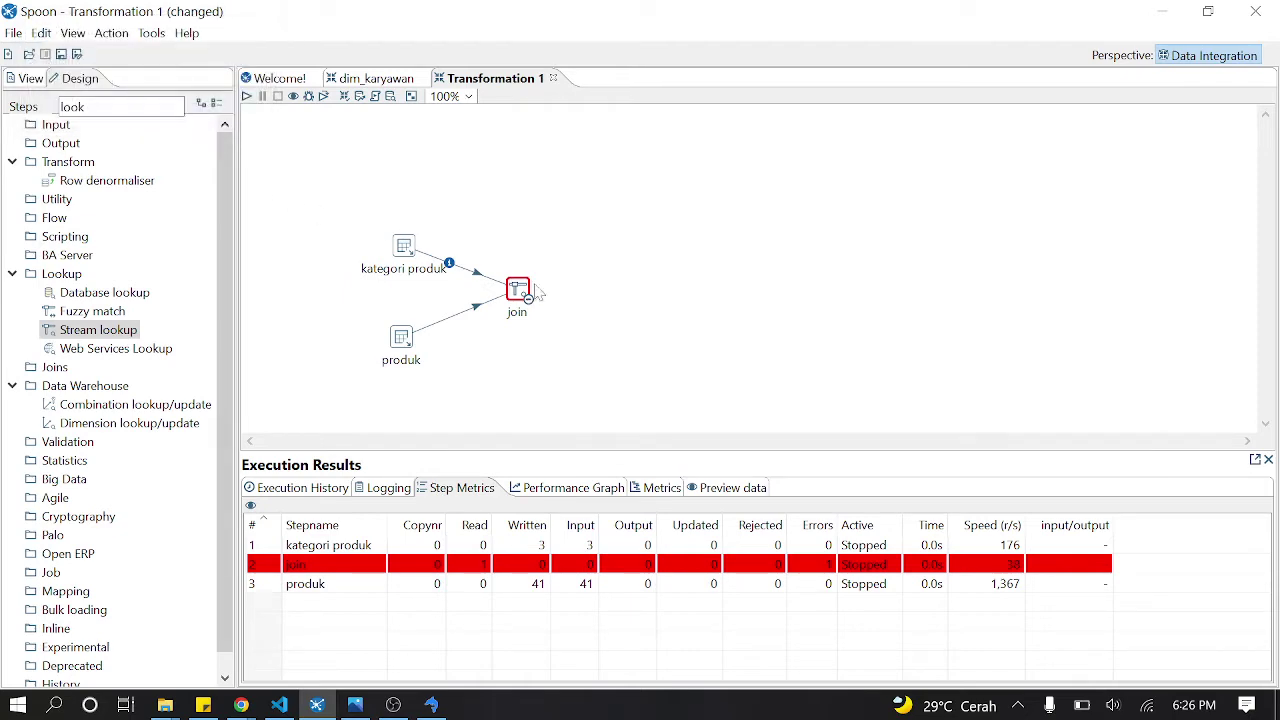
Step: Reopen the join step's settings, review the lookup key rows and the field choices for kode_produk, and close them
double_click(515, 292)
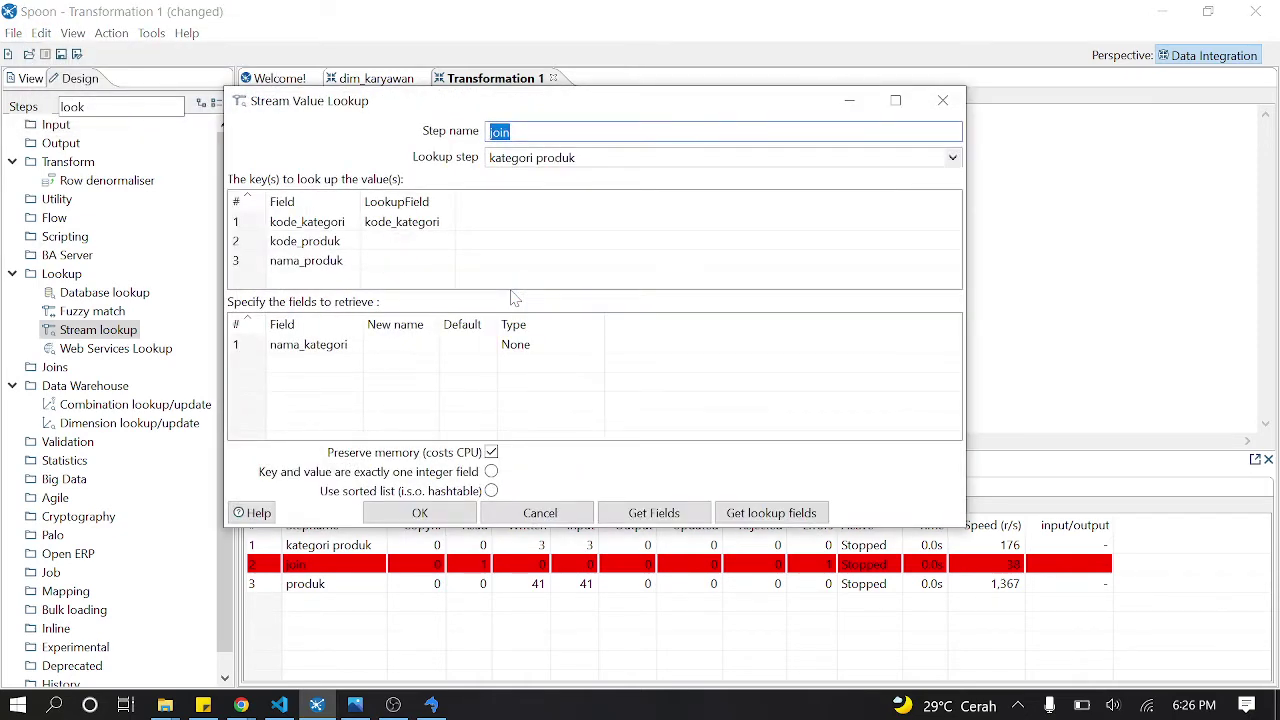
left_click(400, 221)
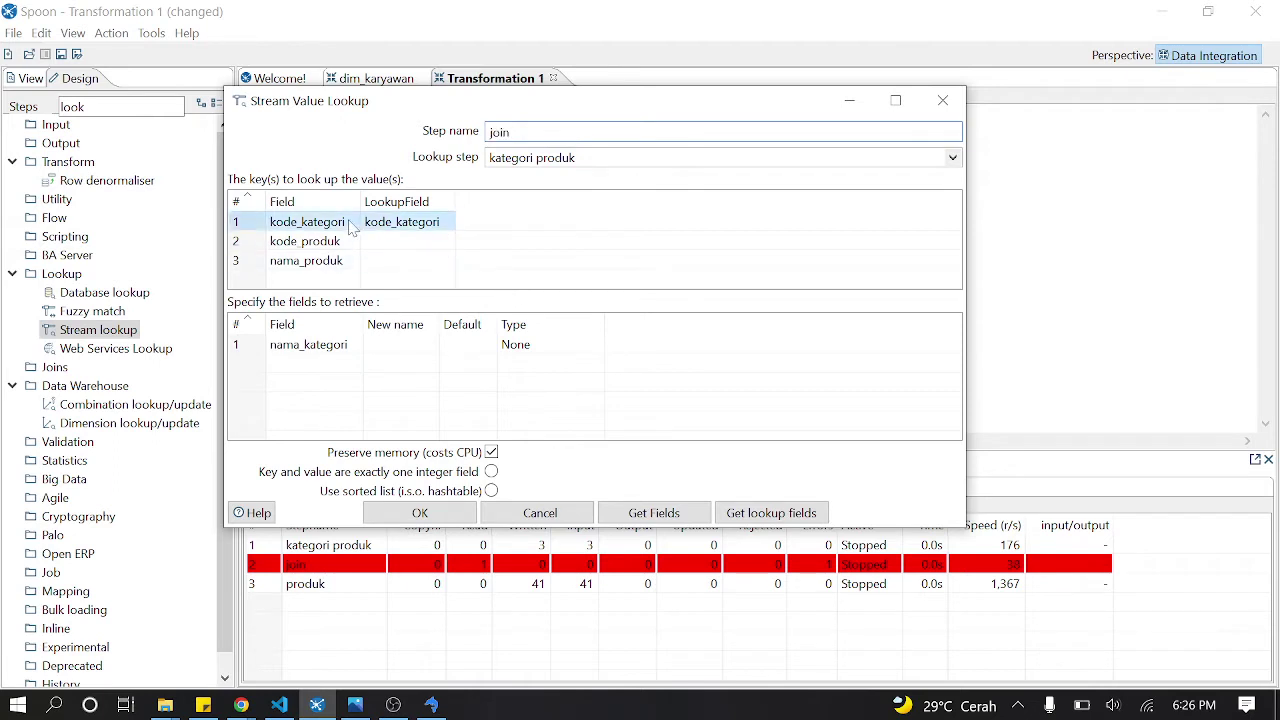
left_click(357, 240)
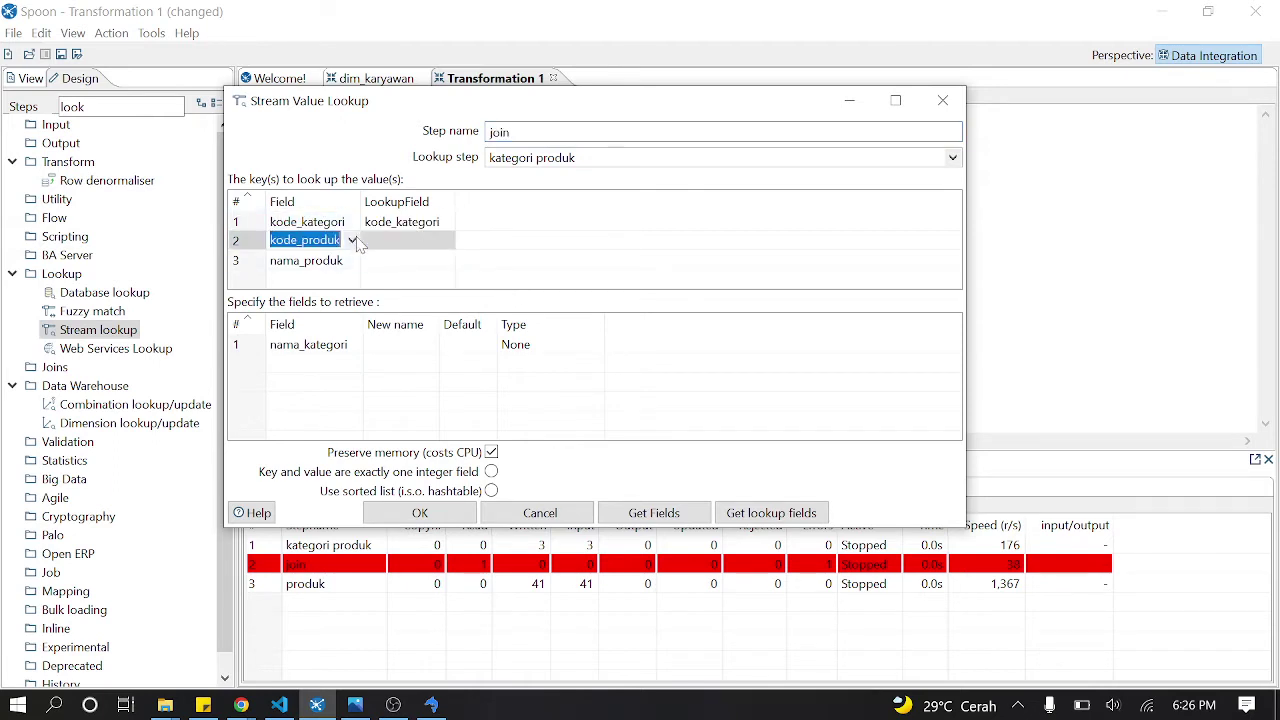
left_click(352, 241)
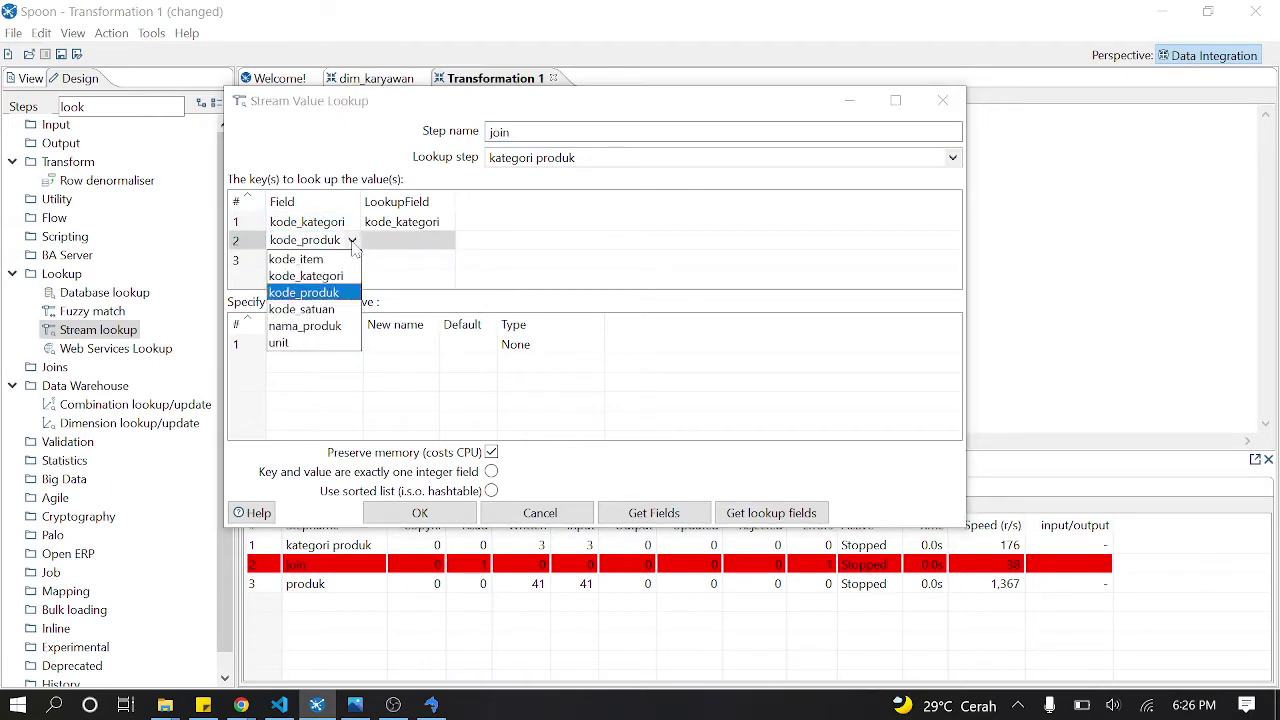
left_click(352, 243)
left_click(350, 246)
left_click(518, 263)
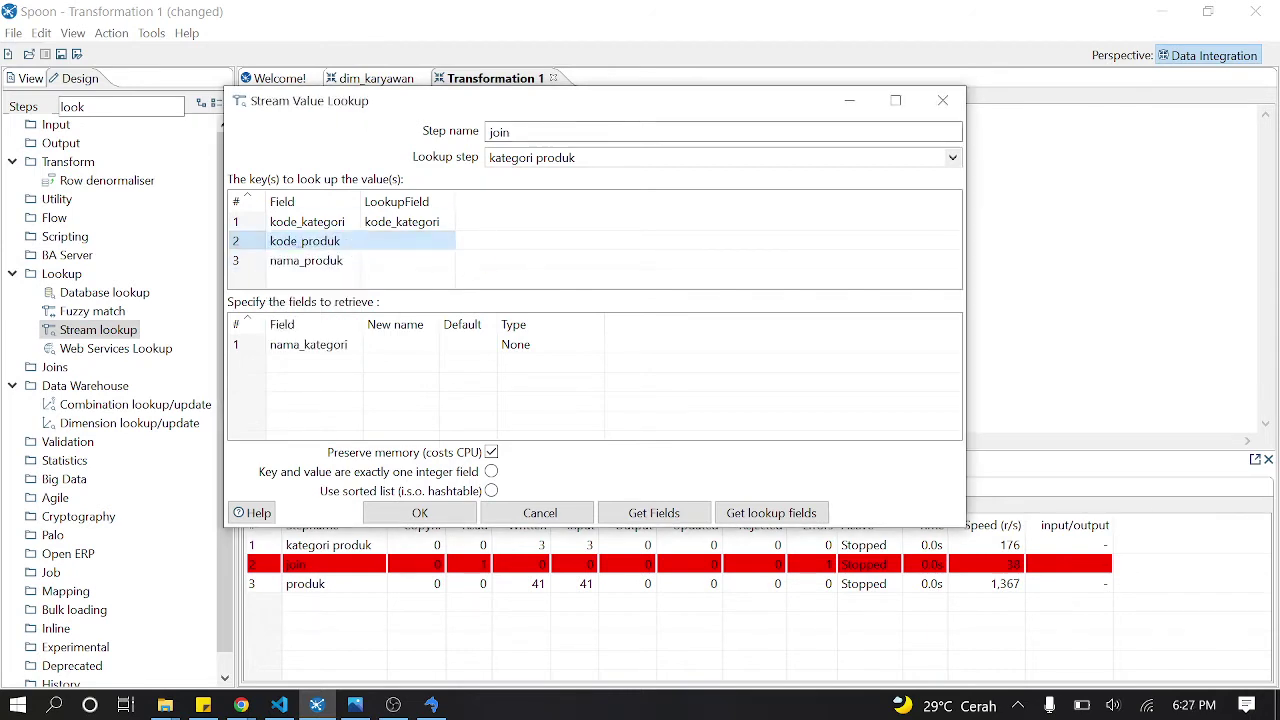
key("Return")
Step: Delete the join step and place a new Stream lookup step beside the two product inputs
key("Delete")
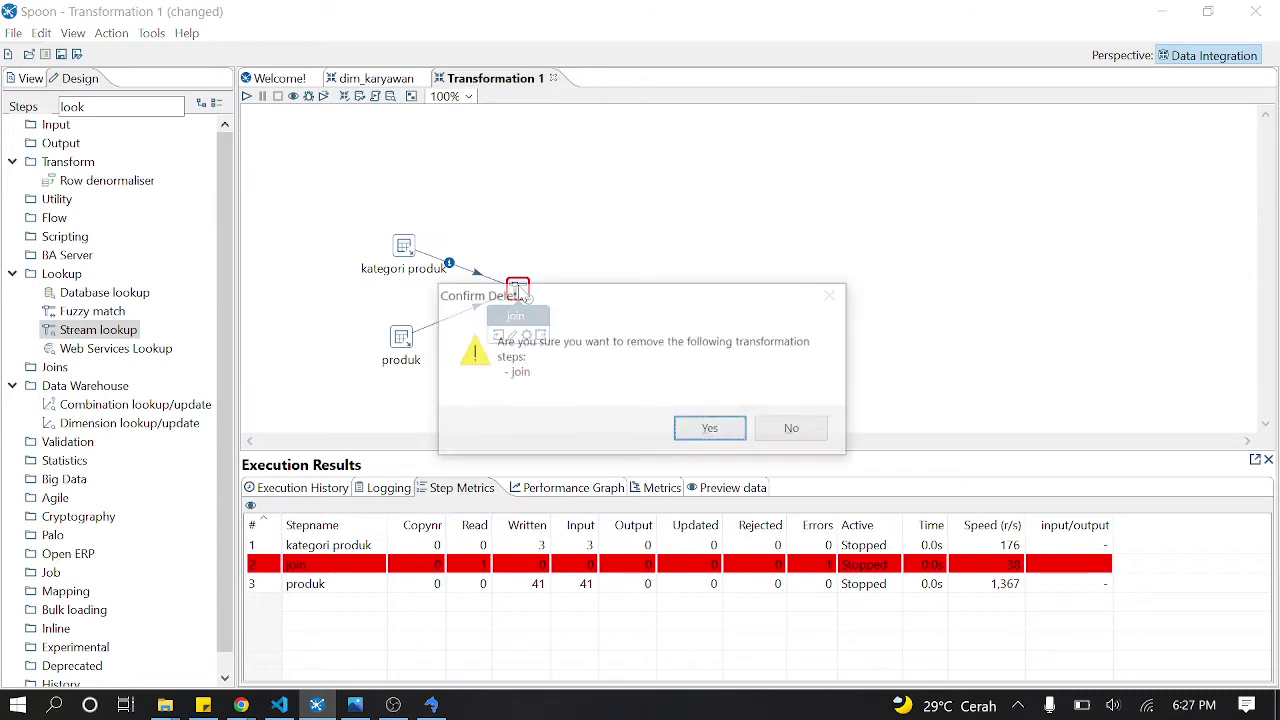
left_click(711, 431)
left_click_drag(98, 330, 525, 314)
Step: Check the dim_karyawan transformation for reference, and rename the new Stream lookup step in Transformation 1 to join
left_click(376, 82)
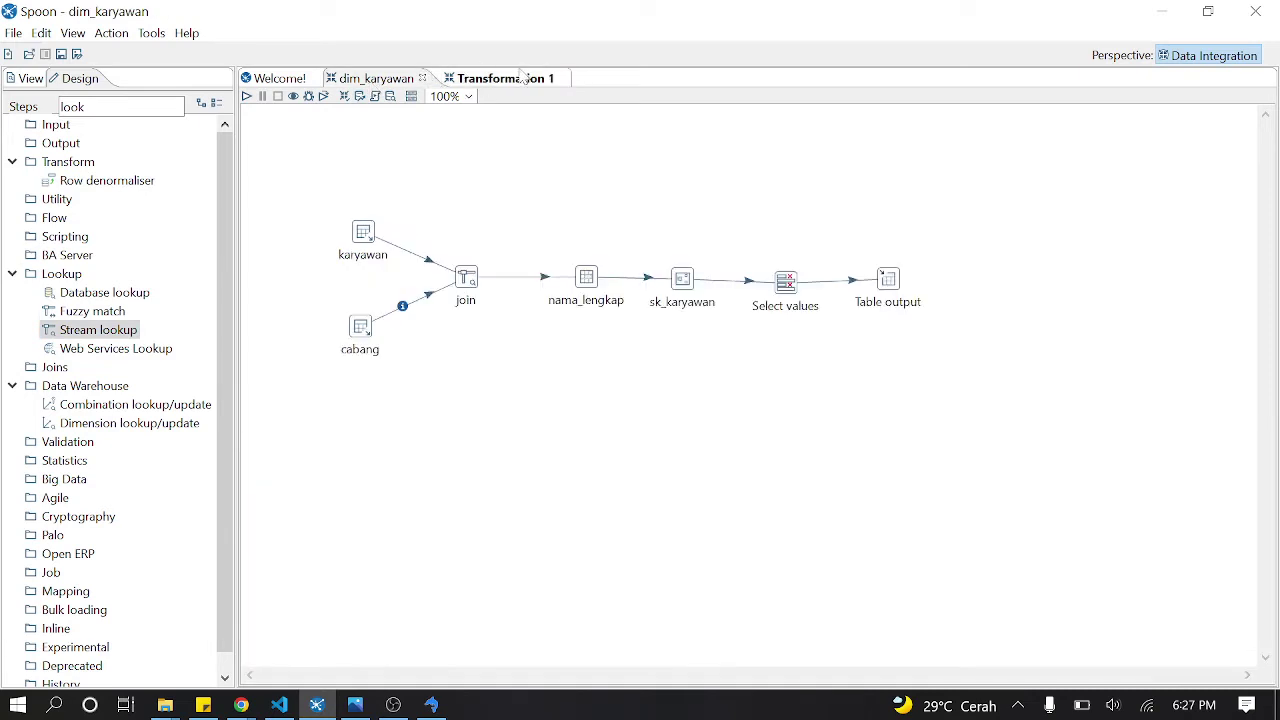
left_click(520, 78)
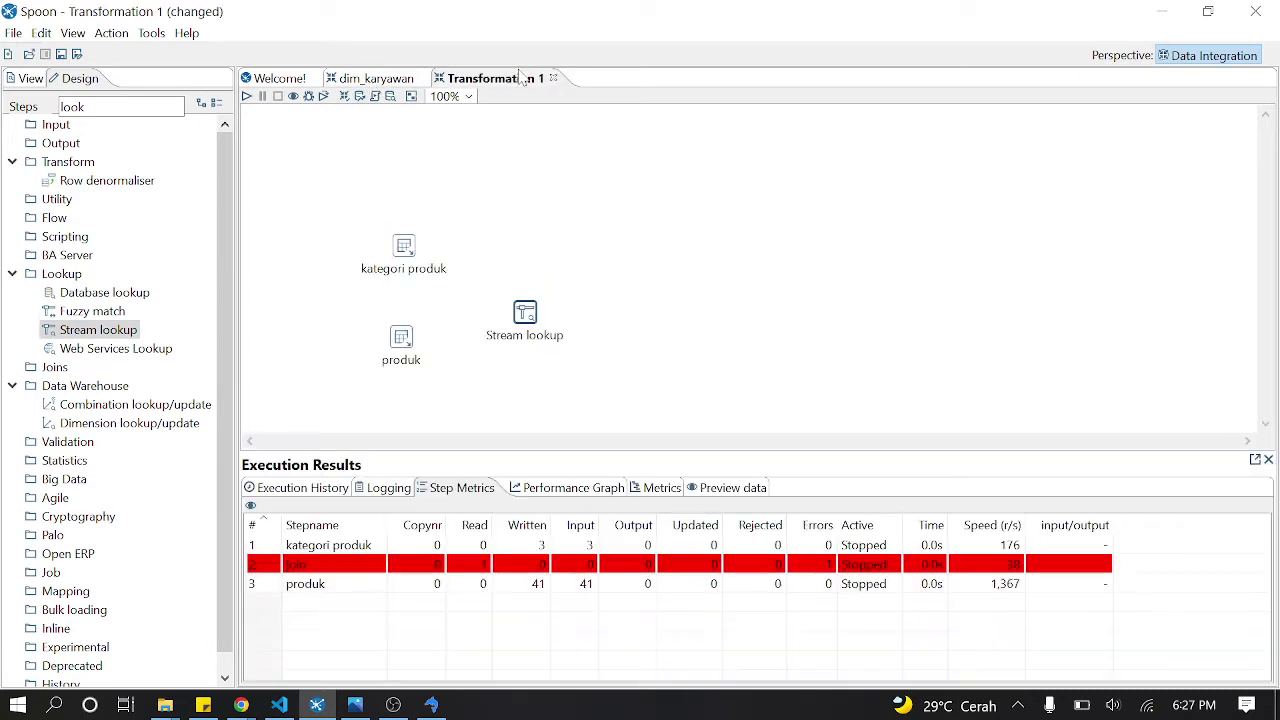
double_click(525, 314)
type("join")
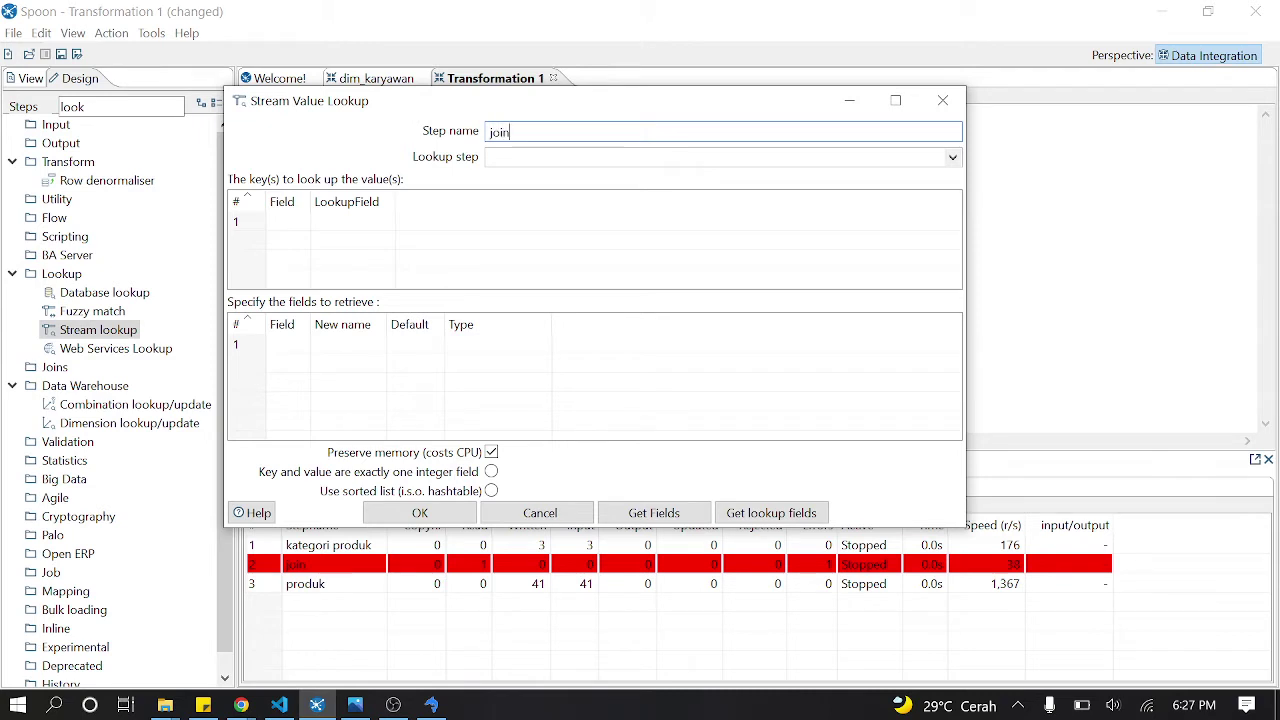
key("Return")
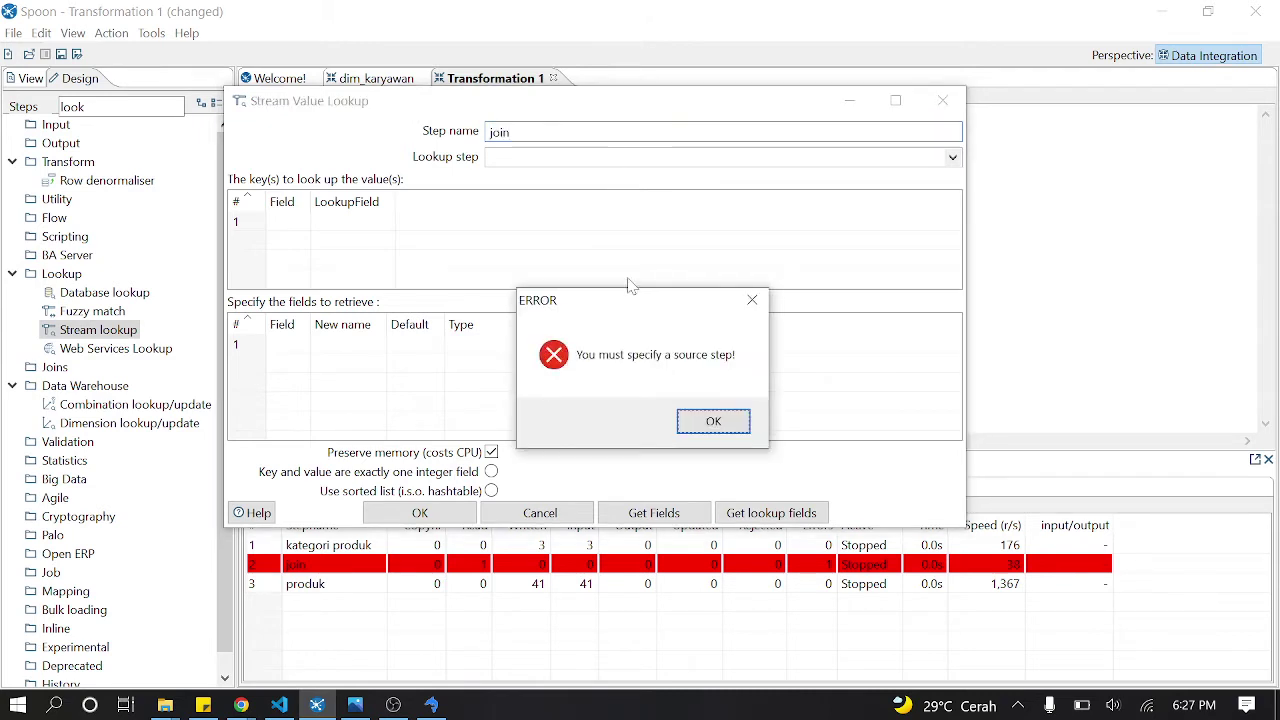
left_click(720, 421)
Step: Connect the kategori produk and produk inputs to the join step with hops
mouse_move(405, 247)
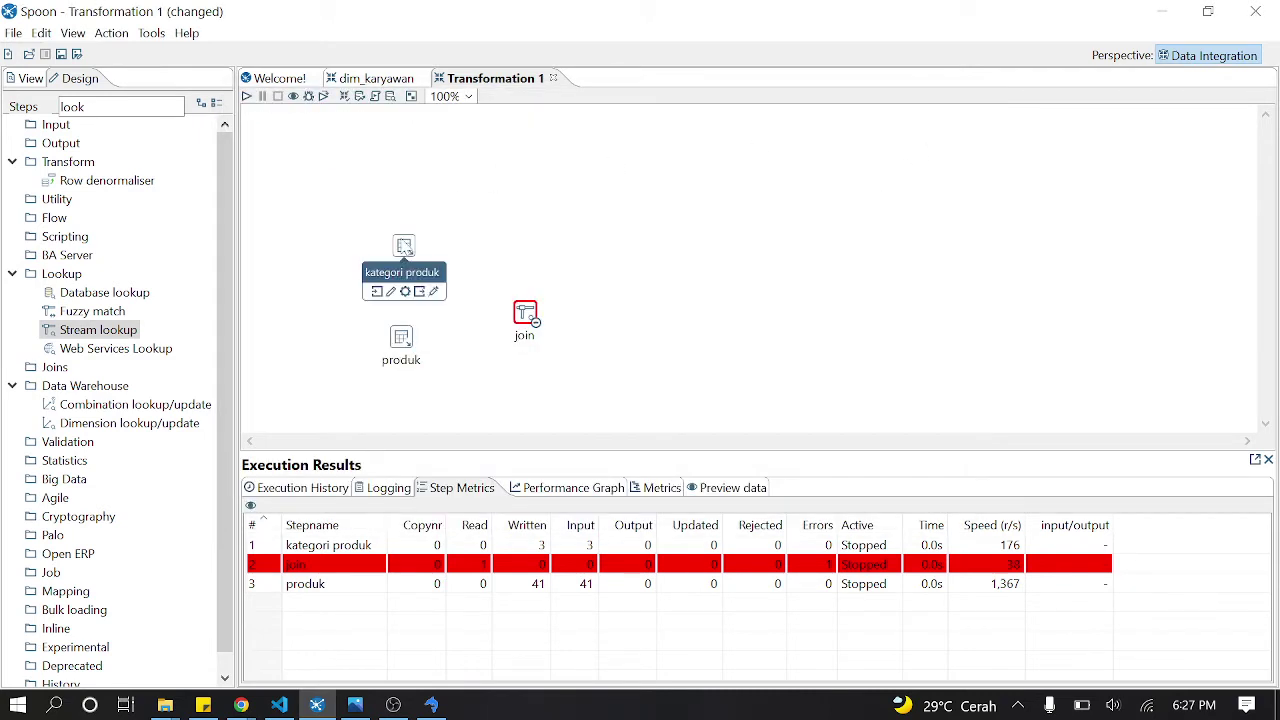
left_click_drag(405, 291, 525, 314)
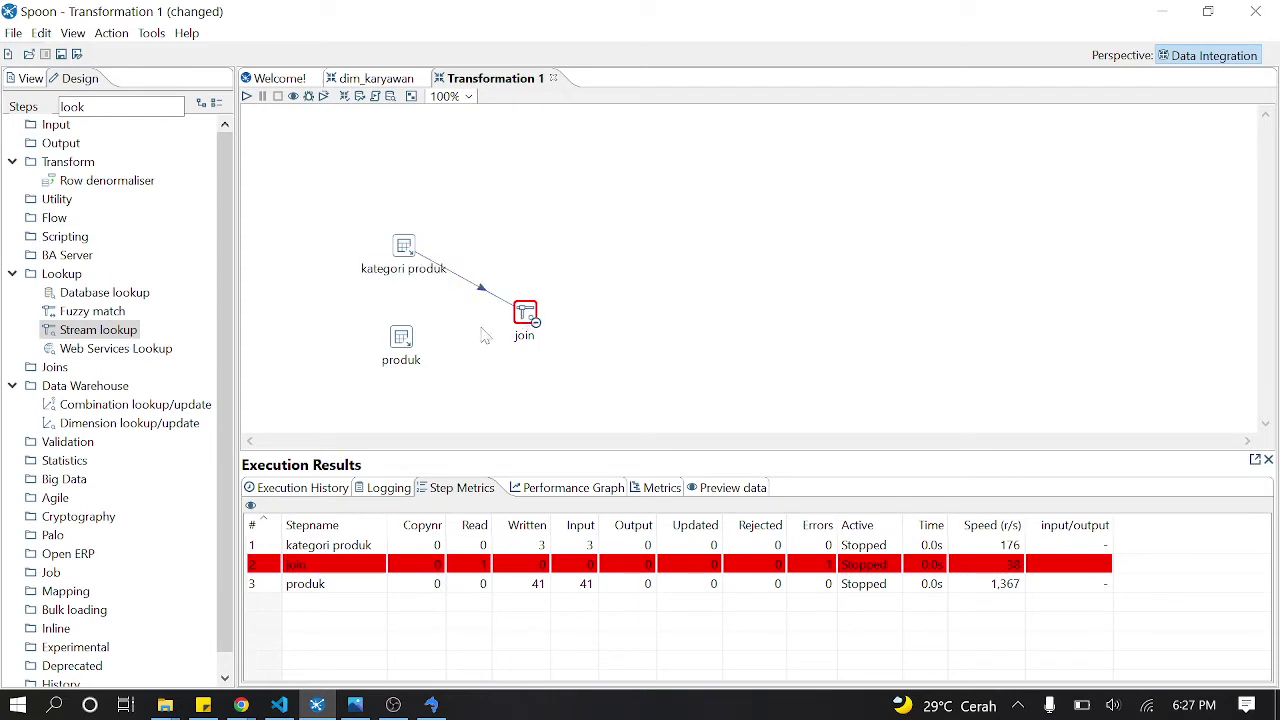
mouse_move(407, 347)
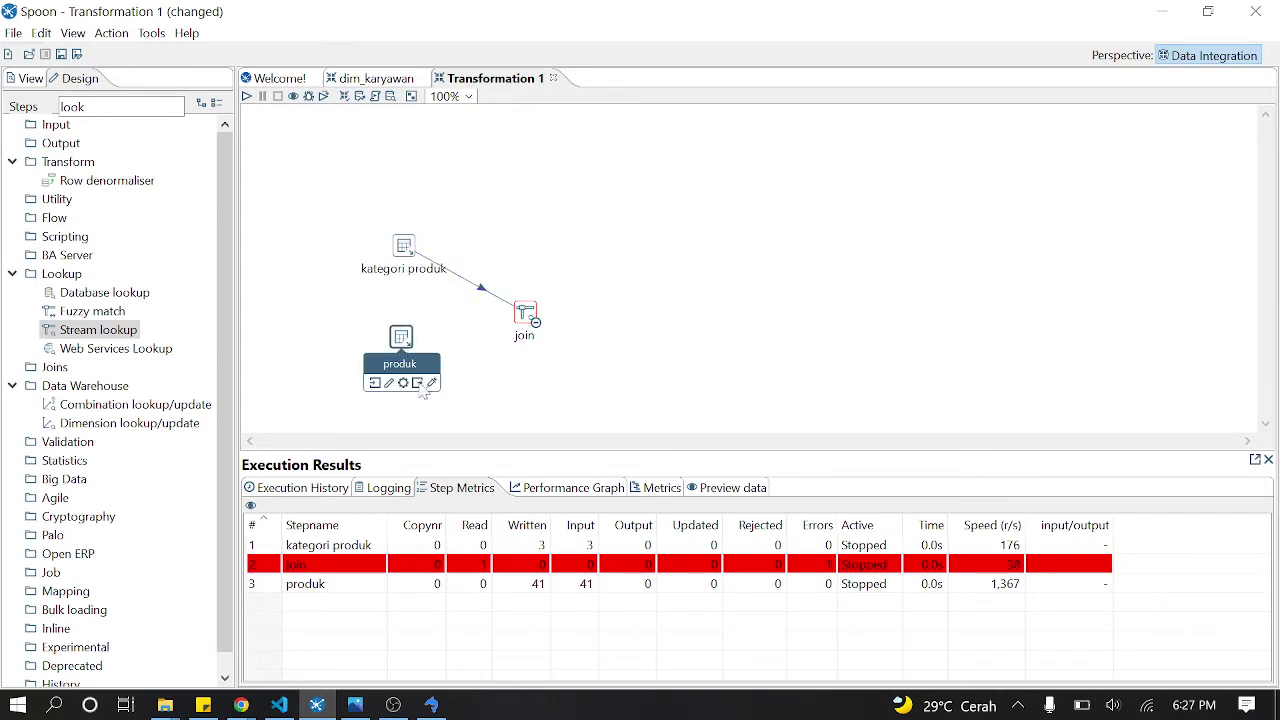
left_click_drag(423, 384, 524, 312)
Step: Set the join step's lookup step to kategori produk
double_click(524, 312)
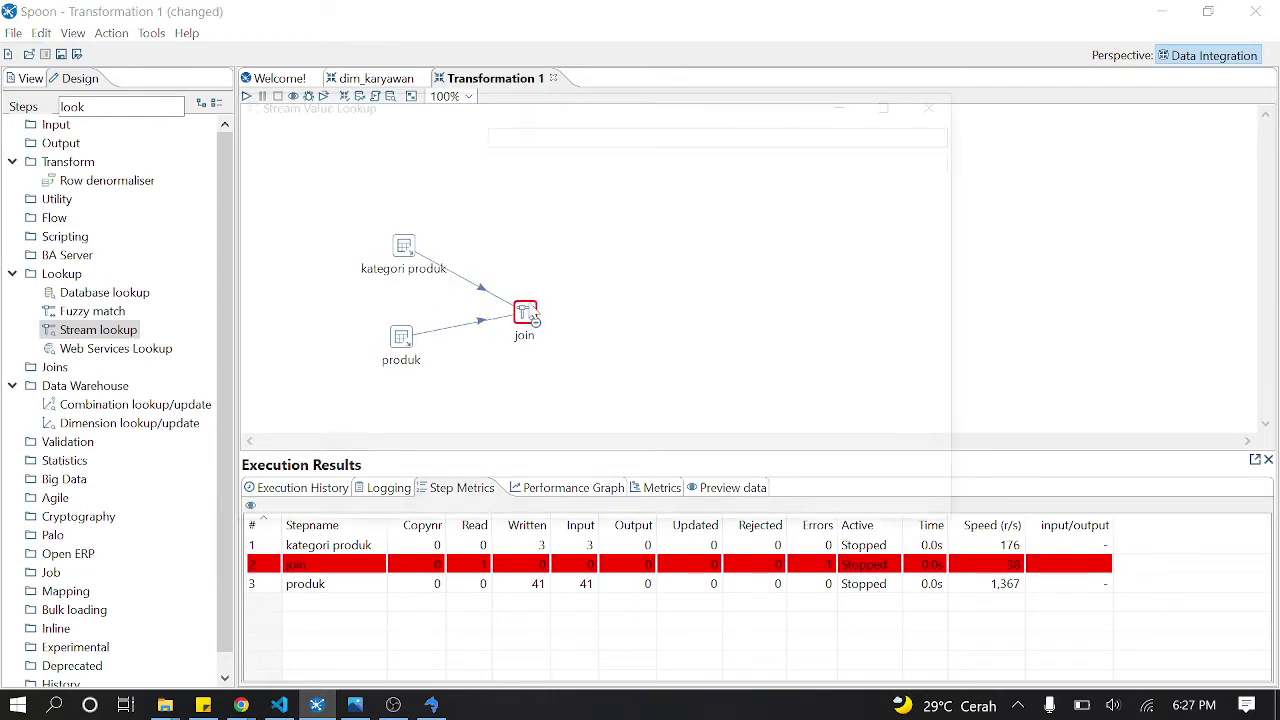
left_click(952, 160)
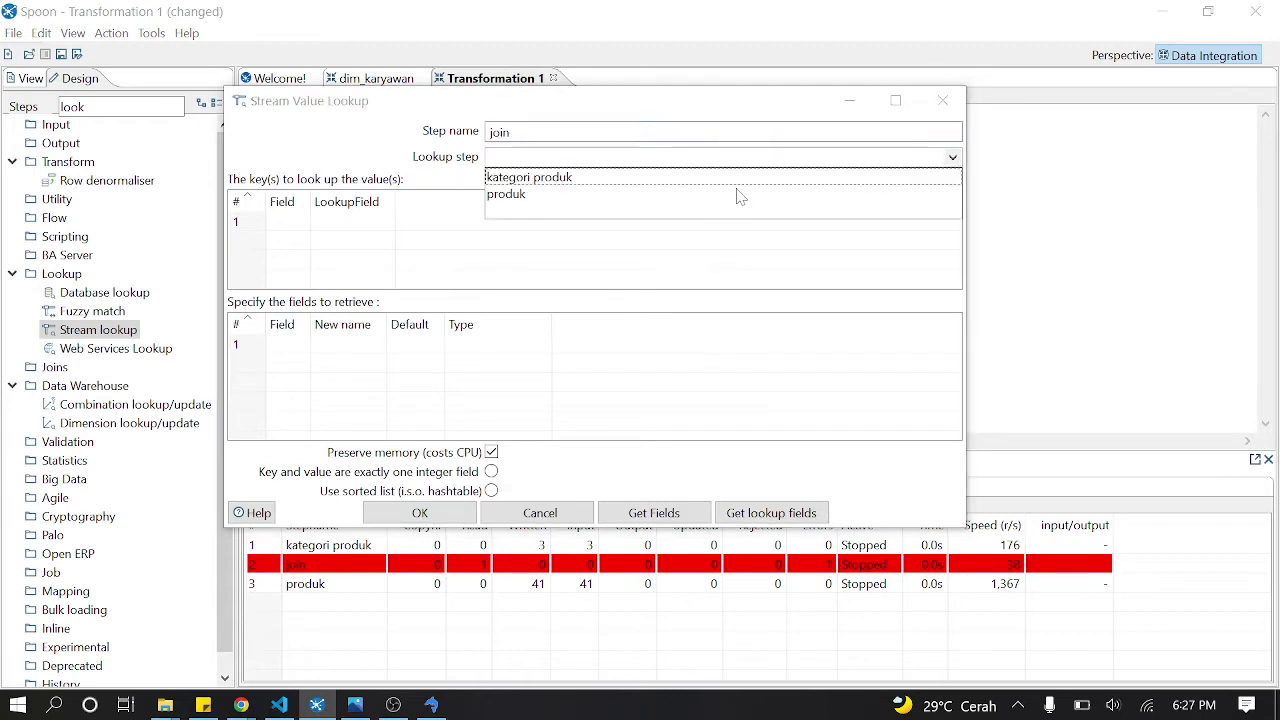
left_click(598, 178)
Step: Set the join step's lookup key to match kode_kategori with kode_kategori, and save the step settings
left_click(306, 225)
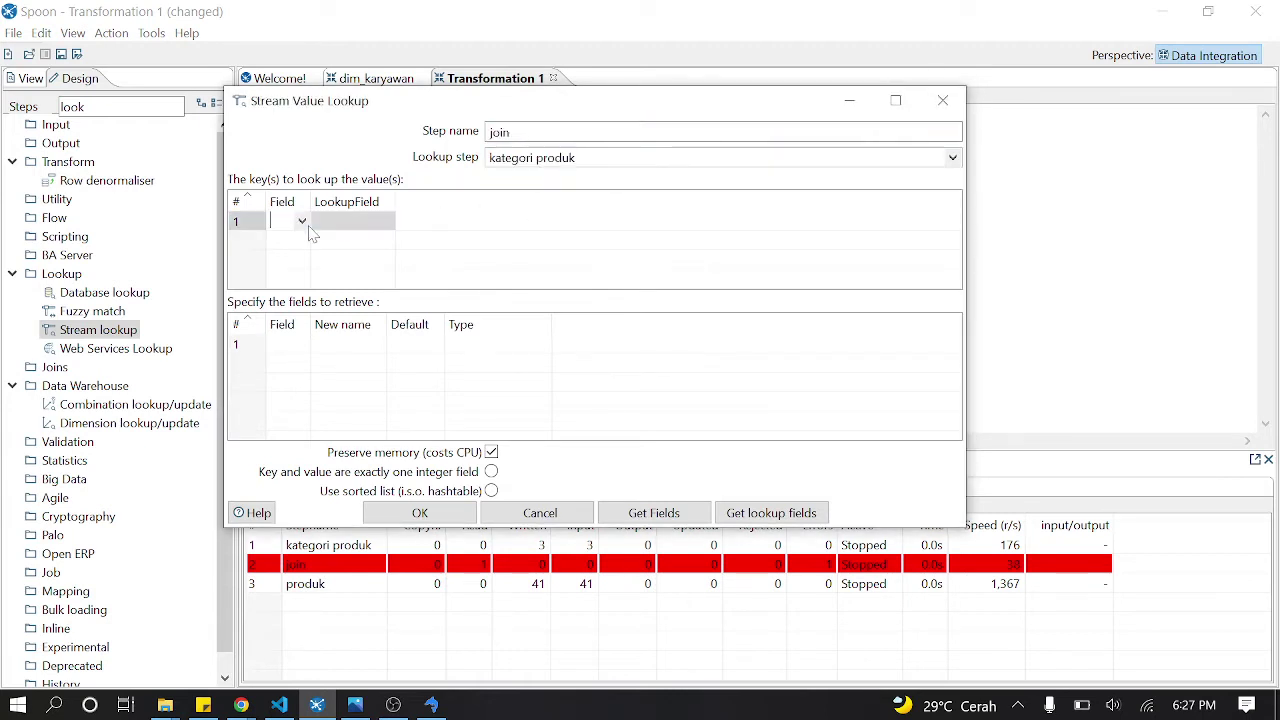
left_click(301, 222)
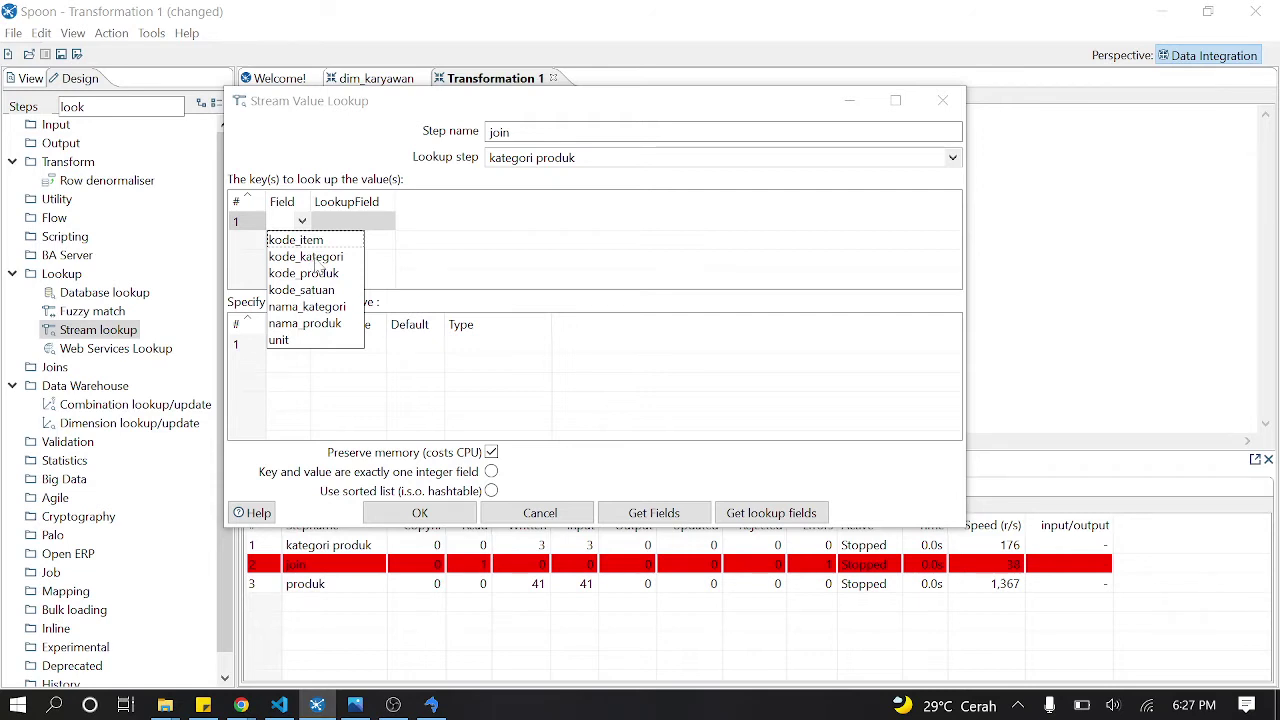
left_click(306, 257)
left_click(386, 222)
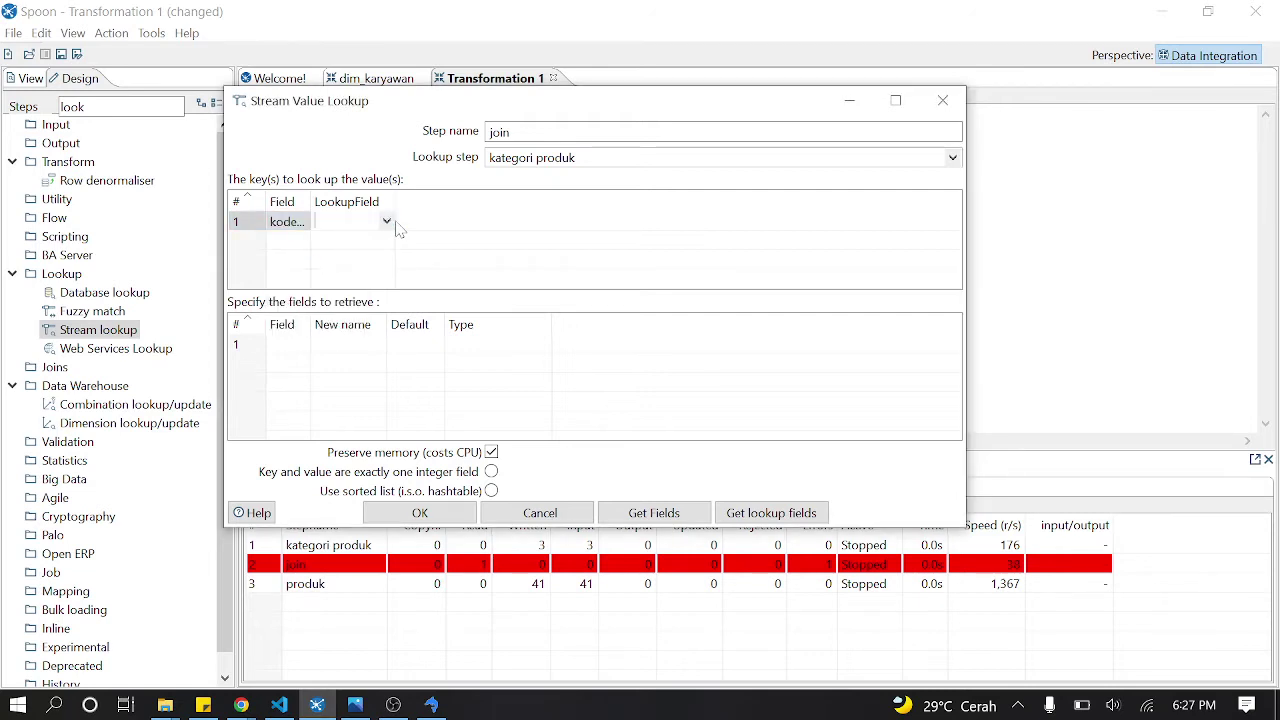
left_click(387, 222)
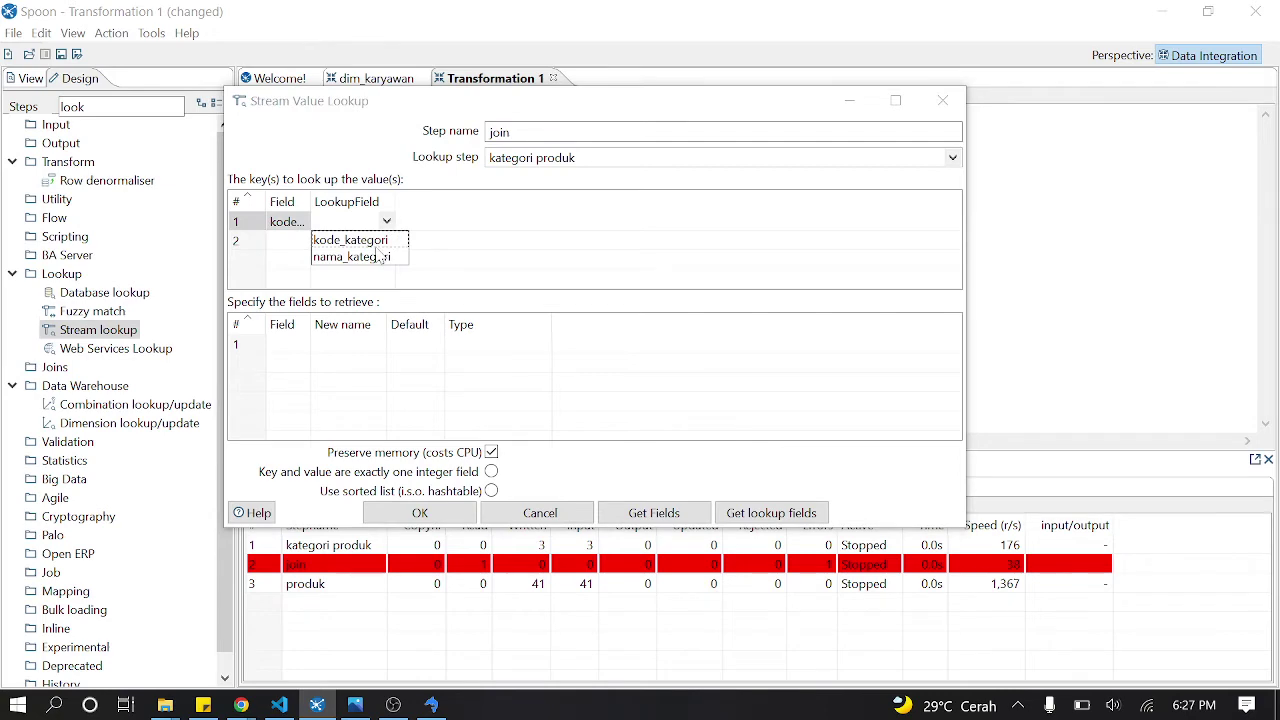
left_click(380, 242)
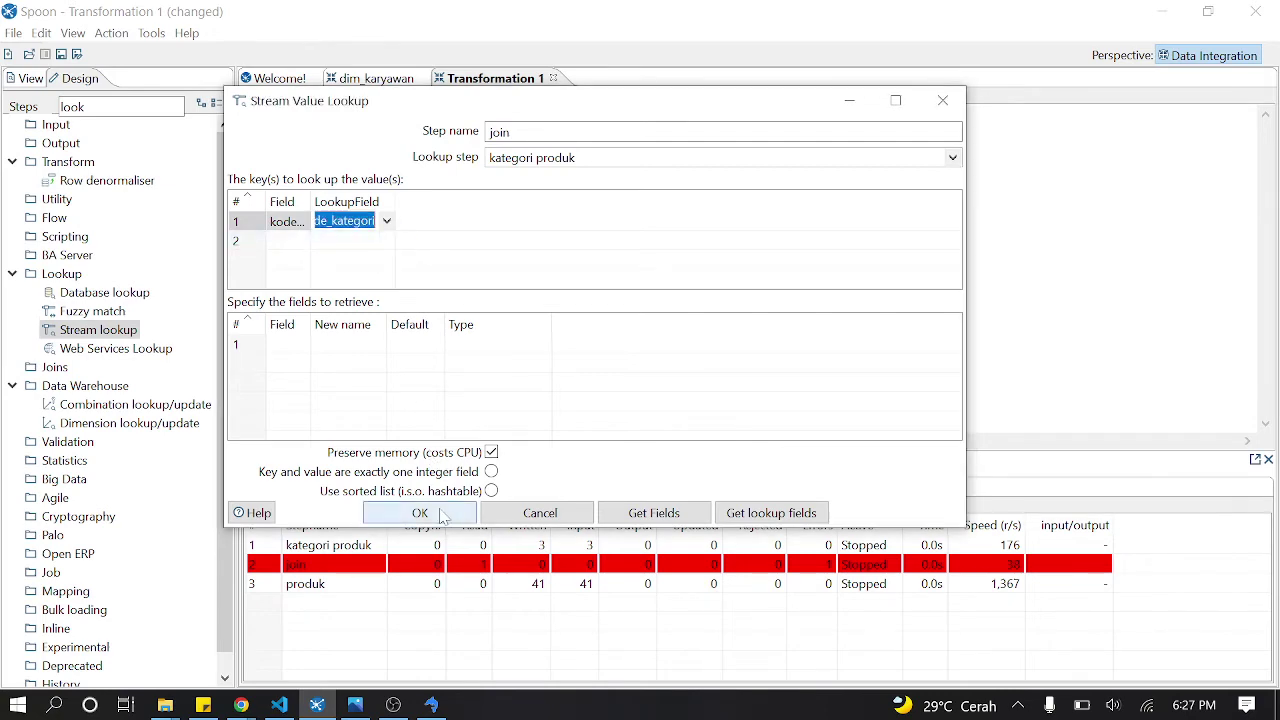
left_click(440, 512)
Step: Preview the output rows of the join step and check which columns it returns
right_click(528, 316)
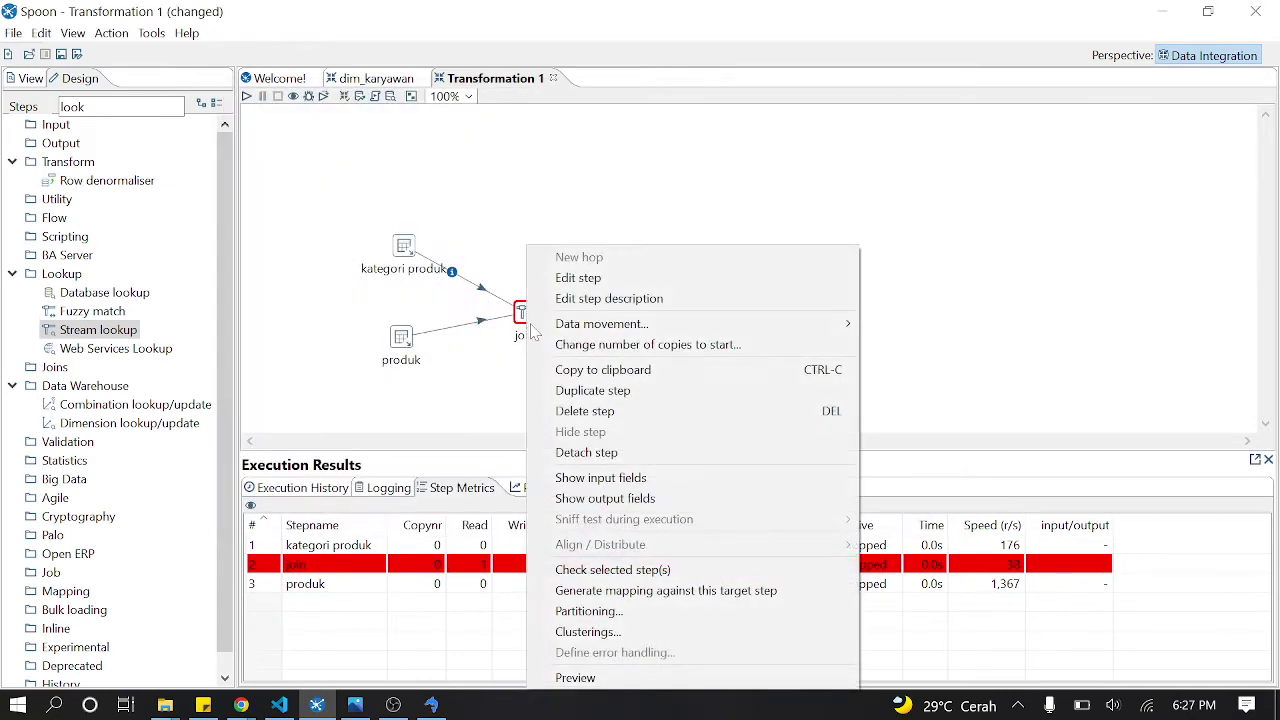
left_click(565, 677)
left_click(548, 511)
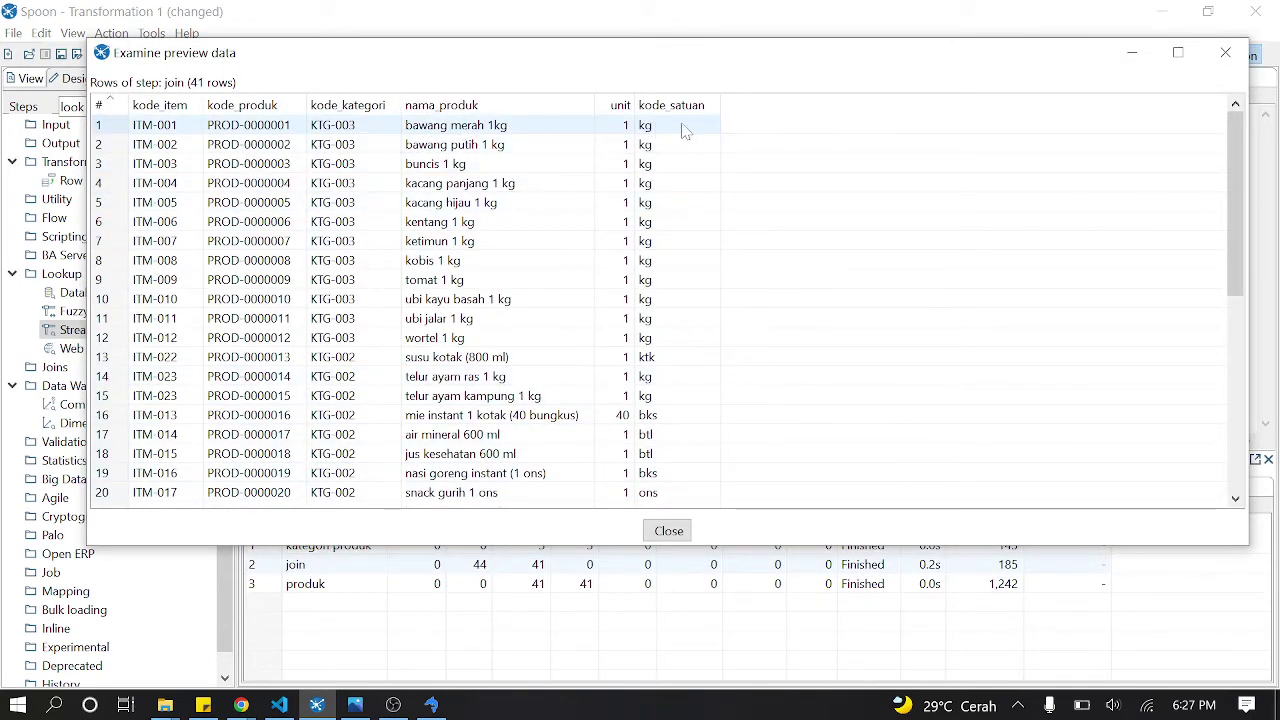
scroll(686, 262, "down", 7)
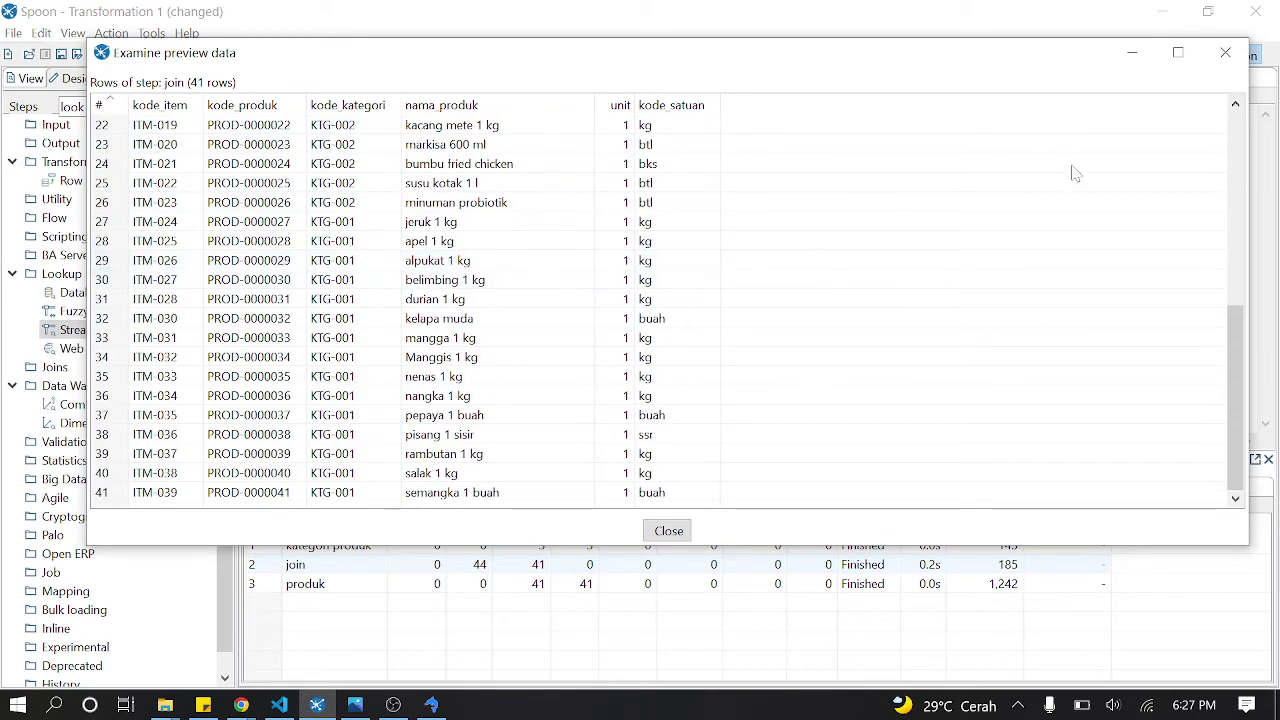
left_click(1225, 52)
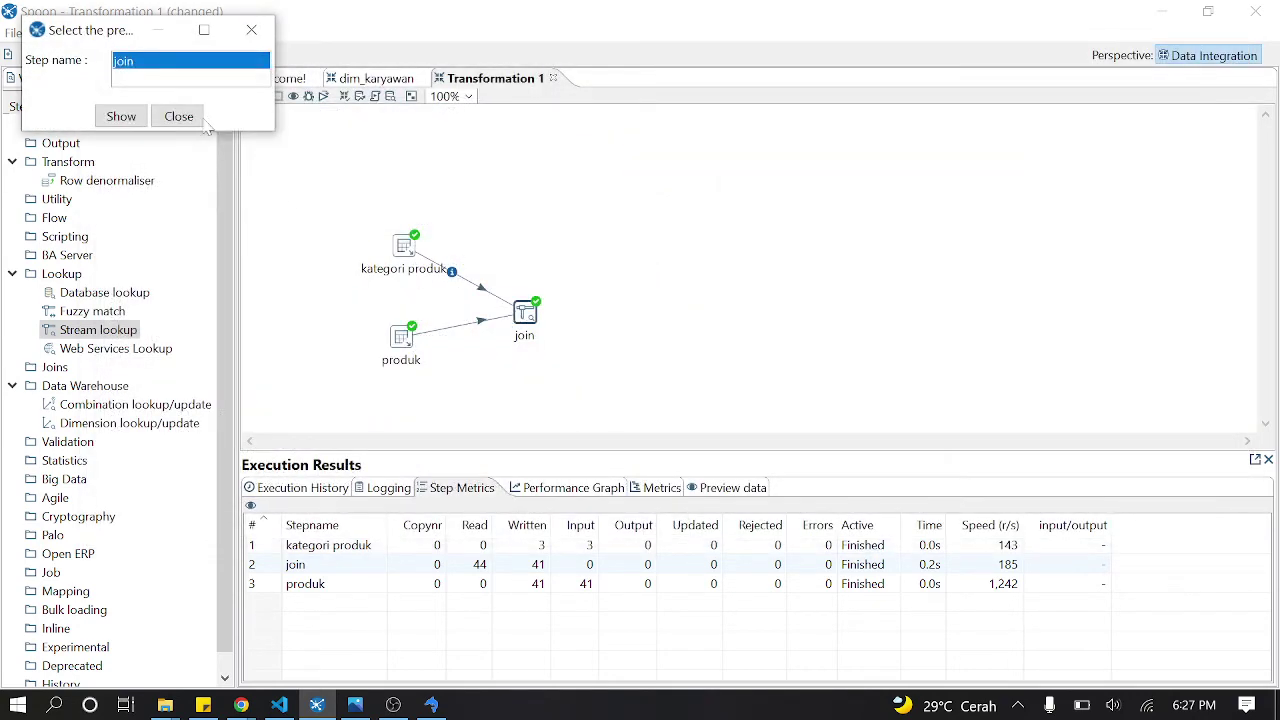
left_click(180, 117)
Step: Add nama_kategori as the field to retrieve in the join step's lookup settings
double_click(524, 315)
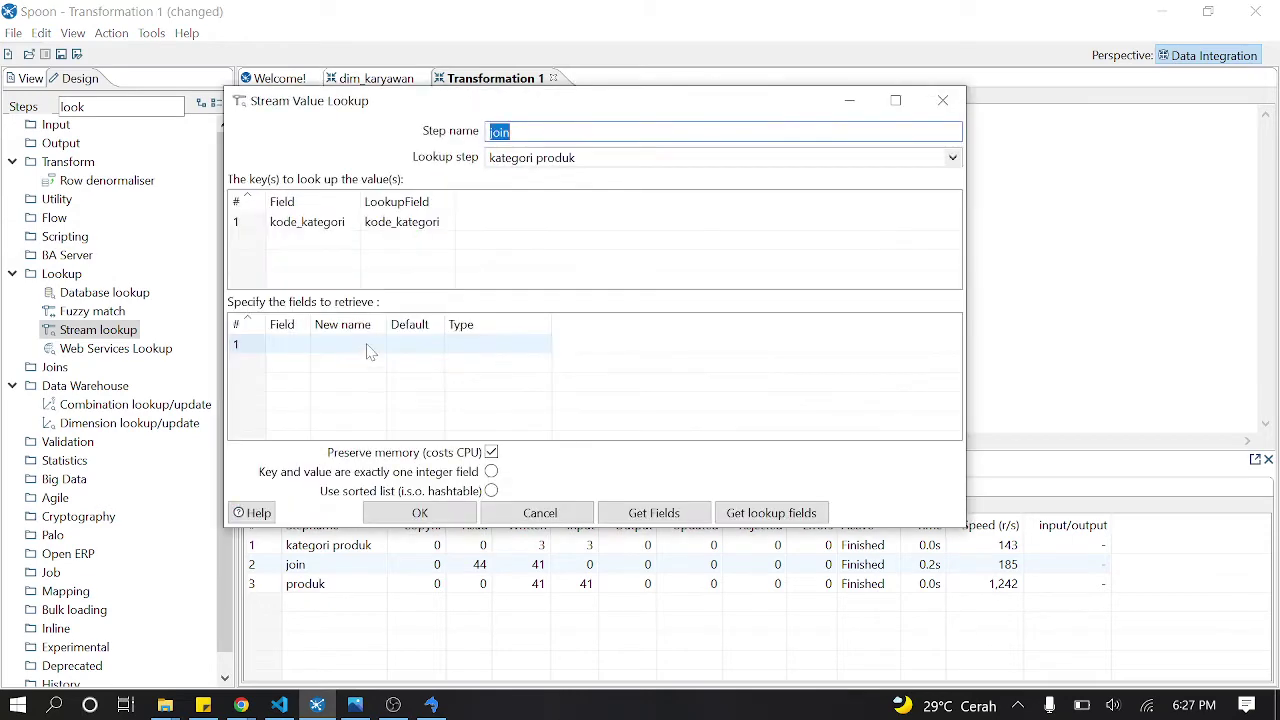
left_click(303, 345)
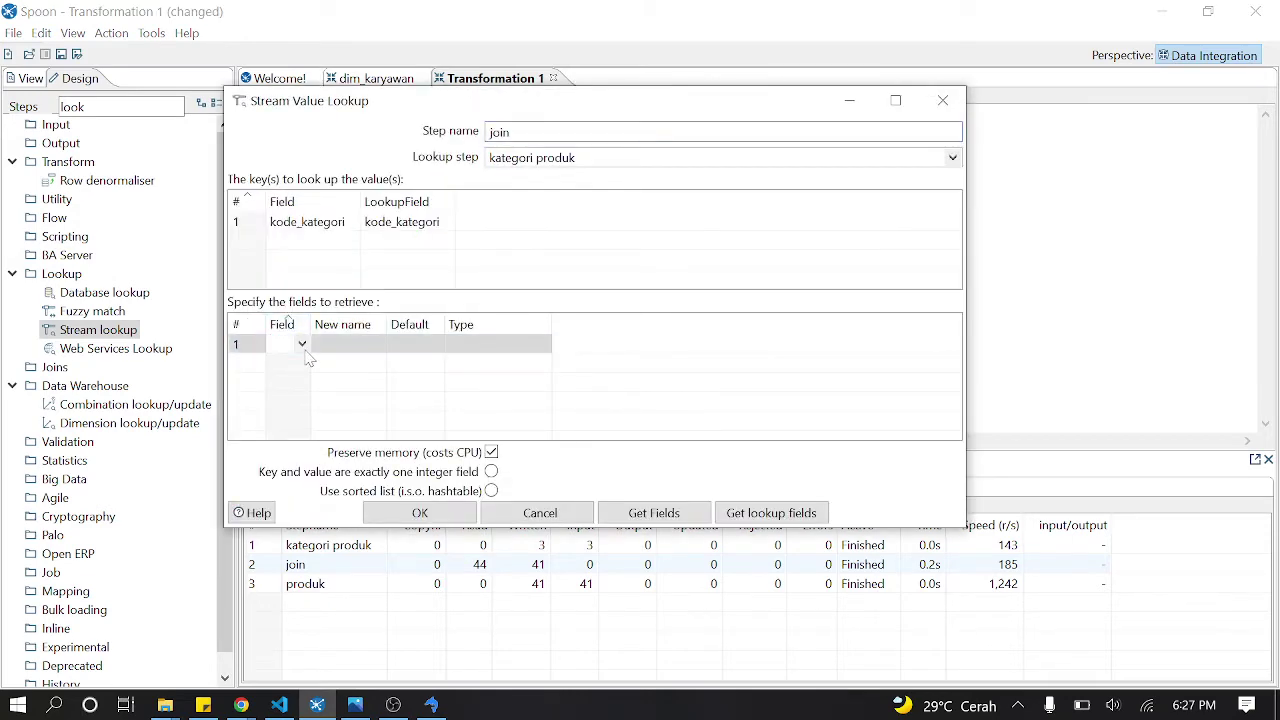
left_click(302, 345)
left_click(310, 380)
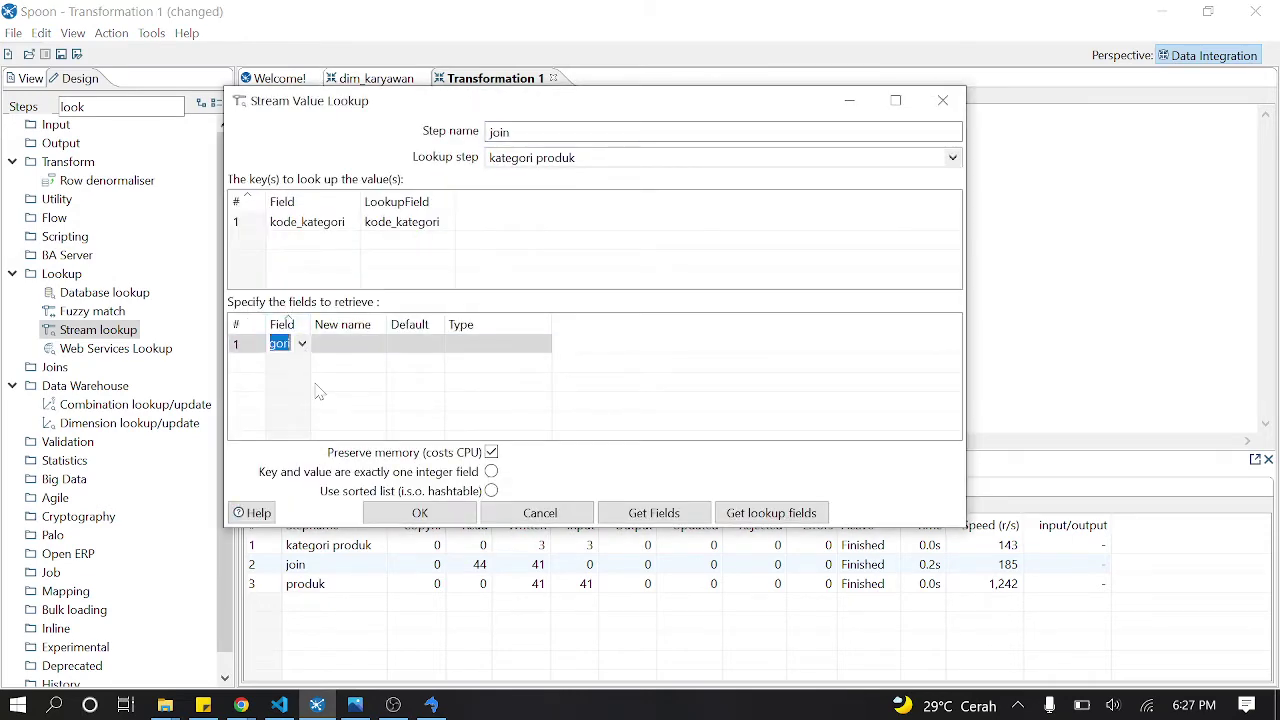
left_click(438, 514)
Step: Preview the join step again to check the retrieved category name column
right_click(527, 315)
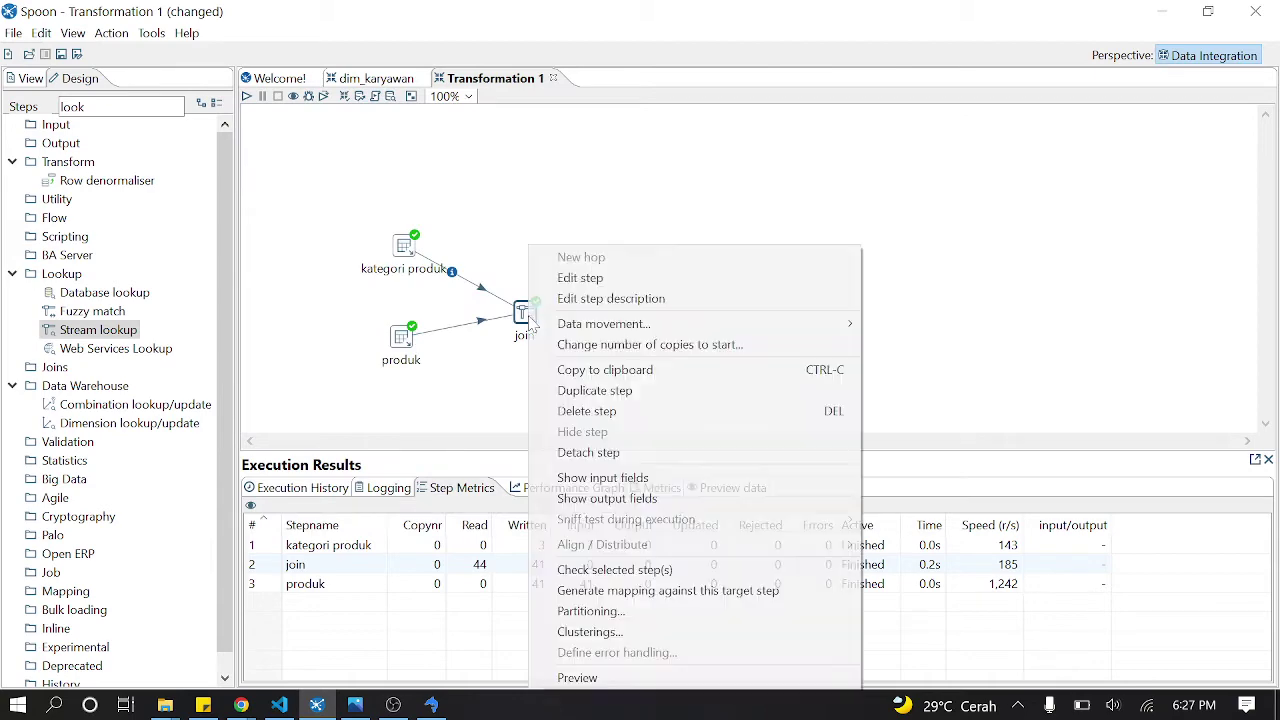
left_click(575, 677)
left_click(550, 509)
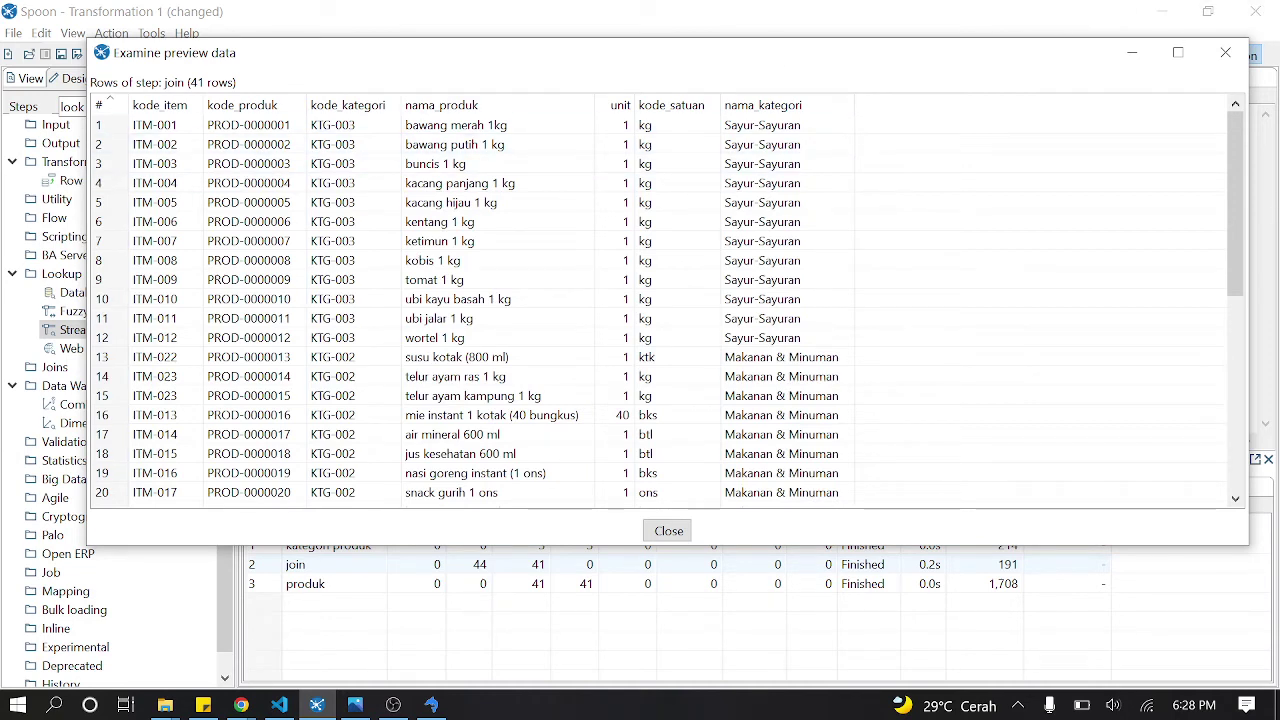
key("alt+Tab")
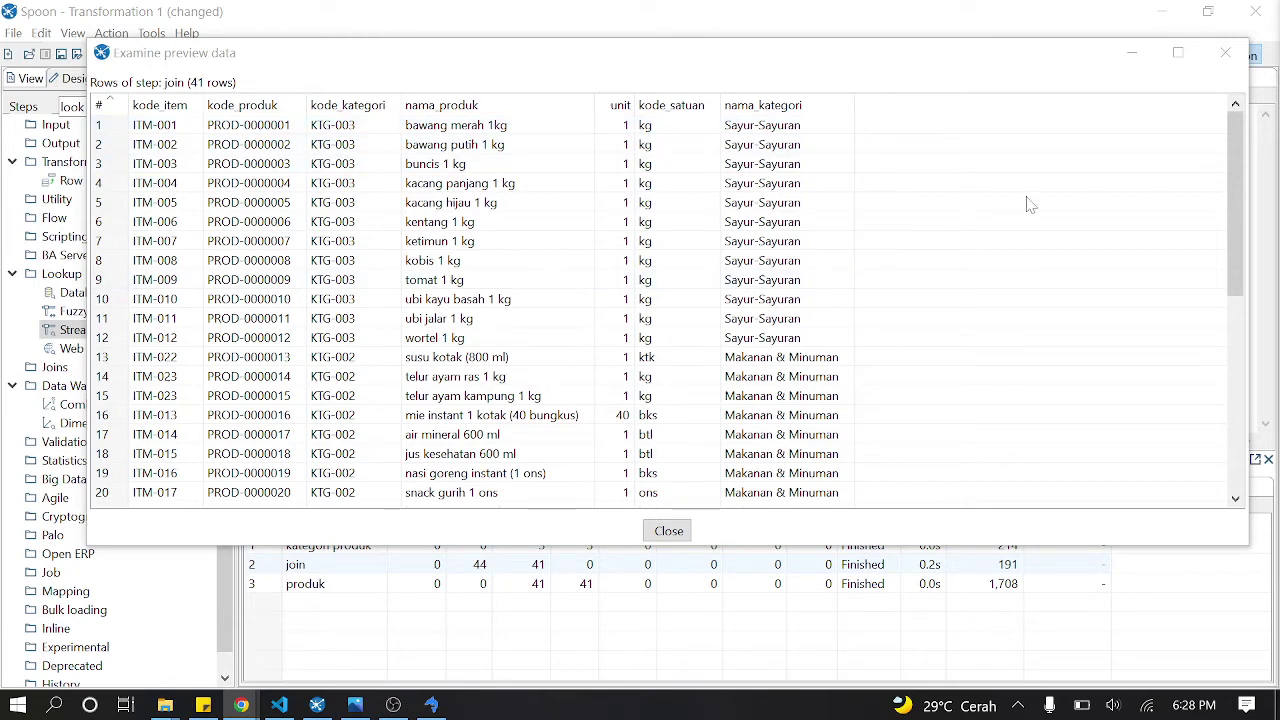
left_click(668, 531)
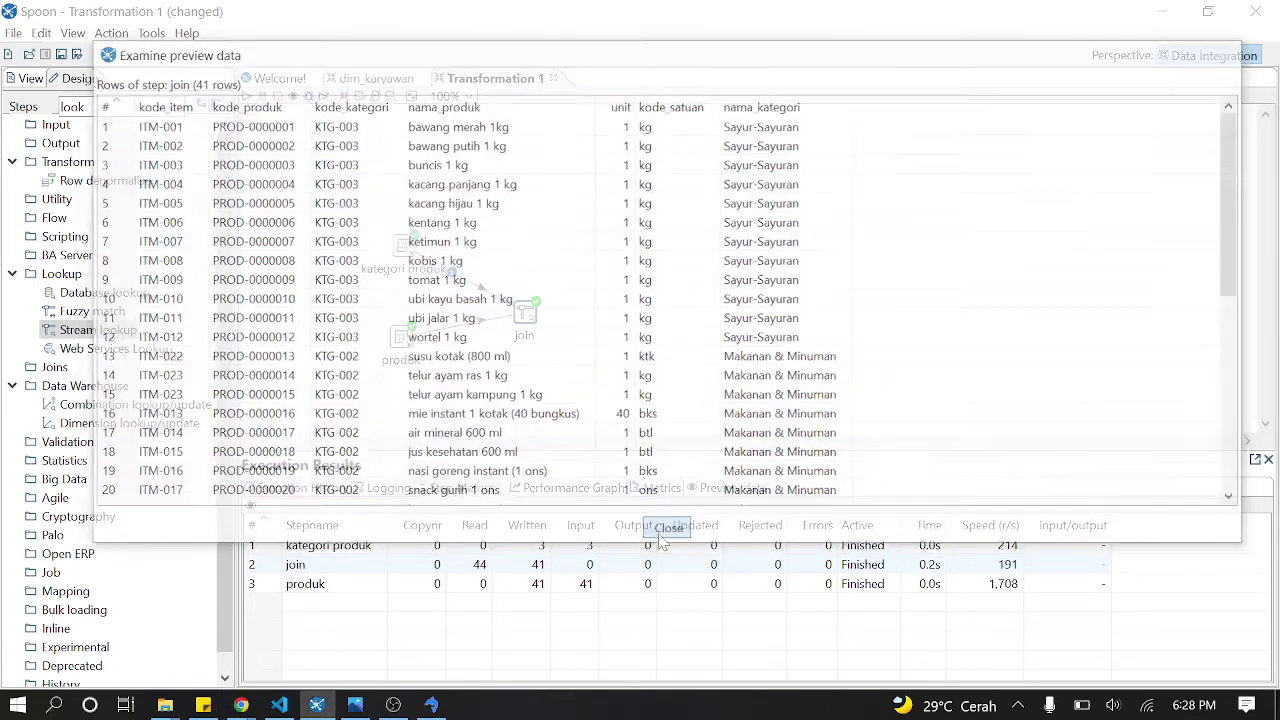
left_click(178, 116)
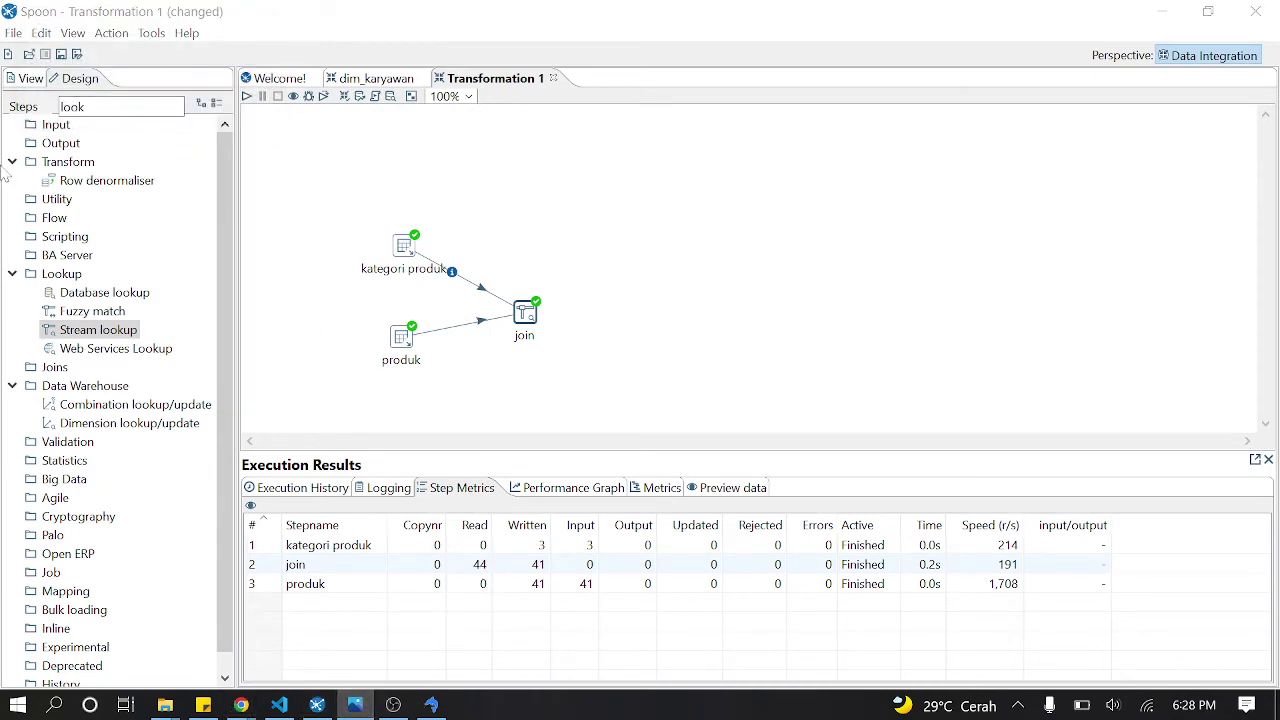
Step: Place an Add sequence step beside the join step and connect join to it with a hop
left_click(53, 59)
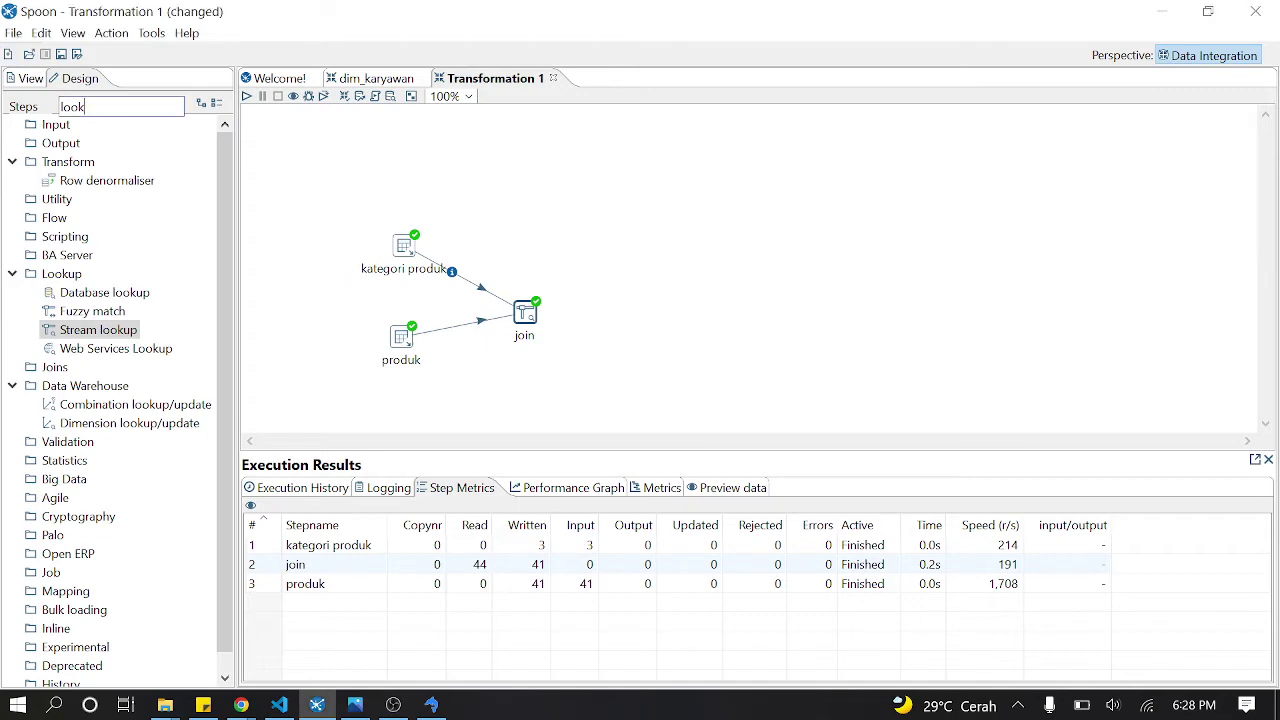
key("BackSpace")
key("BackSpace")
key("BackSpace")
key("BackSpace")
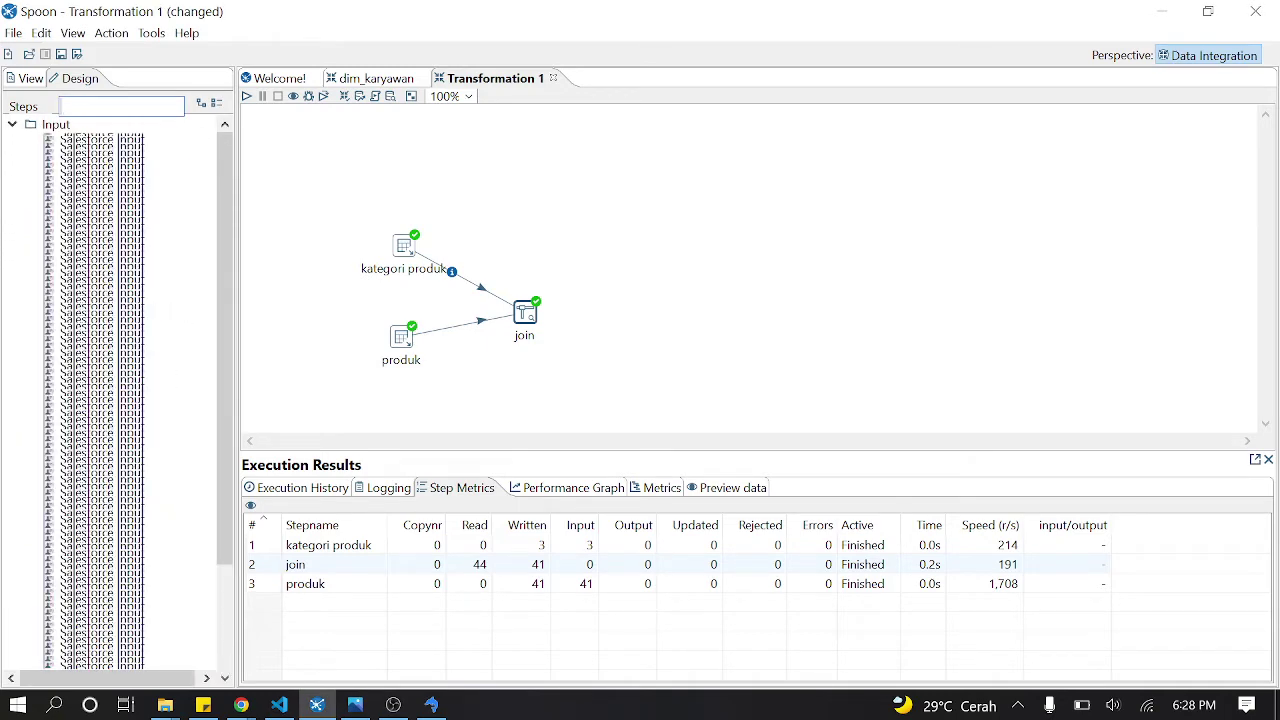
type("ad")
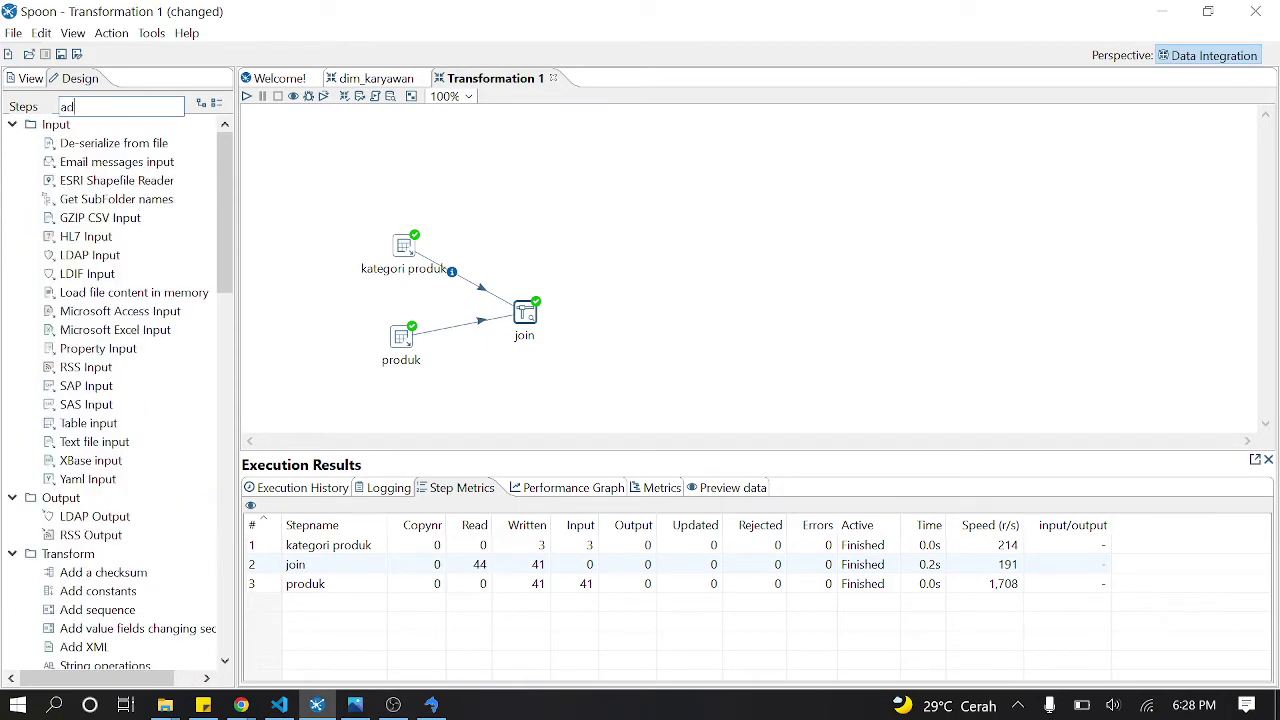
type("d")
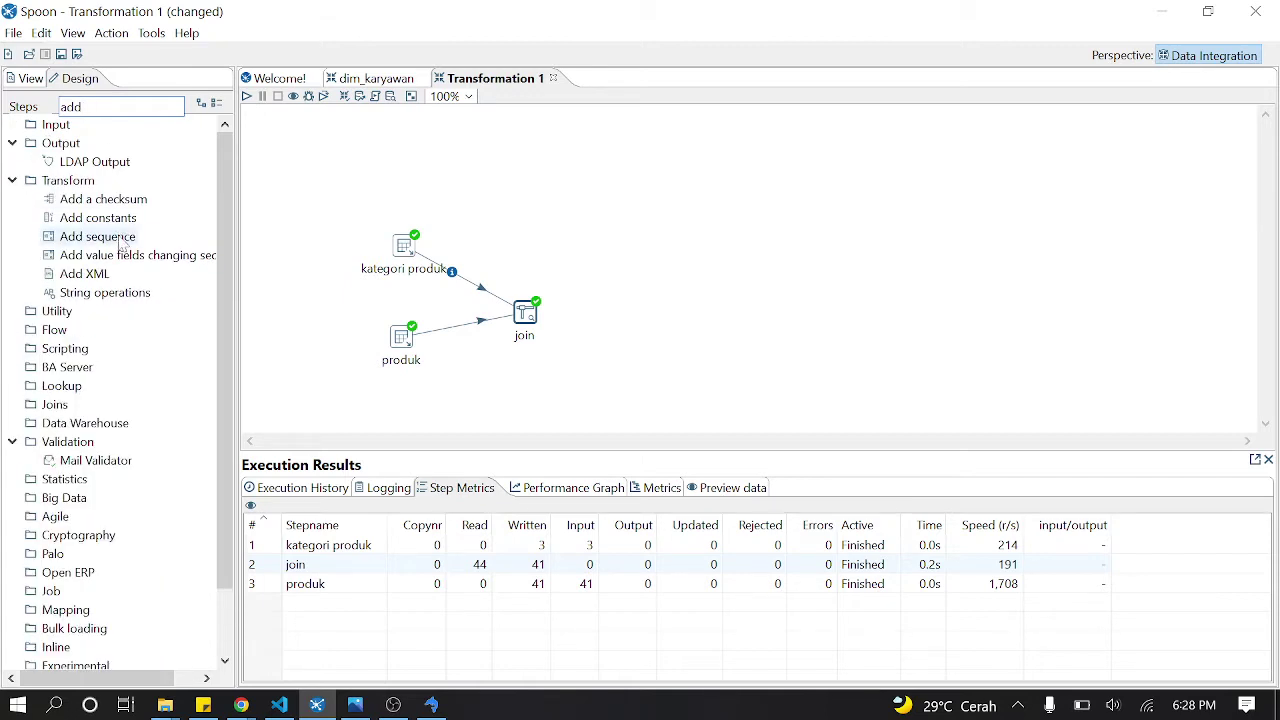
left_click_drag(121, 244, 655, 312)
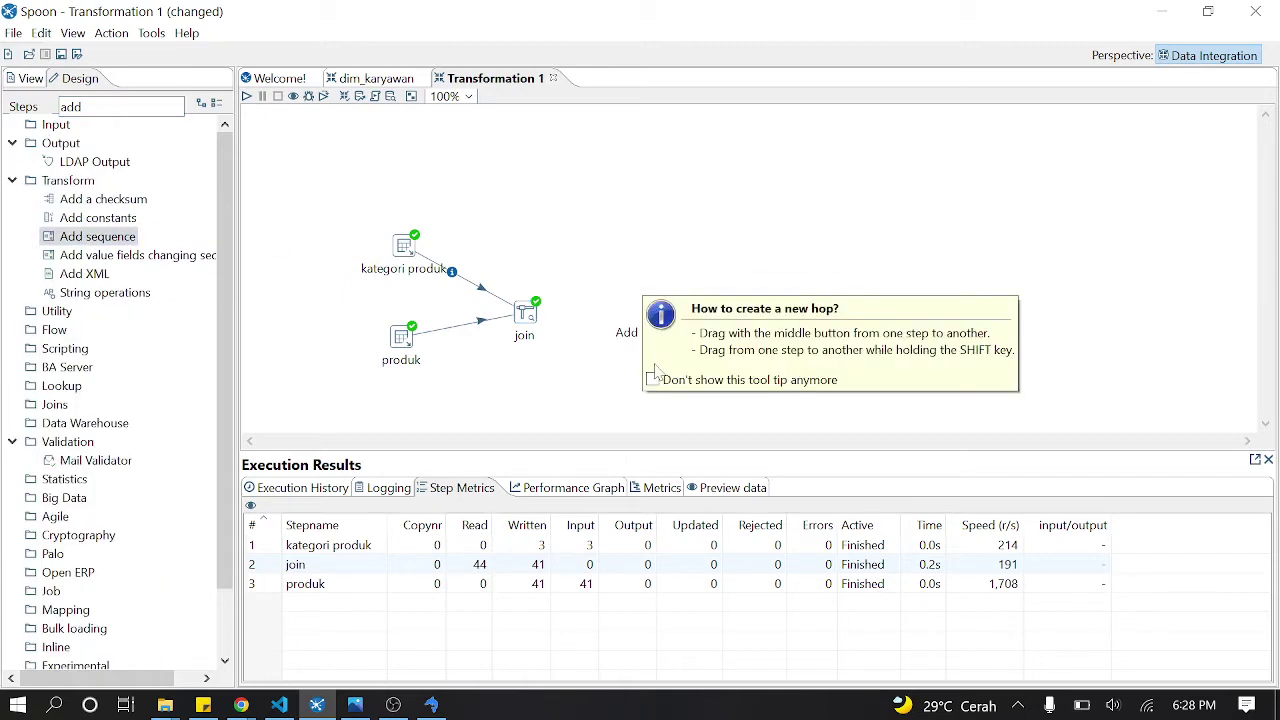
mouse_move(527, 319)
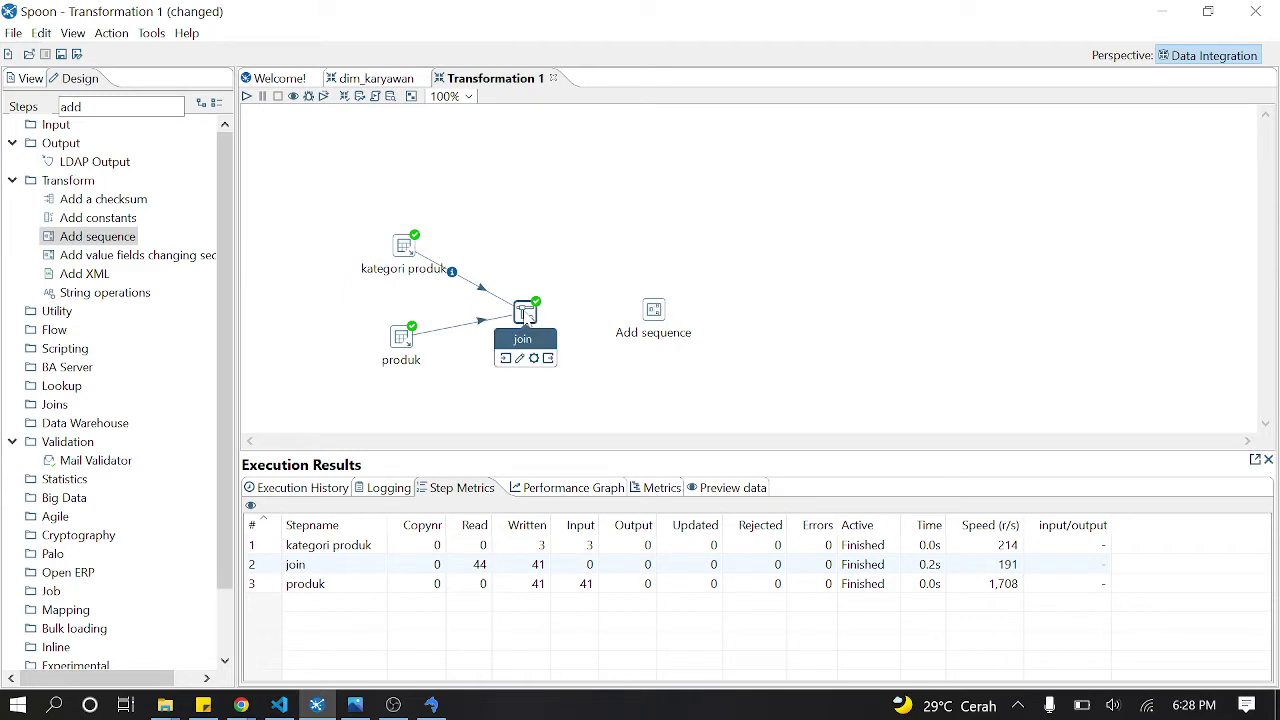
left_click_drag(548, 358, 660, 312)
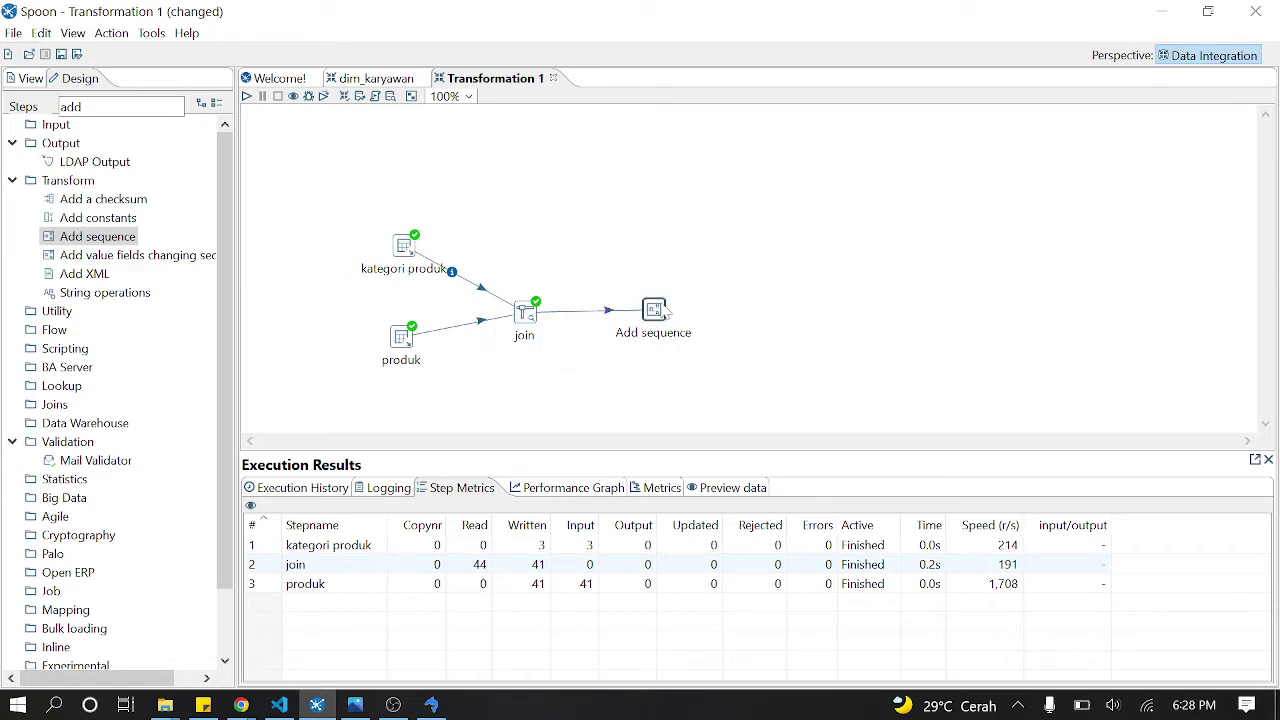
Step: Rename the Add sequence step to sk_produk
double_click(655, 312)
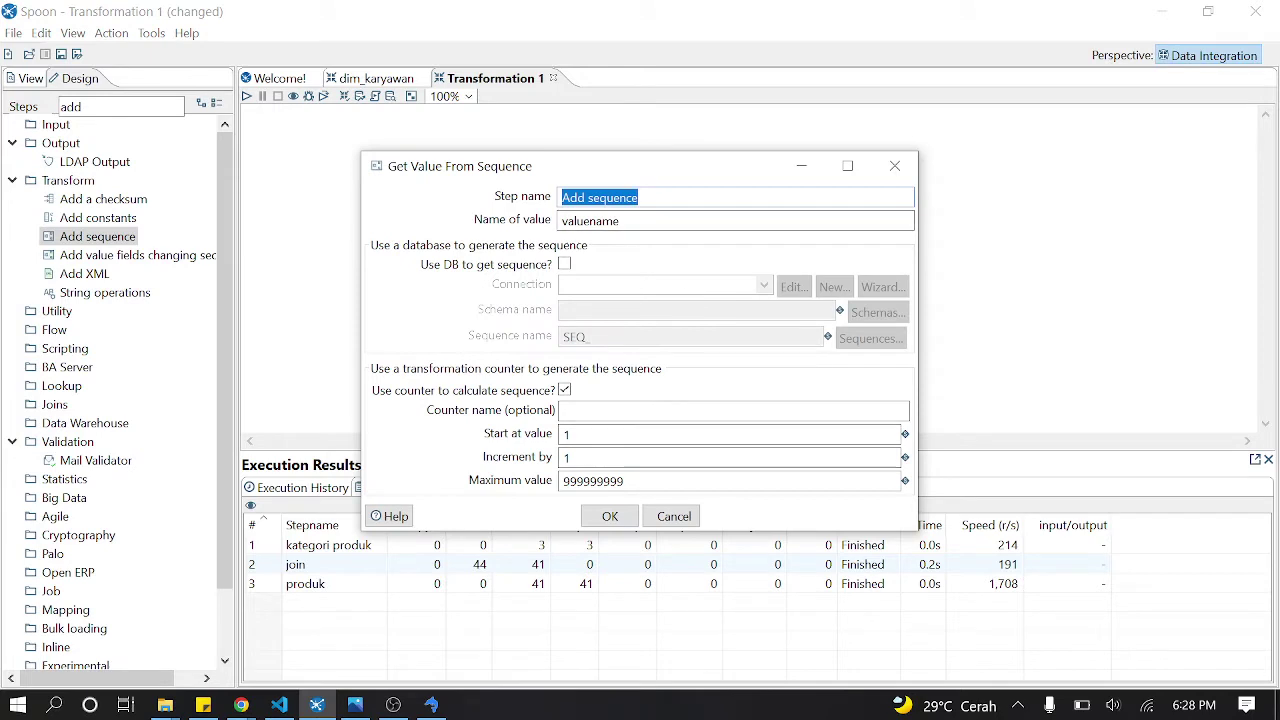
key("BackSpace")
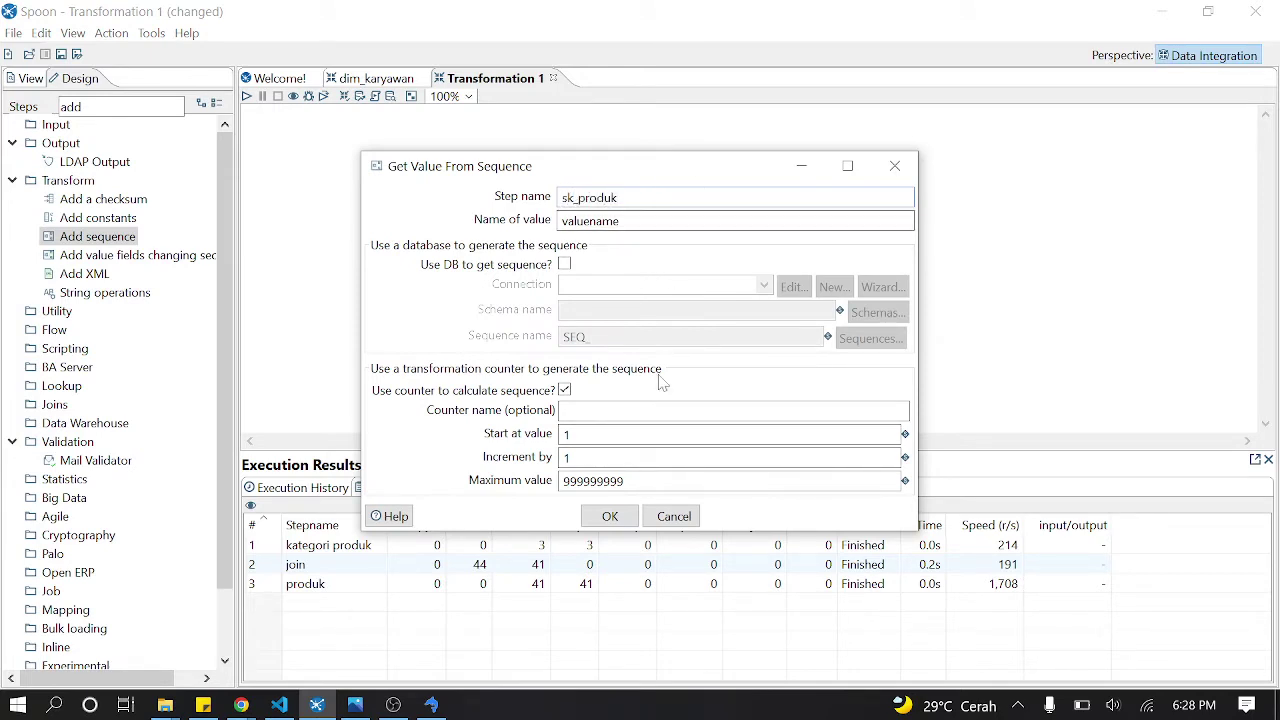
left_click(610, 516)
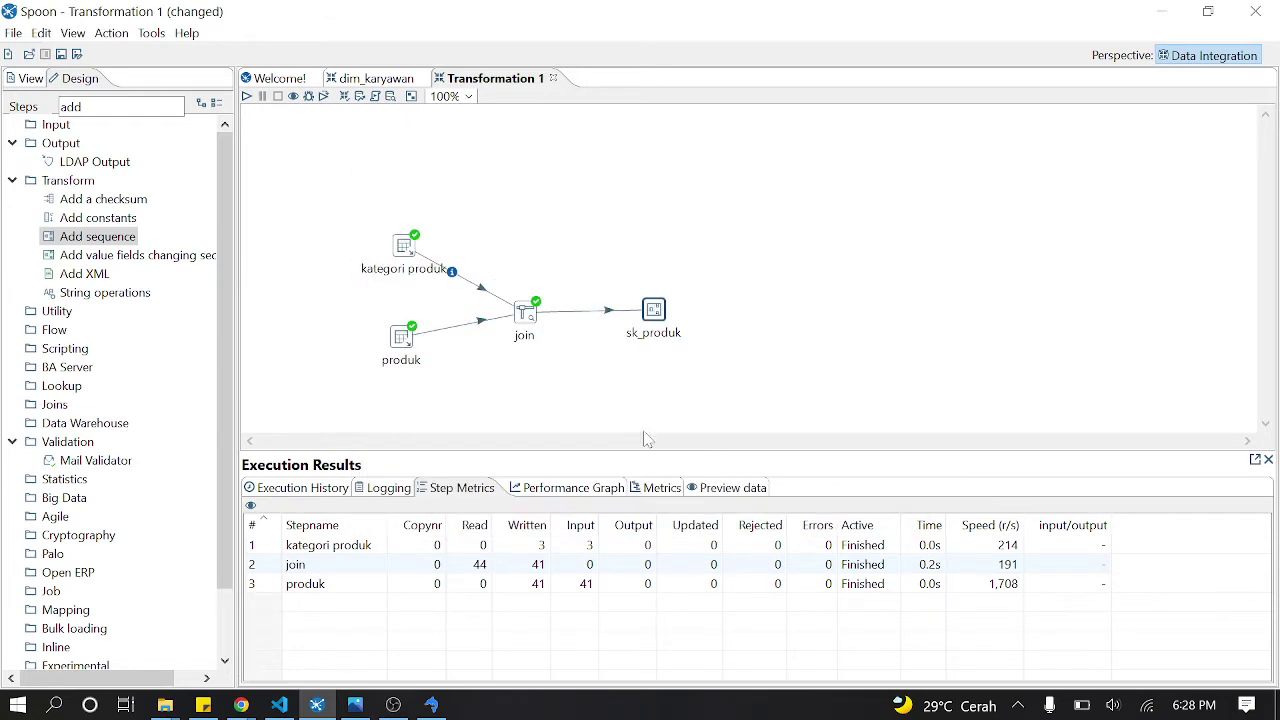
Step: Preview the output rows of the sk_produk step to check its sequence column
right_click(661, 318)
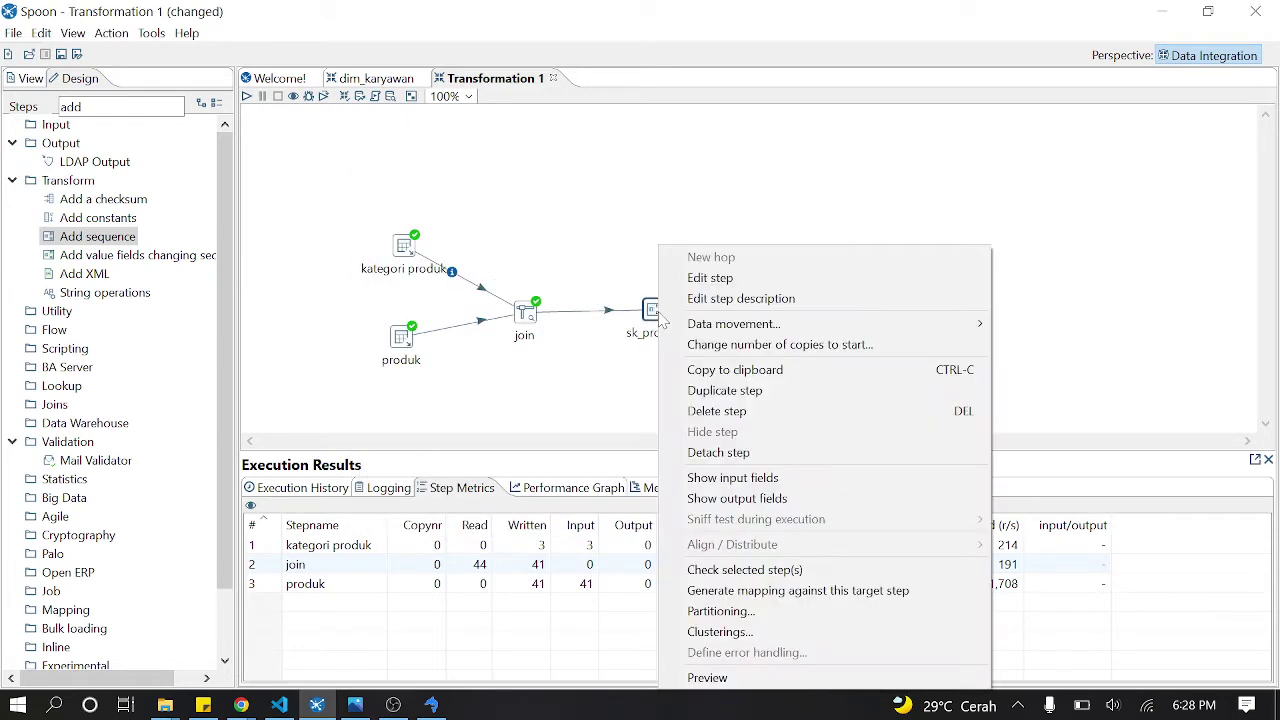
left_click(742, 688)
left_click(577, 513)
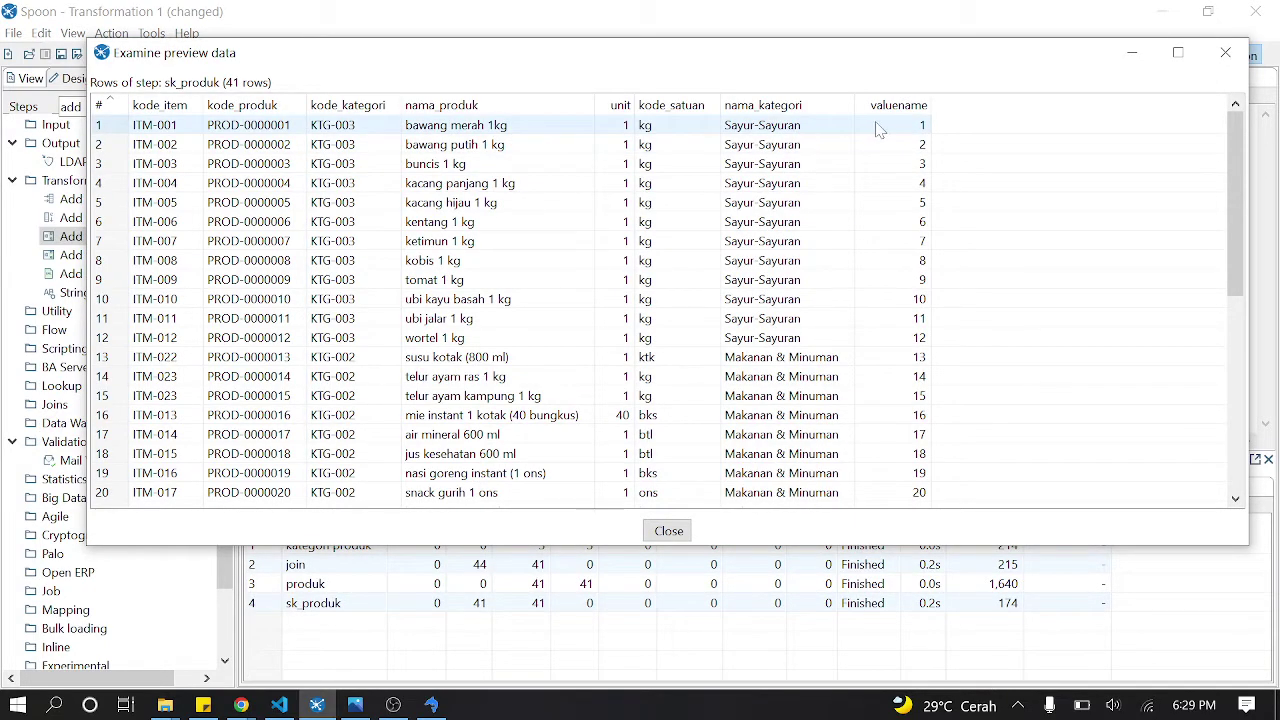
left_click(1225, 52)
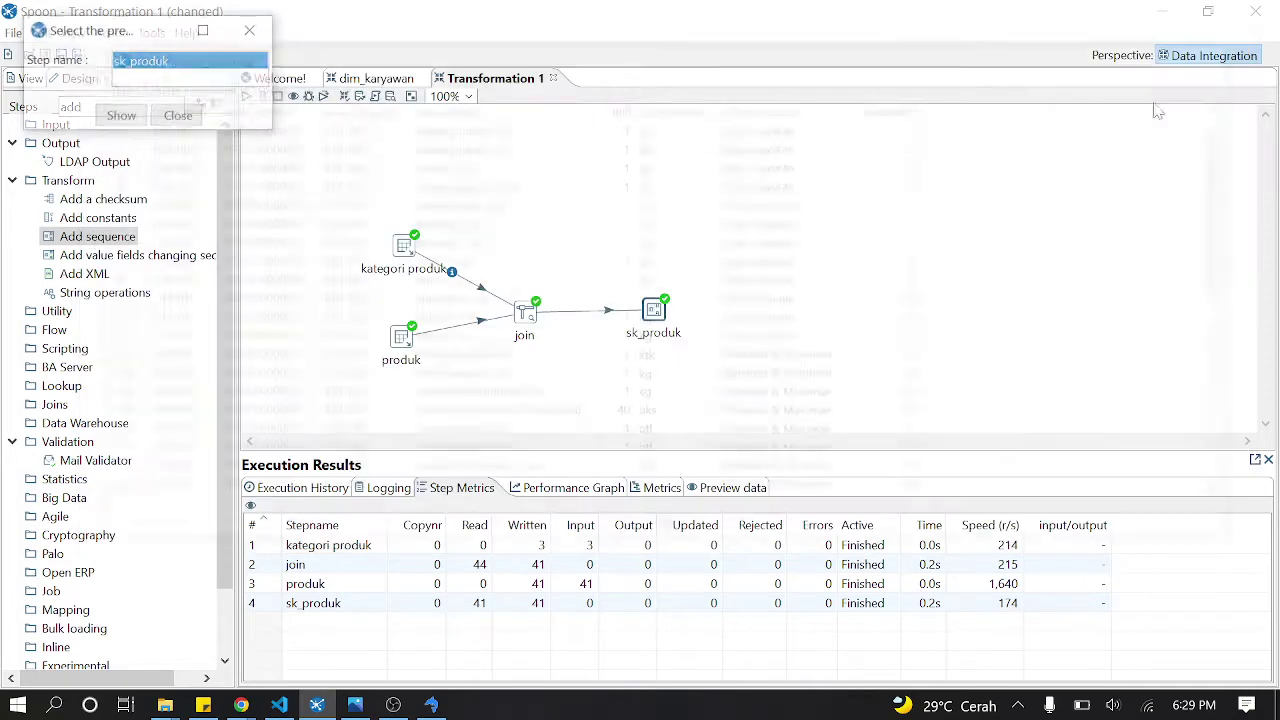
Step: Set the sk_produk step's name of value to sk_produk and dismiss the remaining preview selection window
double_click(655, 312)
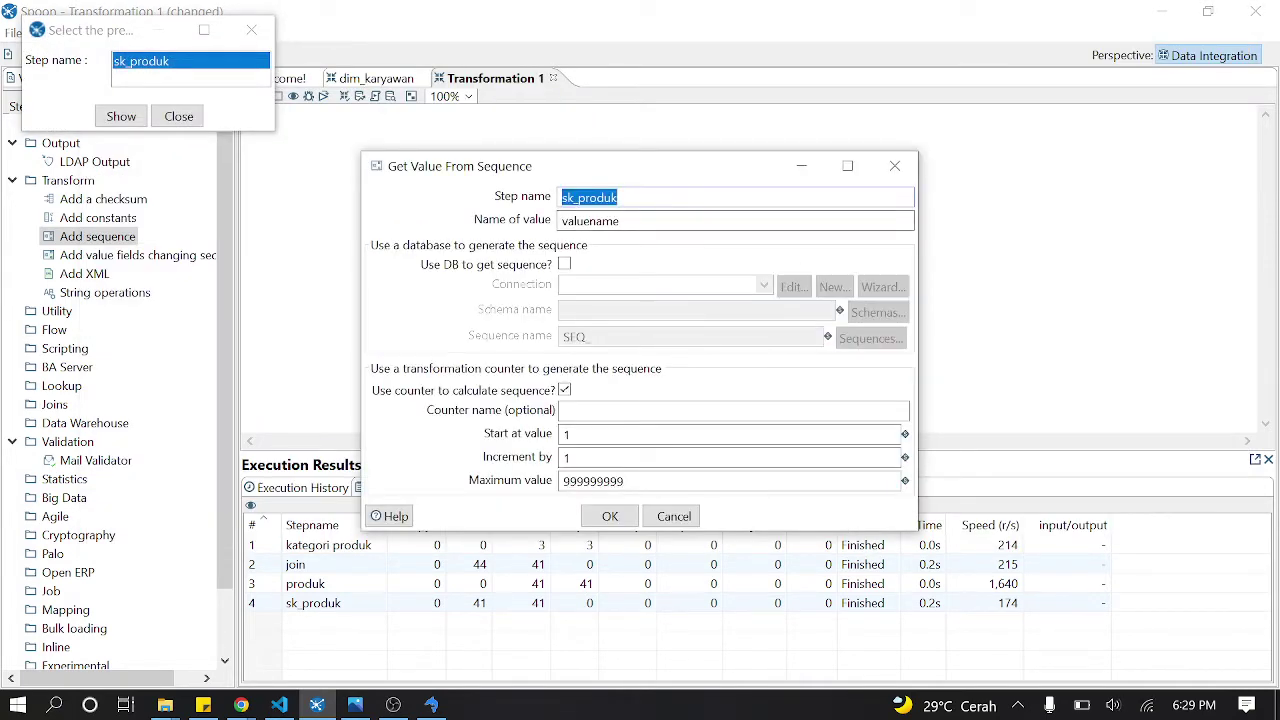
key("Tab")
type("sk")
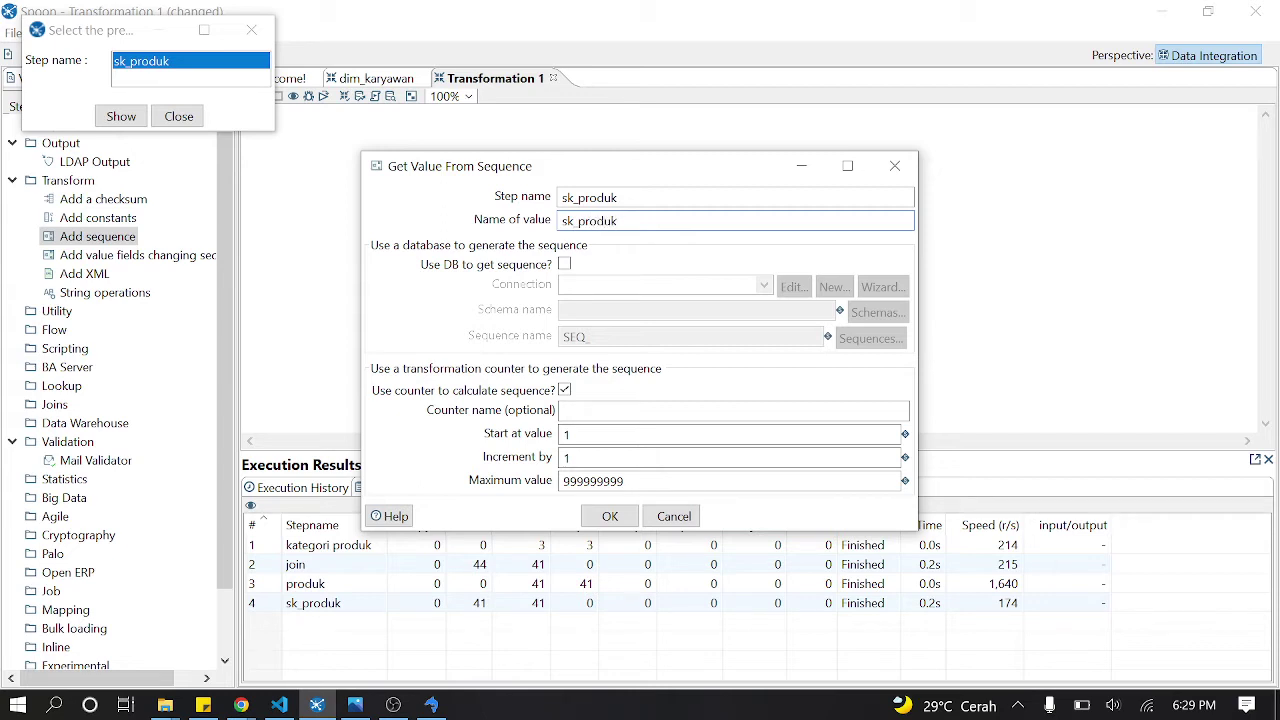
key("Return")
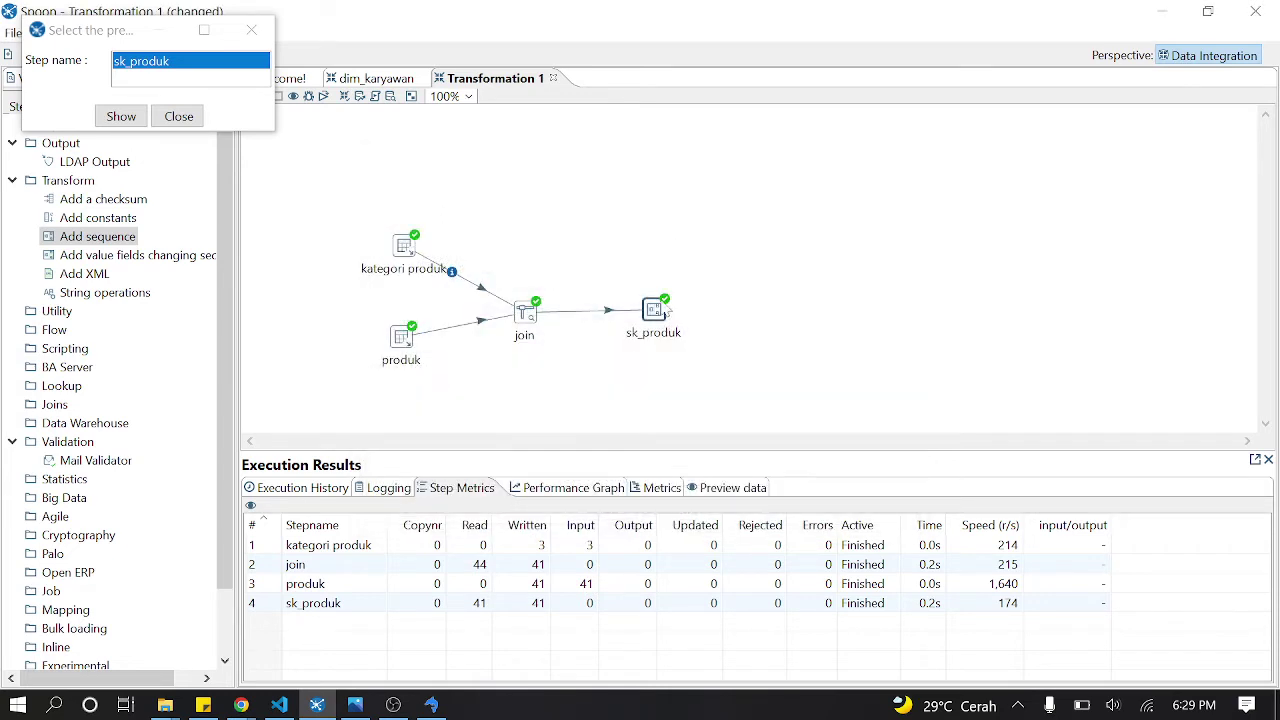
left_click(190, 122)
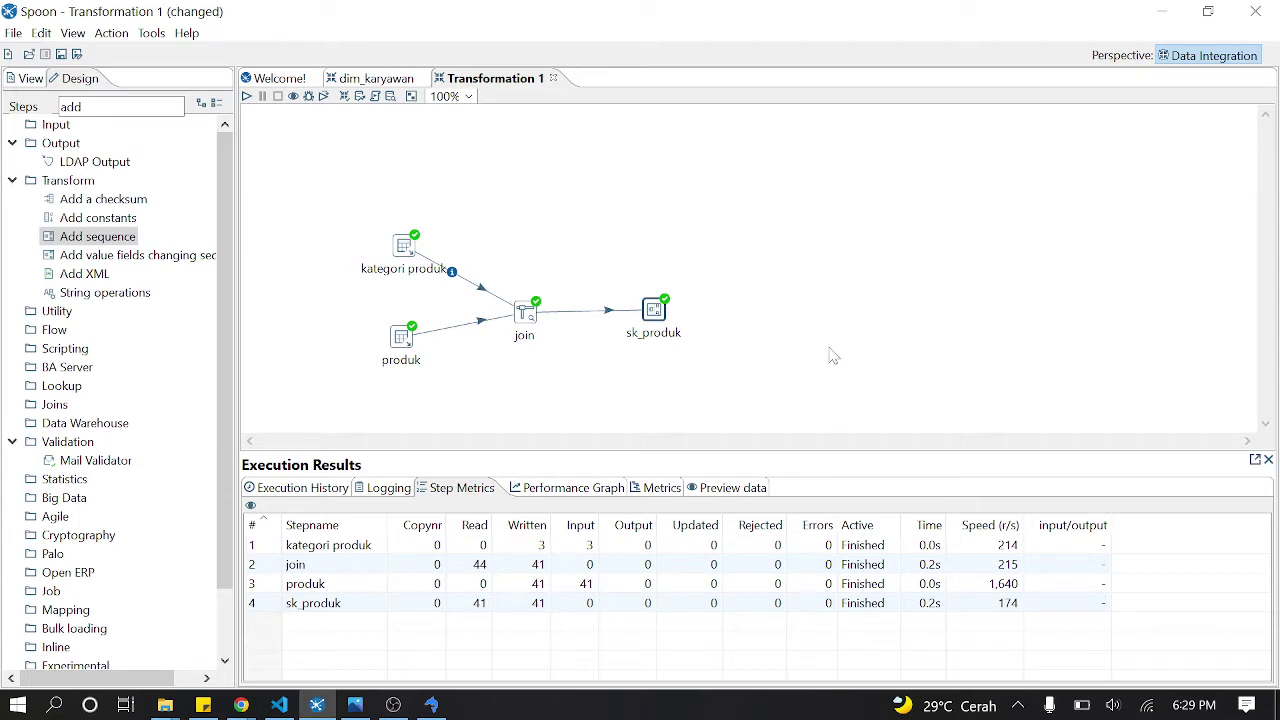
Step: Place a Select values step after sk_produk, following the dim_karyawan layout, and connect sk_produk to it with a hop
left_click(395, 84)
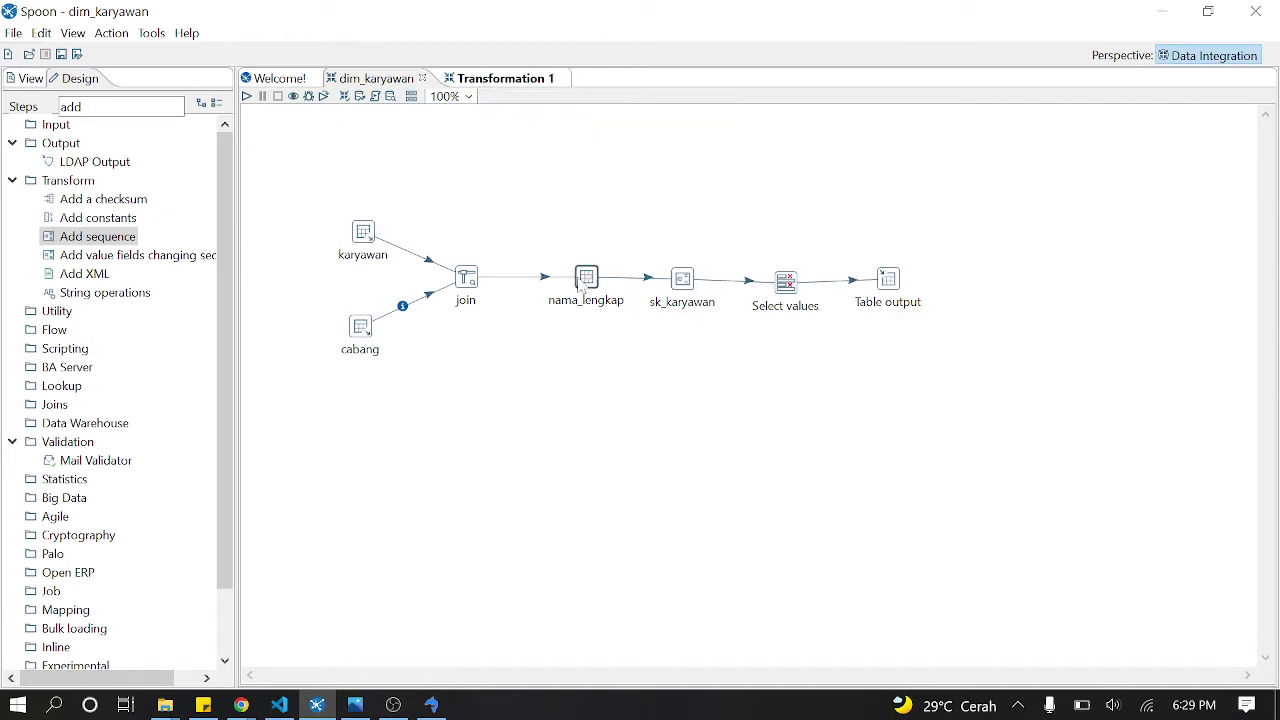
left_click(505, 80)
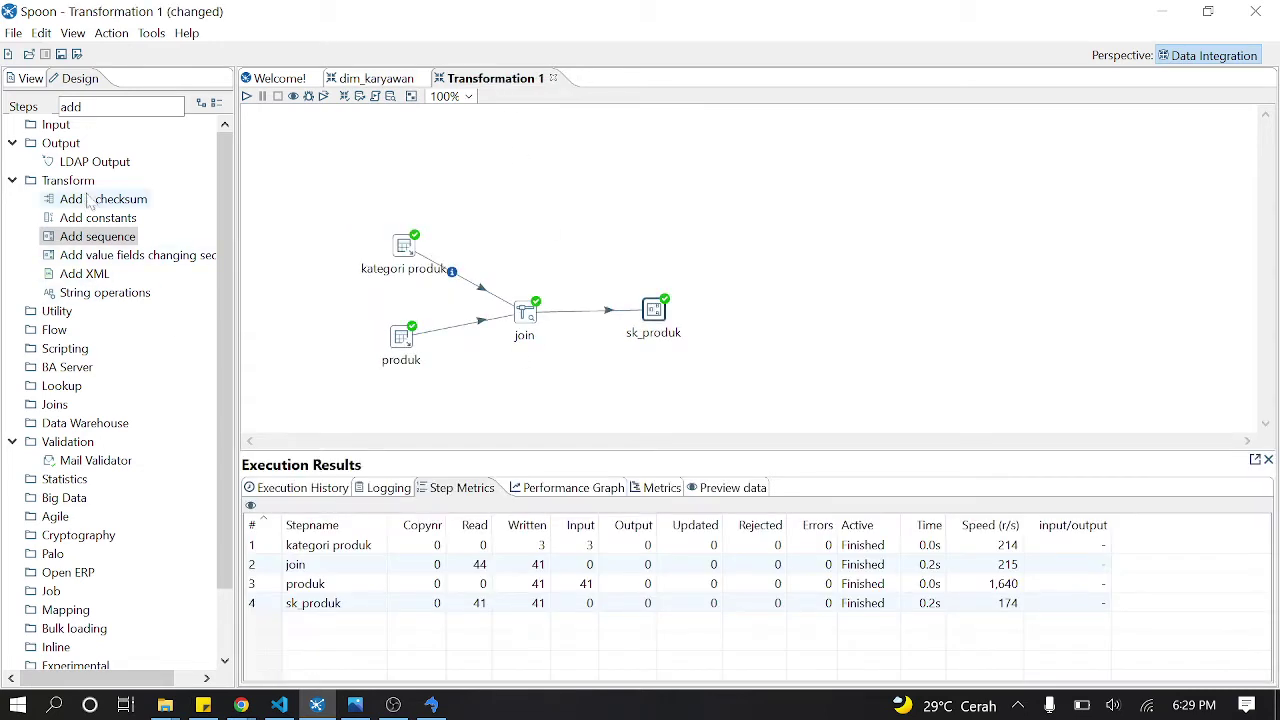
double_click(70, 106)
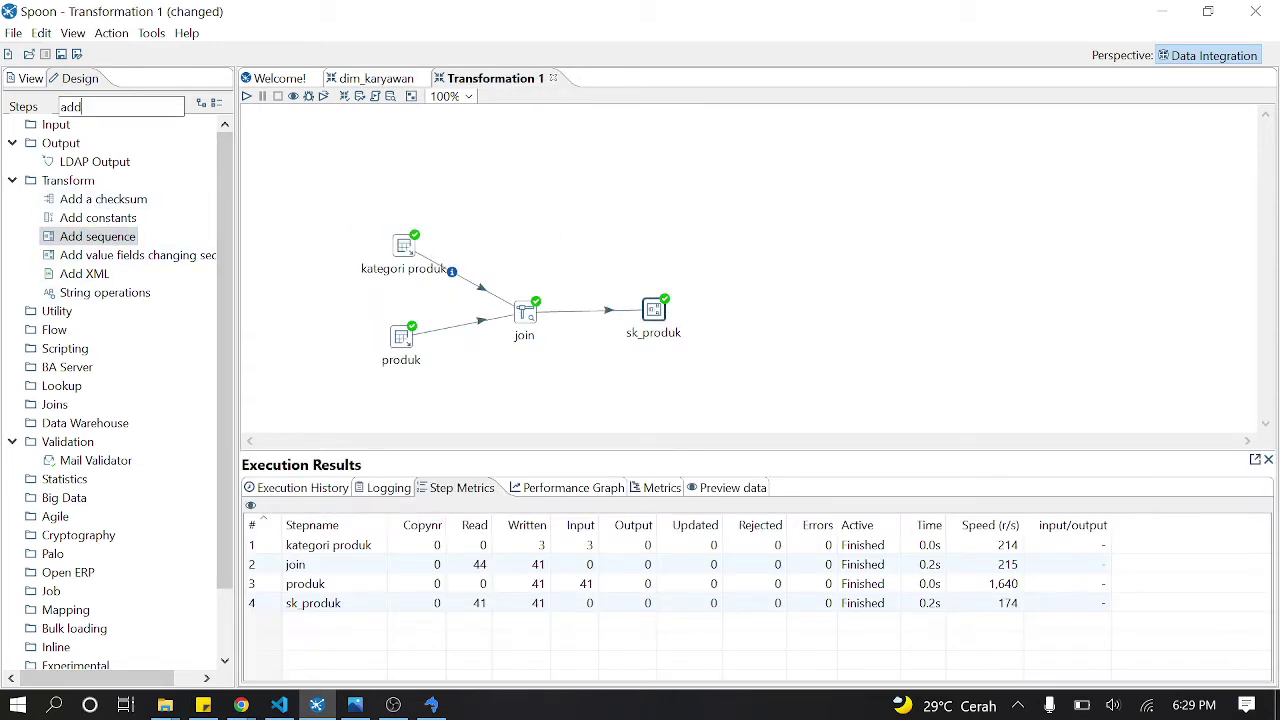
key("BackSpace")
type("s")
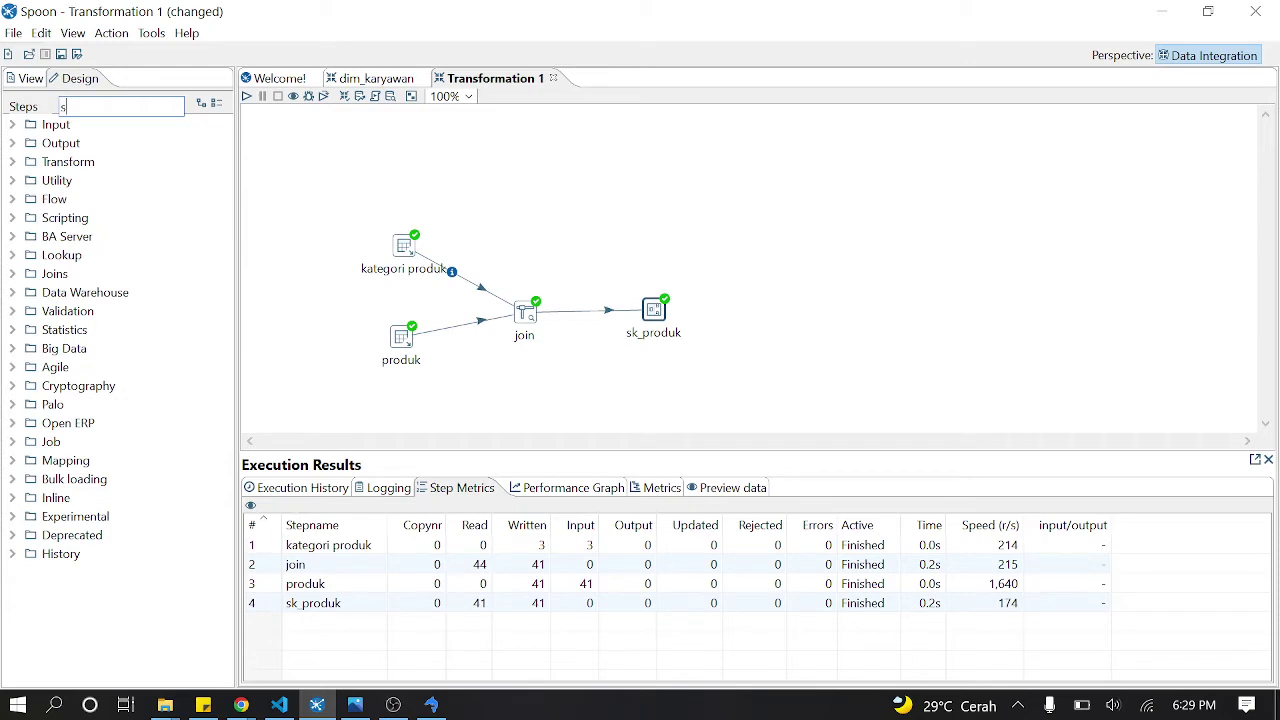
type("elect")
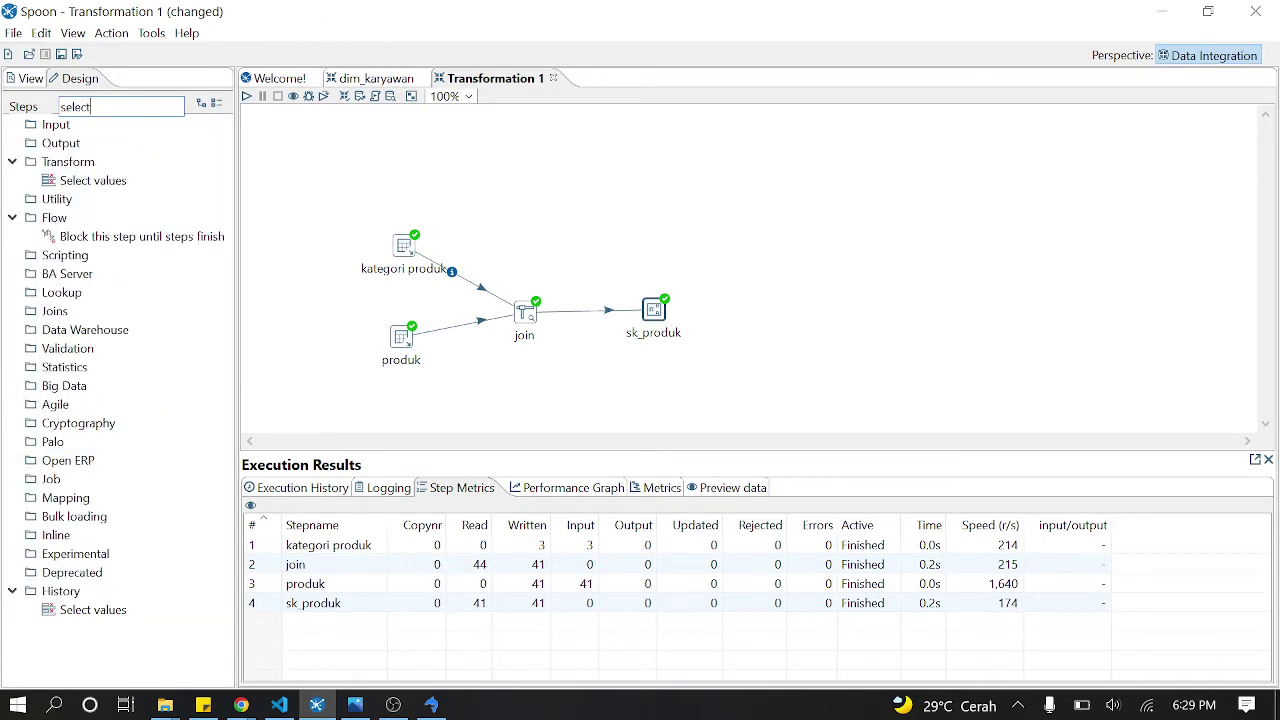
left_click_drag(93, 180, 770, 295)
mouse_move(660, 318)
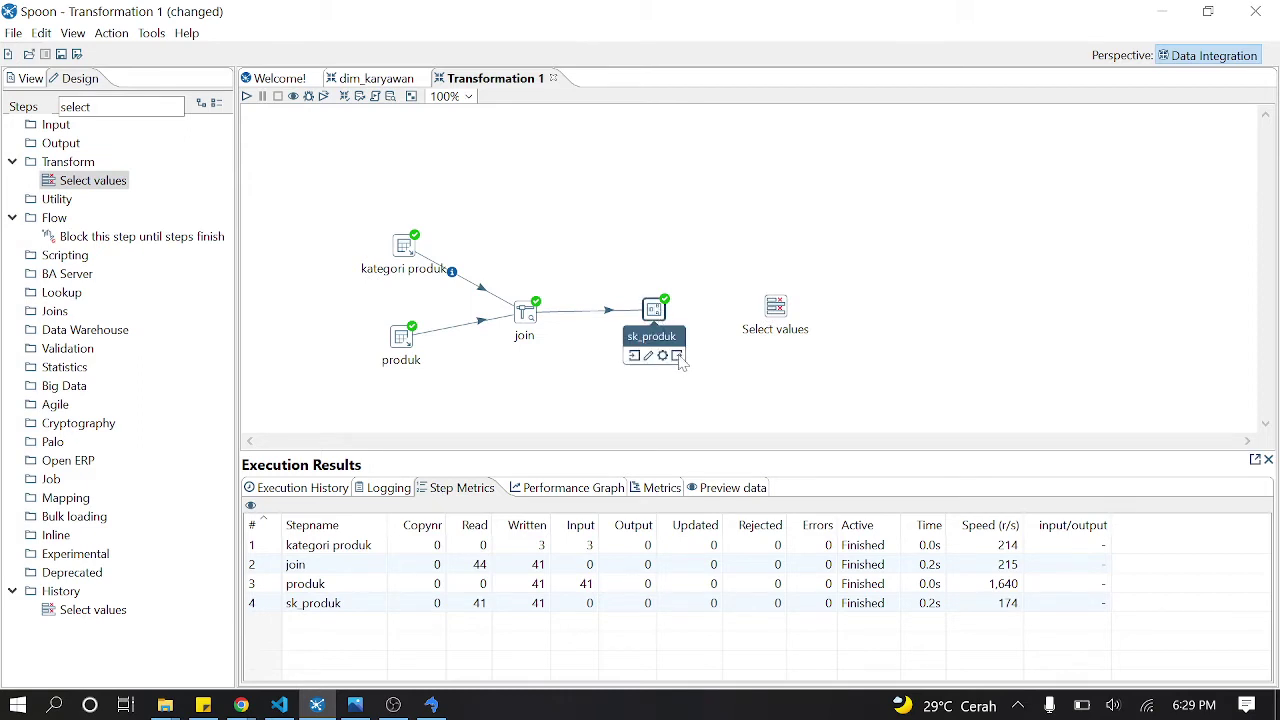
left_click_drag(678, 358, 778, 308)
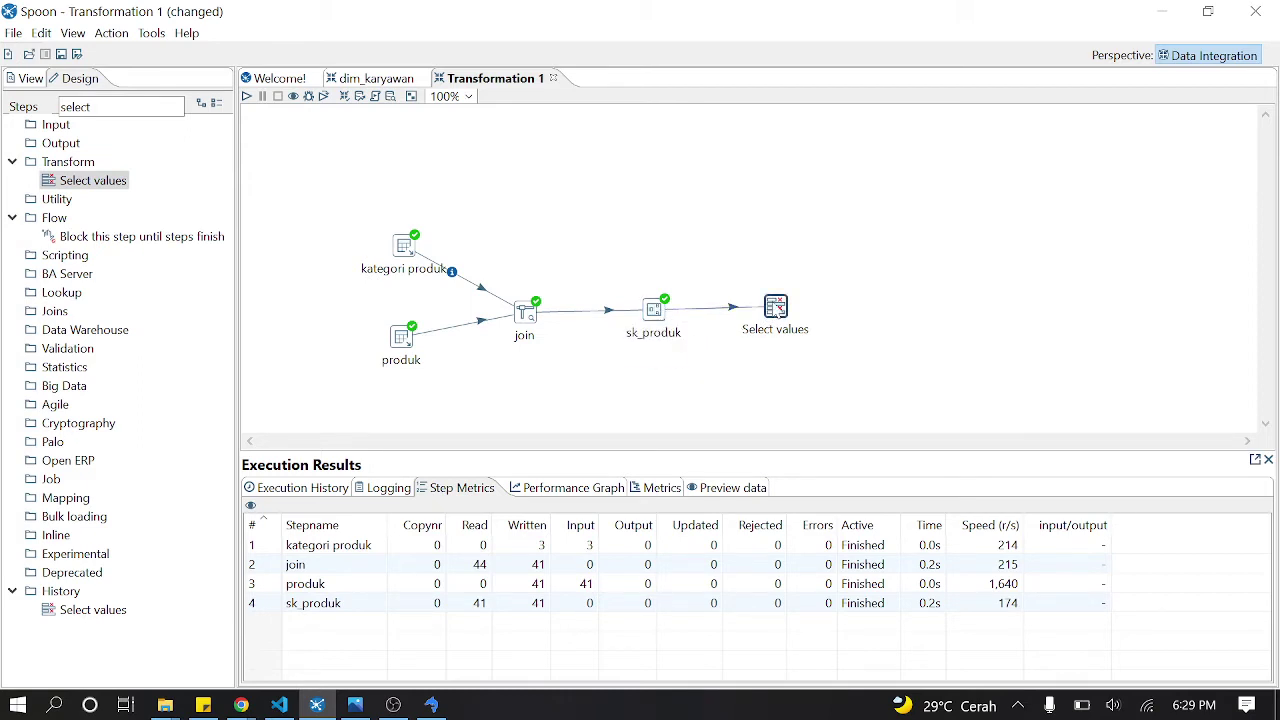
Step: Open the Select values step's settings and load all incoming fields into the Select & Alter list
double_click(775, 310)
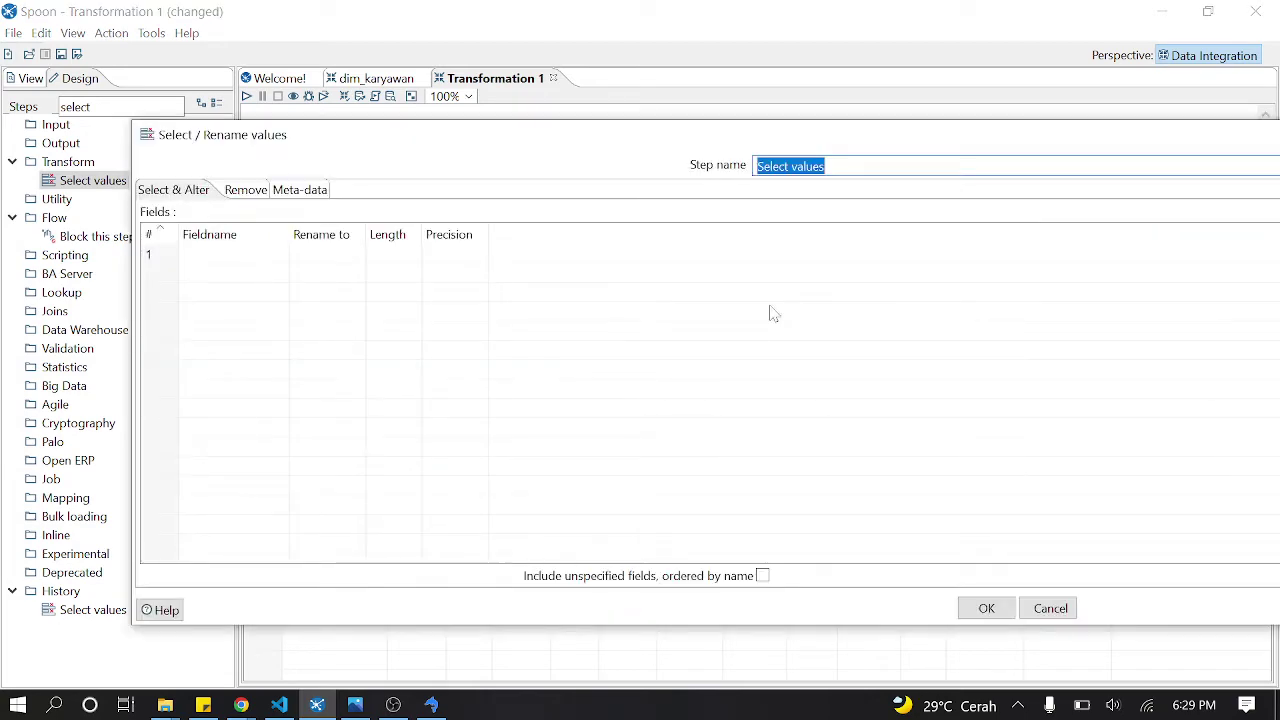
mouse_move(1037, 134)
left_mouse_down()
mouse_move(914, 137)
mouse_move(1014, 141)
left_mouse_up()
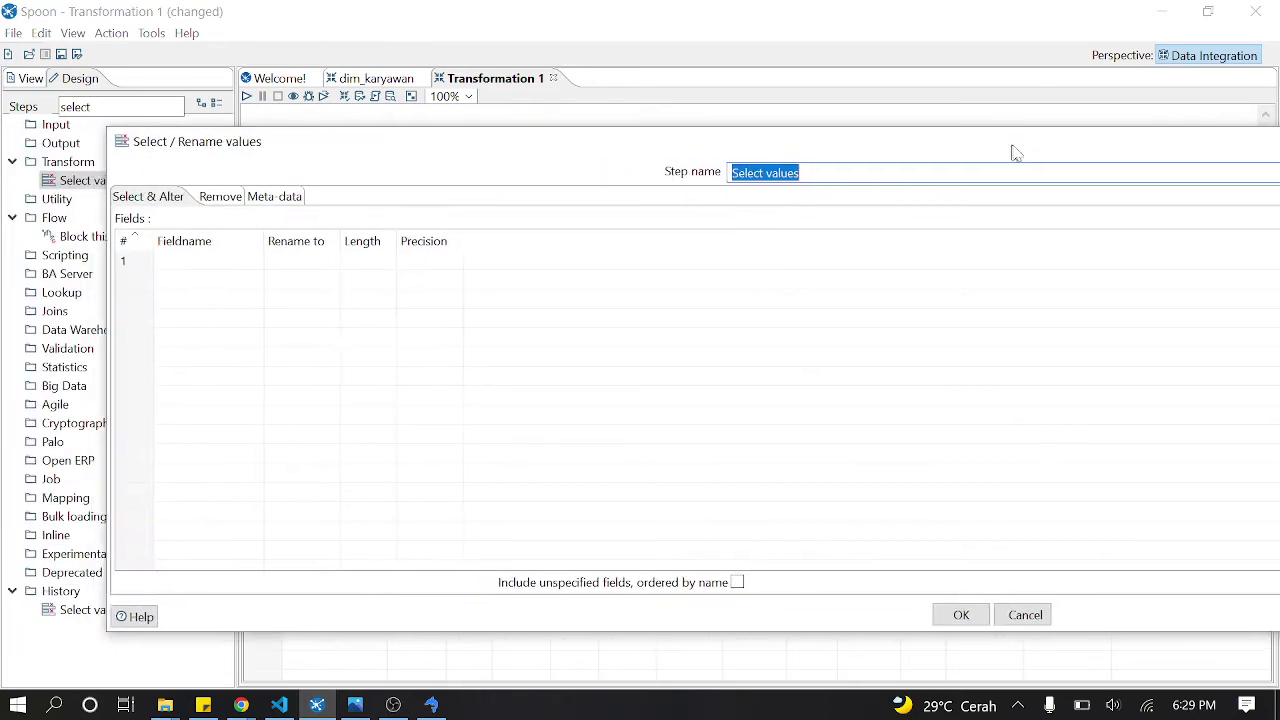
left_click_drag(177, 141, 1013, 150)
double_click(1013, 150)
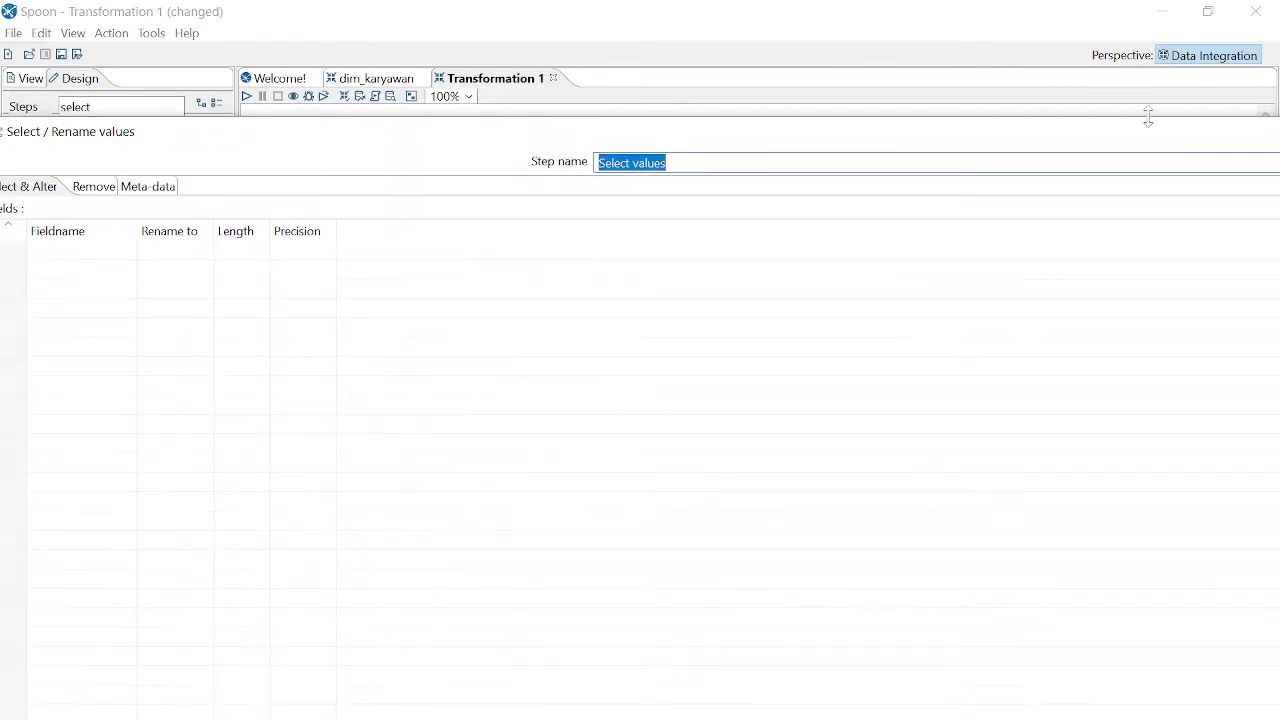
double_click(573, 135)
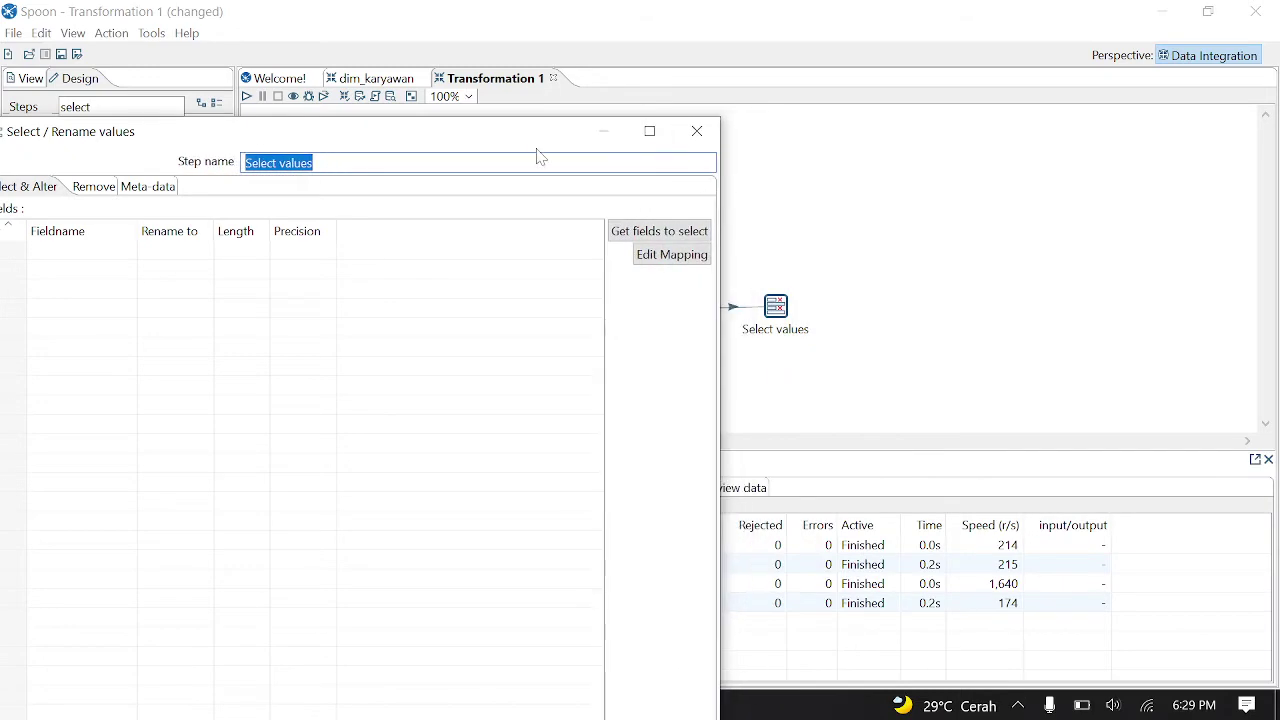
left_click_drag(537, 144, 716, 60)
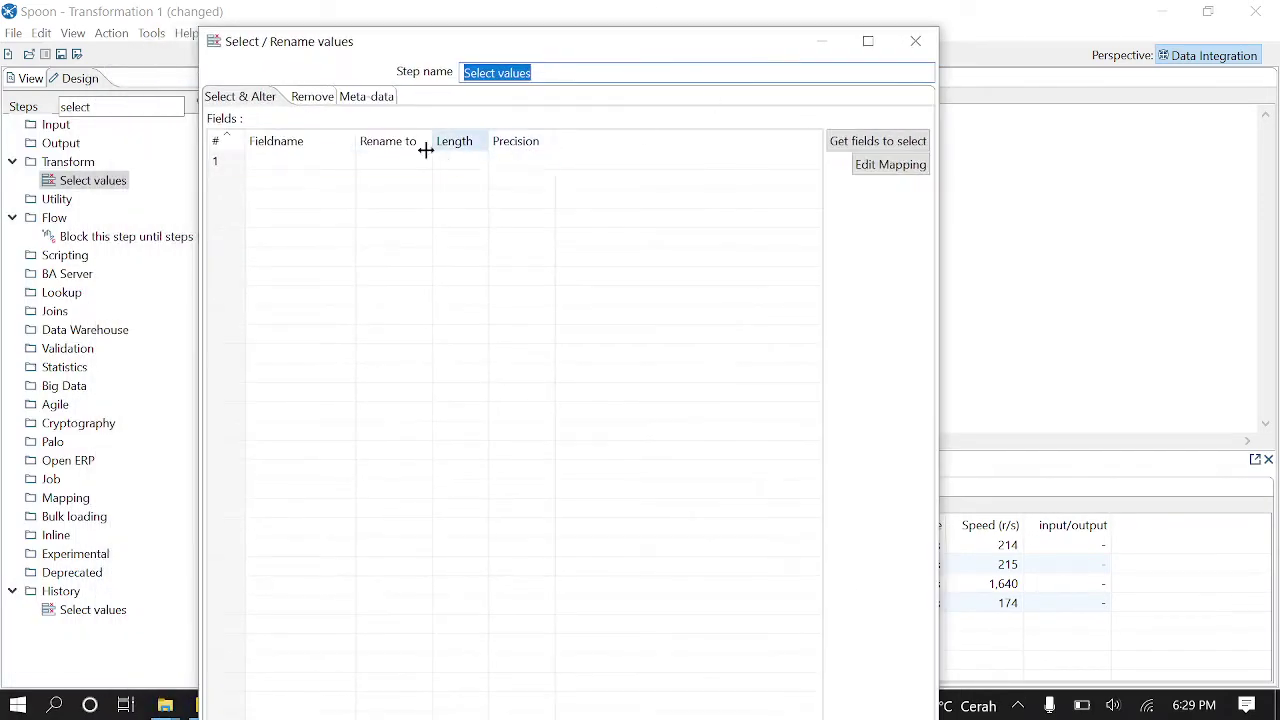
left_click(903, 148)
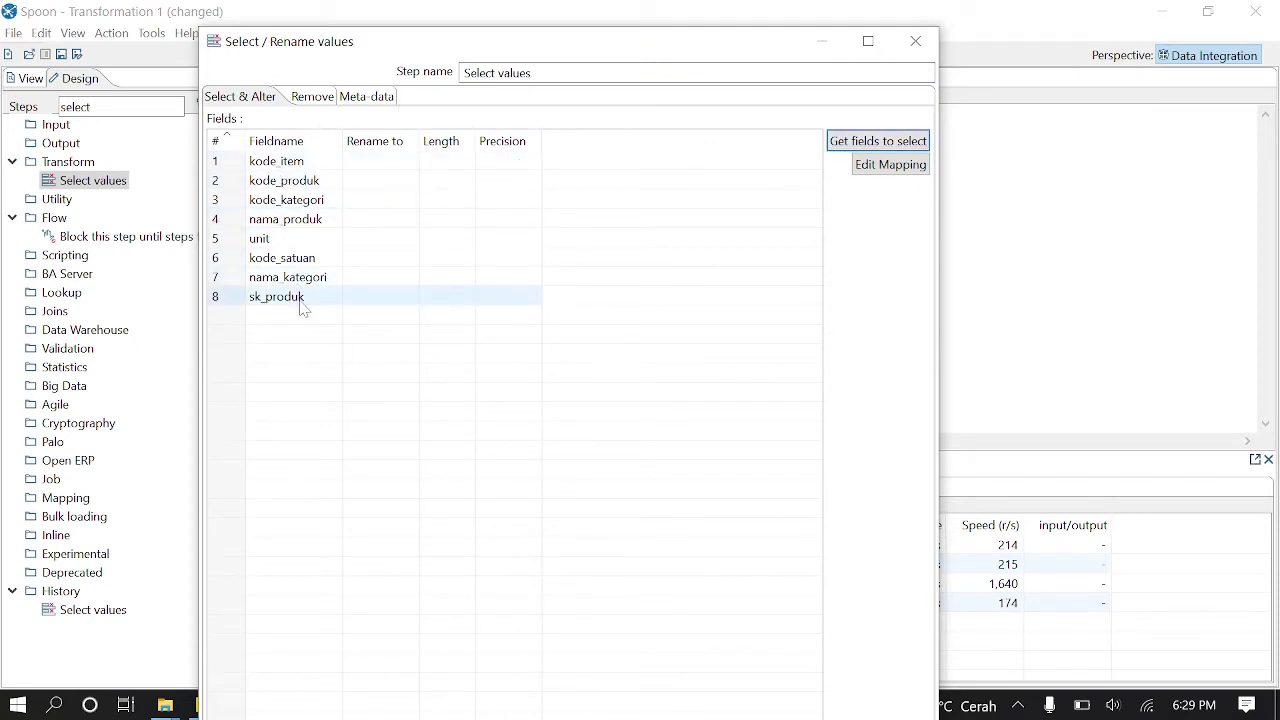
Step: Move the sk_produk field up to the first row of the field list
left_click(220, 304)
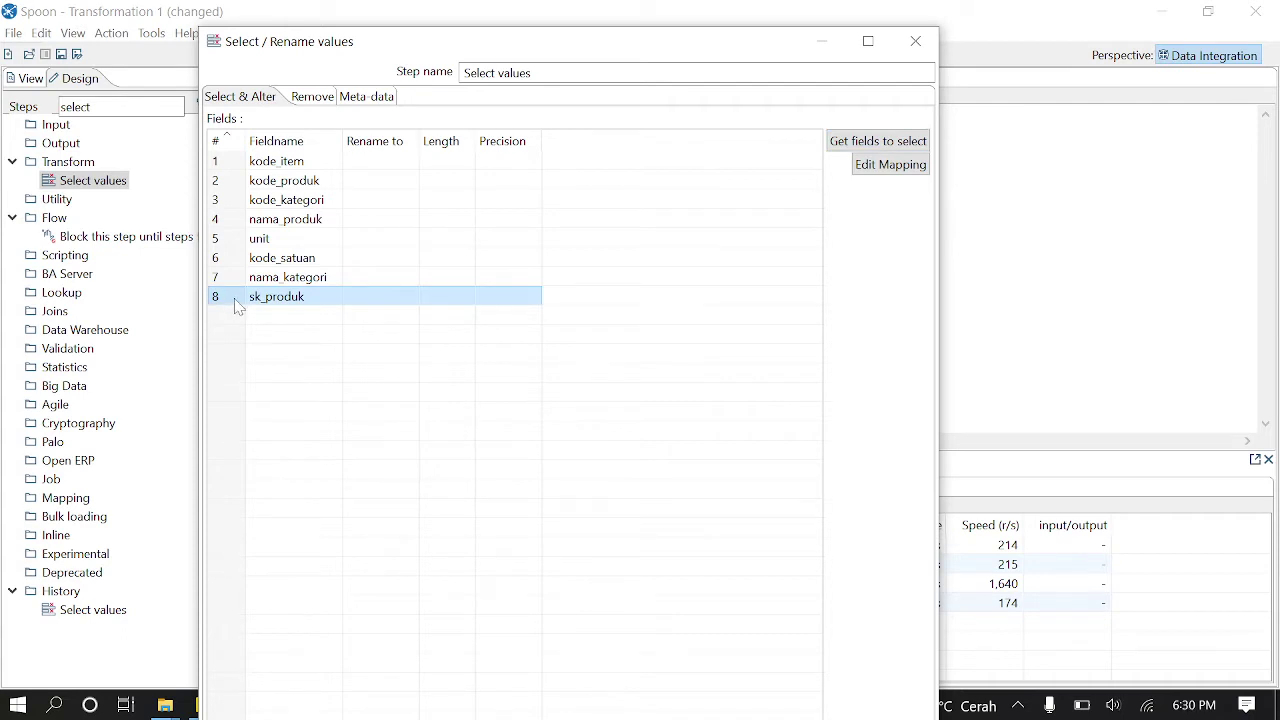
mouse_move(237, 304)
left_mouse_down()
mouse_move(214, 252)
mouse_move(232, 305)
left_mouse_up()
right_click(233, 305)
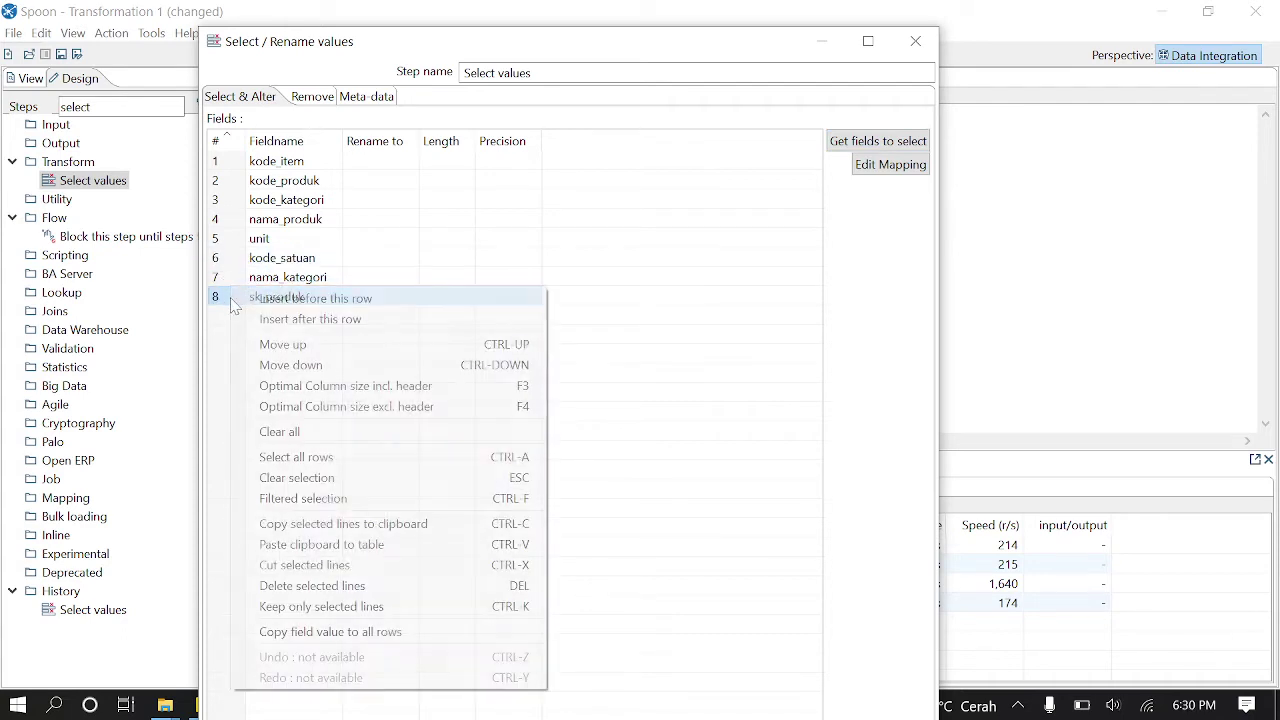
left_click(224, 307)
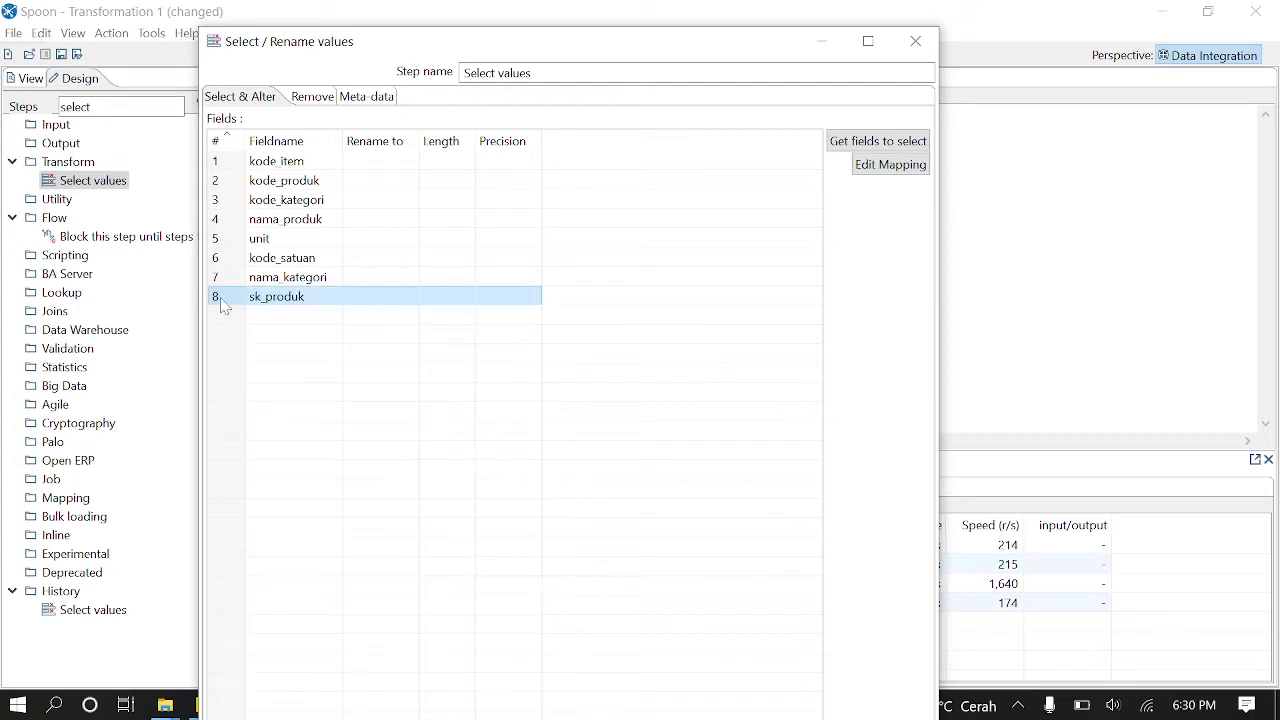
key("ctrl+Up")
key("ctrl+Up")
key("ctrl+Up")
key("ctrl+Up")
key("ctrl+Up")
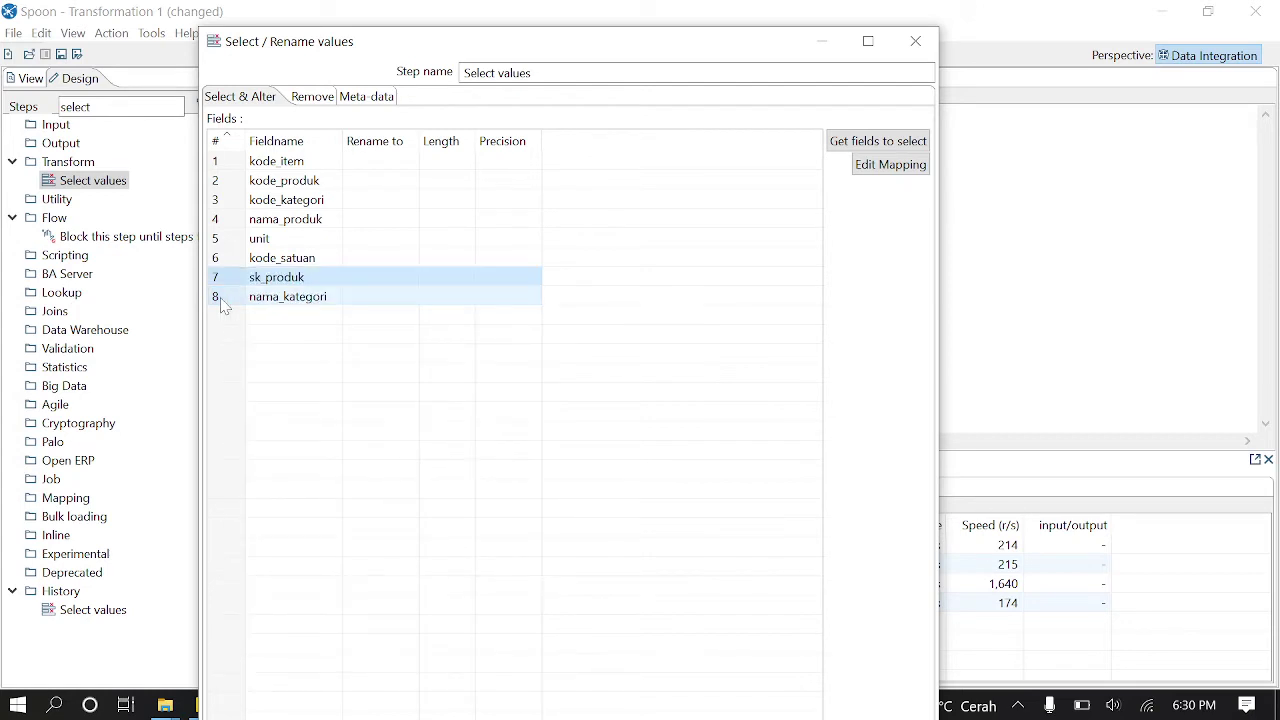
key("ctrl+Up")
key("ctrl+Up")
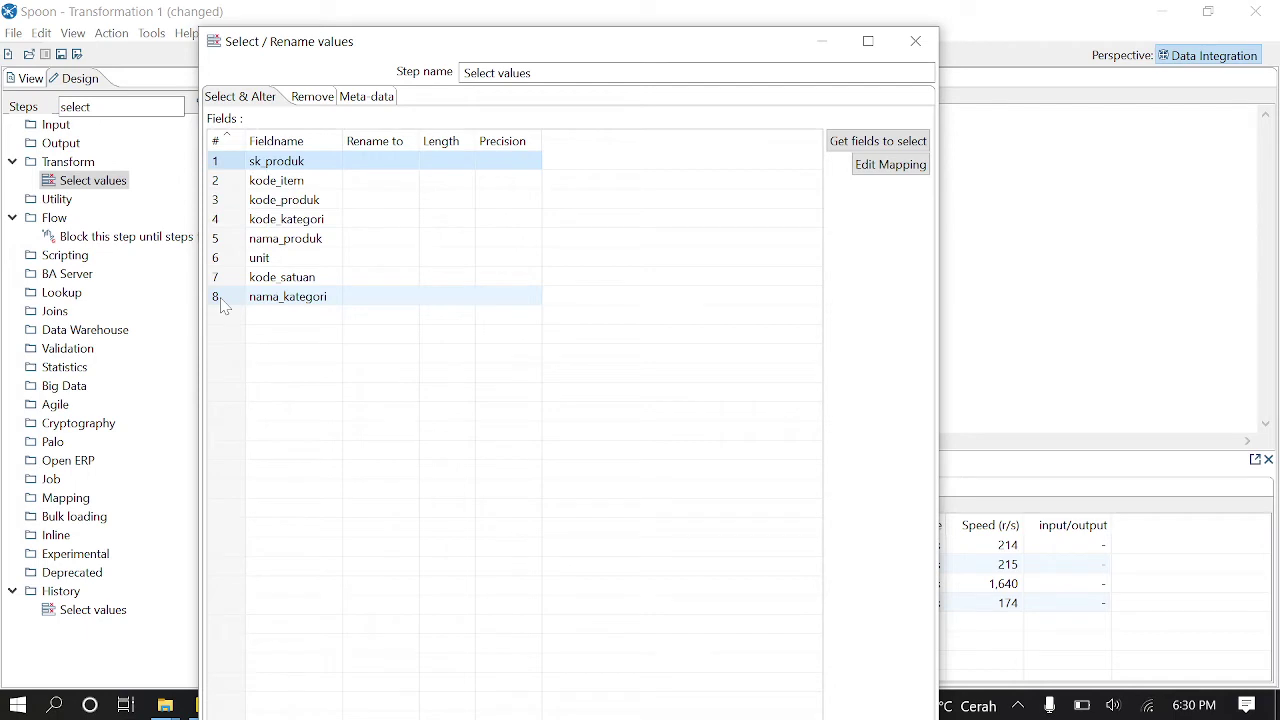
Step: Move kode_kategori to the second row and nama_kategori to the third row of the field list
left_click(231, 229)
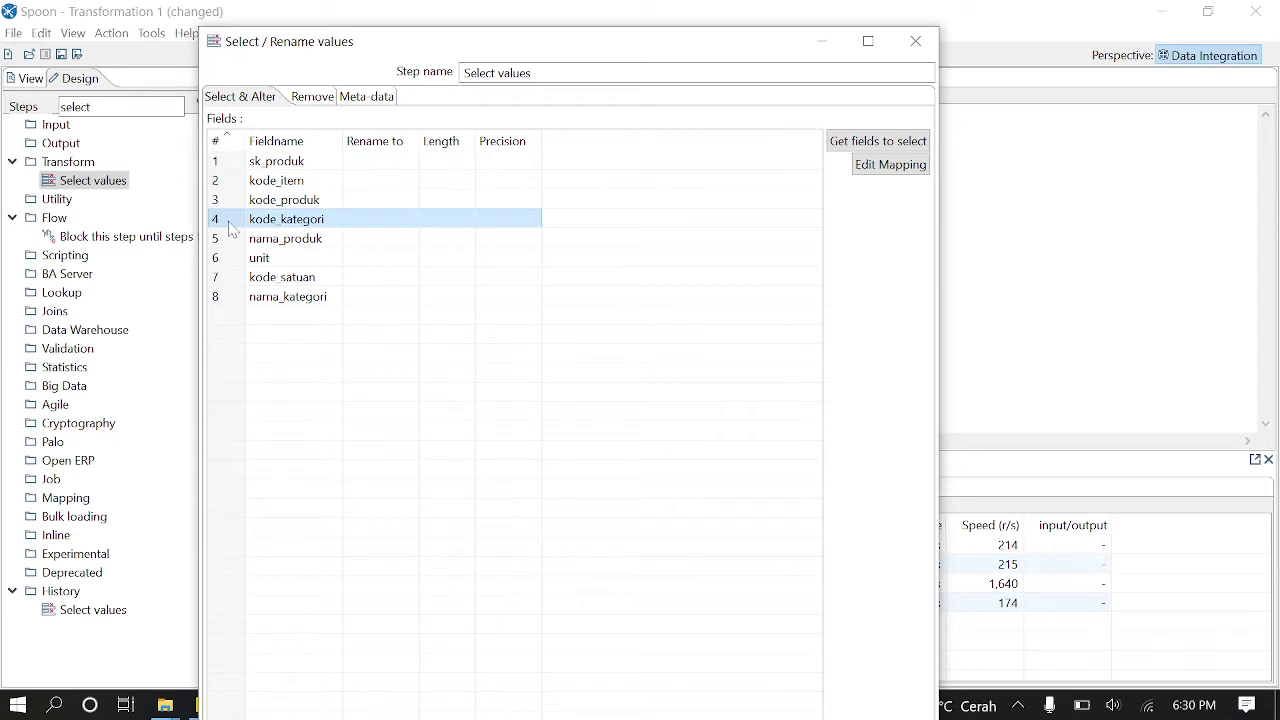
key("ctrl+Up")
key("ctrl+Up")
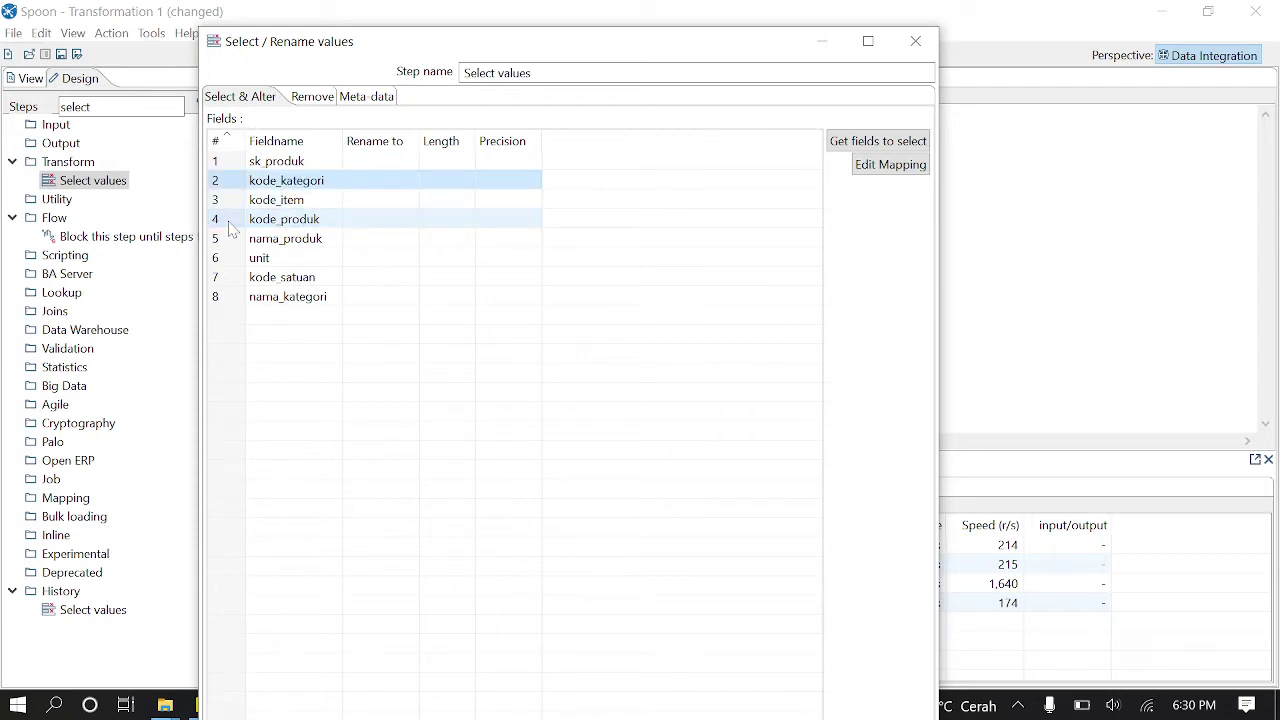
left_click(225, 298)
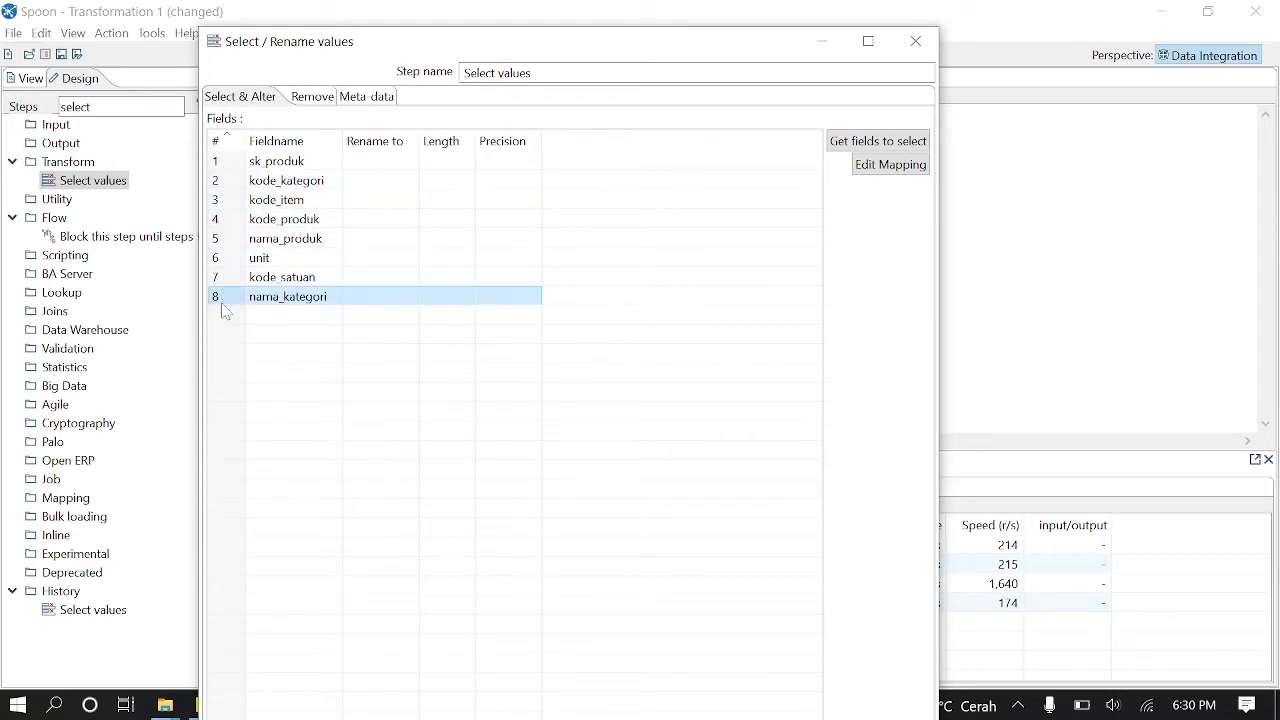
key("ctrl+Up")
key("ctrl+Up")
key("ctrl+Up")
key("ctrl+Up")
key("ctrl+Up")
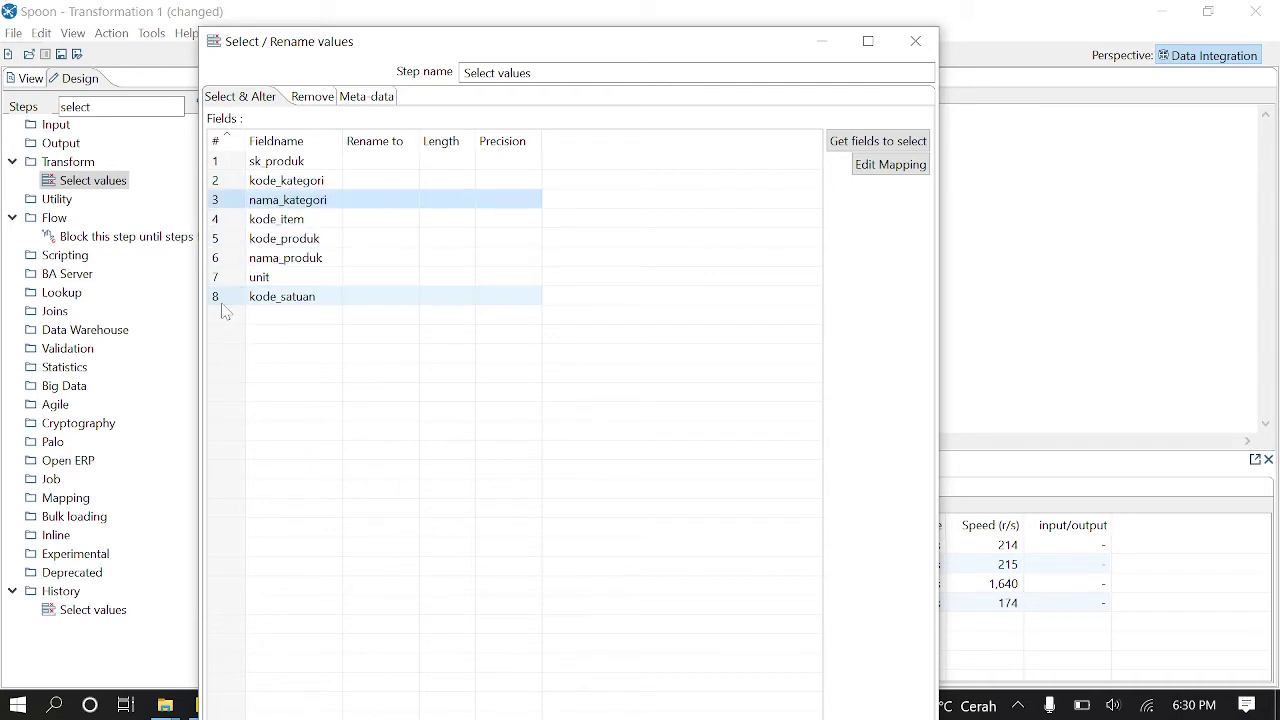
Step: Delete kode_item, unit and kode_satuan from the field list and accept the Select values settings
left_click(218, 241)
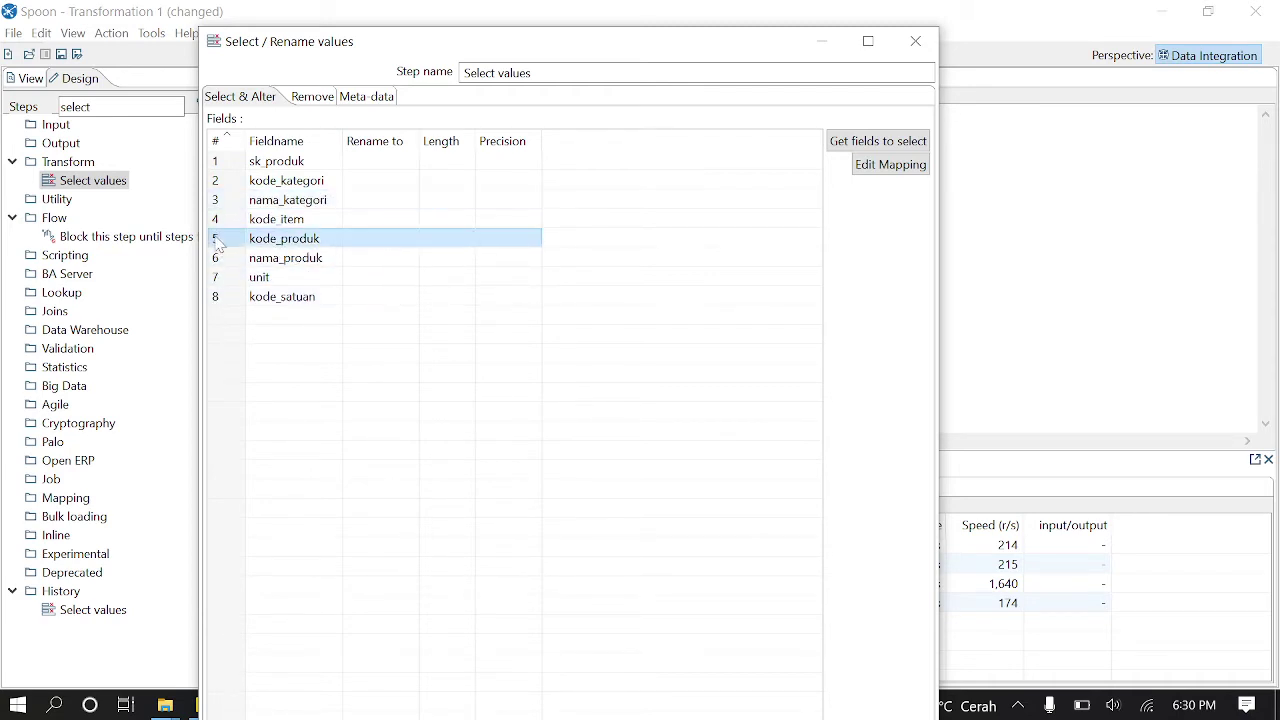
left_click(216, 228)
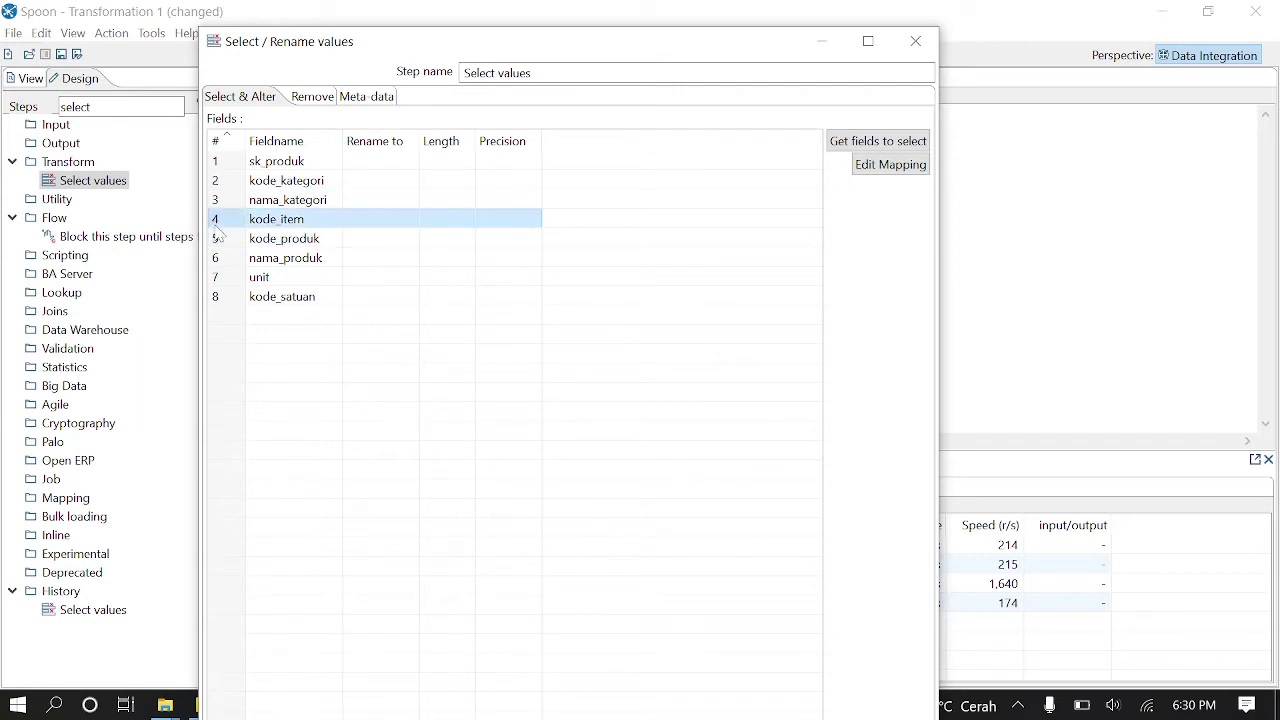
key("Delete")
left_click(226, 260)
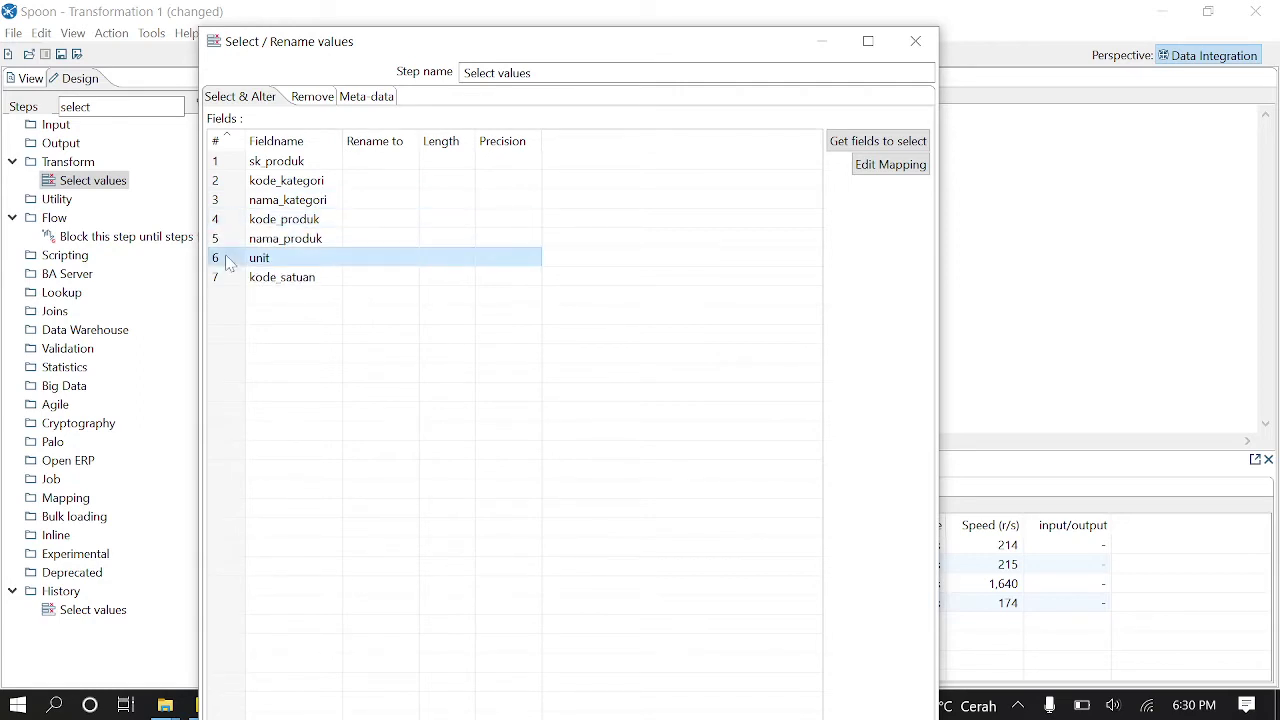
key("Delete")
key("Delete")
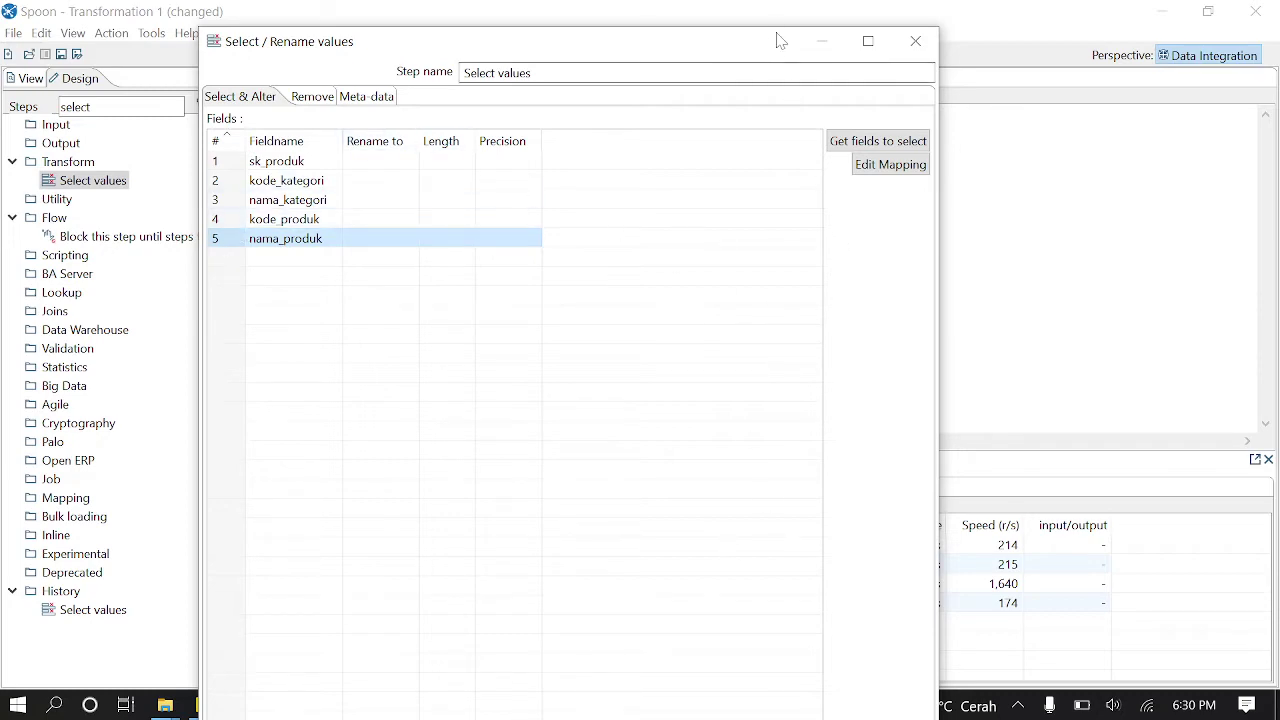
left_click_drag(776, 35, 800, 69)
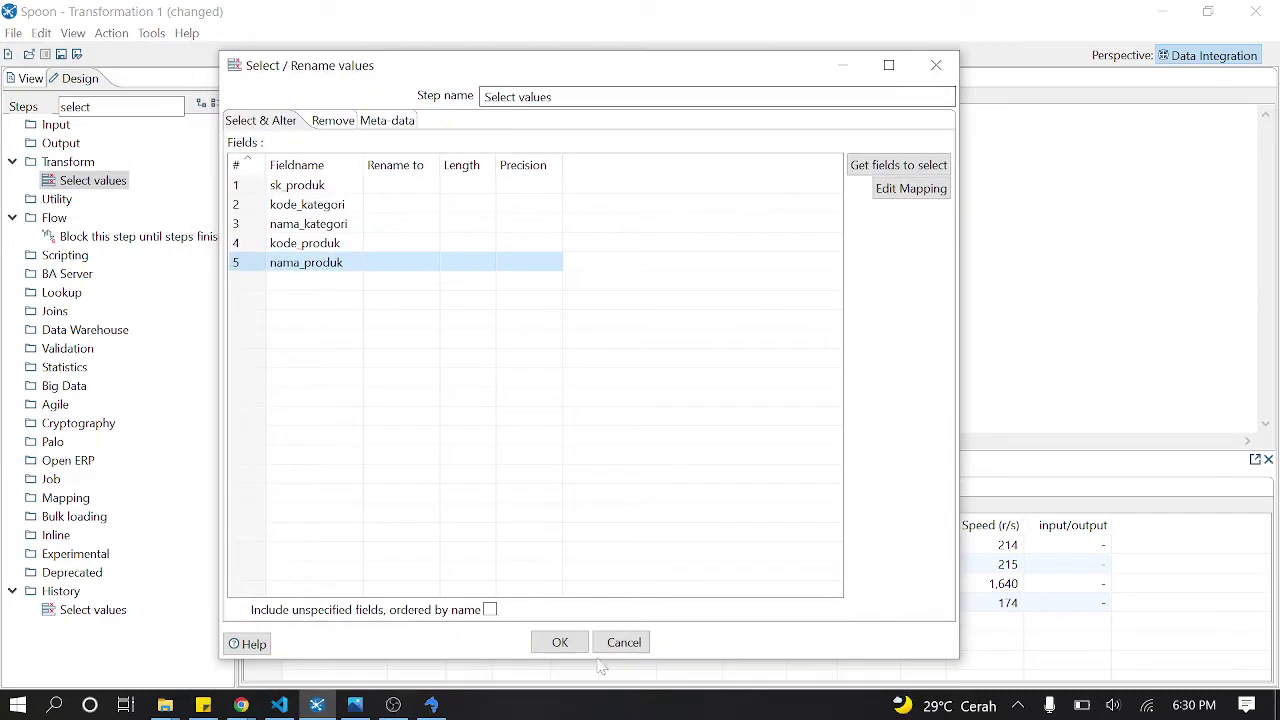
left_click(560, 645)
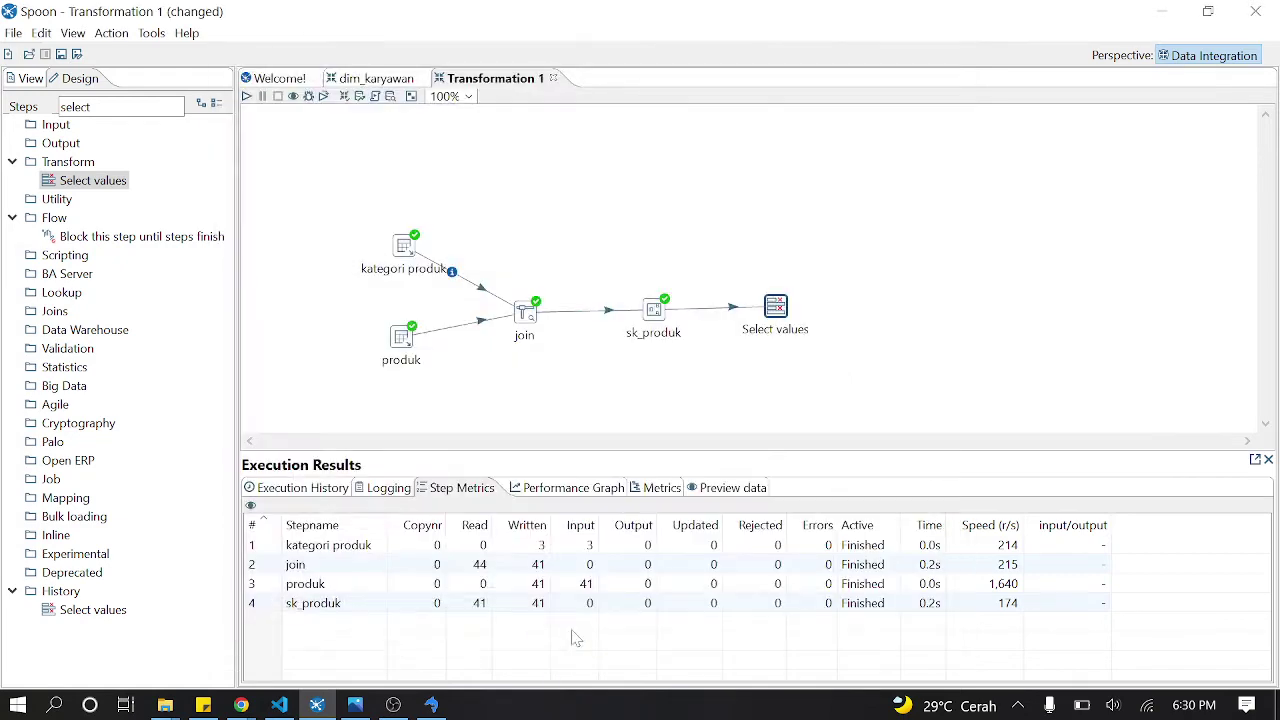
Step: Preview the output rows of the Select values step to check the chosen fields and their order
right_click(786, 312)
left_click(776, 306)
right_click(776, 306)
left_click(850, 678)
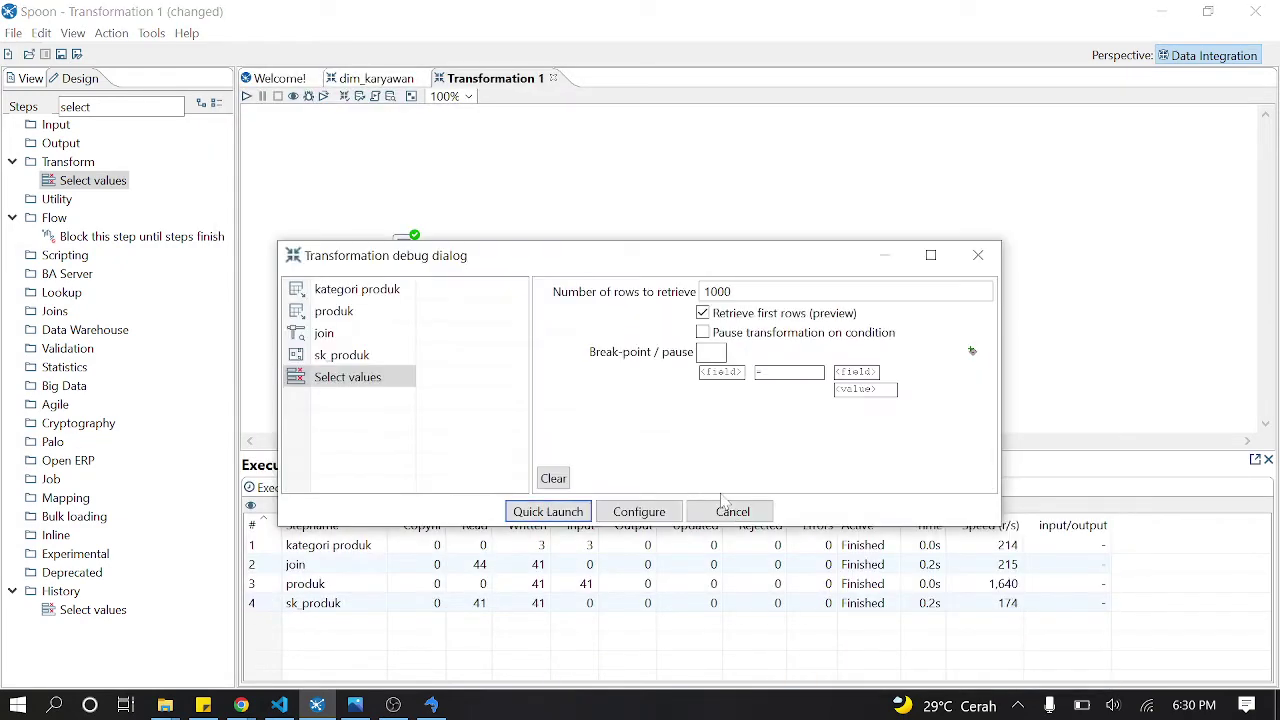
left_click(550, 512)
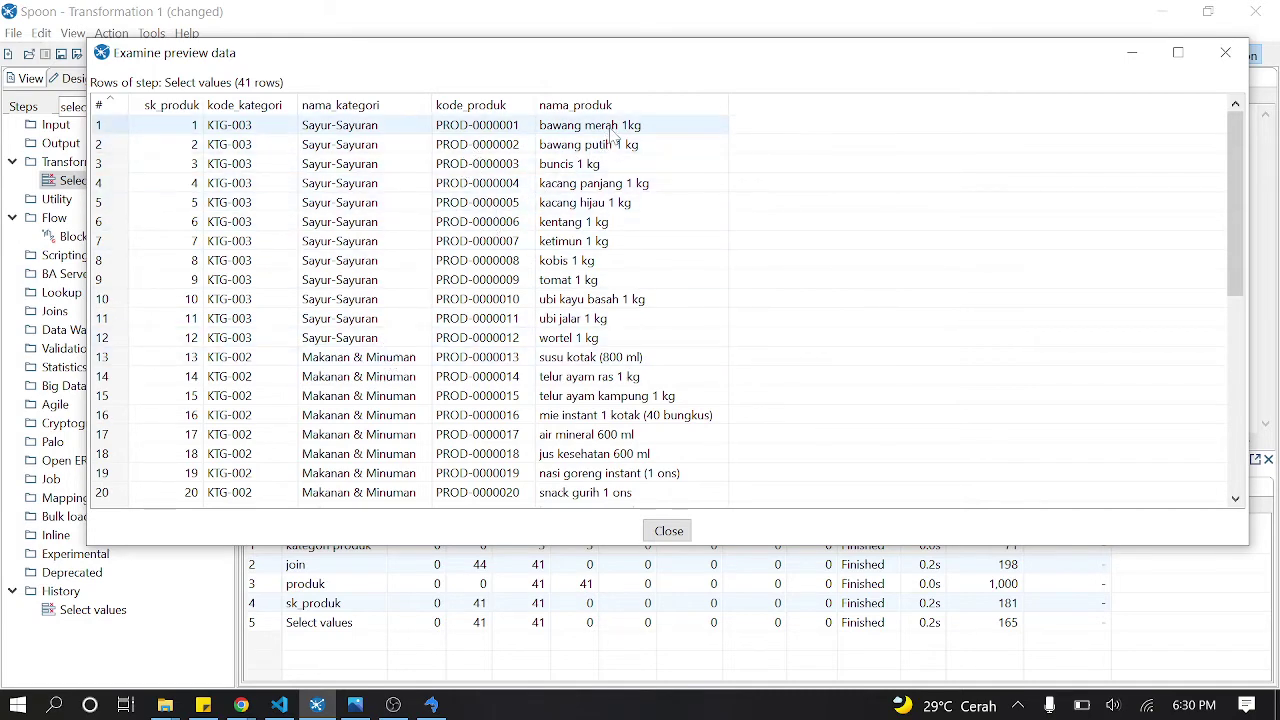
scroll(628, 340, "down", 7)
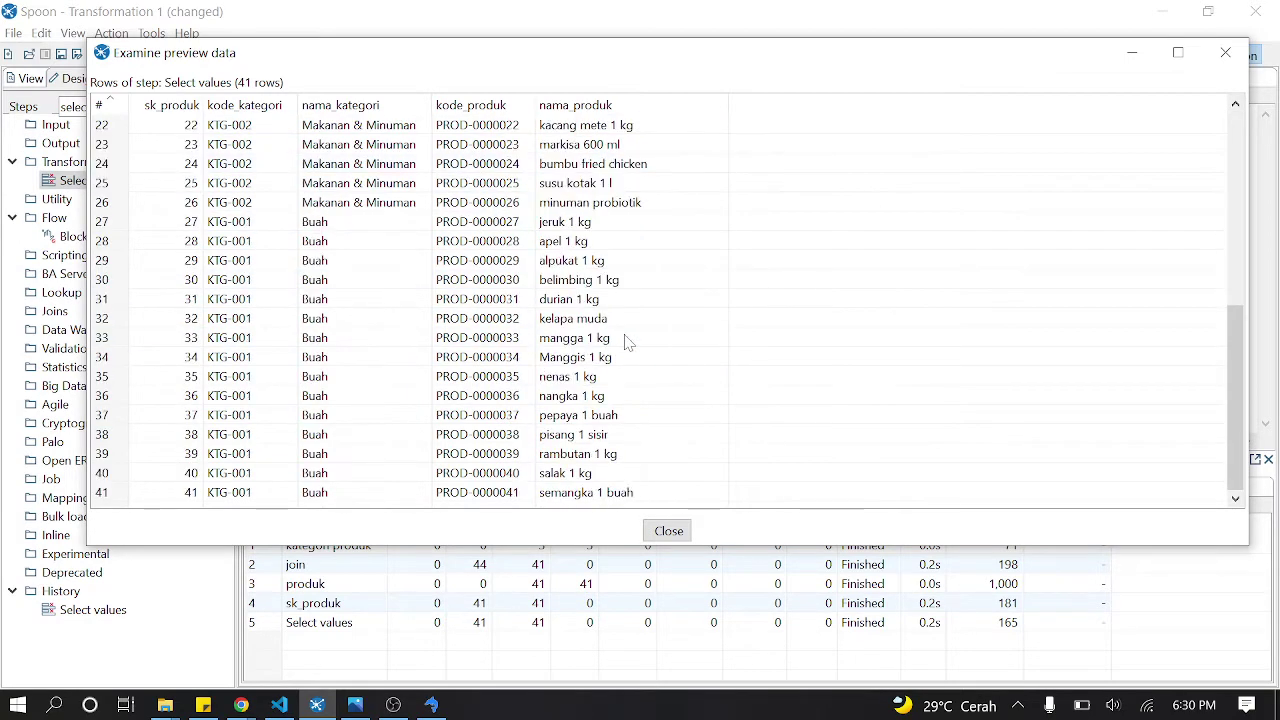
scroll(628, 340, "up", 7)
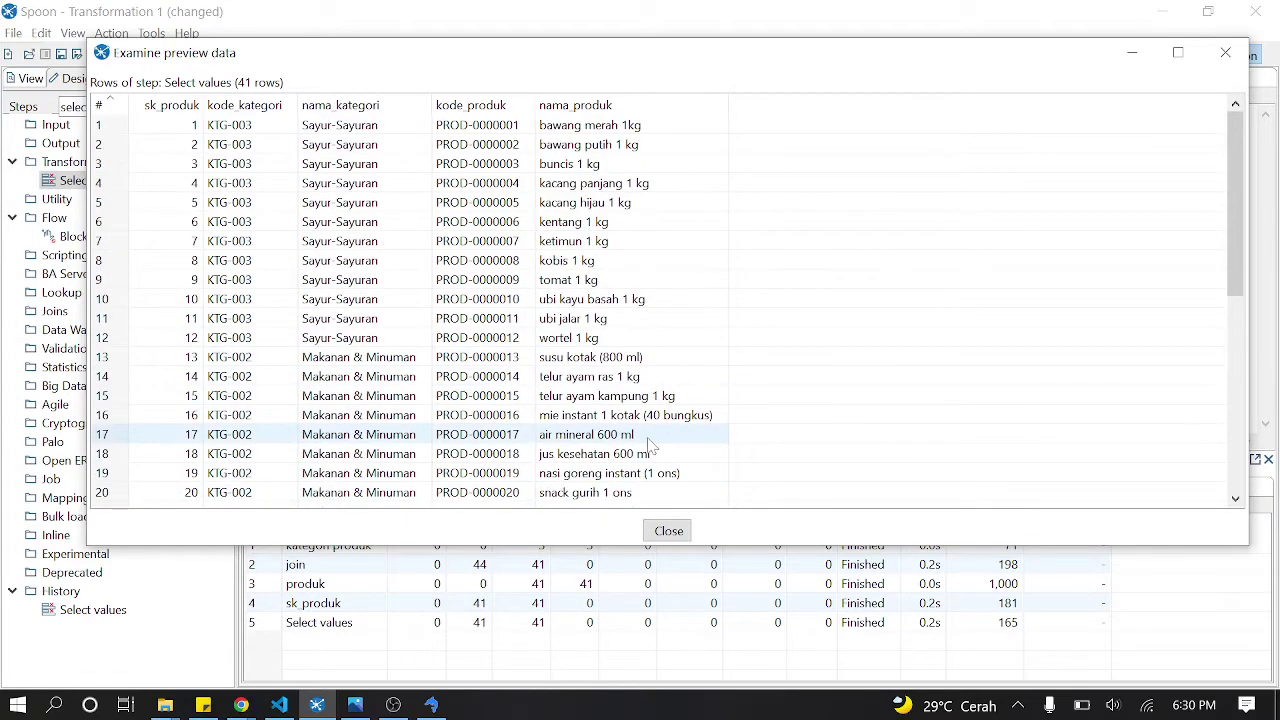
left_click(668, 530)
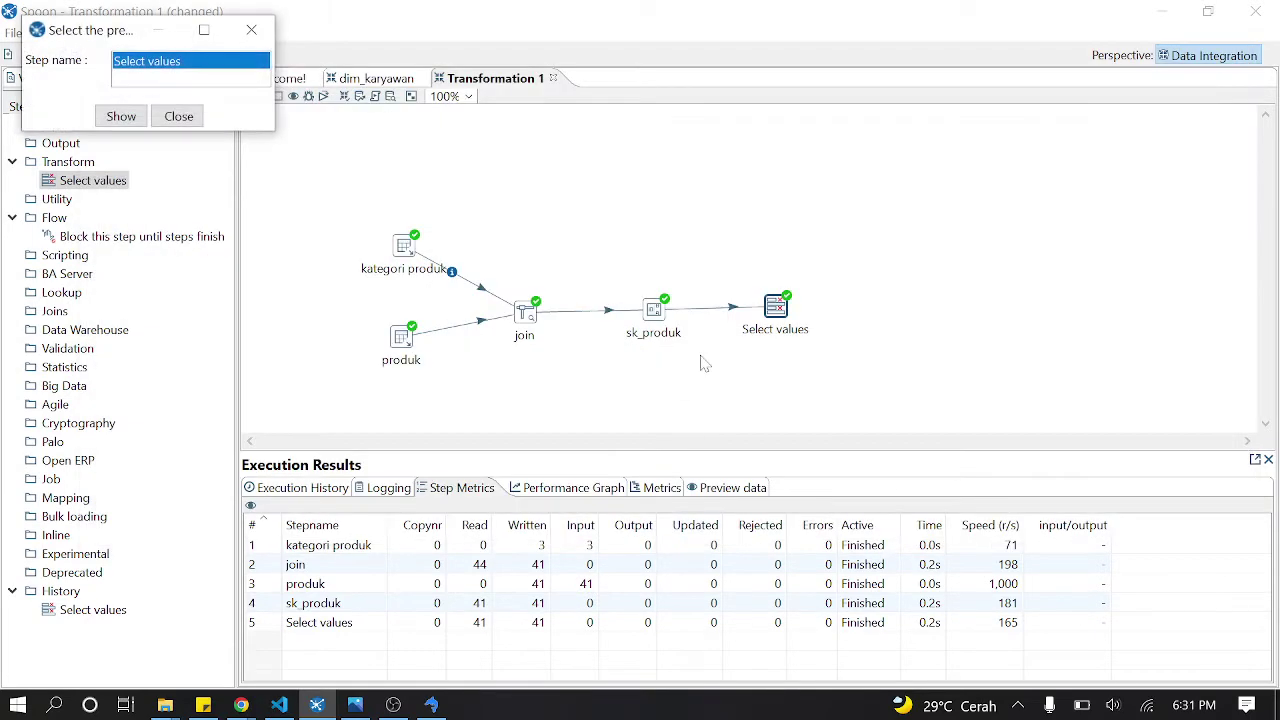
left_click(179, 116)
Step: Find the Table output step by searching for "table", add it after Select values and connect Select values to it
key("BackSpace")
key("BackSpace")
key("BackSpace")
key("BackSpace")
key("BackSpace")
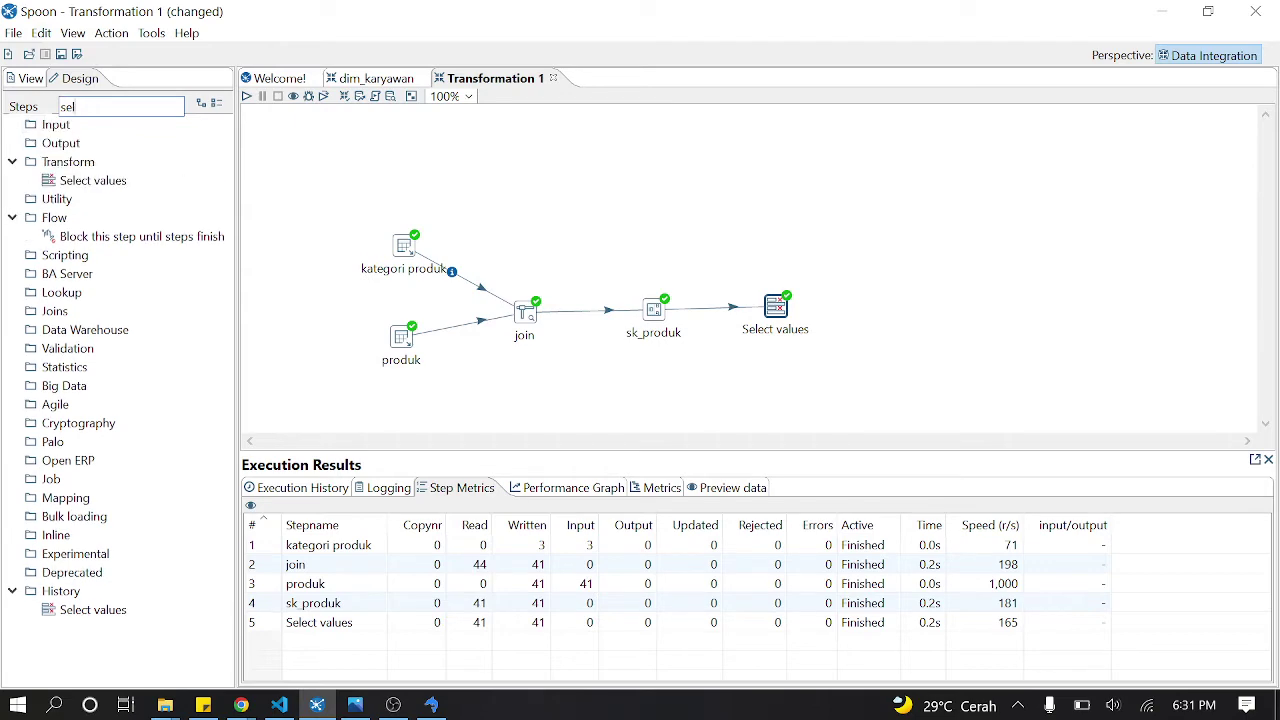
type("out")
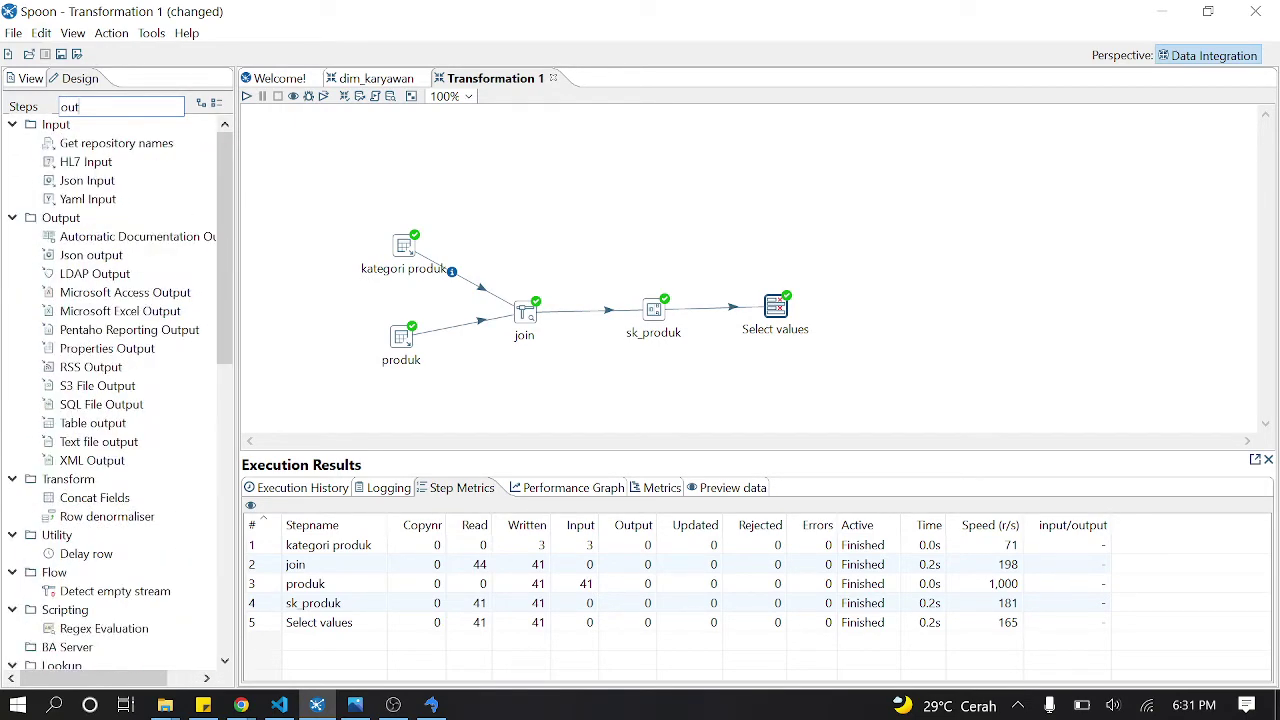
key("BackSpace")
key("BackSpace")
key("BackSpace")
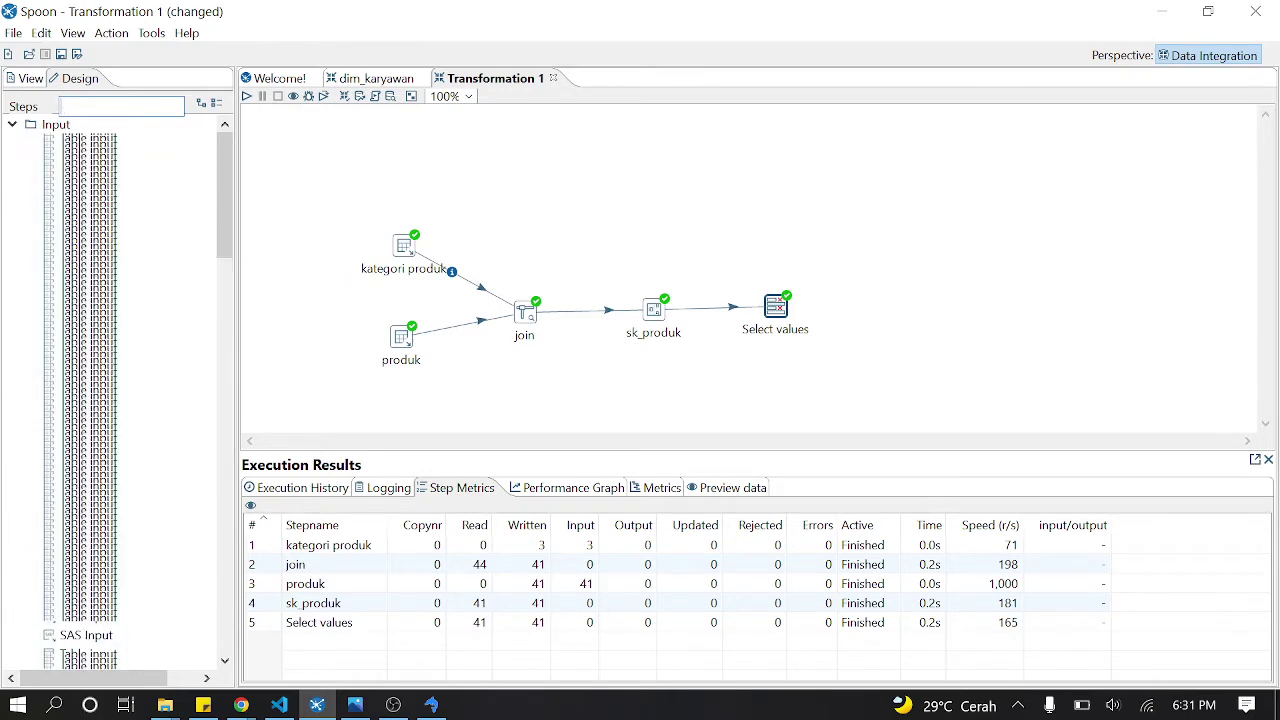
type("t")
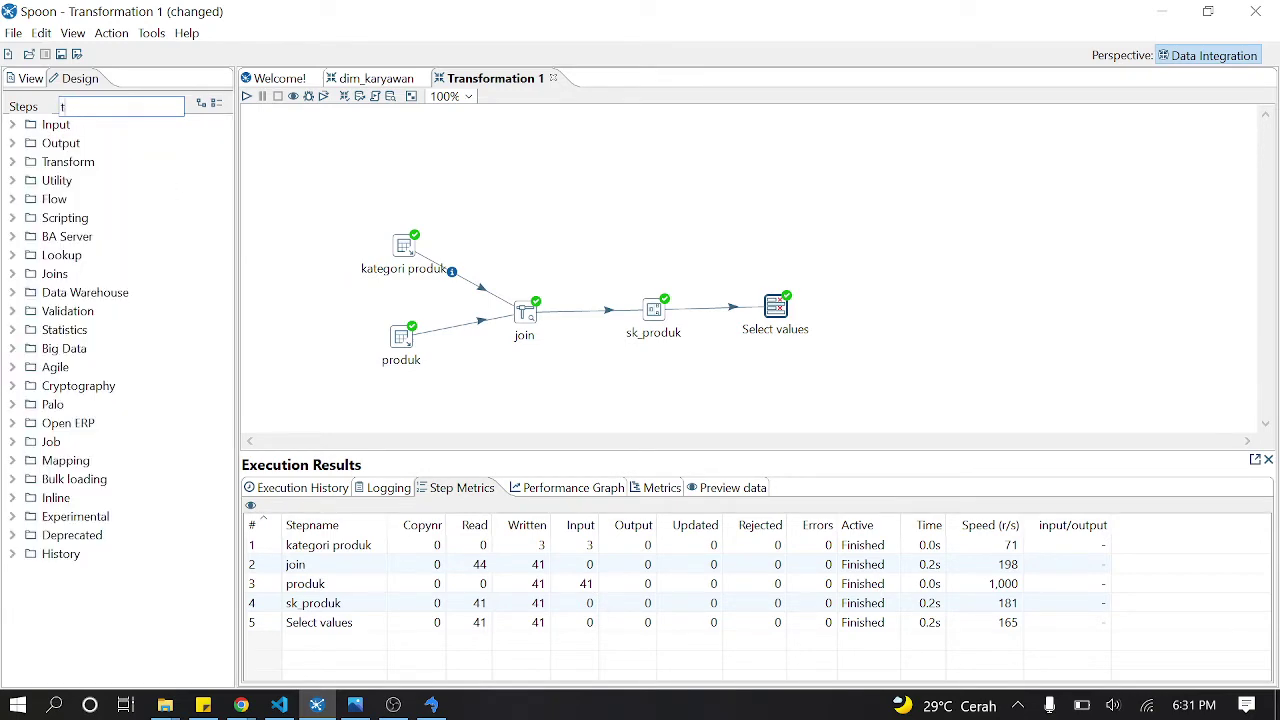
type("able")
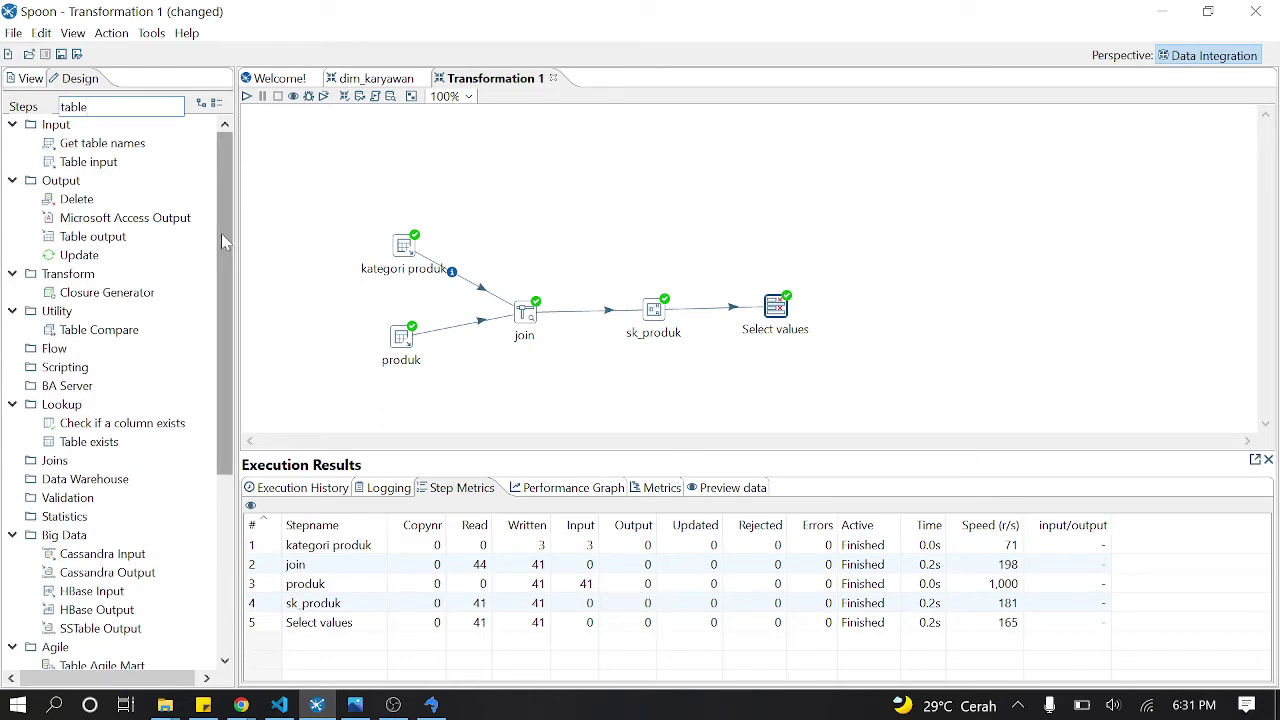
left_click_drag(100, 237, 840, 300)
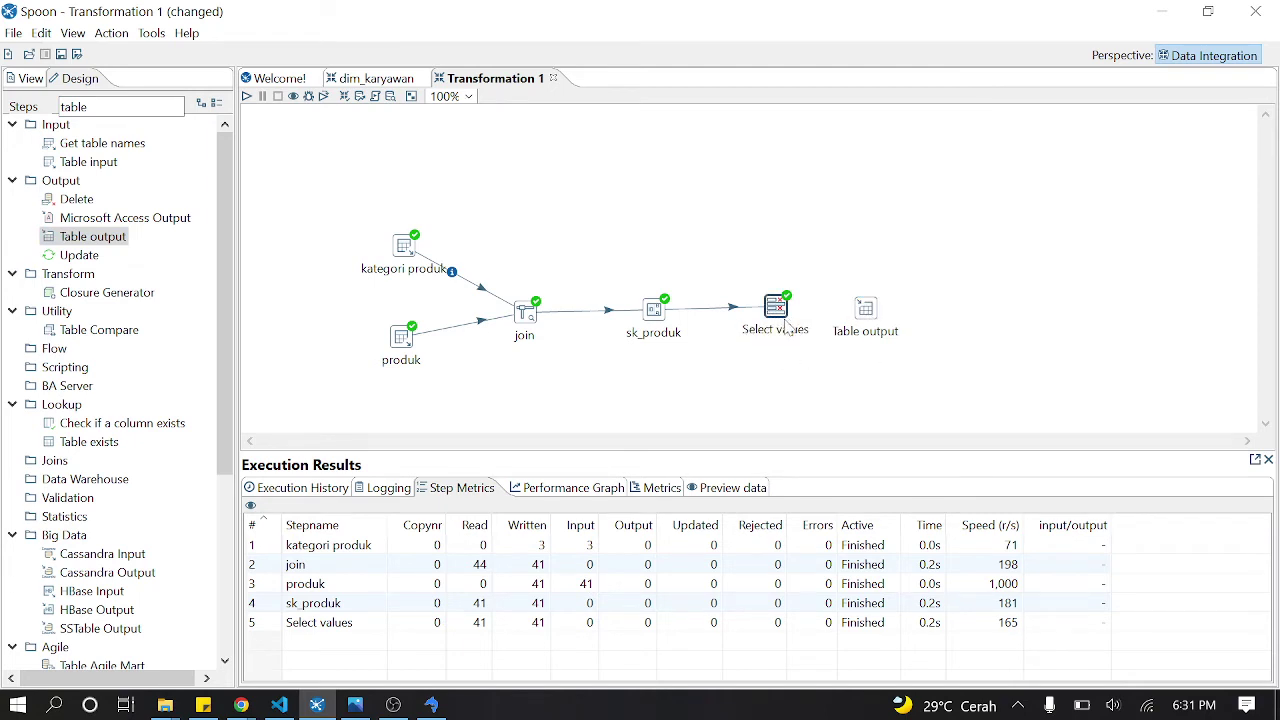
mouse_move(786, 326)
left_click_drag(790, 320, 868, 316)
left_click(938, 319)
Step: Configure the Table output step to use the olap connection with dim_produk as the target table
double_click(866, 308)
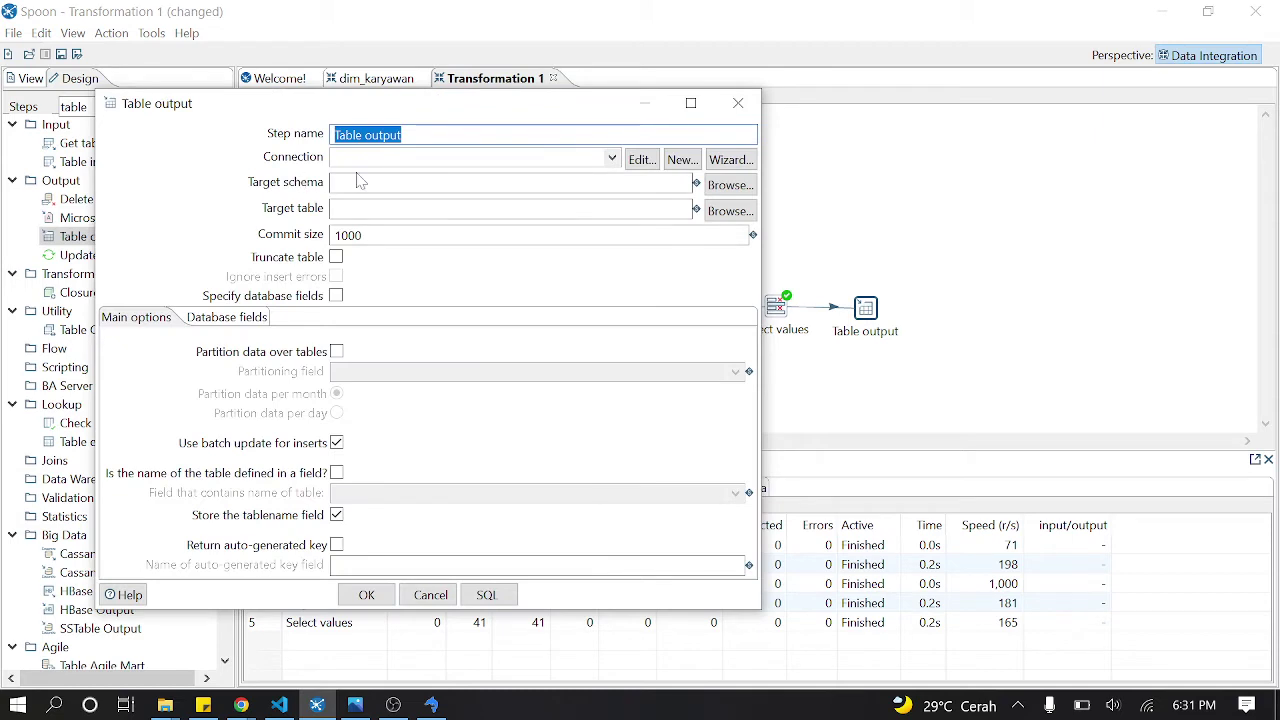
left_click(613, 163)
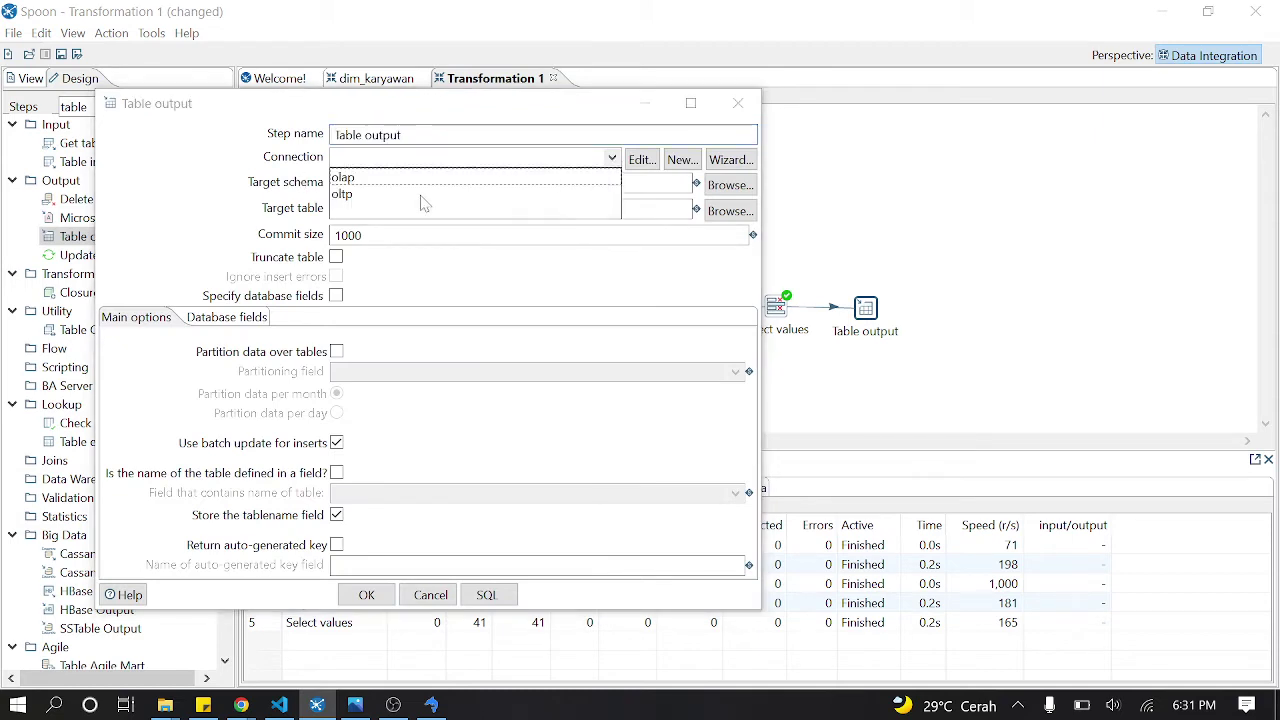
left_click(388, 180)
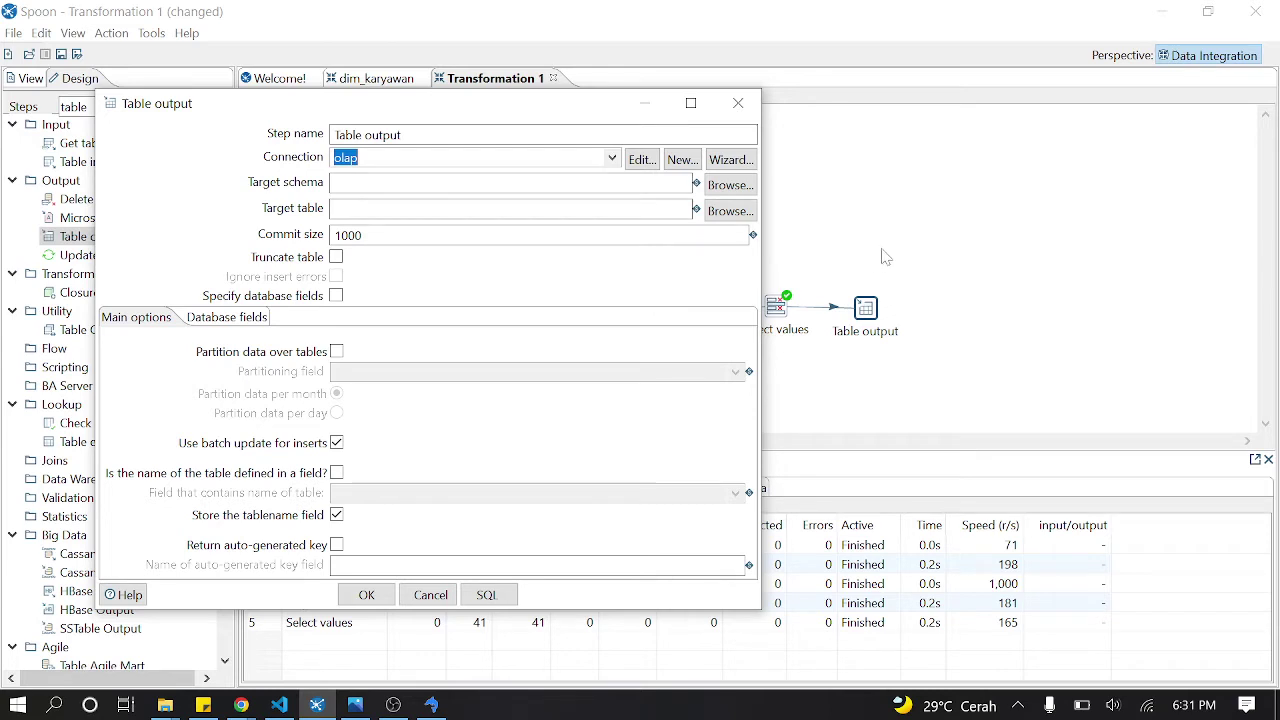
left_click(550, 208)
type("dim_")
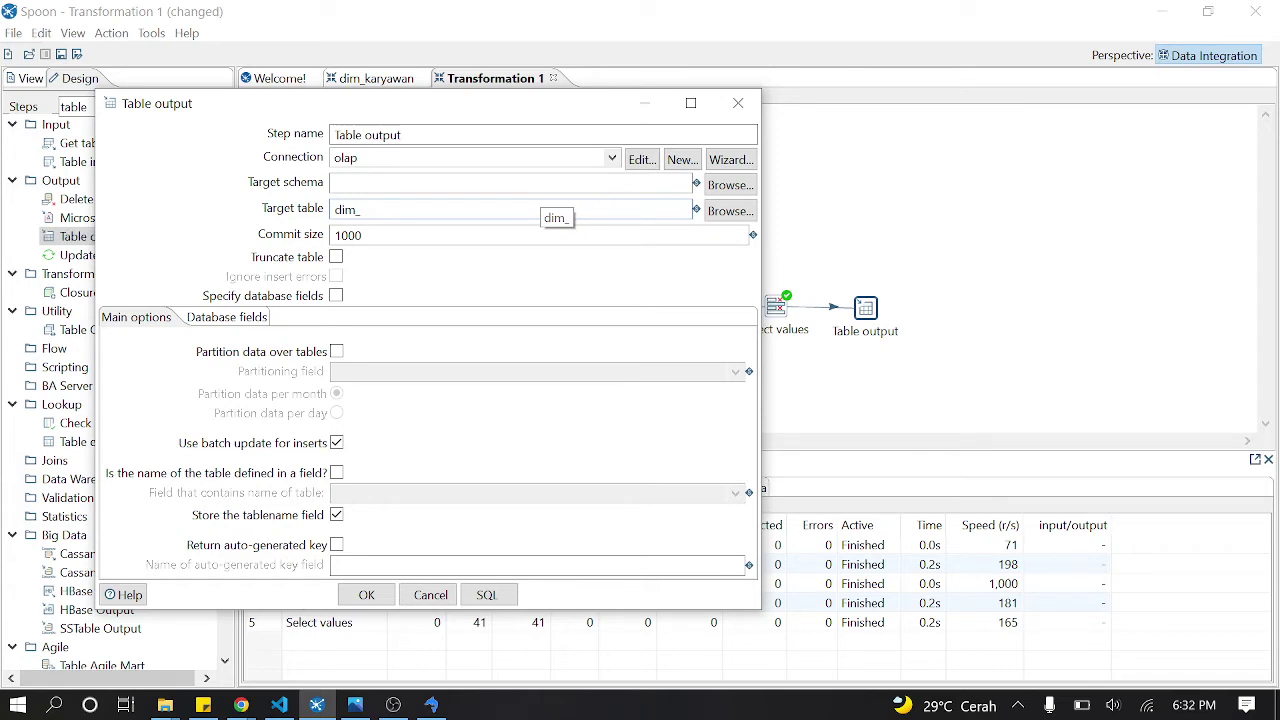
type("produk")
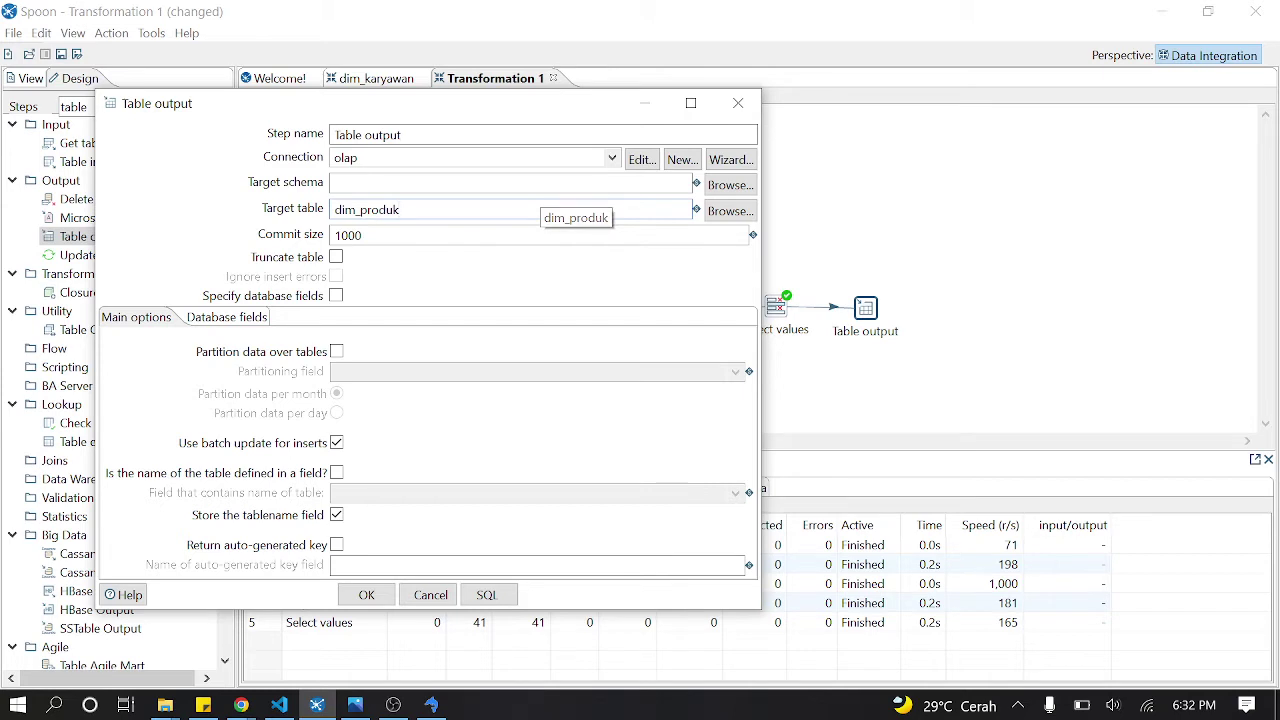
Step: Browse the existing tables in the olap database and close the explorer without choosing one
left_click(729, 211)
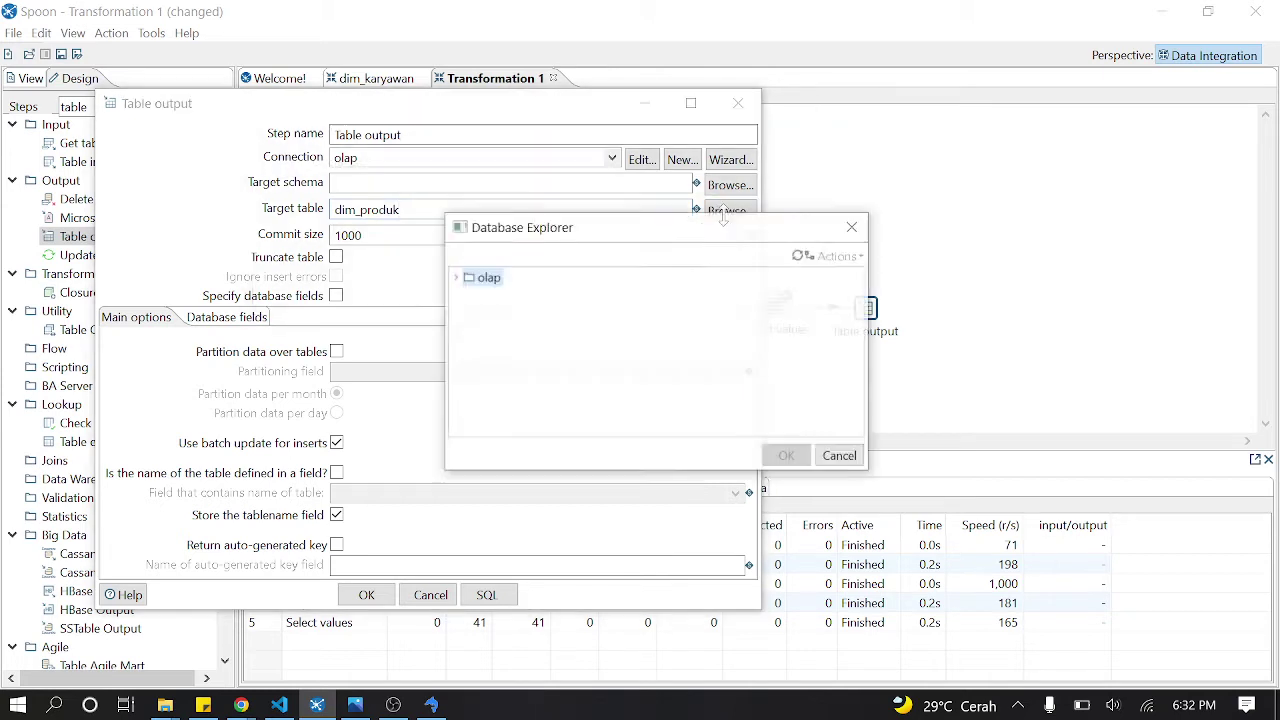
left_click(455, 277)
left_click(467, 314)
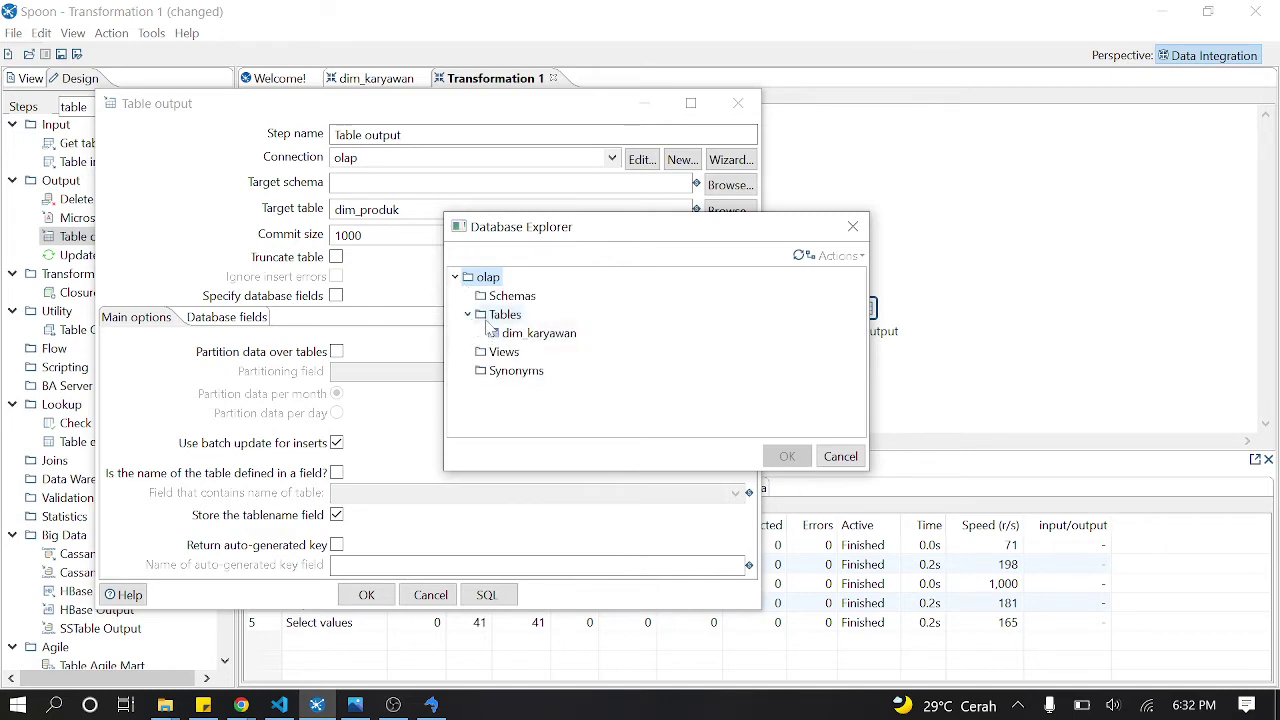
left_click(853, 227)
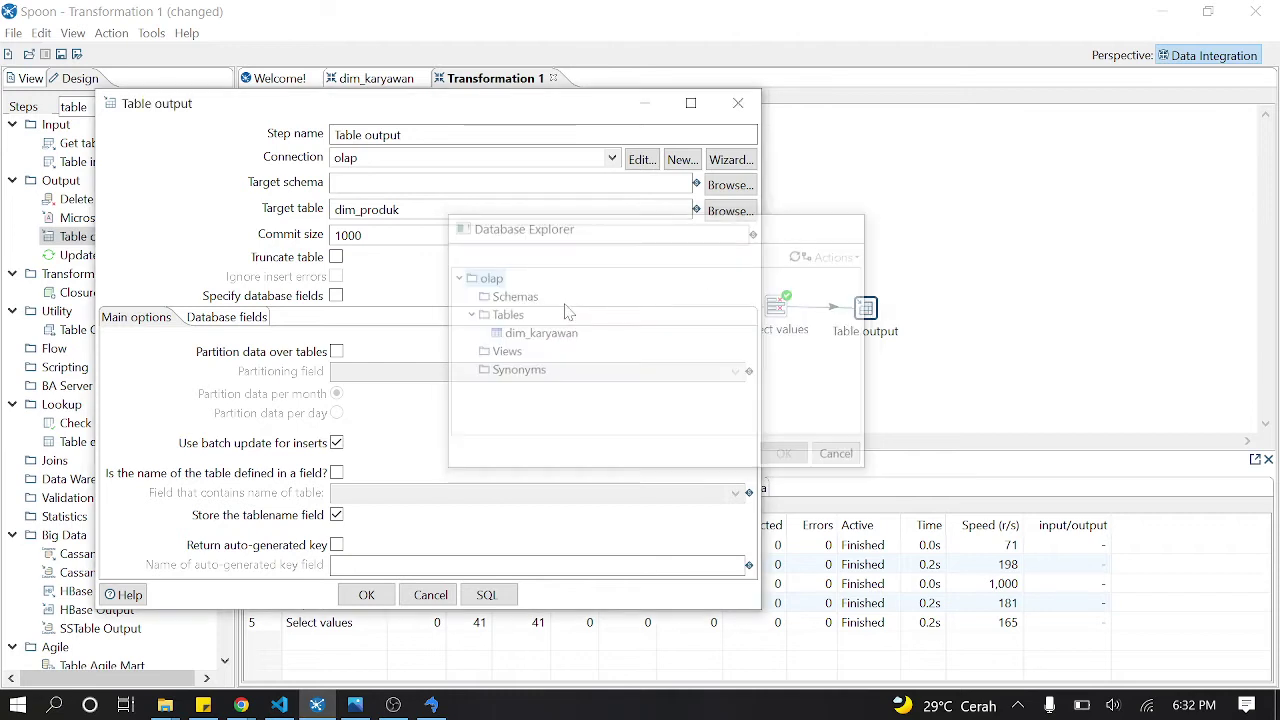
Step: Generate the SQL for creating dim_produk and review the data type of each column
left_click(487, 595)
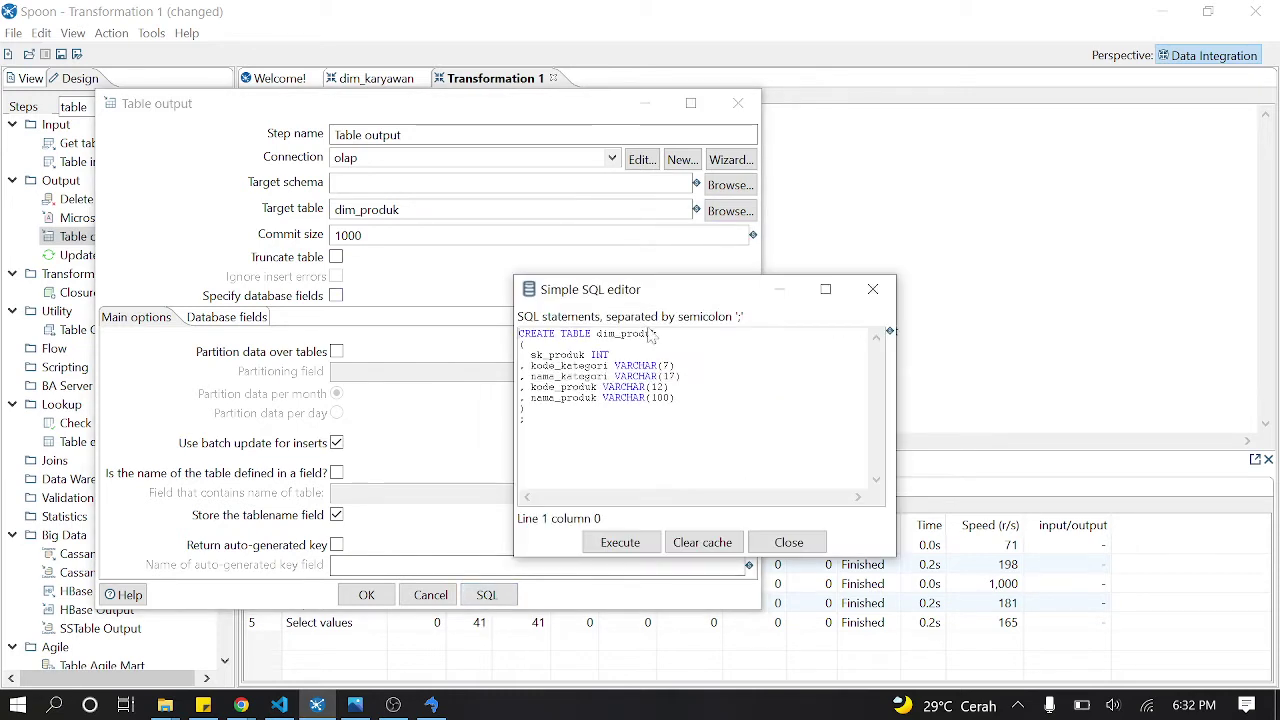
double_click(599, 354)
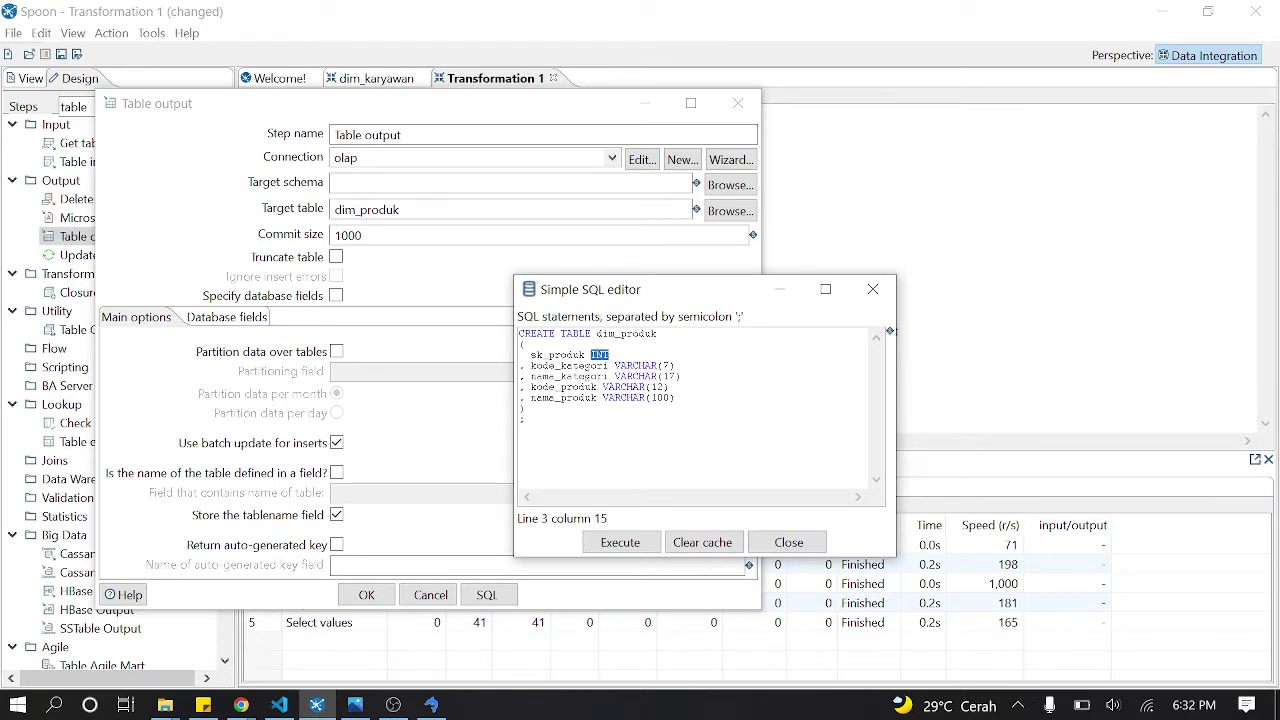
double_click(638, 366)
double_click(643, 377)
double_click(624, 387)
double_click(624, 398)
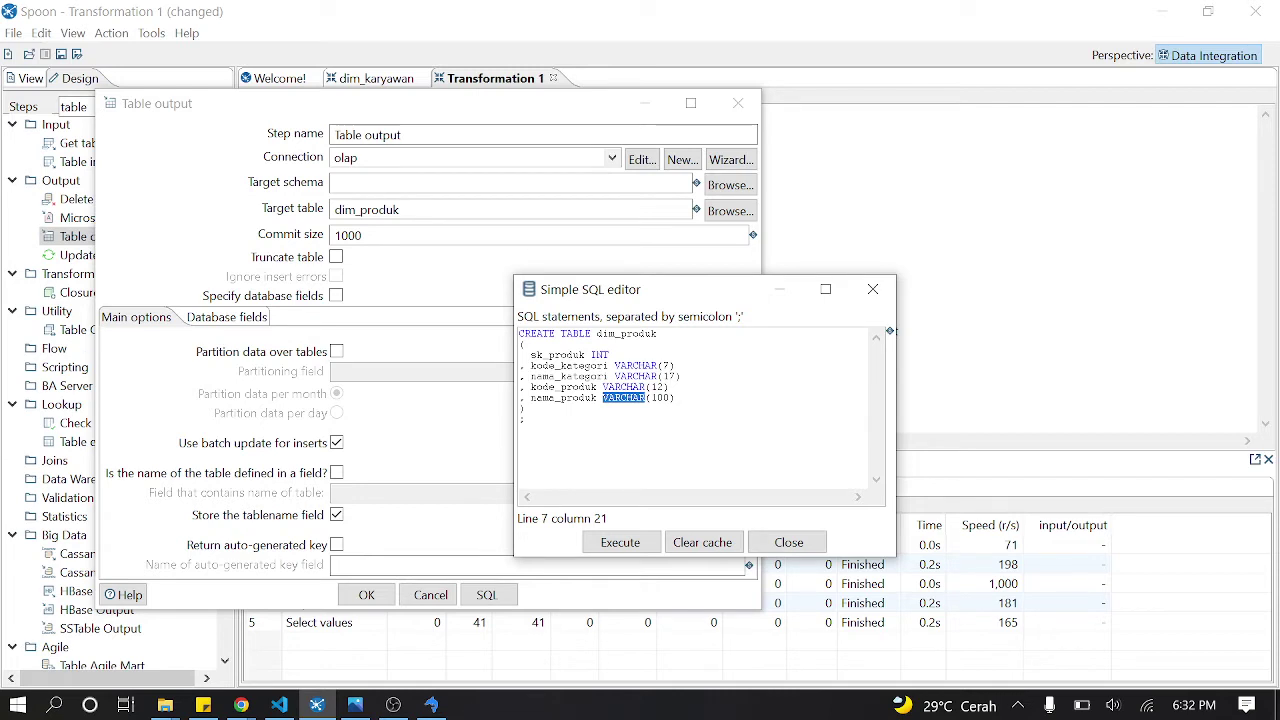
Step: Set the VARCHAR lengths in the SQL to 10 for kode_kategori, 20 for nama_kategori and 20 for kode_produk
left_click(669, 366)
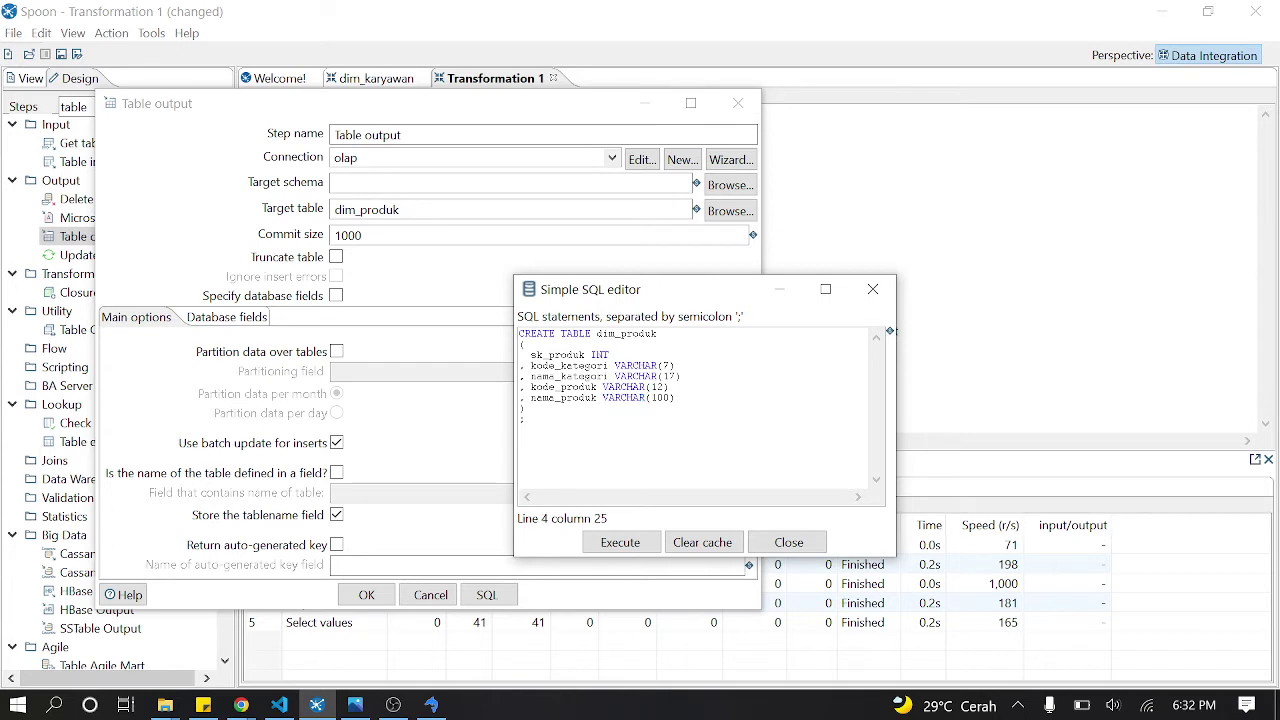
key("BackSpace")
type("10")
type("20")
key("BackSpace")
type("5")
key("BackSpace")
key("BackSpace")
type("2")
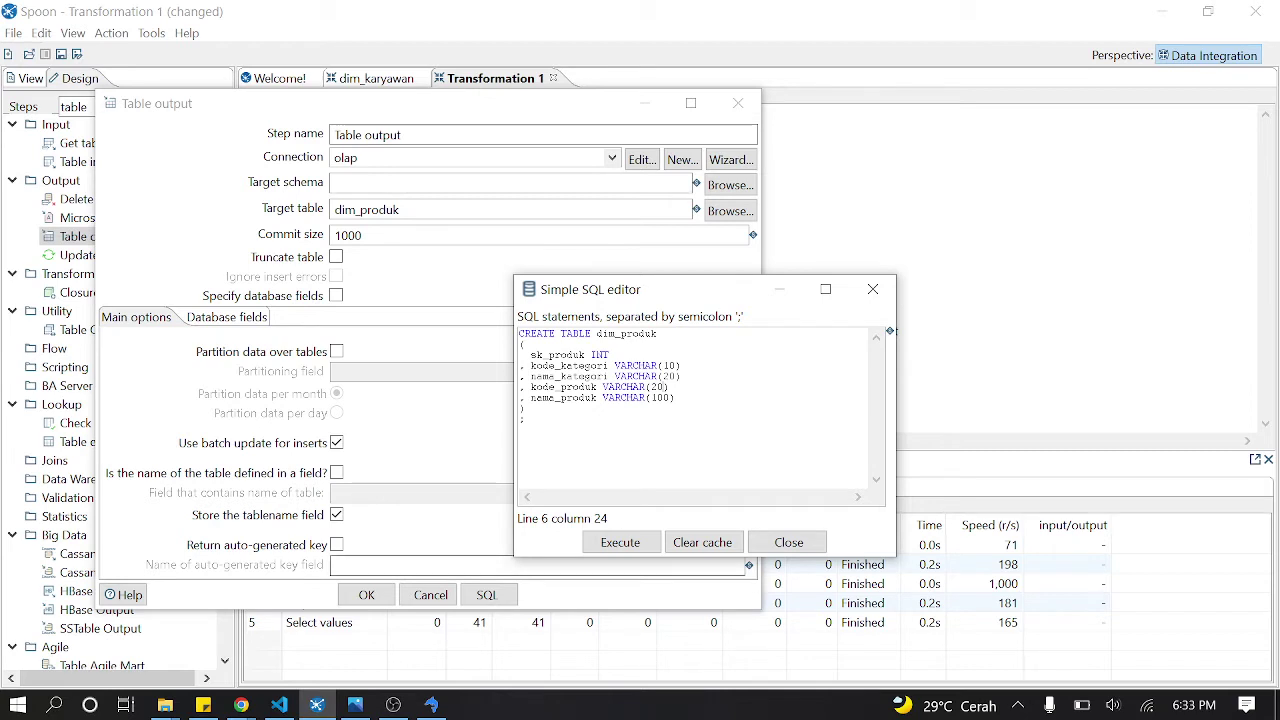
Step: Execute the SQL to create the dim_produk table and accept the Table output settings
left_click(638, 542)
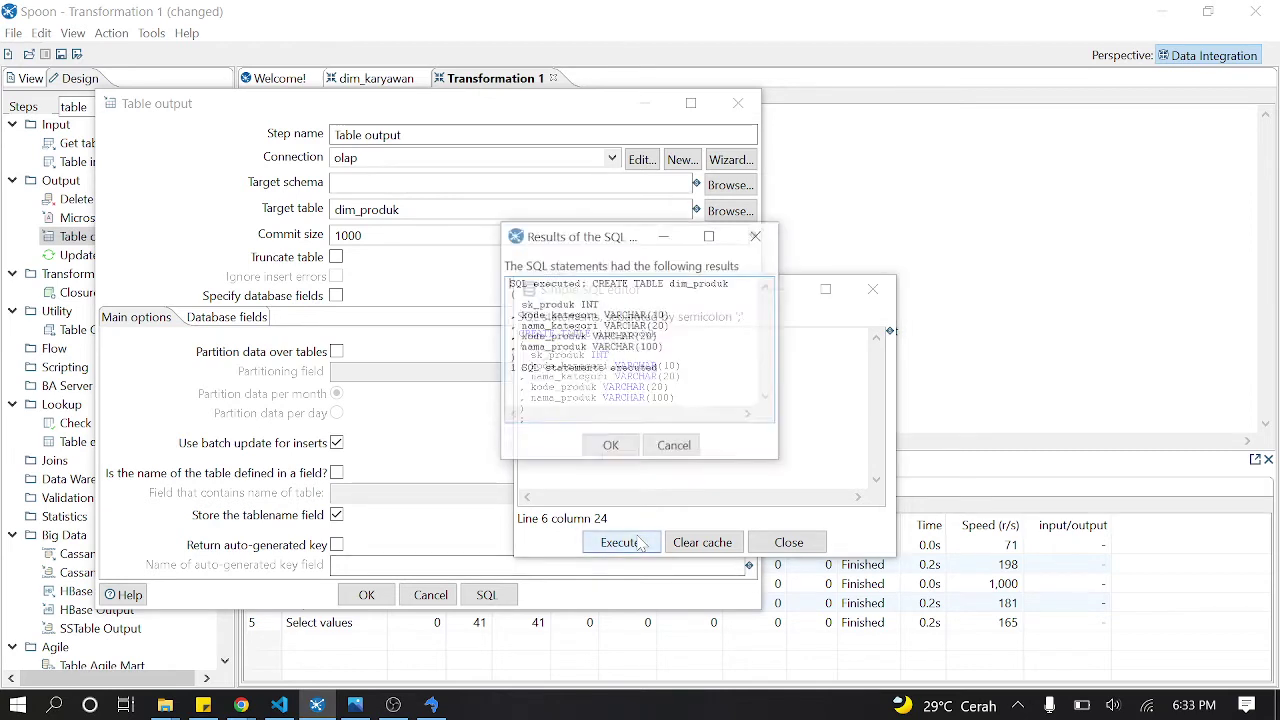
left_click(614, 445)
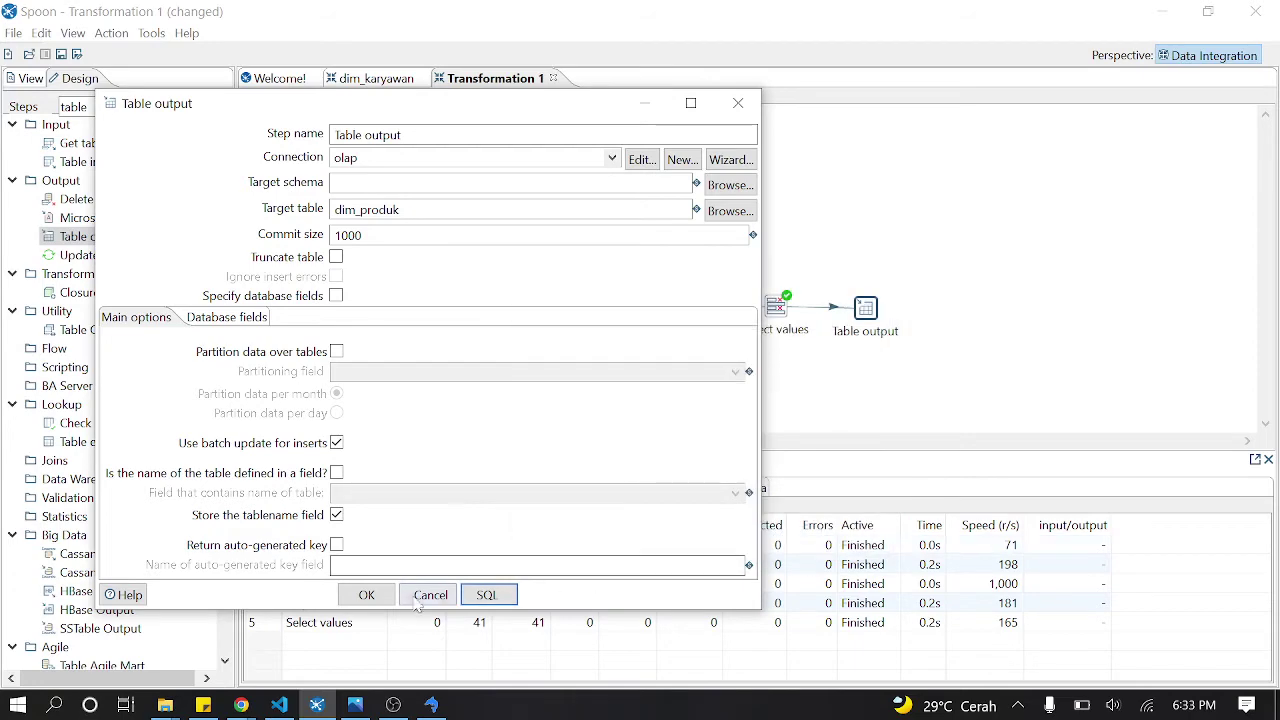
left_click(380, 598)
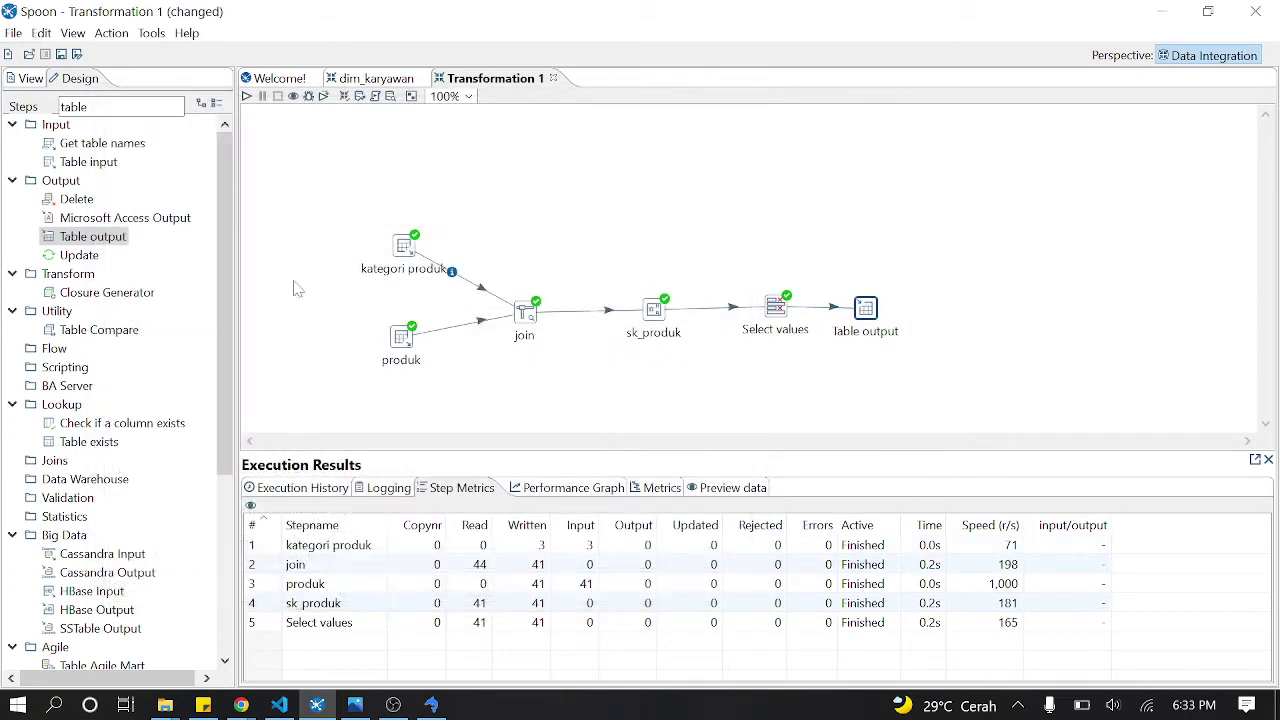
Step: Run the transformation, saving it as dim_produk in the BI folder
left_click(246, 96)
left_click(603, 517)
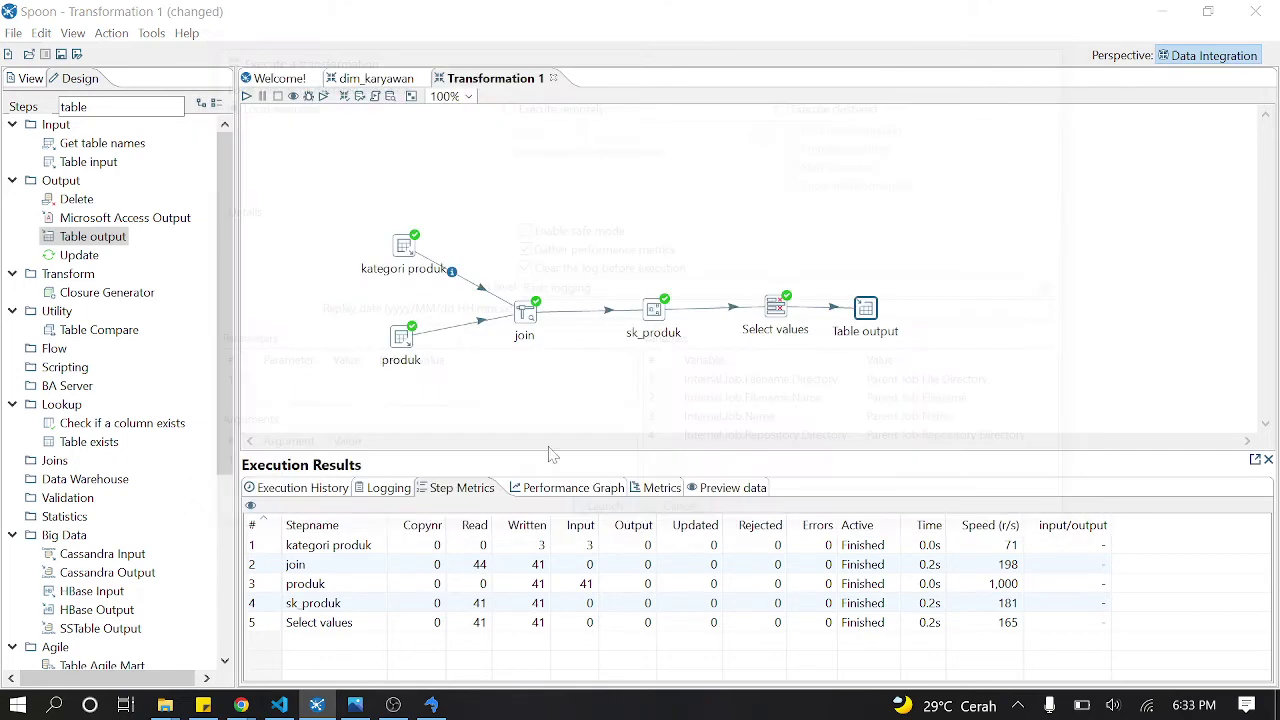
left_click(725, 376)
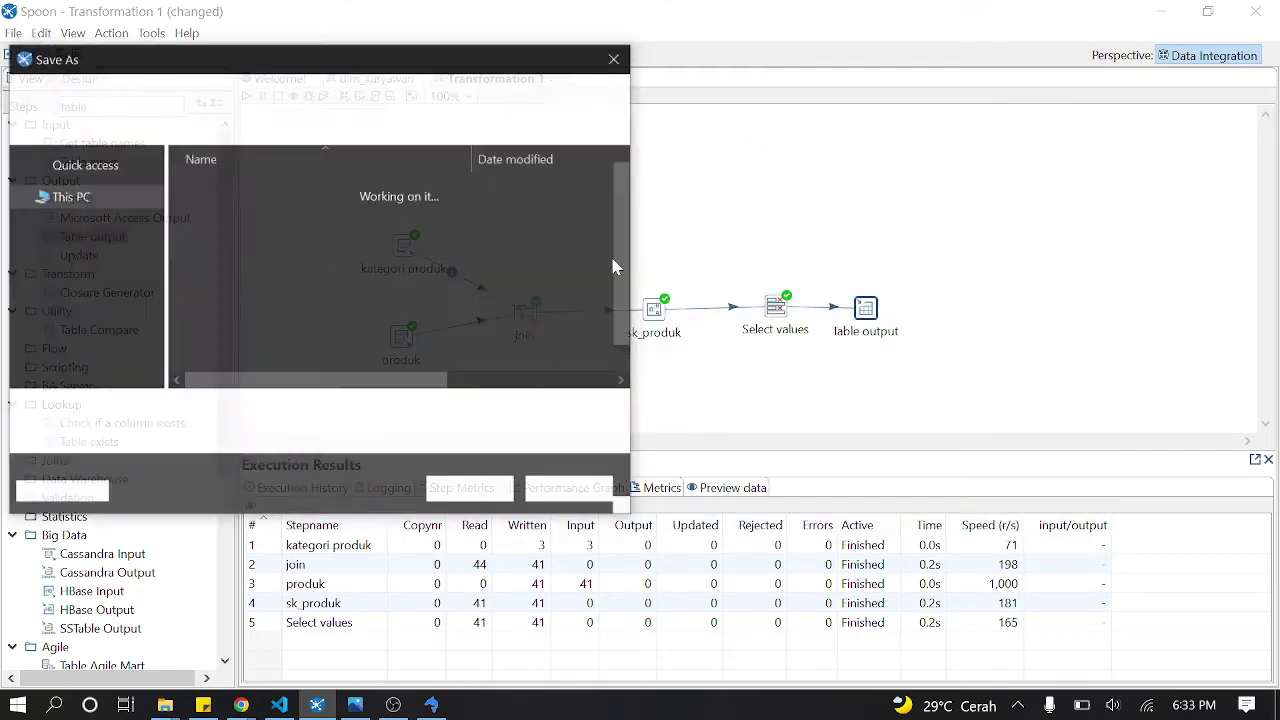
type("dim")
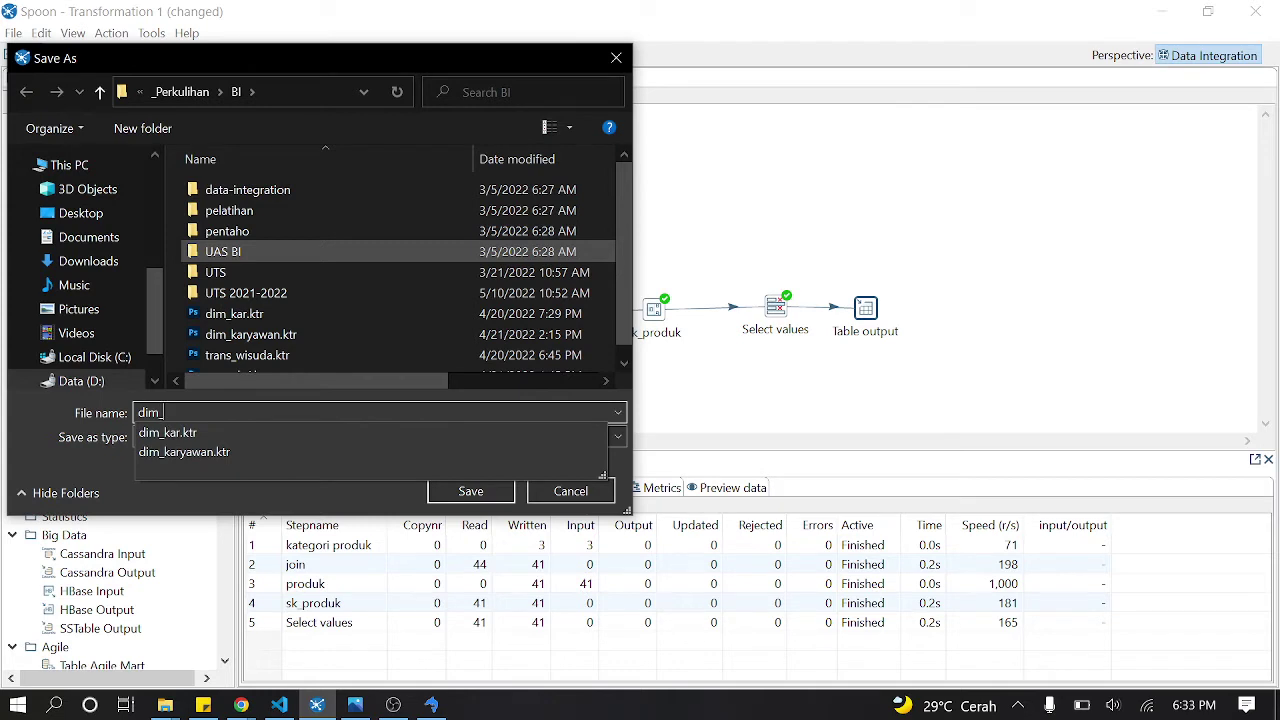
type("_produk")
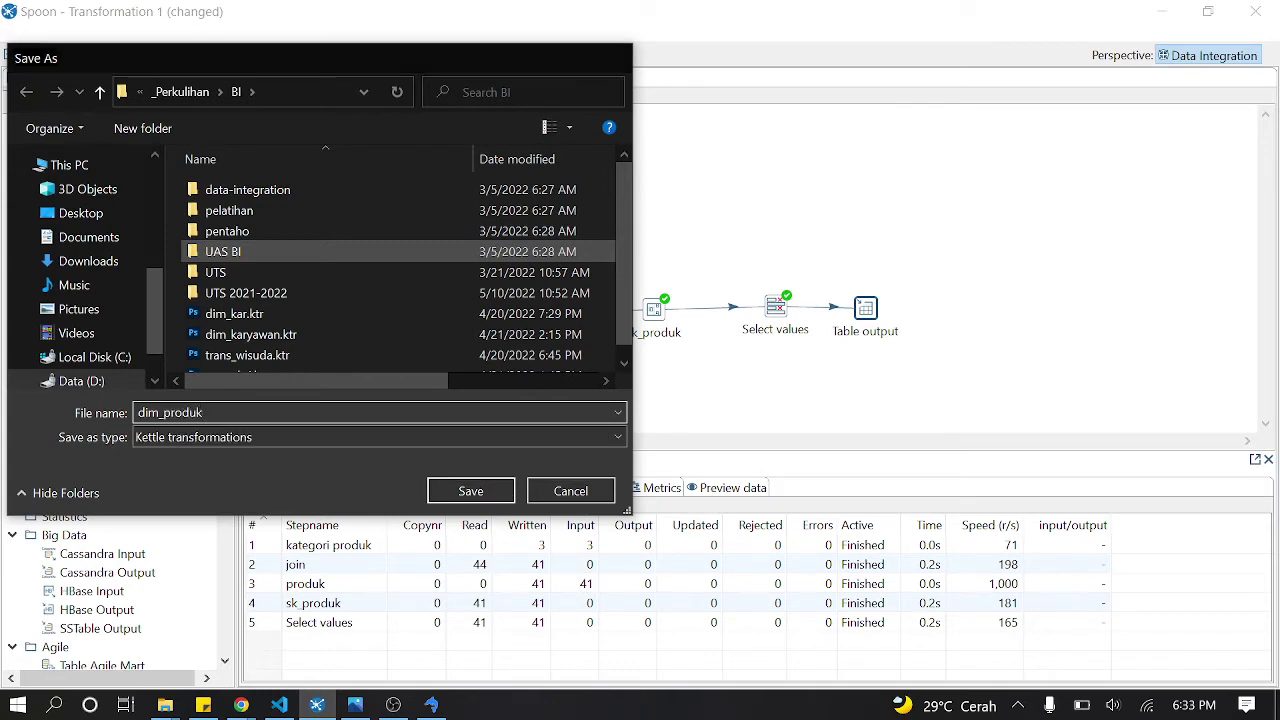
key("Return")
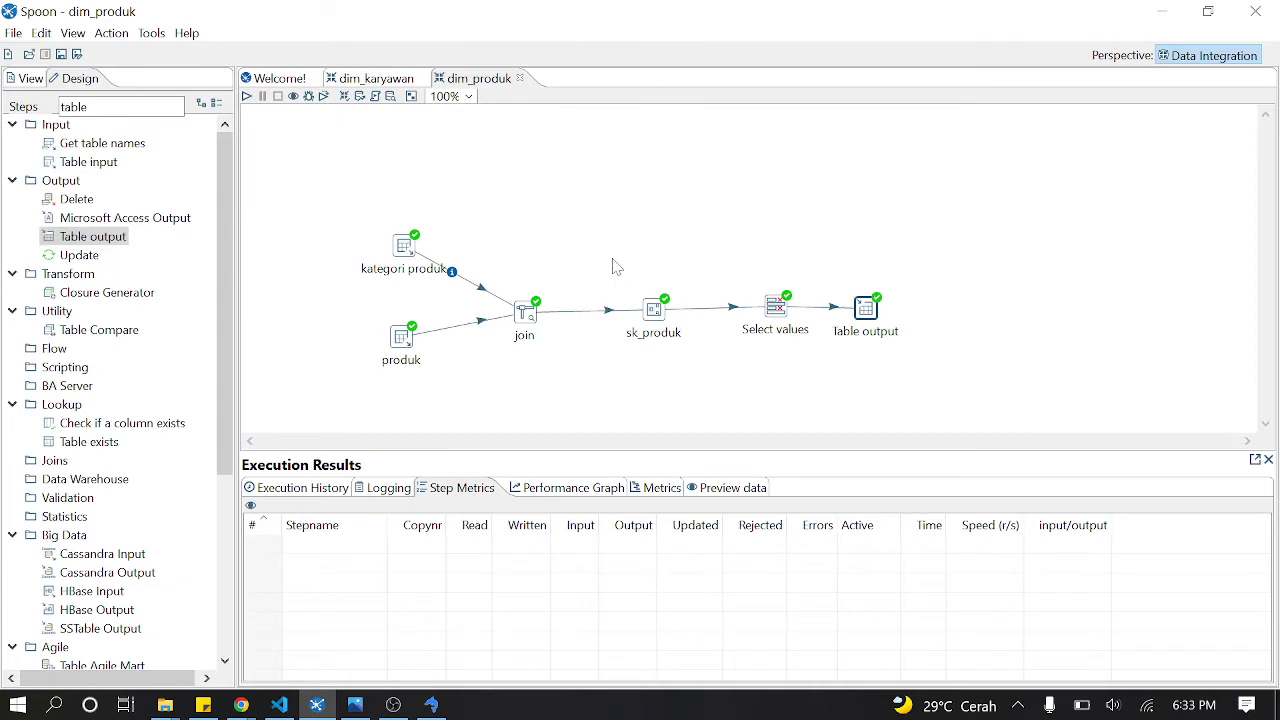
Step: Switch to SQLyog, refresh the phi_olap table list and check the rows loaded into dim_produk
left_click(436, 706)
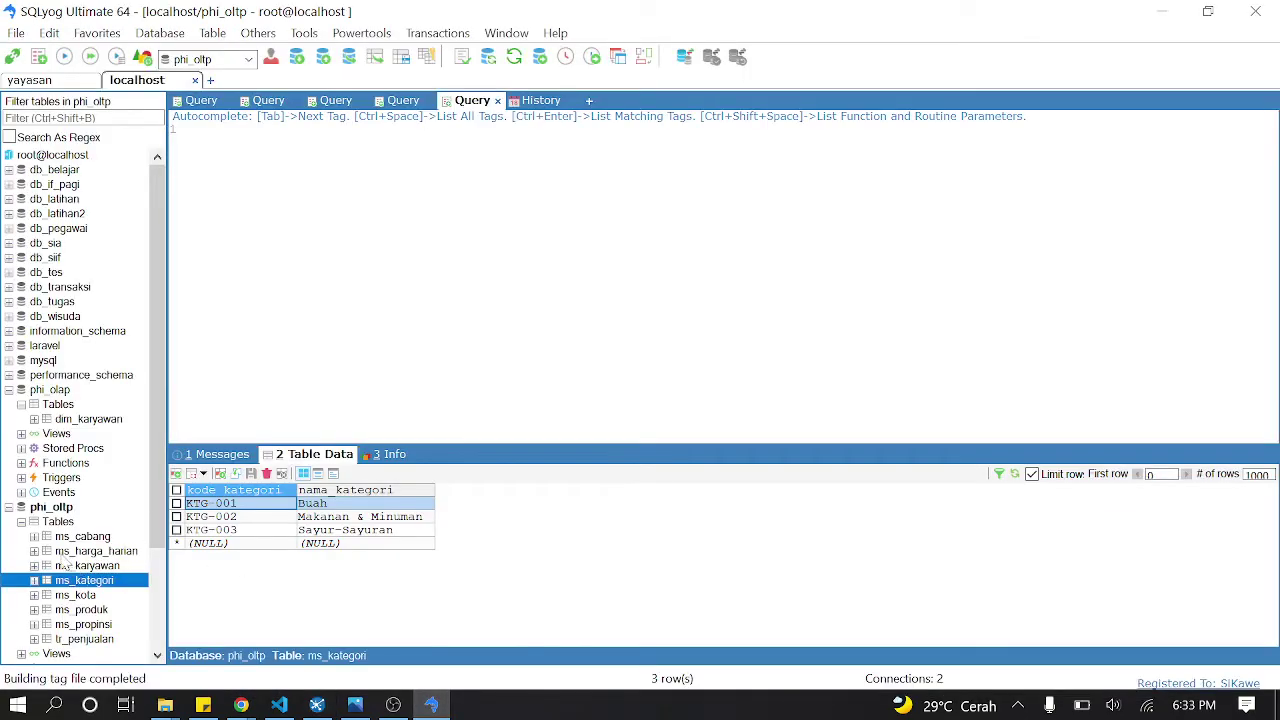
left_click(58, 392)
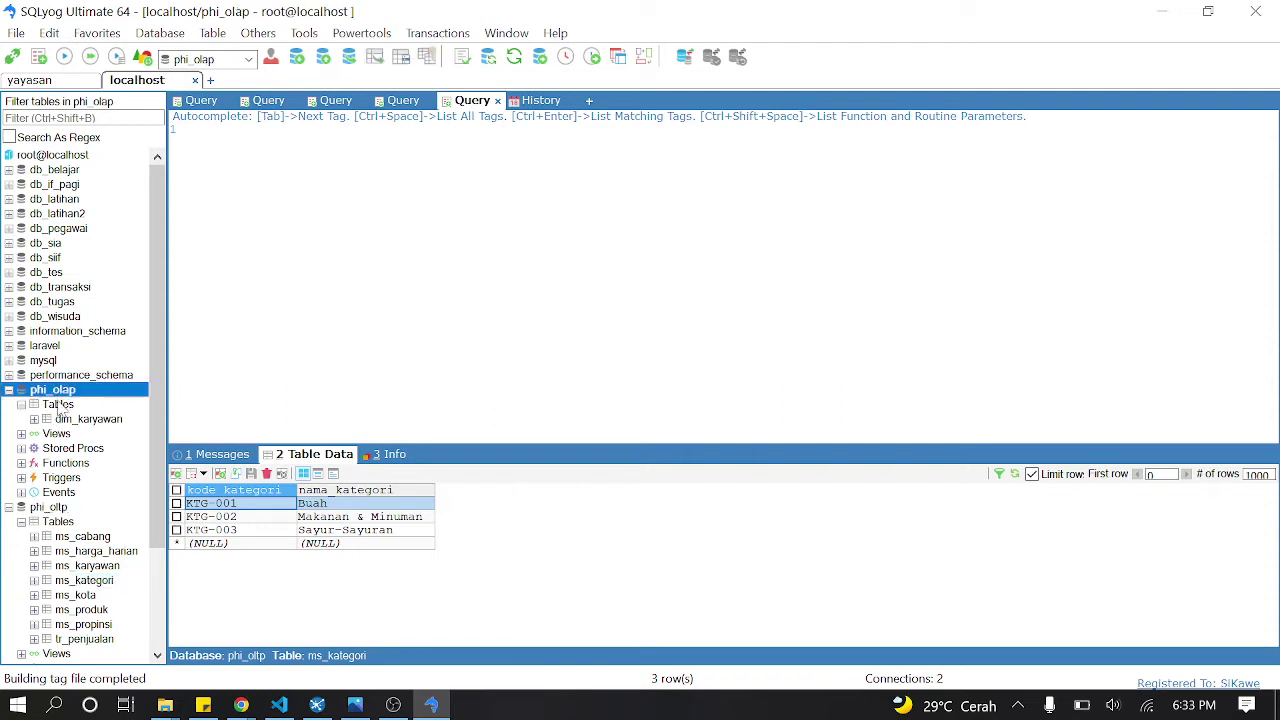
double_click(58, 405)
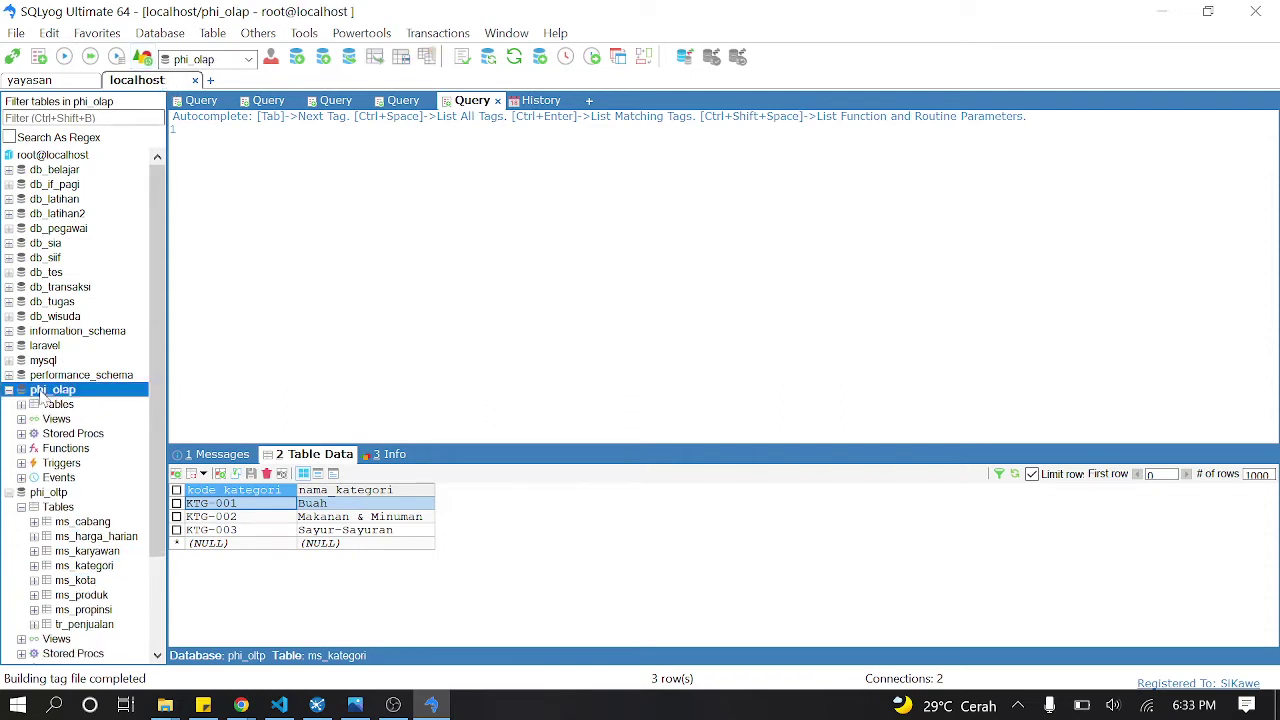
left_click(22, 404)
left_click(93, 434)
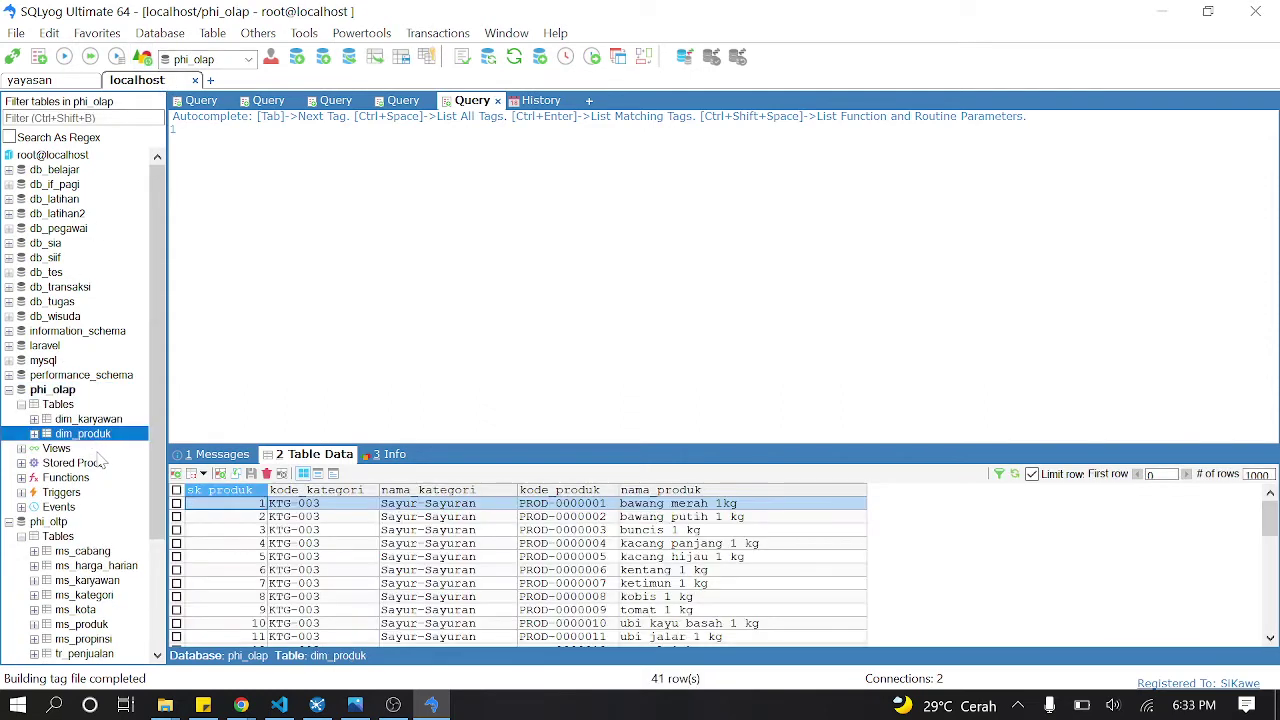
scroll(550, 548, "down", 7)
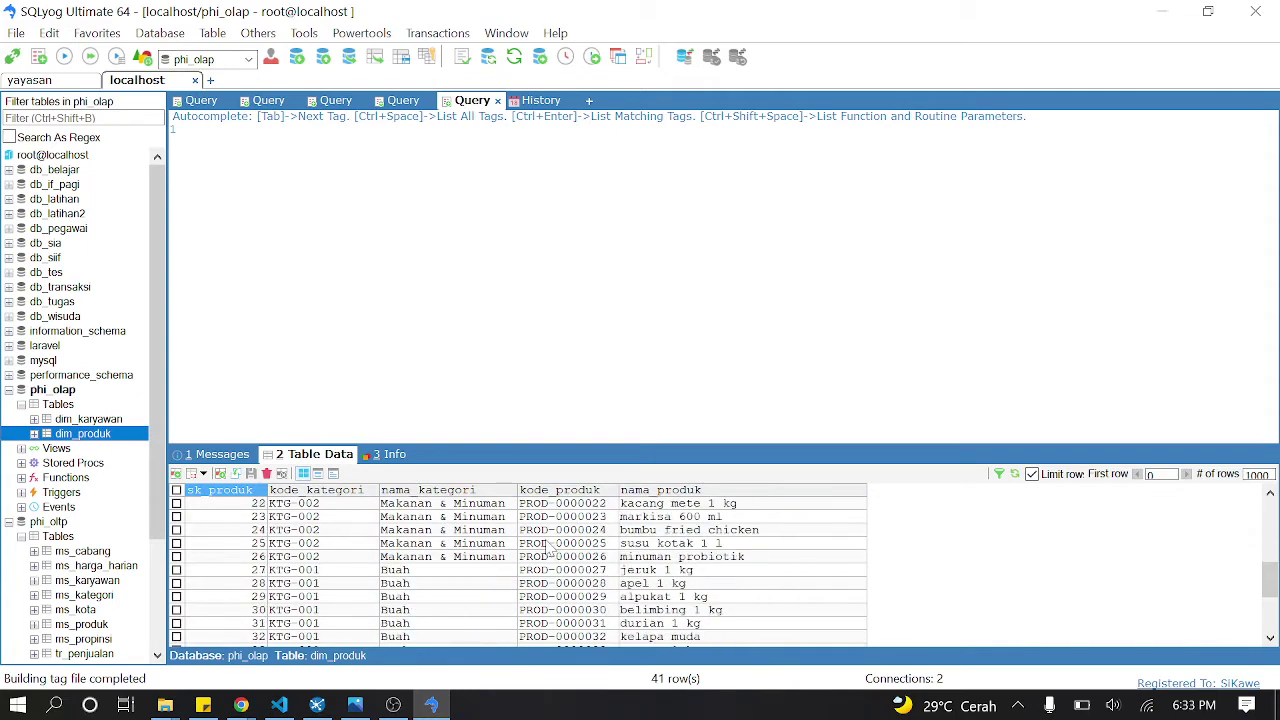
scroll(550, 548, "down", 4)
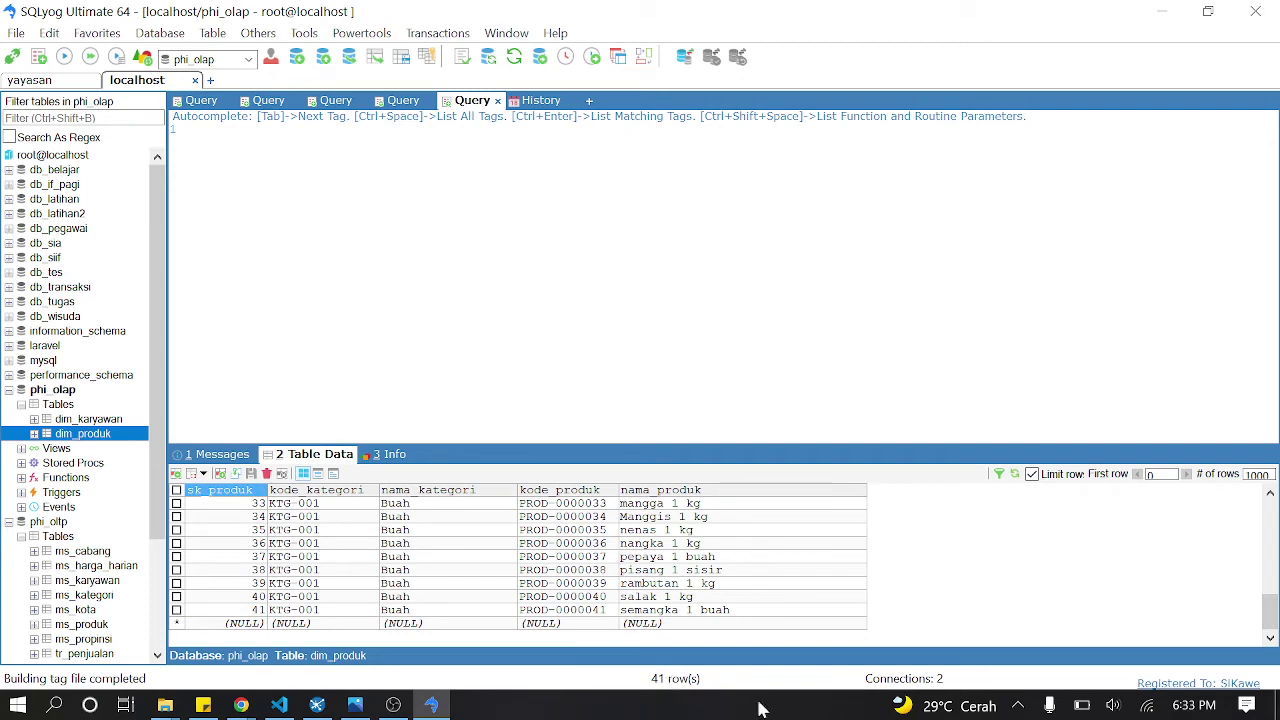
Step: Return to the dim_produk transformation in Spoon and bring up the star schema image in Photos
left_click(1162, 11)
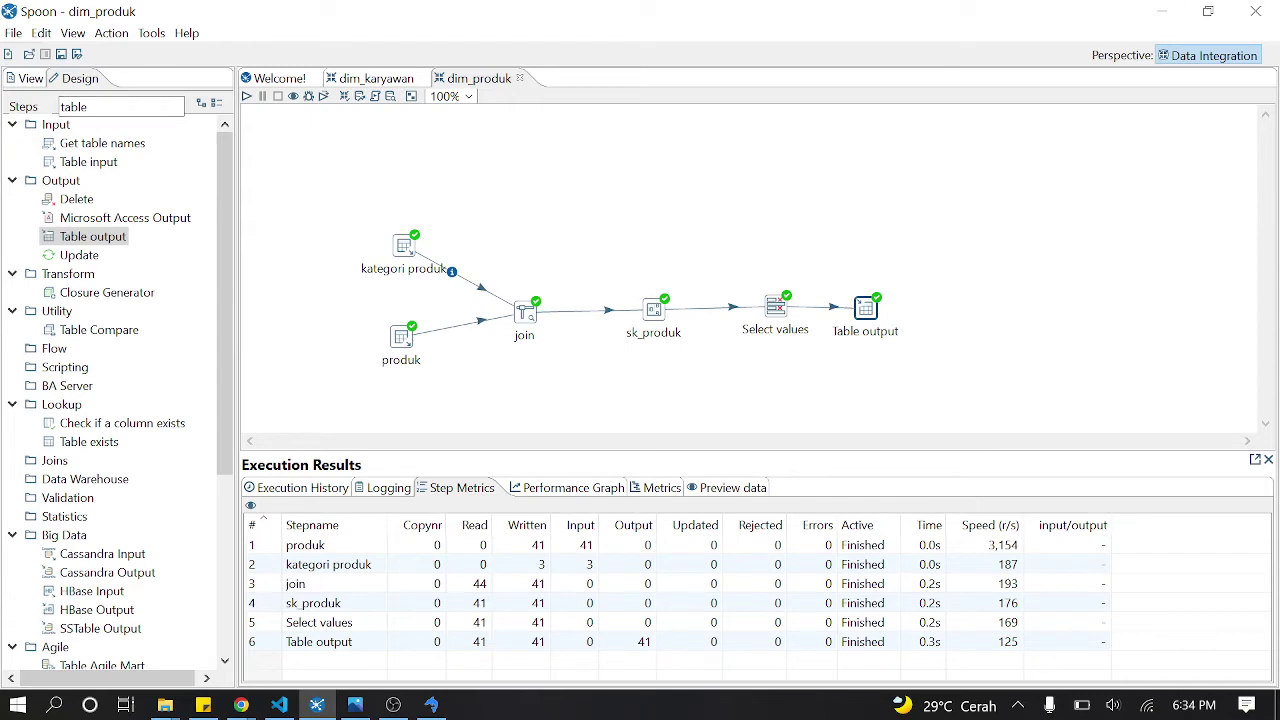
key("alt+Tab")
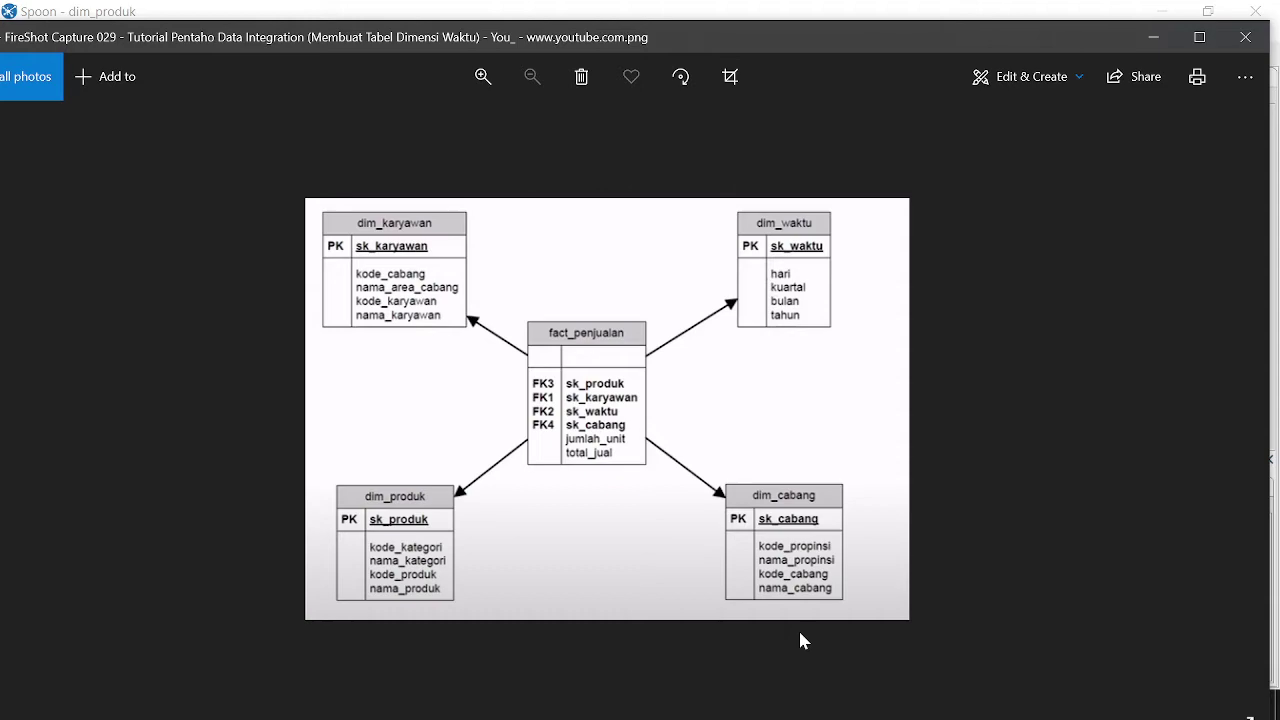
Step: Switch to SQLyog and examine the rows of the ms_cabang, ms_propinsi and tr_penjualan tables in phi_oltp
left_click(1154, 37)
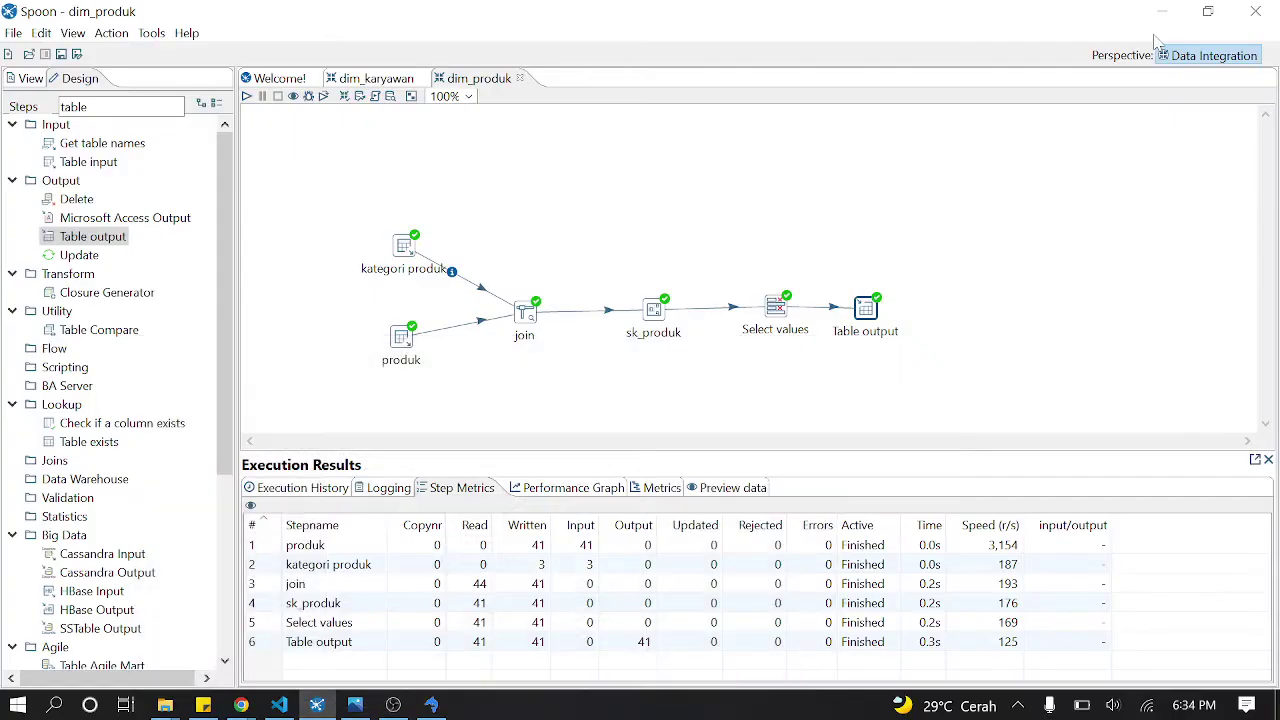
left_click(436, 706)
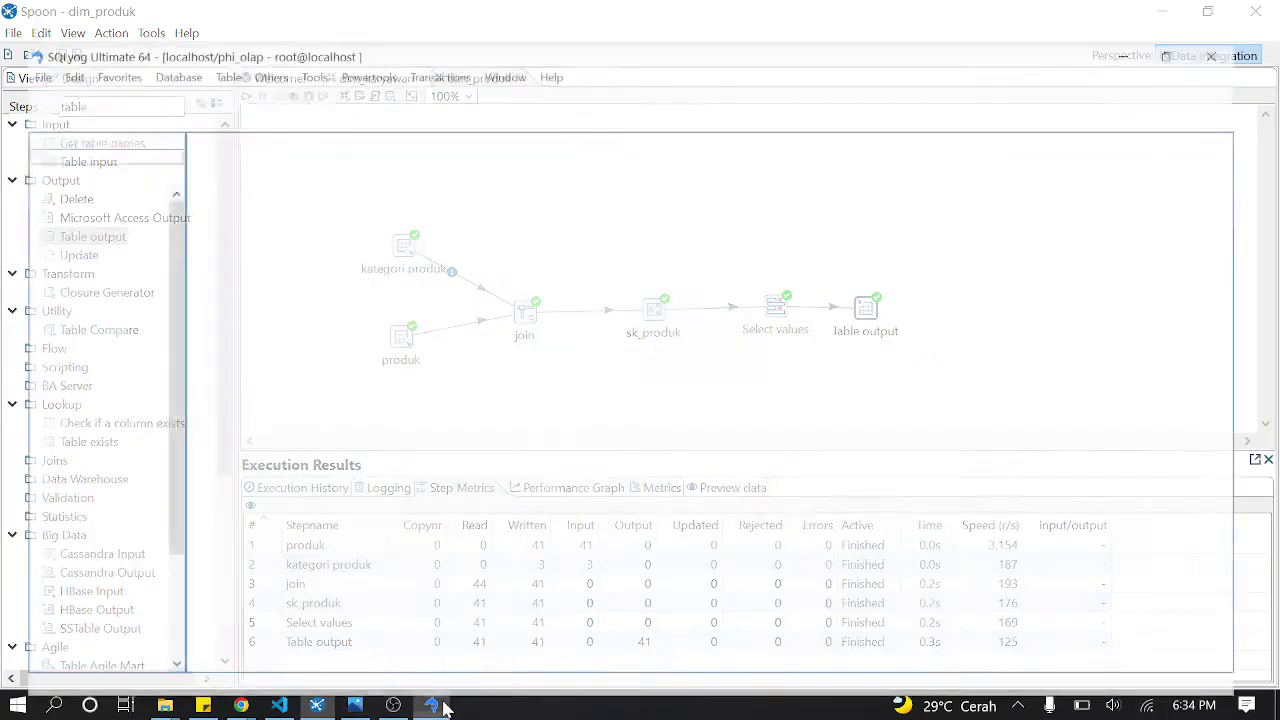
left_click_drag(160, 428, 160, 543)
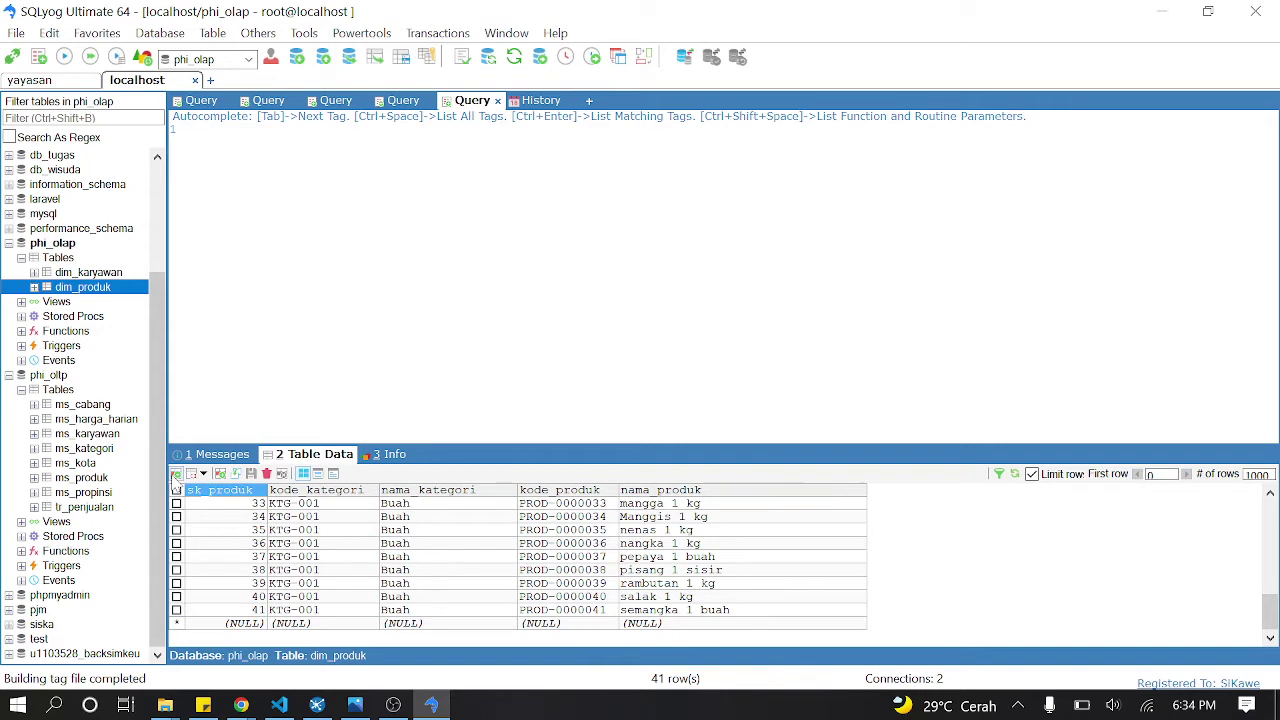
left_click(110, 408)
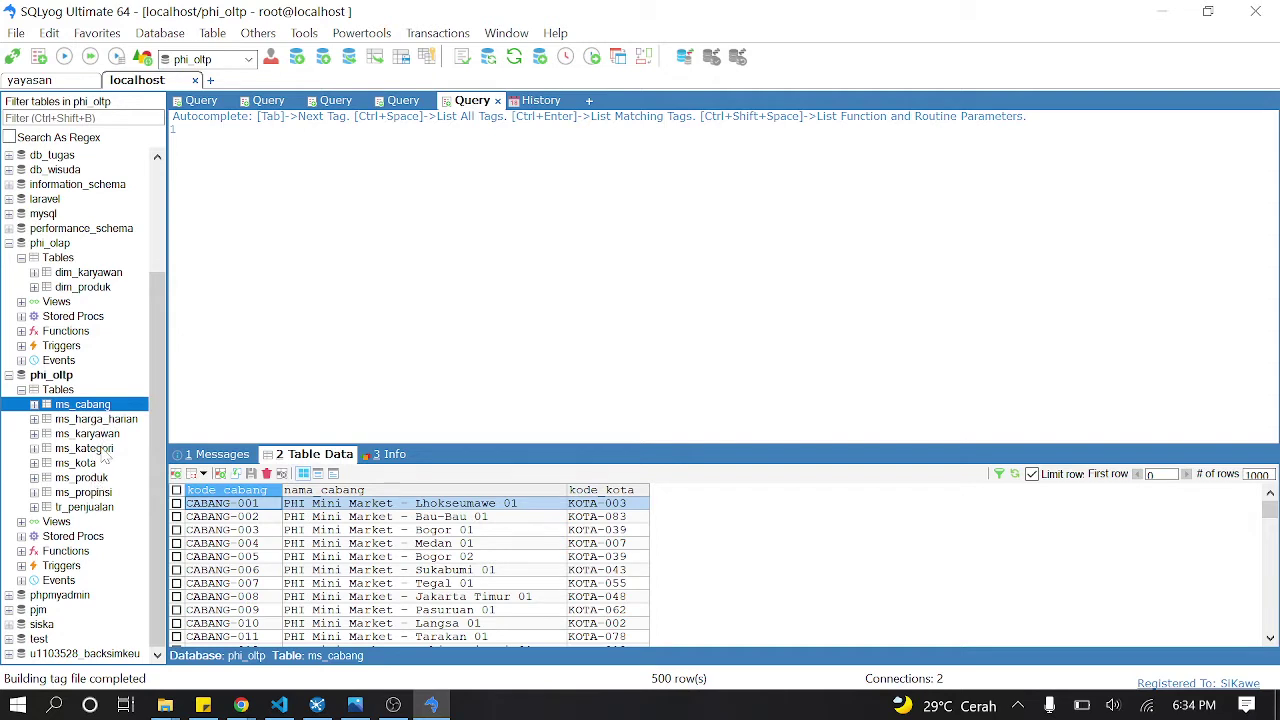
left_click(97, 492)
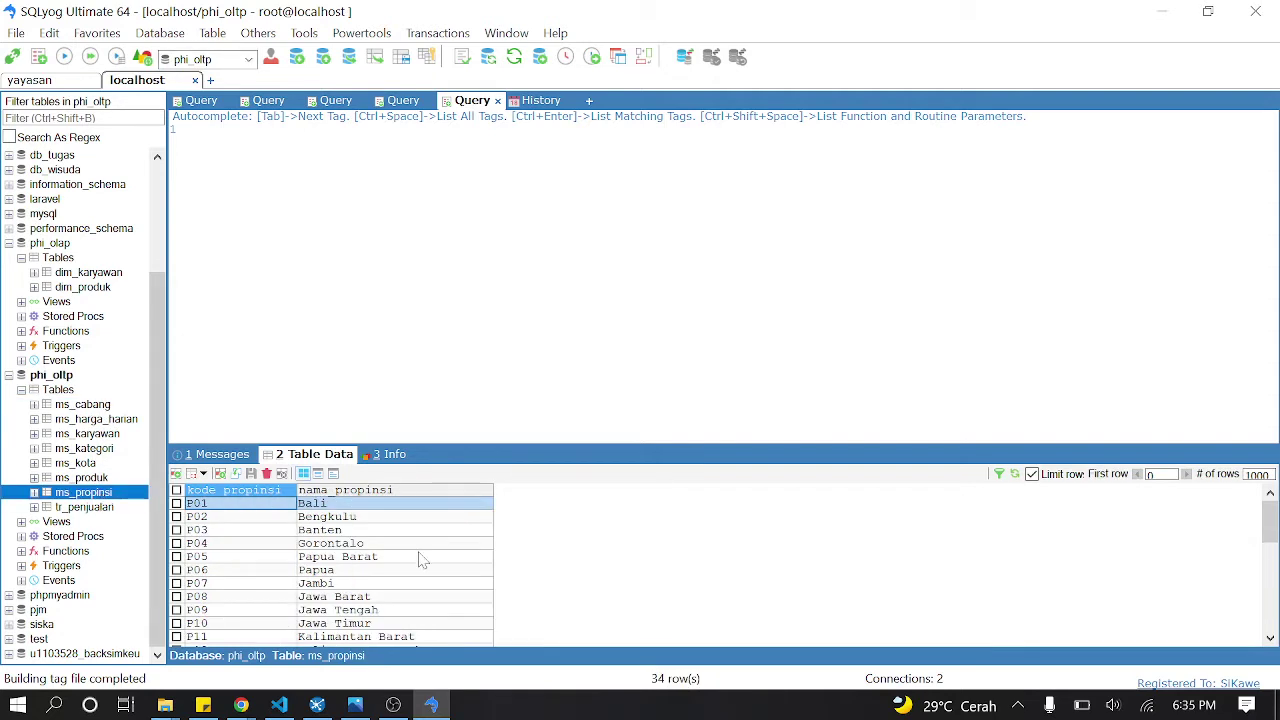
left_click(408, 543)
scroll(395, 568, "down", 2)
scroll(395, 568, "down", 7)
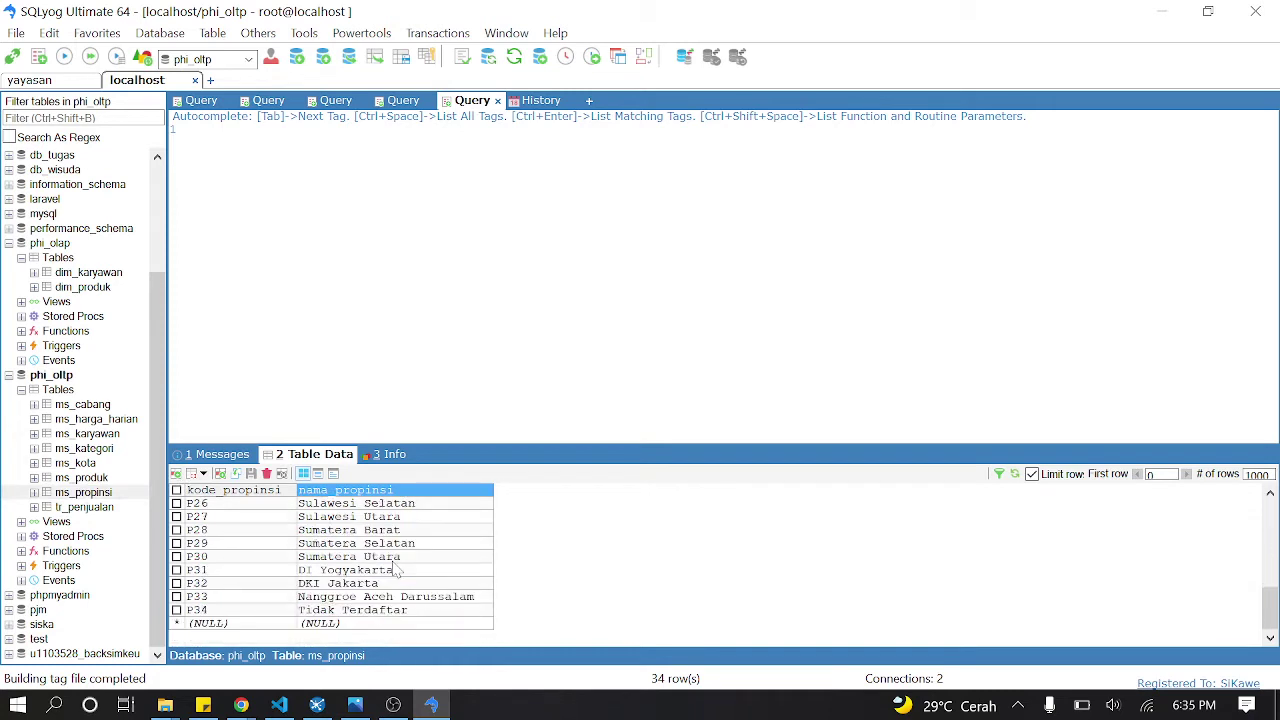
left_click(116, 509)
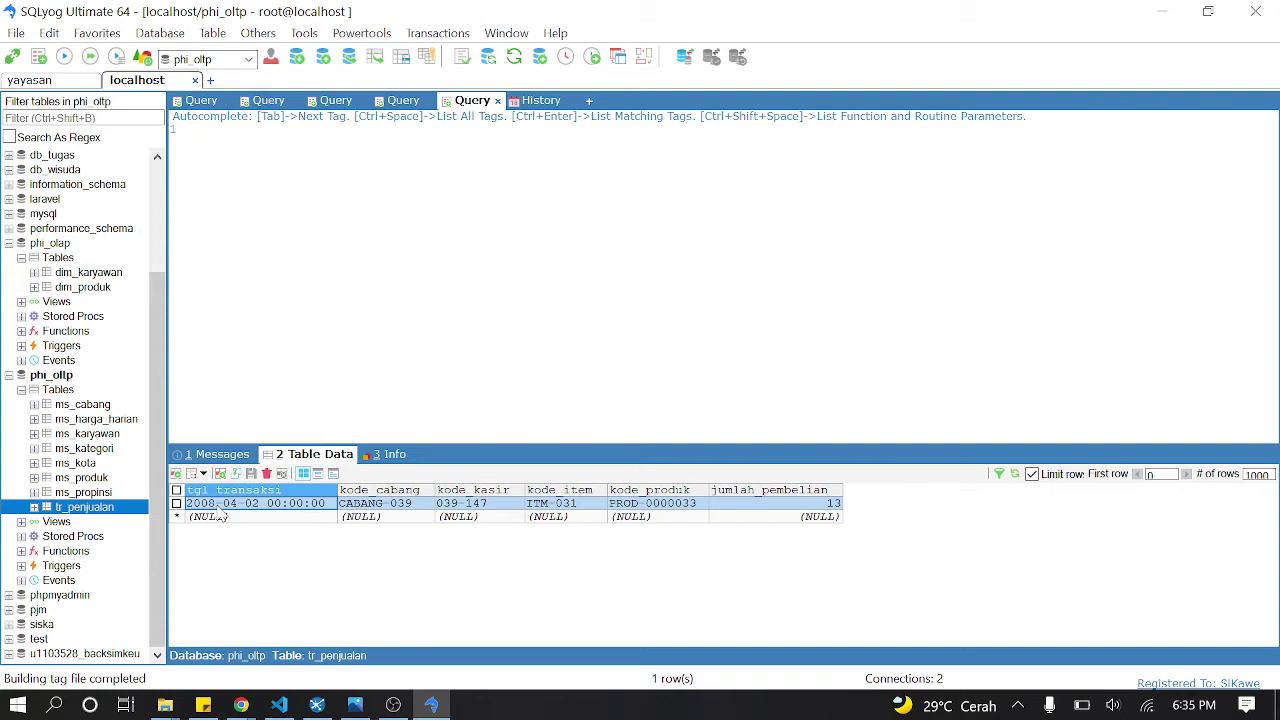
Step: Review the star schema image in Photos and the existing dim_karyawan transformation in Spoon
left_click(1160, 14)
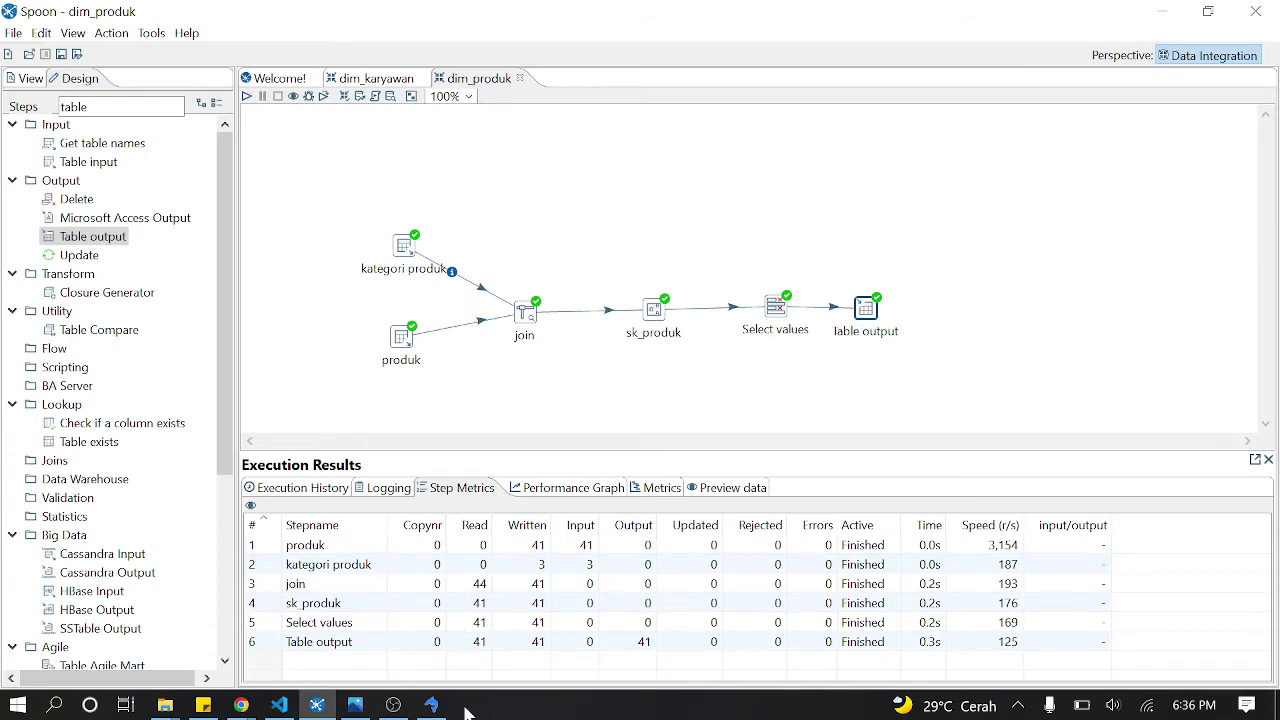
left_click(431, 706)
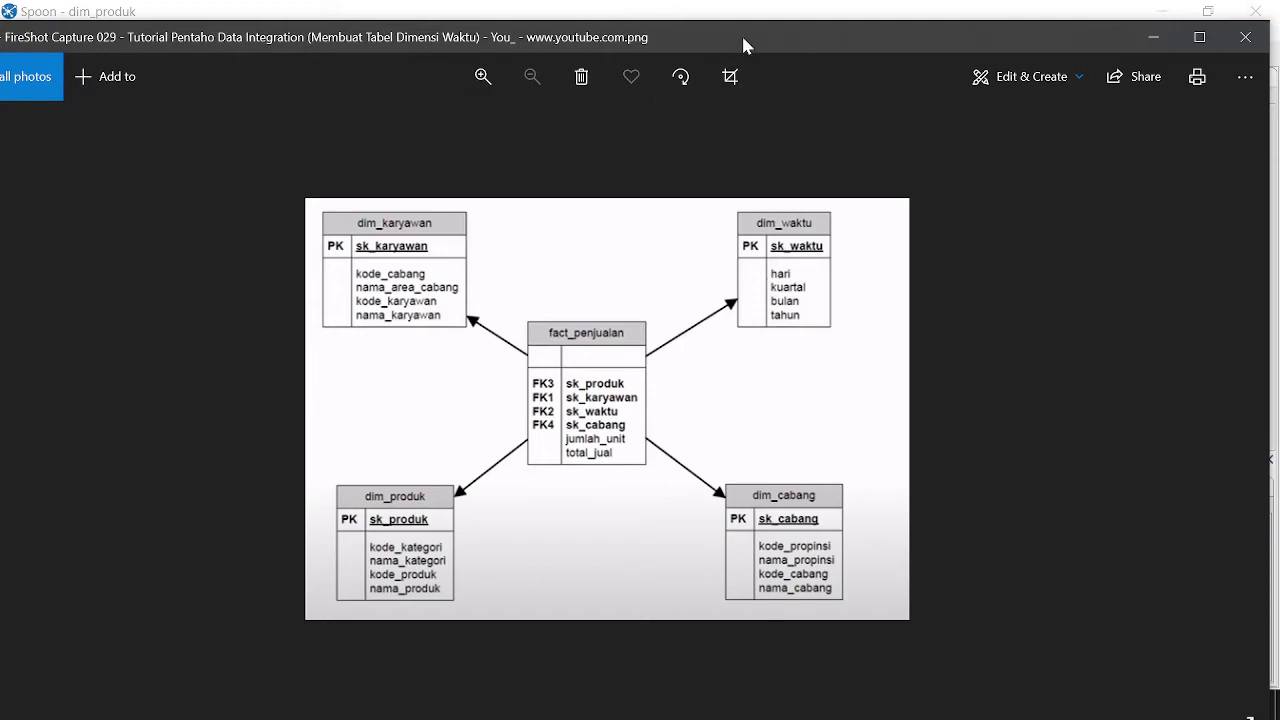
left_click(1153, 37)
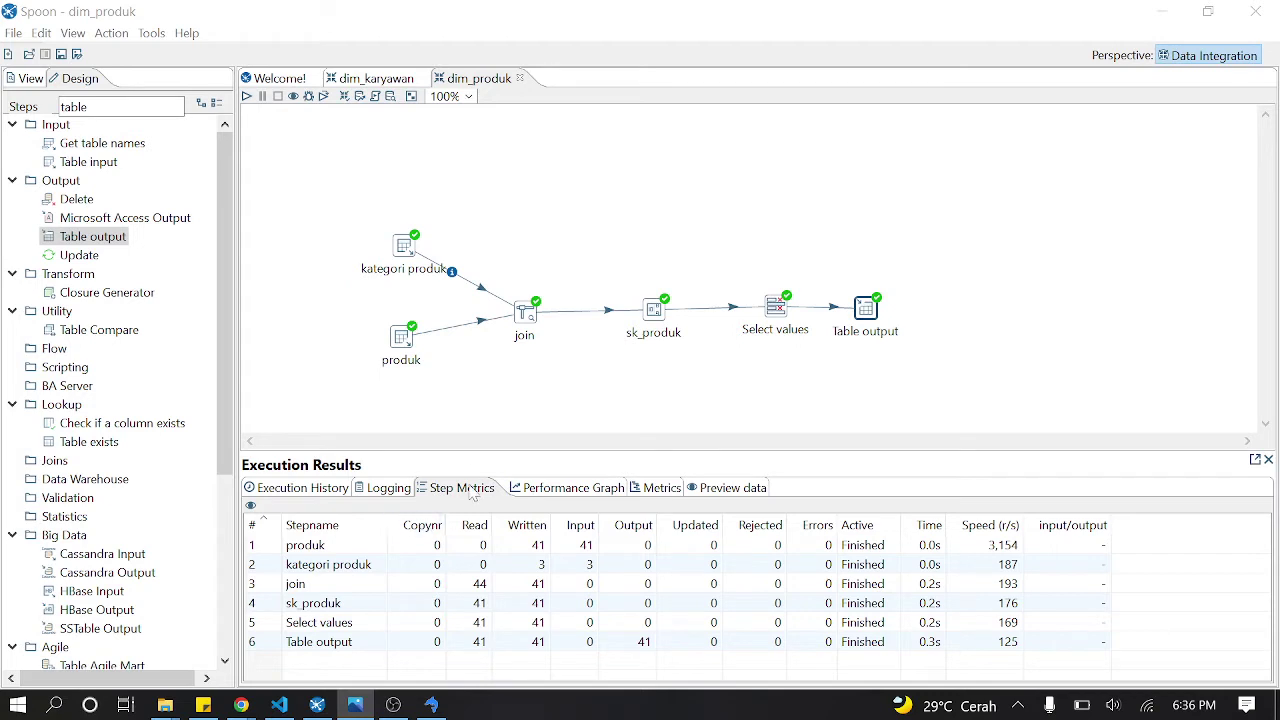
left_click(374, 80)
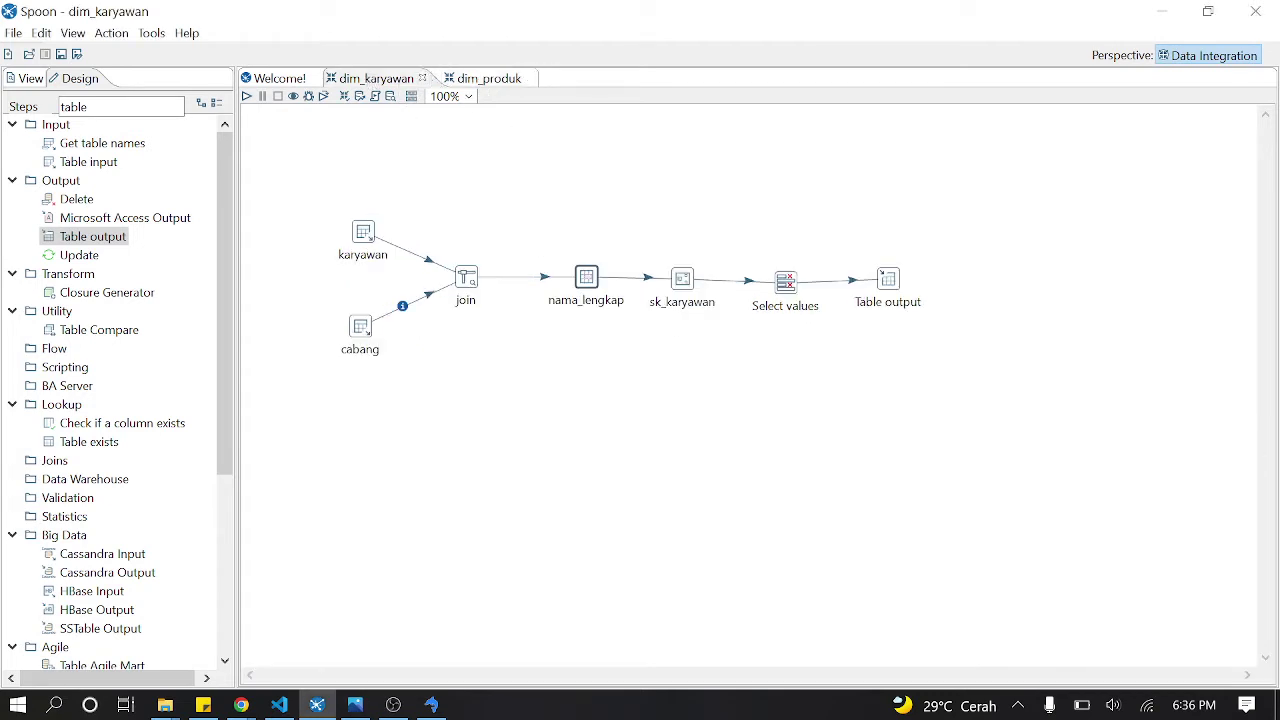
left_click(487, 79)
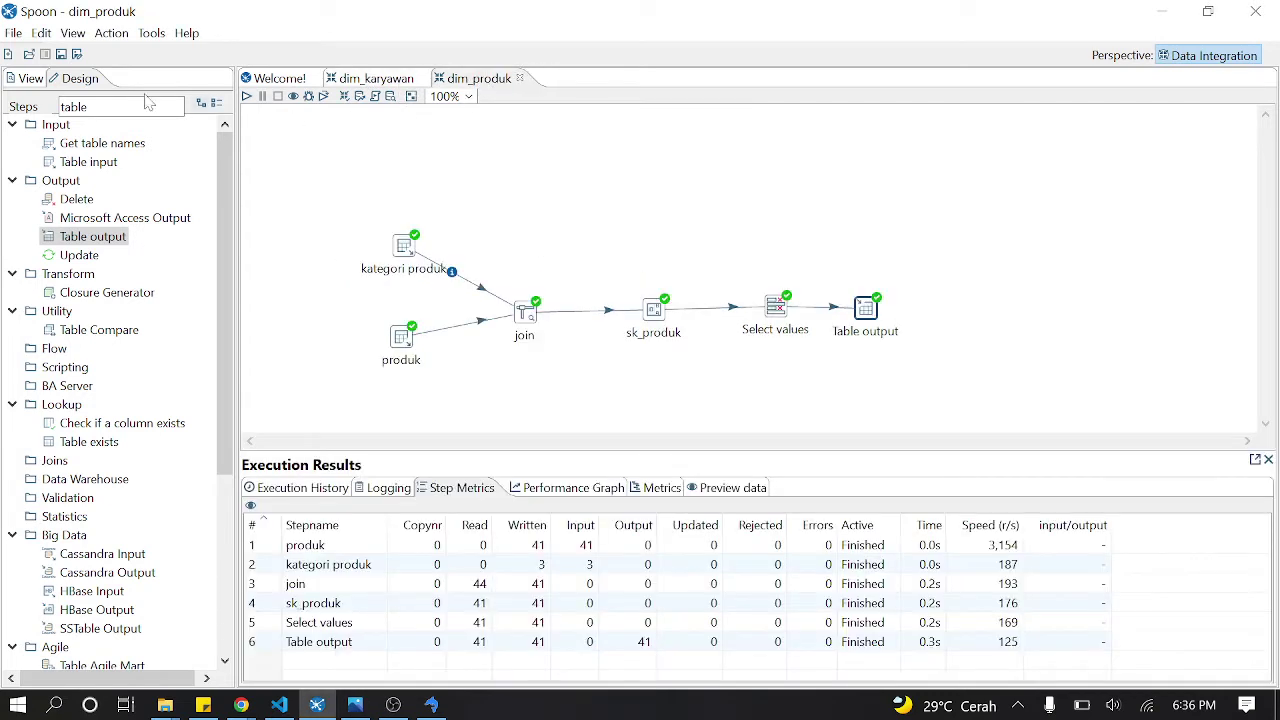
Step: Create a new transformation and place two Table input steps on its canvas, one above the other
left_click(41, 33)
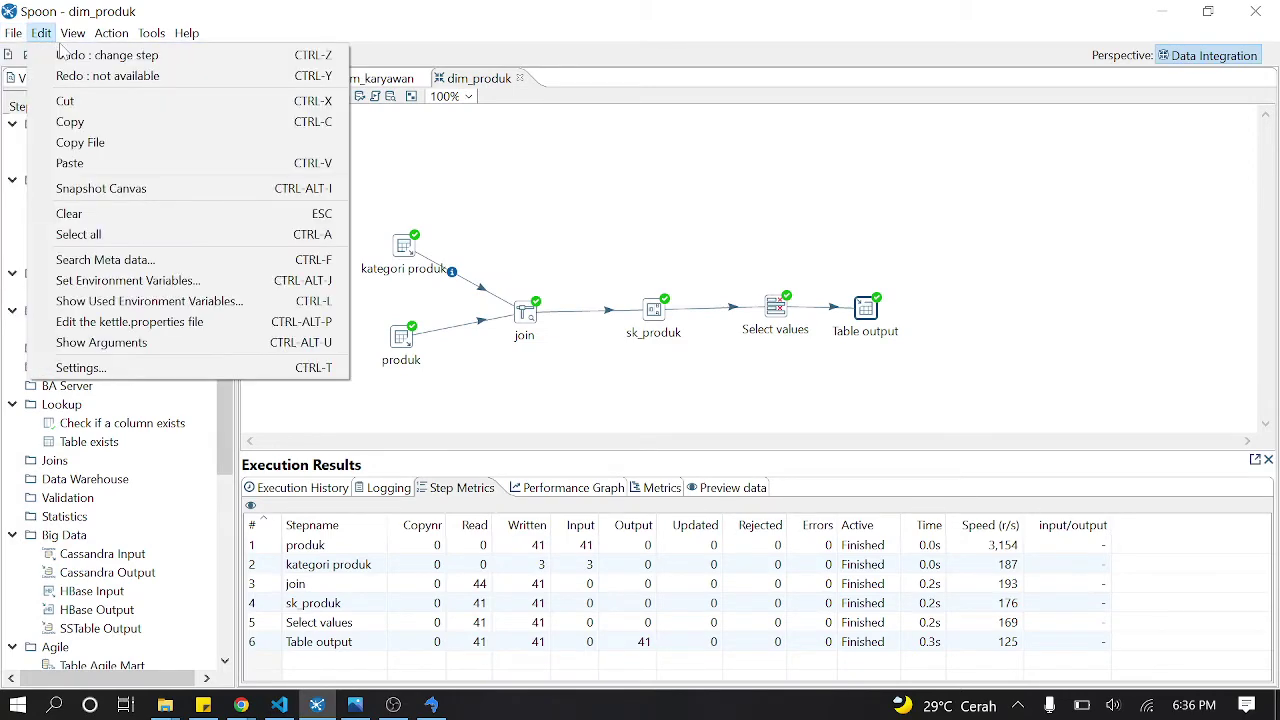
left_click(16, 36)
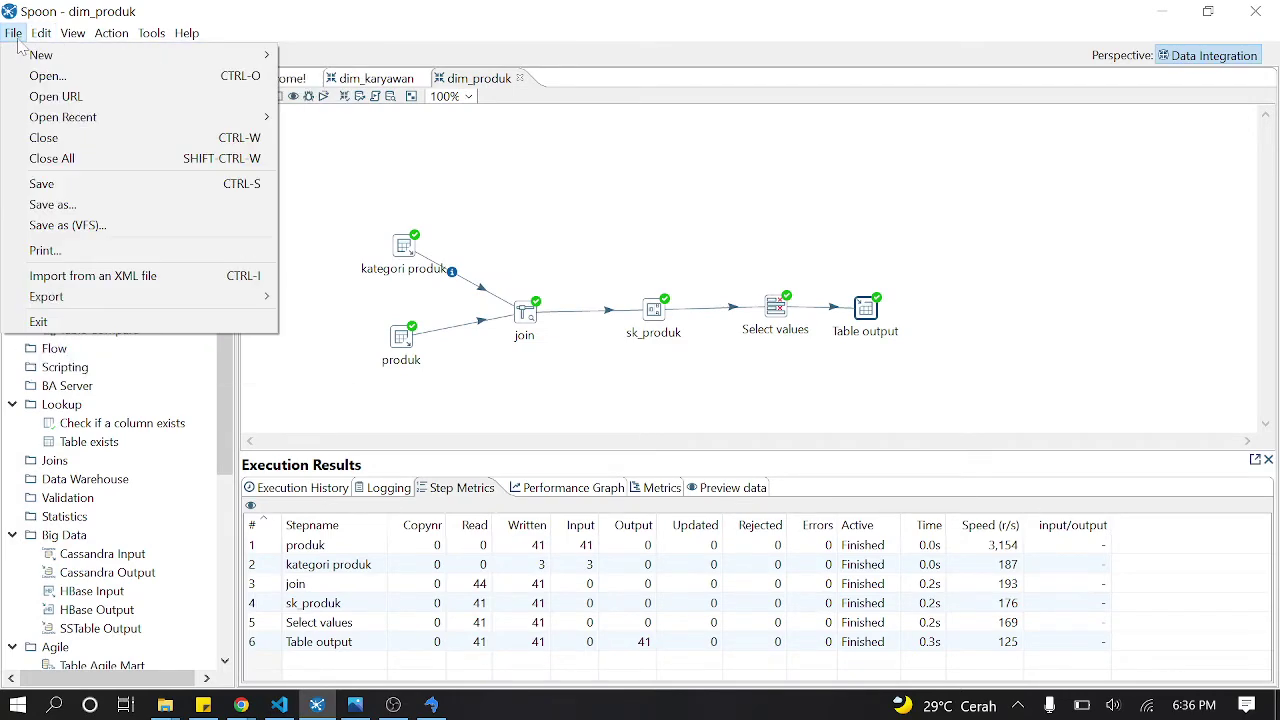
mouse_move(86, 55)
left_click(358, 55)
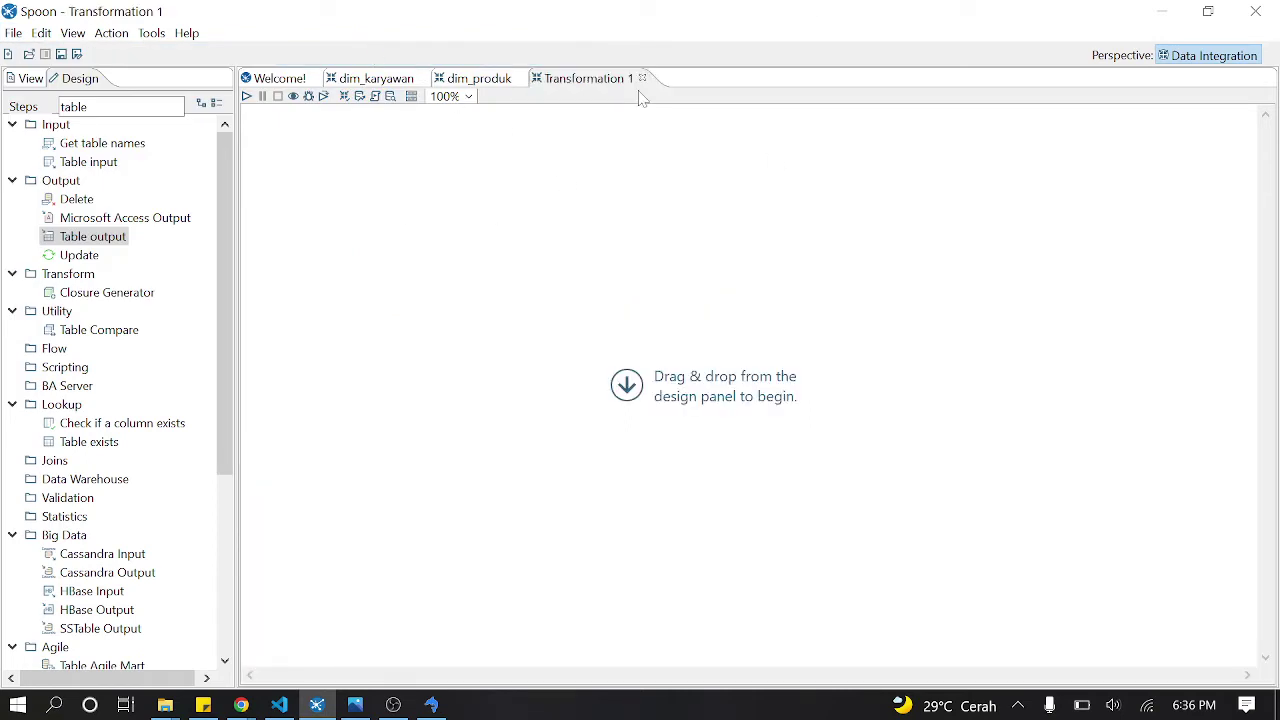
left_click(120, 106)
left_click_drag(70, 163, 441, 260)
left_click_drag(87, 168, 430, 364)
mouse_move(450, 281)
left_mouse_down()
mouse_move(422, 280)
mouse_move(454, 281)
left_mouse_up()
Step: Name the upper Table input step propinsi and set its connection to oltp
double_click(452, 272)
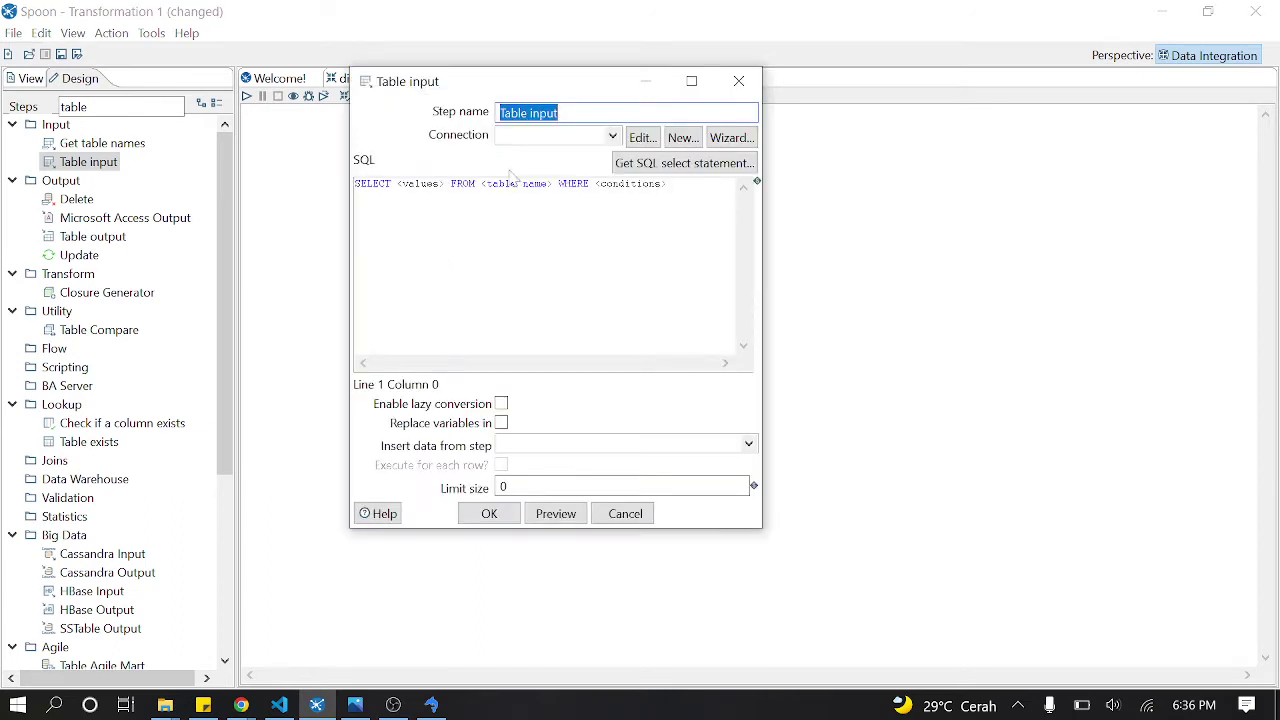
key("BackSpace")
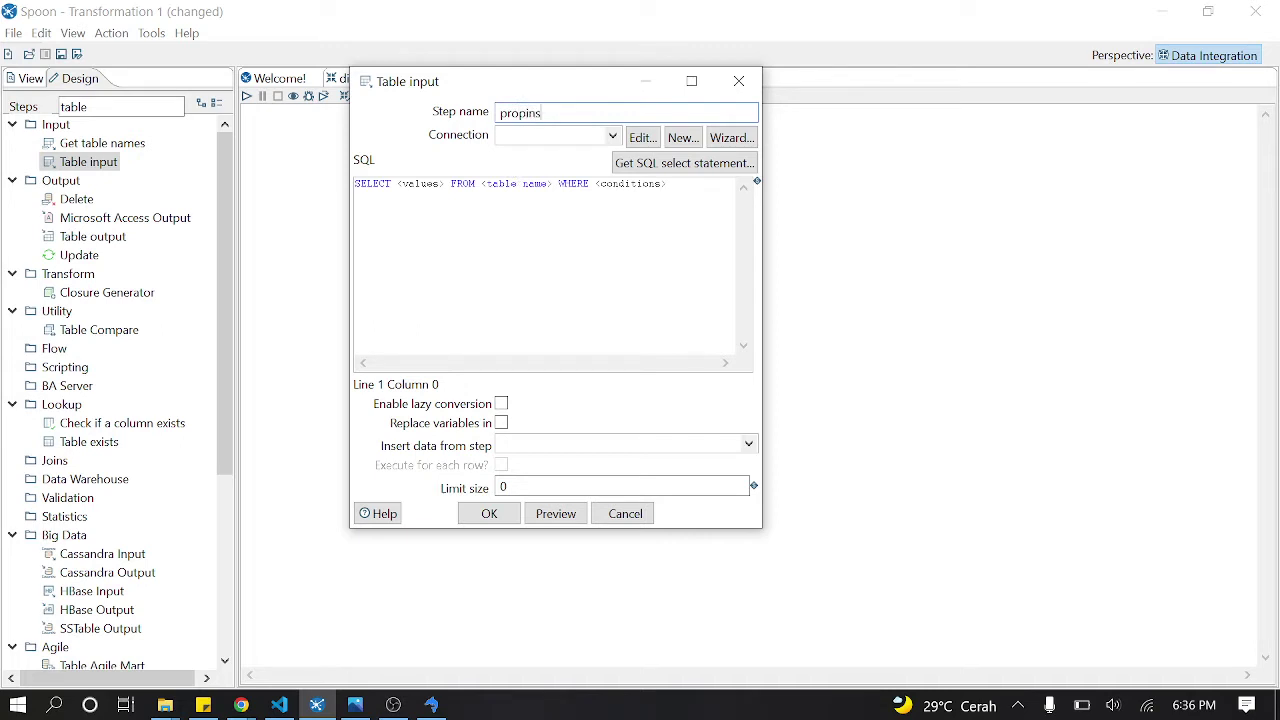
left_click(612, 135)
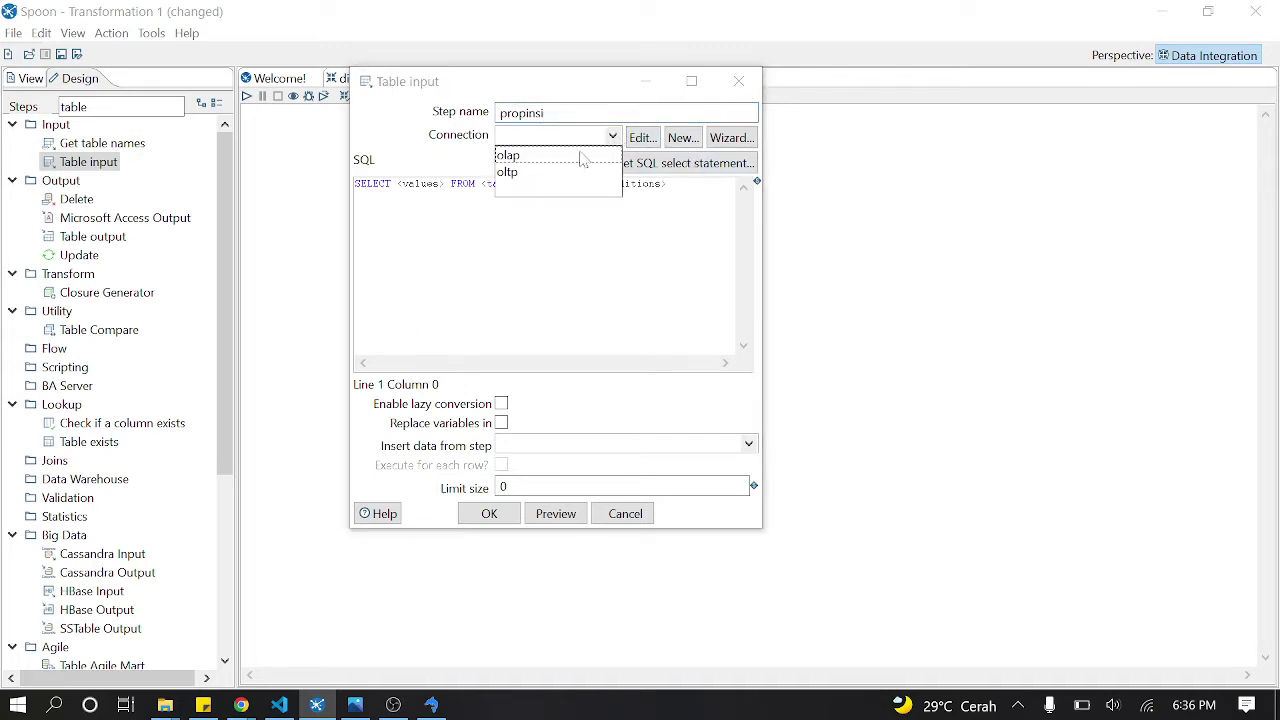
left_click(545, 158)
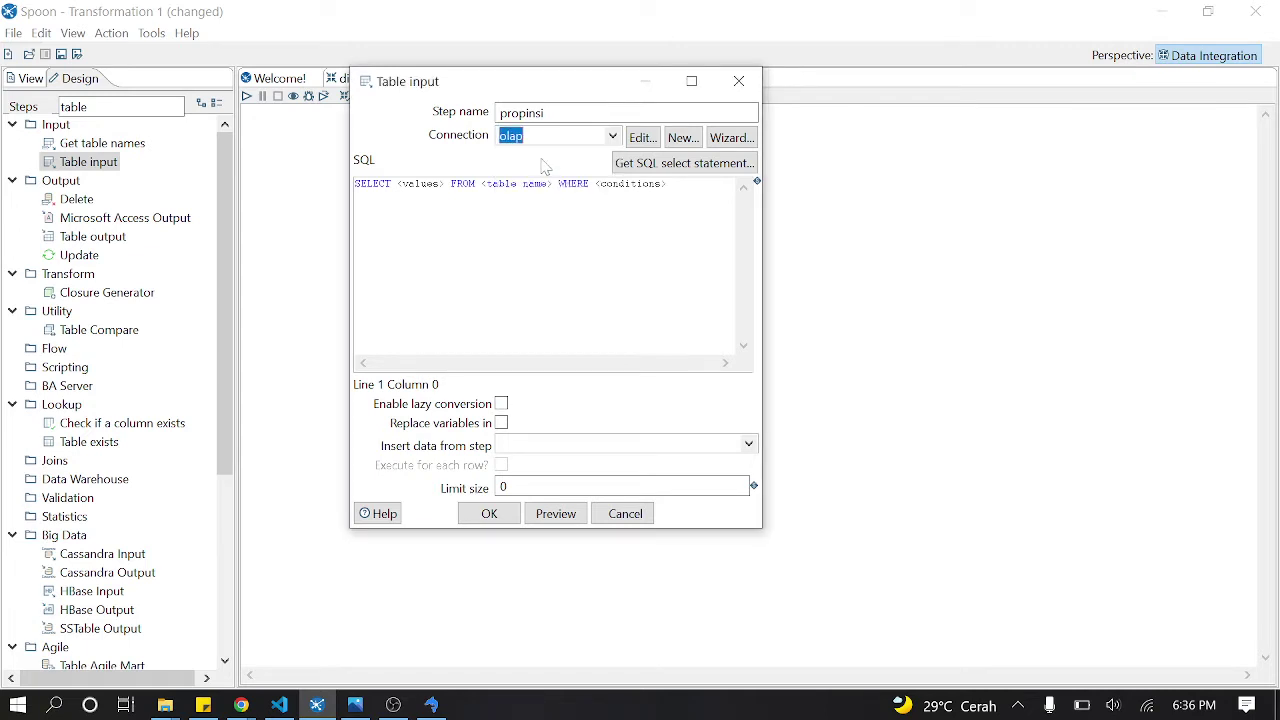
left_click(612, 135)
left_click(580, 172)
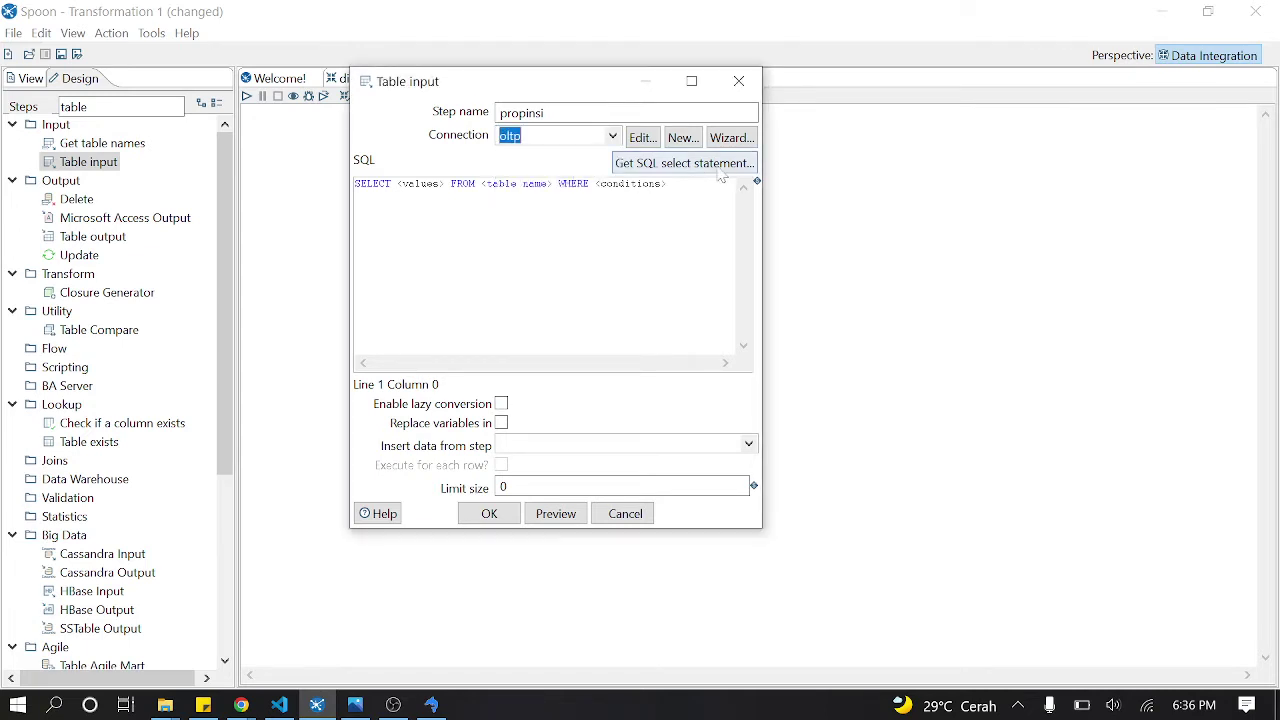
Step: Generate the propinsi step's SELECT statement from the ms_propinsi table with field names included, and accept the step settings
left_click(716, 163)
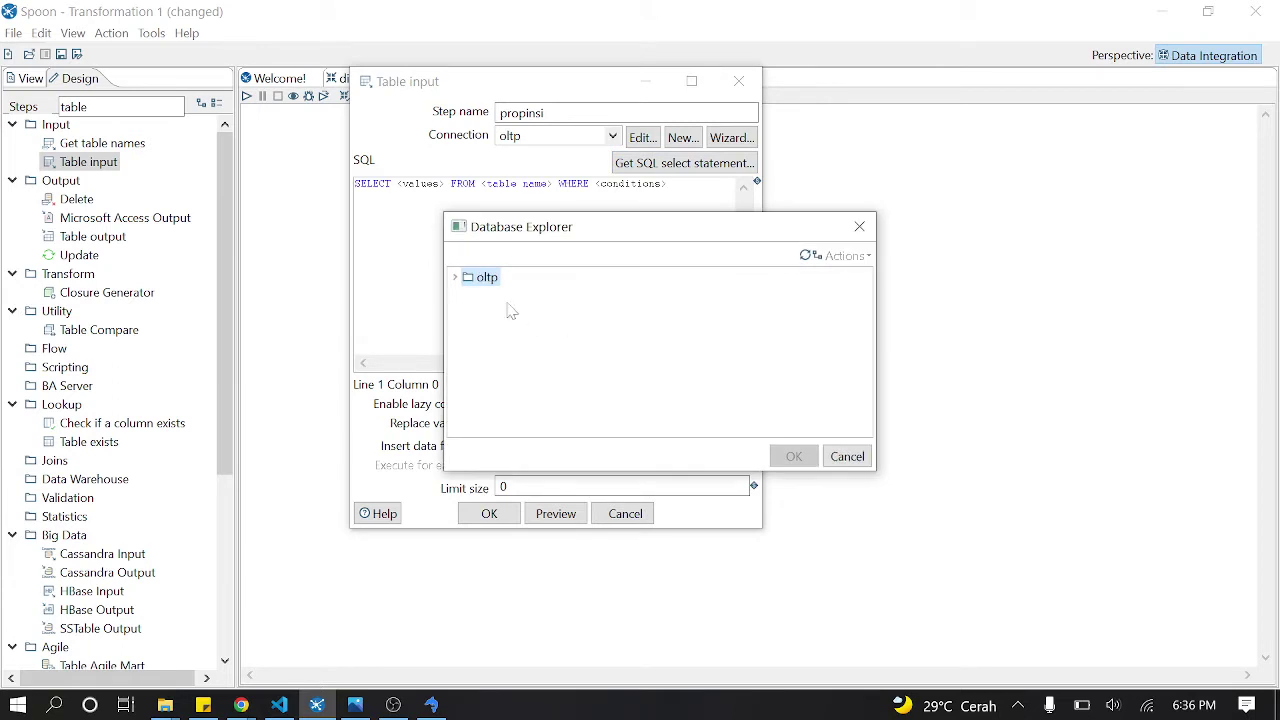
left_click(456, 278)
left_click(468, 315)
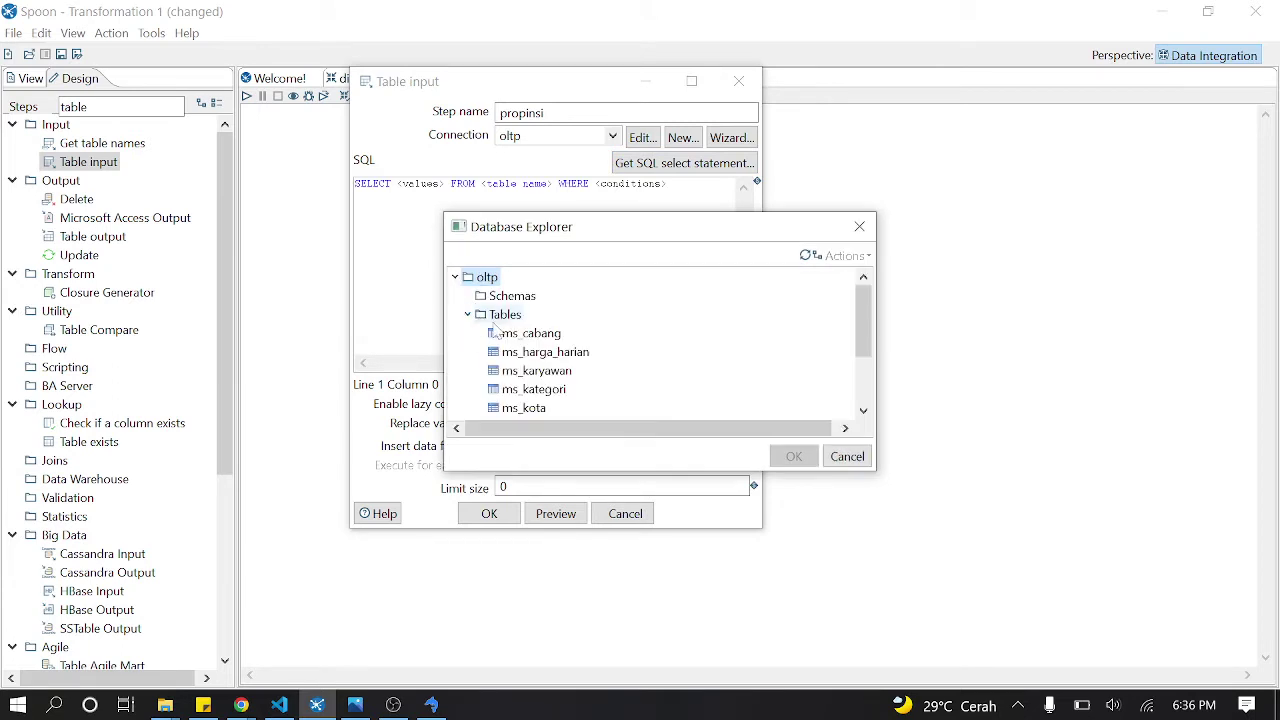
scroll(548, 378, "down", 2)
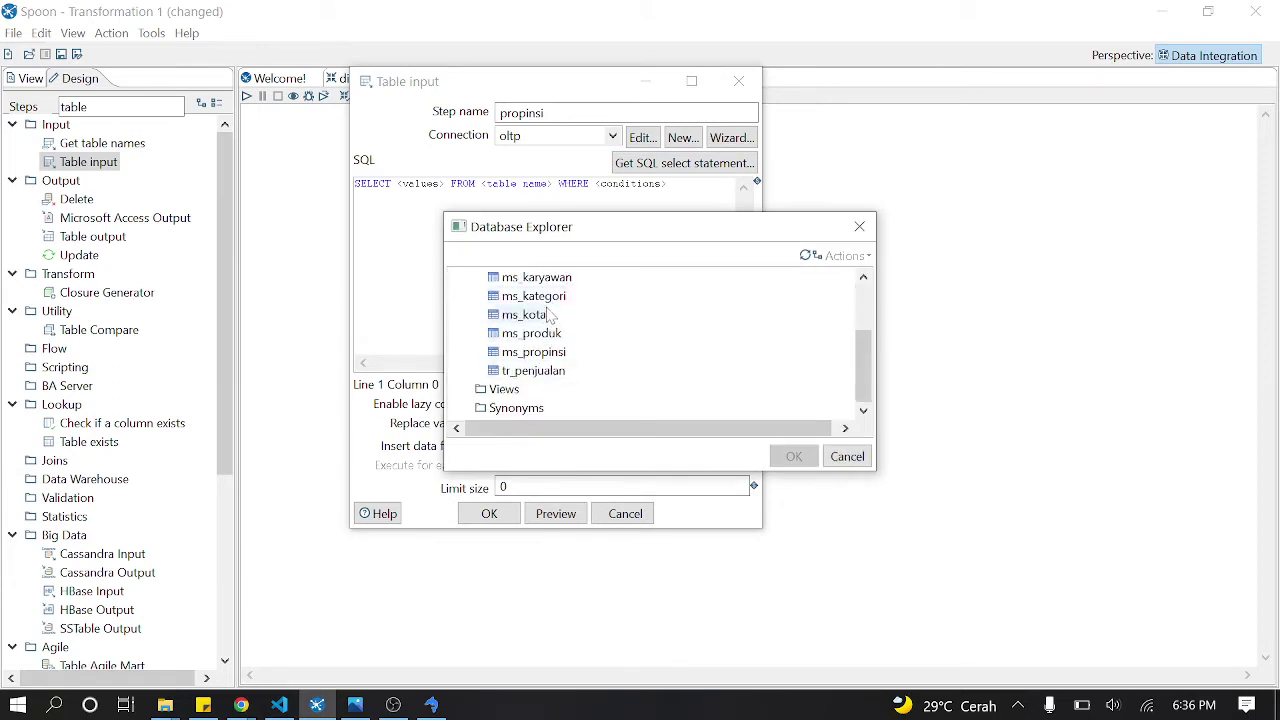
left_click(535, 352)
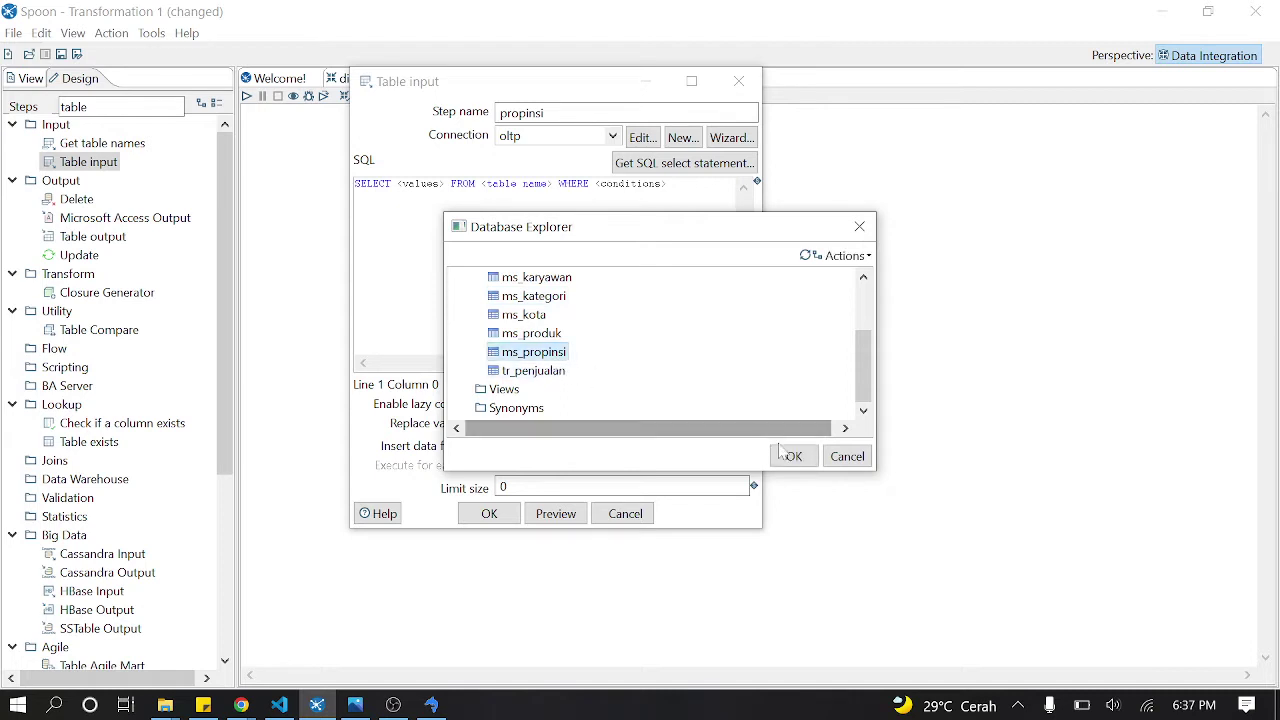
left_click(795, 456)
left_click(598, 421)
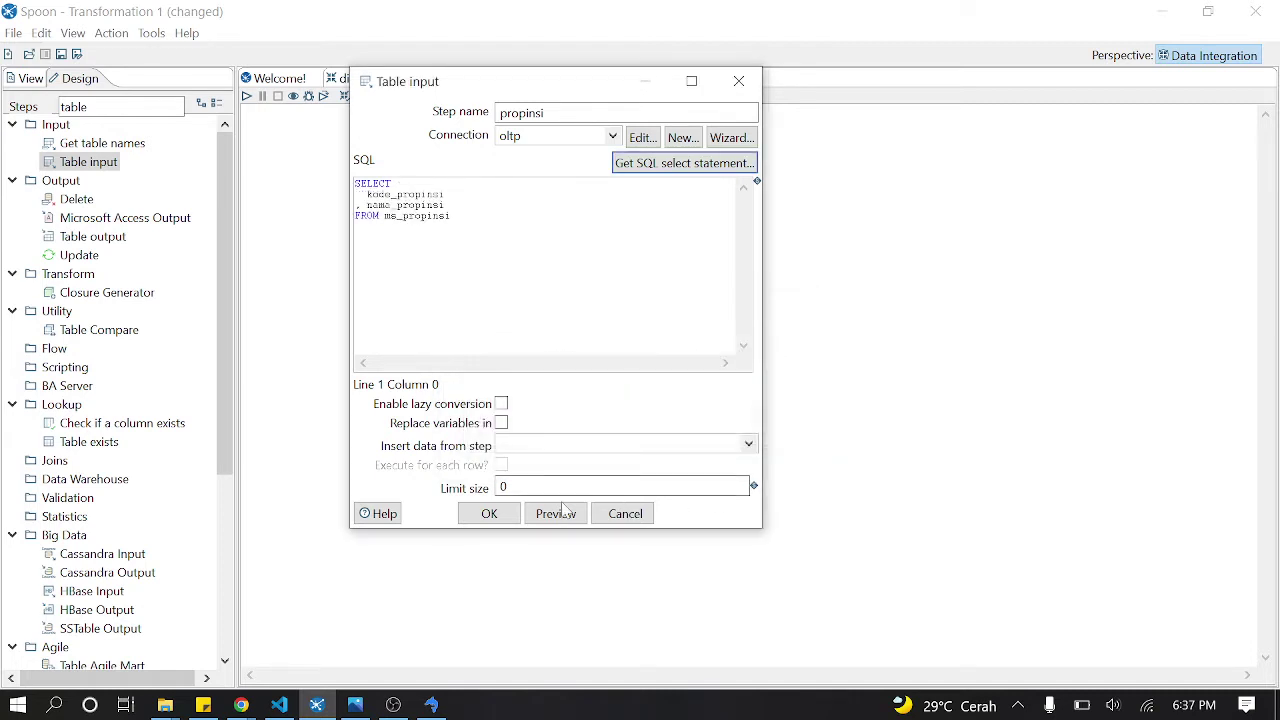
left_click(491, 520)
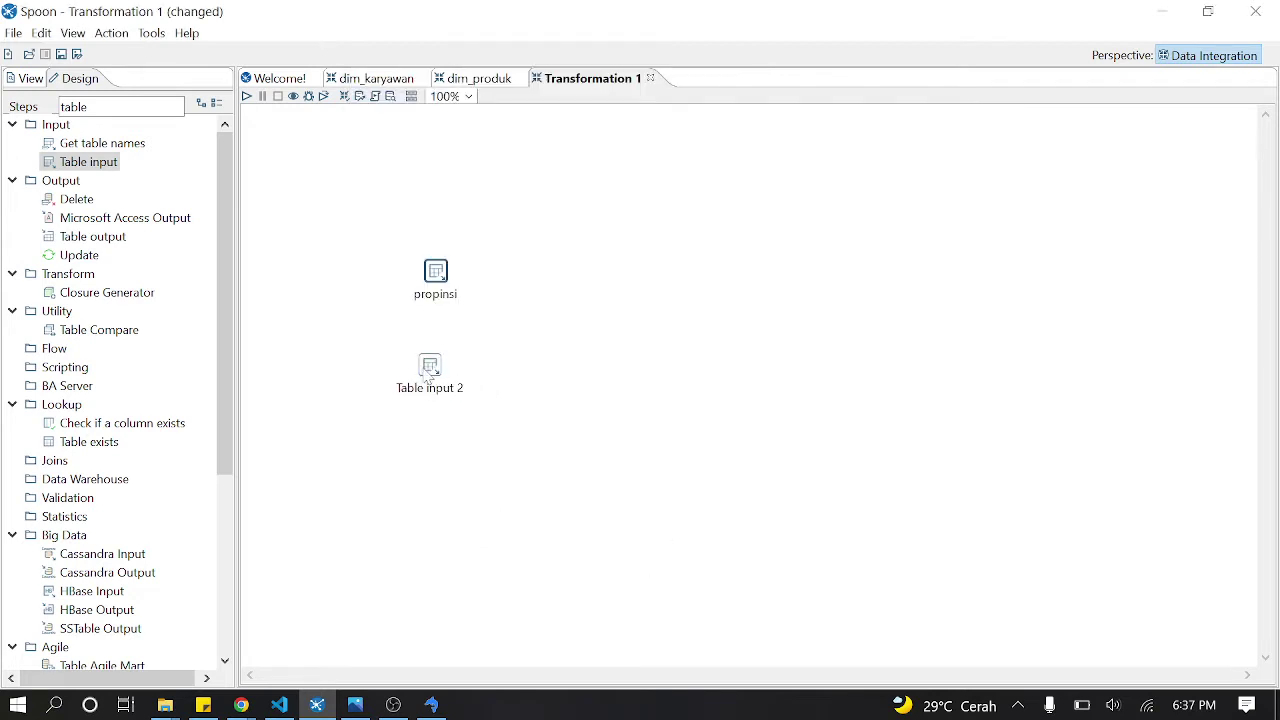
Step: Name the second Table input step cabang and set its connection to oltp
double_click(431, 374)
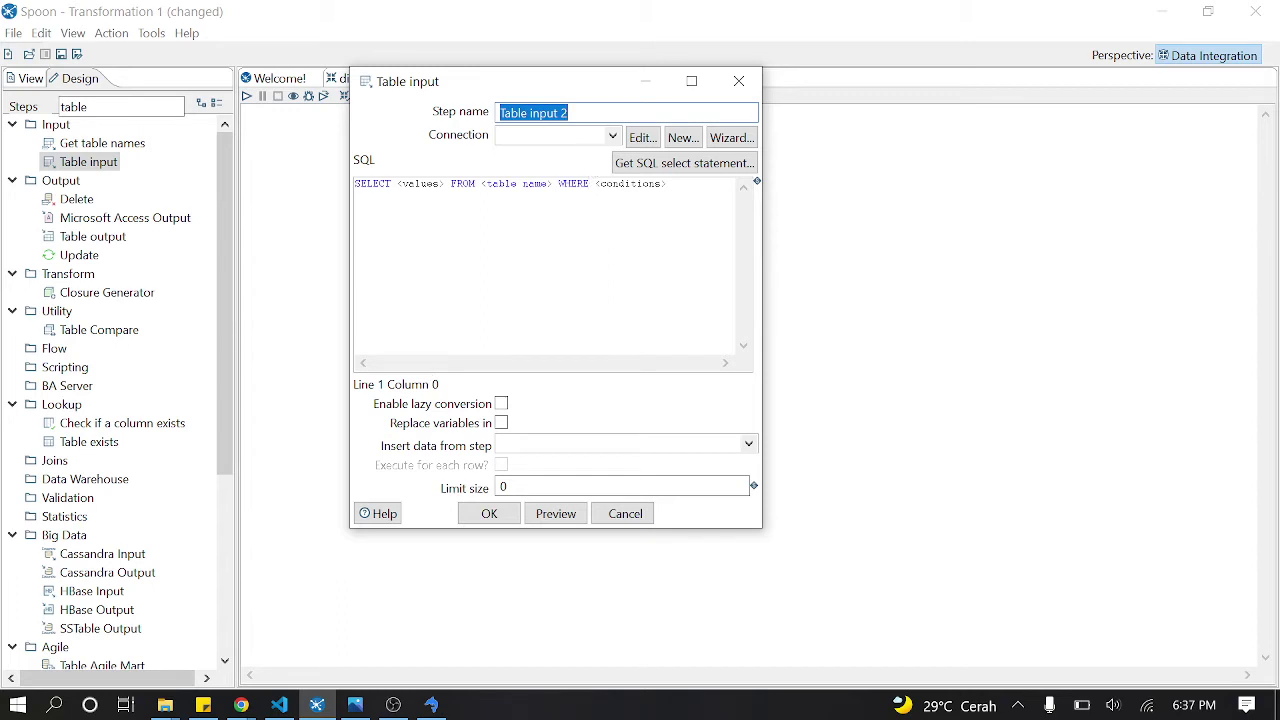
type("cabang")
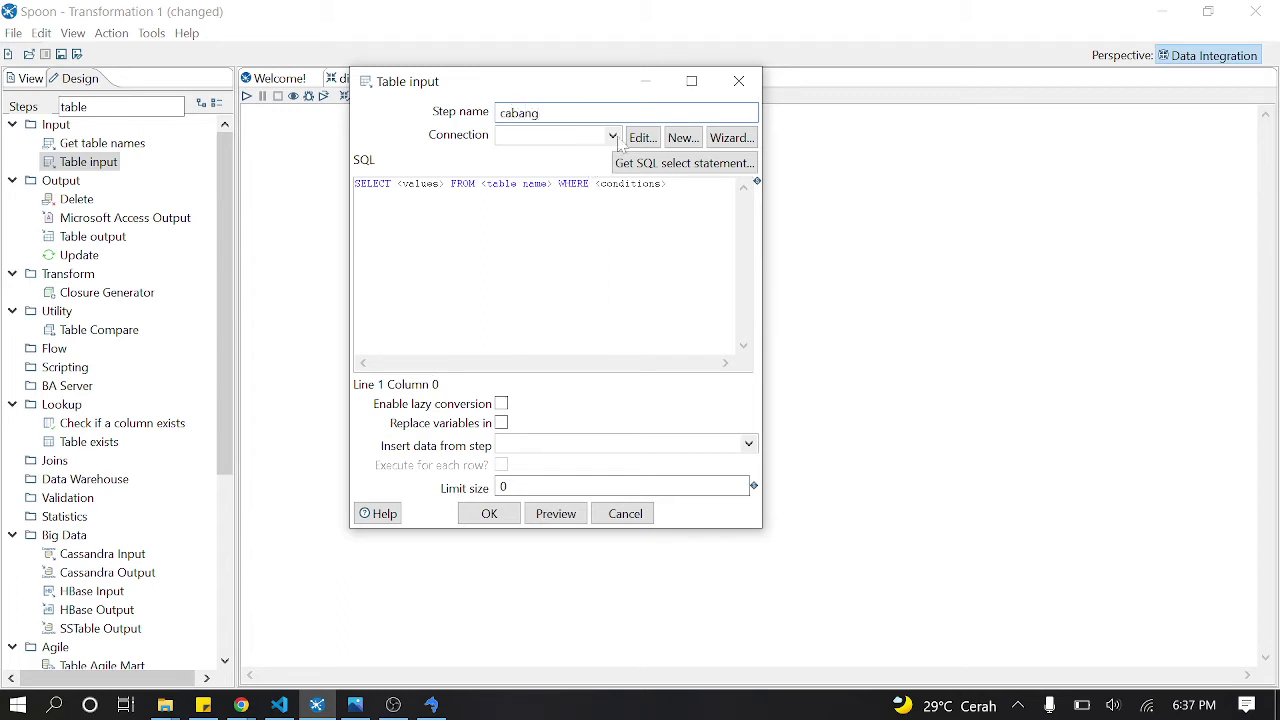
left_click(612, 137)
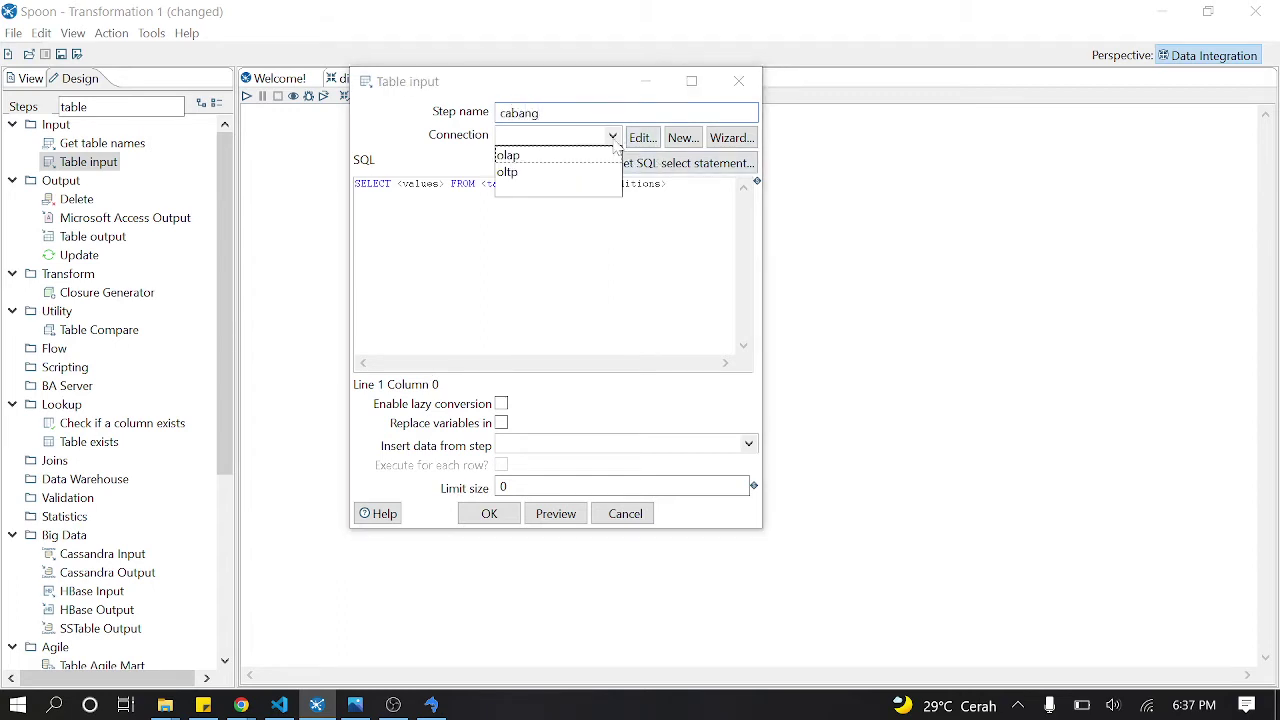
left_click(533, 173)
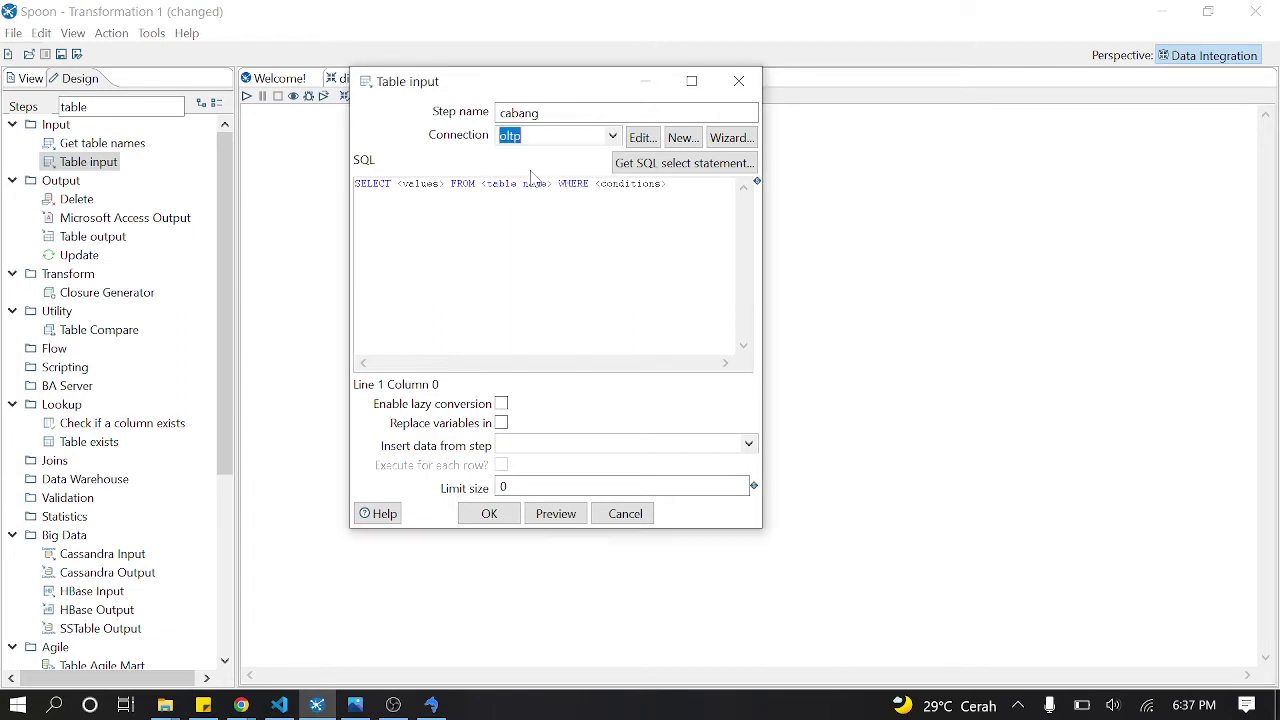
Step: Generate the cabang step's SELECT statement from the ms_cabang table with field names included
left_click(700, 163)
left_click(460, 279)
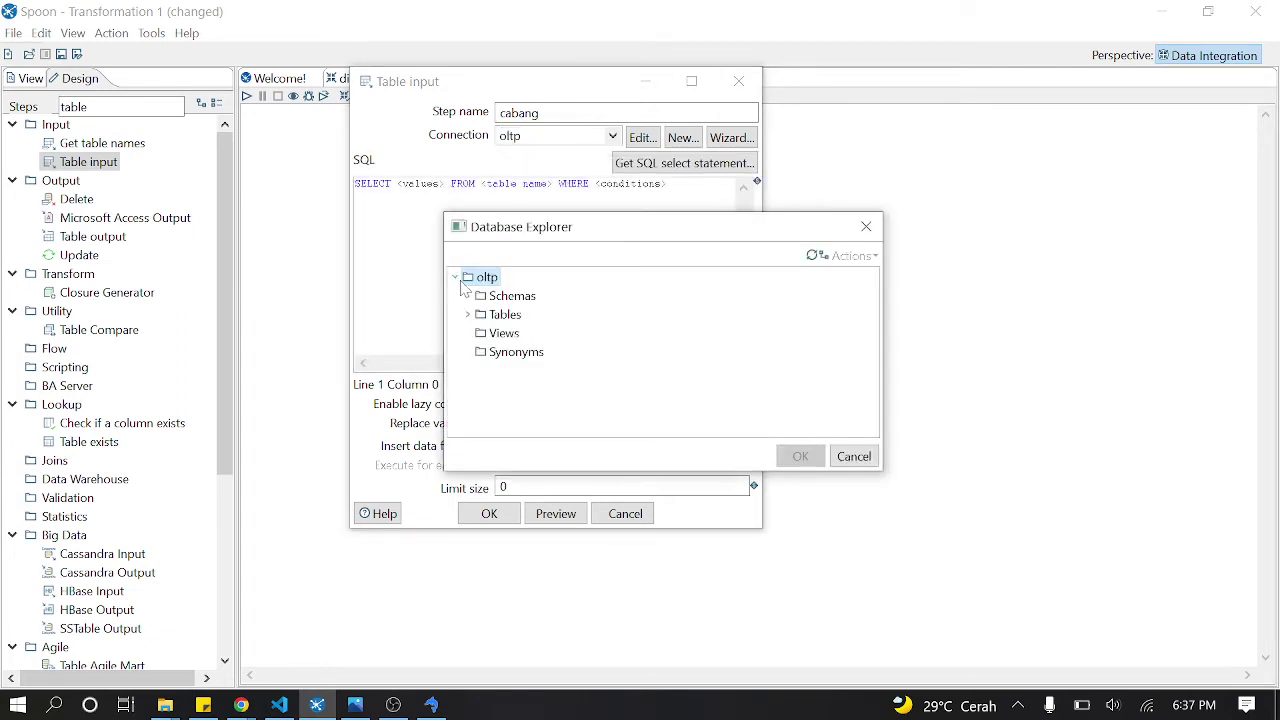
left_click(467, 315)
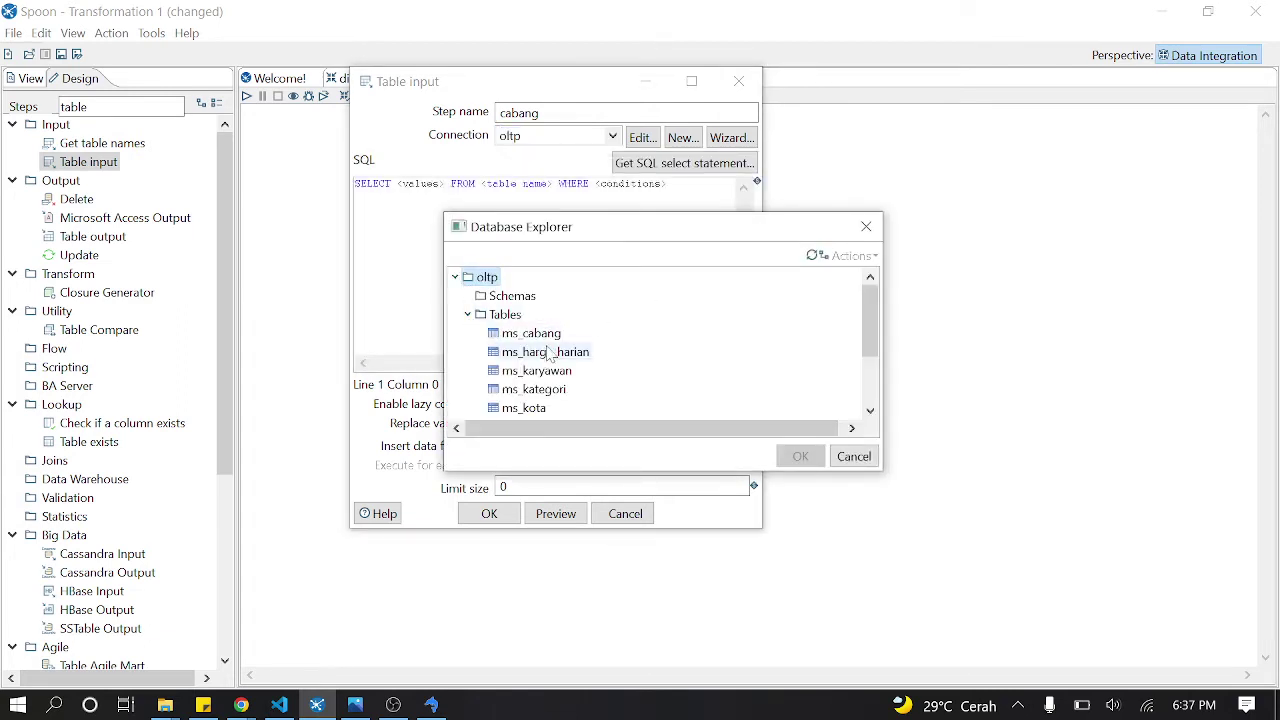
scroll(558, 352, "down", 2)
scroll(567, 368, "up", 1)
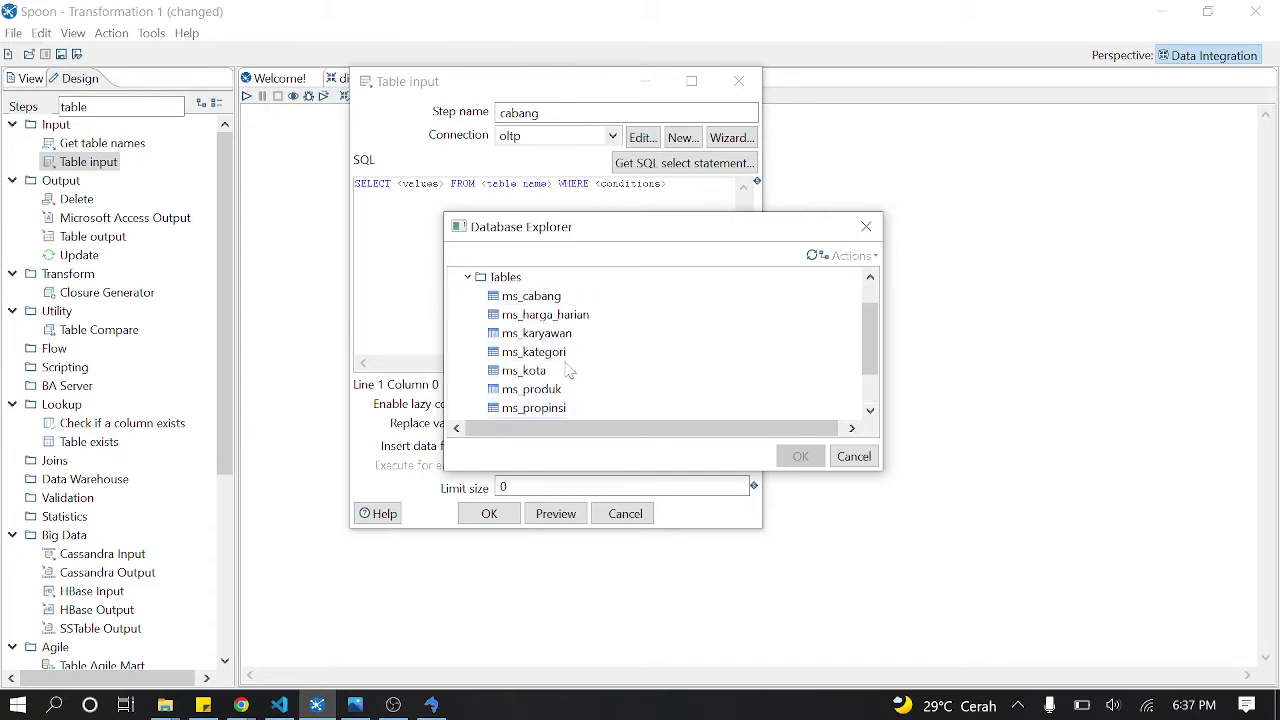
left_click(531, 296)
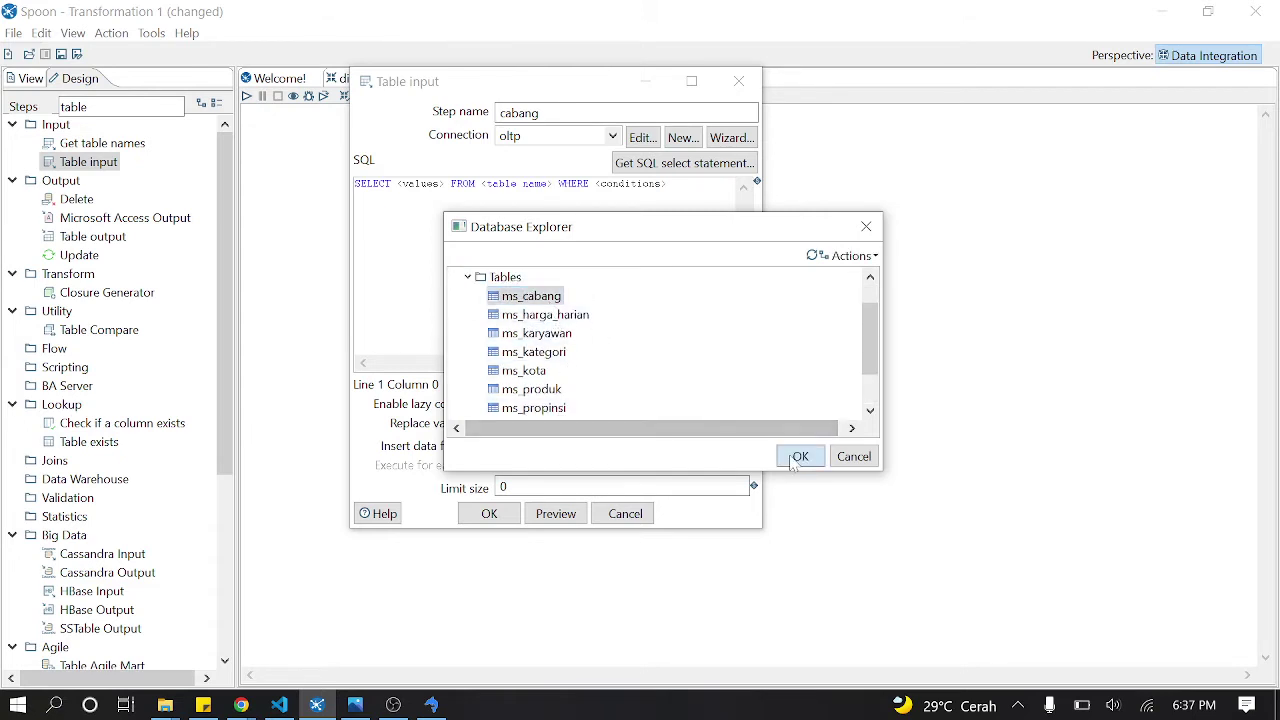
left_click(796, 457)
left_click(594, 422)
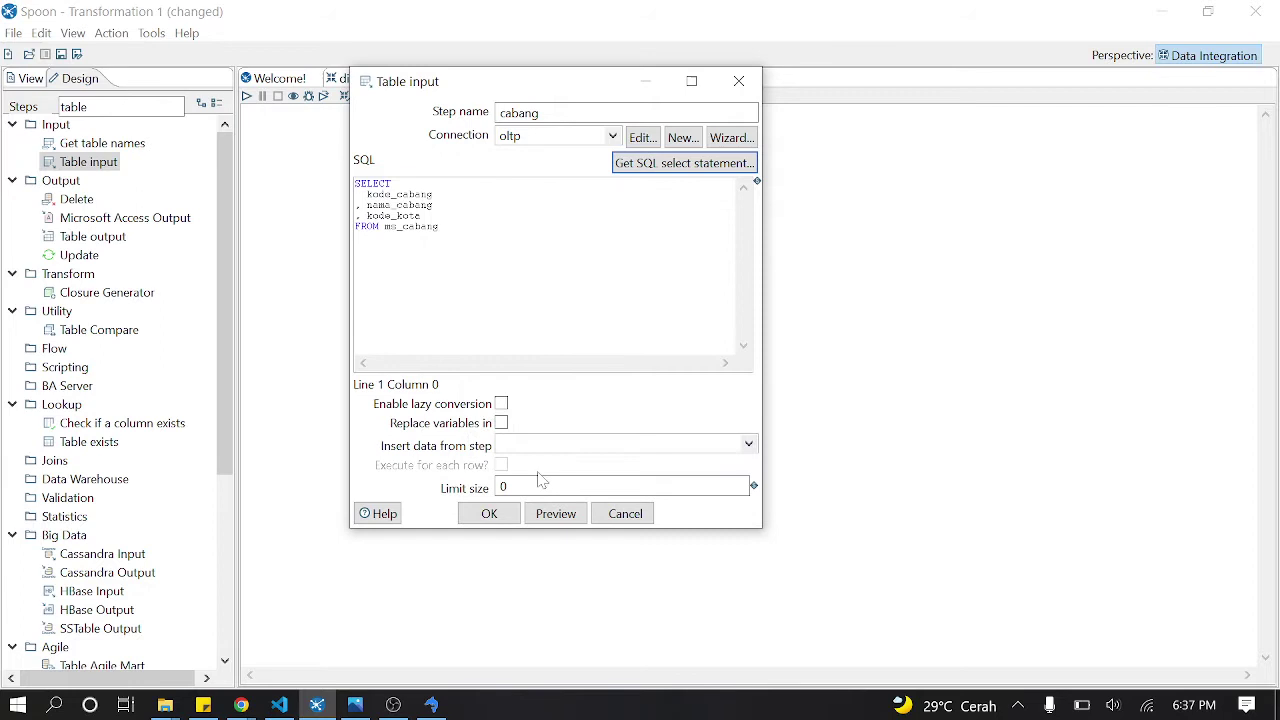
Step: Accept the cabang step settings and add a Stream lookup step to the canvas beside the propinsi and cabang steps
left_click(495, 520)
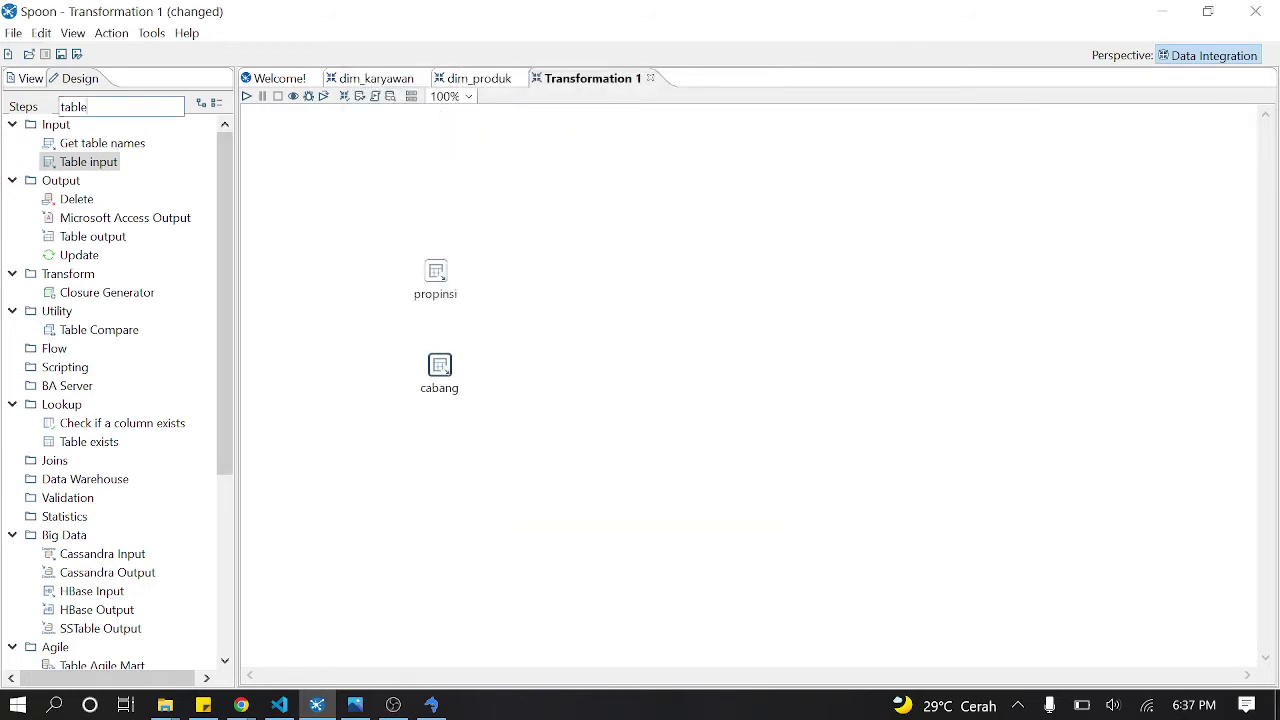
key("BackSpace")
key("BackSpace")
key("BackSpace")
key("BackSpace")
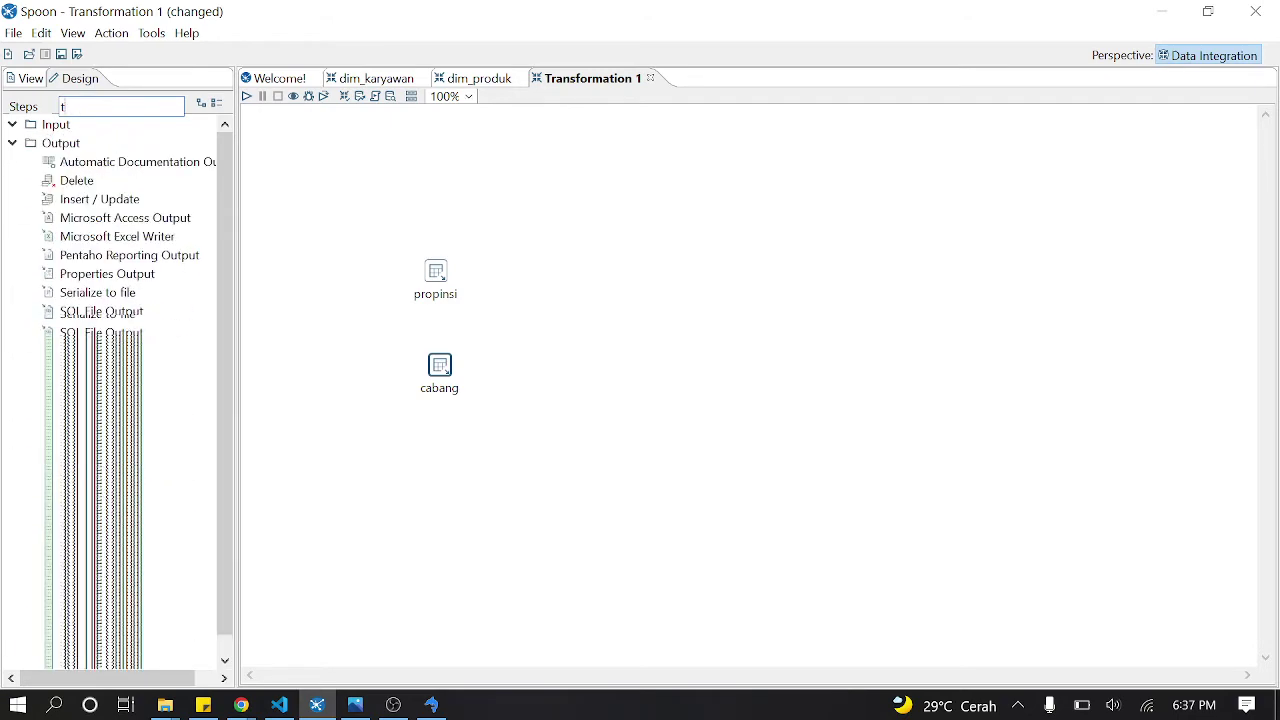
key("BackSpace")
type("lo")
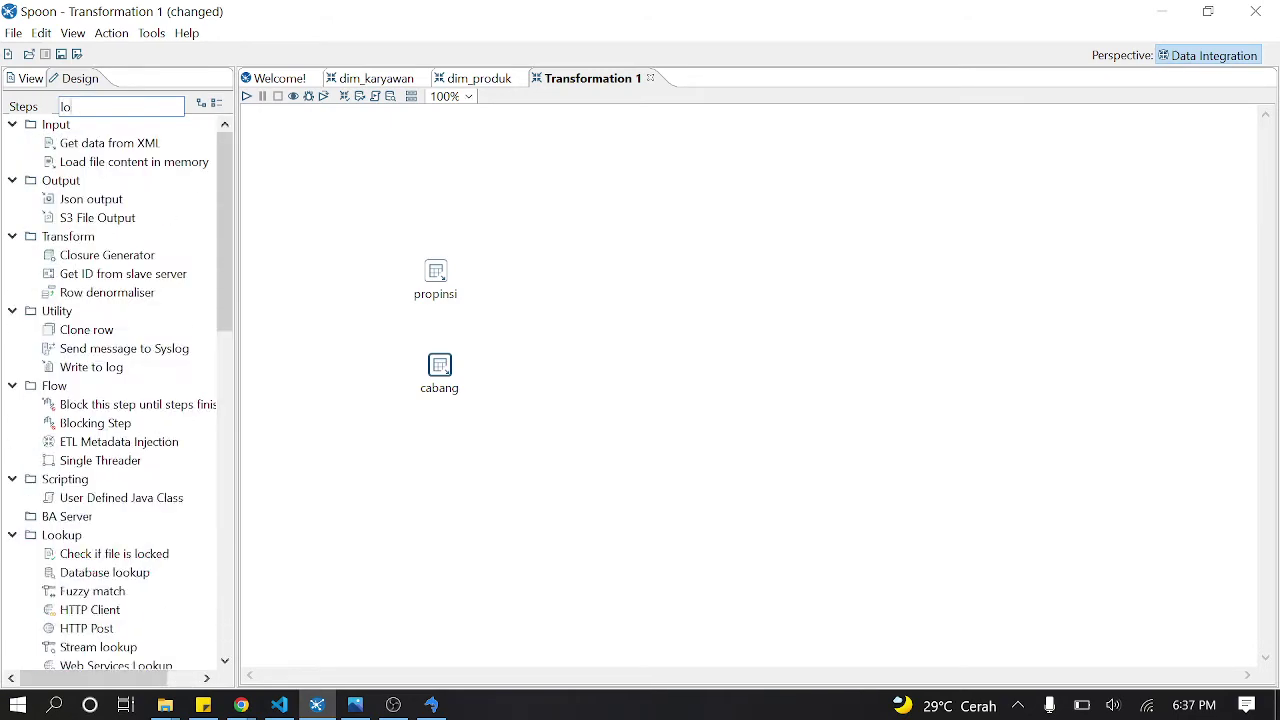
type("ok")
left_click_drag(110, 330, 521, 306)
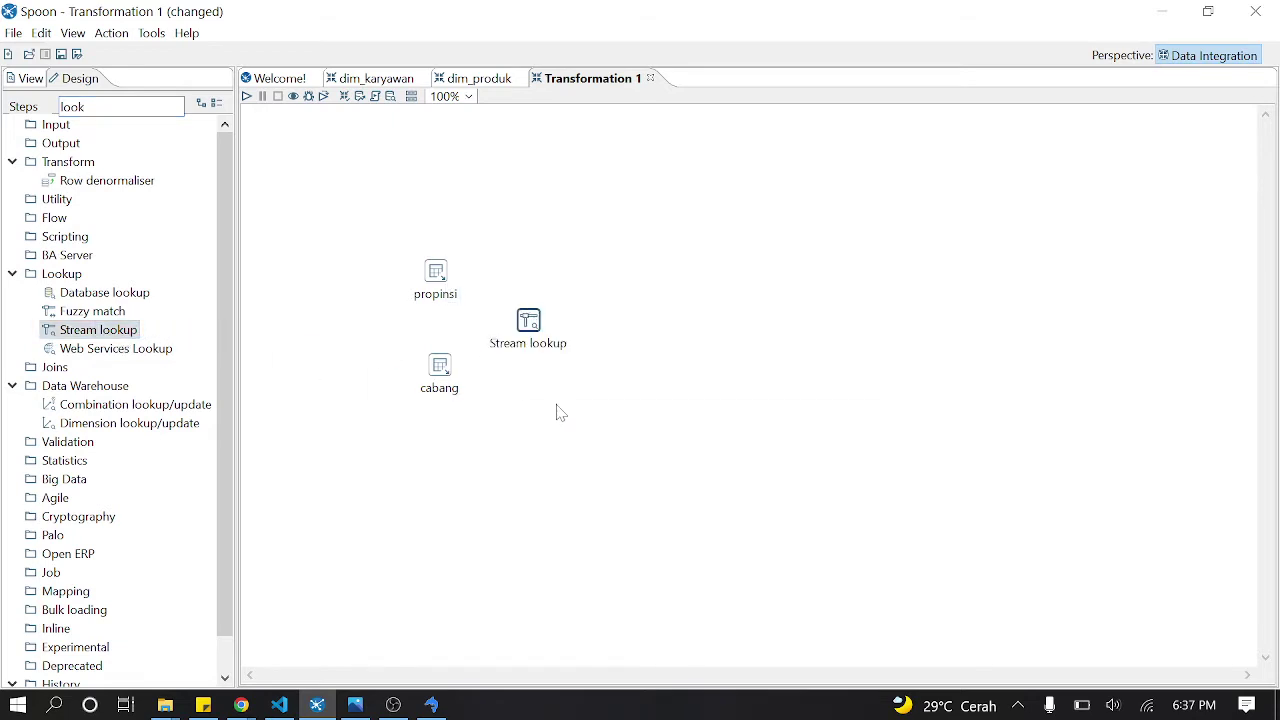
Step: Connect both the propinsi and cabang steps to the Stream lookup step with hops
mouse_move(438, 287)
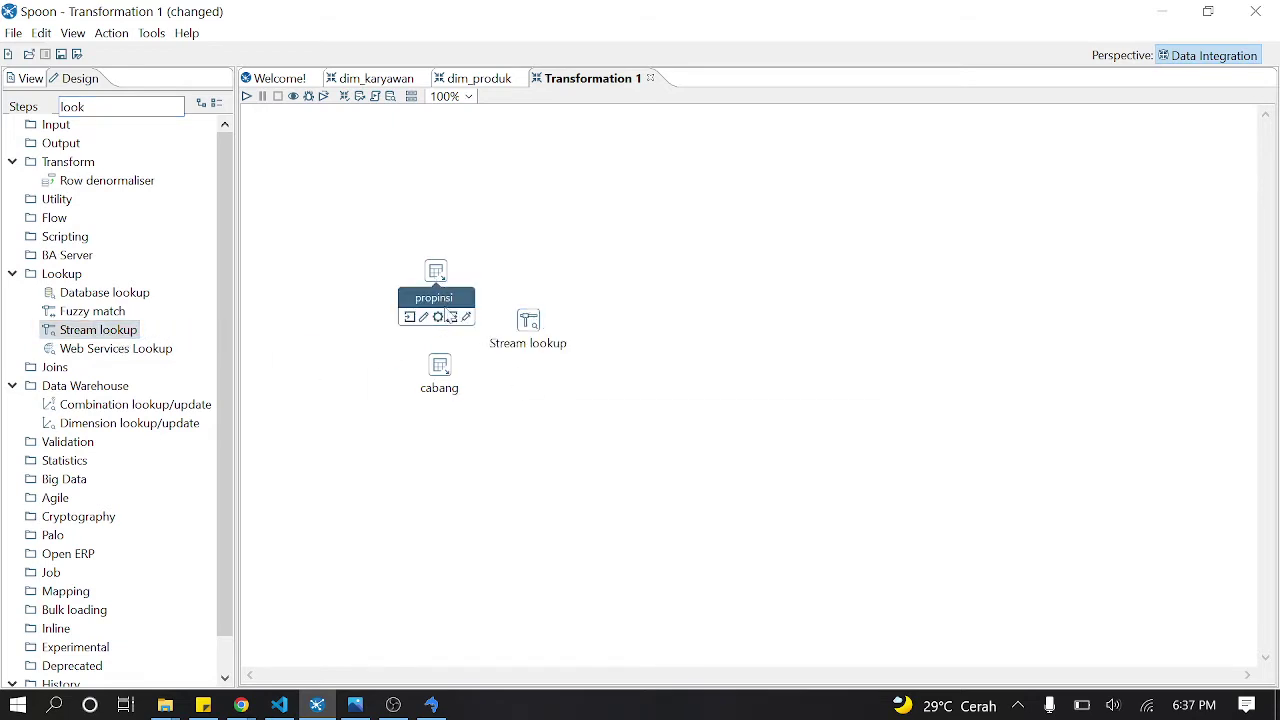
left_click_drag(450, 318, 528, 320)
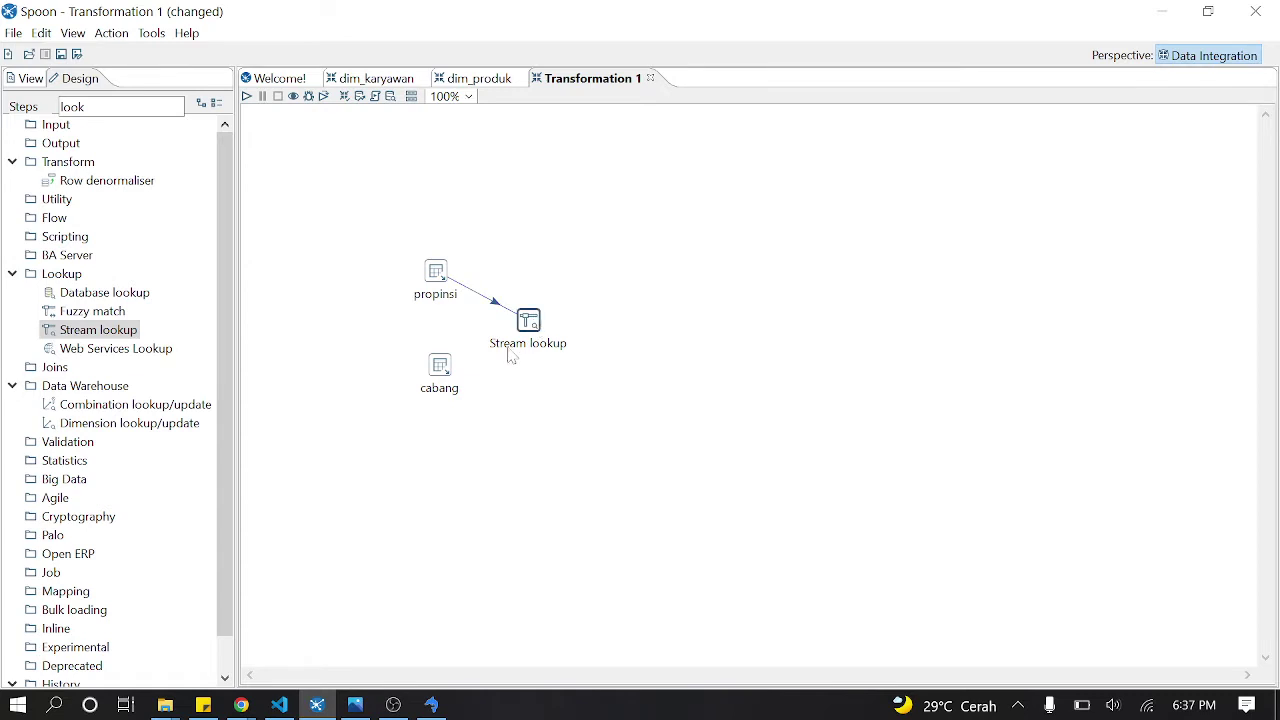
mouse_move(450, 374)
left_click_drag(462, 412, 528, 322)
Step: Name the Stream lookup step join and set its lookup step to cabang
double_click(537, 333)
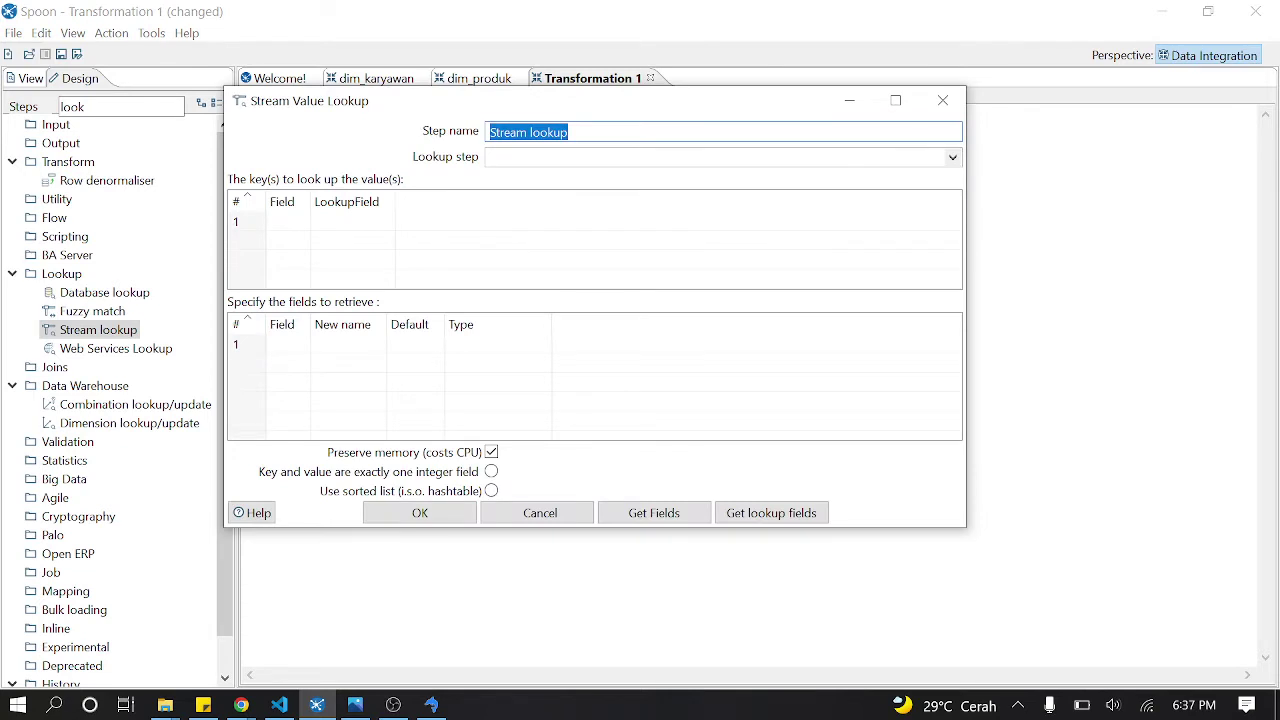
type("join")
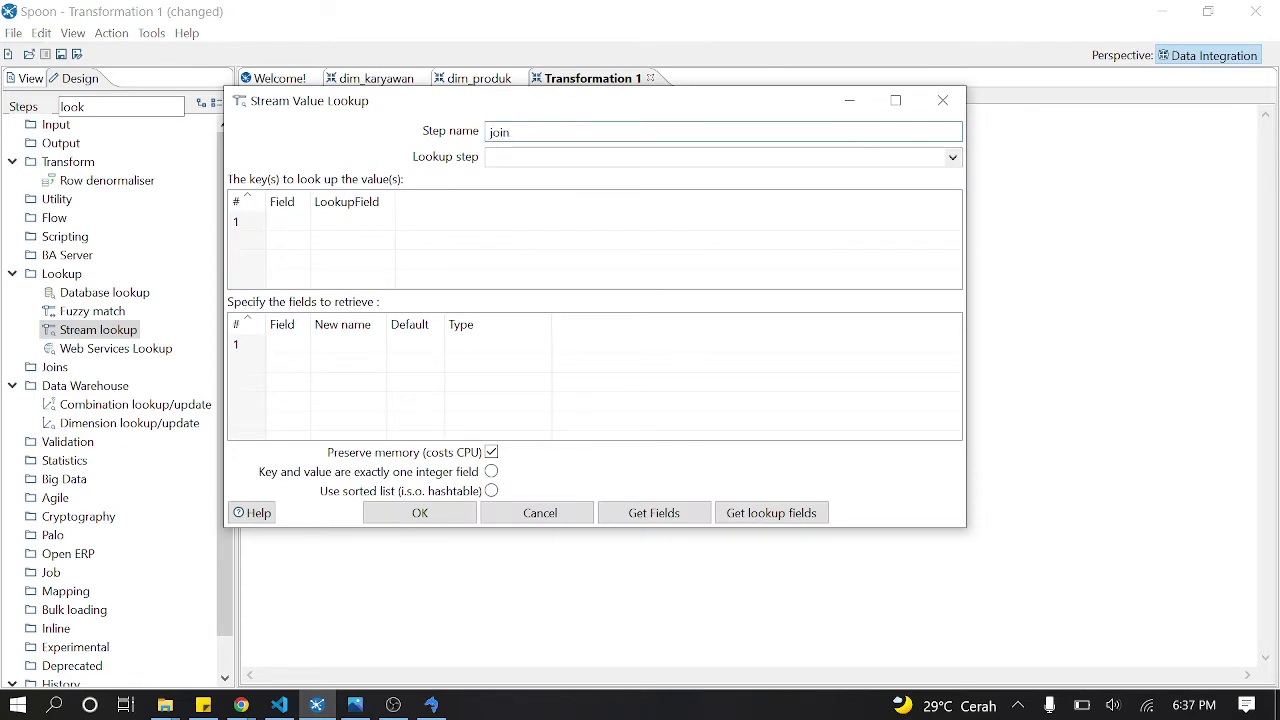
left_click(953, 157)
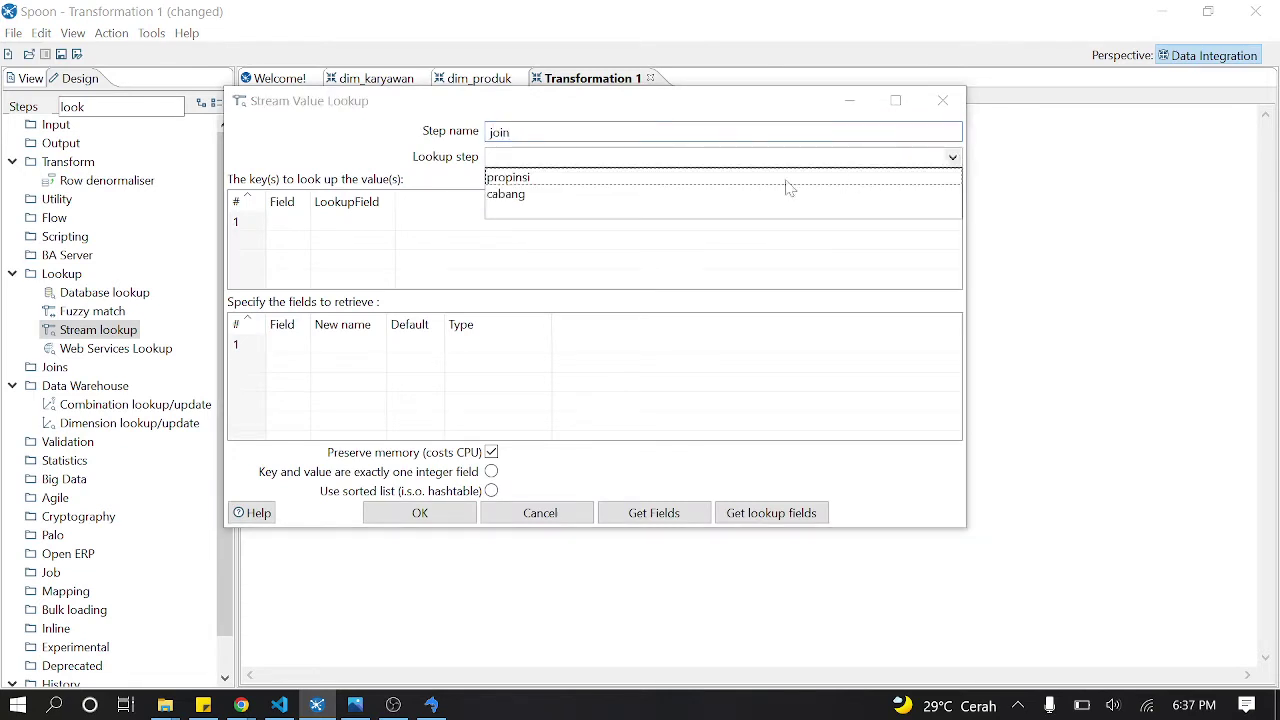
left_click(531, 200)
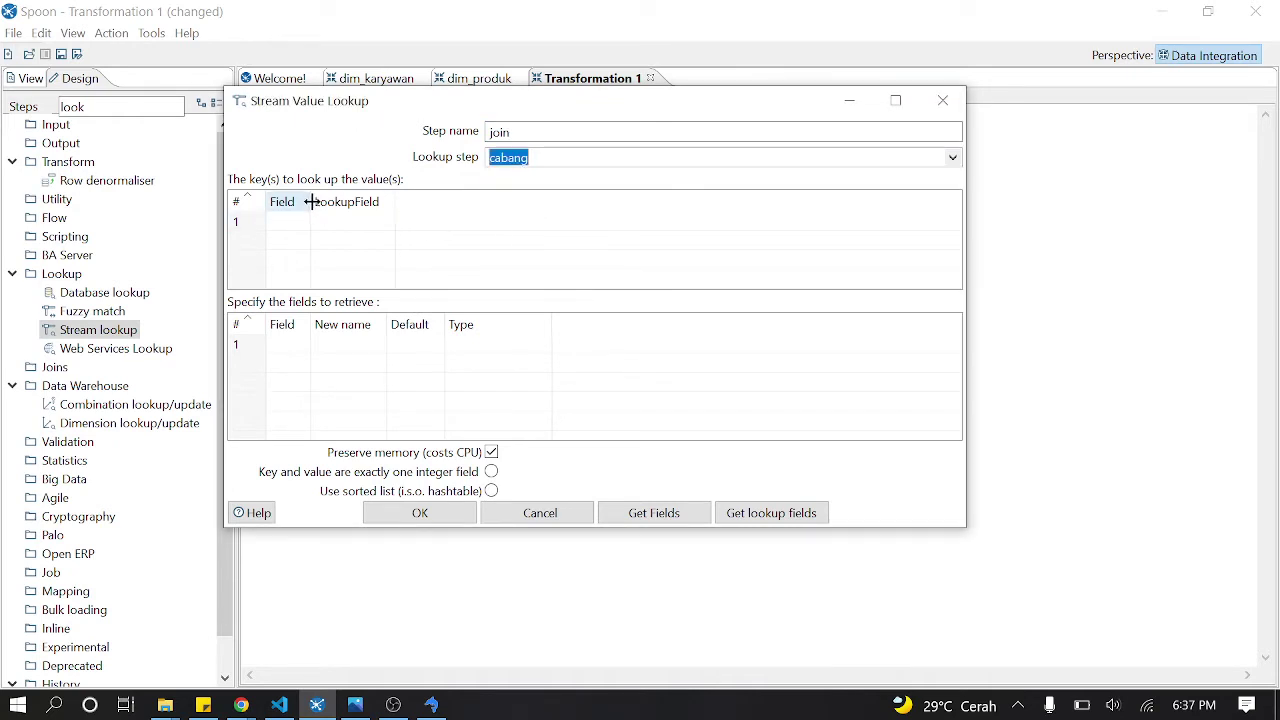
Step: Widen the key table's columns, set the first key's field to kode_propinsi, and check which lookup fields it can be matched with
left_click_drag(311, 201, 376, 202)
left_click_drag(460, 202, 510, 202)
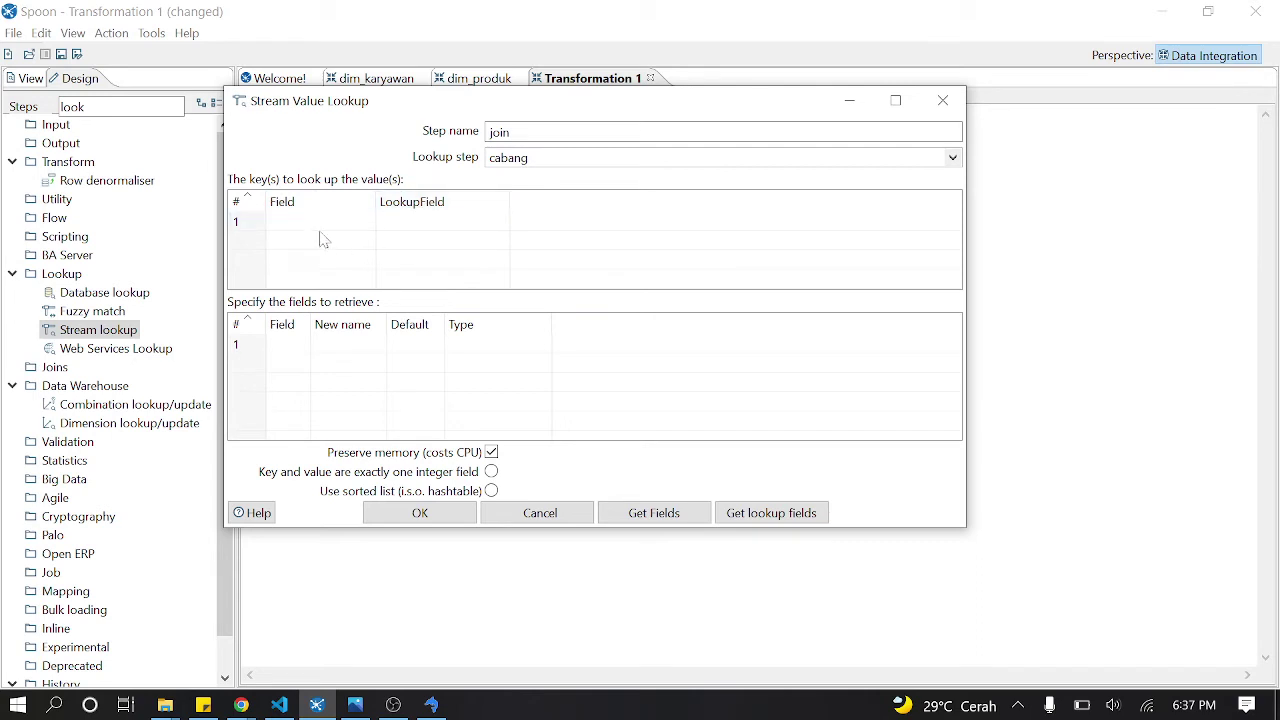
left_click(320, 222)
left_click(367, 221)
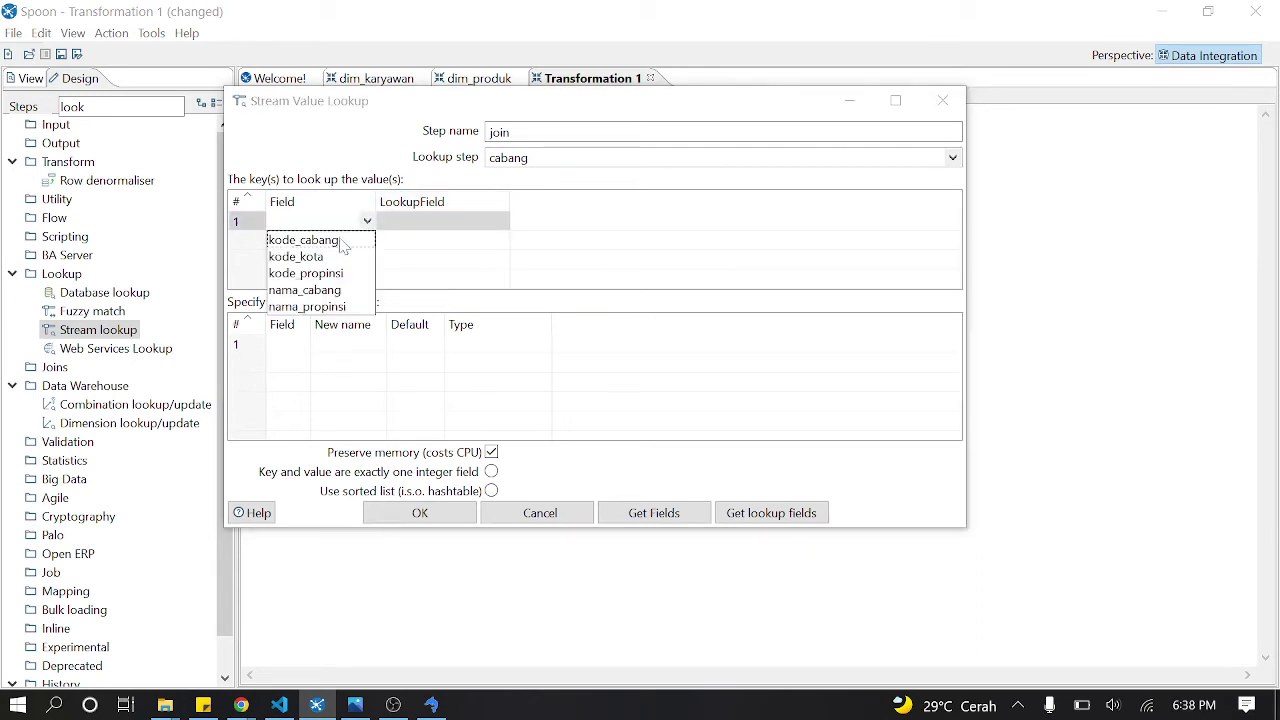
left_click(343, 273)
left_click(485, 222)
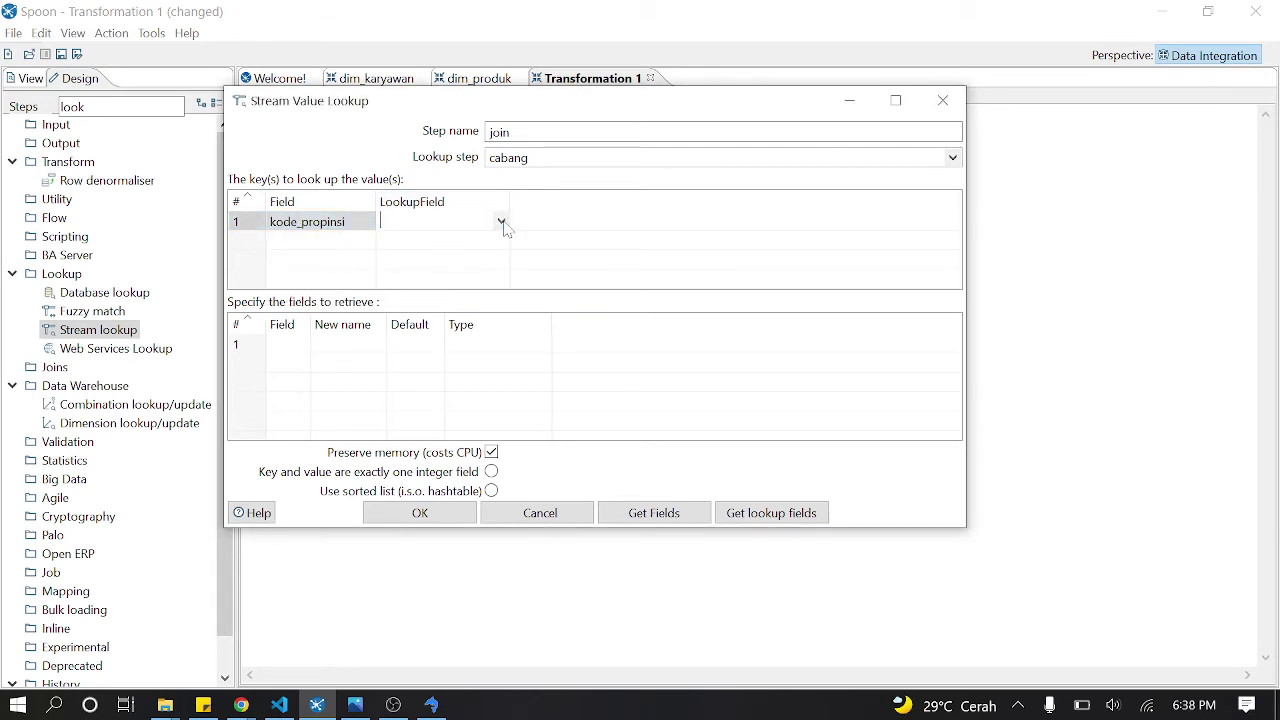
left_click(501, 222)
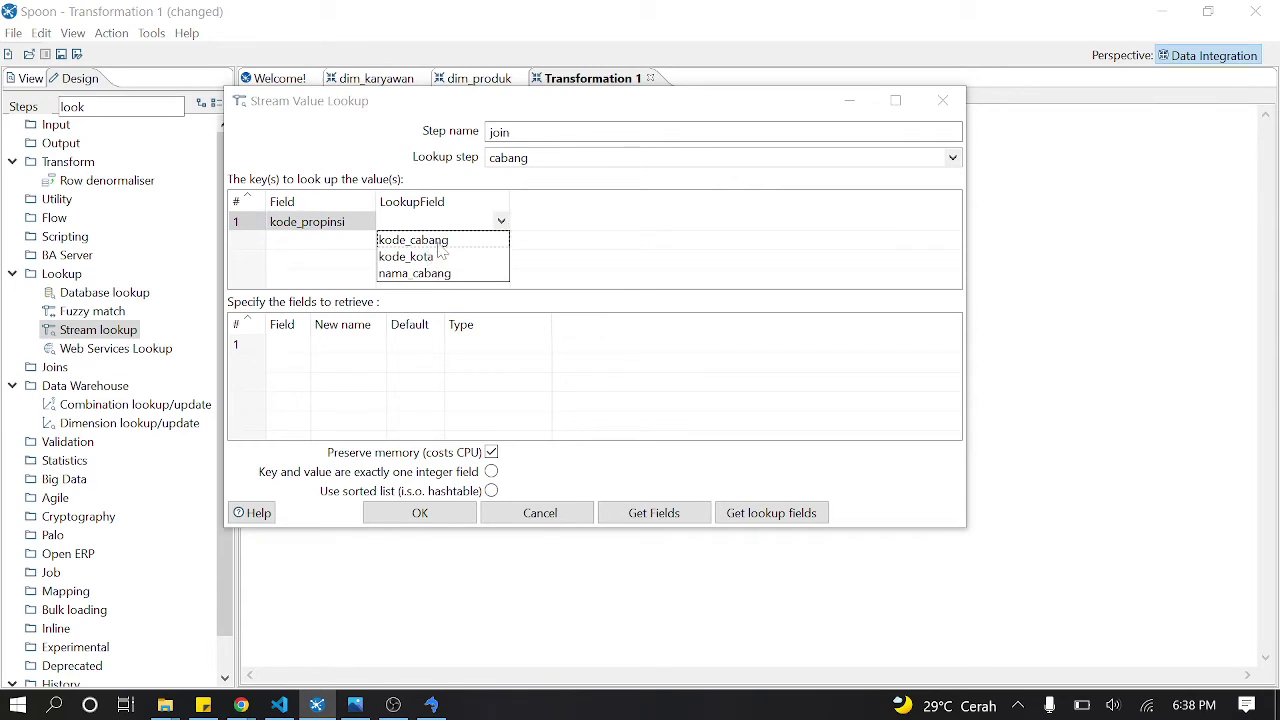
key("Escape")
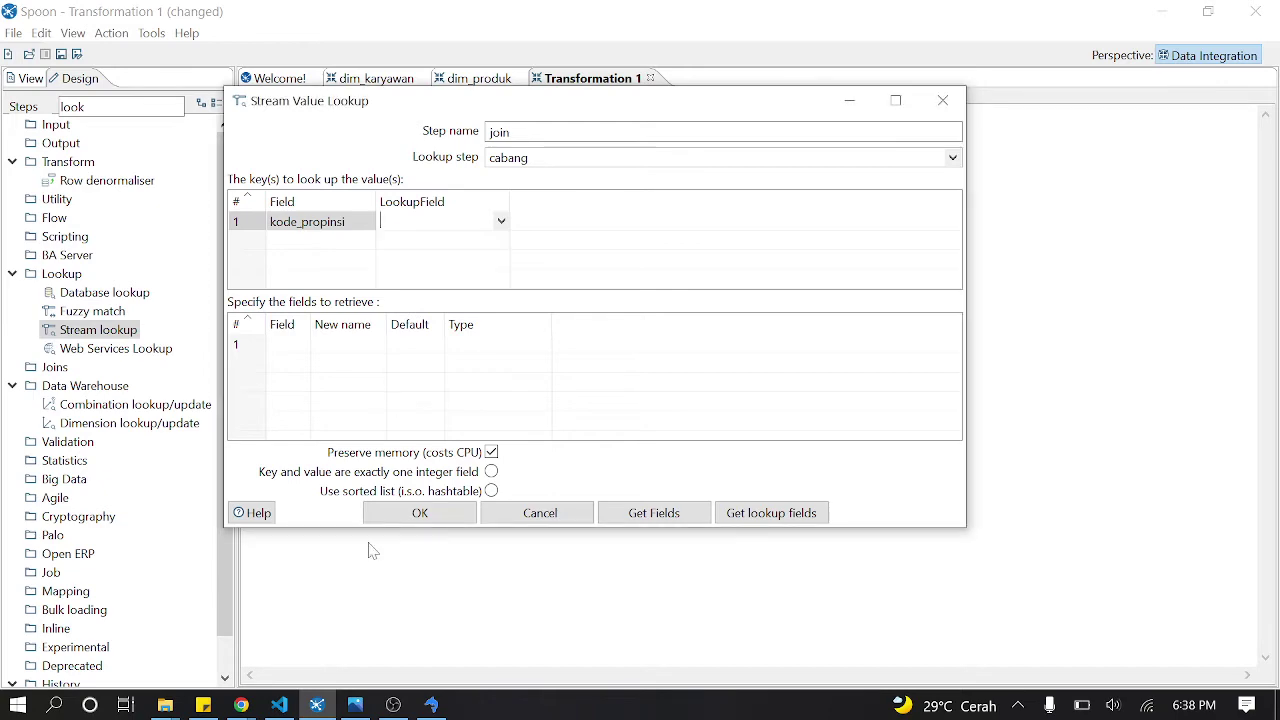
Step: Switch to SQLyog and examine which code columns link the ms_cabang, ms_kota and ms_propinsi tables in phi_oltp
left_click(431, 705)
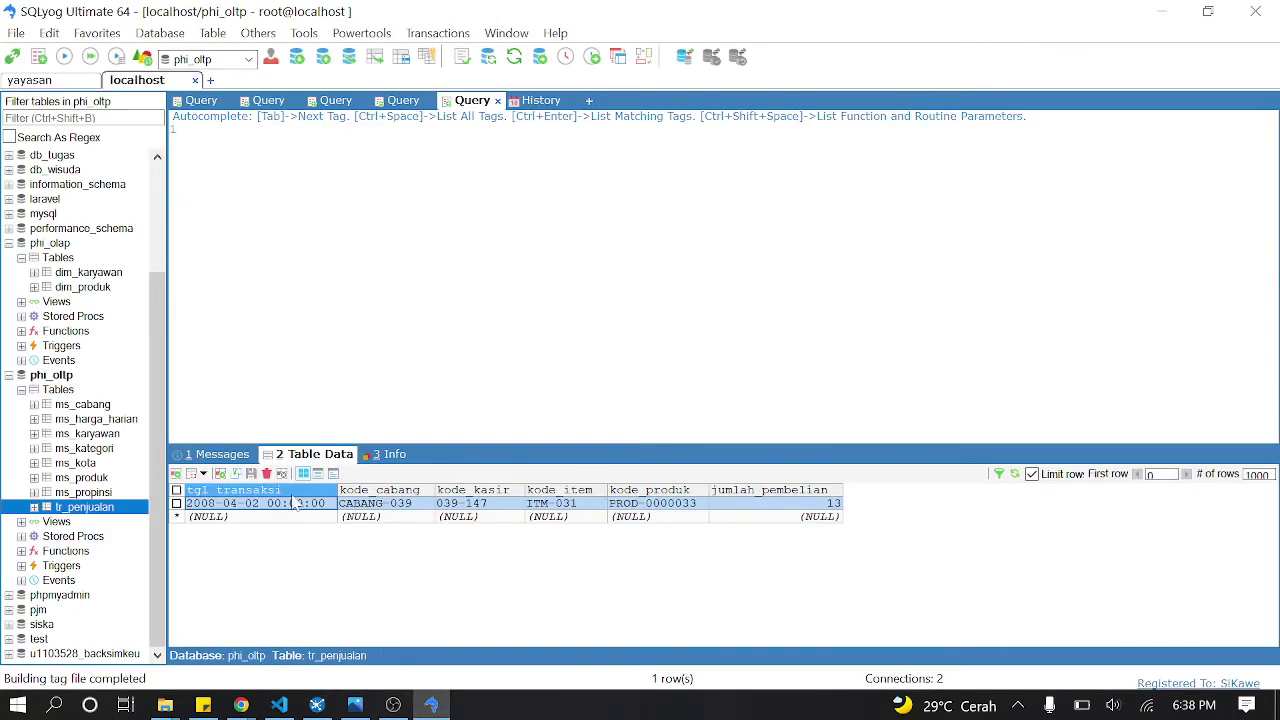
left_click(88, 406)
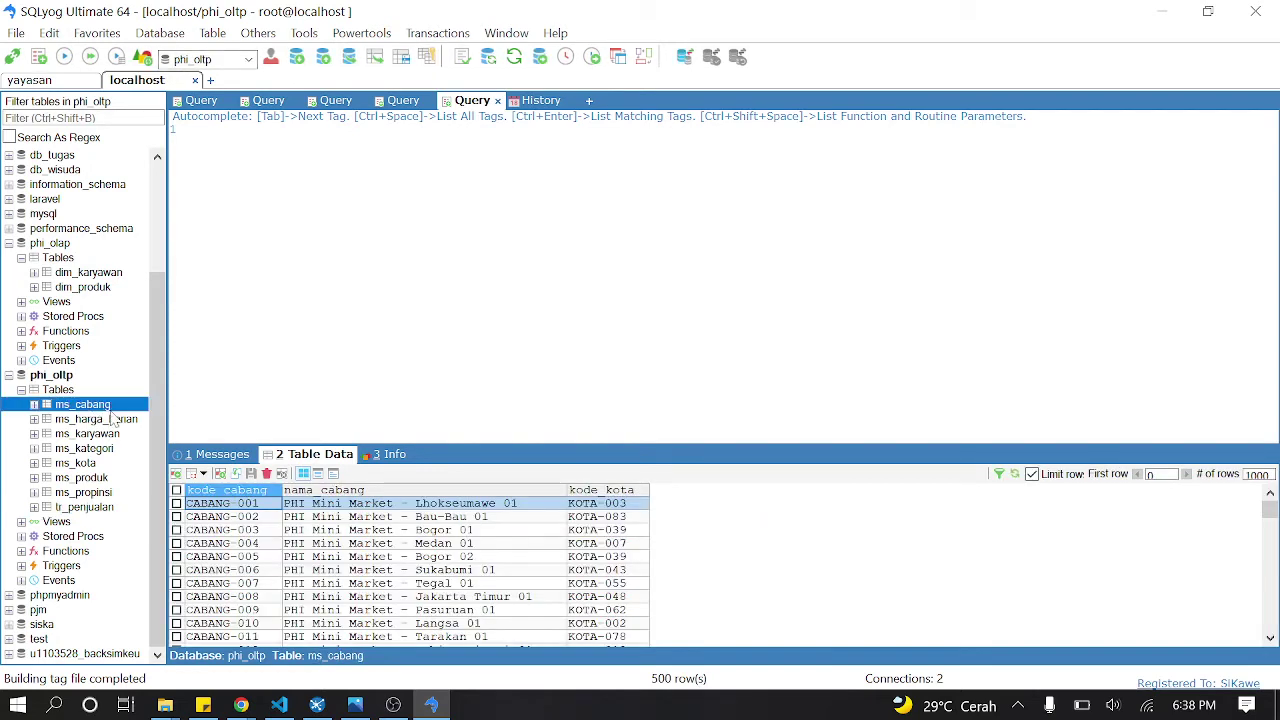
left_click(84, 493)
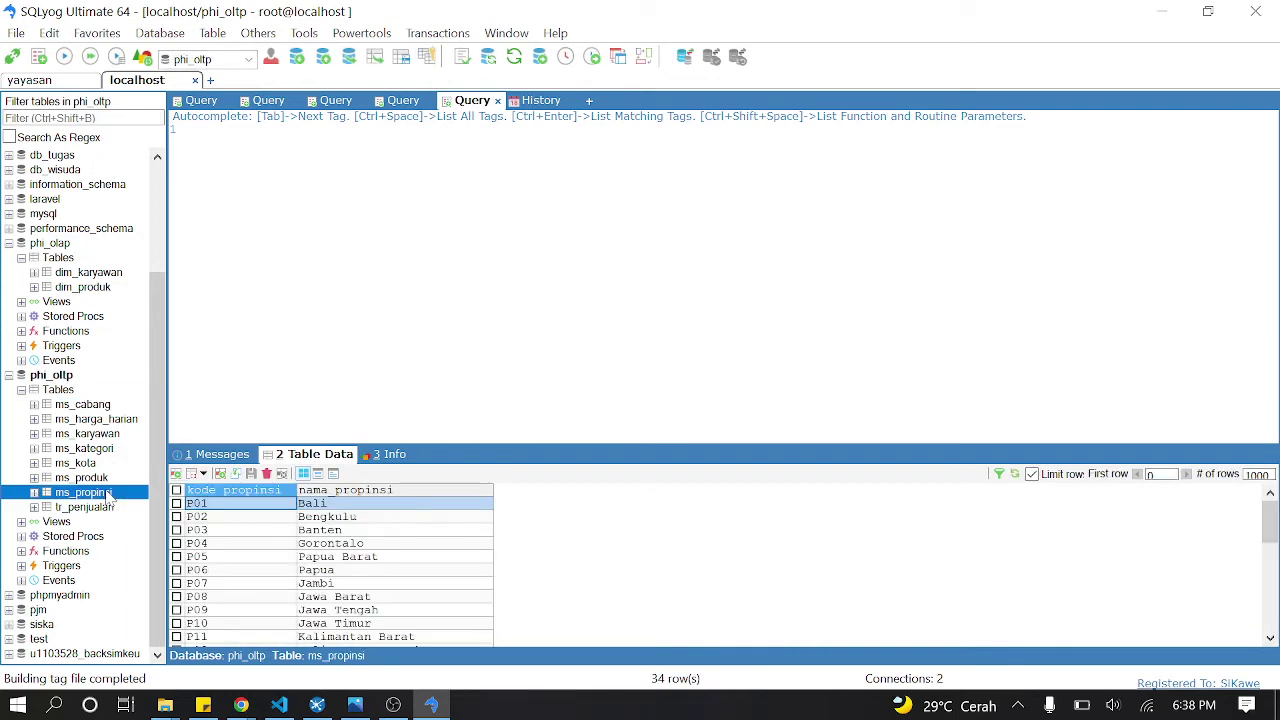
left_click(104, 408)
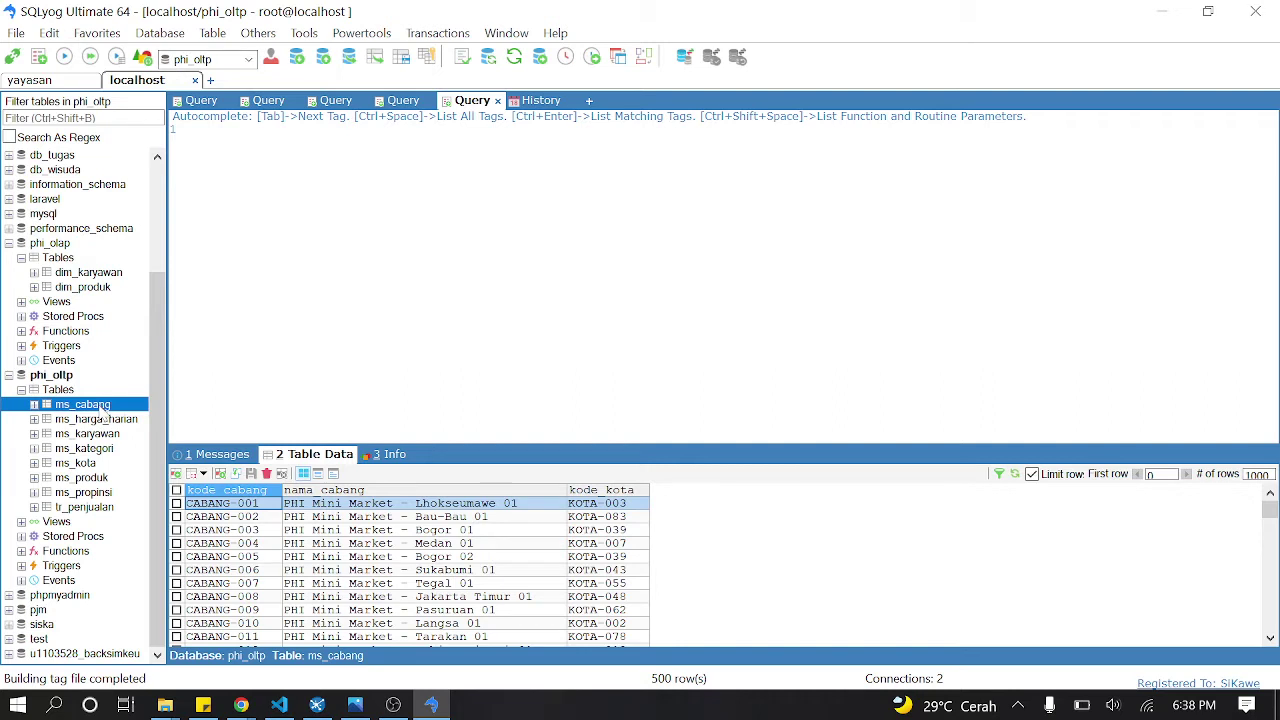
left_click(95, 465)
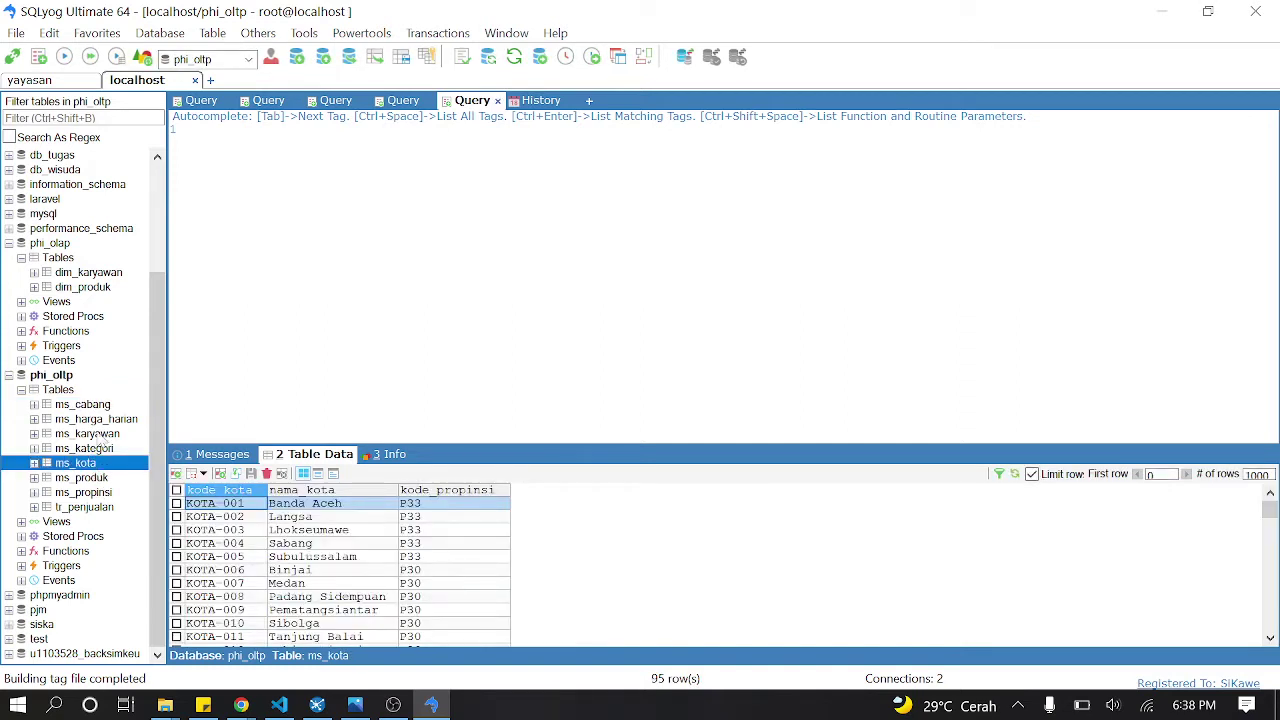
left_click(90, 404)
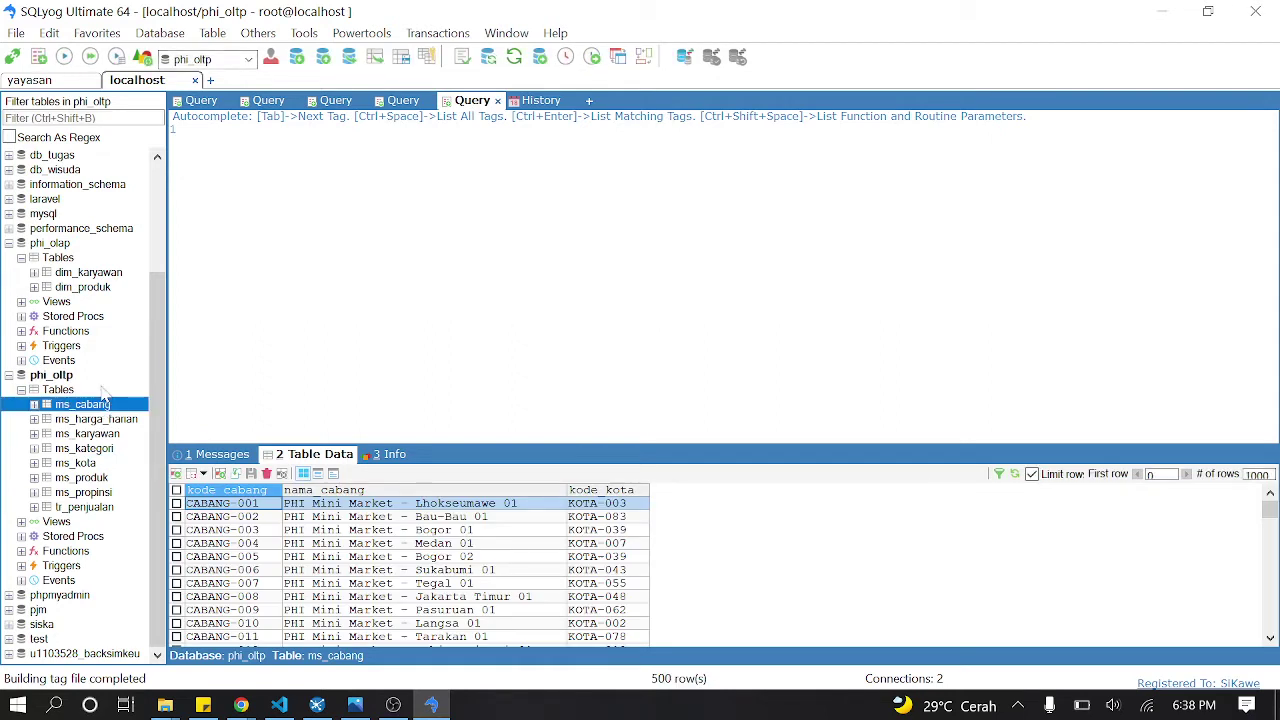
left_click(76, 463)
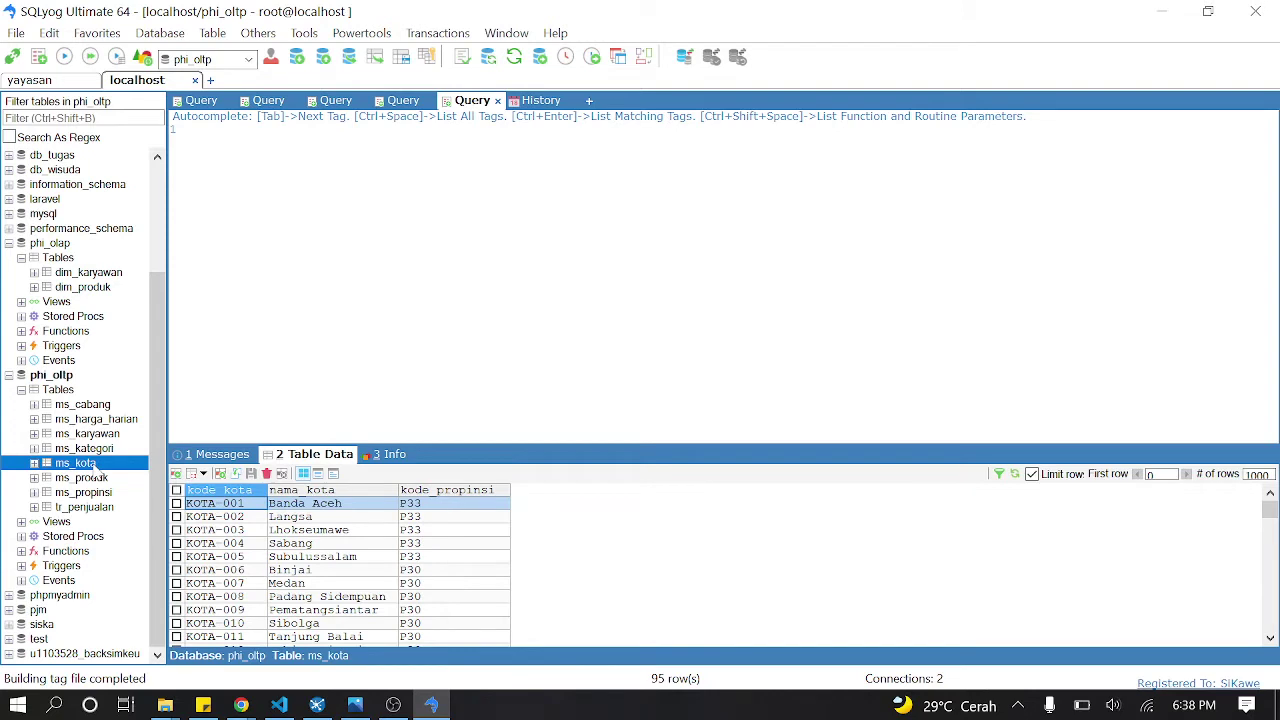
left_click(110, 492)
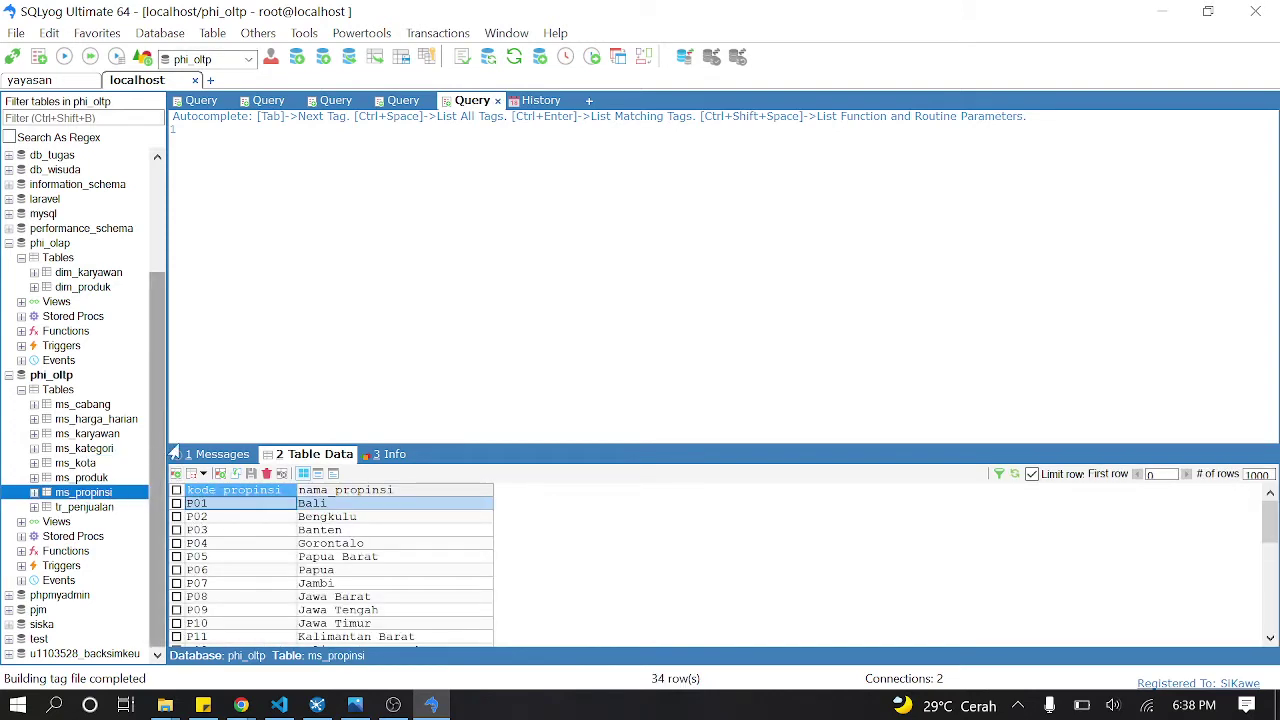
left_click(58, 389)
left_click(103, 404)
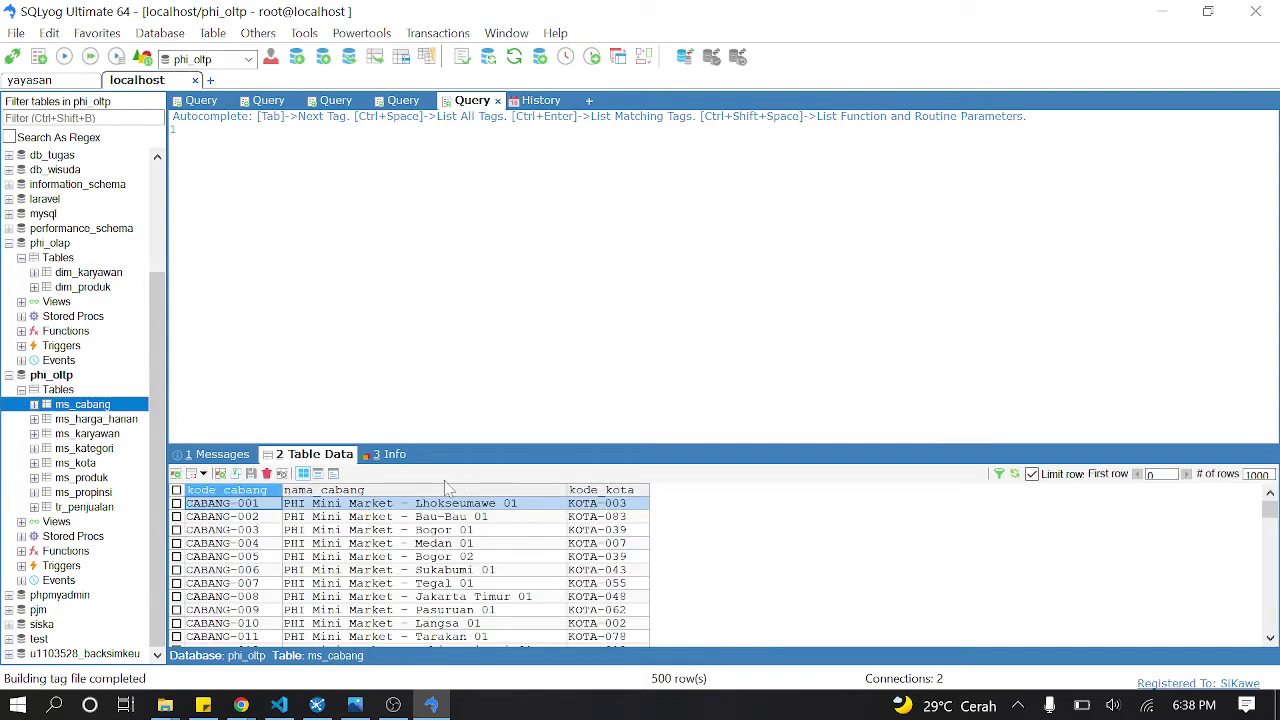
left_click(77, 464)
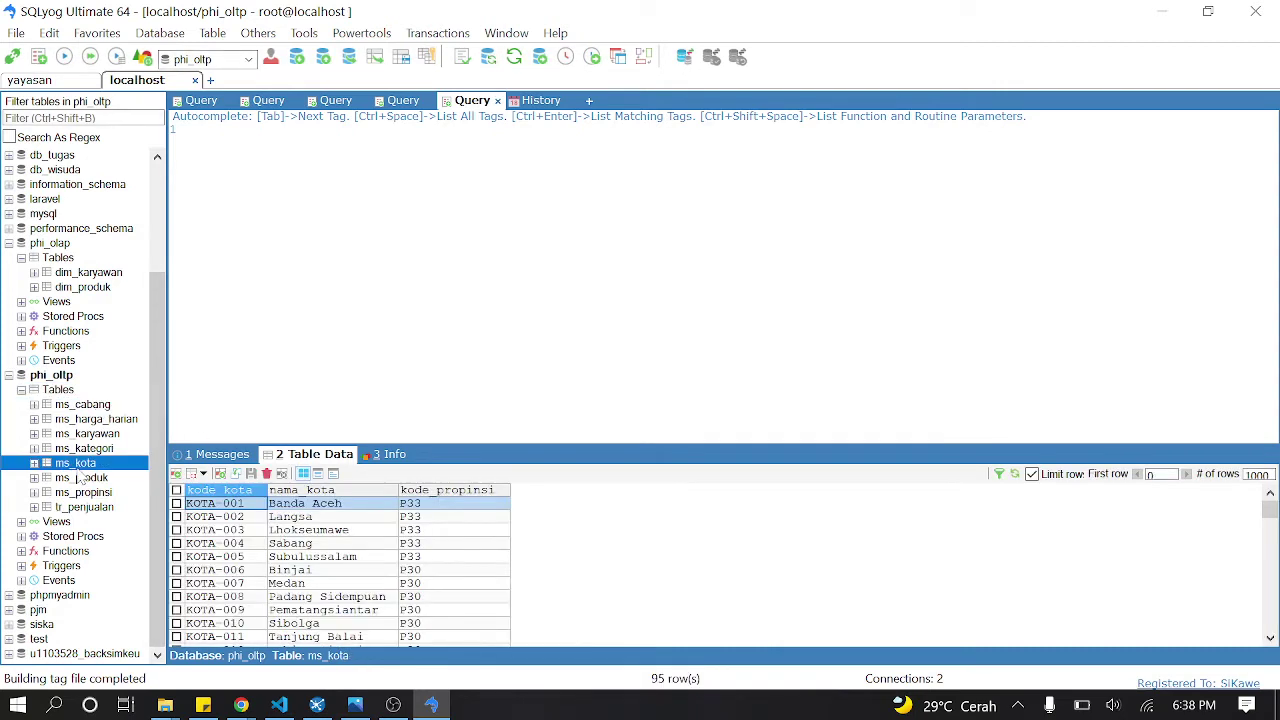
left_click(106, 498)
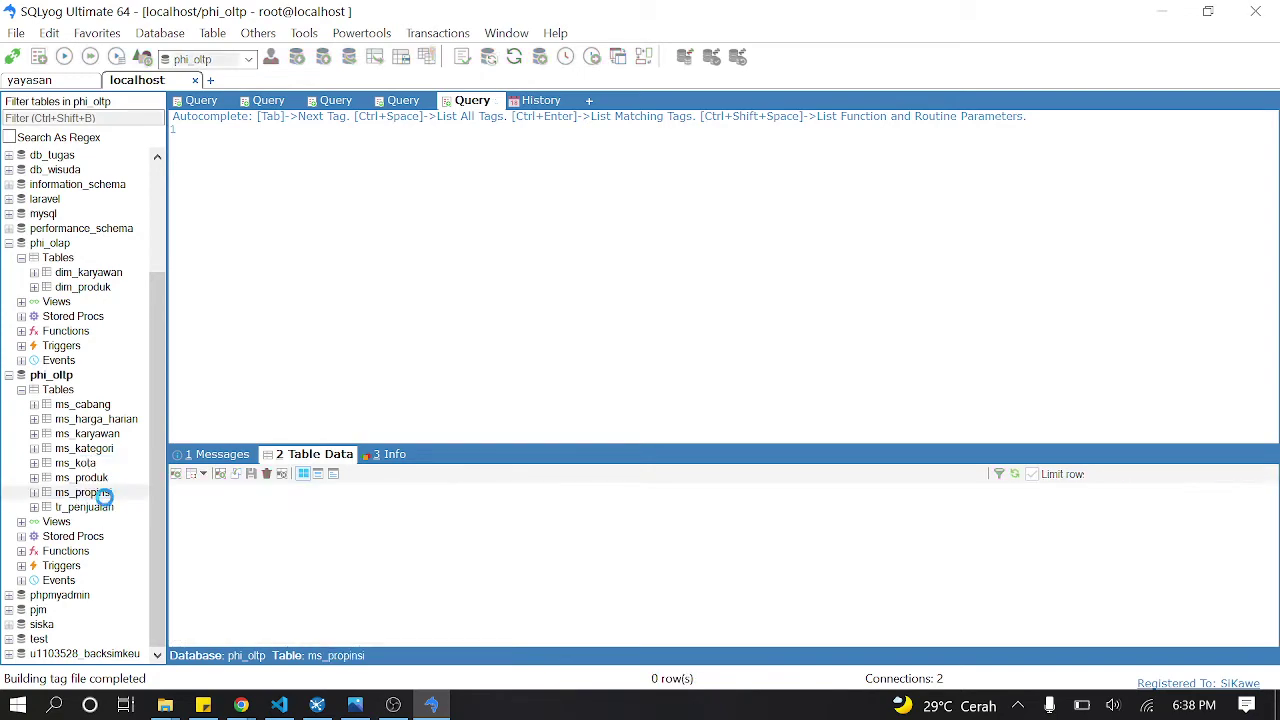
Step: Back in Spoon, discard the open join lookup settings and rename the propinsi table input step as kota
left_click(1161, 11)
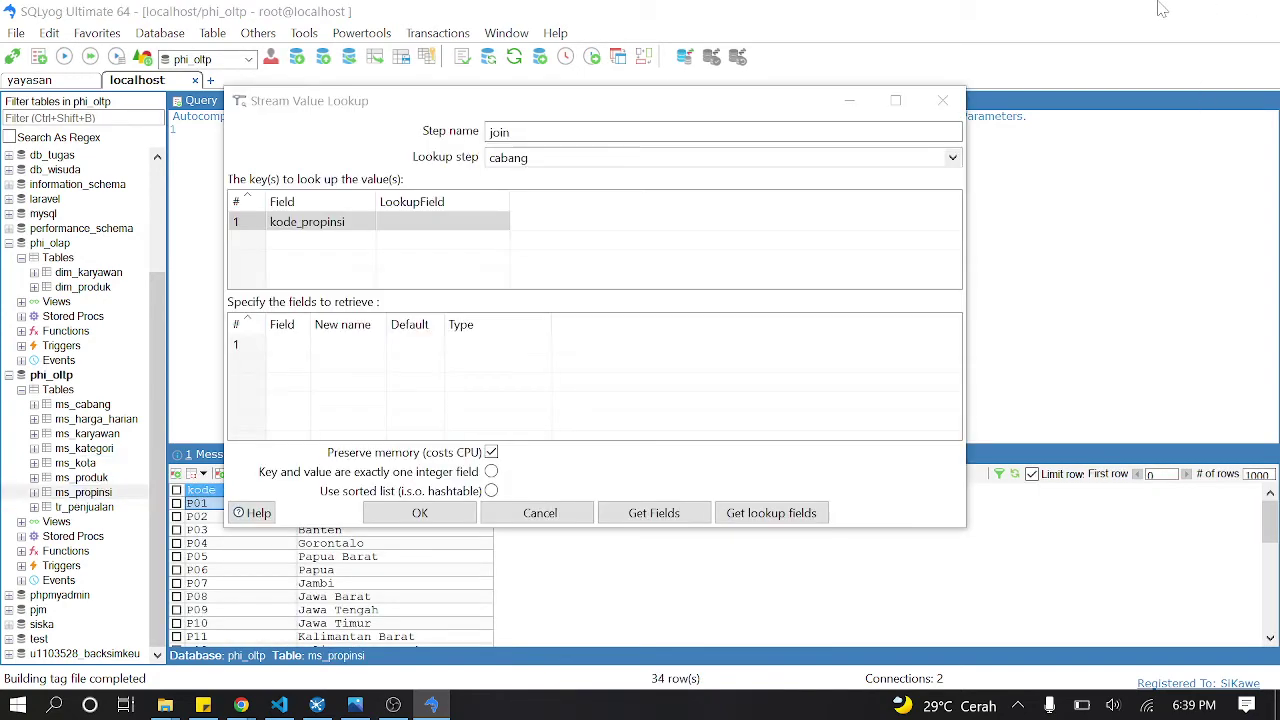
left_click(941, 96)
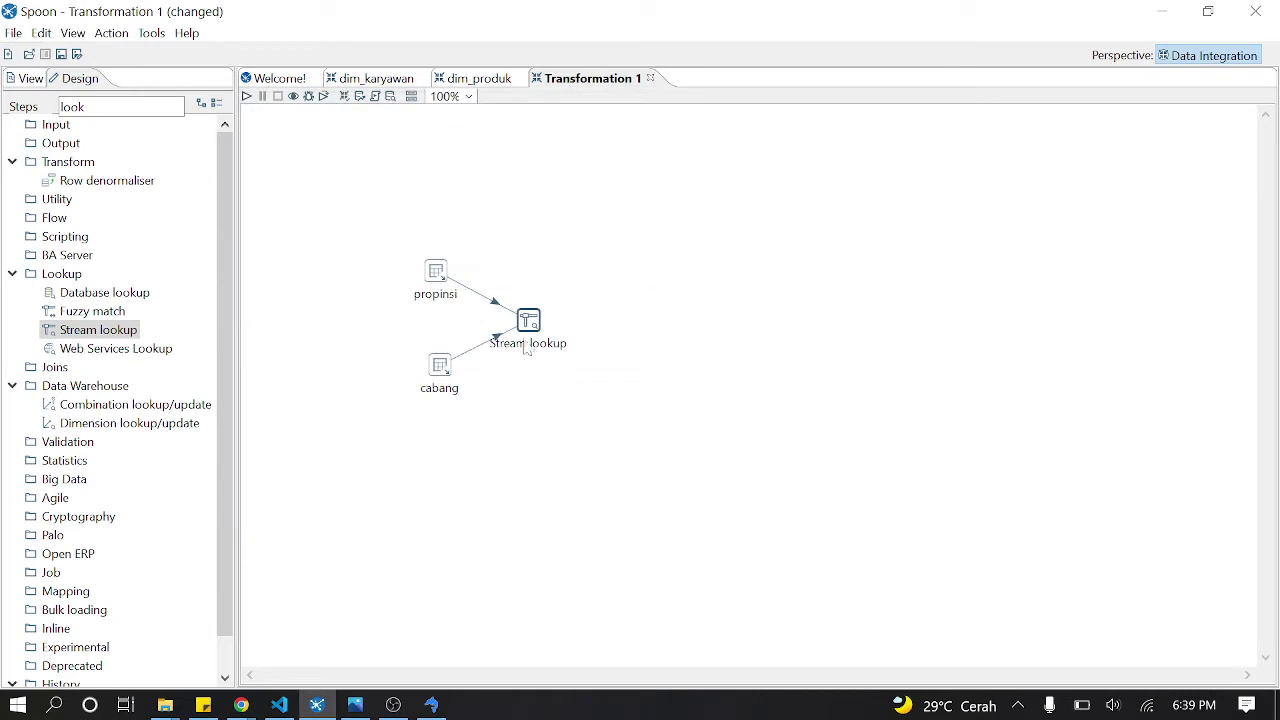
double_click(440, 276)
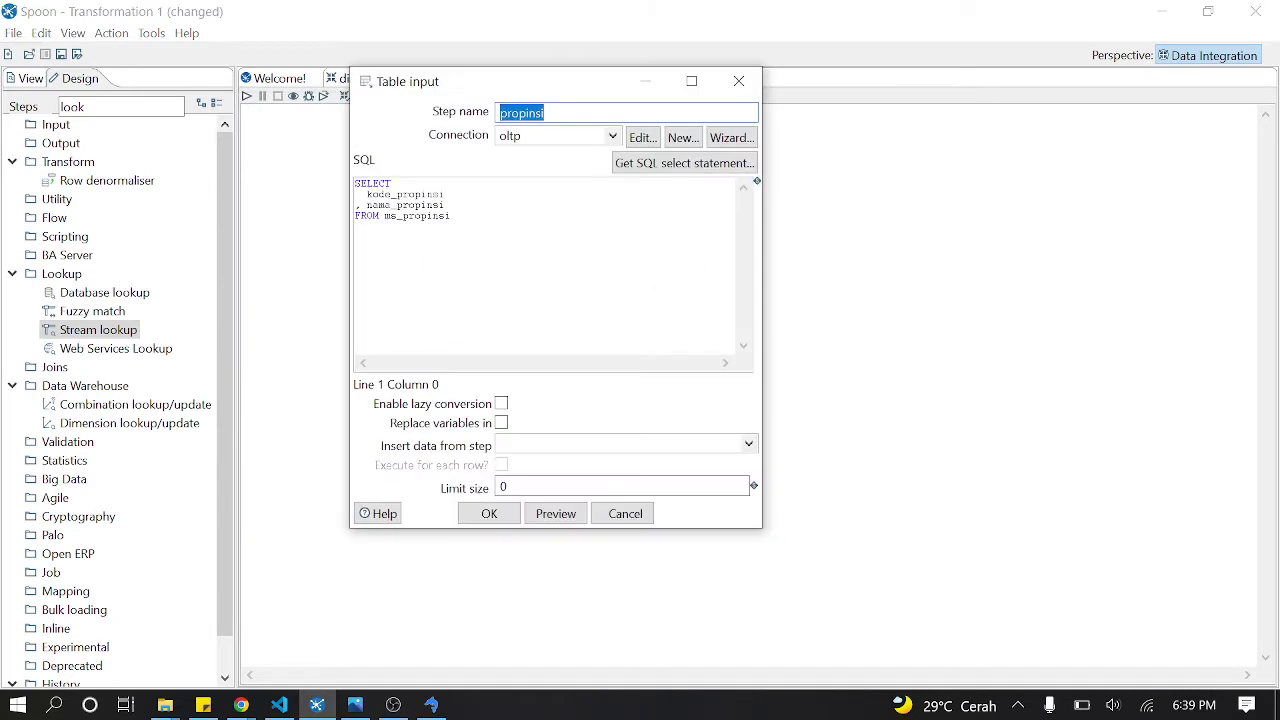
type("kota")
Step: Replace the kota step's SQL with a generated SELECT on the ms_kota table from oltp, including its field names, and save the step
left_click(670, 165)
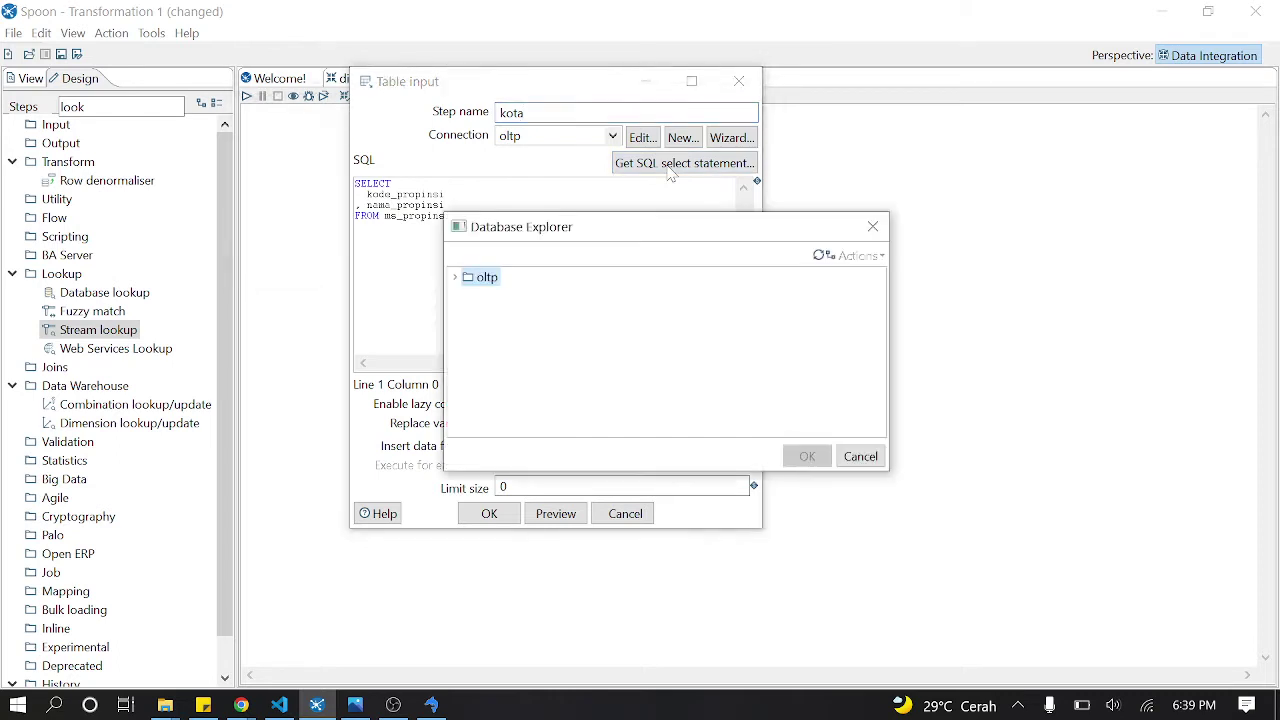
left_click(461, 281)
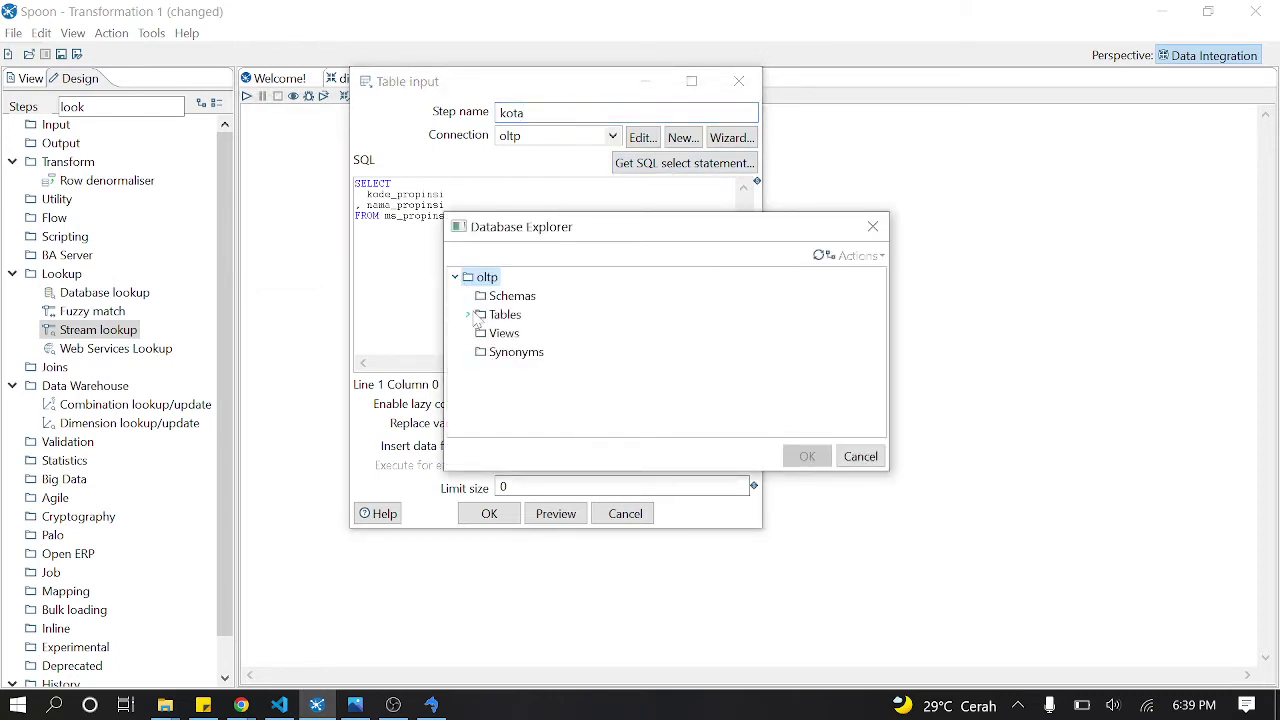
left_click(468, 314)
left_click(523, 408)
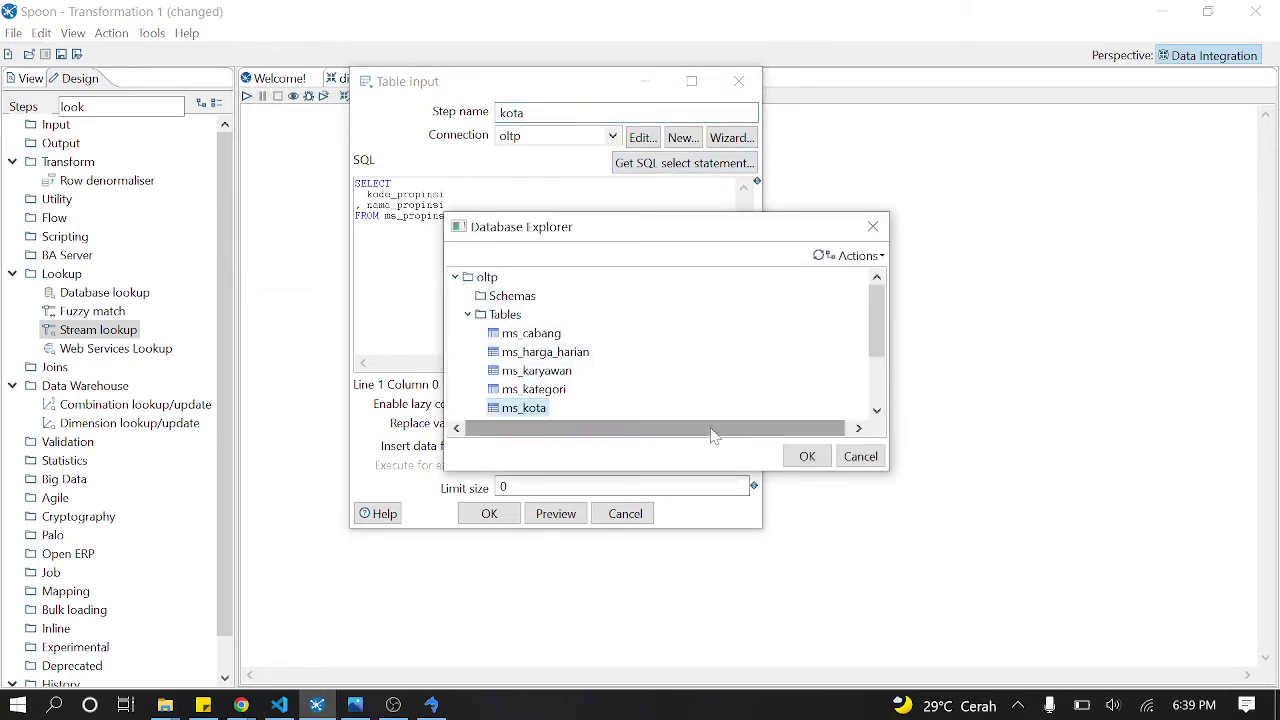
left_click(807, 456)
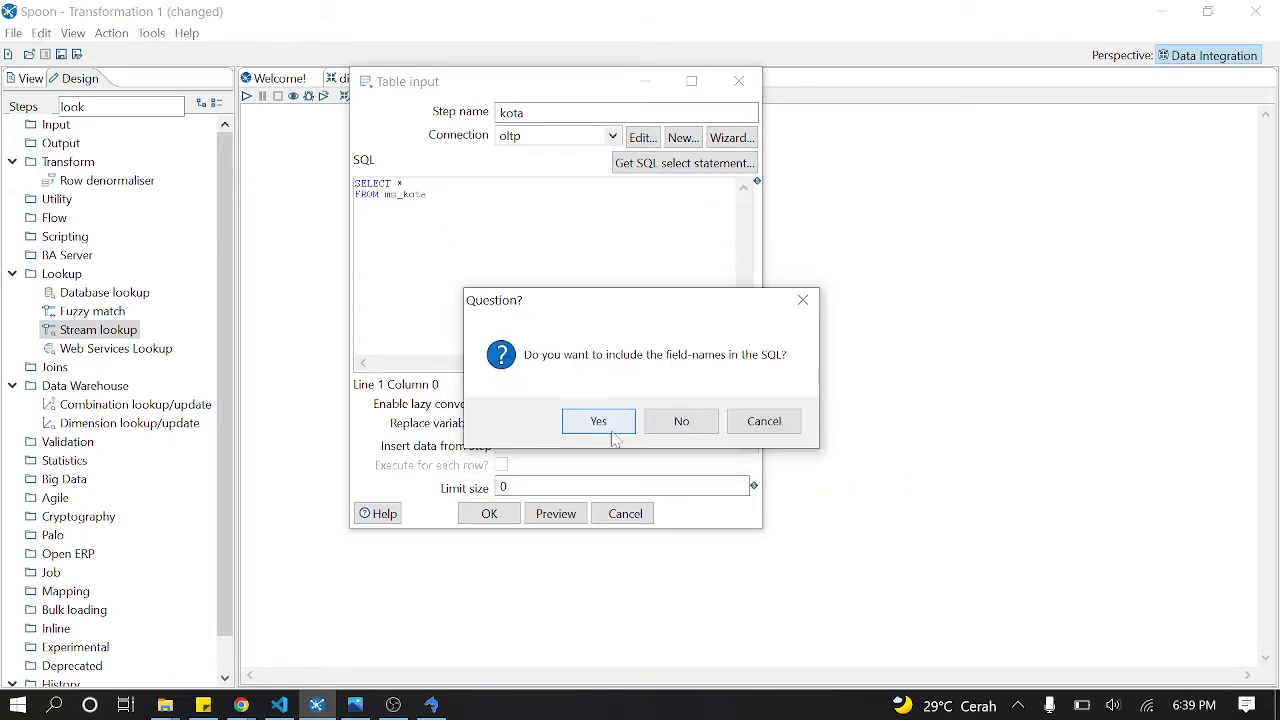
left_click(630, 434)
left_click(514, 511)
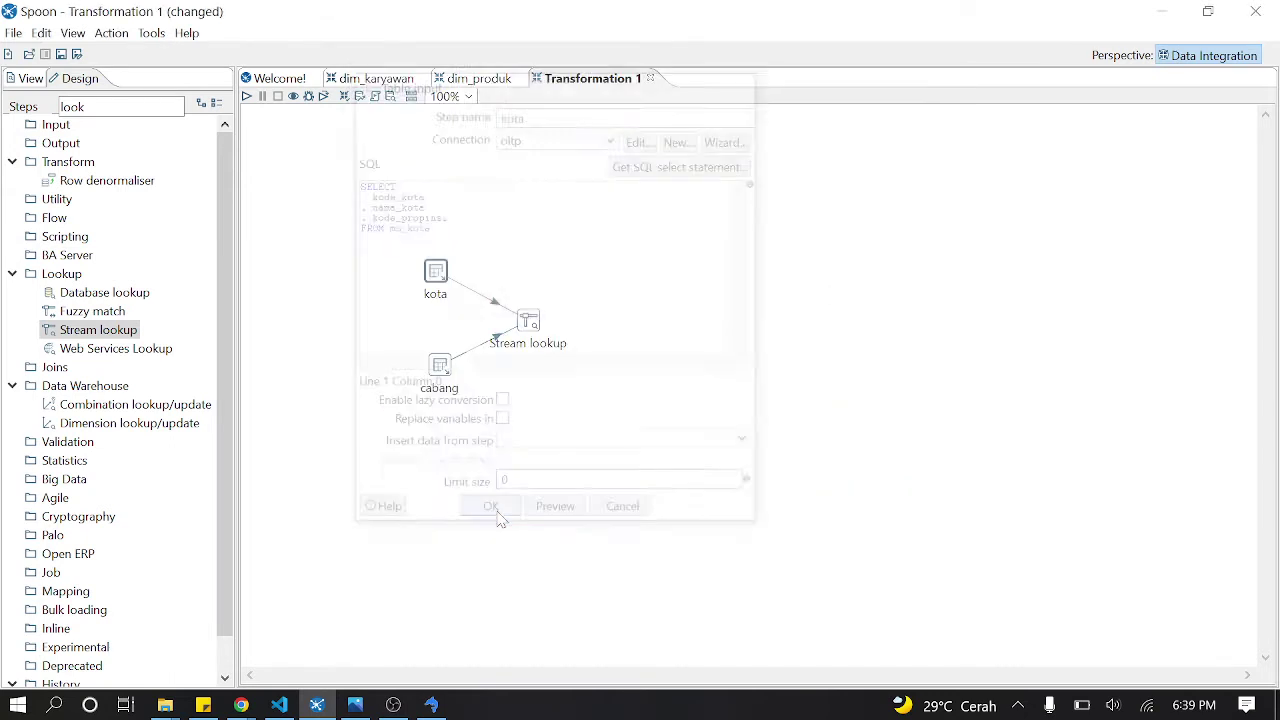
double_click(527, 325)
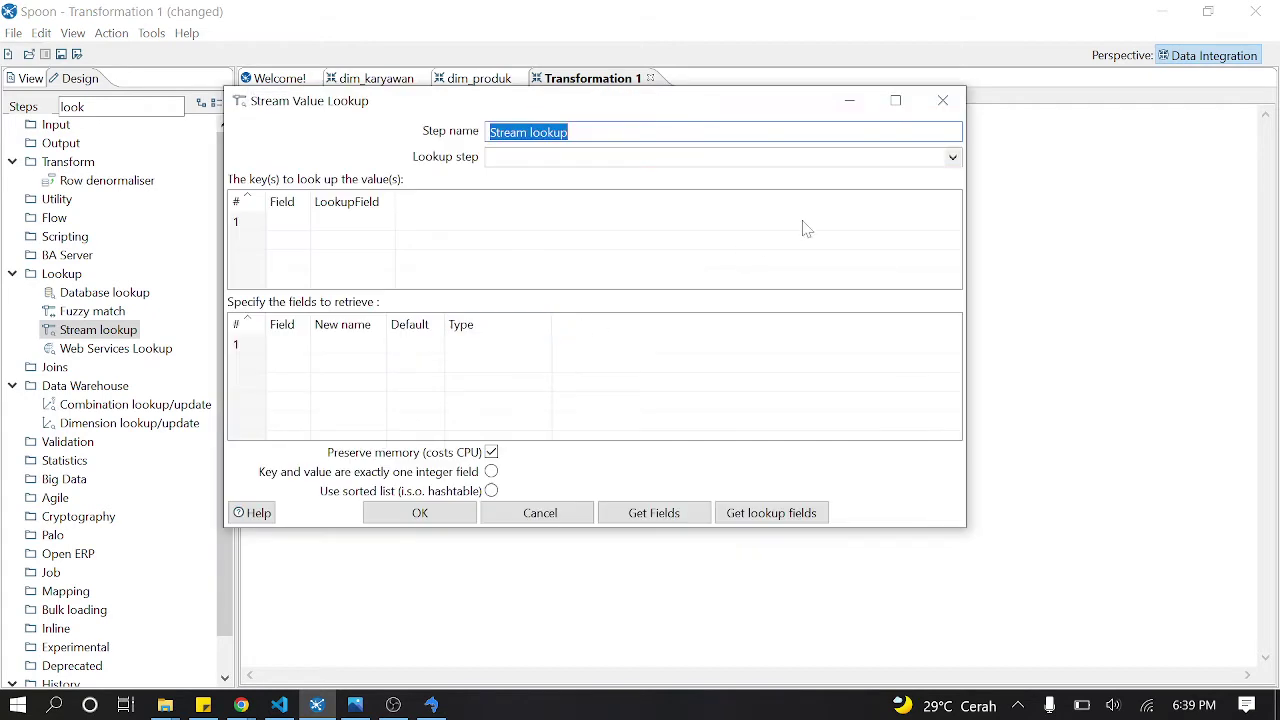
left_click(950, 160)
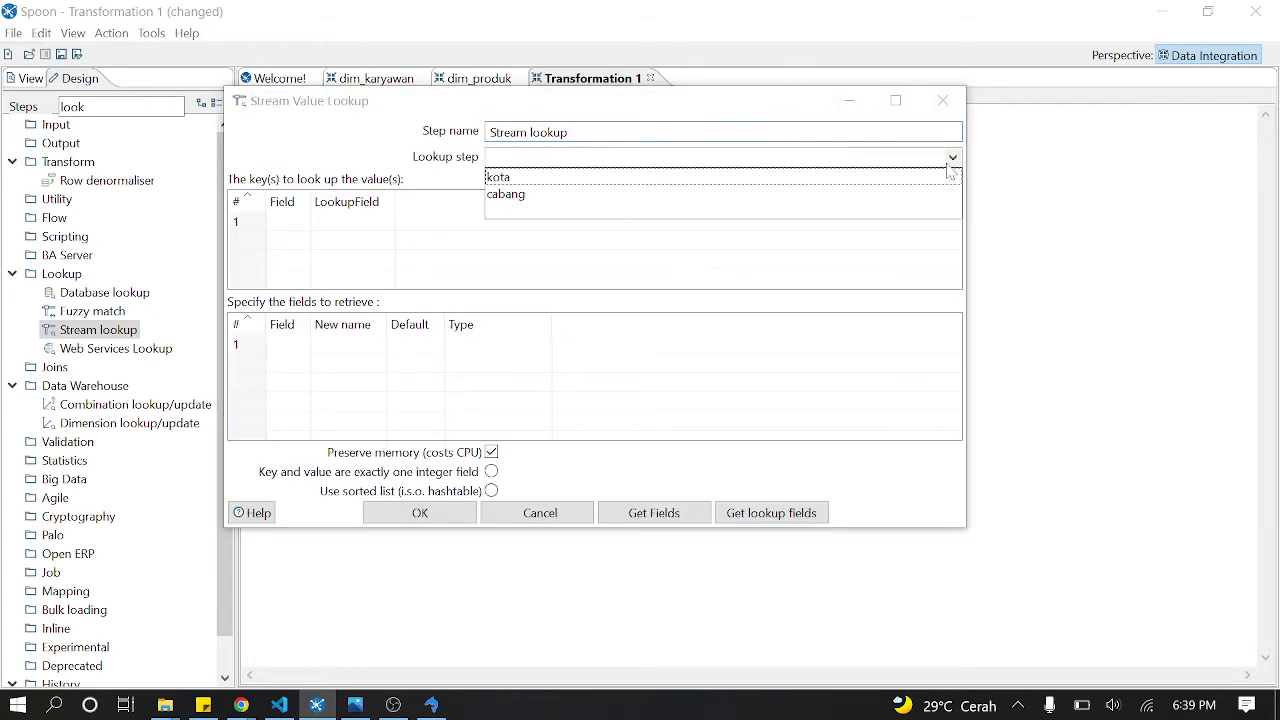
left_click(524, 196)
left_click_drag(320, 208, 505, 203)
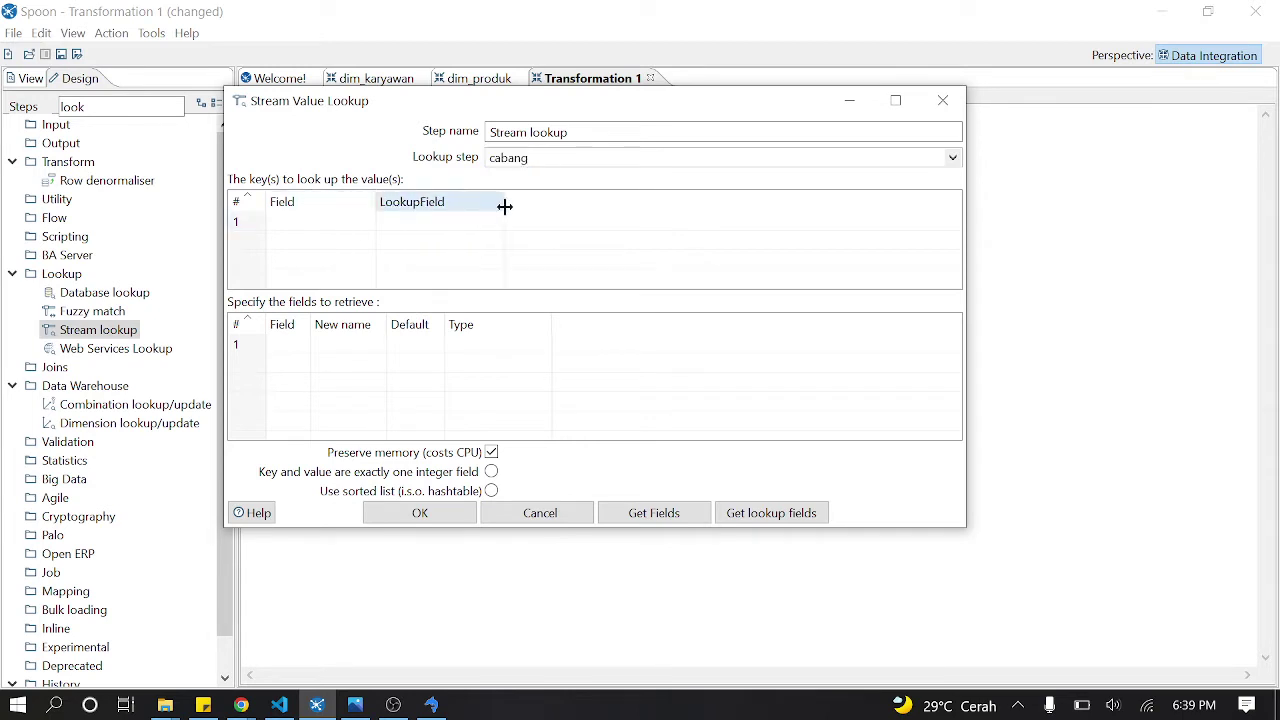
left_click(374, 226)
left_click(368, 222)
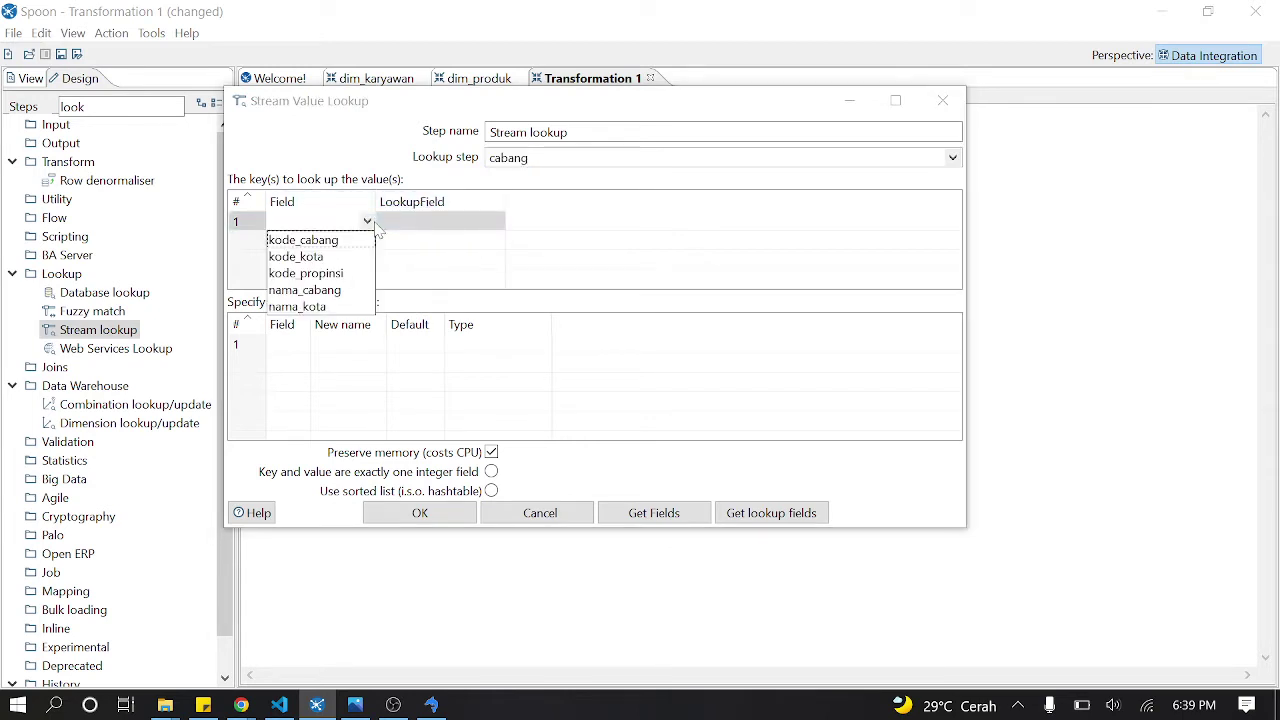
left_click(335, 256)
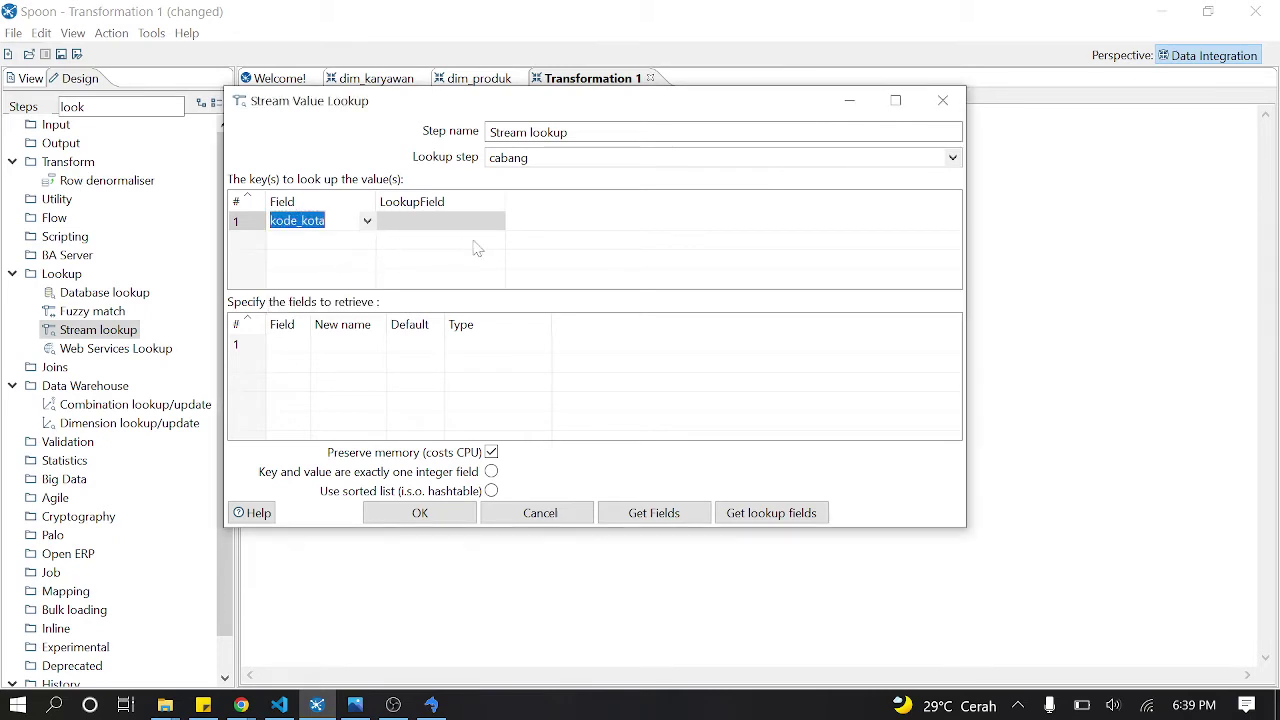
left_click(495, 225)
left_click(497, 223)
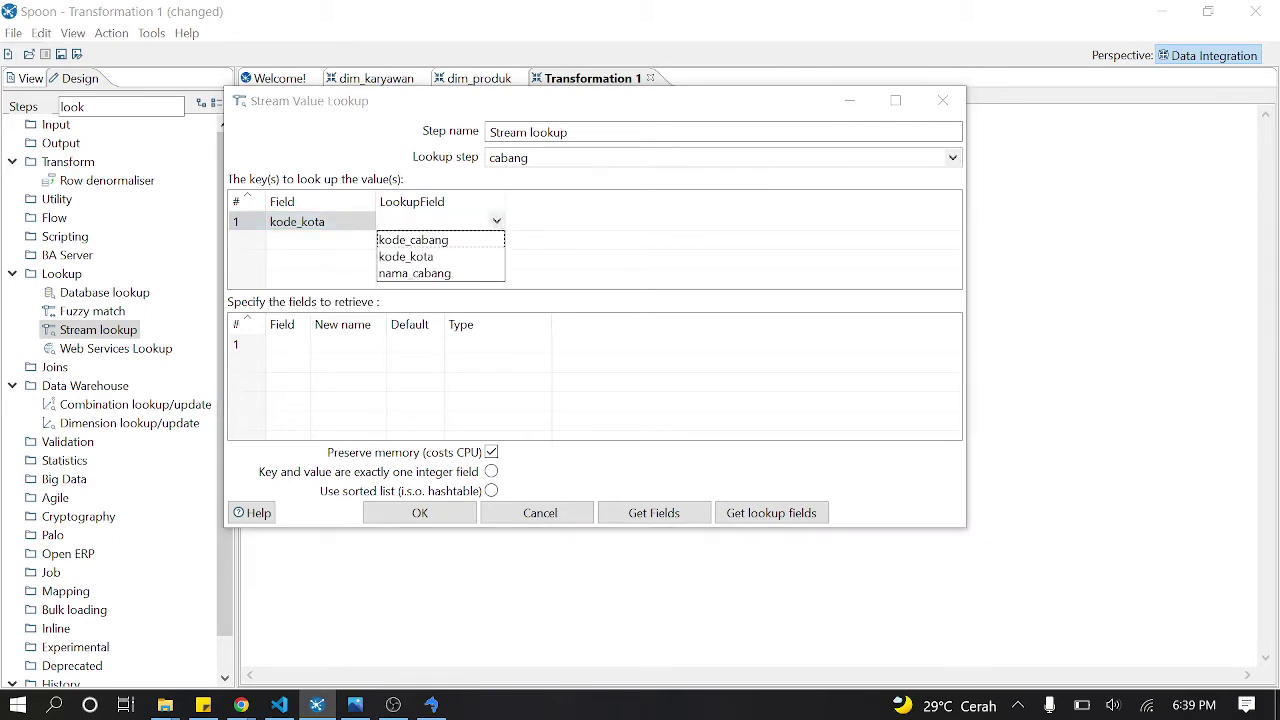
left_click(440, 258)
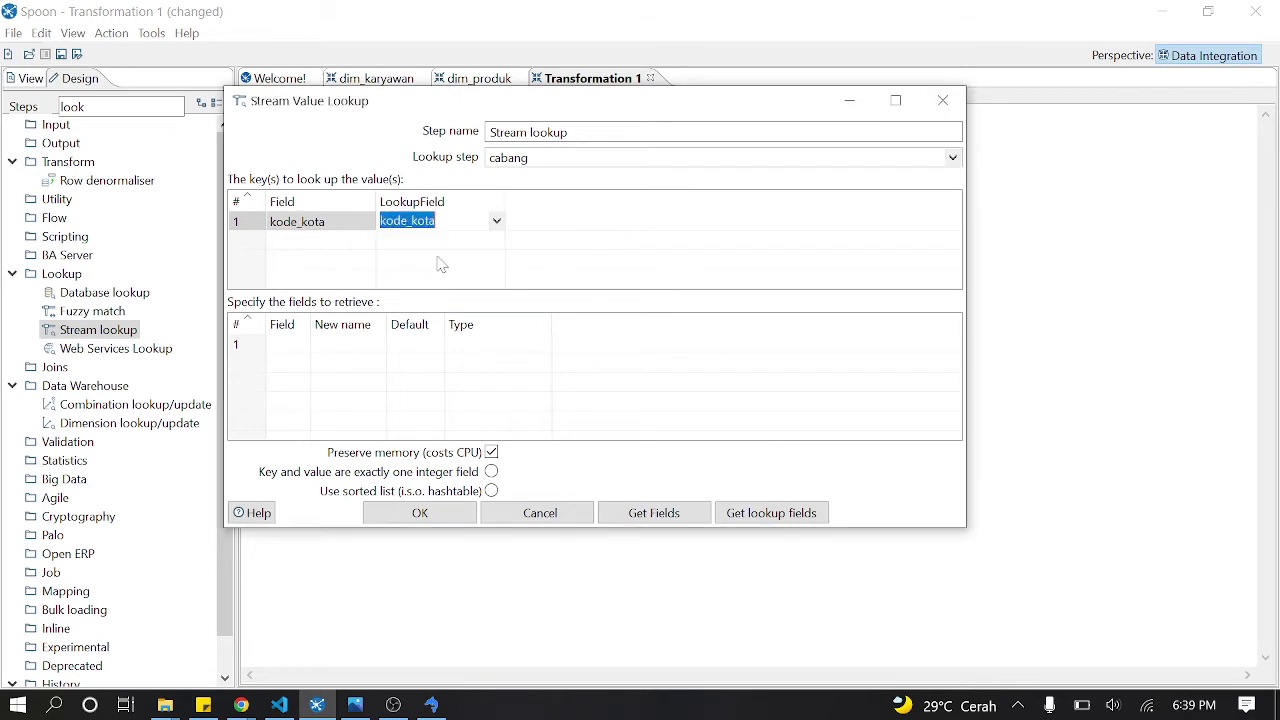
left_click(431, 705)
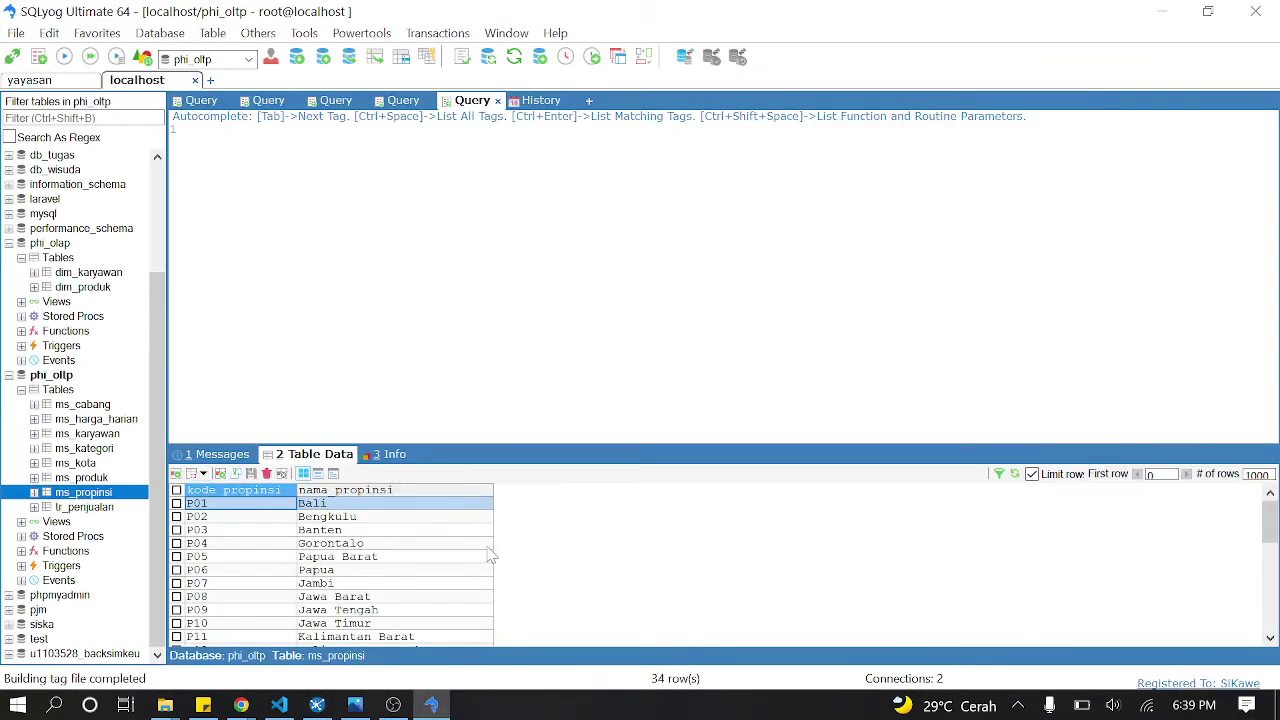
left_click(78, 464)
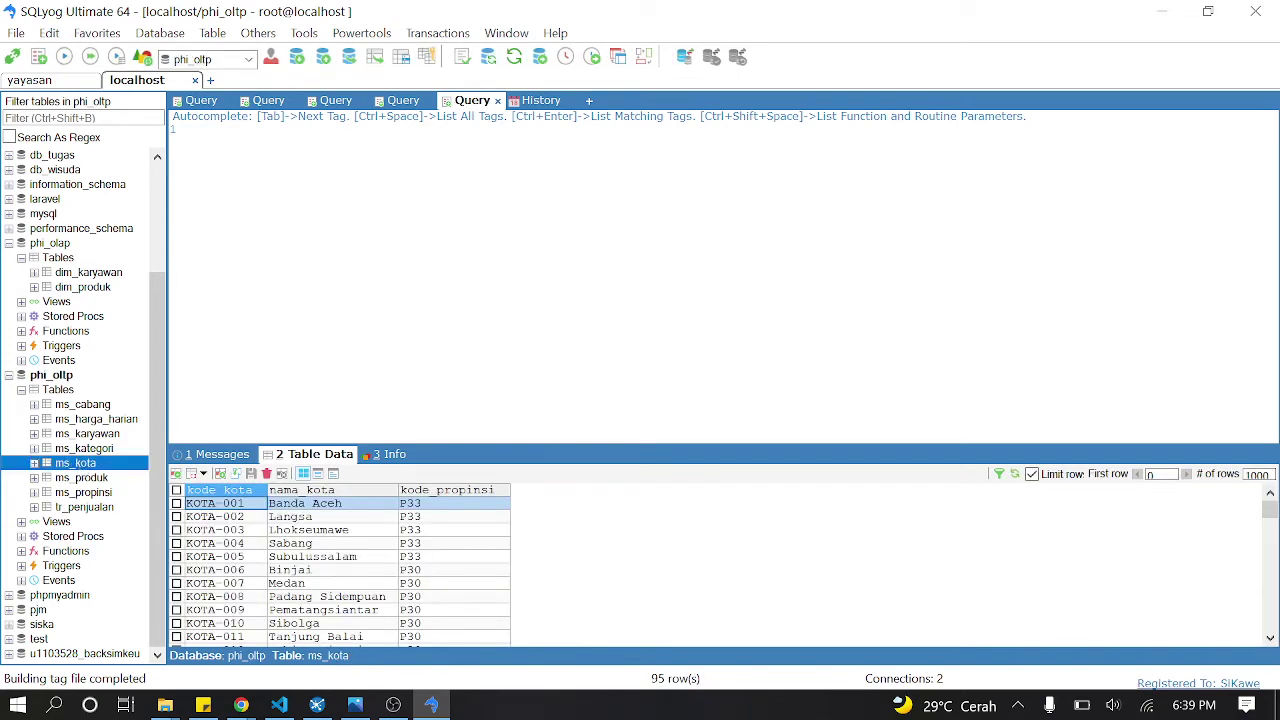
left_click(1142, 9)
left_click(941, 103)
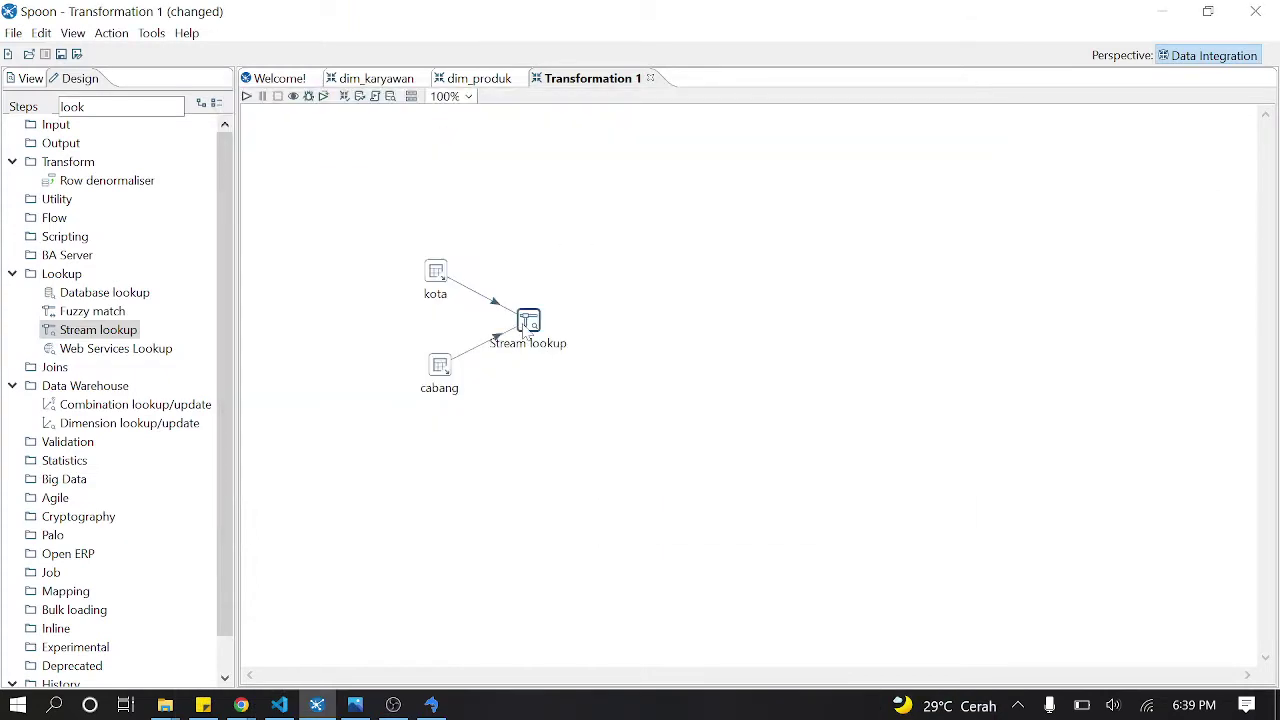
Step: Delete the existing Stream lookup step and add a new Stream lookup beside the kota and cabang table inputs
key("Delete")
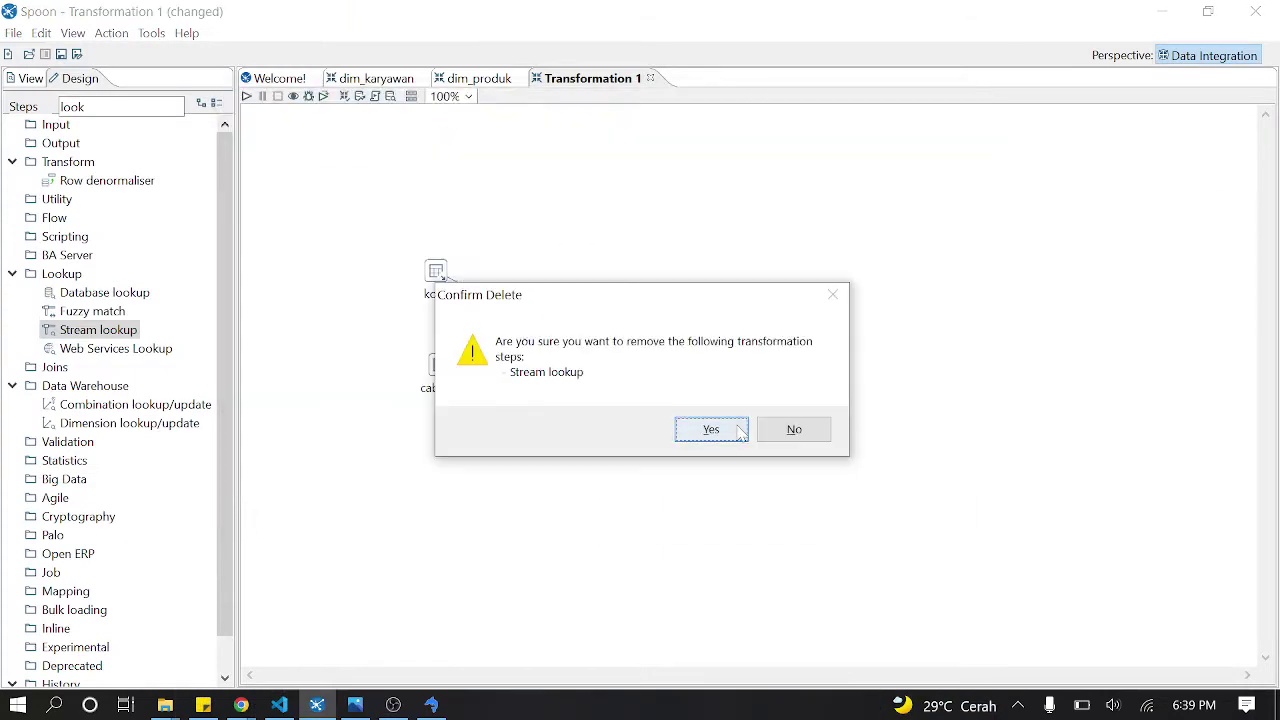
left_click(720, 428)
left_click_drag(99, 327, 560, 313)
Step: Connect both the kota and cabang table inputs to the new Stream lookup step
mouse_move(440, 290)
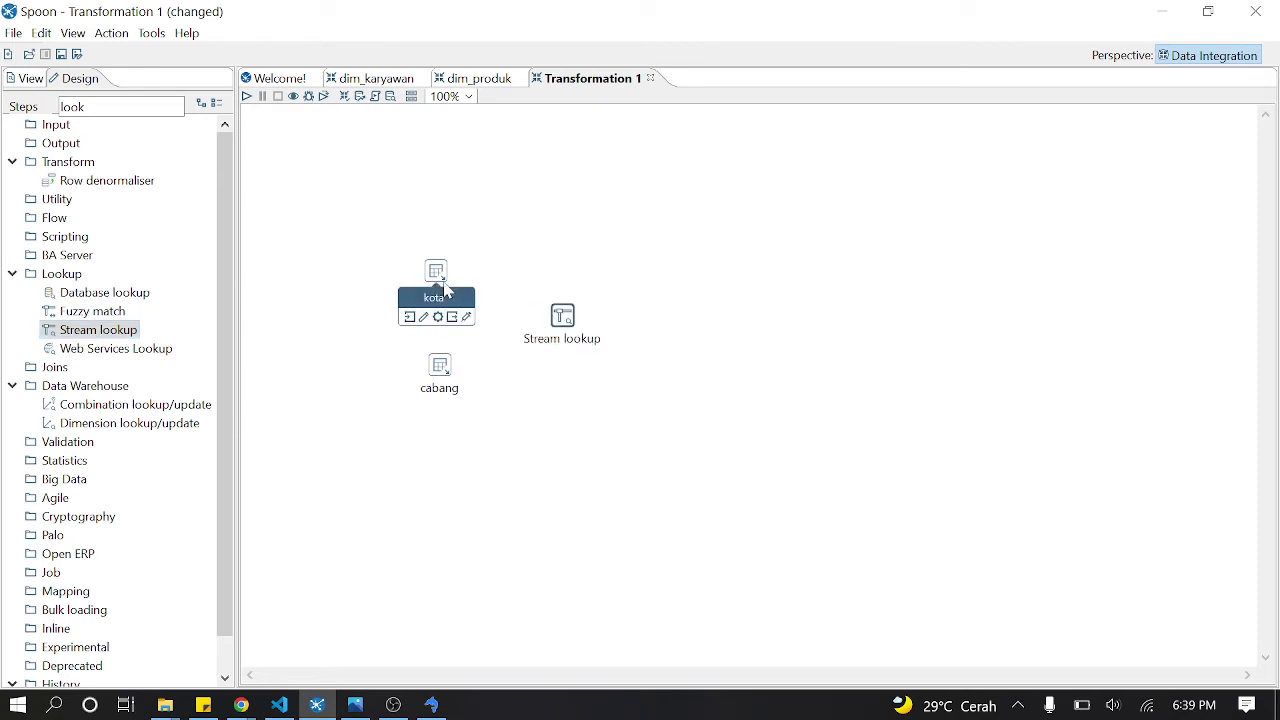
left_click_drag(456, 322, 565, 320)
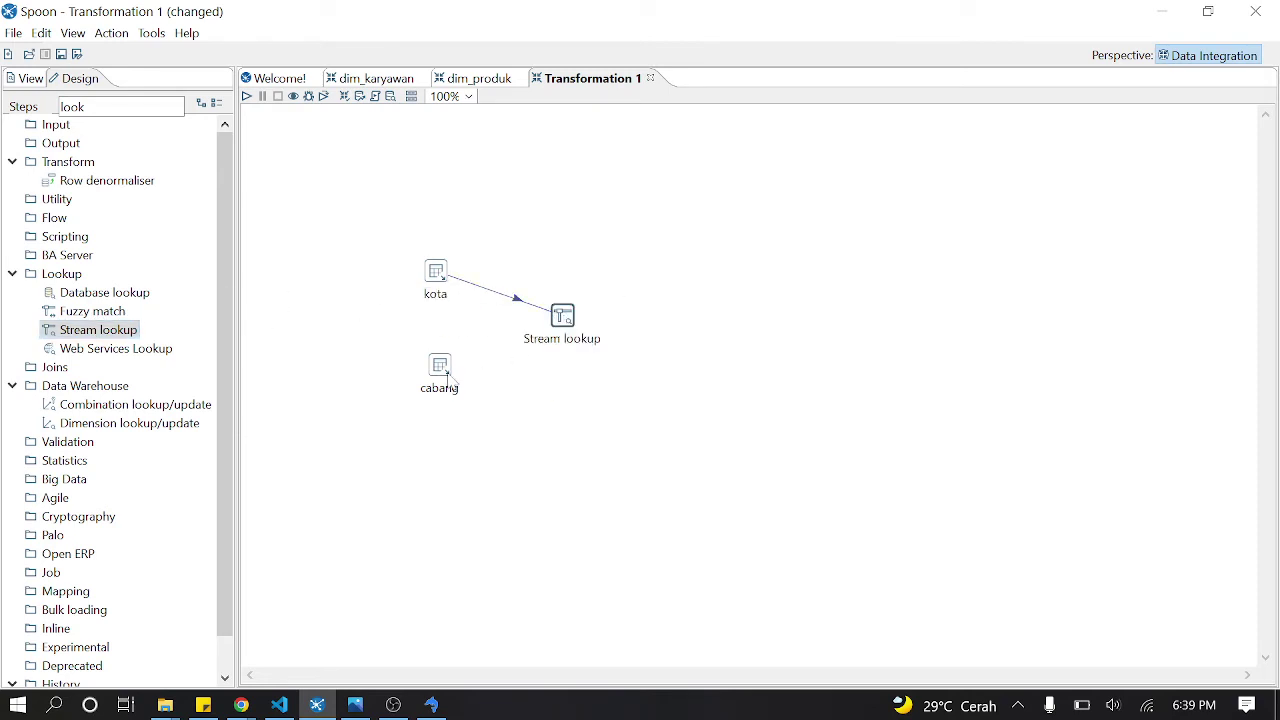
mouse_move(446, 374)
left_click_drag(456, 413, 550, 336)
double_click(843, 250)
left_click(940, 206)
Step: Open the Stream lookup settings, choose cabang as the lookup step and set kode_kota as the key field
double_click(566, 318)
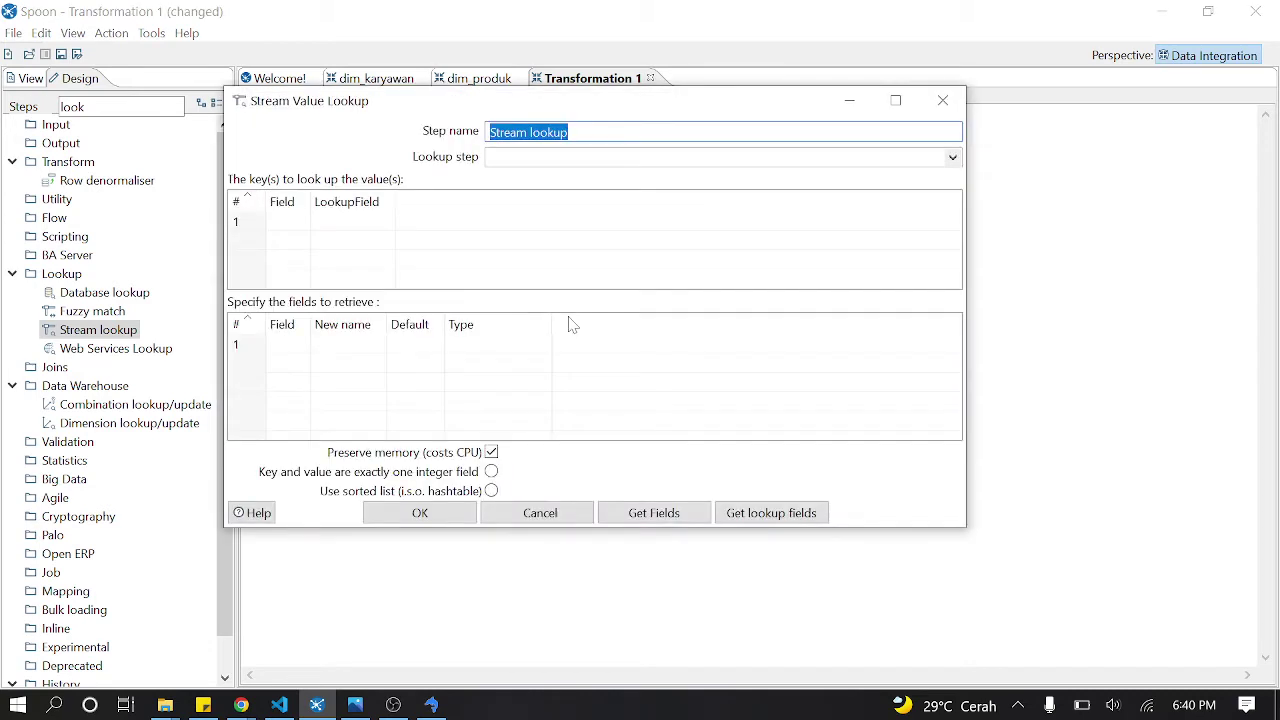
left_click_drag(309, 201, 393, 201)
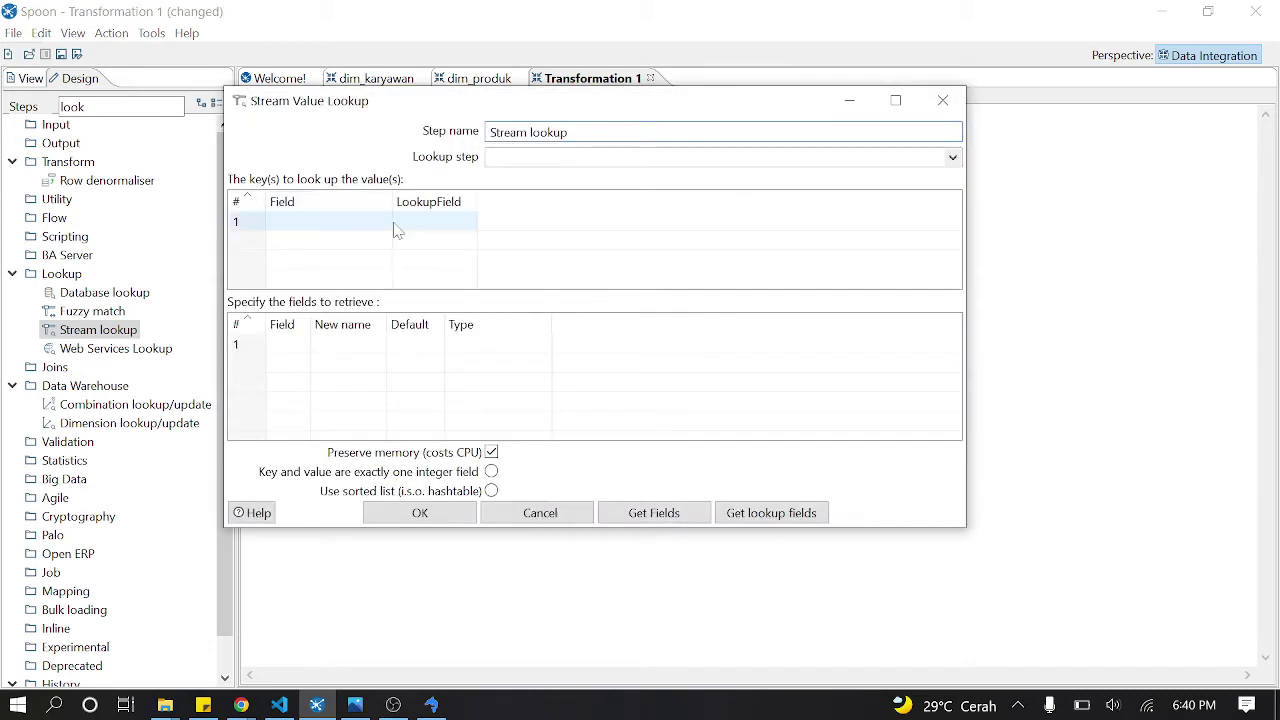
left_click(952, 157)
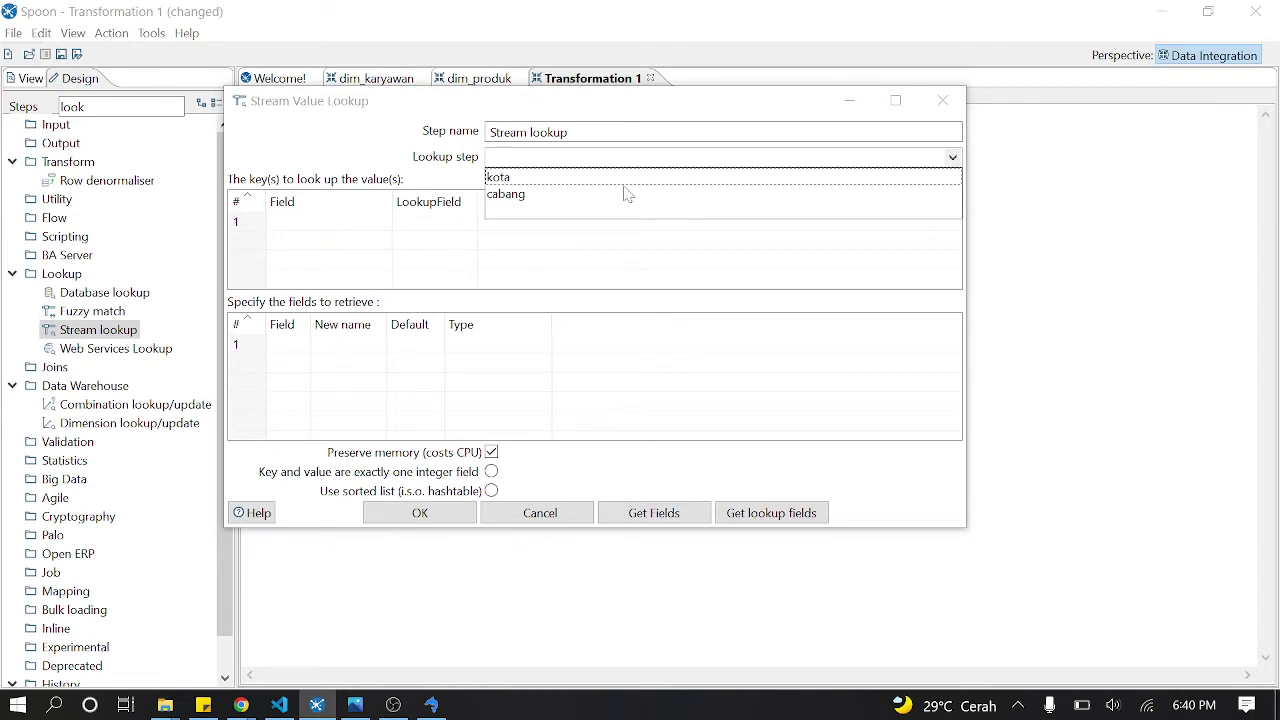
left_click(503, 196)
left_click(380, 222)
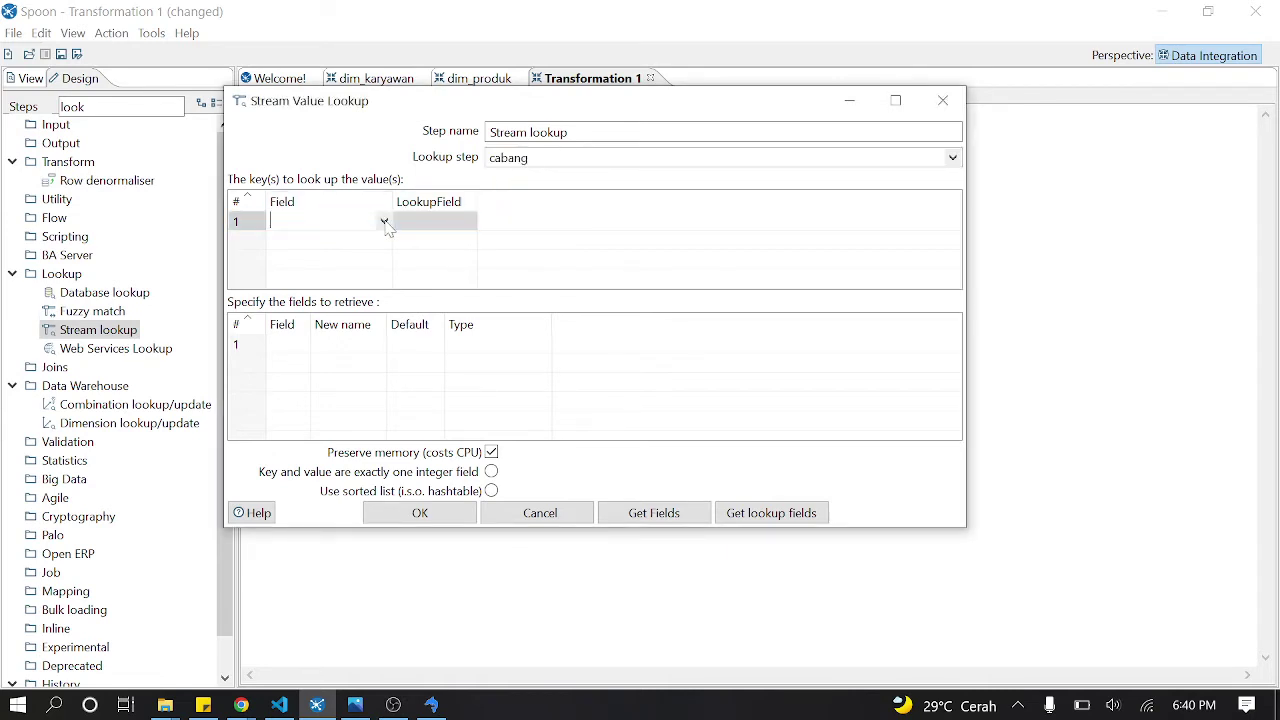
left_click(384, 221)
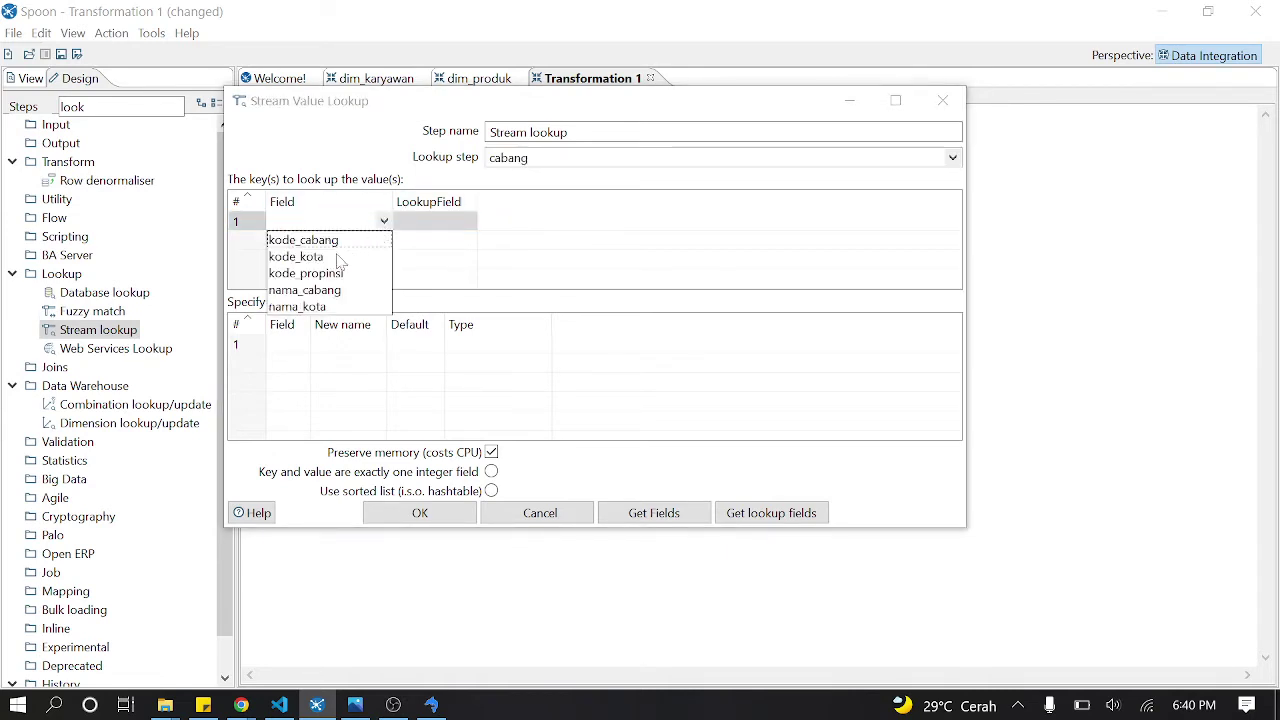
left_click(330, 257)
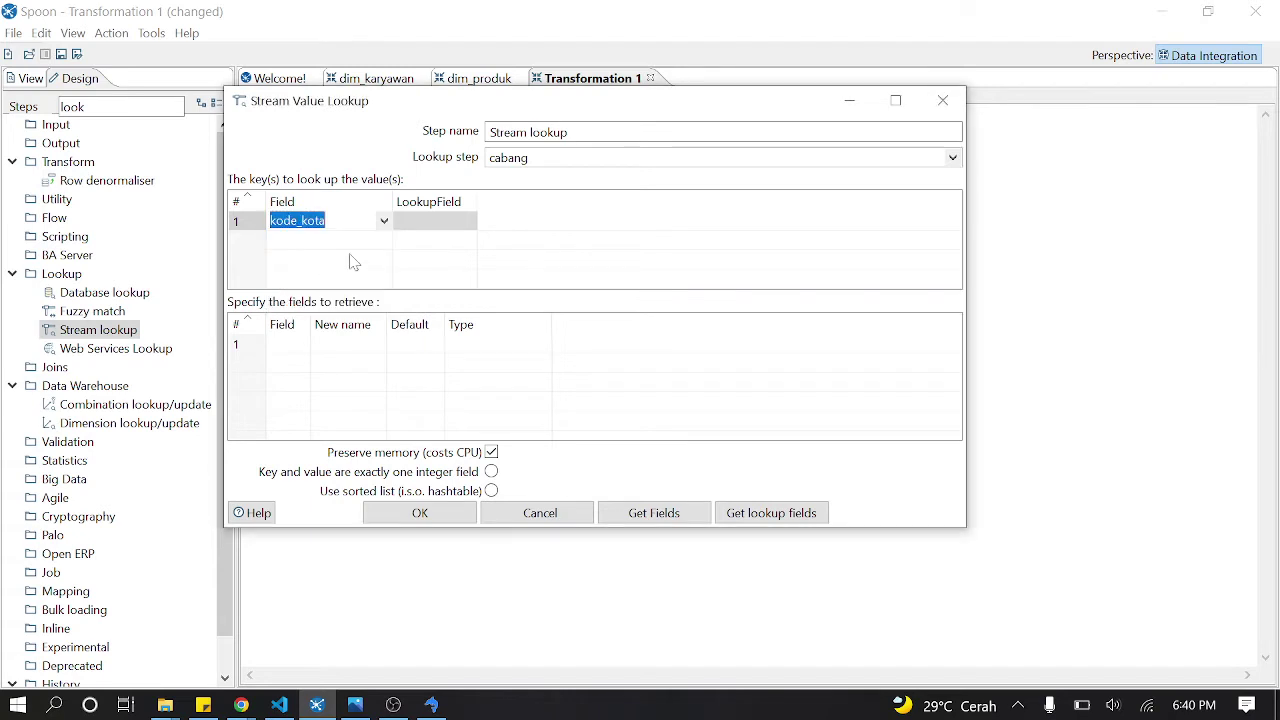
left_click(457, 222)
left_click(468, 221)
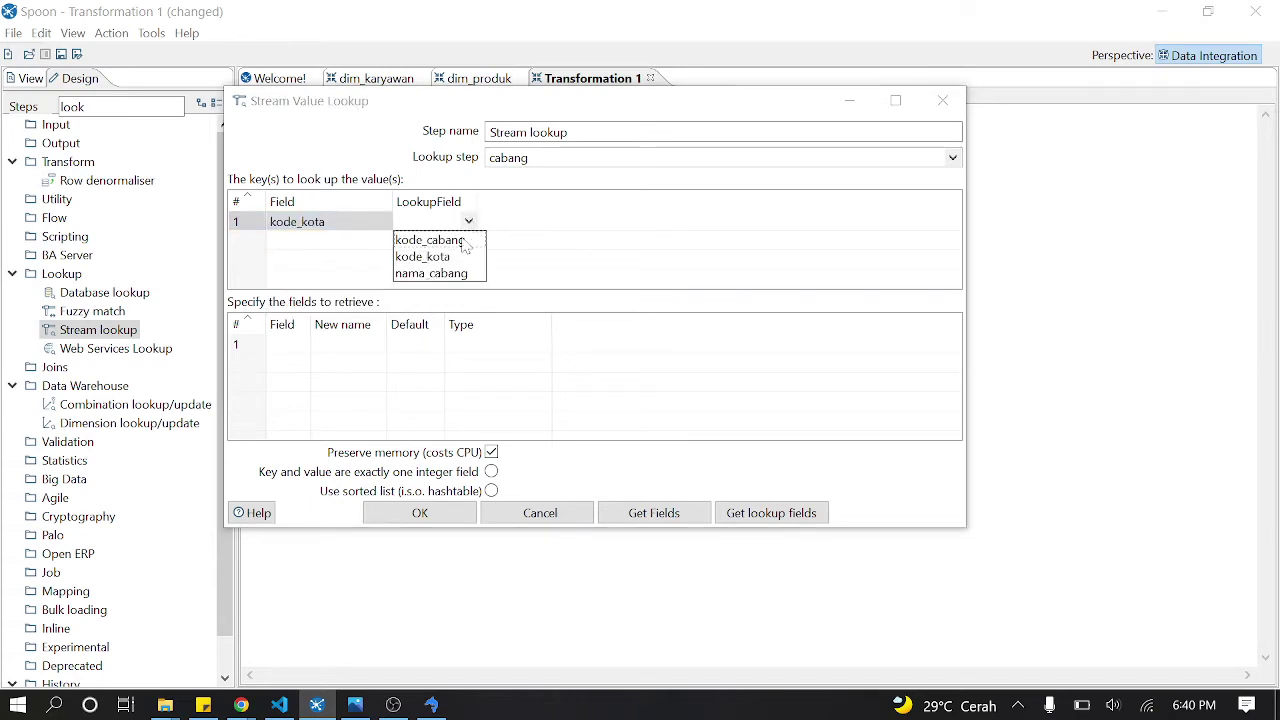
Step: Switch the lookup step to kota, match key field kode_kota with lookup field kode_kota, and save the settings
left_click(953, 158)
left_click(729, 177)
left_click(388, 230)
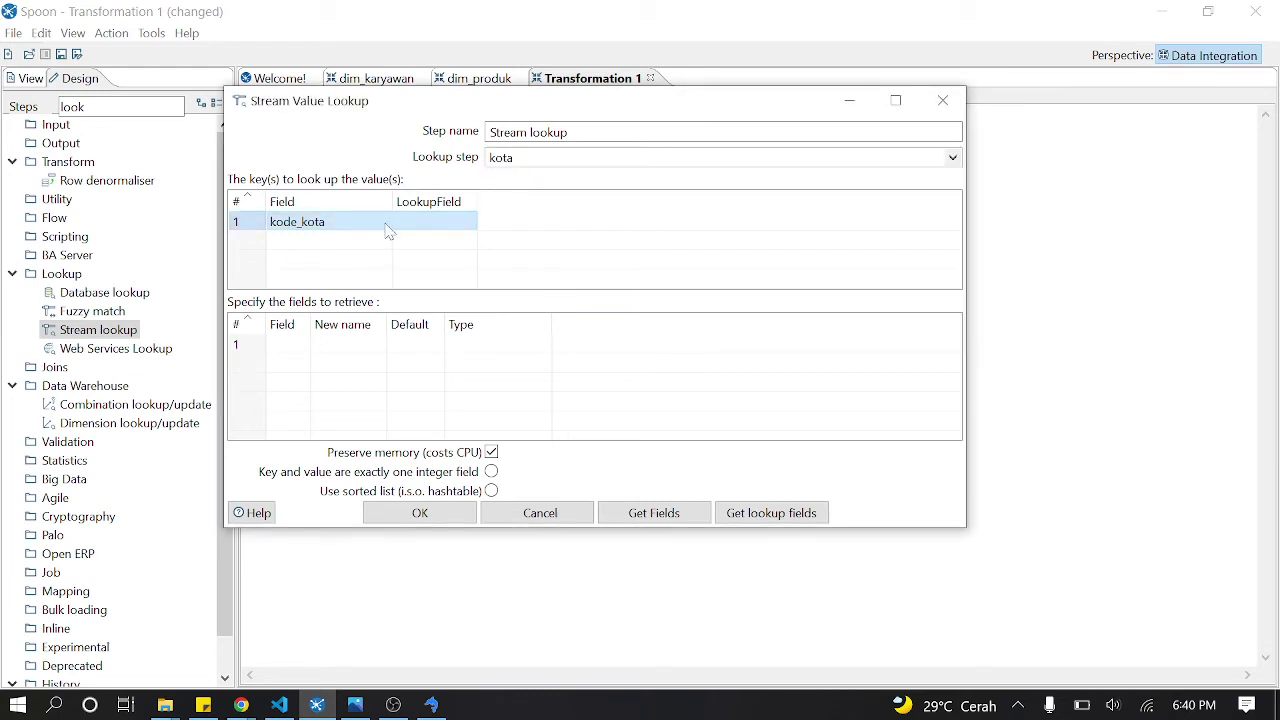
left_click(388, 229)
left_click(370, 257)
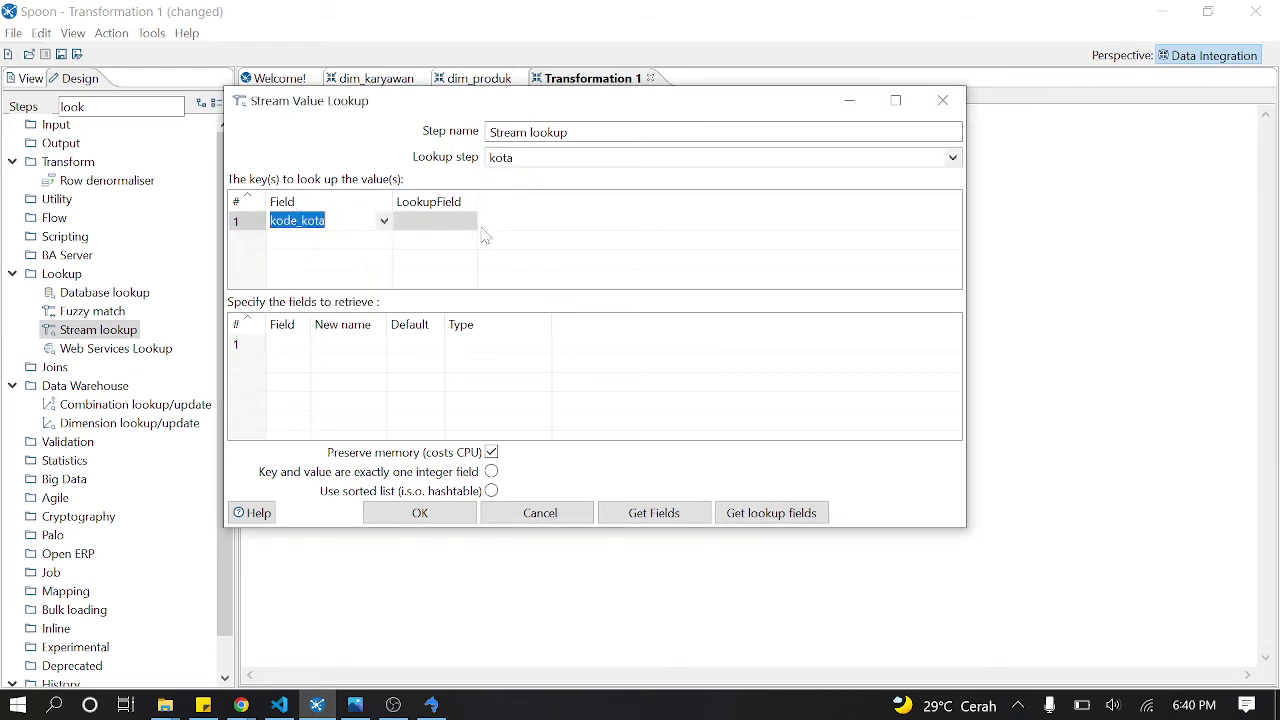
left_click(475, 232)
left_click(475, 232)
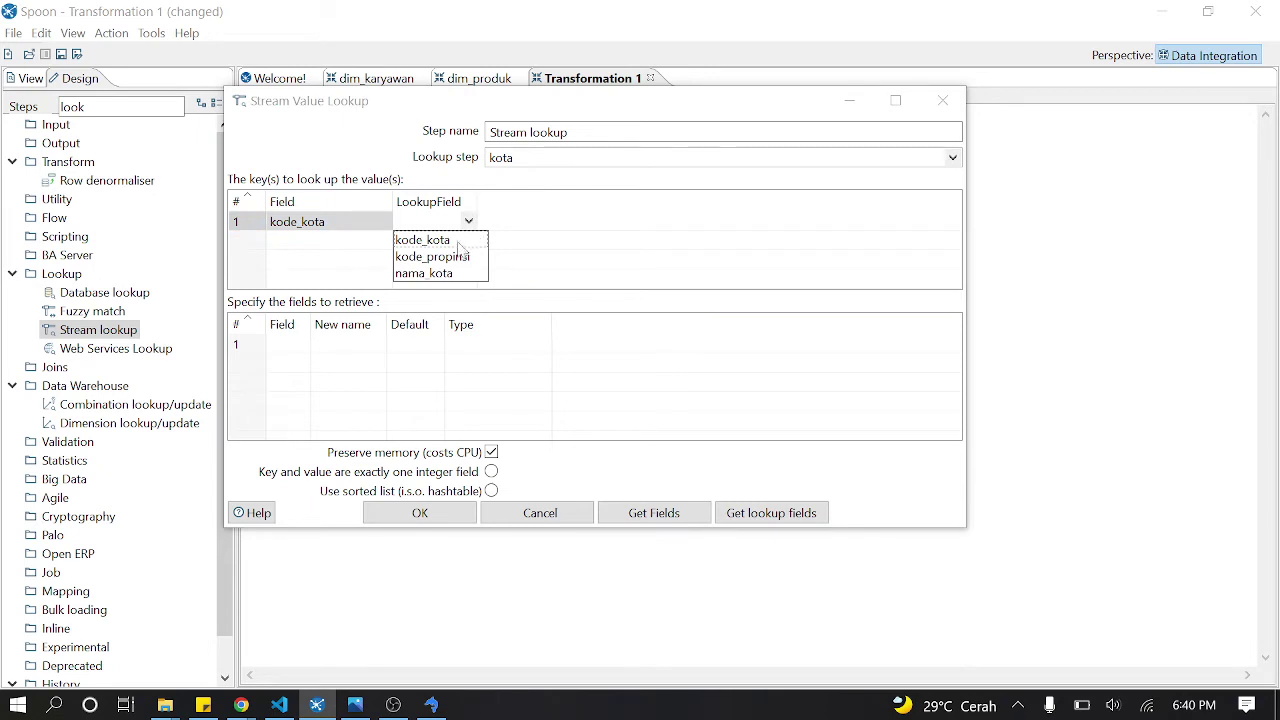
left_click(440, 241)
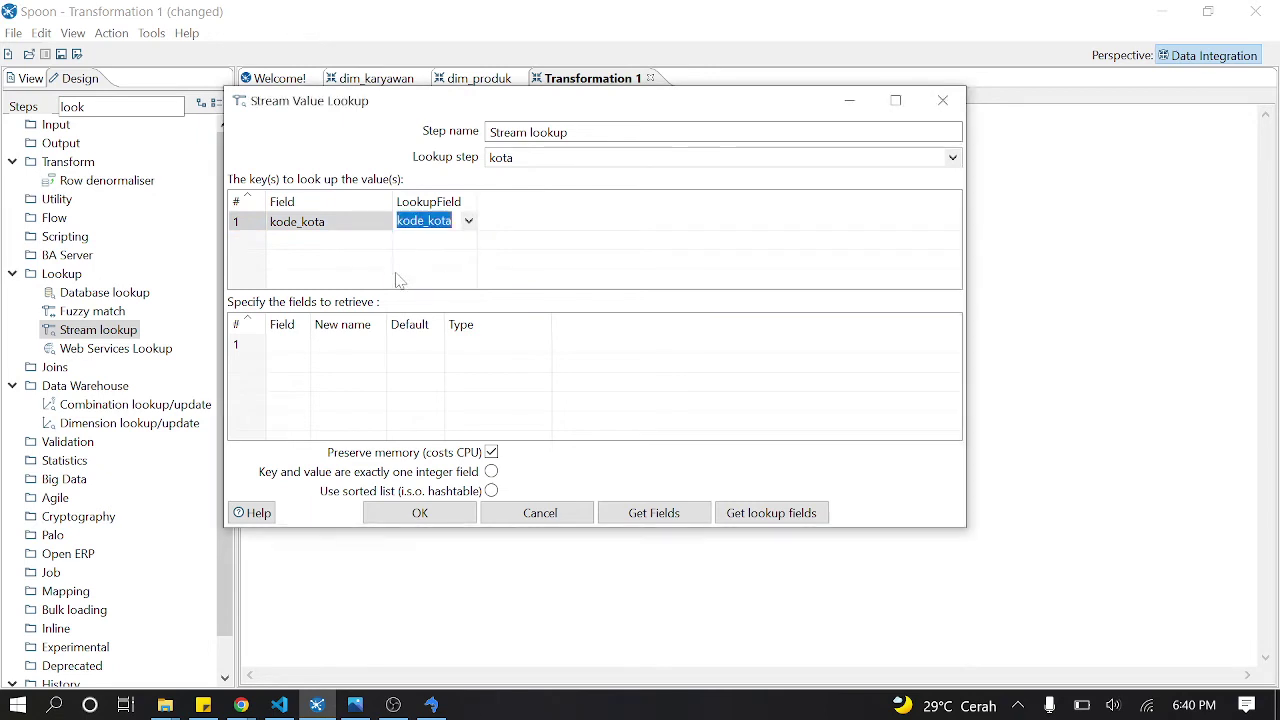
left_click(308, 350)
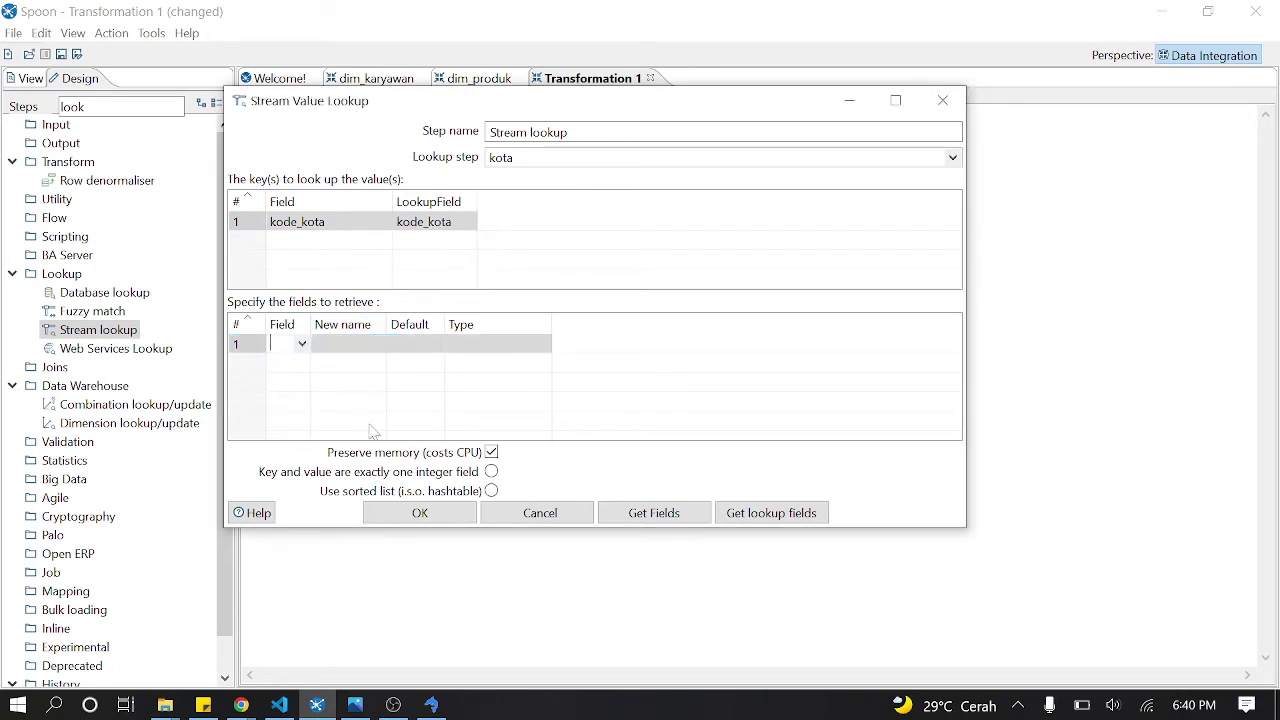
left_click(440, 513)
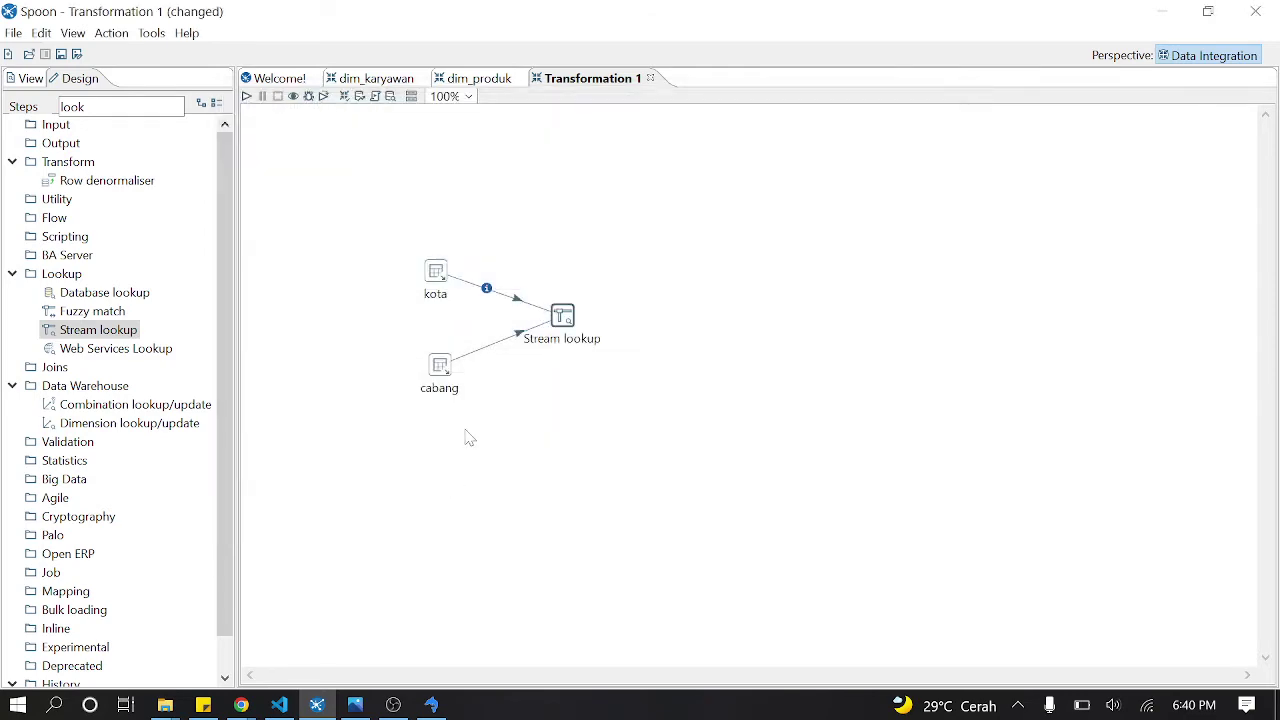
Step: Recheck the Stream lookup settings and quick-launch a 1000-row preview of that step
double_click(563, 318)
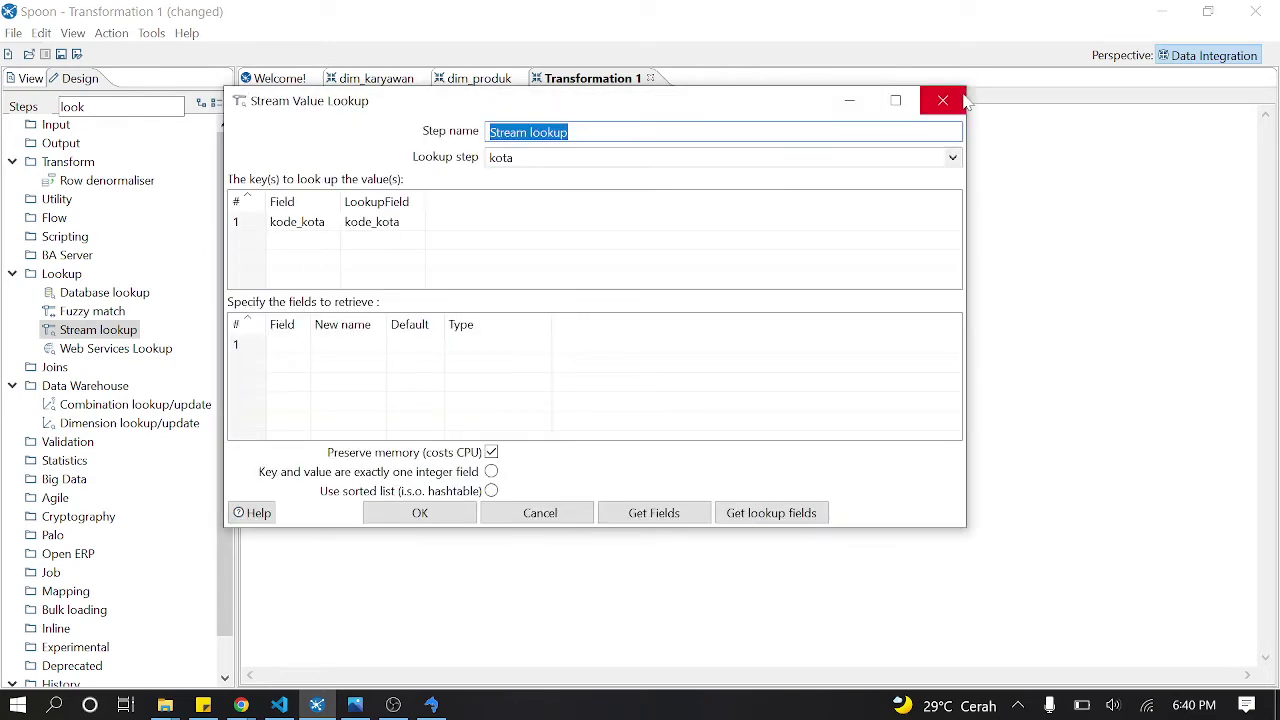
left_click(943, 100)
right_click(569, 328)
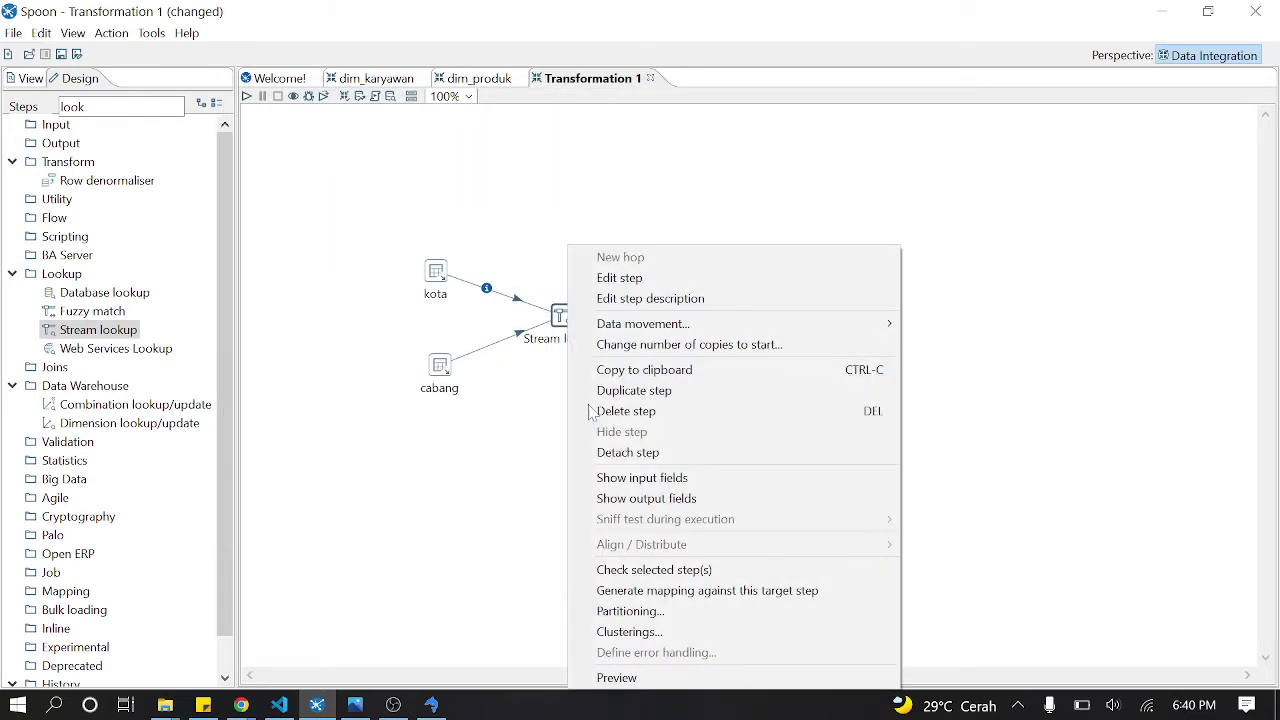
left_click(644, 677)
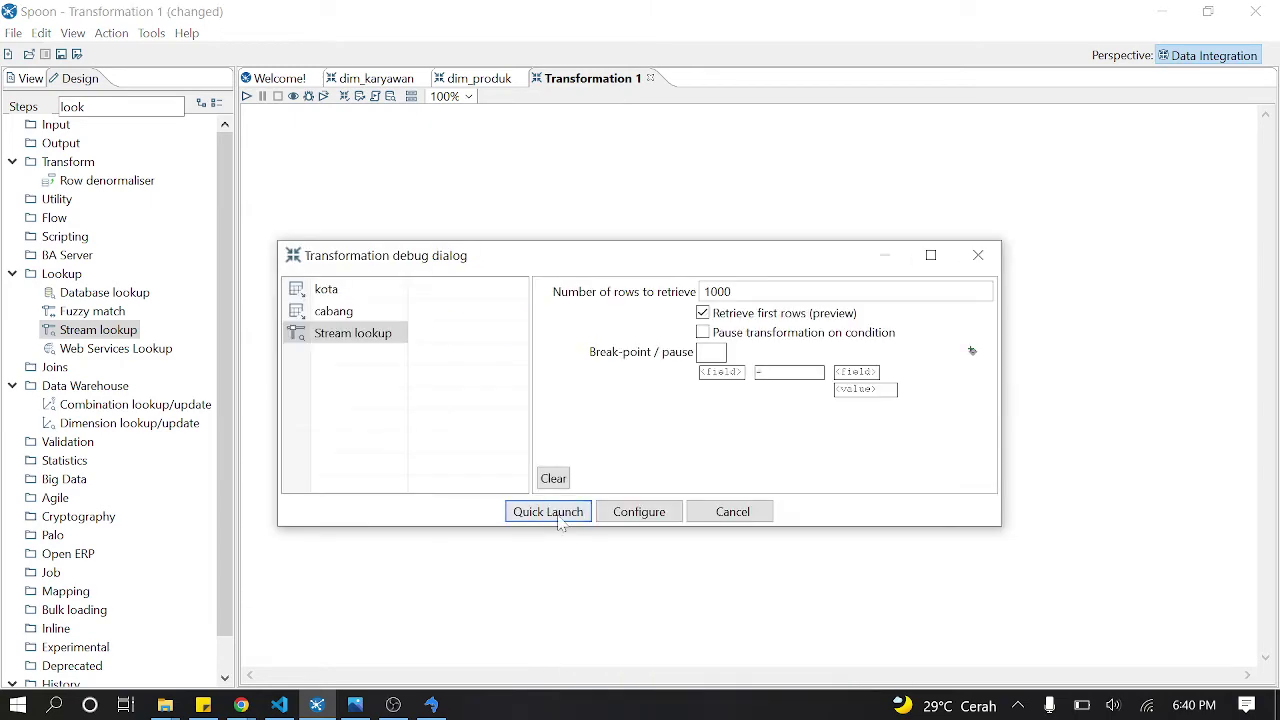
left_click(556, 513)
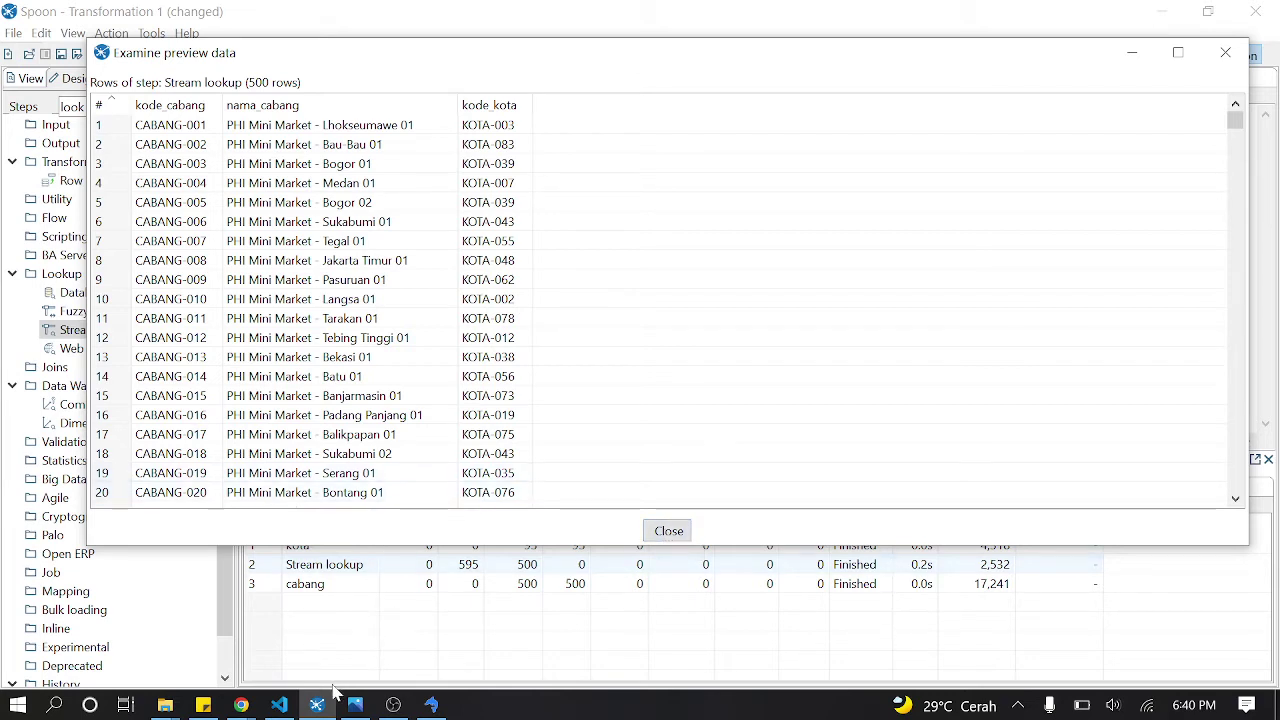
Step: Check the ms_kota table's columns in SQLyog, return to Spoon and close the preview data
mouse_move(330, 707)
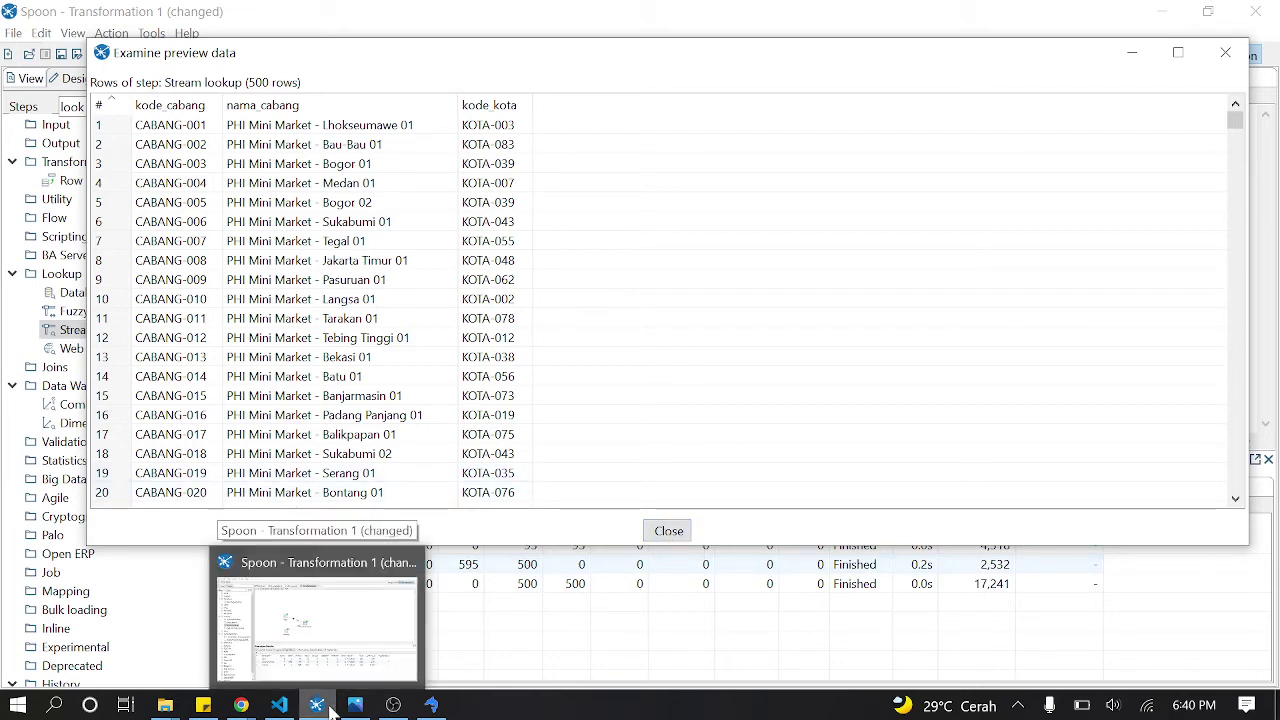
mouse_move(236, 708)
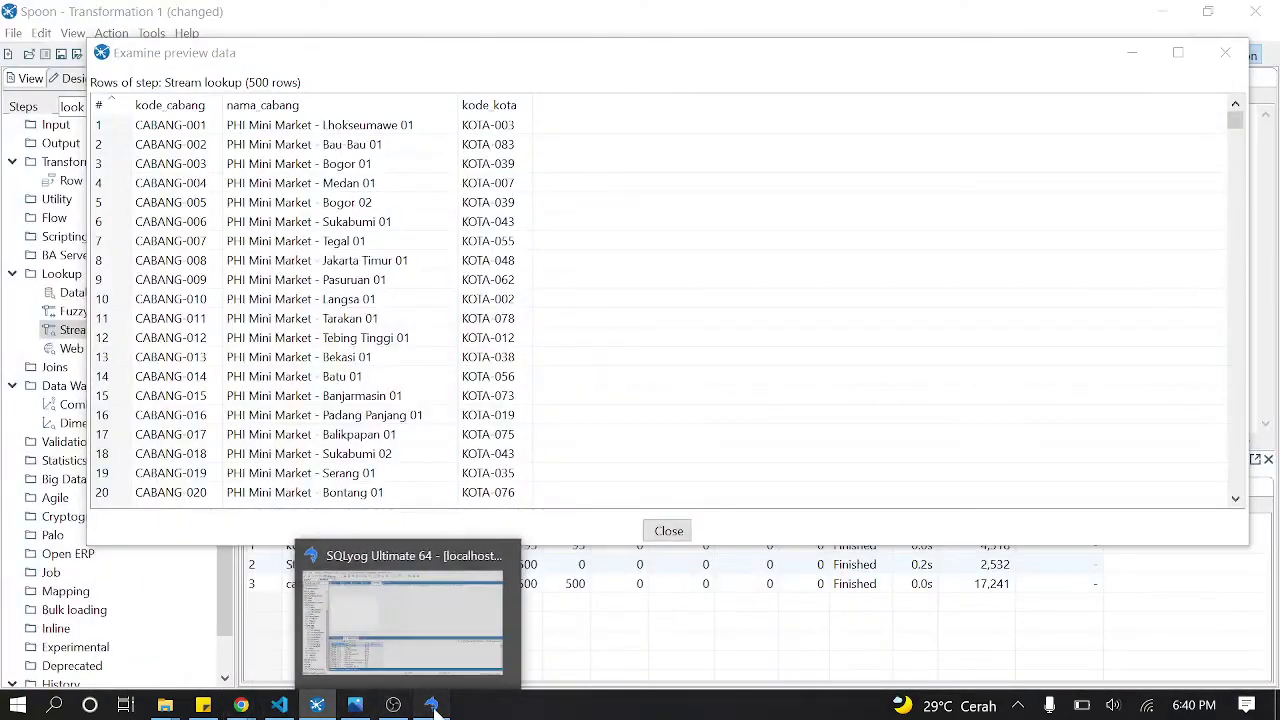
left_click(431, 705)
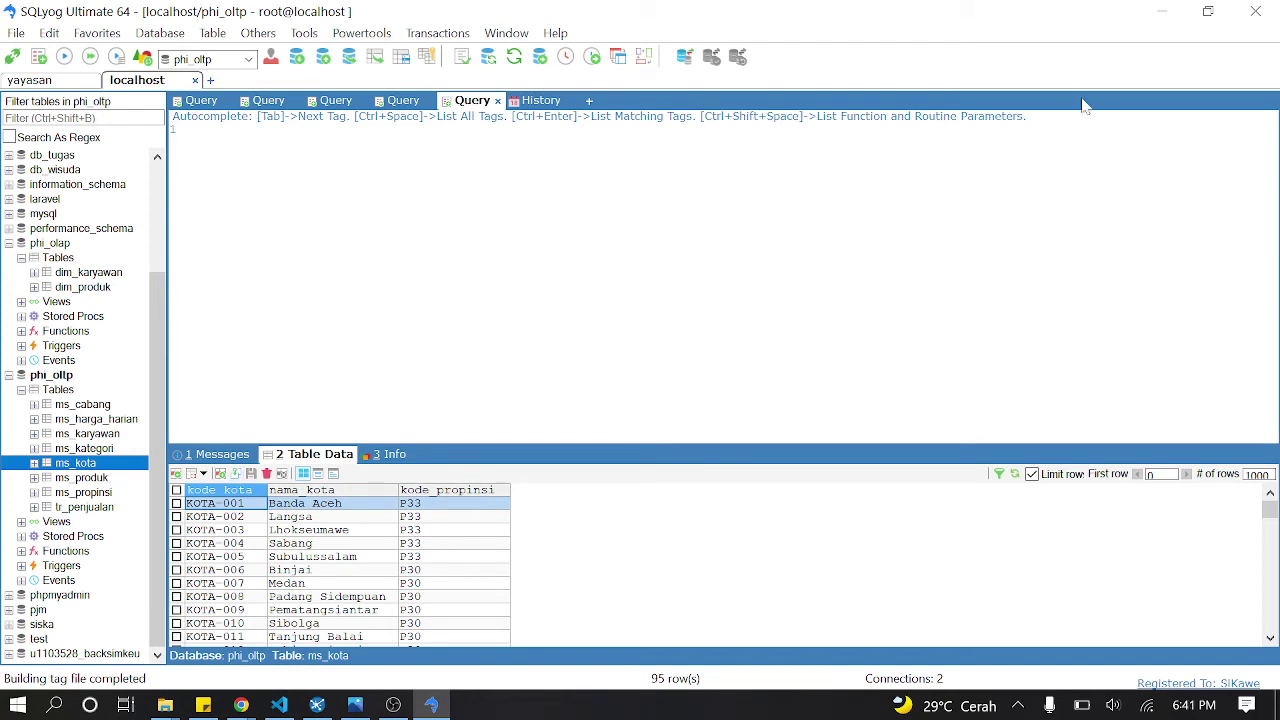
left_click(1161, 11)
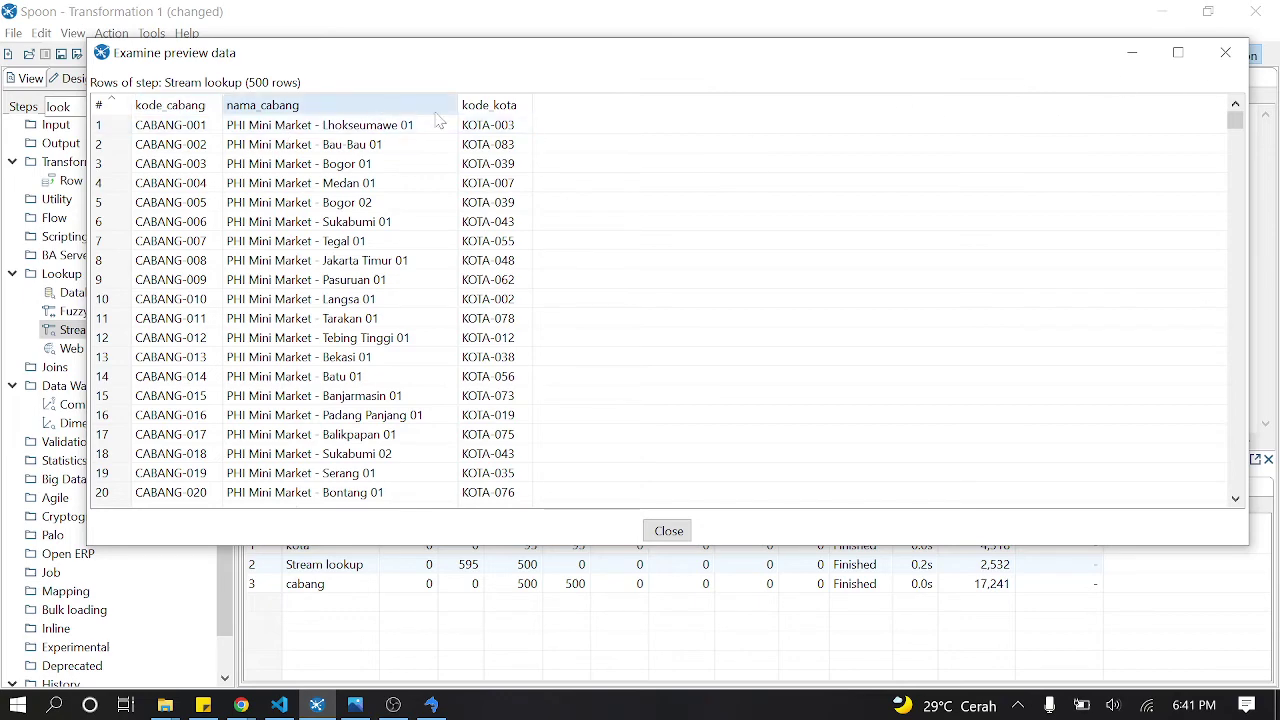
left_click(1225, 52)
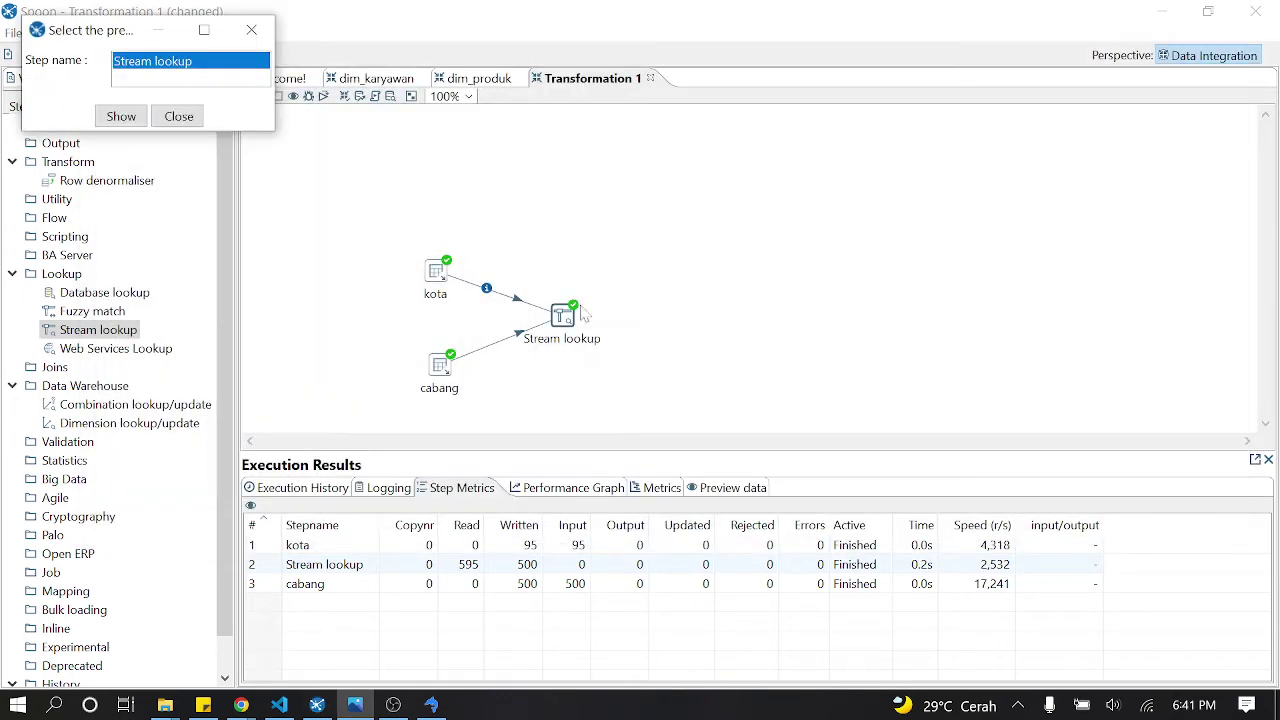
left_click(177, 115)
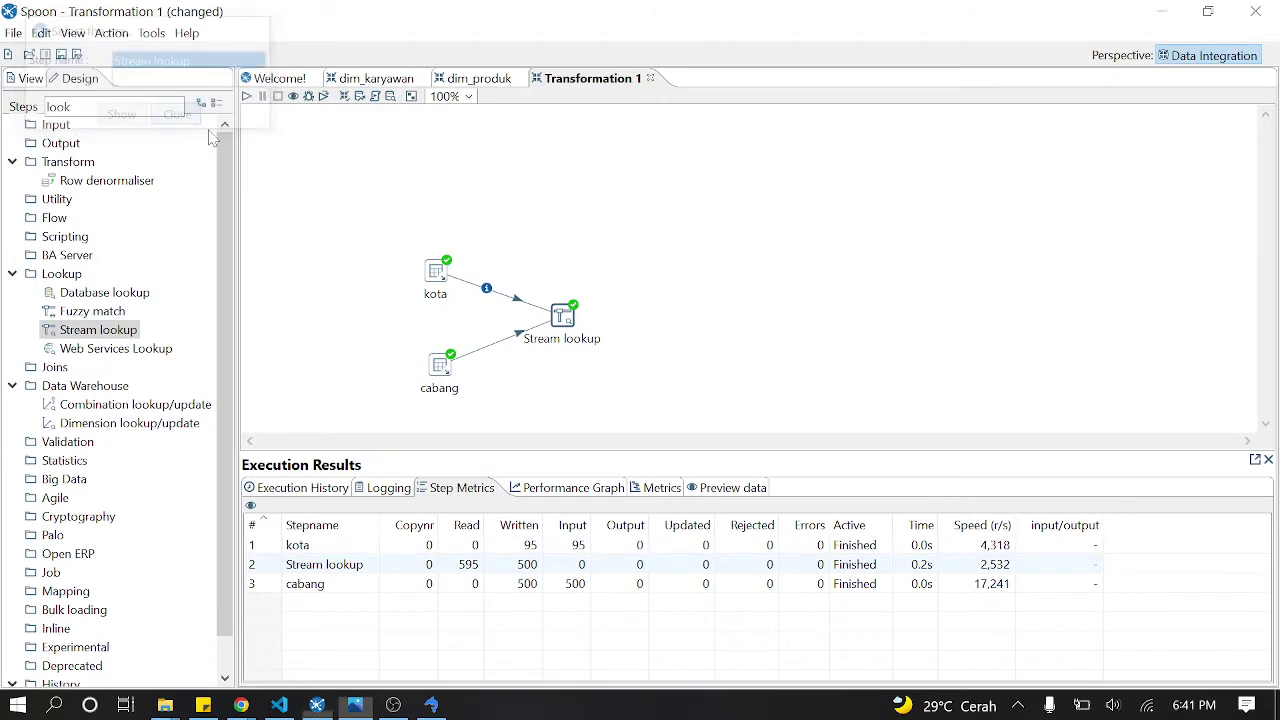
Step: Add kode_propinsi as a field to retrieve in the Stream lookup step and save it
double_click(563, 316)
left_click(329, 349)
left_click(302, 345)
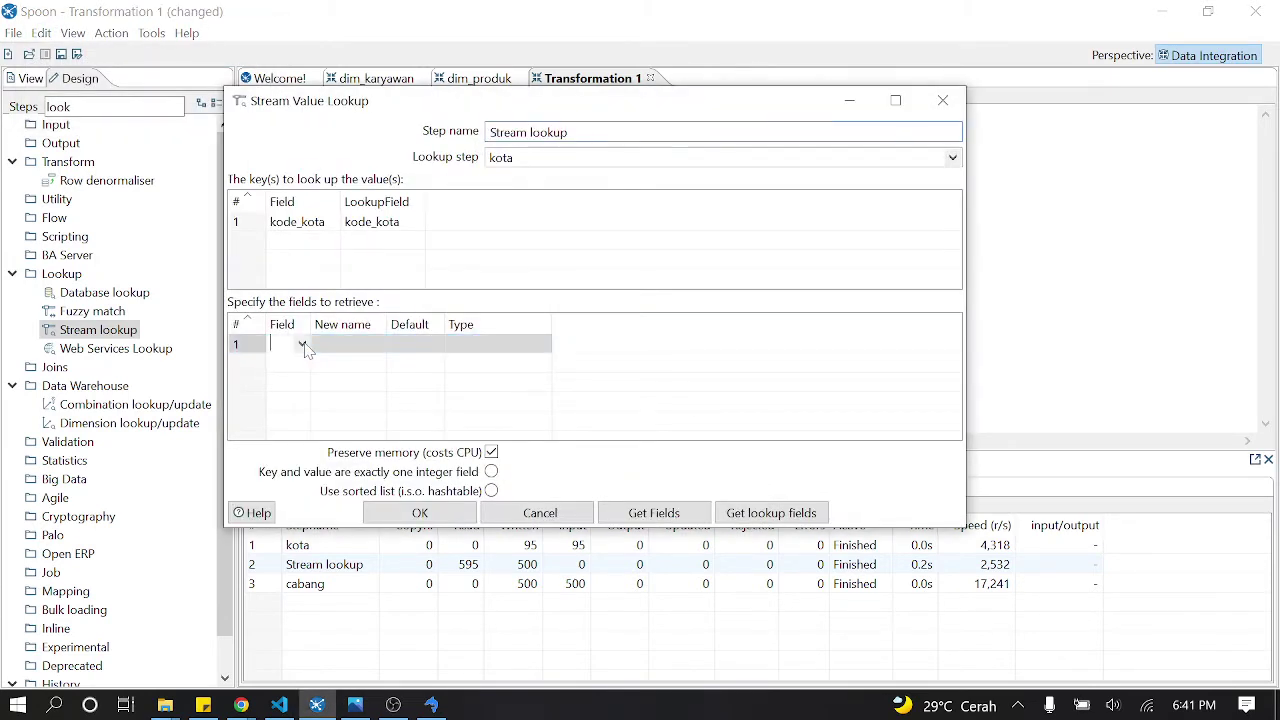
left_click(301, 345)
left_click(313, 396)
left_click(302, 344)
left_click(306, 380)
left_click(417, 510)
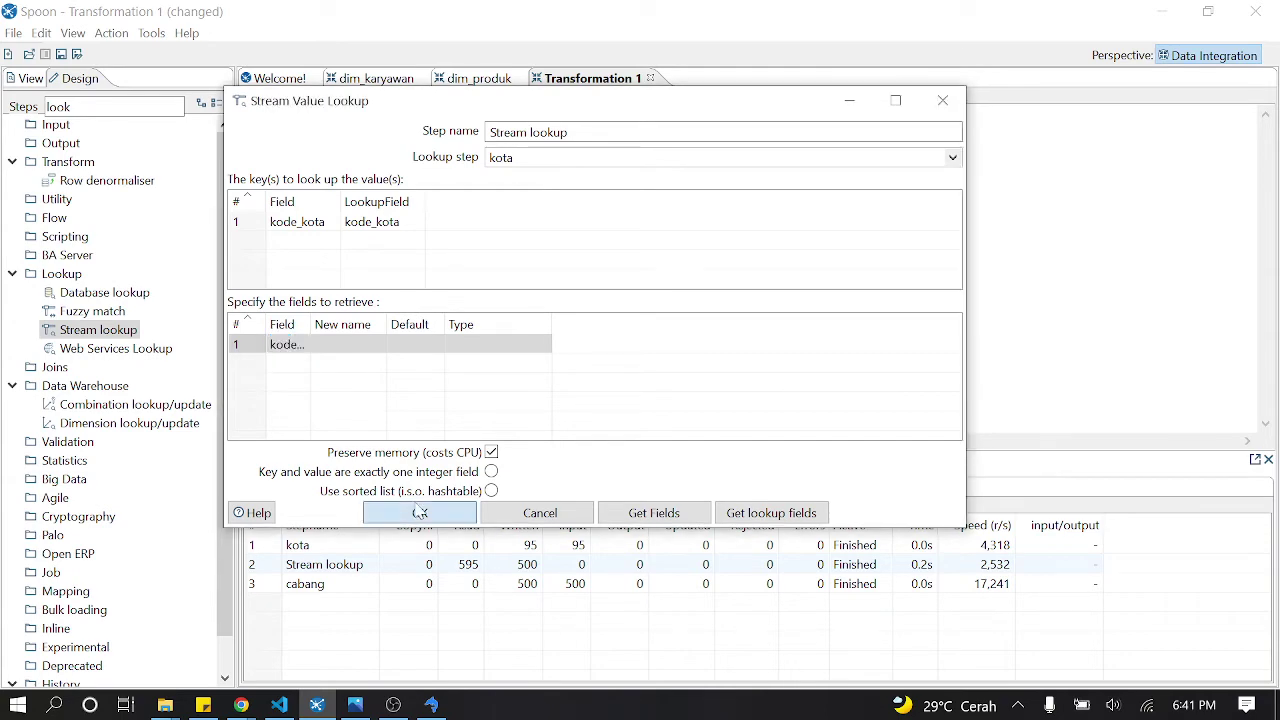
double_click(564, 330)
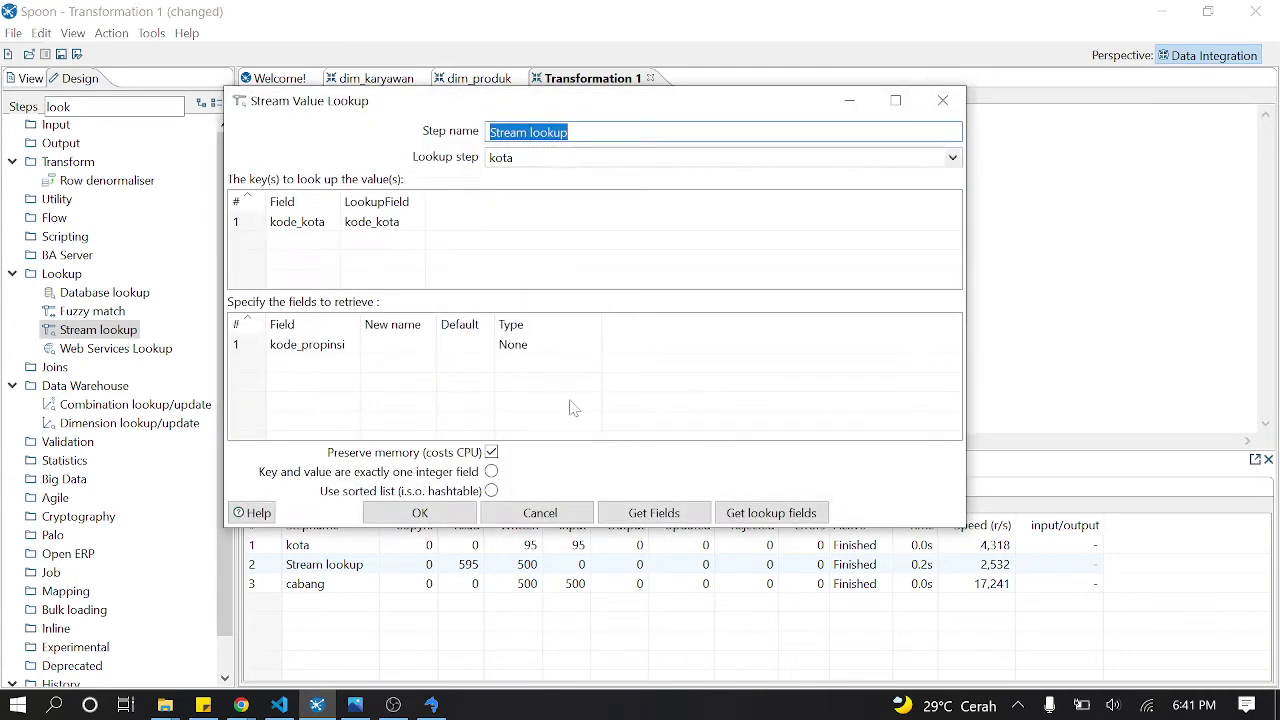
left_click(445, 510)
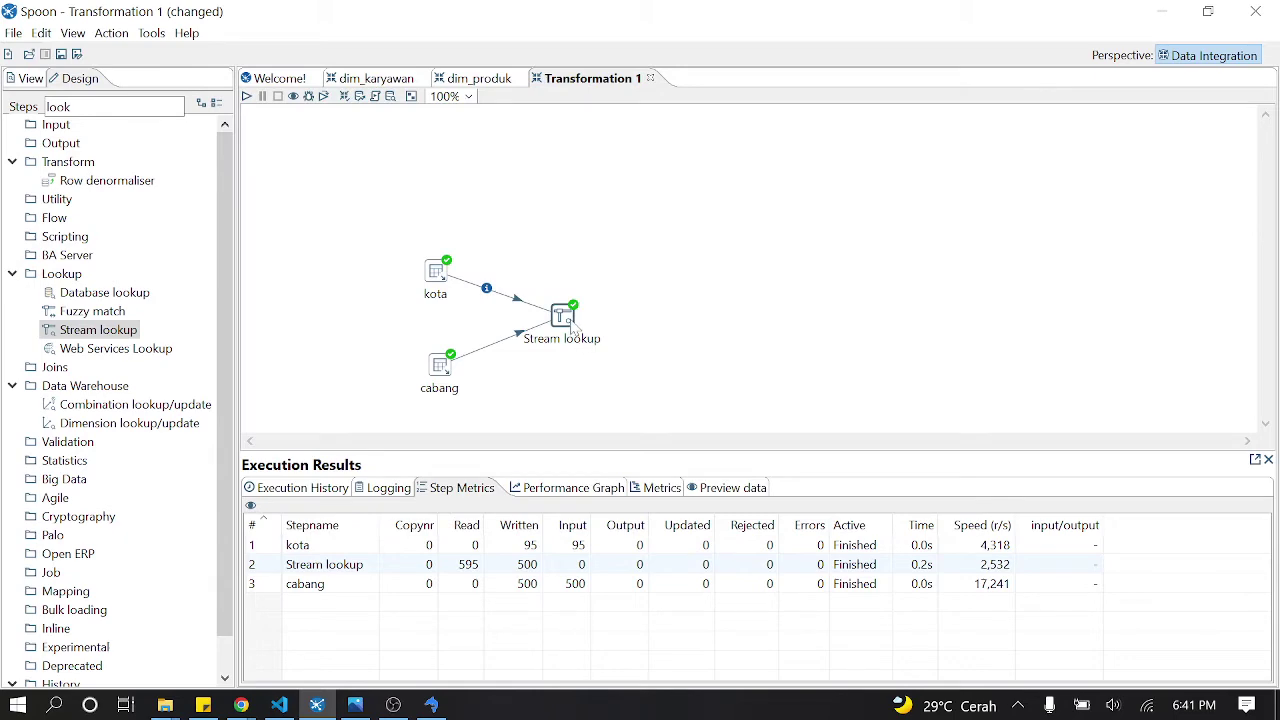
Step: Preview the Stream lookup output, look through its rows including the kode_propinsi column, and close the preview
right_click(570, 330)
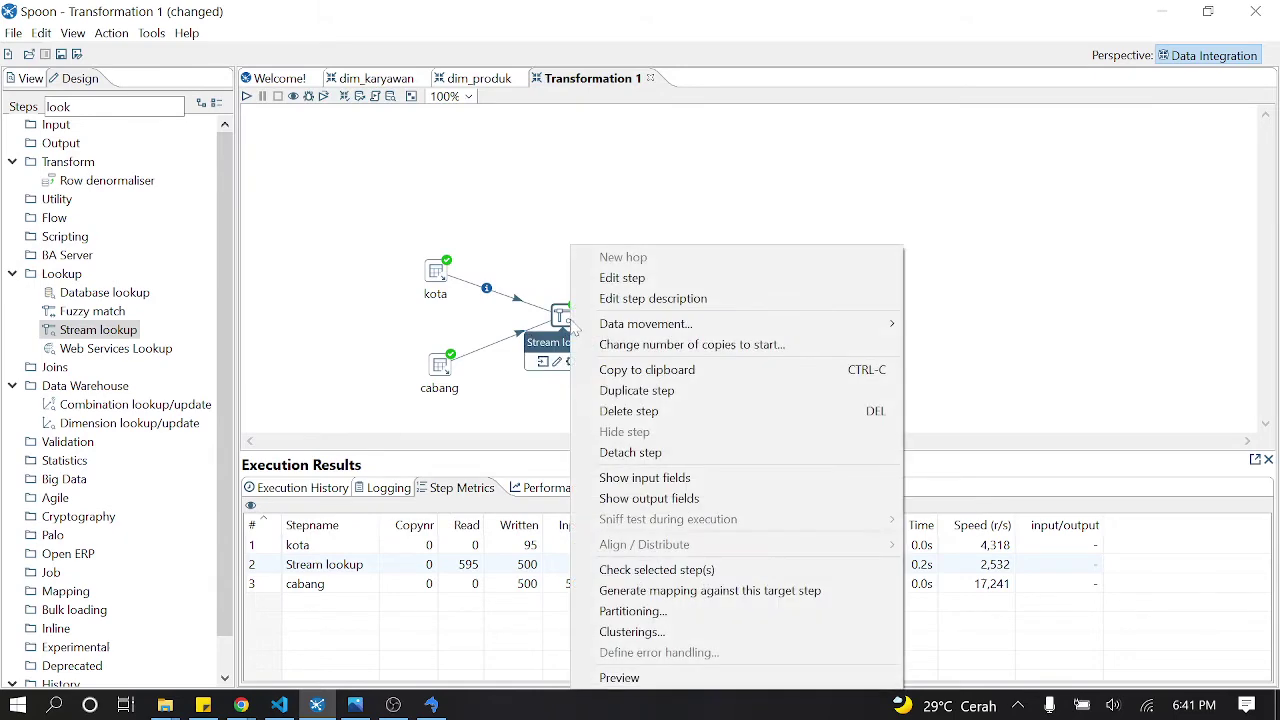
left_click(635, 678)
left_click(532, 511)
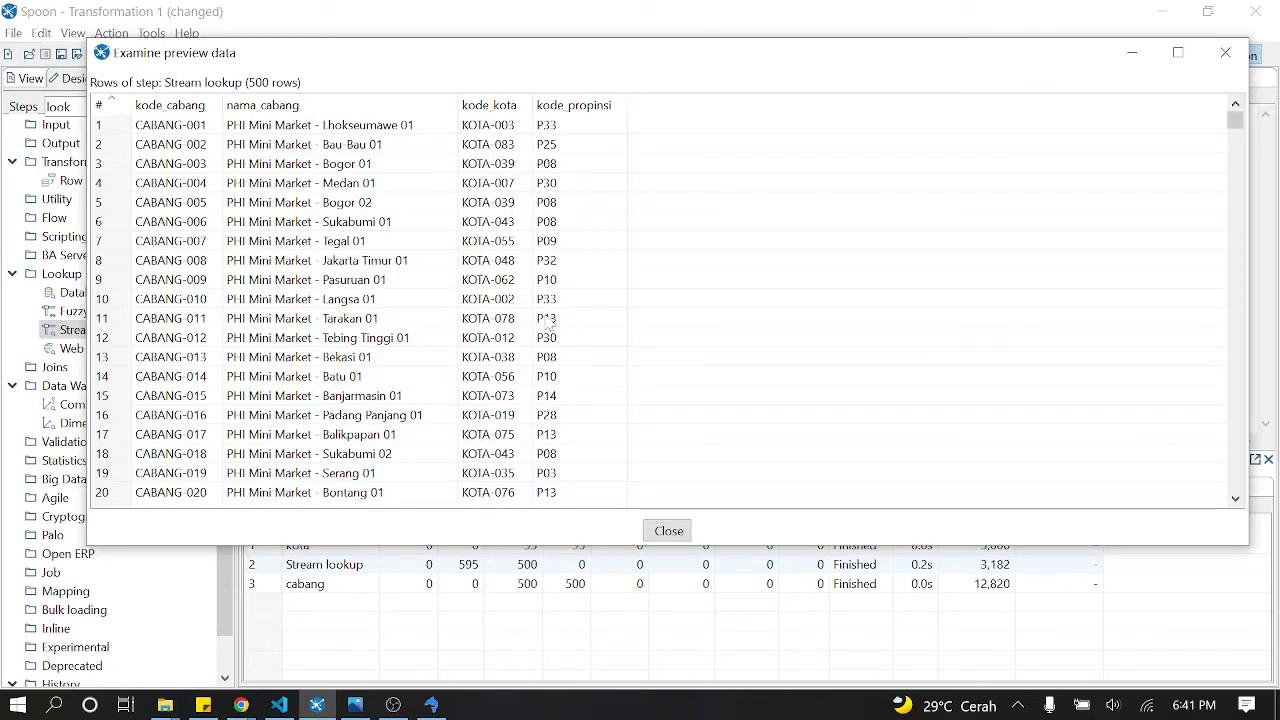
scroll(612, 390, "down", 12)
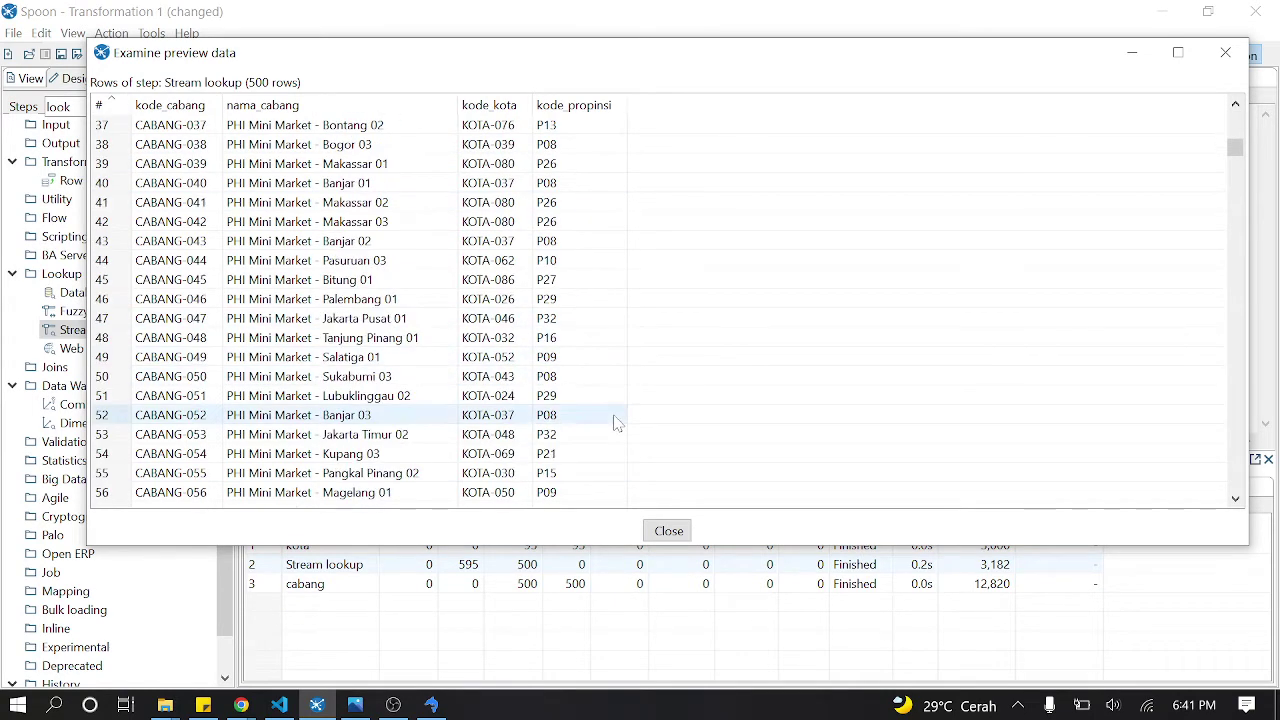
scroll(617, 422, "up", 8)
left_click(668, 530)
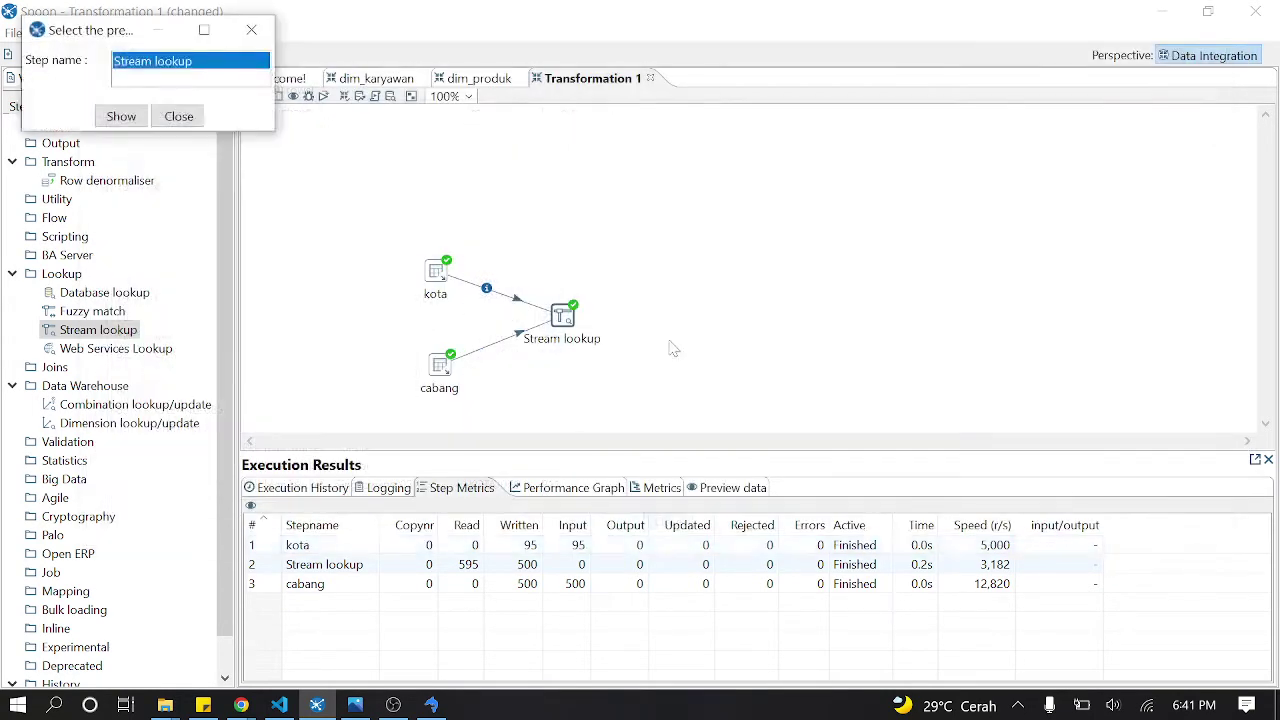
left_click(671, 344)
left_click(179, 117)
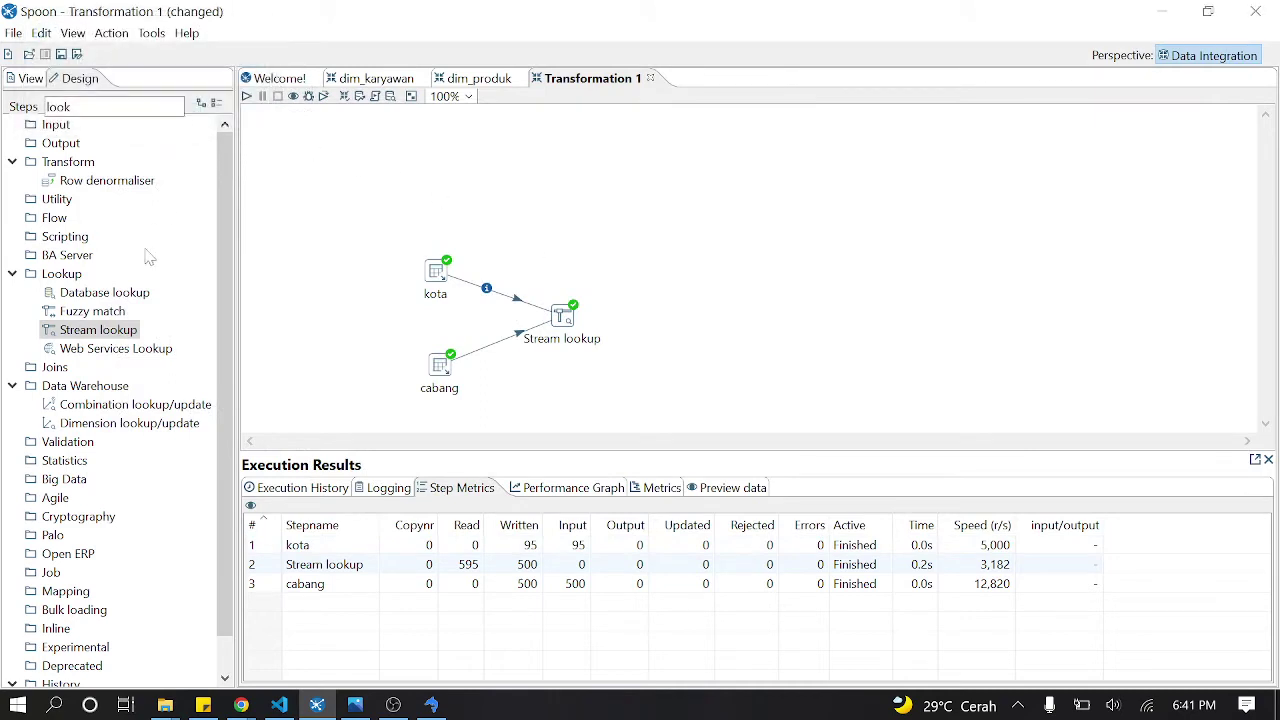
Step: Find the Table input step among the input steps and add one to the canvas above Stream lookup
double_click(58, 106)
key("BackSpace")
type("inp")
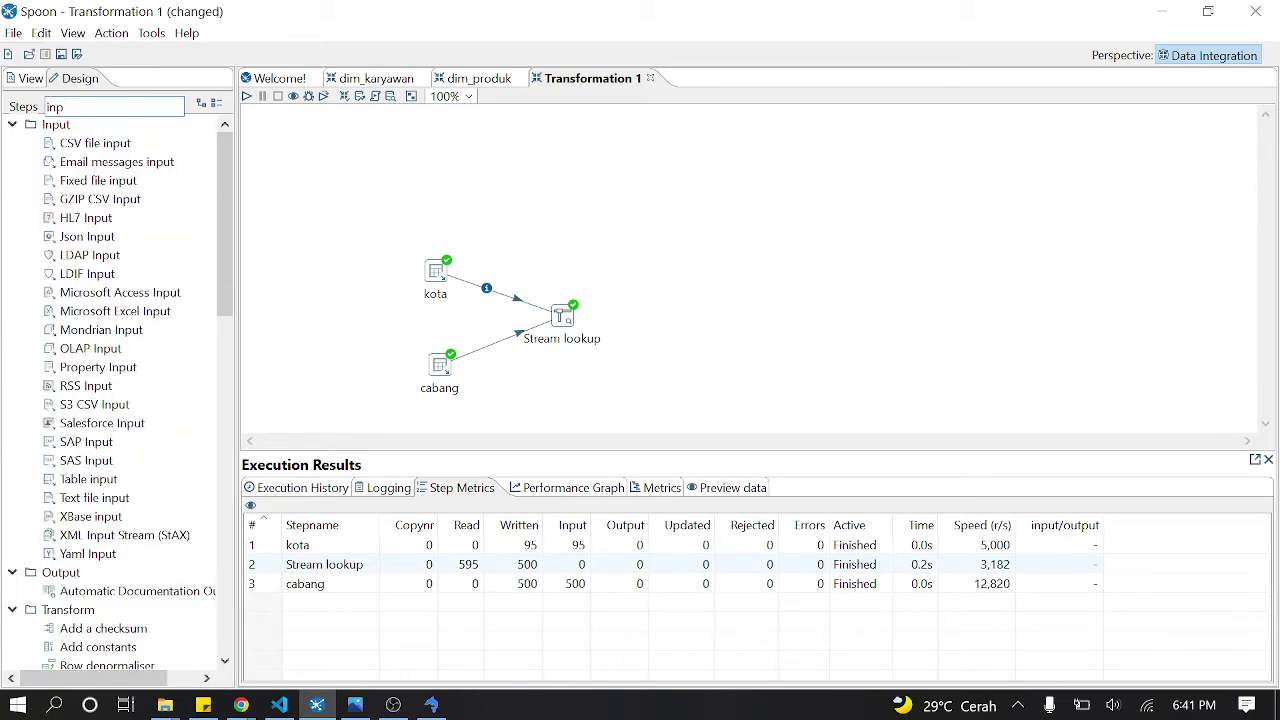
key("BackSpace")
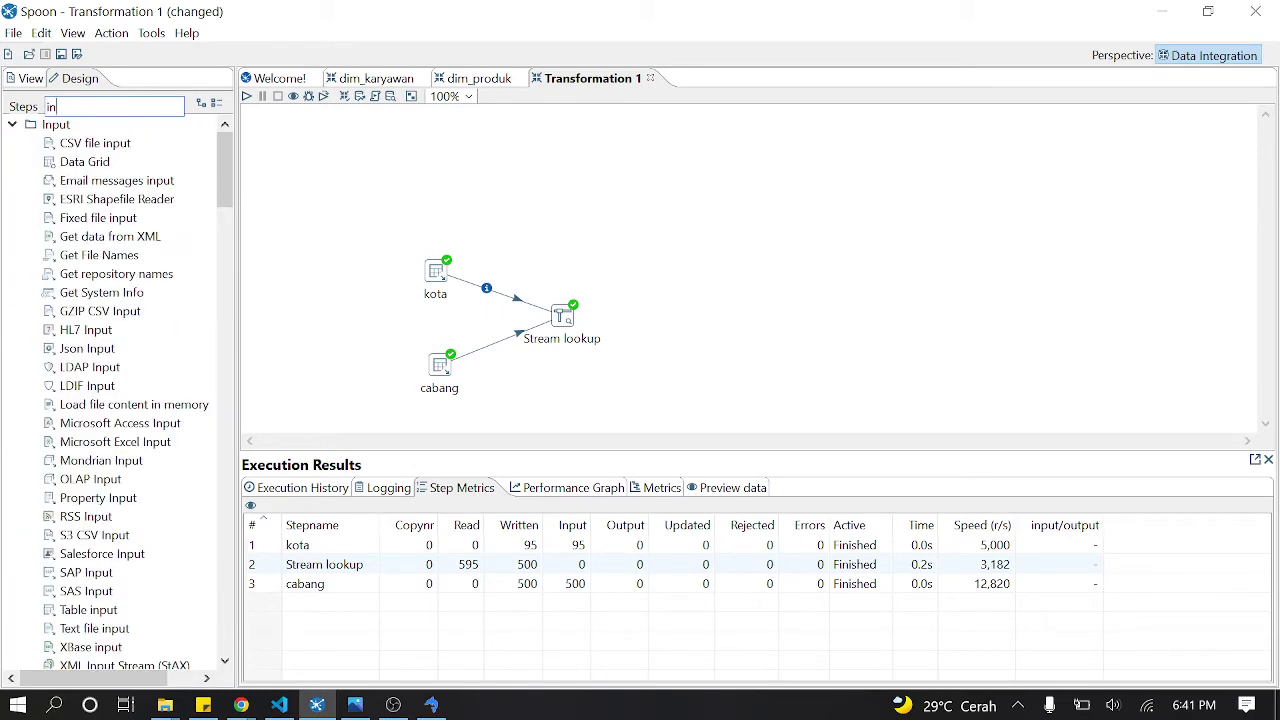
scroll(173, 377, "down", 5)
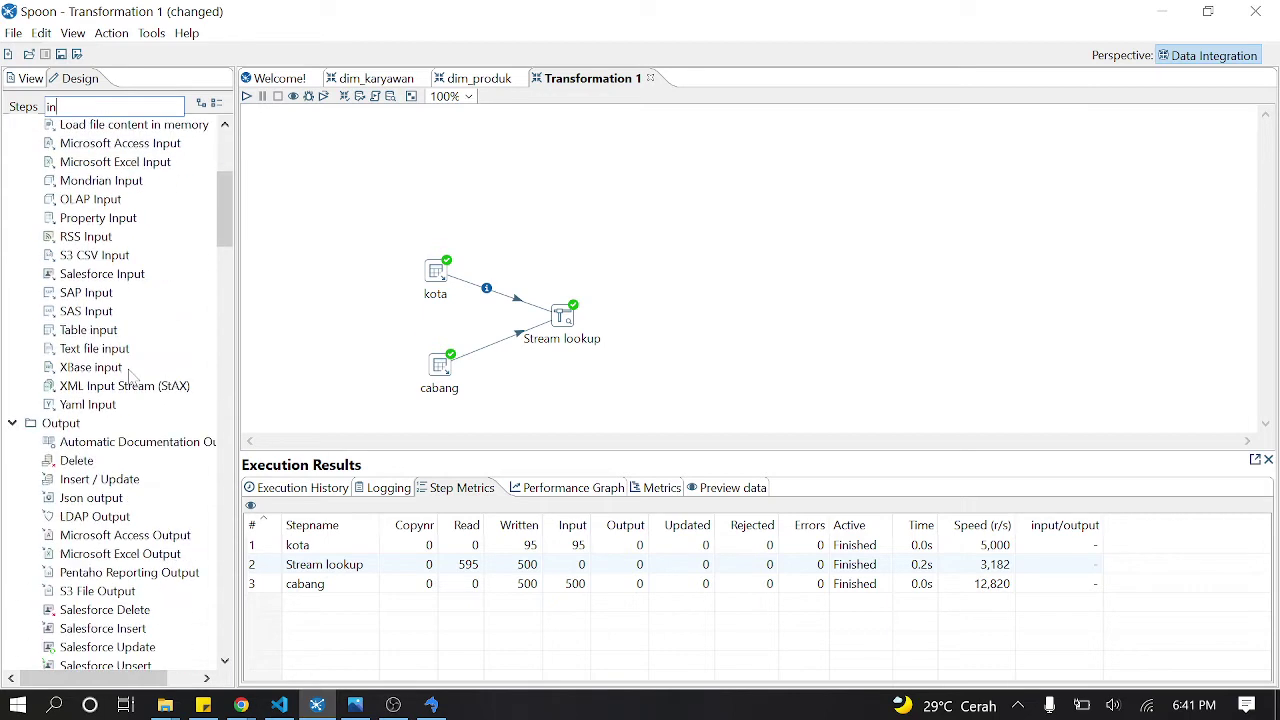
left_click_drag(92, 331, 632, 224)
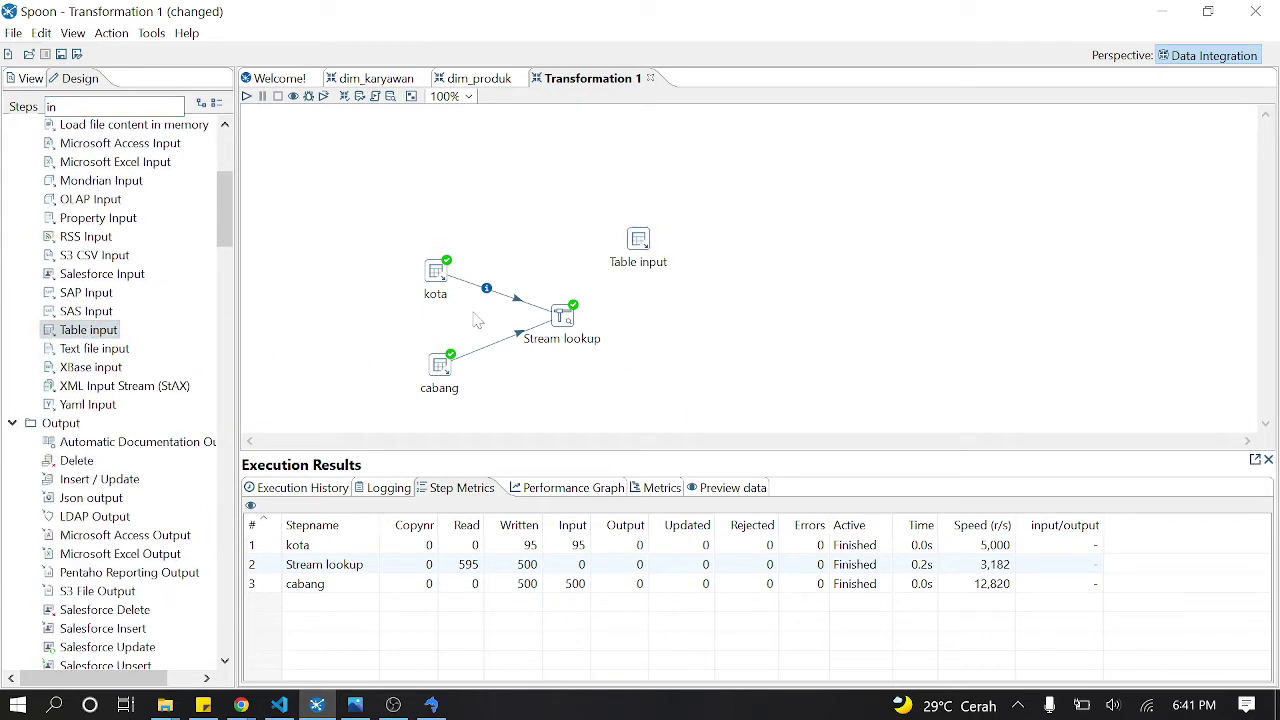
Step: Name the new Table input step propinsi and set its connection to oltp
double_click(650, 242)
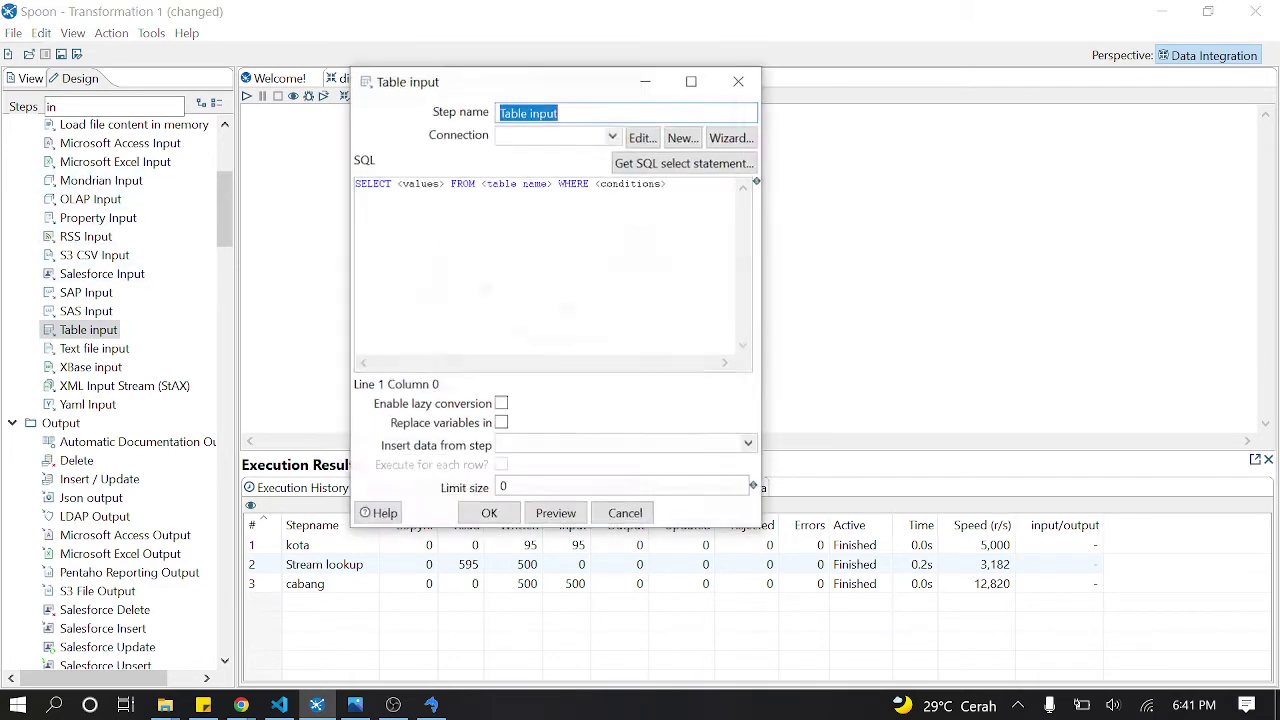
type("p")
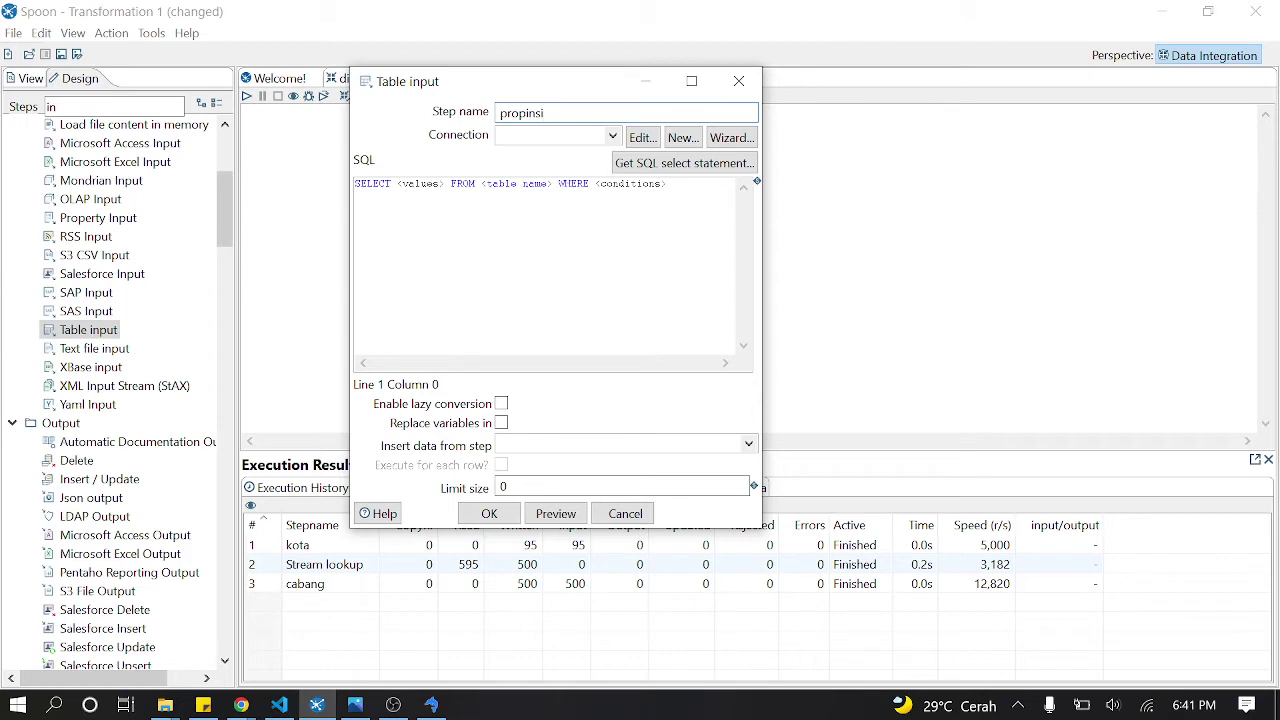
type("ropinsi")
left_click(612, 136)
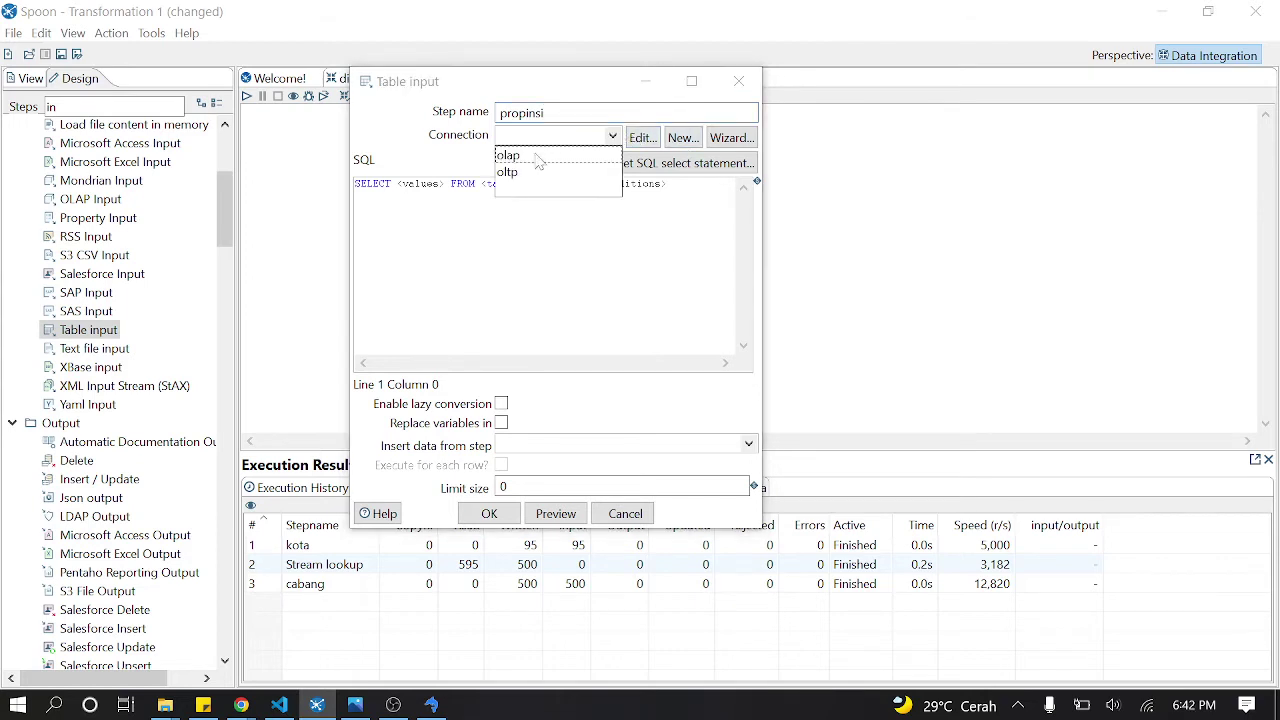
left_click(507, 172)
Step: Generate the propinsi step's SQL select statement from the ms_propinsi table, including the field names, and save the step
left_click(684, 163)
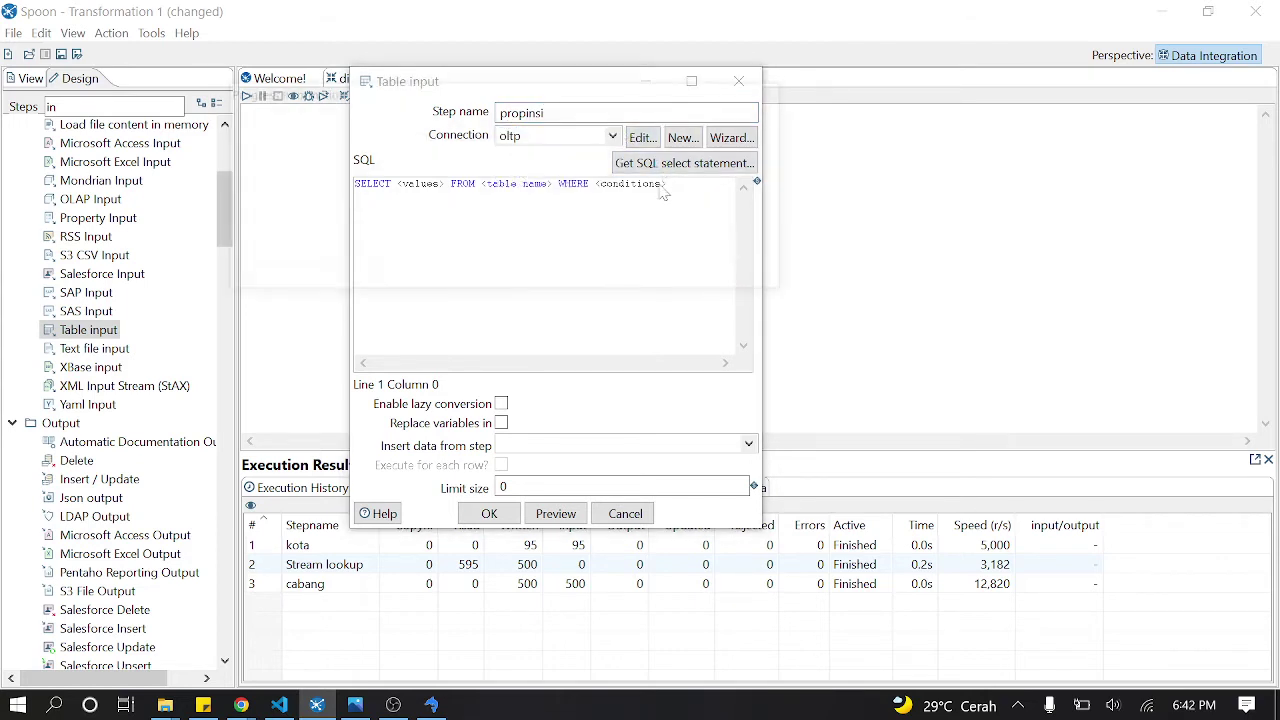
left_click(457, 279)
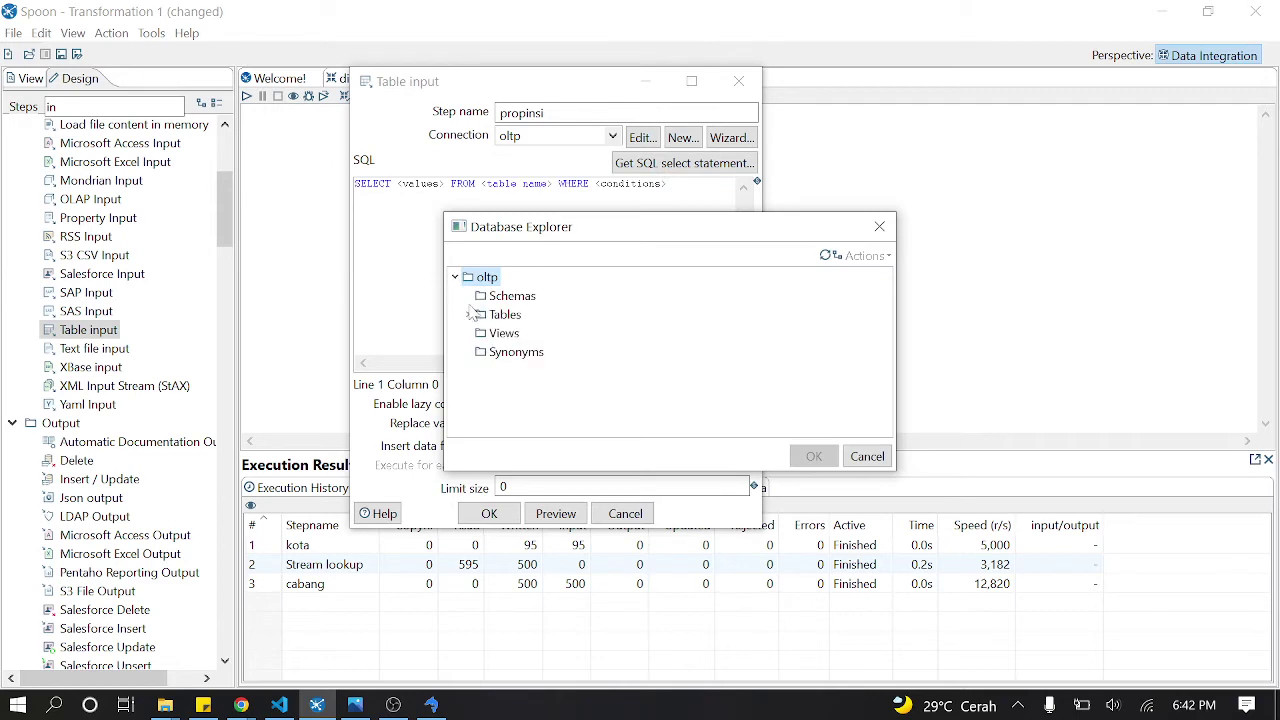
left_click(468, 314)
scroll(555, 362, "down", 1)
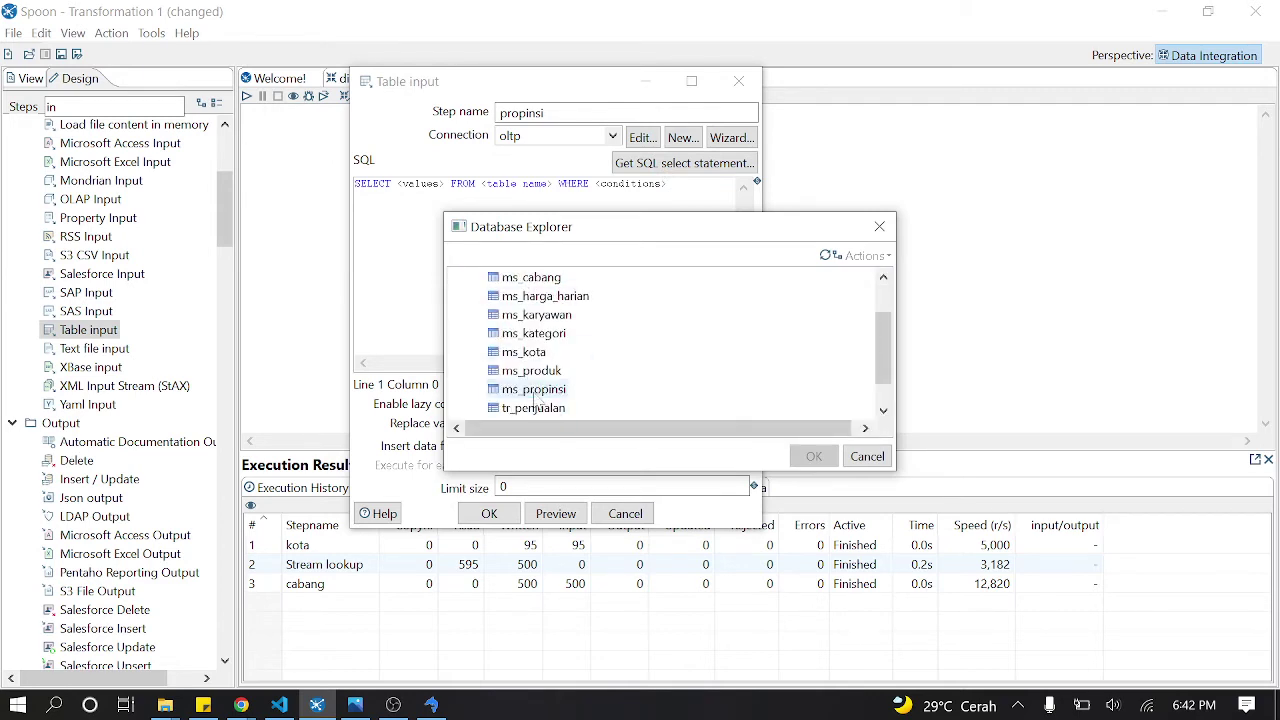
double_click(534, 393)
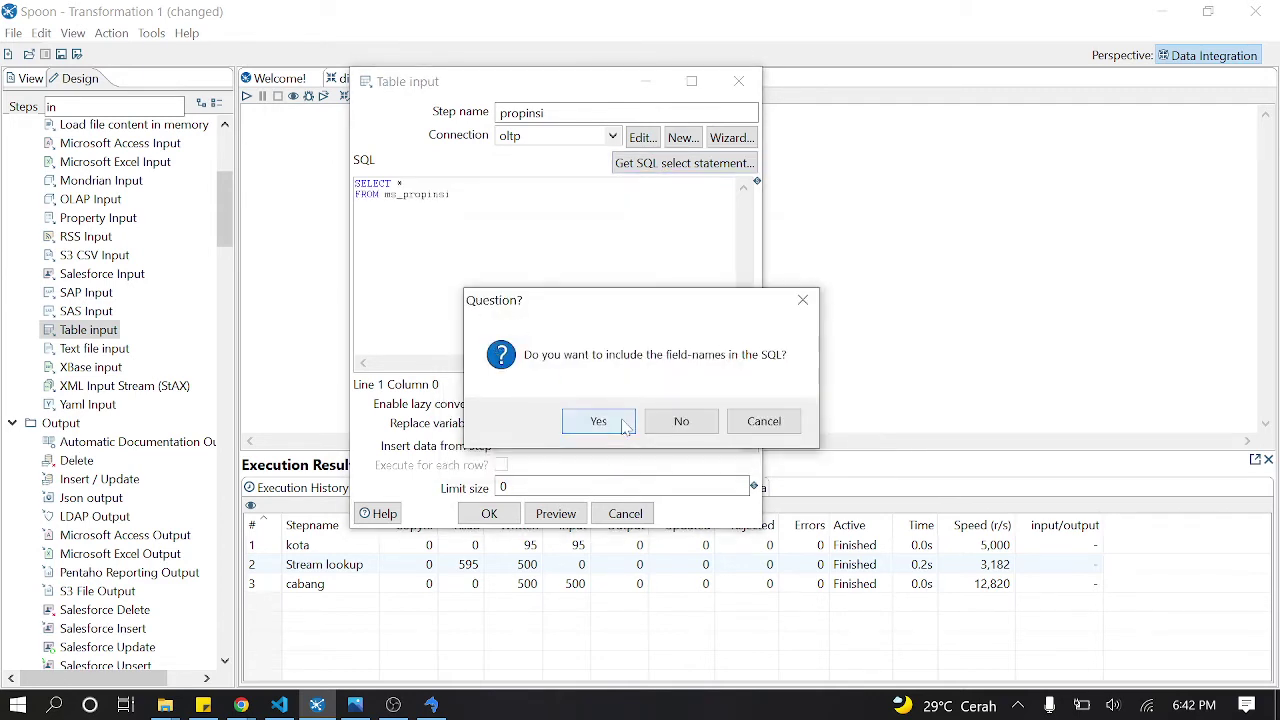
left_click(598, 421)
left_click(489, 513)
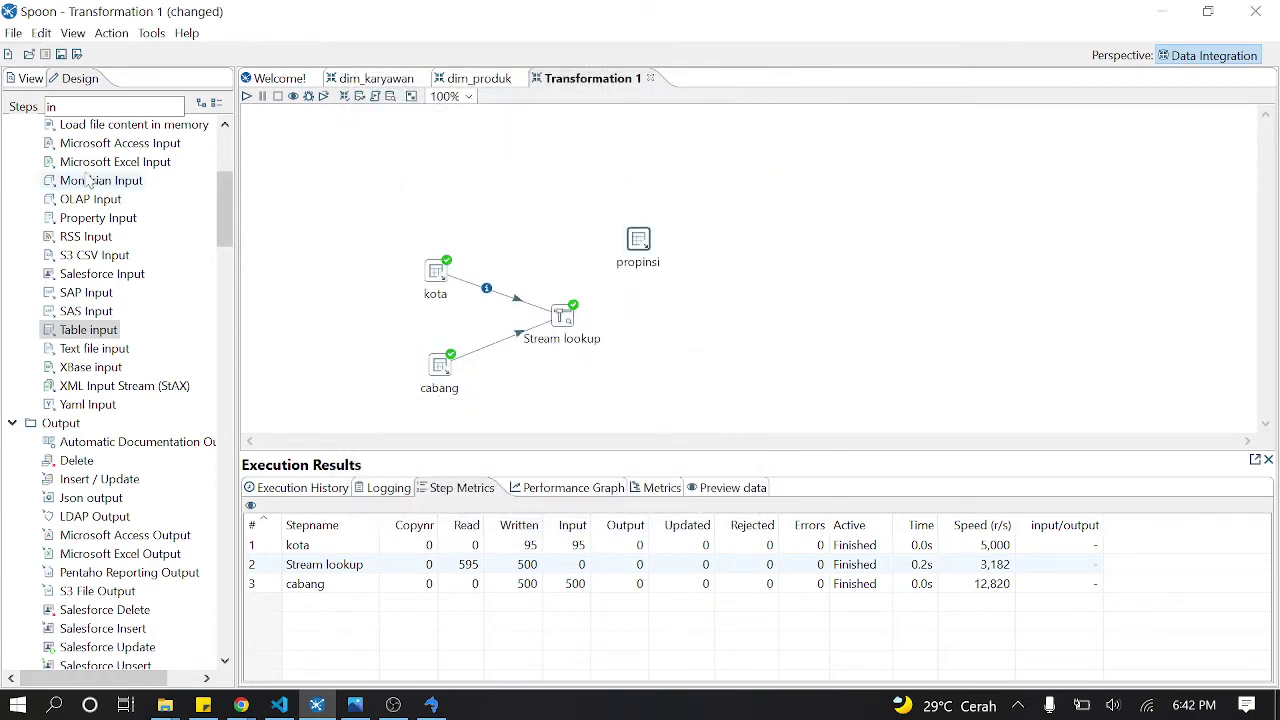
Step: Add a second Stream lookup step beside the first one and shift the propinsi step slightly above it
key("BackSpace")
key("BackSpace")
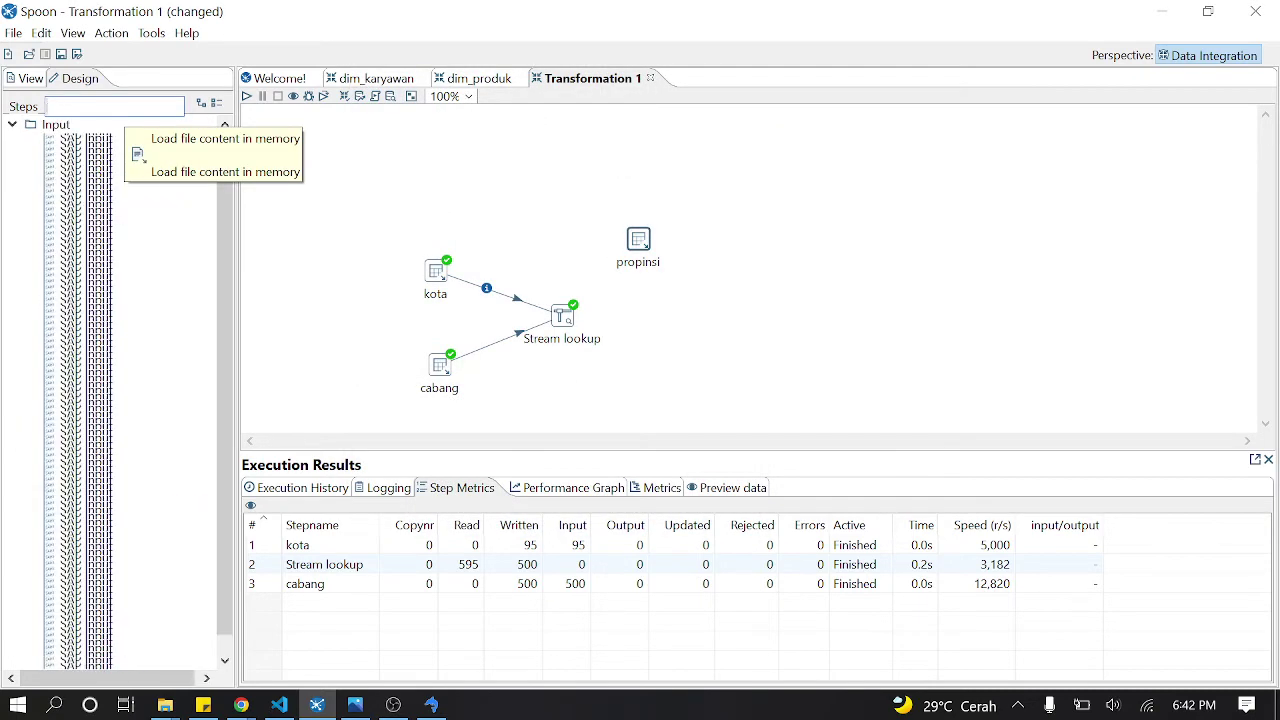
type("loo")
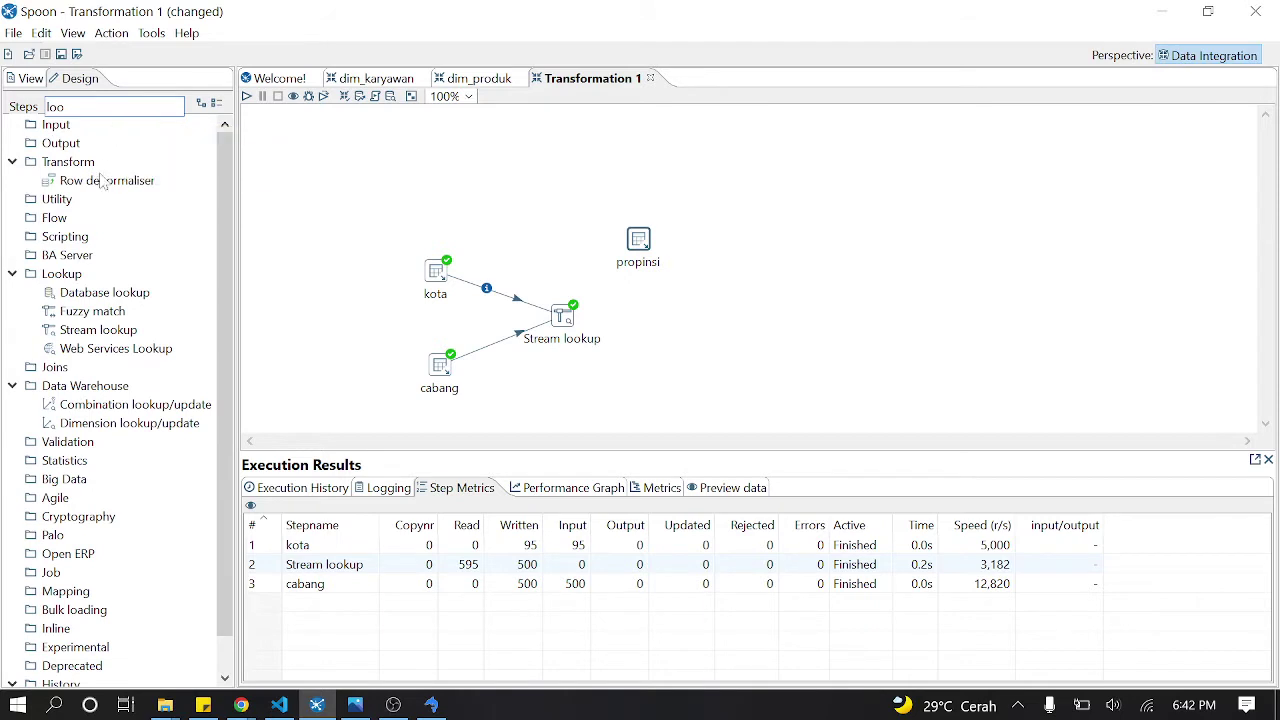
left_click_drag(100, 330, 651, 314)
left_click_drag(638, 239, 659, 236)
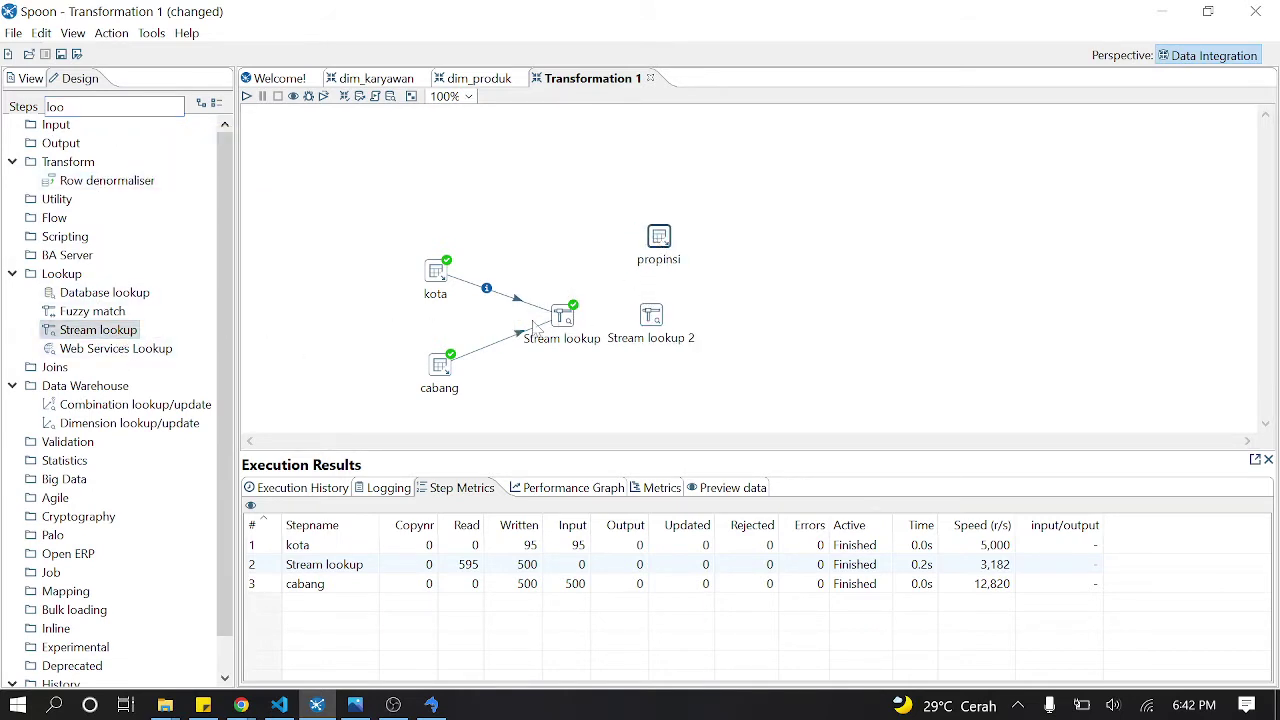
Step: Rename the first Stream lookup step to join and the second one to join2
double_click(560, 318)
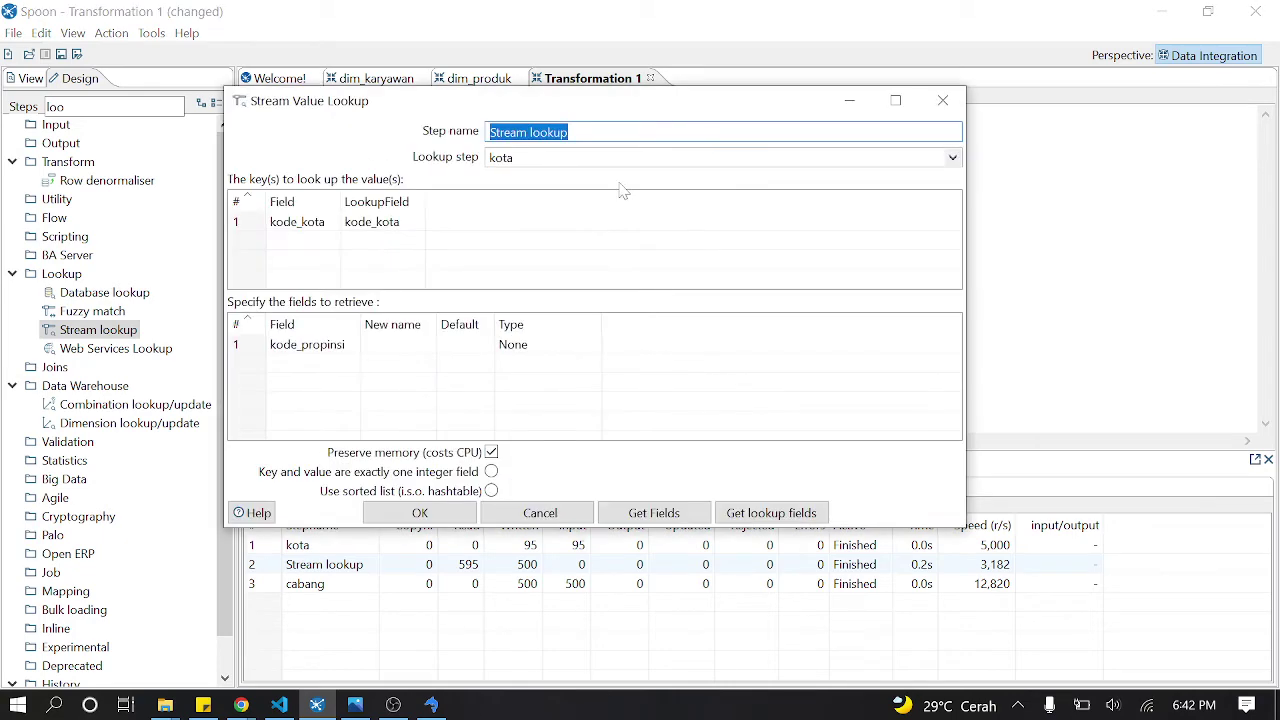
type("join")
key("Return")
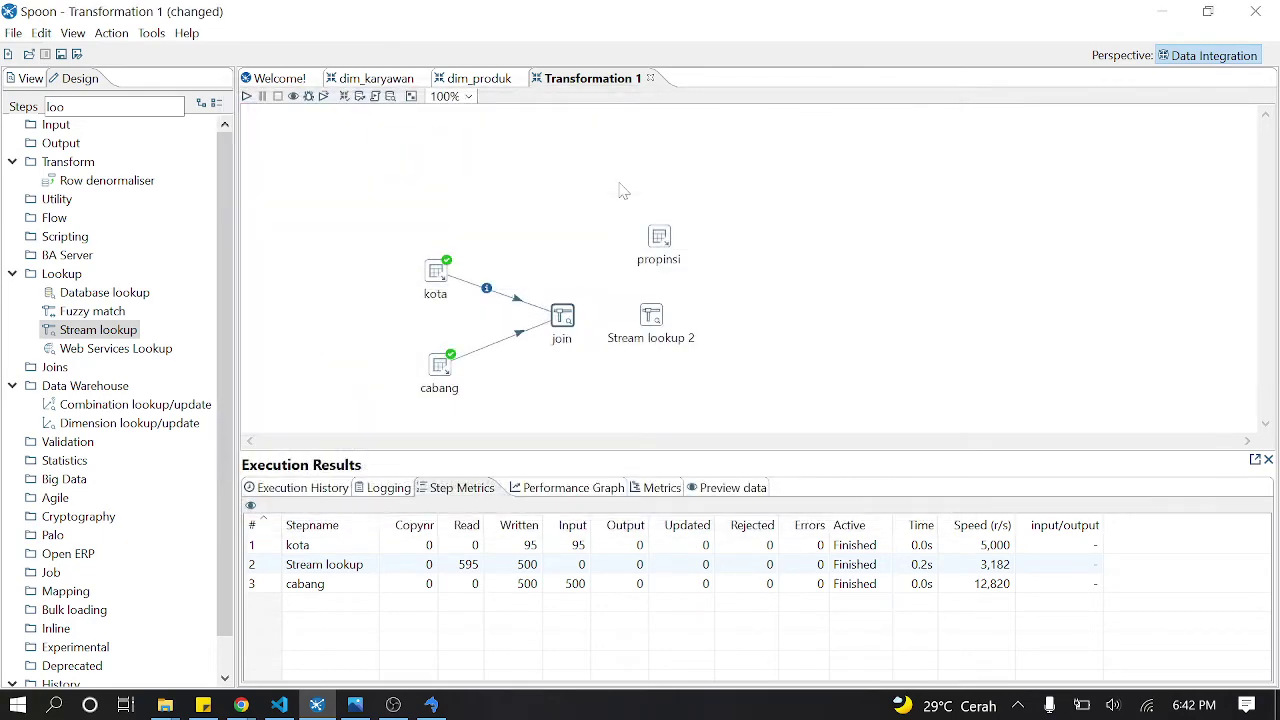
double_click(651, 318)
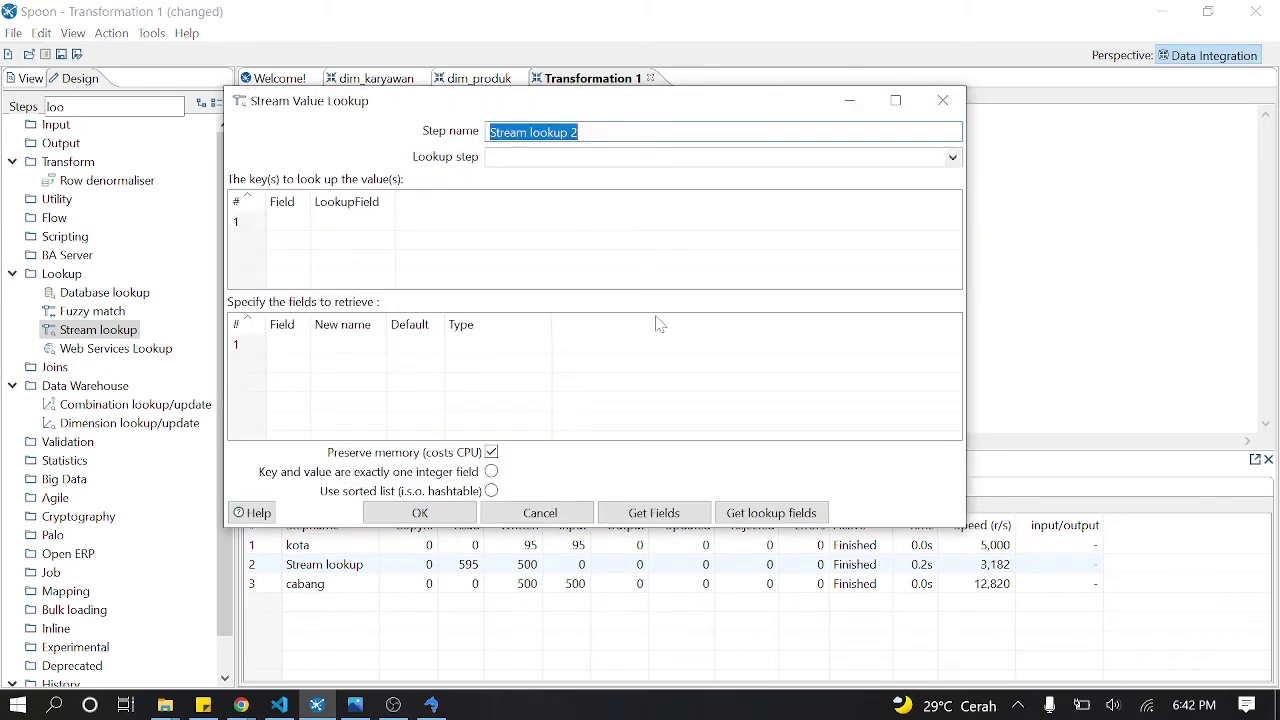
type("join2")
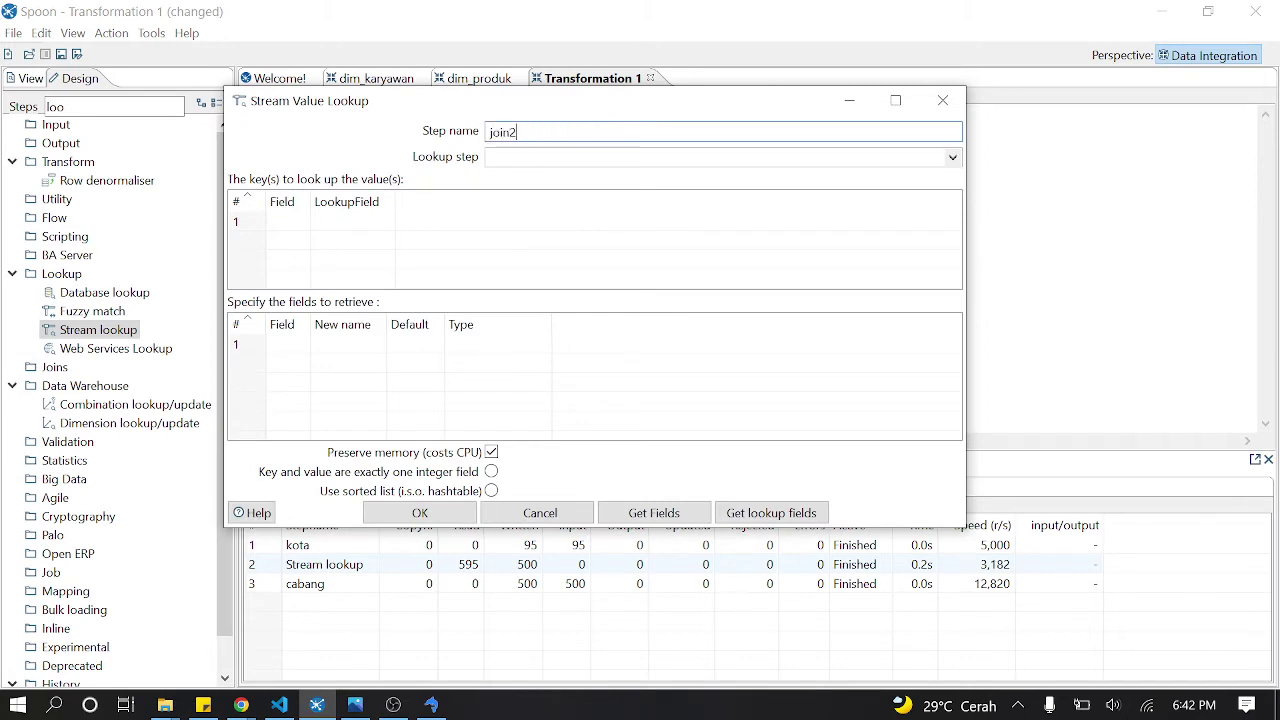
key("Return")
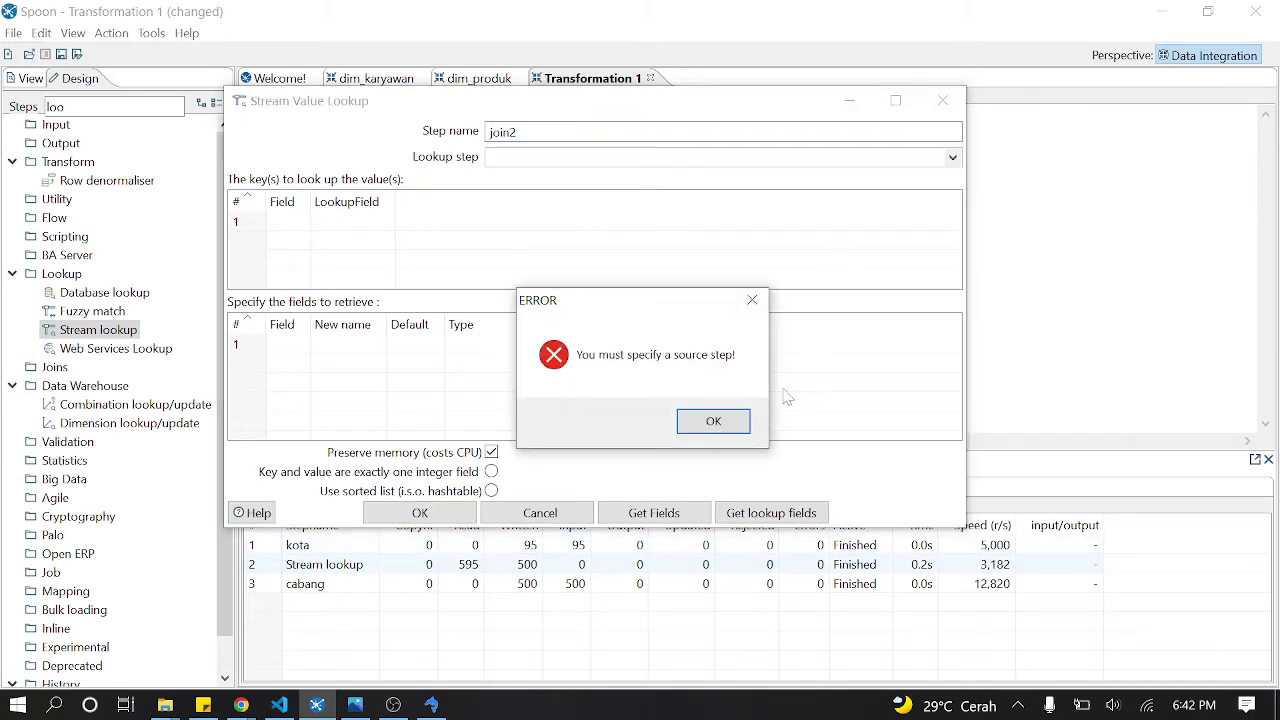
left_click(712, 421)
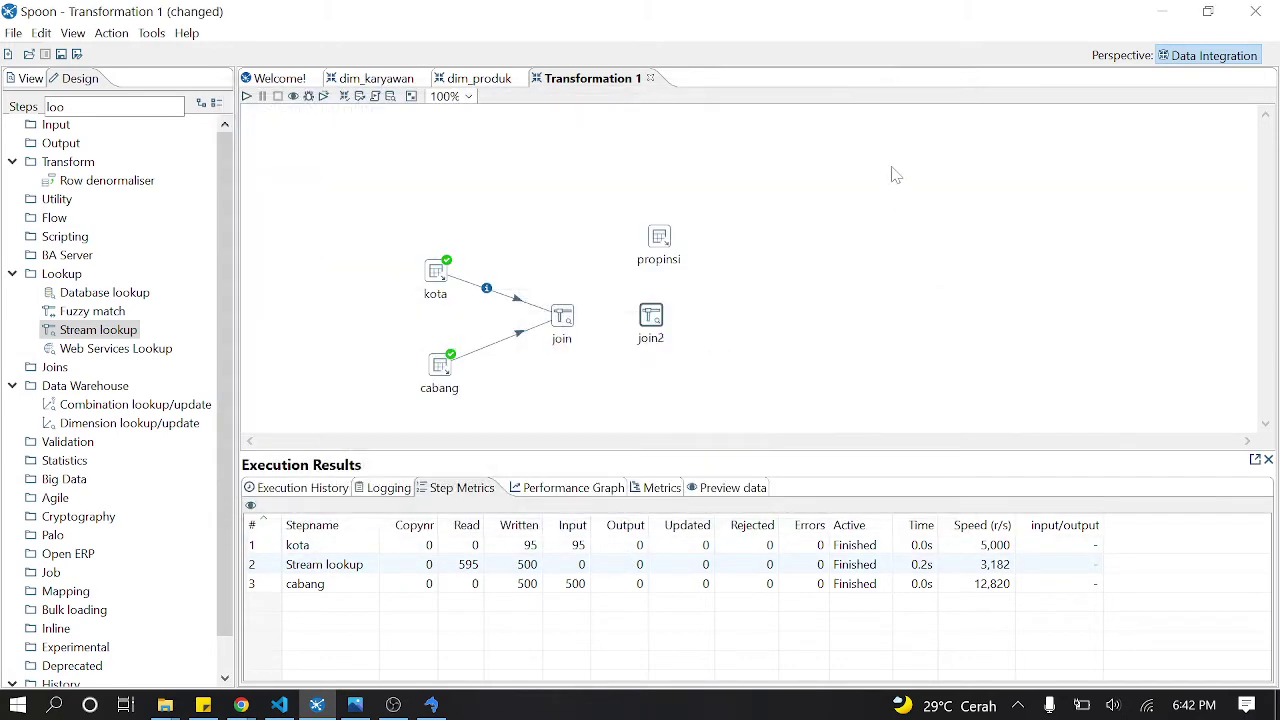
Step: Create hops from join to join2 and from propinsi to join2
left_click(570, 320)
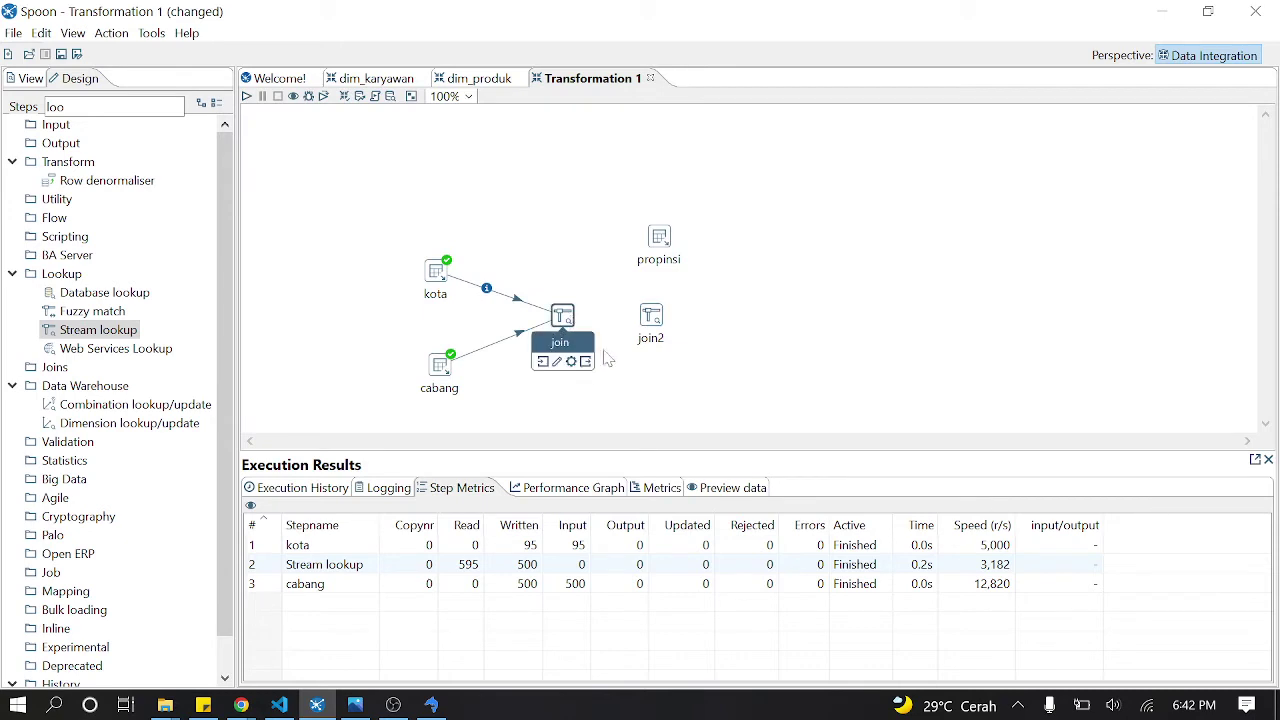
left_click_drag(585, 361, 665, 325)
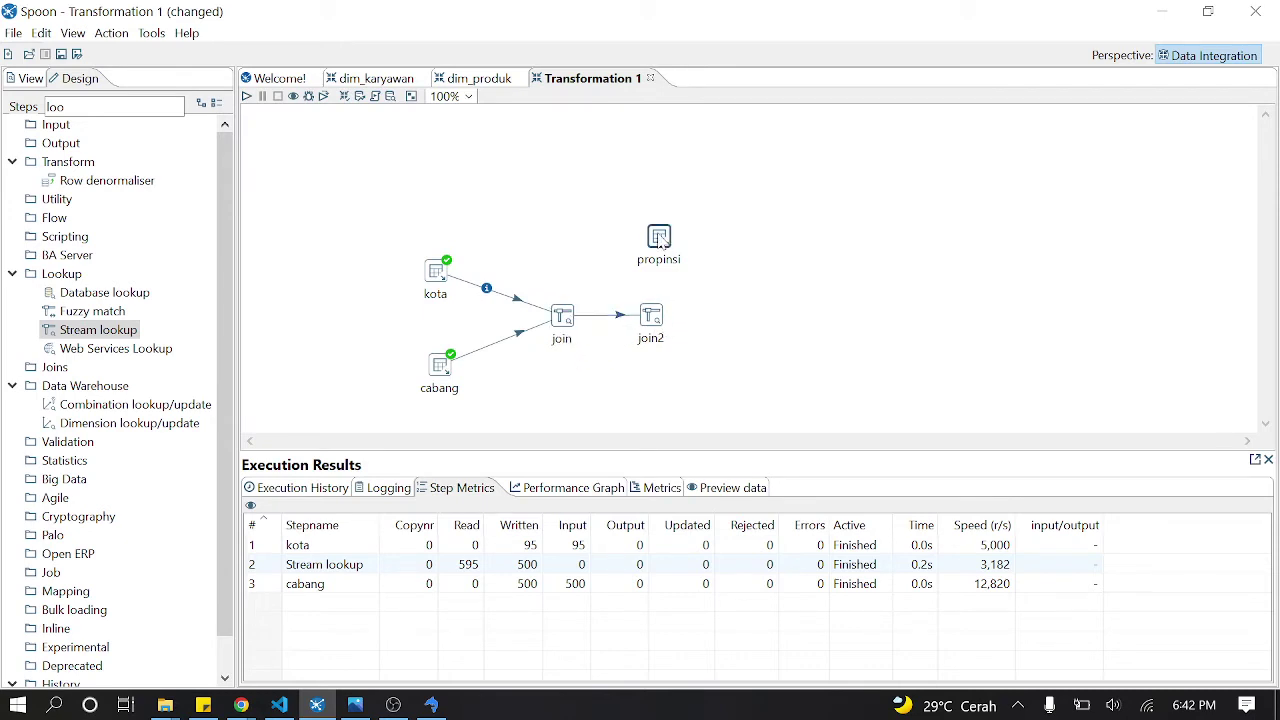
mouse_move(661, 240)
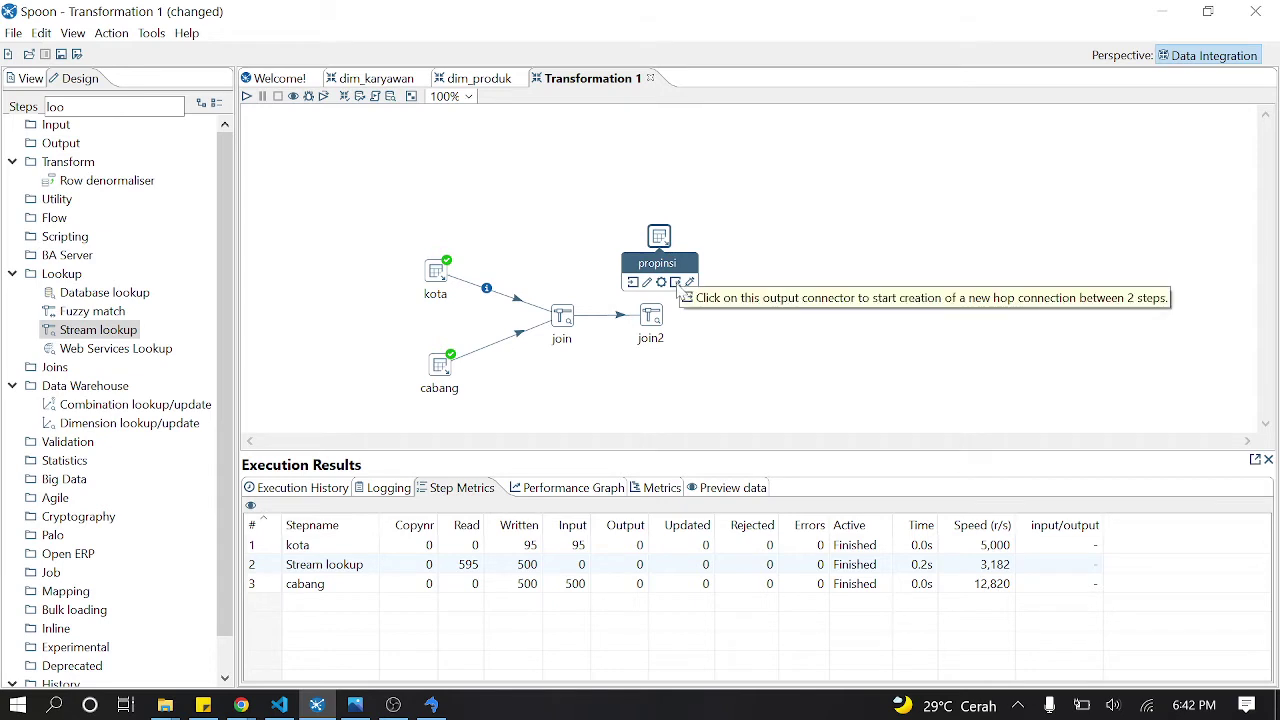
left_click_drag(680, 290, 651, 318)
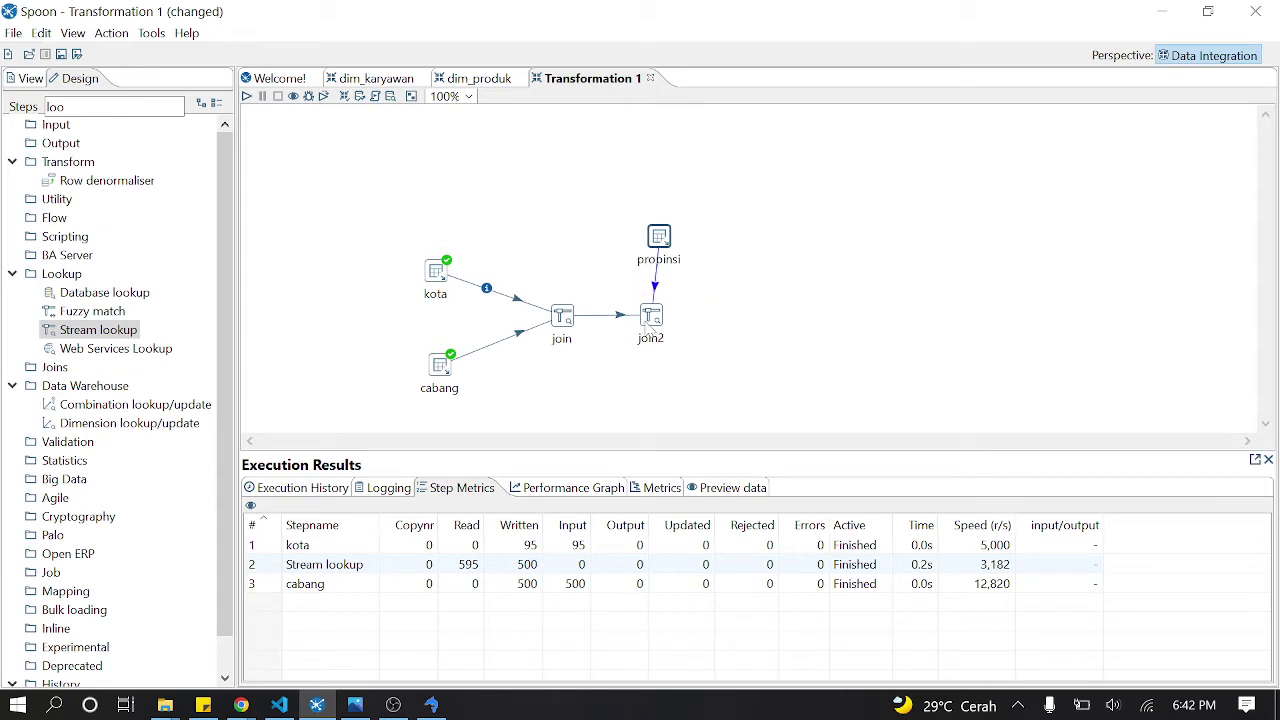
Step: Set join2's lookup step to propinsi and match the key field kode_propinsi with lookup field kode_propinsi
double_click(660, 323)
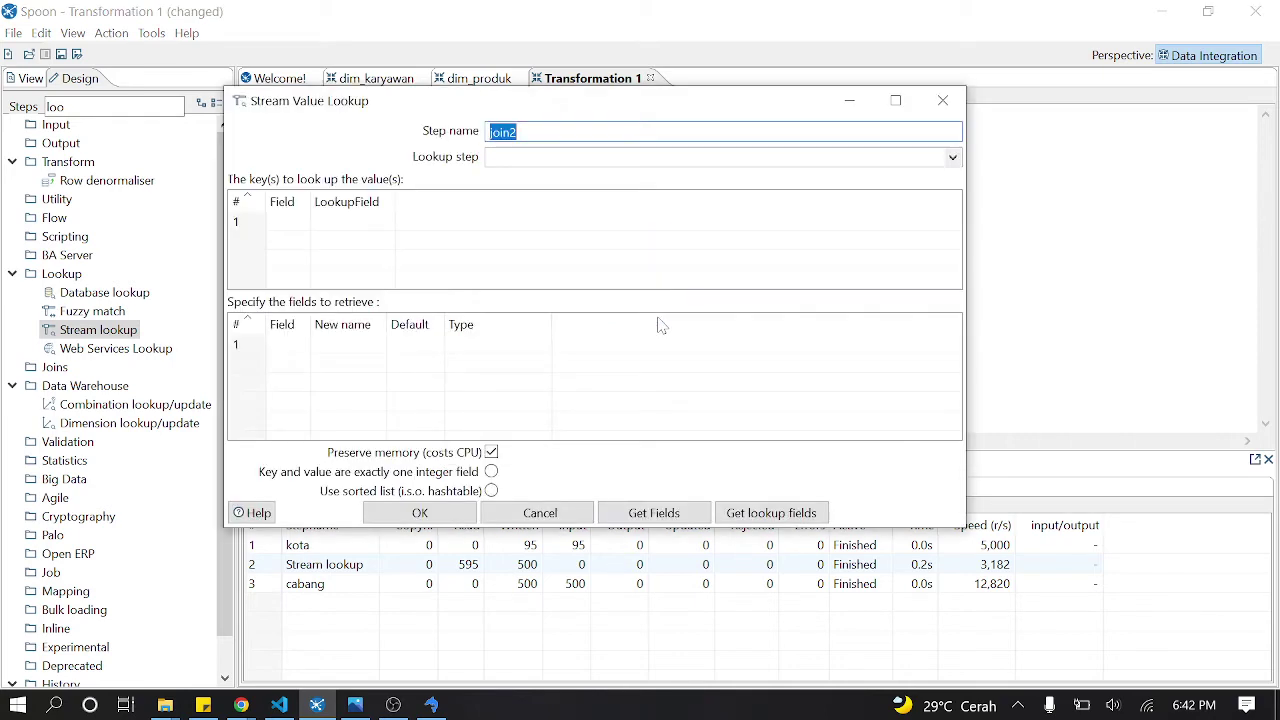
left_click(951, 158)
left_click(497, 198)
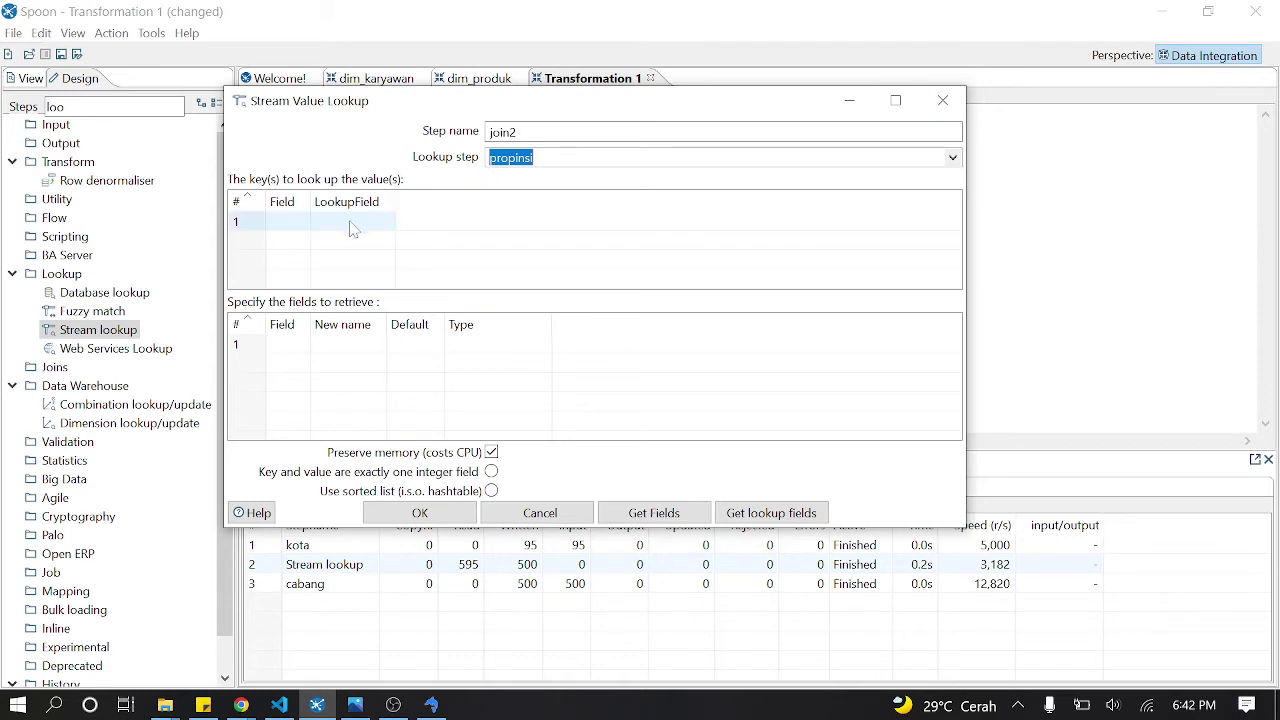
left_click(305, 222)
left_click_drag(314, 207, 372, 207)
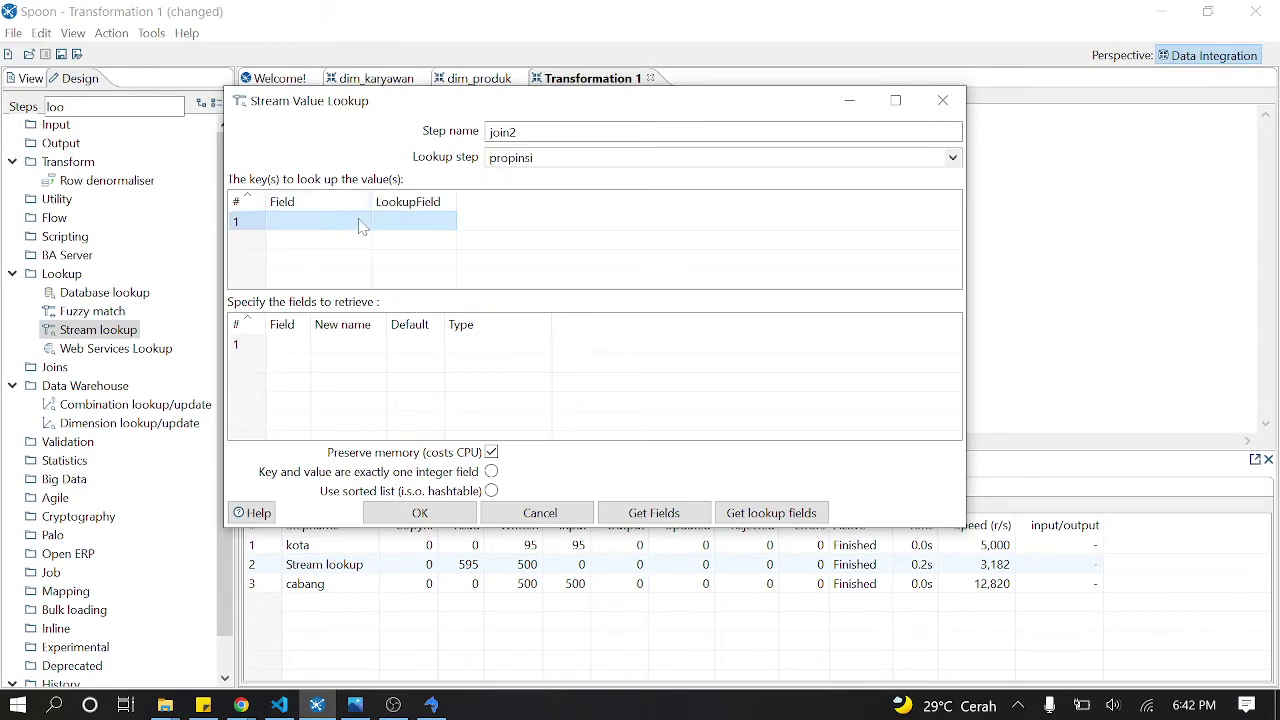
left_click(330, 221)
left_click(363, 221)
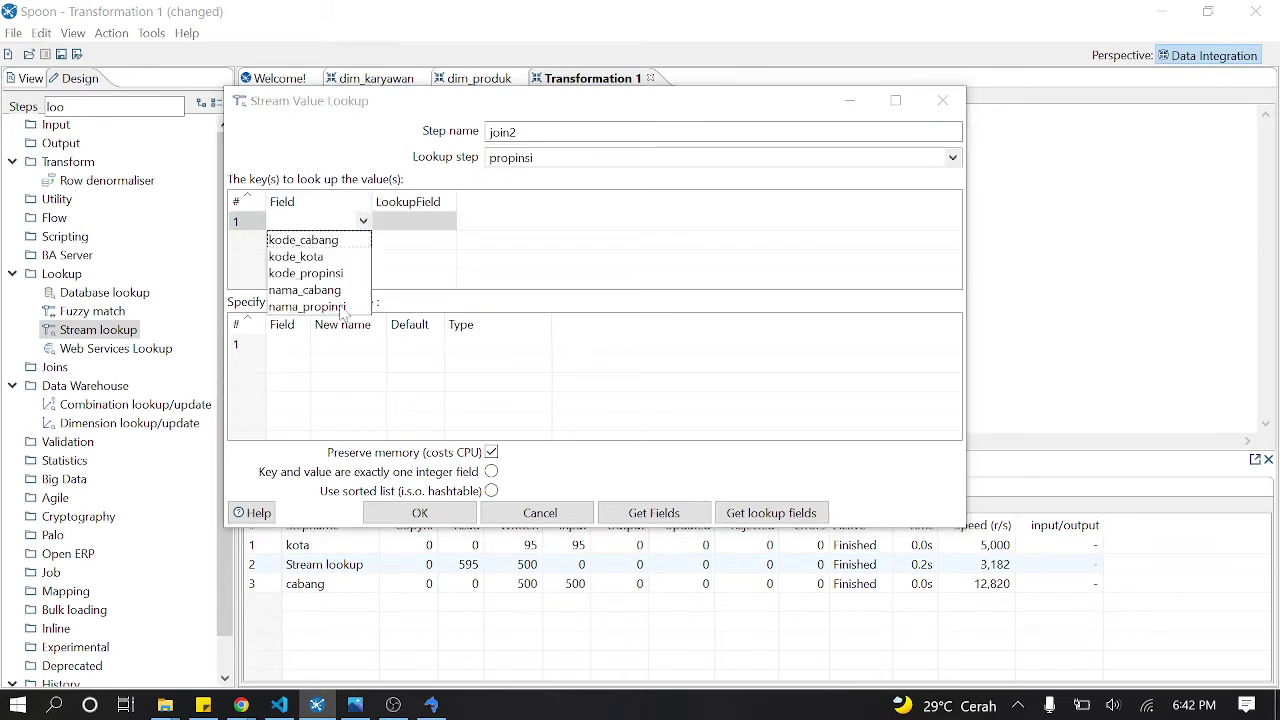
left_click(305, 273)
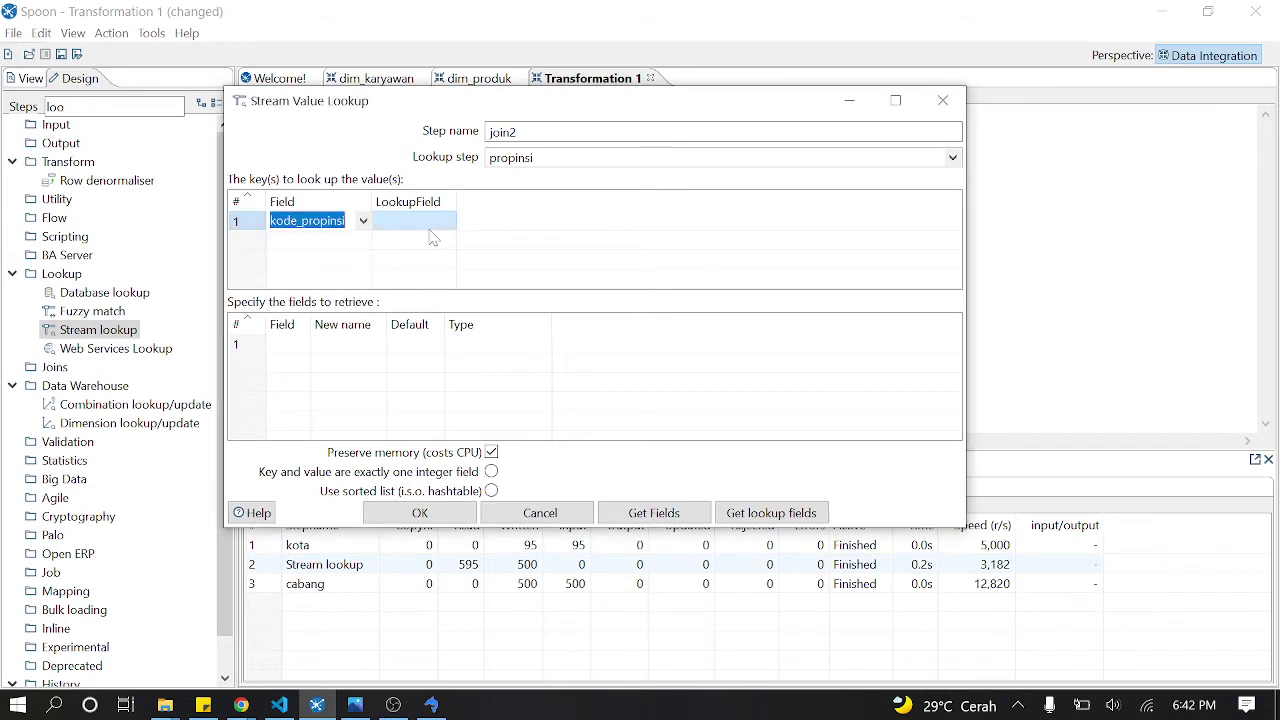
left_click(420, 222)
left_click(448, 221)
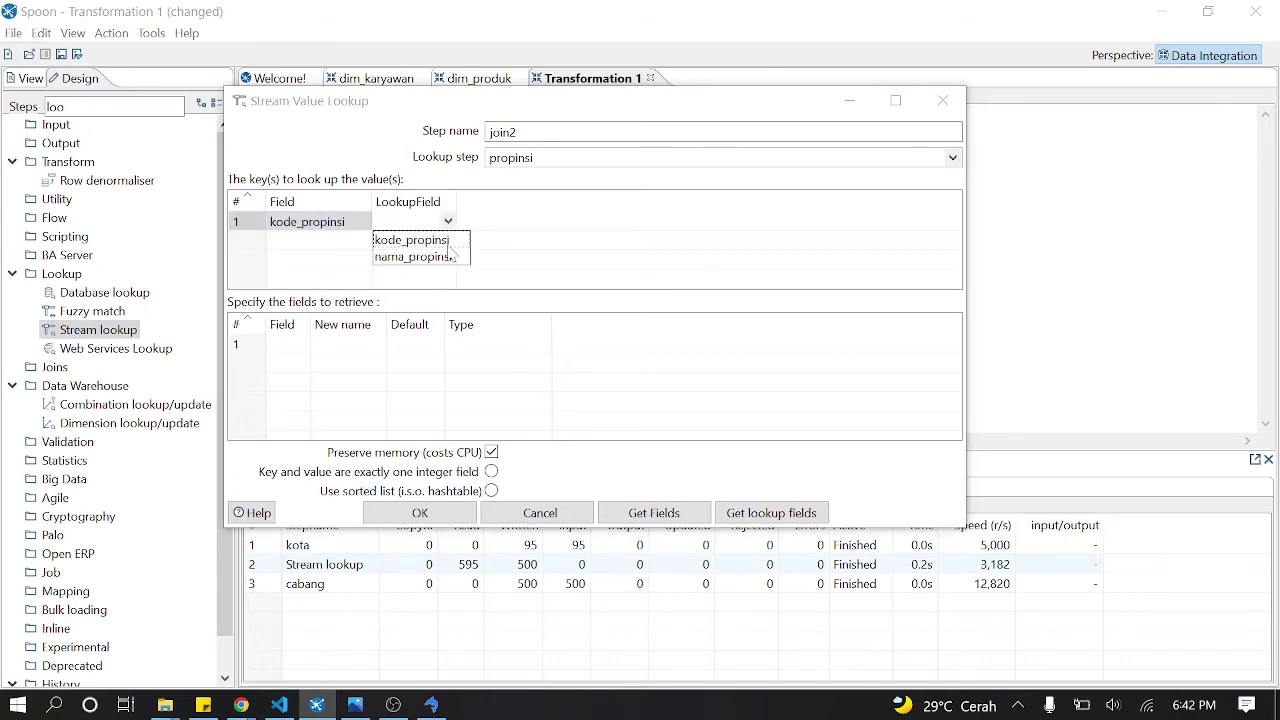
left_click(448, 244)
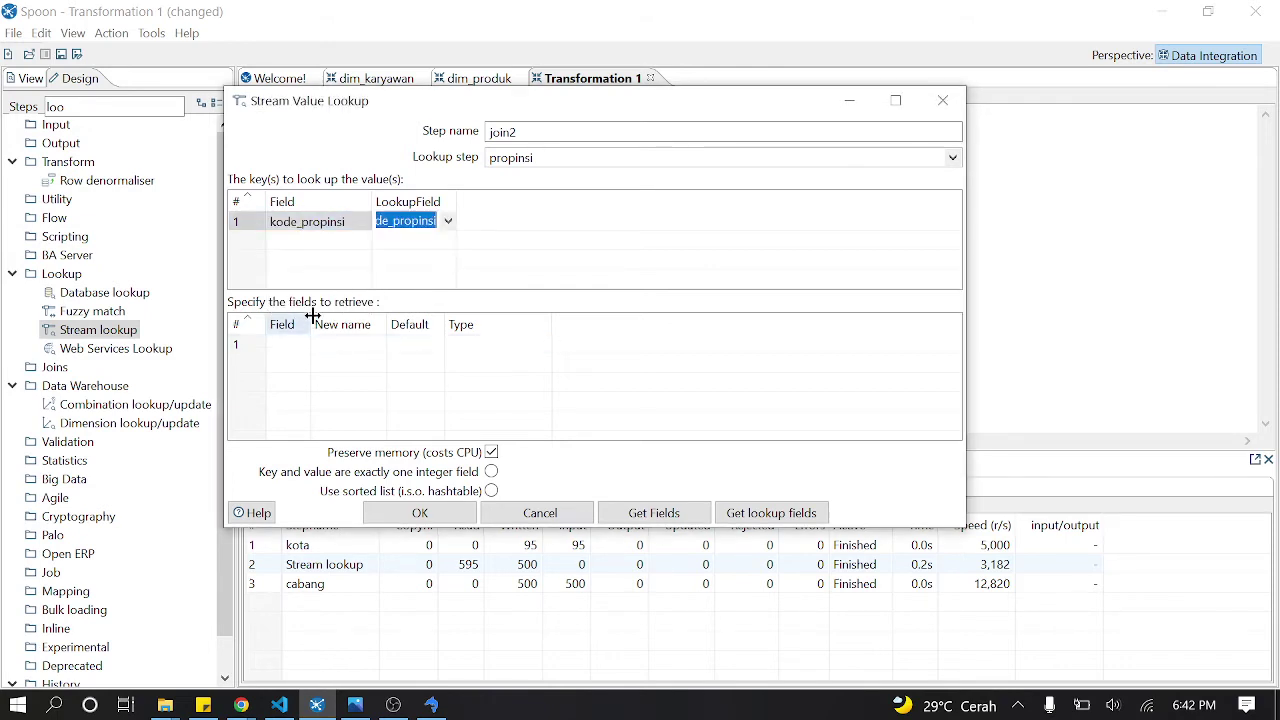
Step: Add nama_propinsi as the field to retrieve in join2 and save the step
left_click_drag(310, 317, 342, 316)
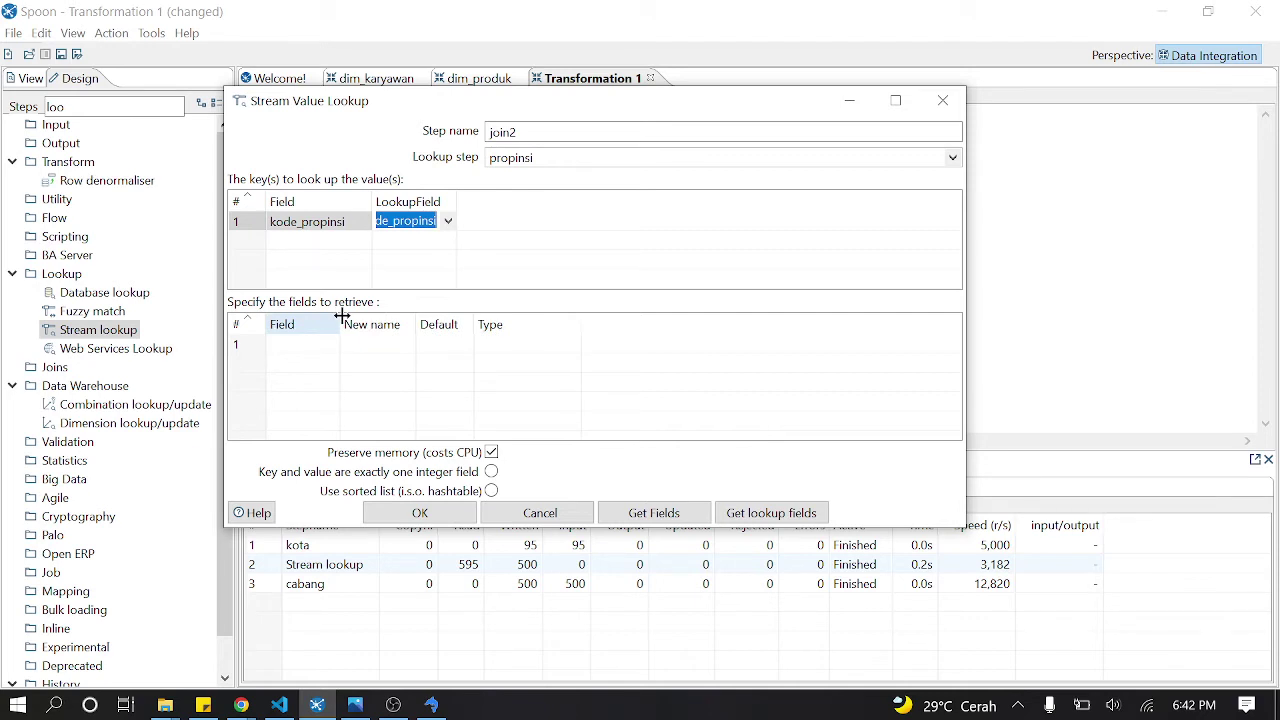
left_click(338, 347)
left_click(333, 348)
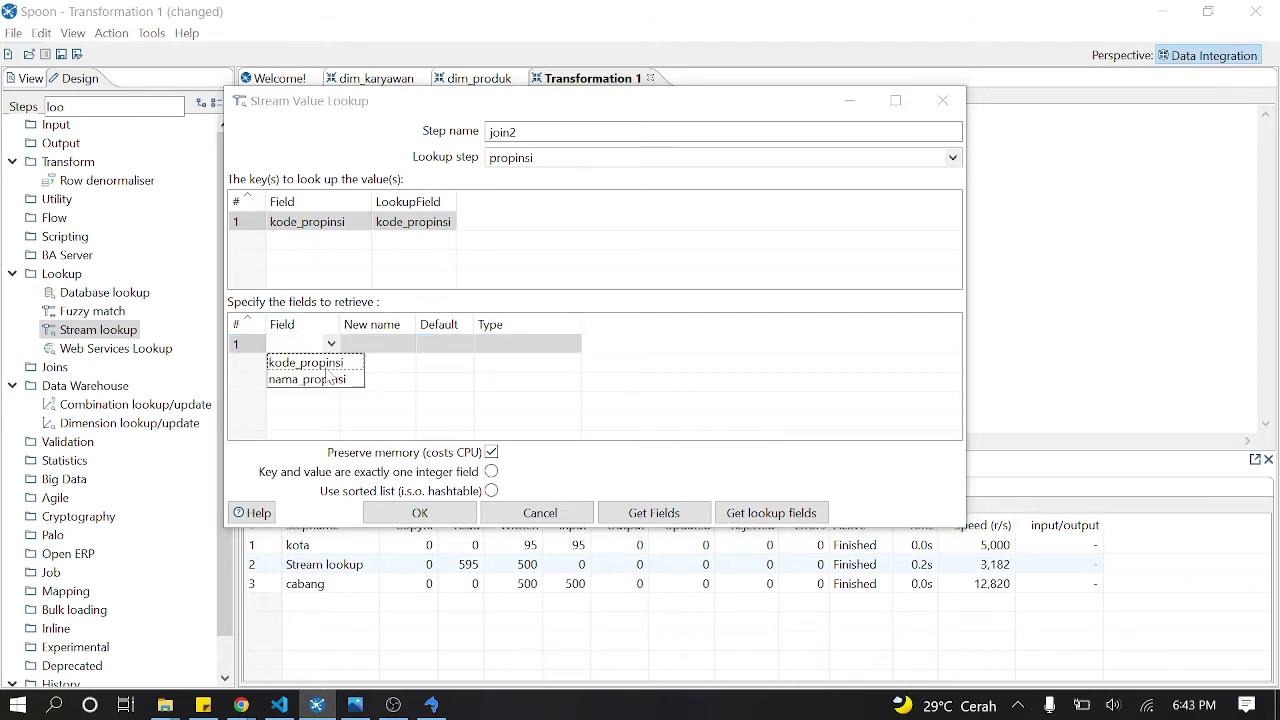
left_click(328, 380)
left_click(434, 514)
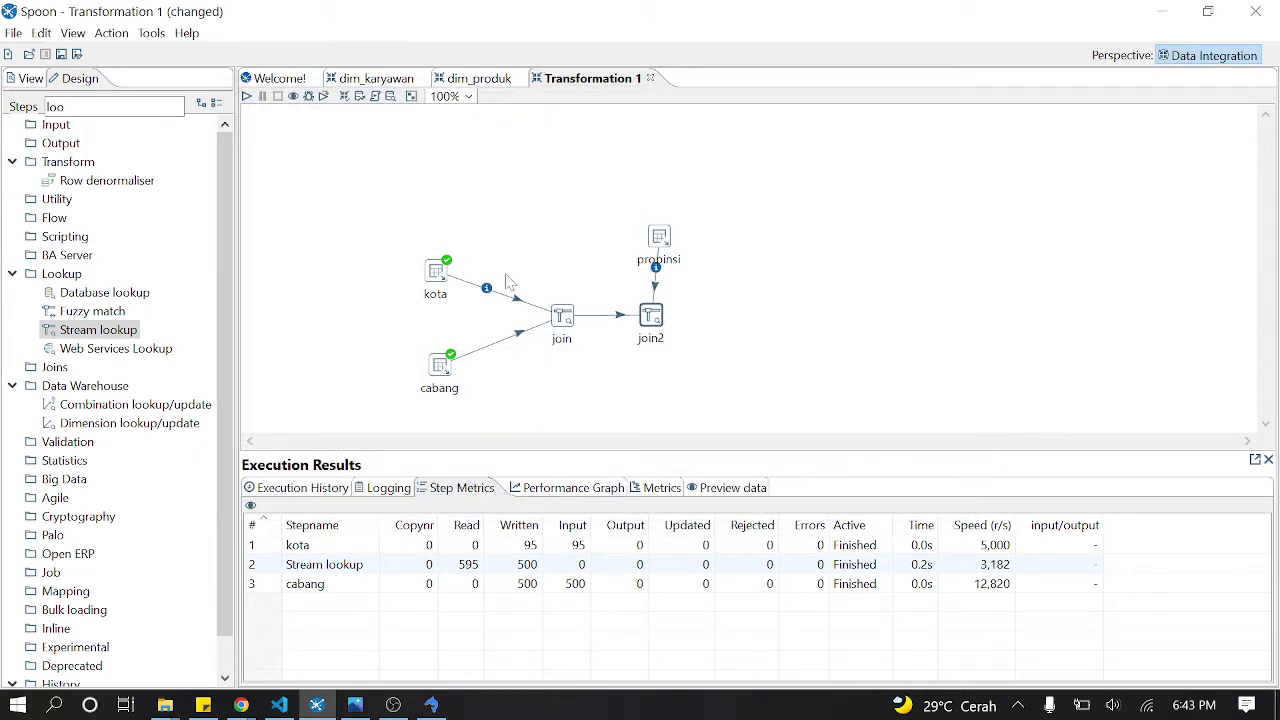
Step: Preview the rows coming out of the join2 step and close the preview
mouse_move(652, 326)
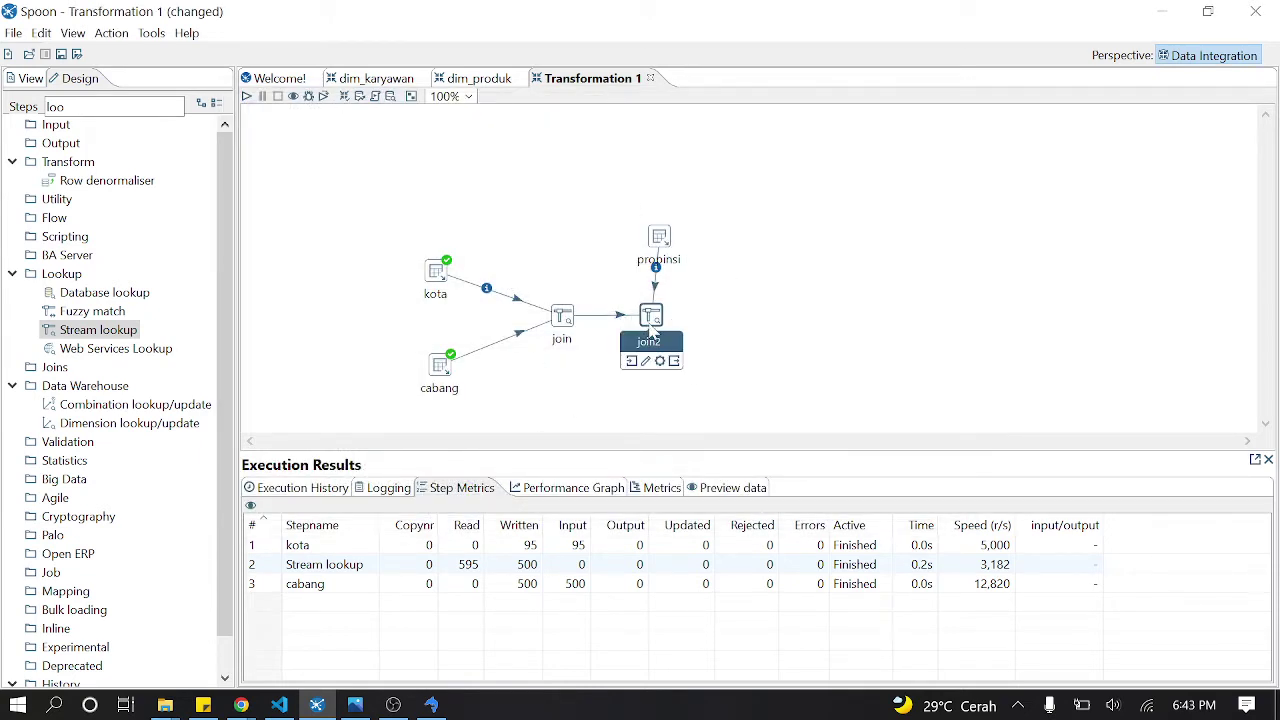
right_click(653, 316)
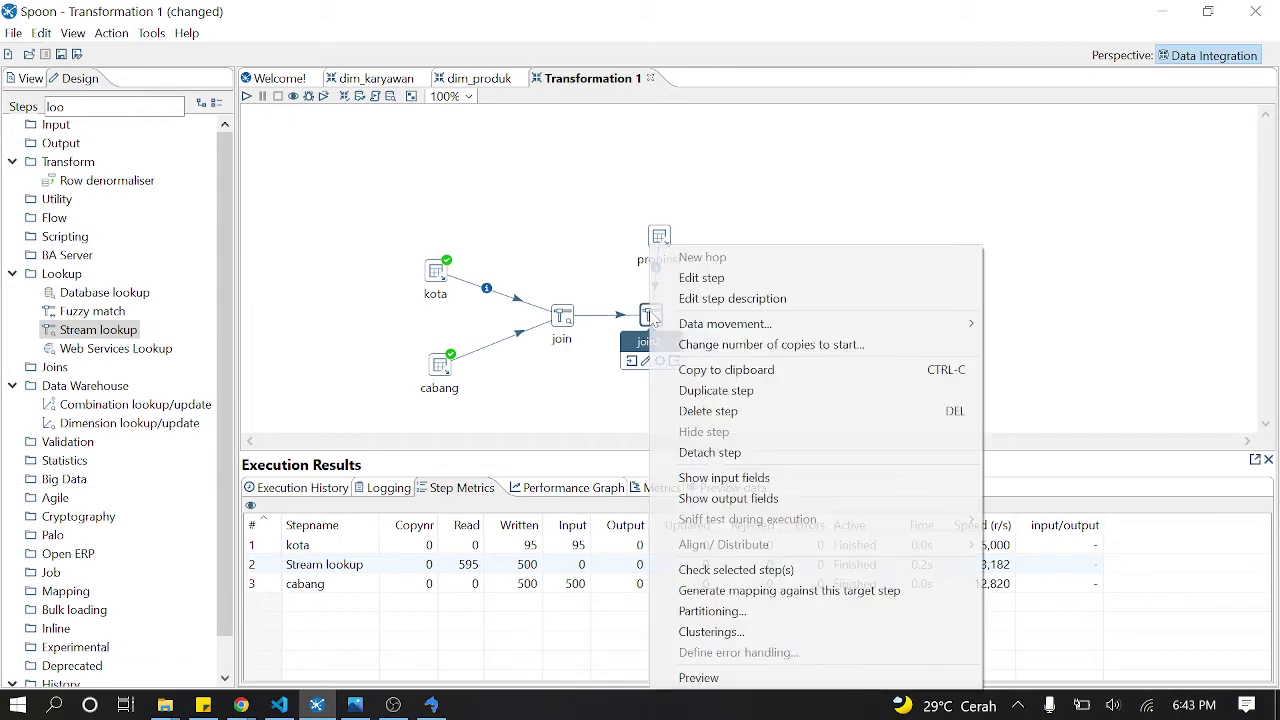
left_click(738, 680)
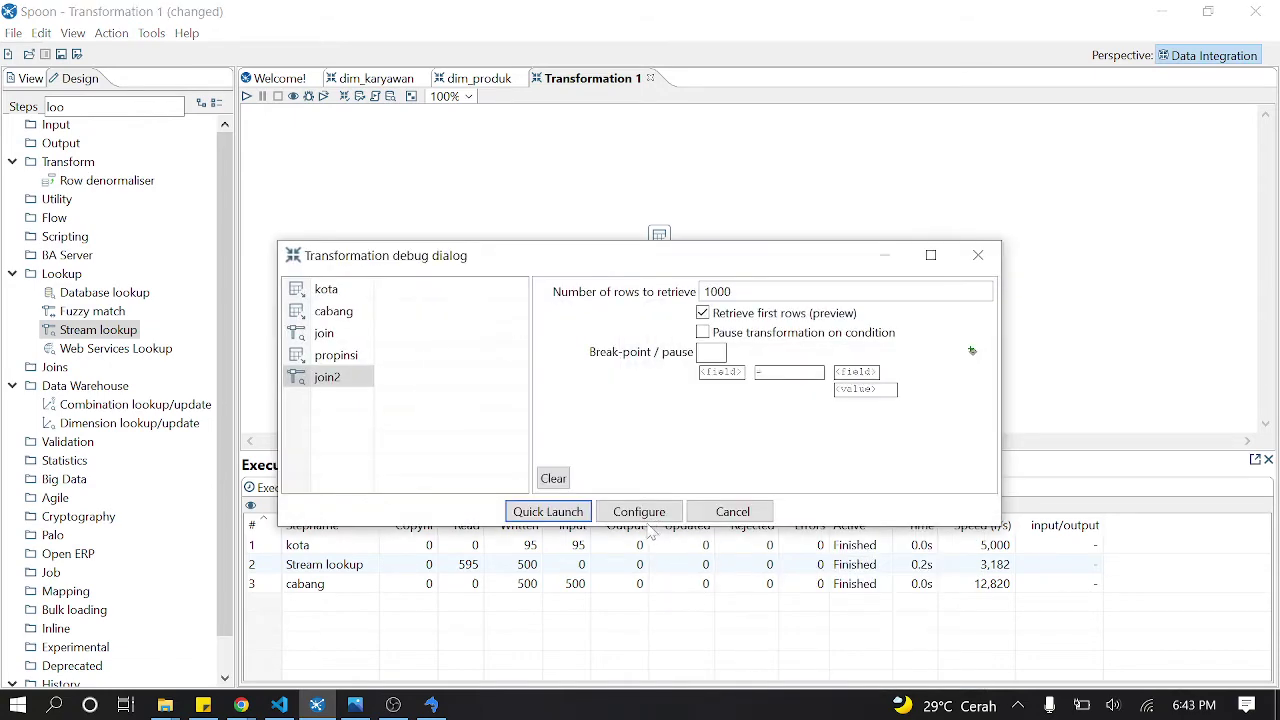
left_click(560, 513)
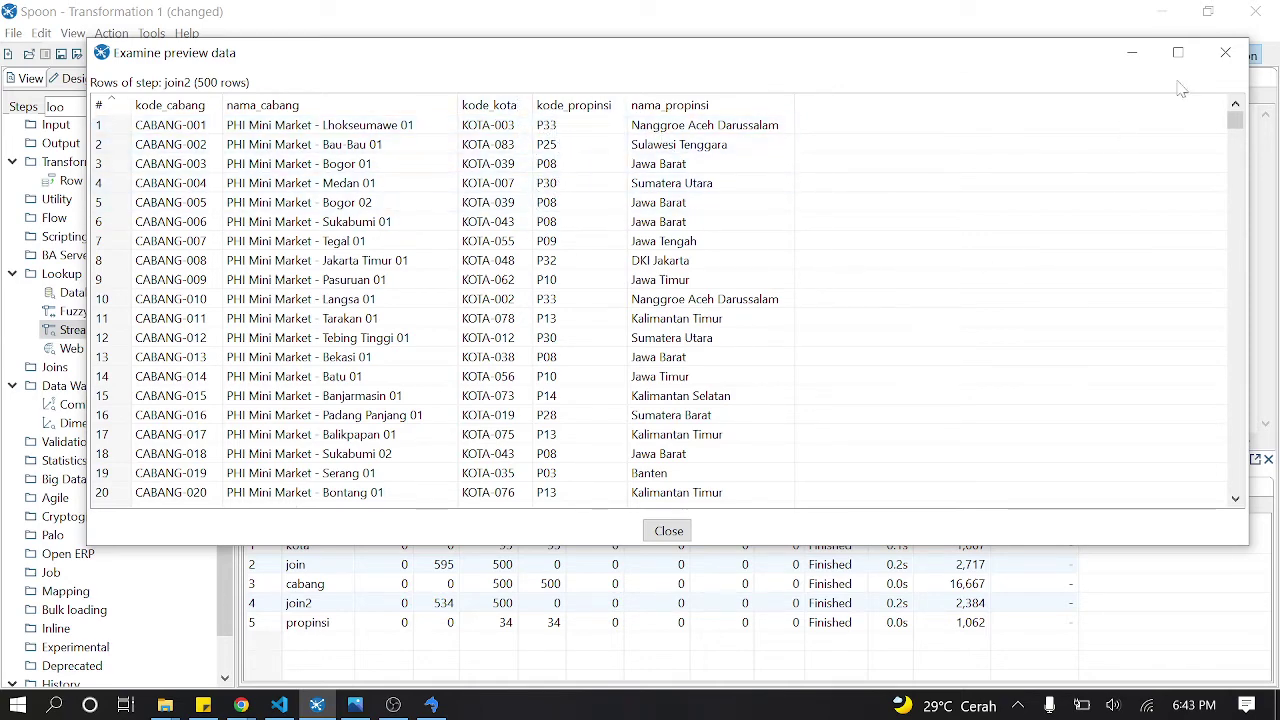
left_click(1226, 53)
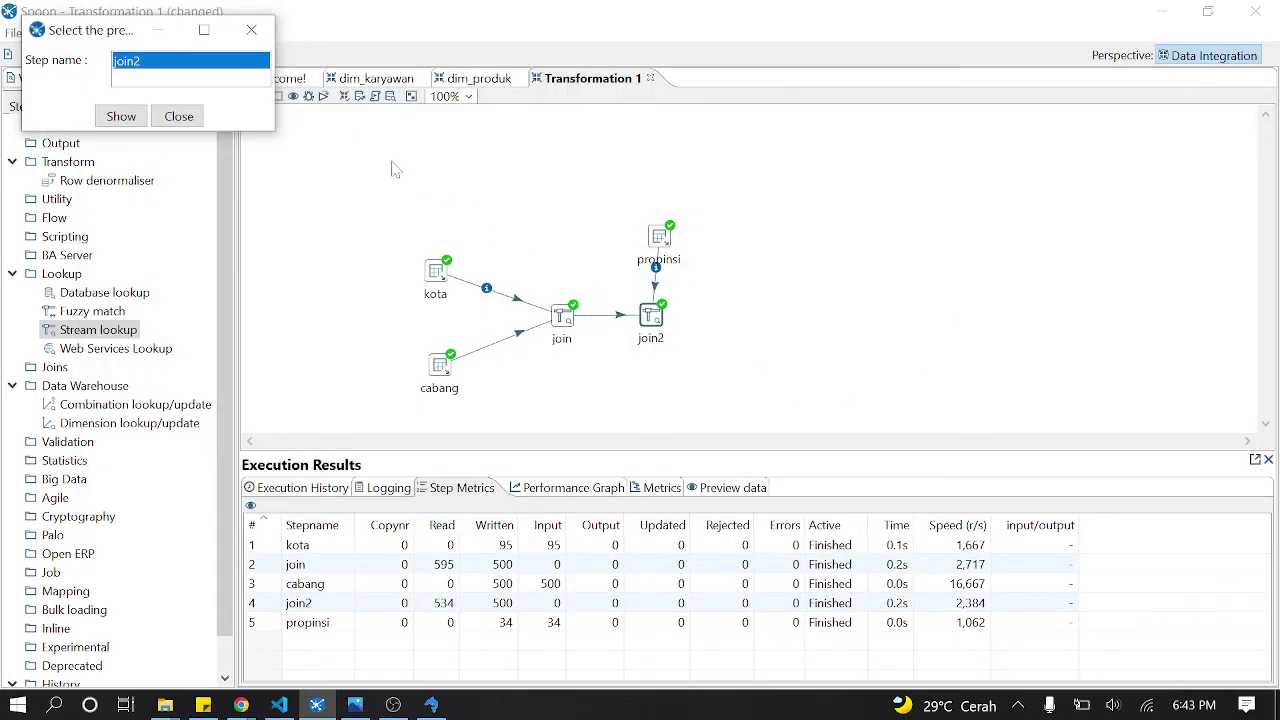
left_click(179, 116)
Step: Add an Add sequence step after join2 in the transformation and name the step sk_cabang
key("BackSpace")
key("BackSpace")
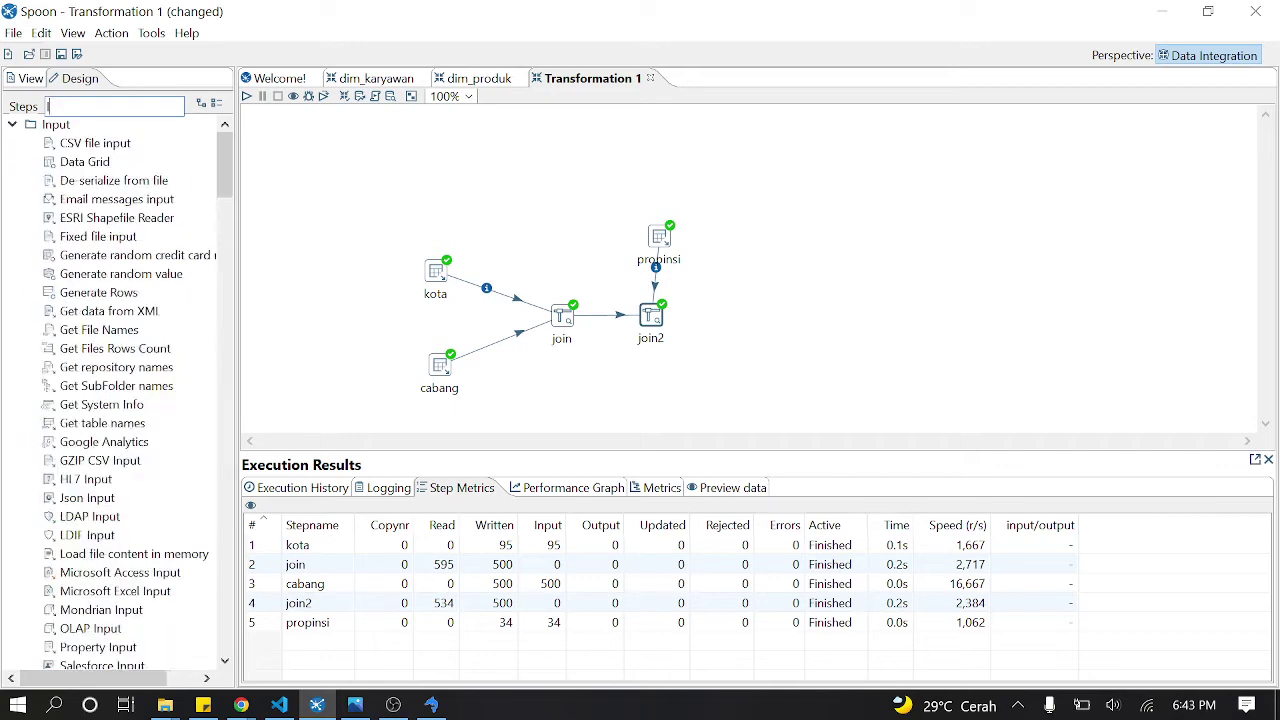
type("ad")
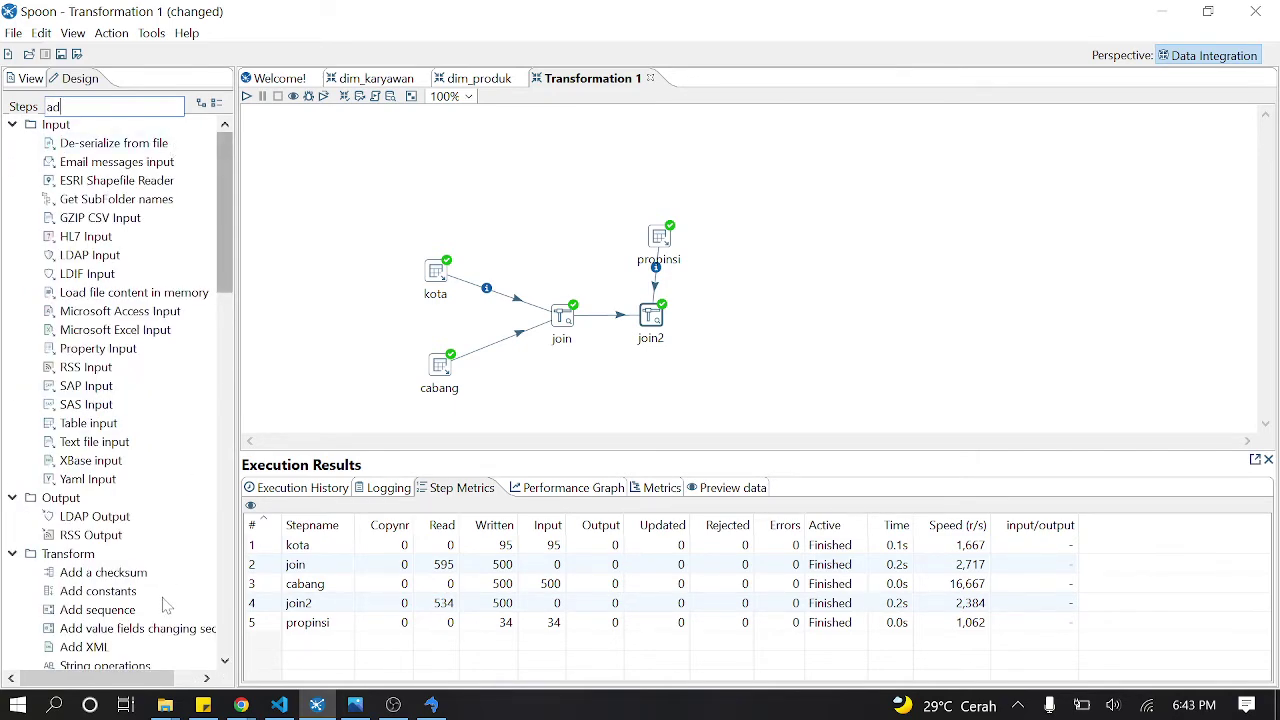
left_click_drag(122, 610, 769, 295)
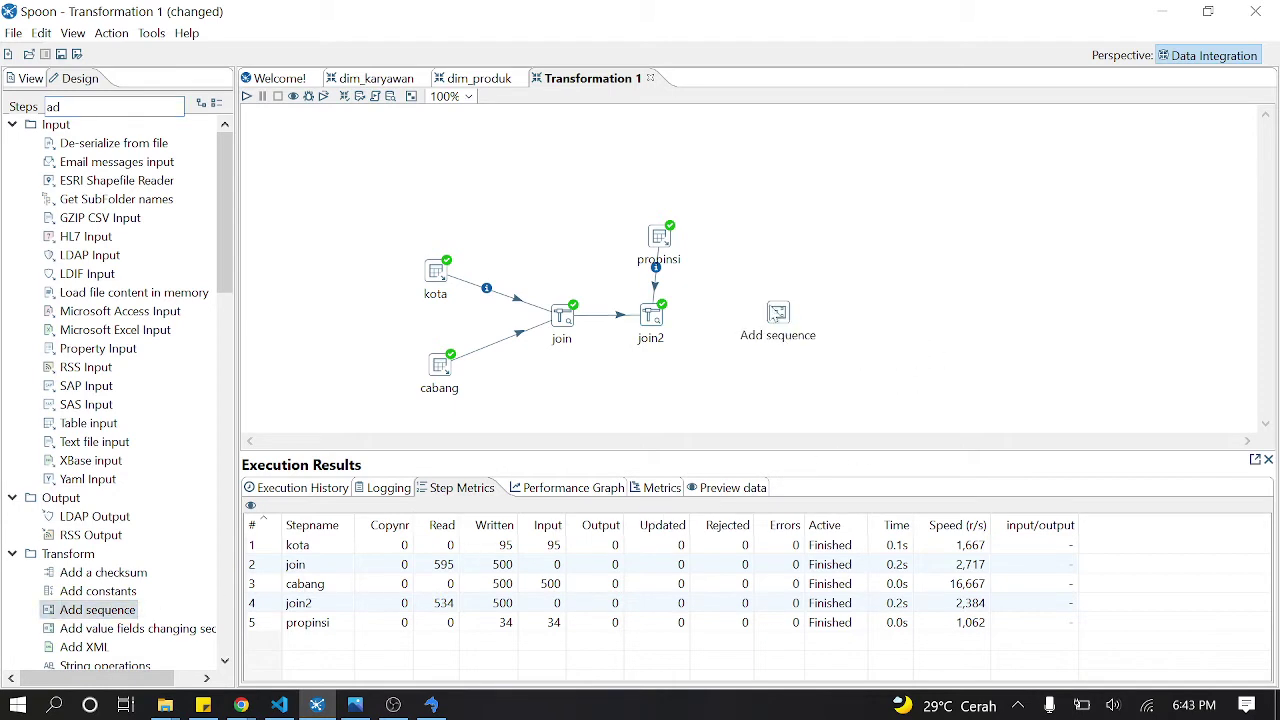
double_click(778, 313)
type("sk_cabang")
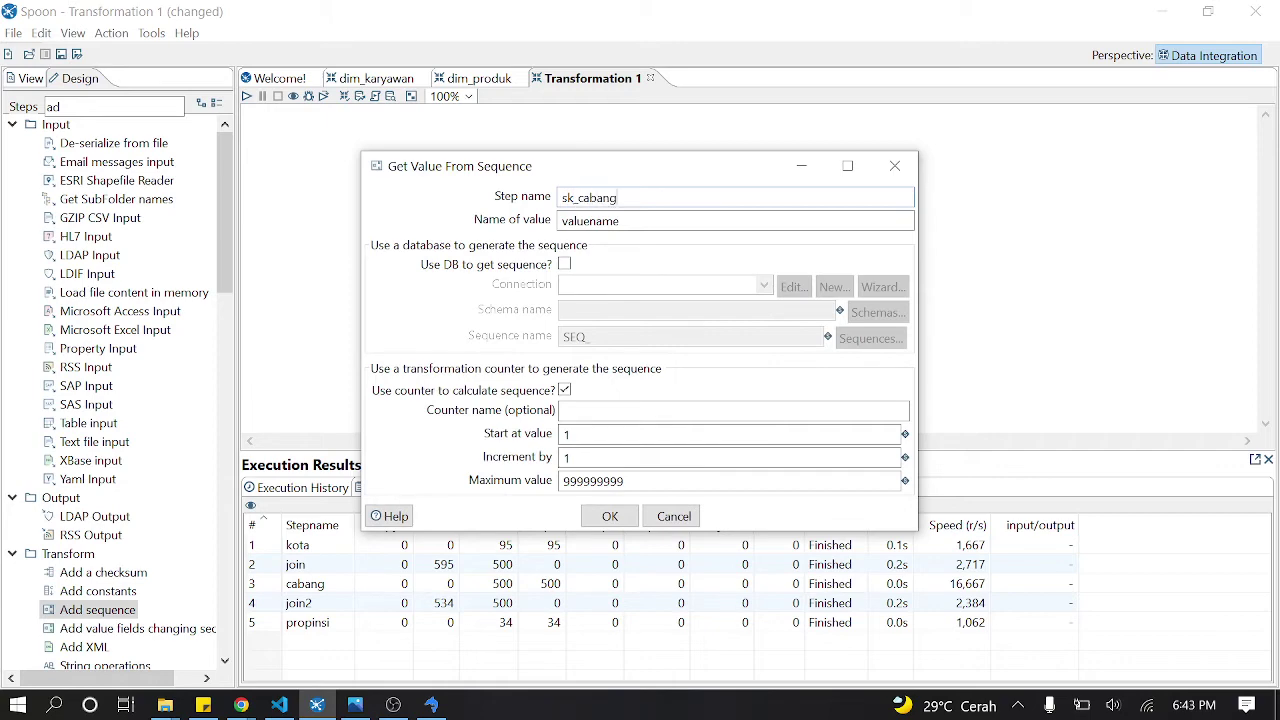
key("Return")
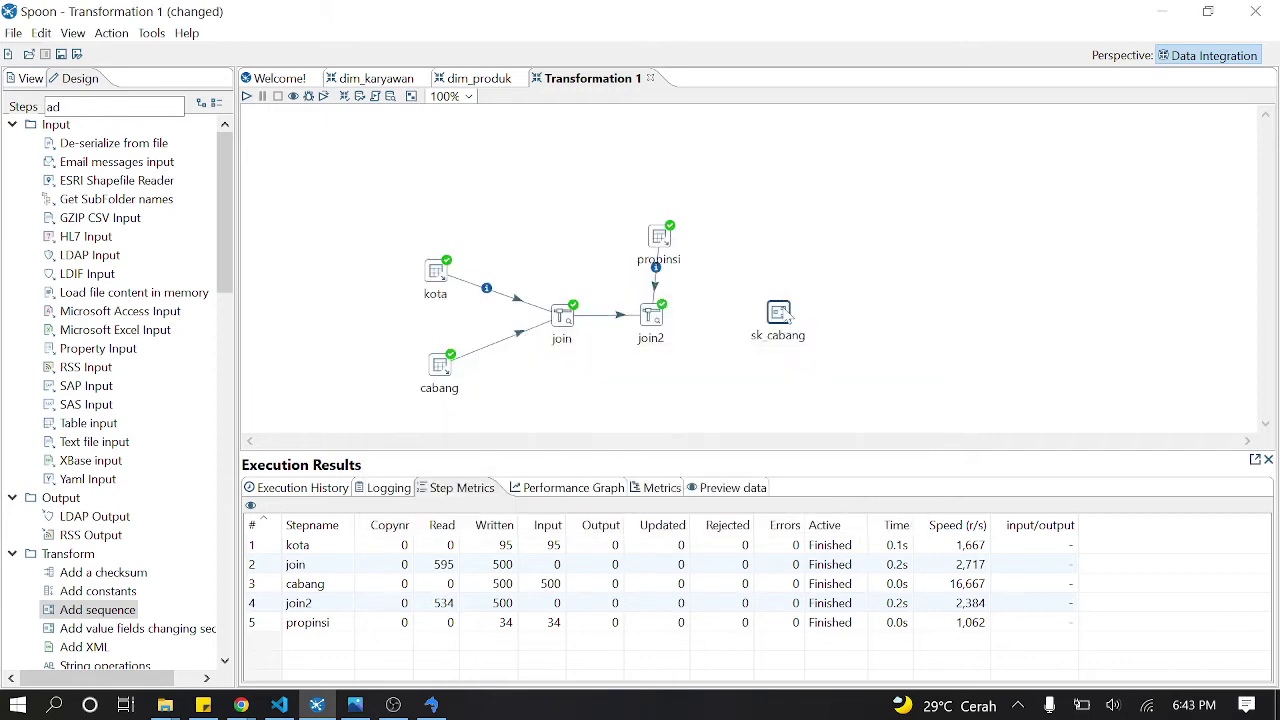
Step: Set the sequence step's name of value to sk_cabang and save it
double_click(786, 315)
key("Tab")
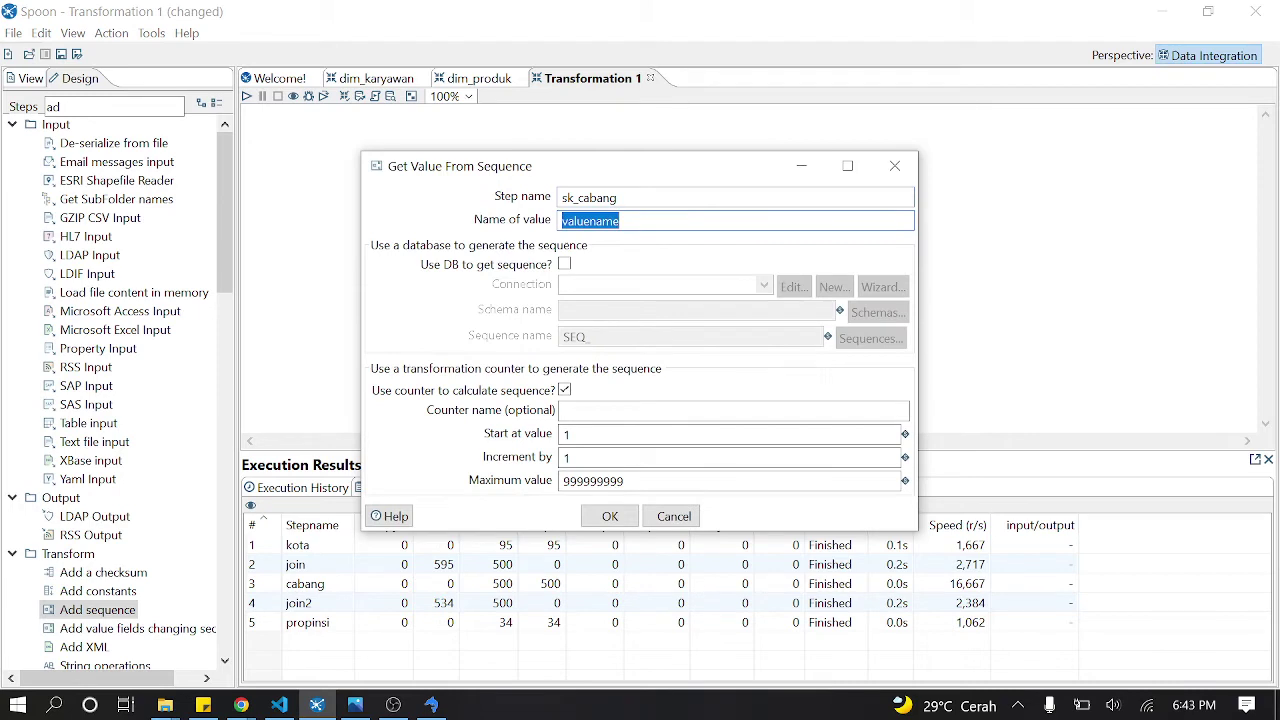
type("sk_cabang")
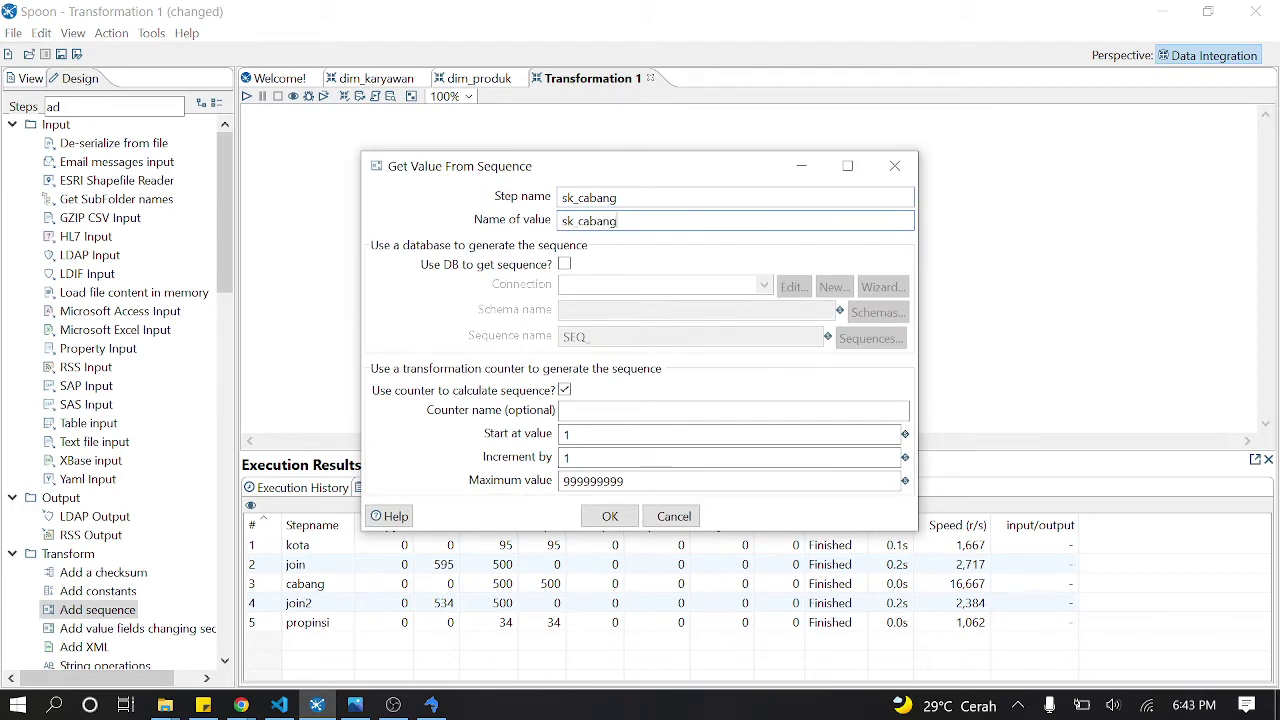
key("Return")
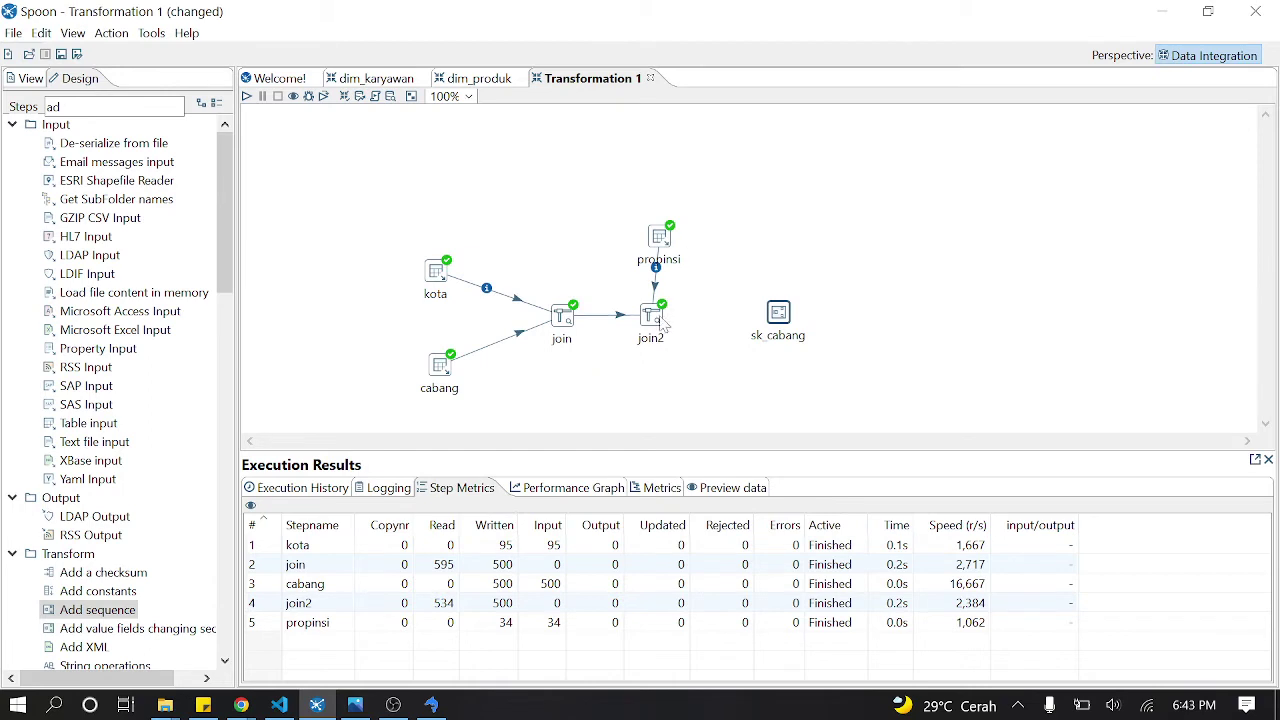
Step: Create a hop from join2 to sk_cabang and check the sequence step's settings
mouse_move(663, 322)
left_click_drag(676, 368, 781, 314)
double_click(780, 316)
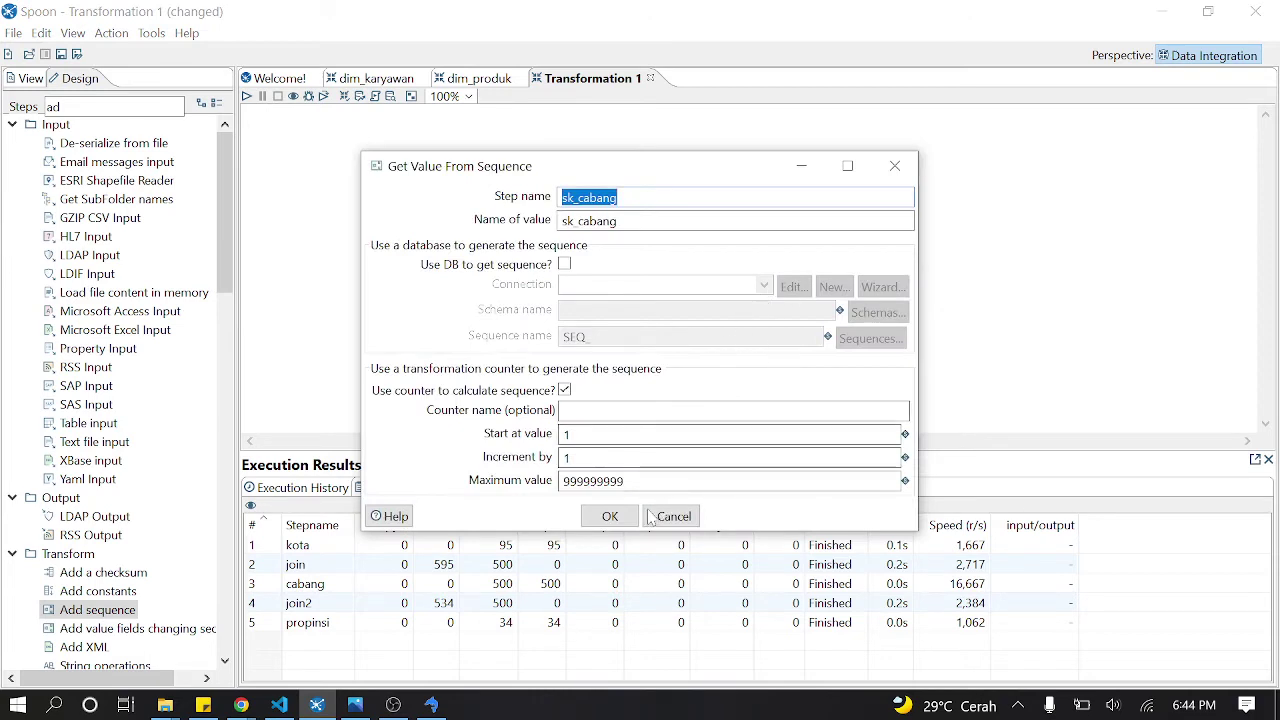
left_click(610, 516)
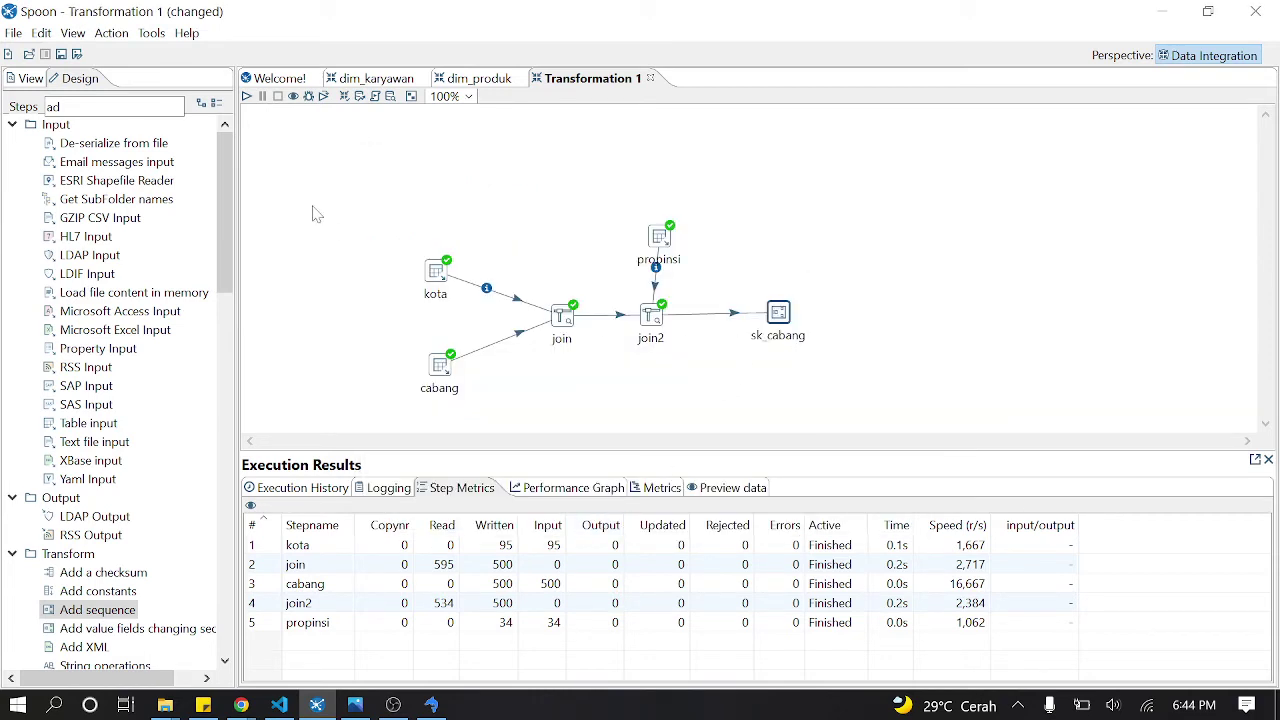
Step: Add a Select values step after sk_cabang and create a hop from sk_cabang to it
double_click(120, 106)
key("BackSpace")
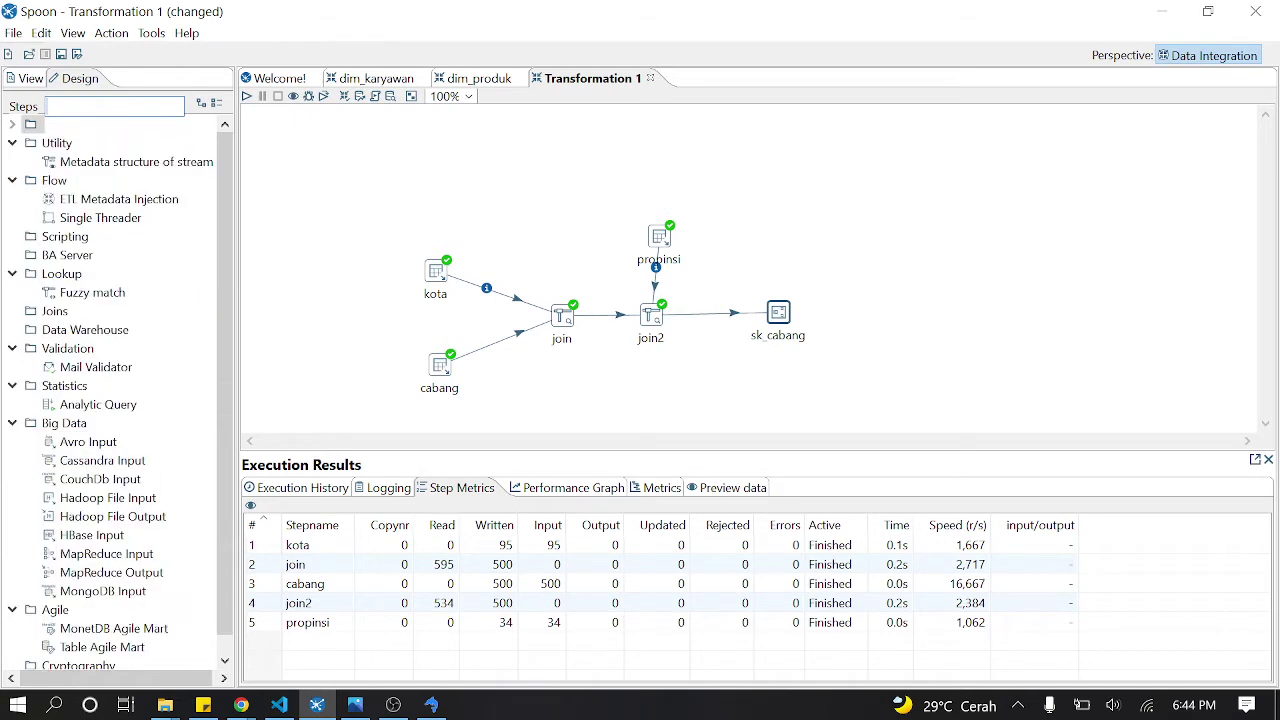
type("sel")
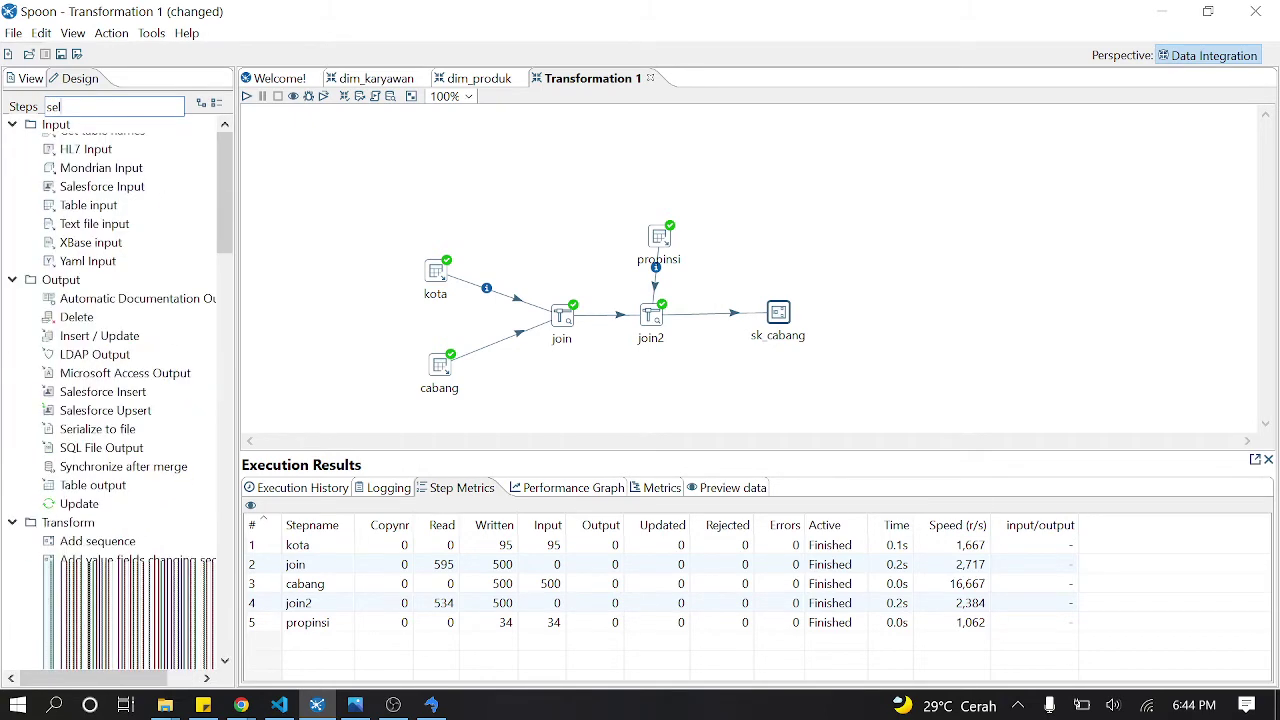
type("ec")
left_click_drag(93, 180, 893, 300)
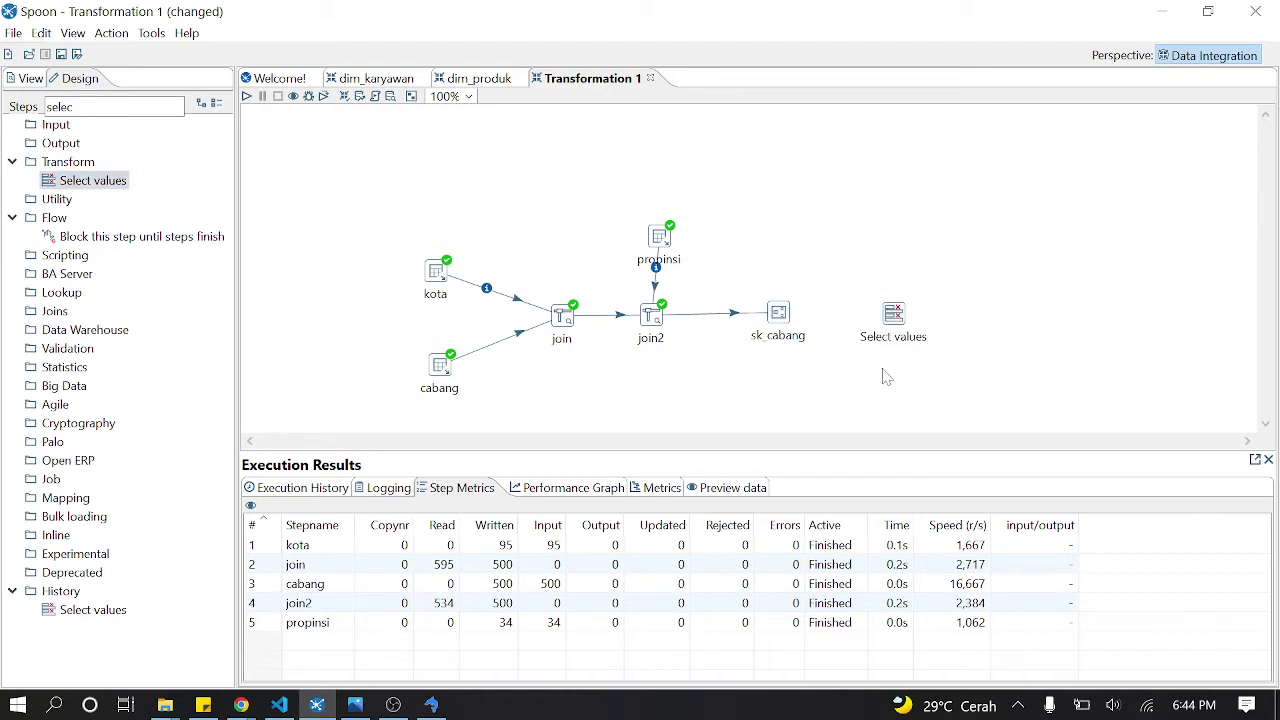
mouse_move(782, 321)
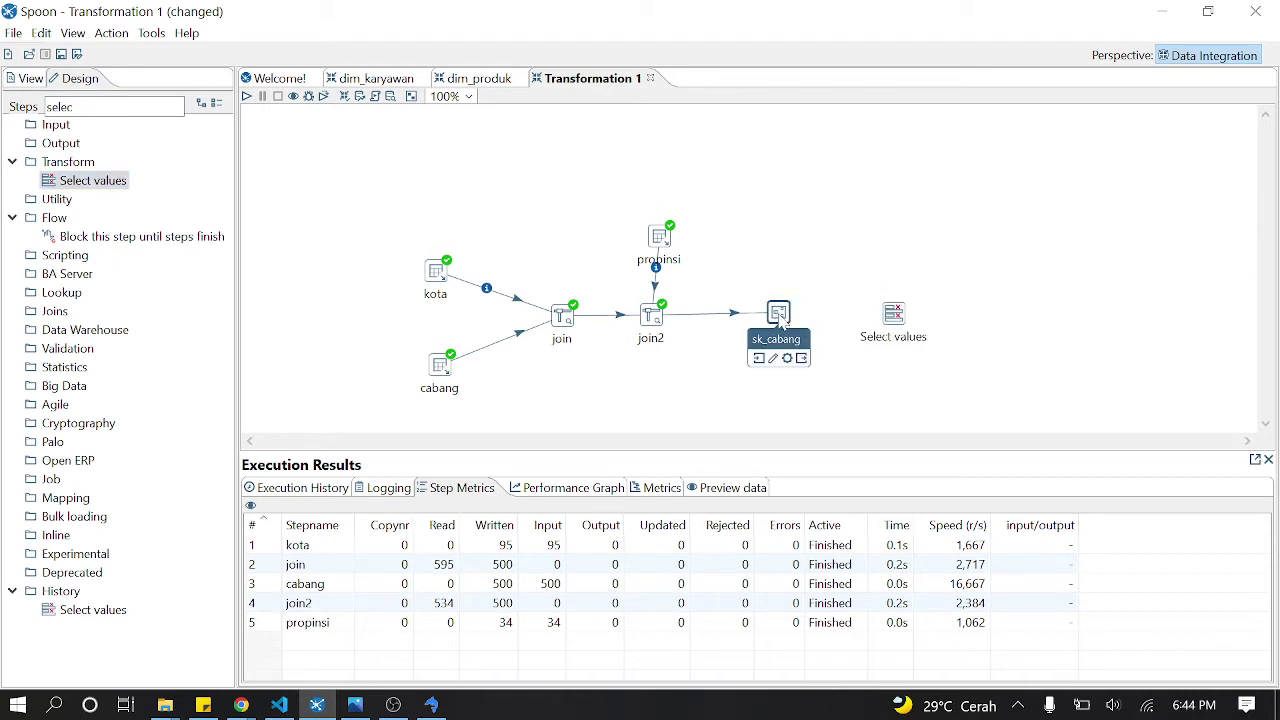
left_click_drag(801, 362, 893, 314)
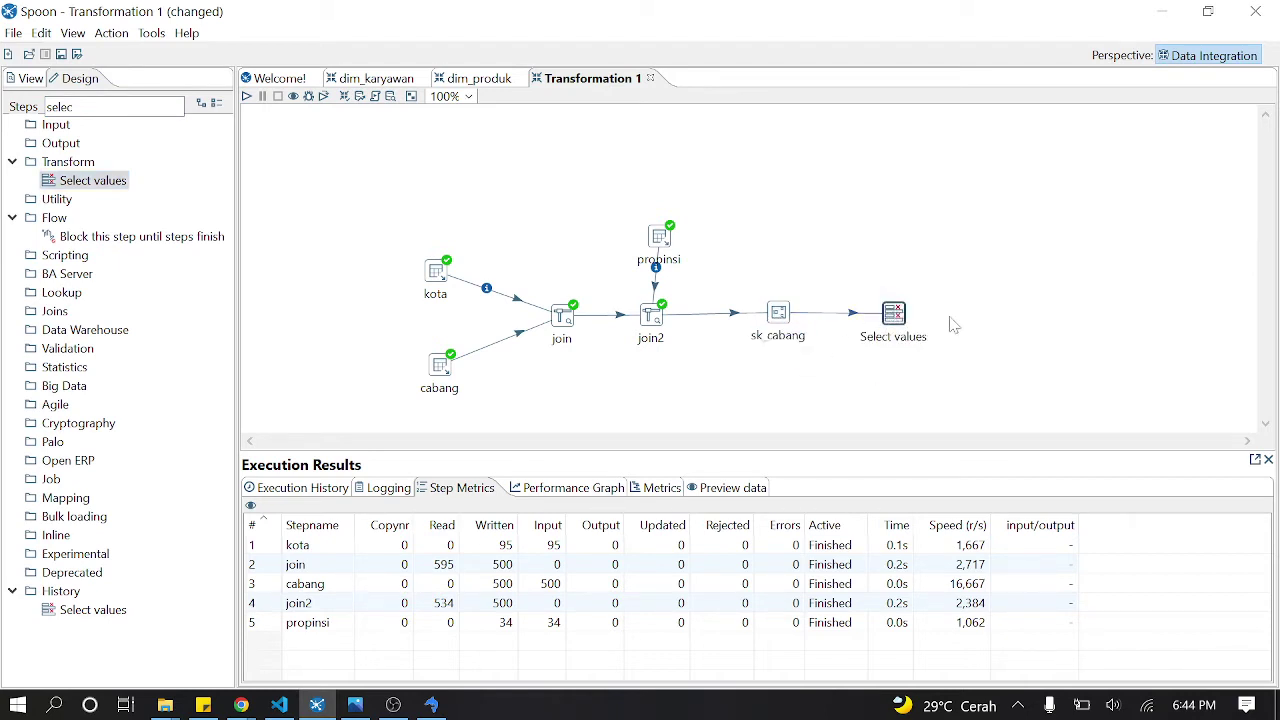
Step: Load all incoming fields into the Select values step and move sk_cabang to the first row
double_click(895, 316)
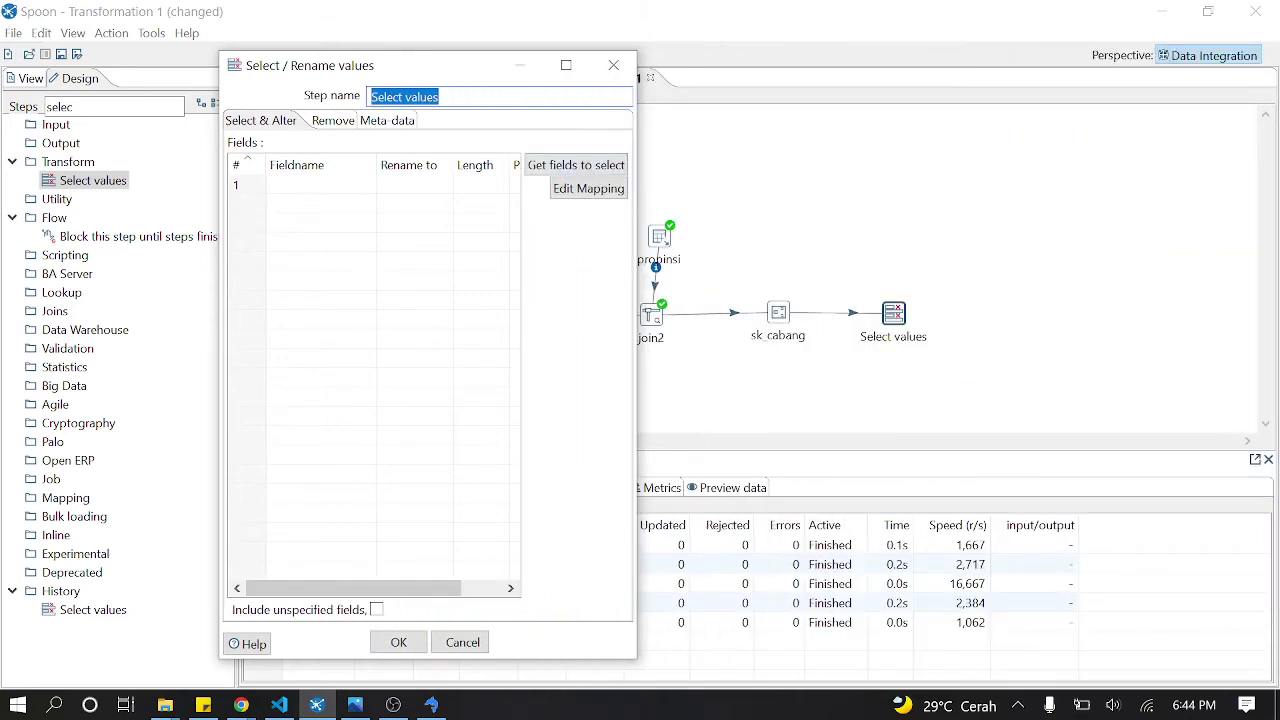
left_click(566, 65)
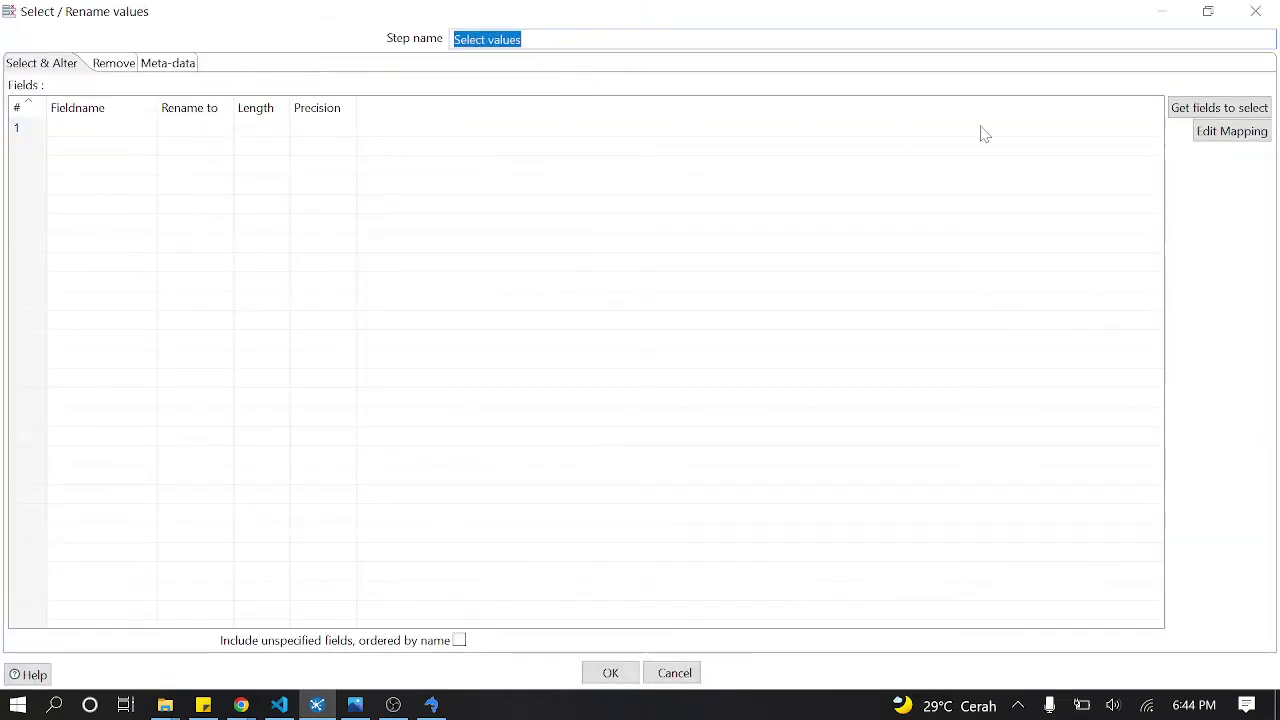
left_click(1219, 107)
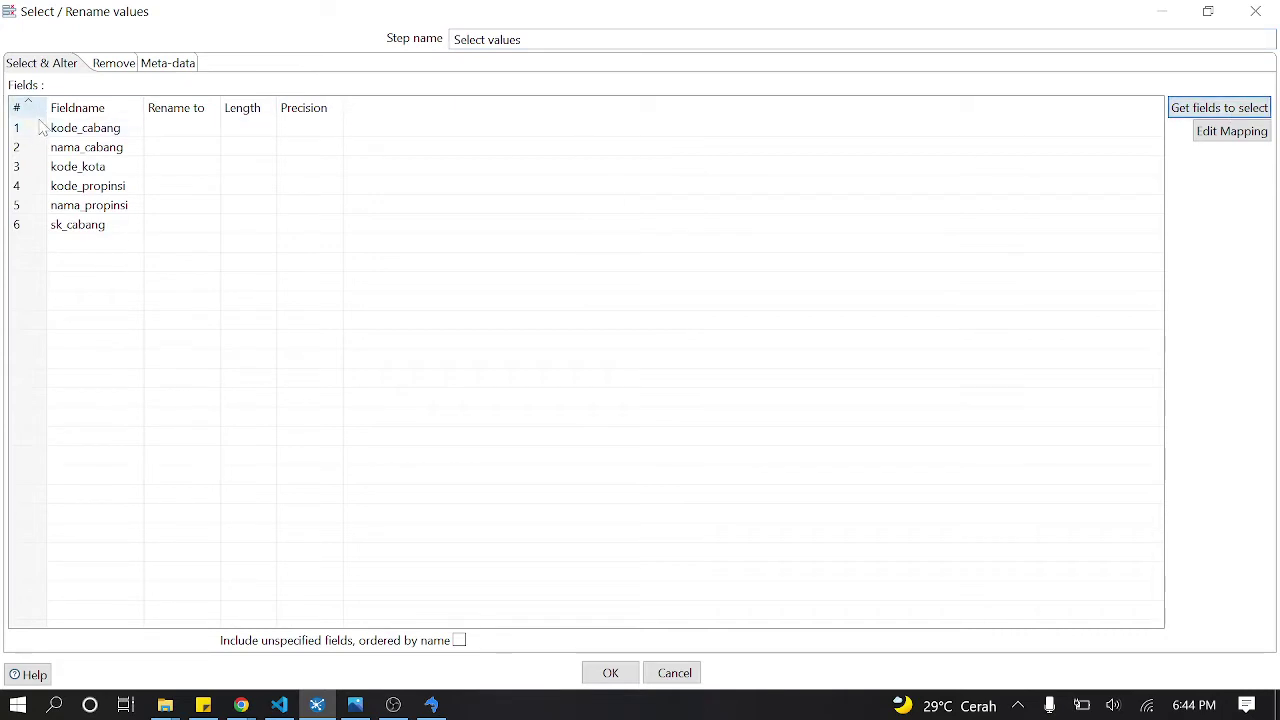
left_click(27, 227)
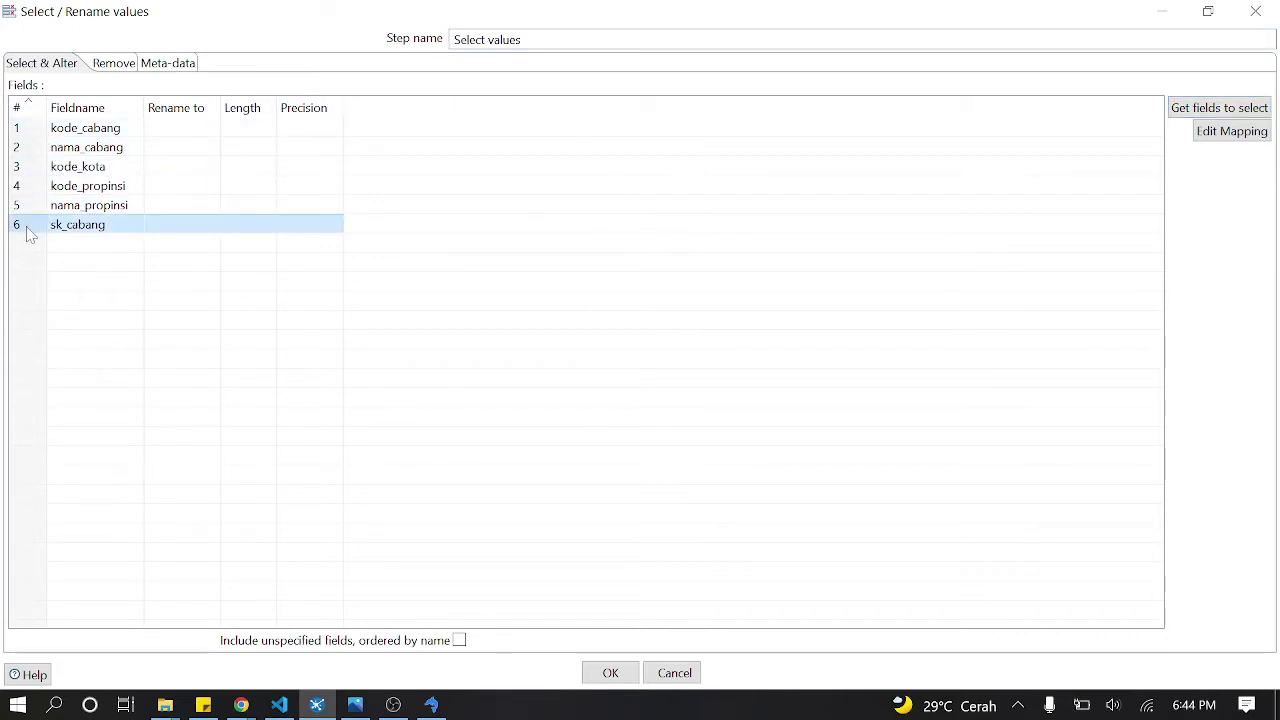
key("ctrl+Up")
key("ctrl+Up")
key("ctrl+Up")
key("ctrl+Up")
key("ctrl+Up")
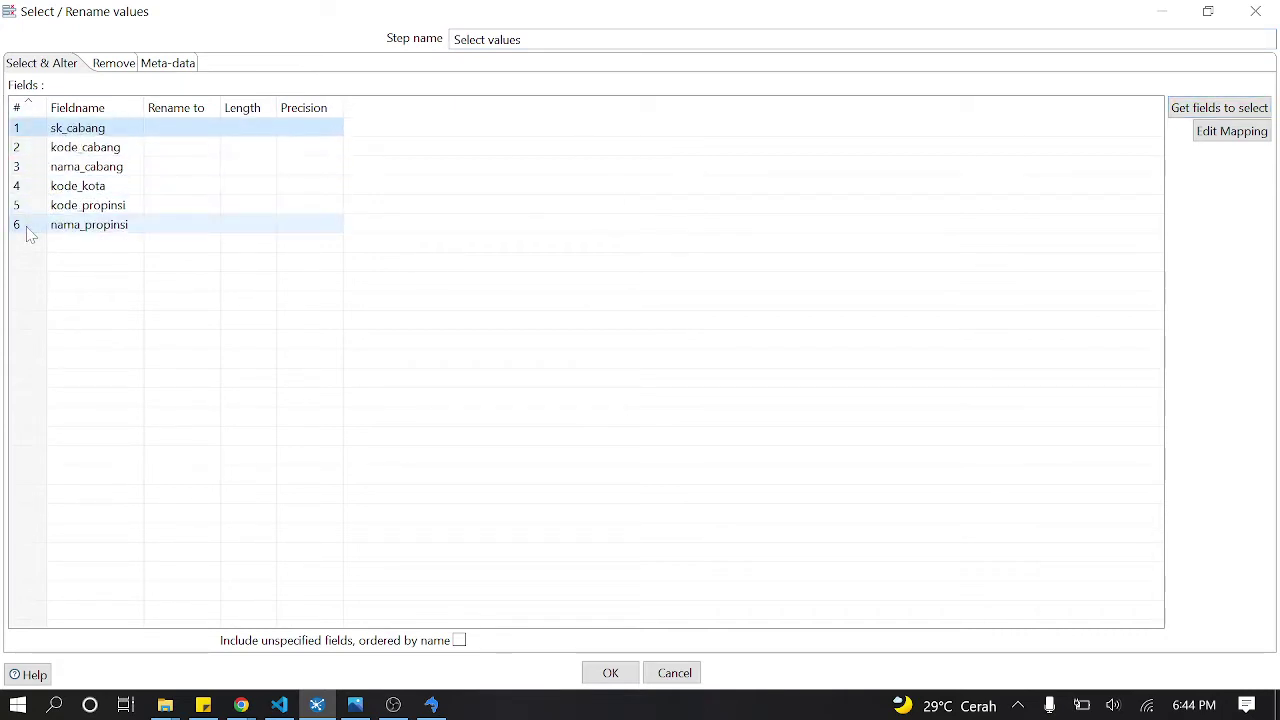
Step: Remove kode_kota from the selected fields and save the Select values step
left_click(21, 186)
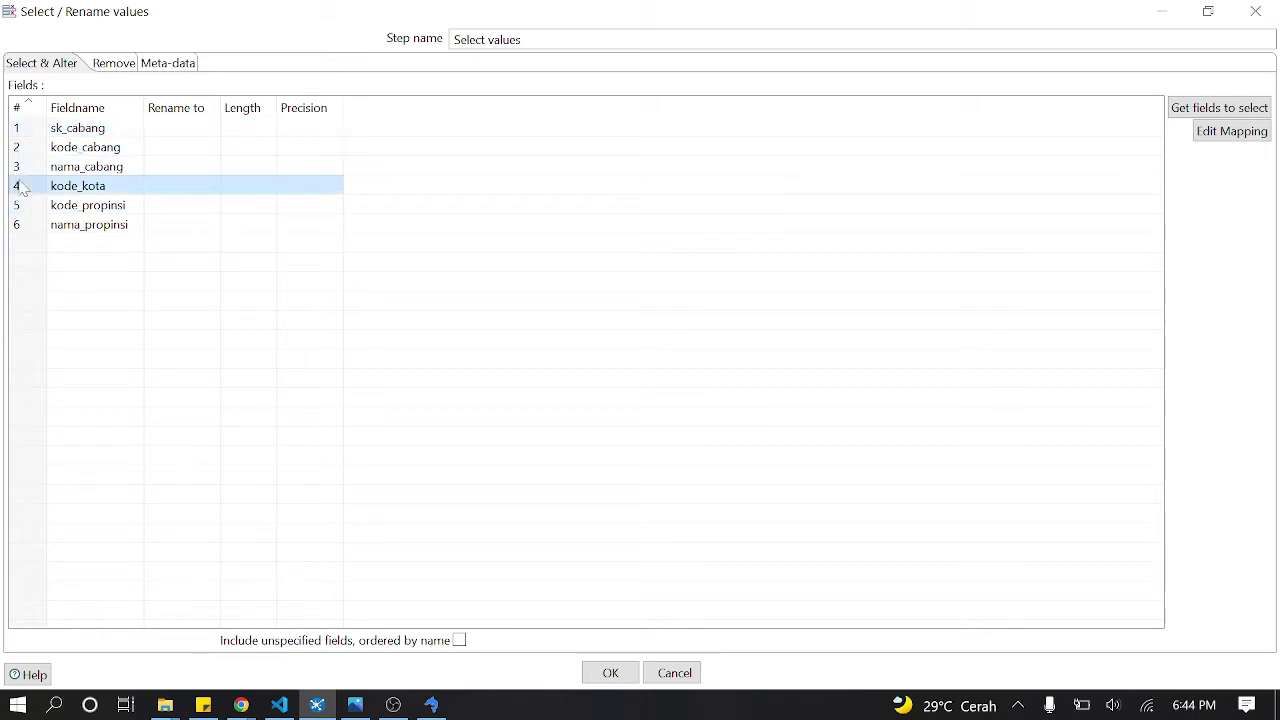
key("Delete")
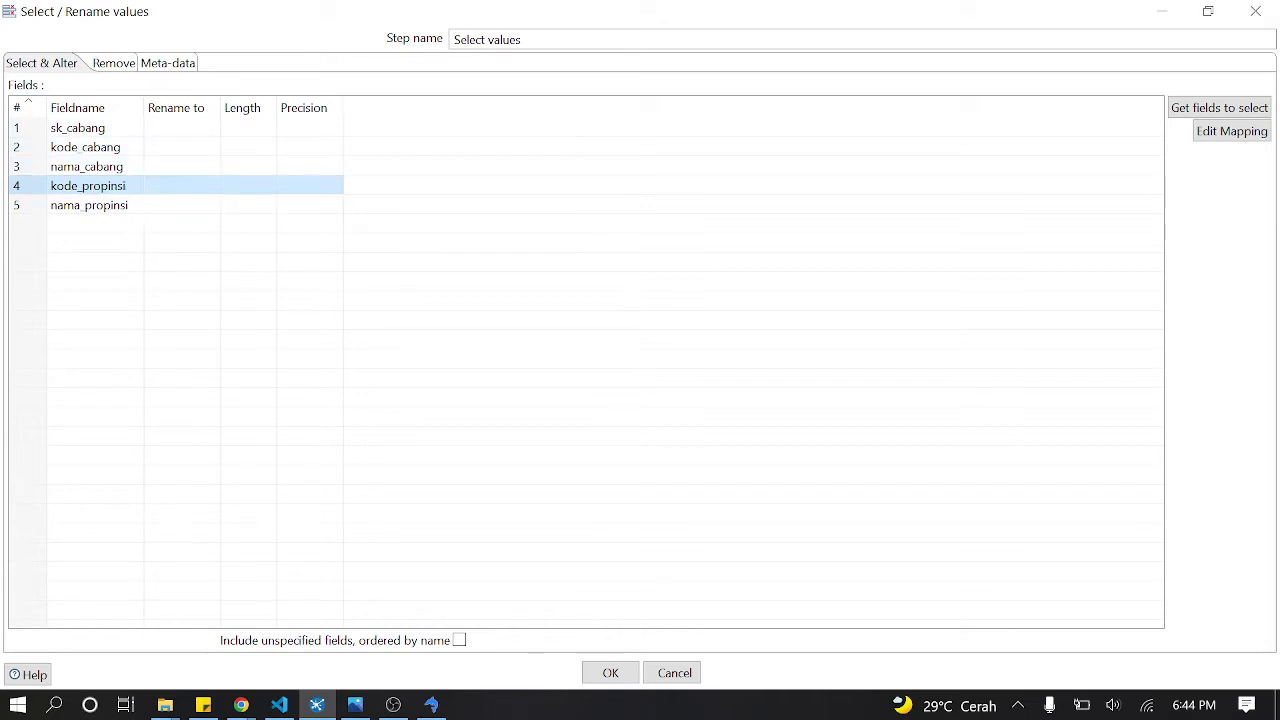
left_click(622, 674)
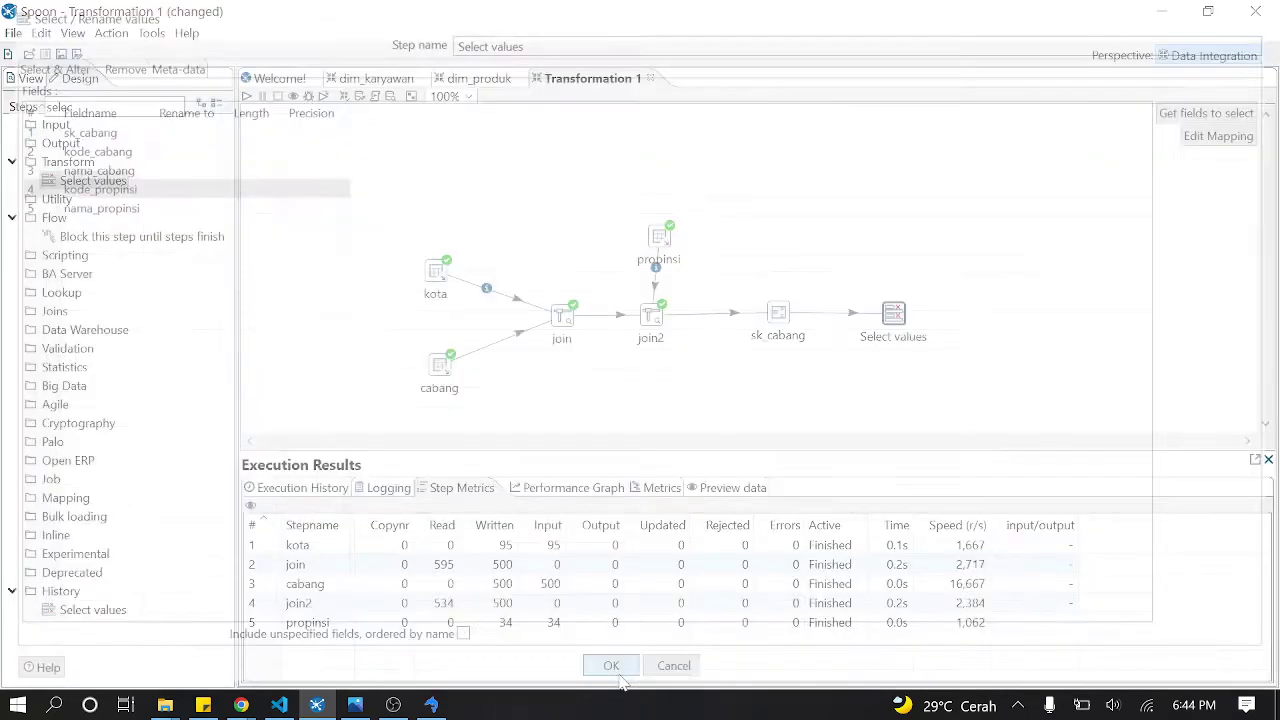
Step: Preview the rows coming out of the Select values step and close the preview
right_click(903, 328)
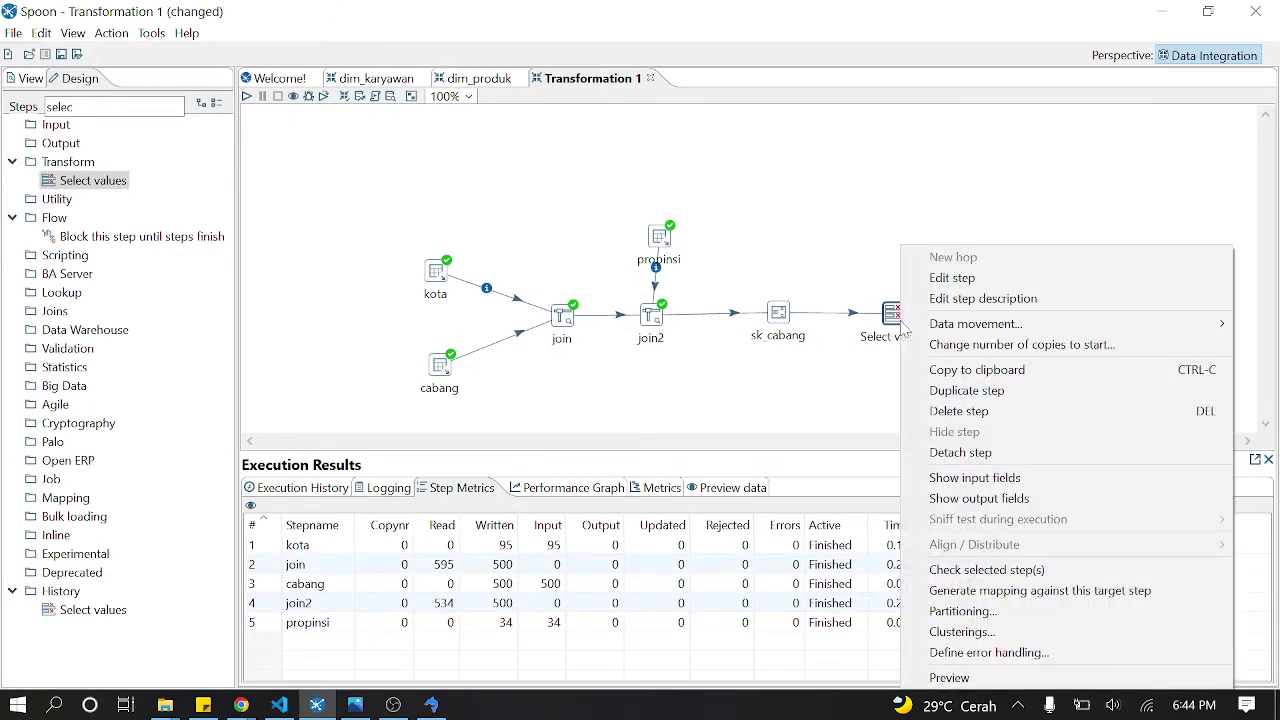
left_click(980, 676)
left_click(522, 515)
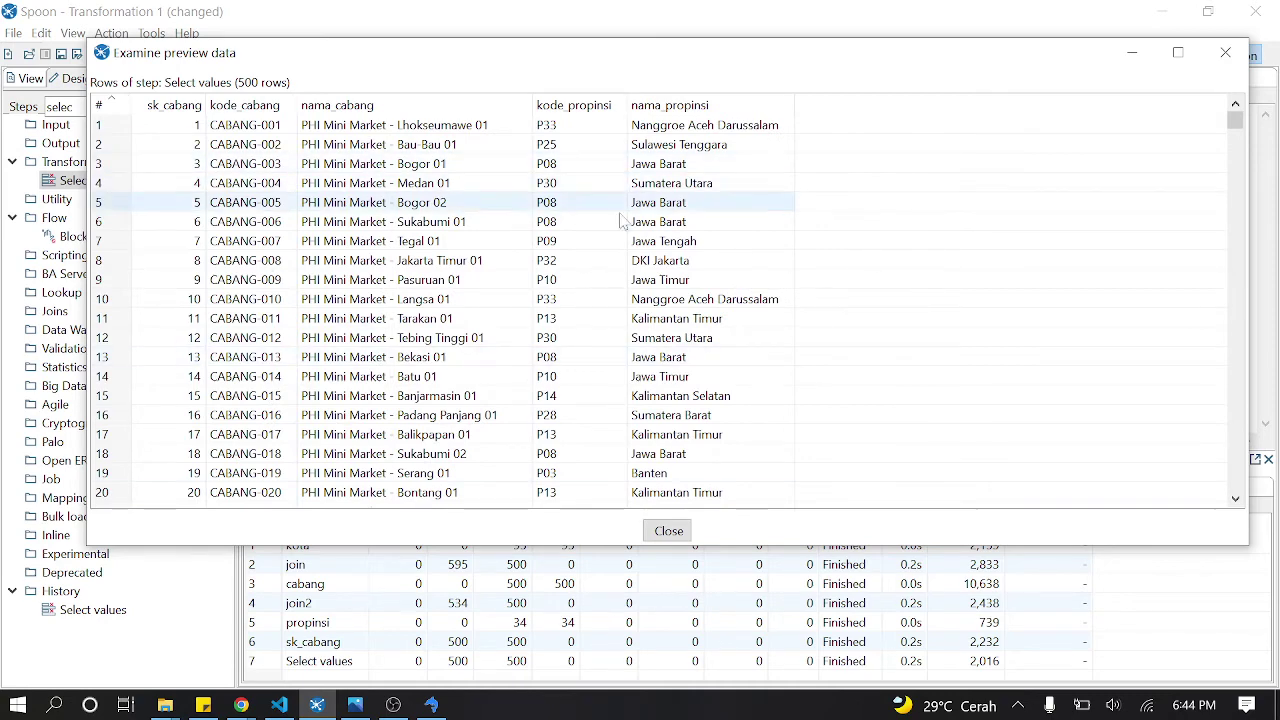
left_click(1225, 52)
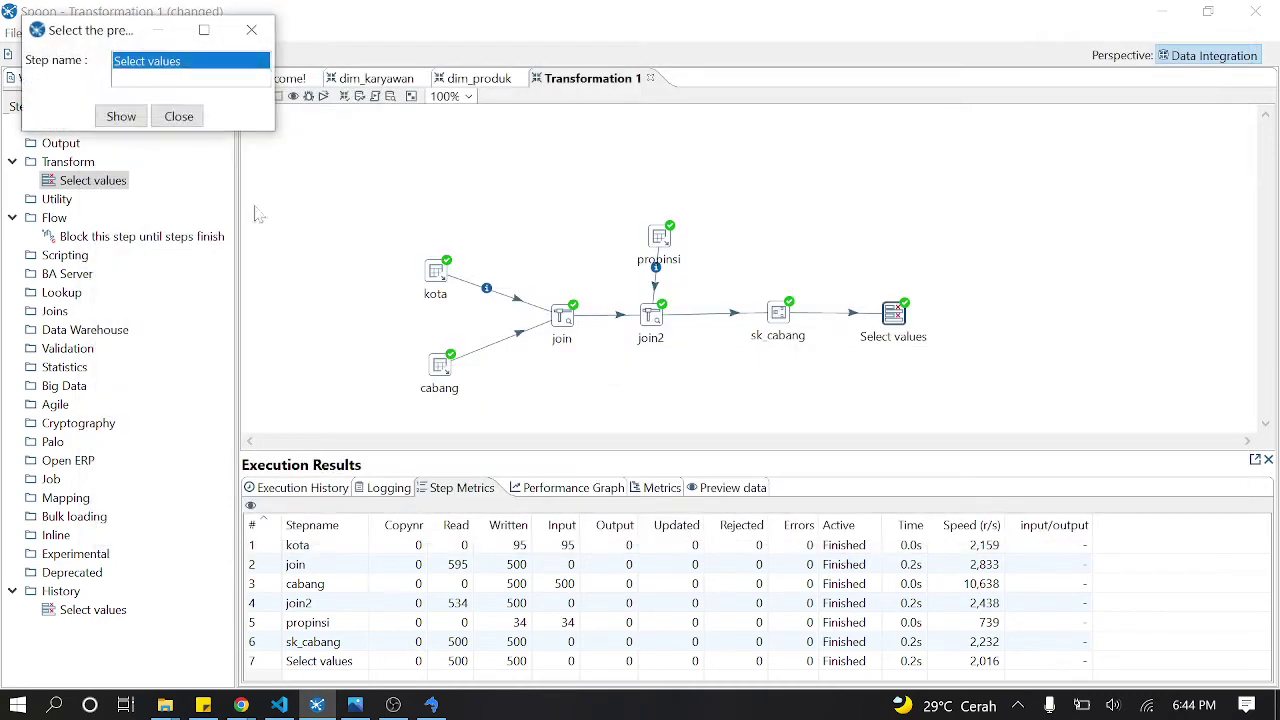
left_click(173, 116)
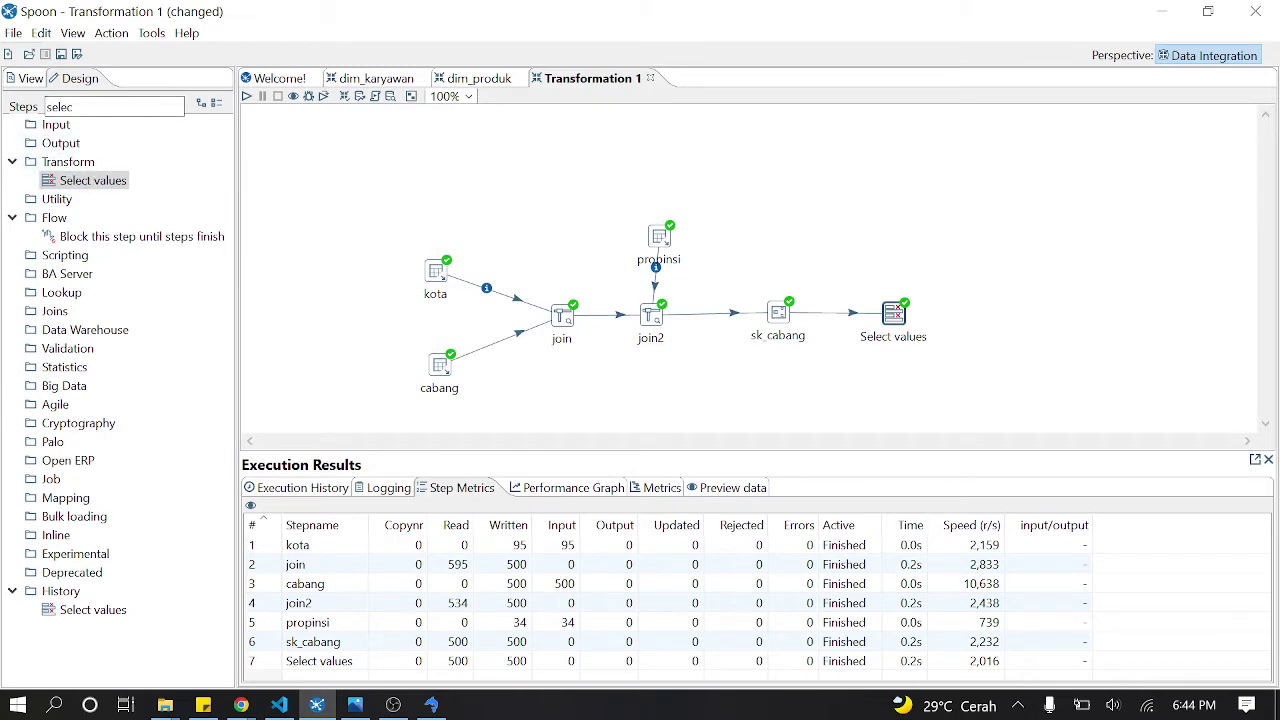
Step: Clear the step search and add a Table output step after Select values in the transformation
key("BackSpace")
key("BackSpace")
key("BackSpace")
key("BackSpace")
key("BackSpace")
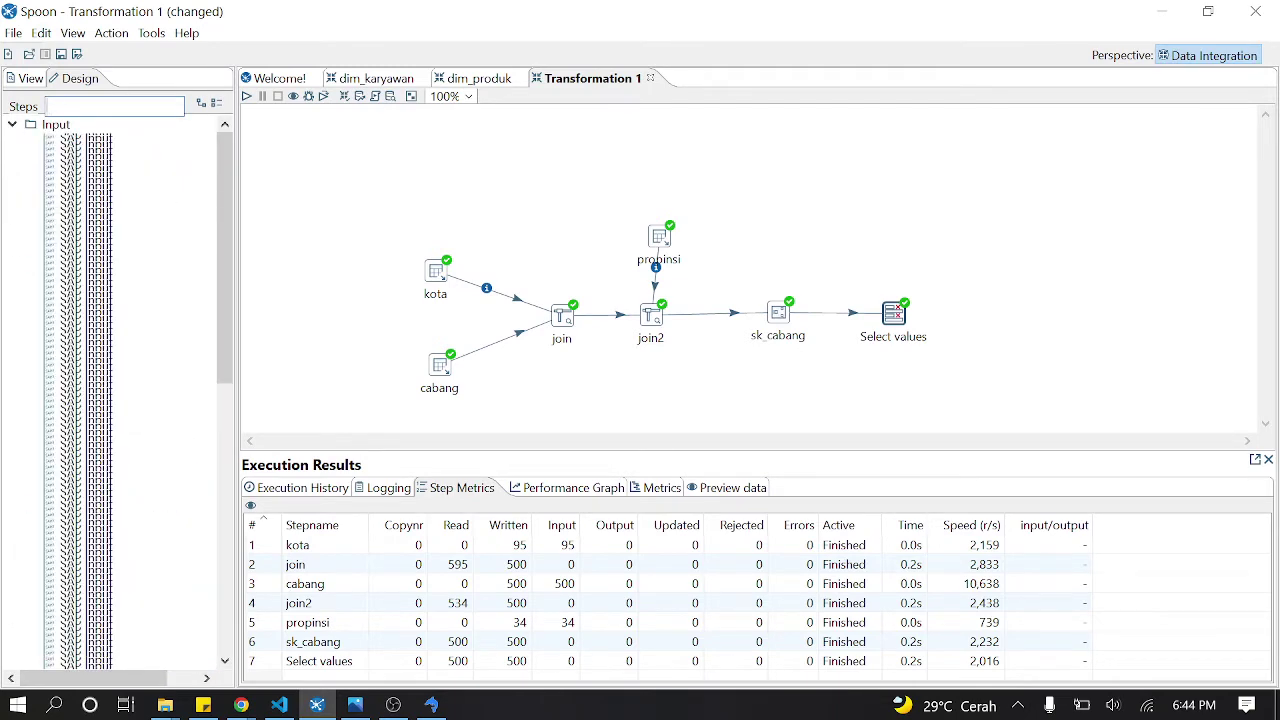
left_click(12, 143)
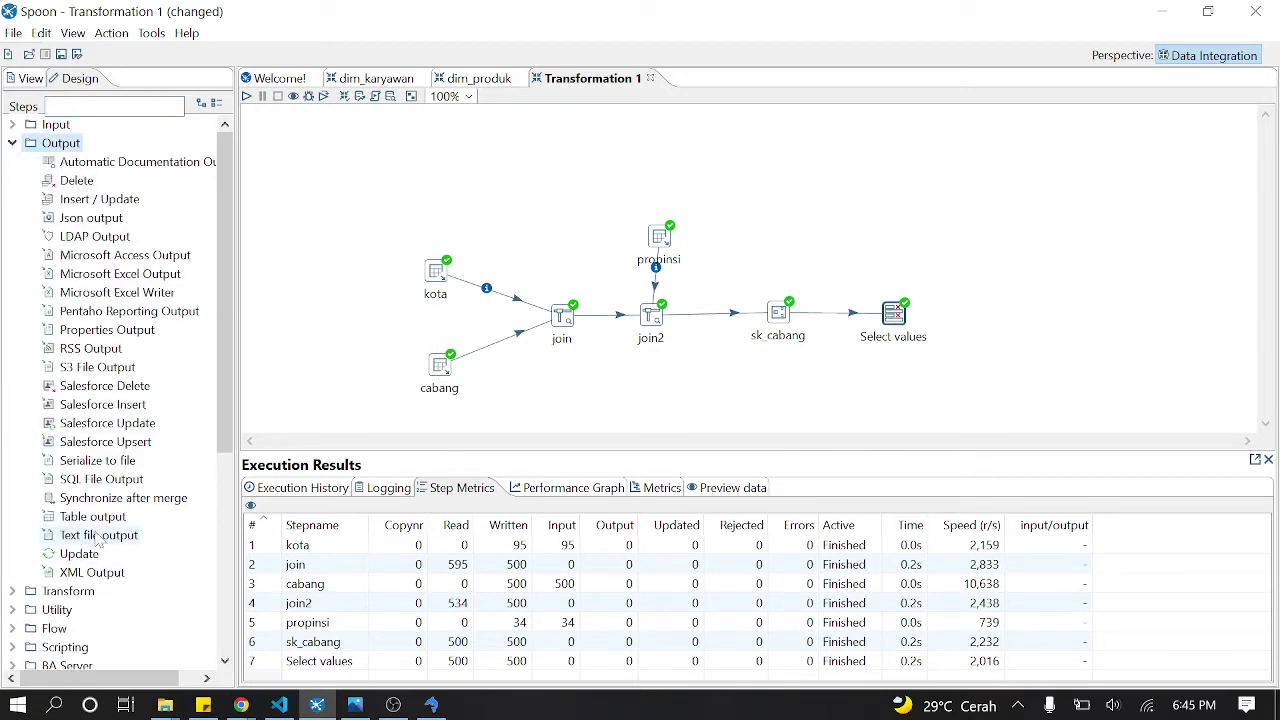
left_click_drag(100, 522, 1014, 310)
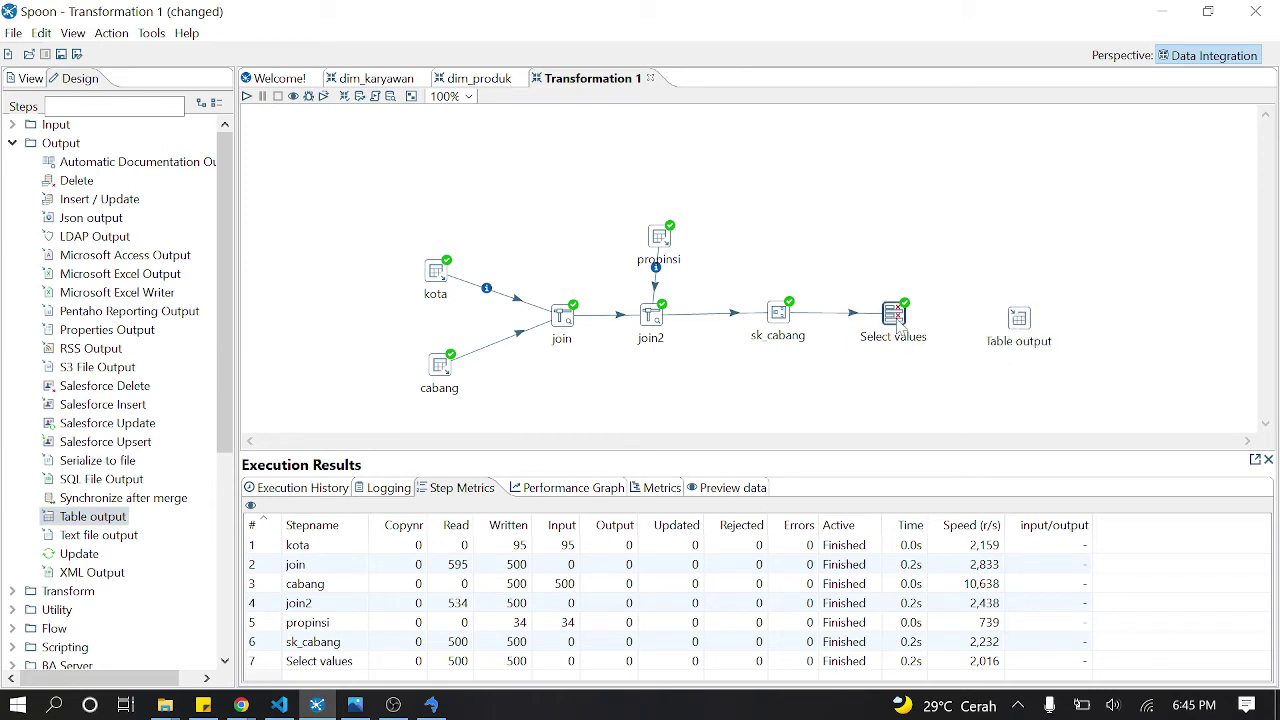
Step: Connect the Select values step to the Table output step as its main output
mouse_move(897, 322)
left_click_drag(914, 362, 1018, 318)
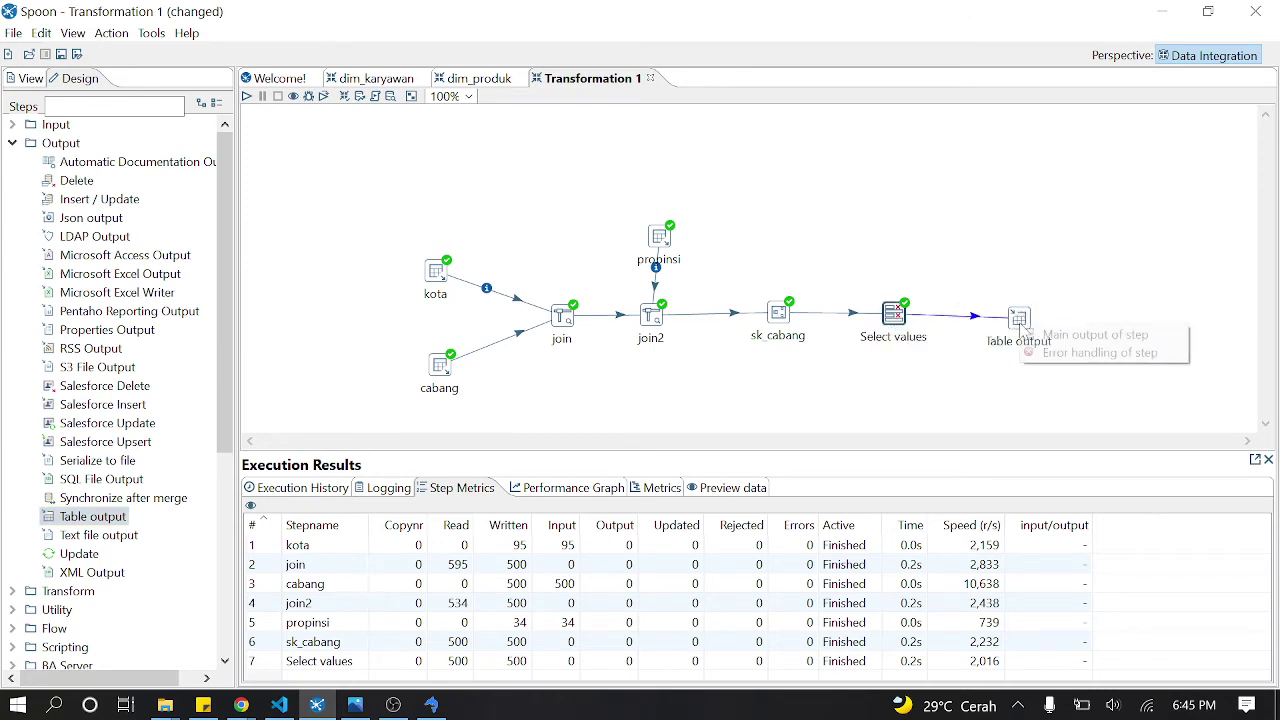
left_click(1083, 336)
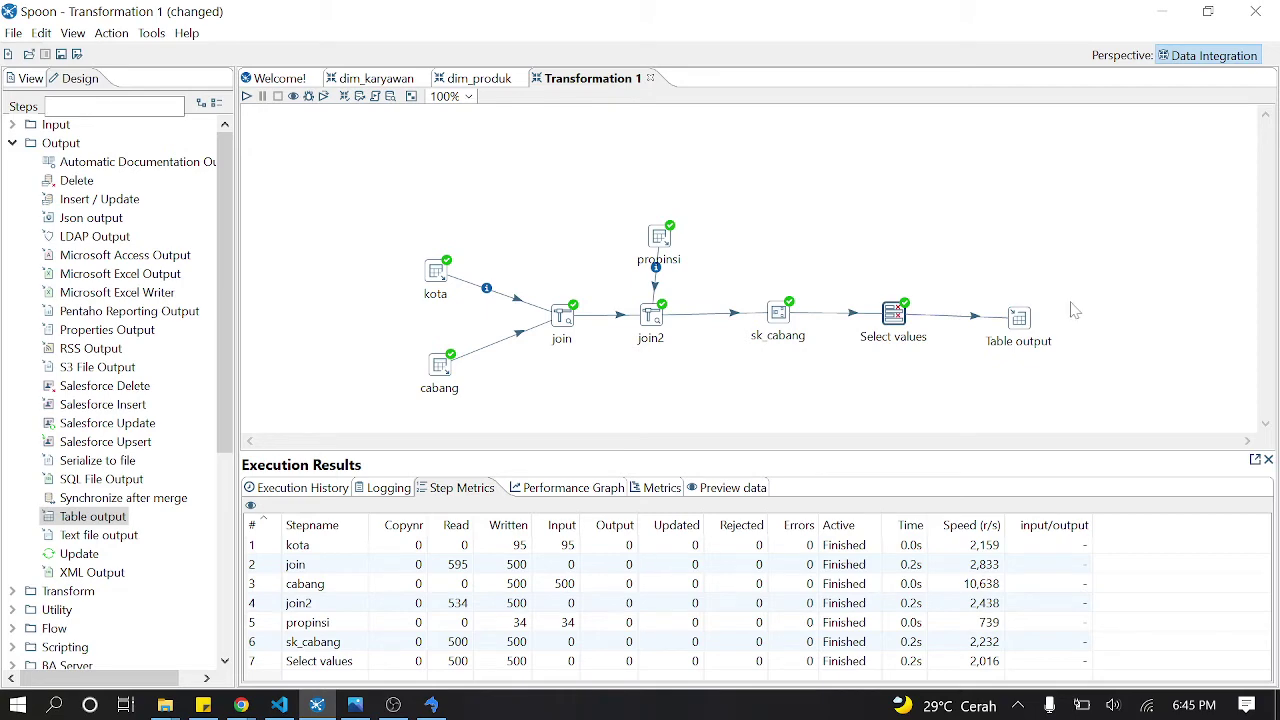
Step: Configure the Table output step with the olap connection and dim_cabang as the target table
double_click(1020, 334)
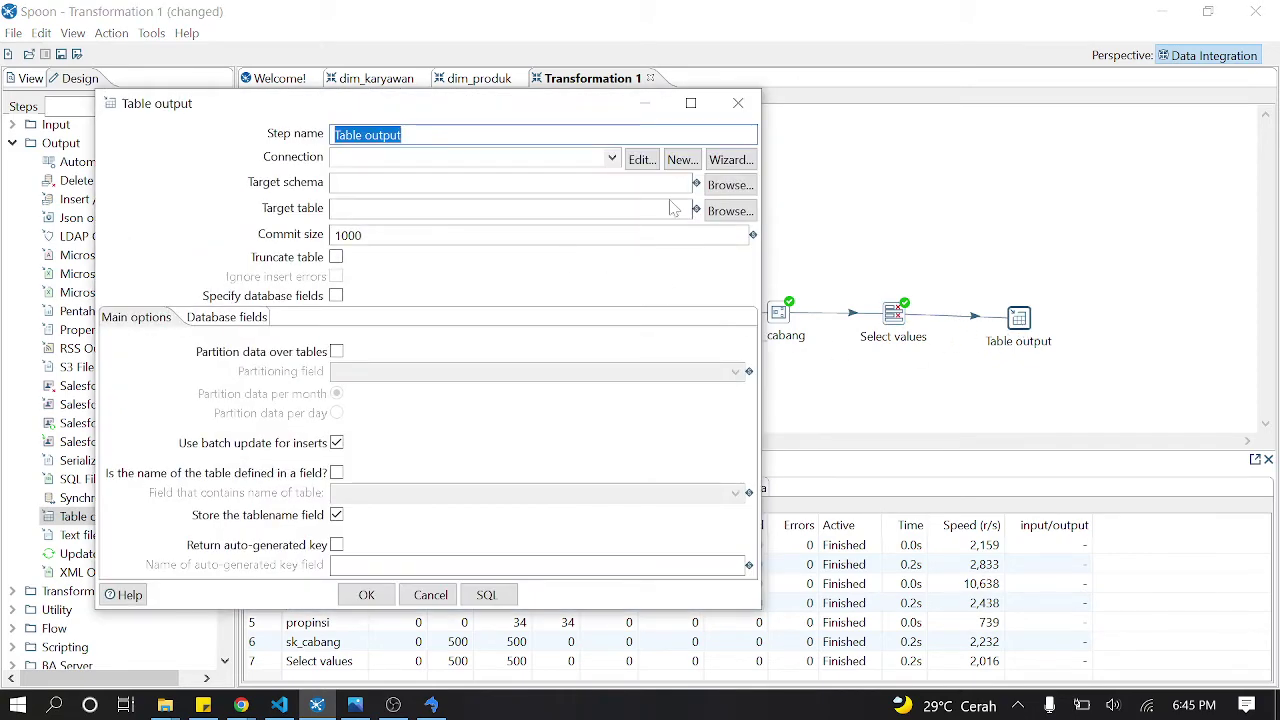
left_click(612, 158)
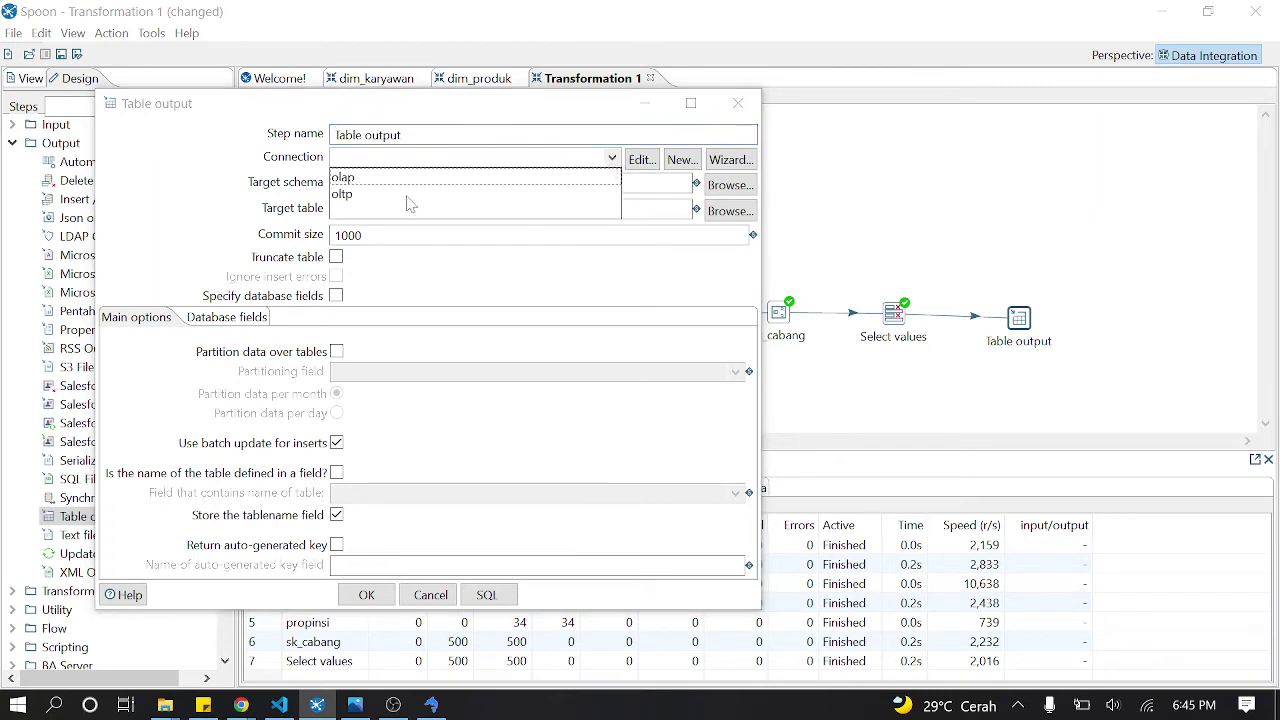
left_click(348, 178)
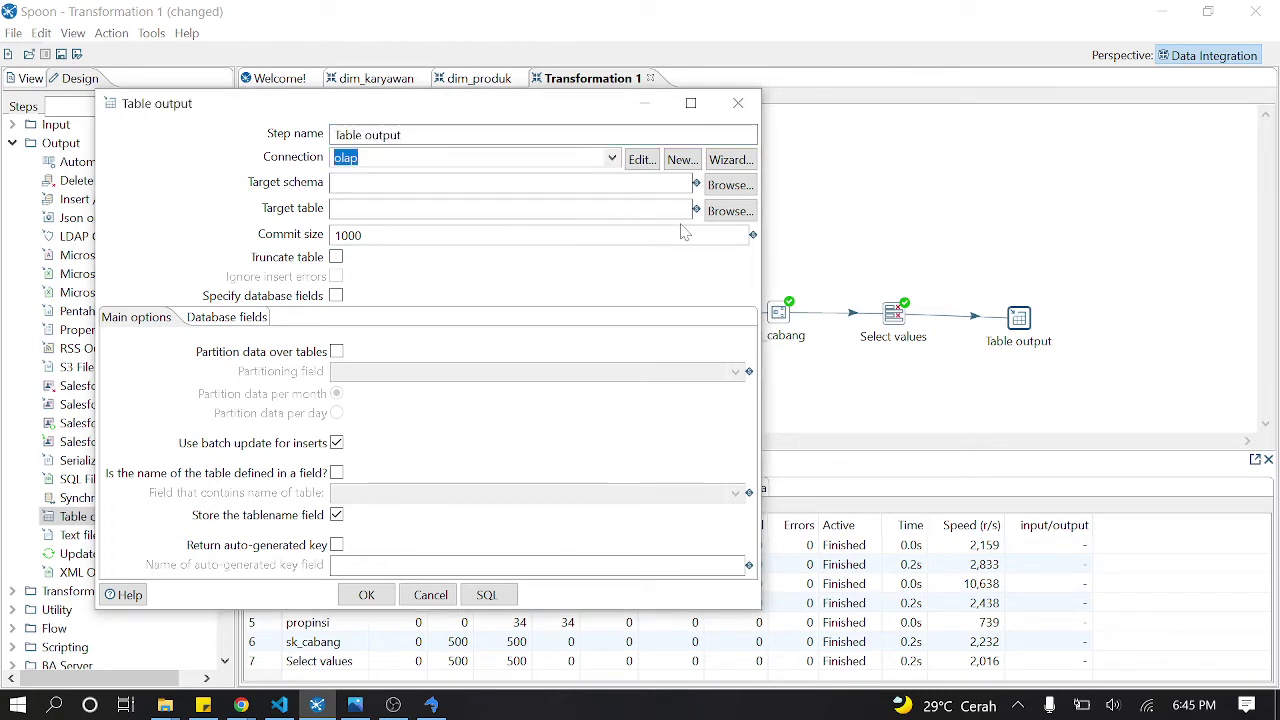
left_click(337, 208)
type("dim_")
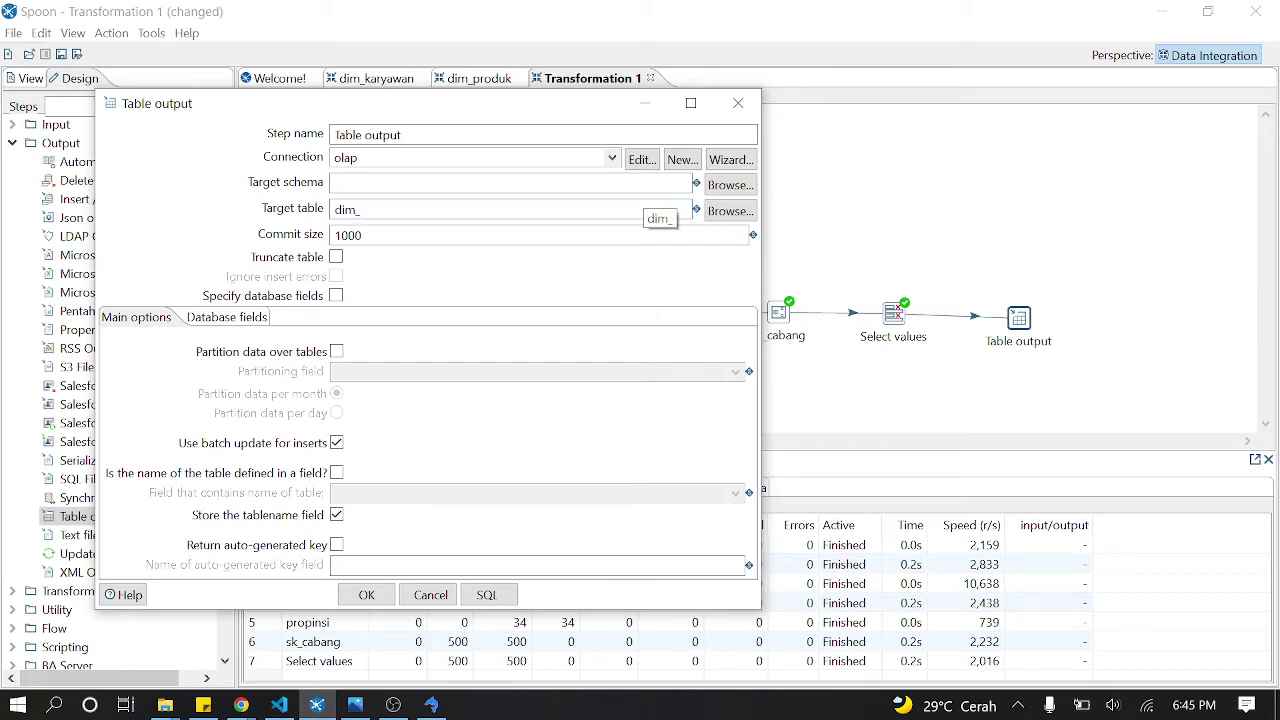
type("cabang")
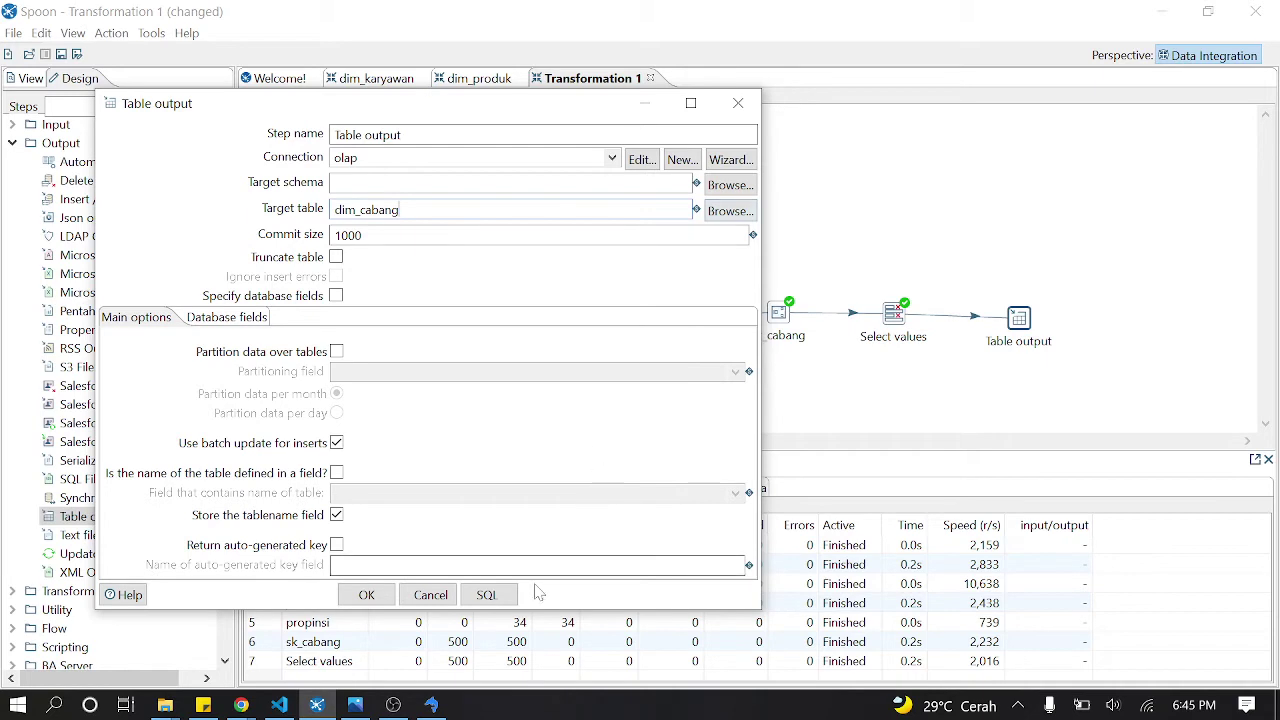
Step: Generate and execute the SQL that creates the dim_cabang table, and save the Table output step
left_click(498, 596)
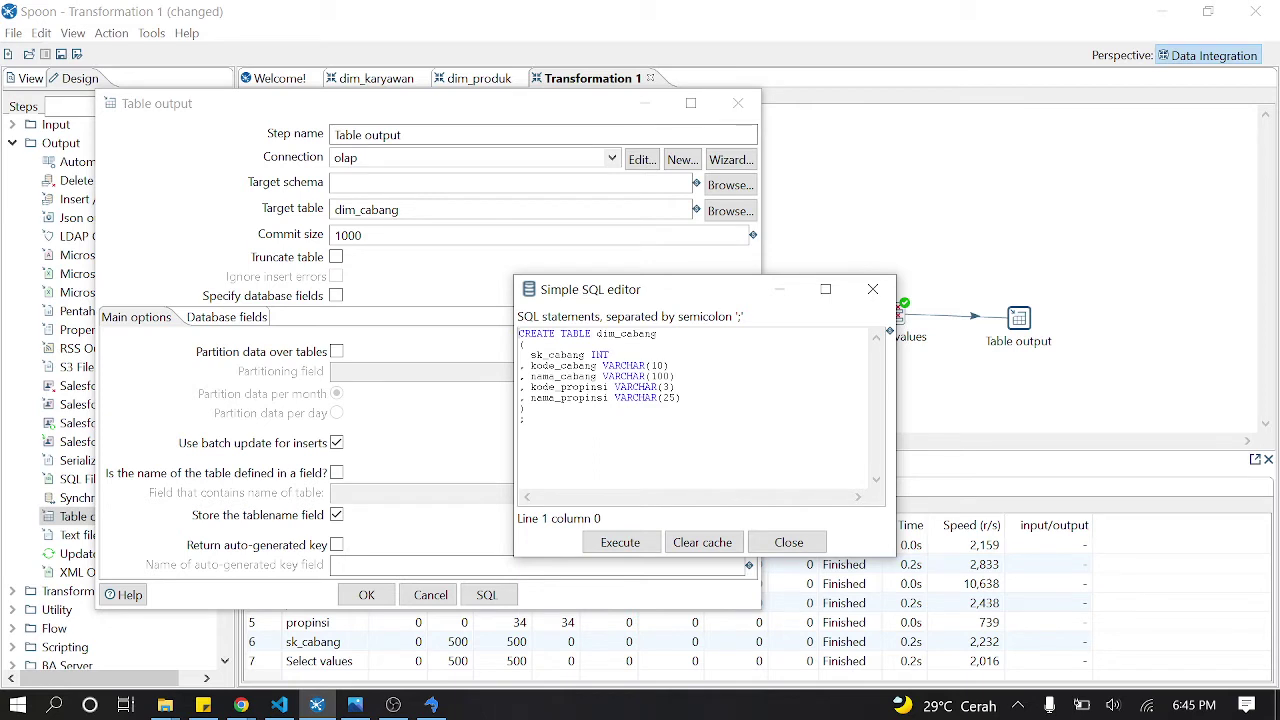
left_click(652, 543)
left_click(610, 447)
left_click(786, 542)
left_click(366, 594)
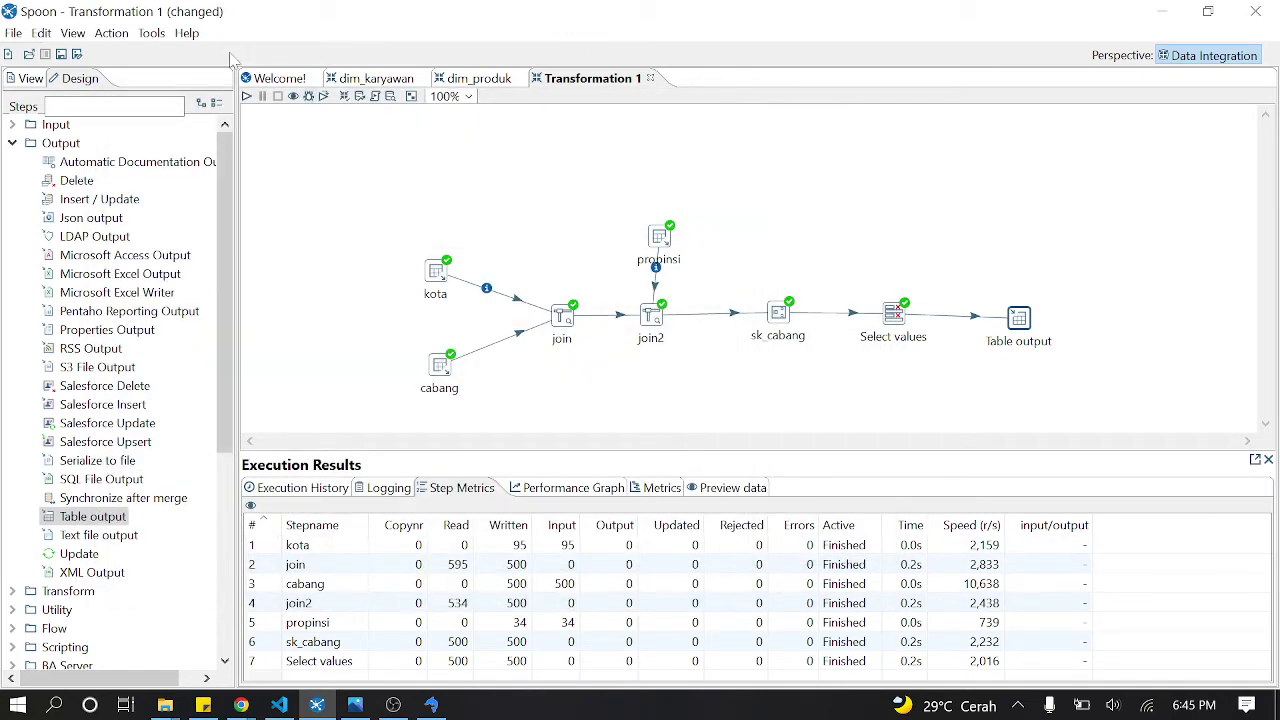
Step: Run the transformation with local execution, saving it as dim_cabang in the BI folder
left_click(246, 96)
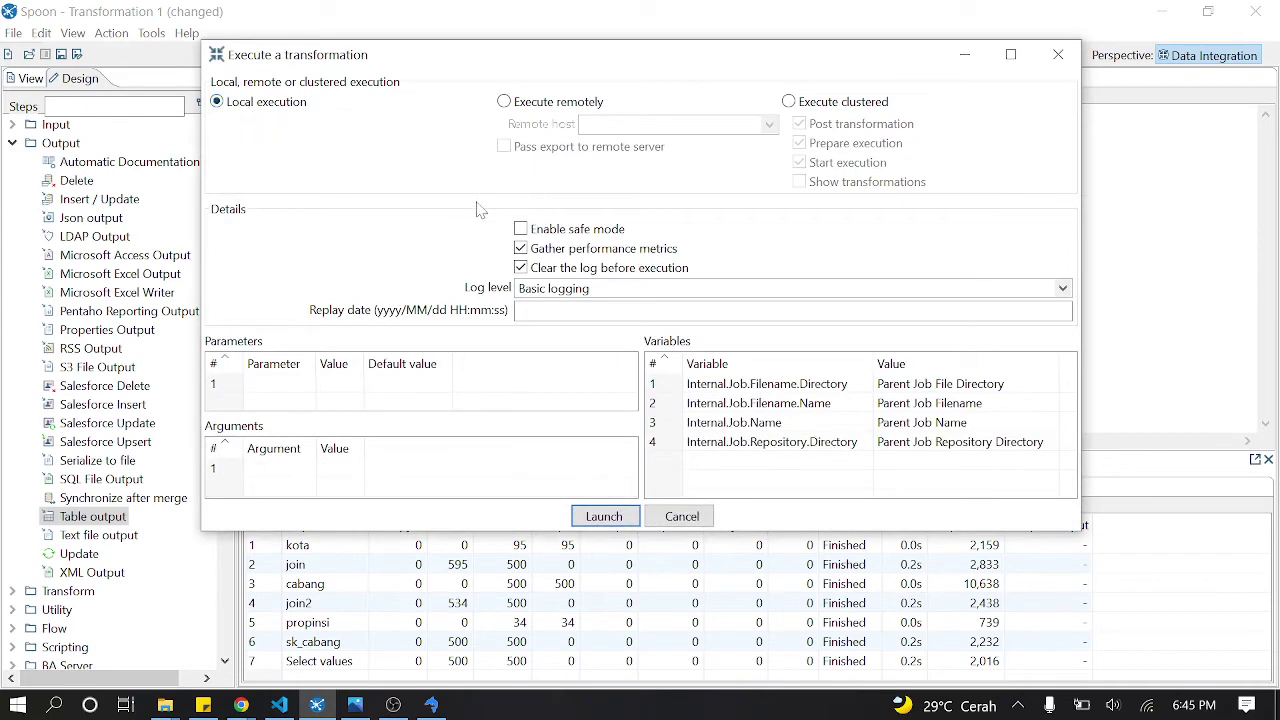
left_click(590, 516)
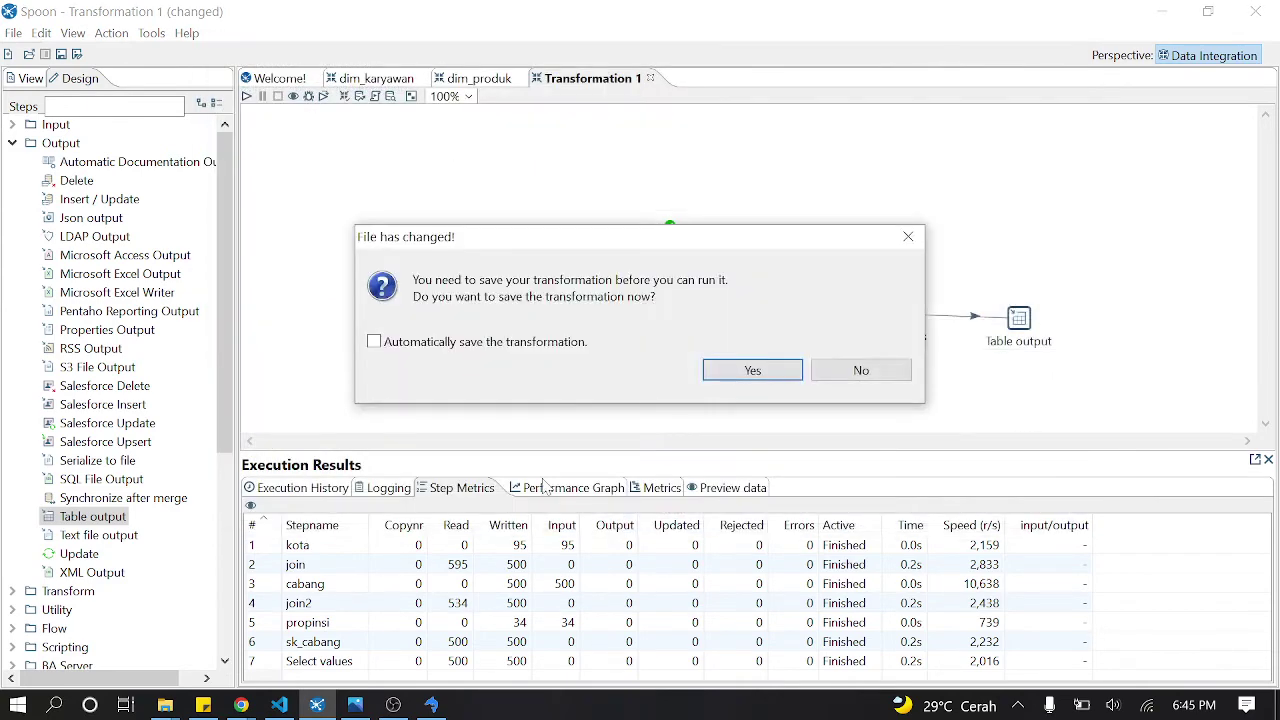
left_click(752, 370)
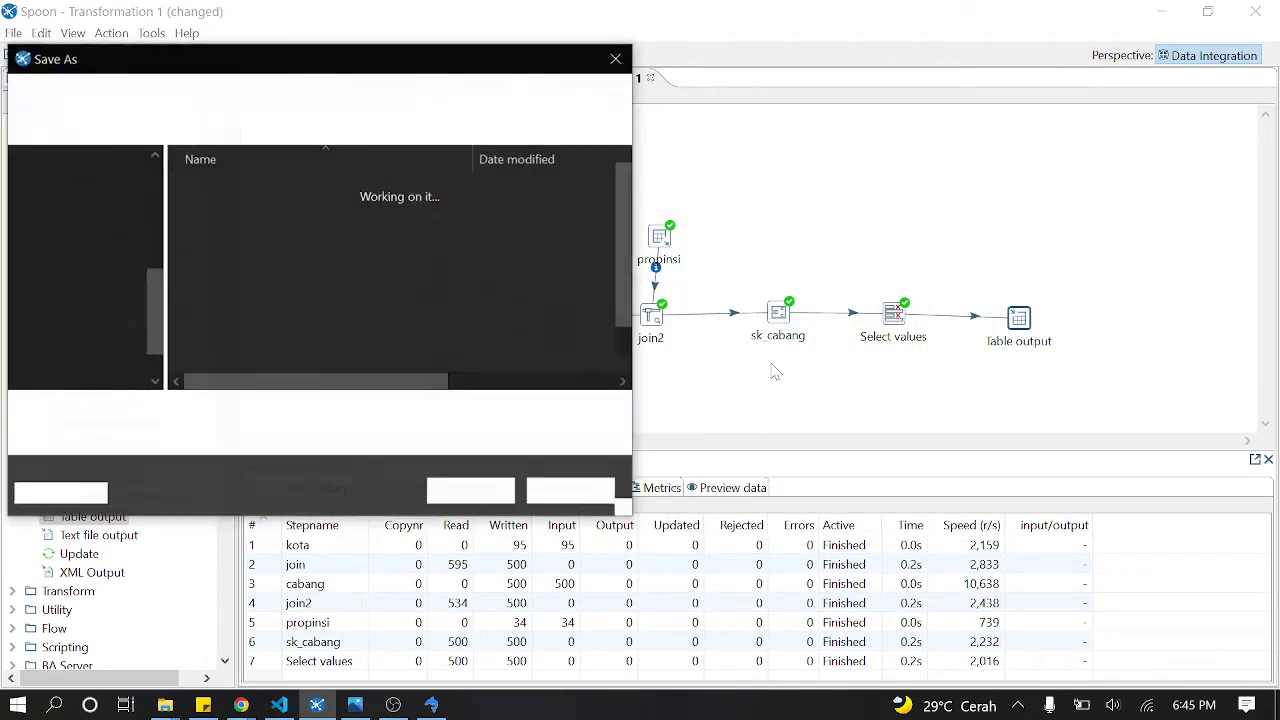
type("d")
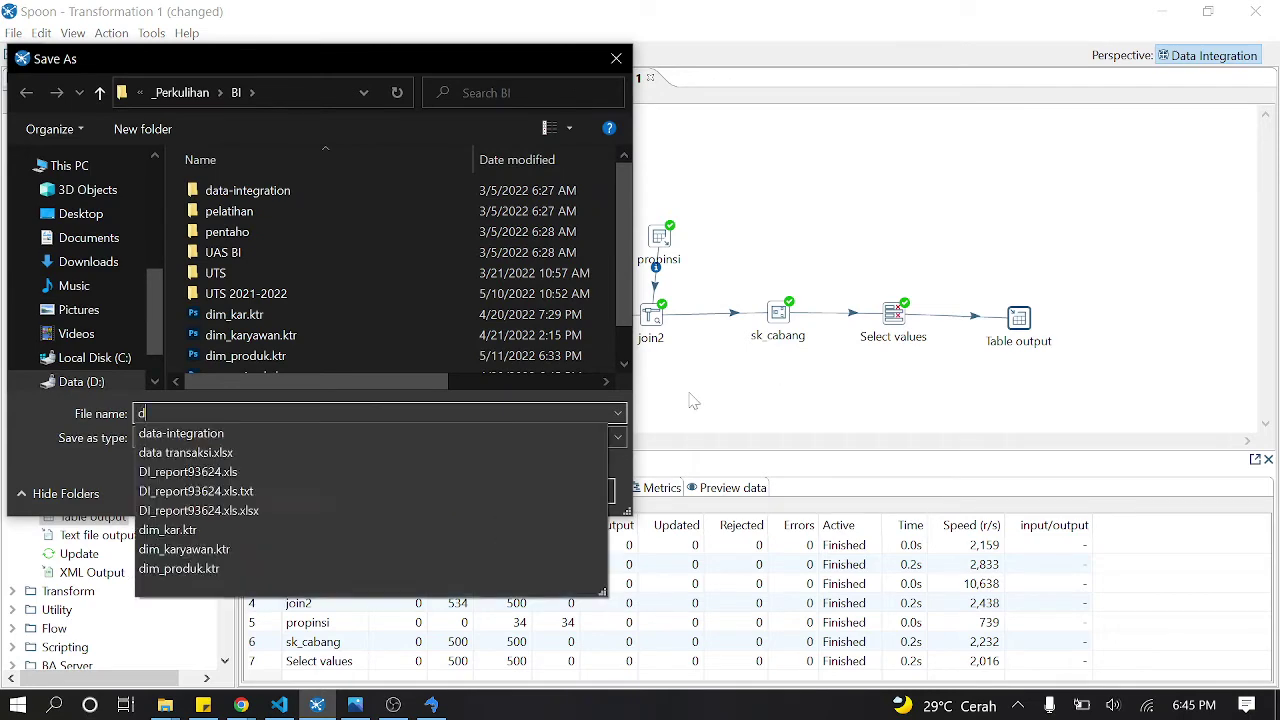
type("im_cabang")
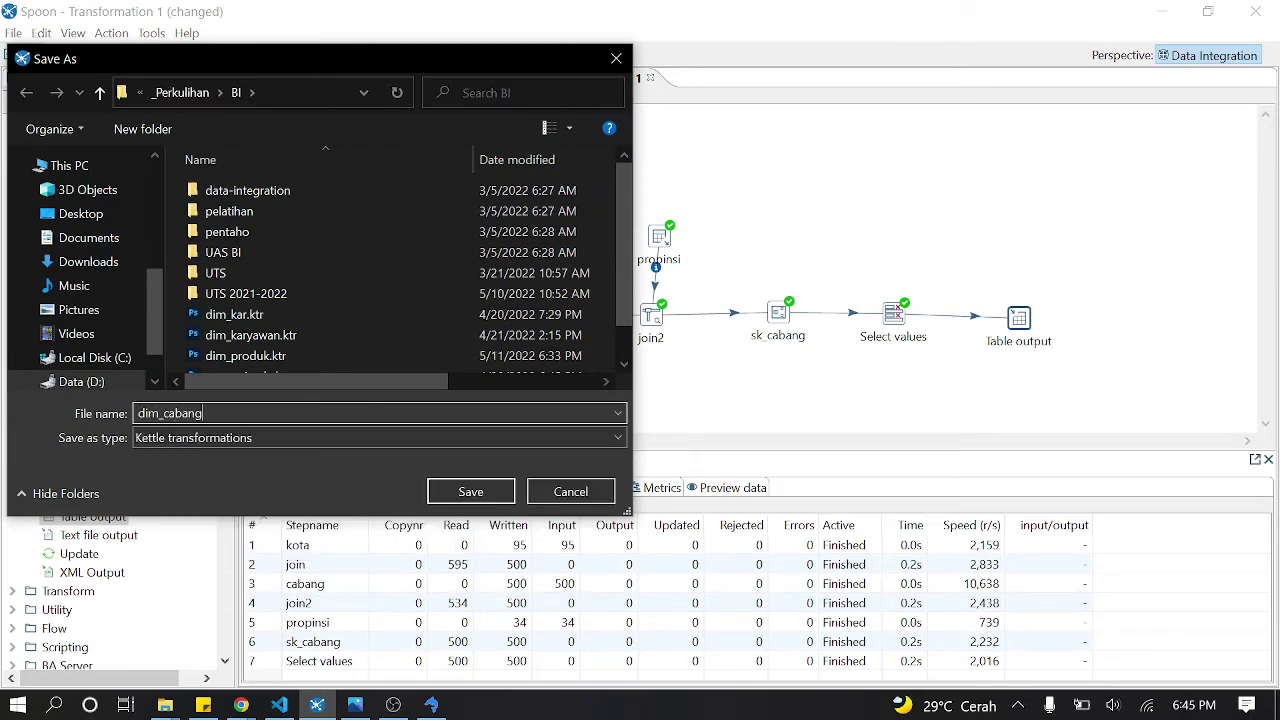
key("Return")
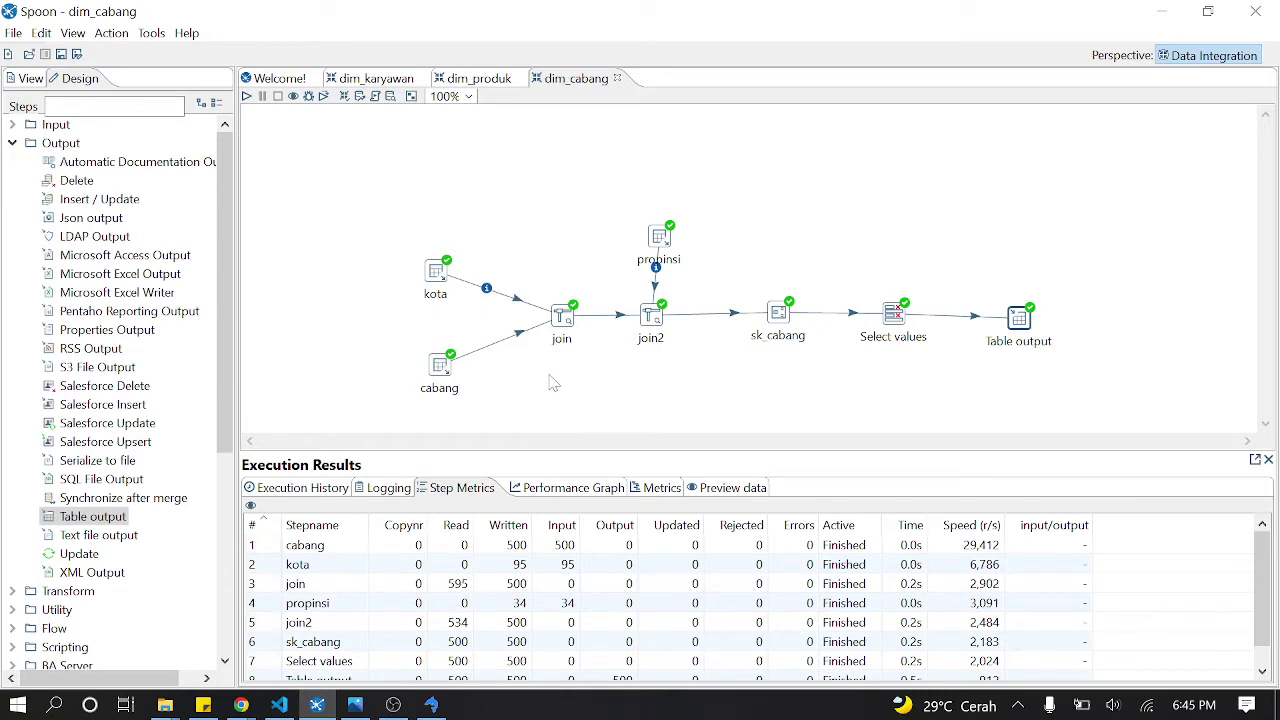
Step: Switch to SQLyog, refresh the phi_olap database and open the data of the dim_cabang table
left_click(444, 706)
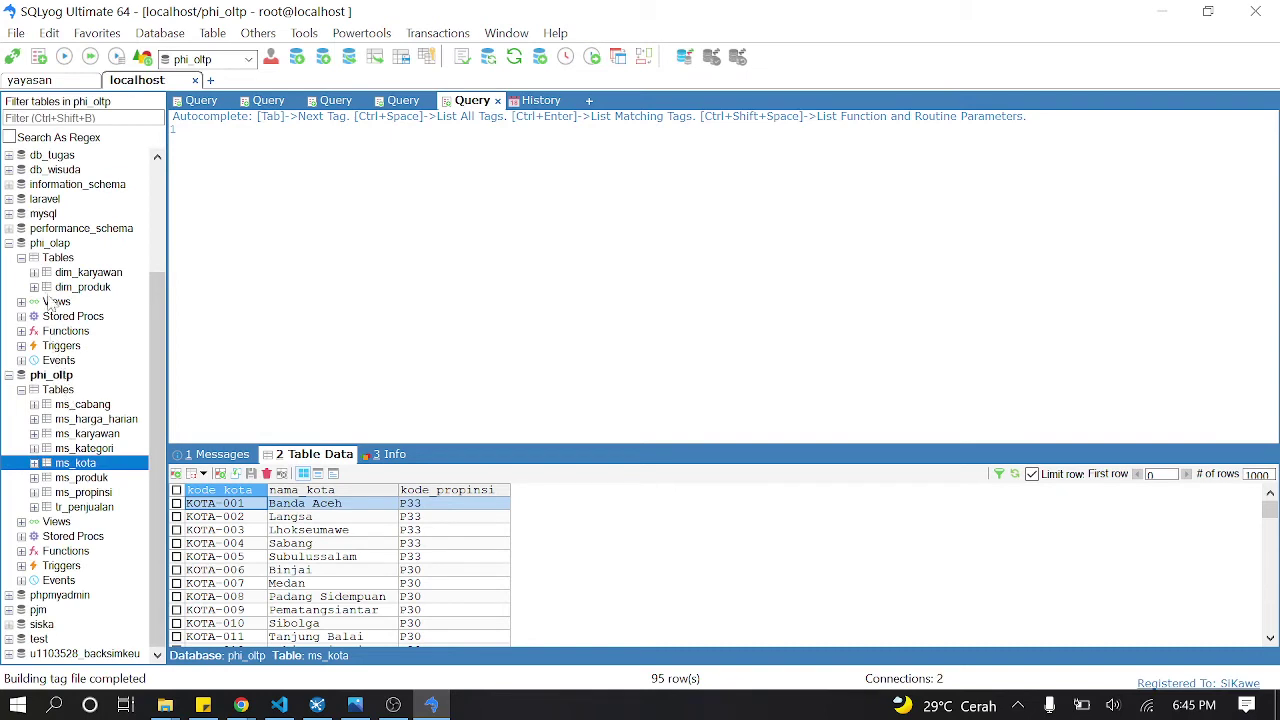
left_click(50, 243)
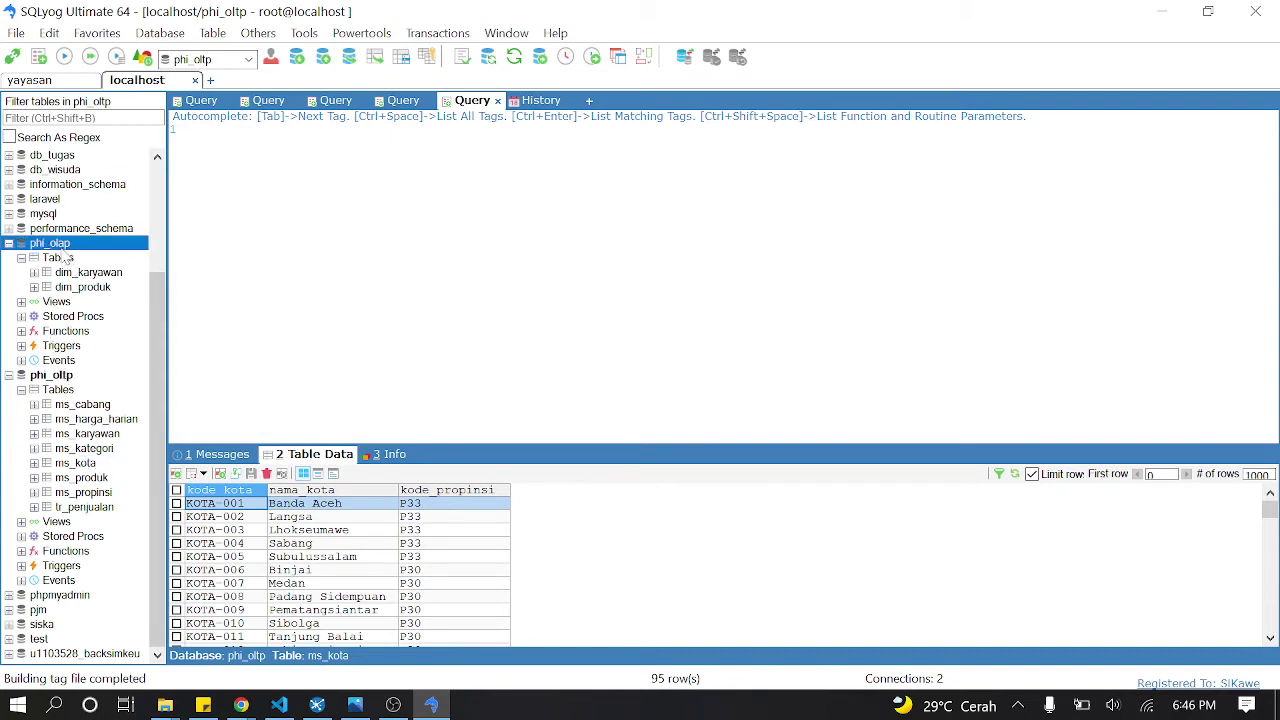
left_click(143, 57)
double_click(34, 287)
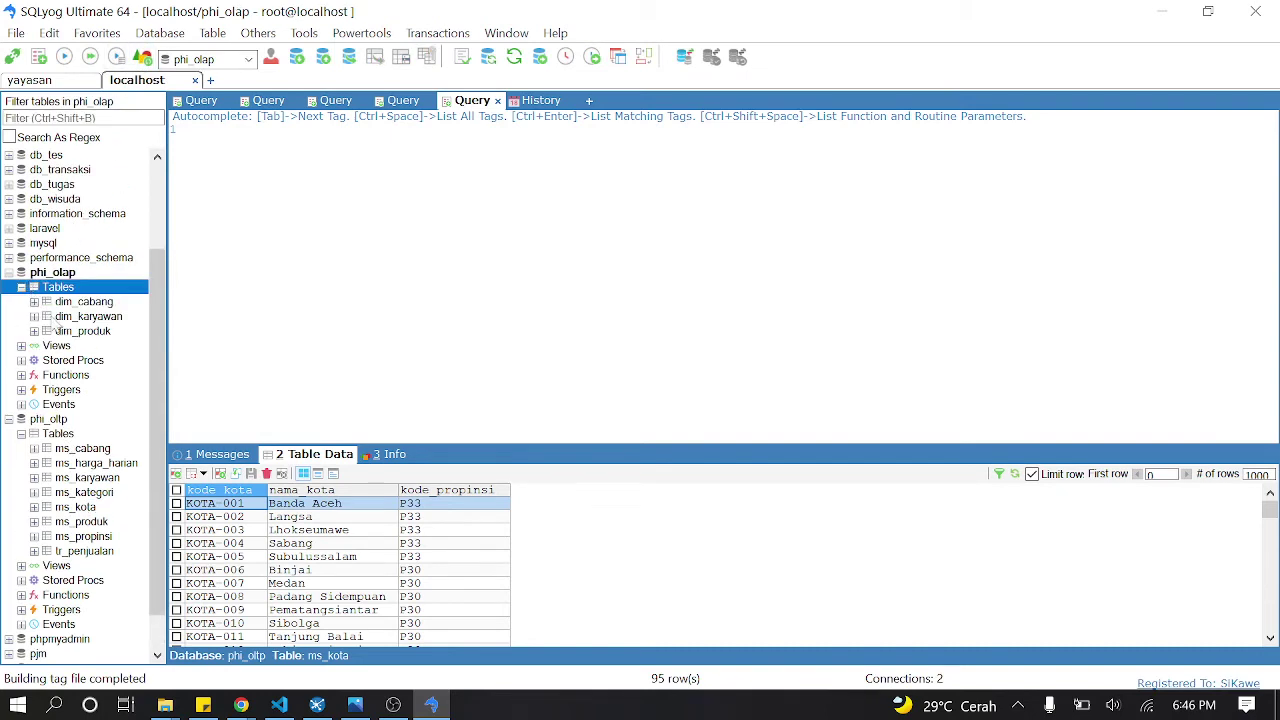
left_click(62, 330)
left_click(85, 318)
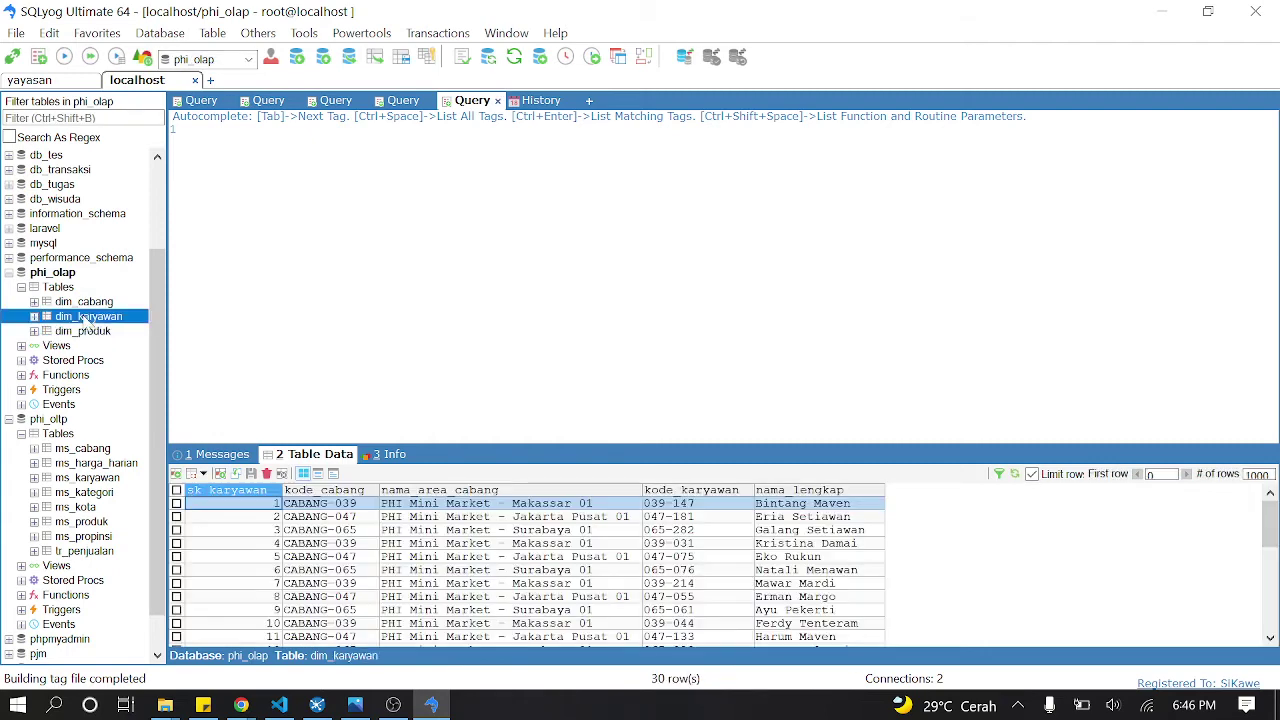
left_click(85, 301)
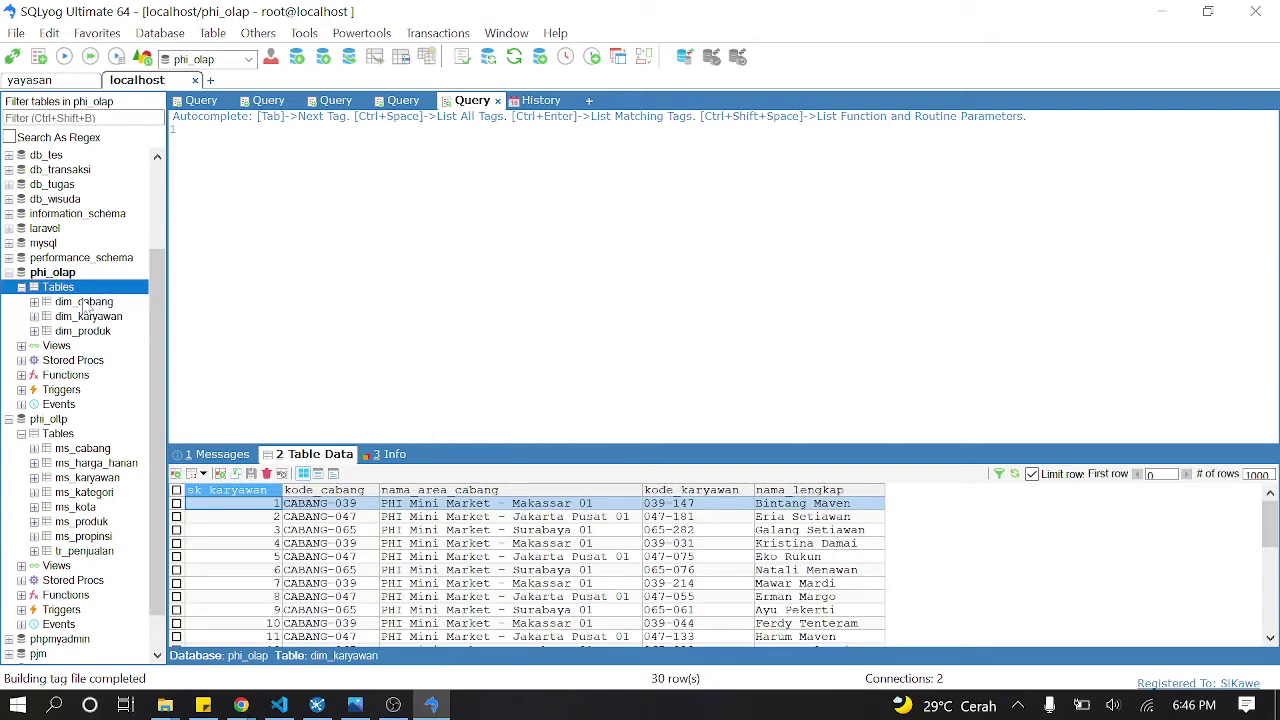
Step: Examine the loaded dim_cabang rows, first in key order and again sorted by nama_propinsi
scroll(540, 512, "down", 1)
scroll(540, 512, "down", 20)
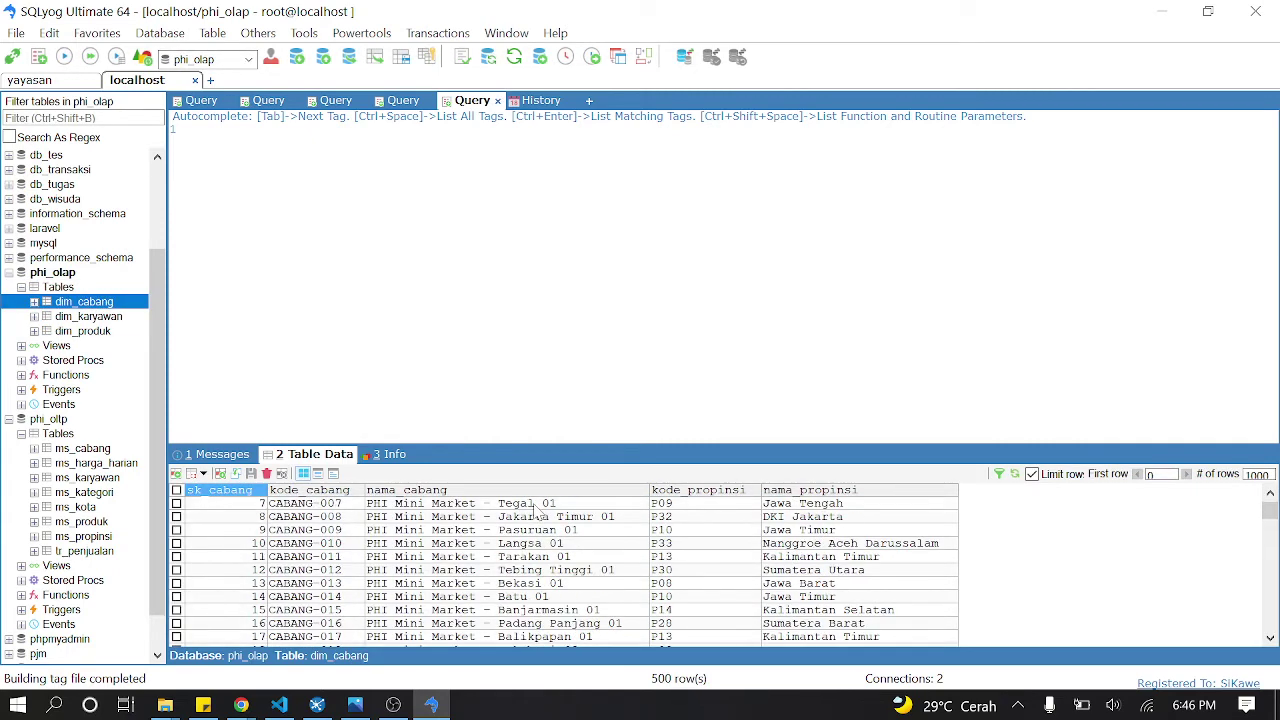
scroll(533, 512, "down", 20)
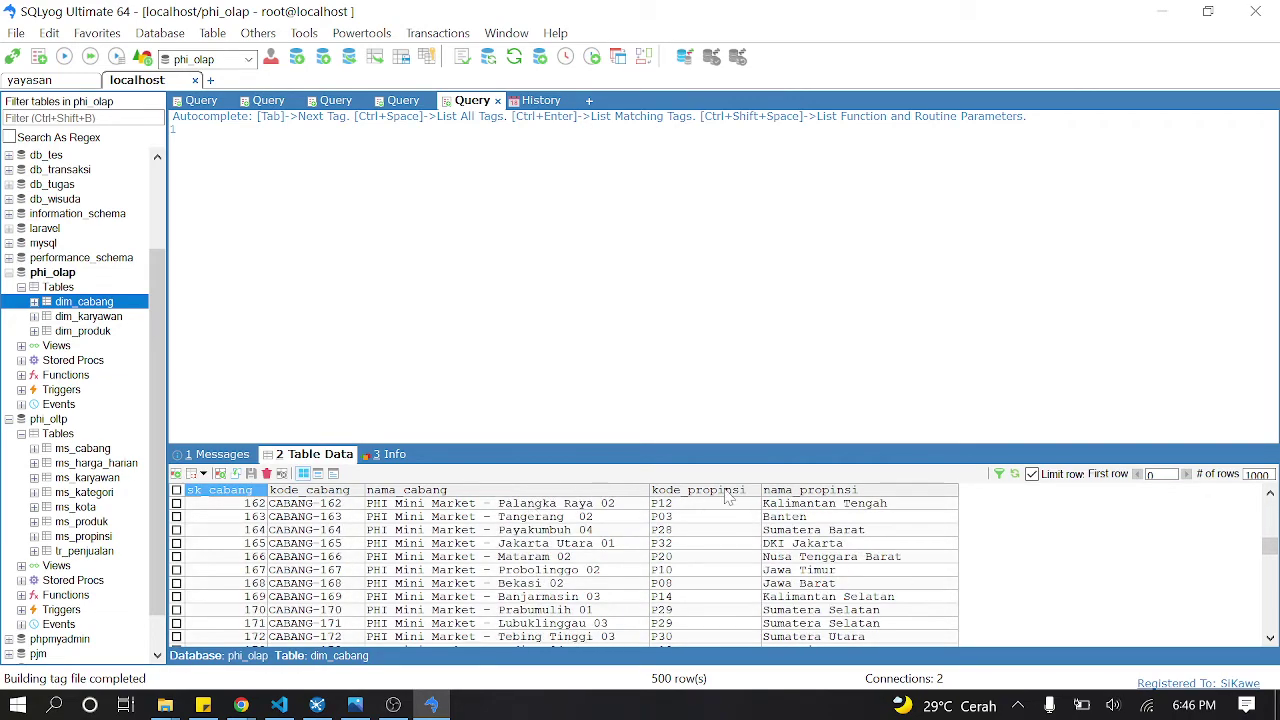
scroll(697, 570, "down", 20)
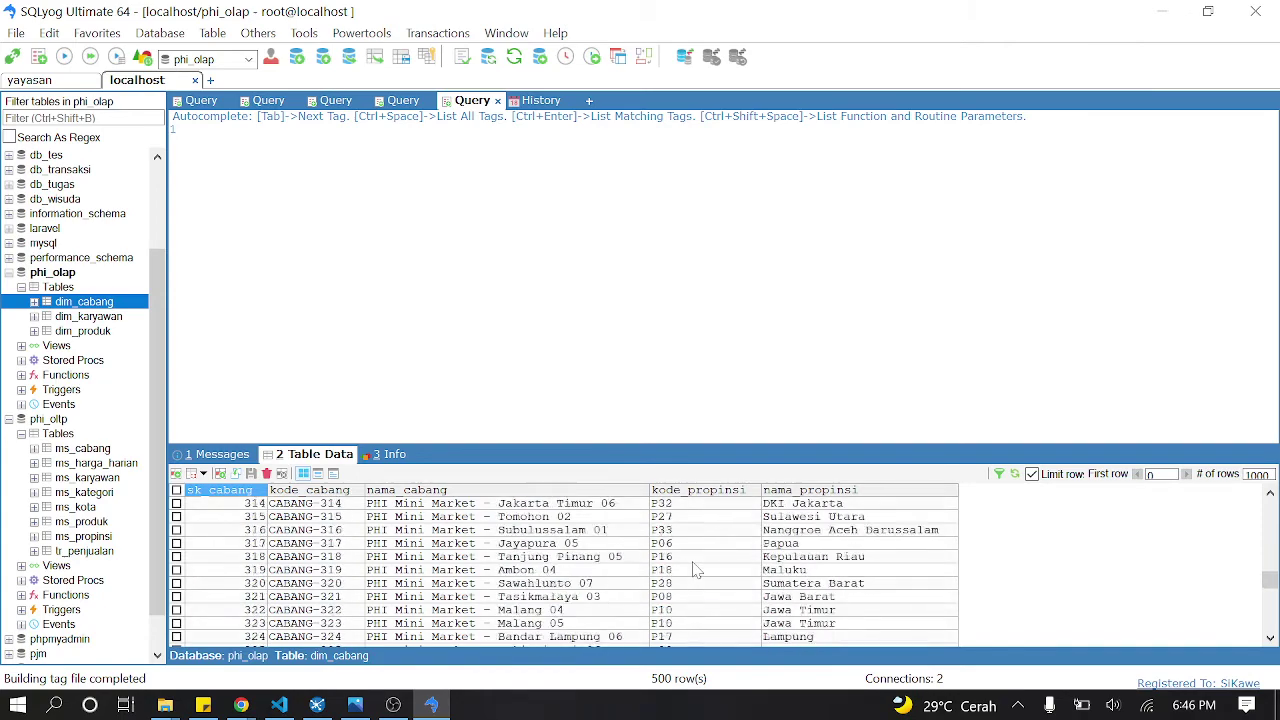
scroll(697, 570, "down", 20)
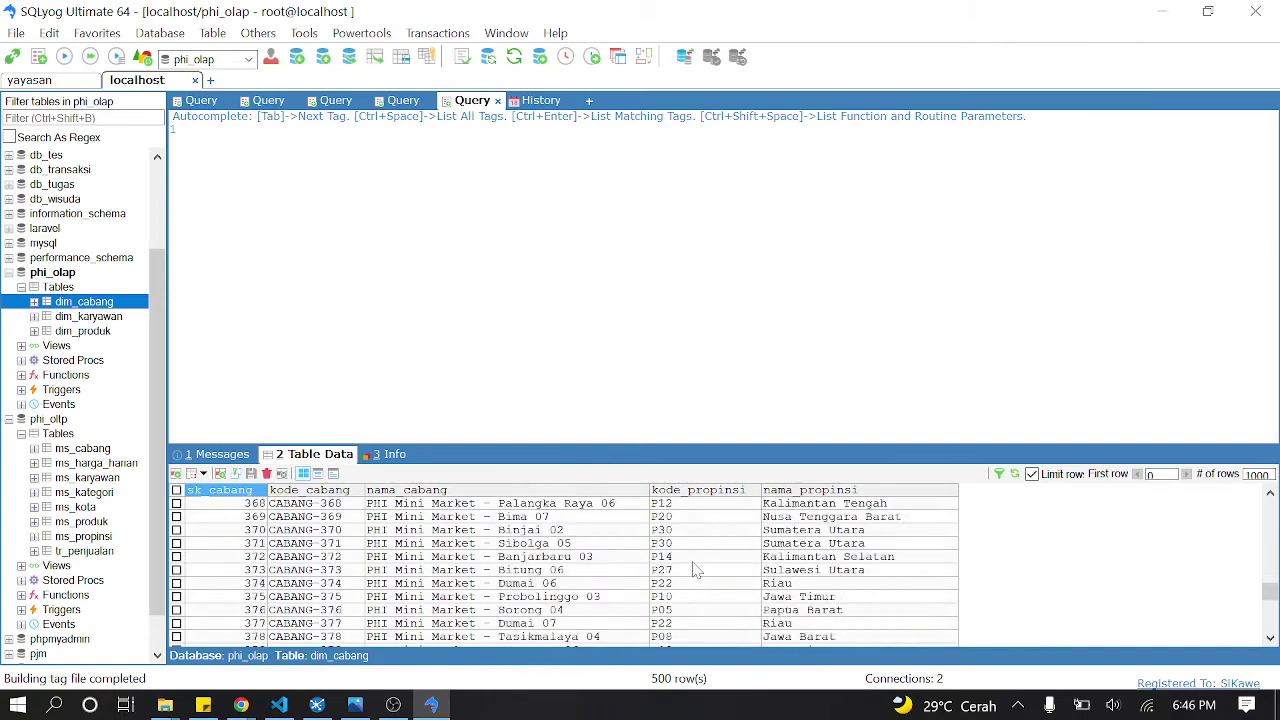
left_click(836, 491)
scroll(862, 537, "up", 2)
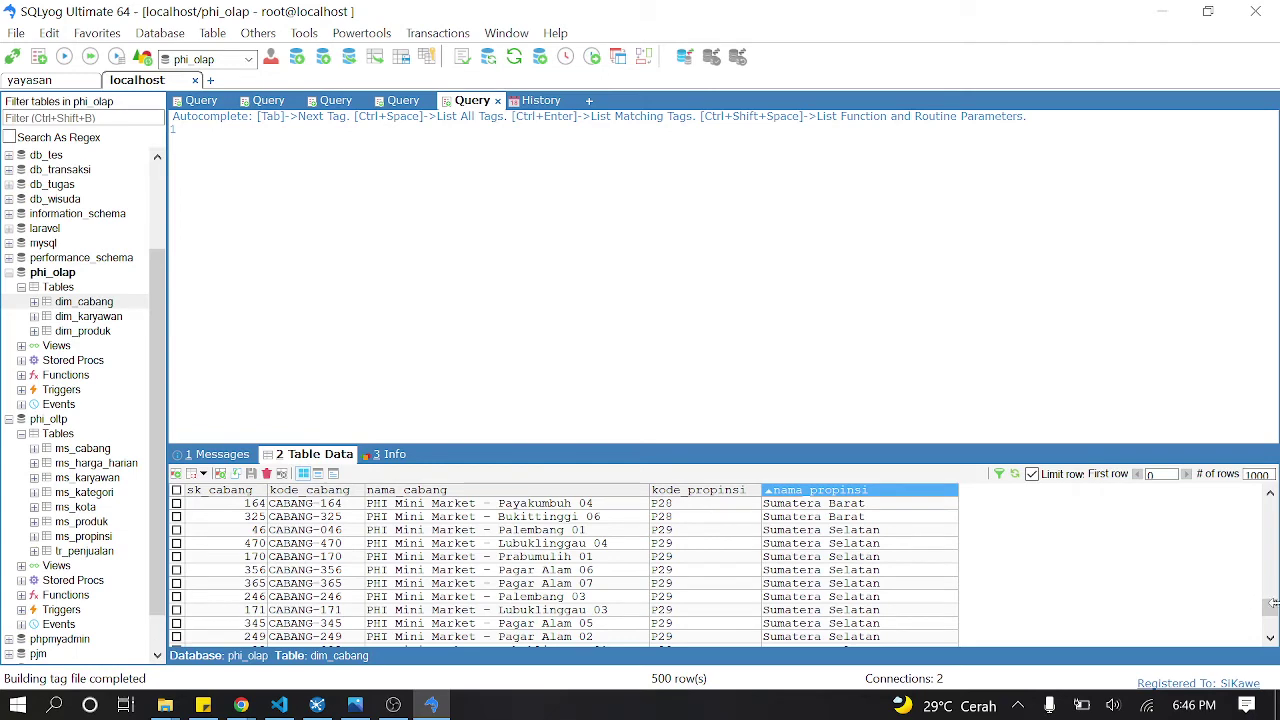
left_click_drag(1268, 617, 1268, 507)
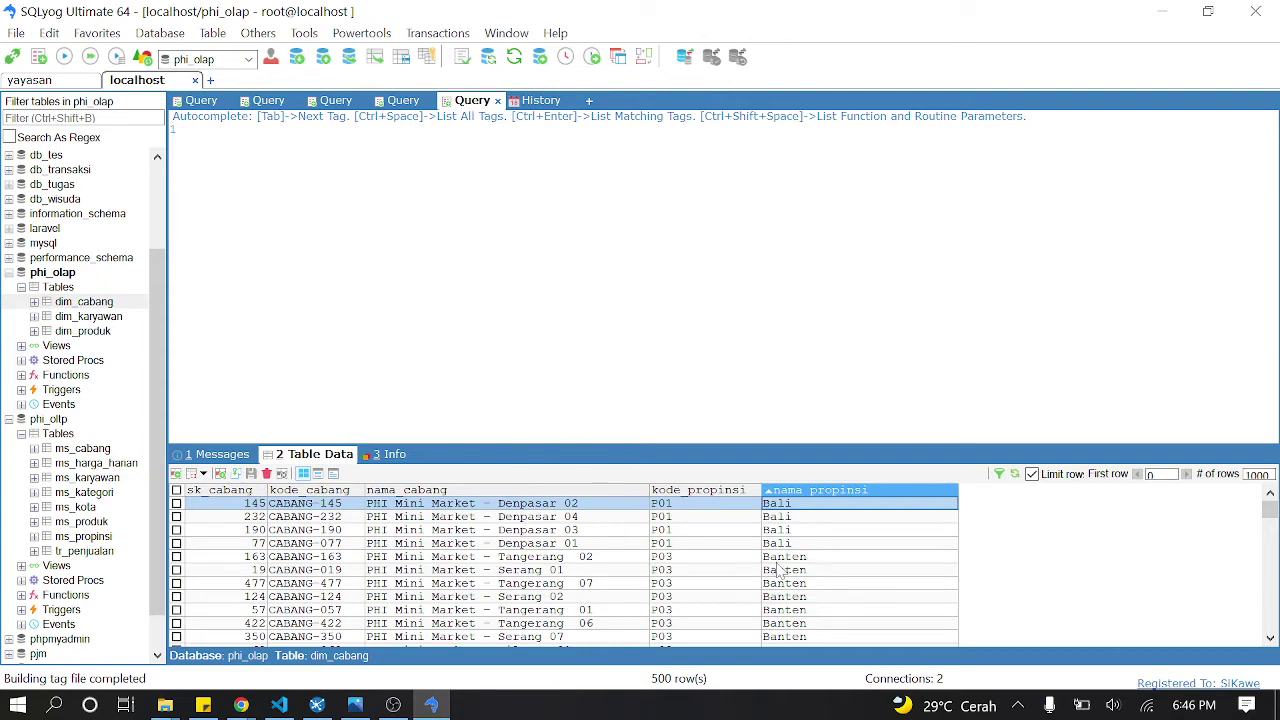
scroll(590, 580, "down", 10)
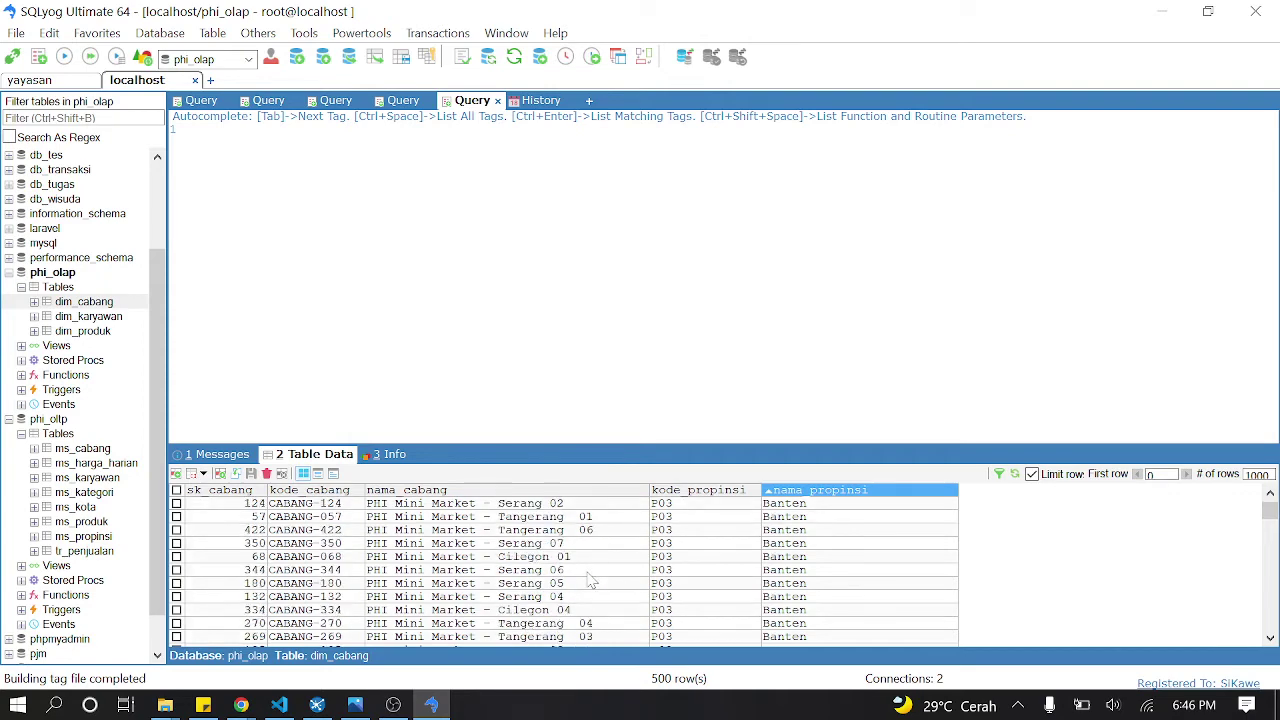
scroll(592, 598, "down", 10)
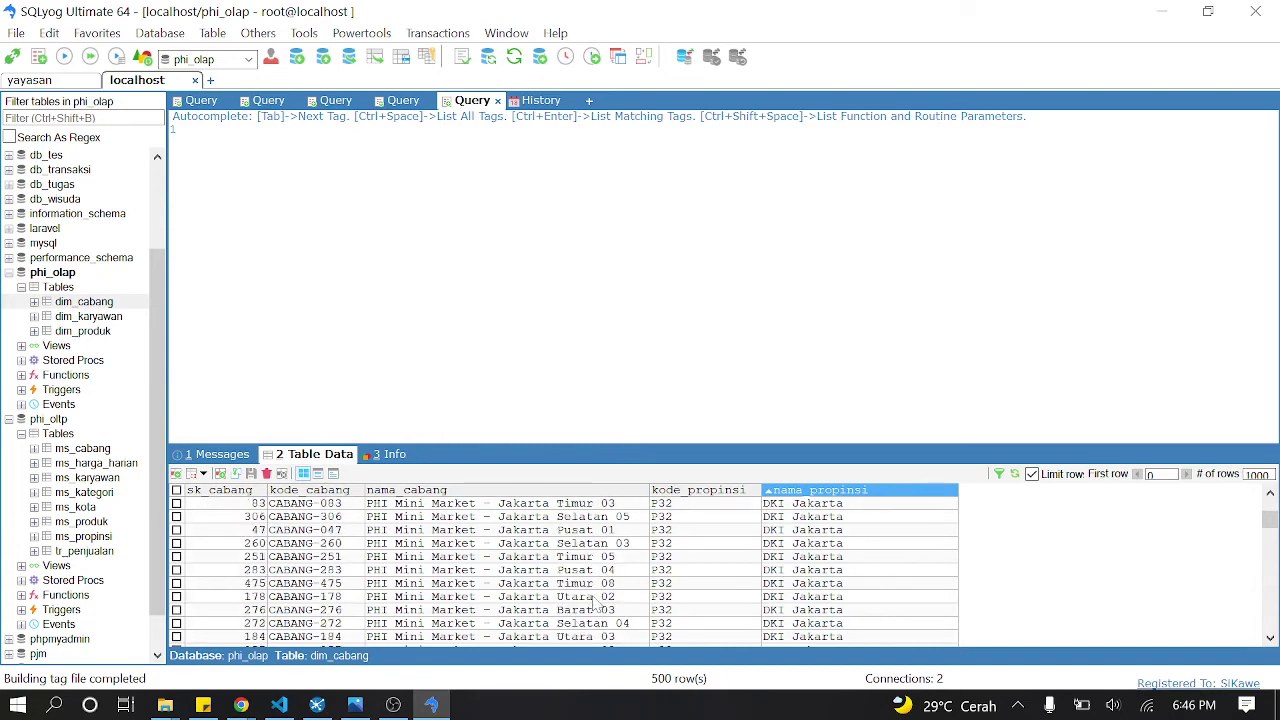
scroll(613, 607, "down", 3)
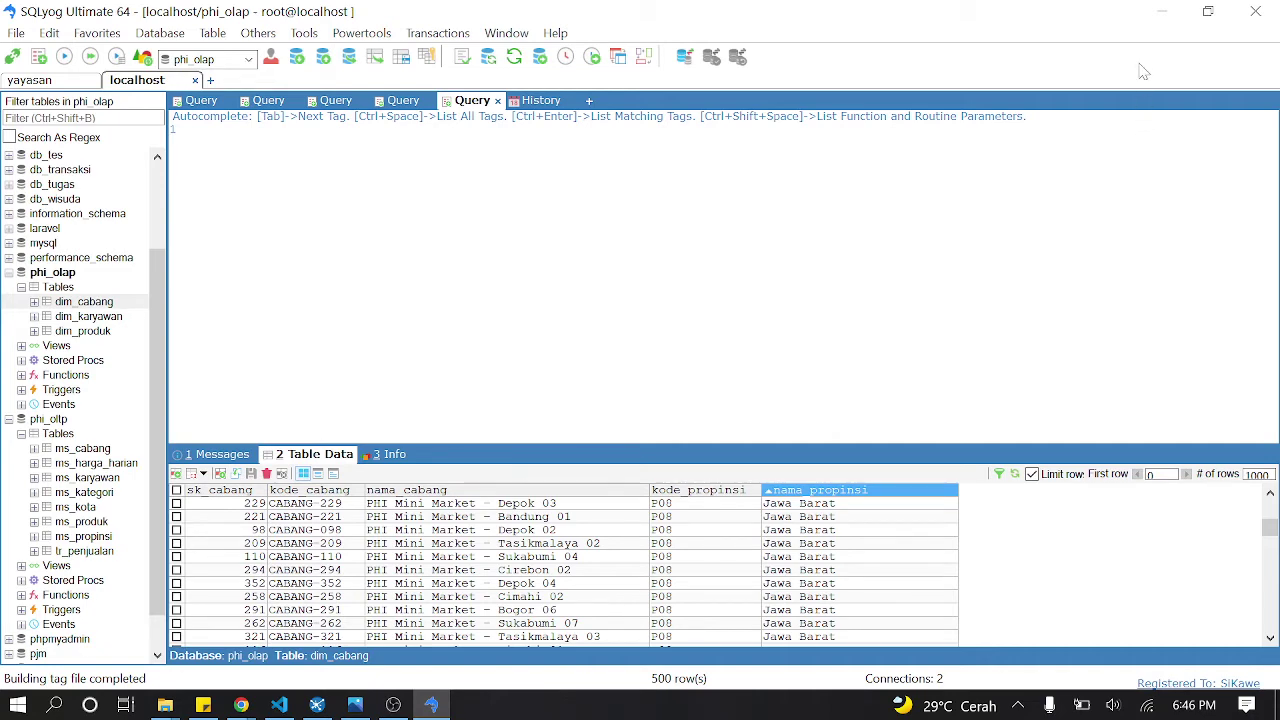
Step: Leave SQLyog and review the star schema diagram of fact_penjualan and its dimensions in Photos
left_click(1161, 11)
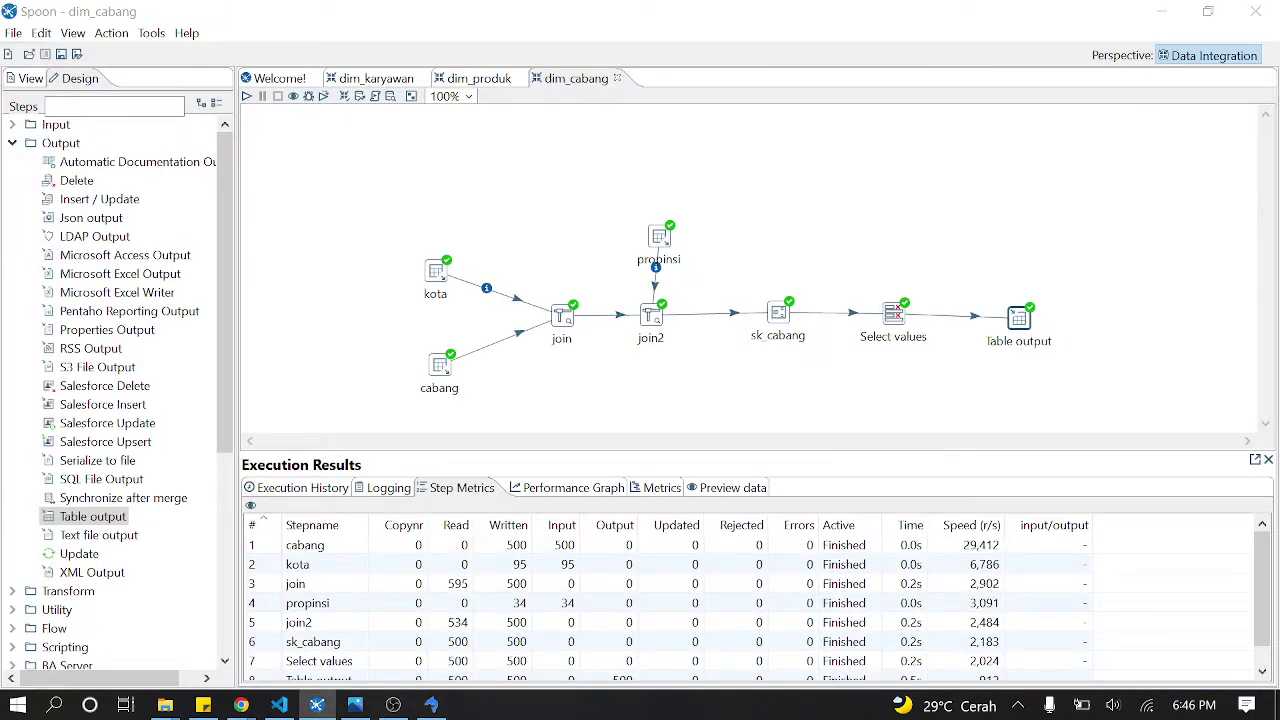
left_click(355, 705)
left_click_drag(668, 283, 755, 89)
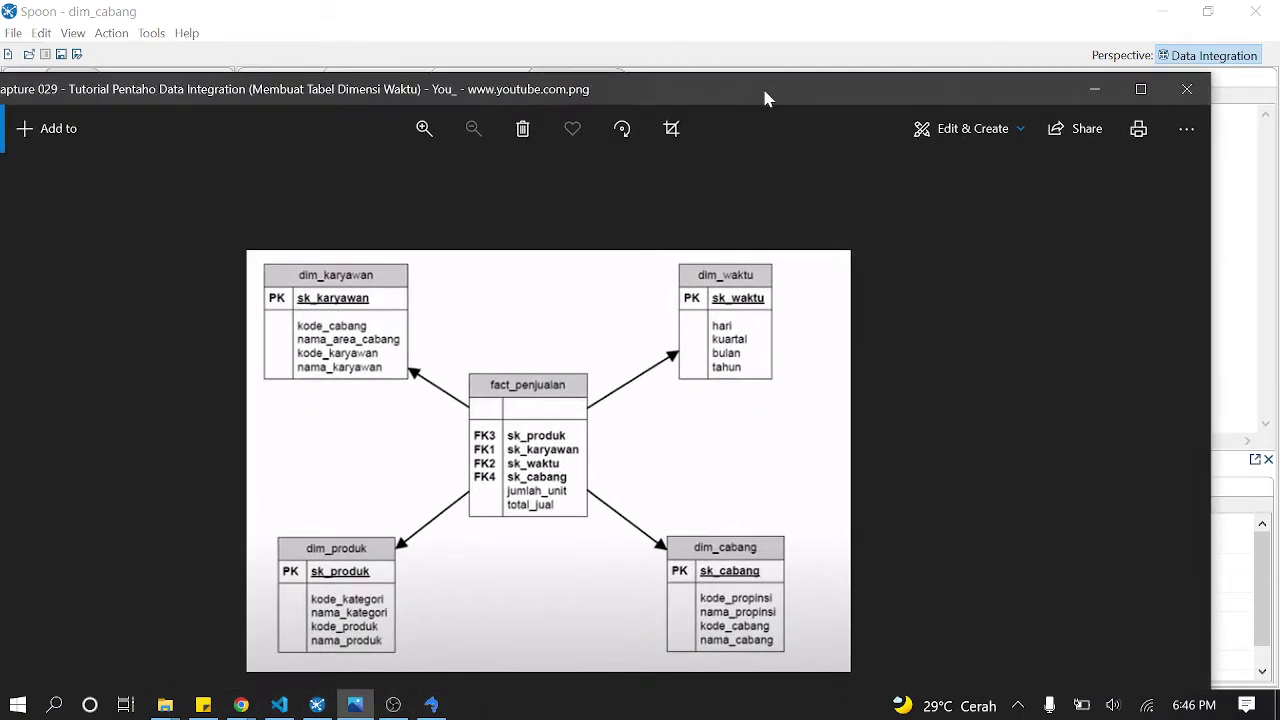
left_click(1141, 90)
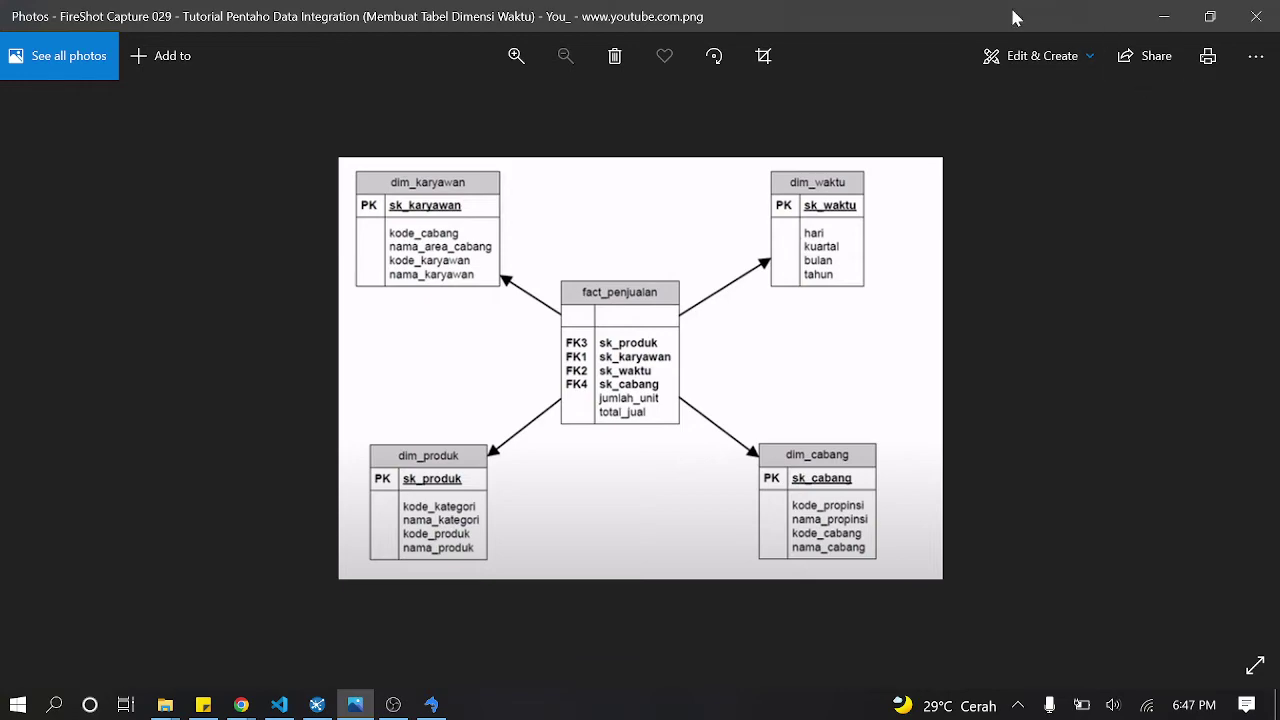
left_click_drag(1011, 17, 1279, 60)
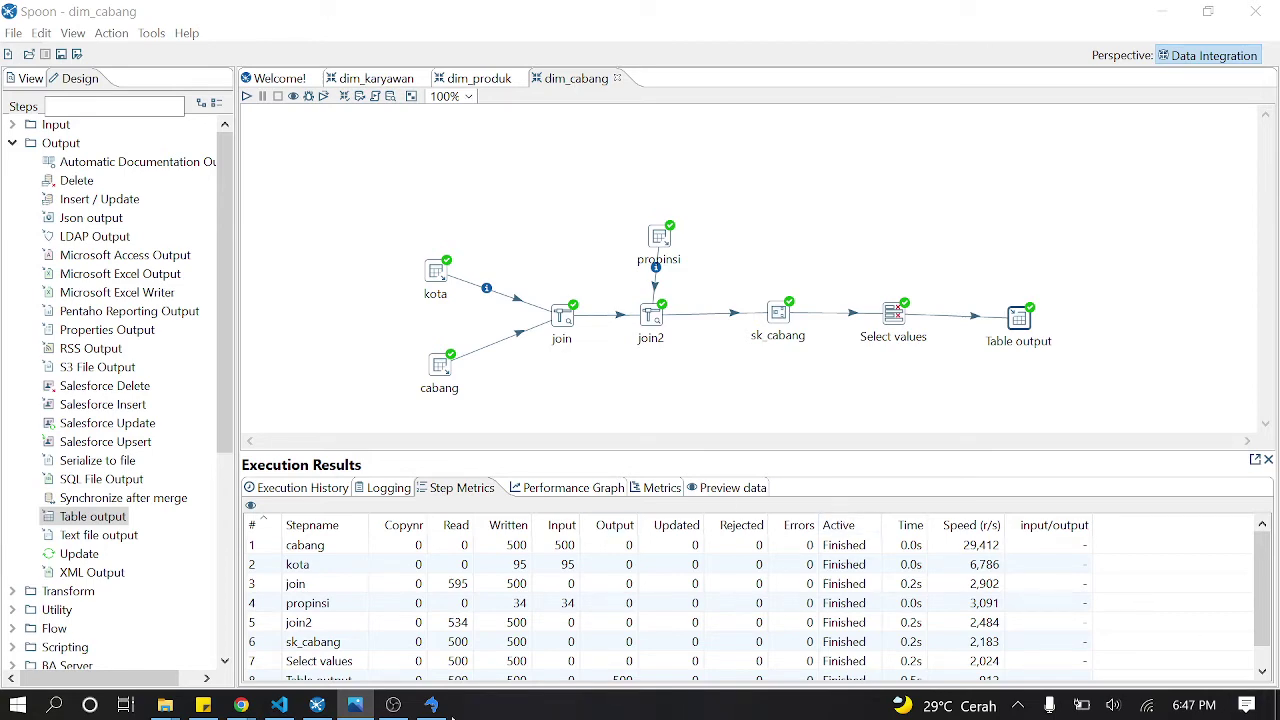
Step: View the tr_penjualan table data of phi_oltp in SQLyog and bring up the pentaho folder in File Explorer
left_click(431, 705)
left_click(88, 552)
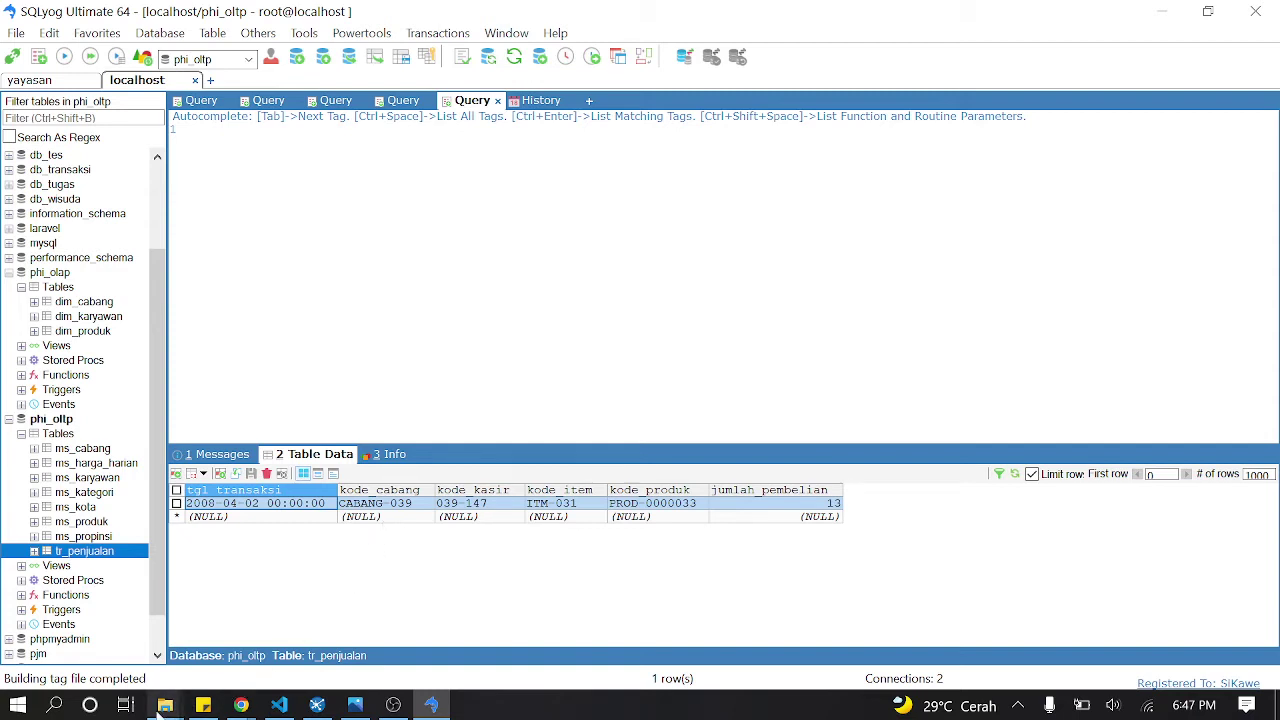
mouse_move(160, 706)
left_click(97, 610)
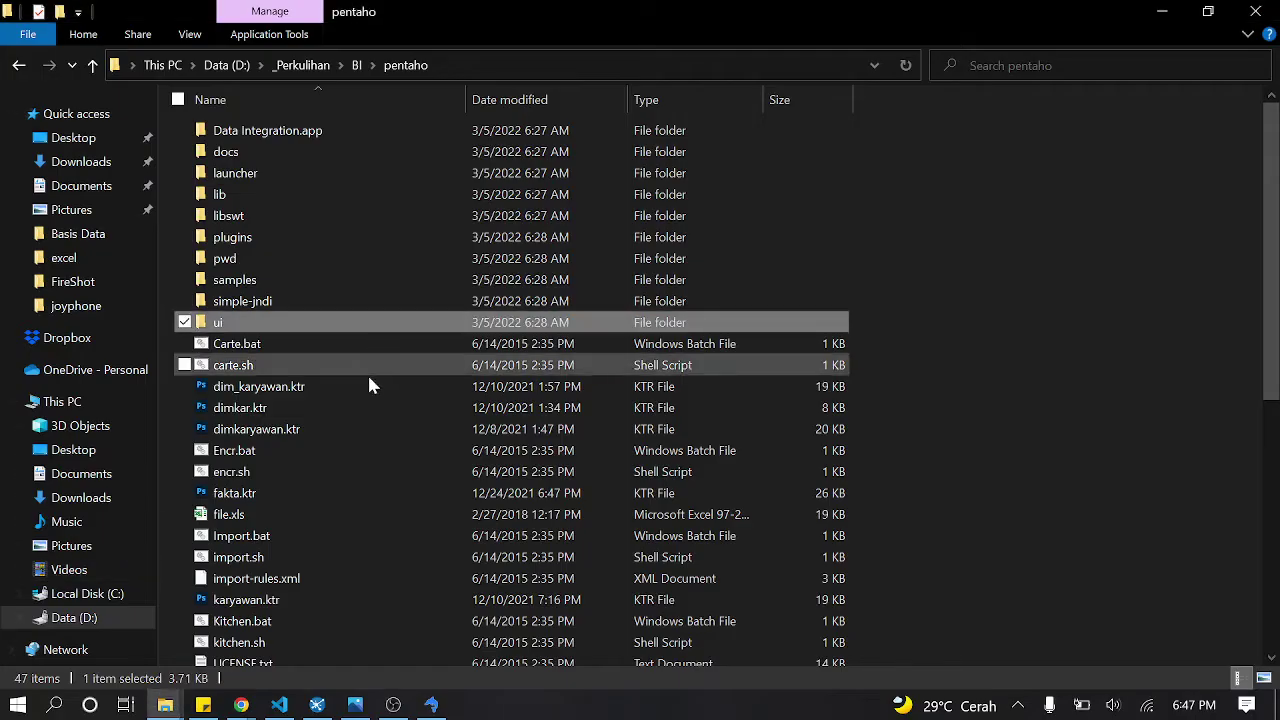
Step: Look through the files of the pentaho folder and view the contents of file.xls
scroll(370, 516, "down", 7)
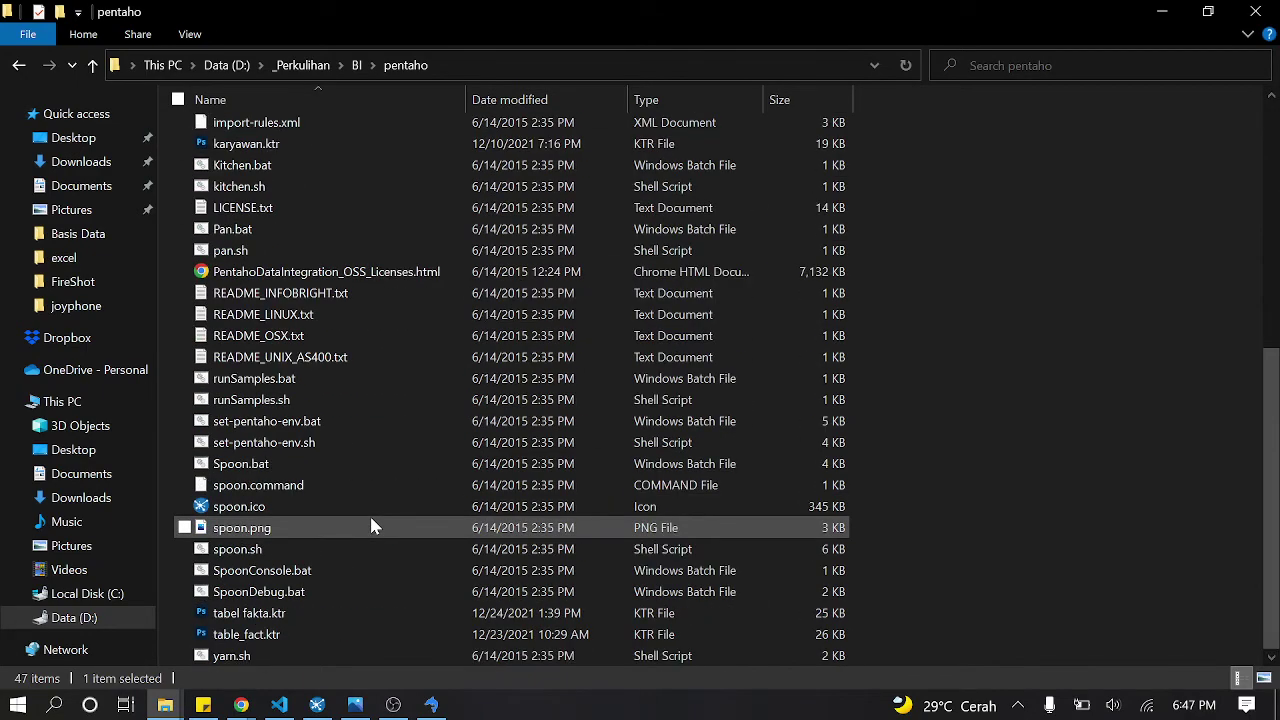
scroll(370, 516, "up", 4)
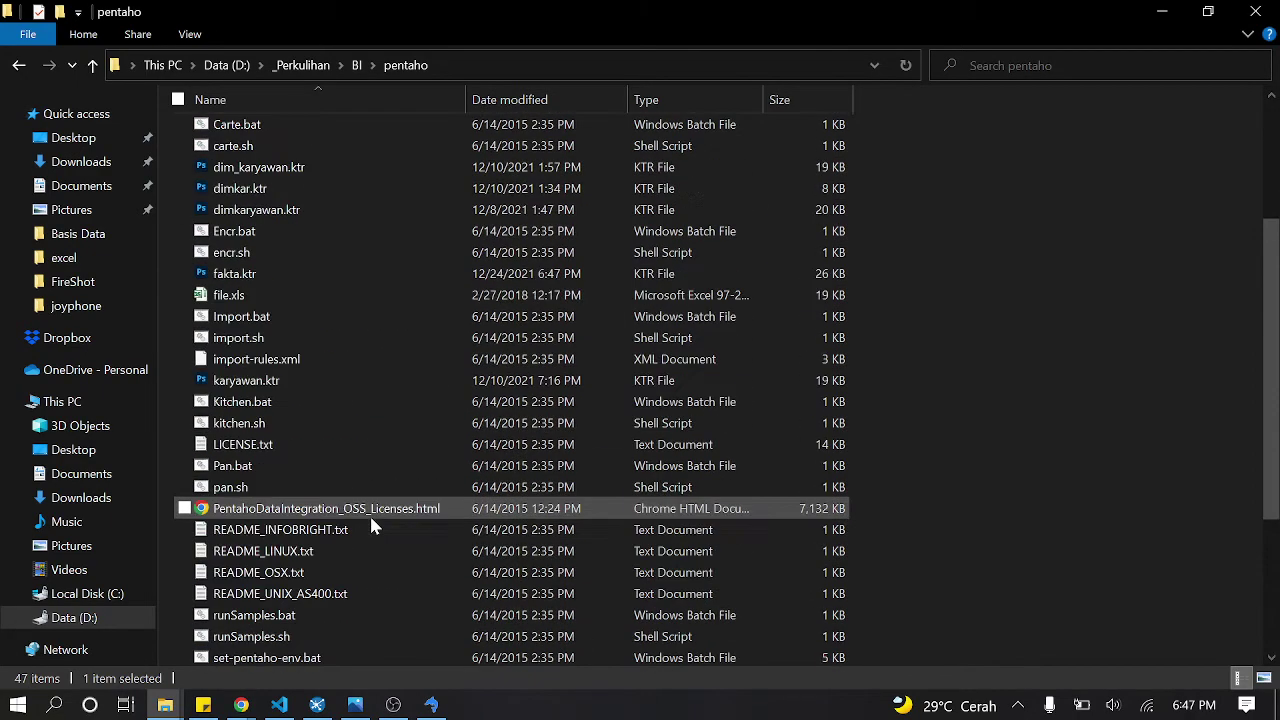
double_click(321, 291)
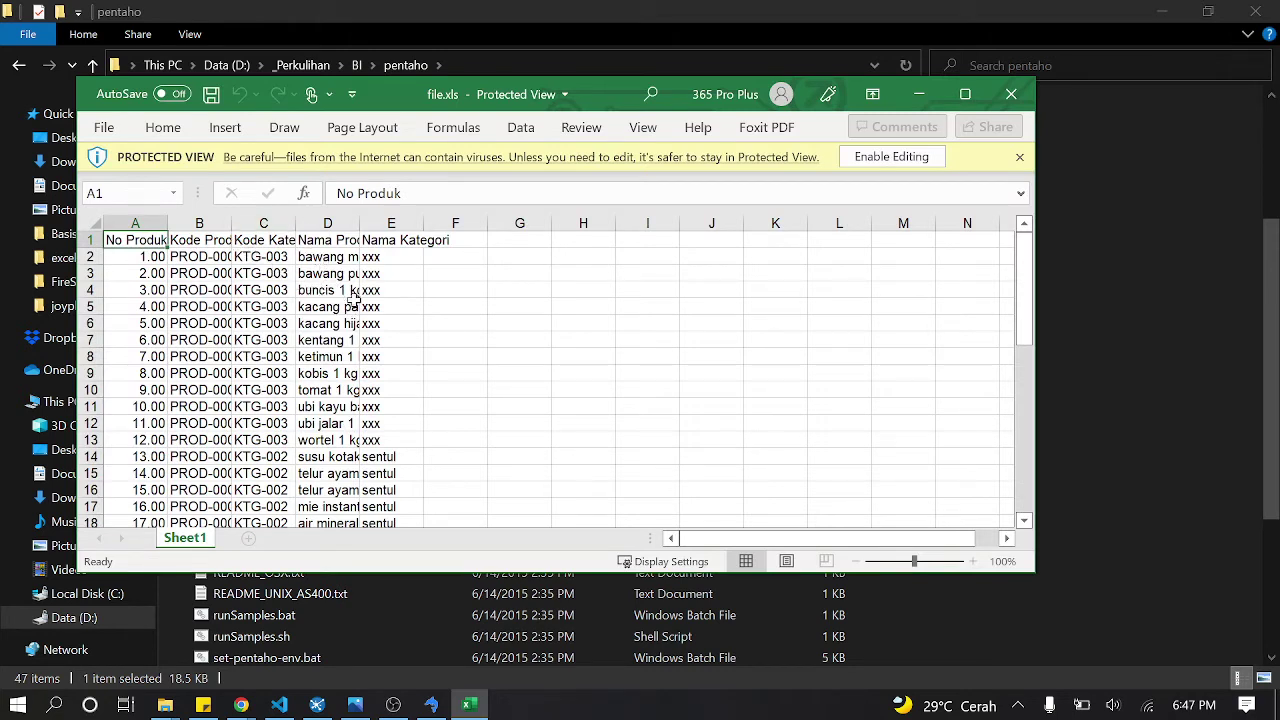
left_click(1013, 94)
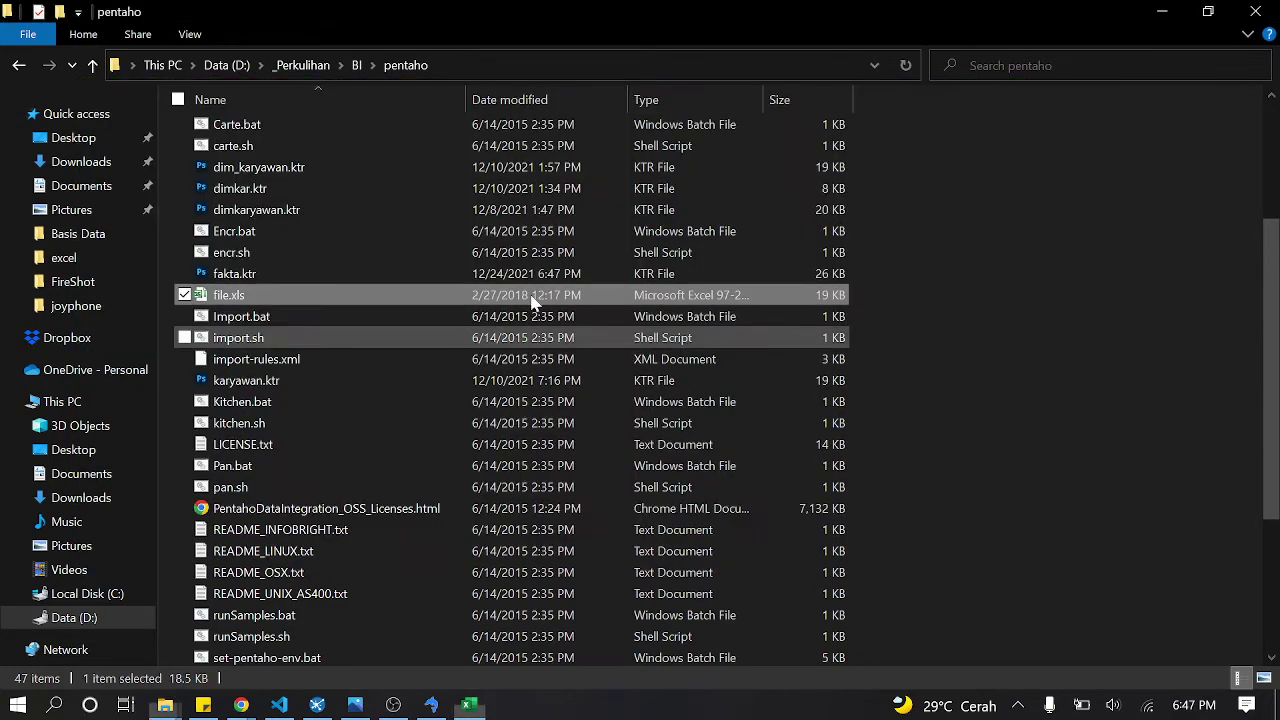
scroll(316, 532, "down", 4)
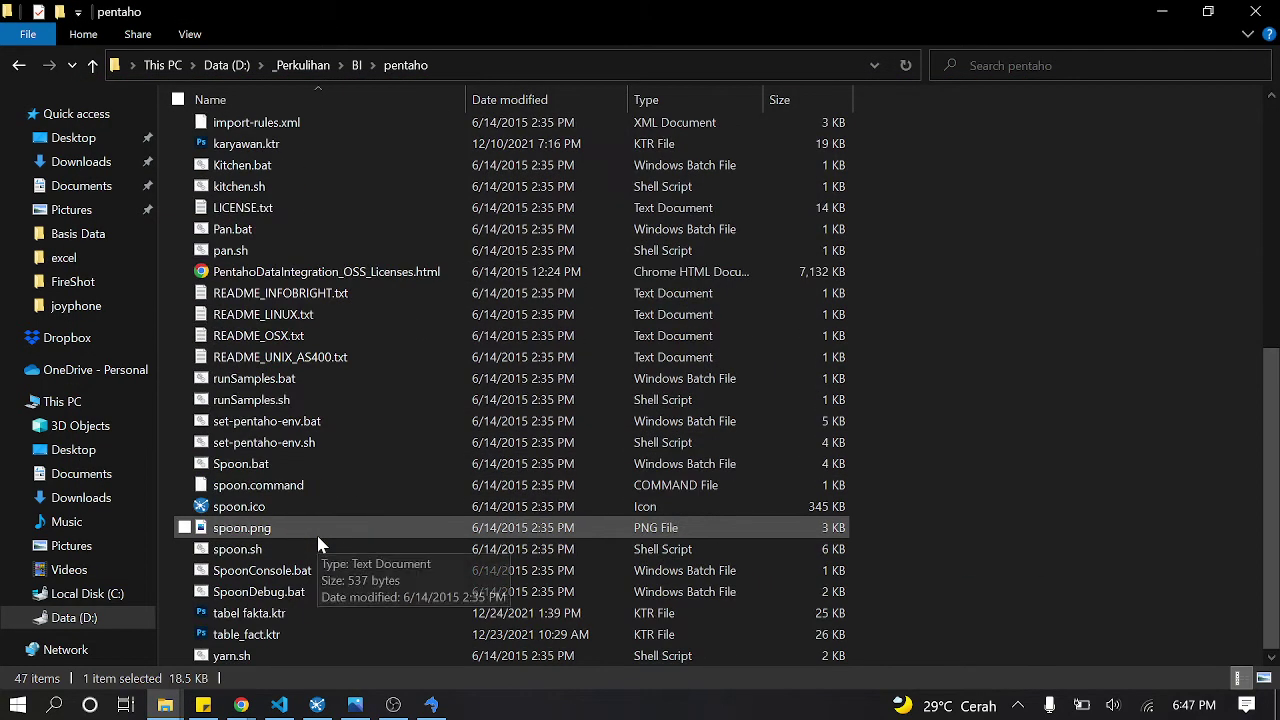
scroll(316, 532, "up", 5)
scroll(316, 545, "up", 2)
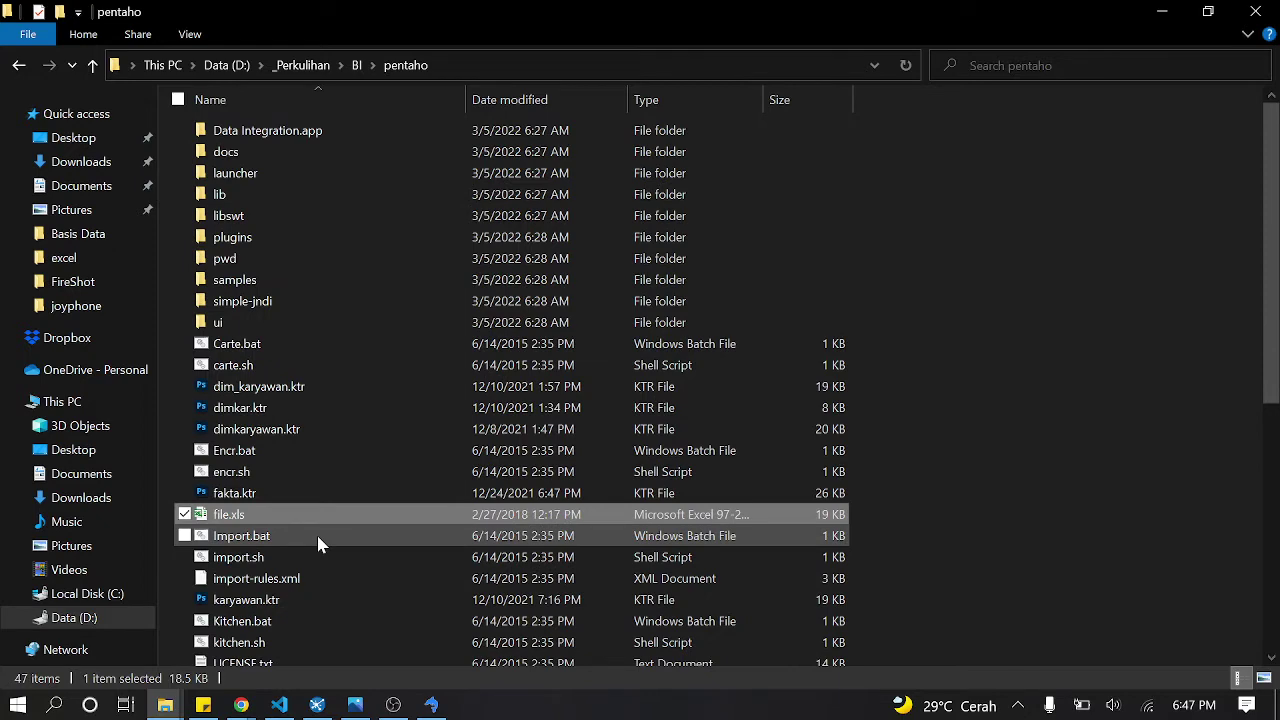
Step: Inspect the docs, samples and Data Integration.app subfolders of the pentaho folder and leave File Explorer
double_click(383, 156)
left_click(24, 66)
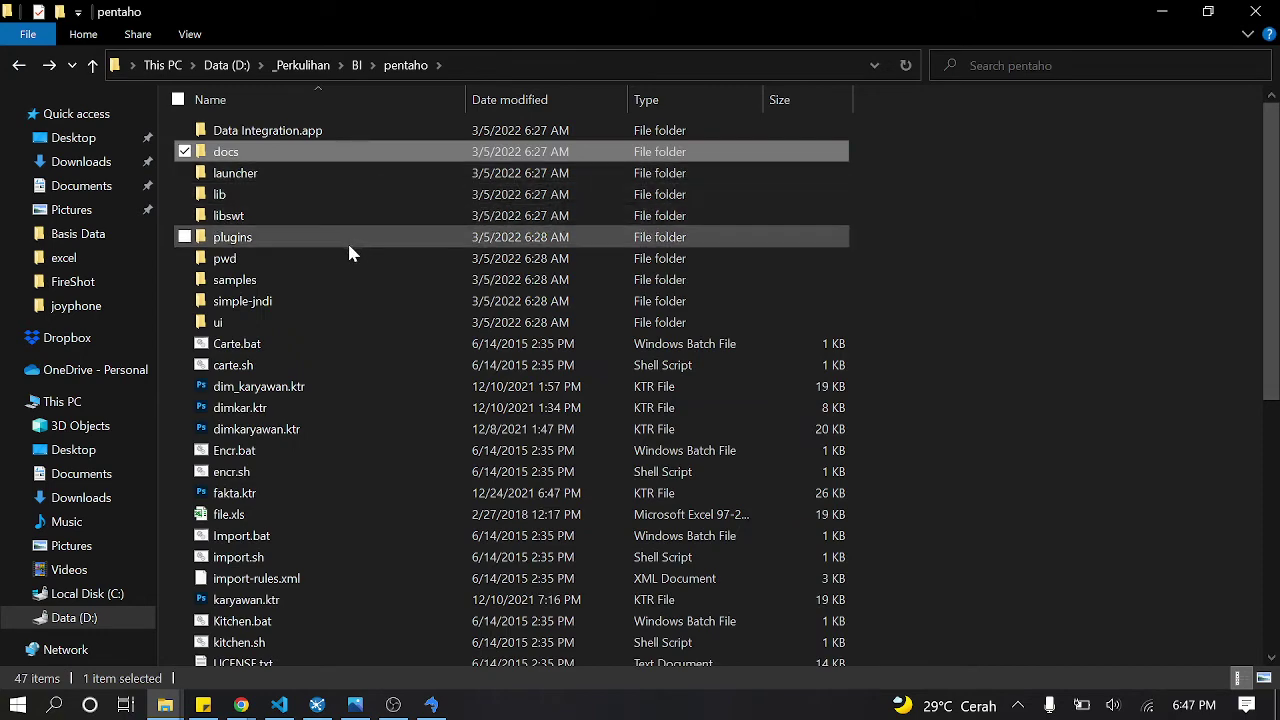
double_click(350, 281)
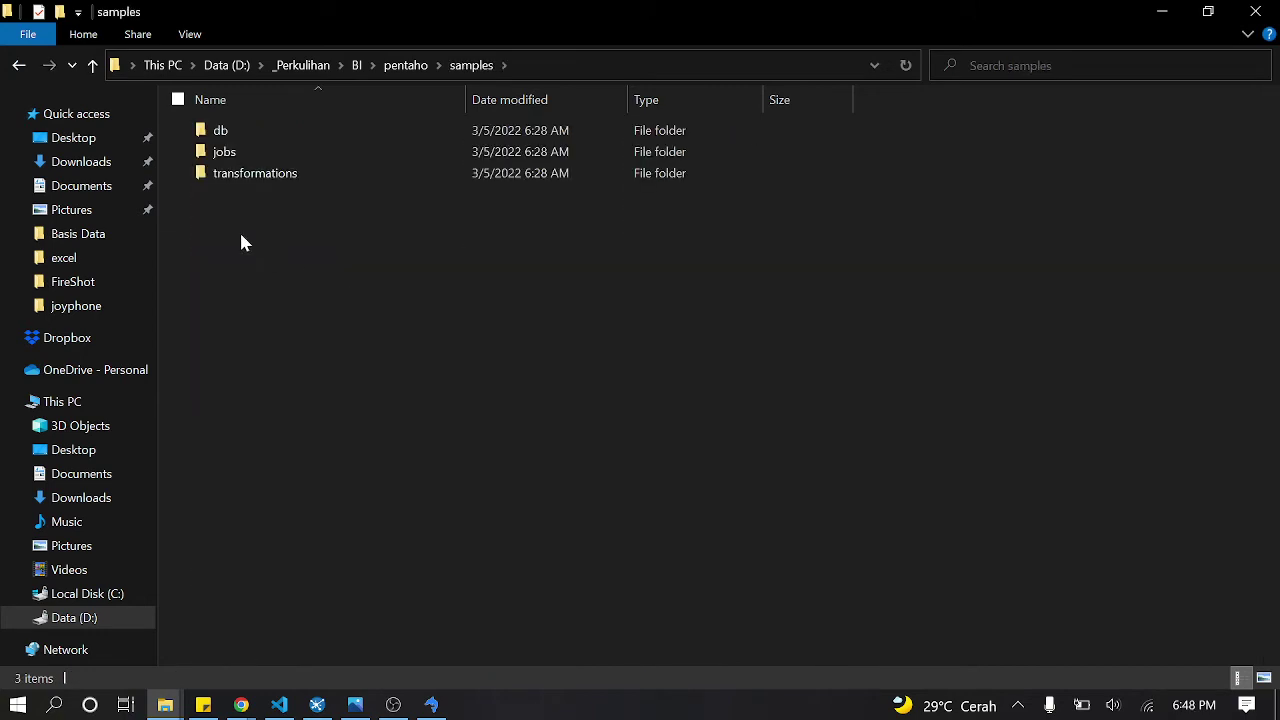
left_click(19, 66)
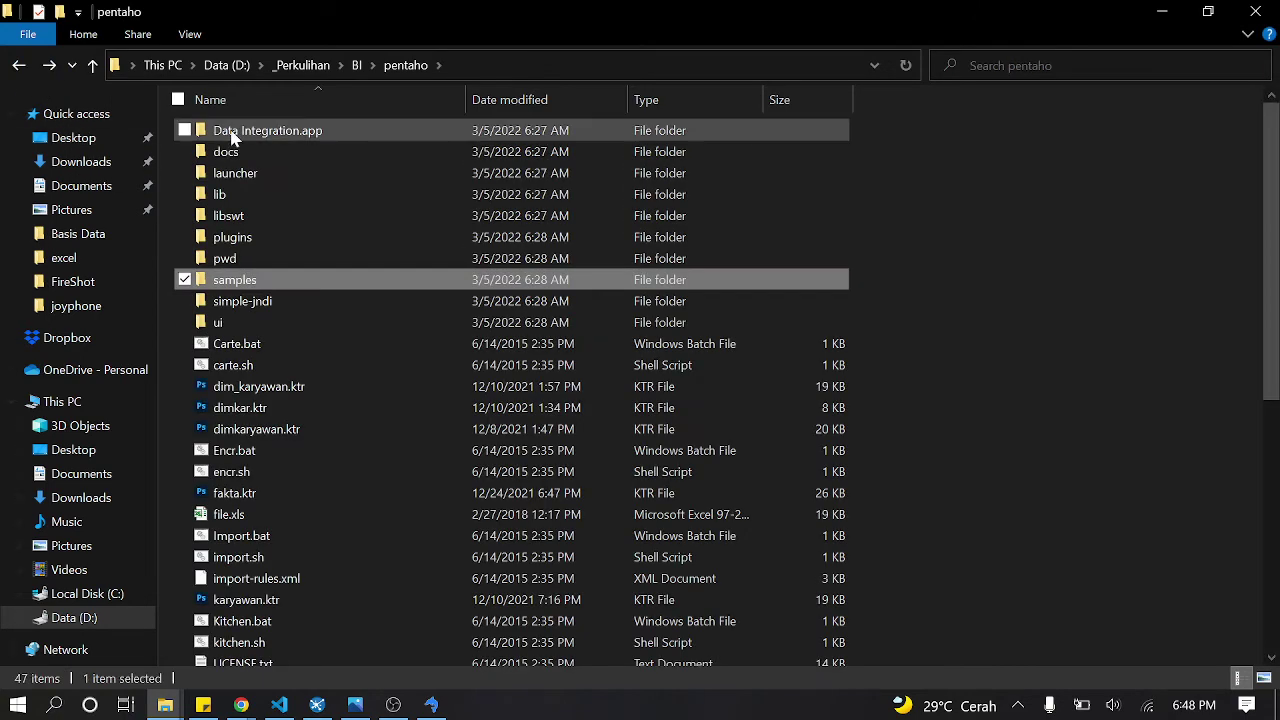
double_click(231, 133)
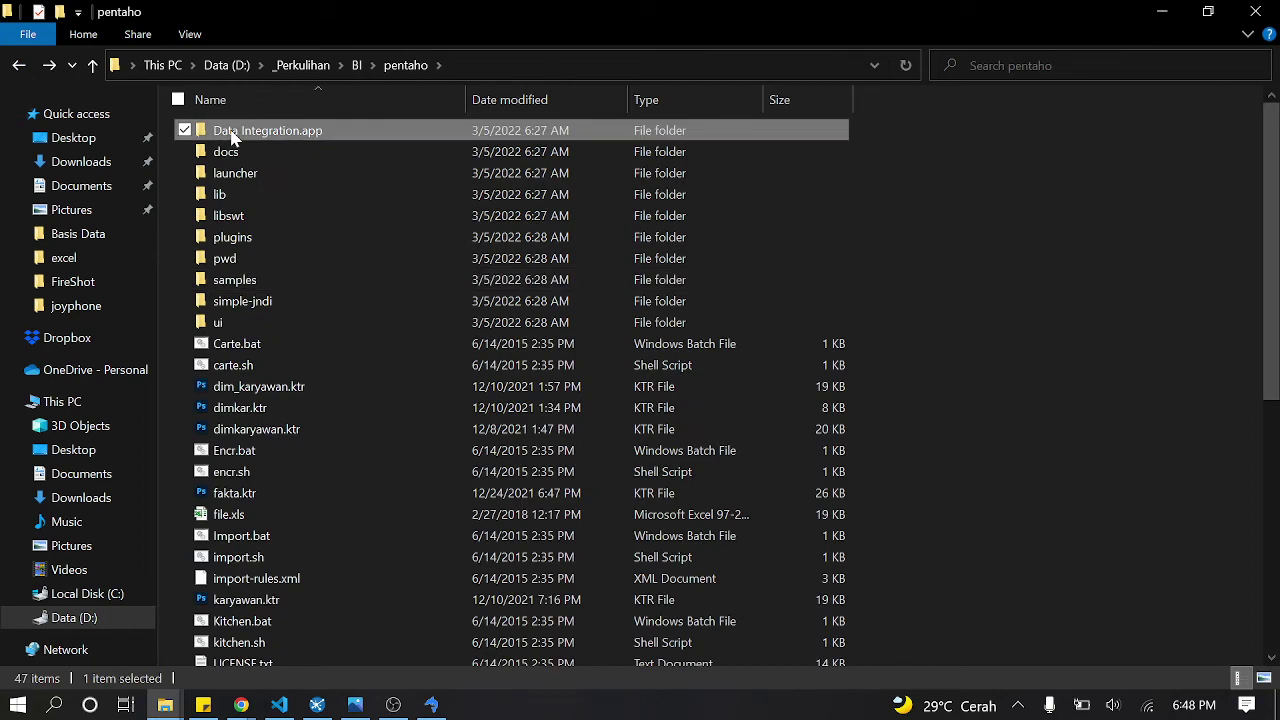
left_click(18, 66)
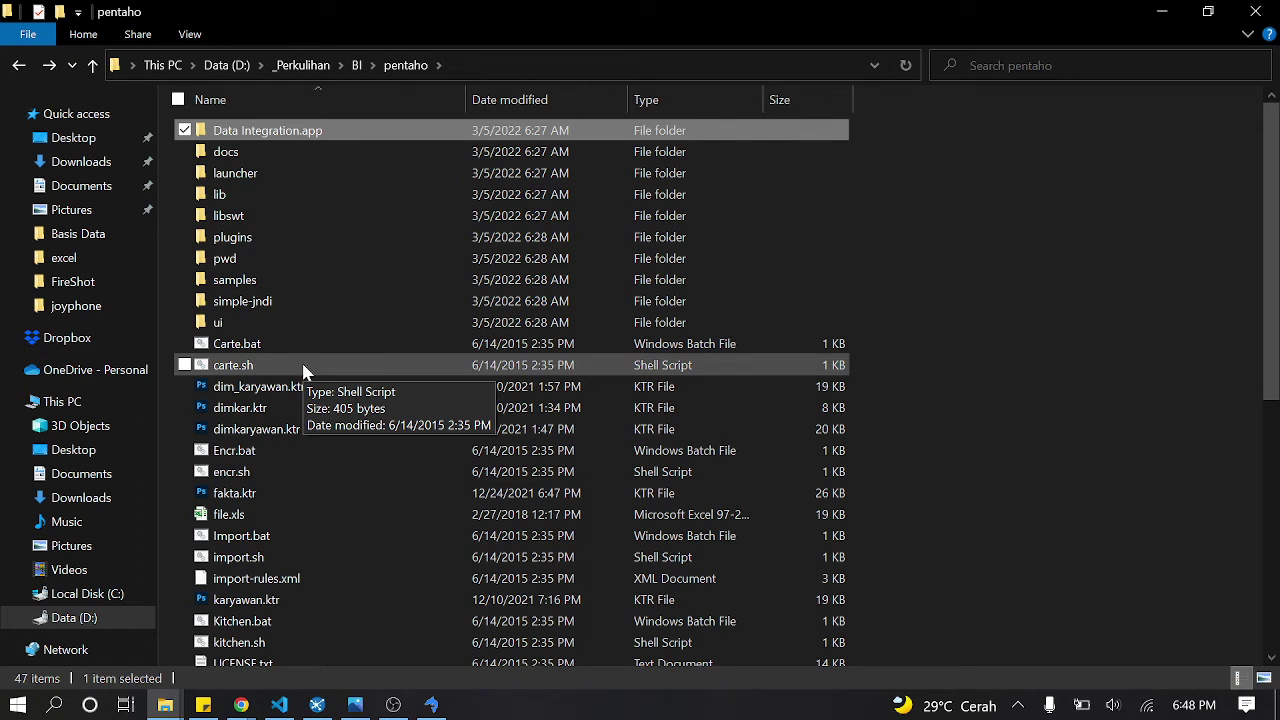
scroll(421, 418, "down", 7)
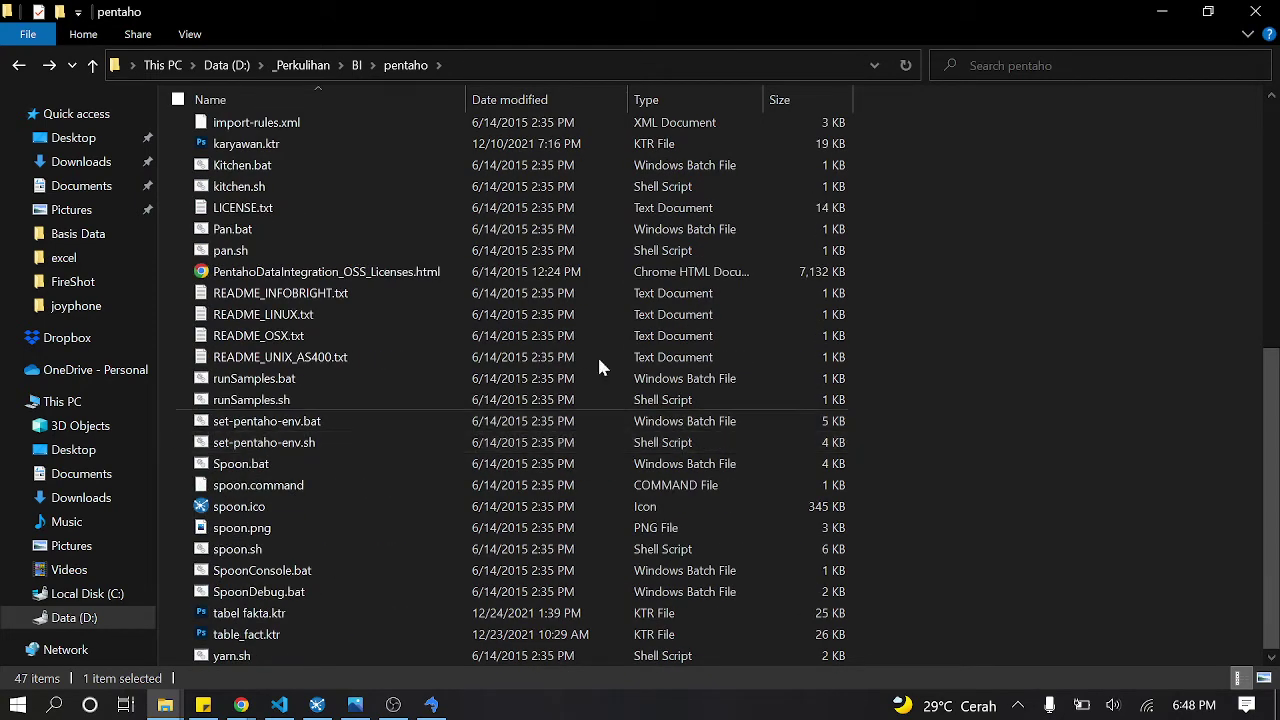
left_click(1168, 13)
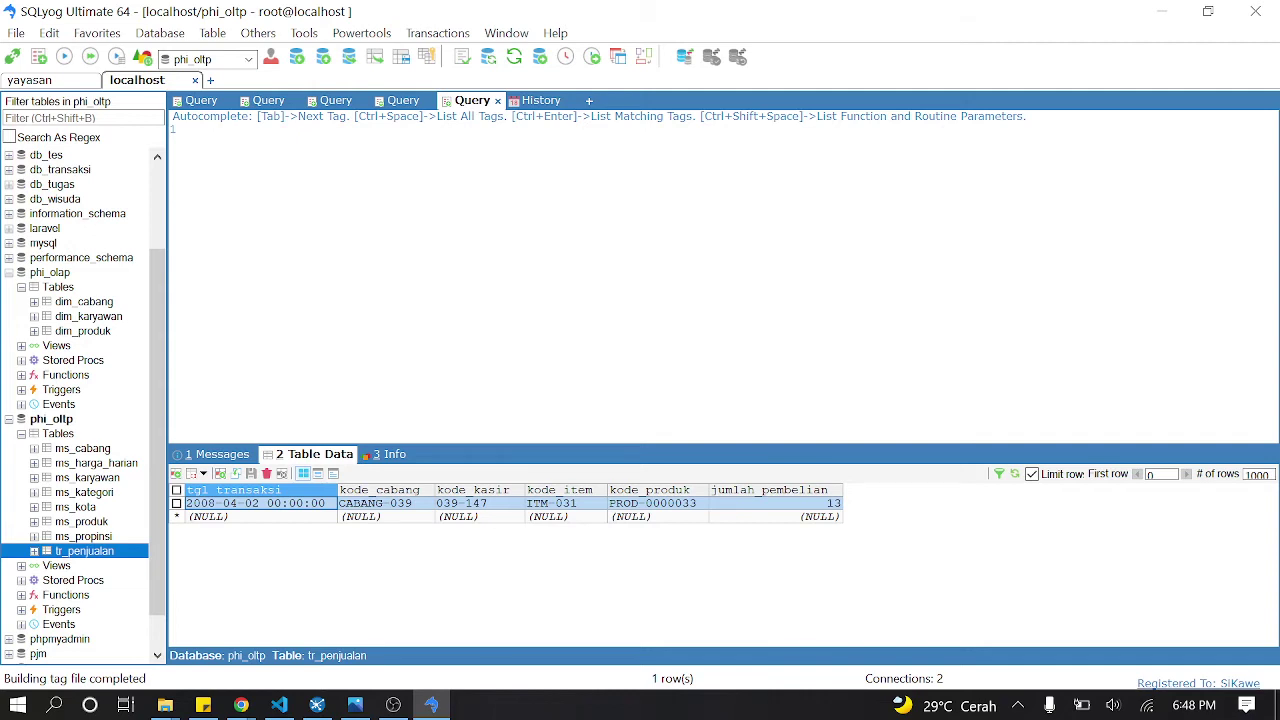
Step: Put away the star schema diagram and SQLyog, switch to Spoon and create a new transformation
left_click(241, 705)
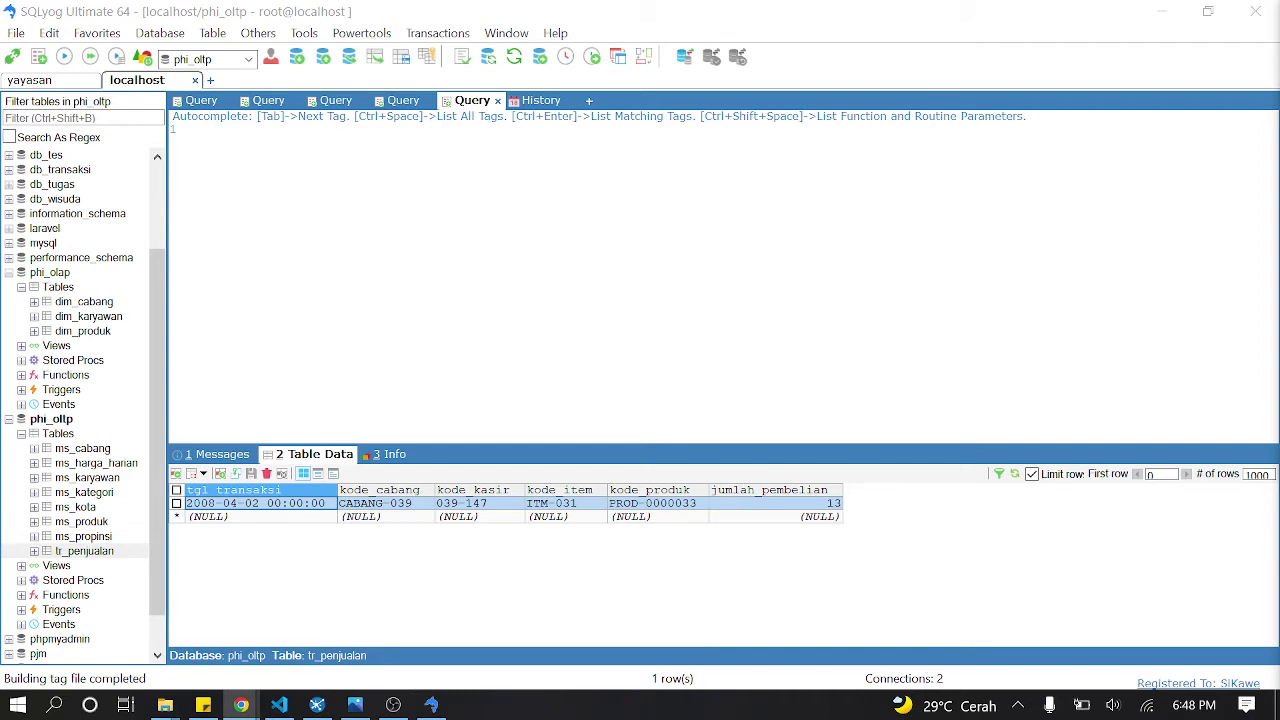
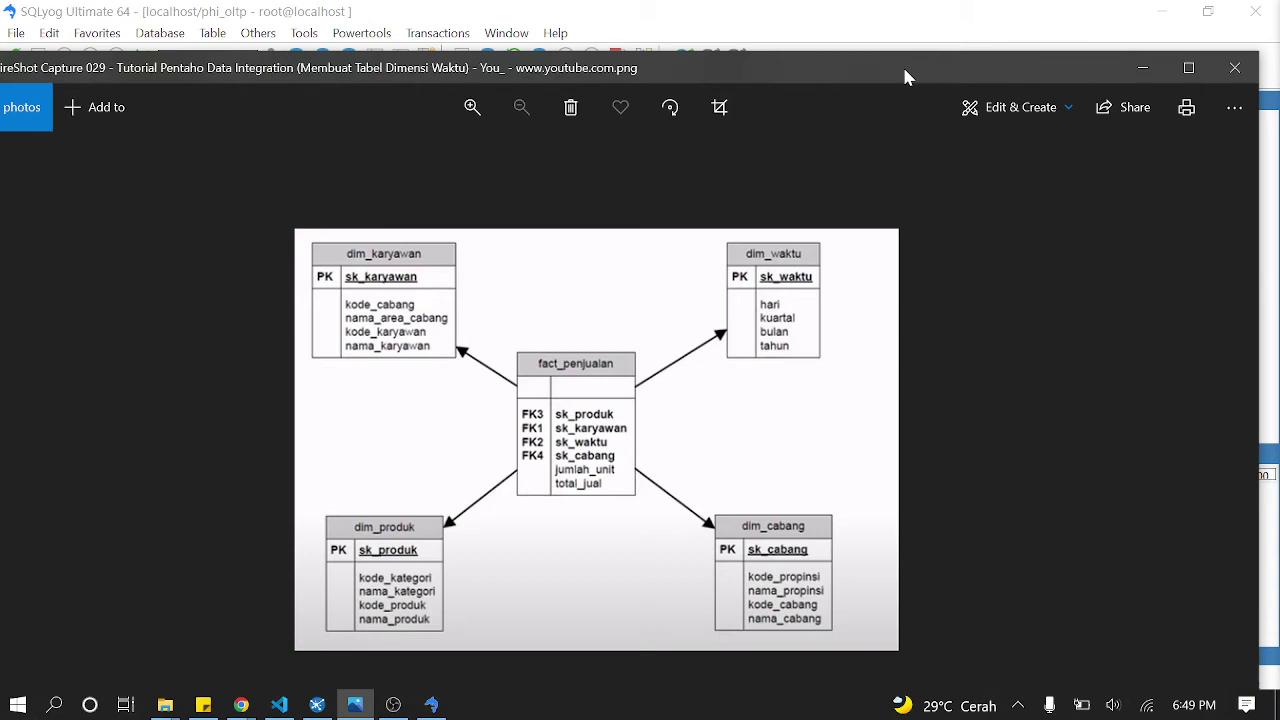
left_click(1142, 67)
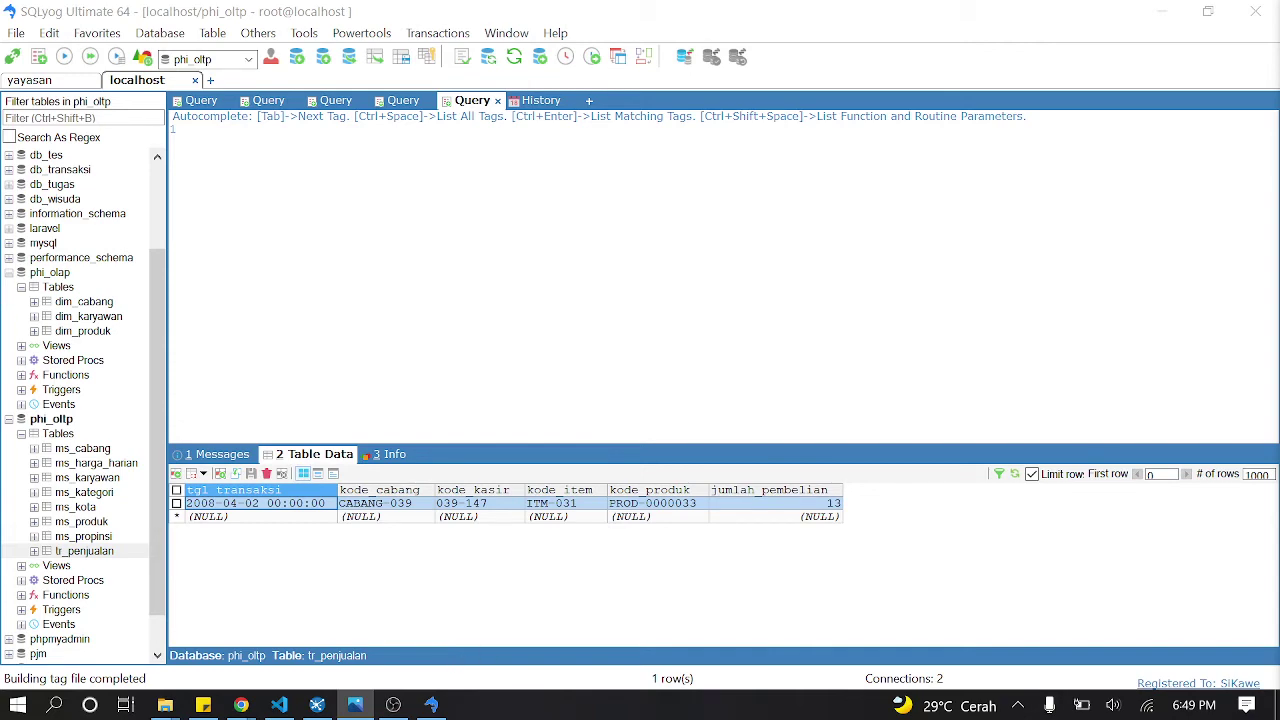
left_click(1162, 11)
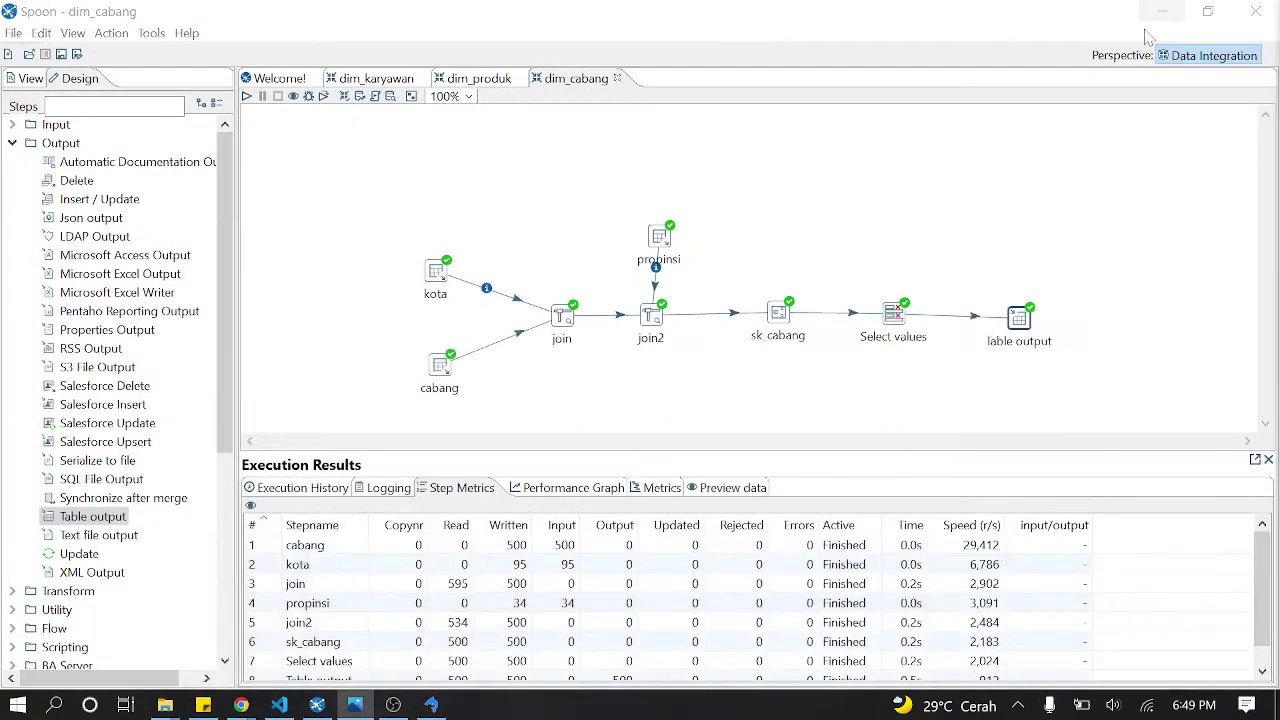
left_click(14, 33)
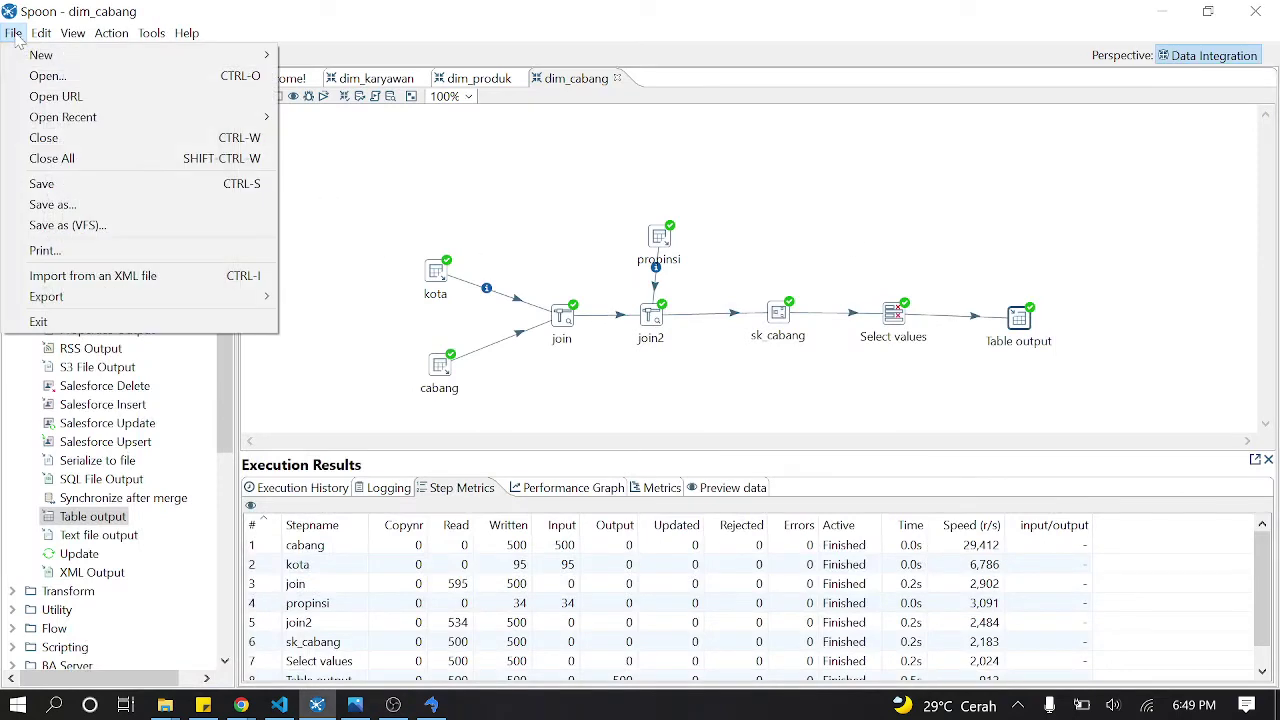
left_click(305, 57)
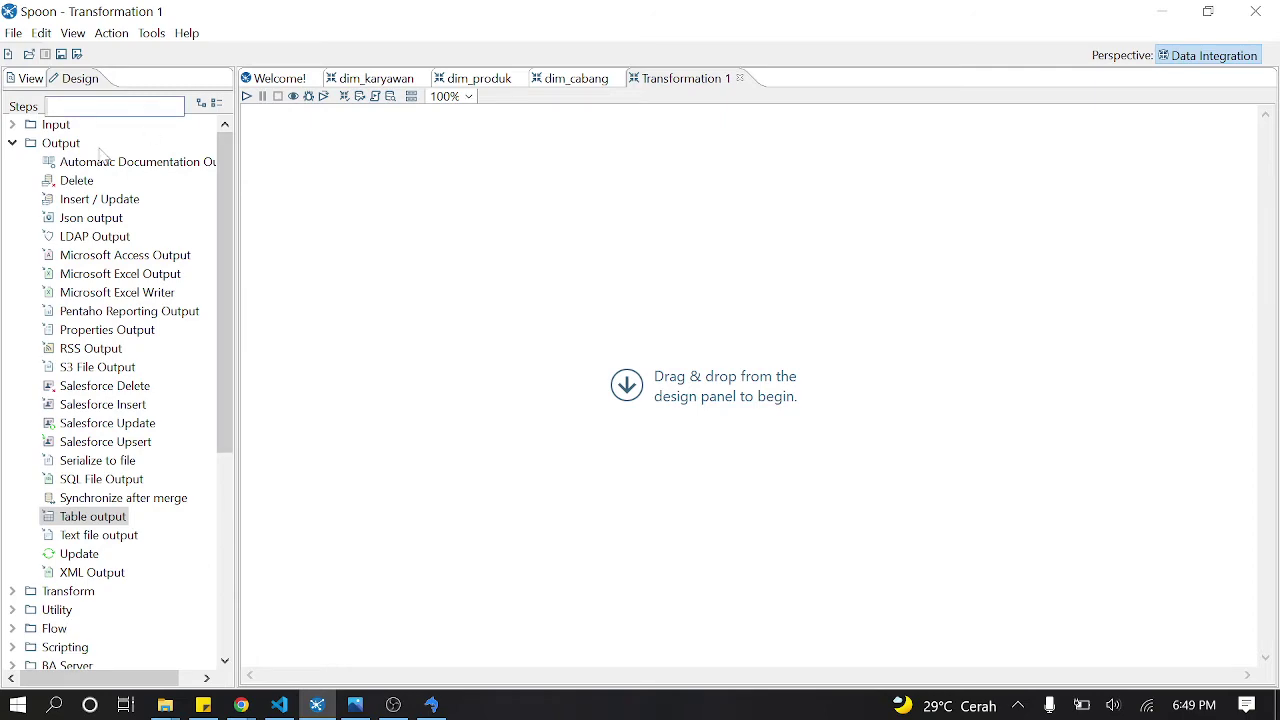
Step: Collapse the Output category, filter the design steps by "ge" and place a Generate Rows step on the canvas
left_click(16, 144)
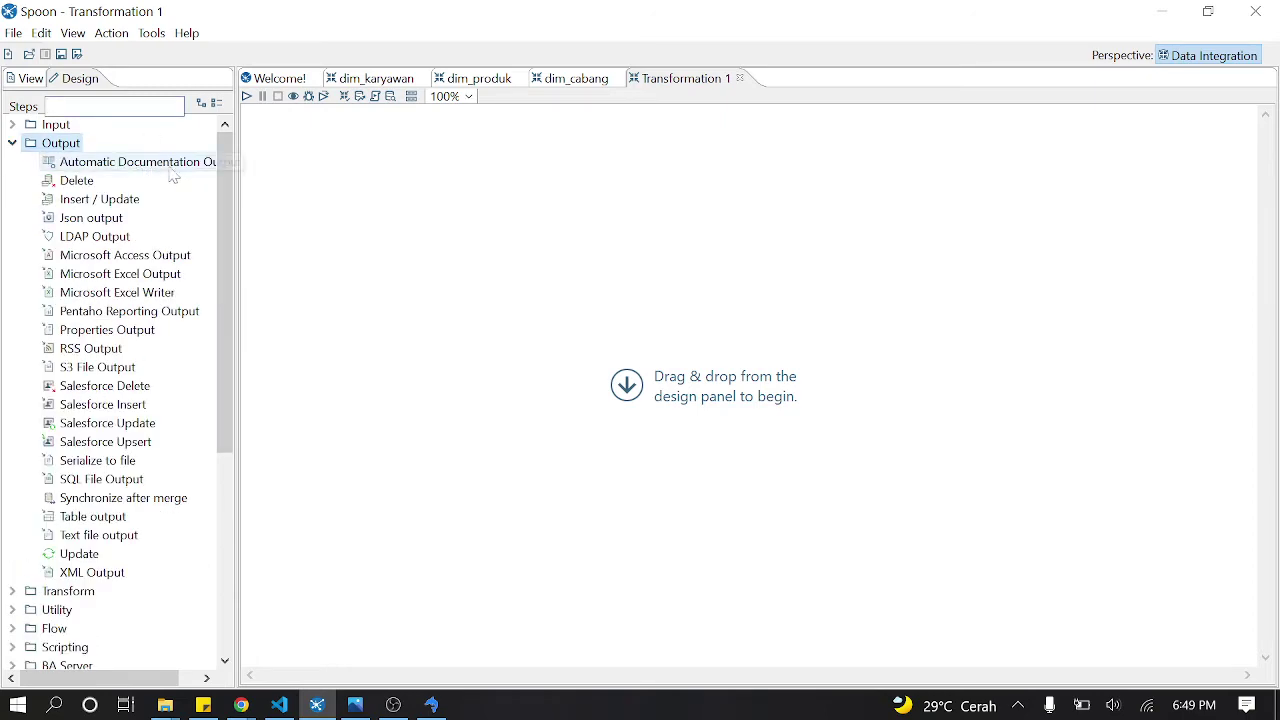
left_click(12, 143)
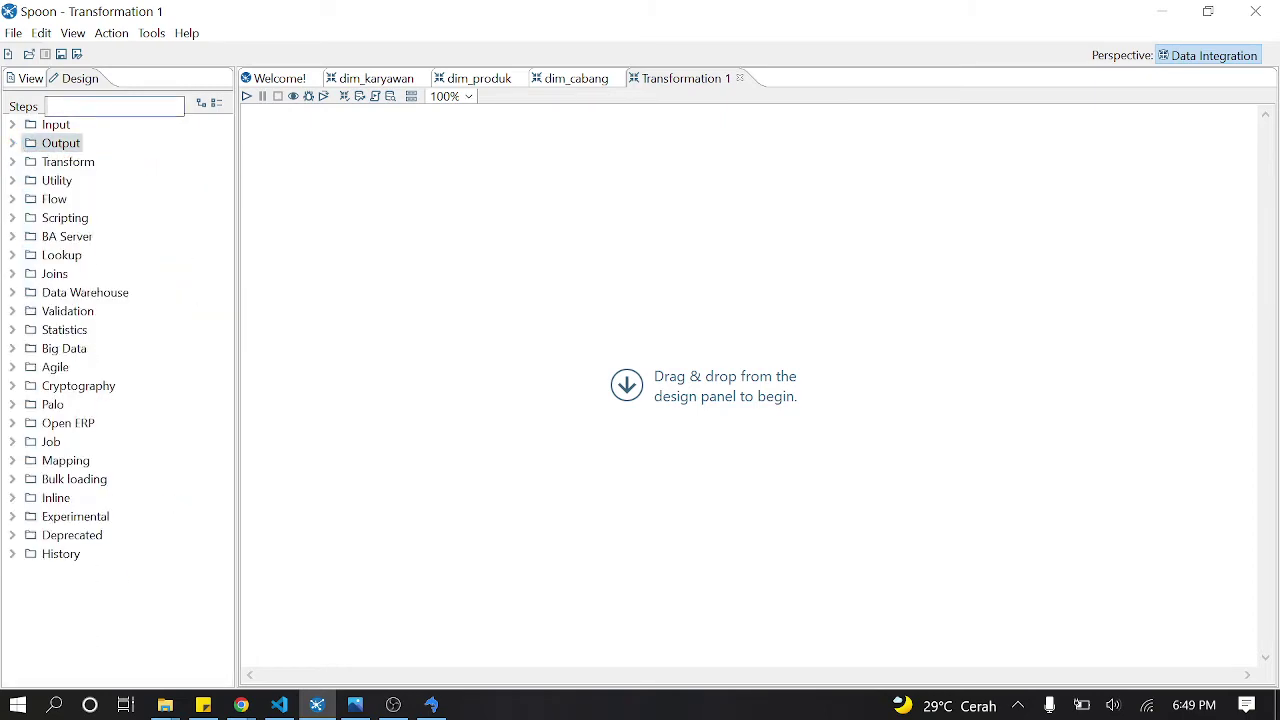
type("ge")
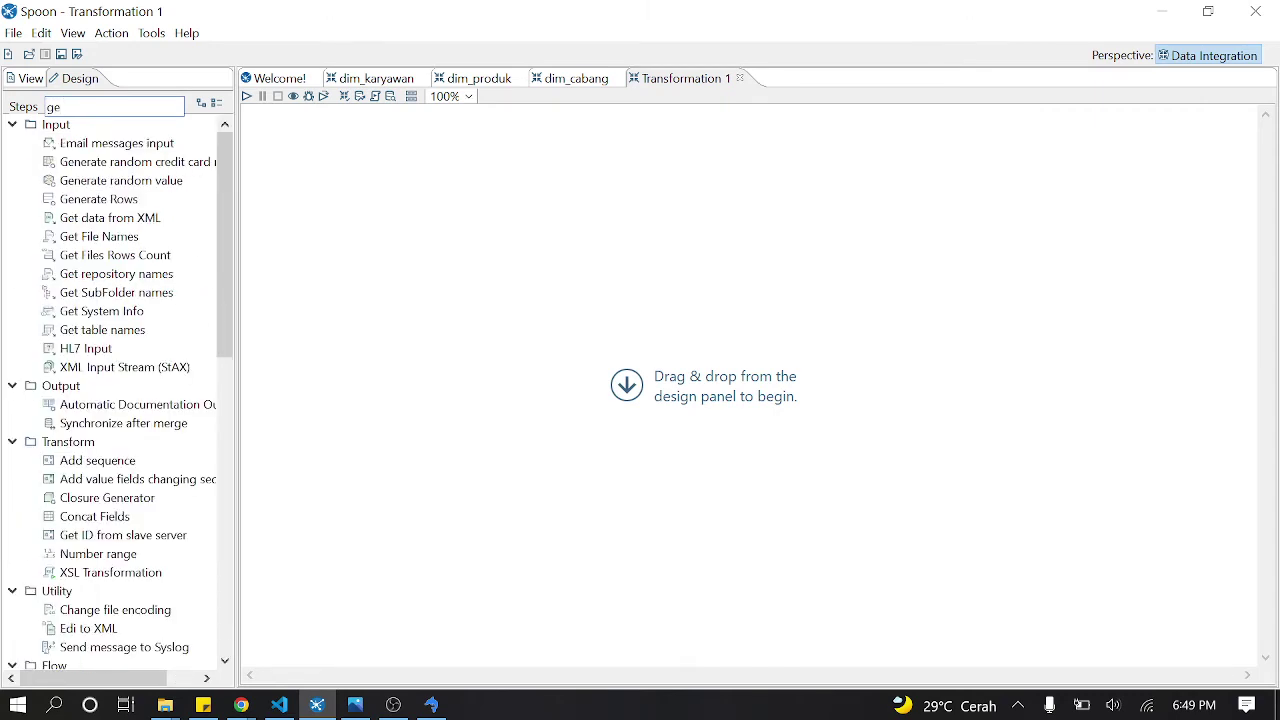
left_click_drag(98, 199, 511, 280)
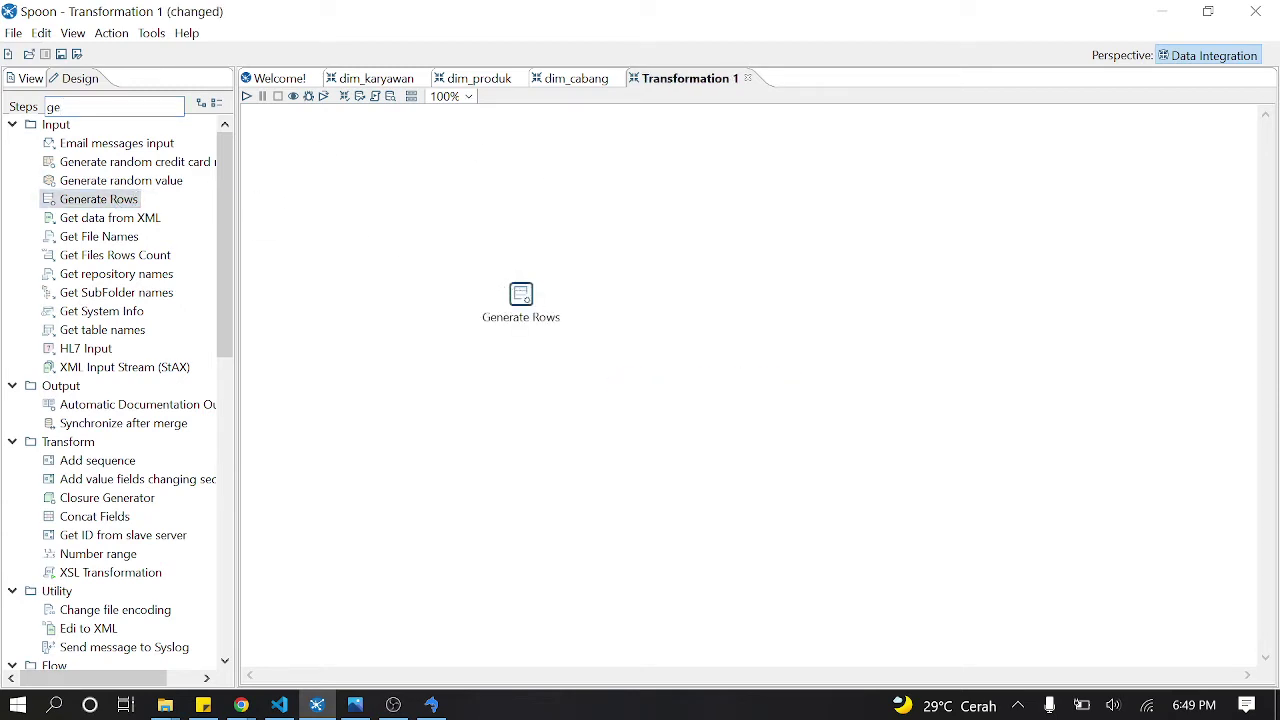
Step: Name the Generate Rows step "tanggal awal" and set its row limit to 10000
left_click(241, 705)
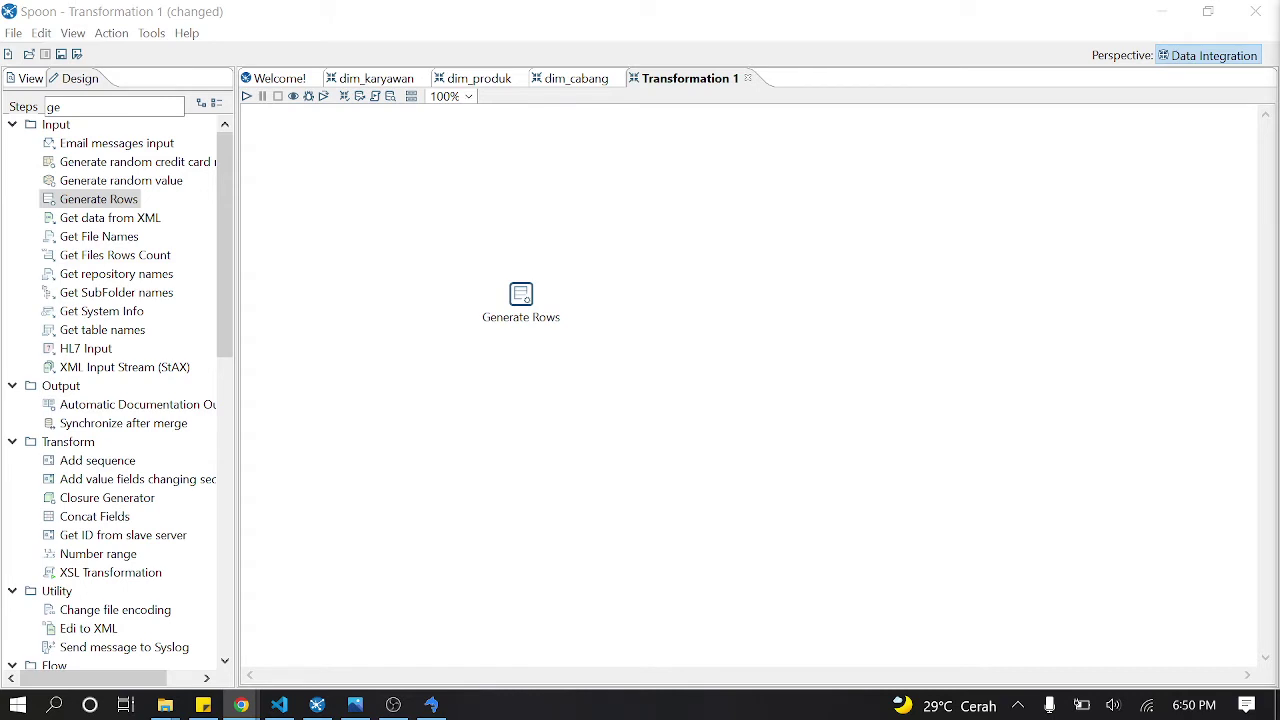
double_click(526, 300)
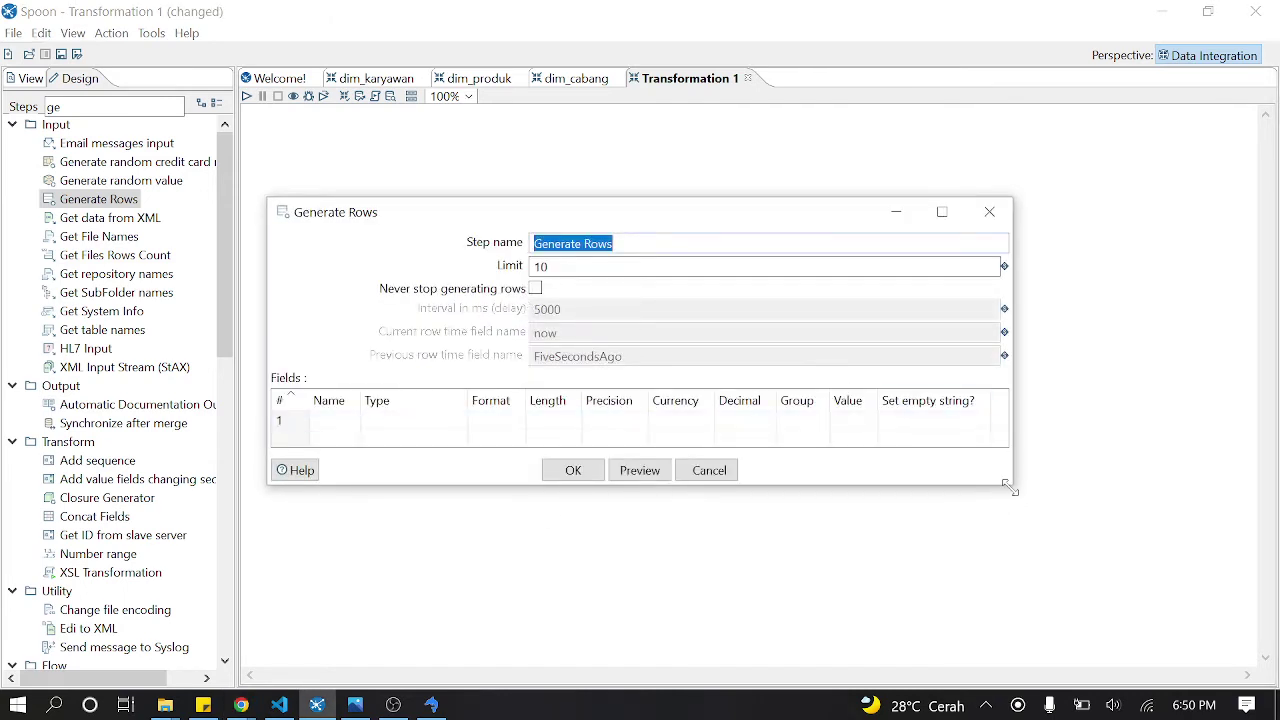
left_click_drag(1010, 487, 1060, 616)
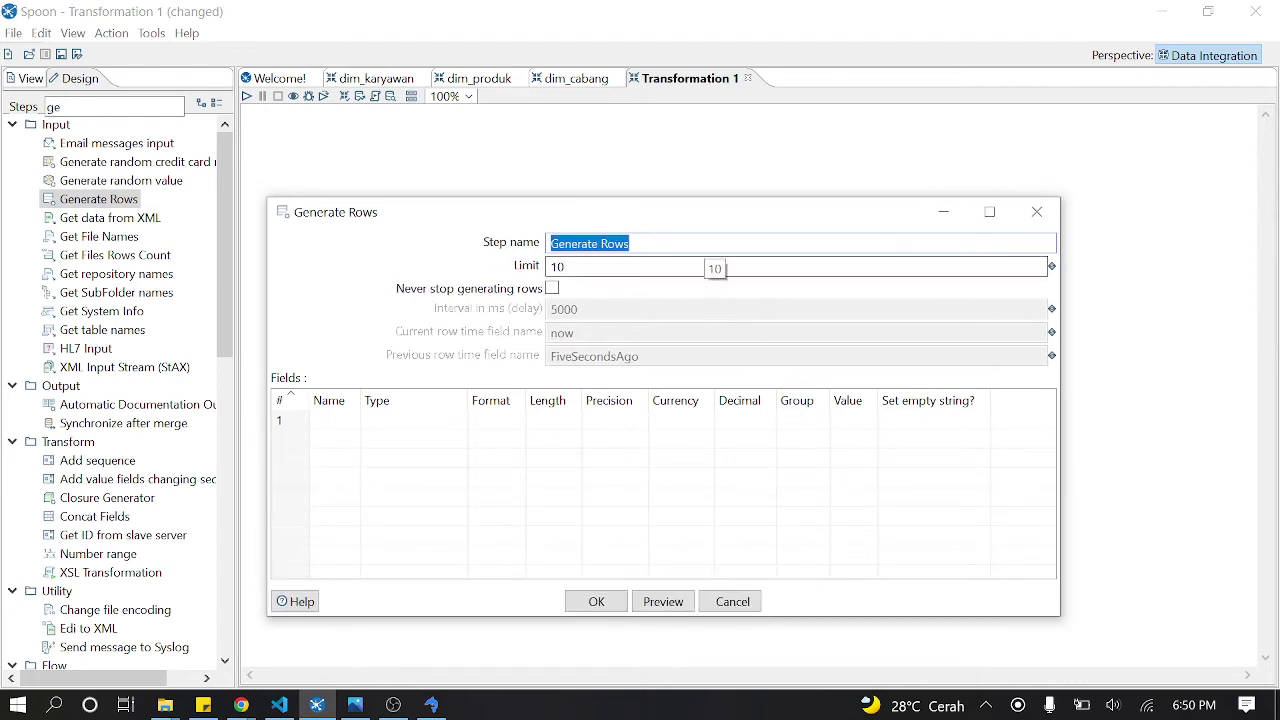
type("tanggal")
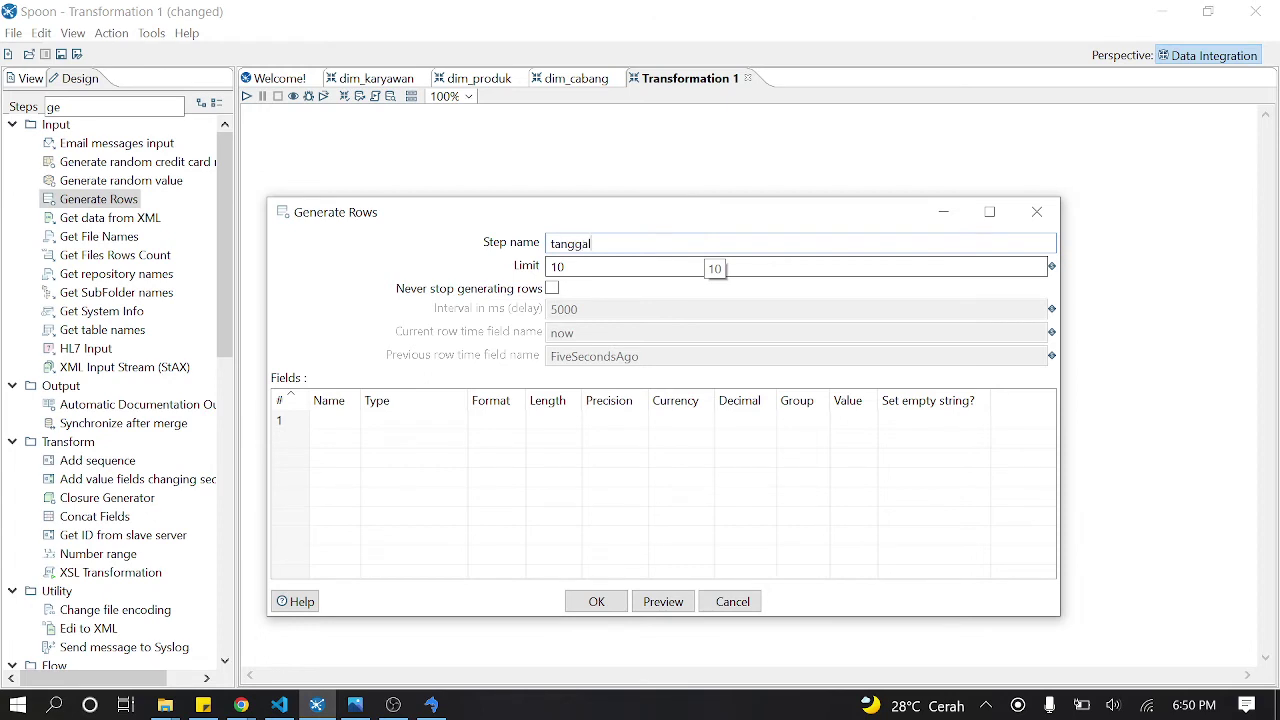
type(" awal")
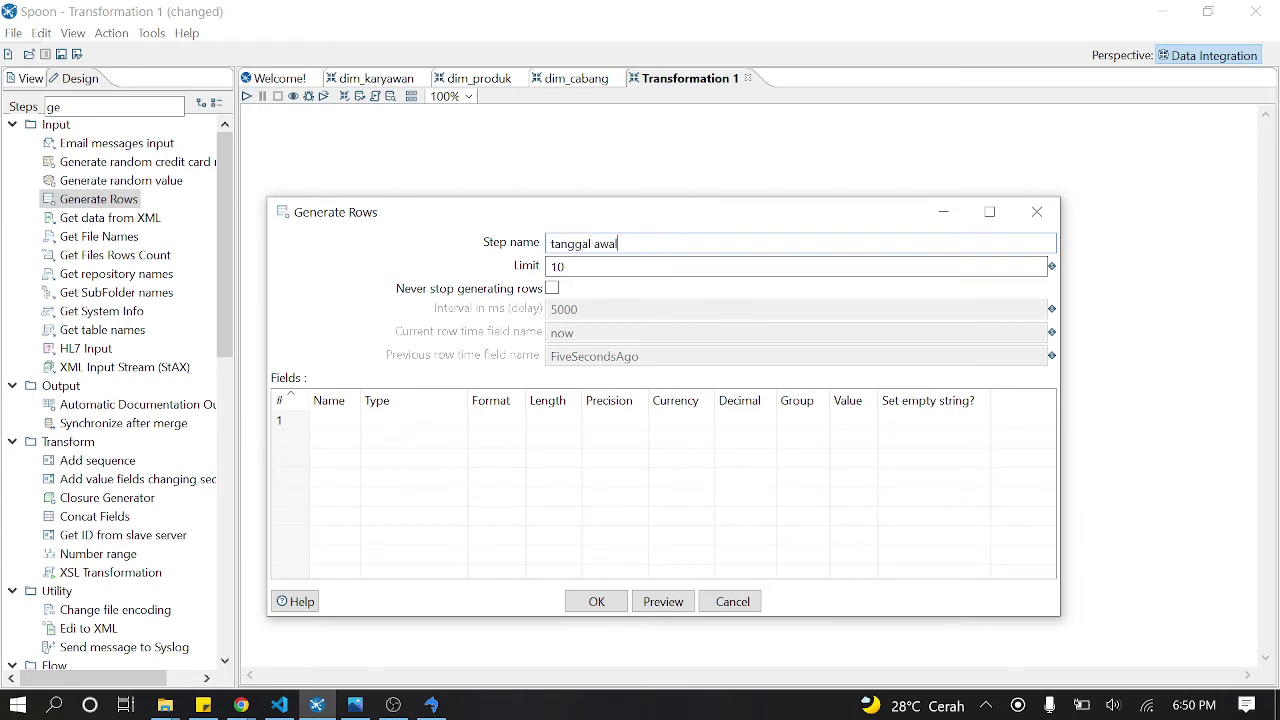
left_click(565, 266)
type("0000")
Step: Define a field named tgl_awal with the type Date in the Generate Rows settings
left_click(330, 420)
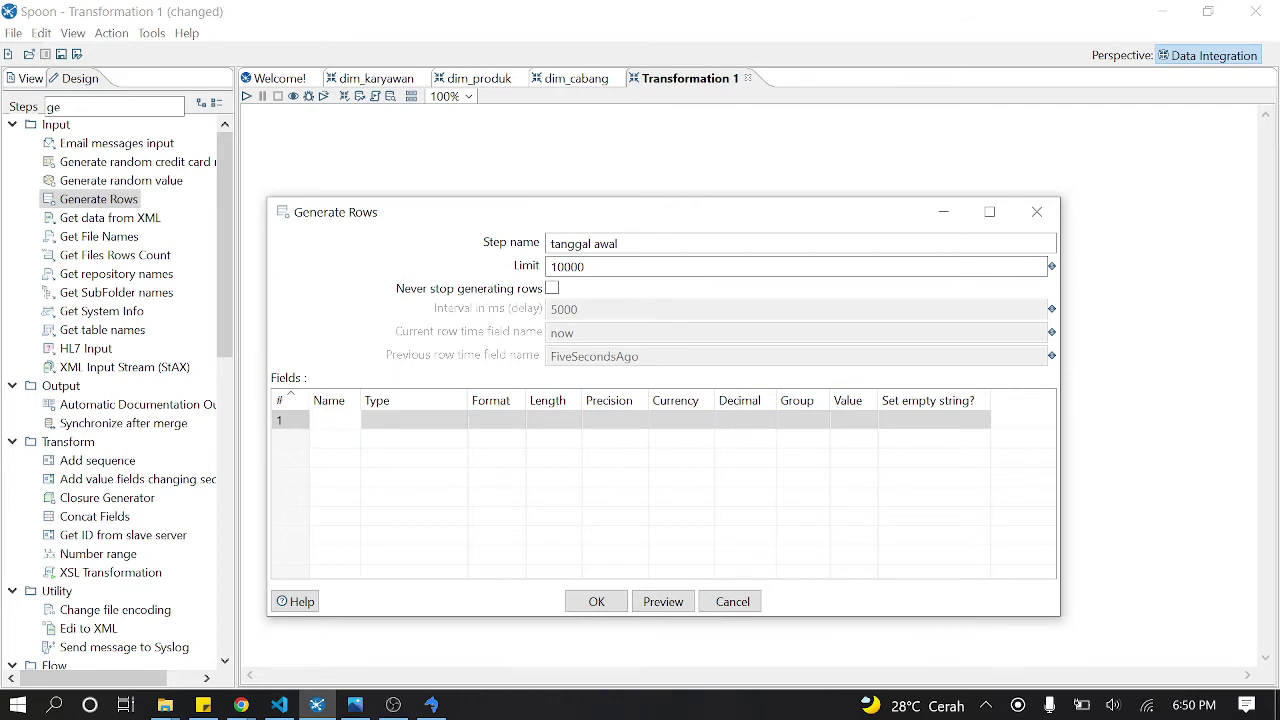
type("tgl_awal")
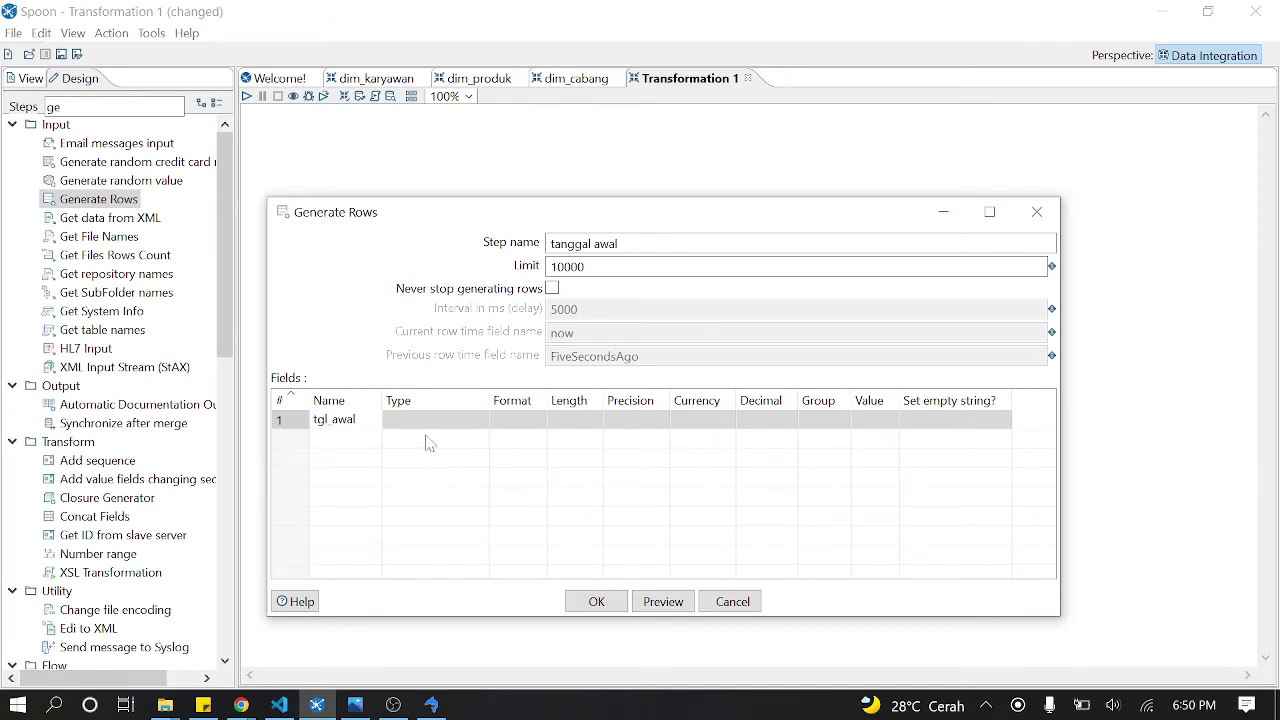
left_click(448, 402)
left_click(470, 420)
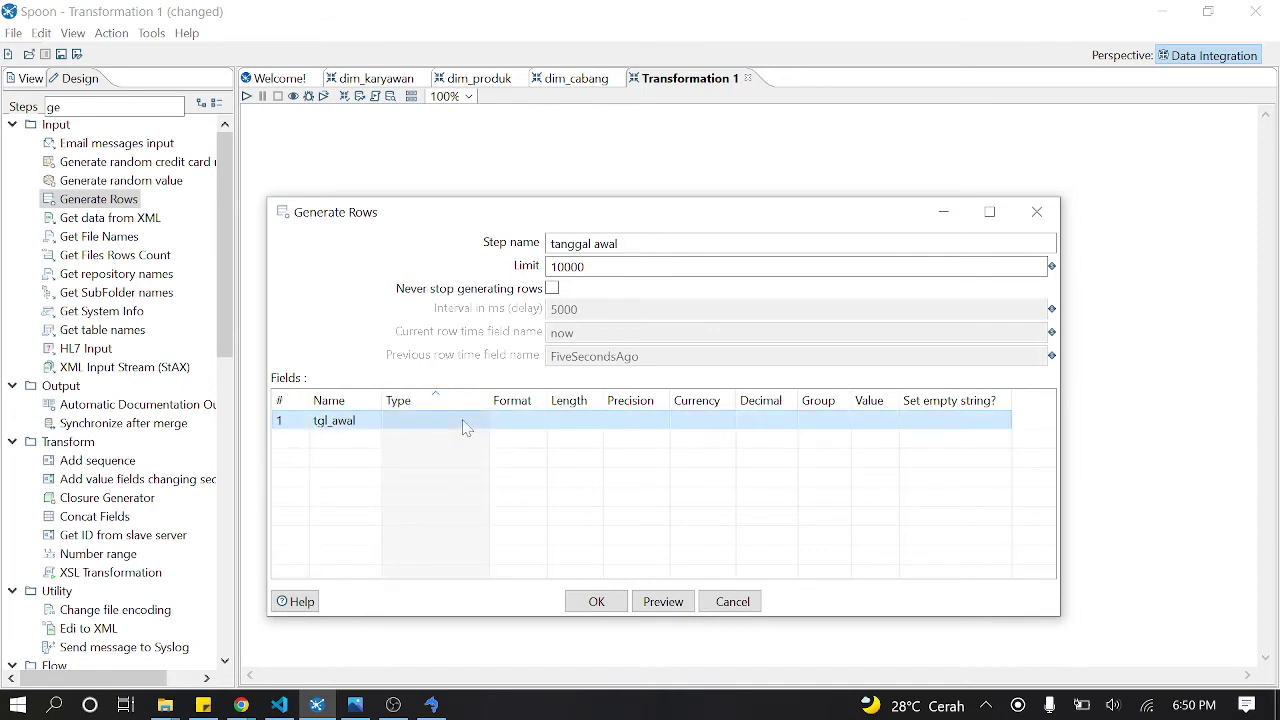
left_click(481, 421)
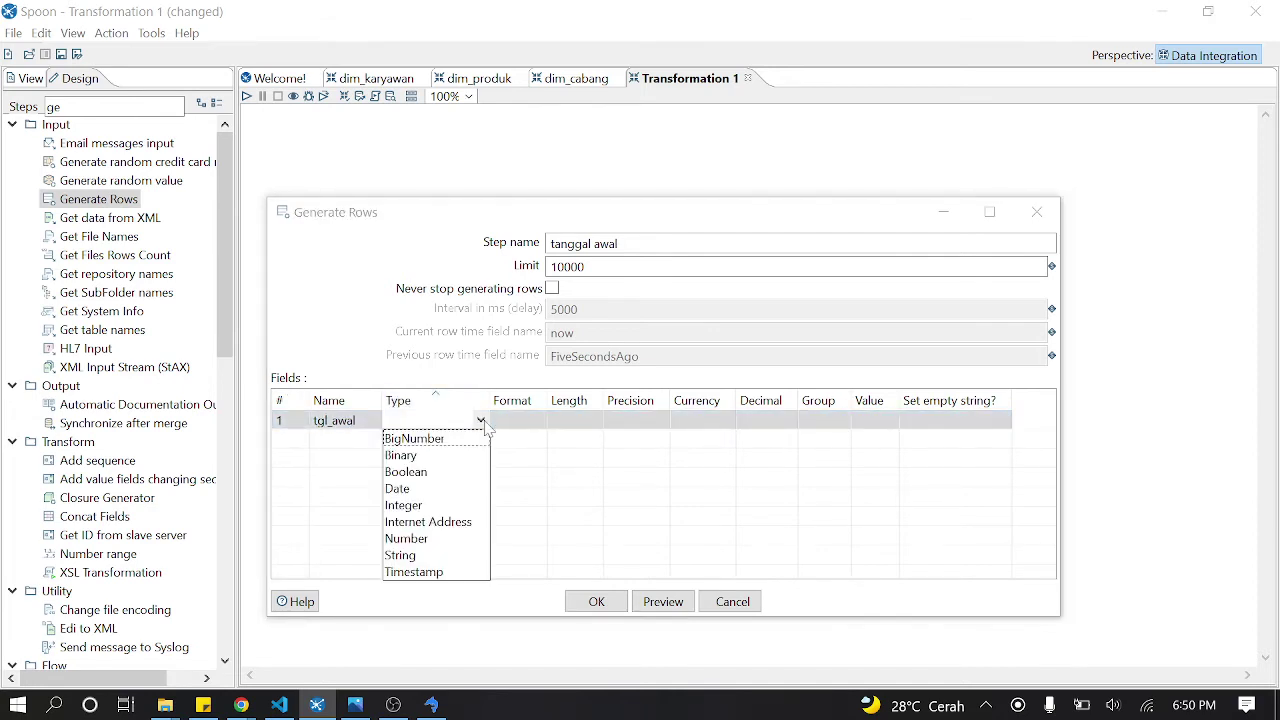
key("d")
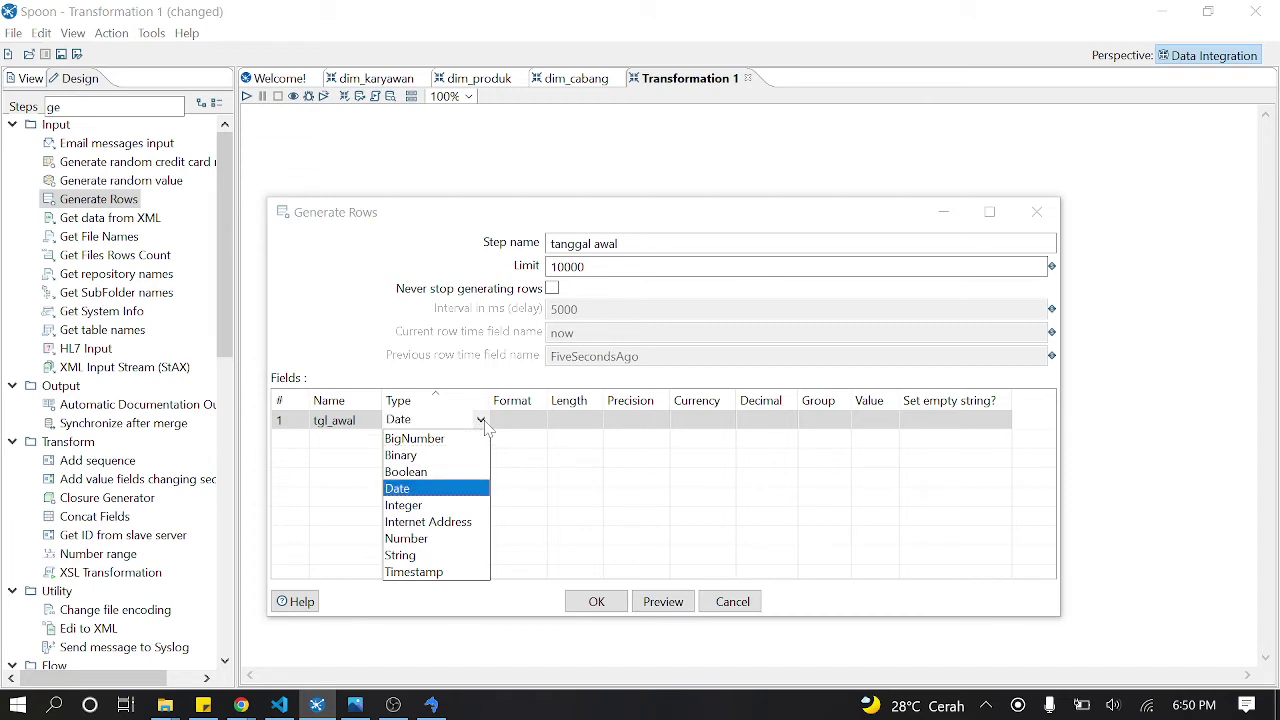
key("t")
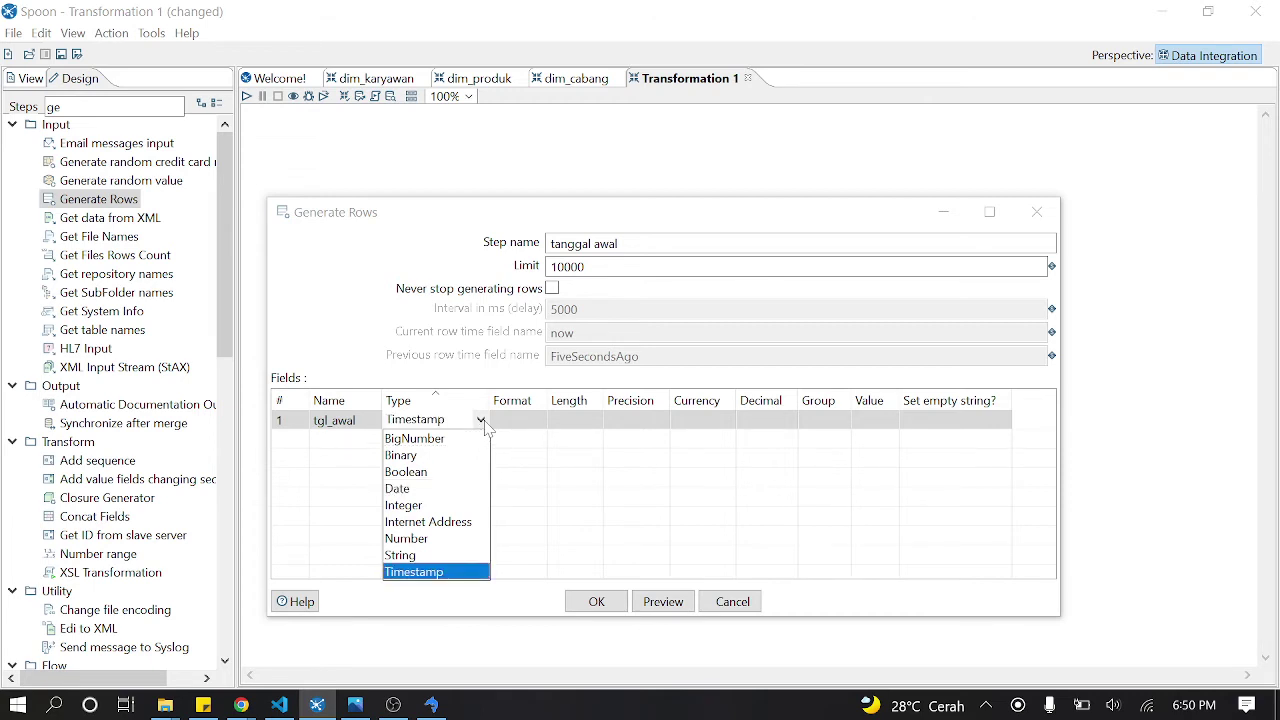
left_click(418, 488)
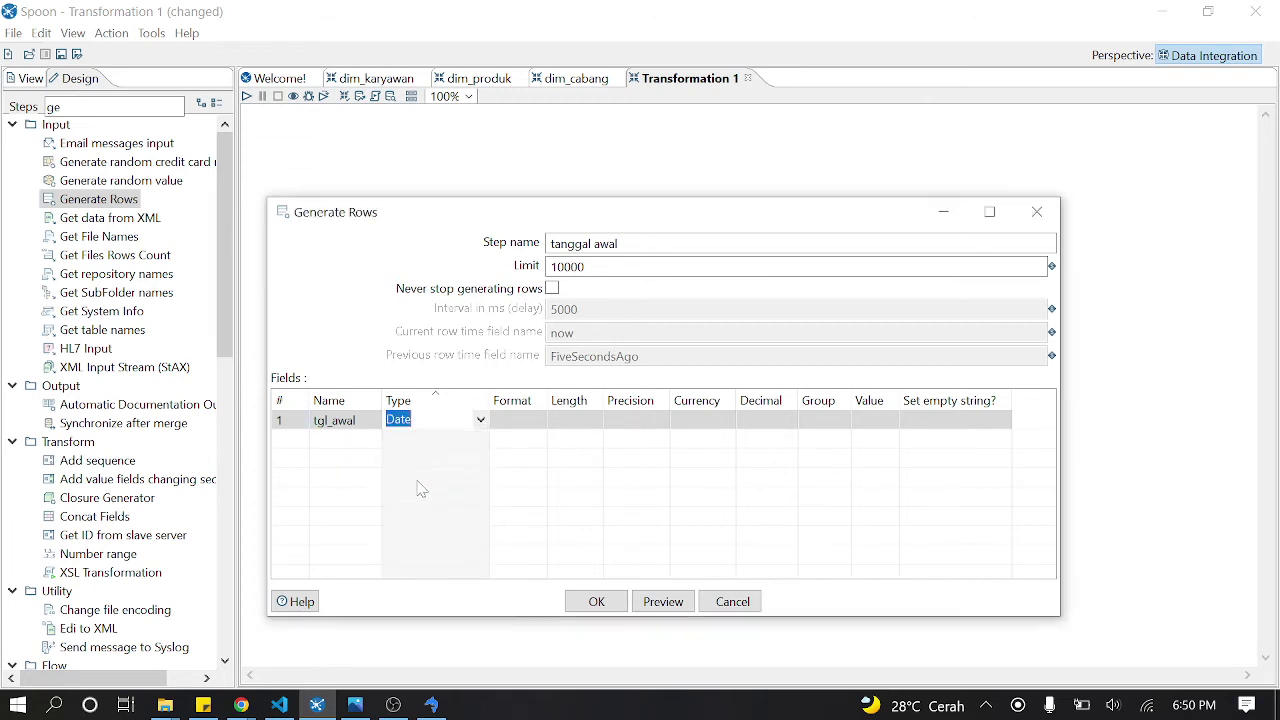
Step: Set the tgl_awal field's format to yyyy-MM-dd
left_click(541, 425)
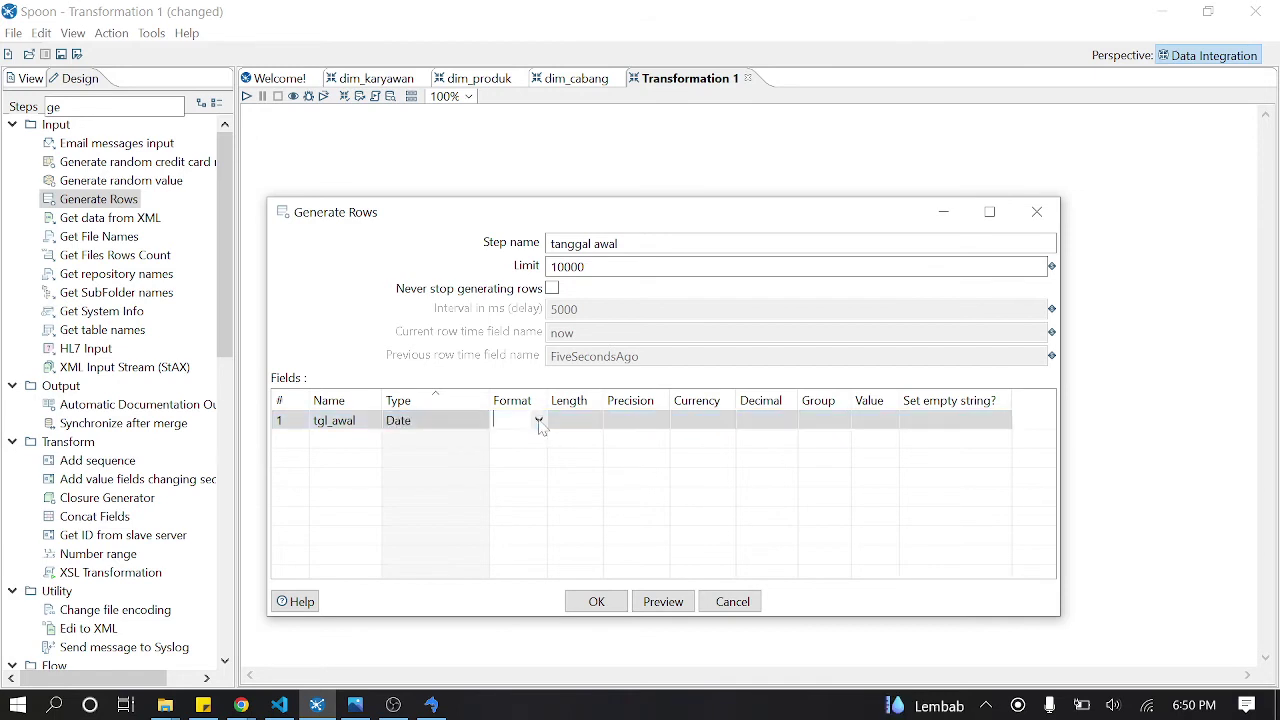
left_click(538, 421)
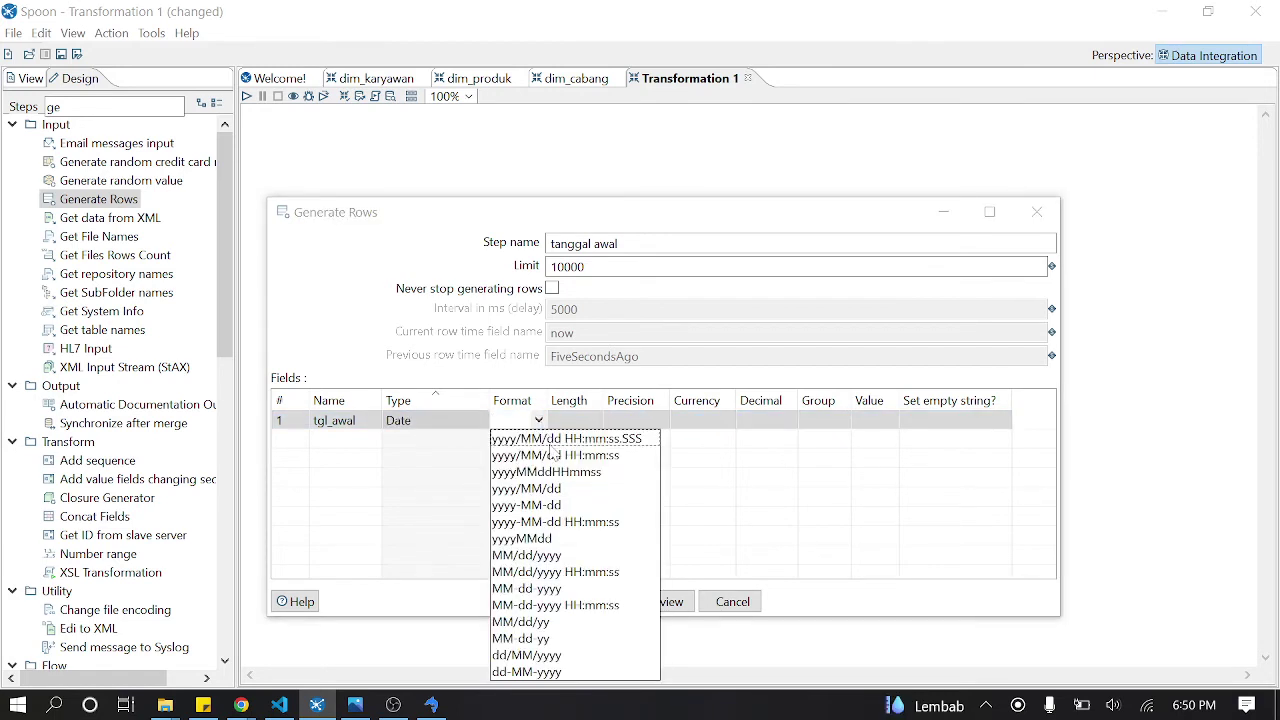
left_click(561, 507)
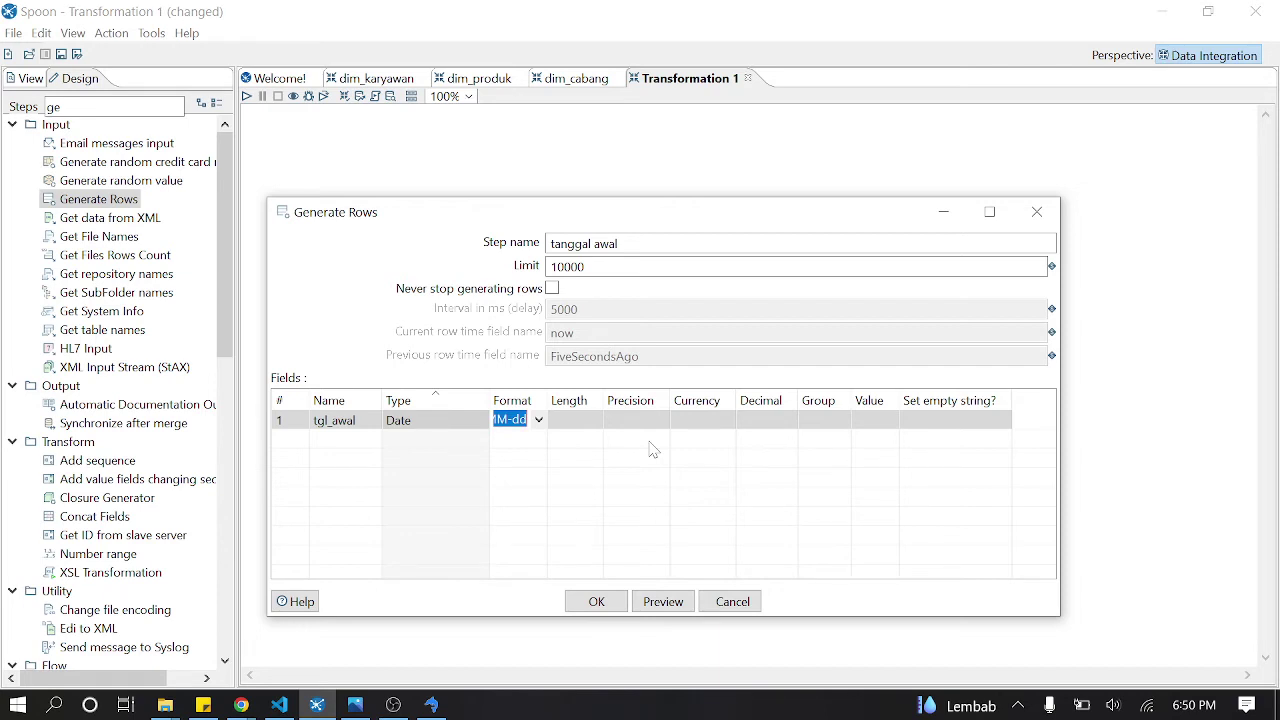
Step: Check the tr_penjualan transaction date in SQLyog, return to Spoon and save tgl_awal with the value 2008-01-01
left_click(431, 705)
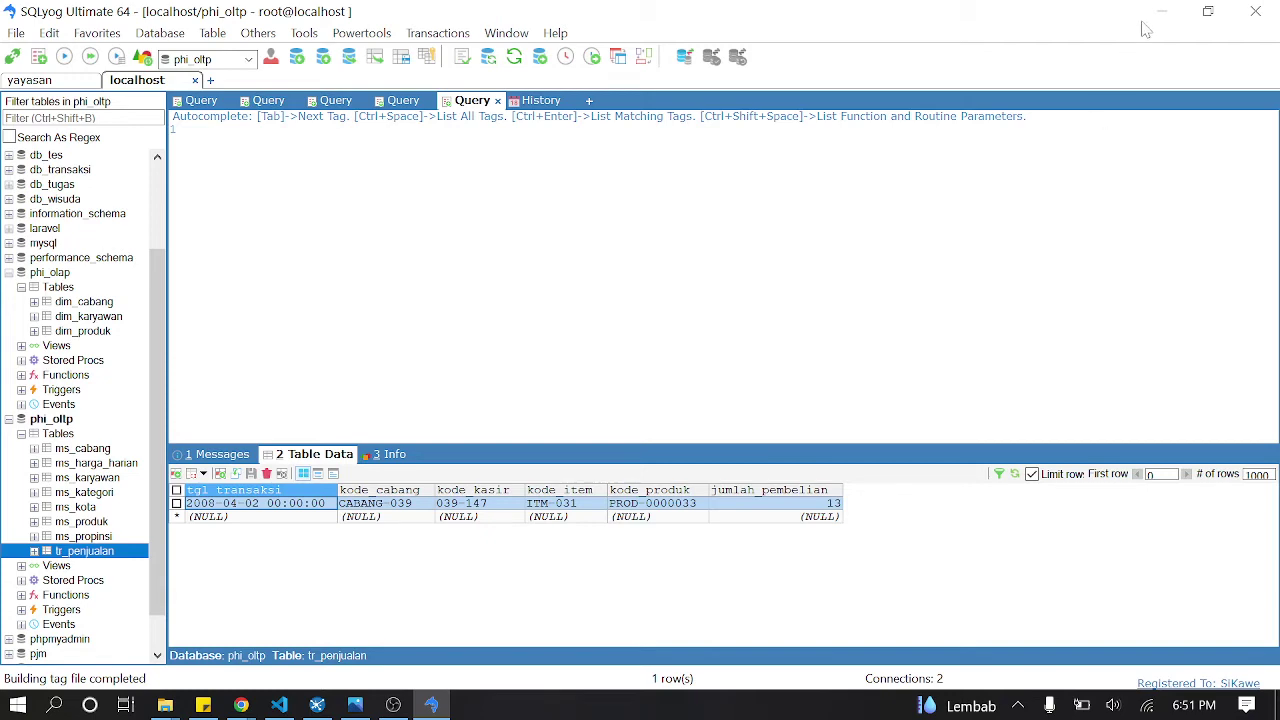
key("alt+Tab")
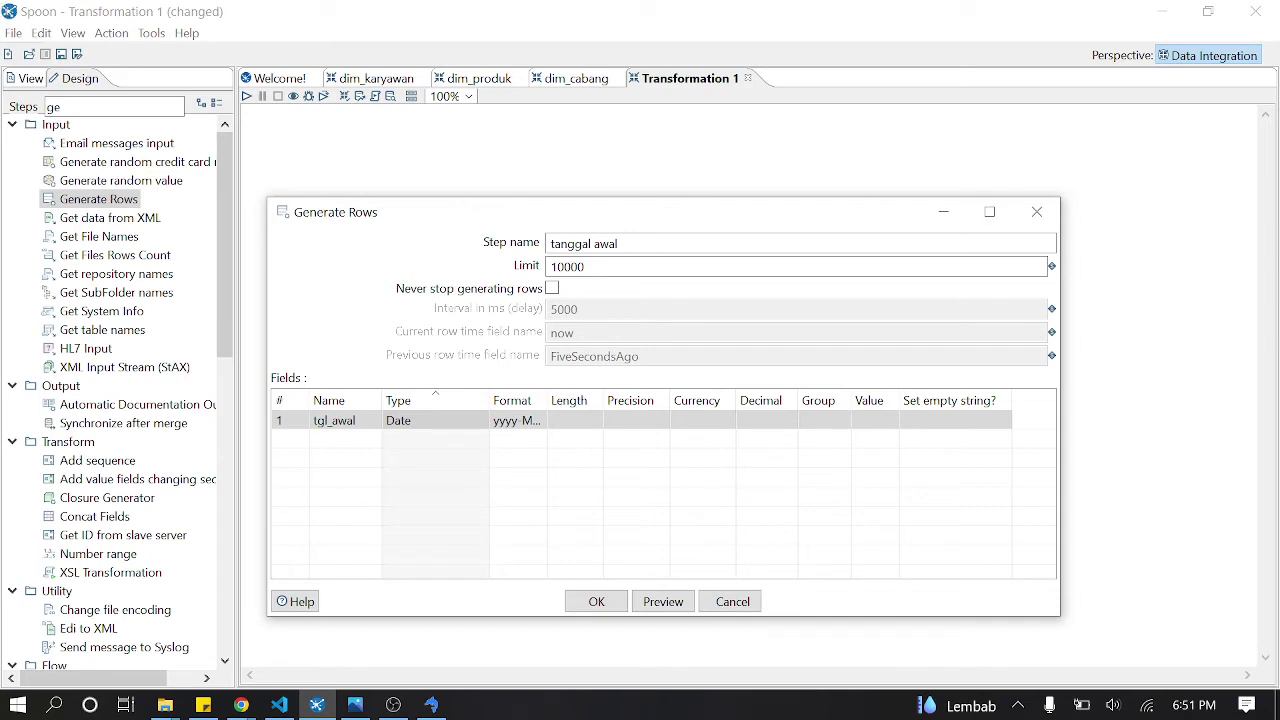
key("alt+Tab")
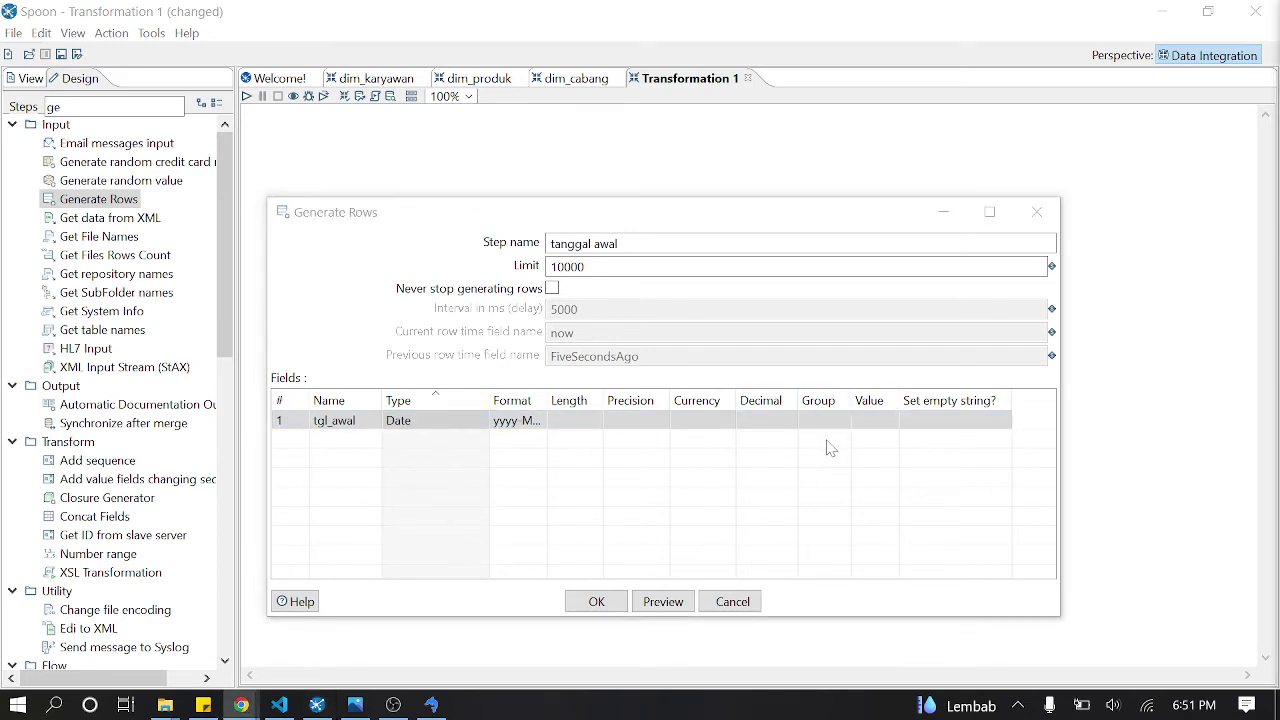
left_click(868, 420)
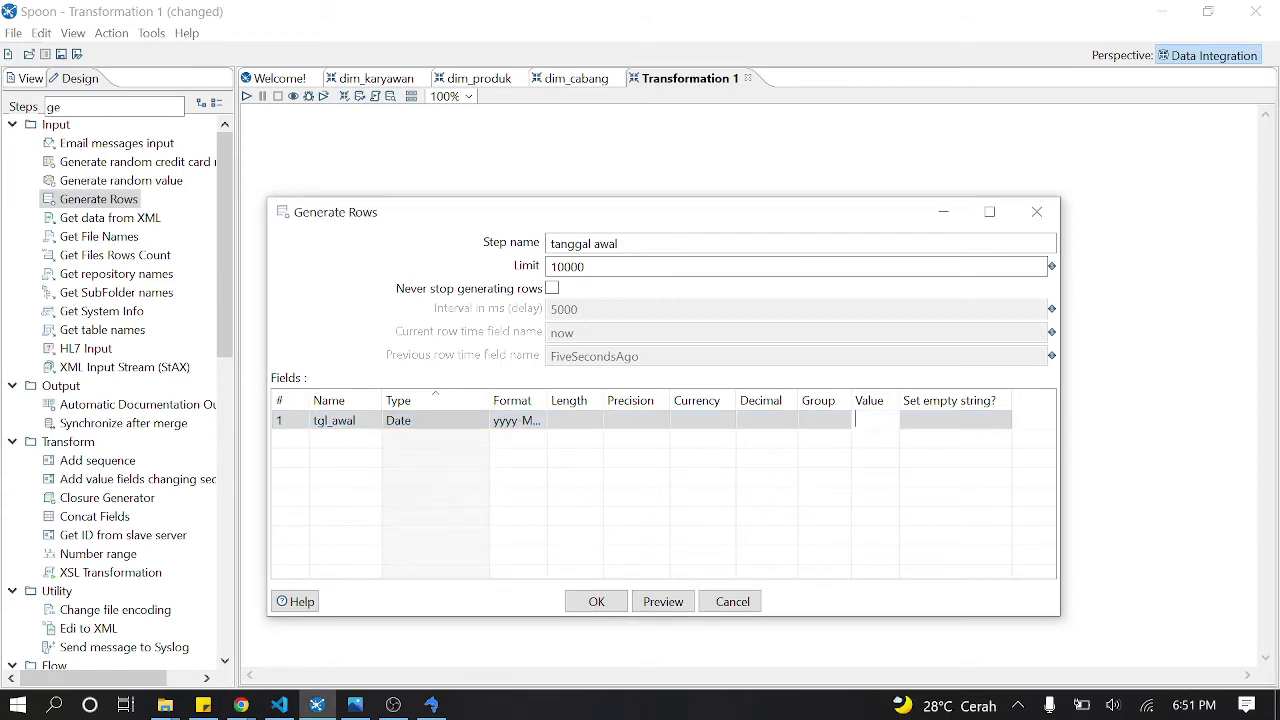
type("2008-01")
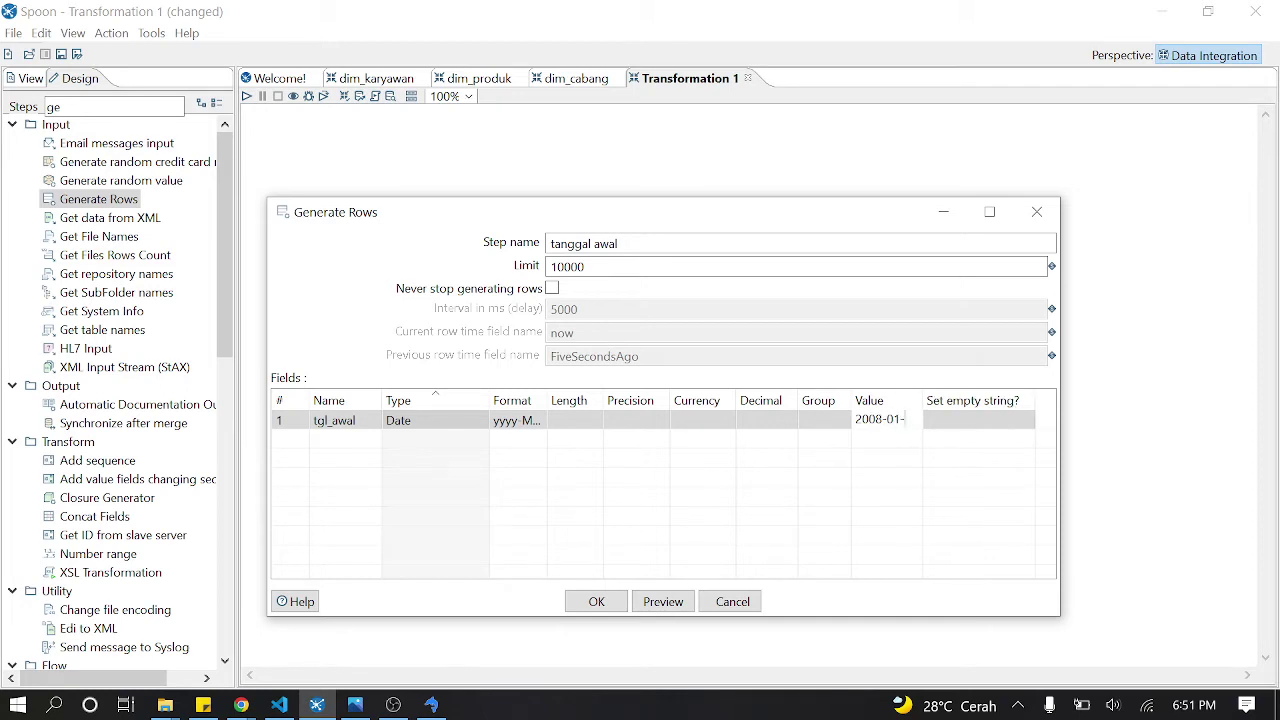
type("-01")
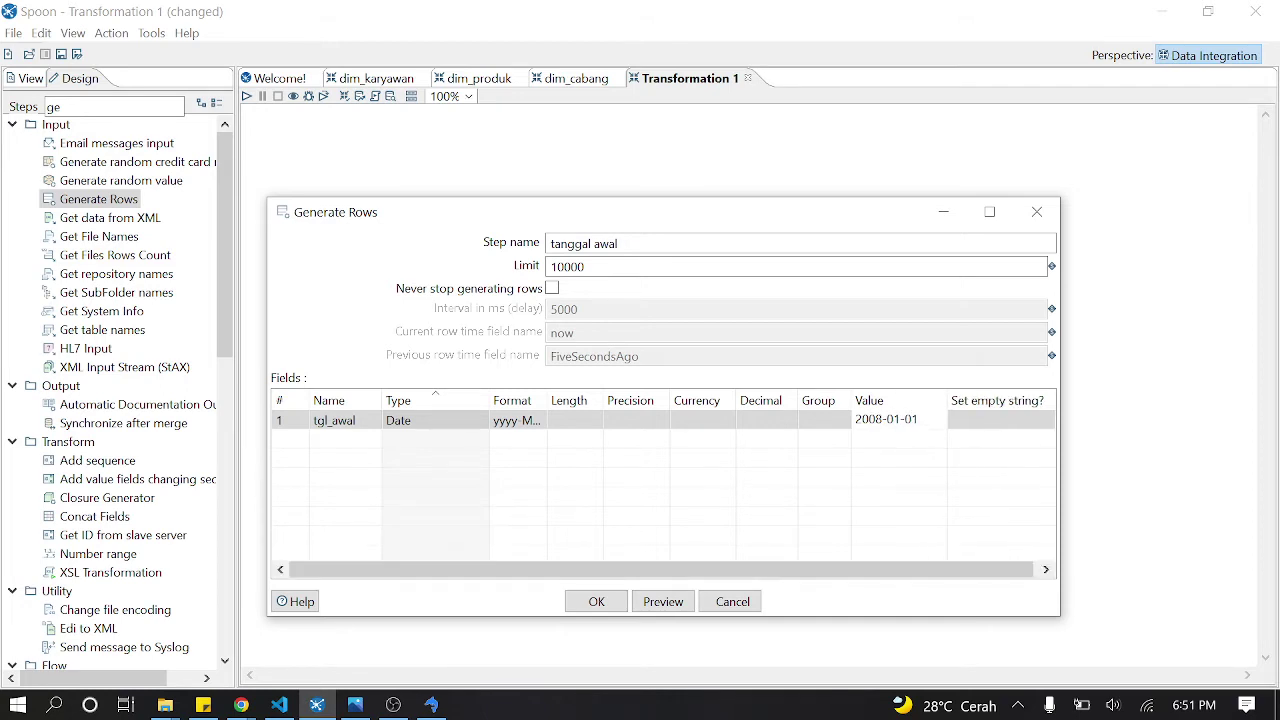
left_click(596, 602)
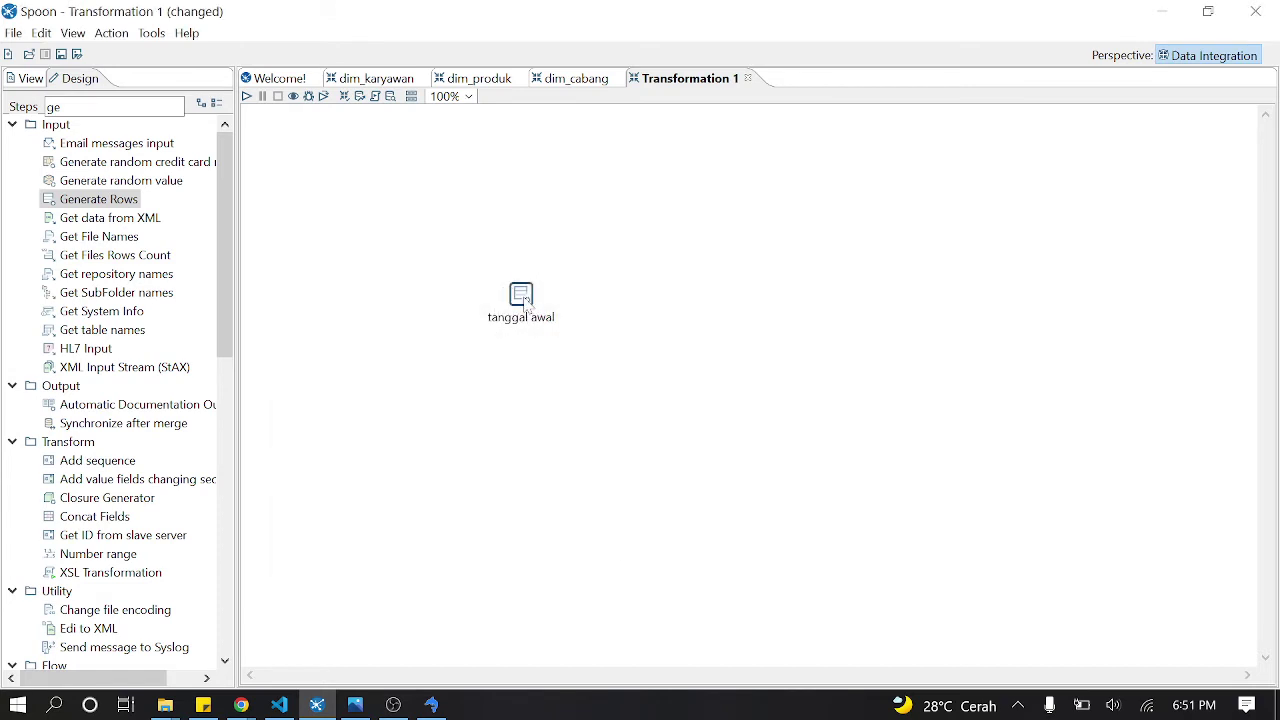
Step: Preview the rows generated by the tanggal awal step, look through them and stop the paused run
right_click(524, 302)
left_click(716, 676)
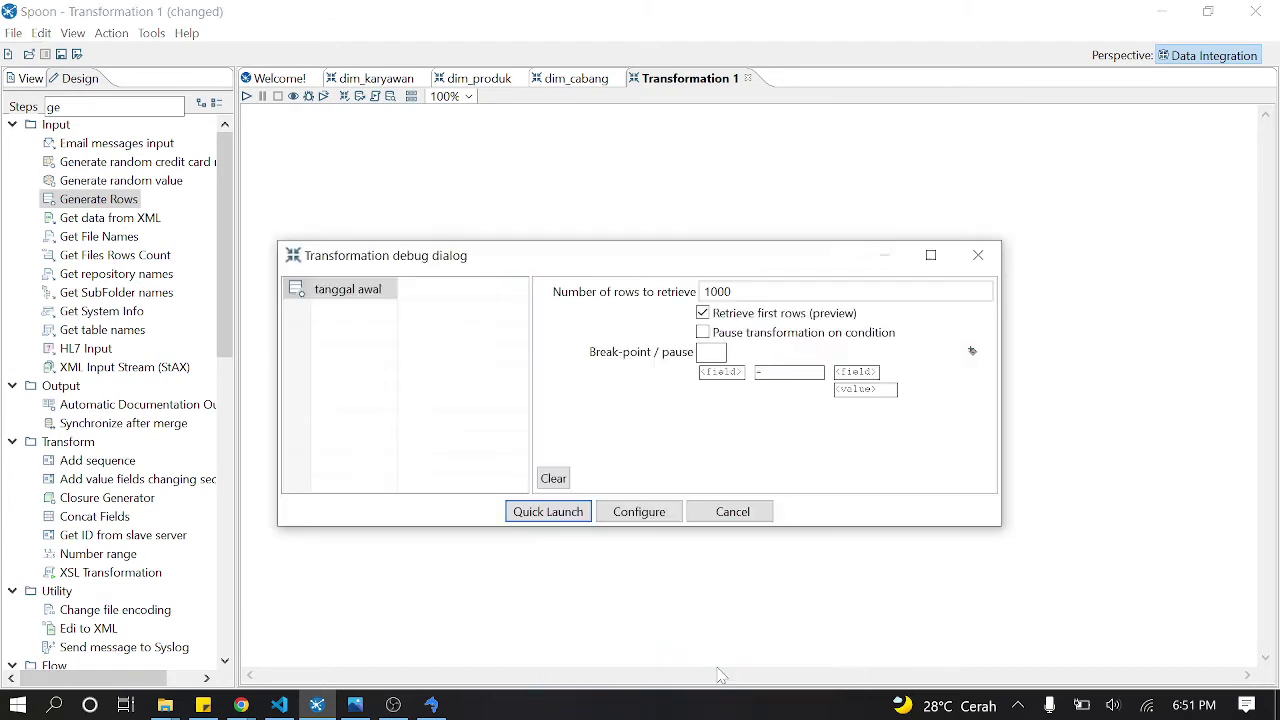
left_click(540, 513)
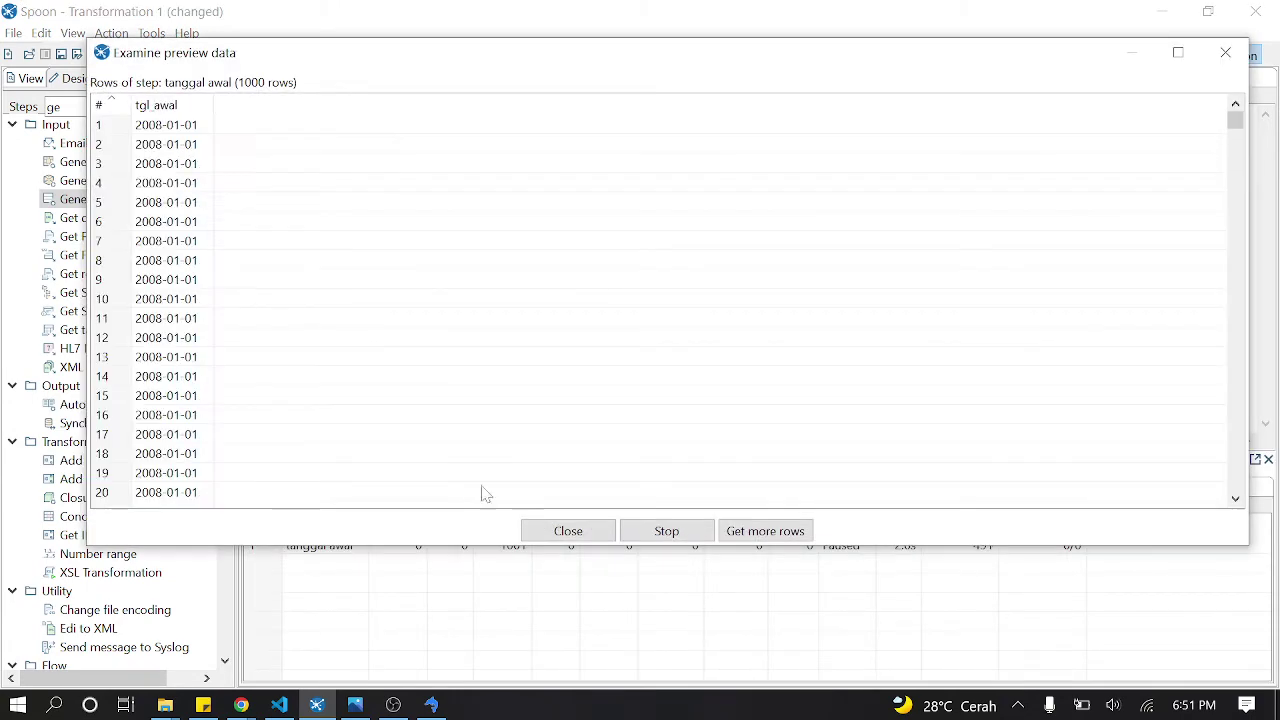
scroll(217, 296, "down", 7)
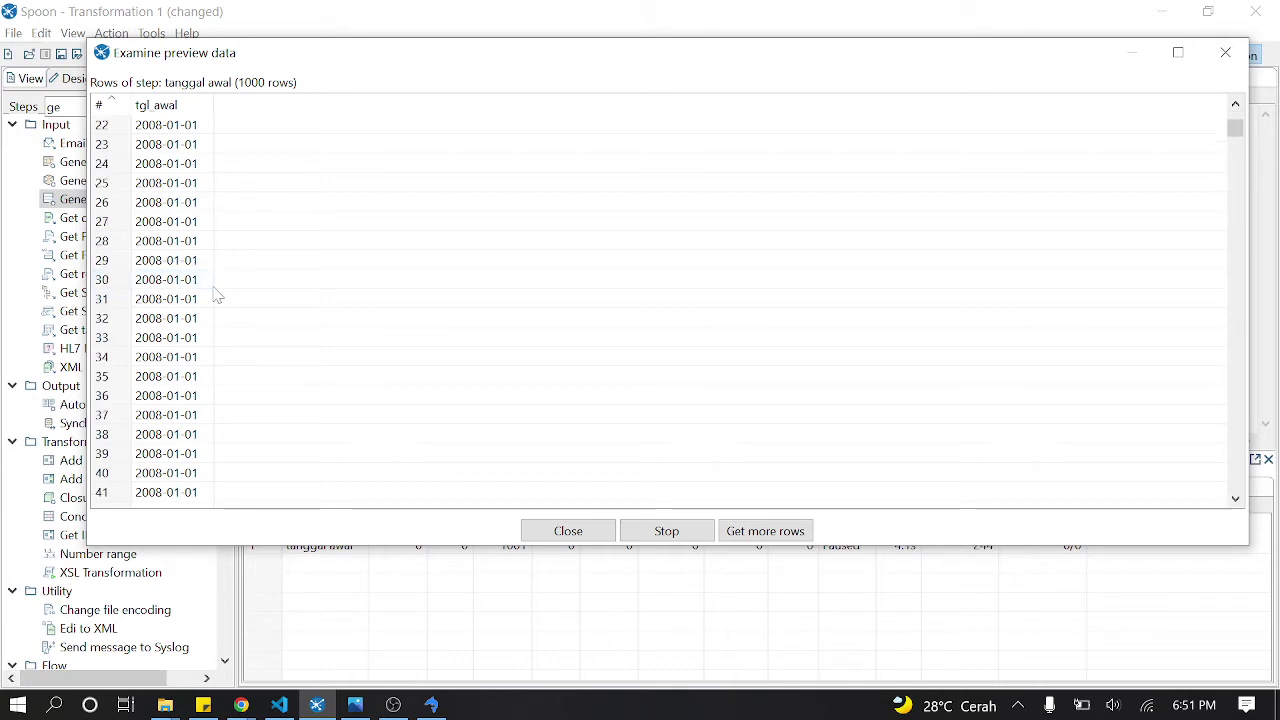
scroll(217, 296, "down", 20)
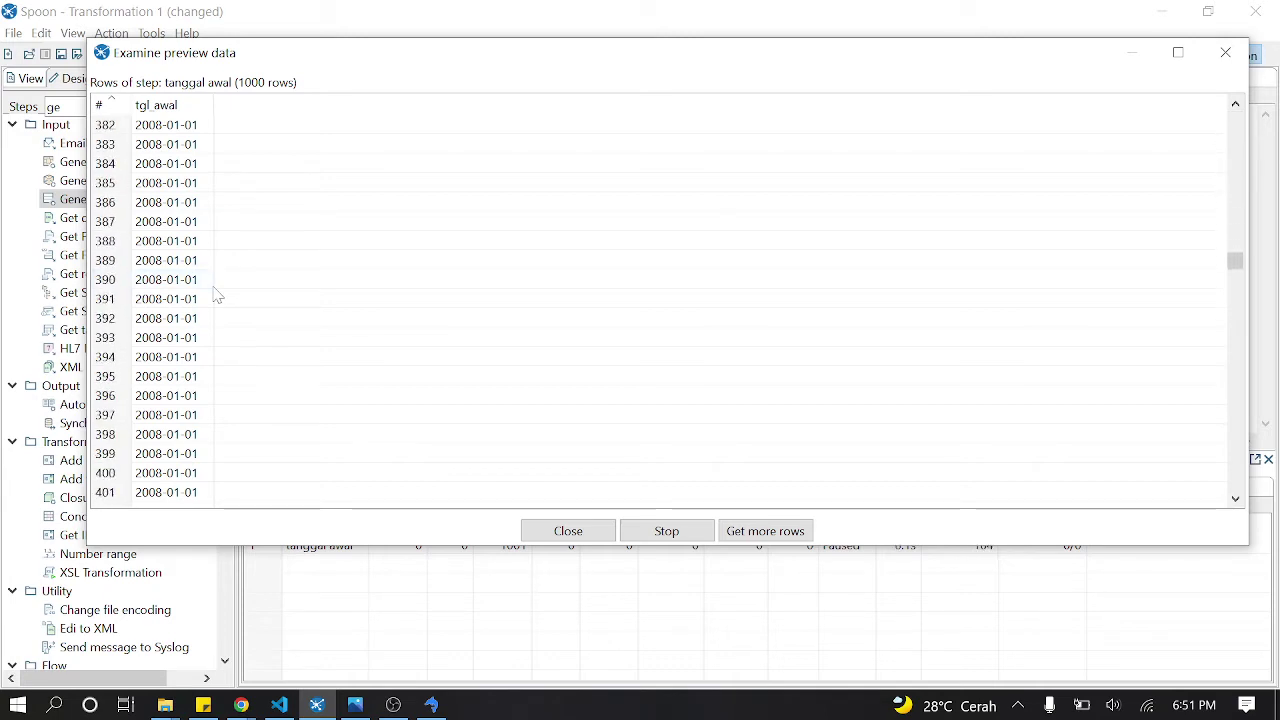
scroll(217, 296, "down", 1)
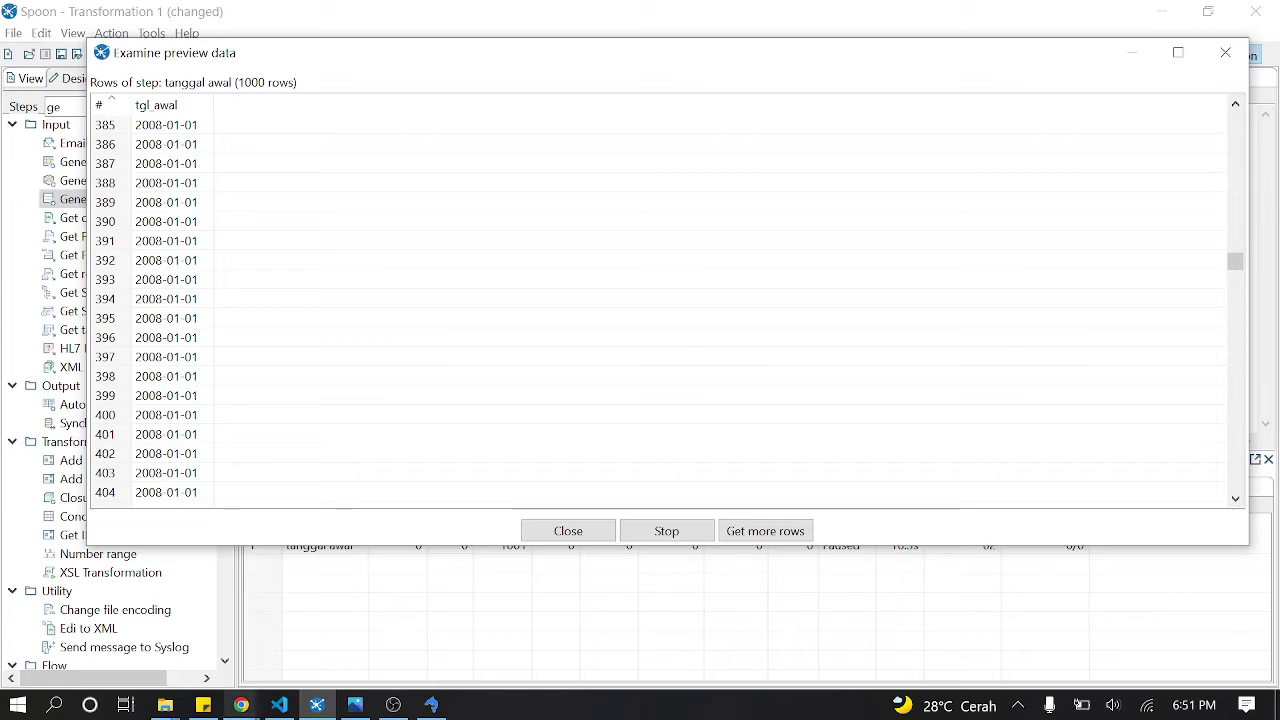
left_click(1222, 55)
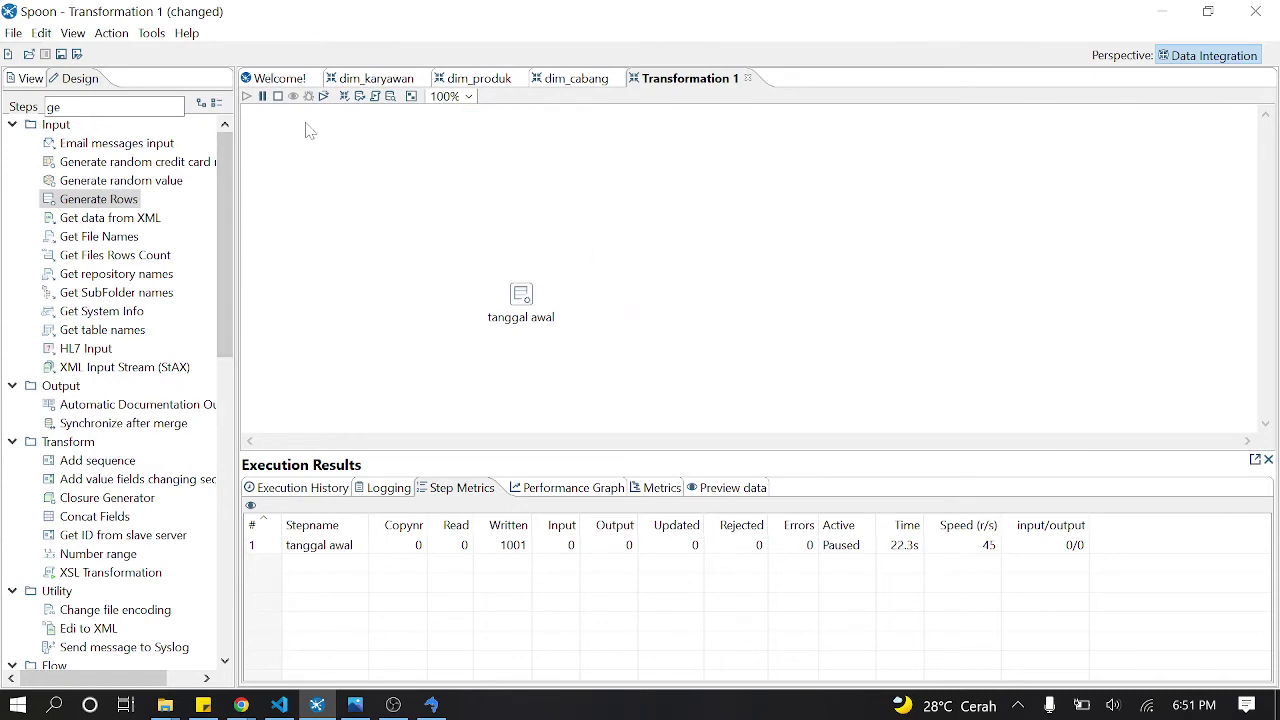
left_click(278, 96)
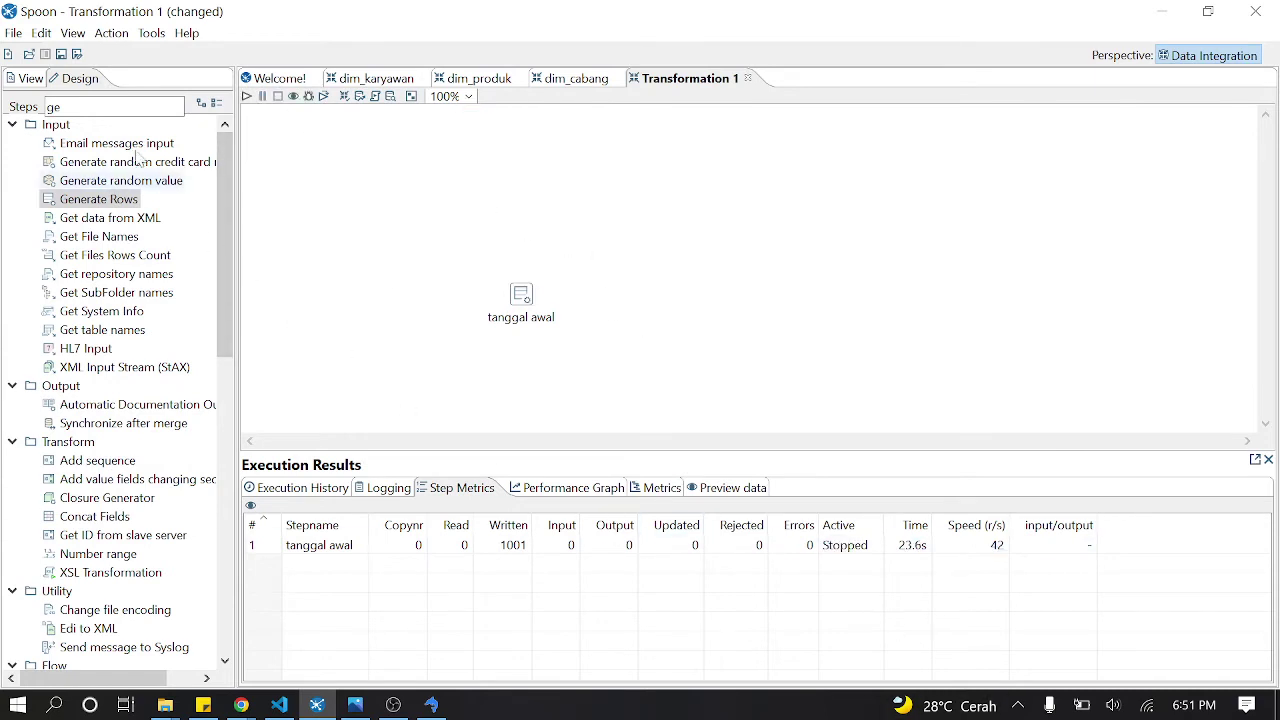
Step: Filter the design steps by "add" and place an Add sequence step beside tanggal awal, aligned with it
left_click(121, 105)
key("BackSpace")
key("BackSpace")
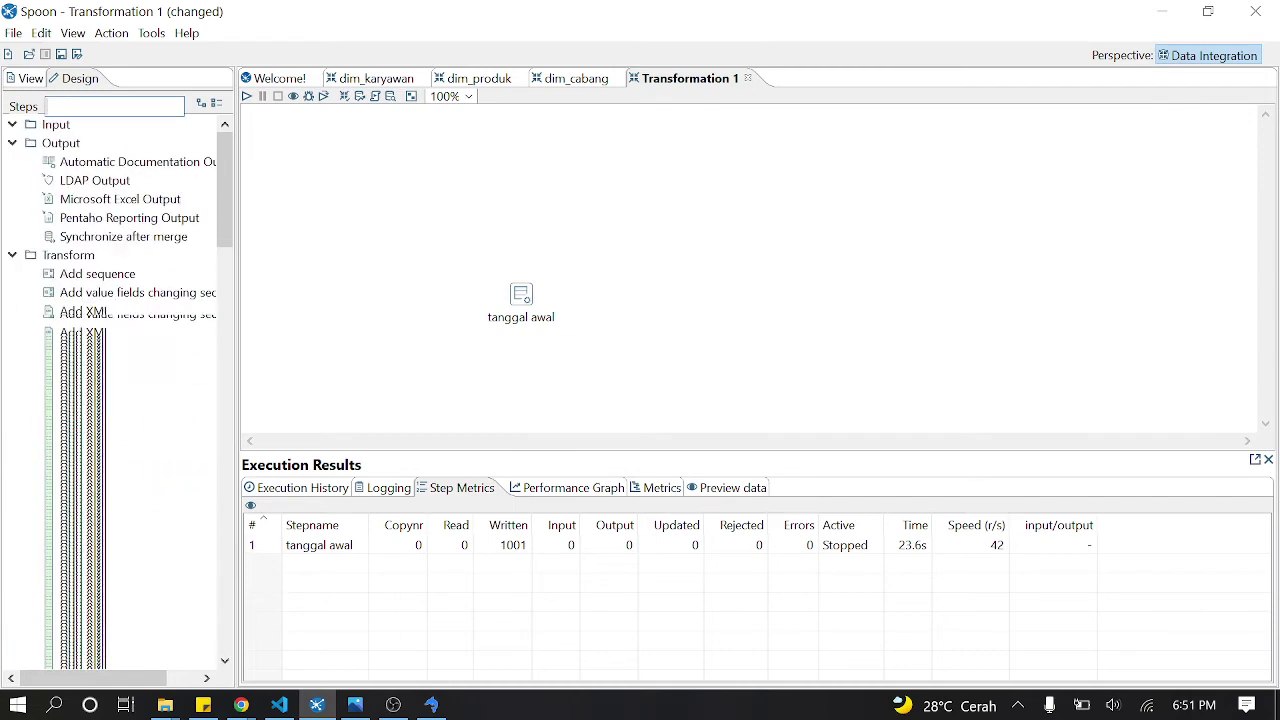
type("add")
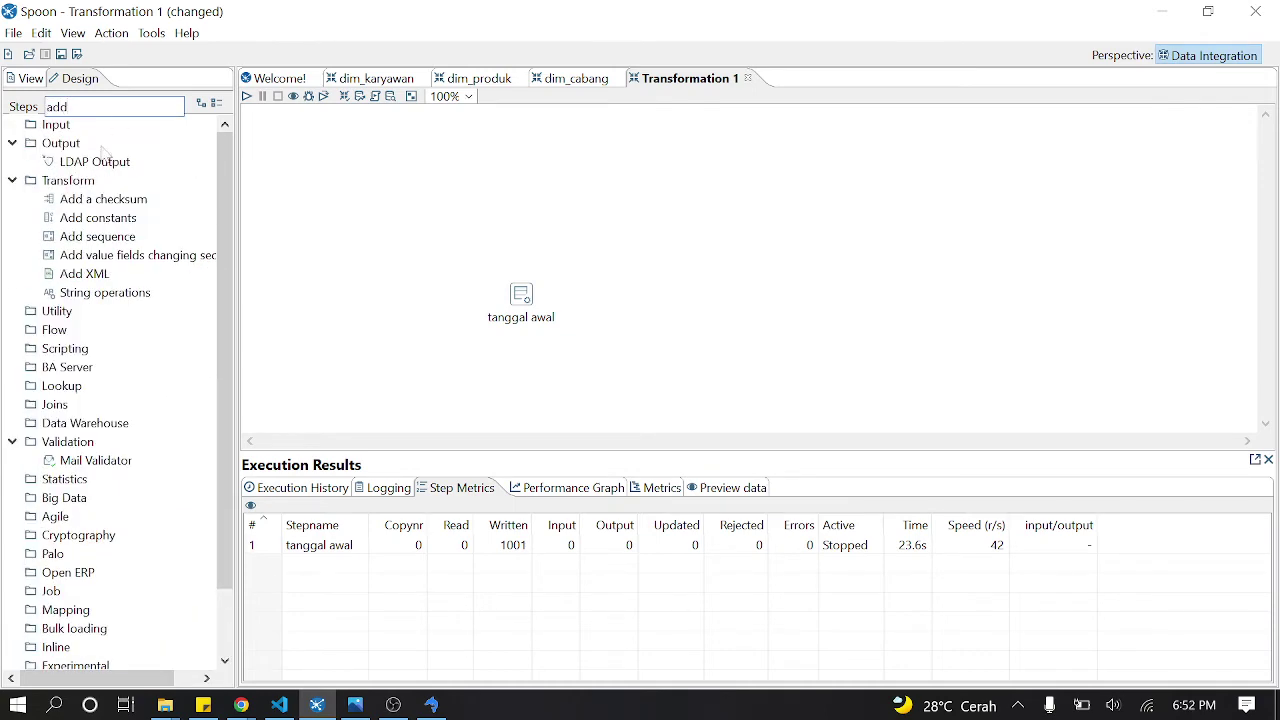
left_click_drag(105, 232, 594, 287)
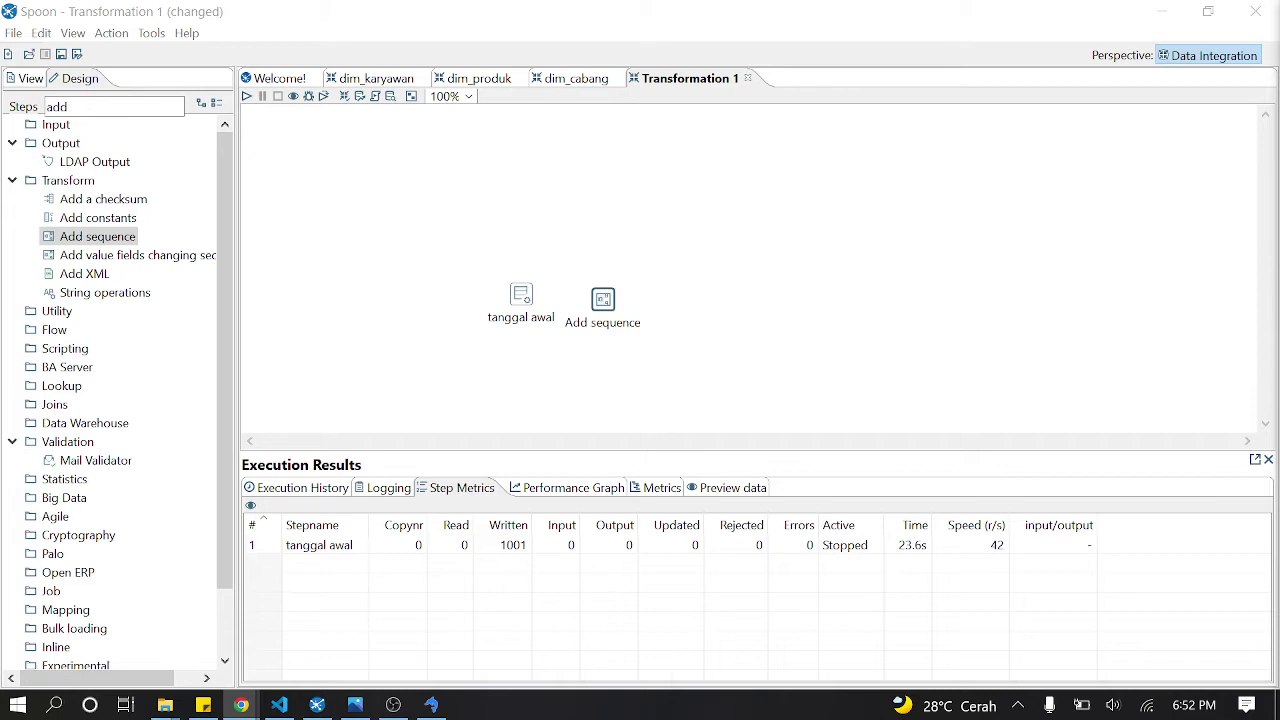
left_click_drag(603, 309, 617, 305)
Step: Name the Add sequence step "tgl selanjutnya" and its output value "tgl_selanjutnya"
double_click(617, 296)
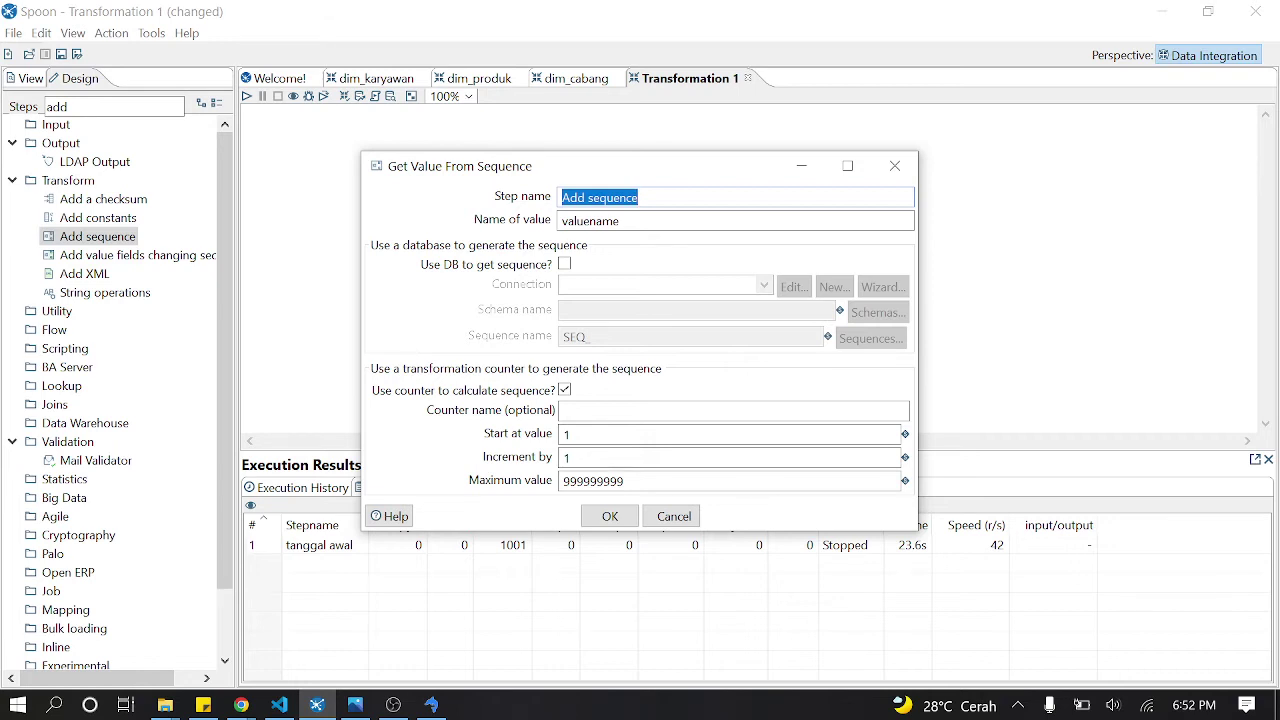
type("hari")
key("BackSpace")
key("BackSpace")
key("BackSpace")
key("BackSpace")
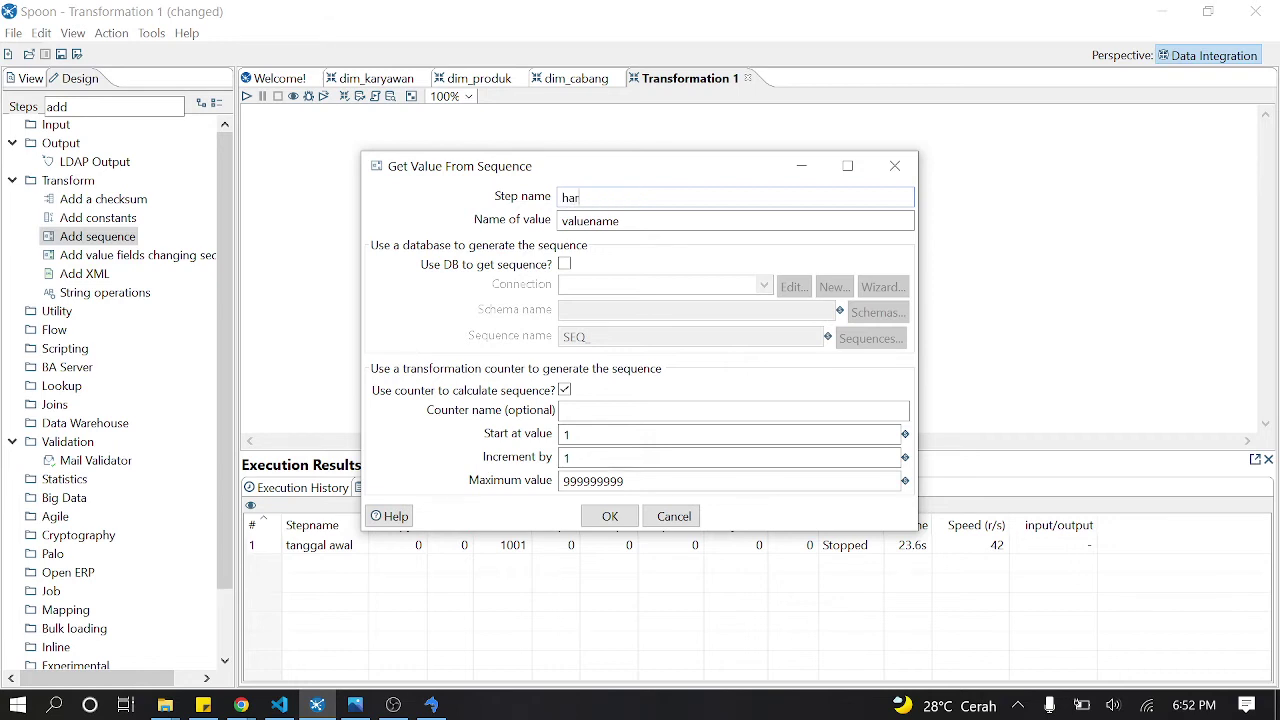
type("tgl selanjutnya")
key("Tab")
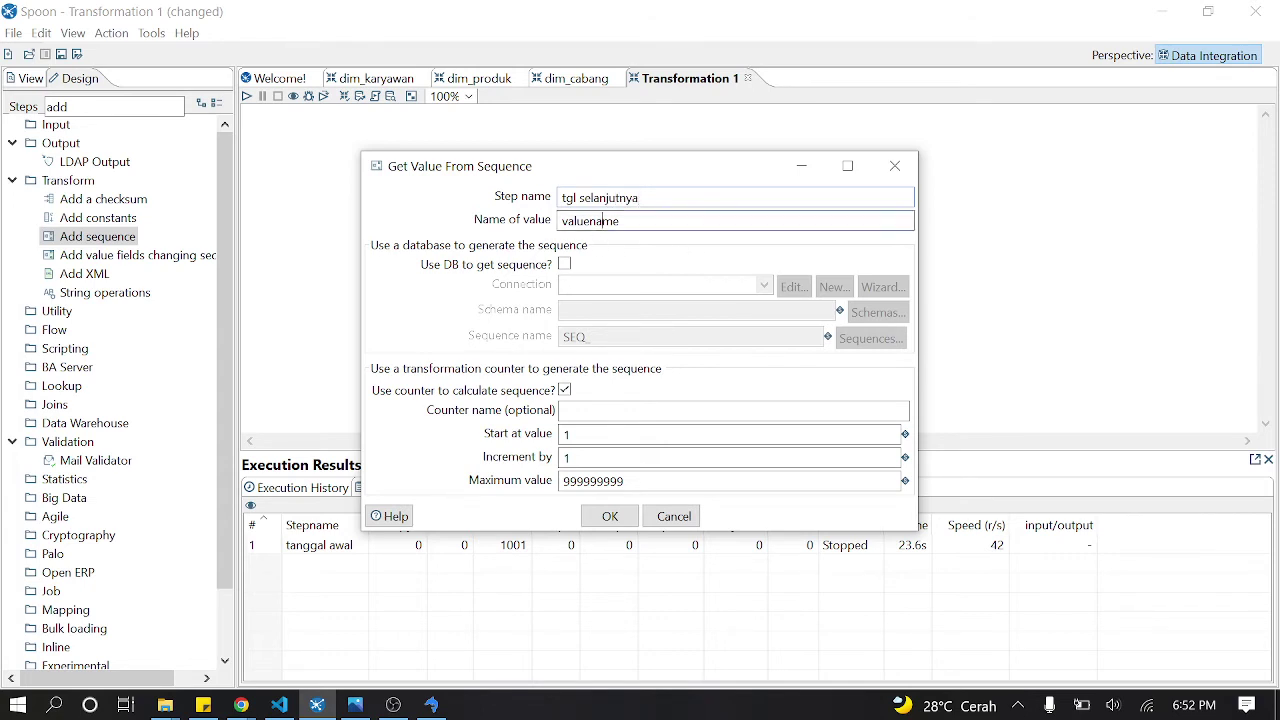
key("ctrl+a")
type("tgl")
type(" selanjutnya")
Step: Set the sequence's start value to 0 and save the step settings
left_click(570, 433)
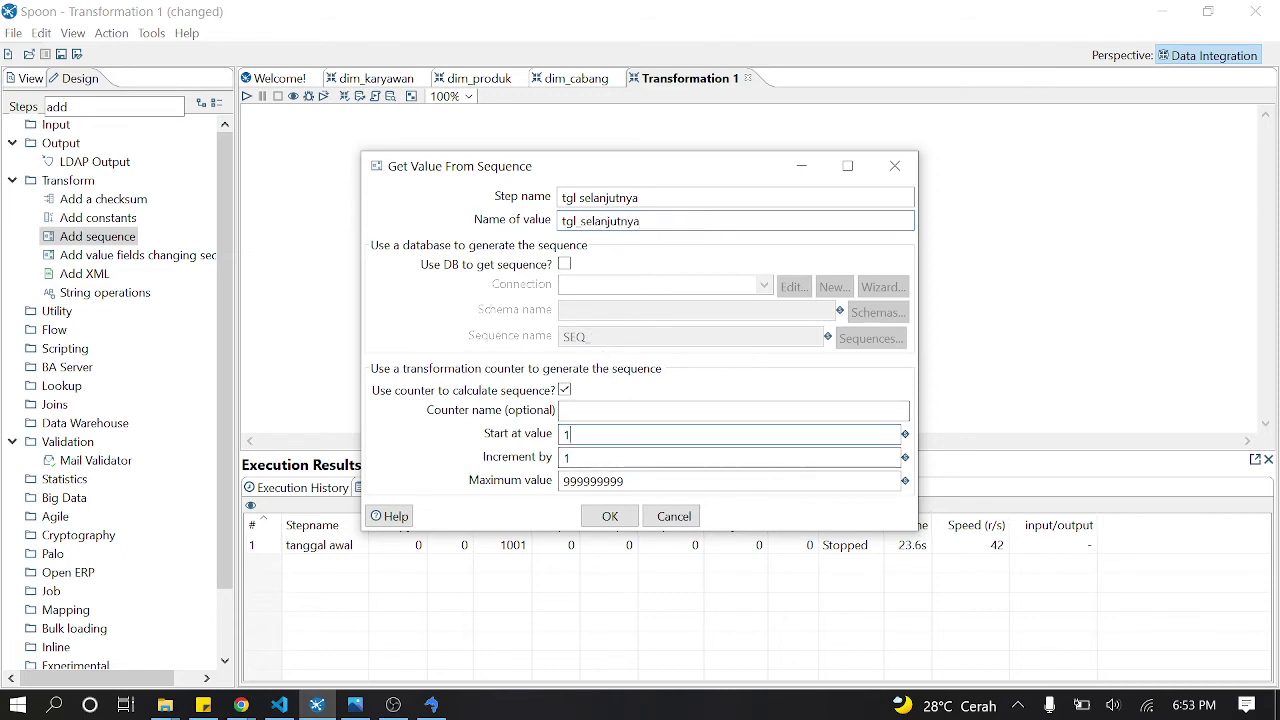
key("BackSpace")
type("0")
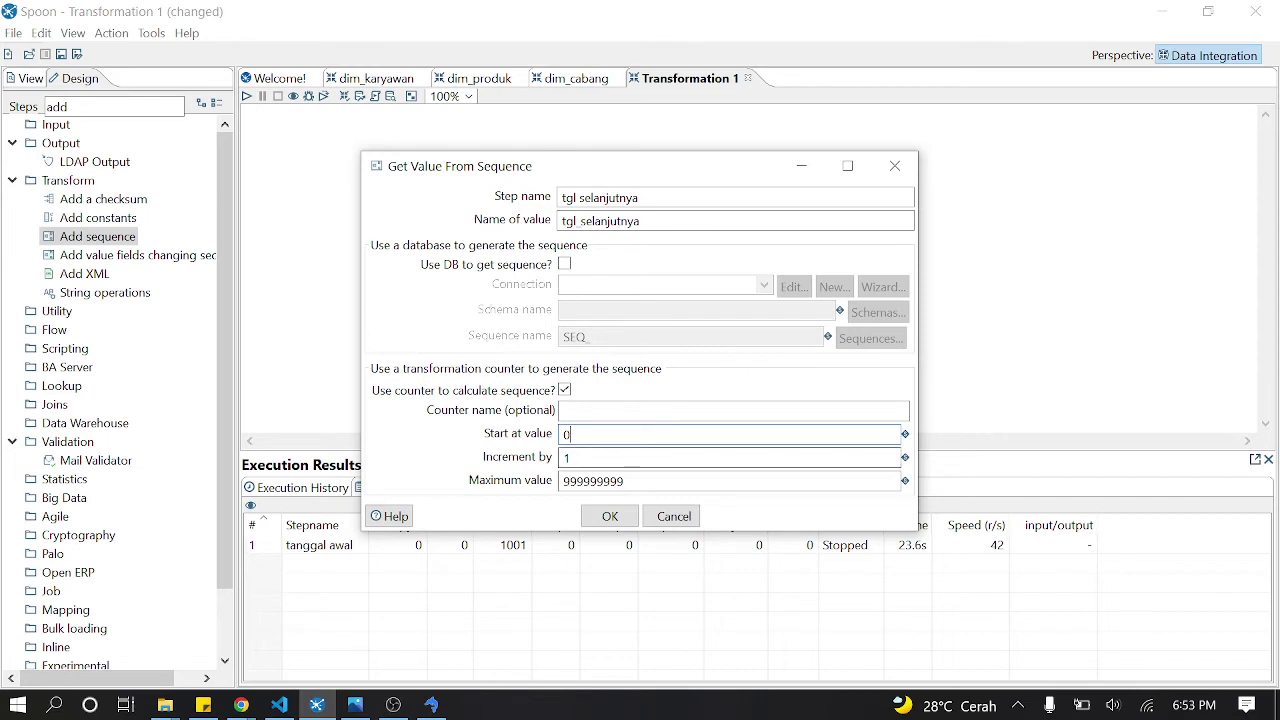
left_click(611, 517)
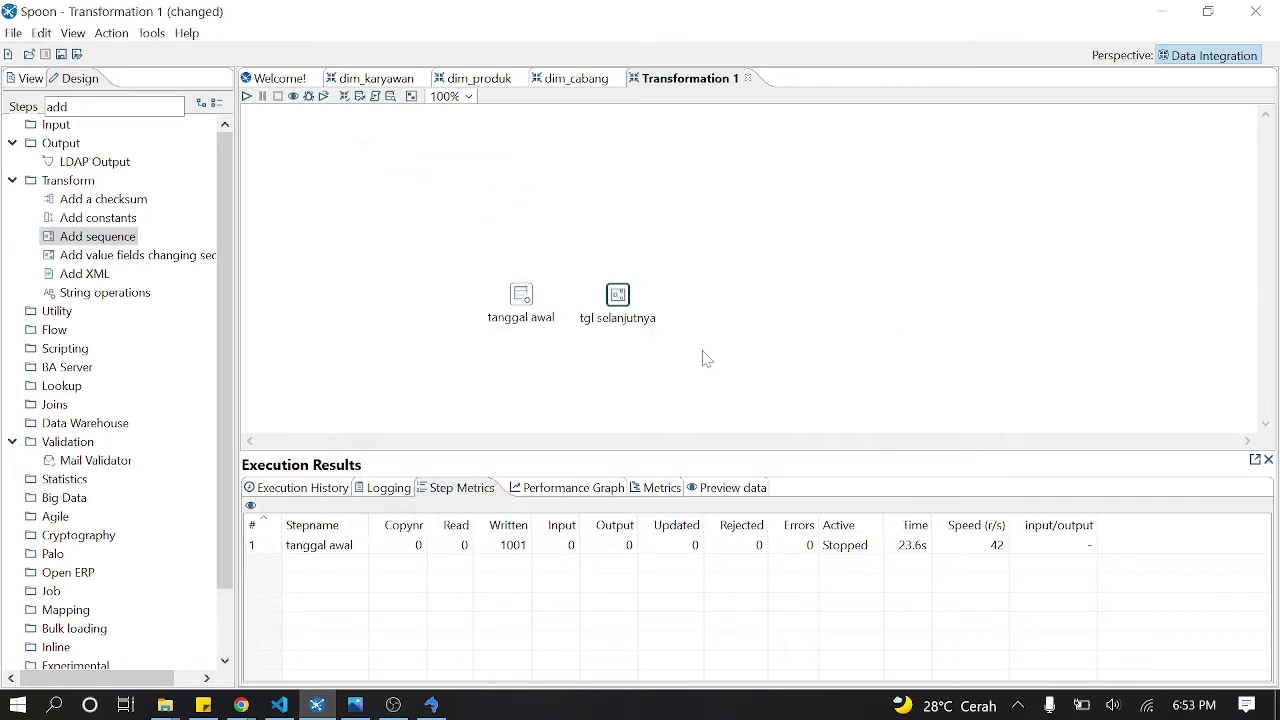
right_click(622, 310)
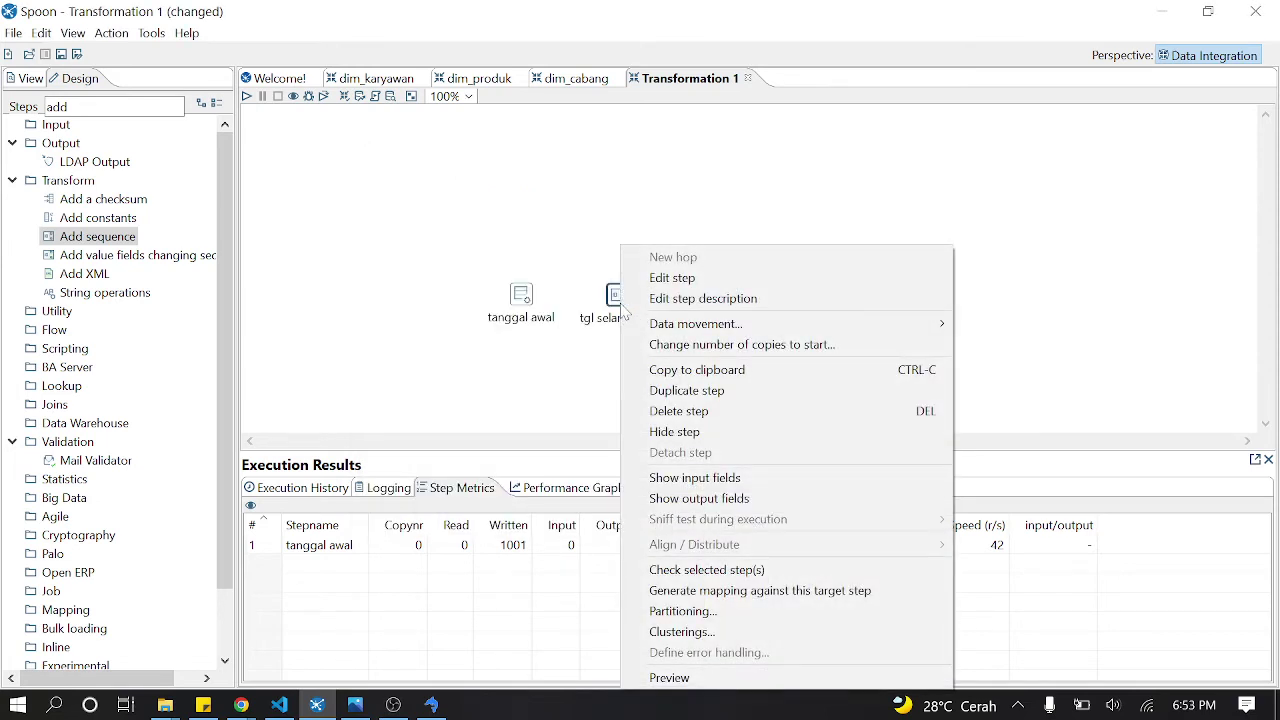
left_click(735, 675)
left_click(978, 256)
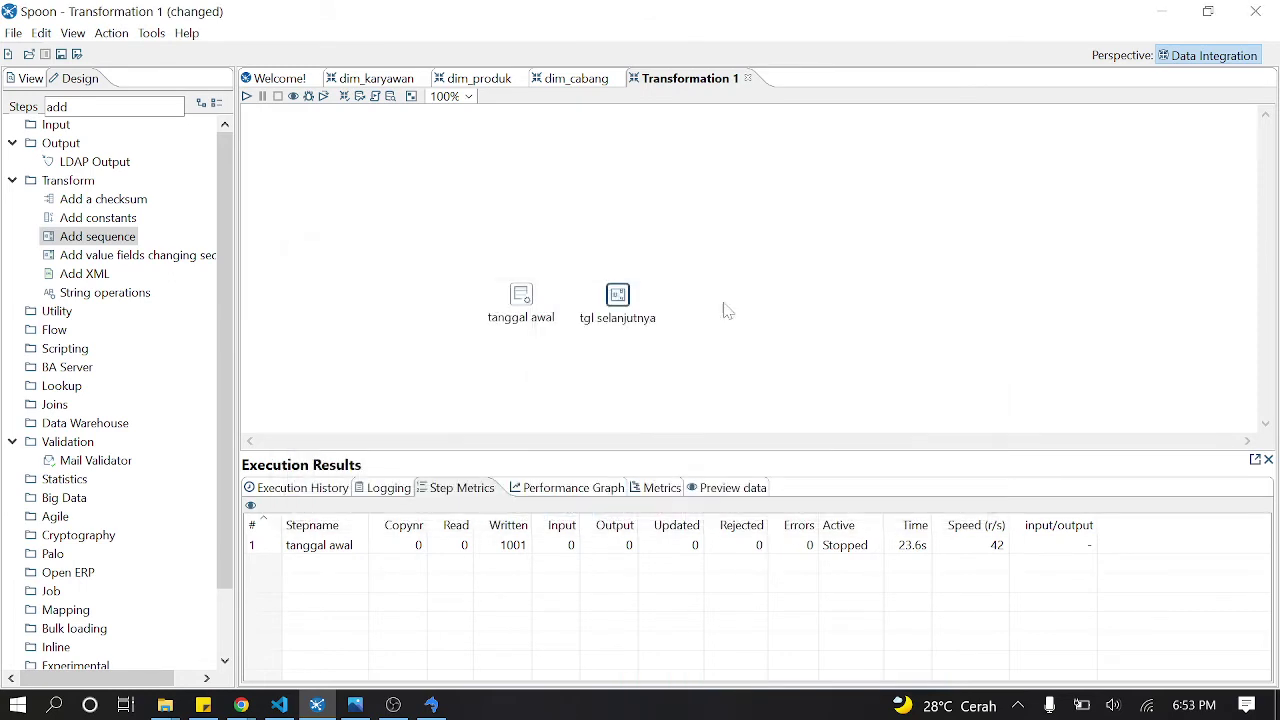
Step: Connect tanggal awal to tgl selanjutnya with a hop and reconfirm the sequence step's settings
mouse_move(525, 312)
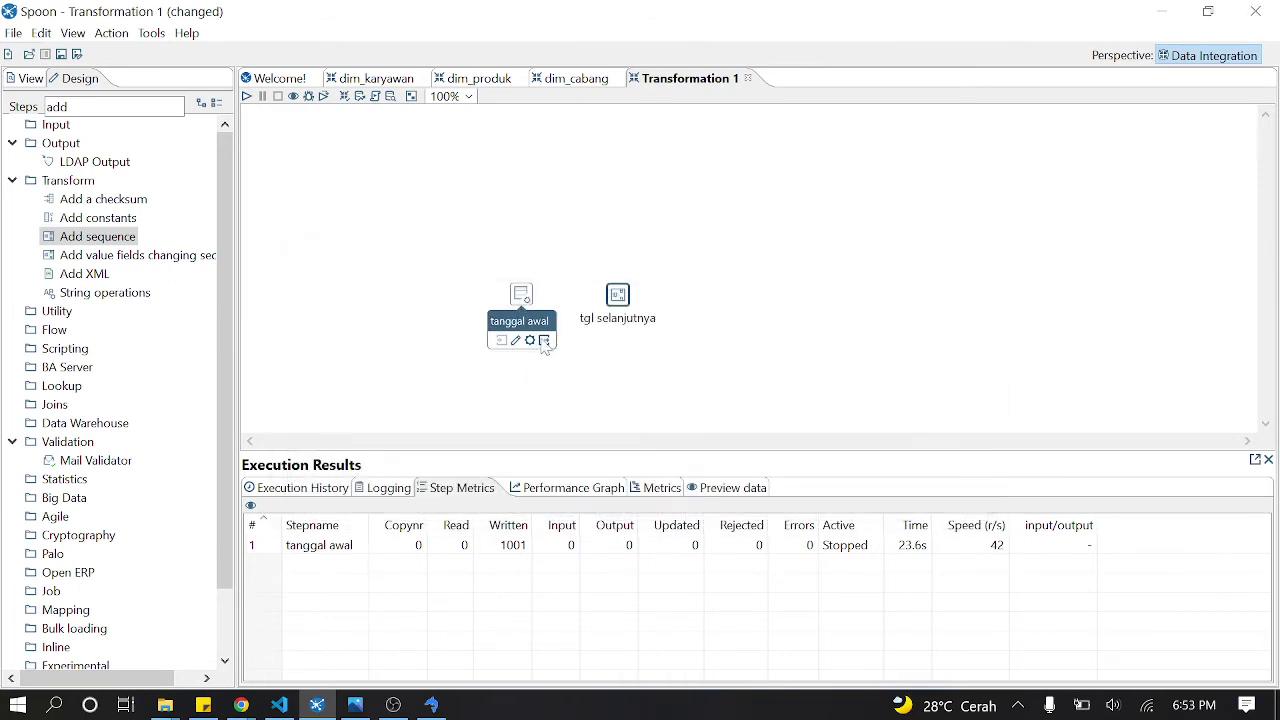
left_click_drag(544, 345, 617, 297)
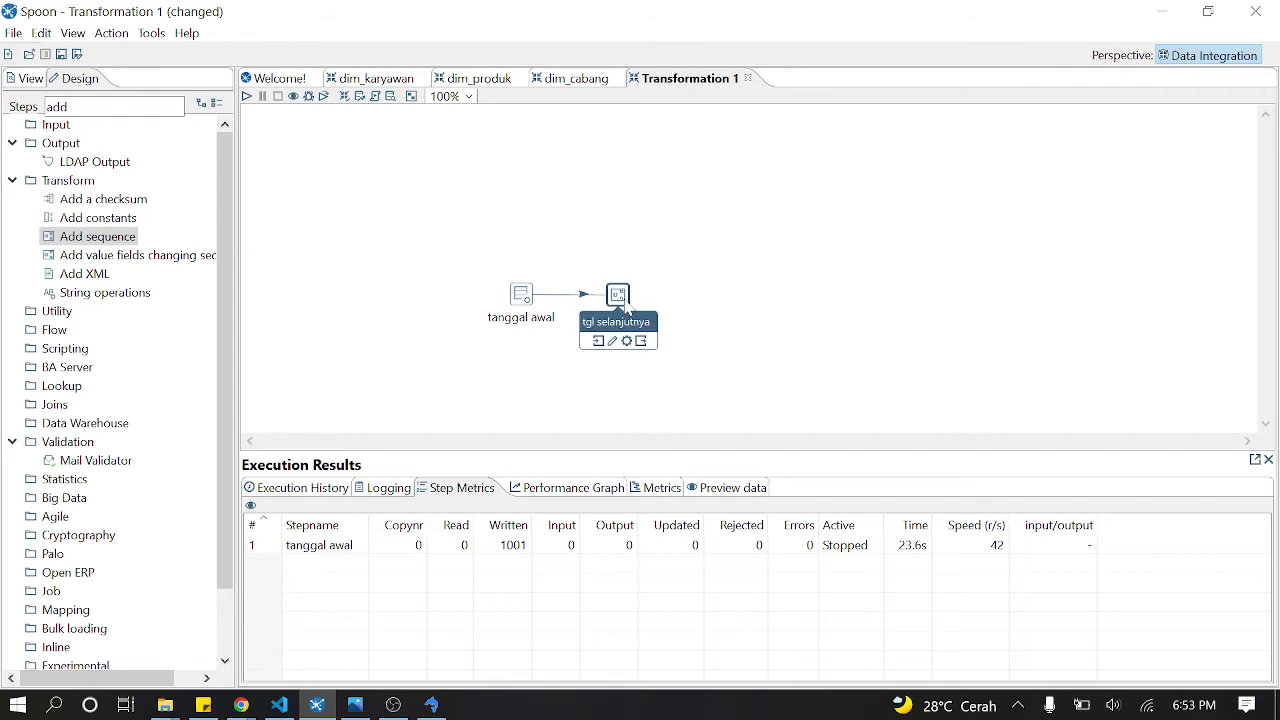
double_click(617, 297)
left_click(610, 516)
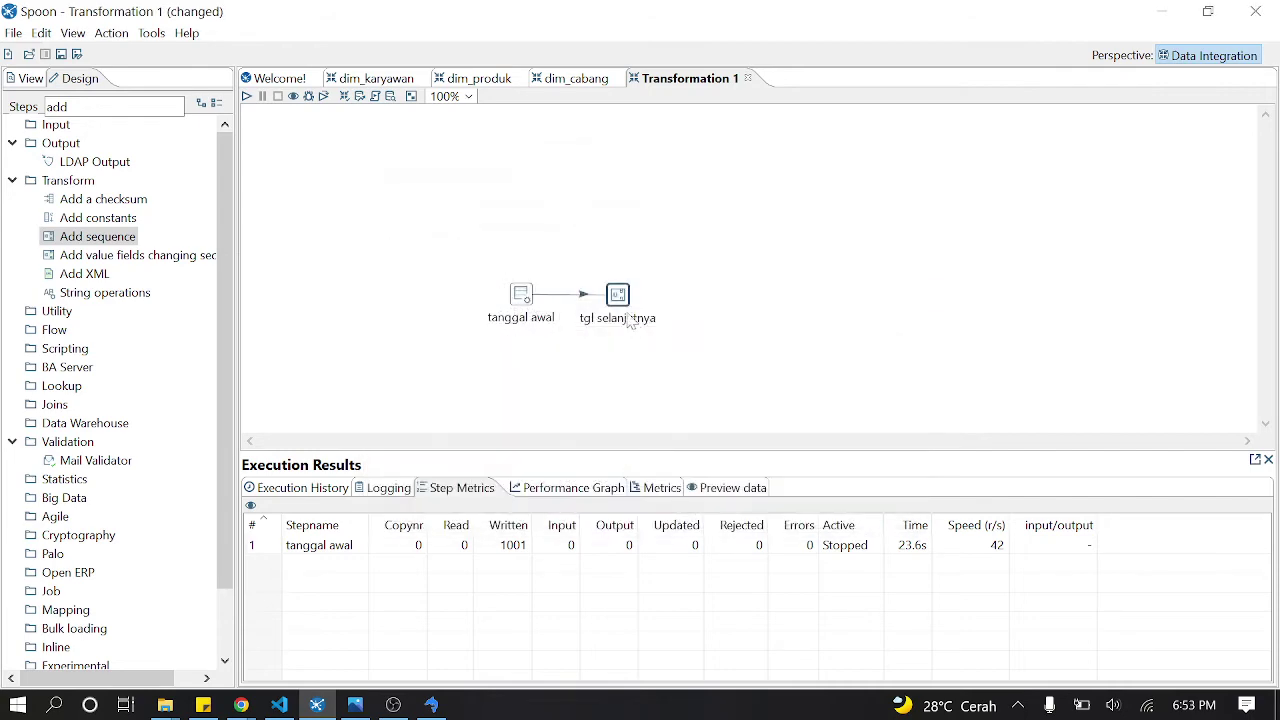
Step: Preview the output rows of the tgl selanjutnya step, examine both date columns and close the preview
right_click(624, 308)
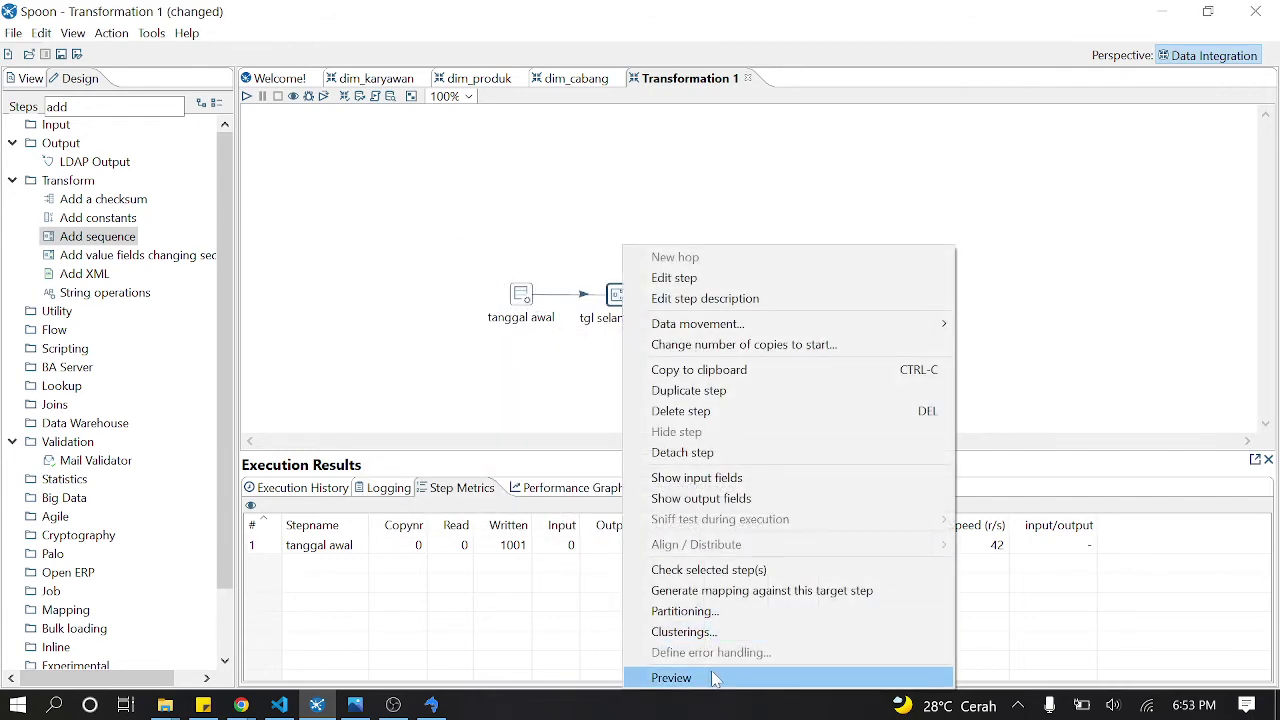
left_click(675, 677)
left_click(580, 511)
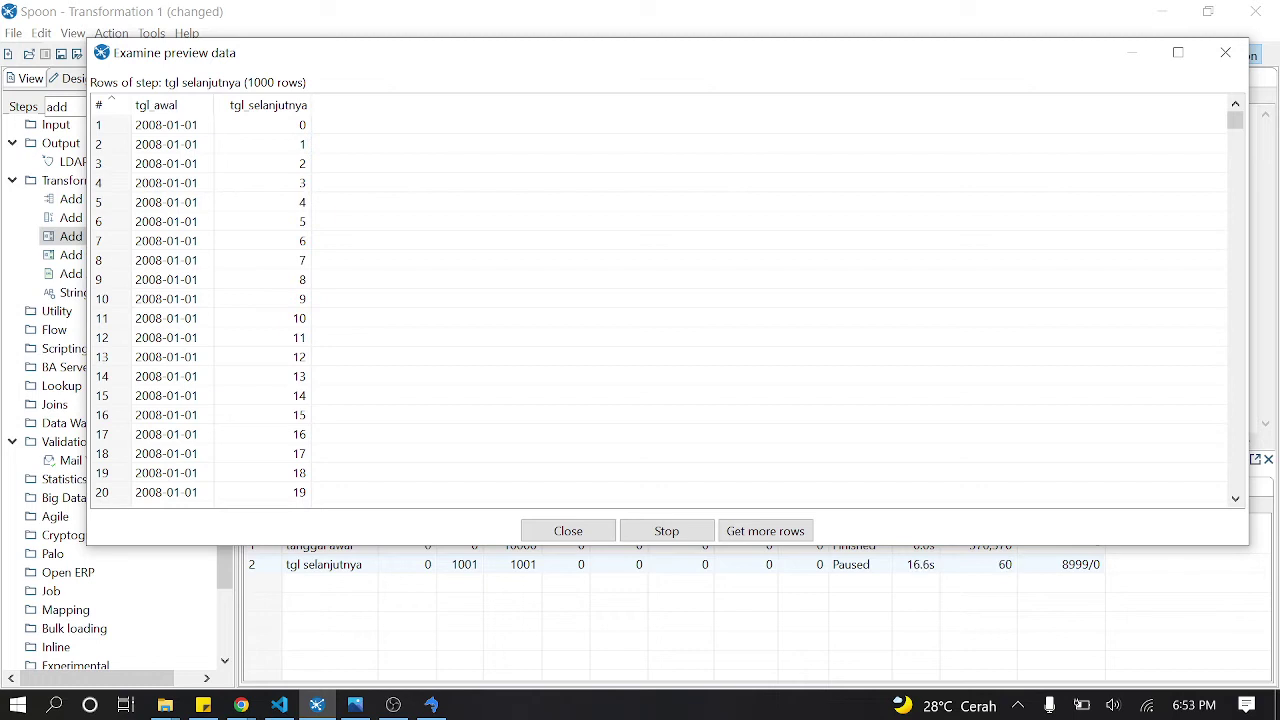
left_click(241, 705)
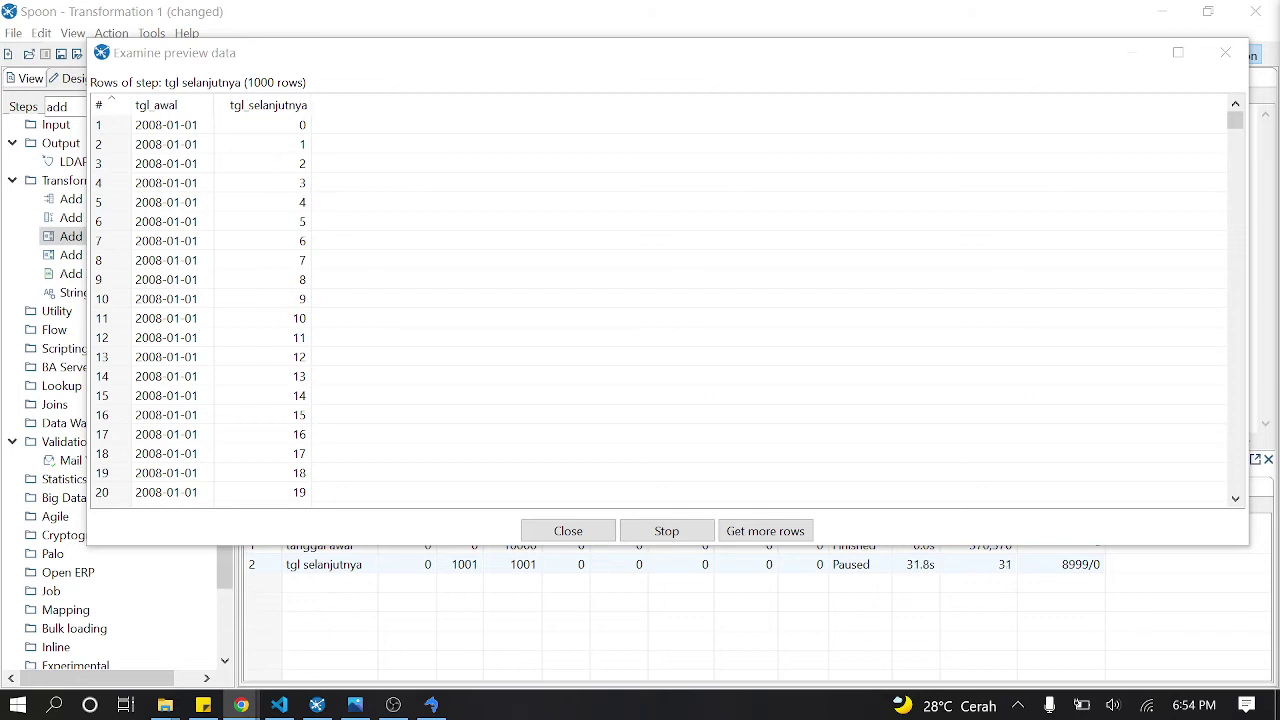
left_click(1226, 53)
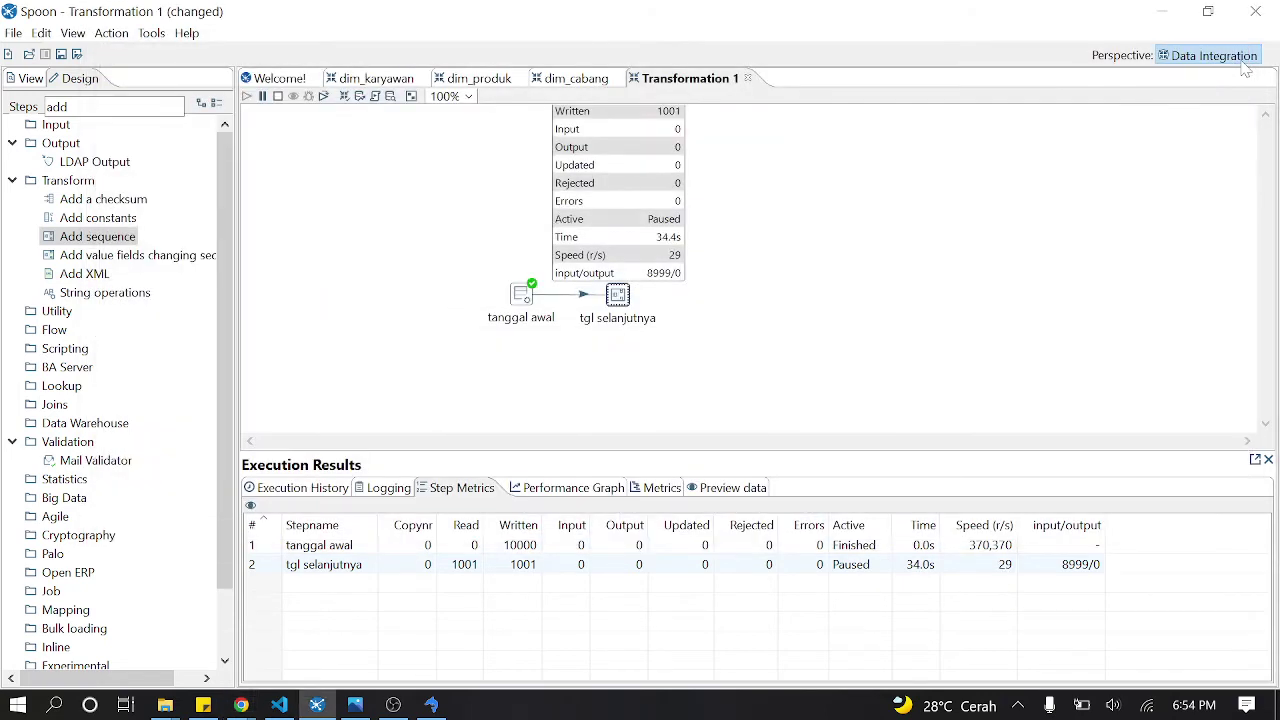
Step: Stop the paused preview run, add a Calculator step beside tgl selanjutnya and connect tgl selanjutnya to it with a hop
left_click(278, 97)
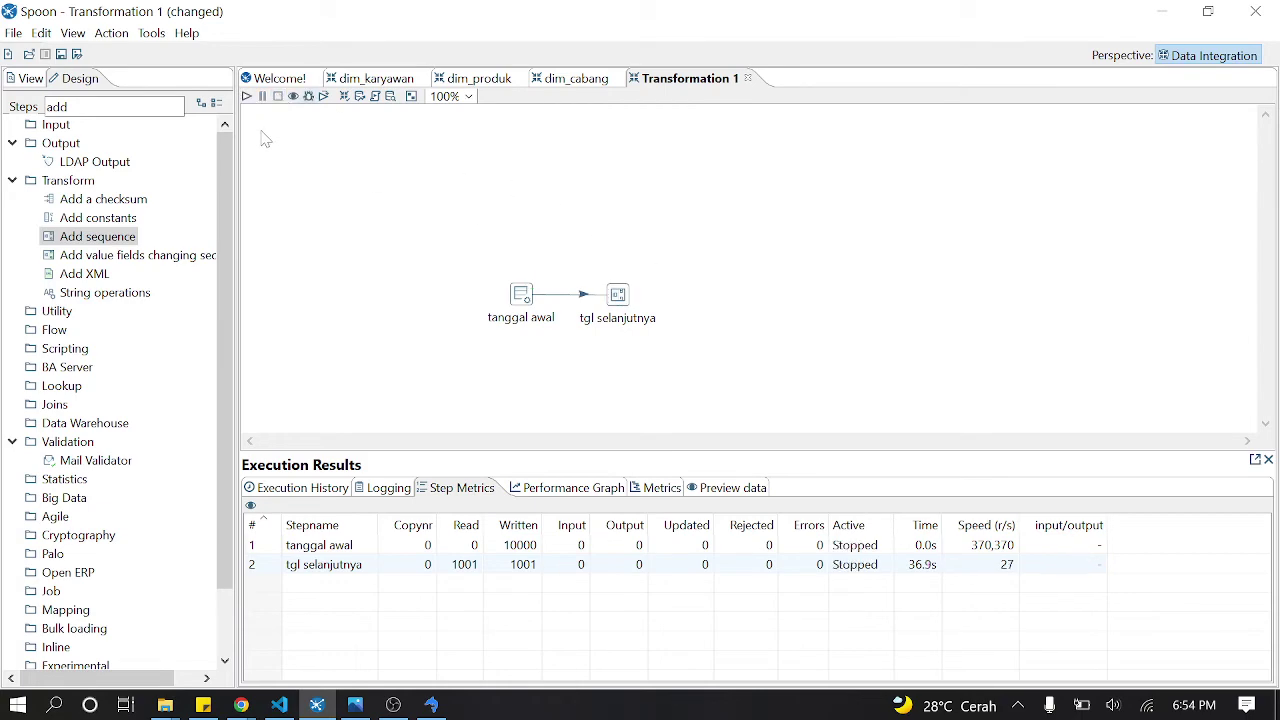
double_click(100, 106)
key("BackSpace")
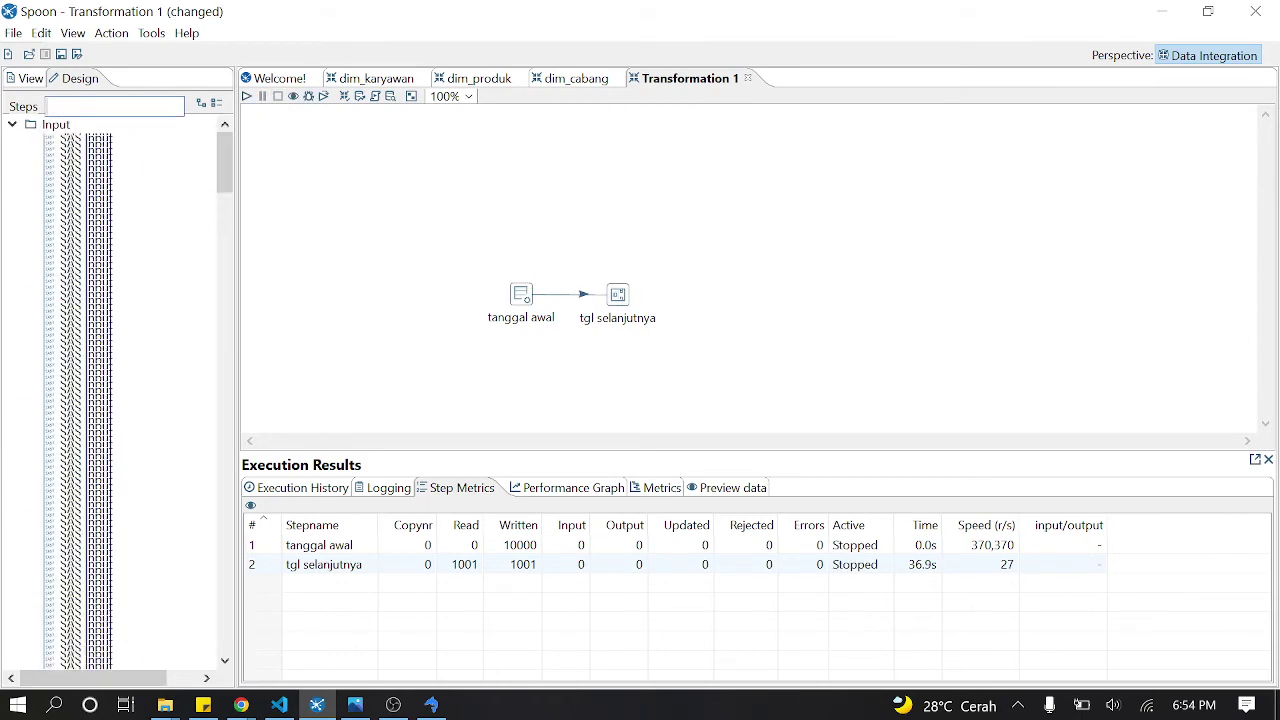
type("cal")
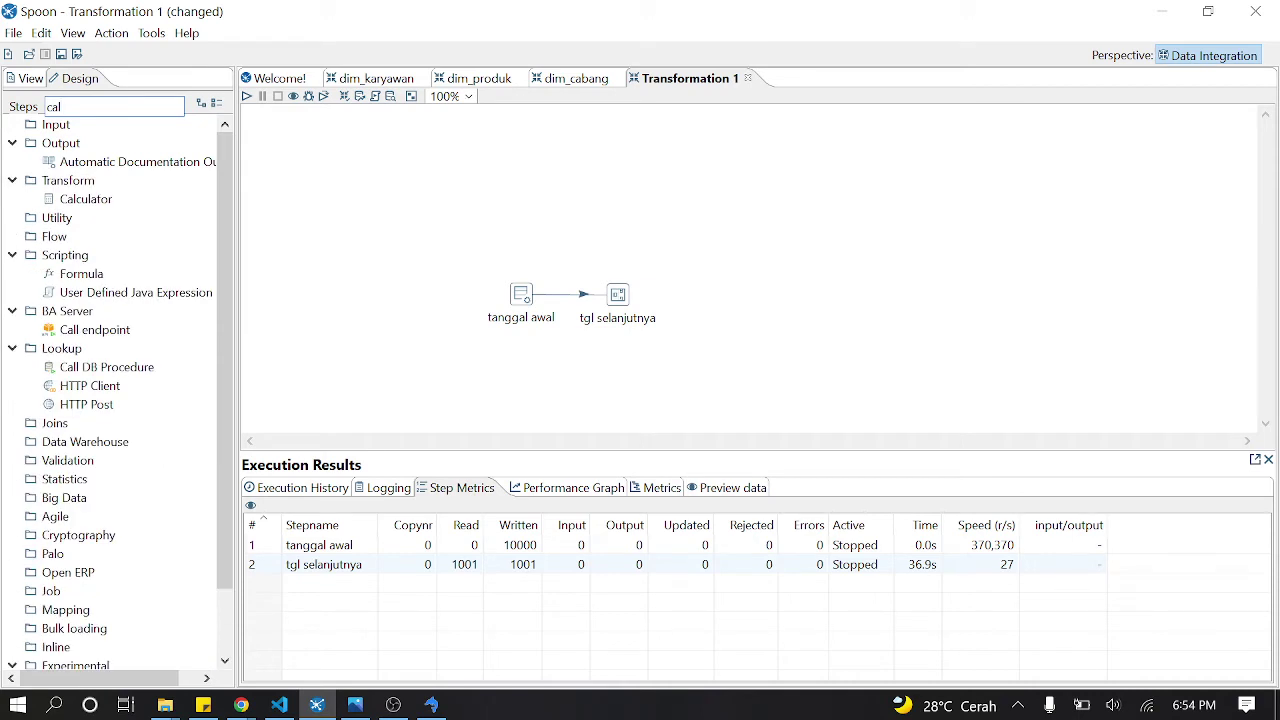
left_click_drag(106, 206, 706, 281)
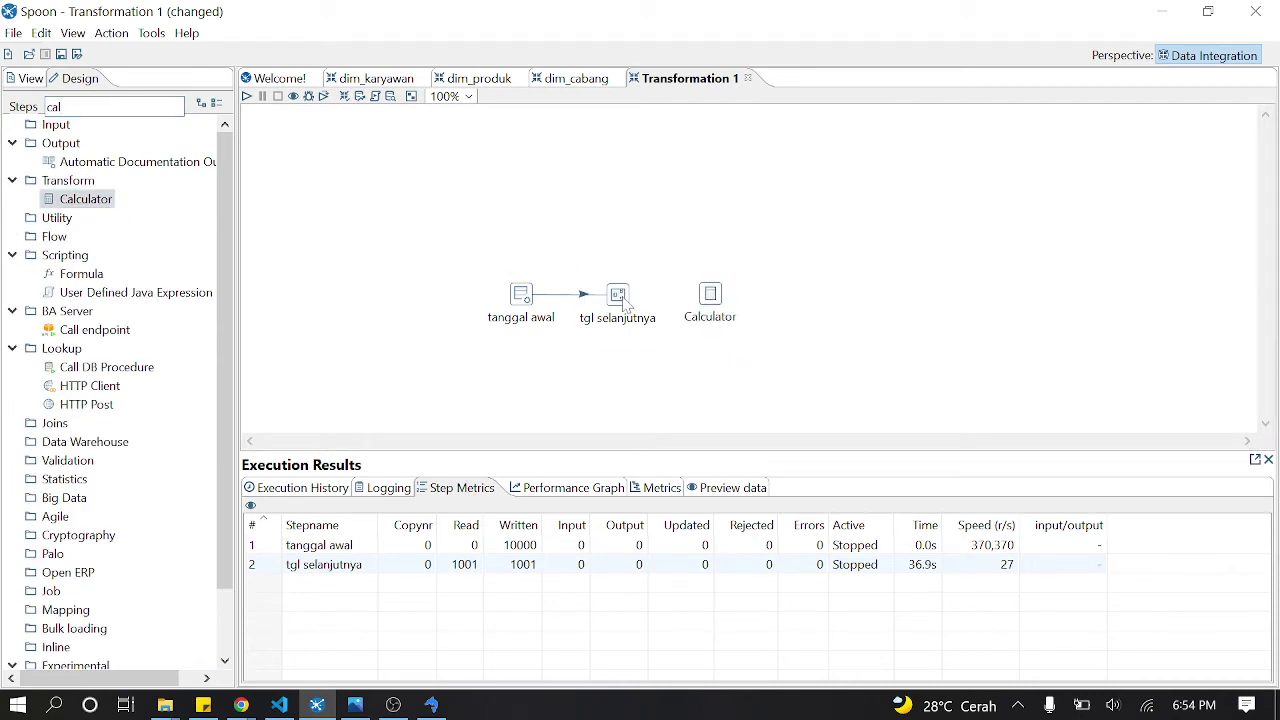
mouse_move(622, 303)
left_click_drag(648, 345, 710, 294)
Step: Name the Calculator step "hitung tanggal" and save its settings
double_click(716, 298)
type("hit")
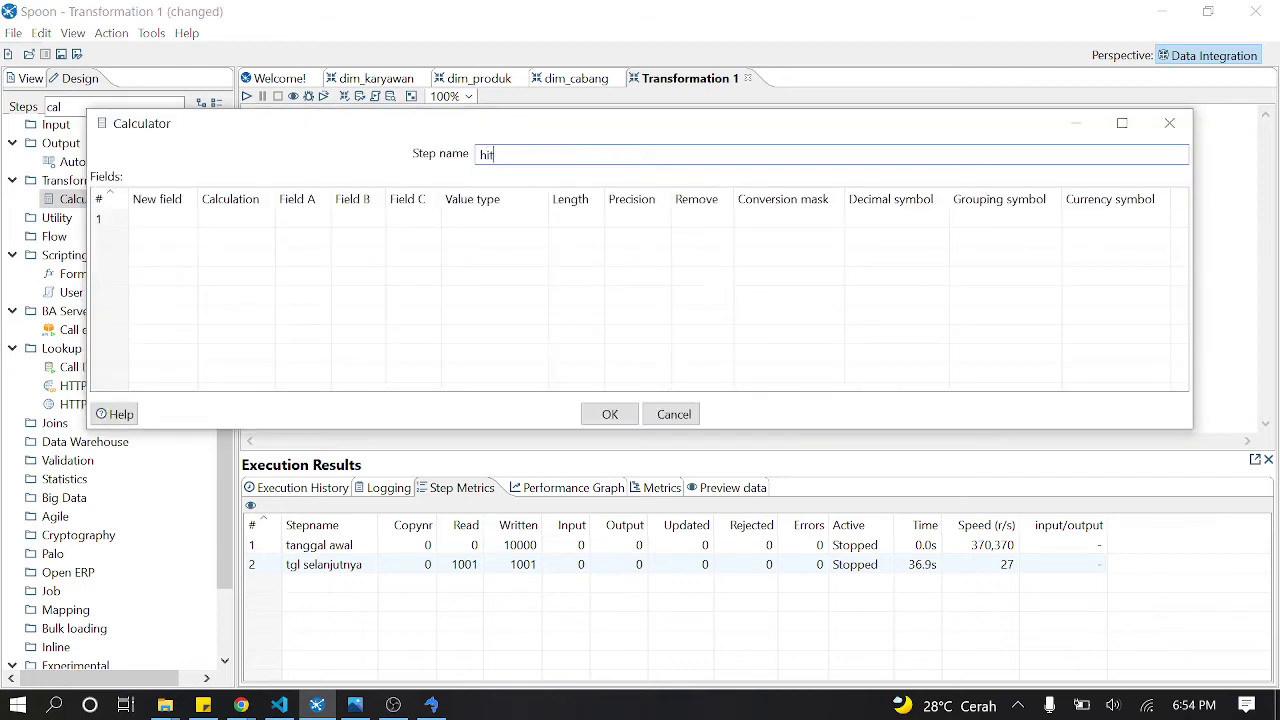
type("ung tanggal")
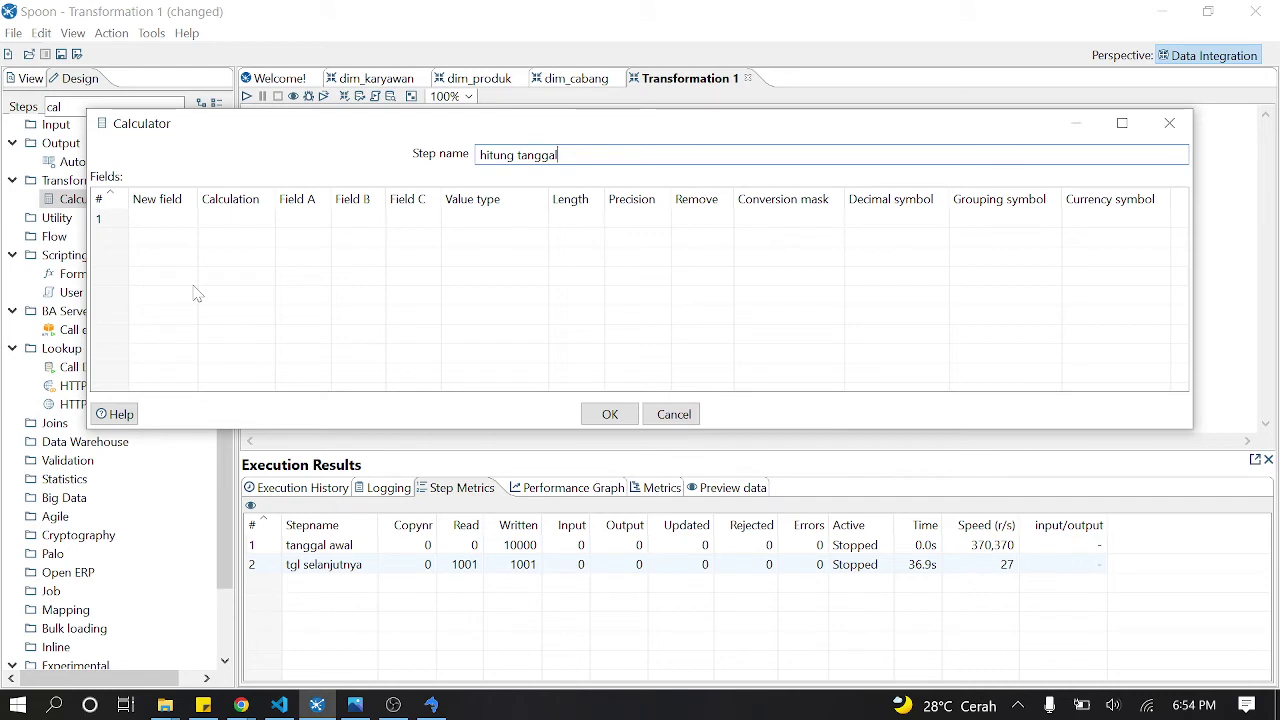
left_click(186, 219)
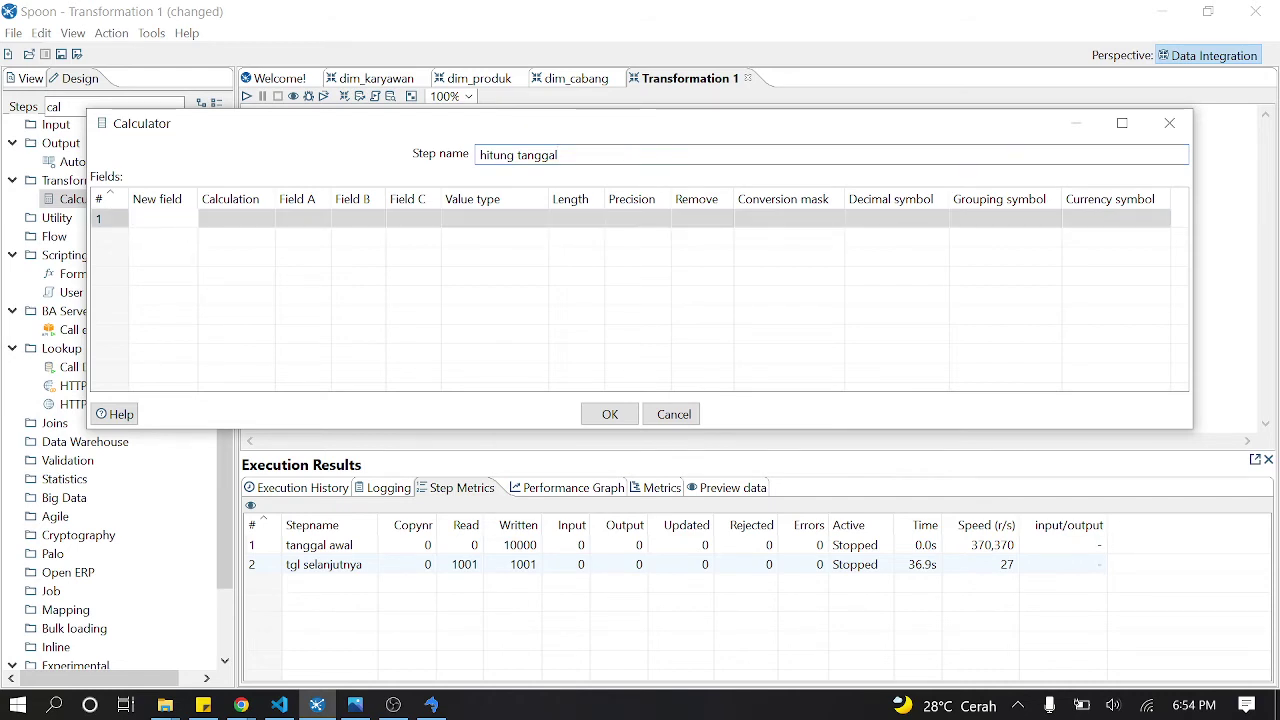
left_click(612, 413)
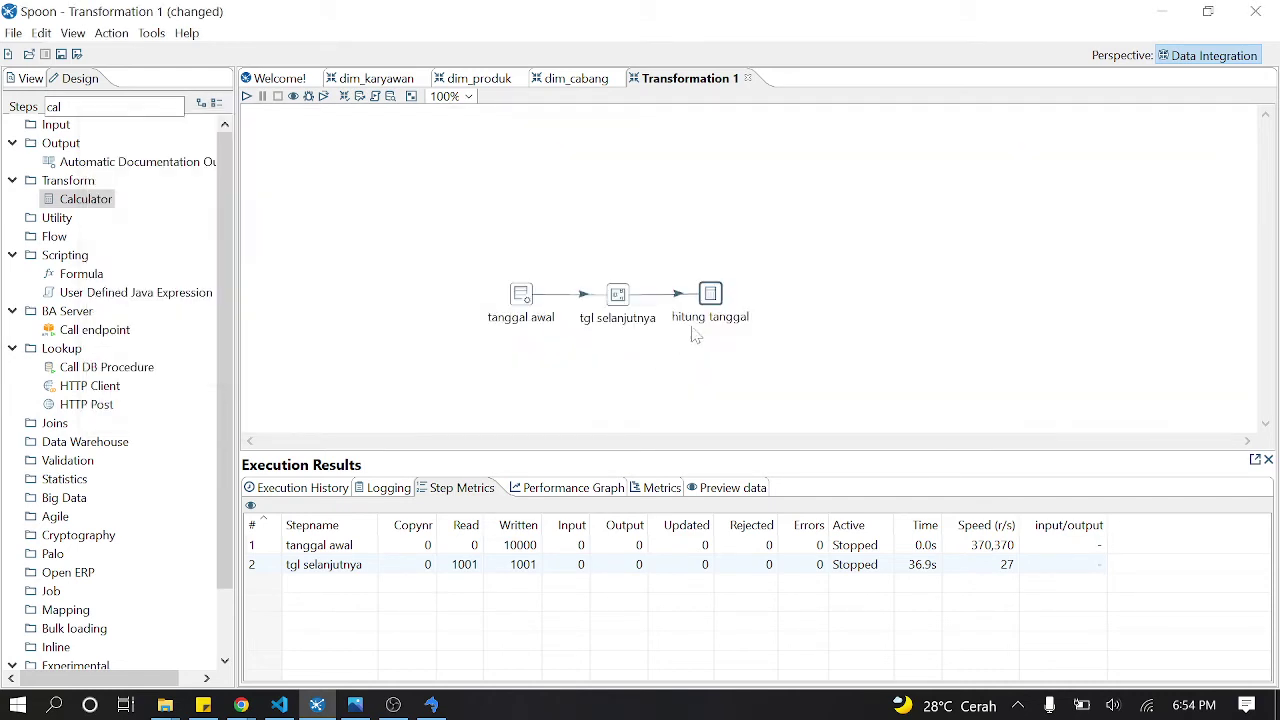
Step: Add a new field "tanggal" to the hitung tanggal step with the calculation "Date A + B Days"
double_click(714, 300)
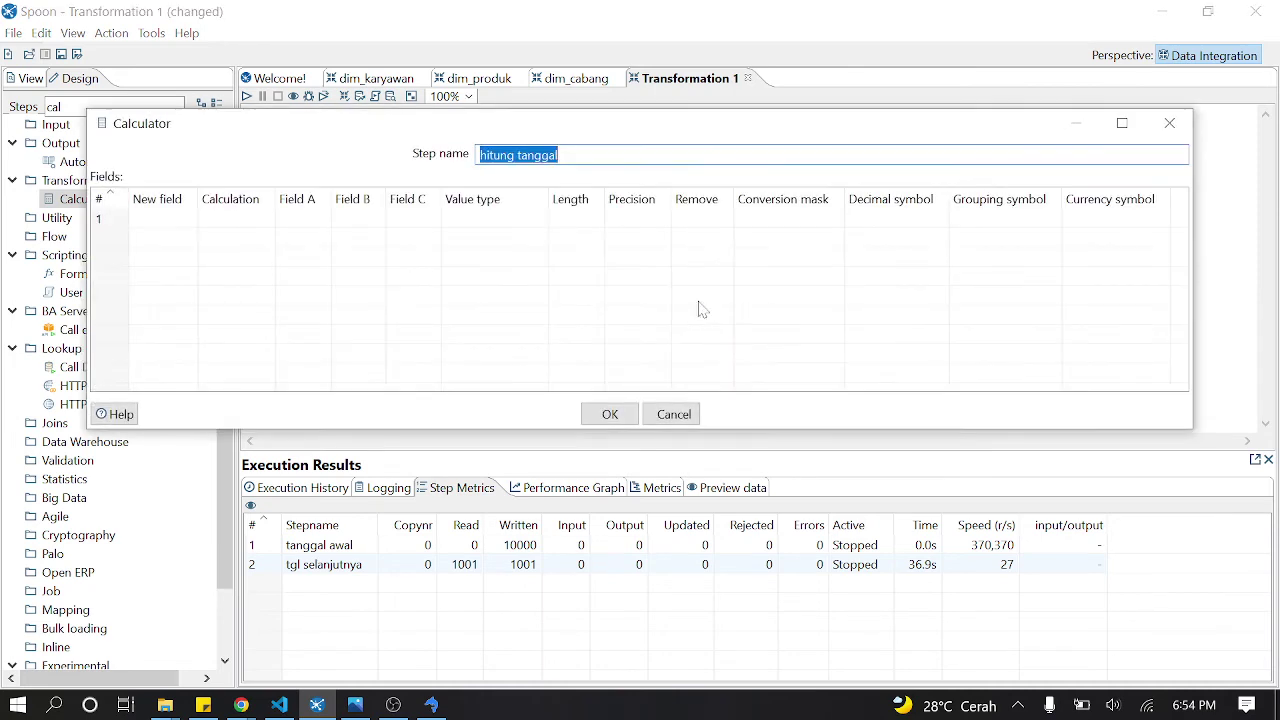
left_click(182, 217)
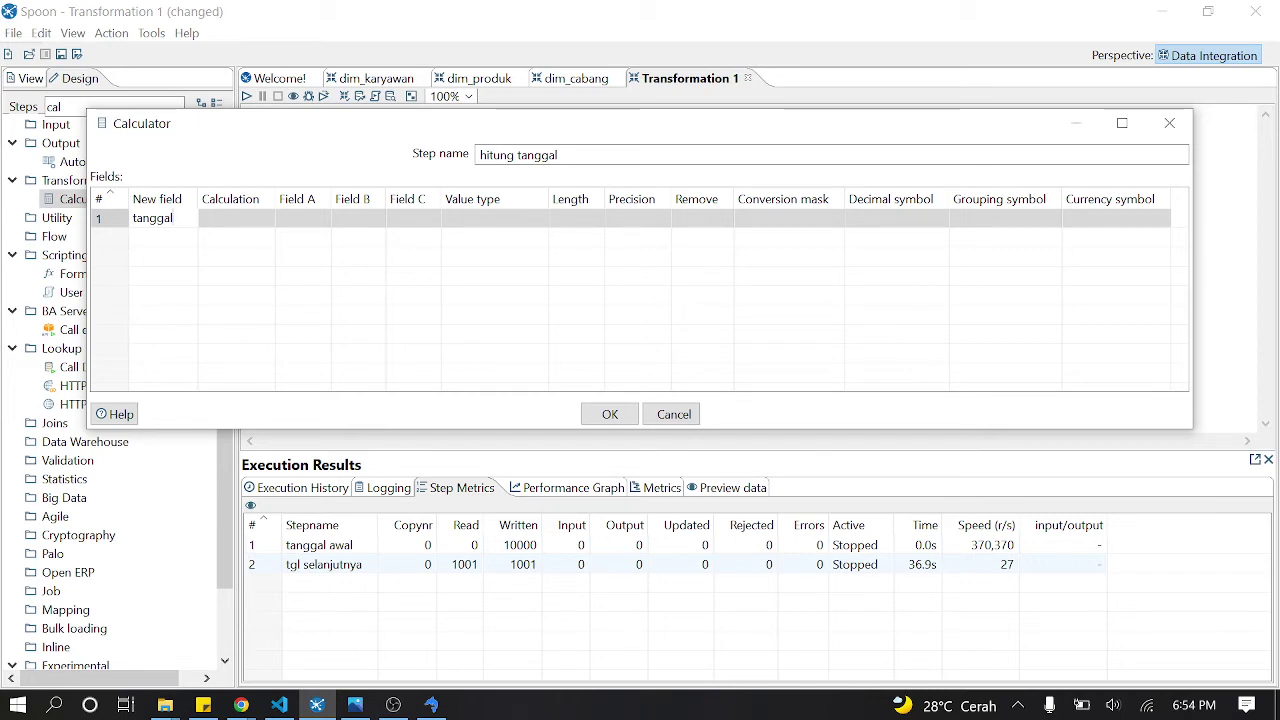
left_click(265, 228)
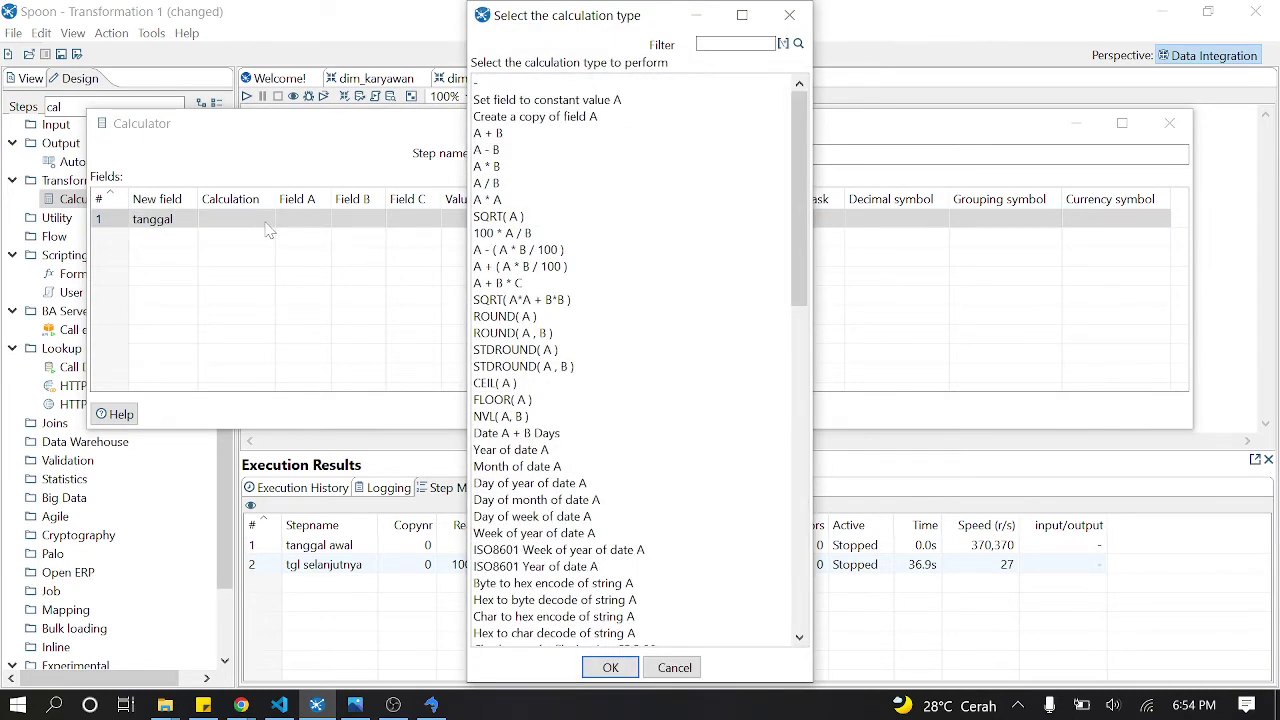
left_click(546, 436)
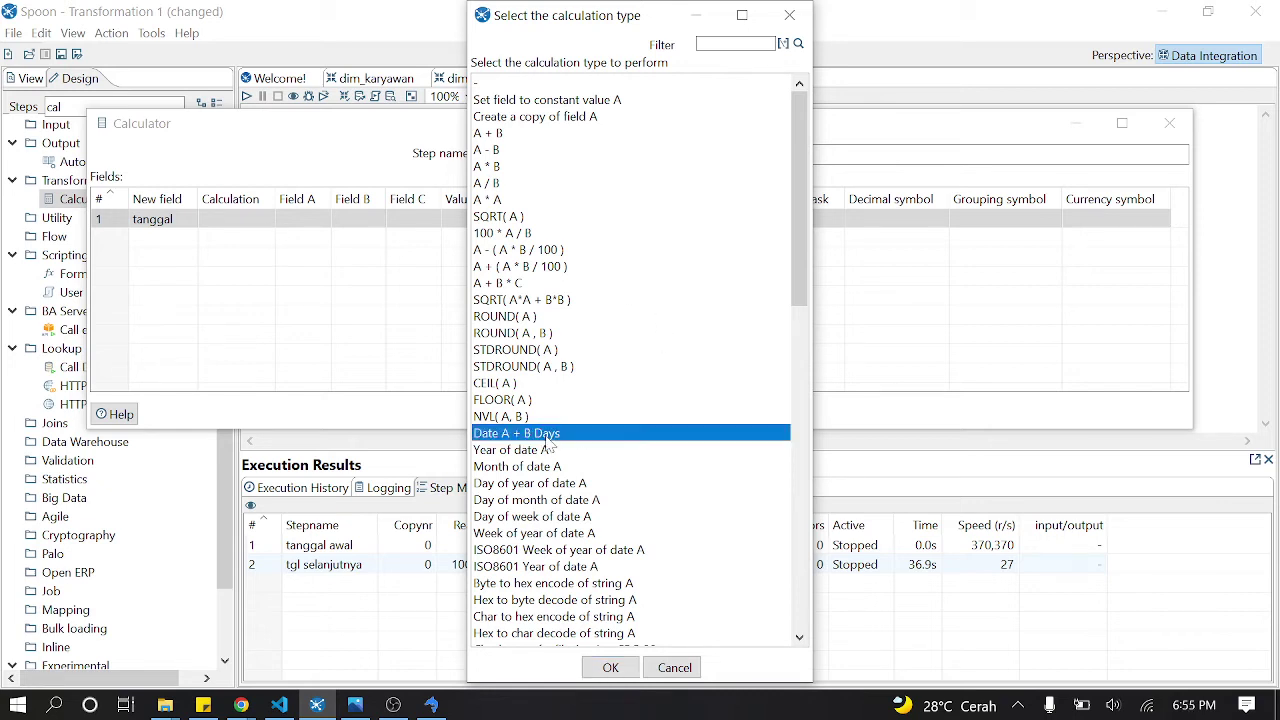
left_click(622, 667)
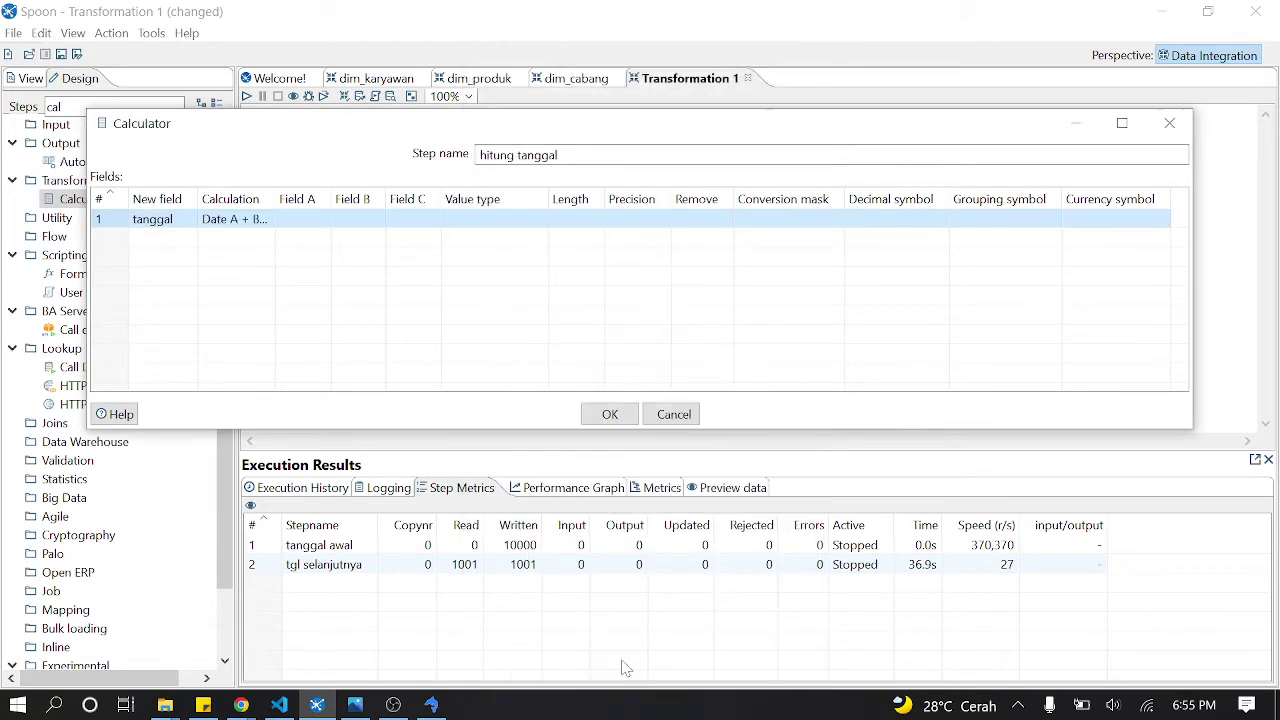
Step: Set the tanggal calculation's Field A to tgl_awal and Field B to tgl_selanjutnya, and save the step settings
left_click(316, 219)
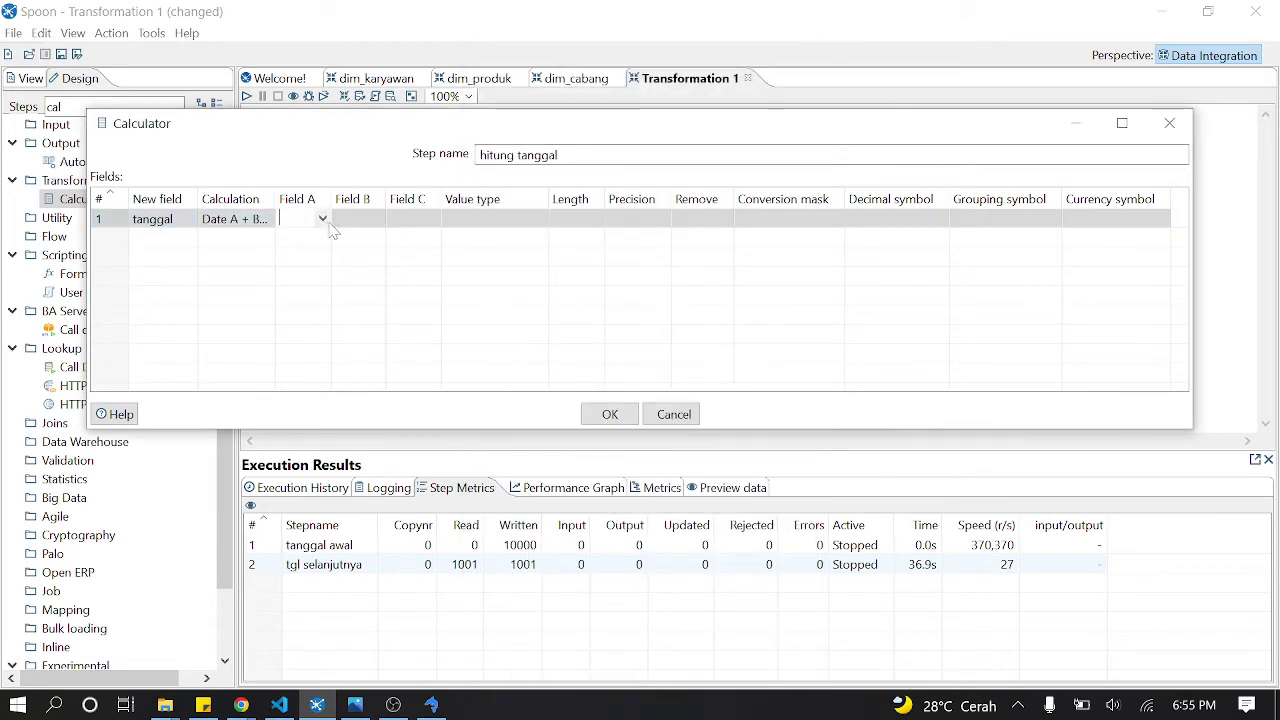
left_click(322, 219)
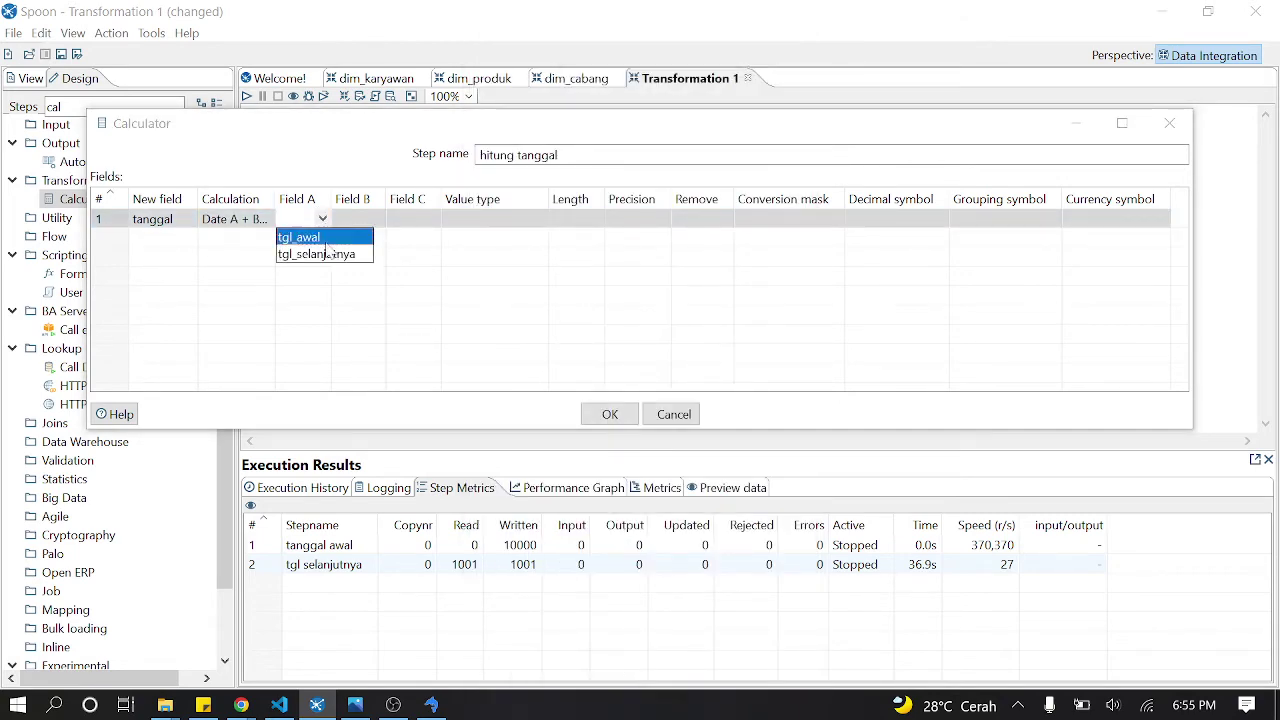
left_click(330, 240)
left_click(384, 227)
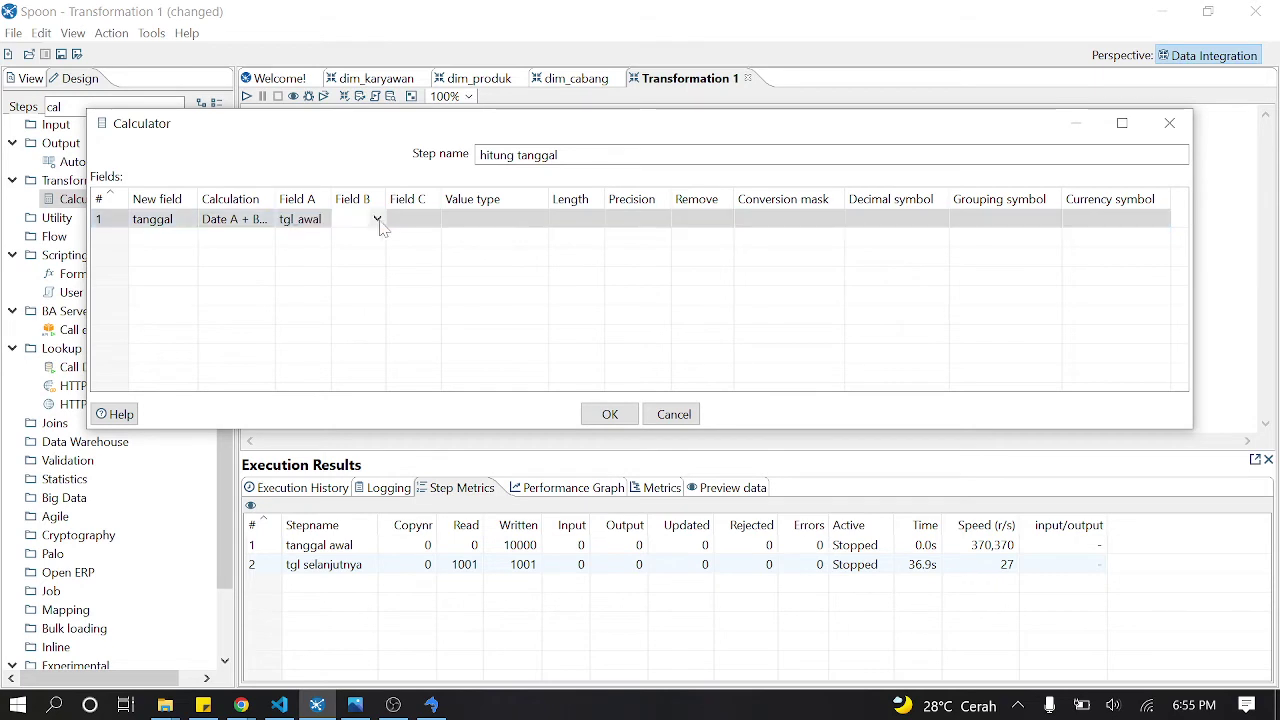
left_click(380, 222)
left_click(384, 273)
left_click(608, 412)
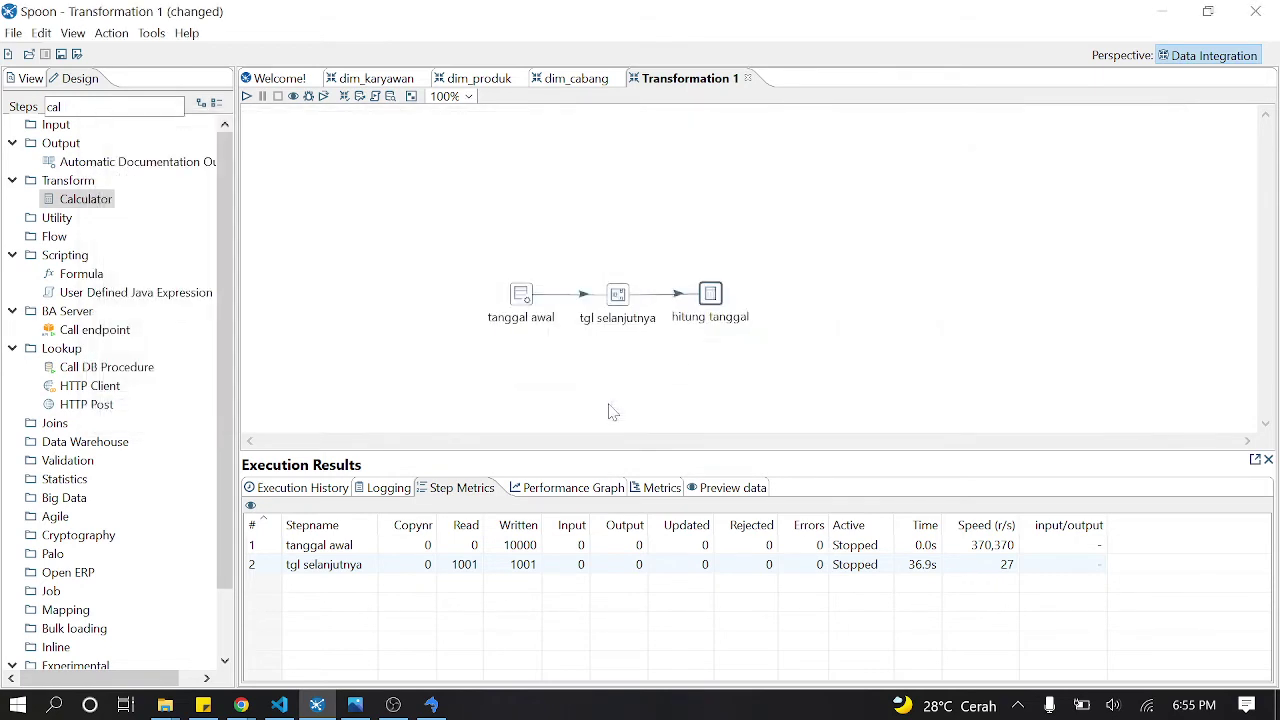
Step: Preview the output rows of the hitung tanggal step, examine how the tanggal dates progress across months and close the preview
right_click(718, 305)
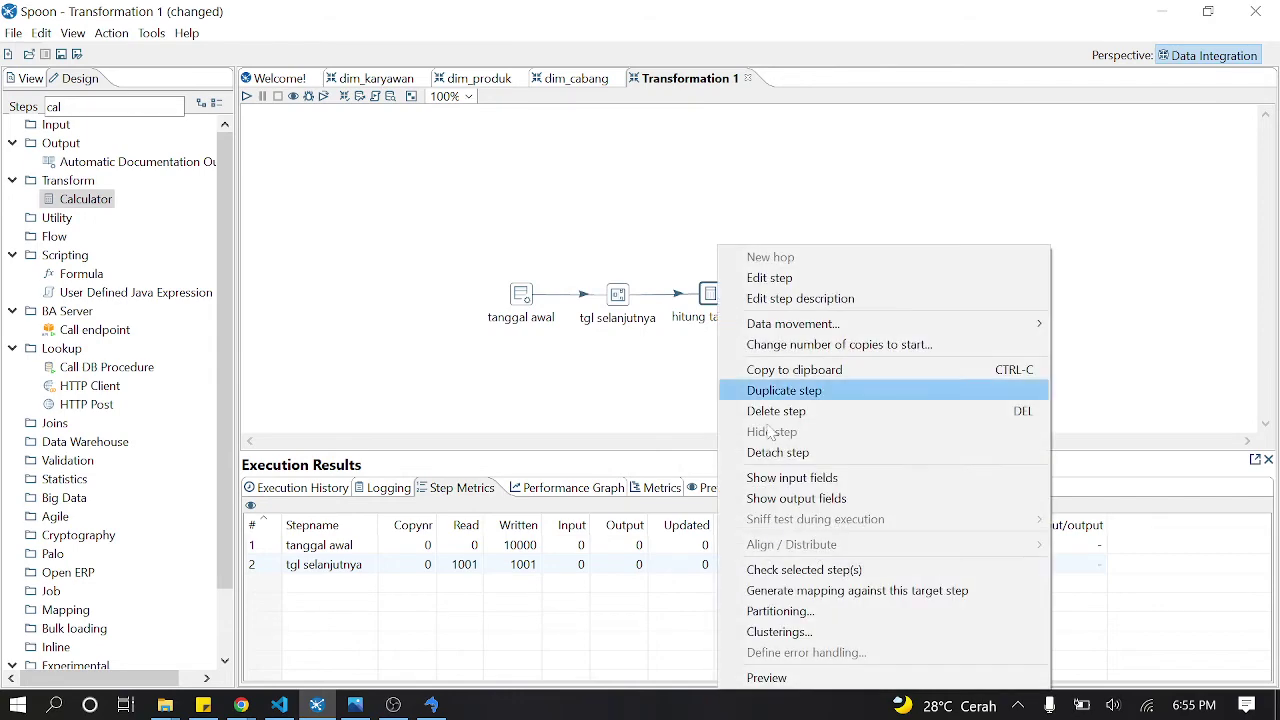
left_click(770, 674)
left_click(548, 514)
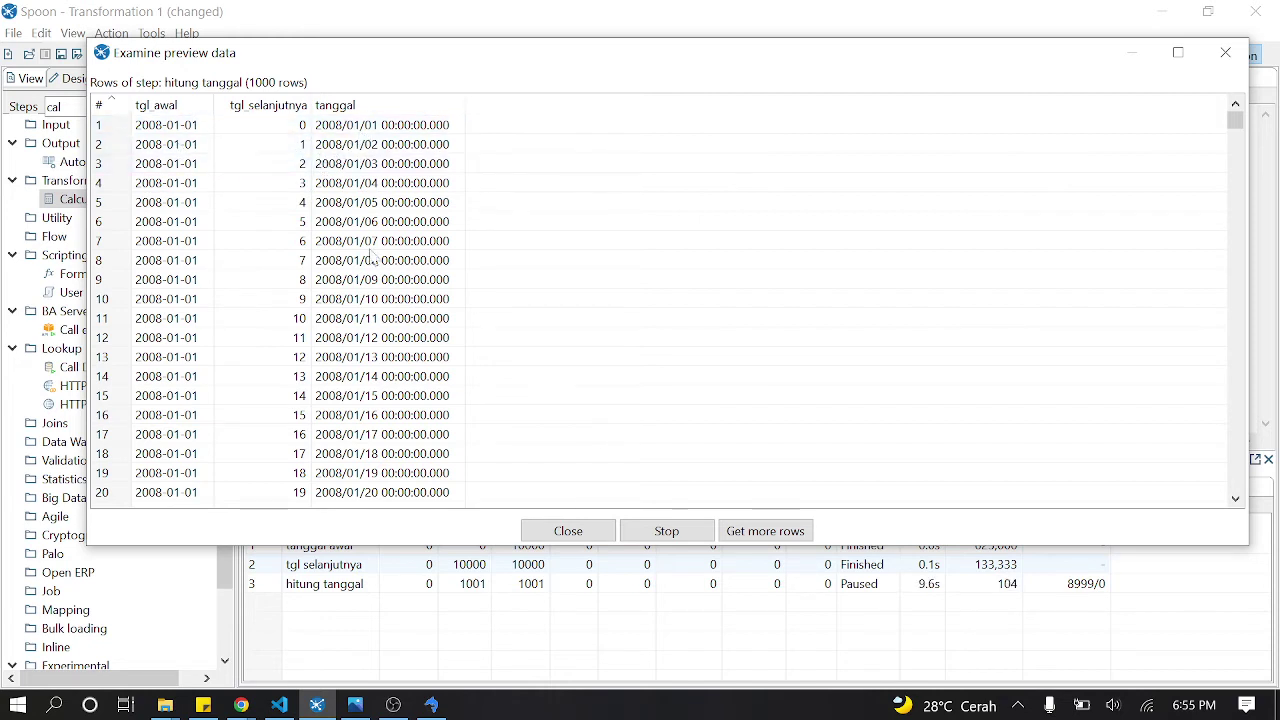
scroll(403, 320, "down", 6)
scroll(403, 320, "down", 1)
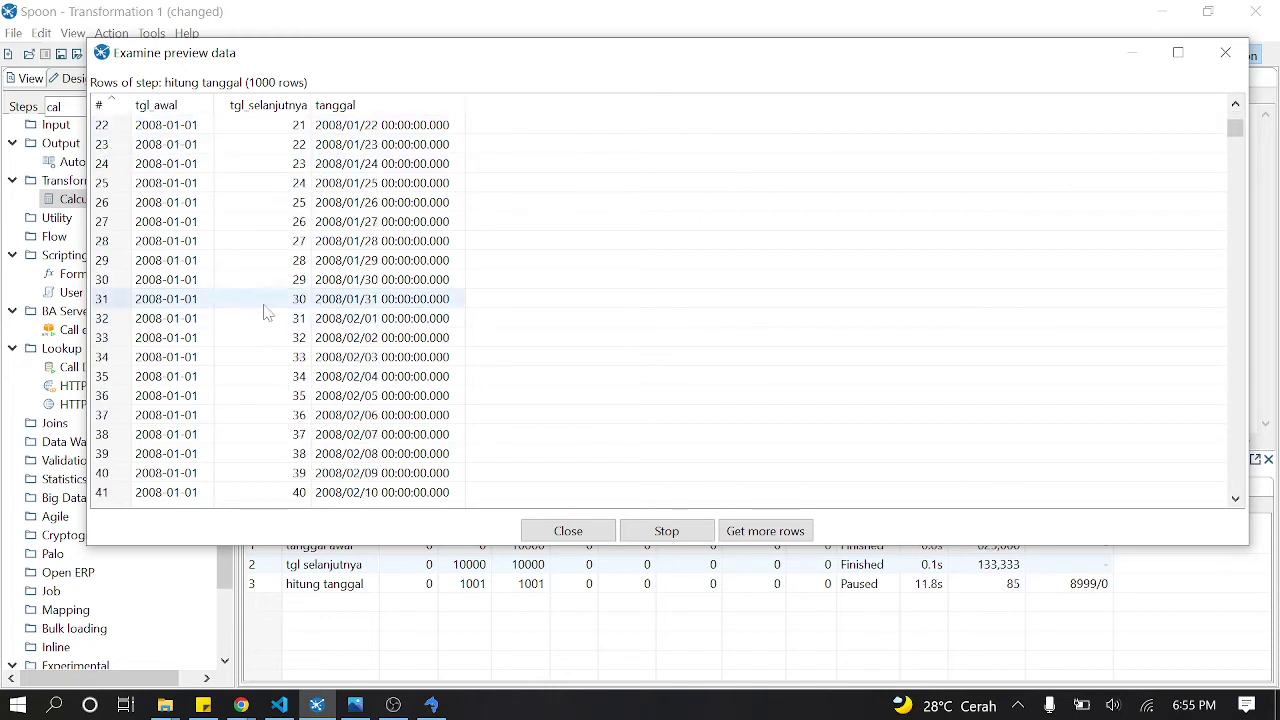
scroll(368, 380, "down", 12)
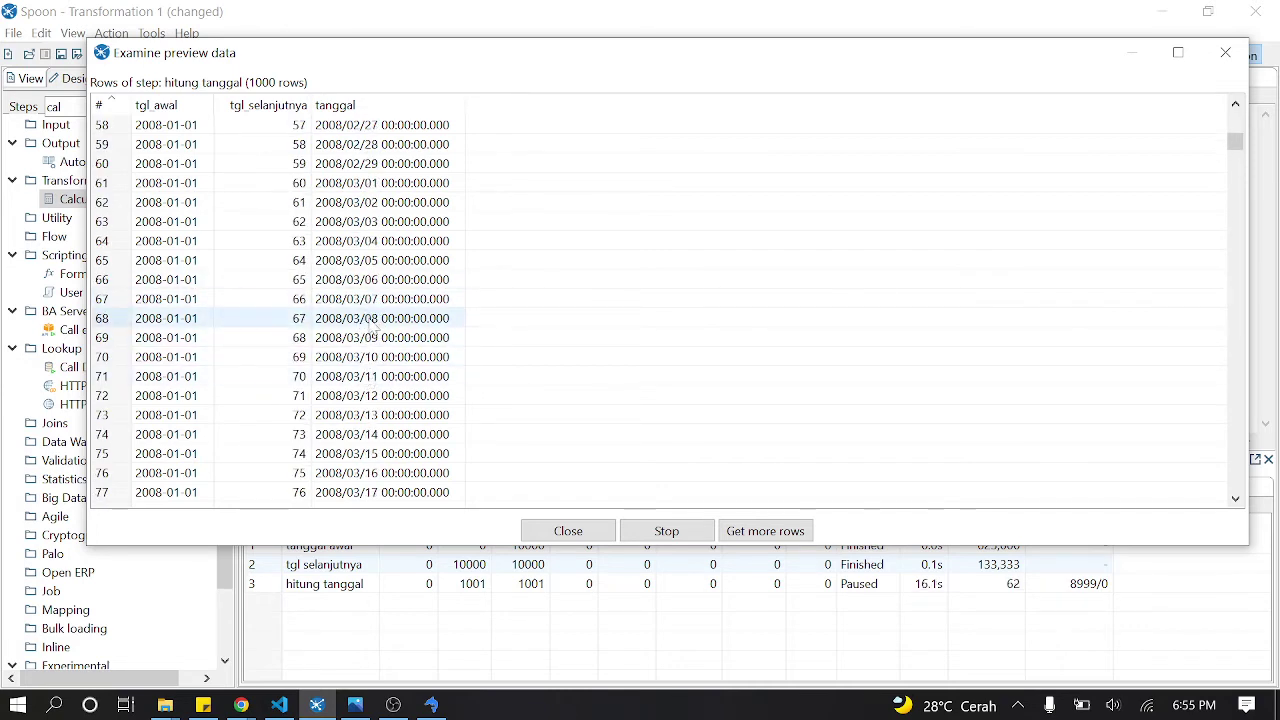
scroll(378, 320, "up", 2)
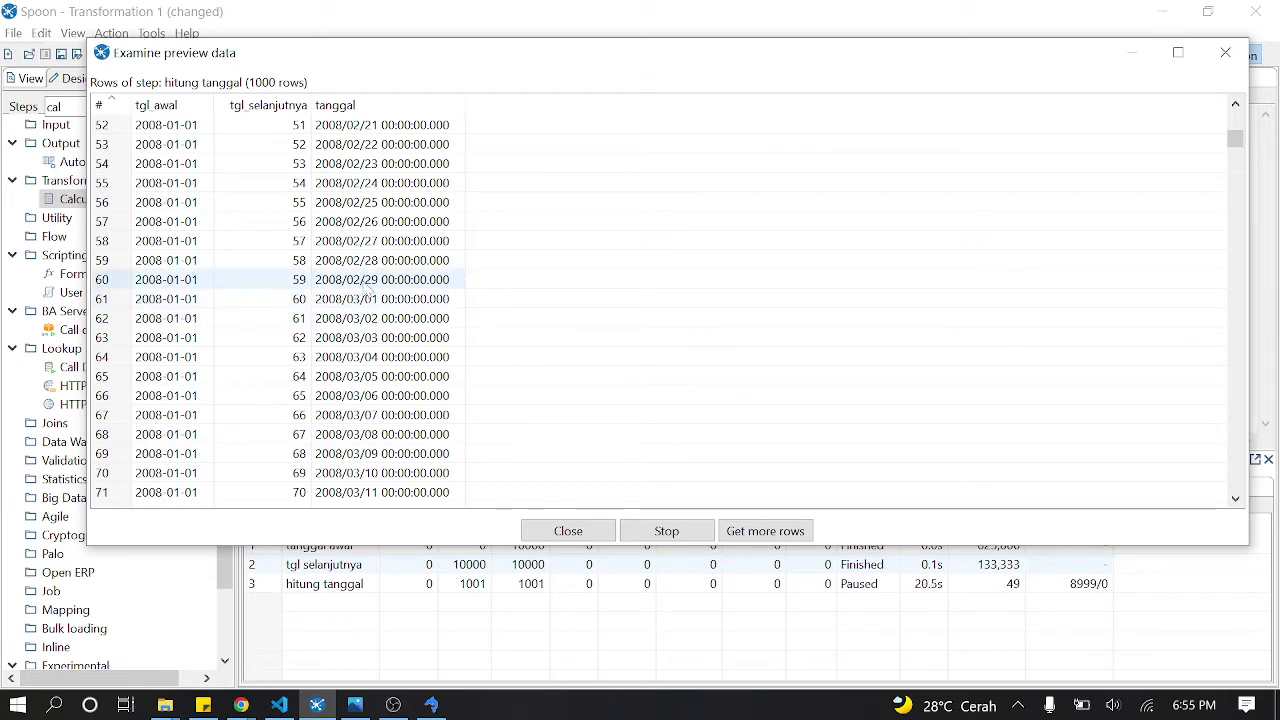
left_click(540, 530)
Step: Set the value type of the tanggal field in the hitung tanggal step to Date and save the settings
mouse_move(711, 308)
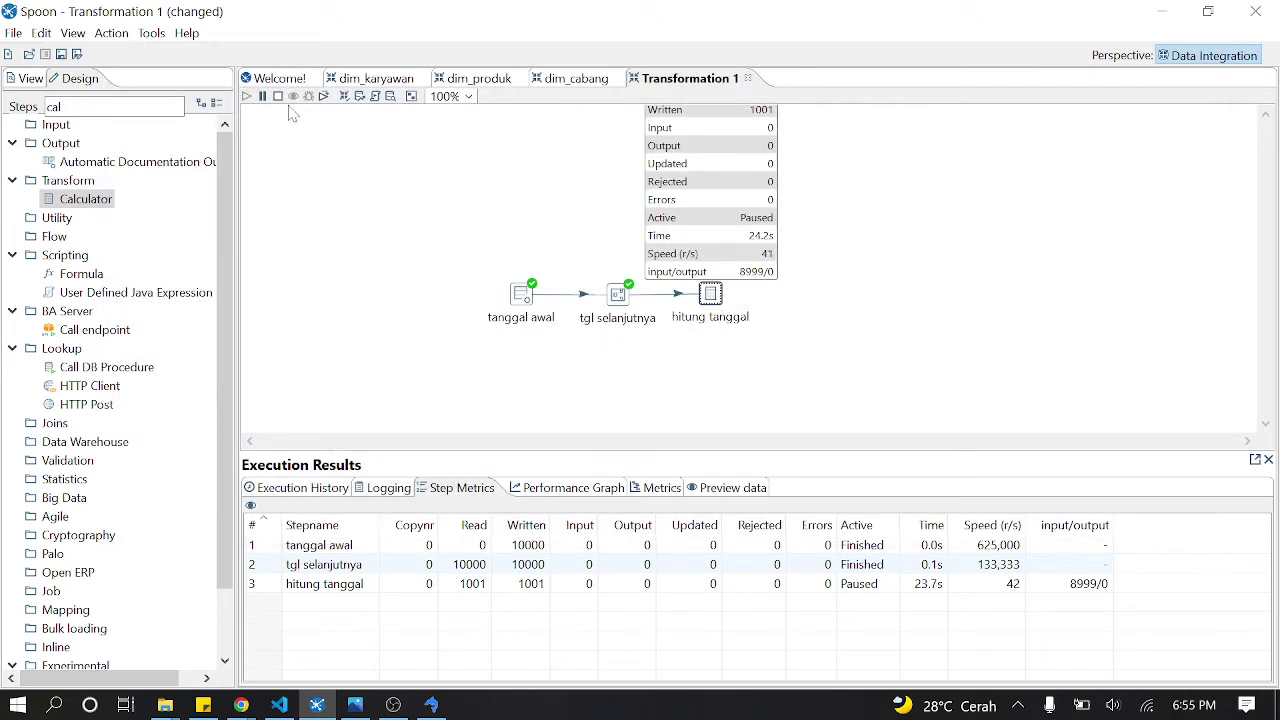
double_click(711, 295)
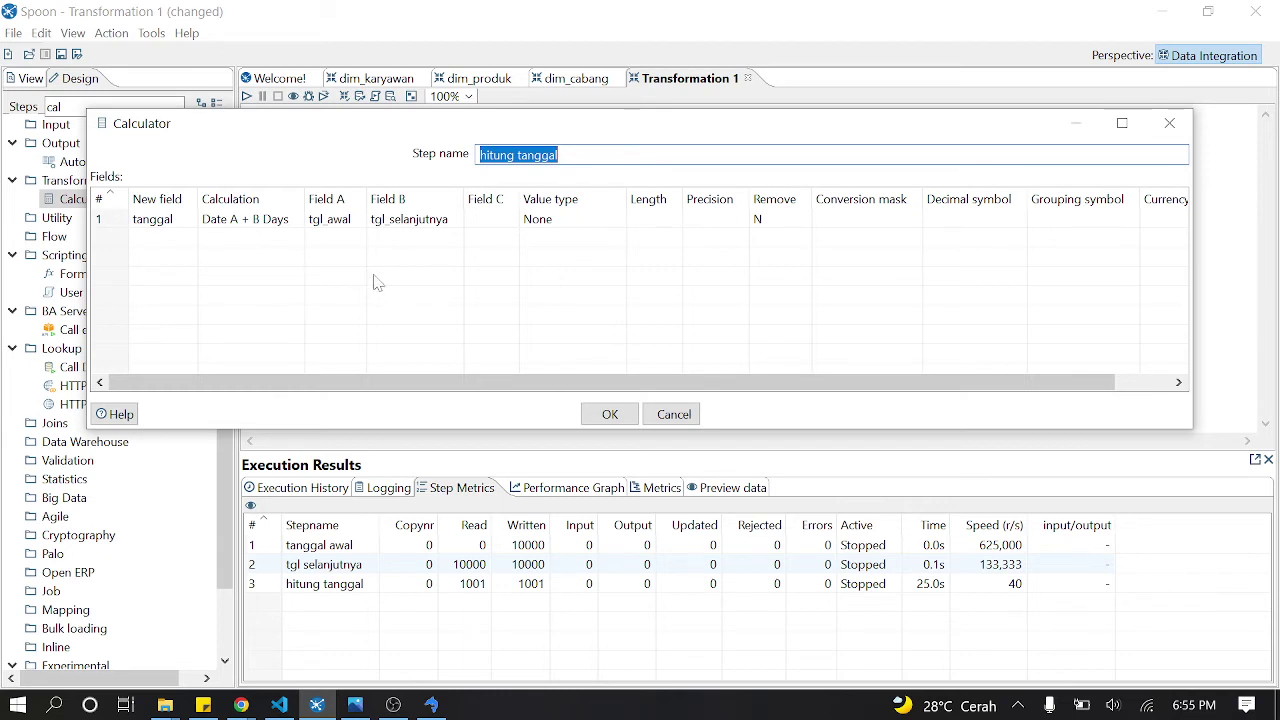
left_click(612, 414)
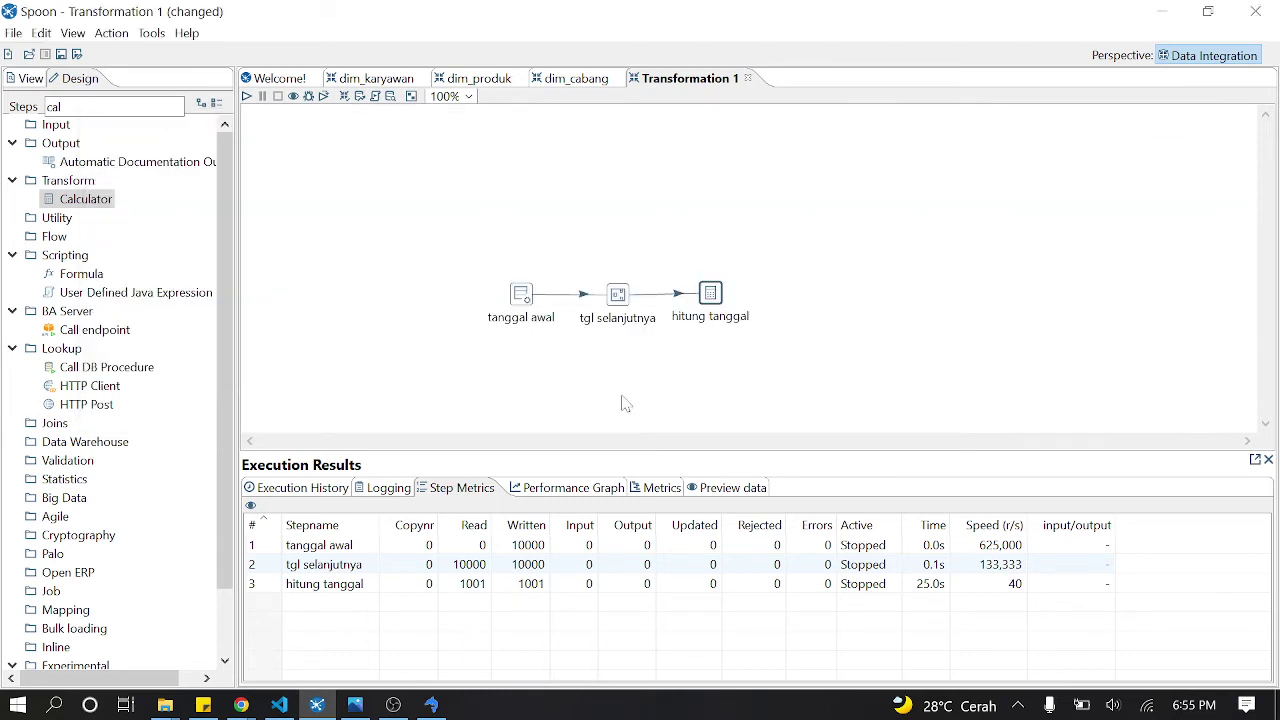
double_click(710, 295)
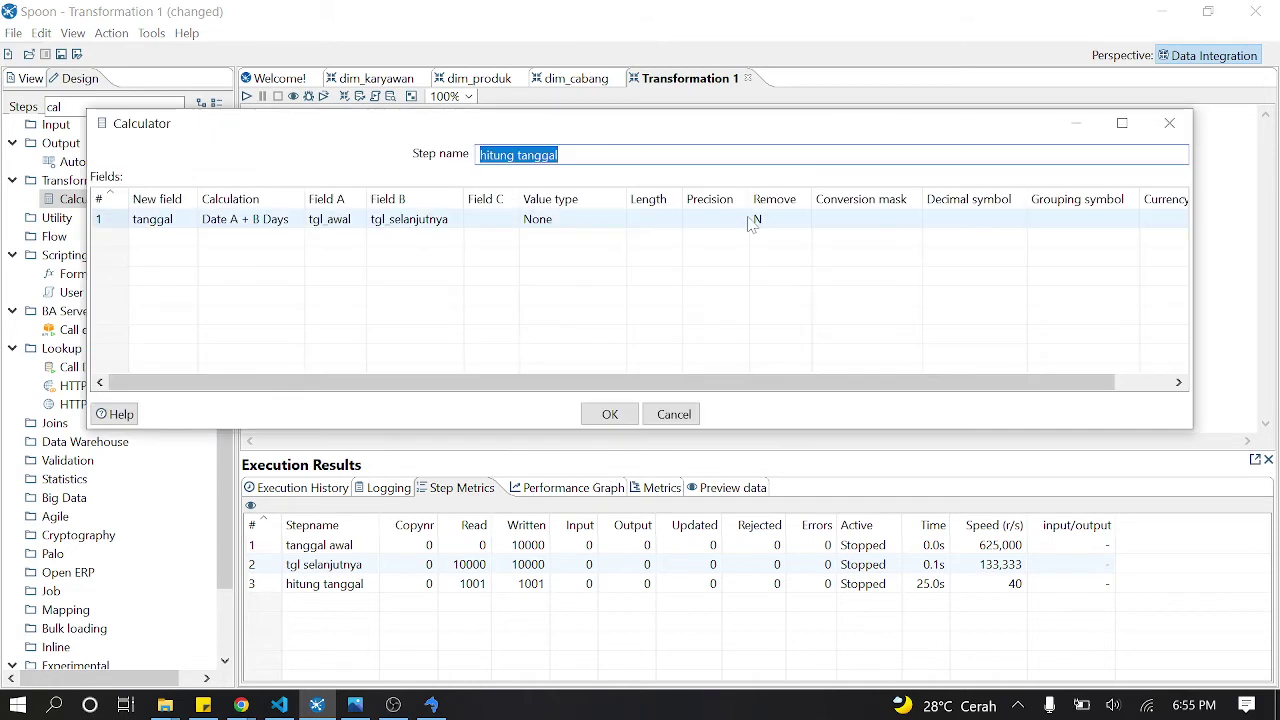
left_click(610, 228)
left_click(618, 218)
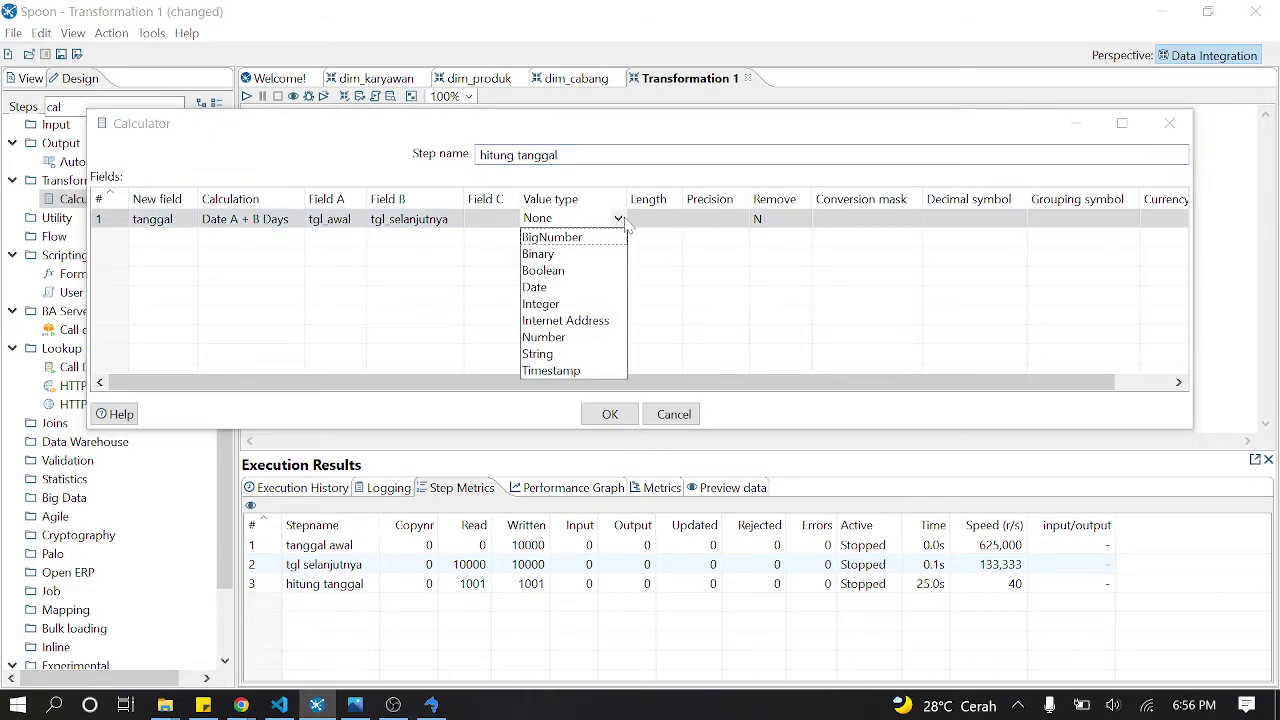
left_click(560, 288)
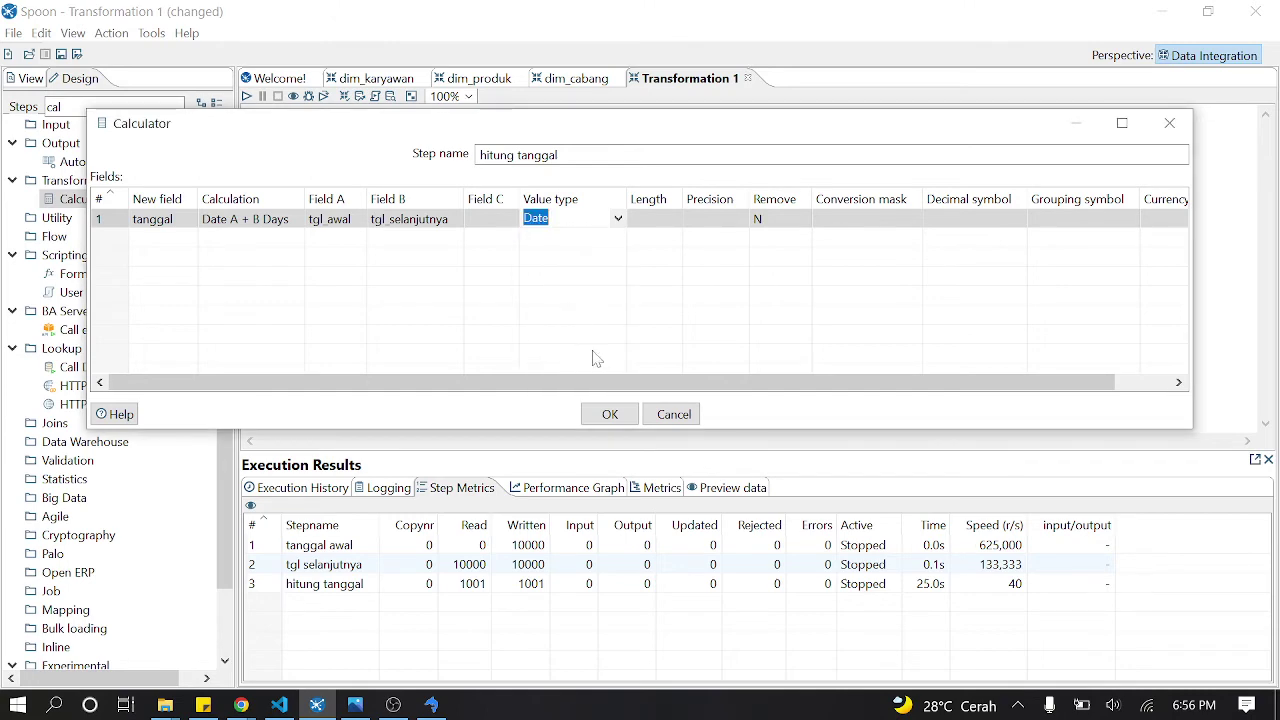
left_click(610, 414)
Step: Preview the hitung tanggal step again to check the tanggal date format, close the preview and stop the run
right_click(706, 300)
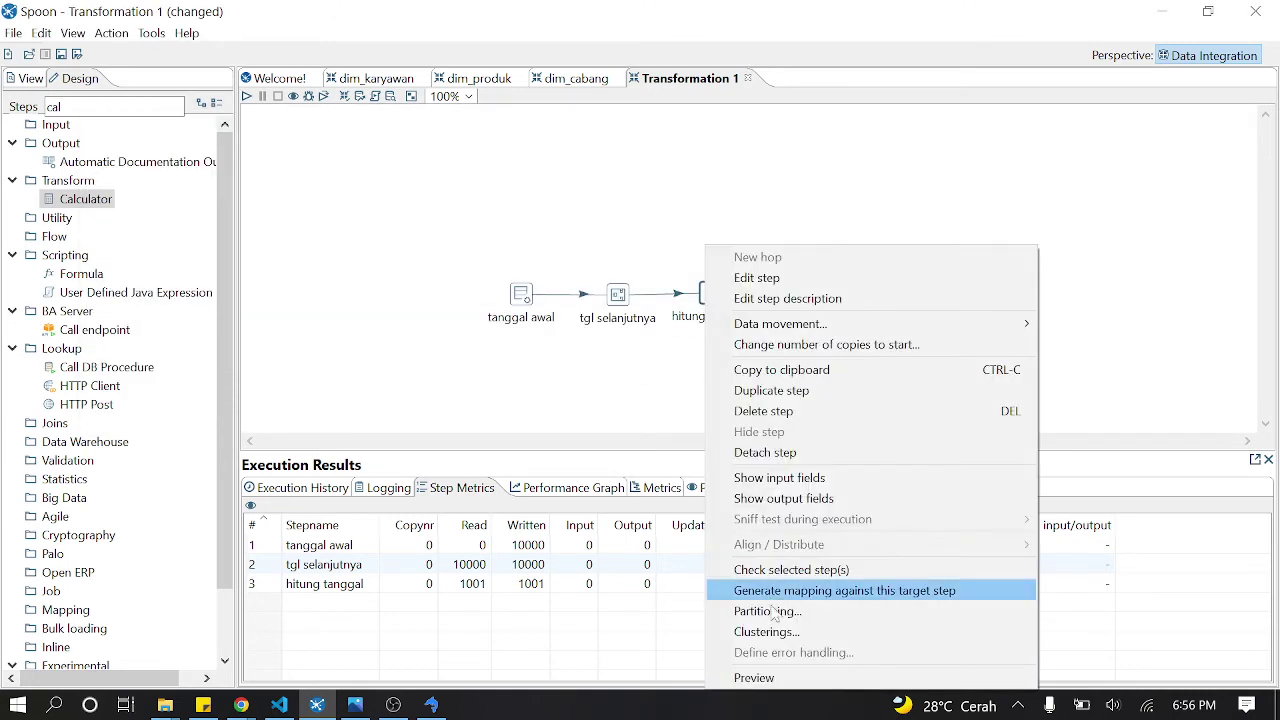
left_click(754, 678)
left_click(585, 510)
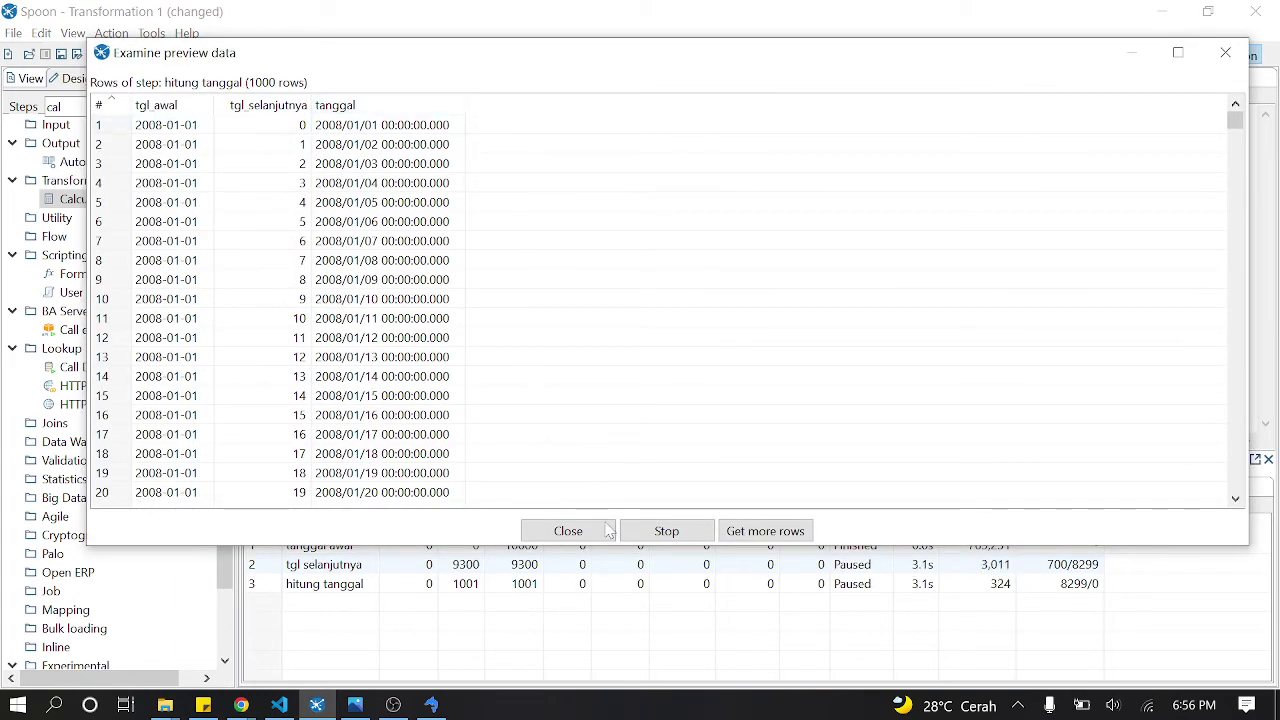
left_click(568, 531)
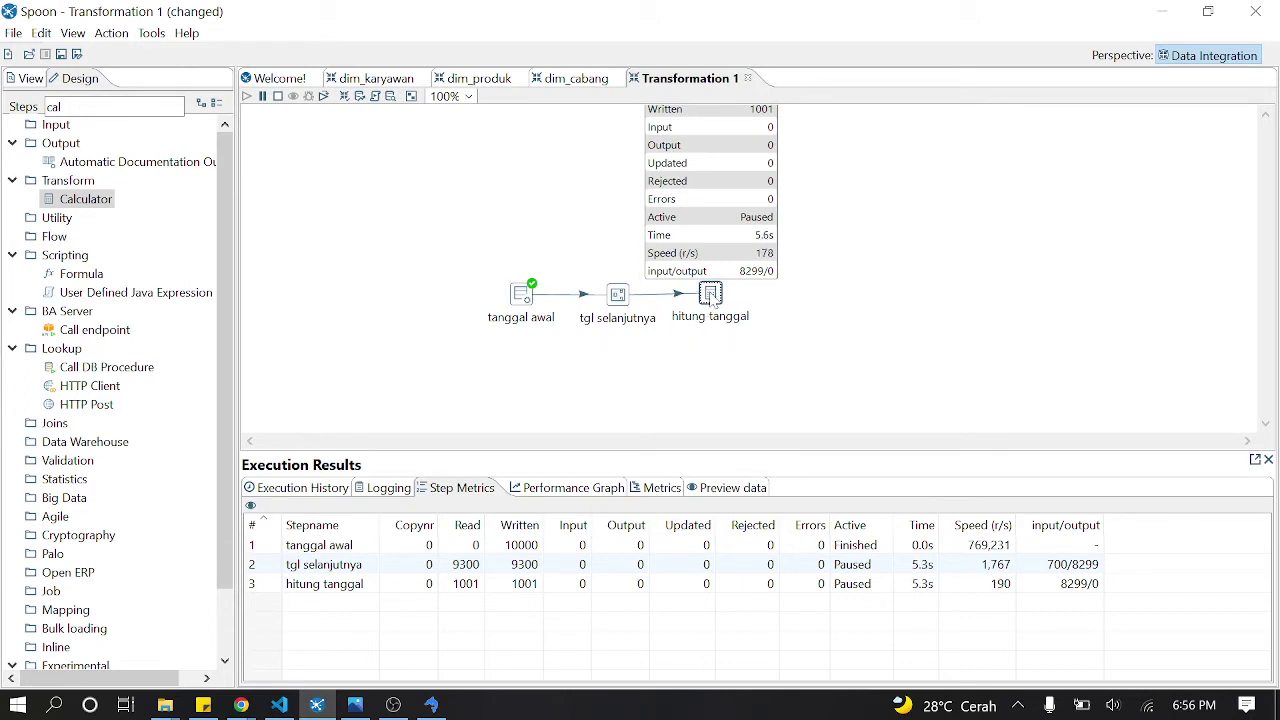
mouse_move(712, 300)
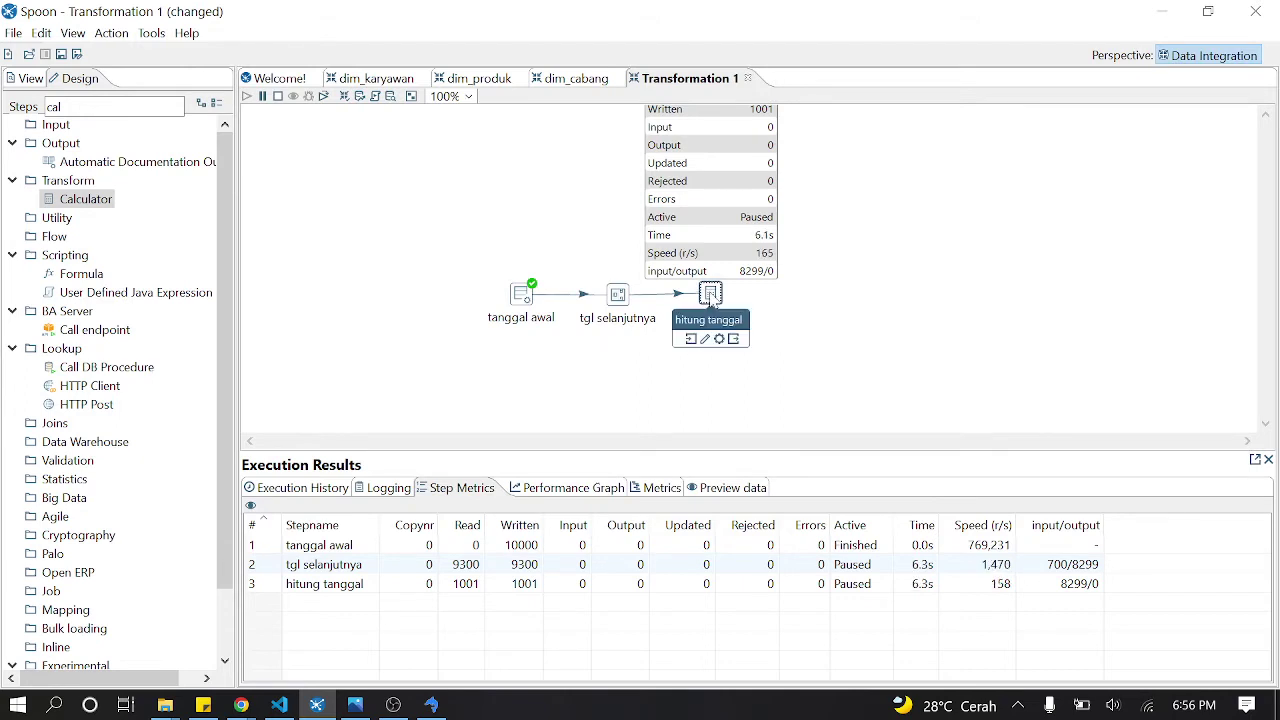
left_click(277, 96)
right_click(714, 295)
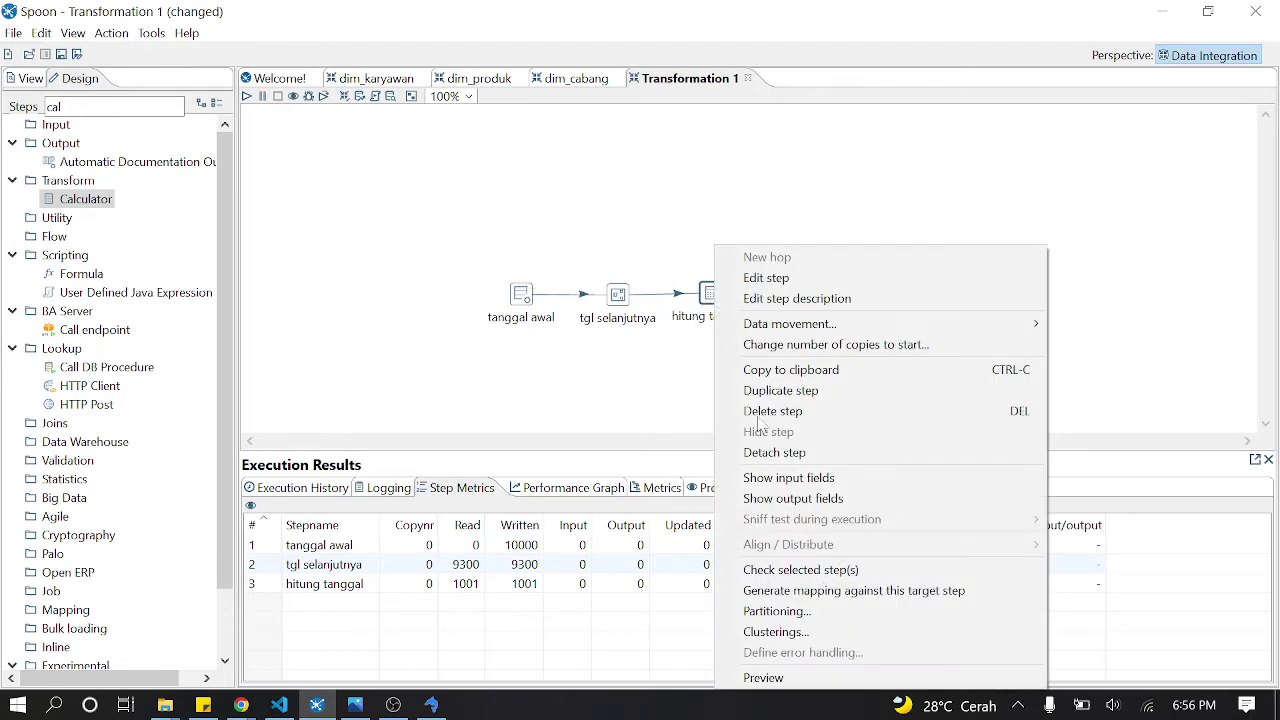
left_click(806, 678)
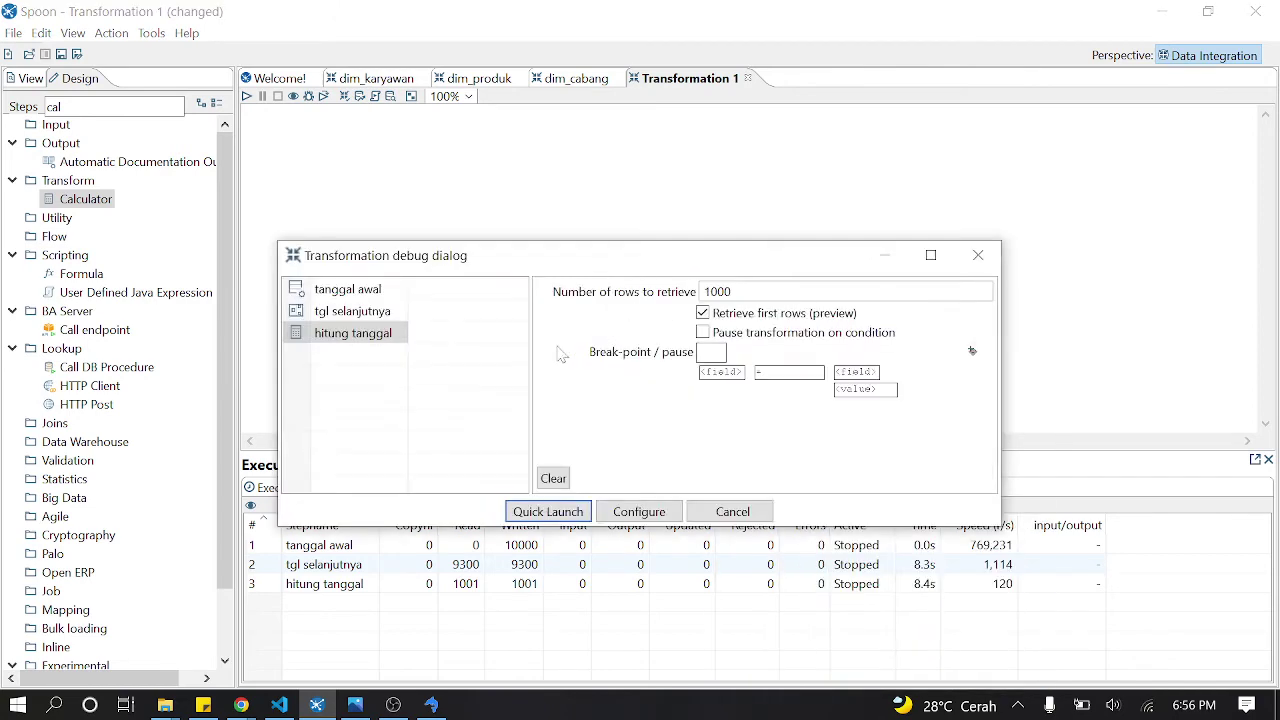
left_click(732, 511)
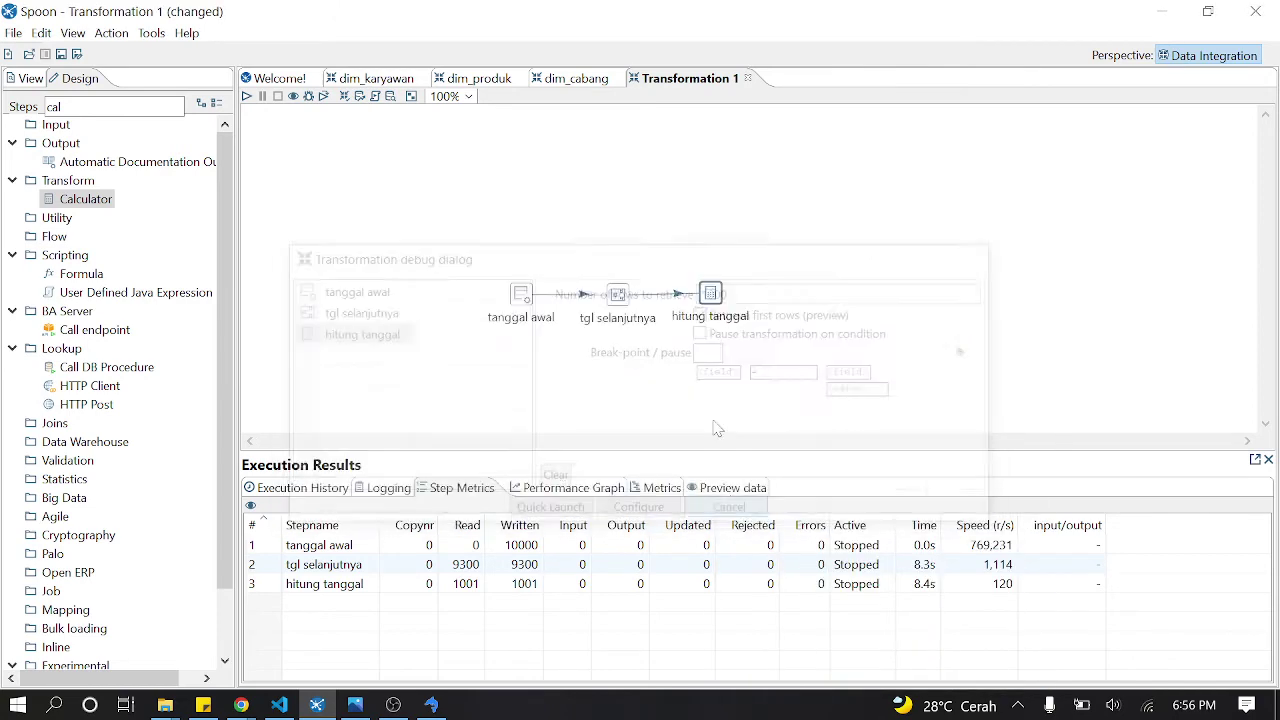
Step: Add a new field tahun to the hitung tanggal calculator step with the calculation Year of date A
double_click(709, 296)
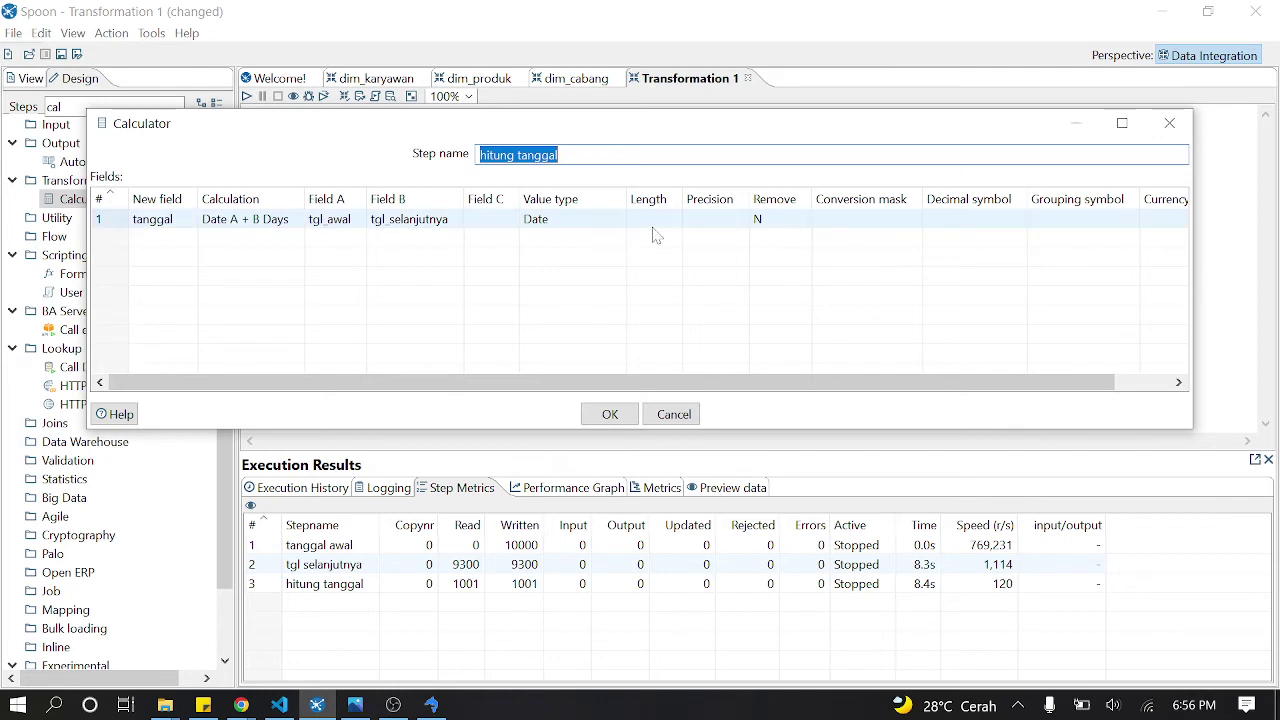
left_click(158, 244)
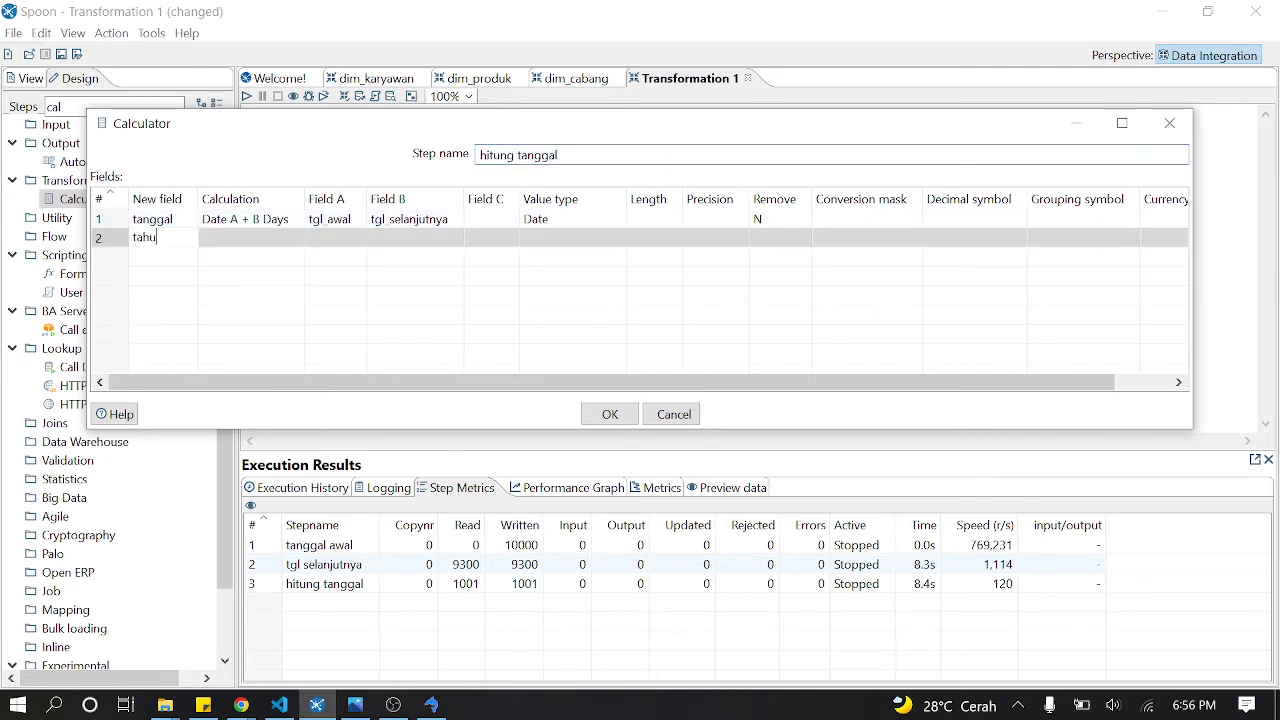
type("n")
left_click(300, 240)
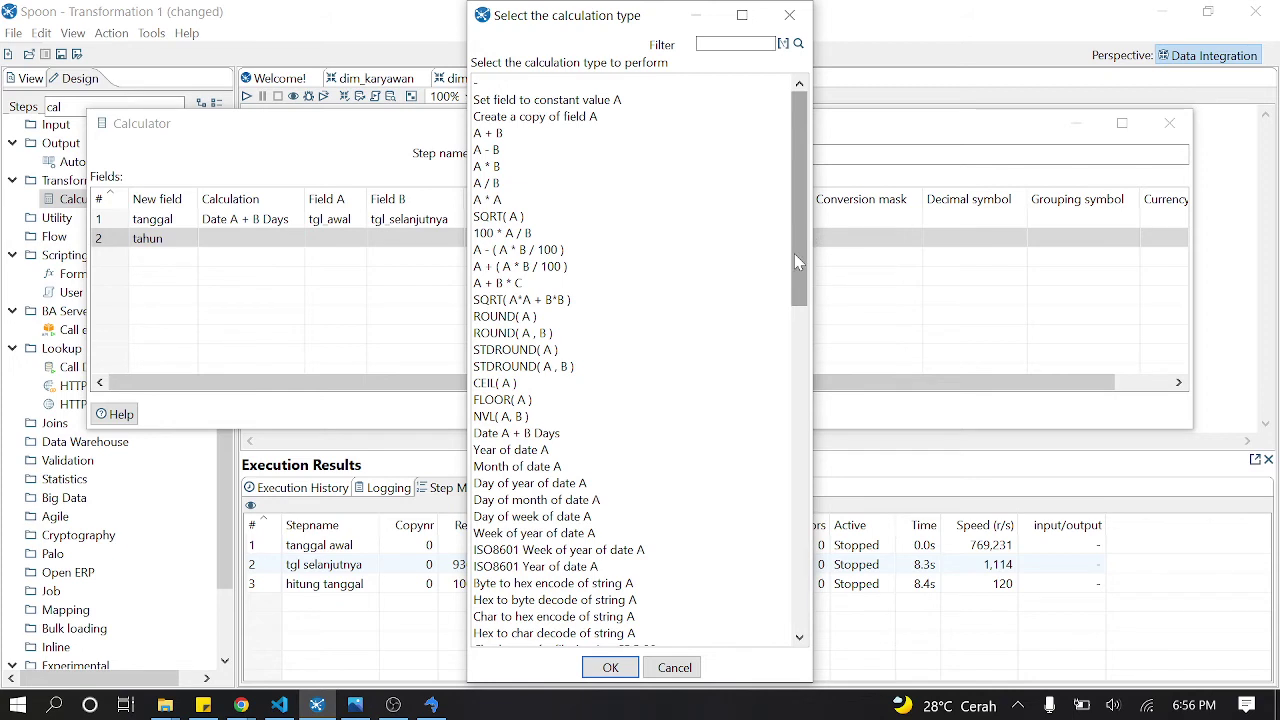
left_click(557, 452)
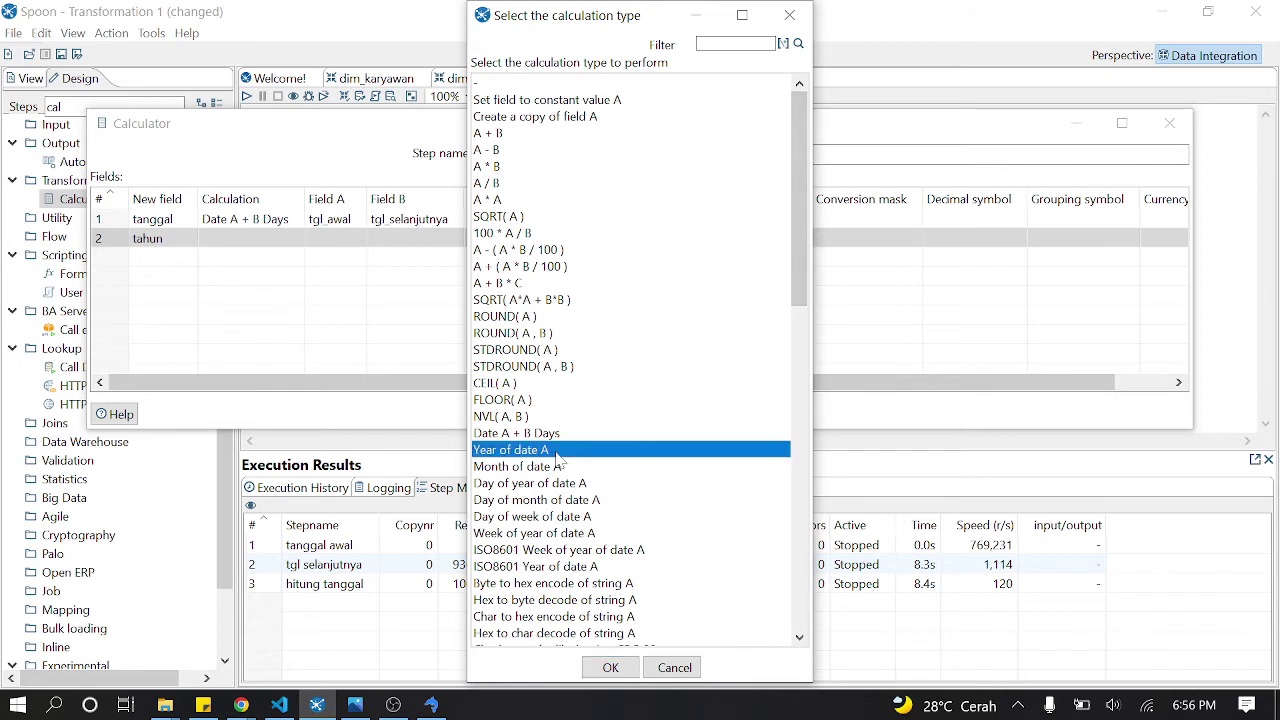
left_click(610, 667)
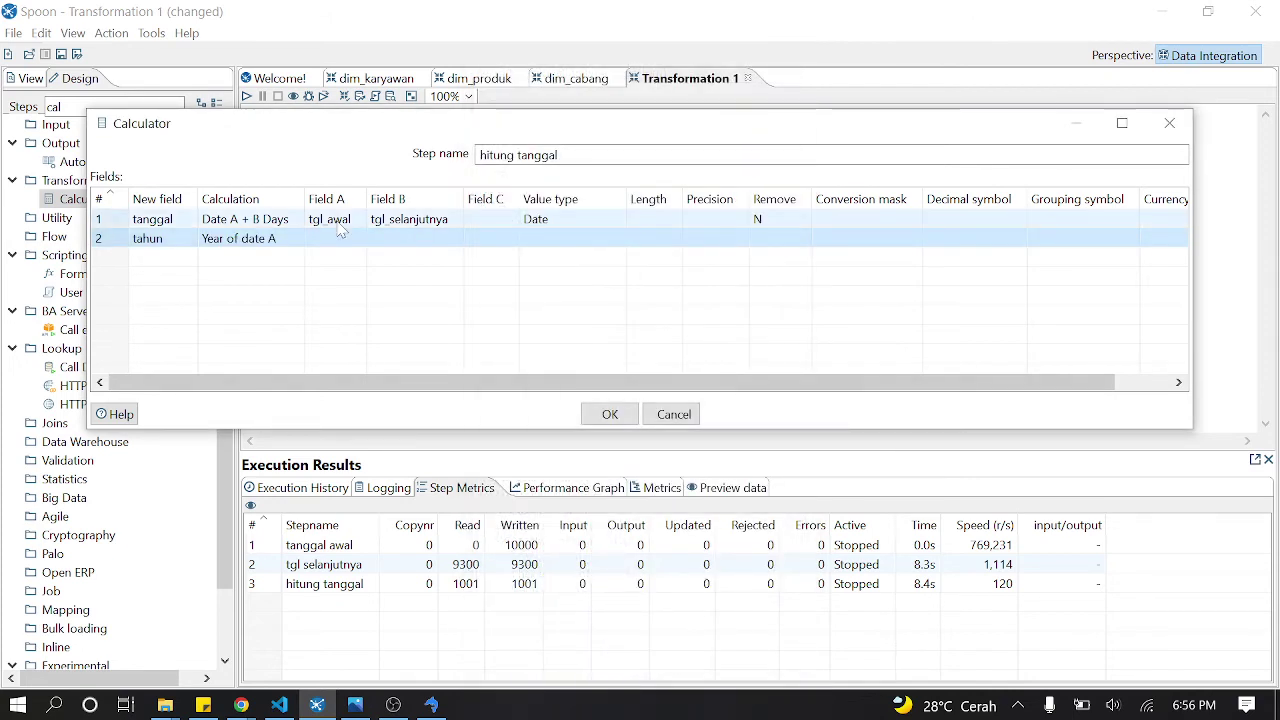
Step: Set the tahun calculation's Field A to tanggal and its value type to Integer, and save the step settings
left_click(342, 237)
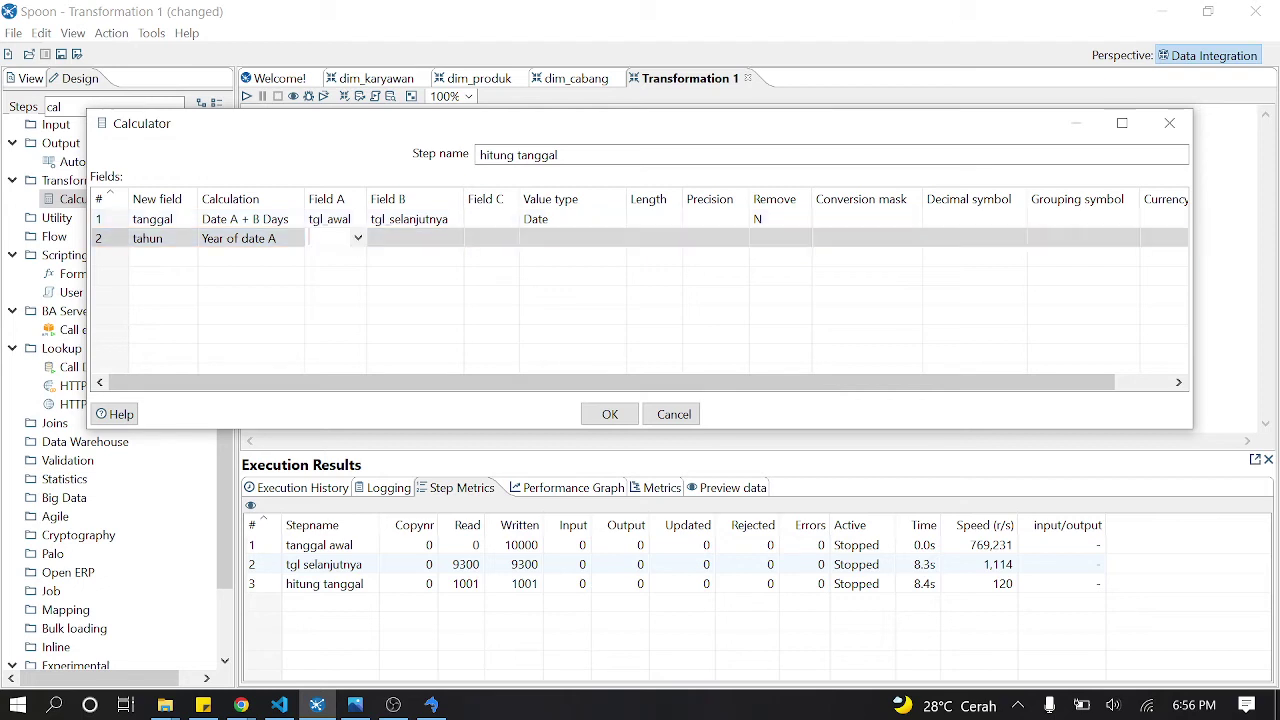
left_click(357, 239)
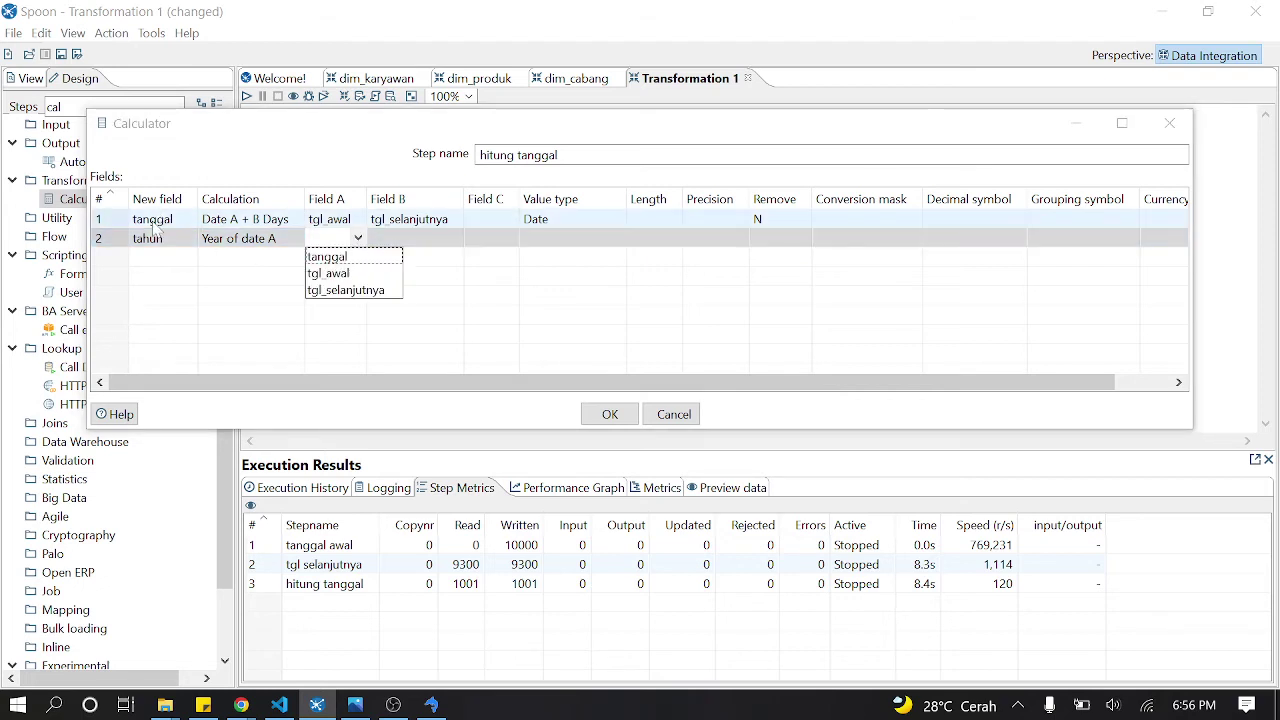
left_click(330, 257)
left_click(600, 239)
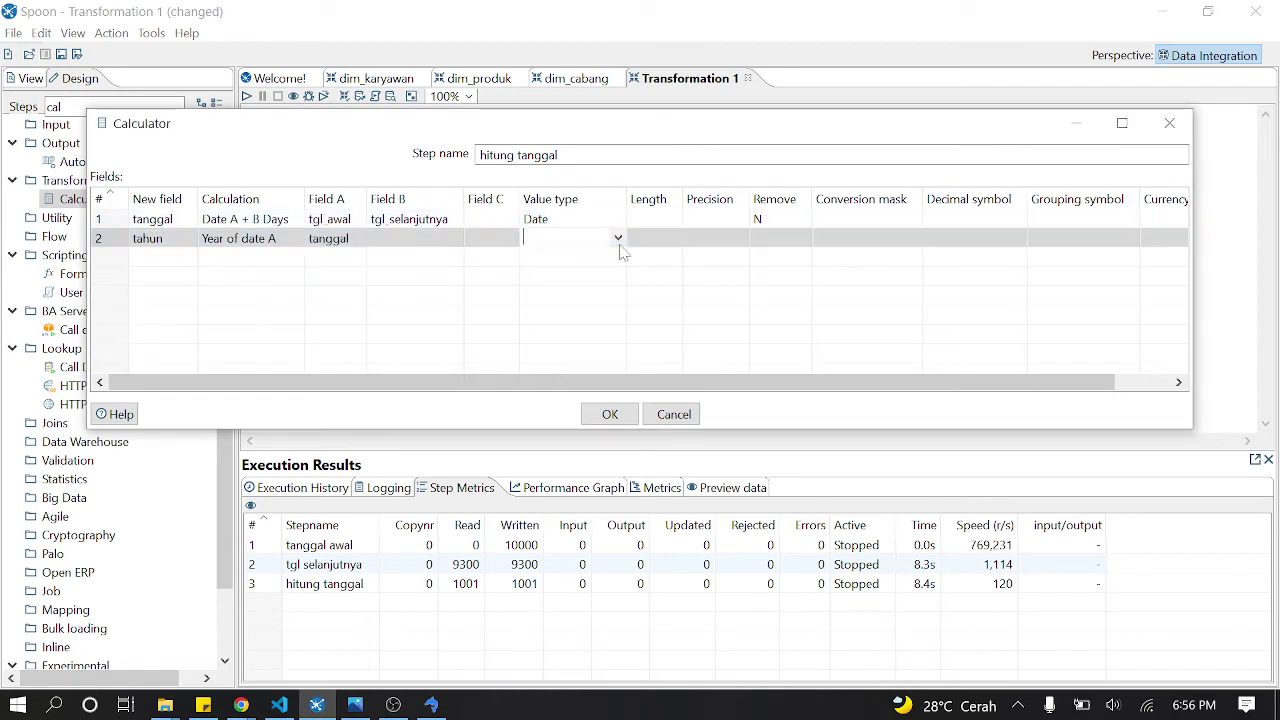
left_click(619, 244)
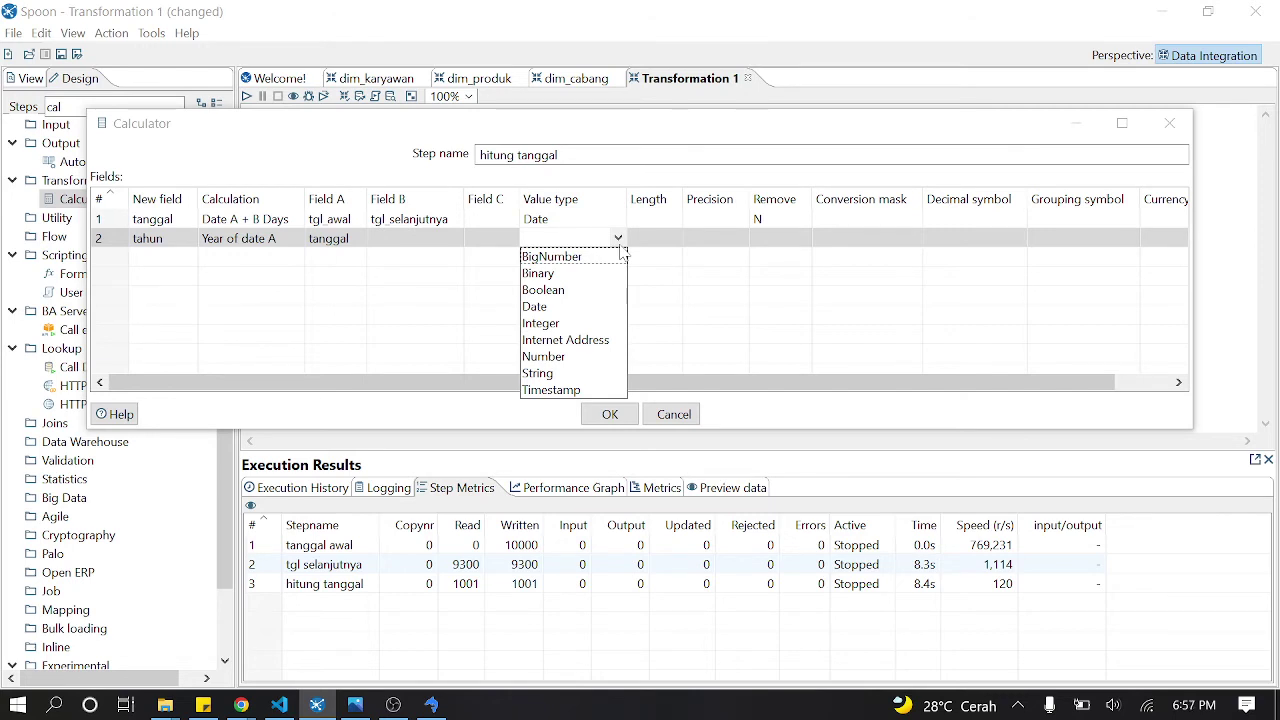
key("i")
key("n")
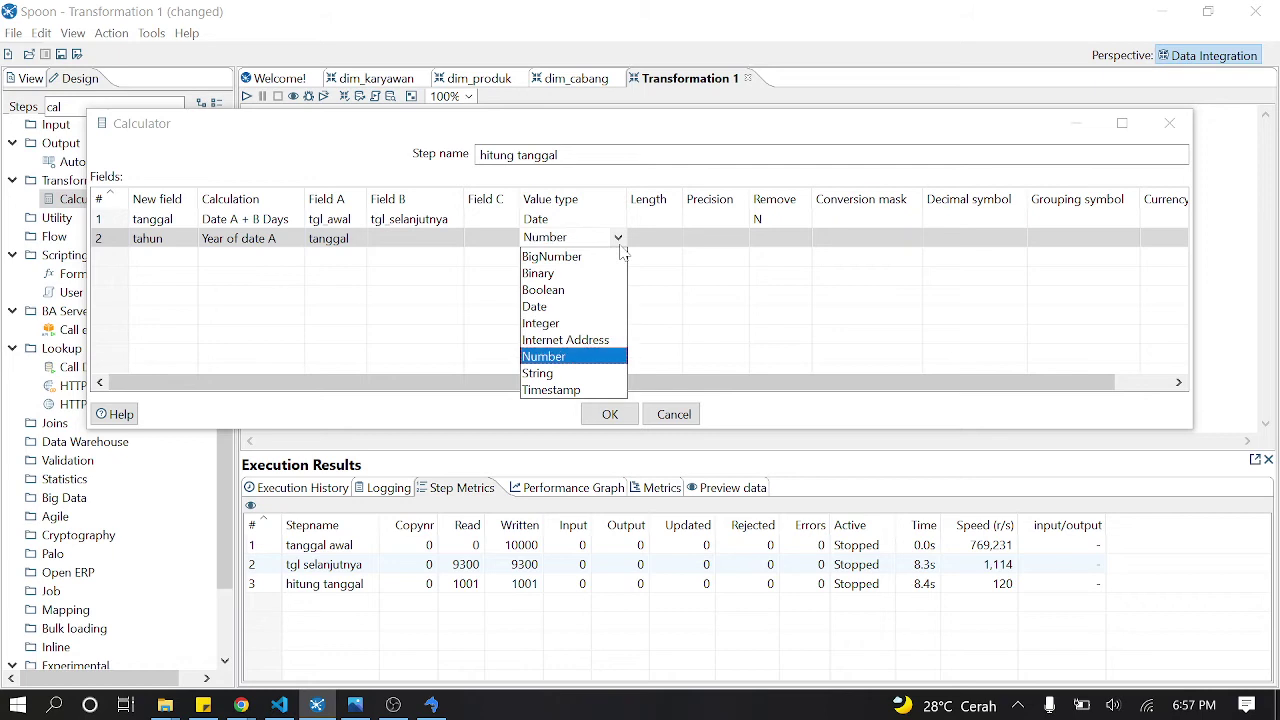
left_click(550, 323)
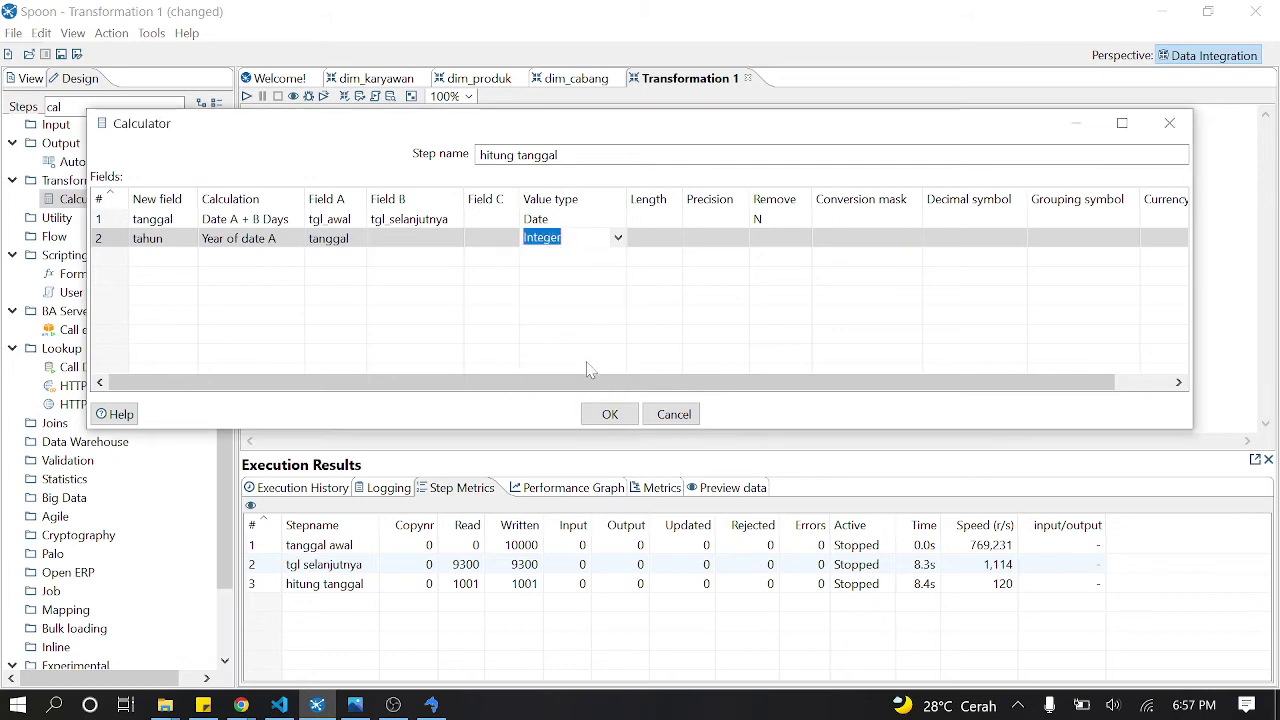
left_click(610, 414)
Step: Preview the output rows of the hitung tanggal step to check the tahun field
right_click(713, 296)
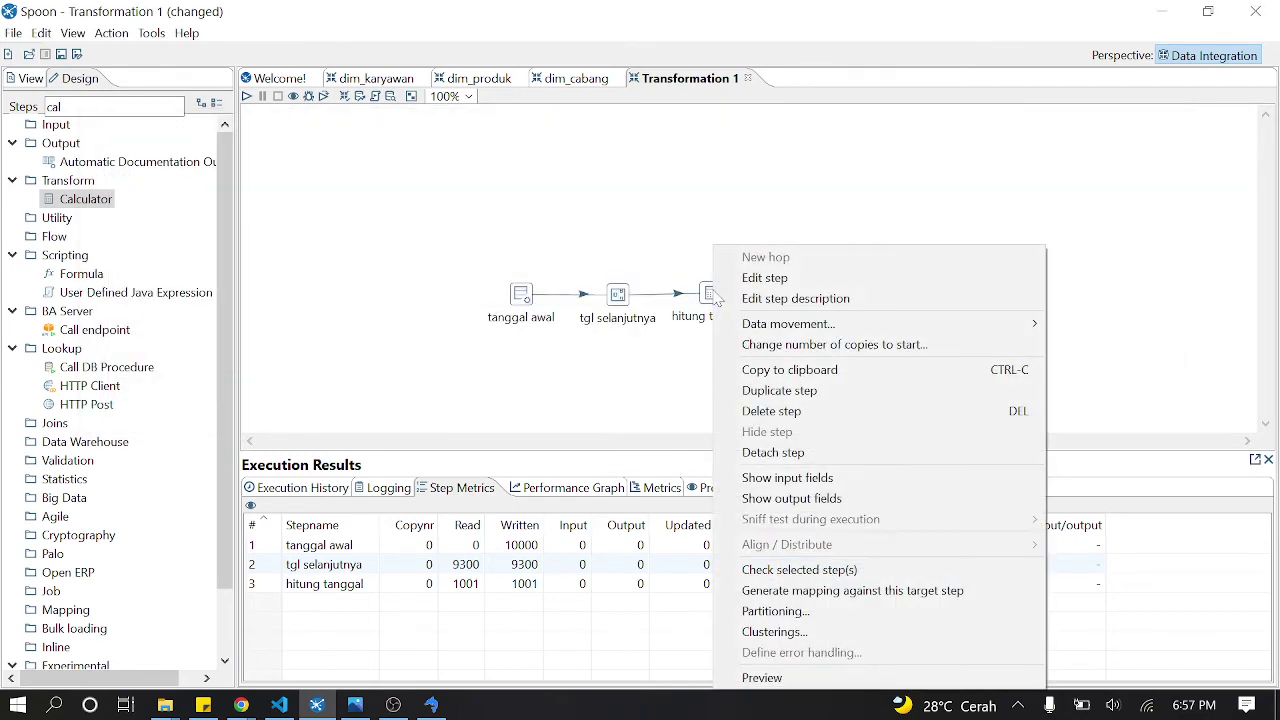
Step: Preview the output rows of the hitung tanggal step and look through them from first to last and back
left_click(745, 677)
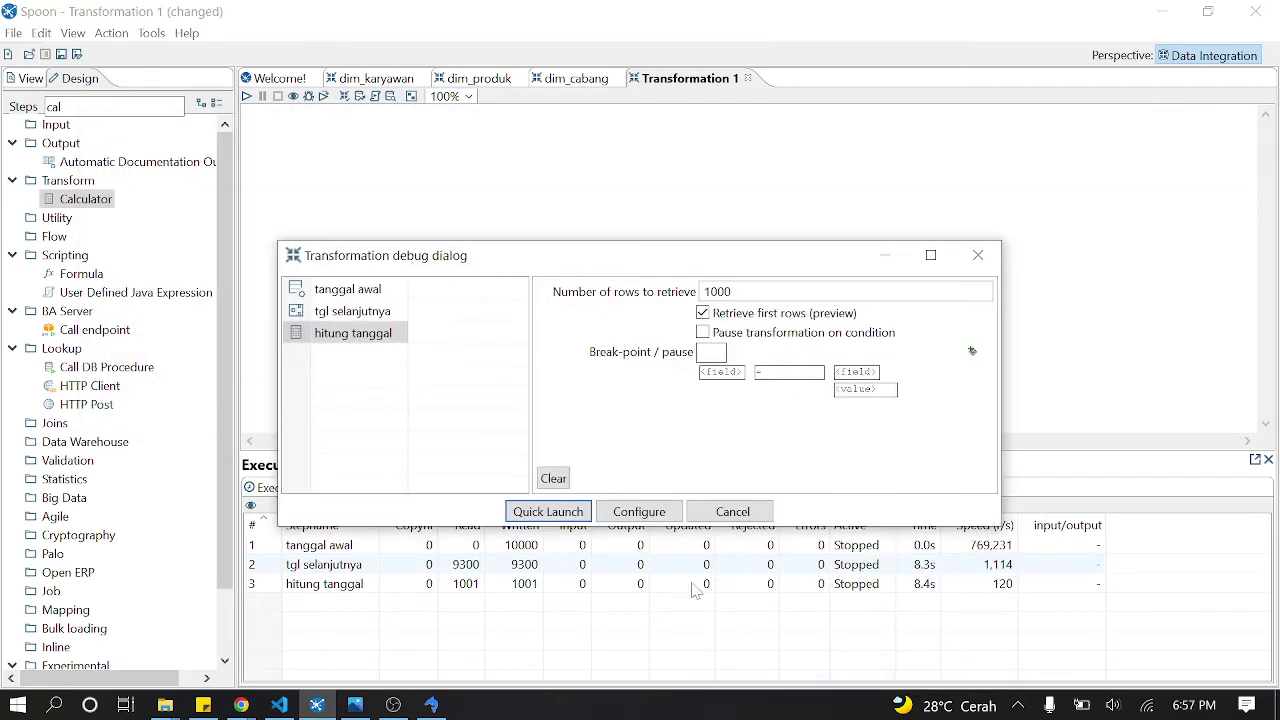
left_click(547, 512)
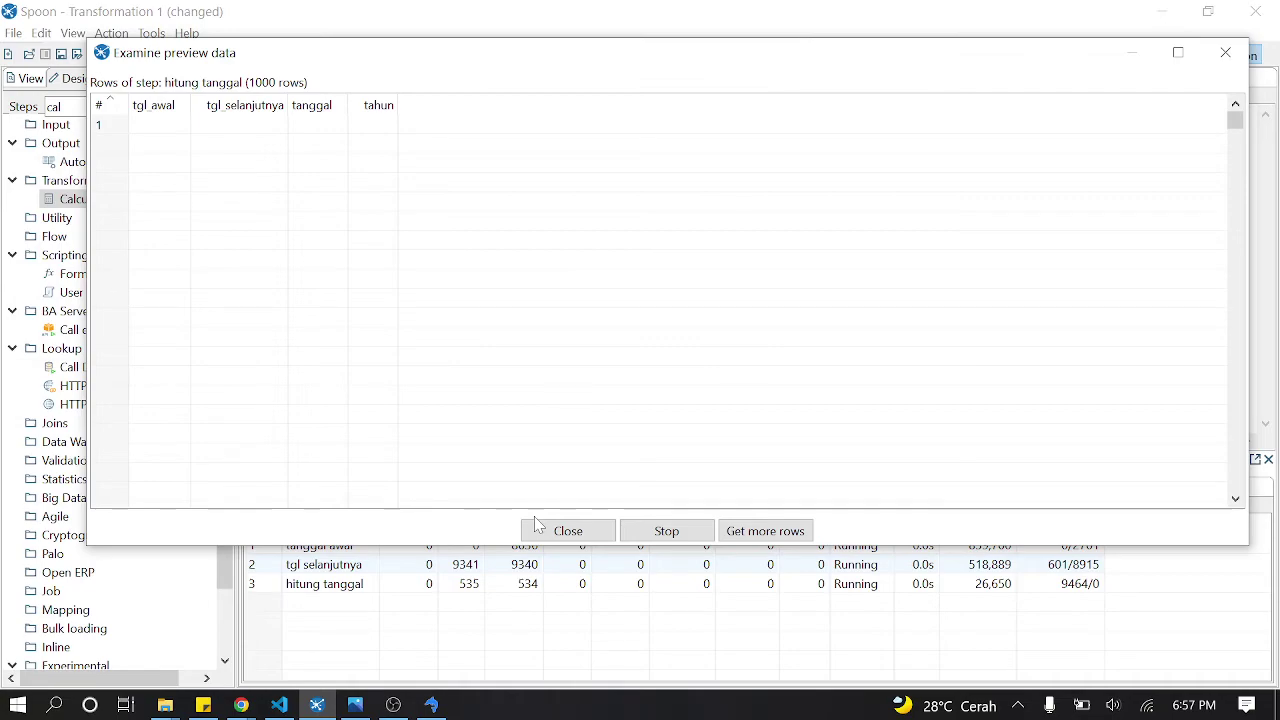
scroll(503, 260, "down", 2)
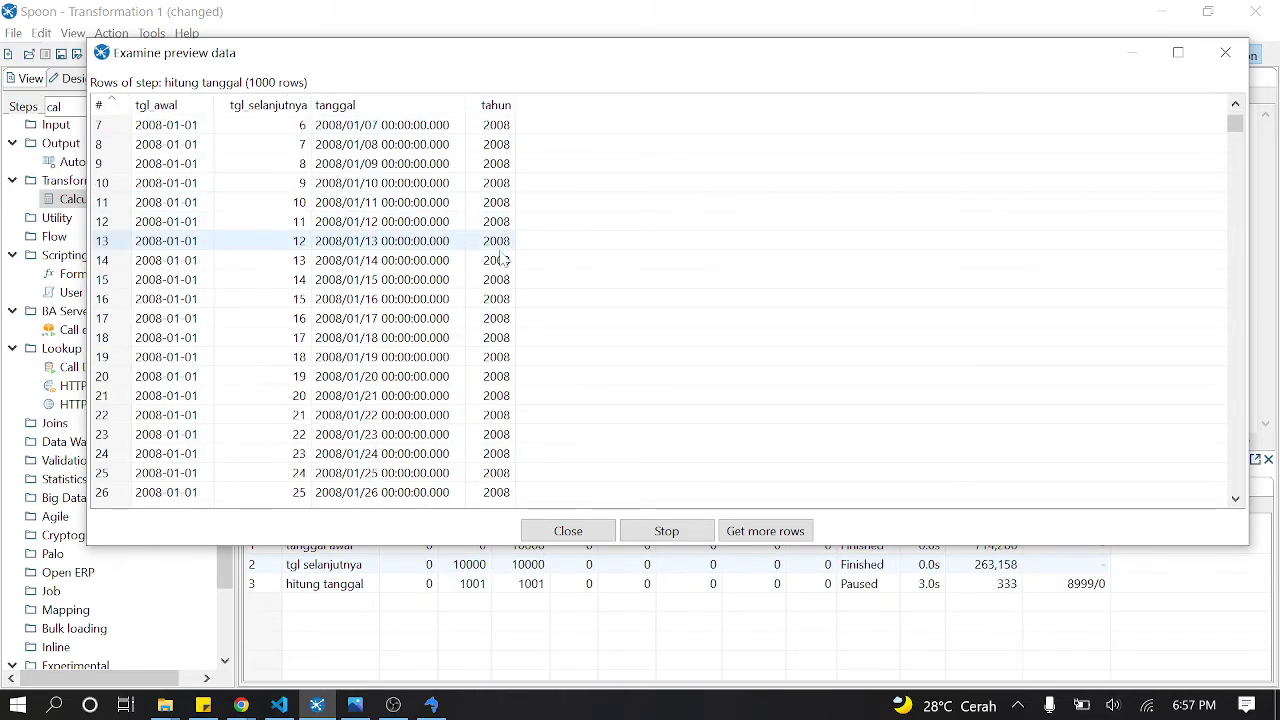
scroll(503, 260, "down", 20)
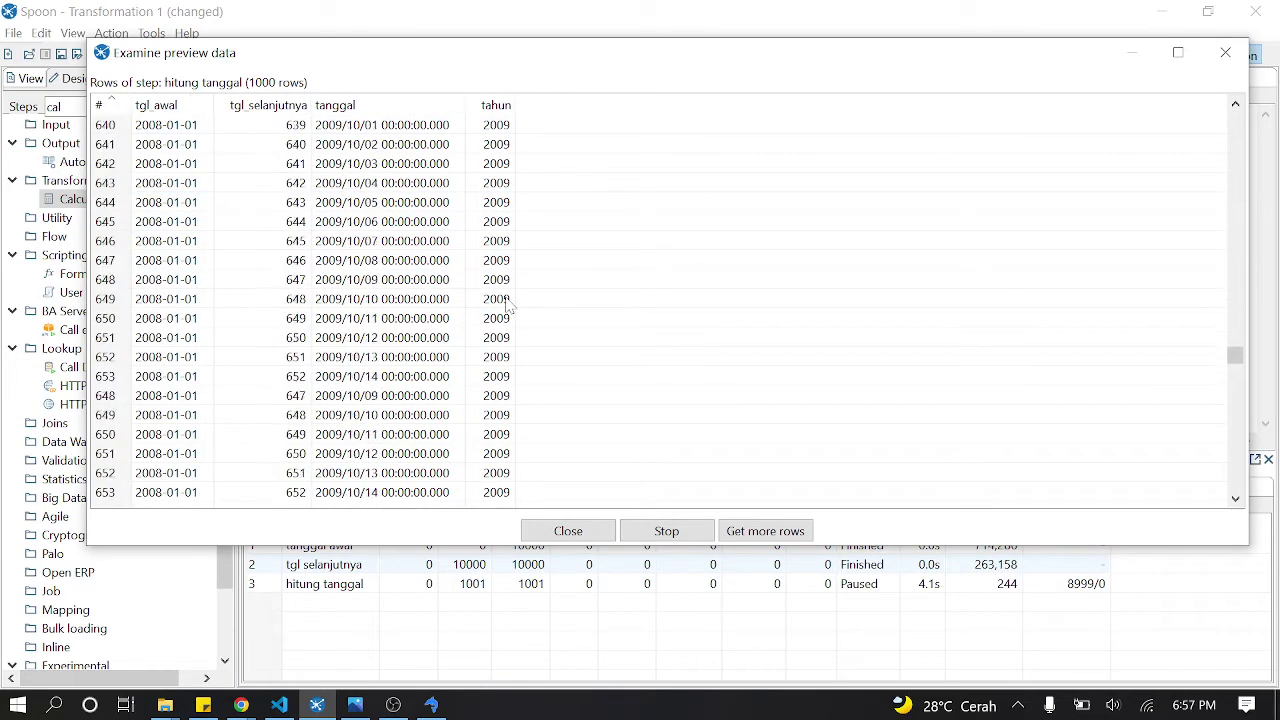
scroll(508, 307, "down", 20)
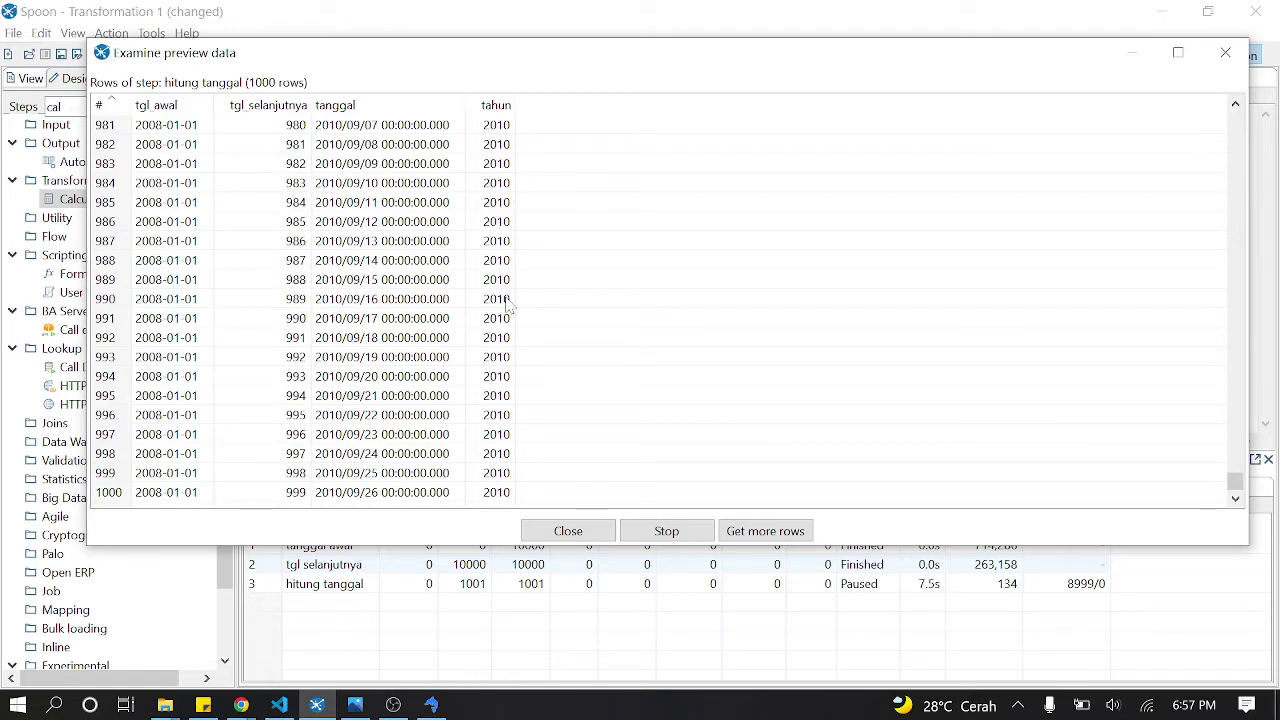
scroll(508, 307, "up", 20)
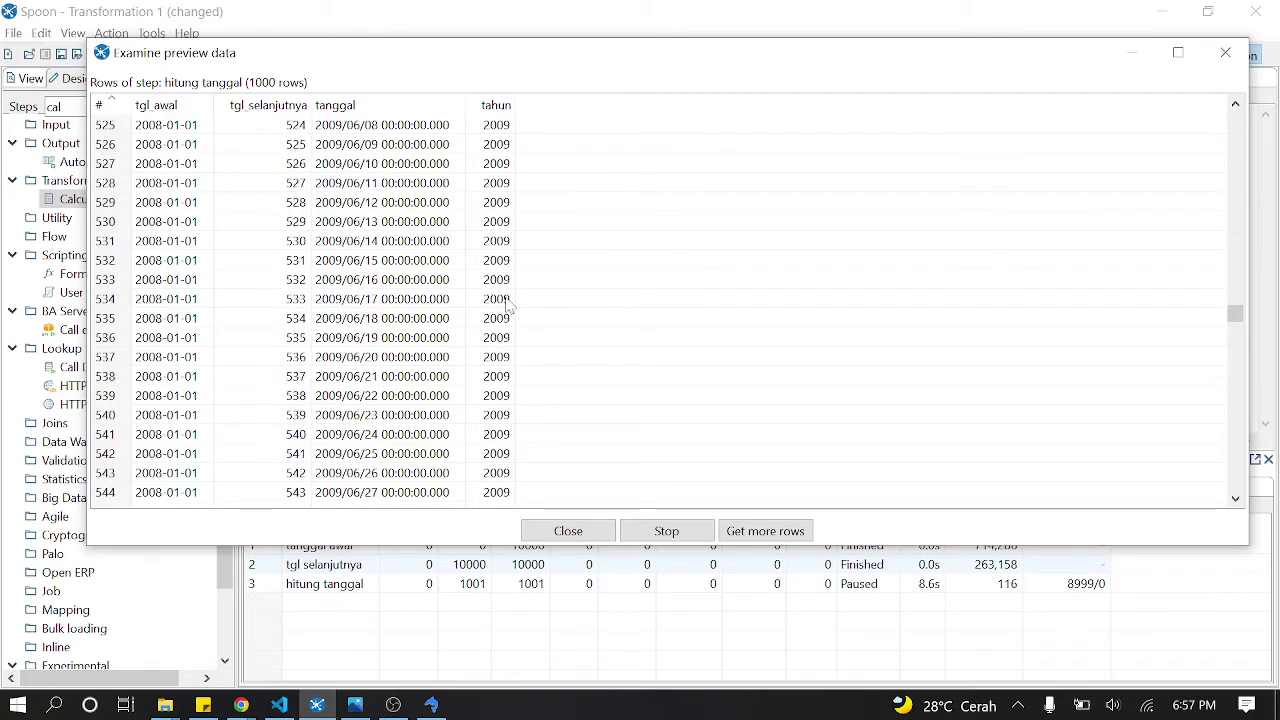
scroll(508, 307, "up", 20)
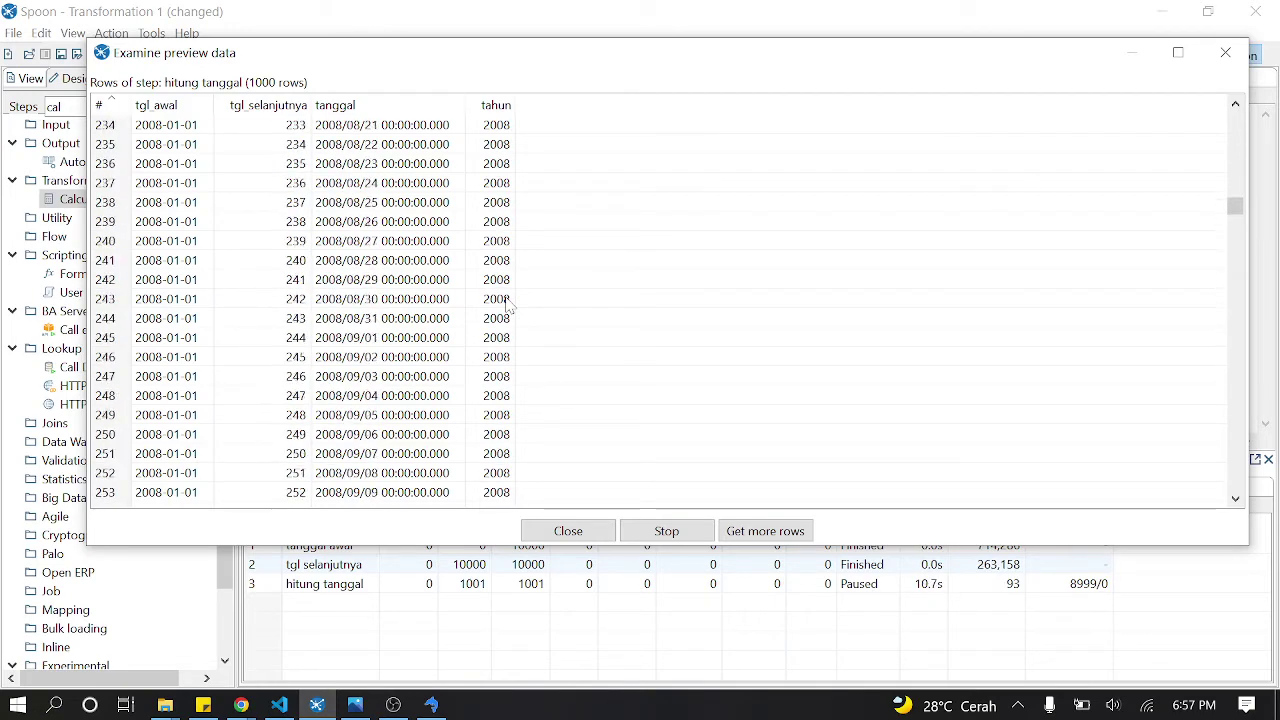
scroll(508, 307, "up", 20)
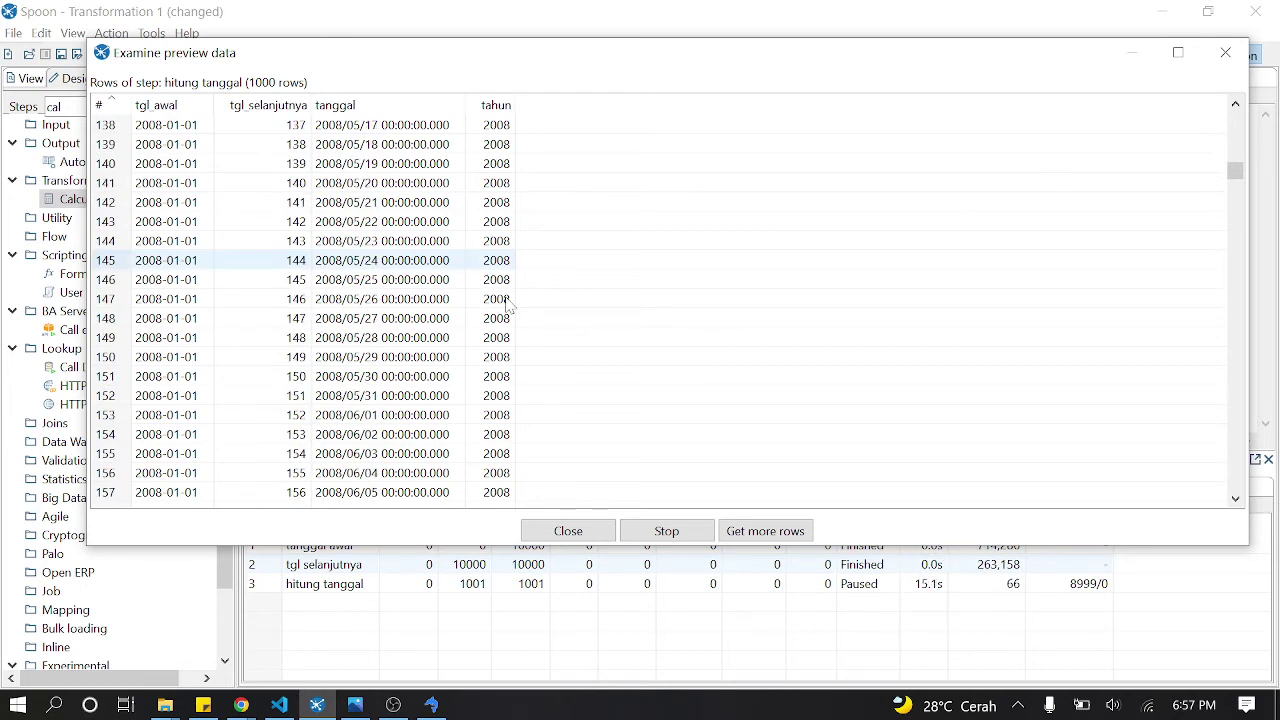
scroll(508, 307, "up", 9)
scroll(508, 307, "up", 20)
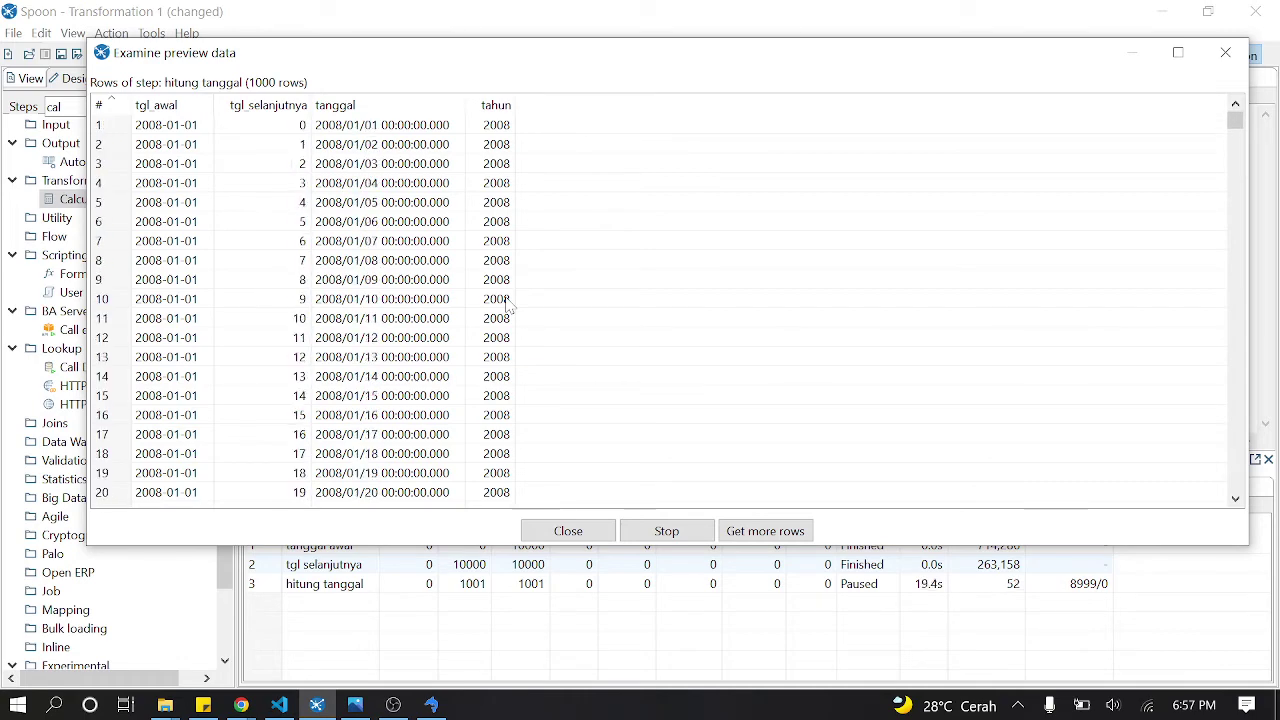
Step: Examine in the preview where the tahun value changes along with tanggal, close the preview and stop the paused transformation
scroll(508, 307, "down", 20)
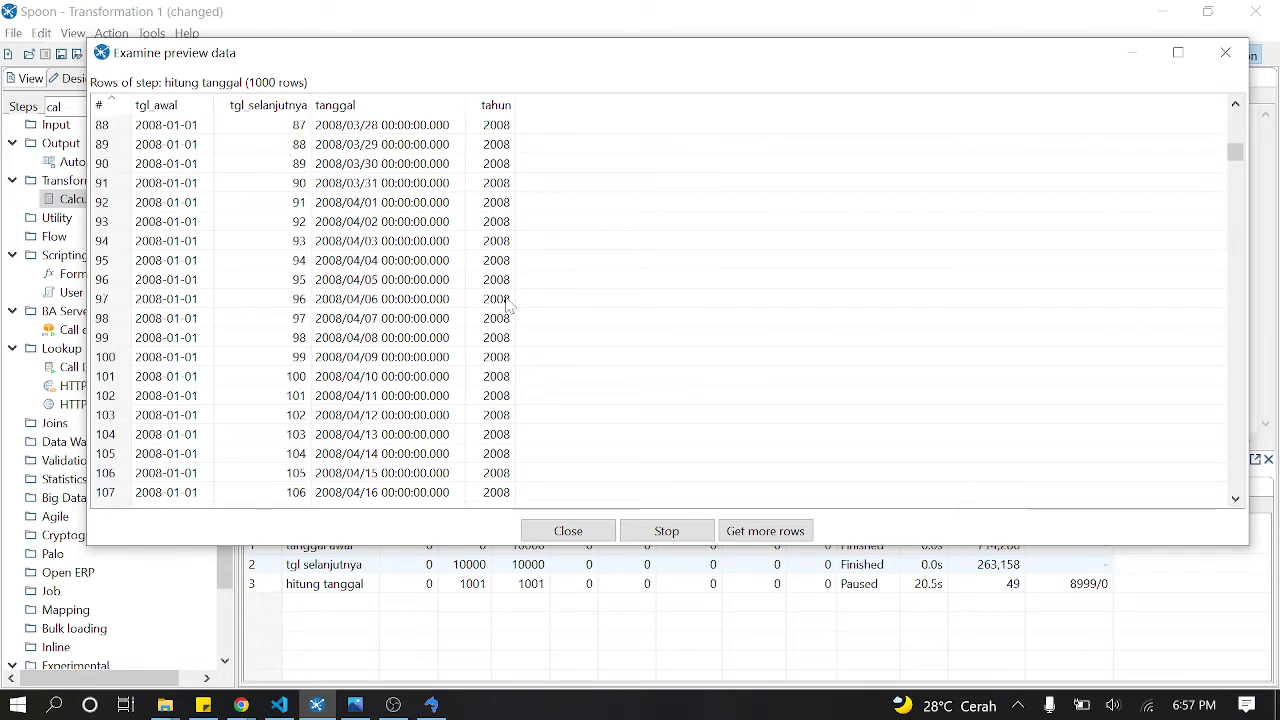
scroll(508, 307, "down", 20)
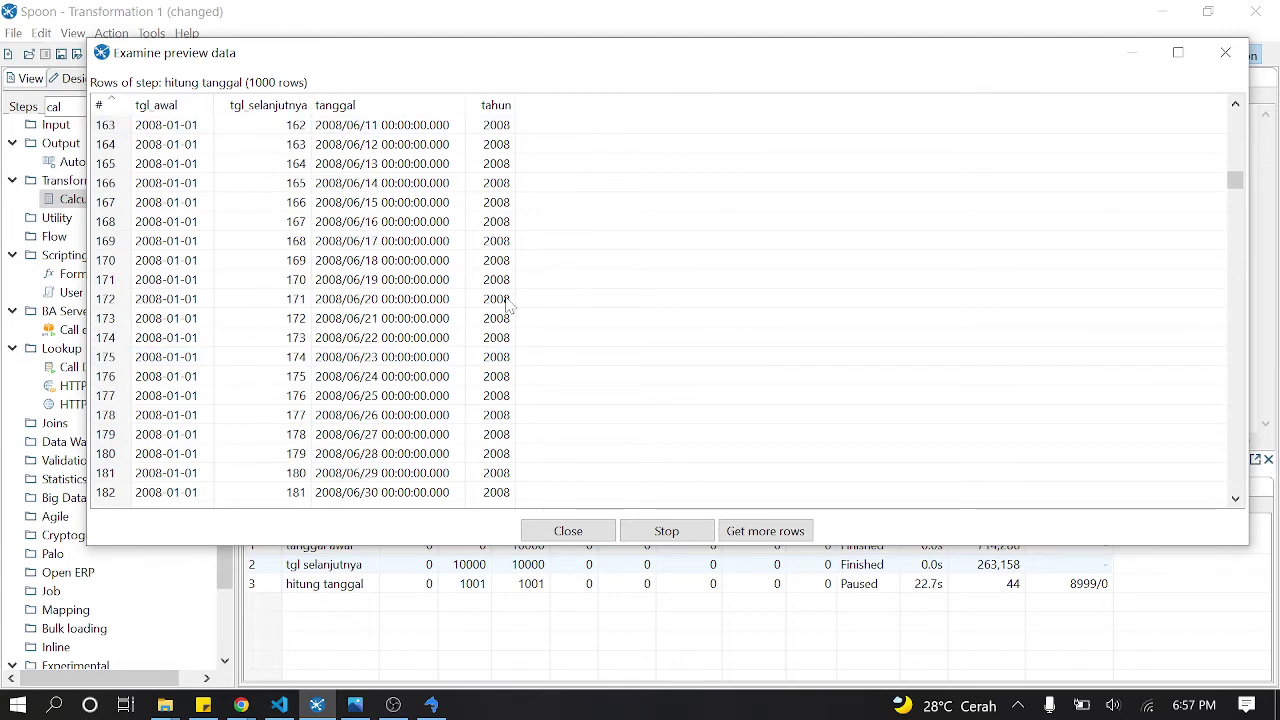
scroll(508, 307, "down", 16)
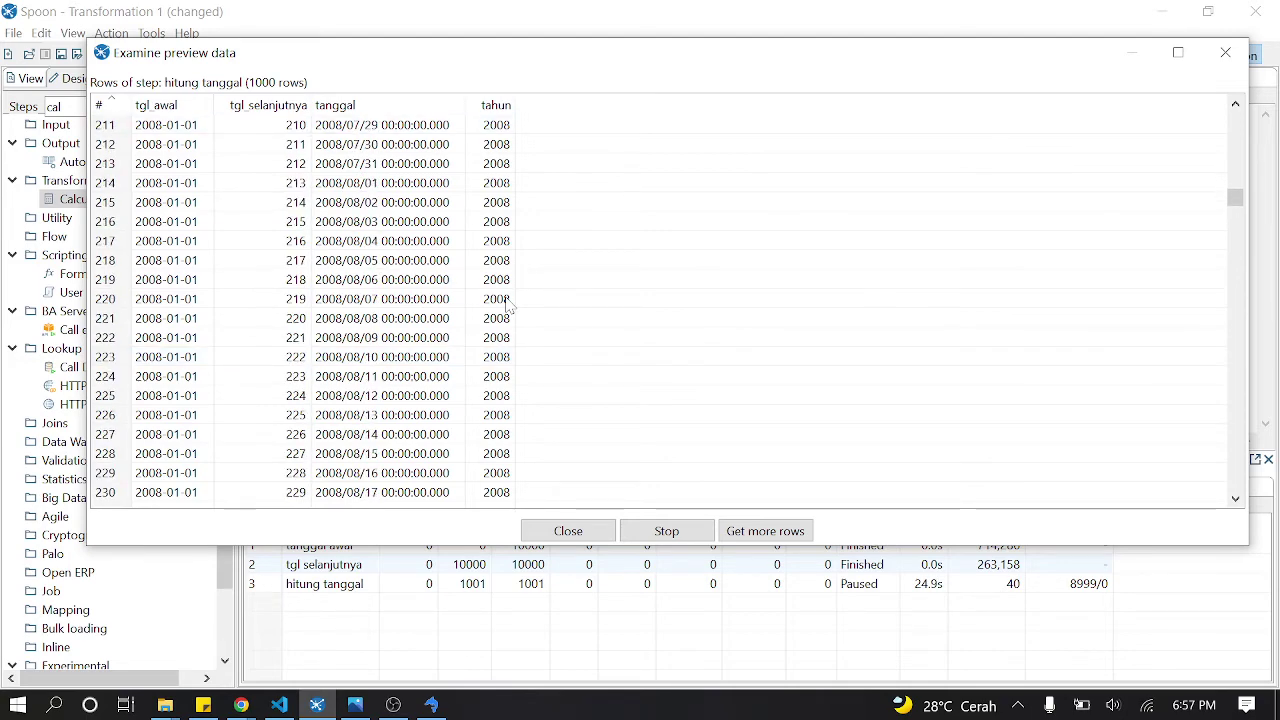
scroll(508, 307, "down", 18)
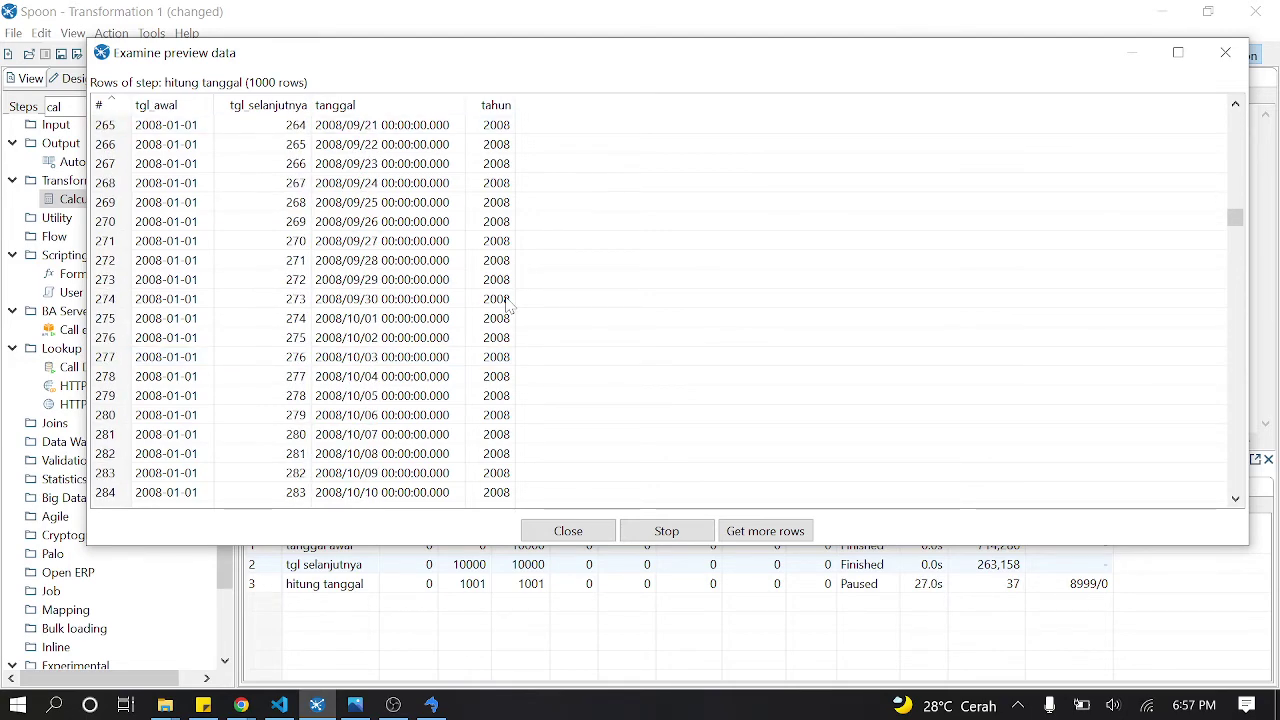
scroll(508, 307, "down", 17)
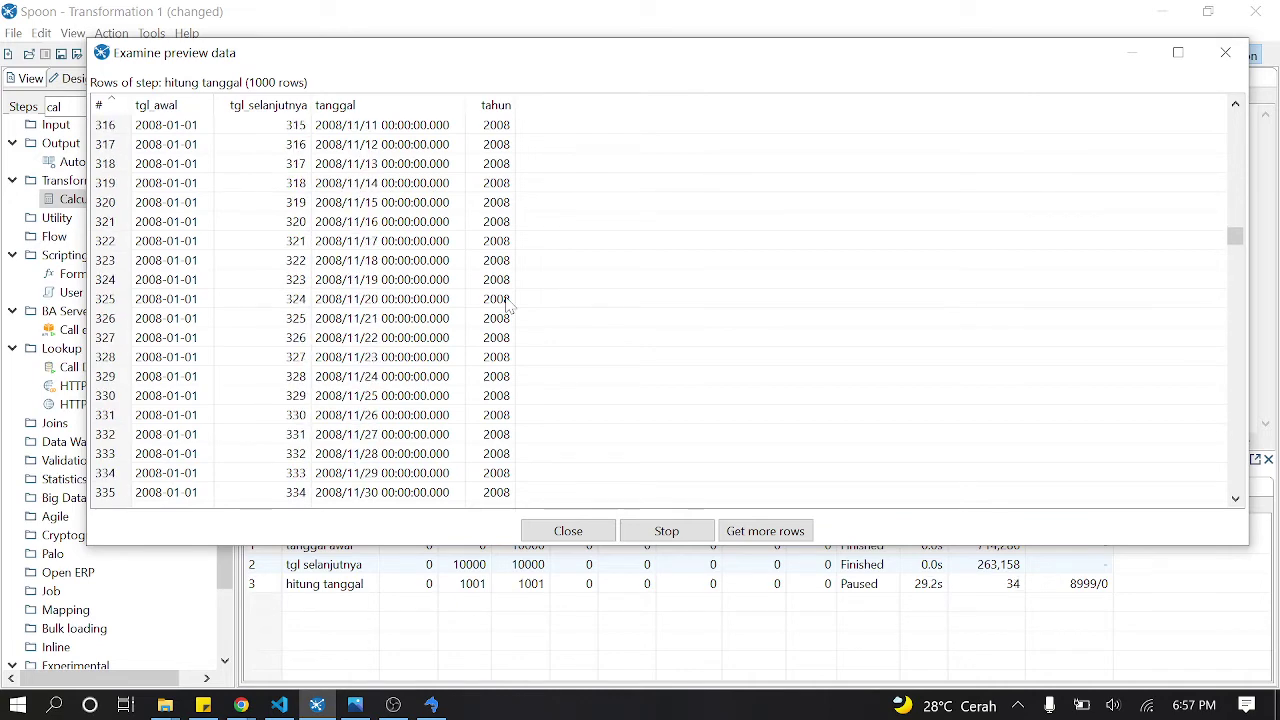
scroll(508, 307, "down", 16)
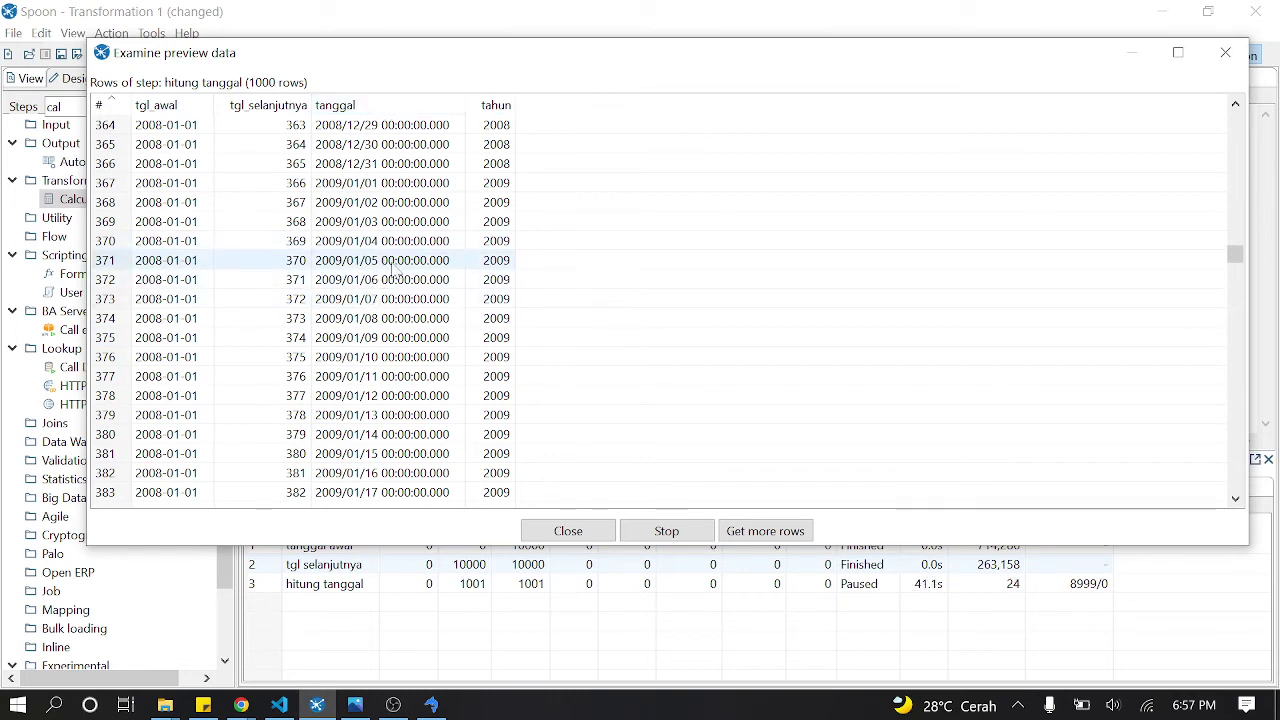
scroll(392, 258, "up", 2)
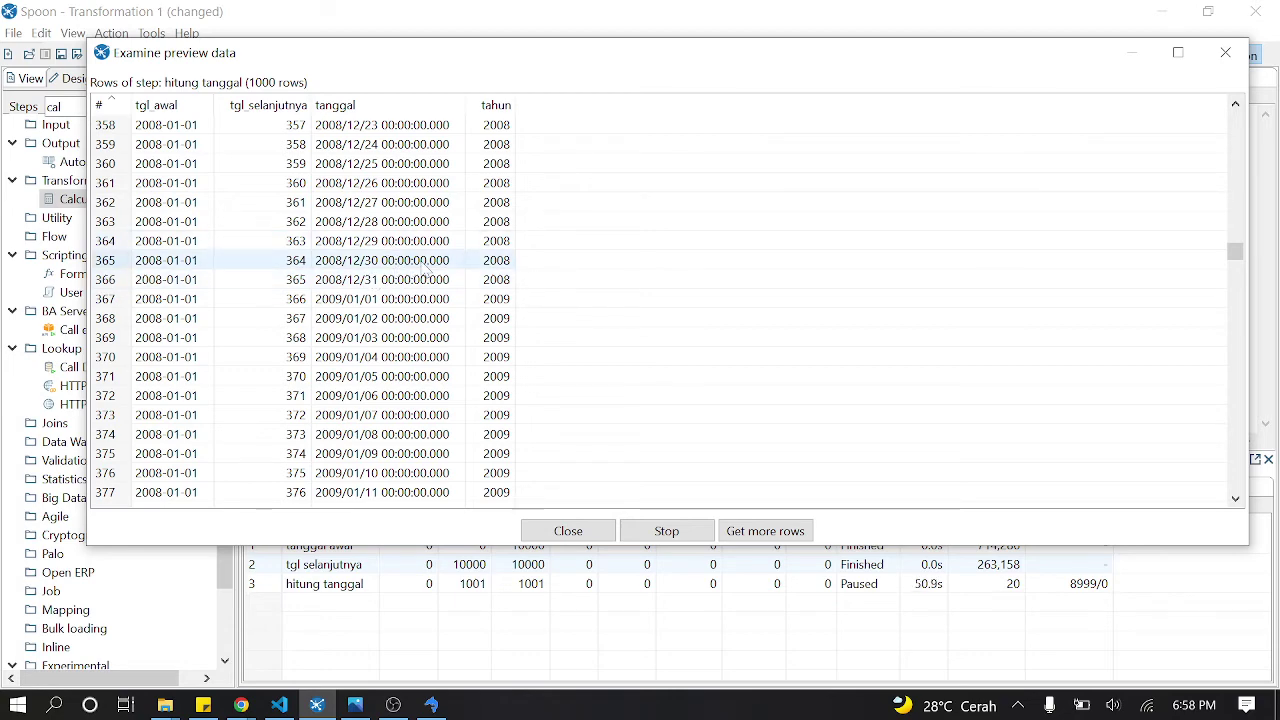
scroll(393, 287, "down", 20)
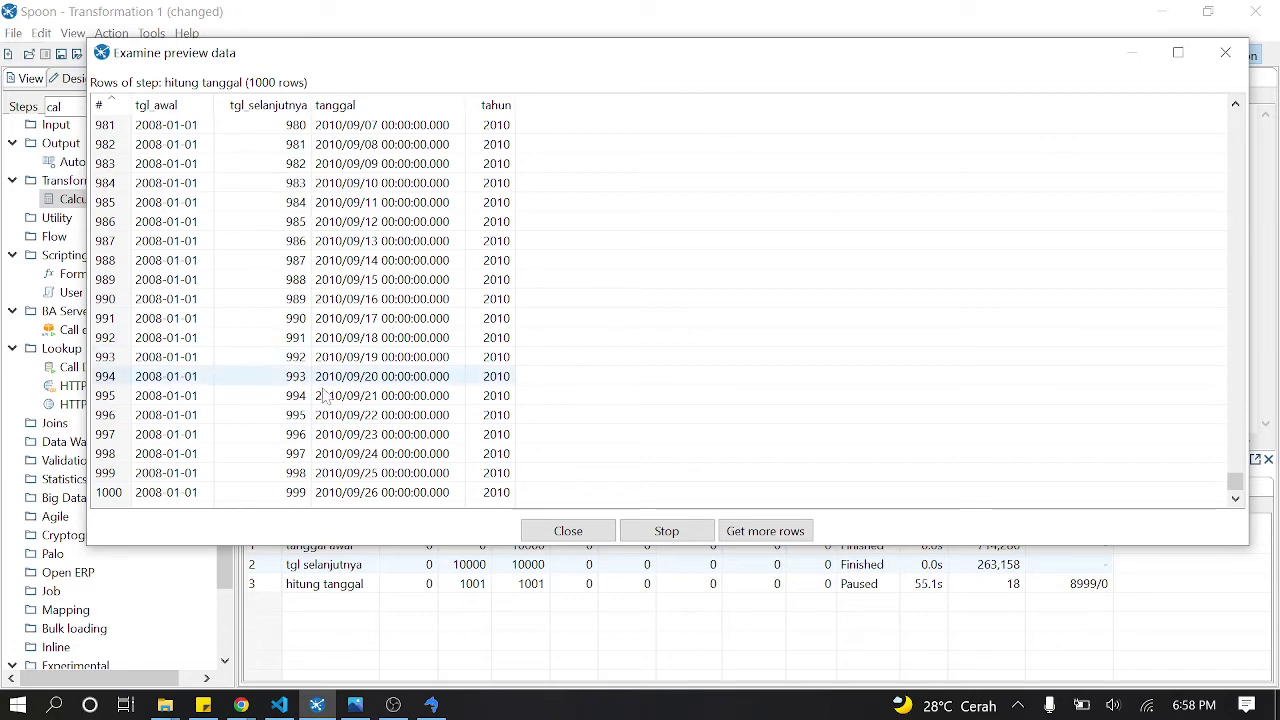
scroll(415, 490, "up", 8)
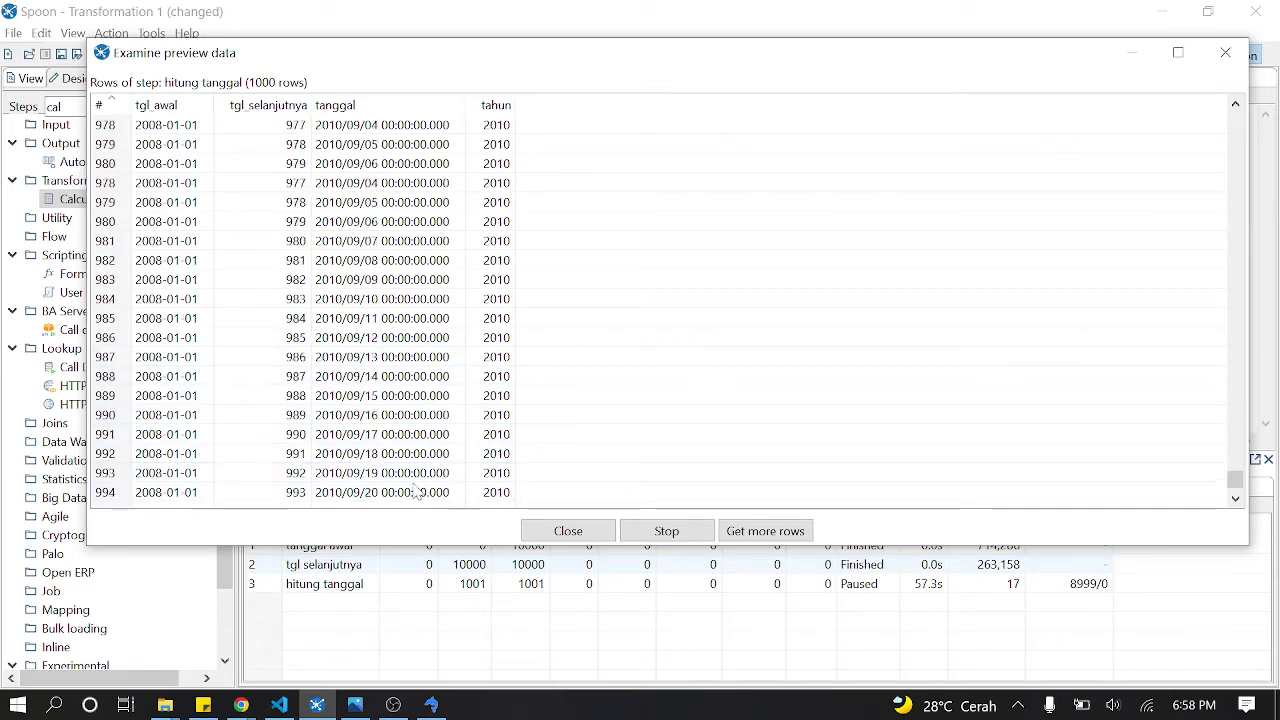
left_click(612, 535)
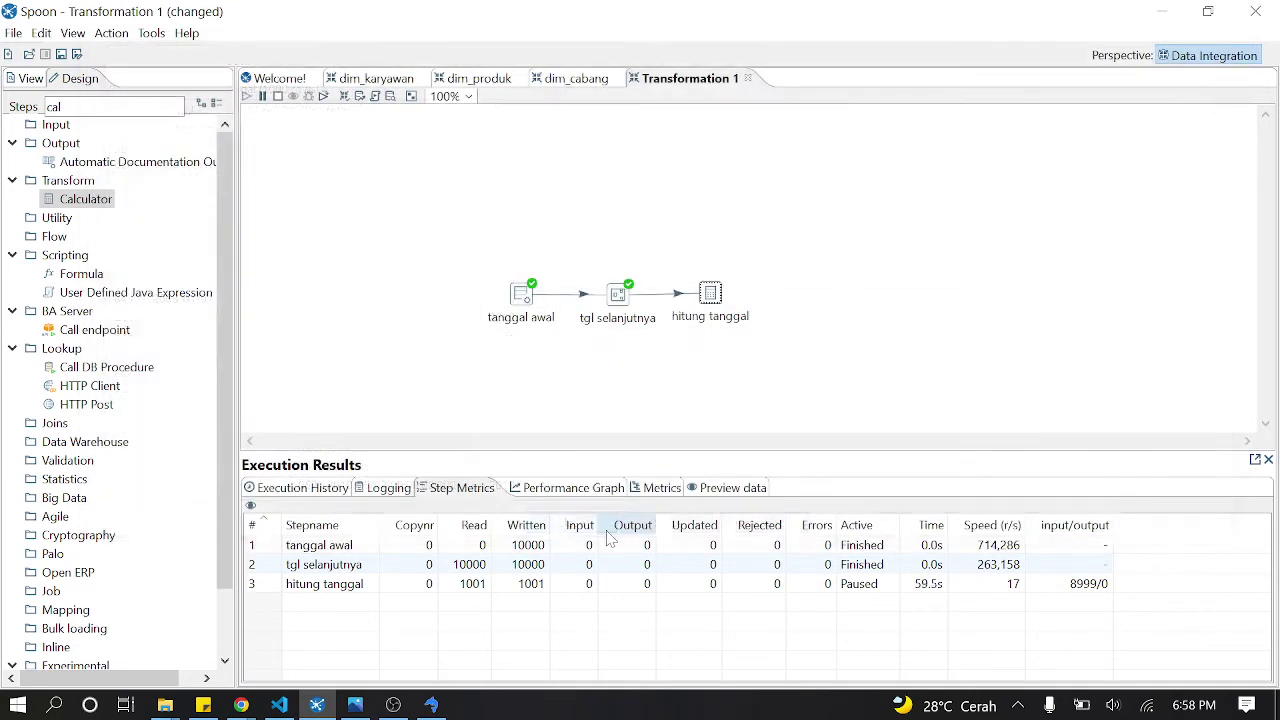
left_click(277, 96)
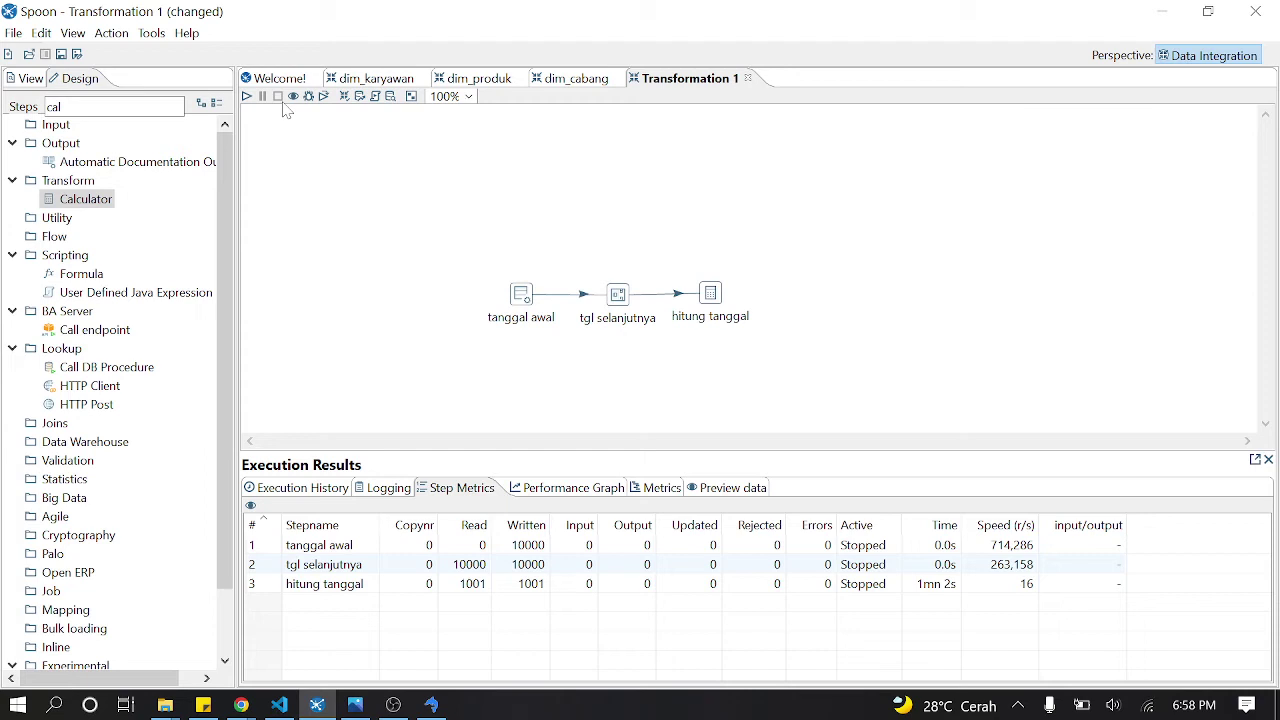
Step: Add a new field kuartal_int to the hitung tanggal calculator with the calculation "Quarter of date A"
double_click(710, 293)
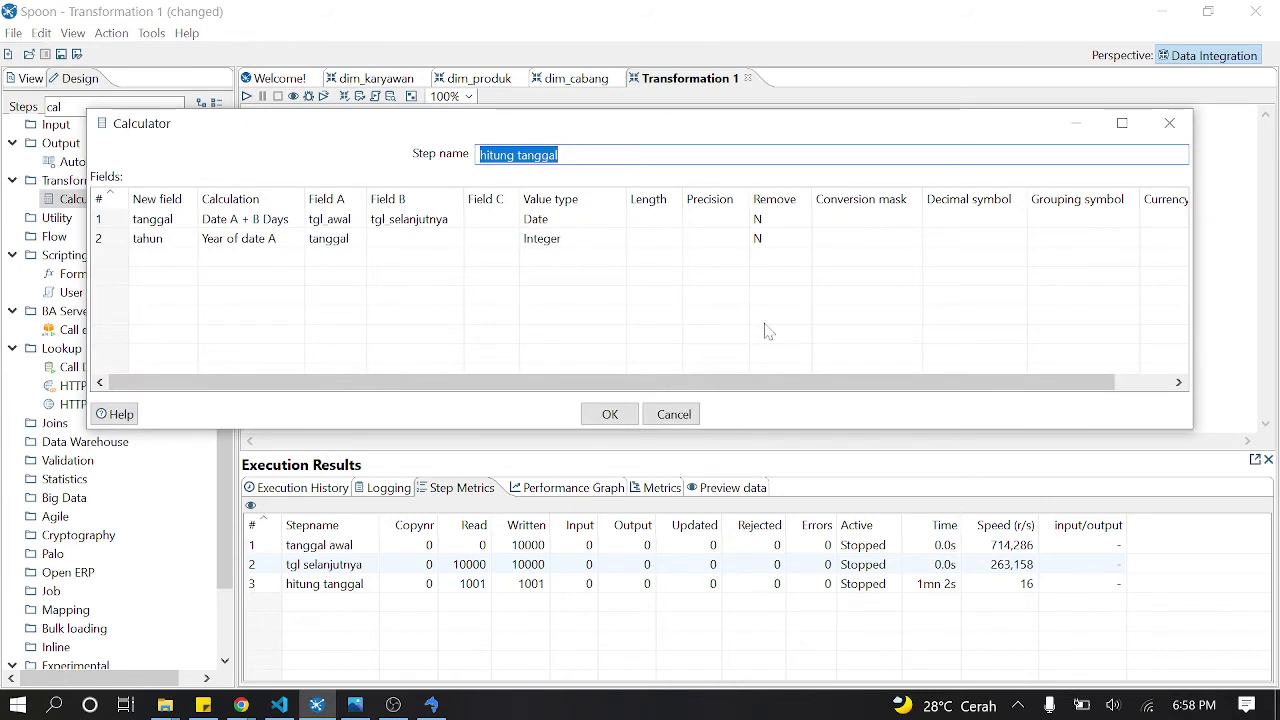
left_click(160, 258)
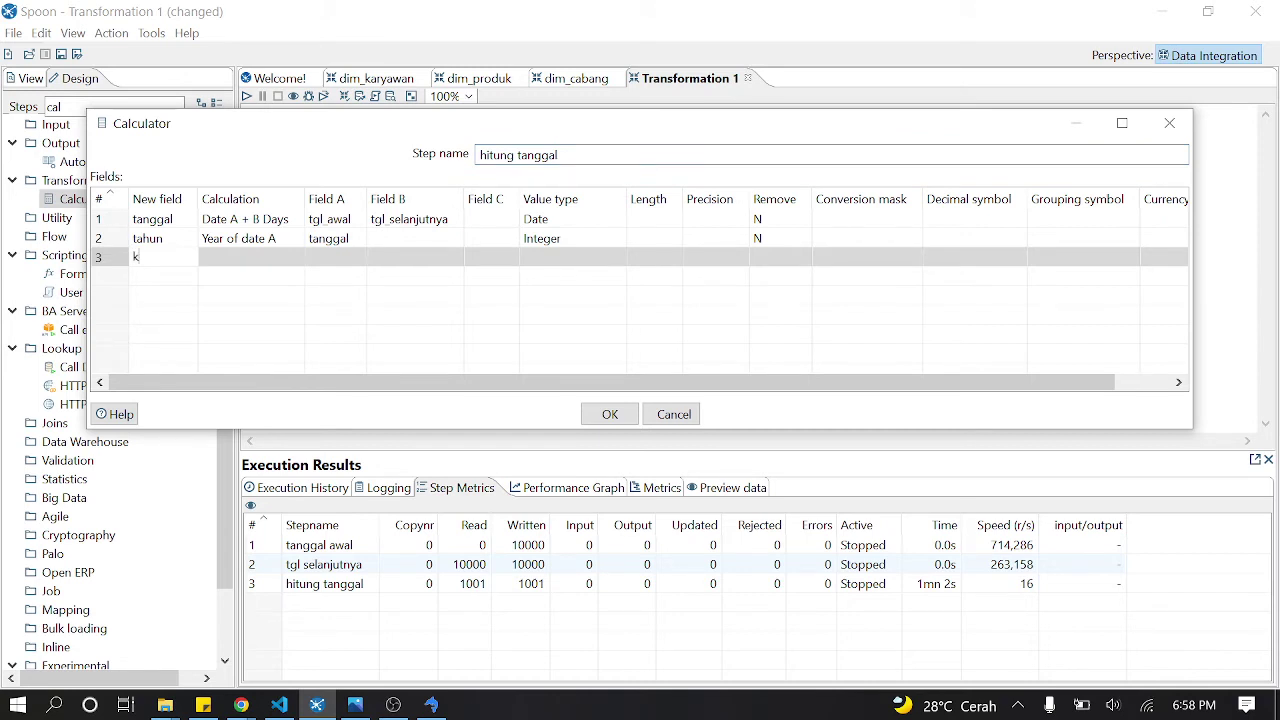
type("kuartal_int")
left_click(306, 258)
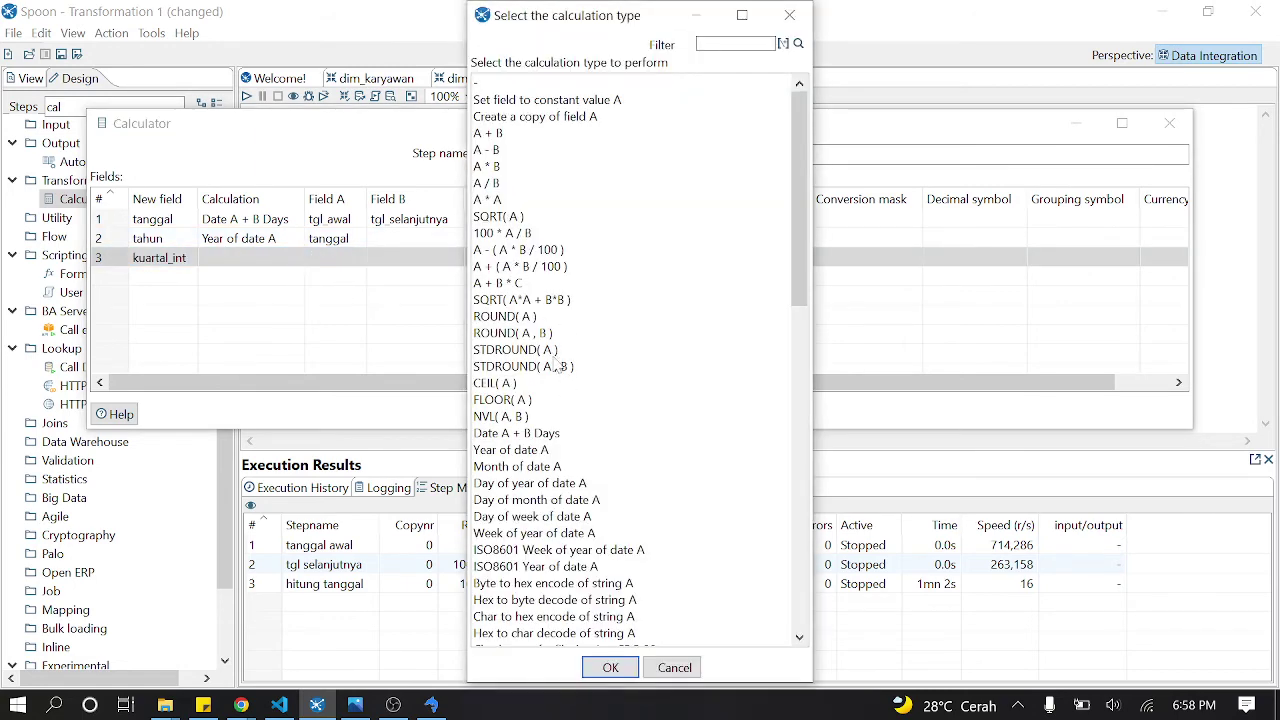
scroll(722, 250, "down", 5)
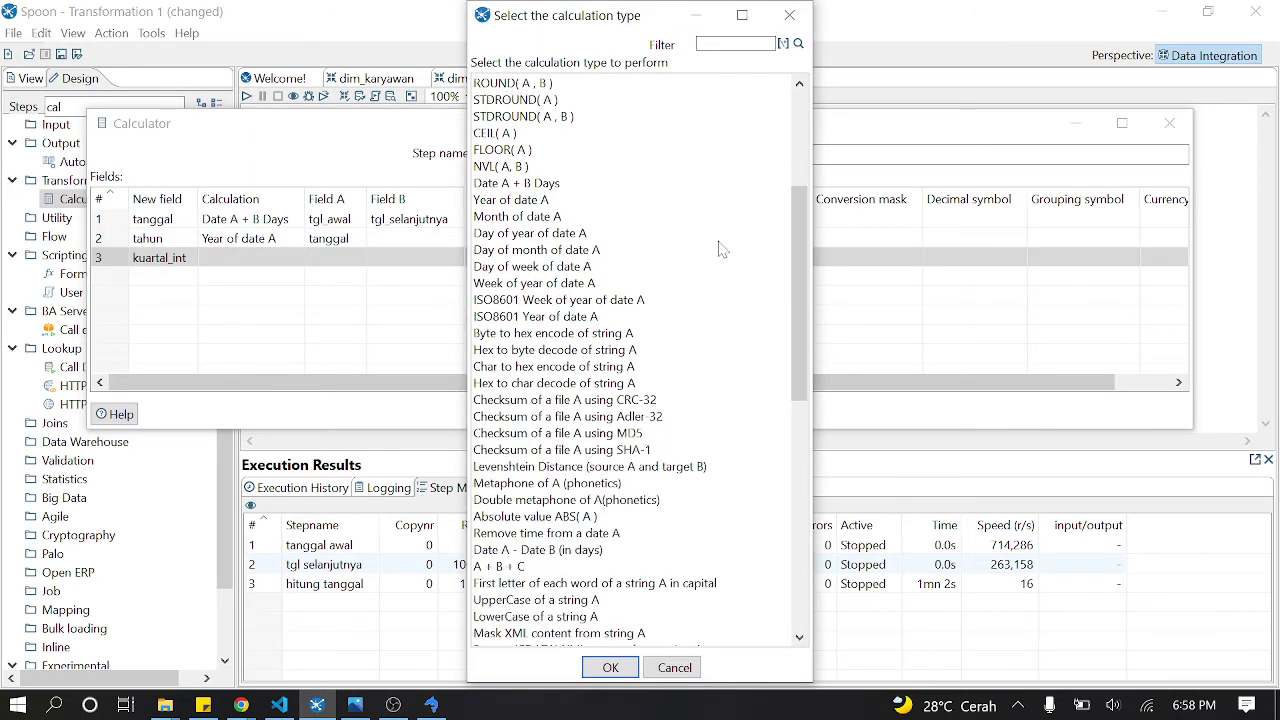
scroll(722, 250, "down", 3)
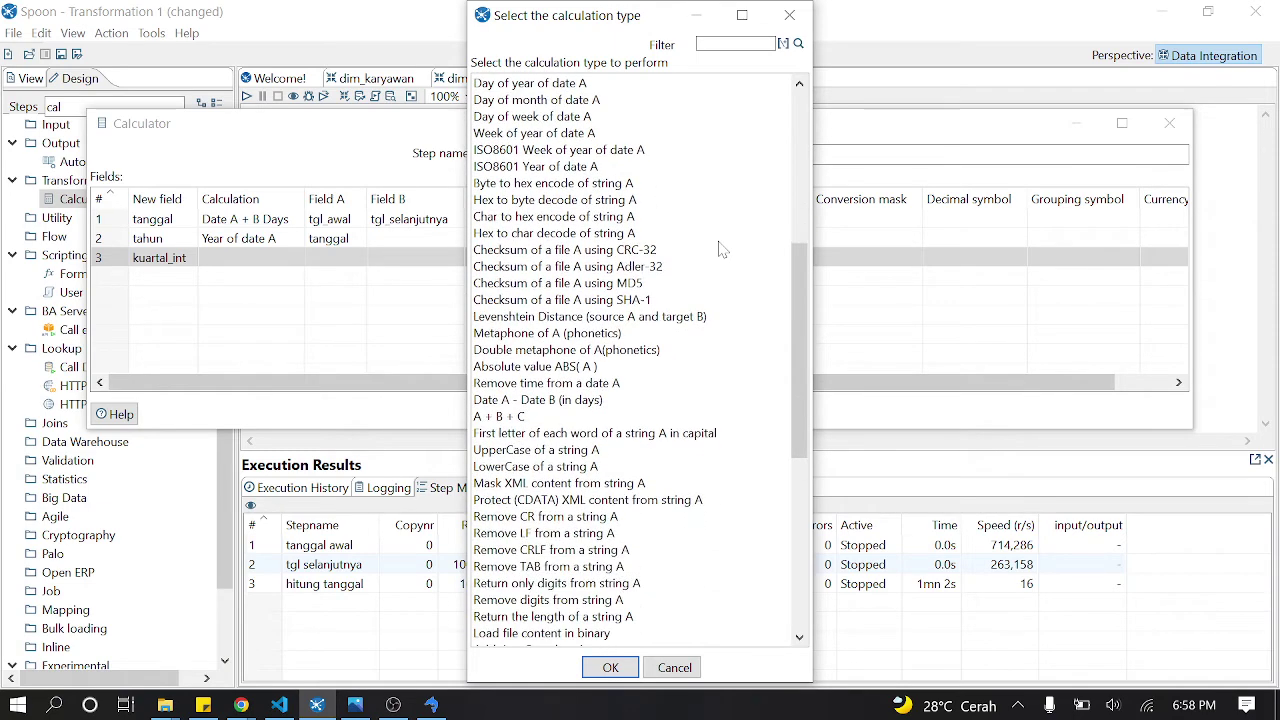
scroll(722, 250, "down", 4)
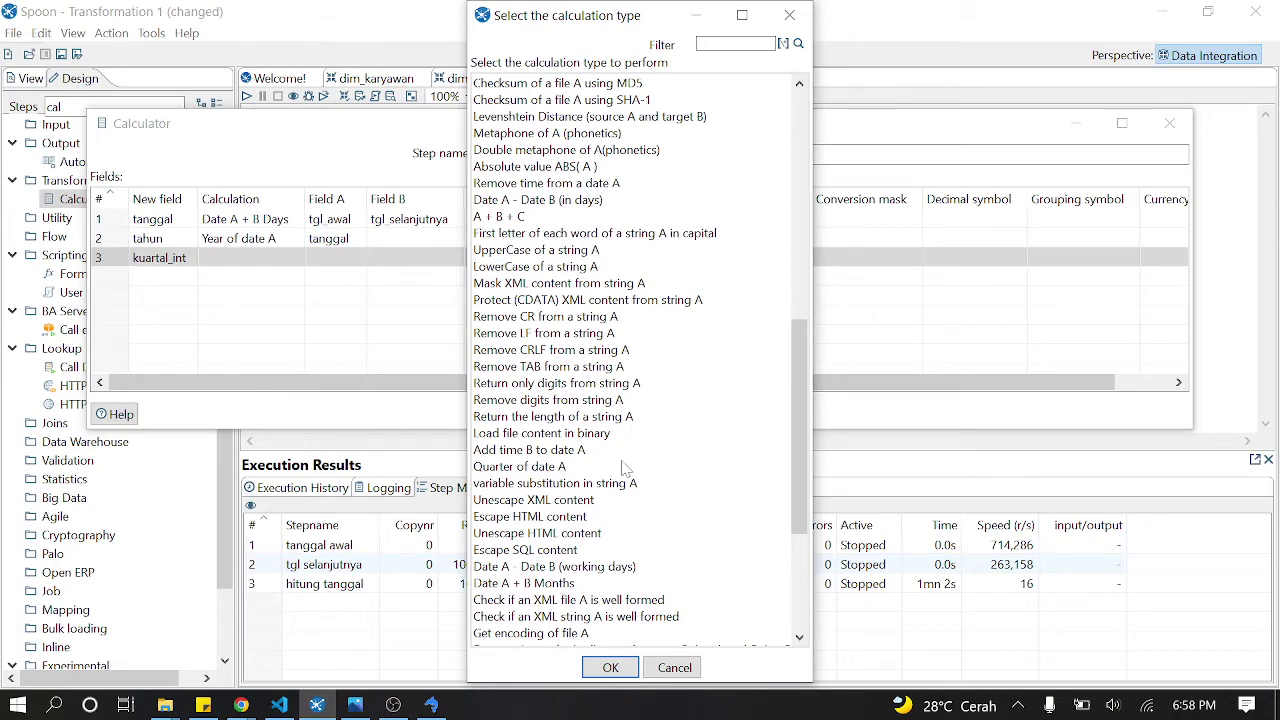
scroll(618, 505, "down", 4)
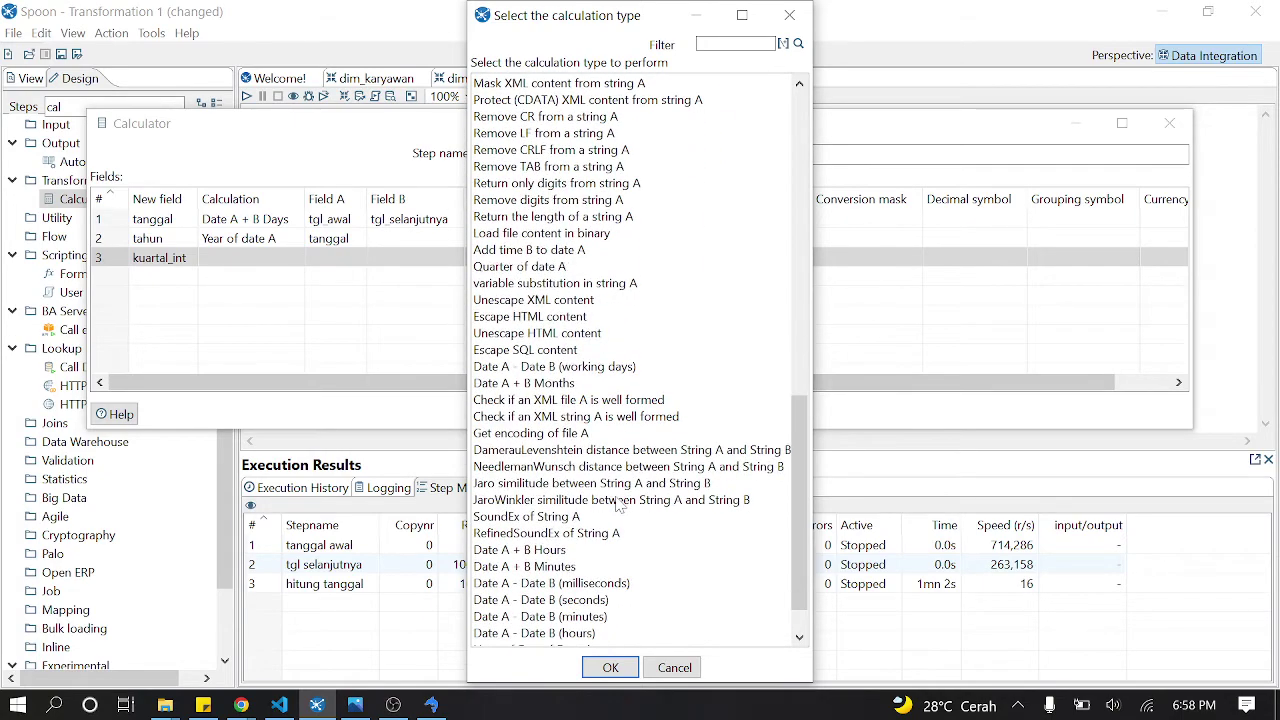
scroll(615, 497, "down", 1)
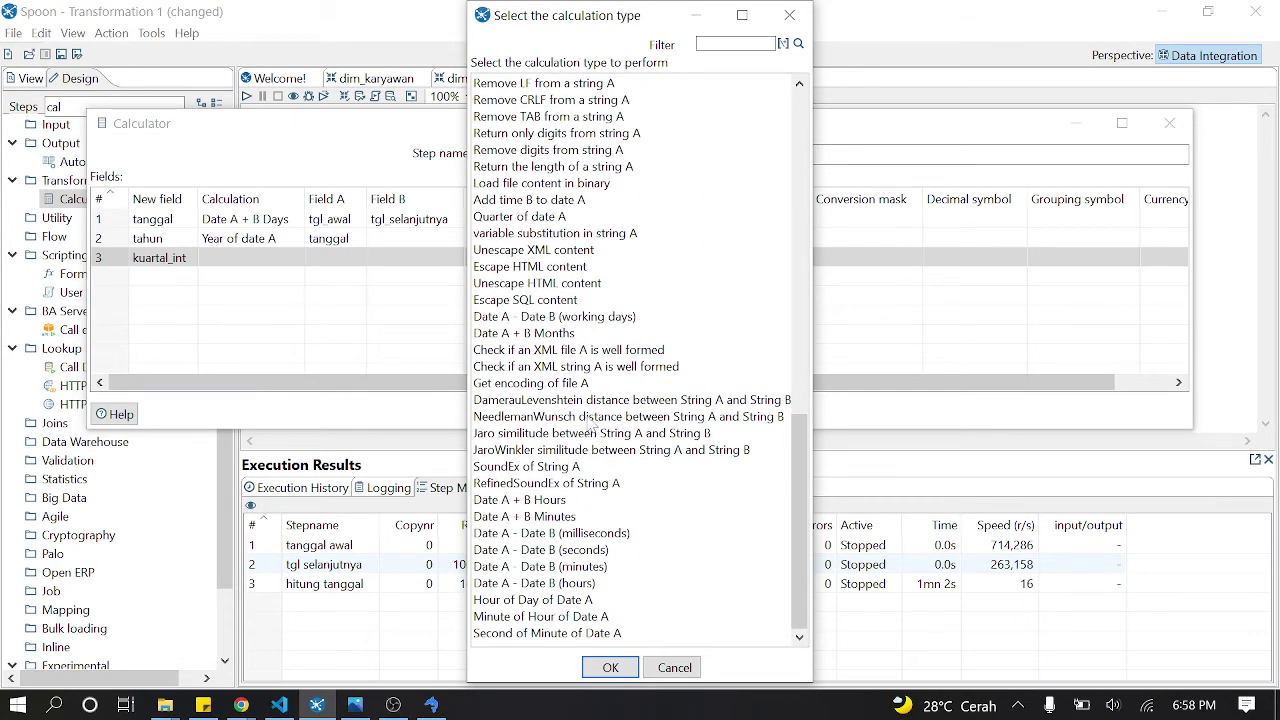
left_click(530, 217)
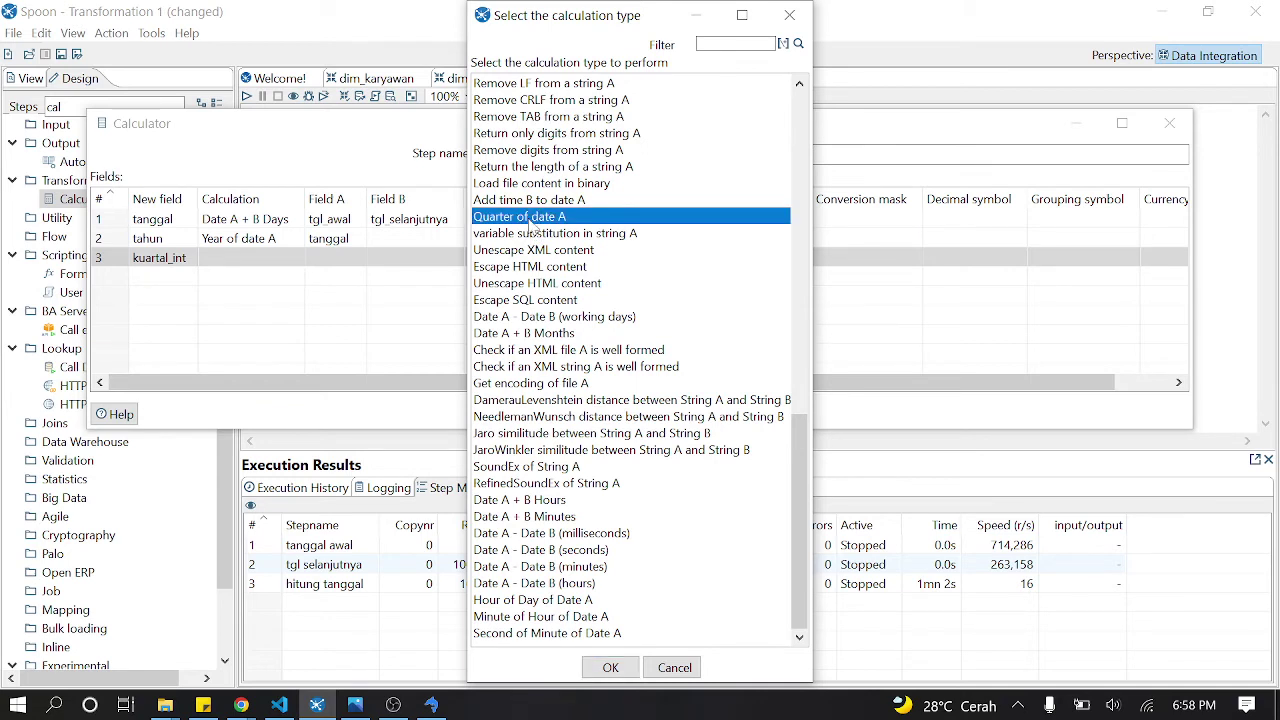
left_click(610, 667)
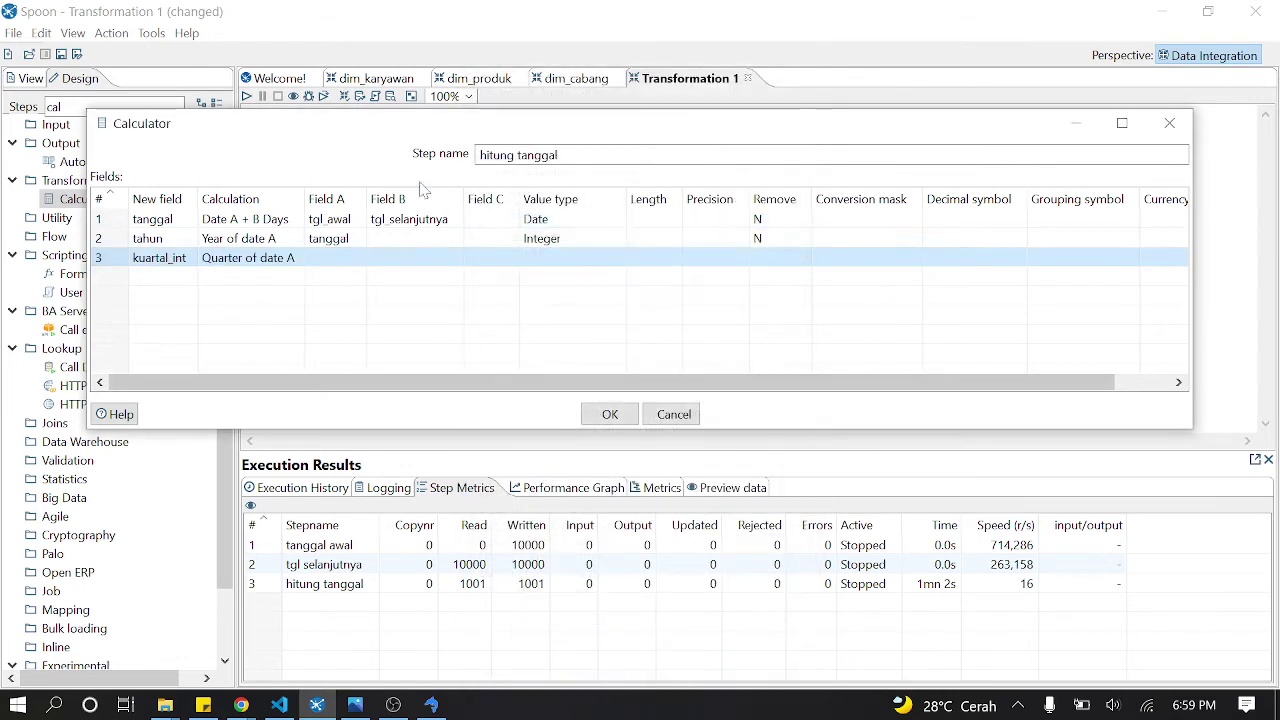
Step: Set Field A of kuartal_int to tanggal and its value type to Integer, and save the calculator settings
left_click(355, 258)
left_click(358, 258)
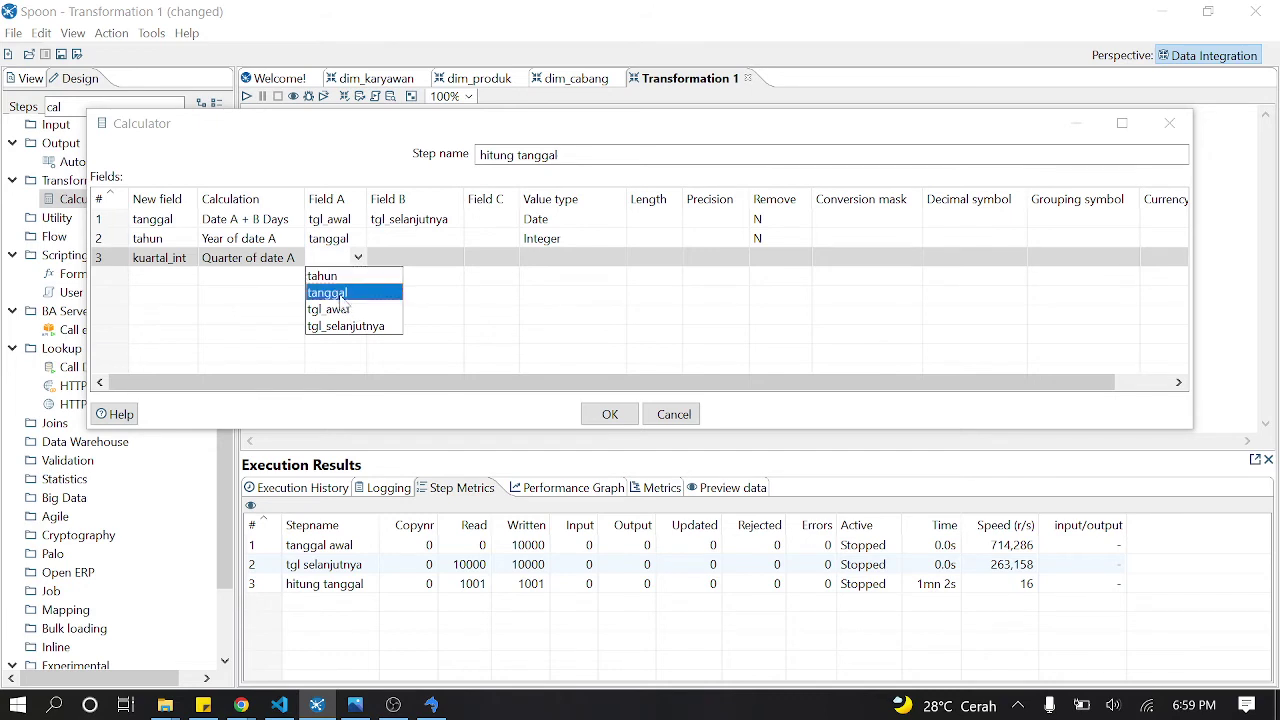
left_click(340, 293)
left_click(548, 260)
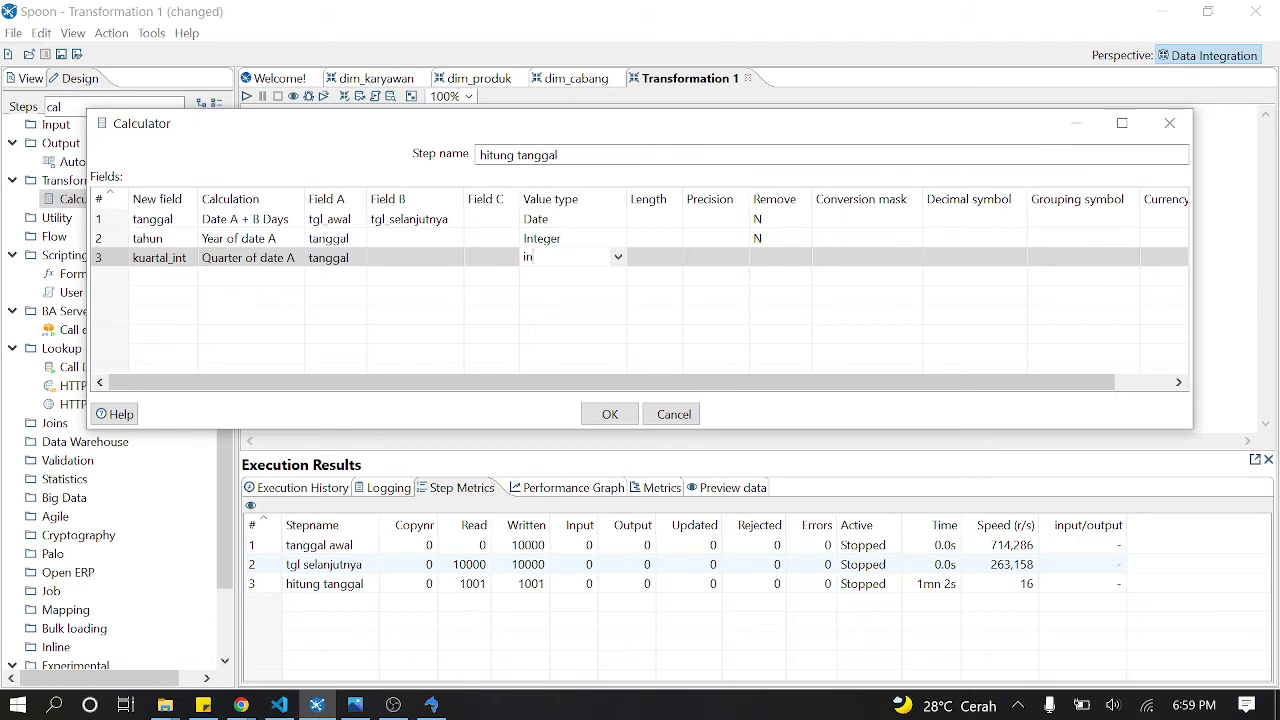
left_click(618, 258)
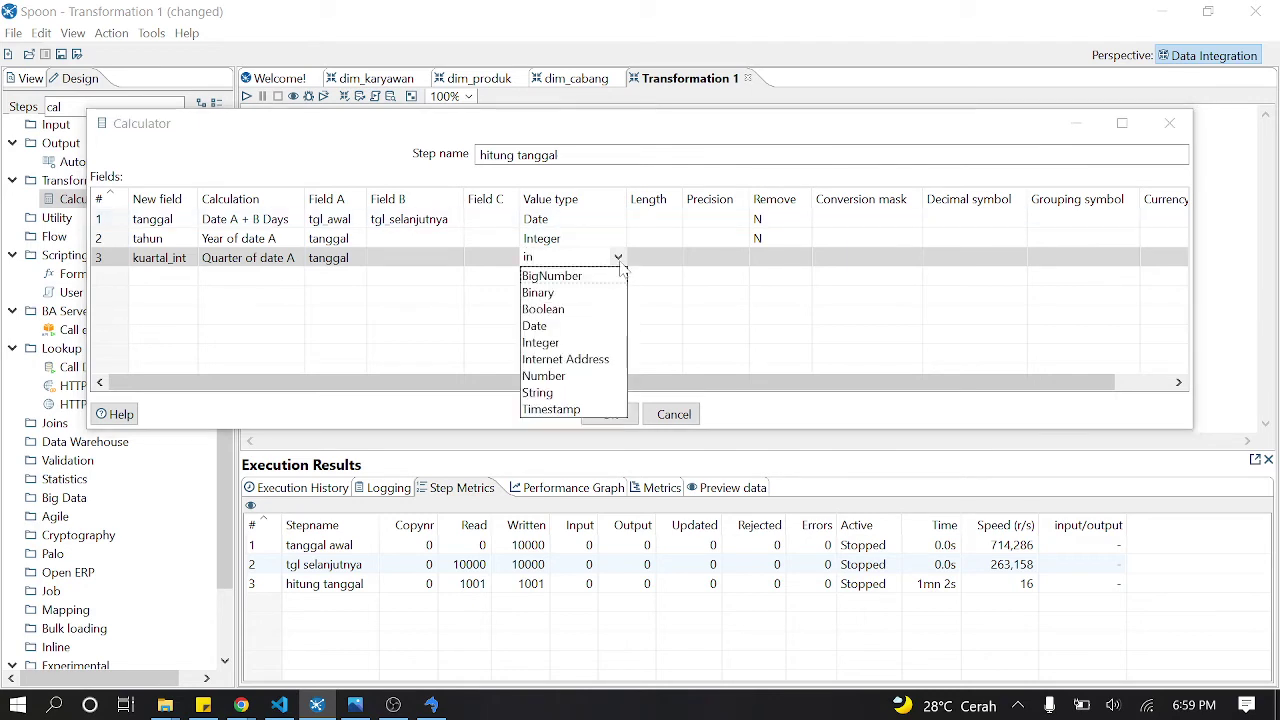
left_click(550, 342)
left_click(607, 415)
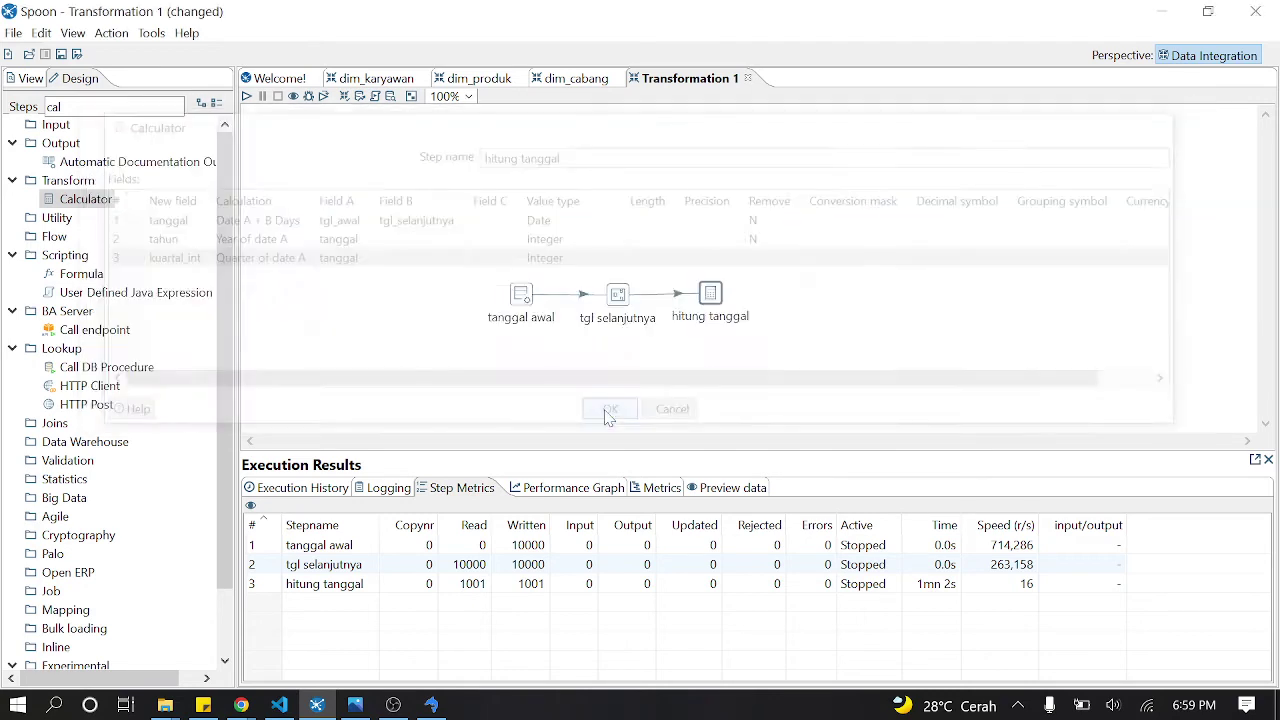
Step: Preview the hitung tanggal rows, examine how kuartal_int changes along with tanggal through 2008, then close the preview and stop the paused transformation
right_click(706, 296)
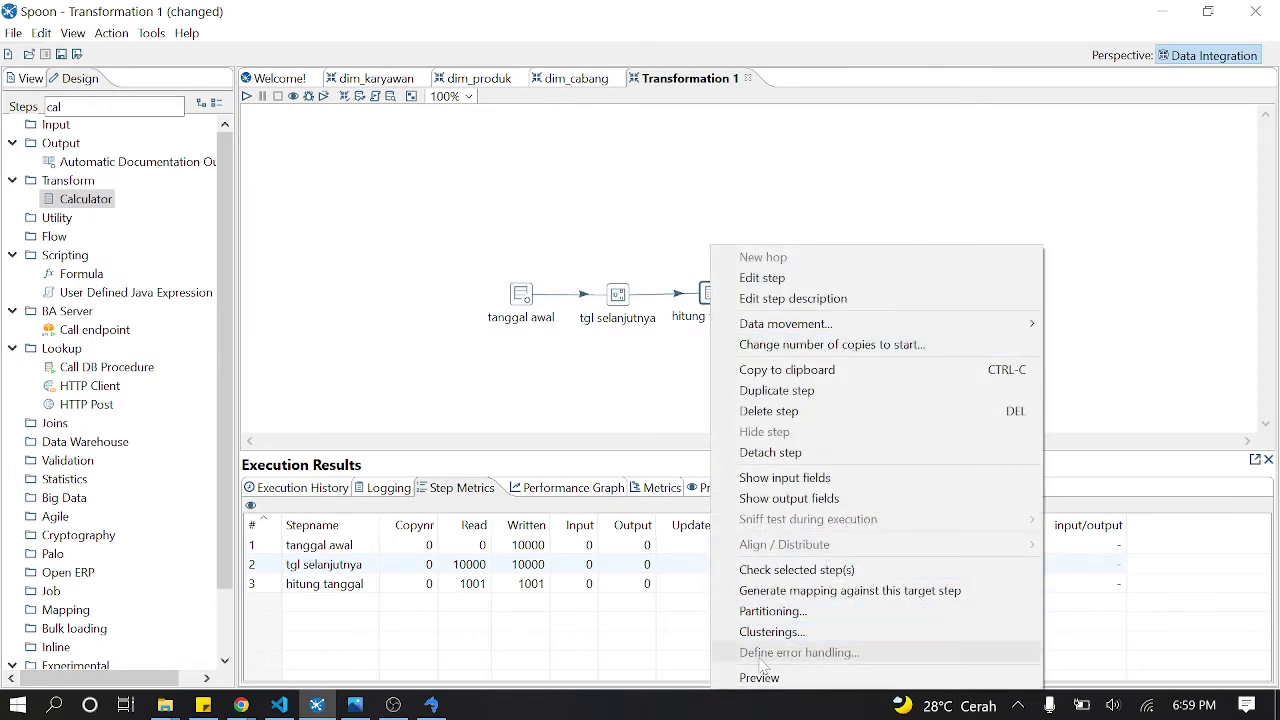
left_click(759, 677)
left_click(568, 512)
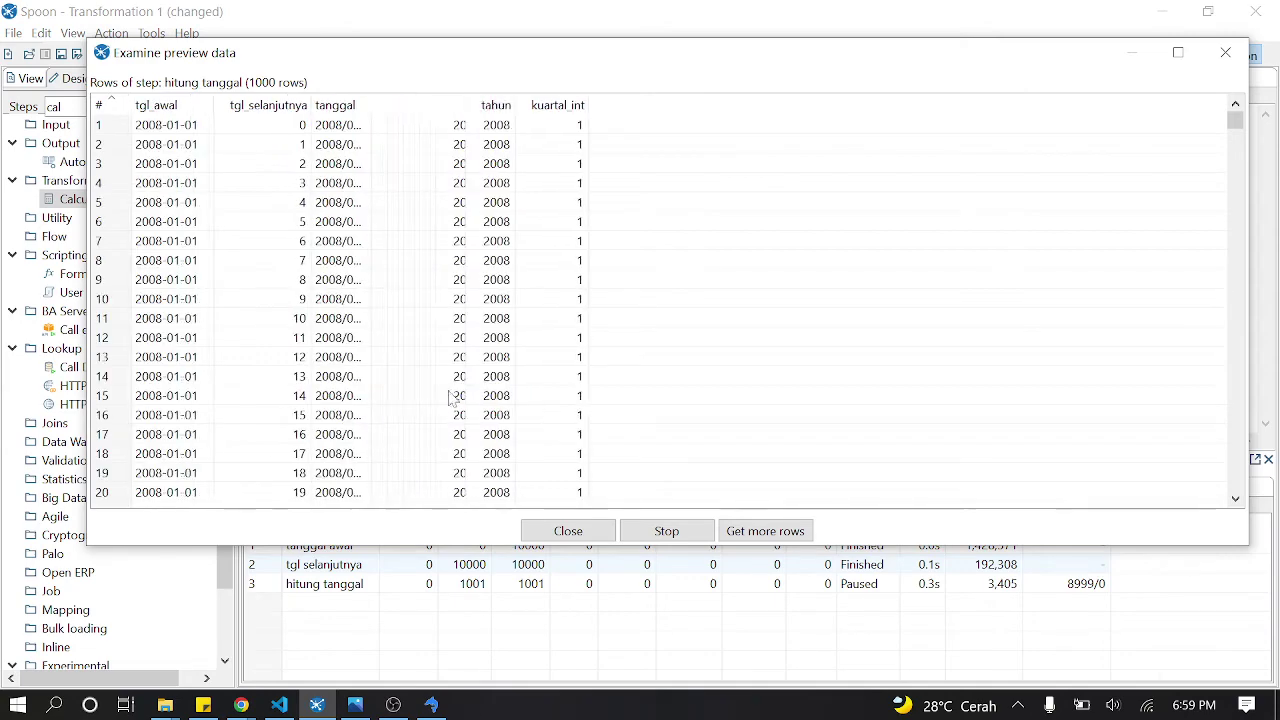
scroll(563, 222, "down", 10)
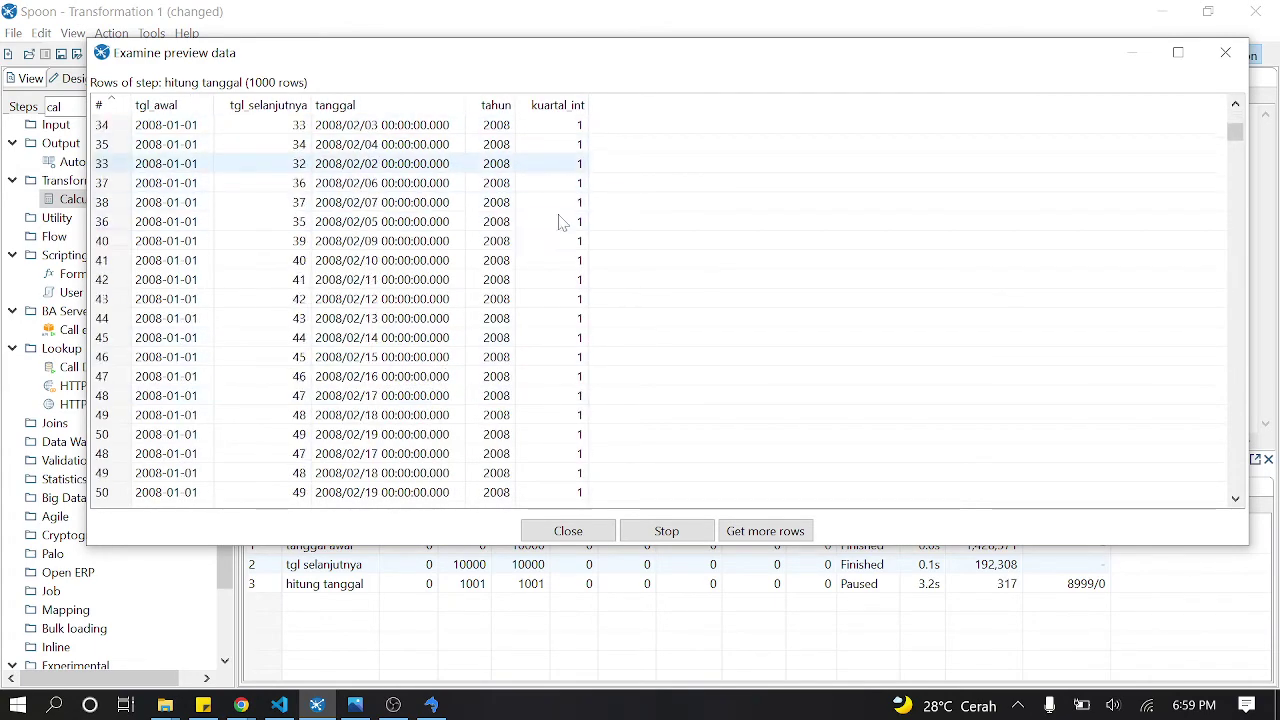
scroll(562, 240, "down", 20)
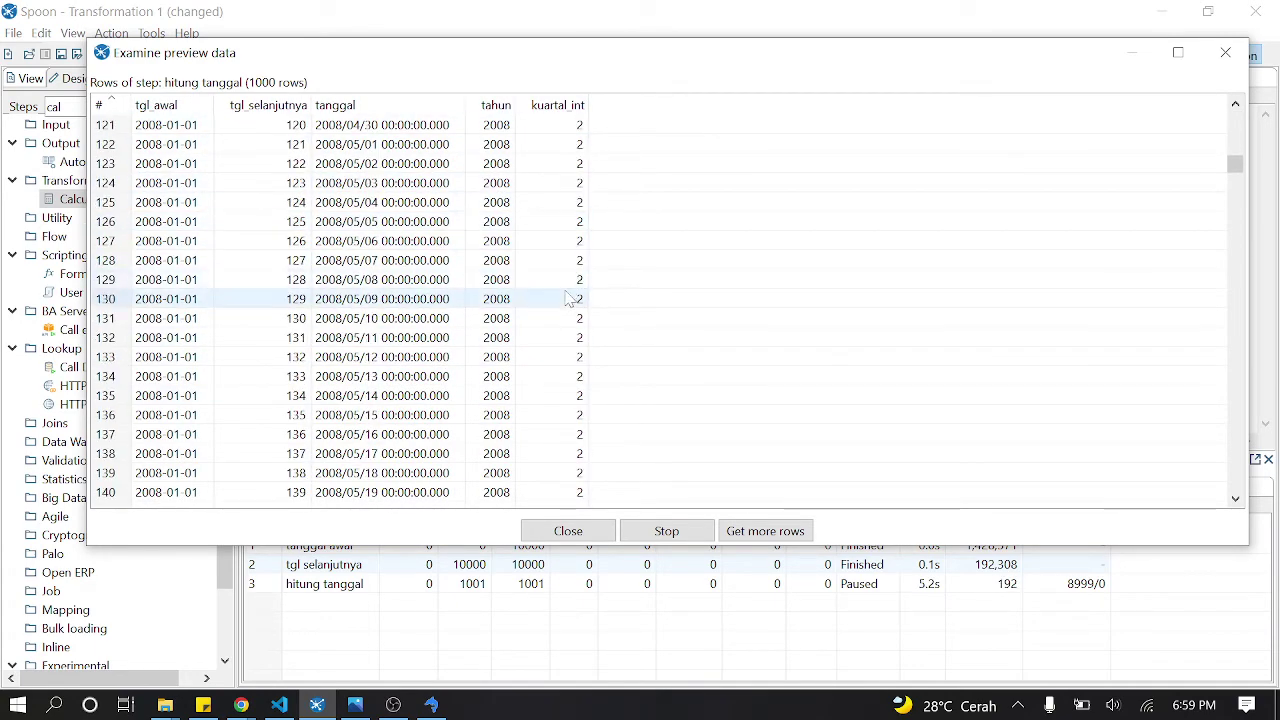
scroll(567, 300, "down", 20)
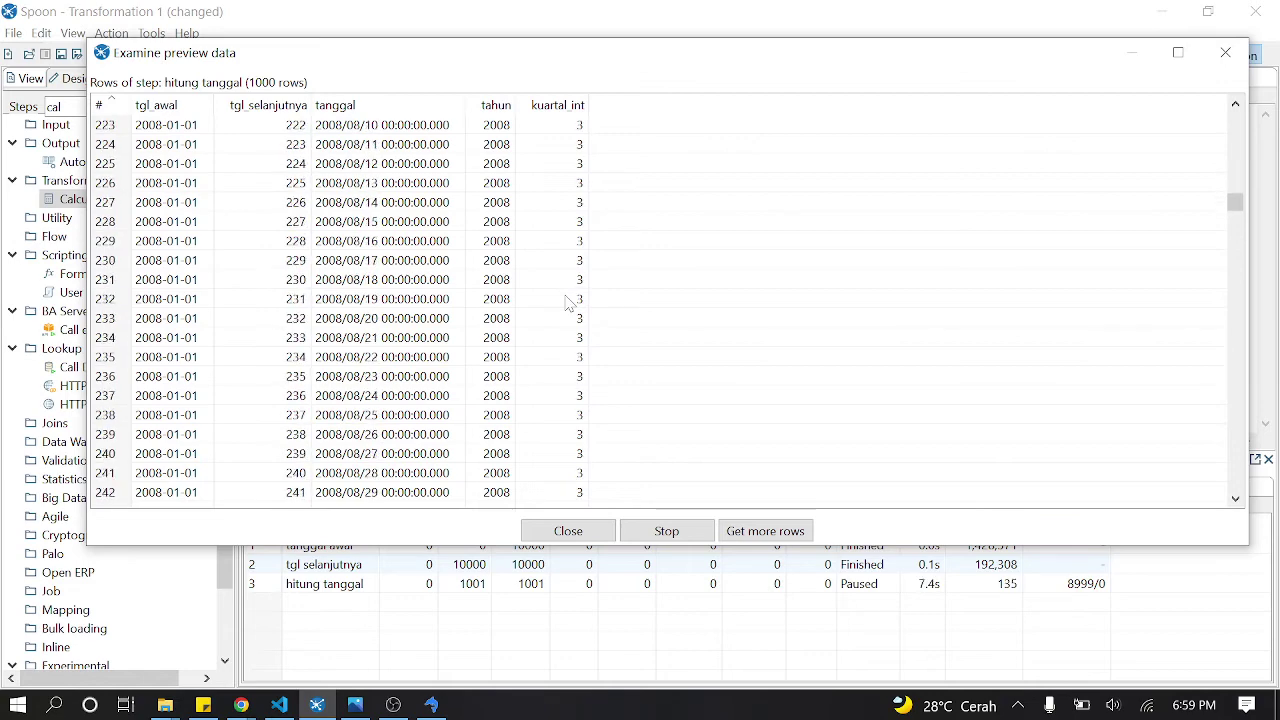
scroll(567, 302, "down", 16)
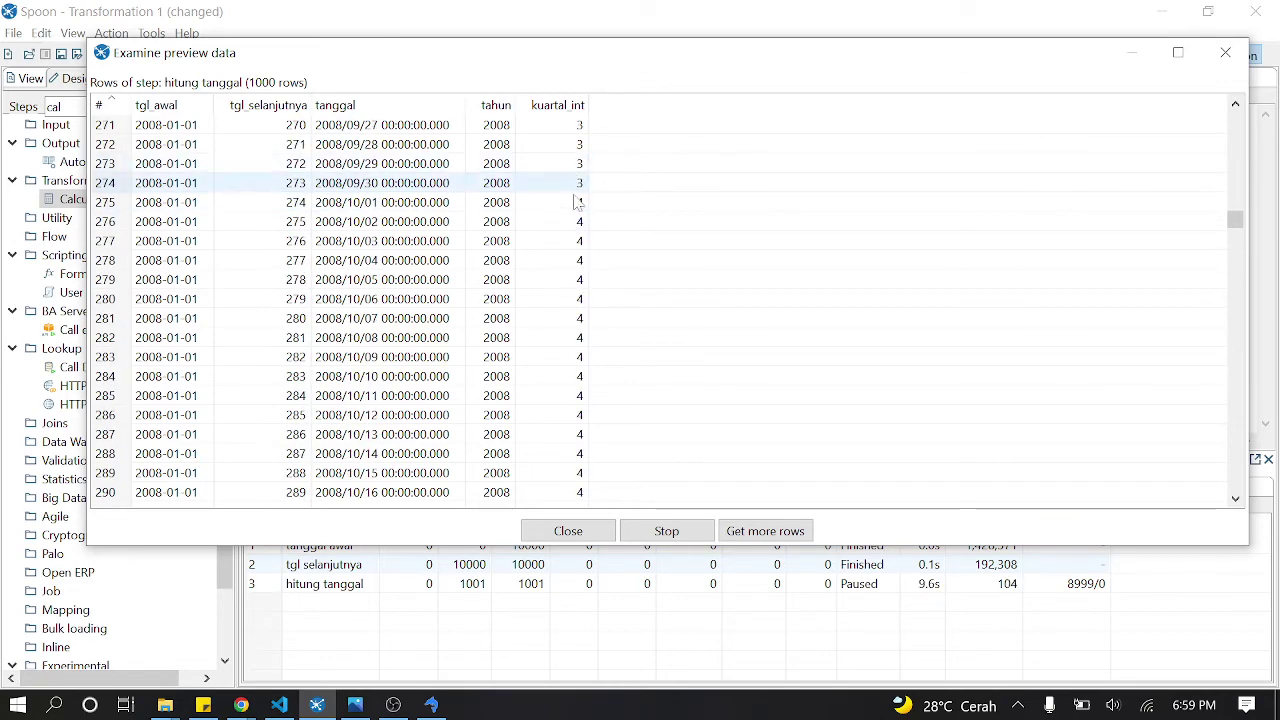
scroll(586, 280, "down", 9)
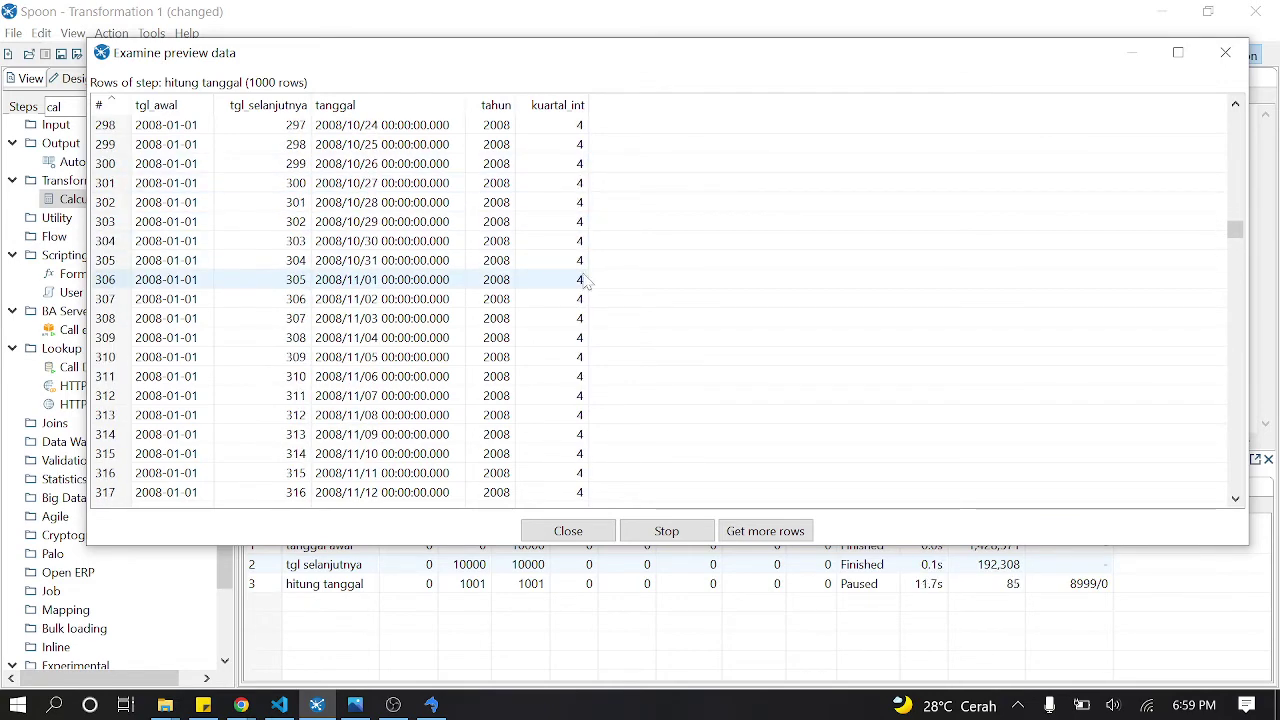
scroll(586, 285, "down", 4)
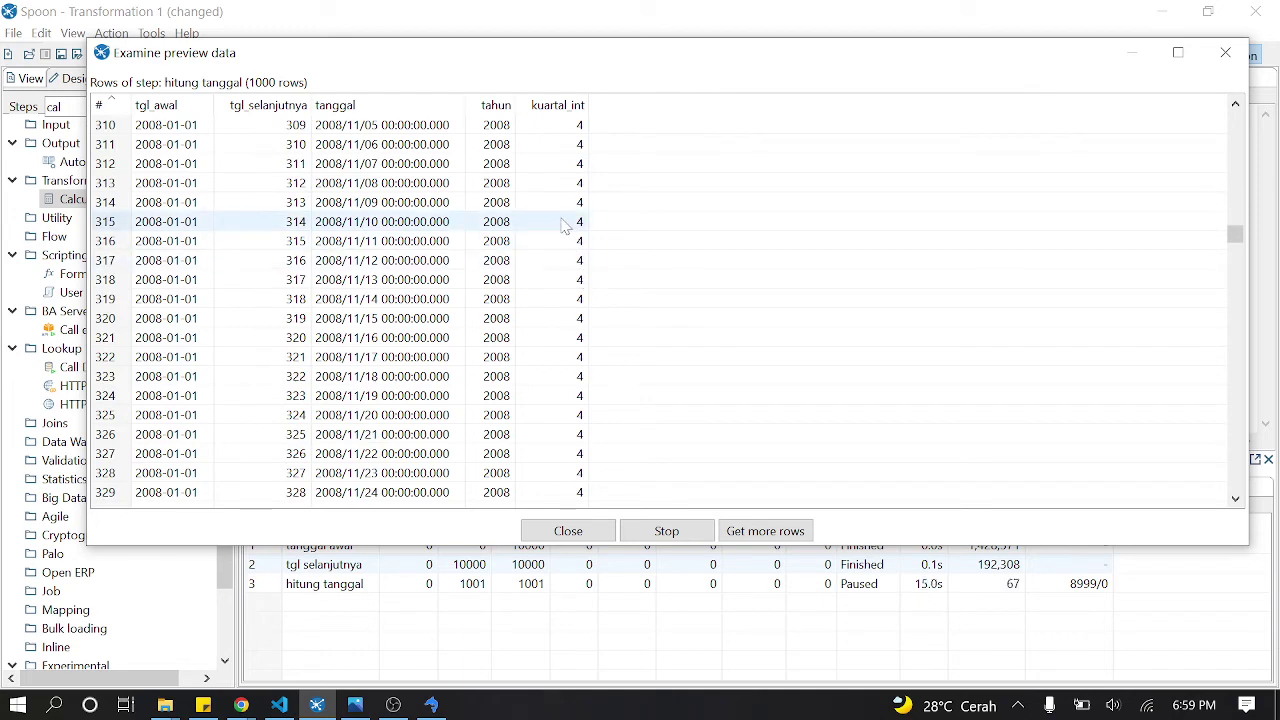
left_click(589, 536)
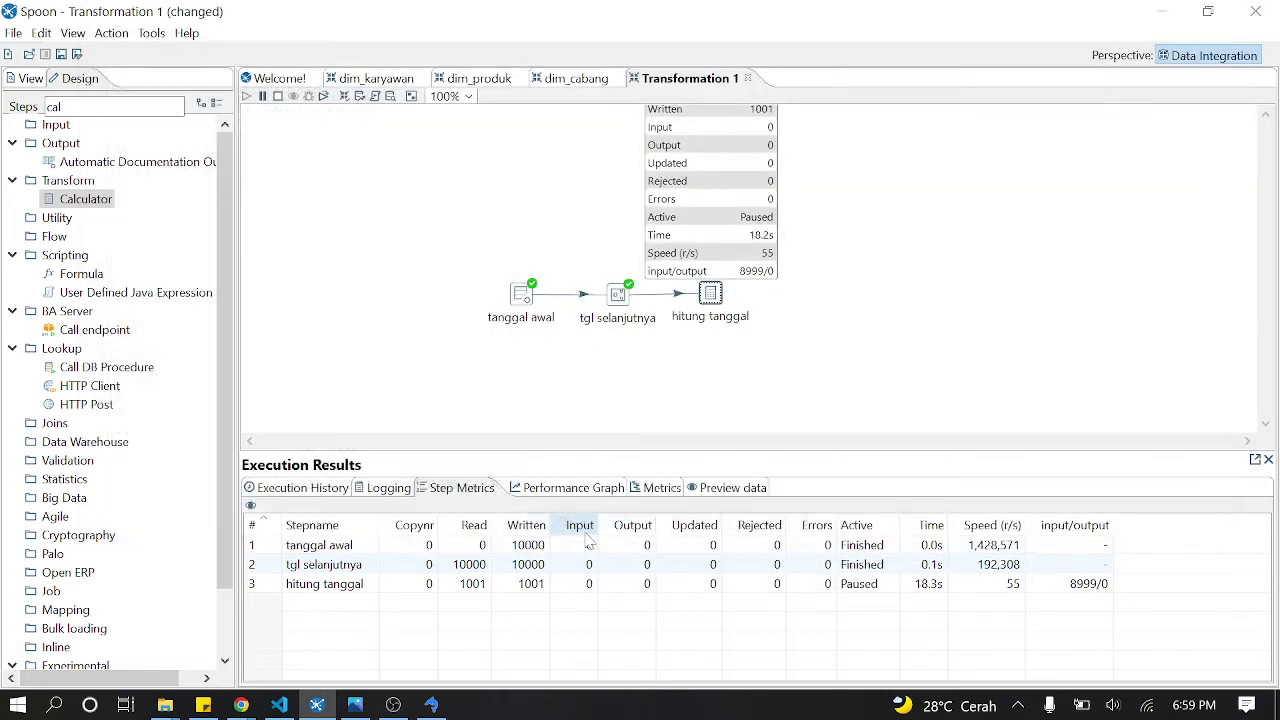
left_click(277, 96)
Step: Add a new field bulan to the hitung tanggal calculator with the calculation "Month of date A"
double_click(712, 293)
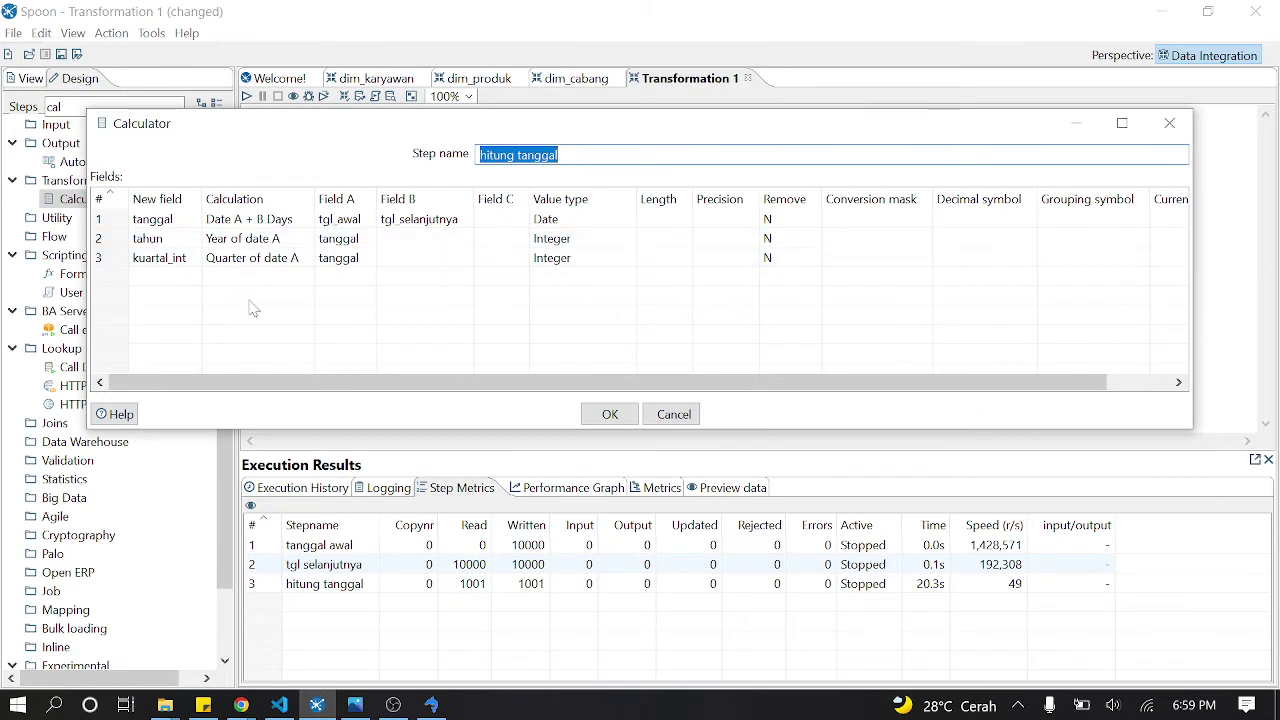
left_click(187, 282)
left_click(187, 282)
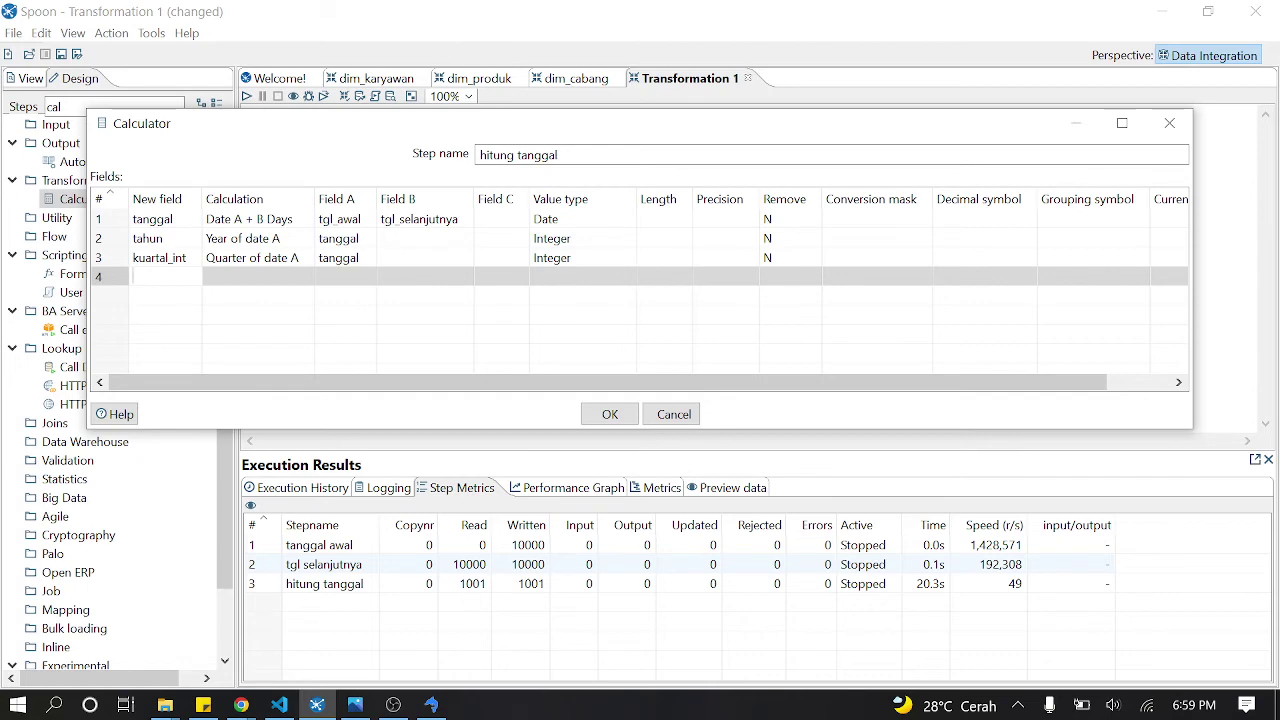
type("bulan")
left_click(305, 283)
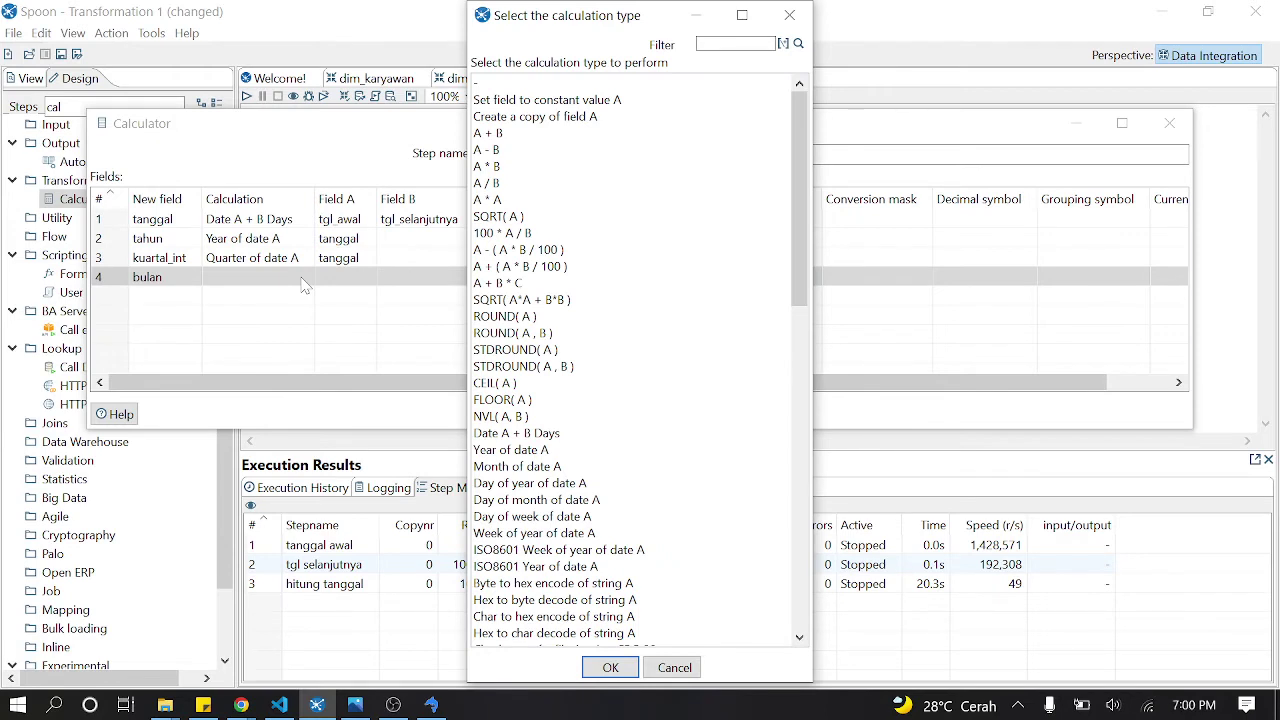
left_click(545, 466)
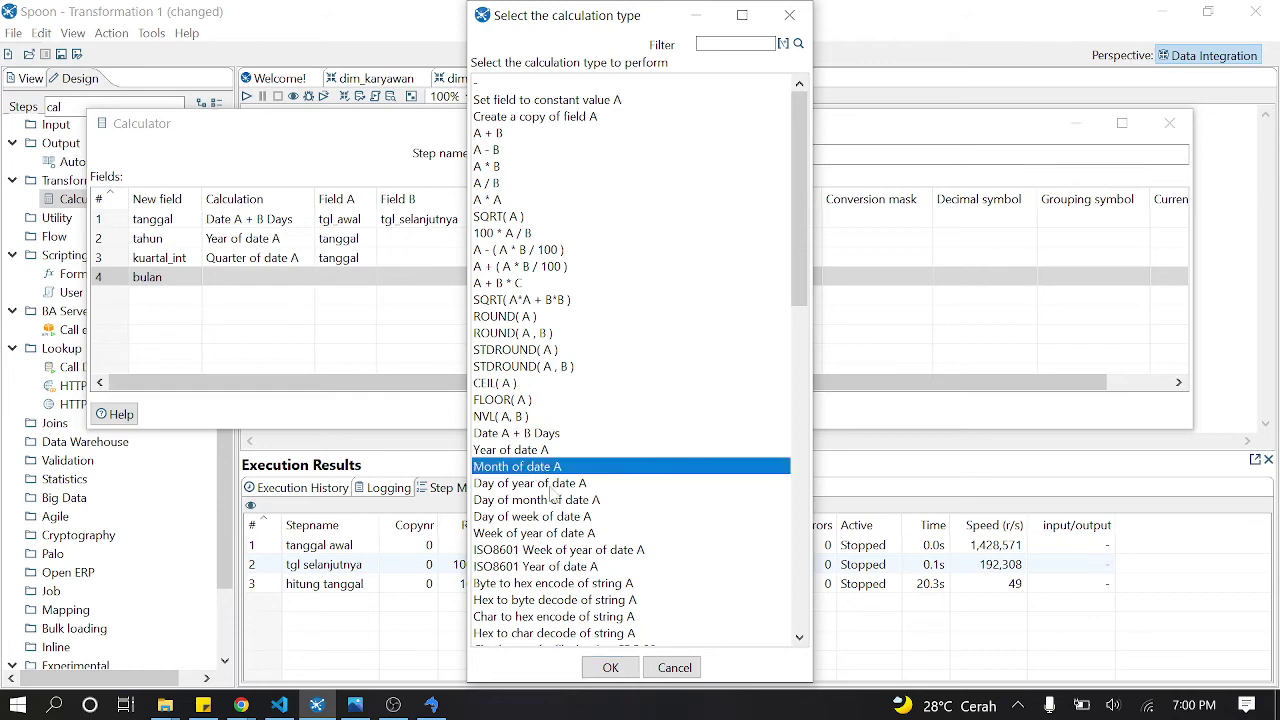
left_click(610, 667)
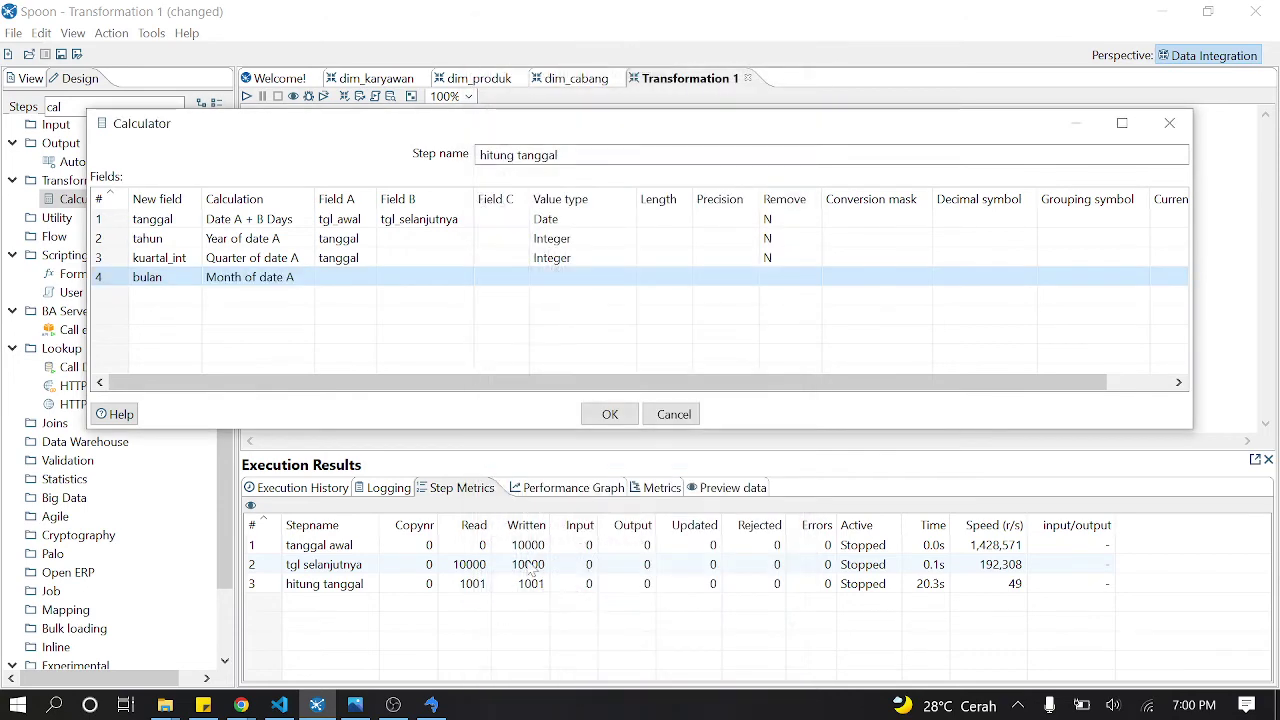
Step: Set Field A of bulan to tanggal and its value type to Integer
left_click(345, 277)
left_click(368, 276)
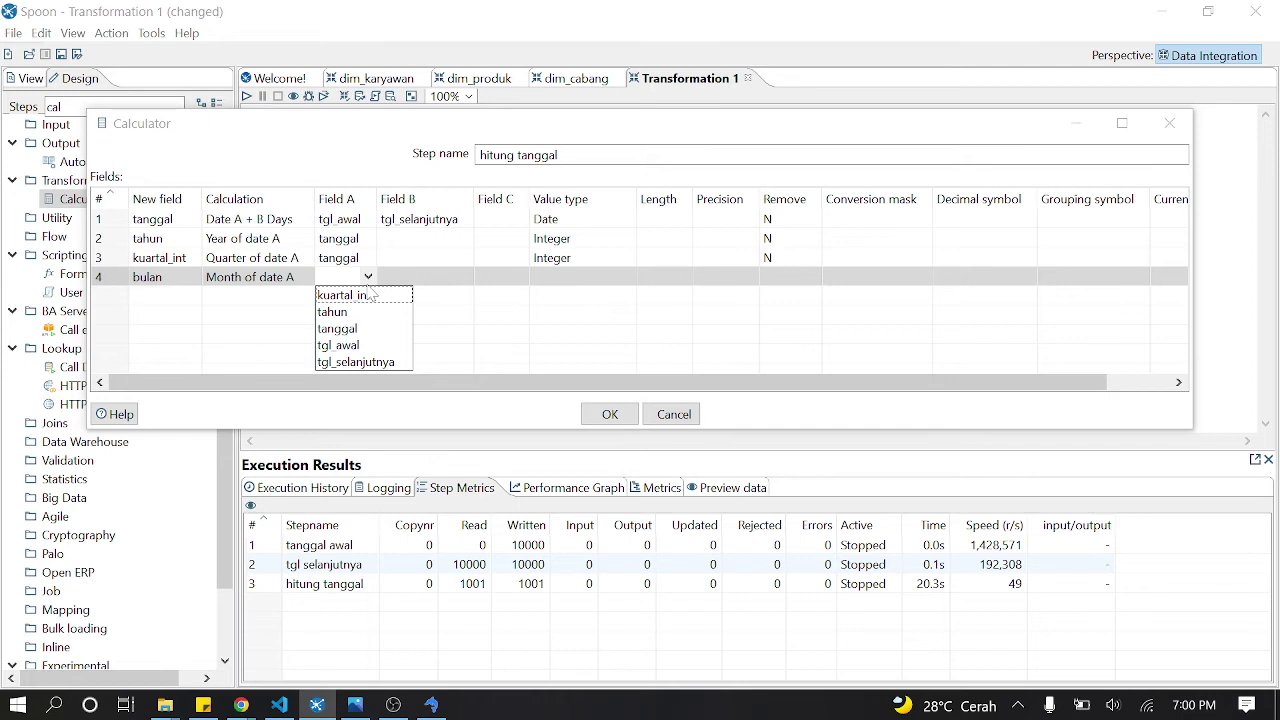
left_click(340, 329)
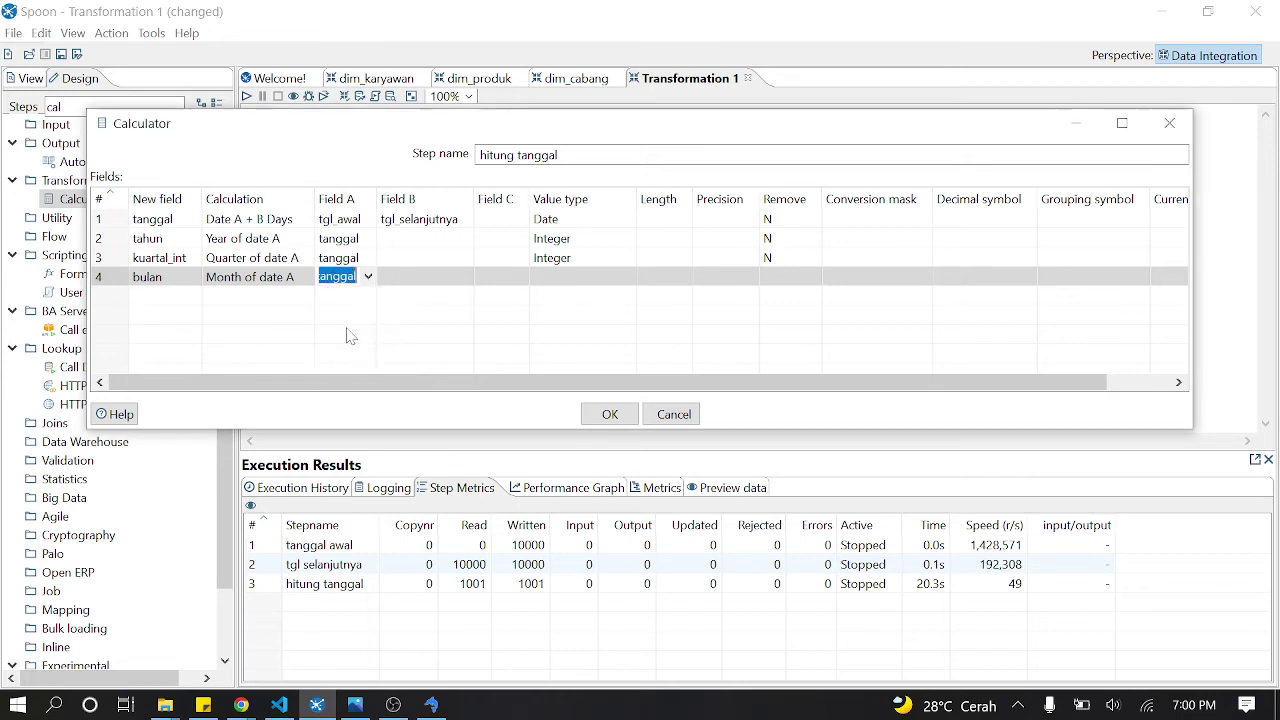
left_click(562, 280)
left_click(630, 277)
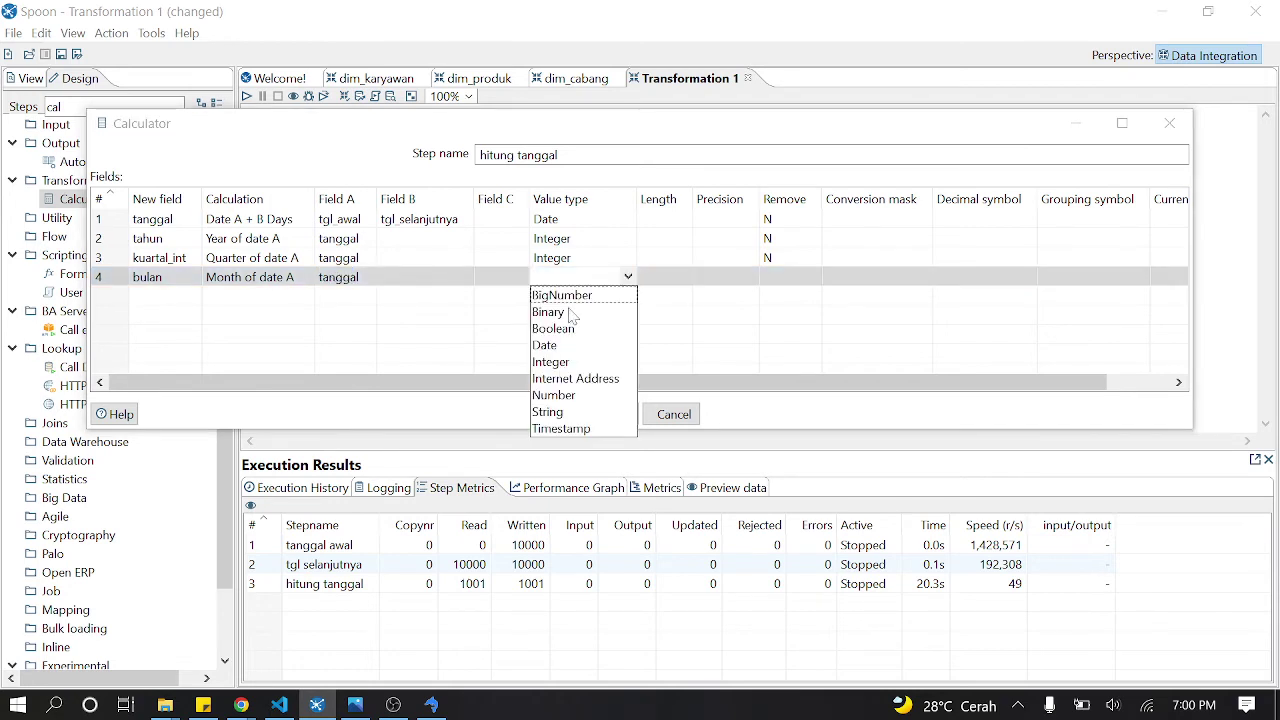
left_click(562, 362)
Step: Add a new calculator field tanggal_hari with the calculation "Day of month of date A"
left_click(165, 296)
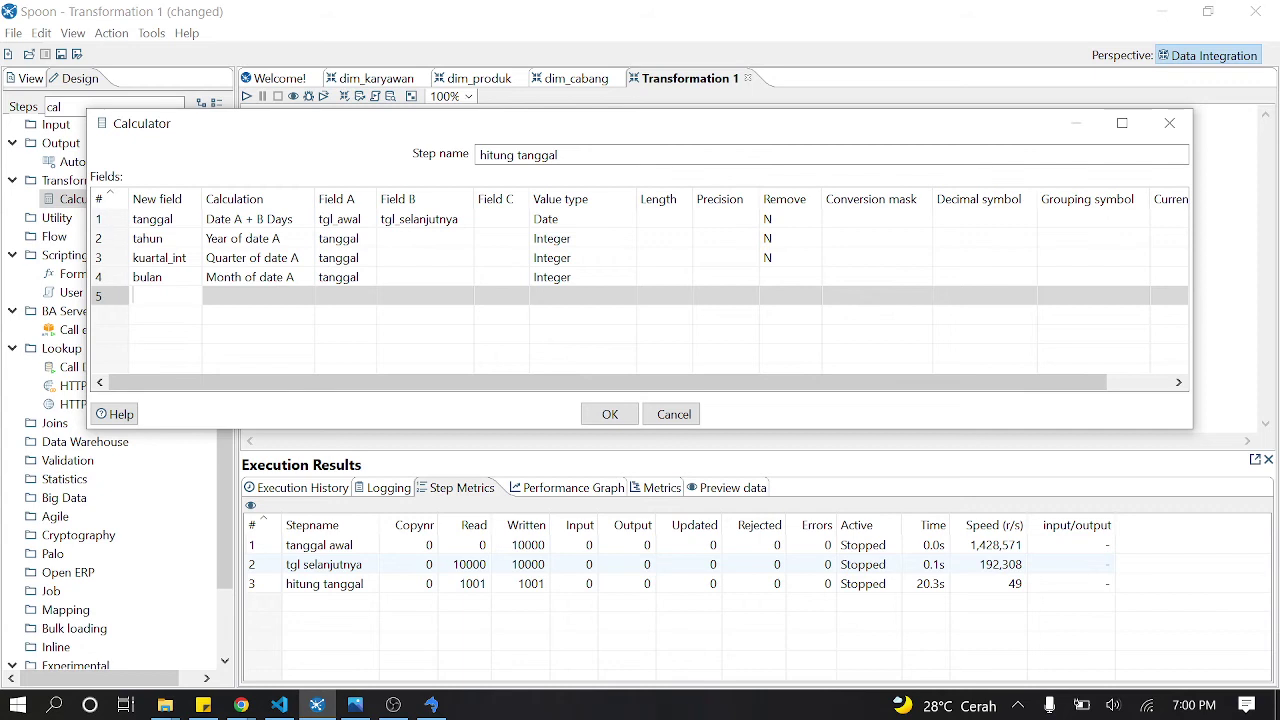
type("tanggal_ hari")
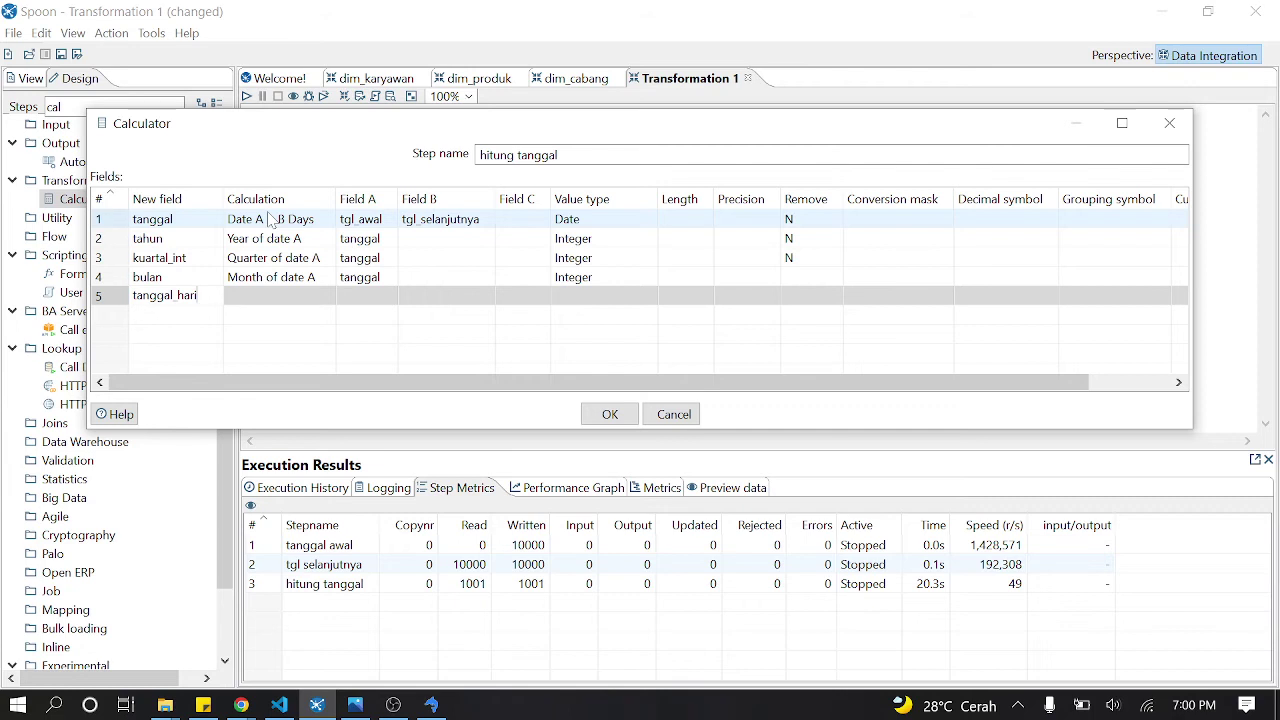
left_click(346, 307)
left_click(330, 296)
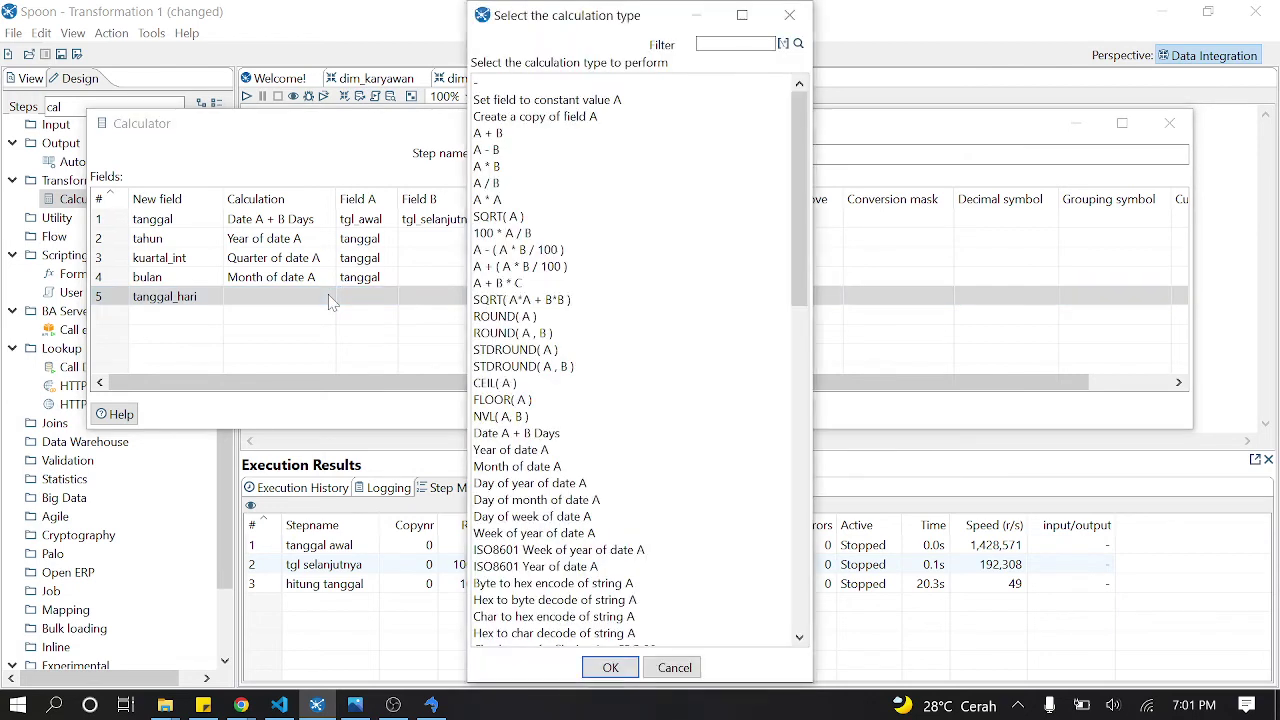
scroll(562, 450, "down", 1)
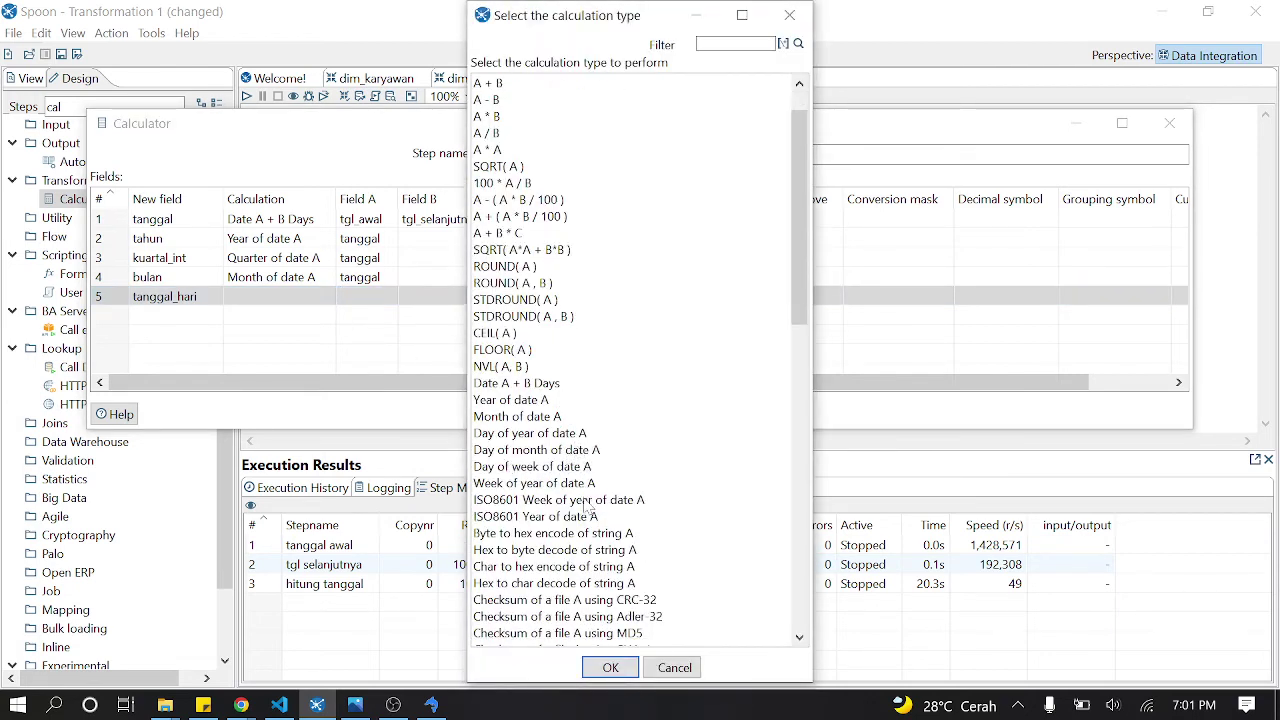
left_click(546, 450)
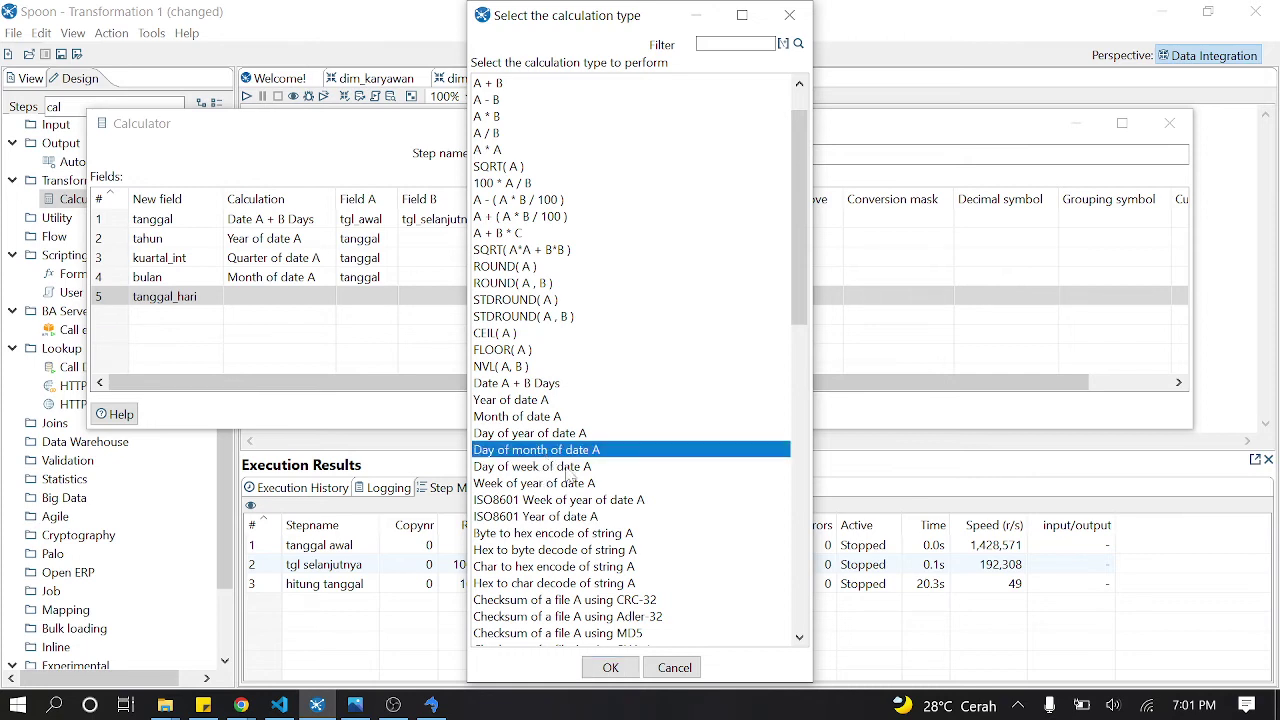
left_click(610, 667)
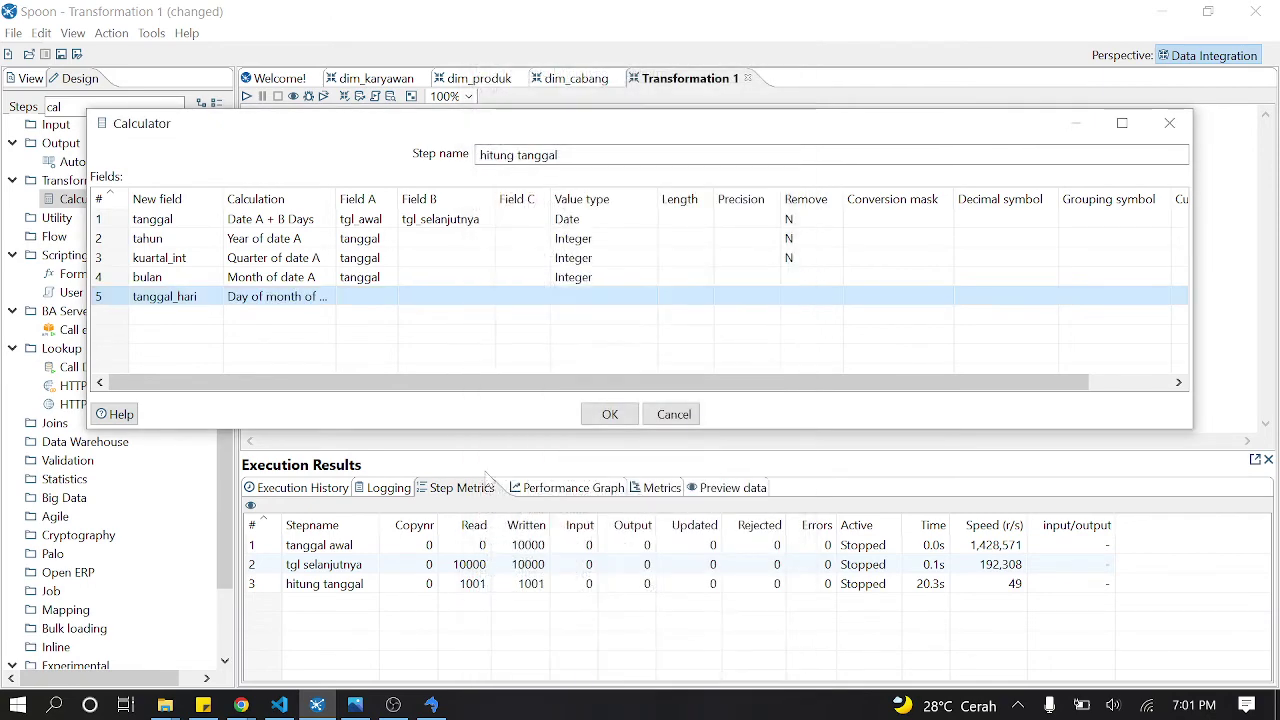
Step: Set Field A of tanggal_hari to tanggal and its value type to Integer
left_click(372, 299)
left_click(389, 296)
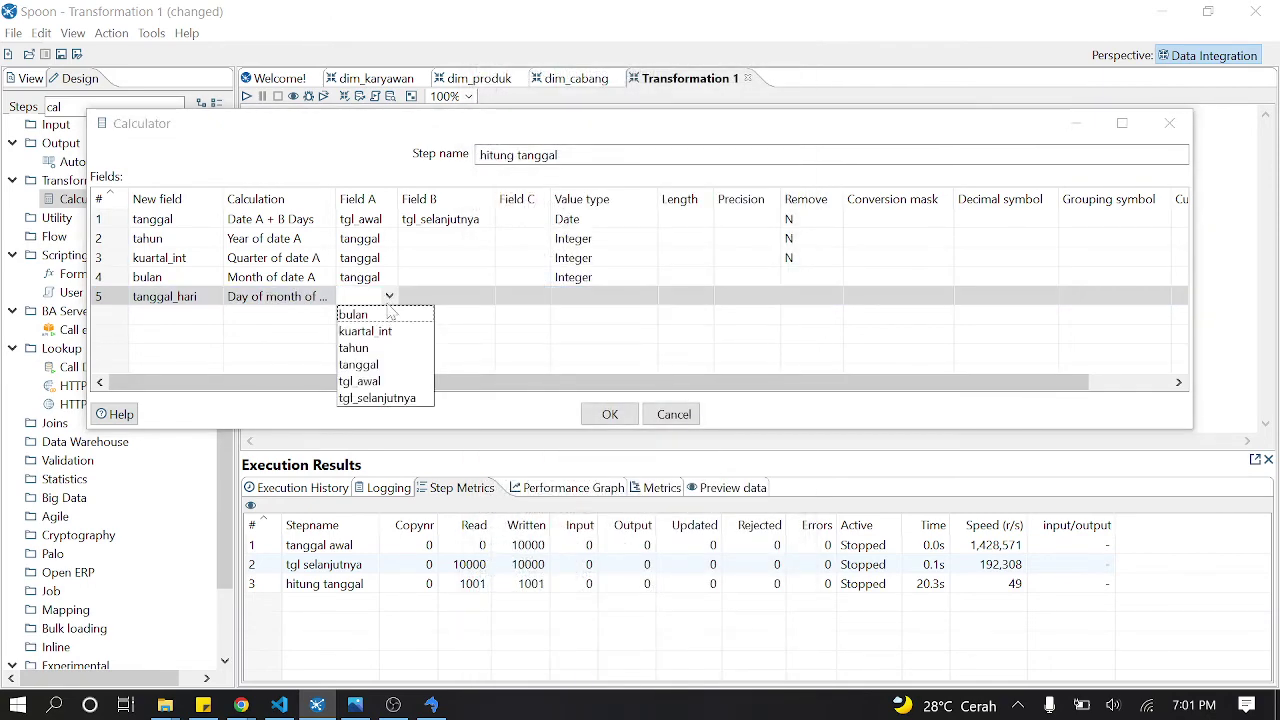
left_click(370, 366)
left_click(618, 297)
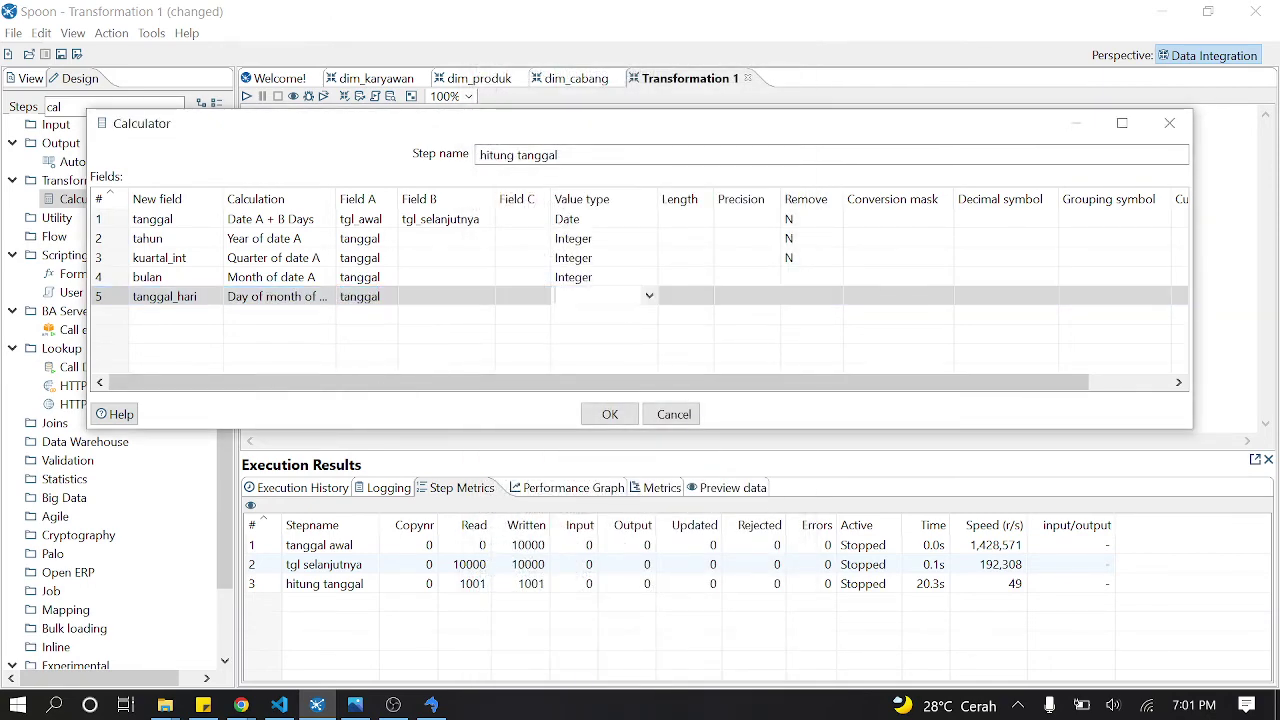
left_click(649, 296)
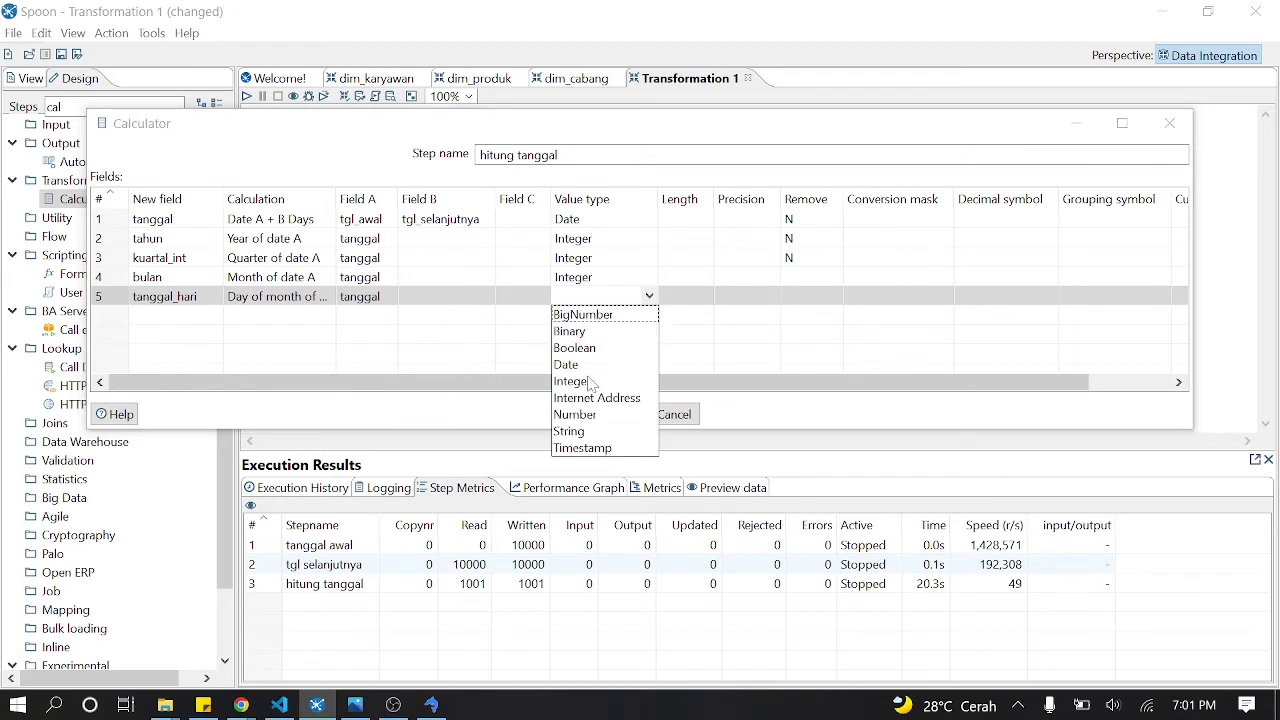
left_click(592, 381)
Step: Add a new calculator field hari with the calculation "Day of week of date A"
left_click(165, 315)
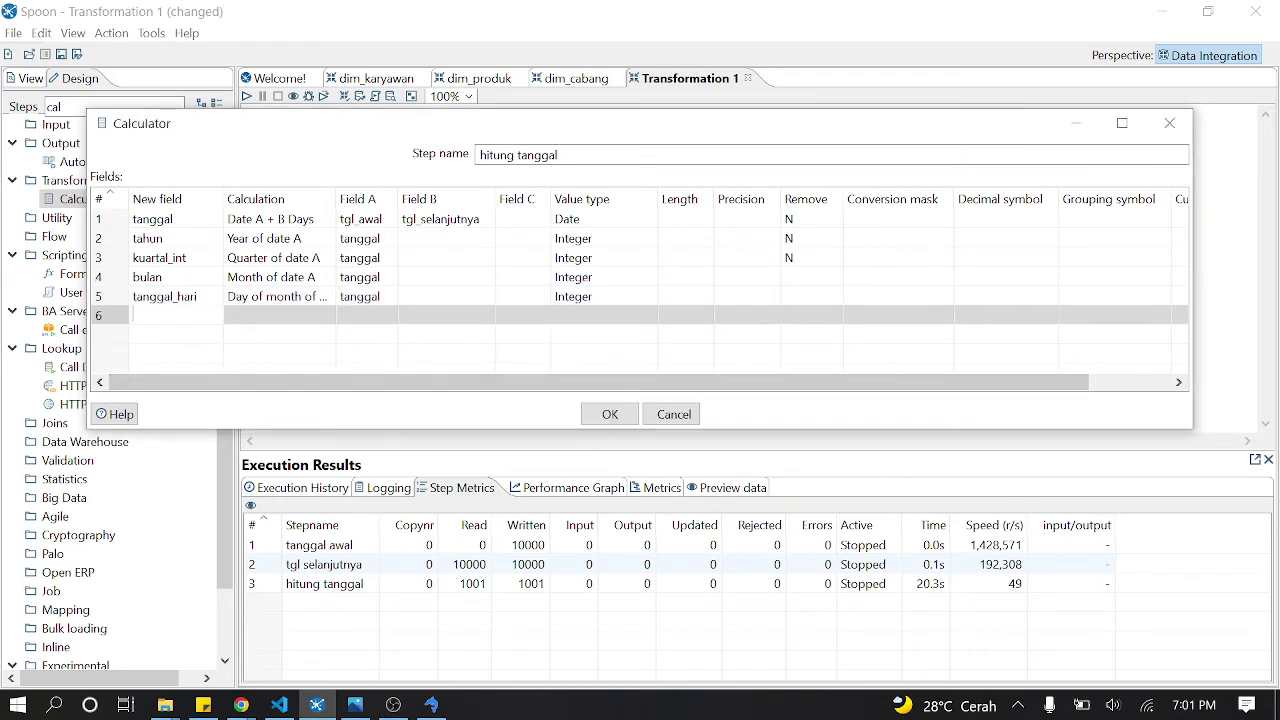
type("hari")
left_click(318, 318)
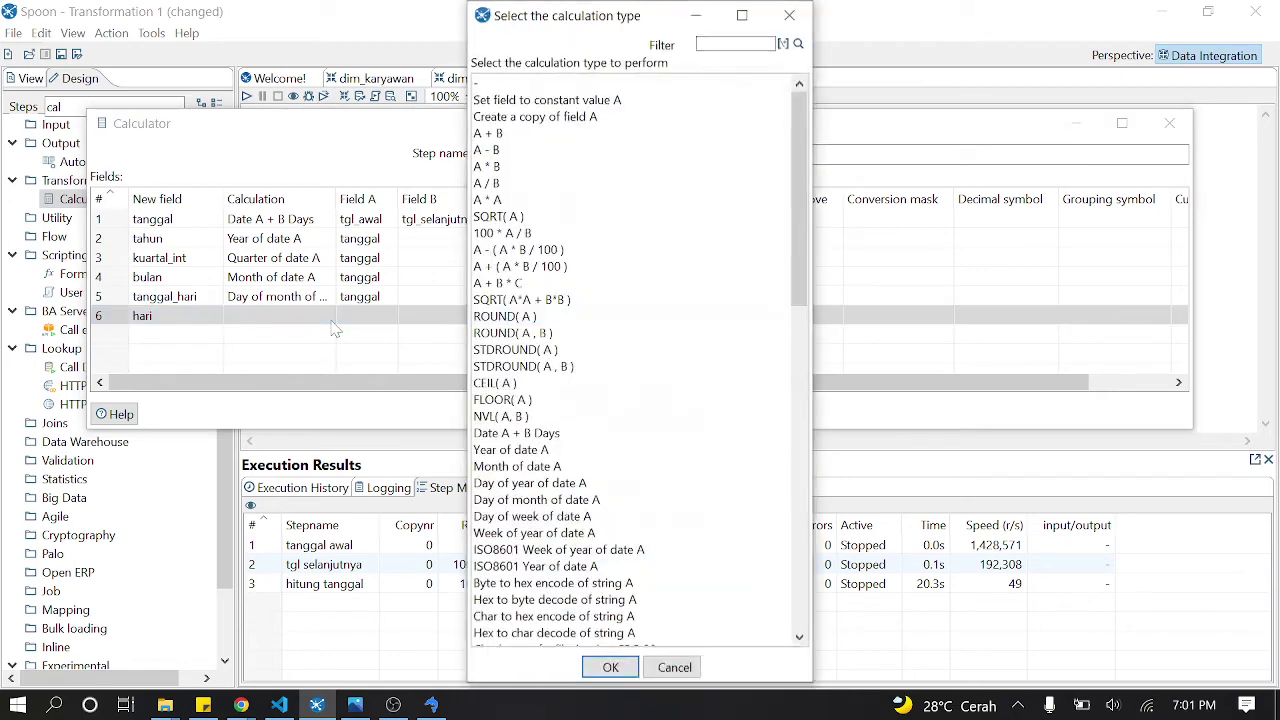
left_click(555, 518)
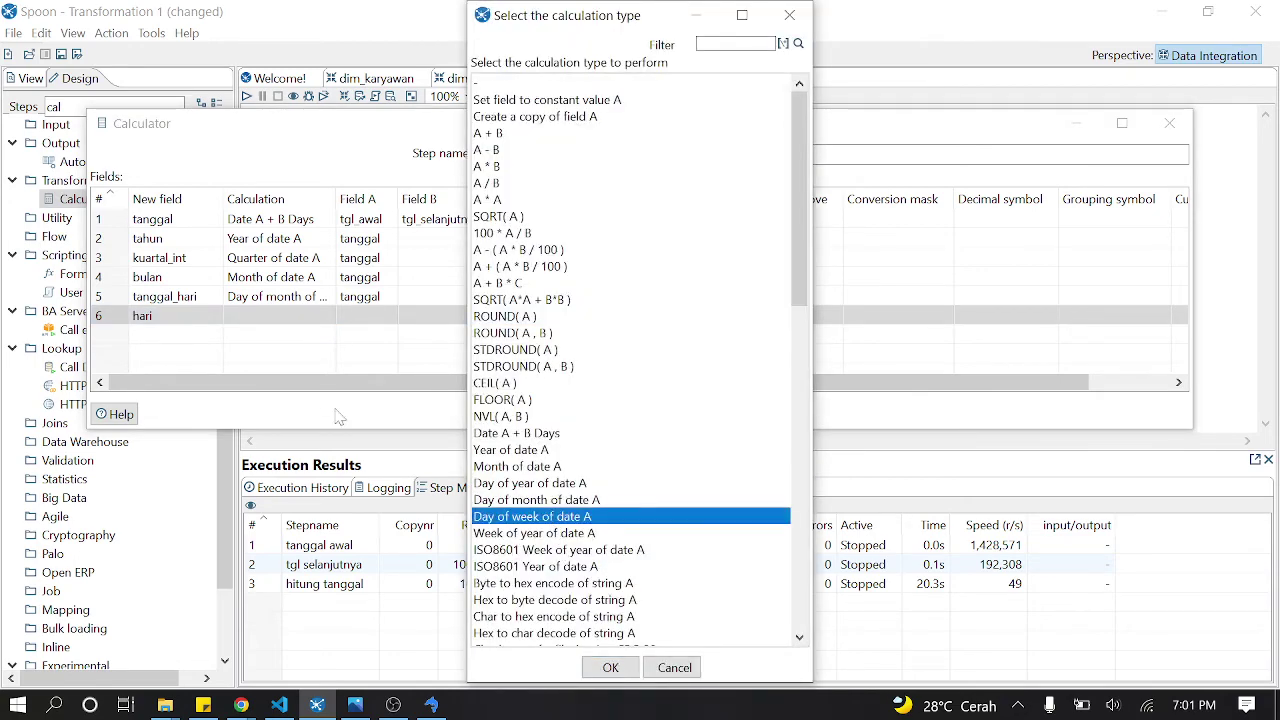
left_click(610, 667)
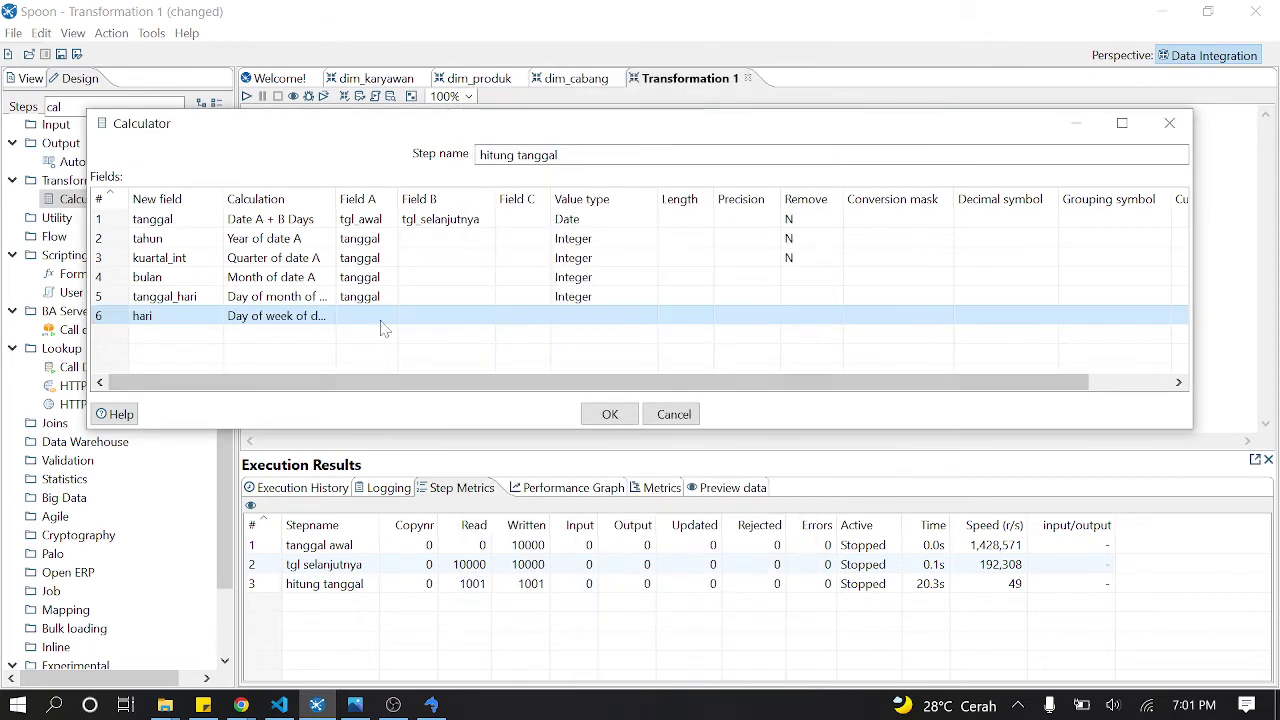
Step: Set Field A of hari to tanggal and its value type to integer, and save the calculator settings
left_click(380, 323)
left_click(390, 316)
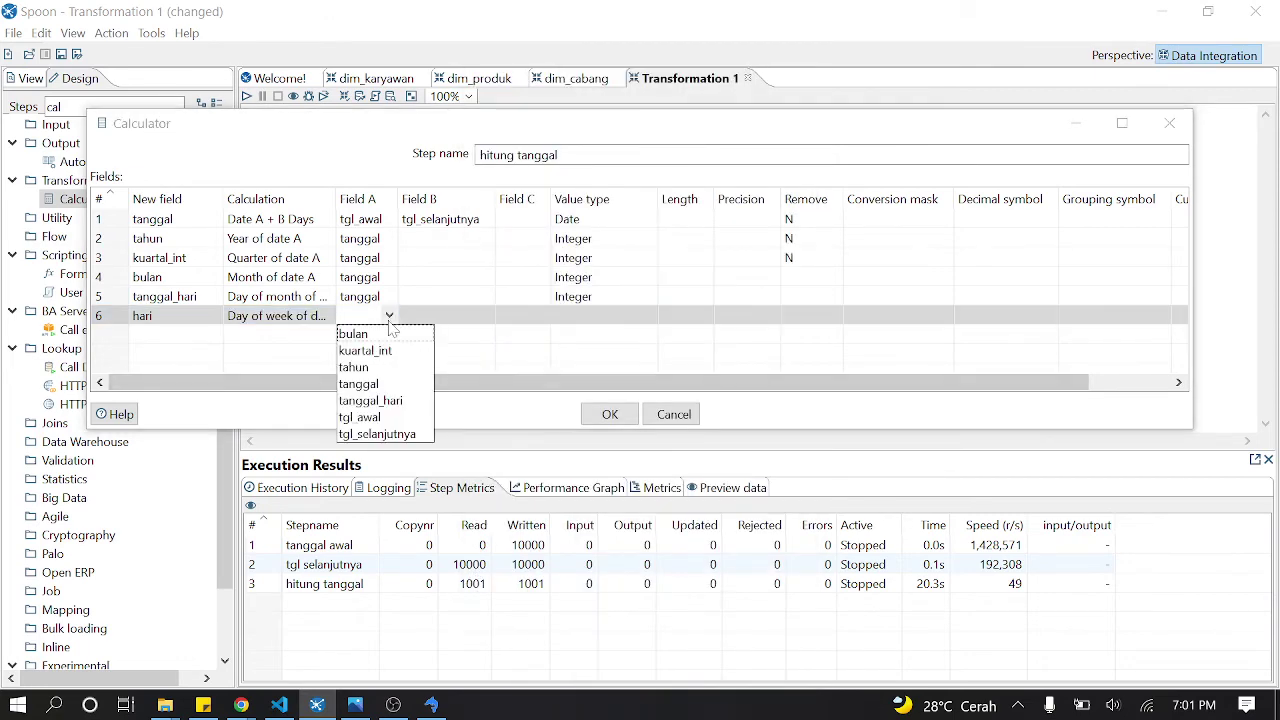
left_click(368, 384)
left_click(600, 316)
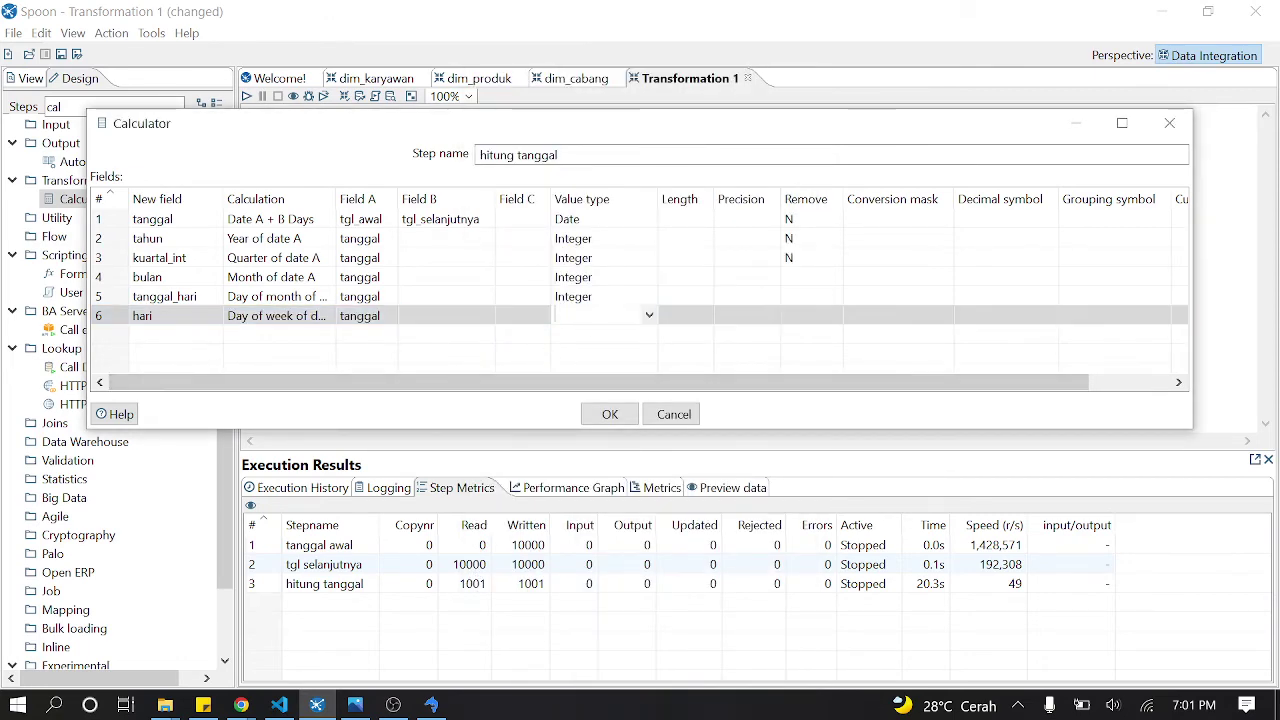
type("integer")
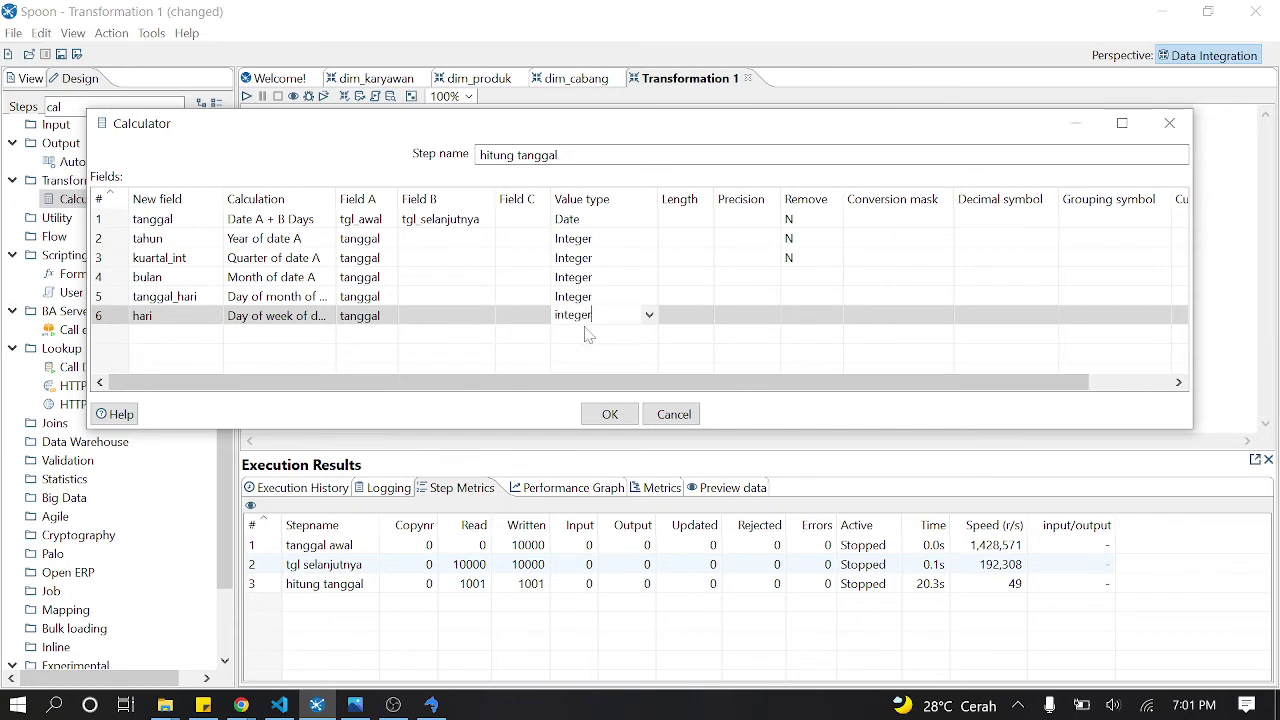
left_click(622, 414)
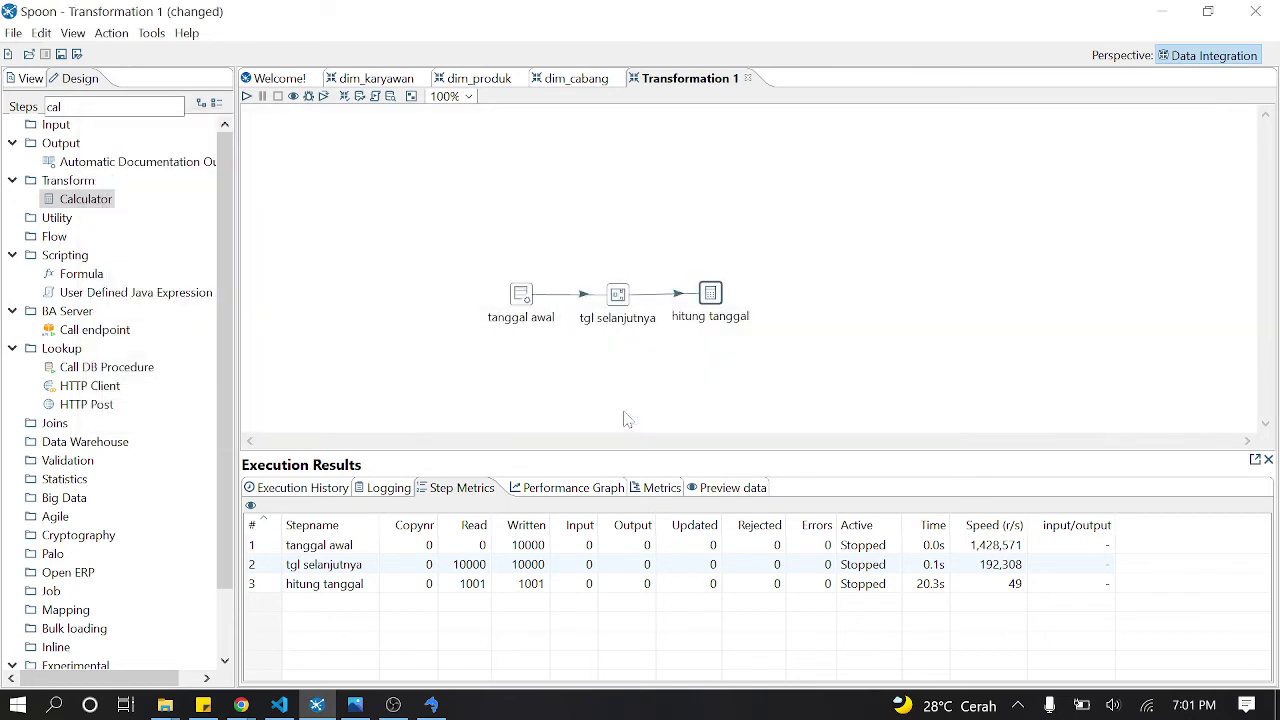
Step: Preview the hitung tanggal step, examine the bulan, tanggal_hari and hari values across the rows, and stop the preview run
right_click(708, 294)
left_click(770, 677)
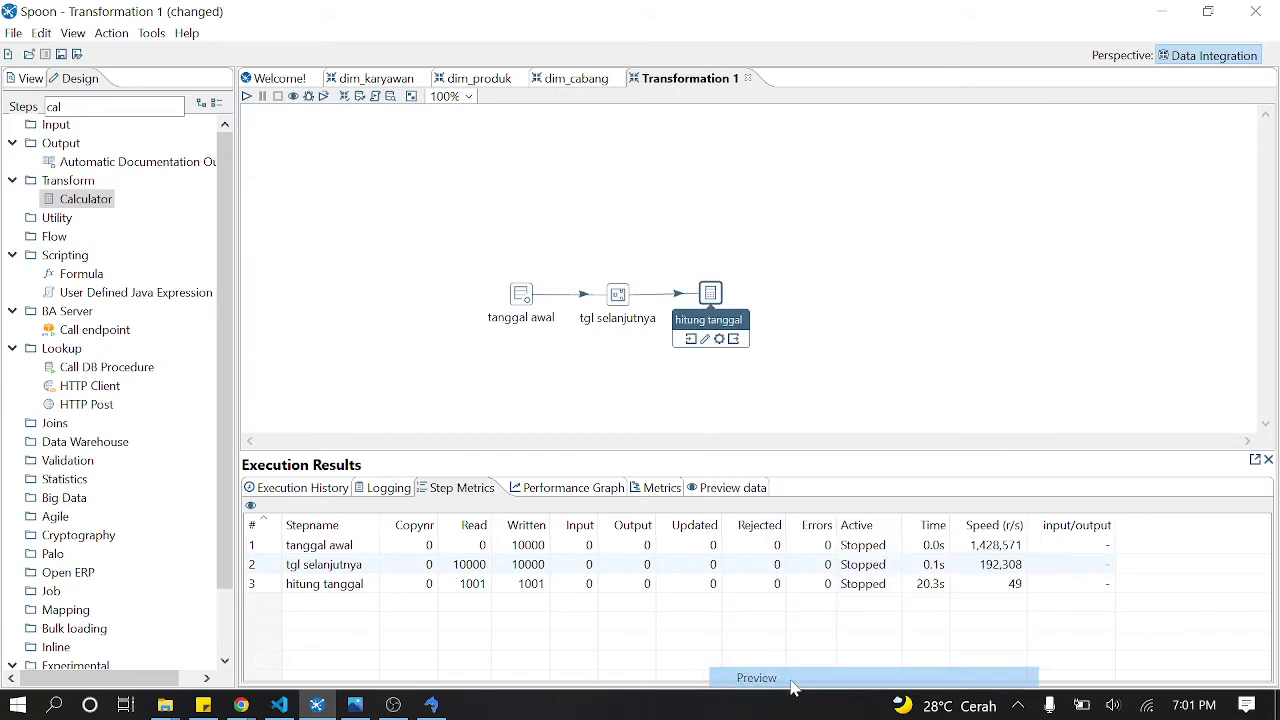
left_click(567, 511)
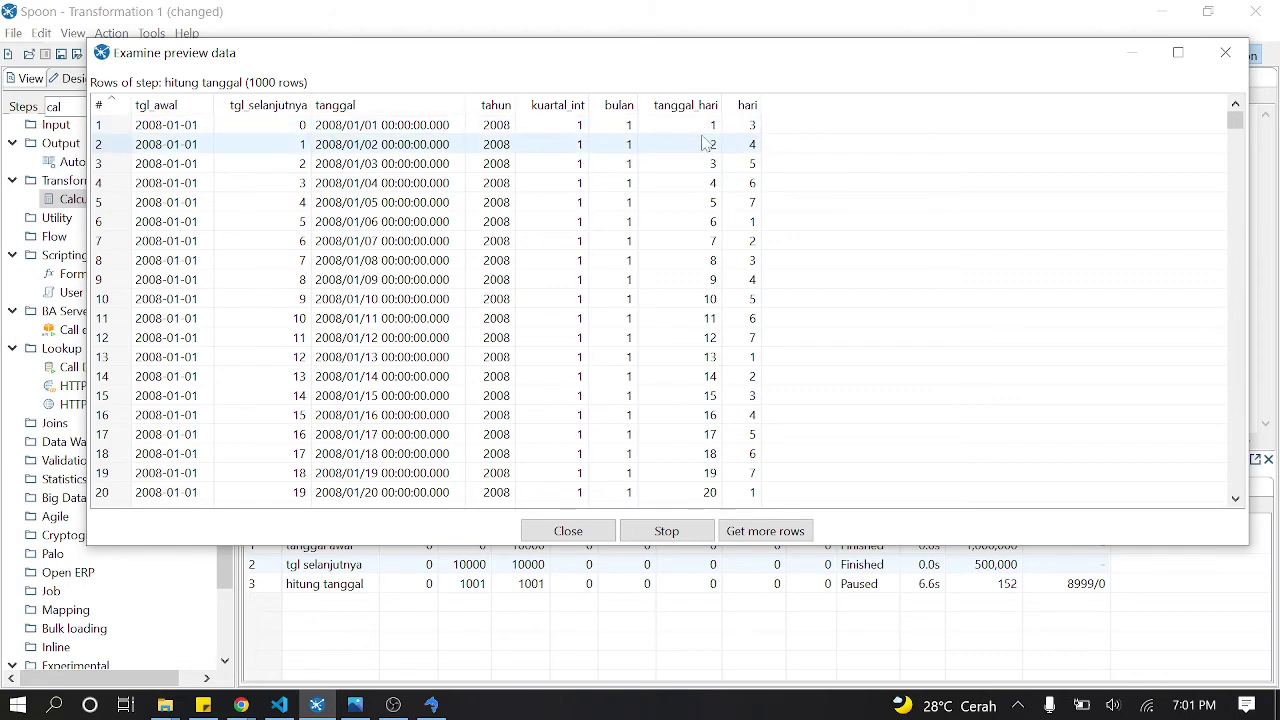
scroll(623, 292, "down", 1)
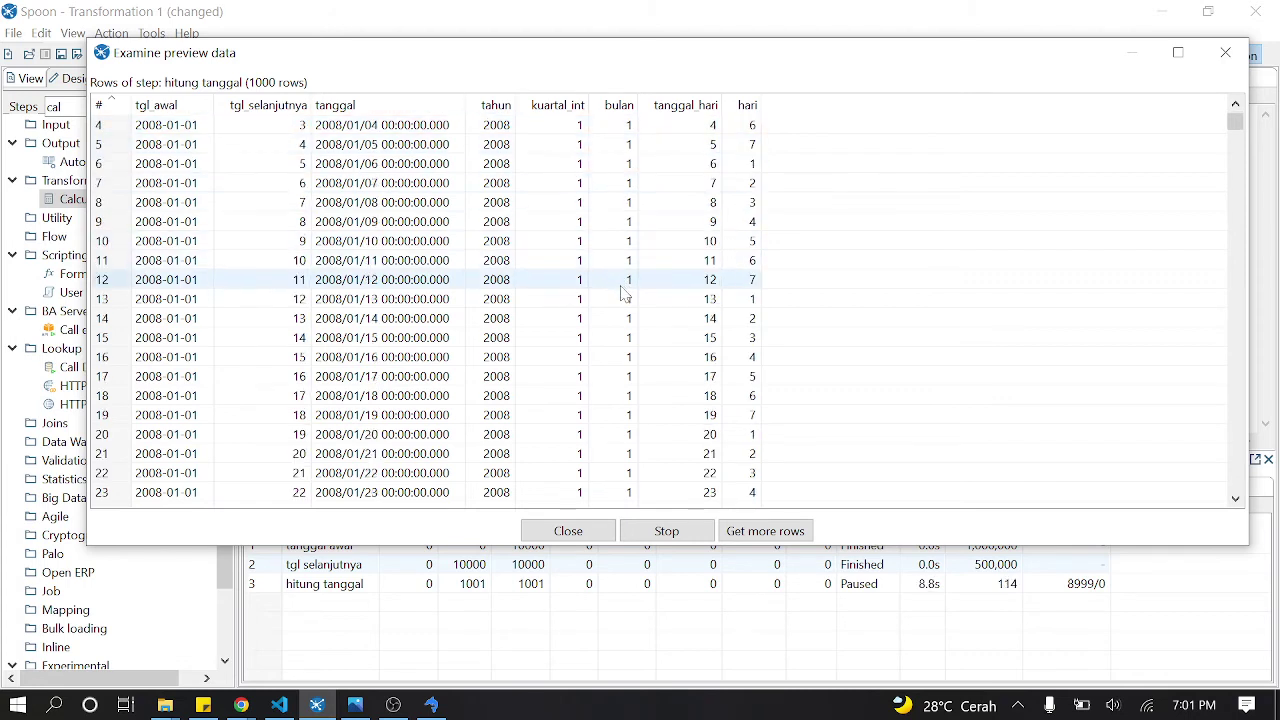
scroll(623, 297, "down", 4)
scroll(575, 320, "down", 3)
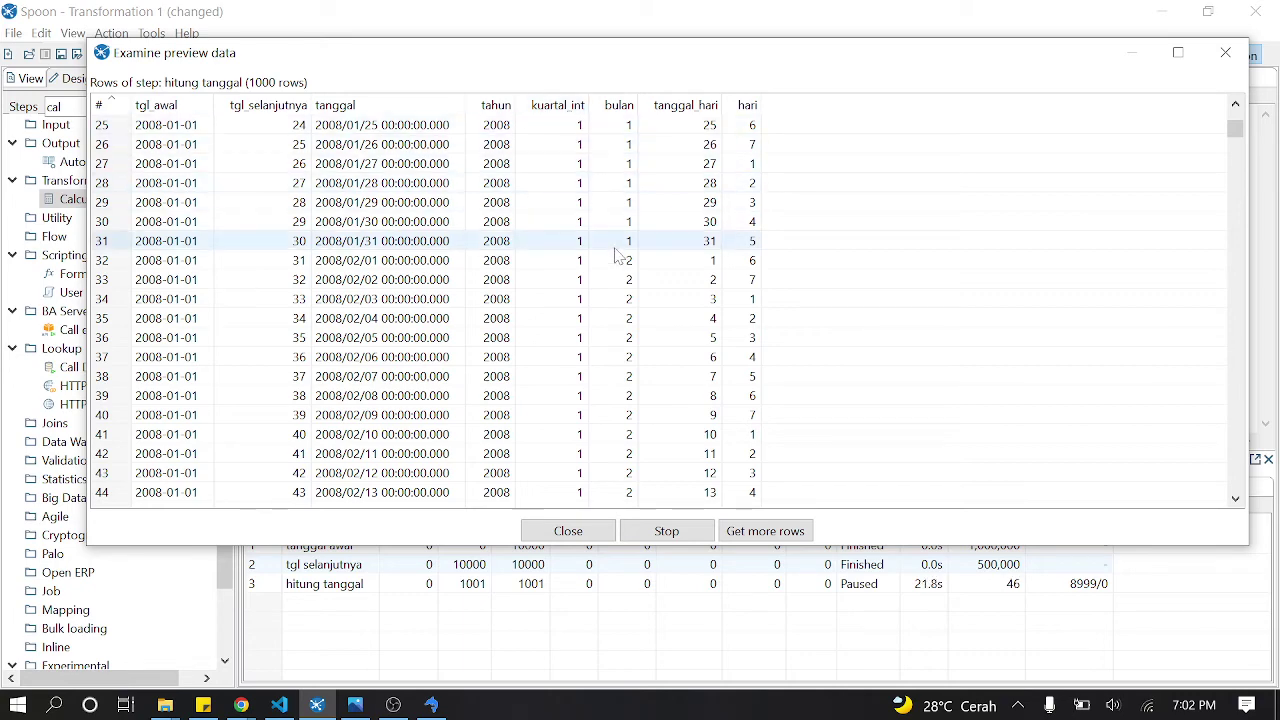
scroll(588, 368, "down", 2)
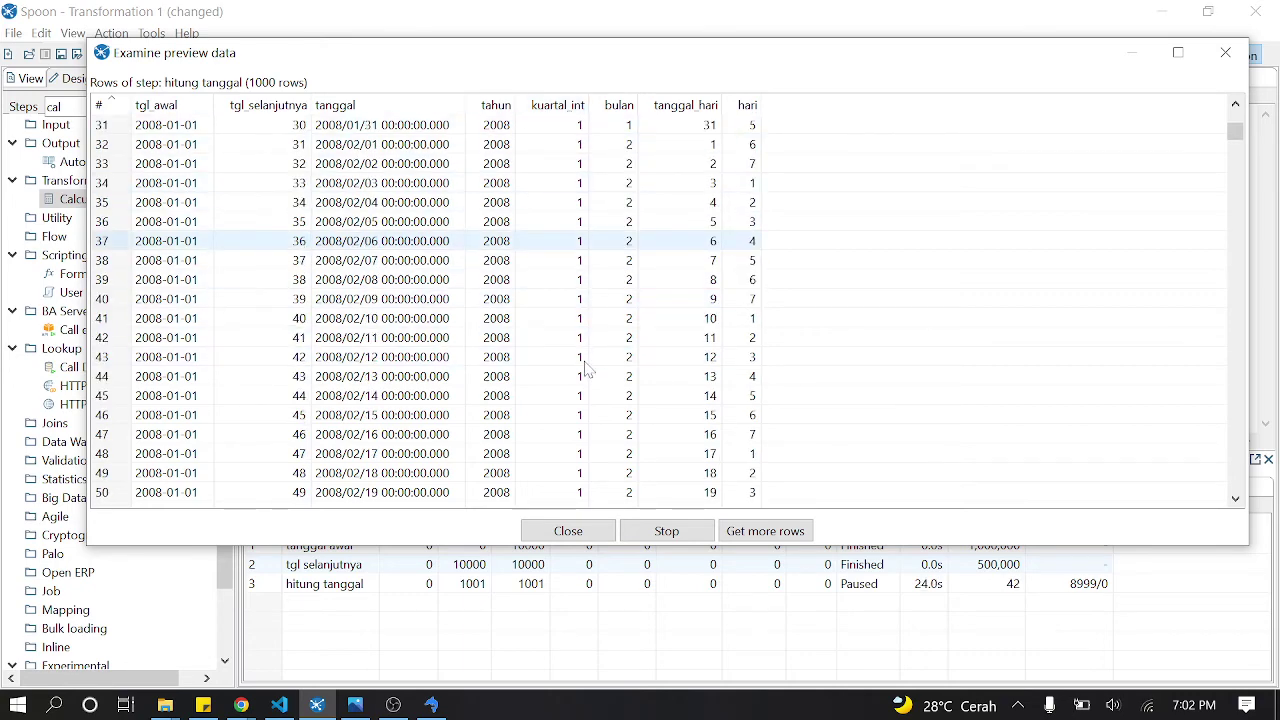
scroll(588, 370, "down", 16)
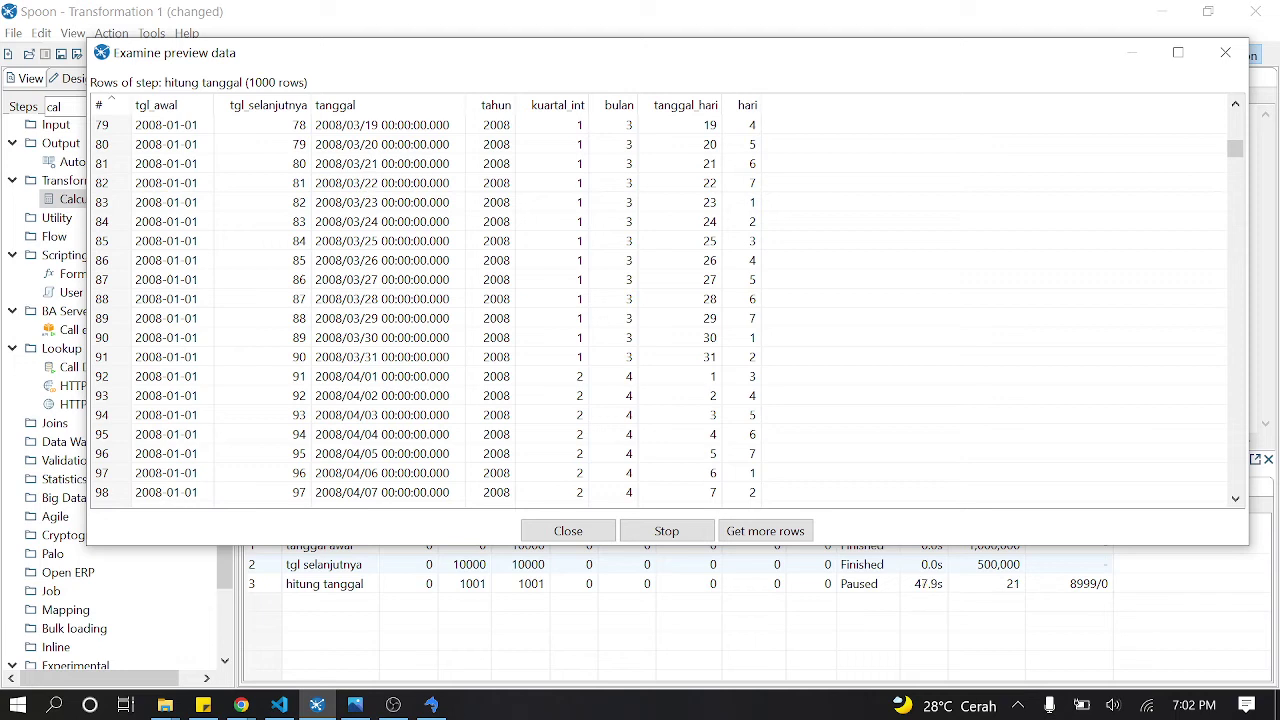
key("alt+Tab")
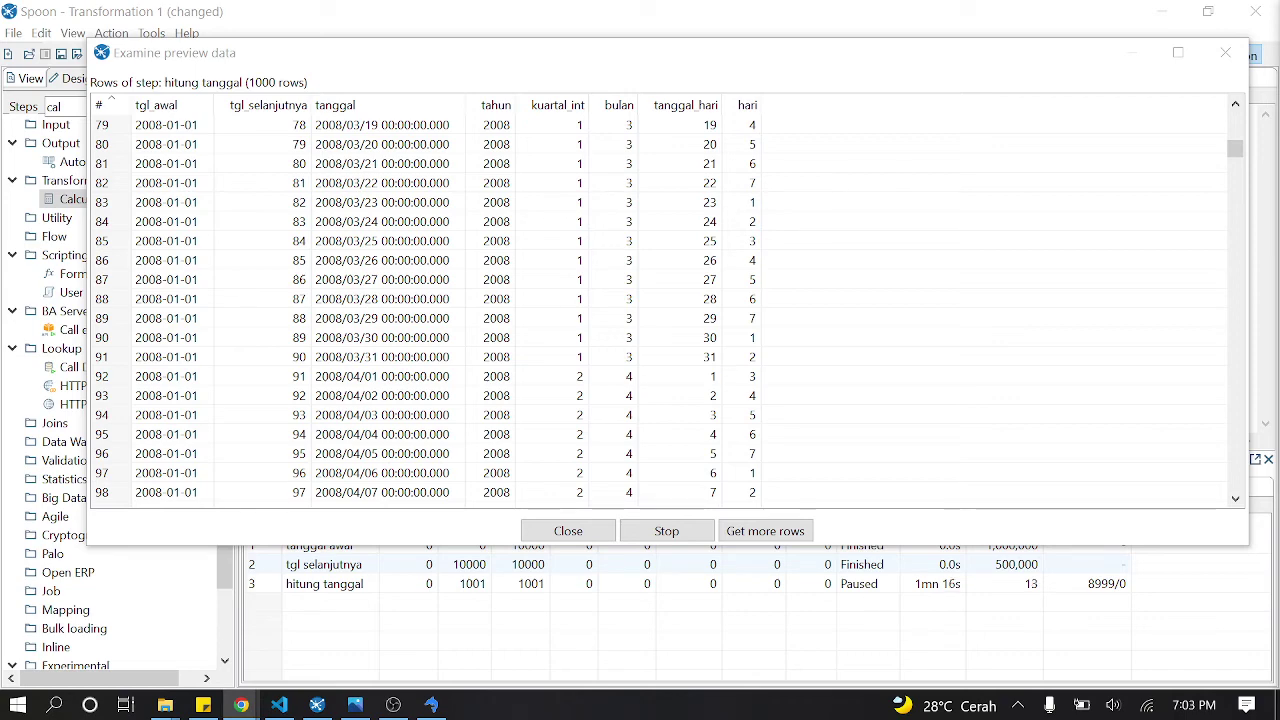
left_click(560, 531)
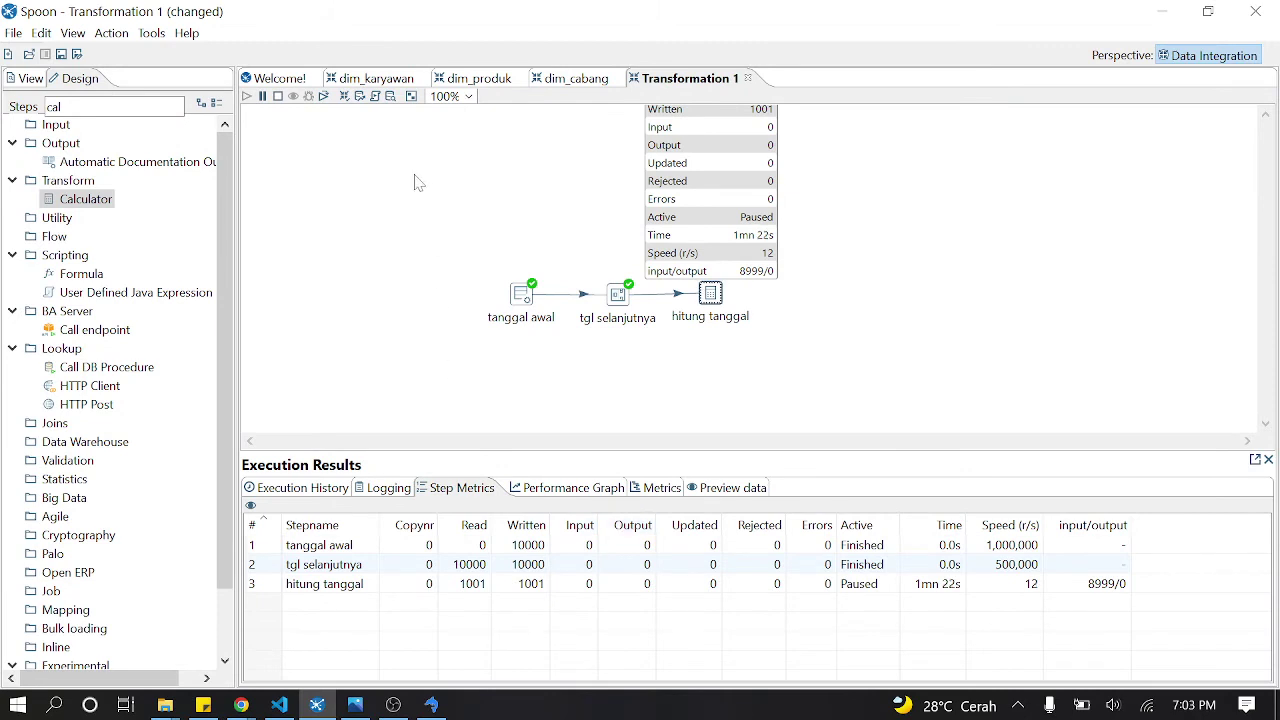
left_click(278, 97)
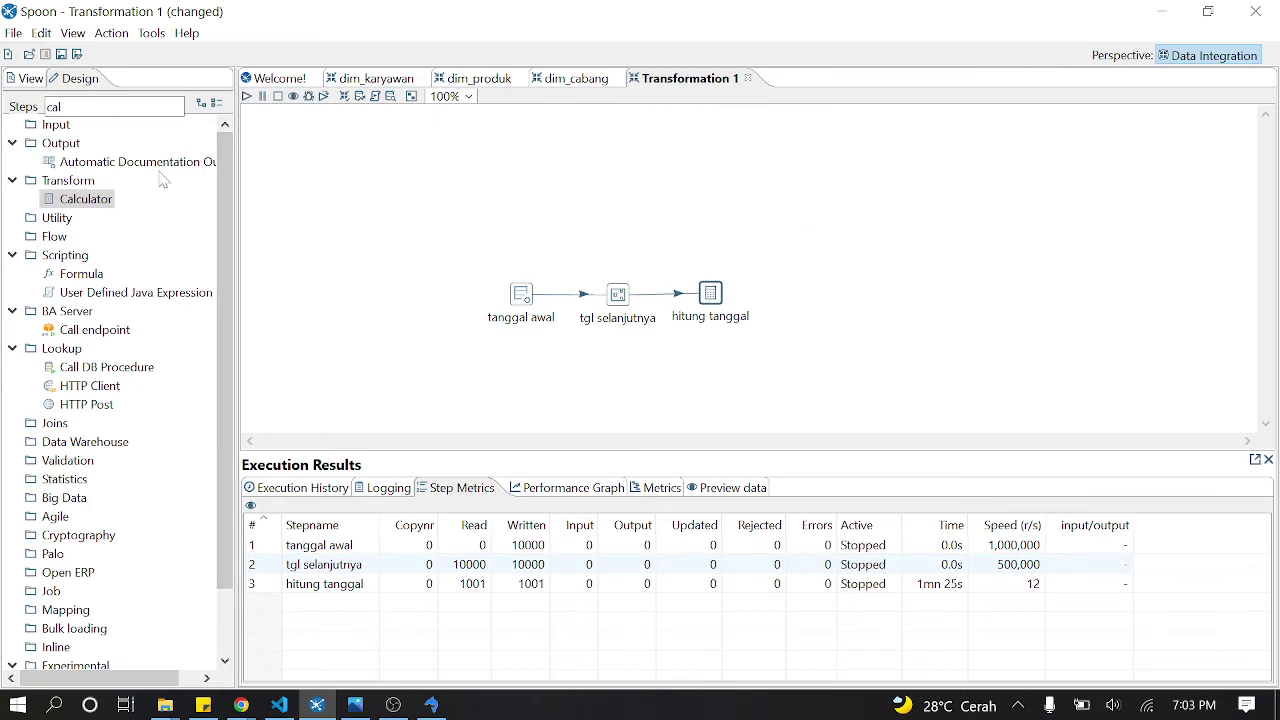
Step: Add a Data Grid step beside hitung tanggal and name it bulan
key("BackSpace")
key("BackSpace")
key("BackSpace")
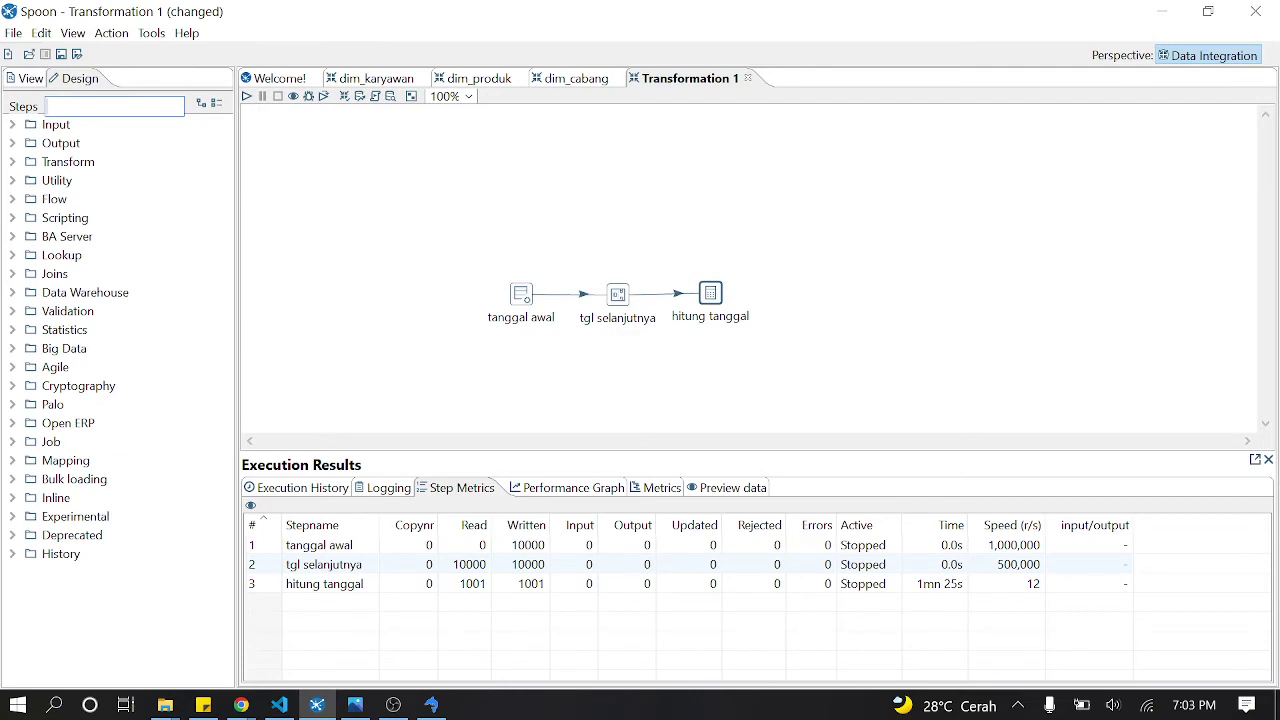
type("dat")
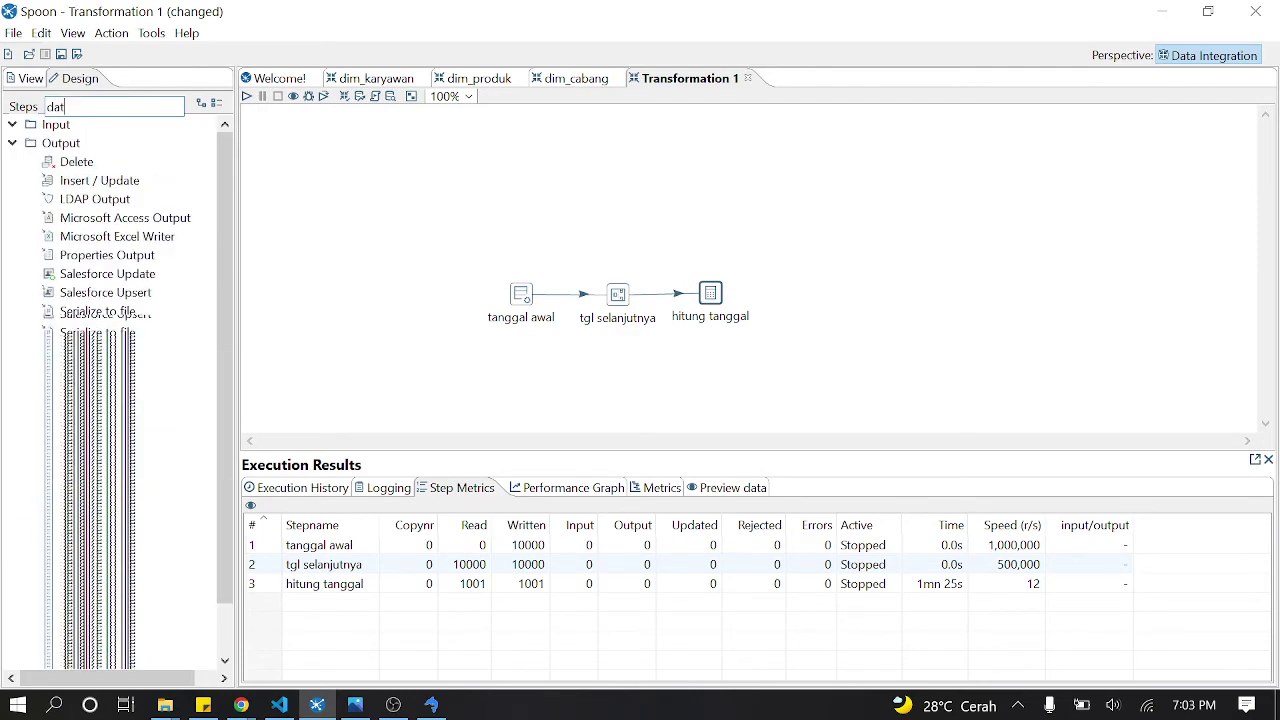
left_click_drag(100, 143, 819, 298)
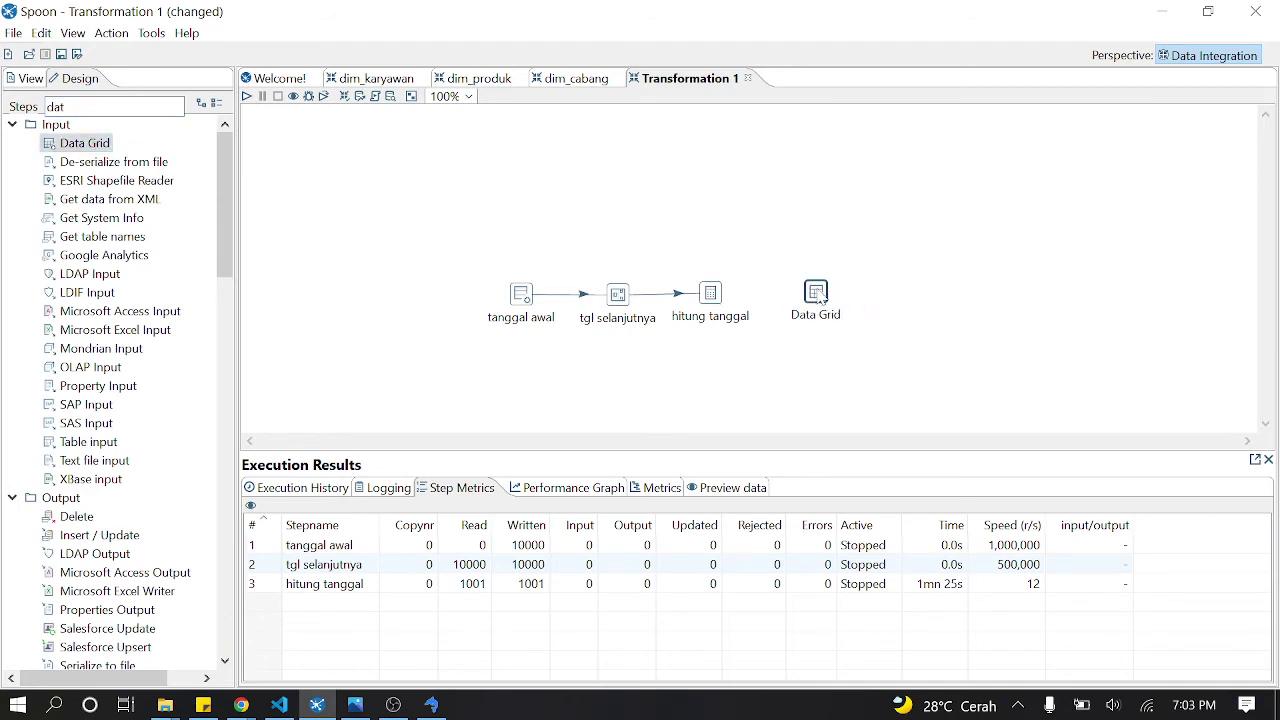
double_click(818, 294)
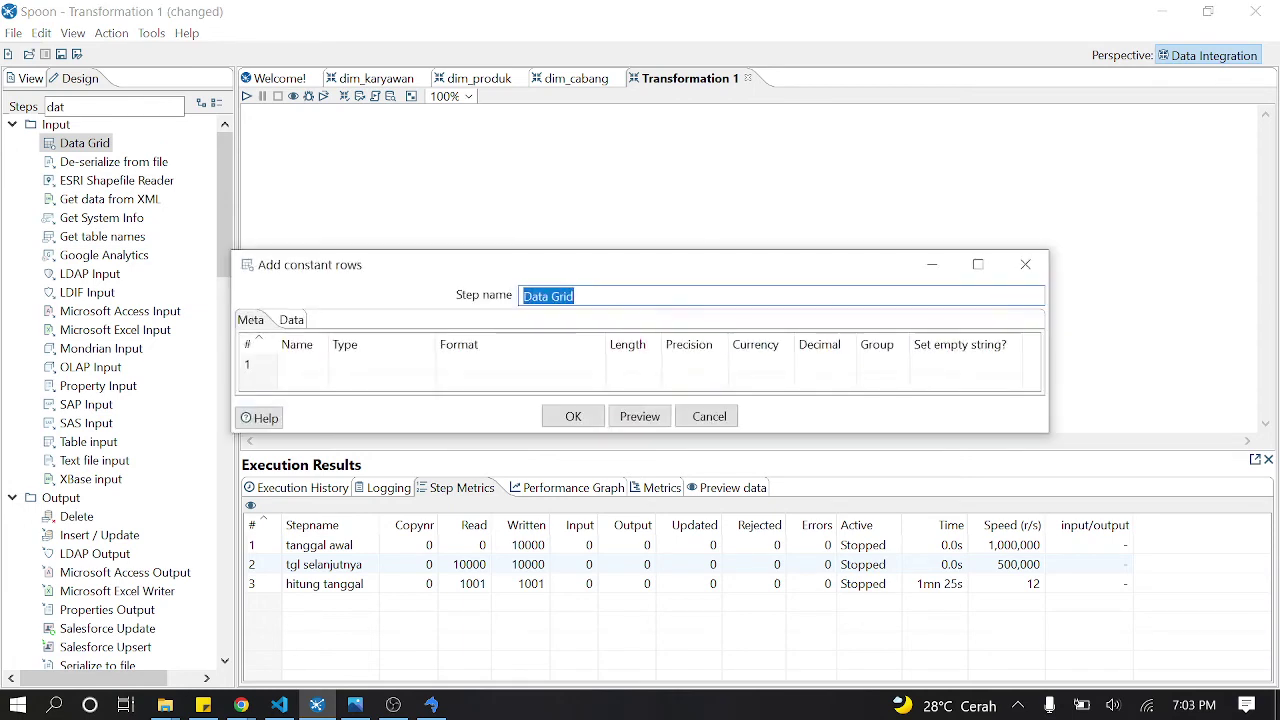
type("bulan")
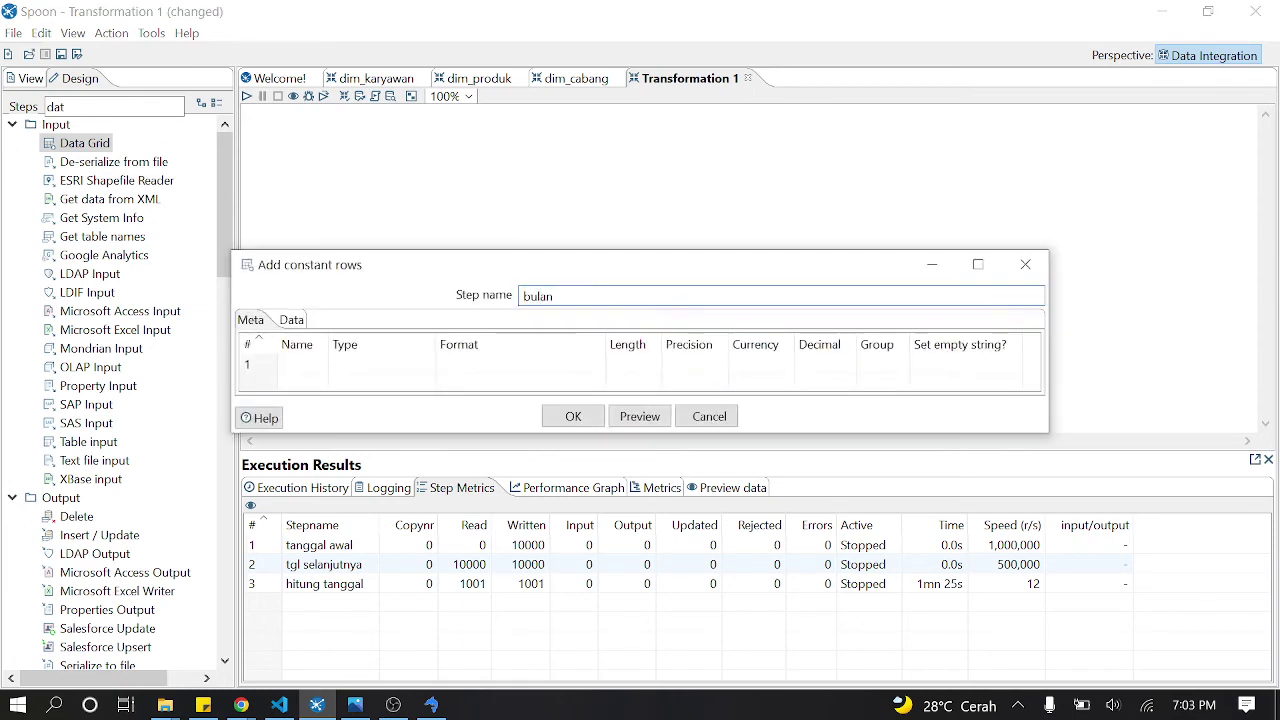
left_click_drag(1047, 432, 1100, 618)
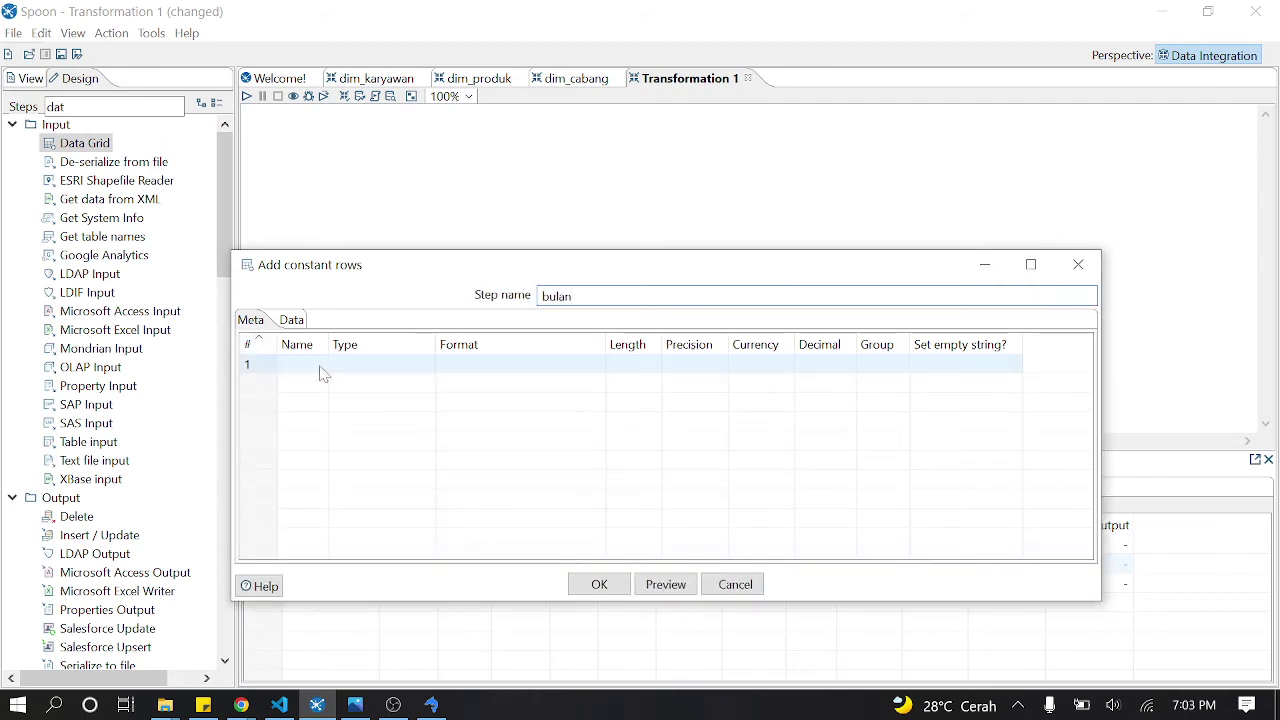
Step: Define two fields named no_bulan and nama in the bulan data grid
left_click(241, 705)
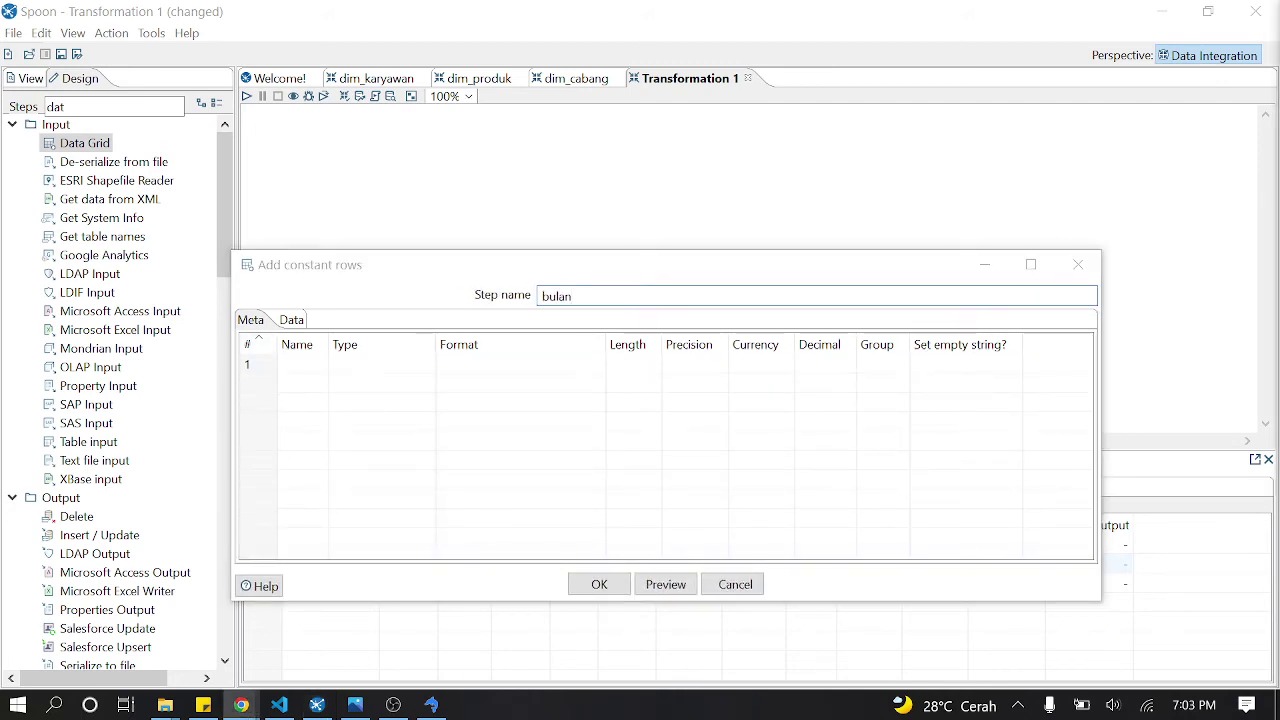
left_click(534, 404)
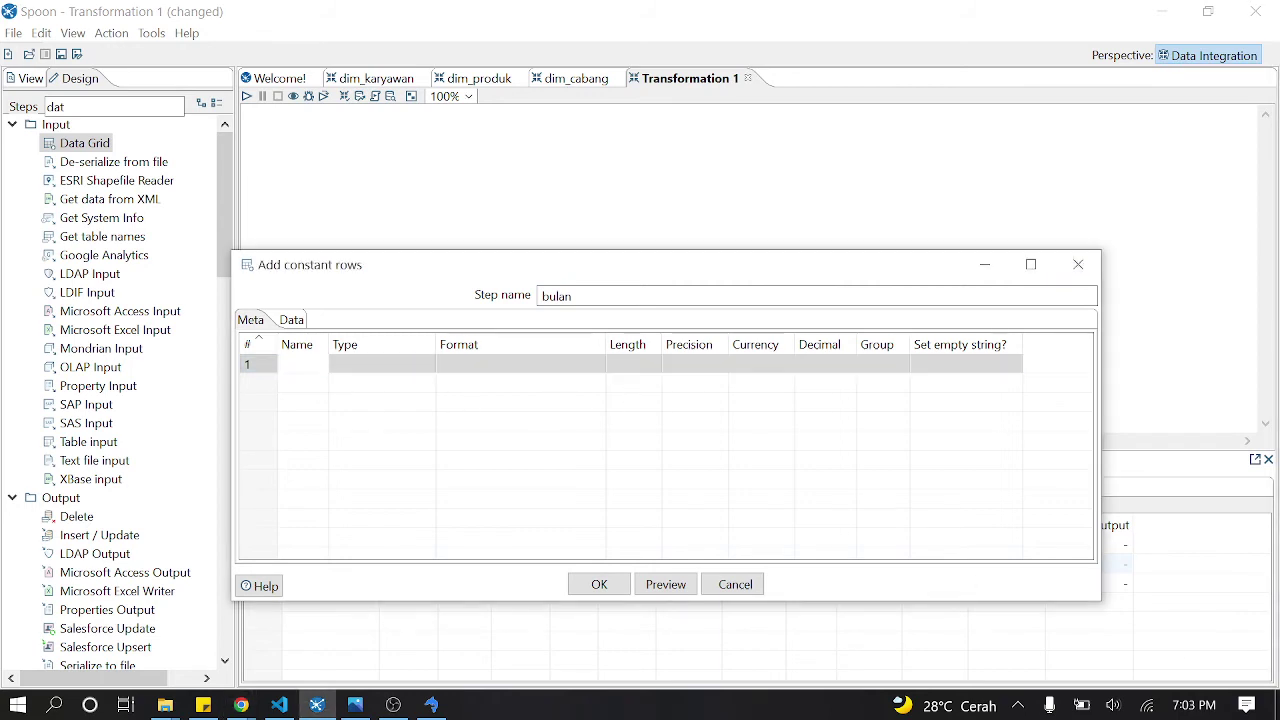
type("no bulan")
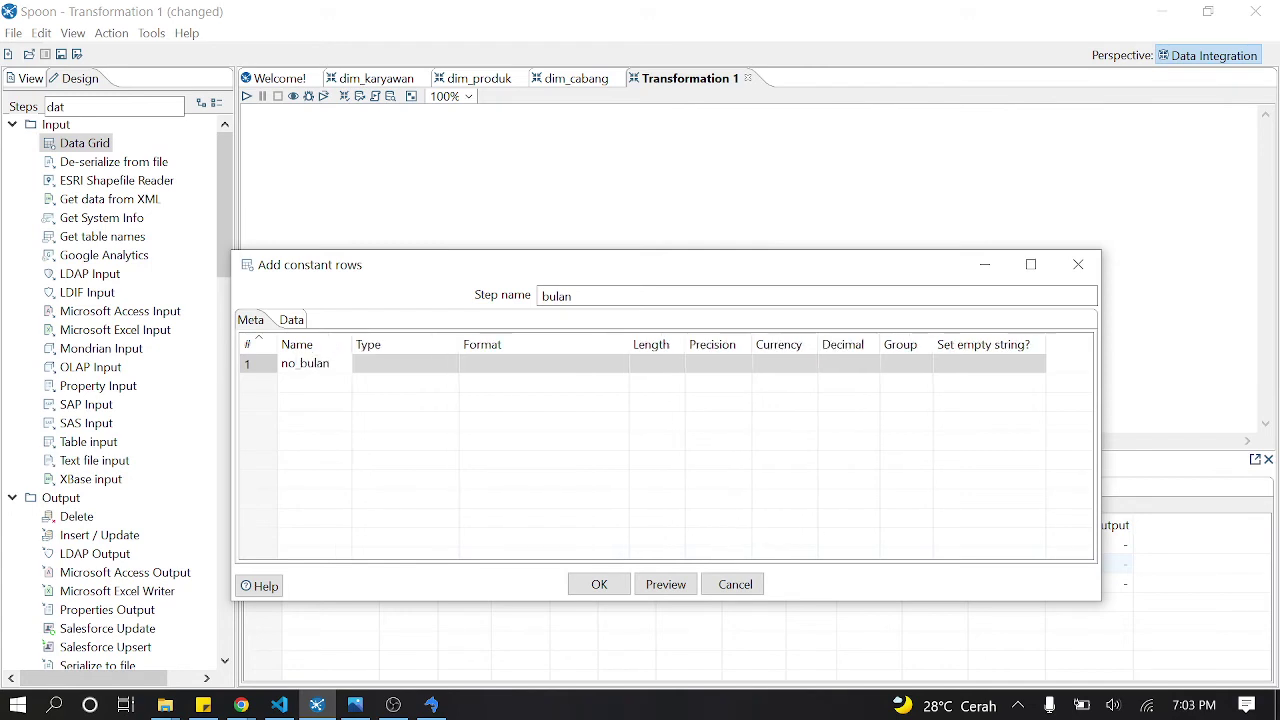
key("Down")
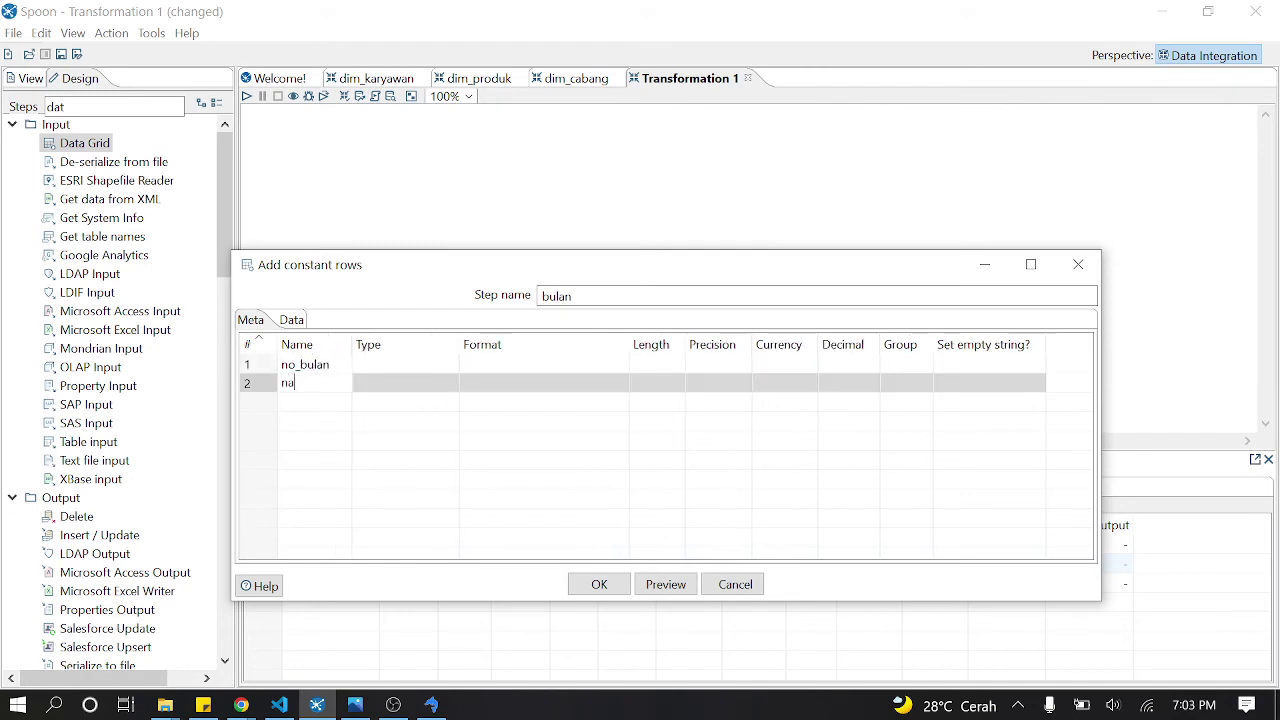
Step: Set the type of no_bulan to integer and the type of nama to String
left_click(400, 364)
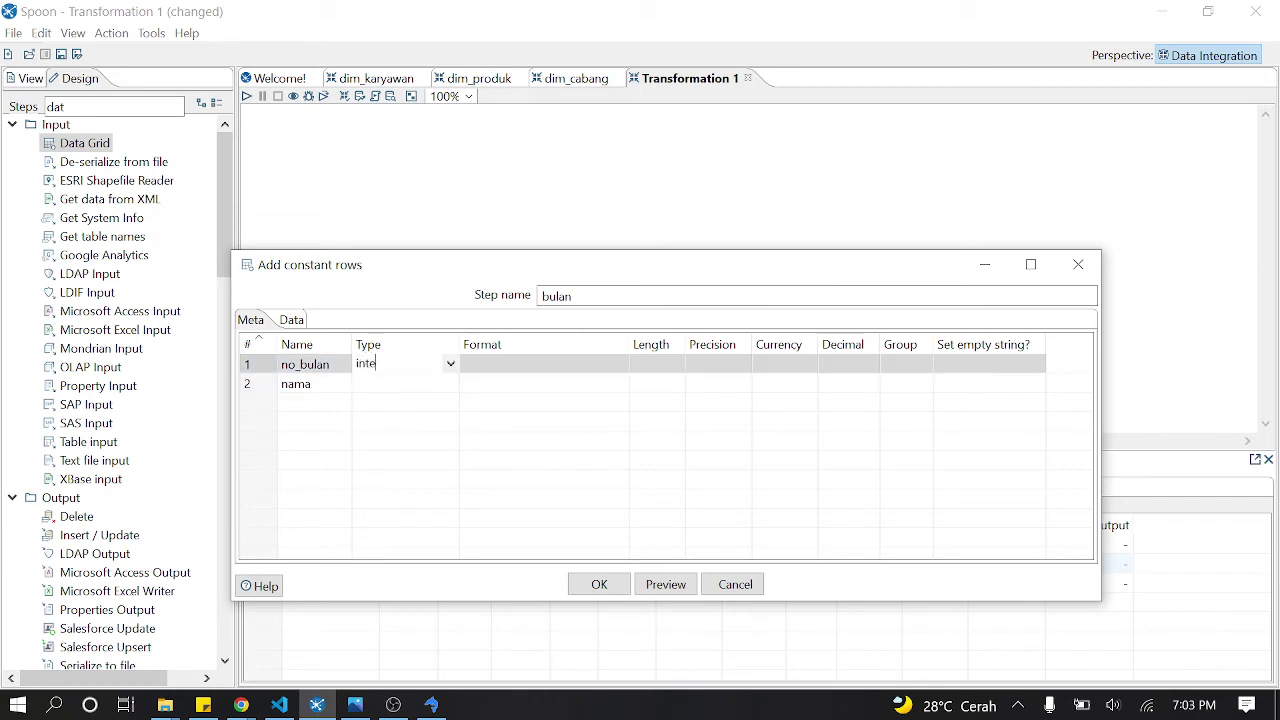
left_click(420, 383)
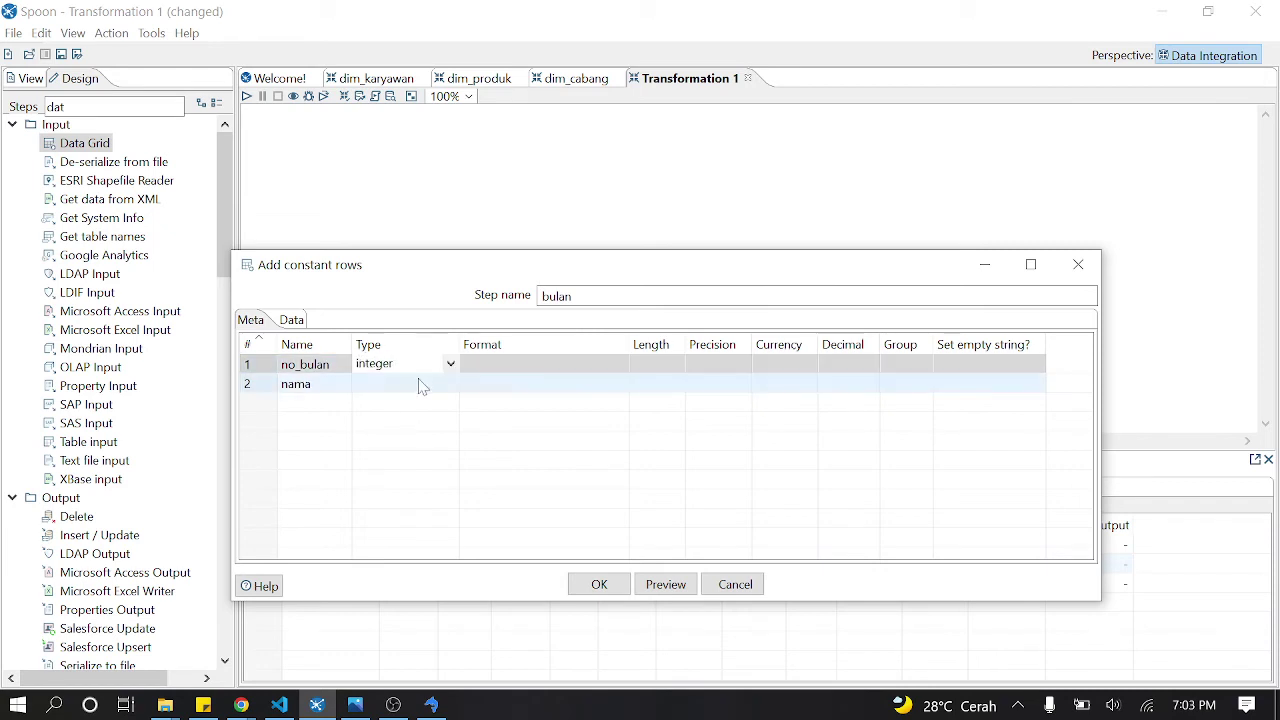
left_click(450, 384)
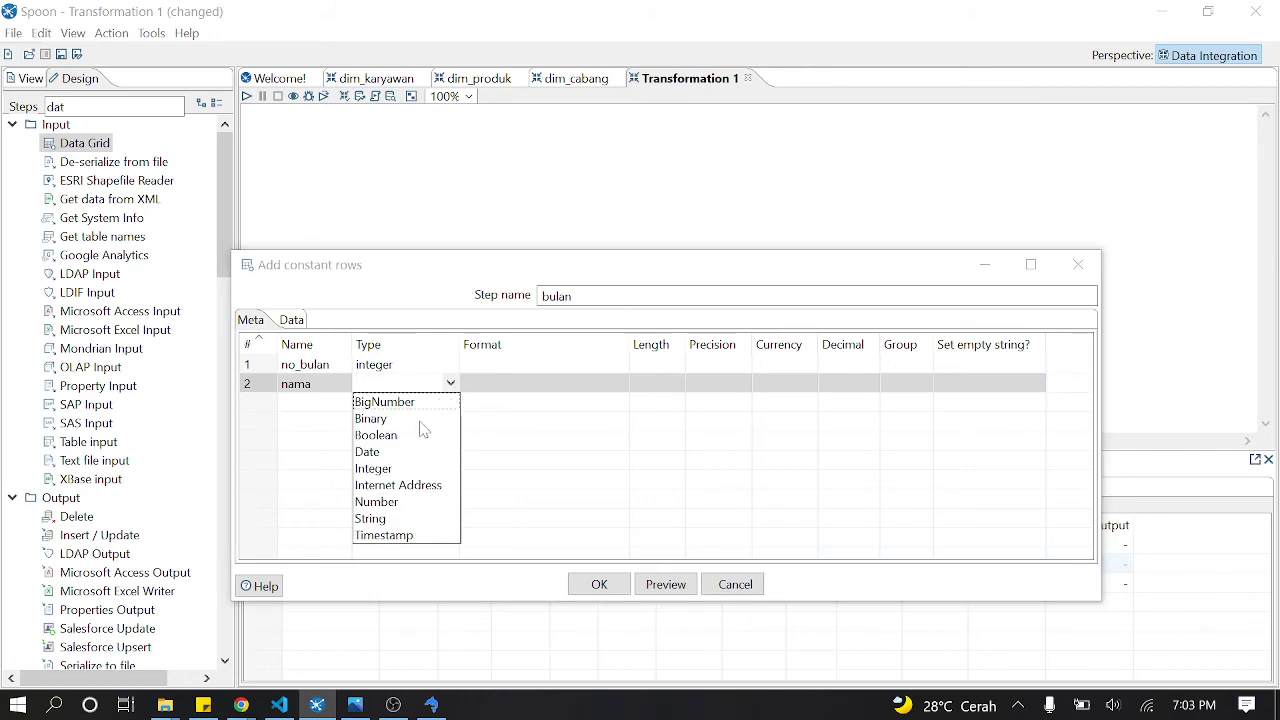
left_click(241, 705)
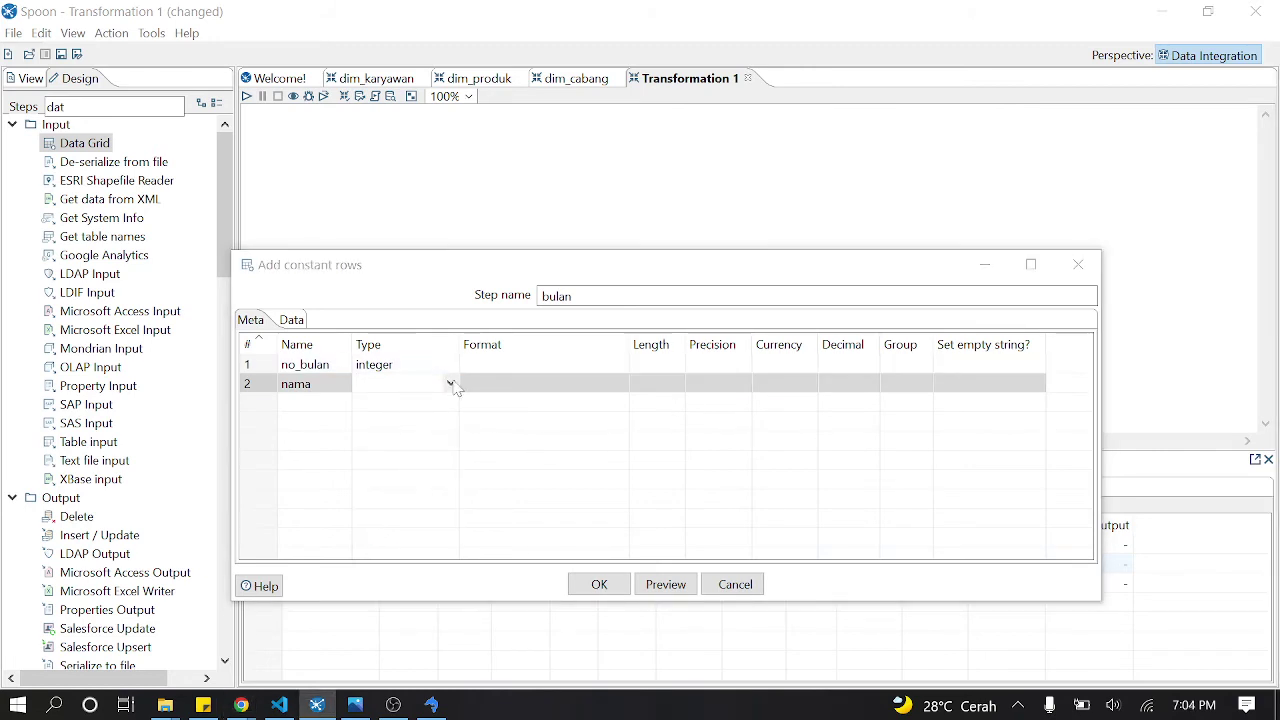
left_click(451, 384)
left_click(424, 519)
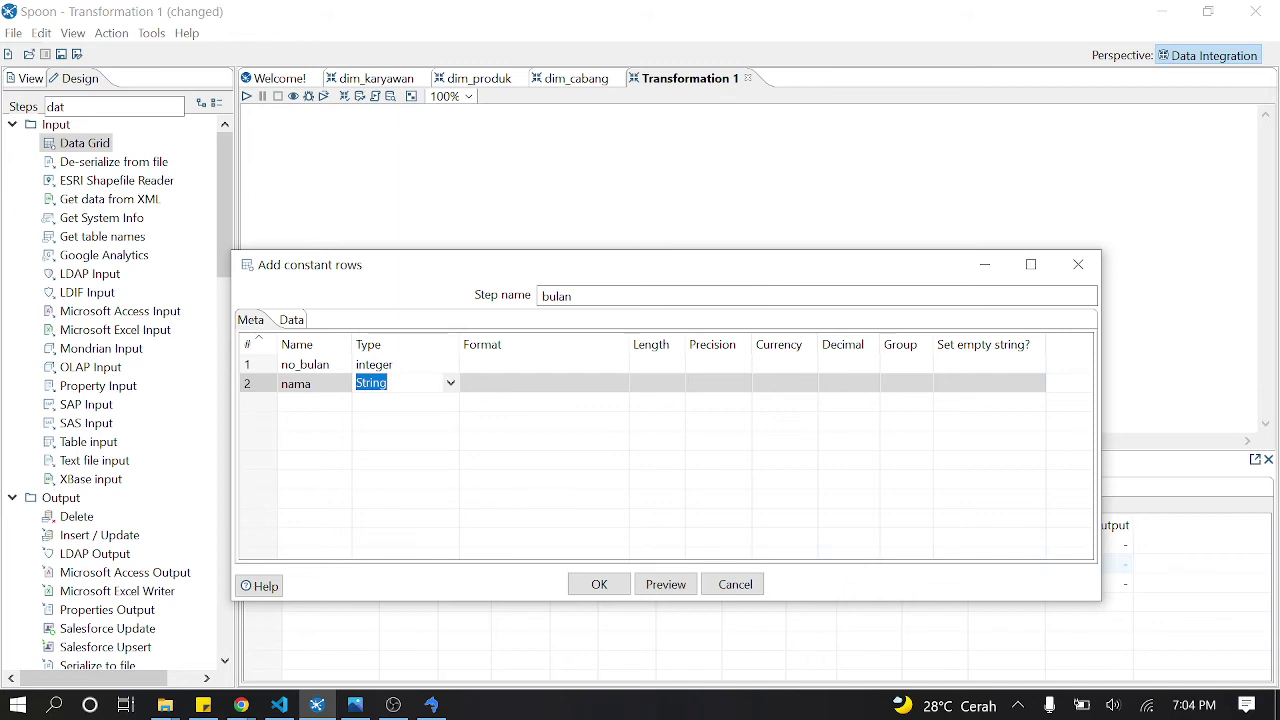
key("alt+Tab")
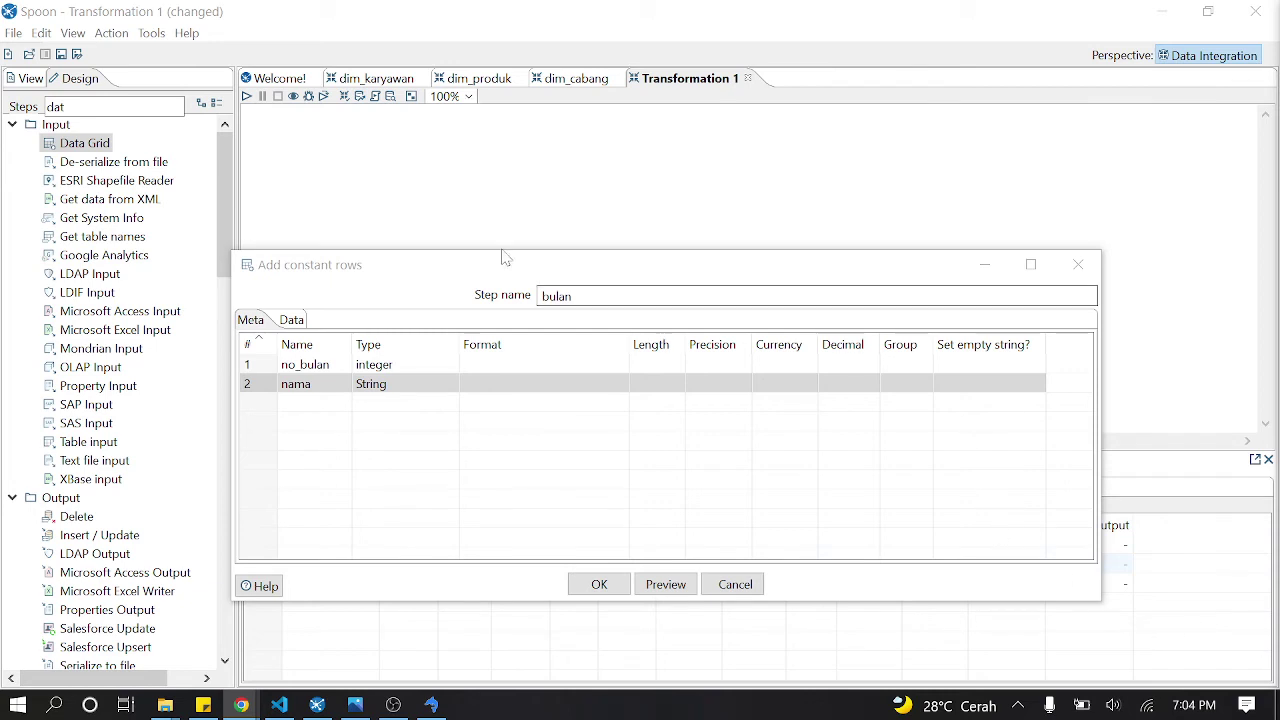
Step: Fill the no_bulan column of the grid data with the numbers 1 to 12, one per row
left_click(303, 322)
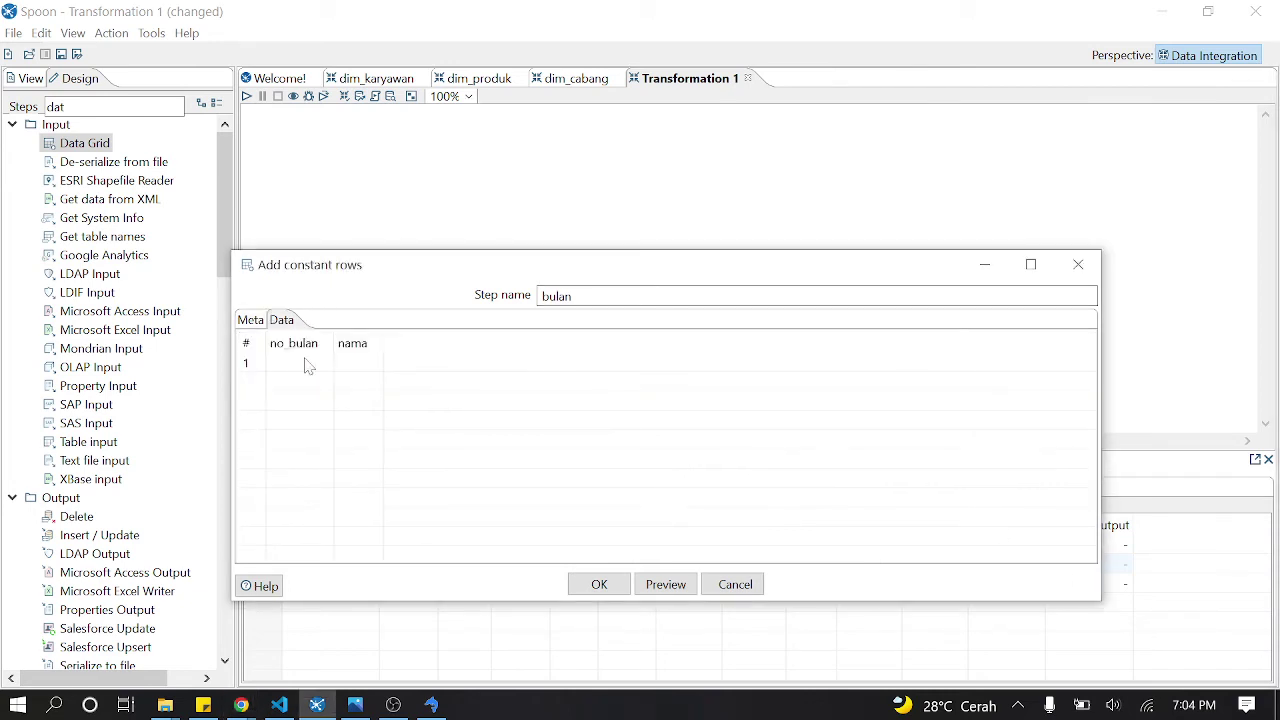
left_click(306, 365)
type("1")
key("Return")
type("2")
key("Return")
type("3")
key("Return")
type("4")
key("Return")
type("5")
key("Return")
type("6")
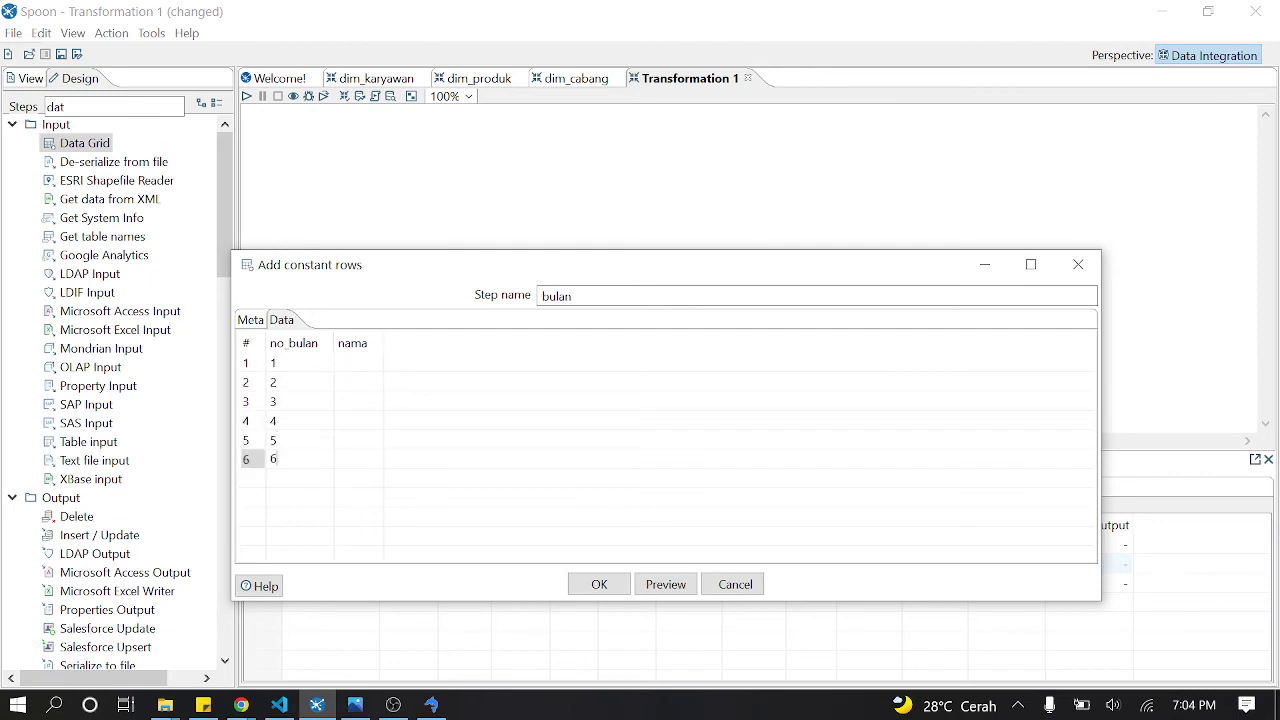
key("Return")
type("7")
key("Return")
type("8")
key("Return")
type("9")
key("Return")
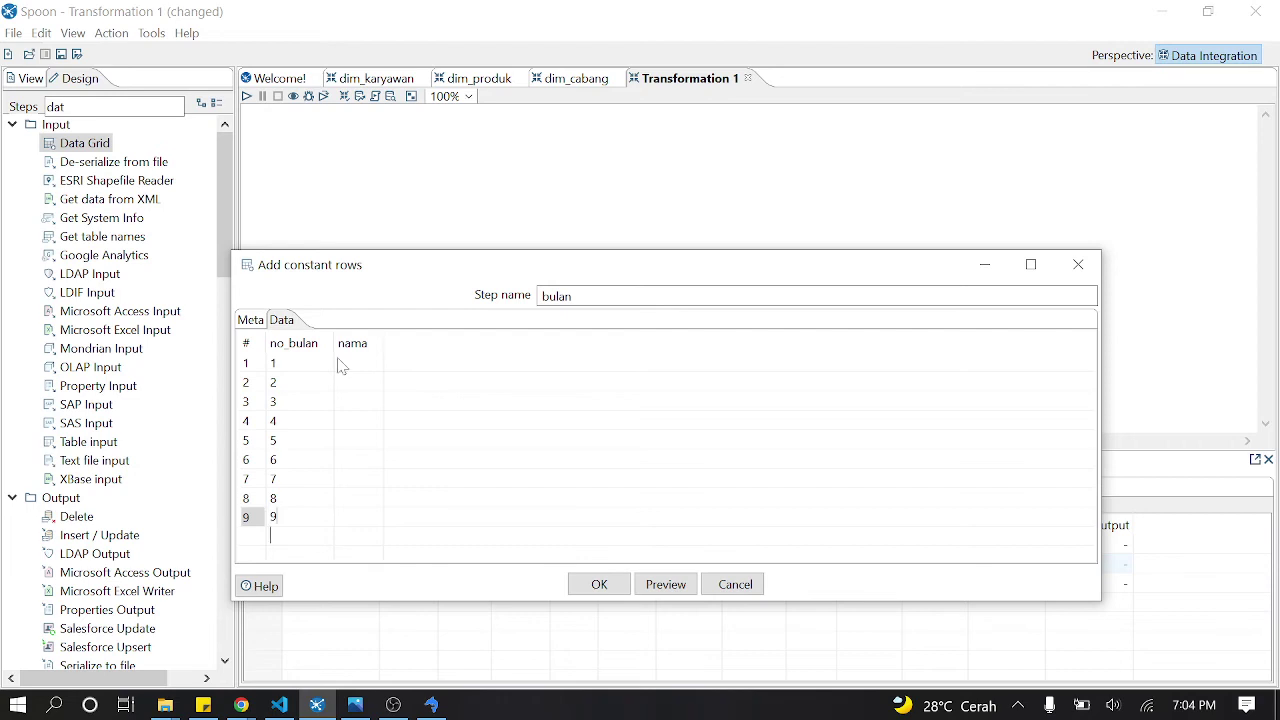
type("10")
key("Return")
type("11")
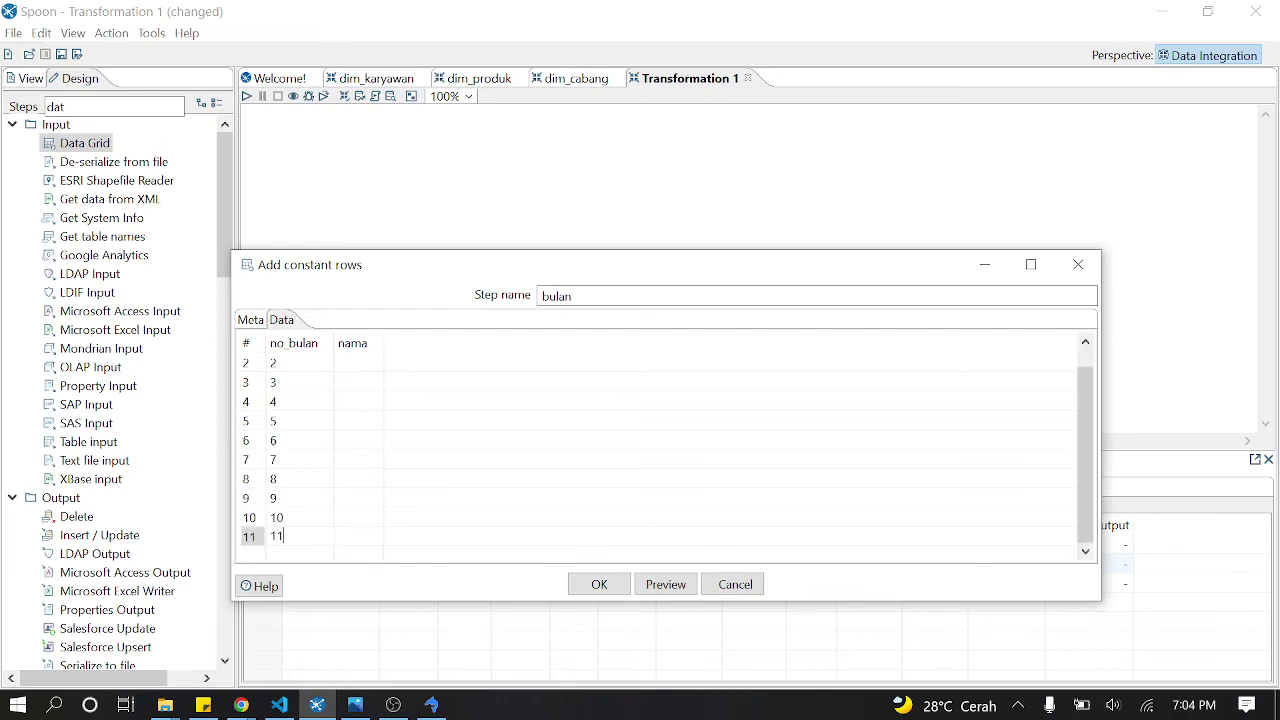
key("Return")
type("12")
Step: Fill the nama column for months 1 to 6 with Januari, Februari, Maret, April, Mei and Juni
scroll(385, 410, "up", 1)
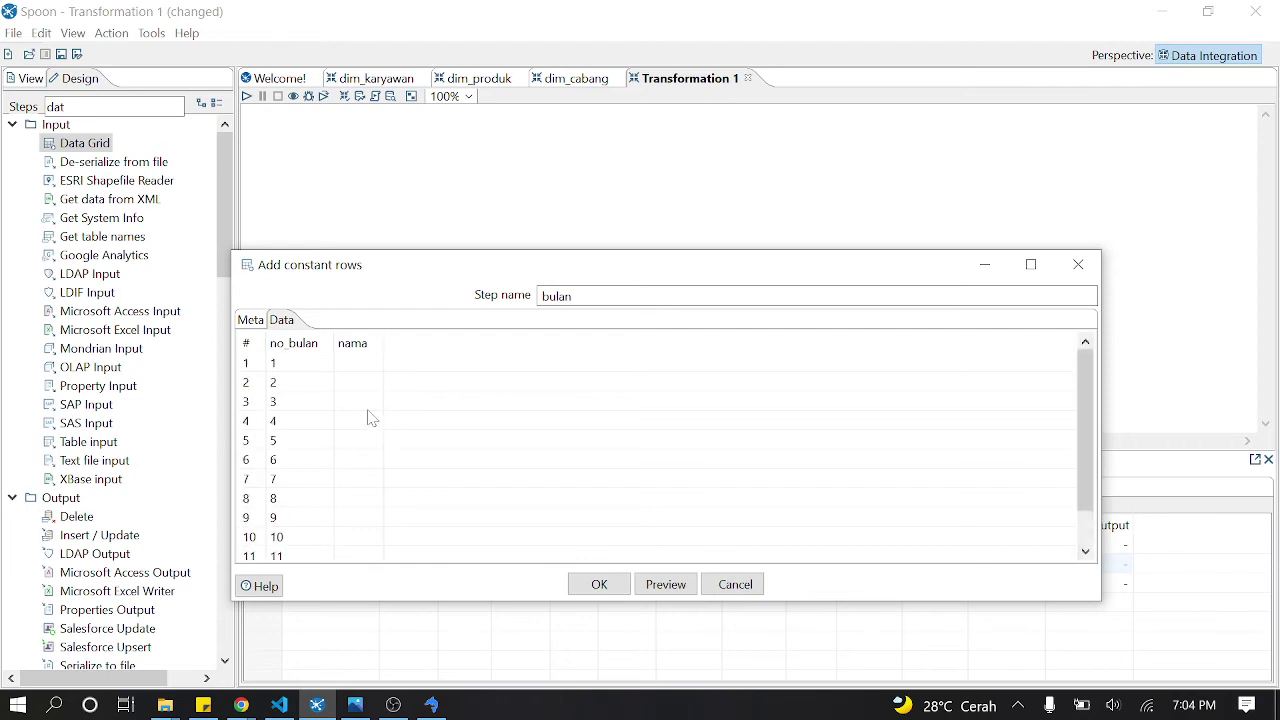
left_click(364, 371)
key("Return")
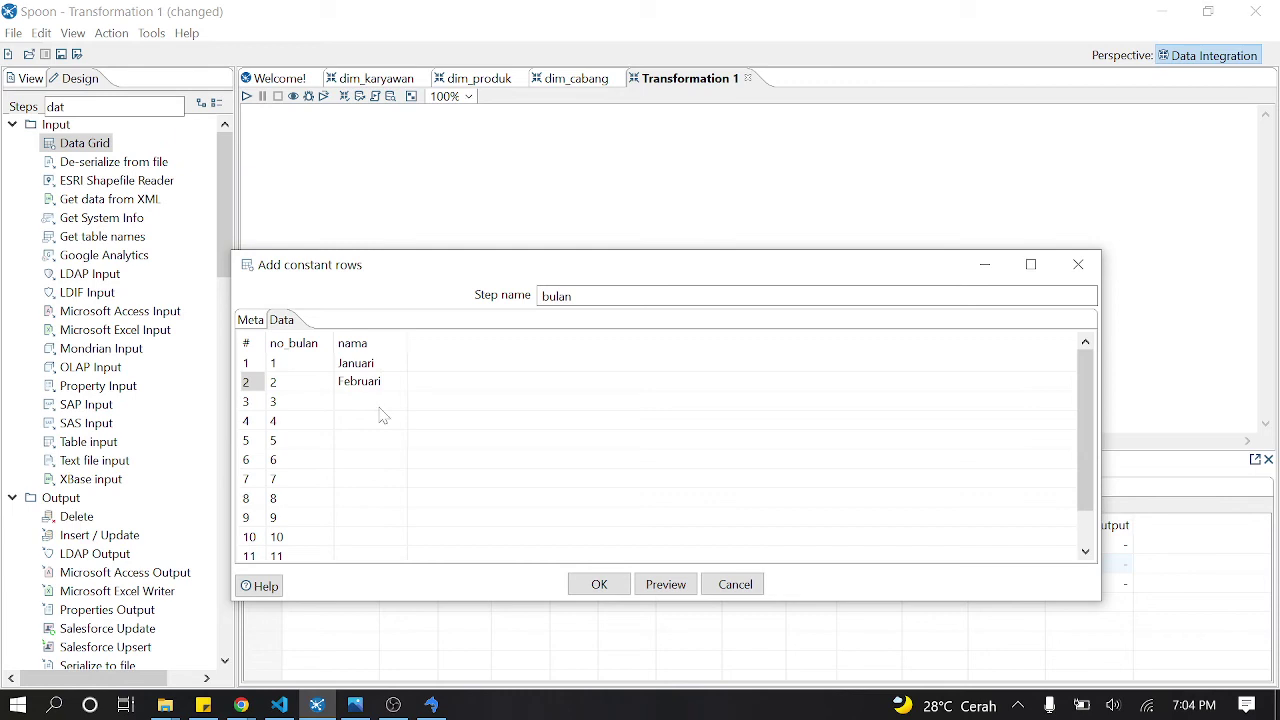
key("Return")
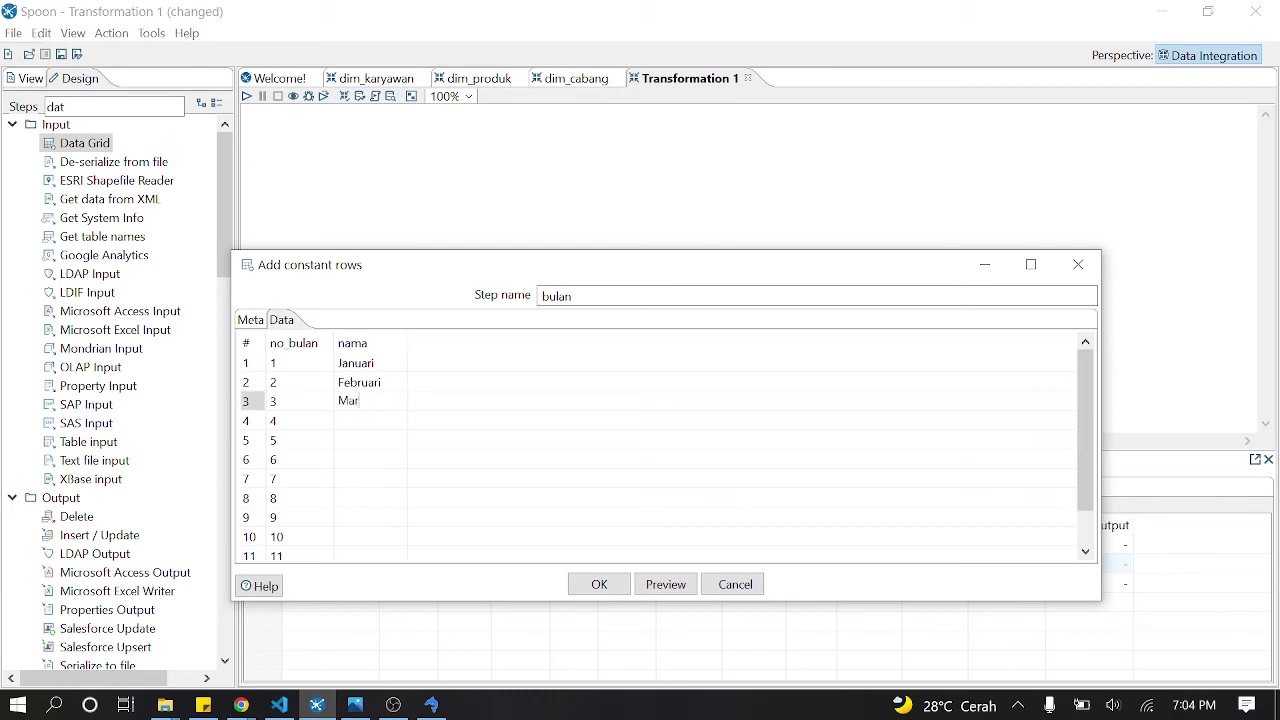
key("Return")
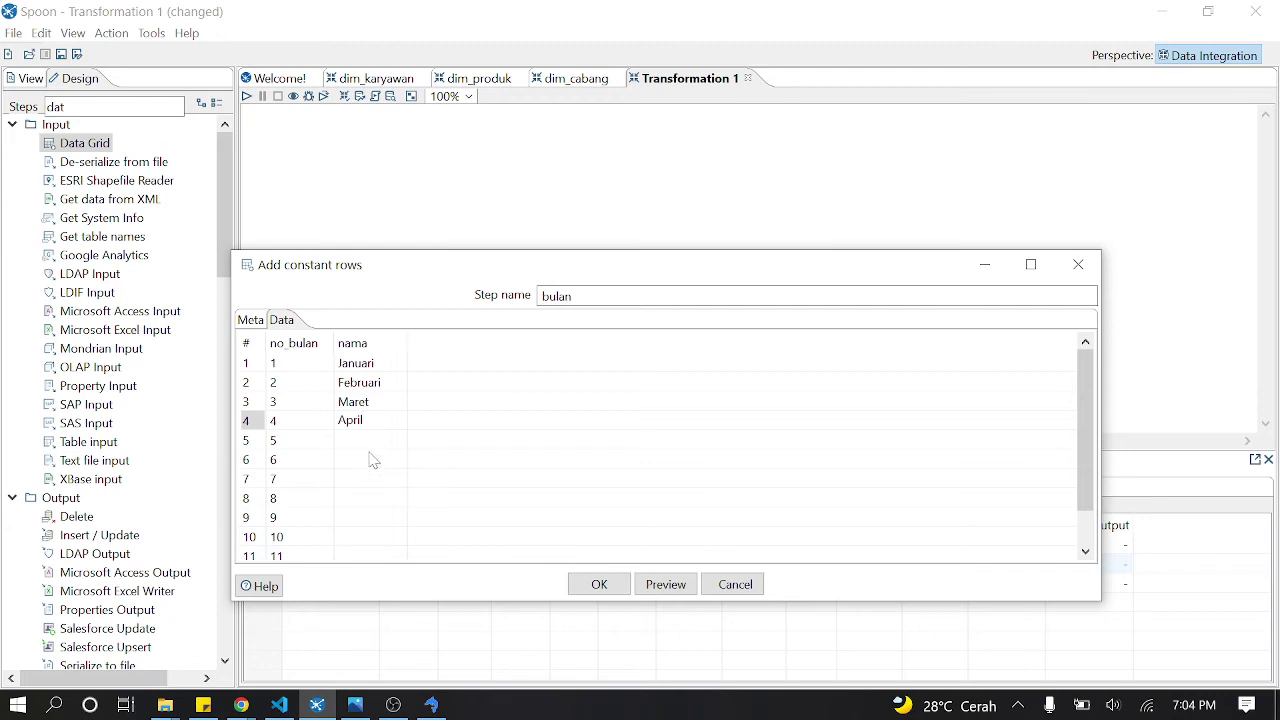
key("Return")
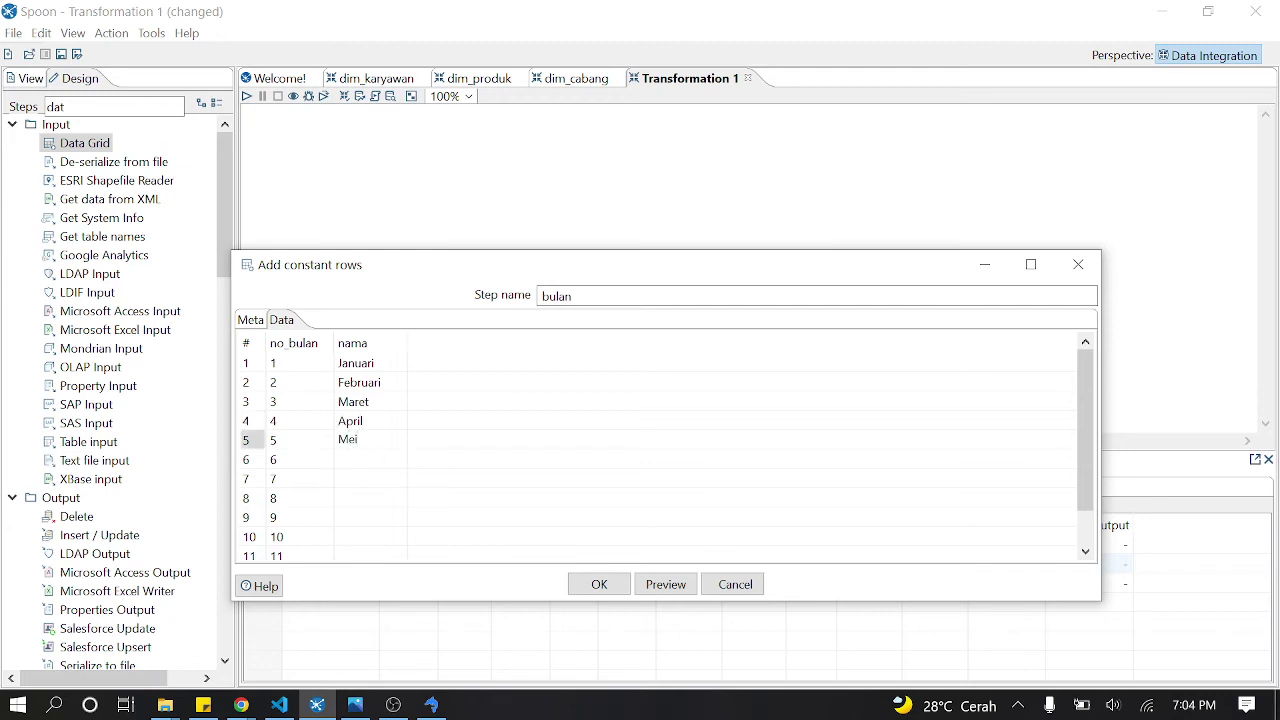
key("Return")
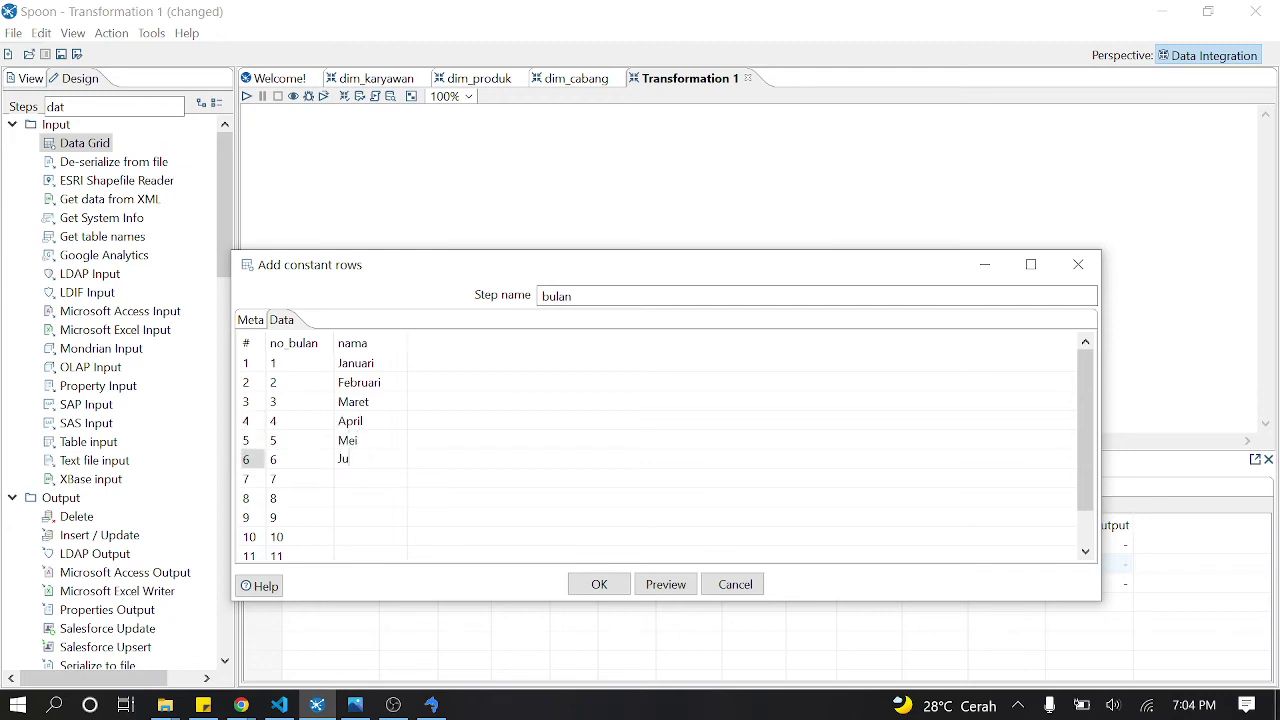
key("Return")
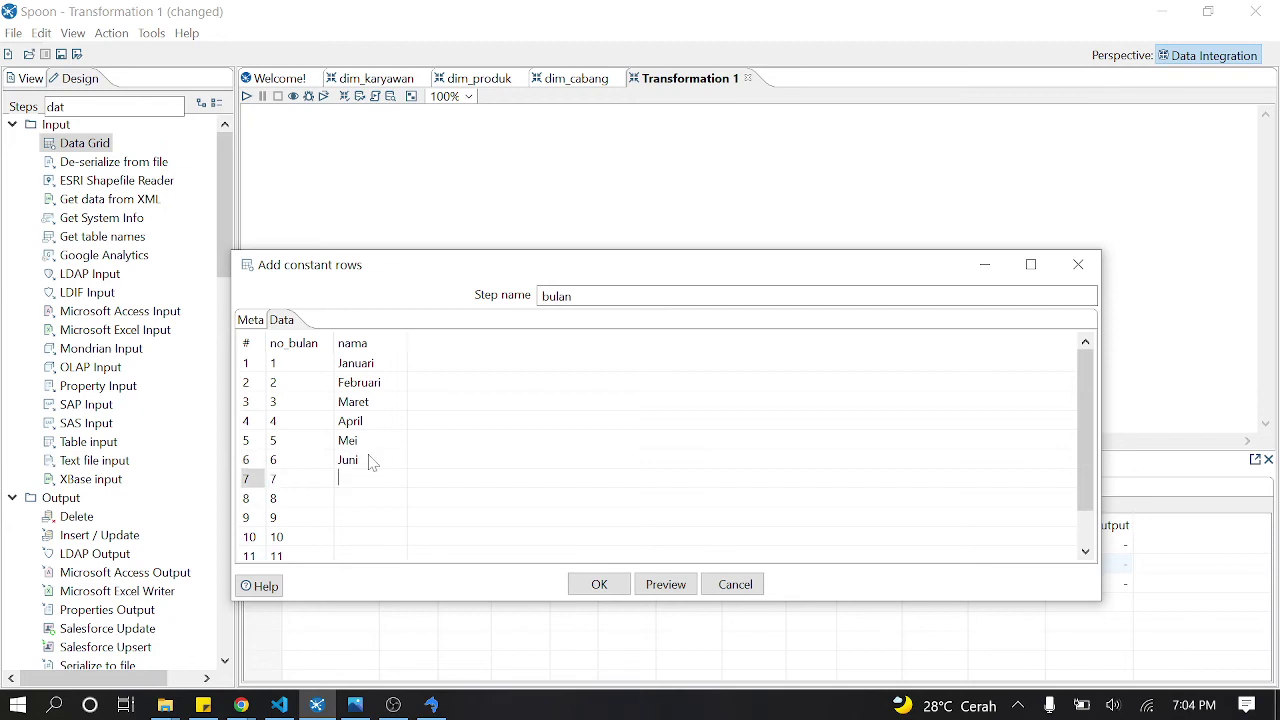
Step: Fill nama for months 7 to 12 with Juli, Agustus, September, Oktober, Nopember and Desember, and accept the bulan grid
type("Juli")
key("Return")
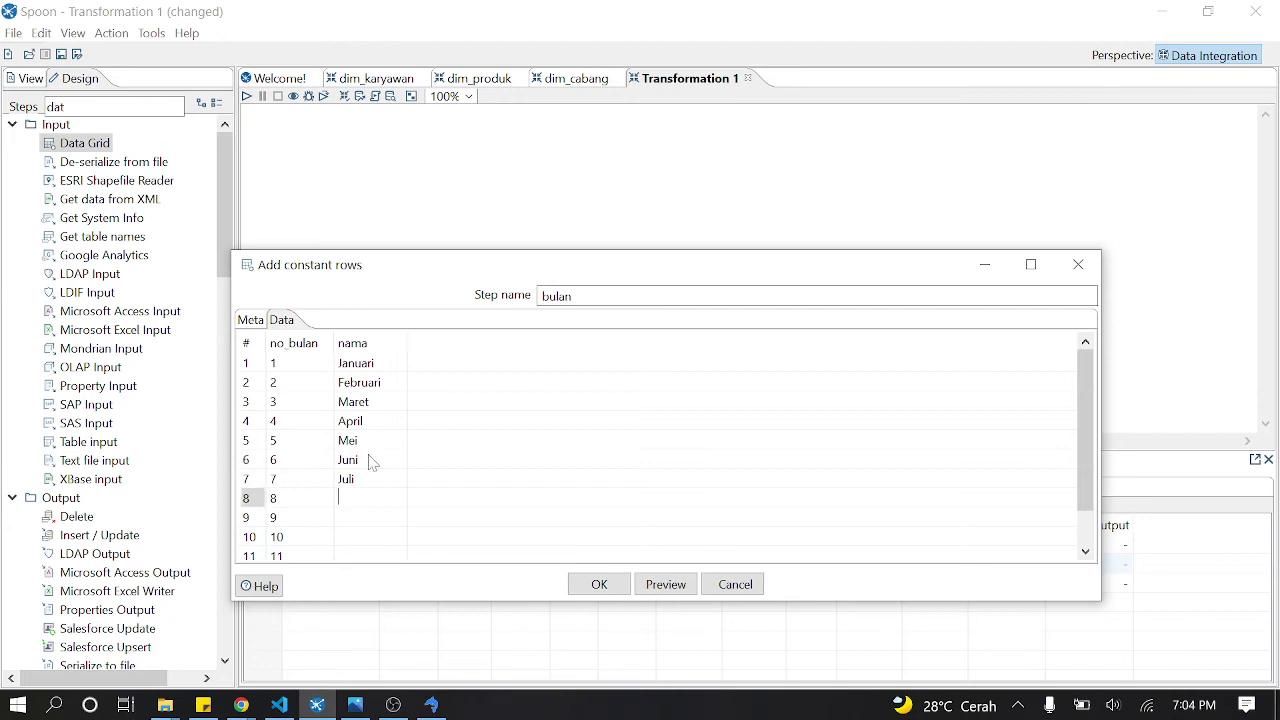
type("Agustus")
key("Return")
type("Sept")
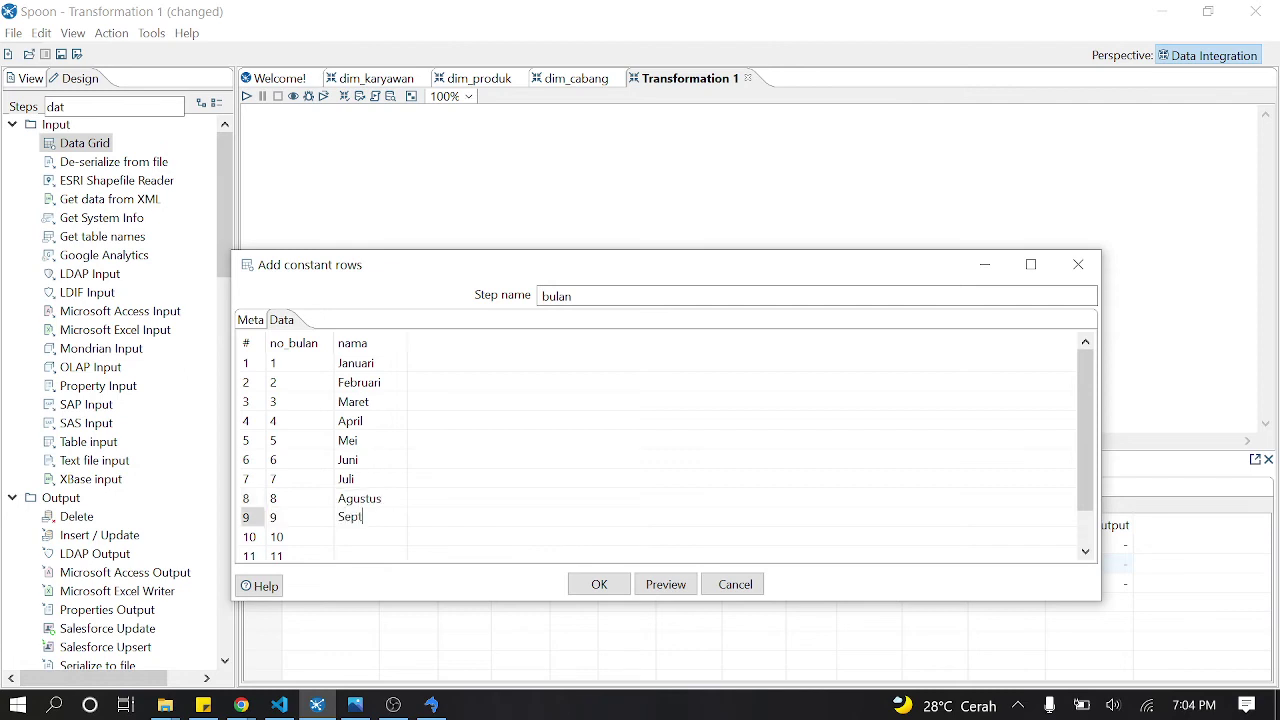
type("ember")
key("Return")
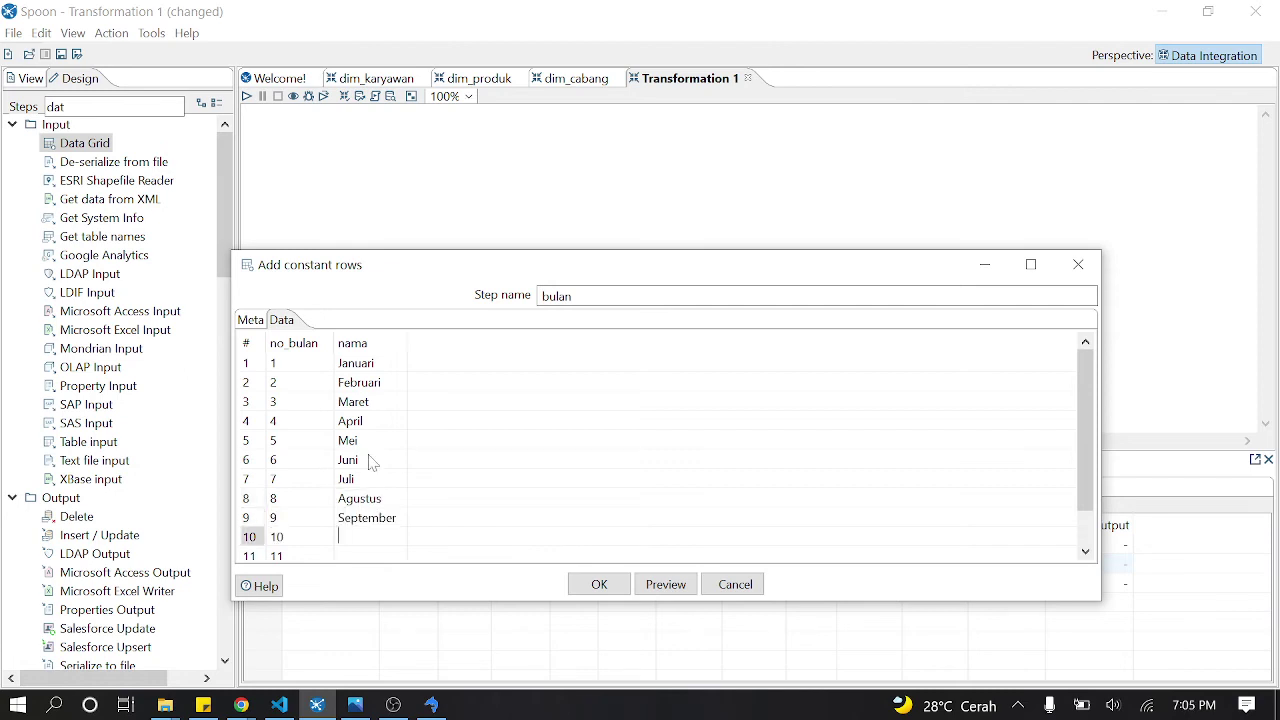
key("Return")
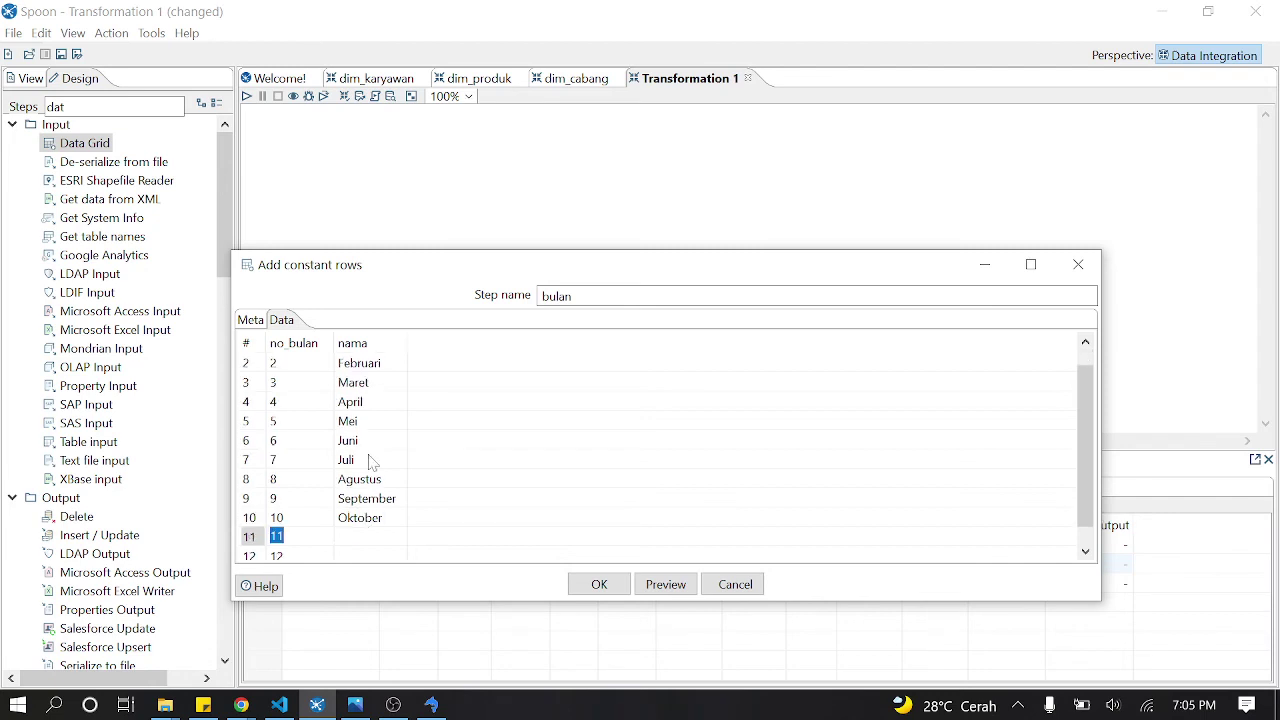
type("Nopember")
key("Return")
type("Dese")
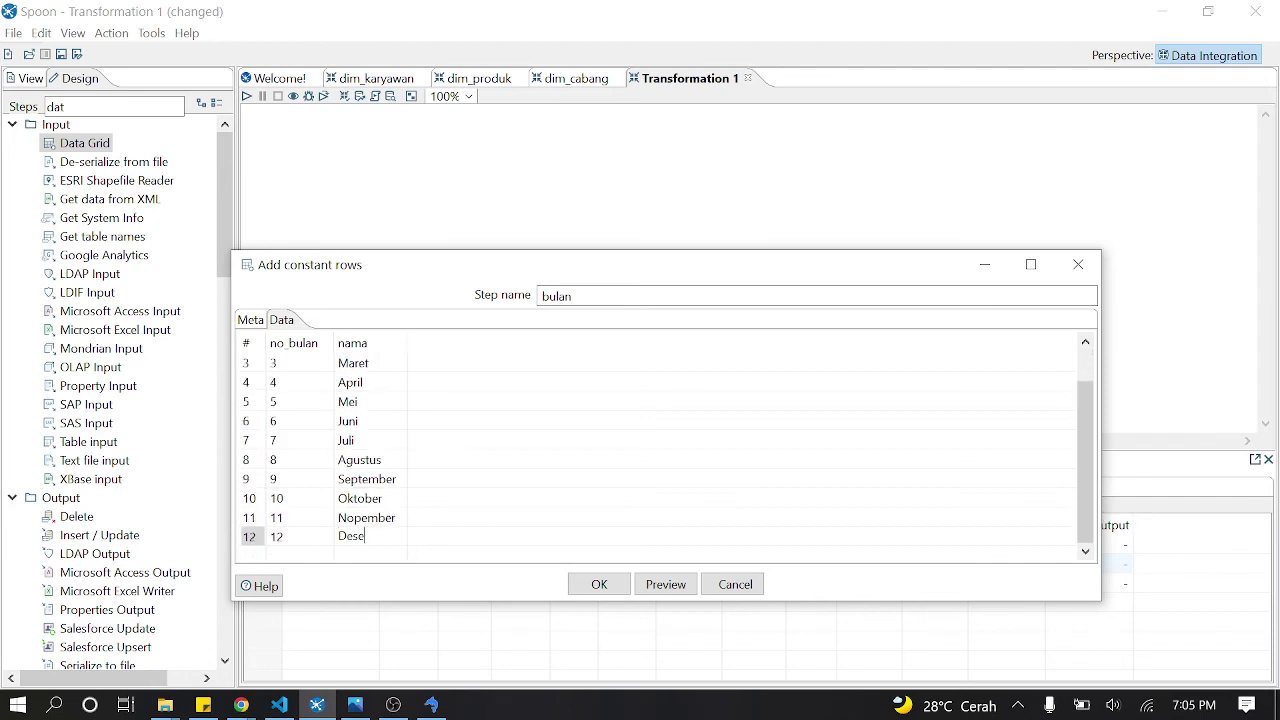
type("m")
left_click(599, 584)
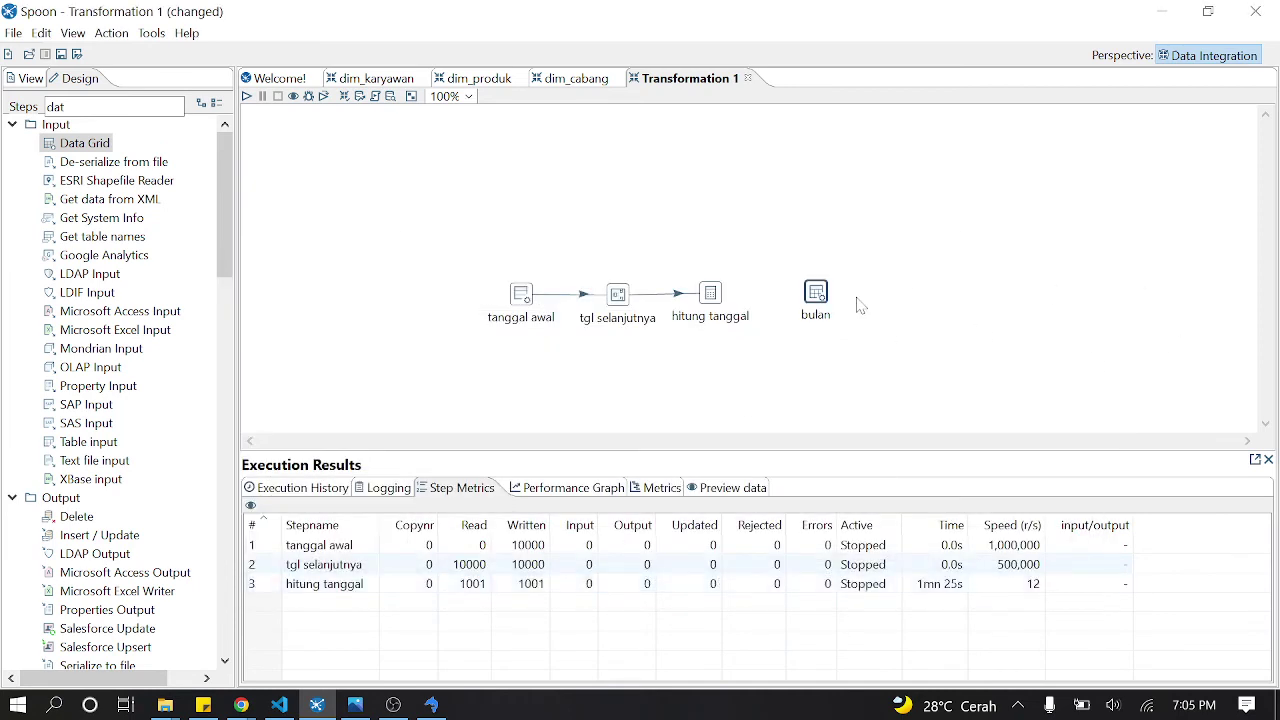
Step: Add a Stream lookup step below and between hitung tanggal and bulan, and name it join bulan
left_click(100, 106)
key("BackSpace")
key("BackSpace")
key("BackSpace")
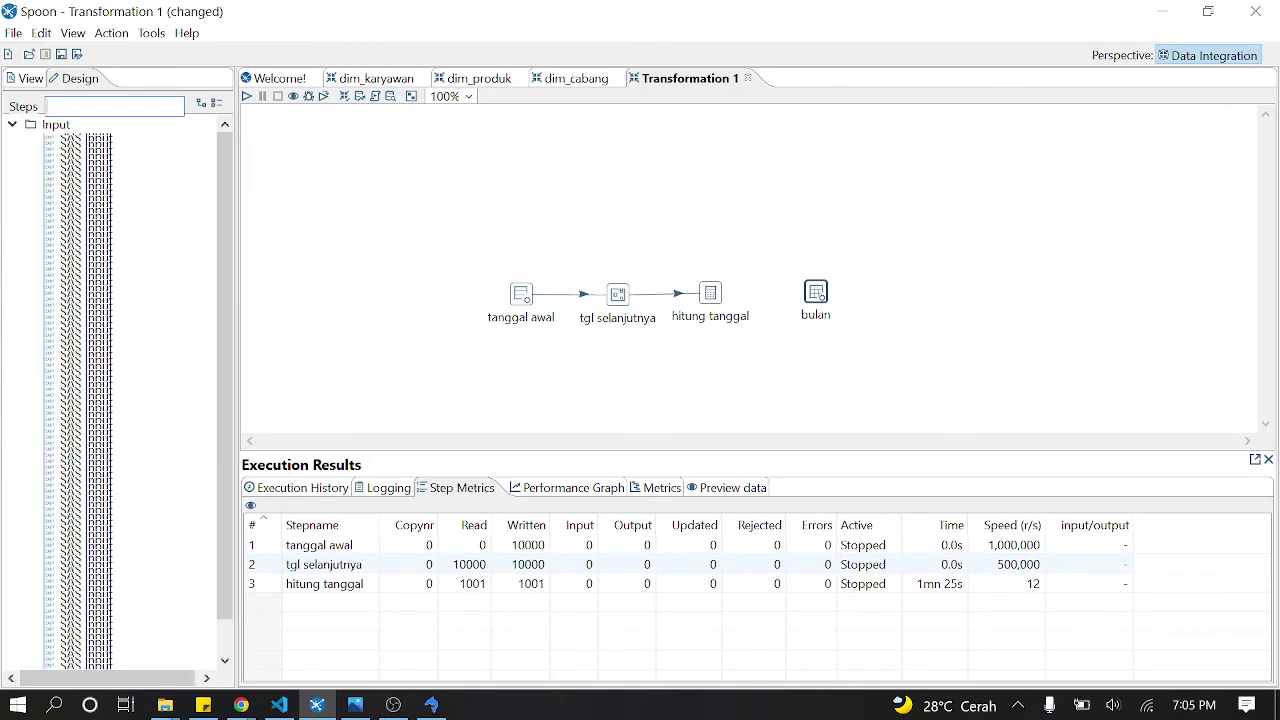
type("look")
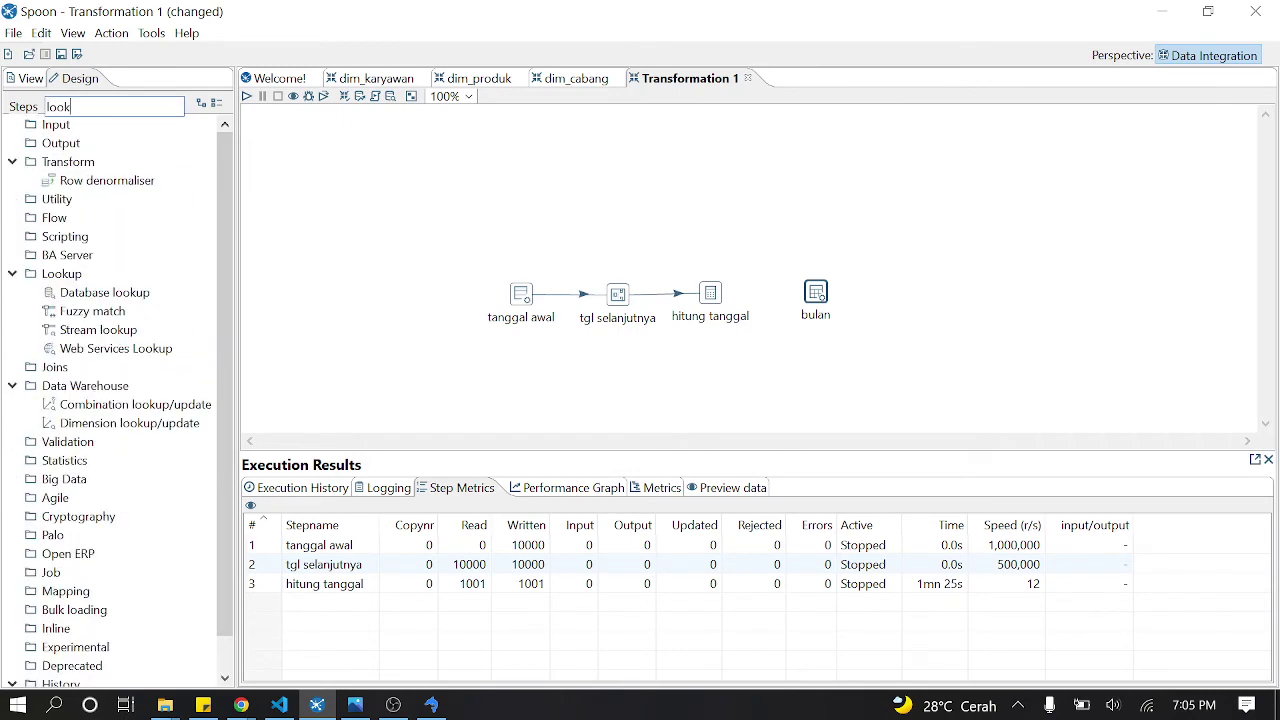
left_click_drag(126, 329, 762, 360)
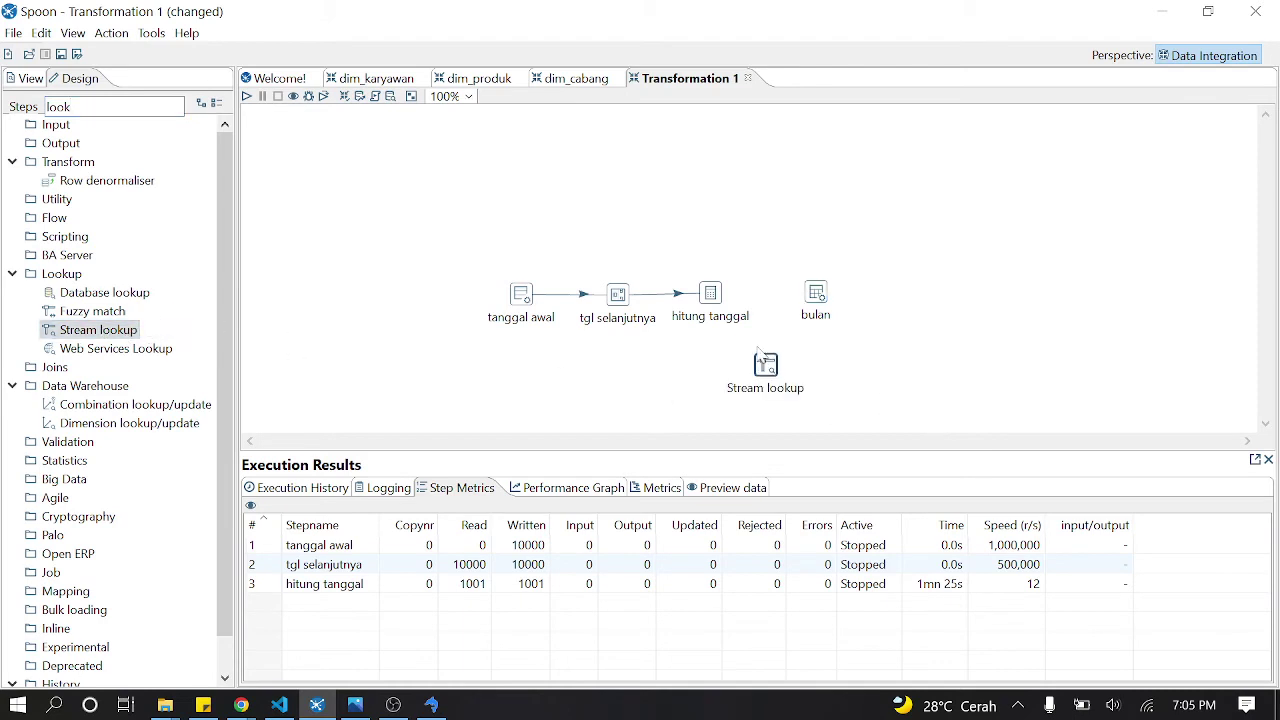
double_click(763, 368)
type("join bulan")
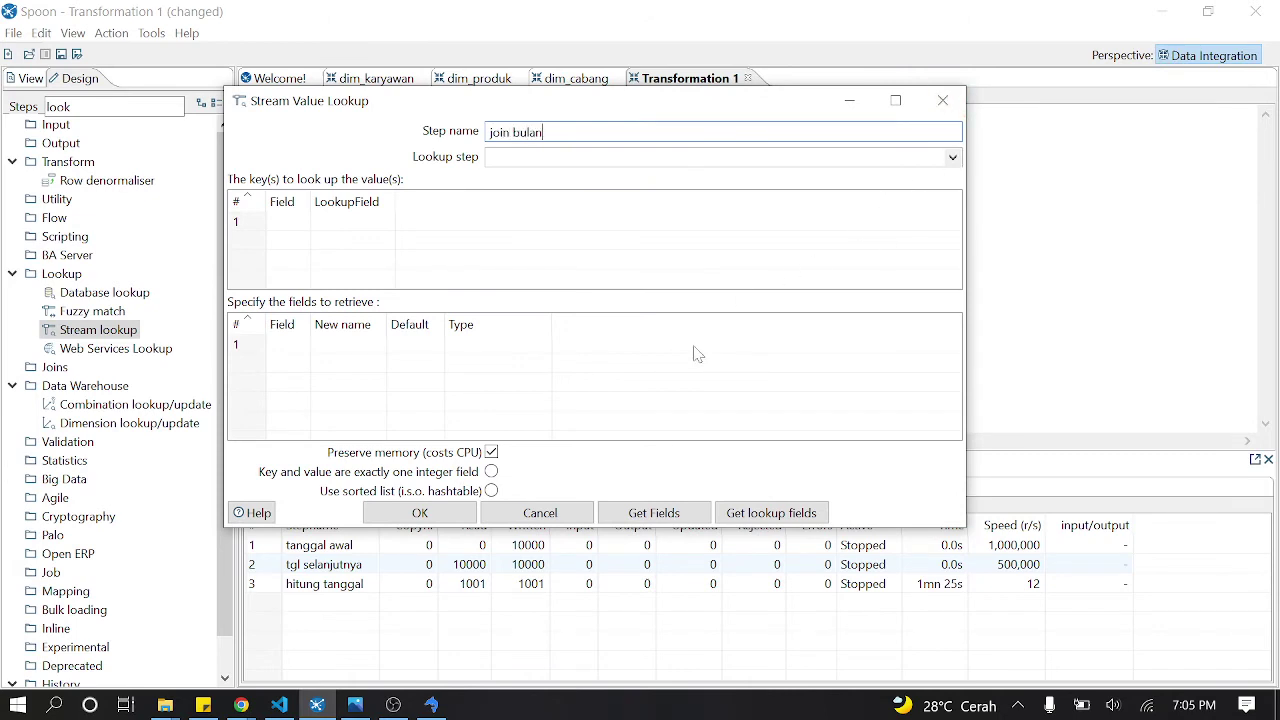
left_click(468, 510)
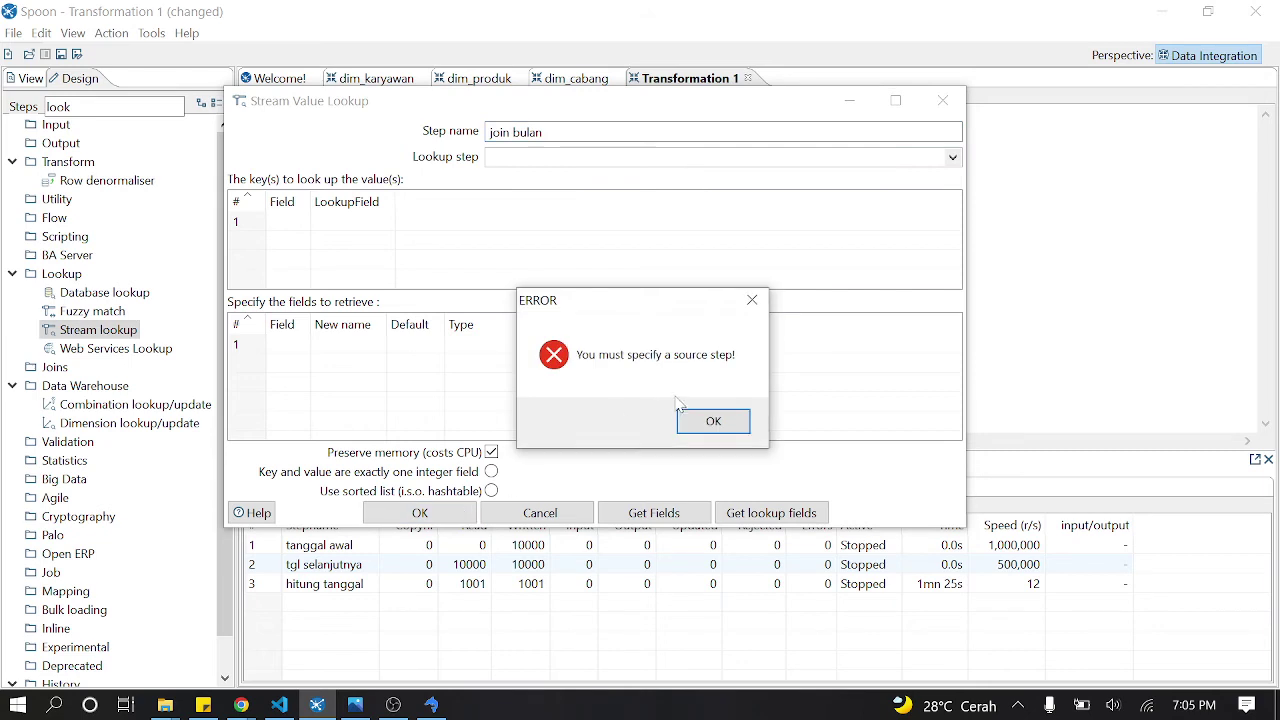
left_click(718, 422)
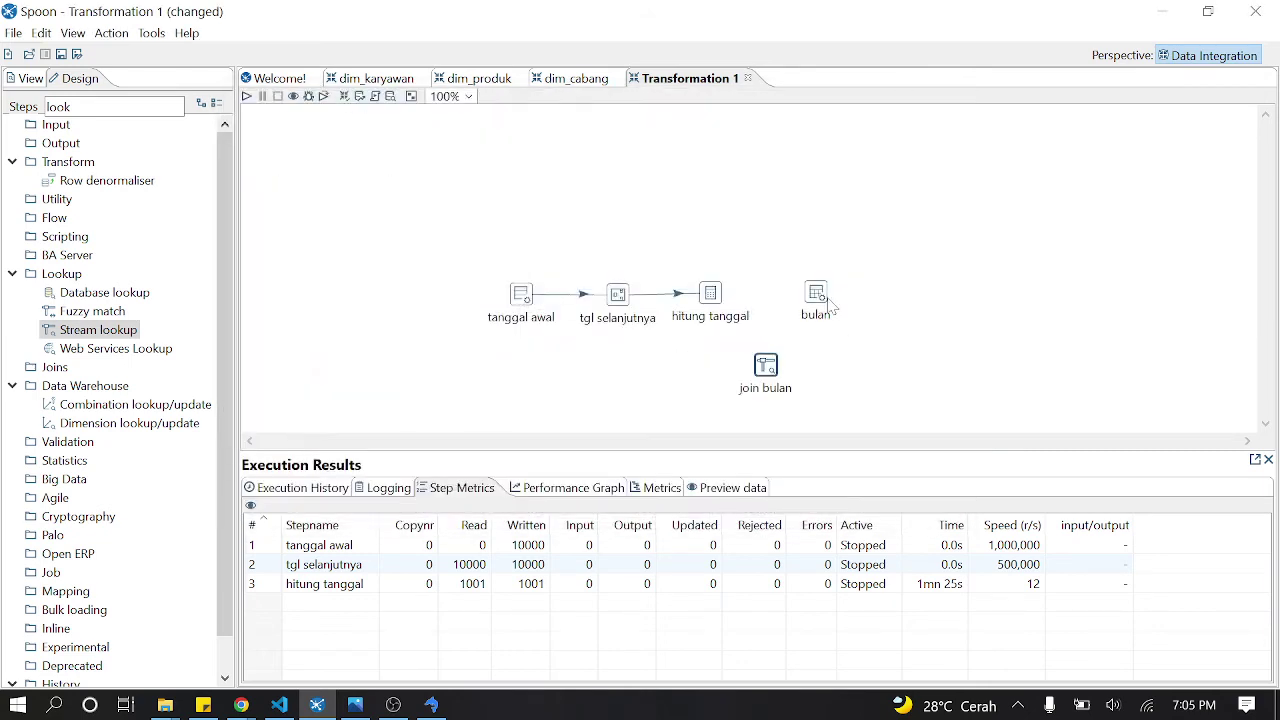
Step: Connect both the bulan and hitung tanggal steps to join bulan with hops
mouse_move(826, 310)
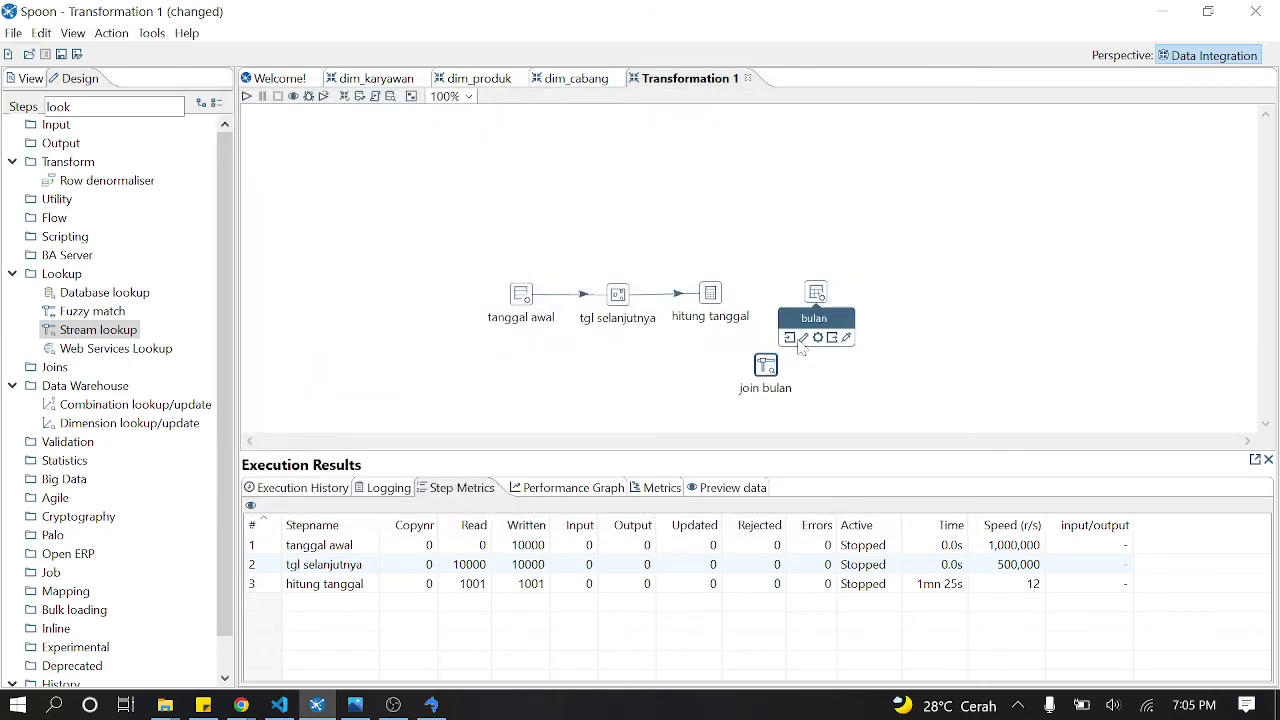
left_click_drag(834, 343, 777, 378)
mouse_move(717, 300)
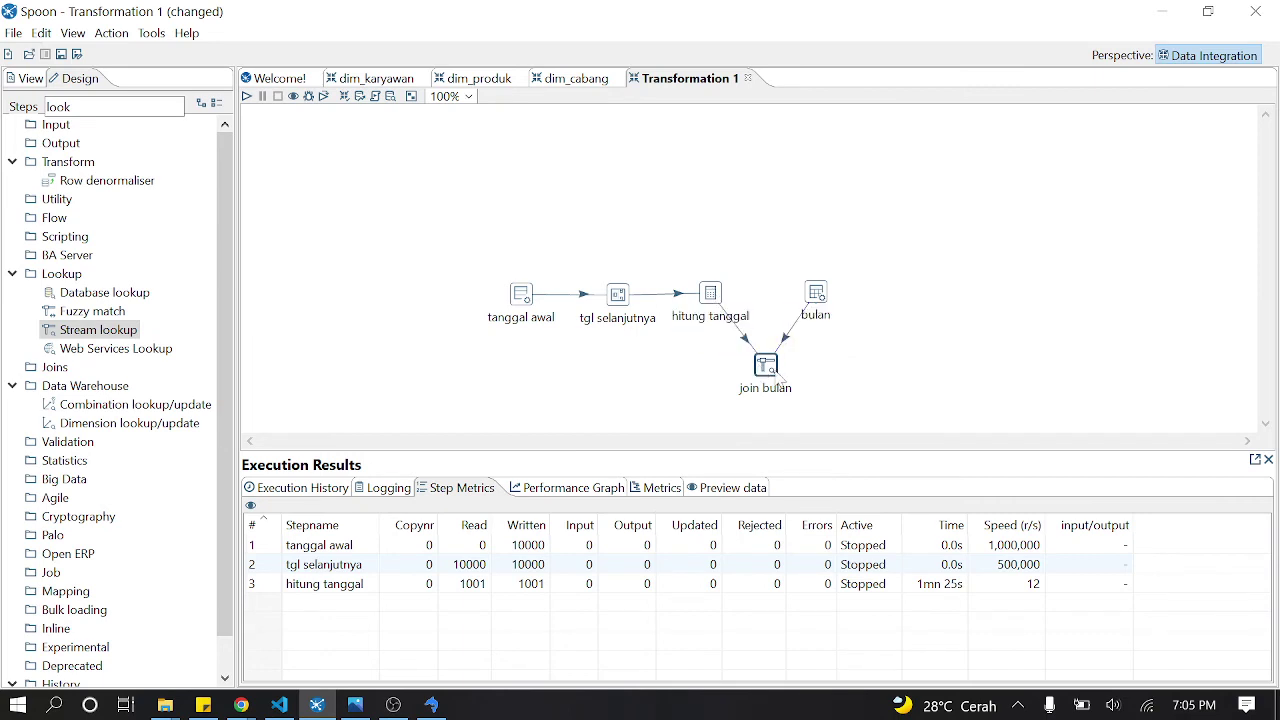
Step: In join bulan, set bulan as the lookup step and match the key field bulan to the lookup field no_bulan
double_click(772, 375)
left_click(953, 157)
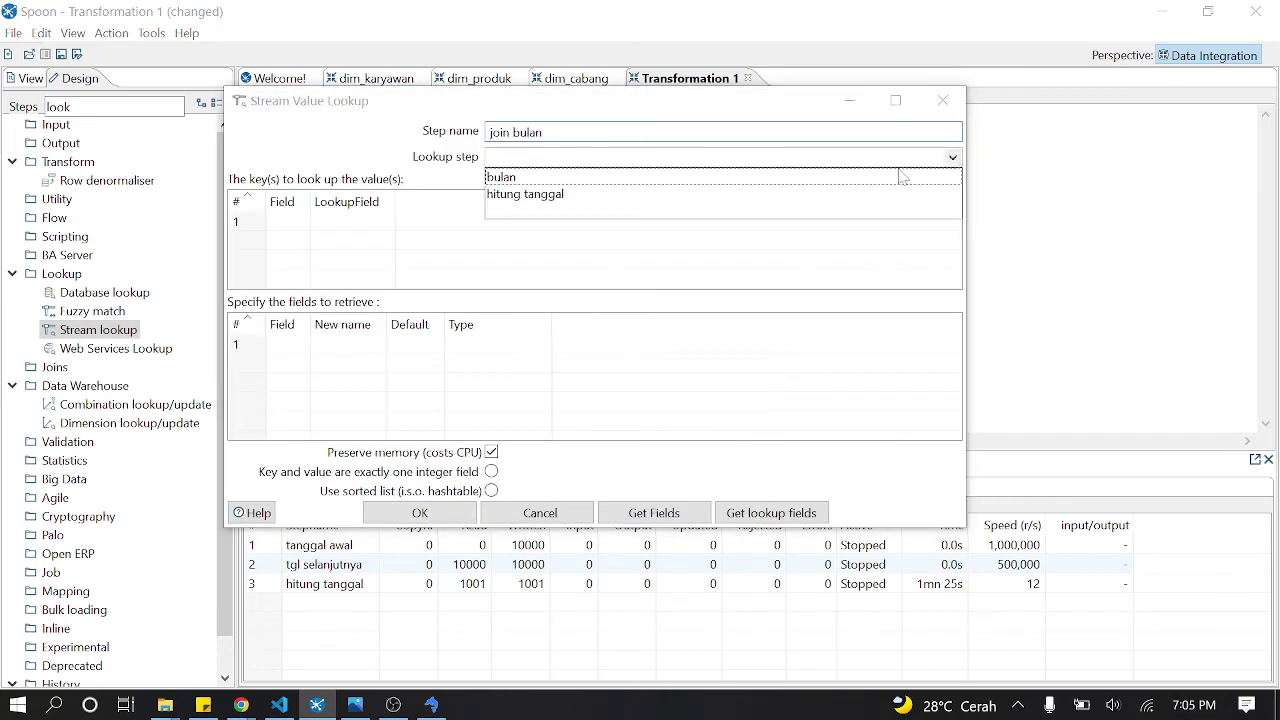
left_click(538, 178)
left_click_drag(310, 201, 354, 201)
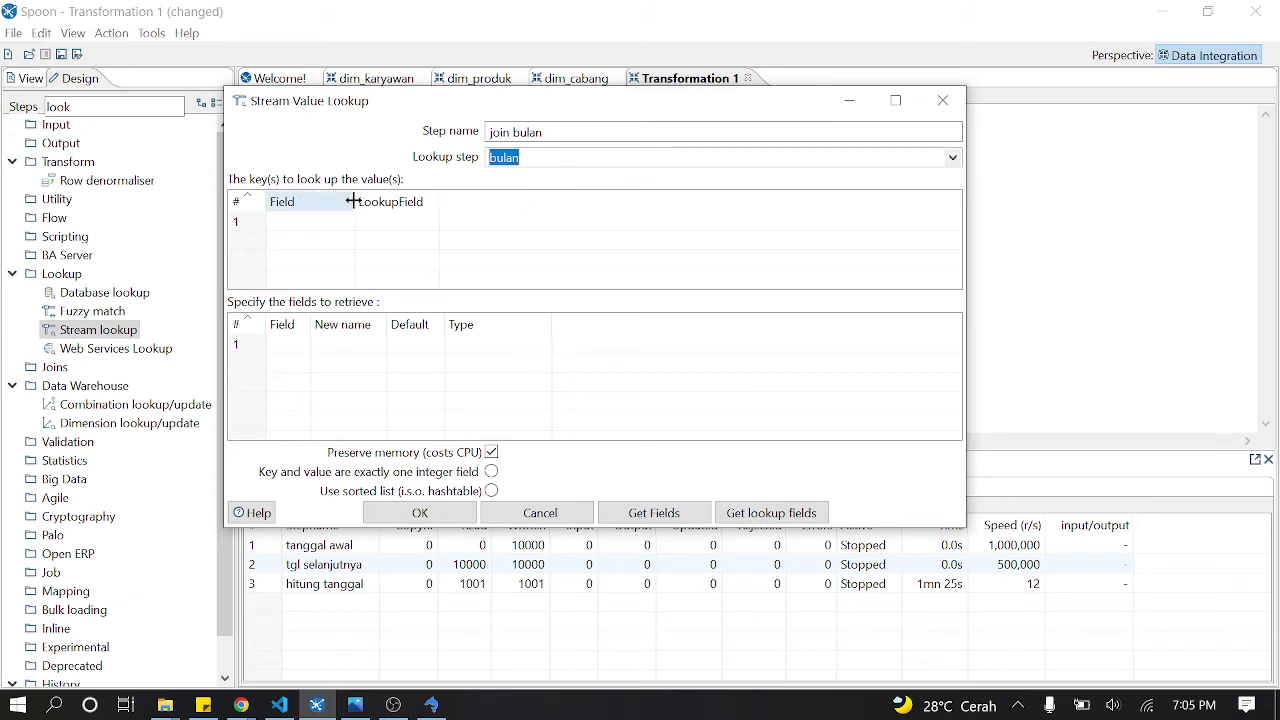
left_click(340, 221)
left_click(346, 221)
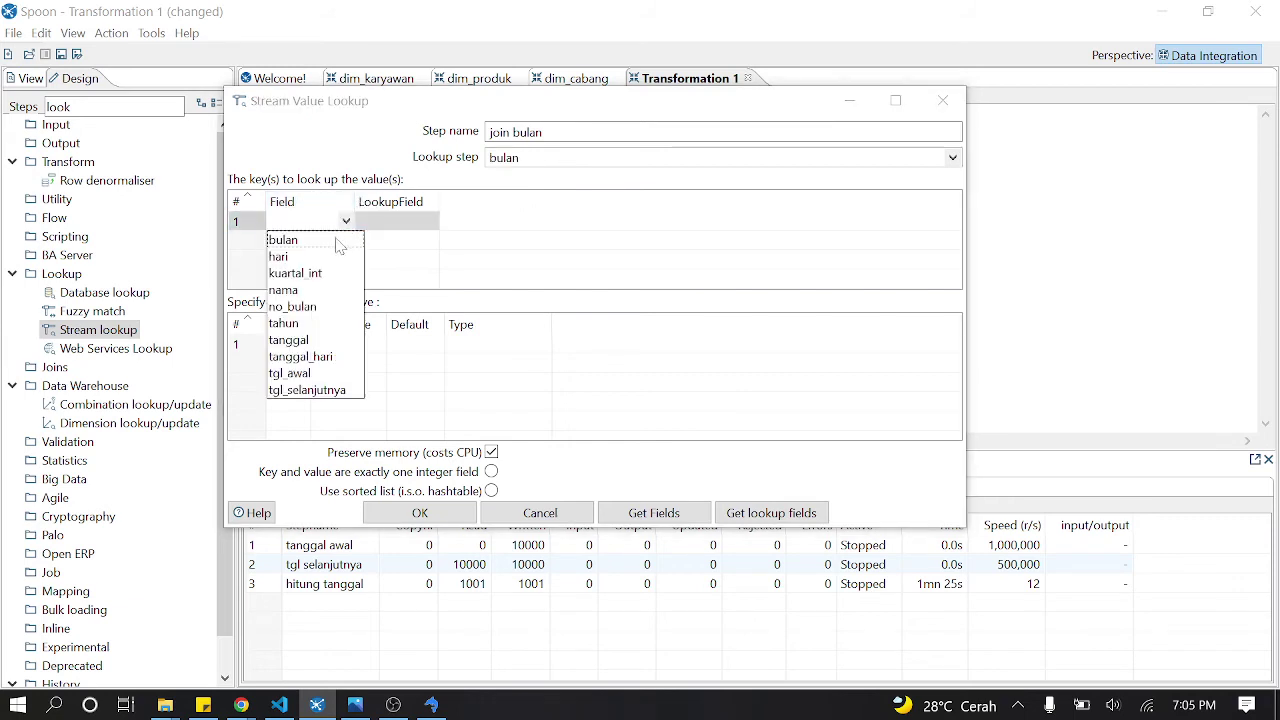
left_click(300, 240)
left_click(430, 222)
left_click(432, 224)
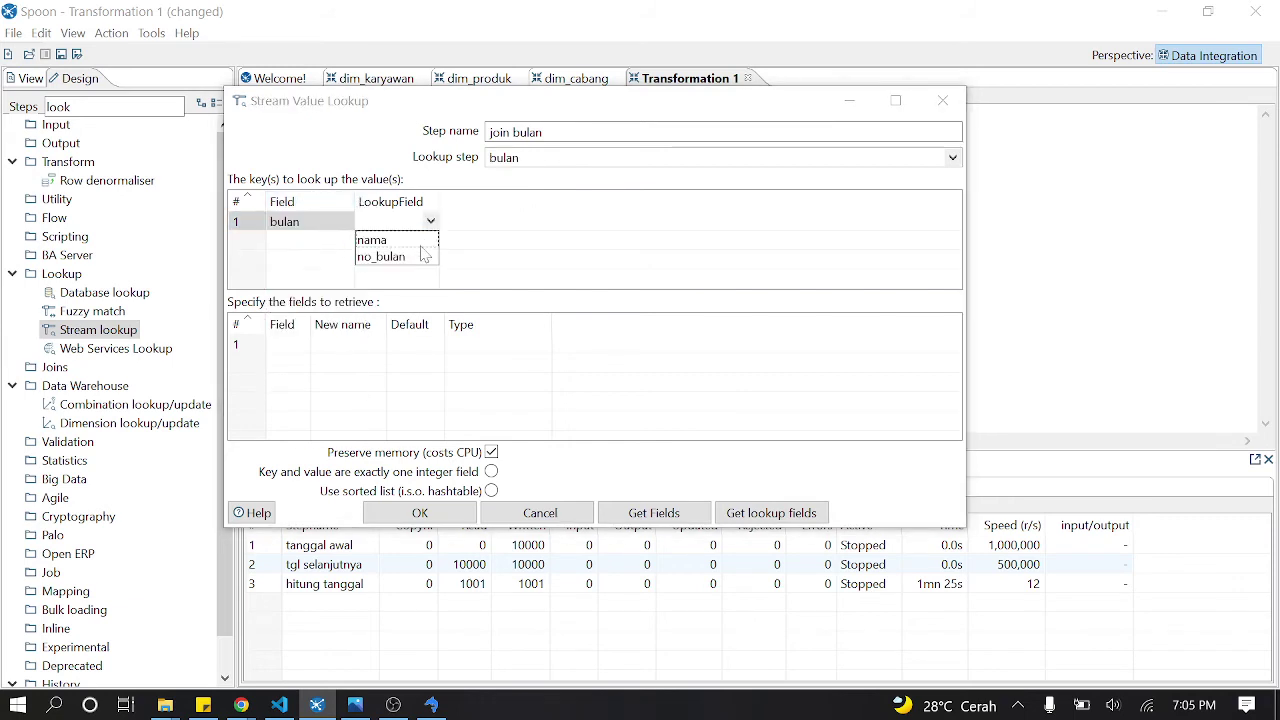
left_click(416, 257)
Step: Retrieve the nama field from the lookup and accept the join bulan settings
left_click(313, 346)
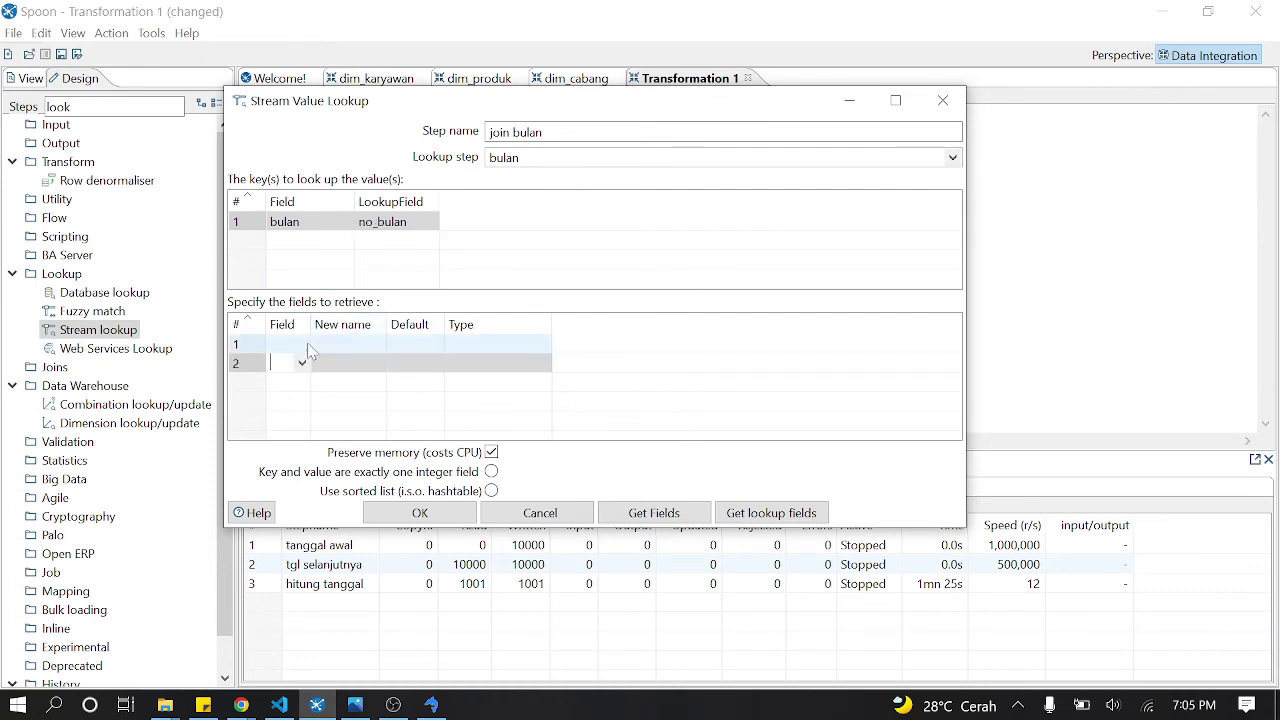
left_click(310, 345)
left_click(304, 344)
left_click(298, 380)
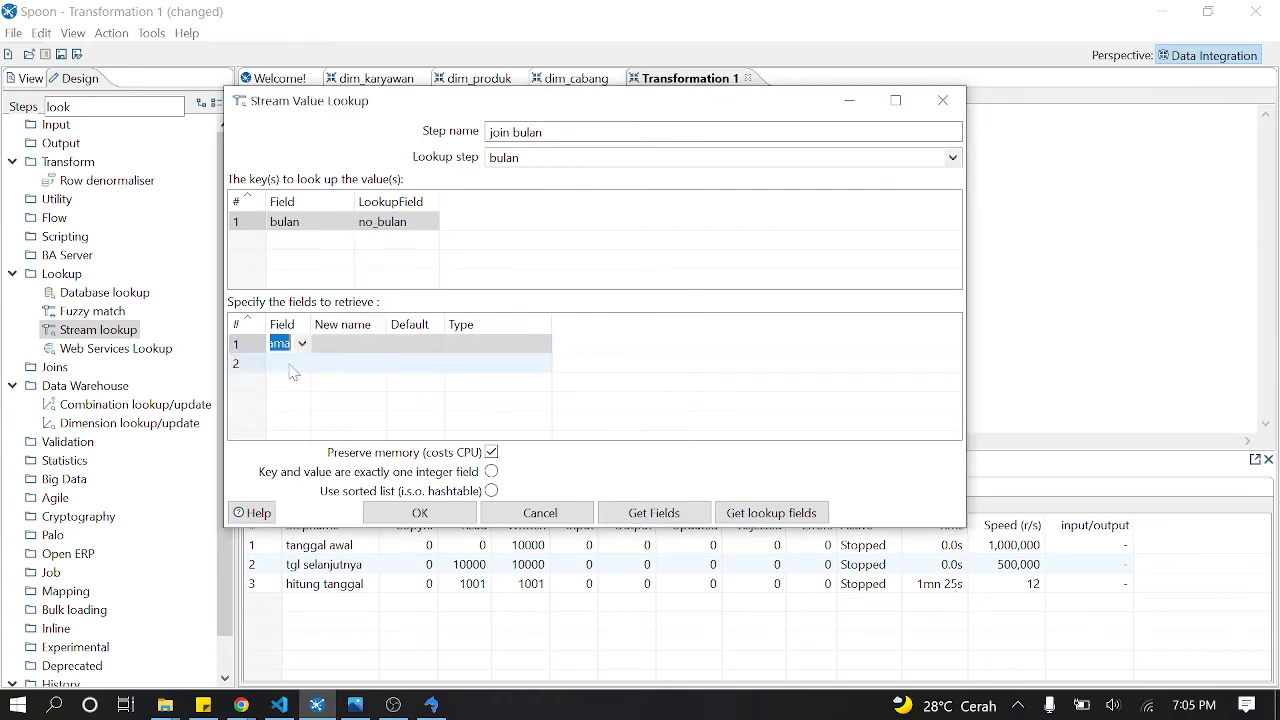
left_click(420, 512)
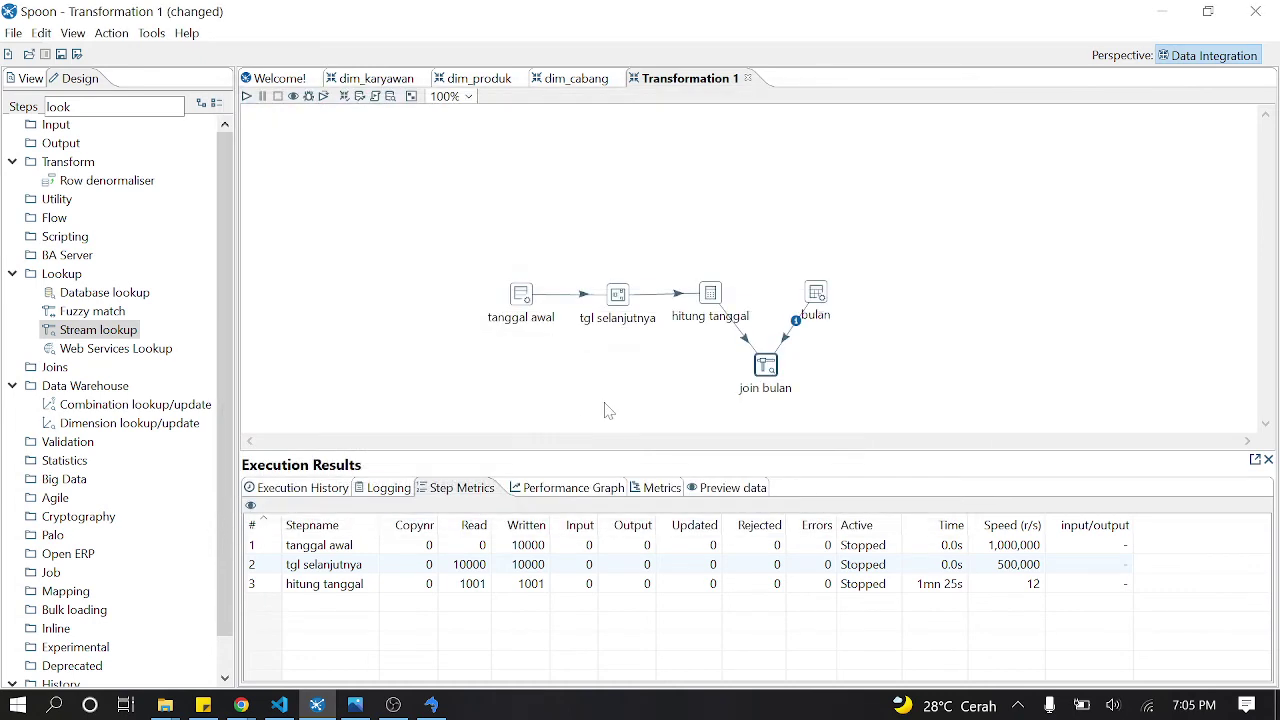
Step: Preview the first 1000 rows of join bulan, examine the month names against the dates, and stop the run
right_click(765, 368)
left_click(839, 680)
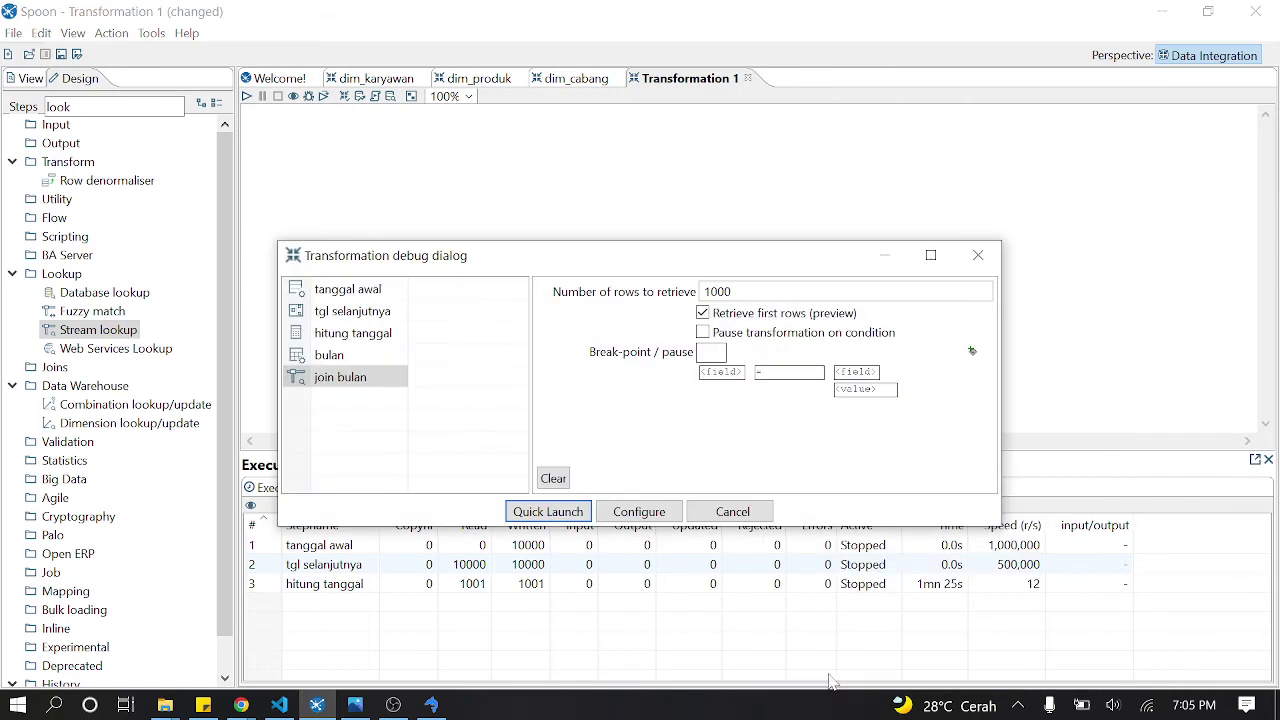
left_click(523, 516)
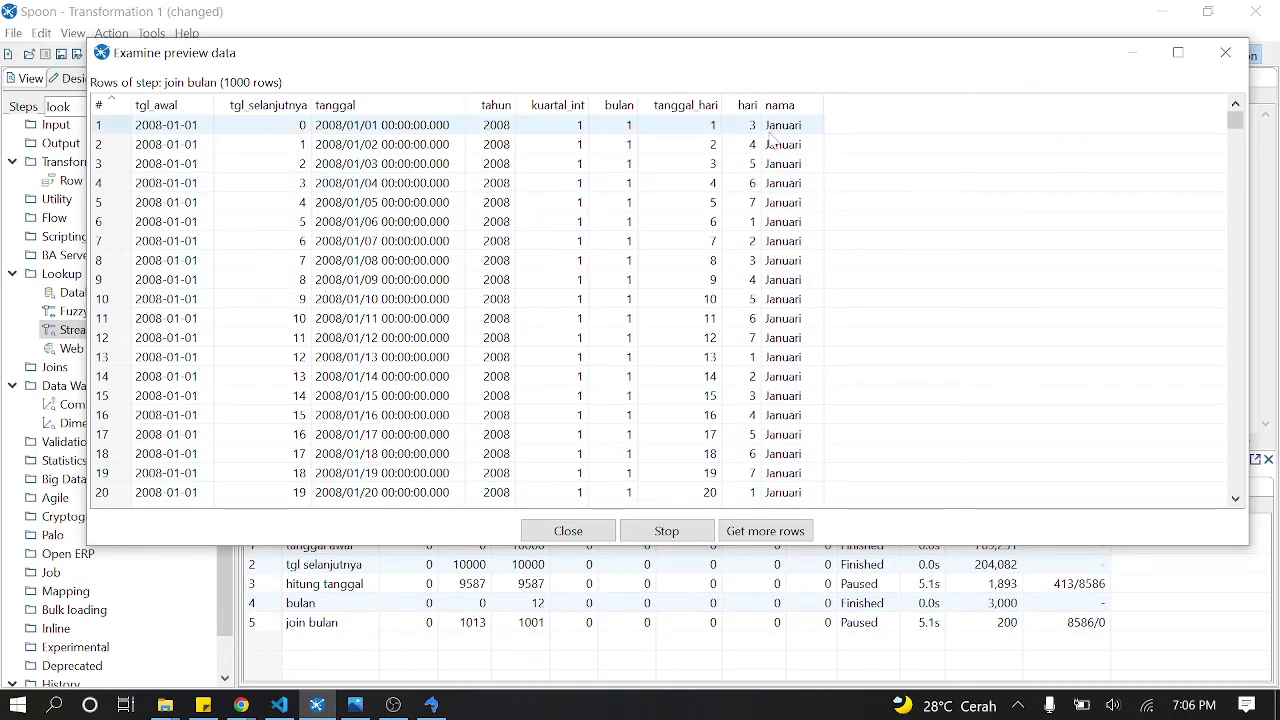
scroll(805, 245, "down", 9)
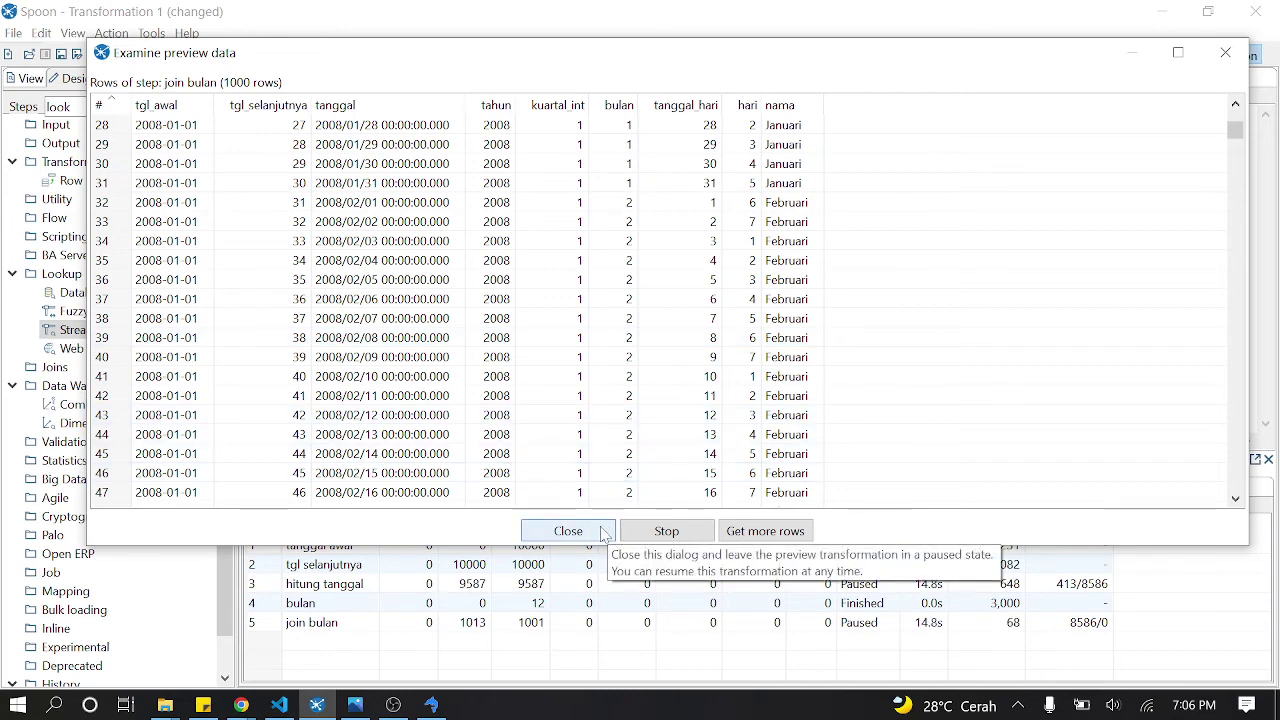
left_click(603, 533)
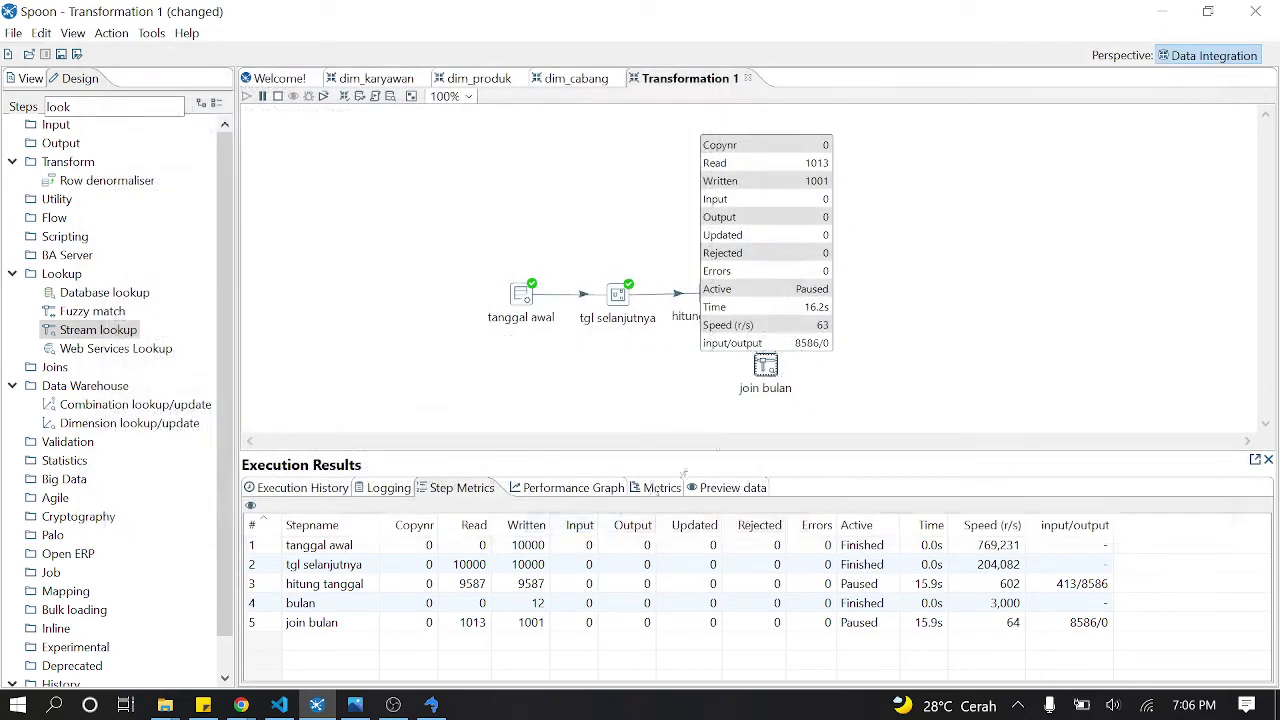
left_click(278, 97)
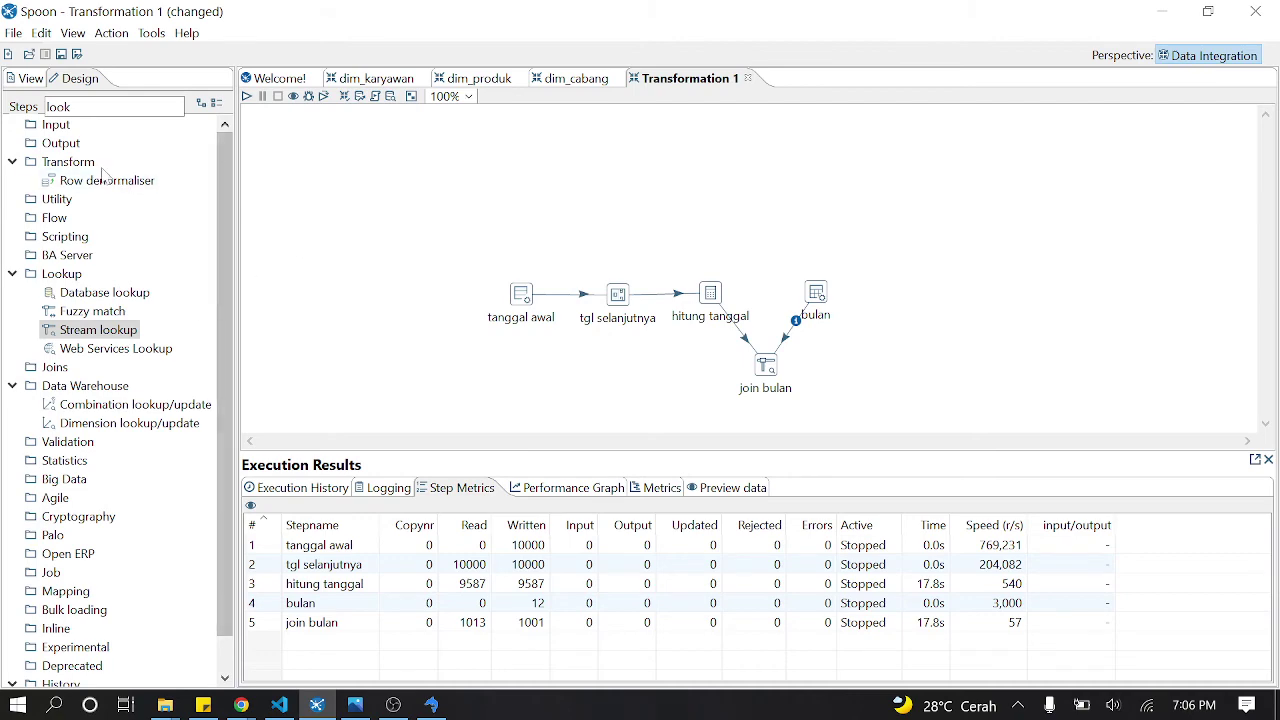
Step: Add a Data Grid step beside bulan and name it hari
left_click(120, 106)
key("BackSpace")
key("BackSpace")
key("BackSpace")
key("BackSpace")
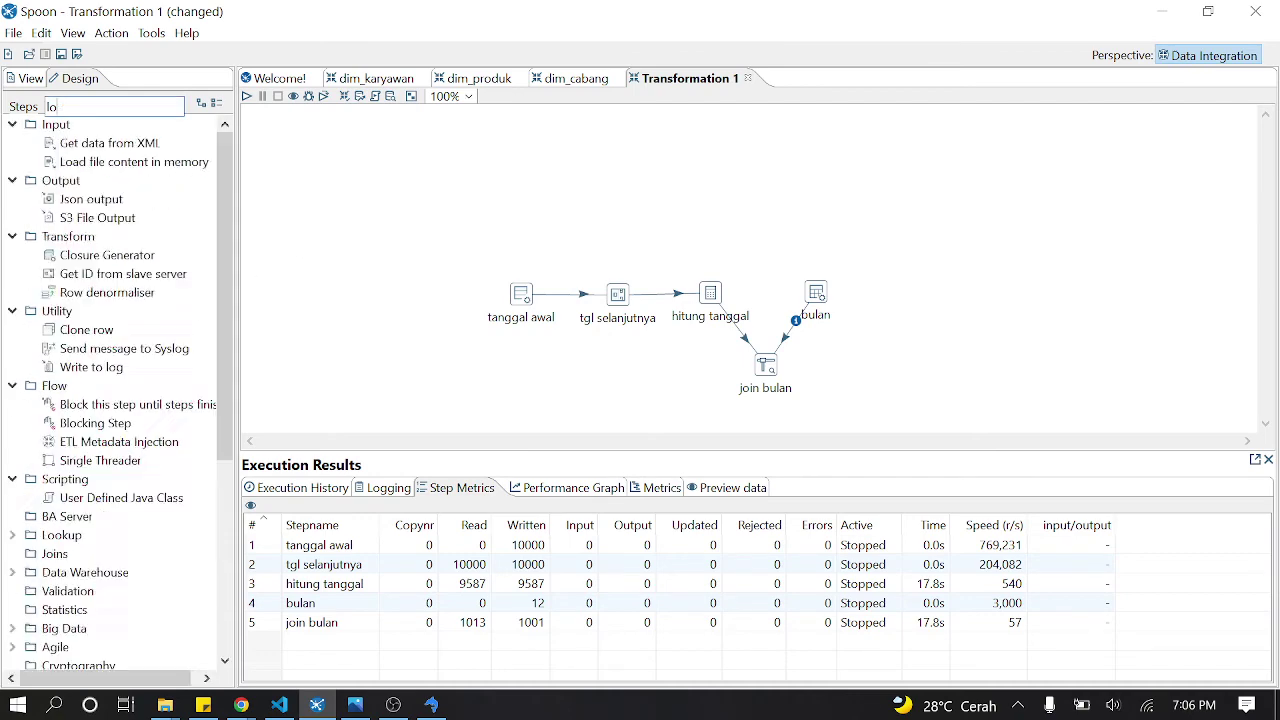
type("data")
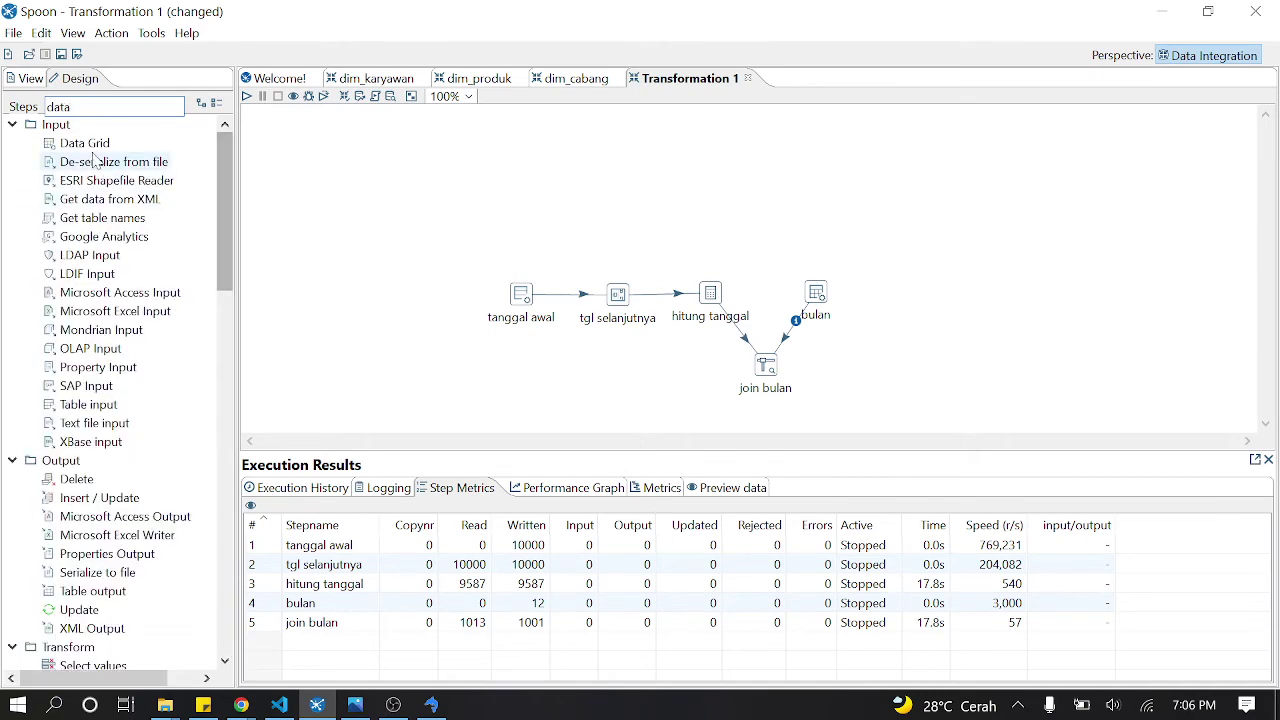
left_click_drag(85, 143, 900, 277)
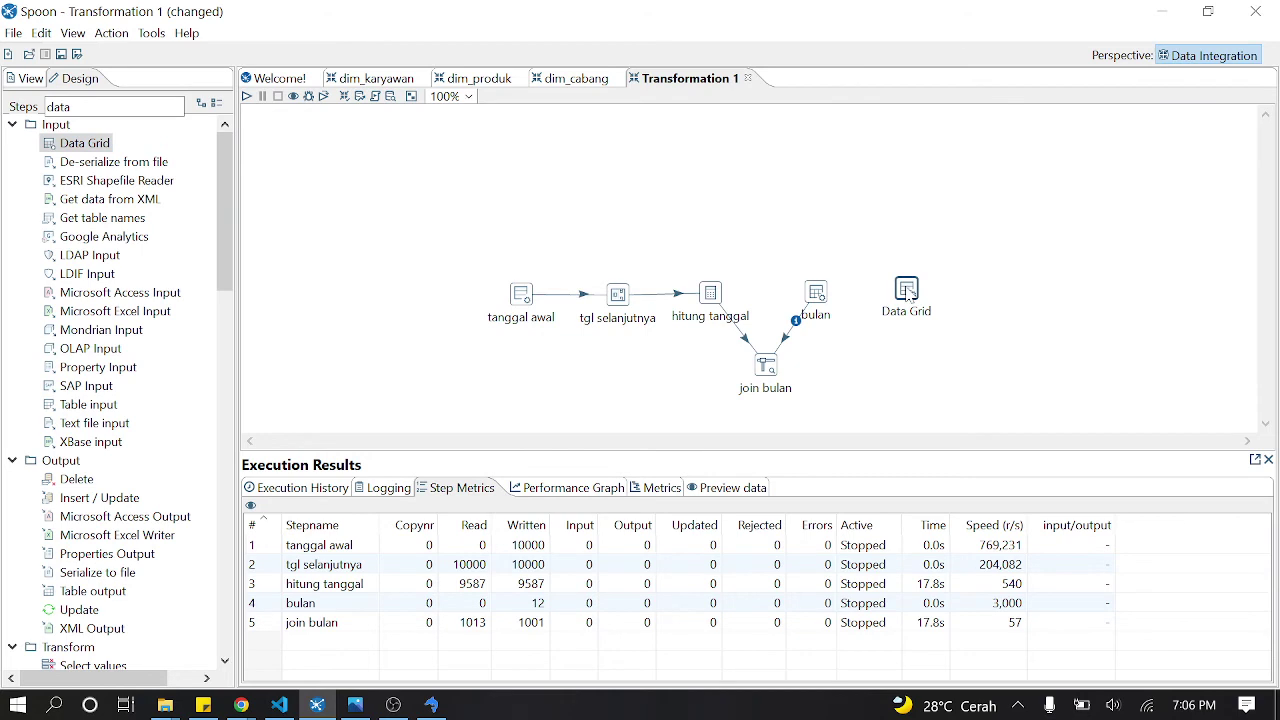
double_click(907, 291)
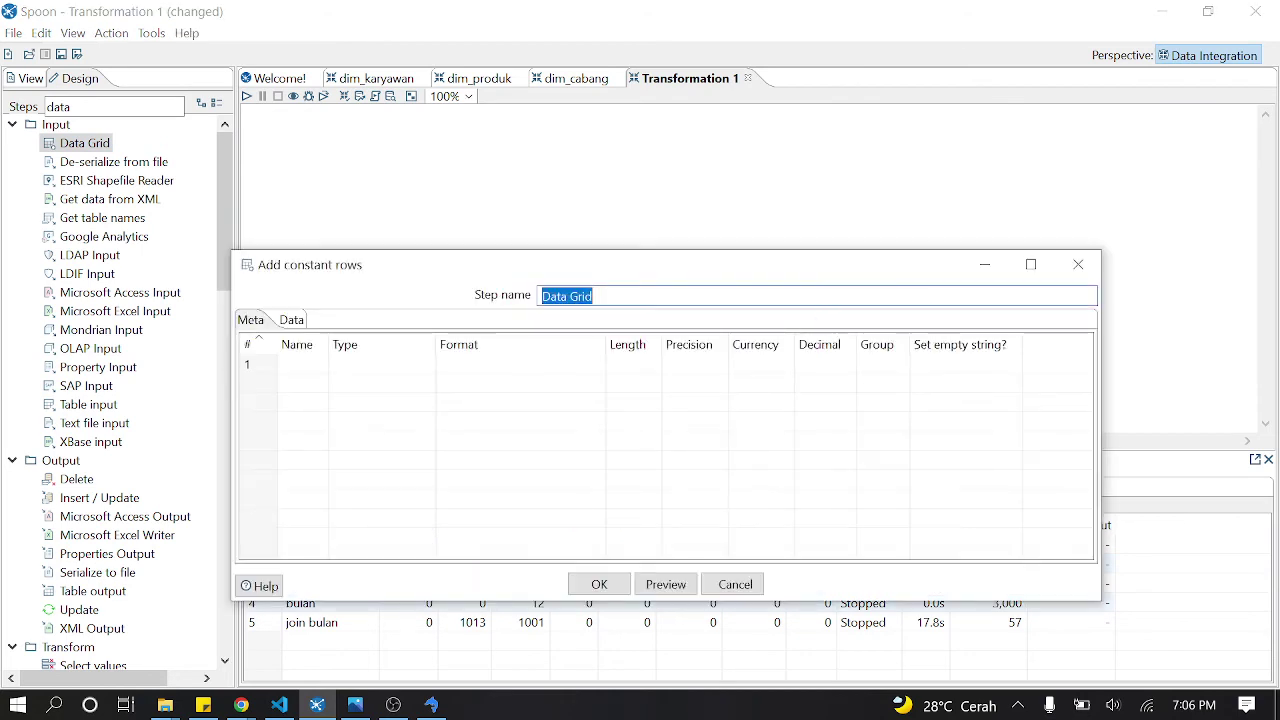
type("hari")
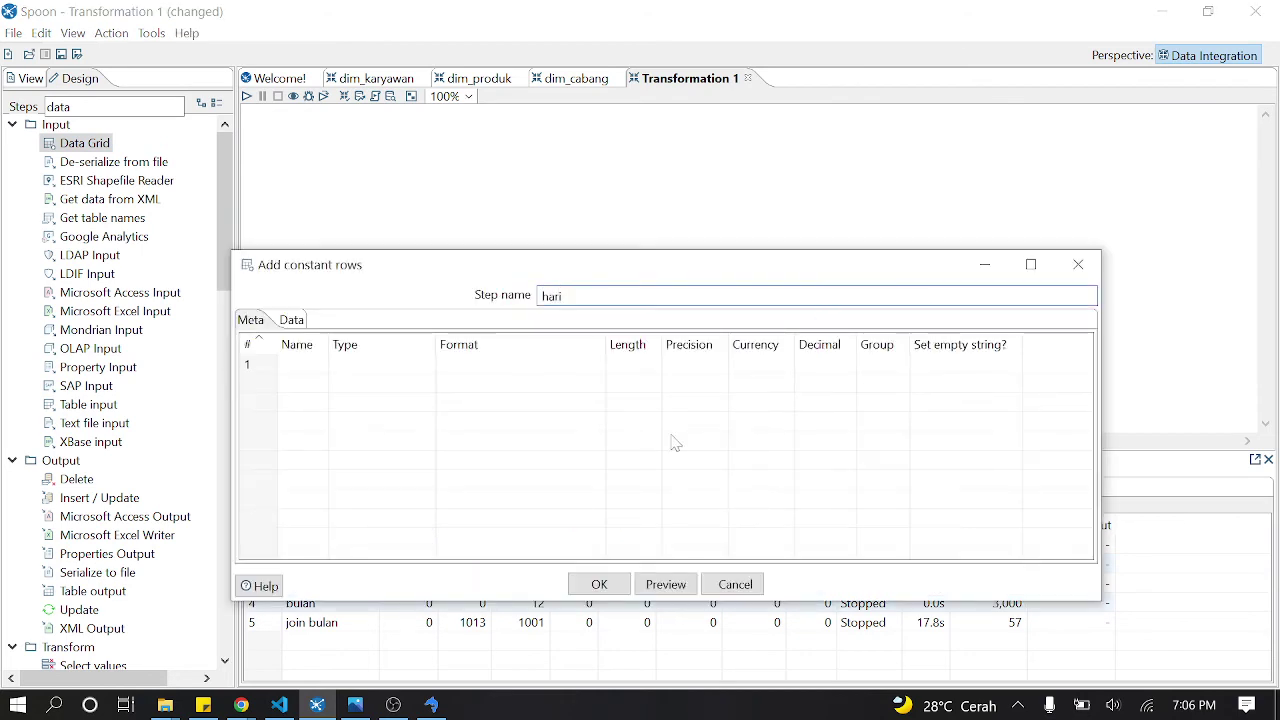
Step: Define two fields in the hari grid: no_hari as Integer and nama as String
left_click(297, 364)
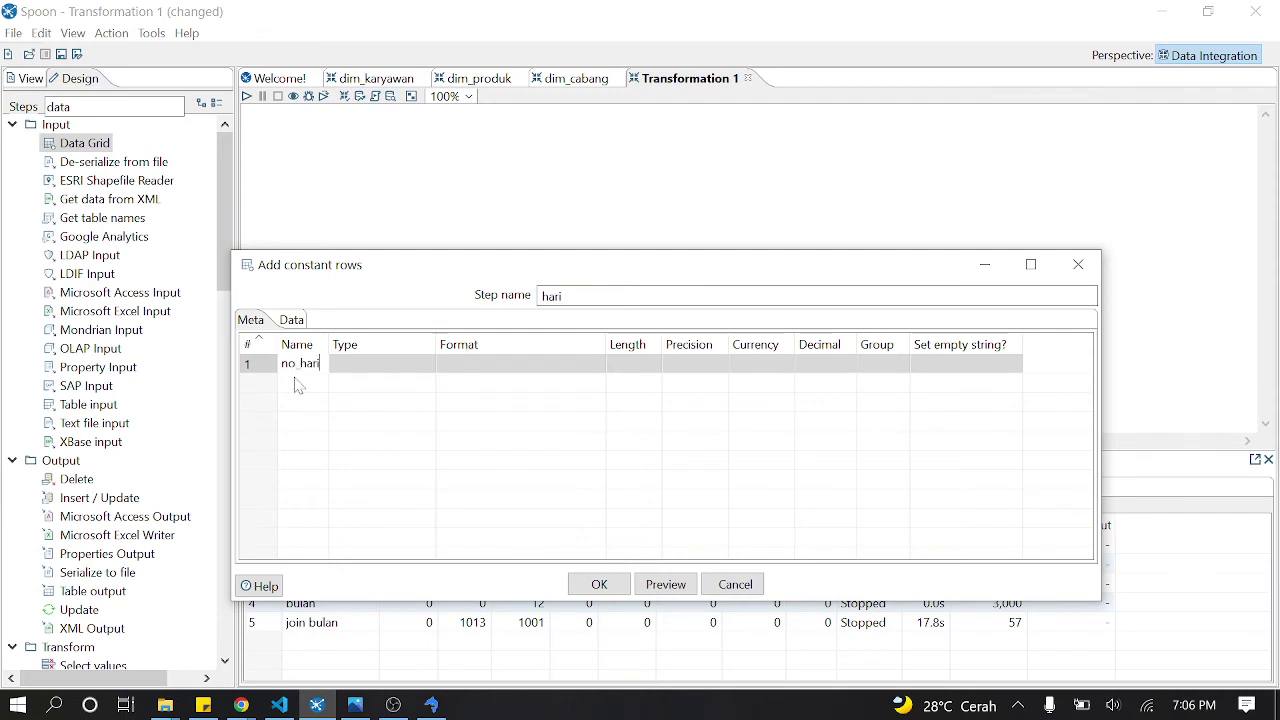
type("no_hari")
key("Return")
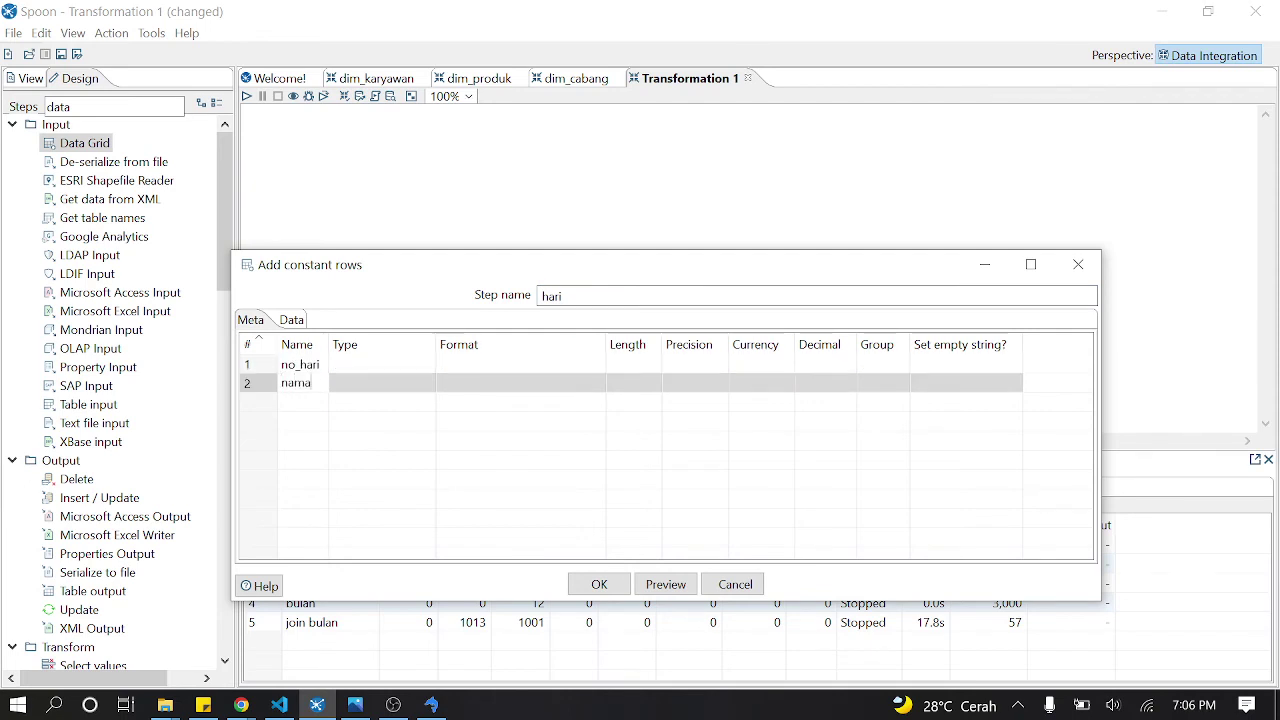
left_click(351, 365)
left_click(430, 368)
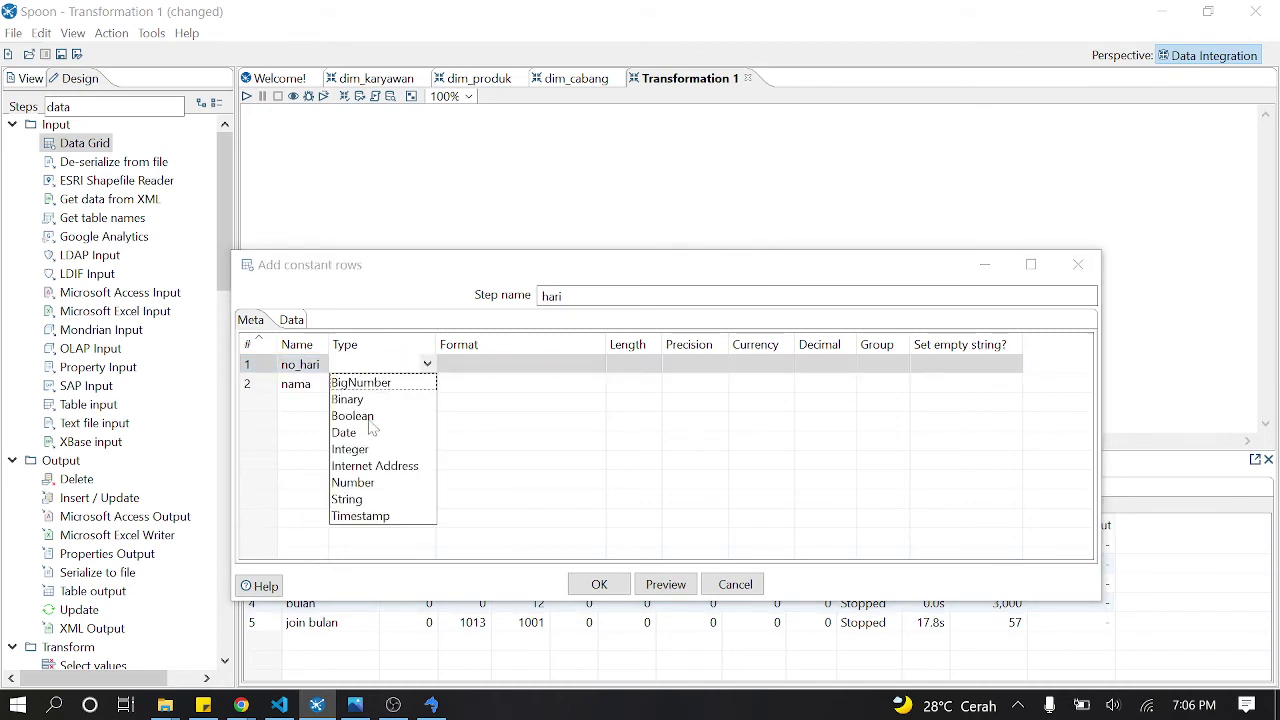
left_click(352, 449)
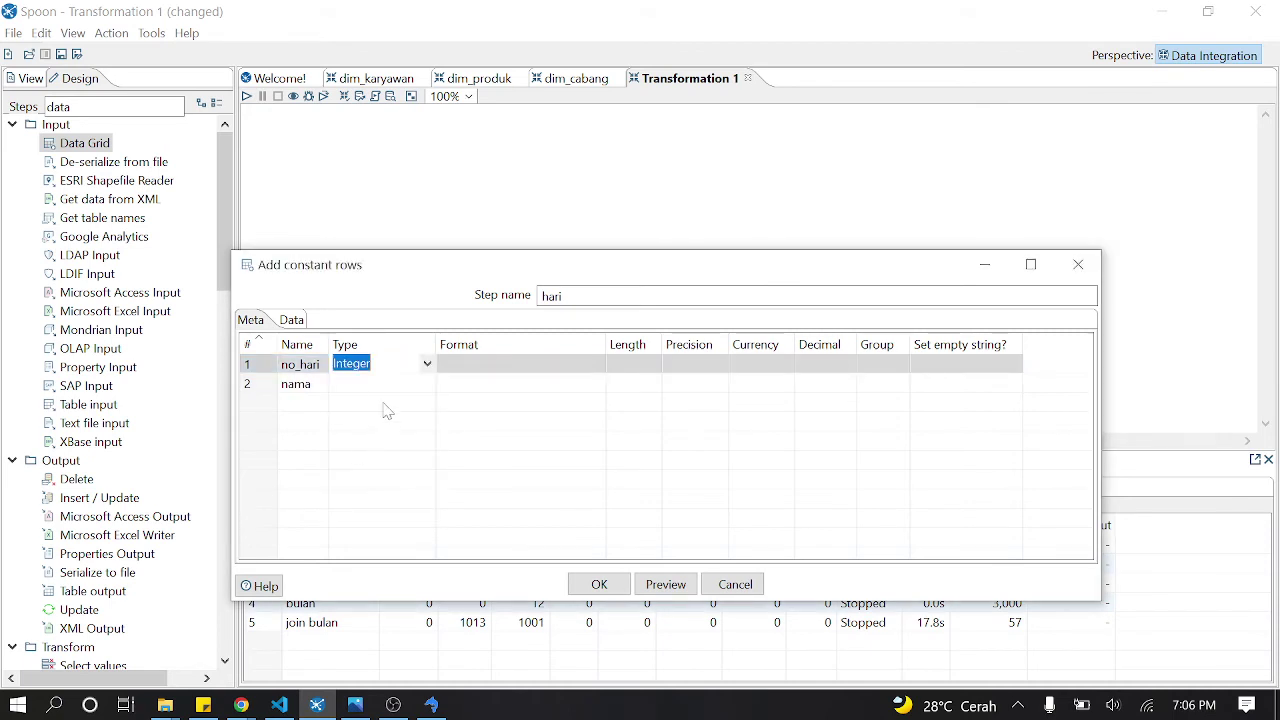
left_click(380, 384)
left_click(427, 385)
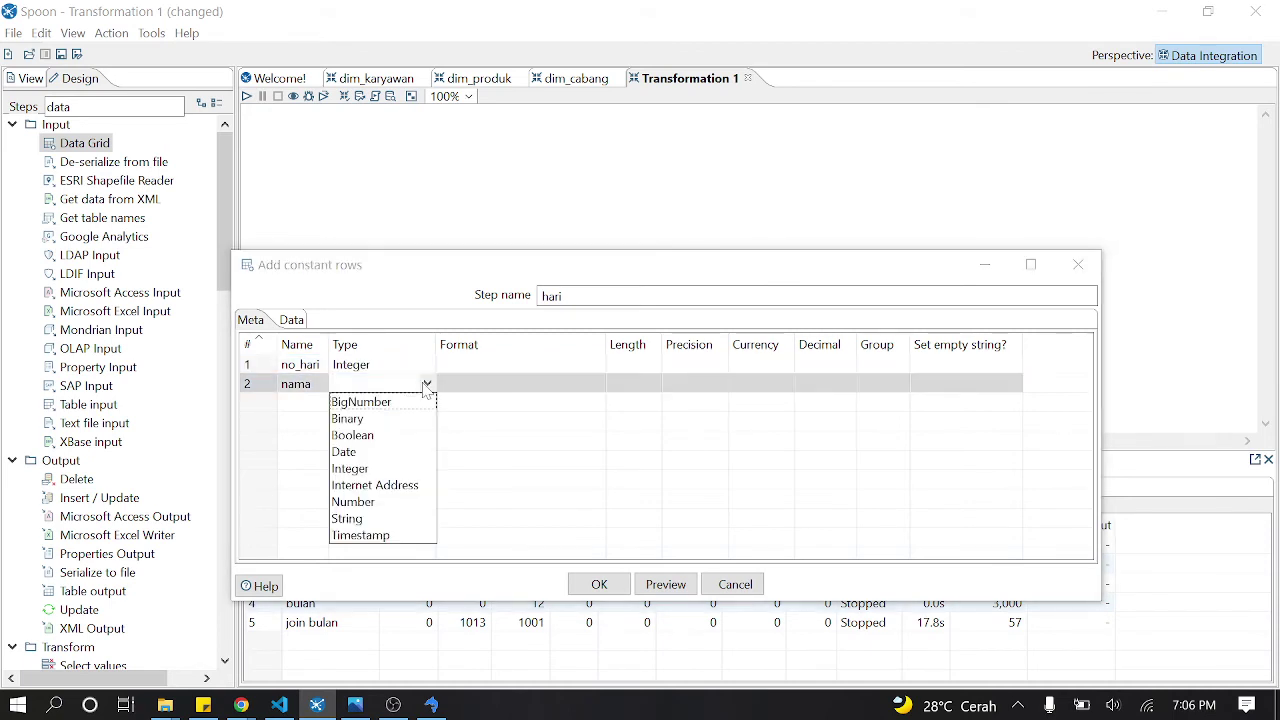
left_click(347, 518)
Step: Enter a first data row with no_hari 1 and nama Senin, and accept the hari settings
left_click(300, 320)
left_click(309, 366)
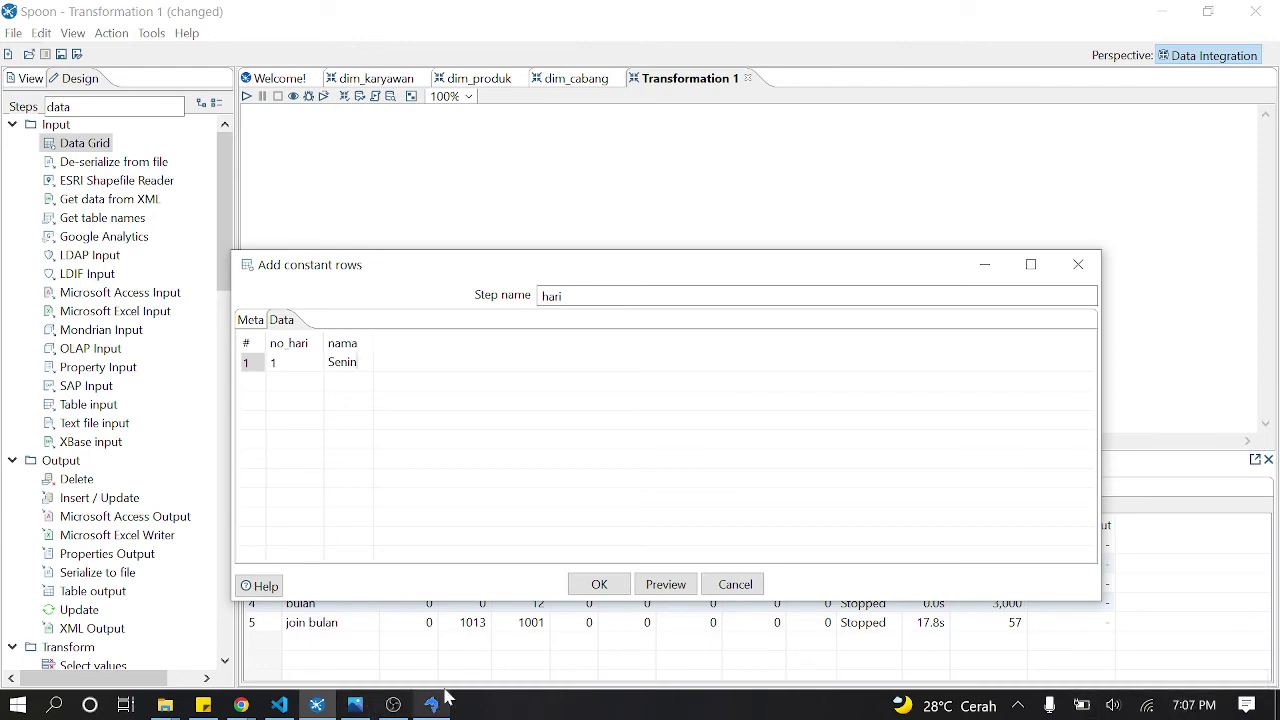
left_click(599, 584)
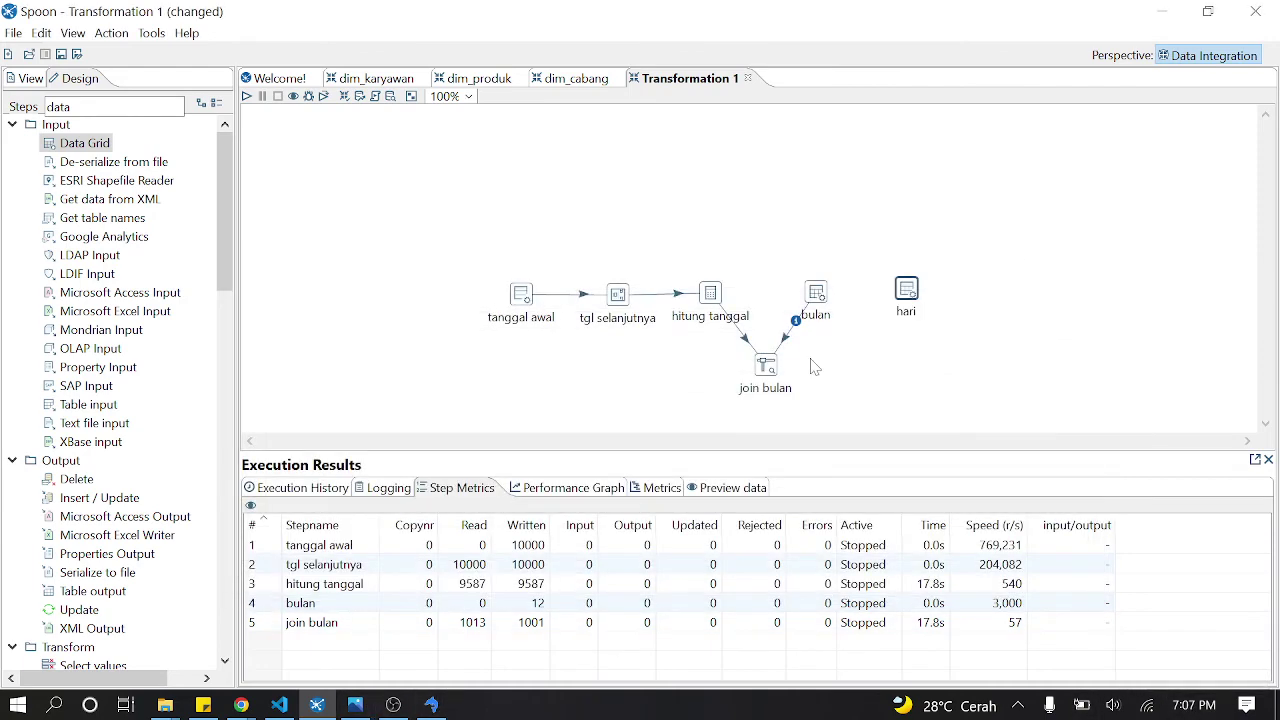
Step: Preview the join bulan rows, examine the hari numbers against the January 2008 dates, and stop the run
right_click(766, 368)
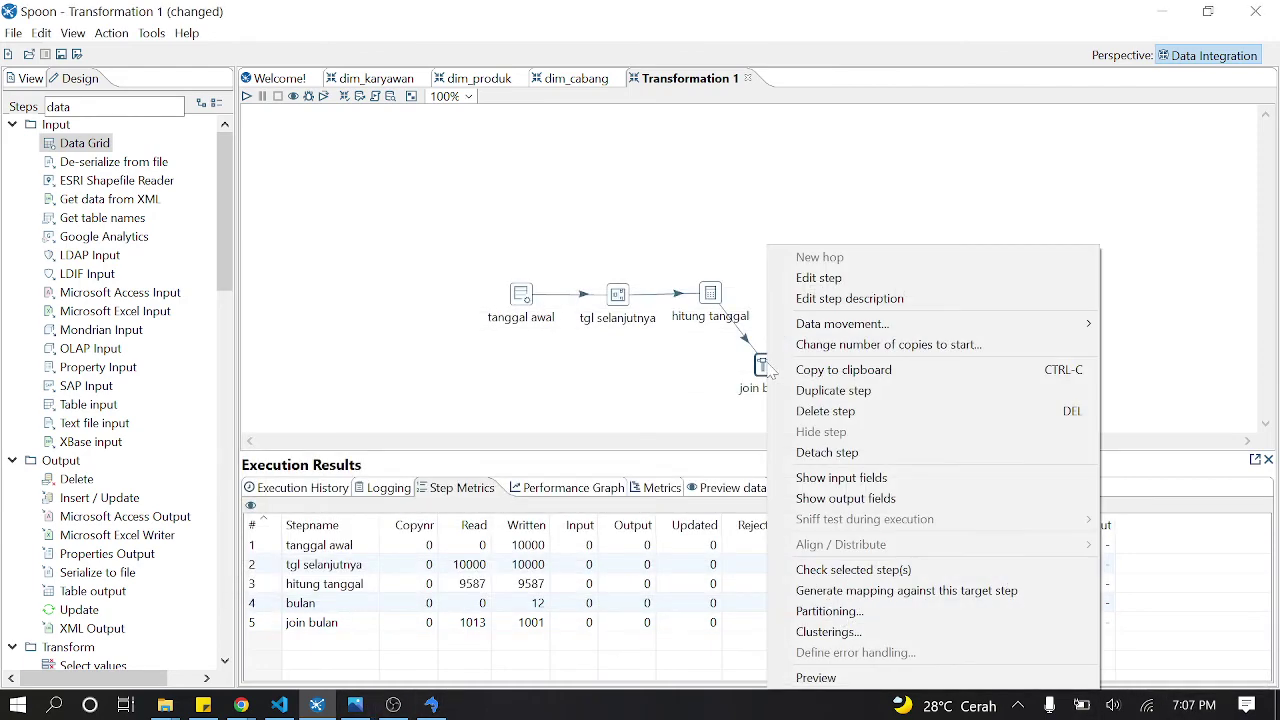
left_click(888, 678)
left_click(556, 516)
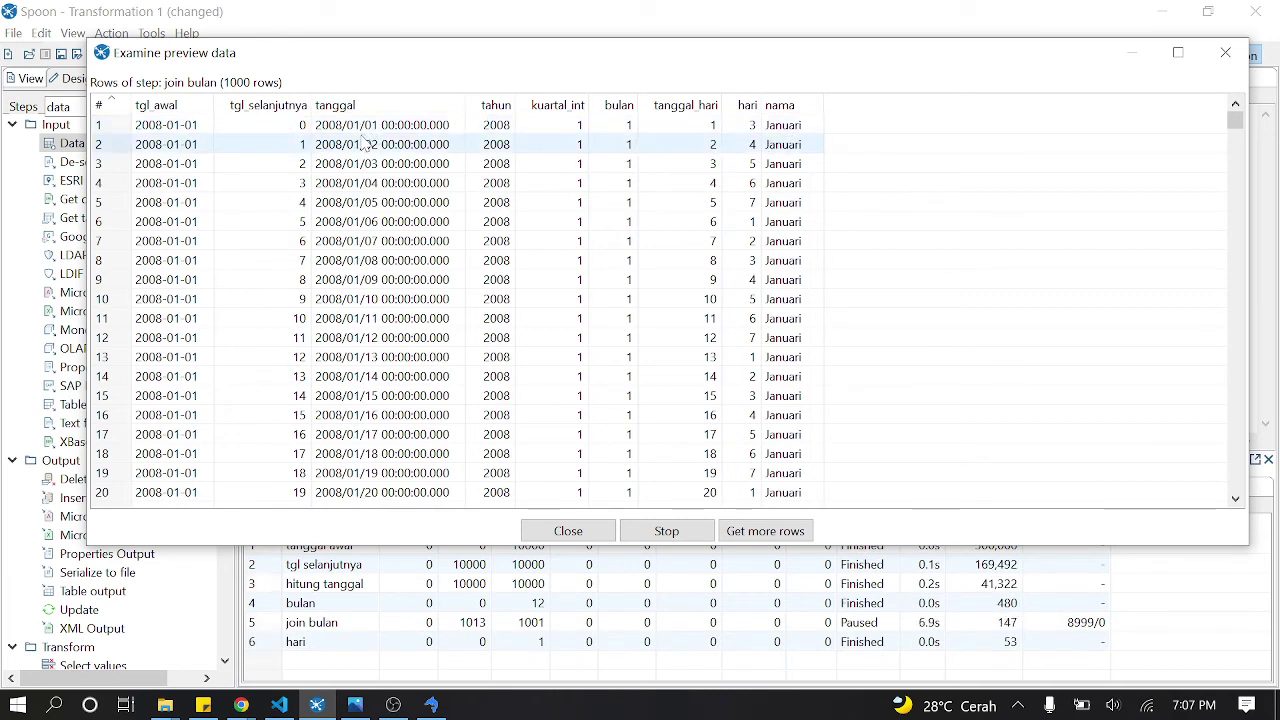
left_click(1225, 54)
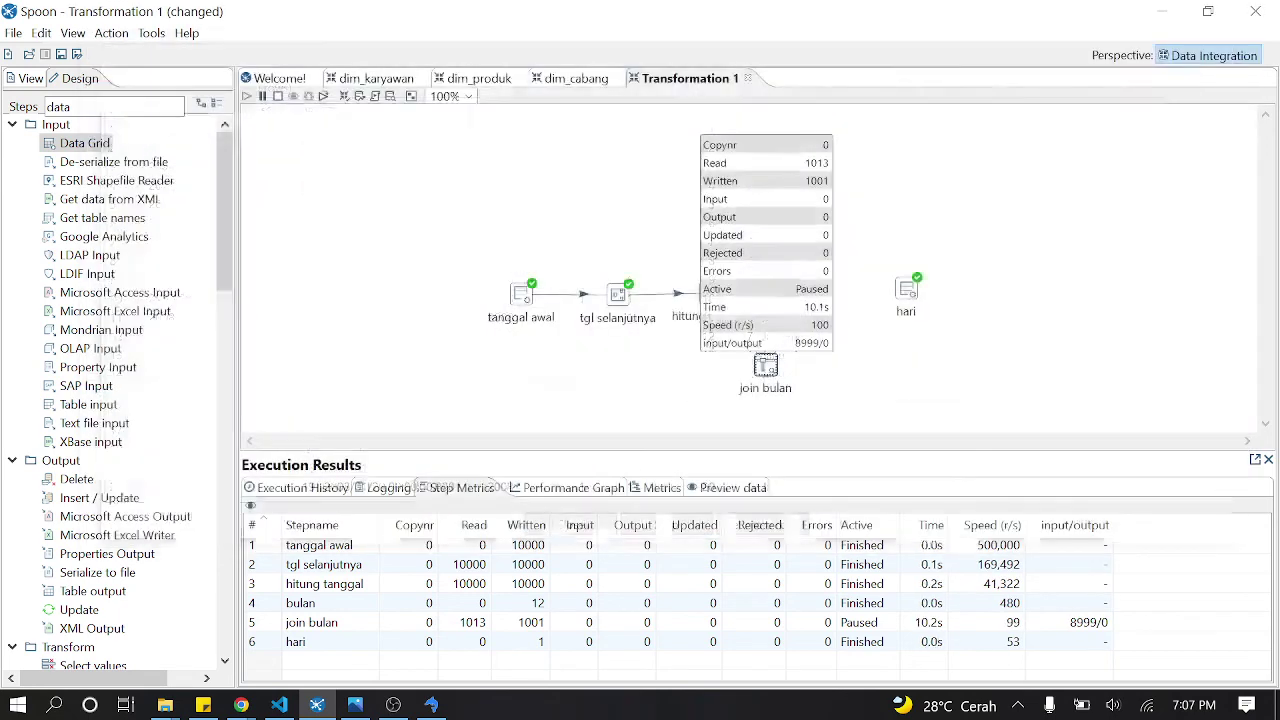
left_click(277, 96)
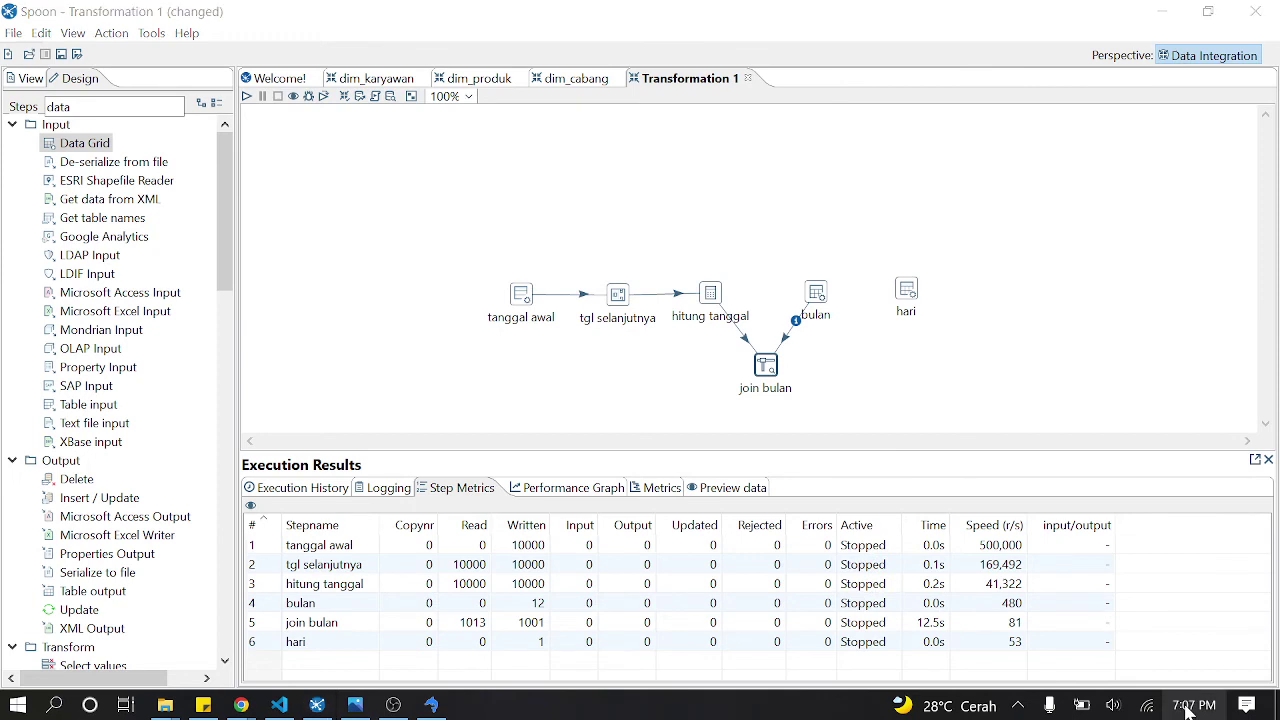
Step: Look up January 2008 in the system calendar to check the weekday of its first dates, and close the calendar
left_click(1188, 710)
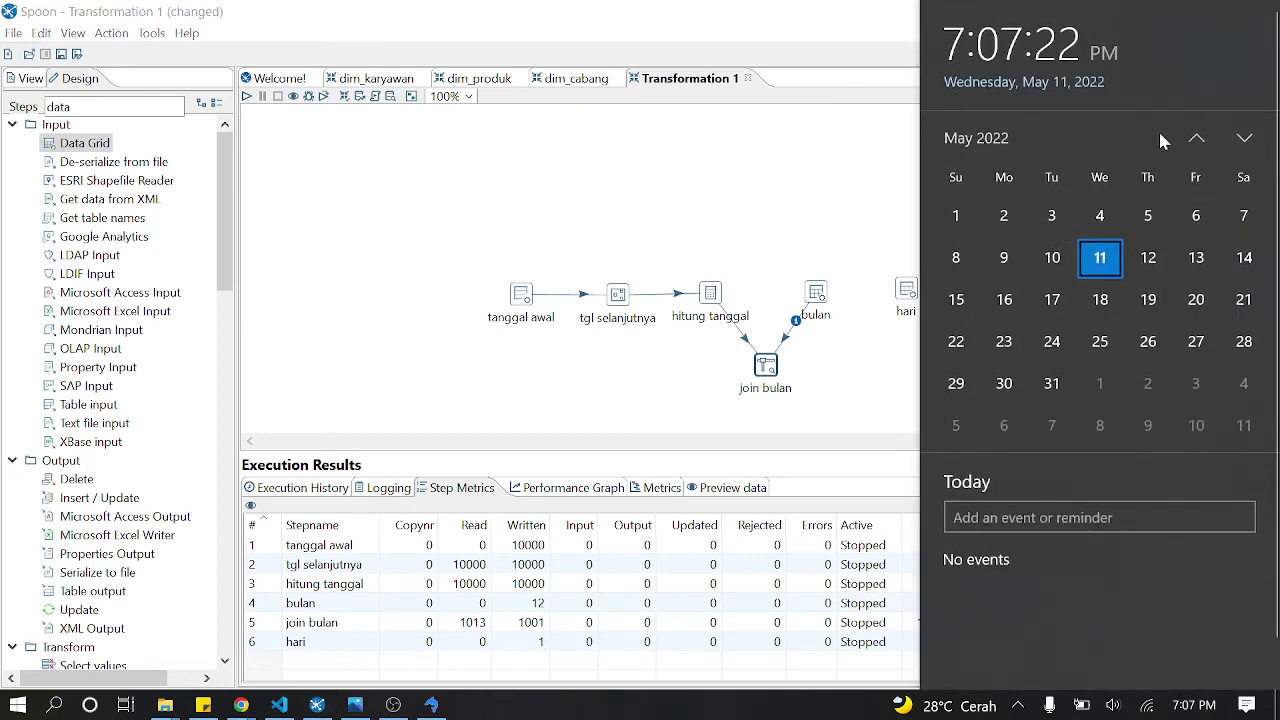
left_click(958, 138)
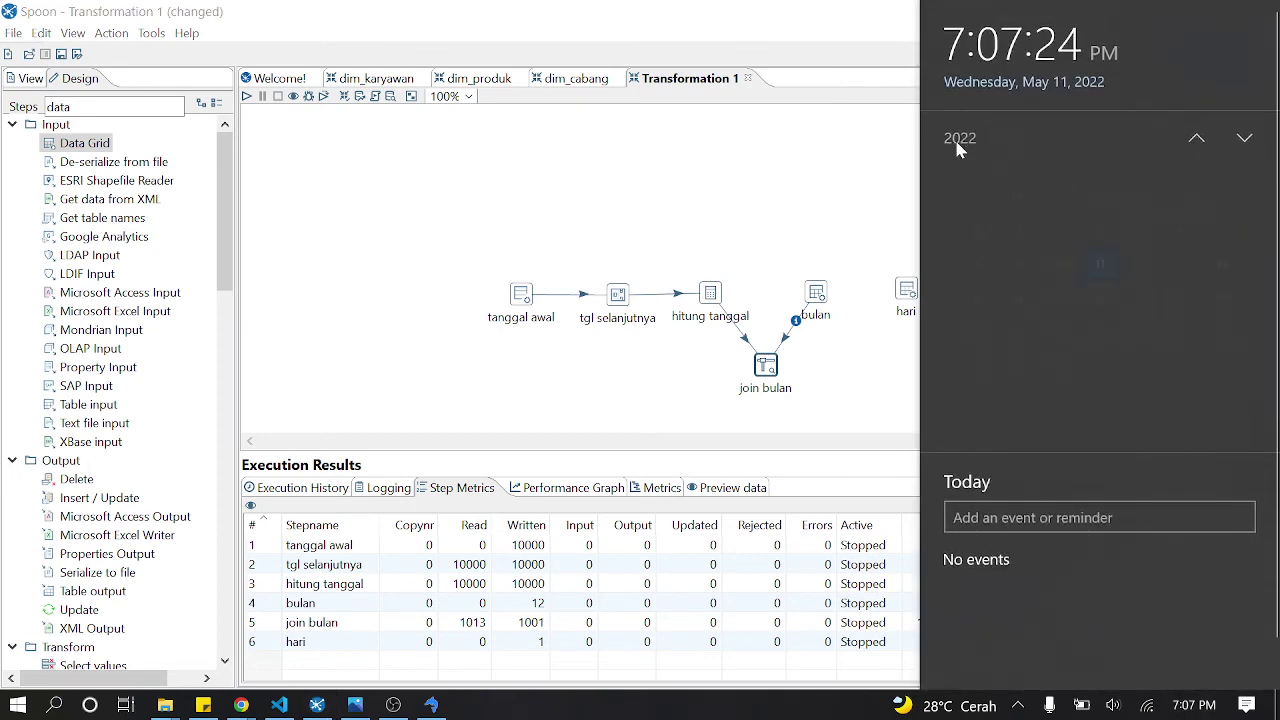
left_click(1196, 138)
left_click(1196, 138)
left_click(1196, 138)
left_click(1196, 138)
scroll(1198, 142, "up", 11)
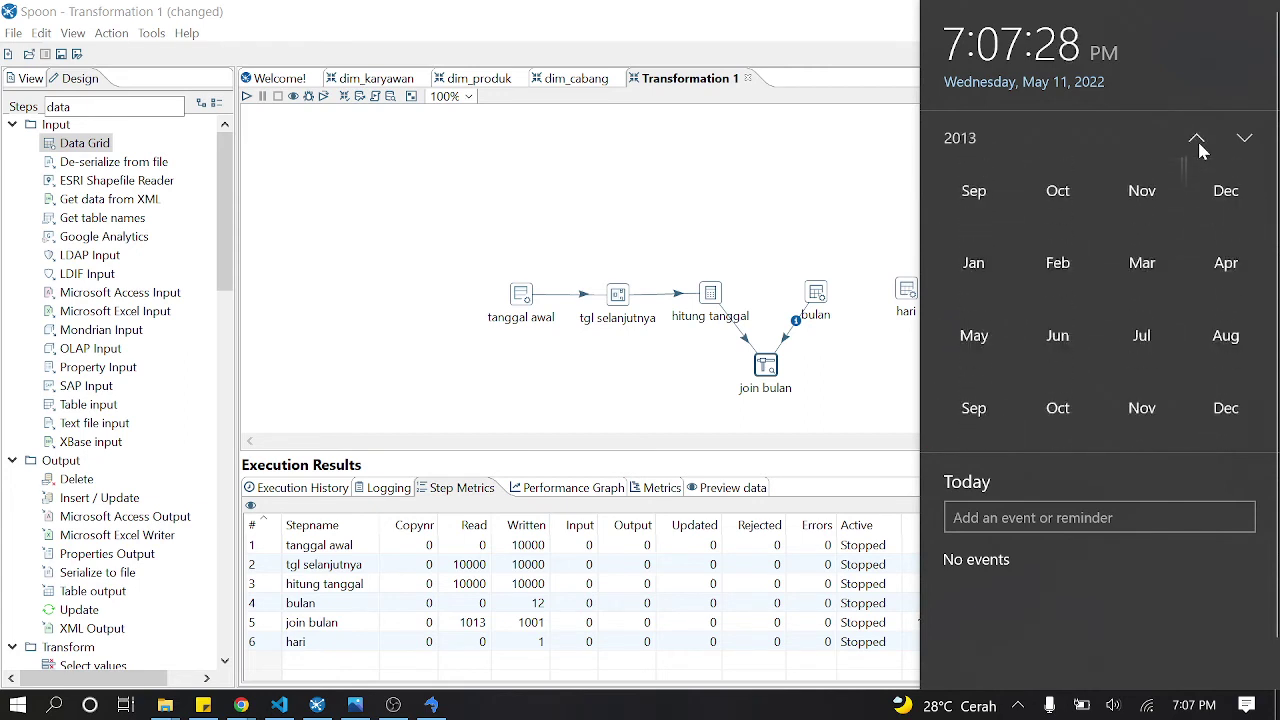
scroll(1202, 150, "up", 1)
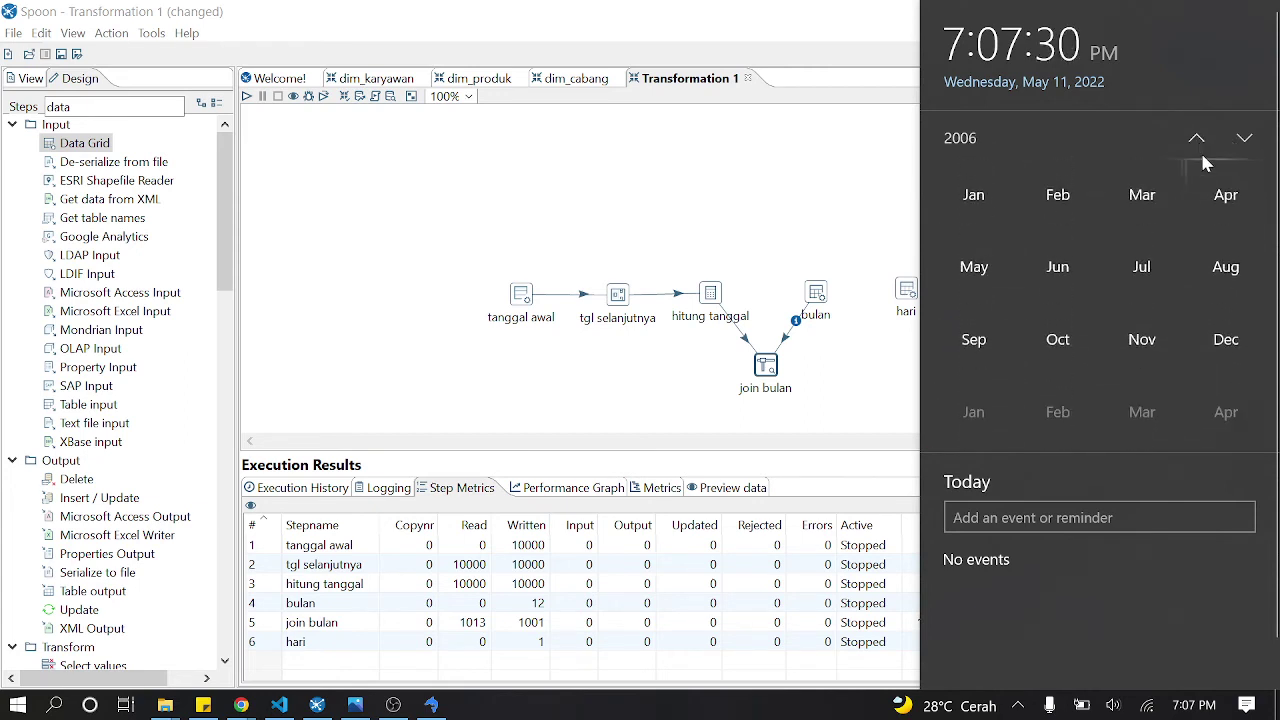
left_click(1243, 138)
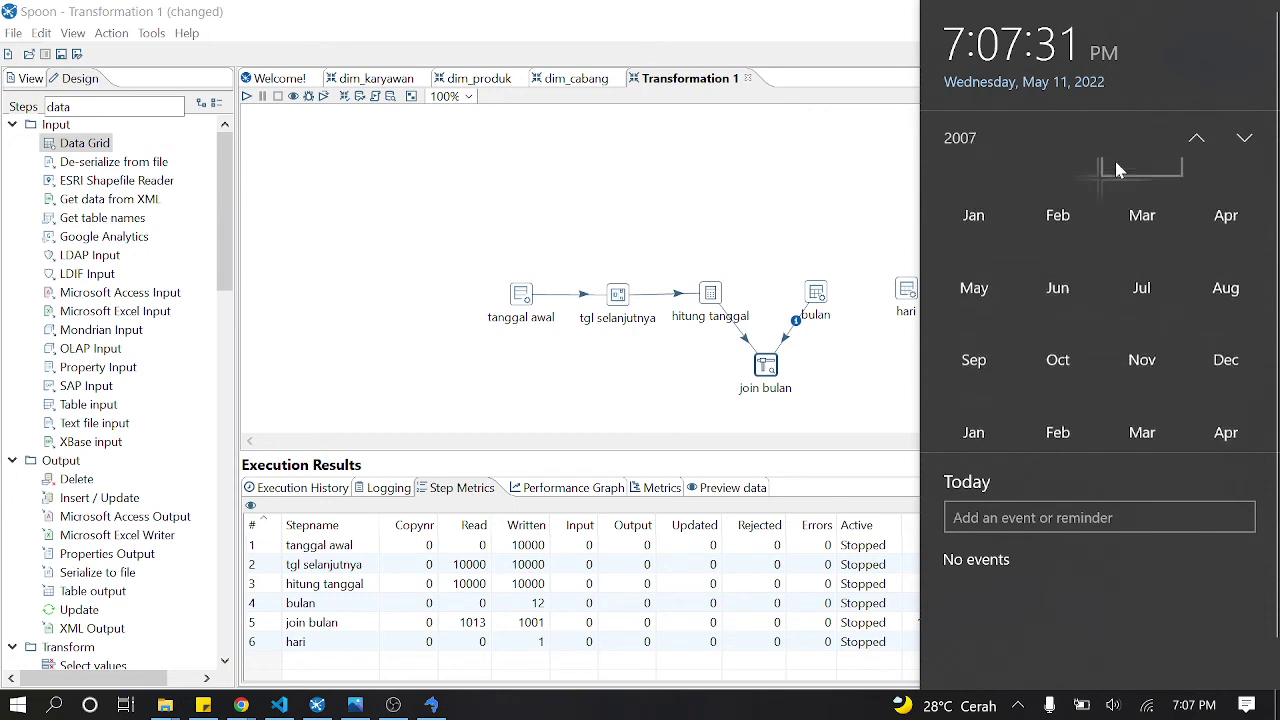
left_click(975, 192)
left_click(1244, 138)
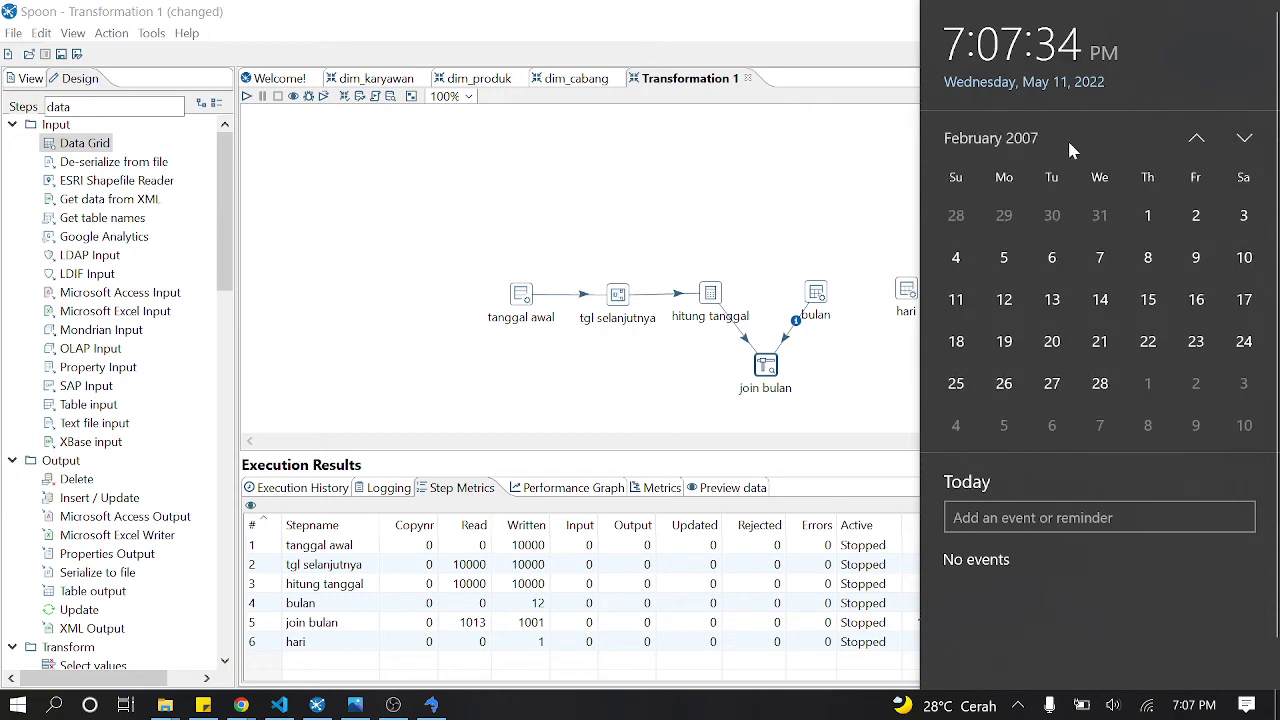
left_click(1010, 138)
left_click(1244, 138)
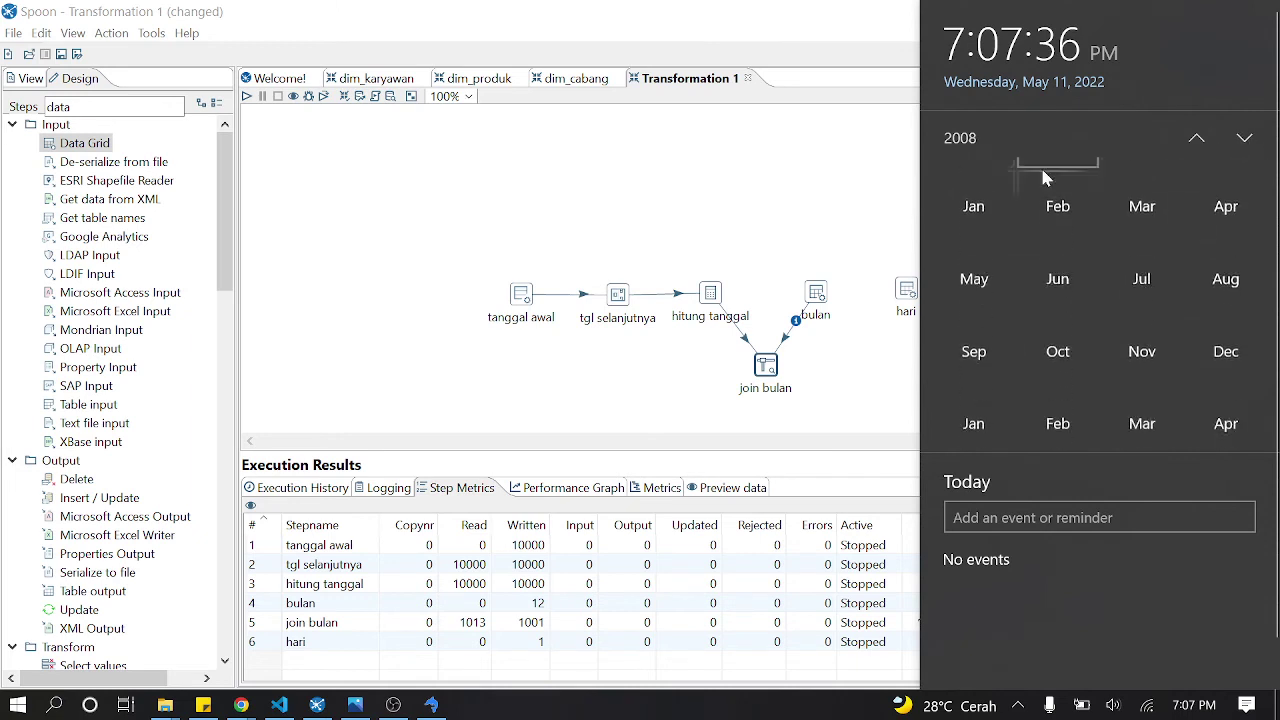
left_click(976, 197)
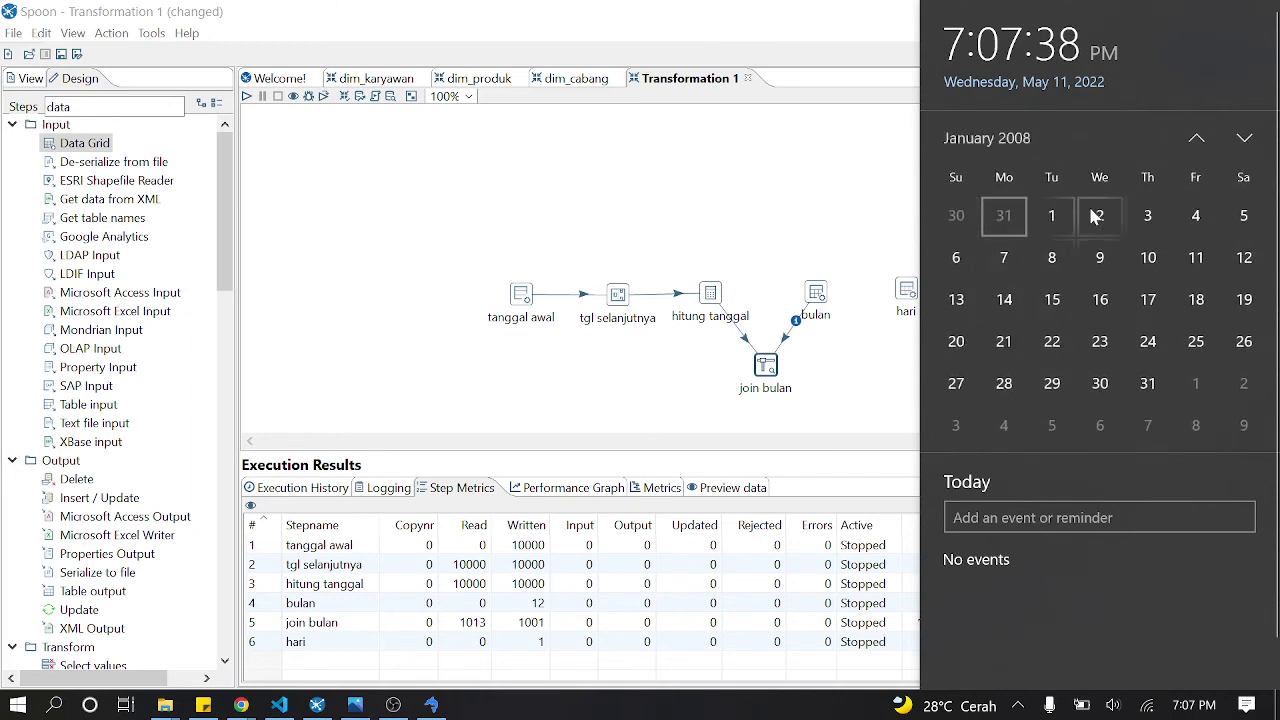
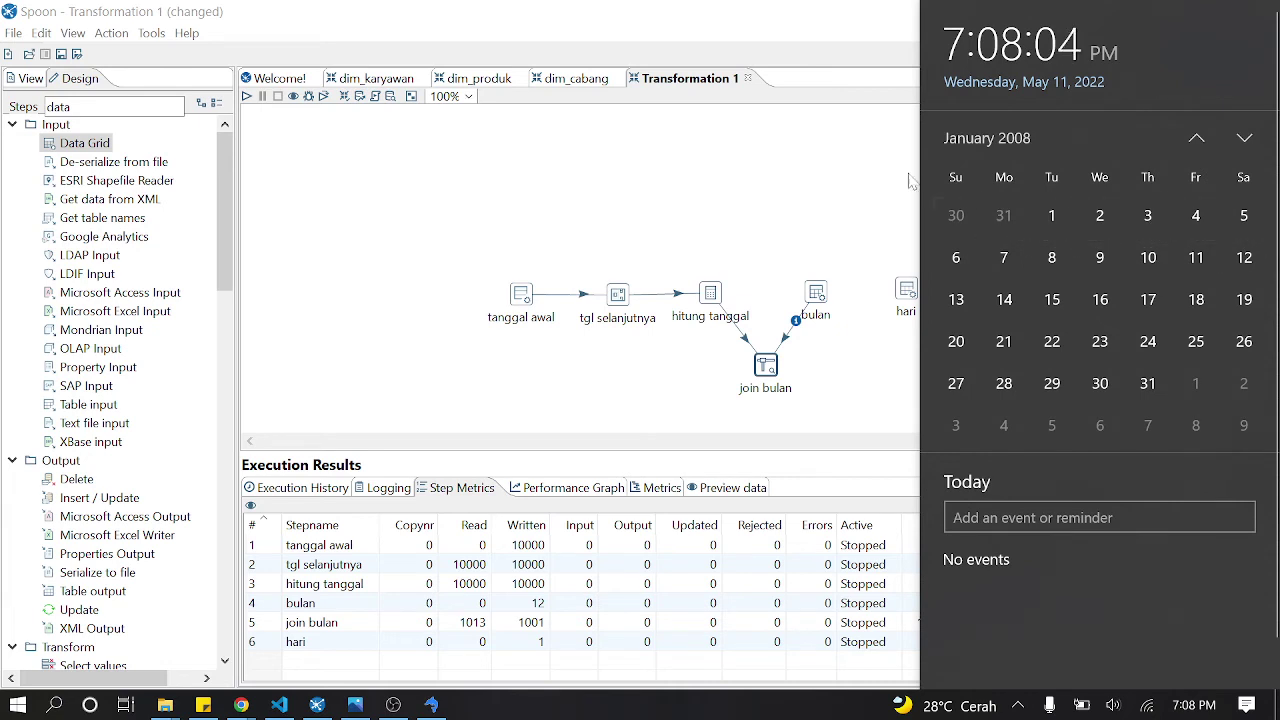
left_click(882, 268)
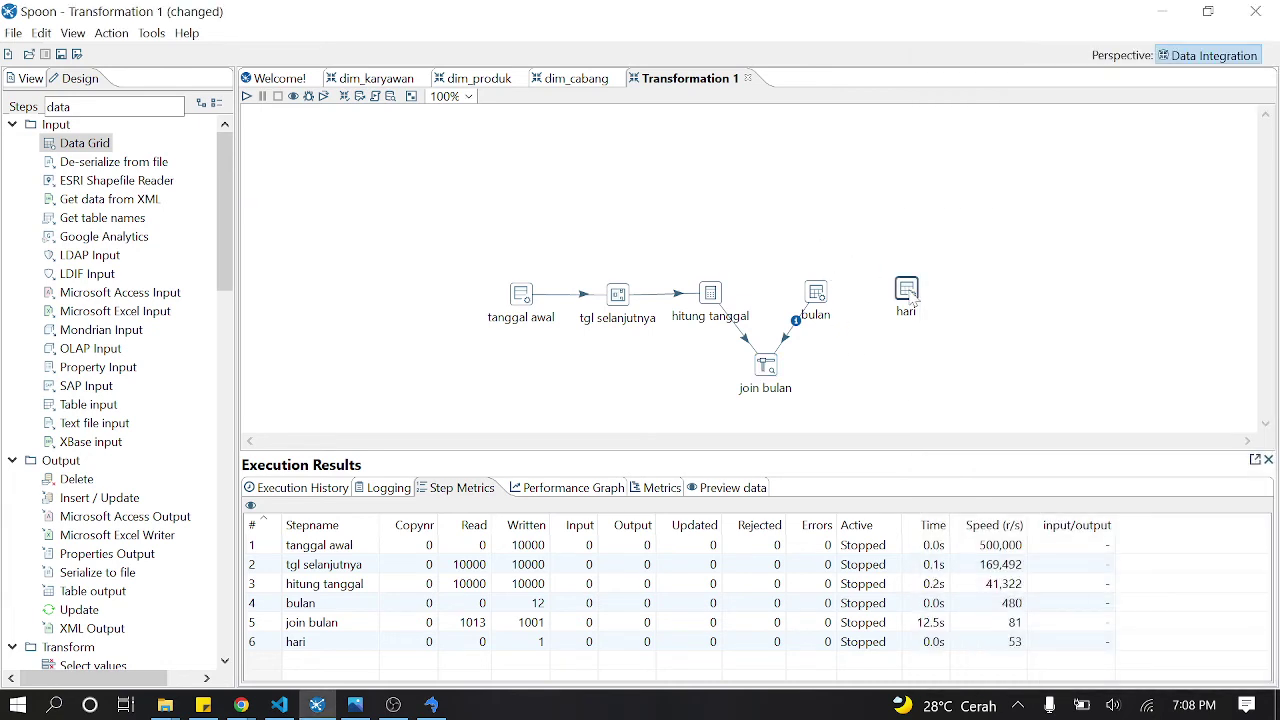
Step: Reopen the hari data rows and change the nama of no_hari 1 to Minggu
double_click(906, 290)
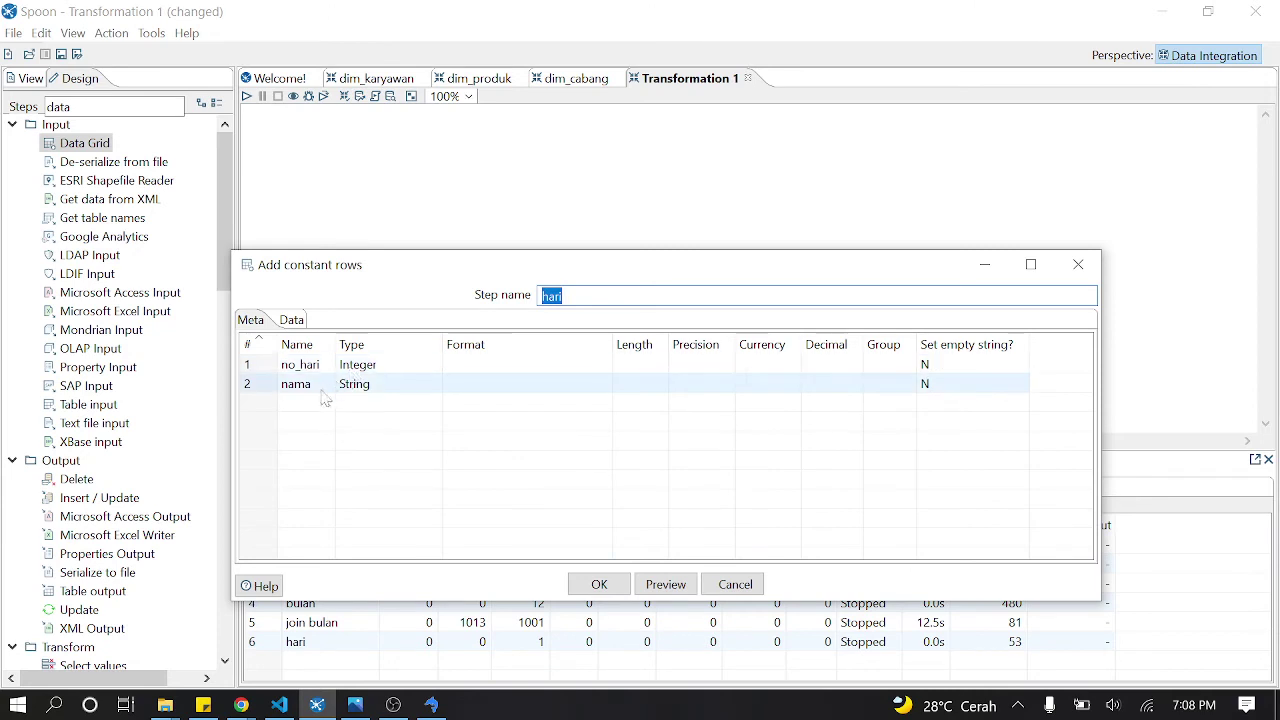
left_click(291, 319)
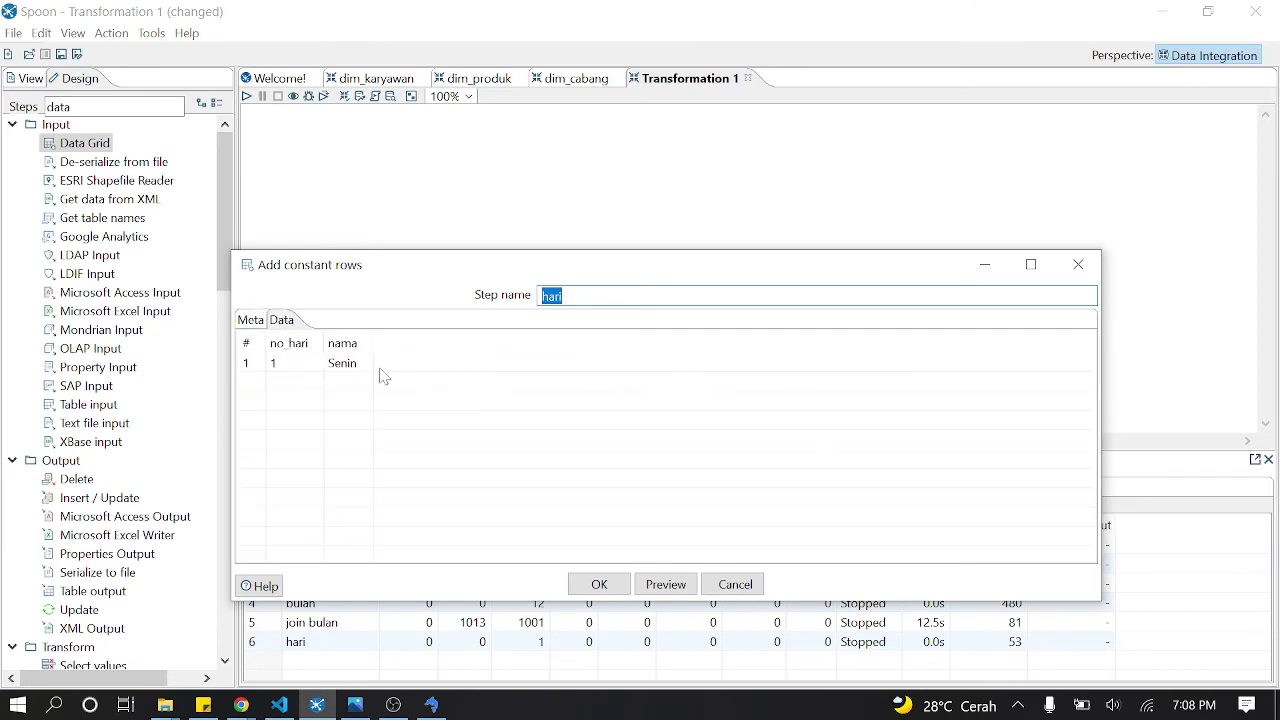
left_click(350, 366)
type("M")
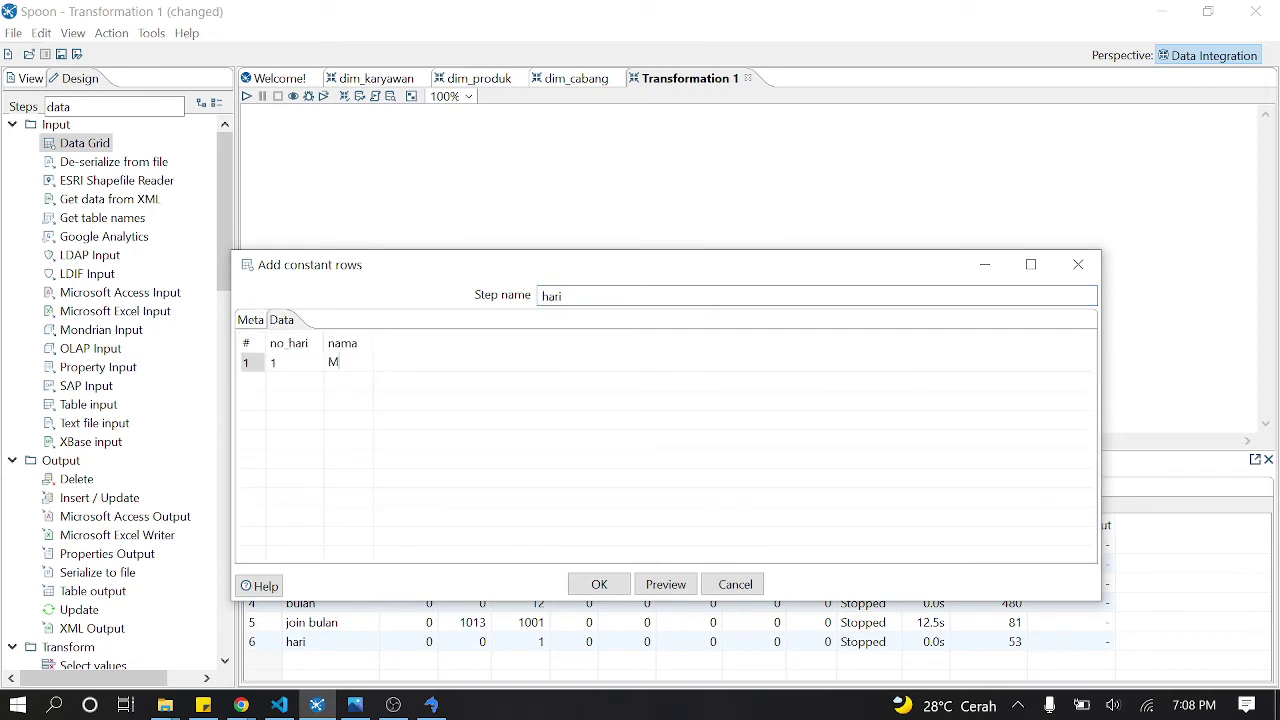
type("inggu")
key("Tab")
Step: Add hari data rows 2 to 7 with nama Senin, Selasa, Rabu, Kamis, Jumat and Sabtu, and accept the data grid
type("2")
key("Tab")
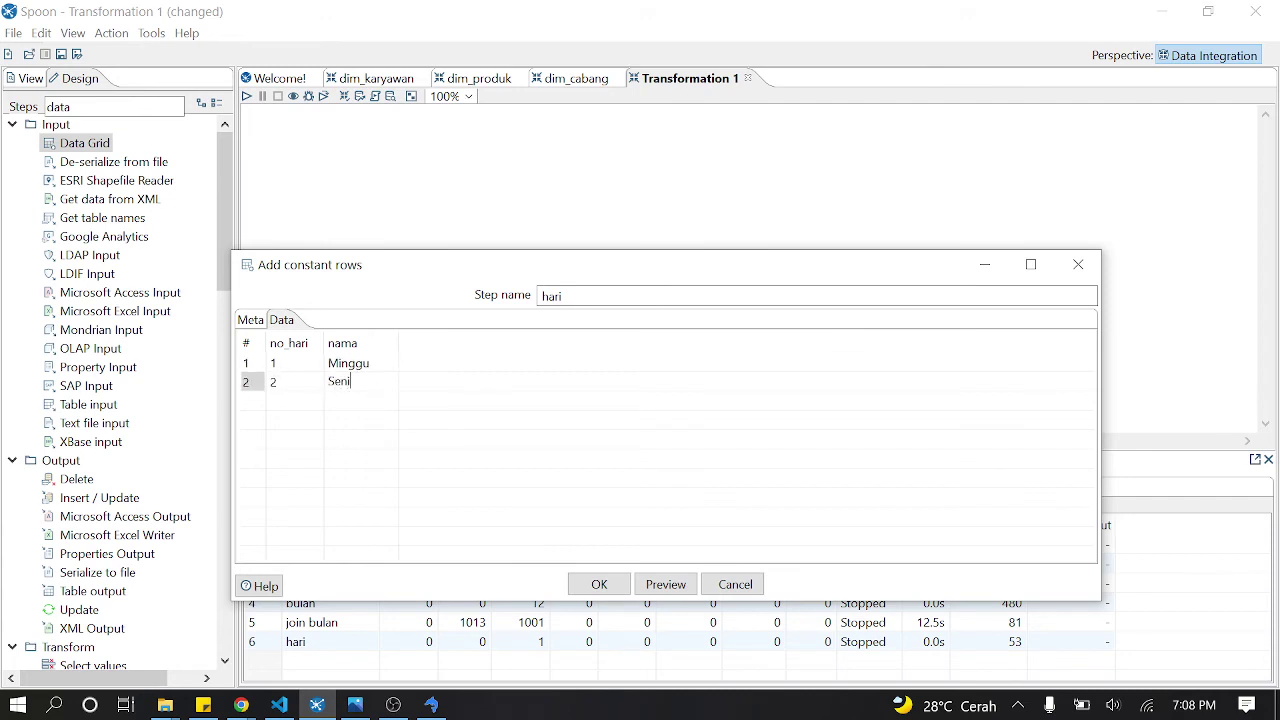
type("Senin")
key("Tab")
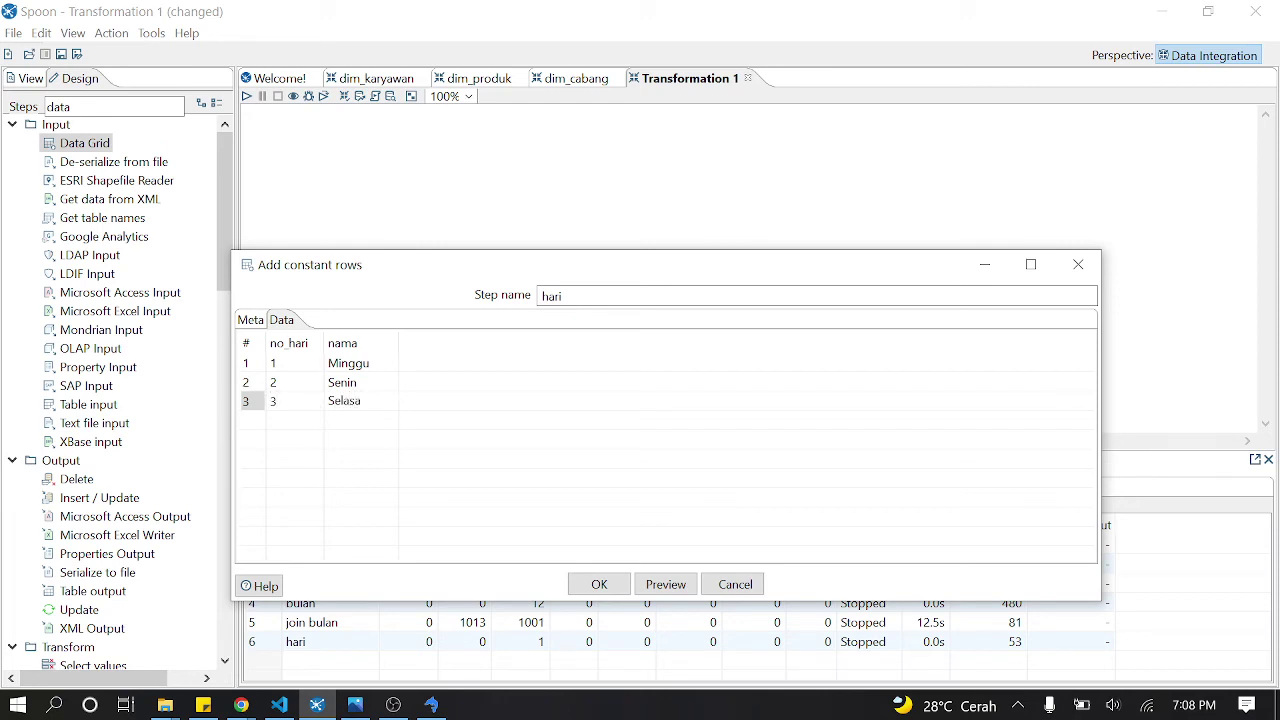
type("Selasa")
key("Tab")
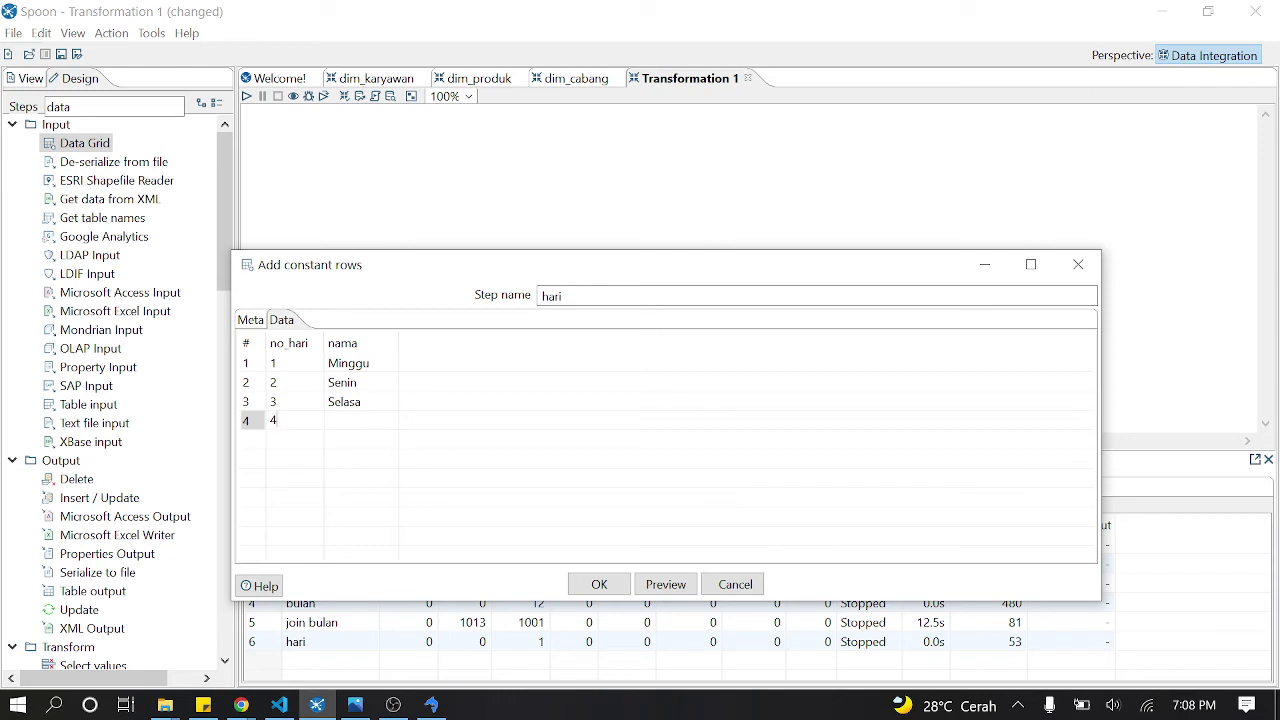
type("Rabu")
key("Tab")
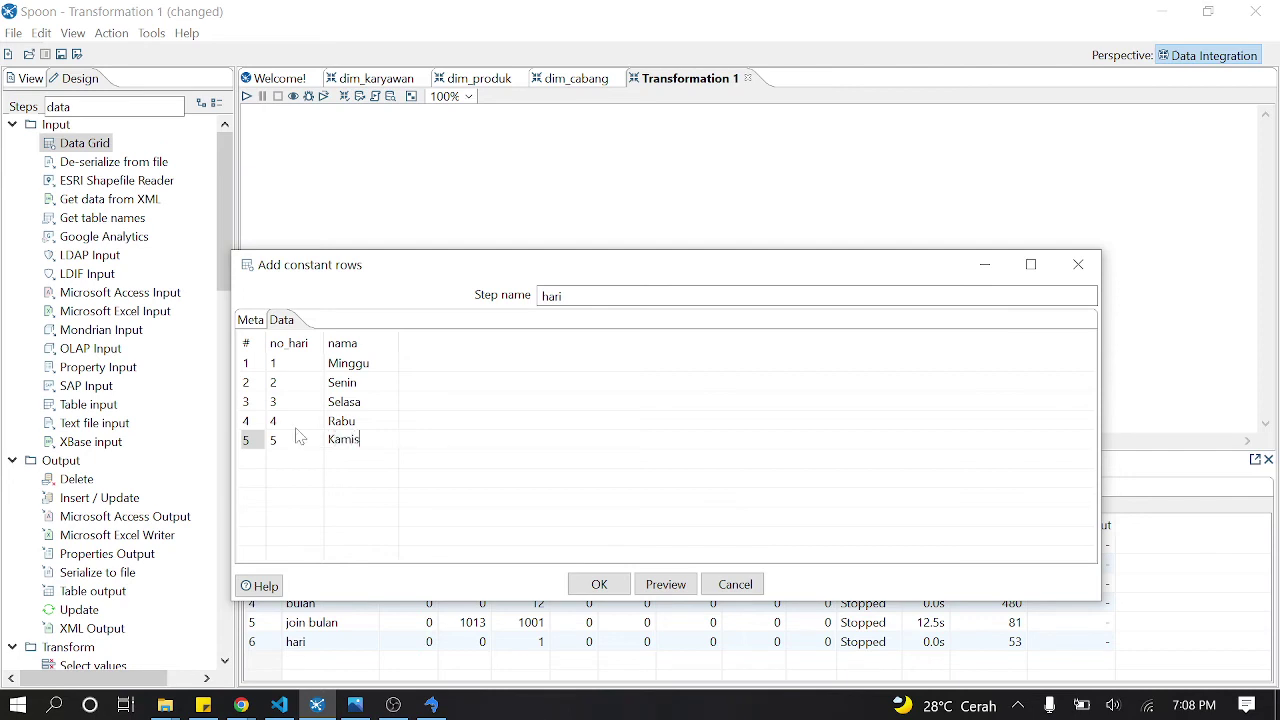
key("Tab")
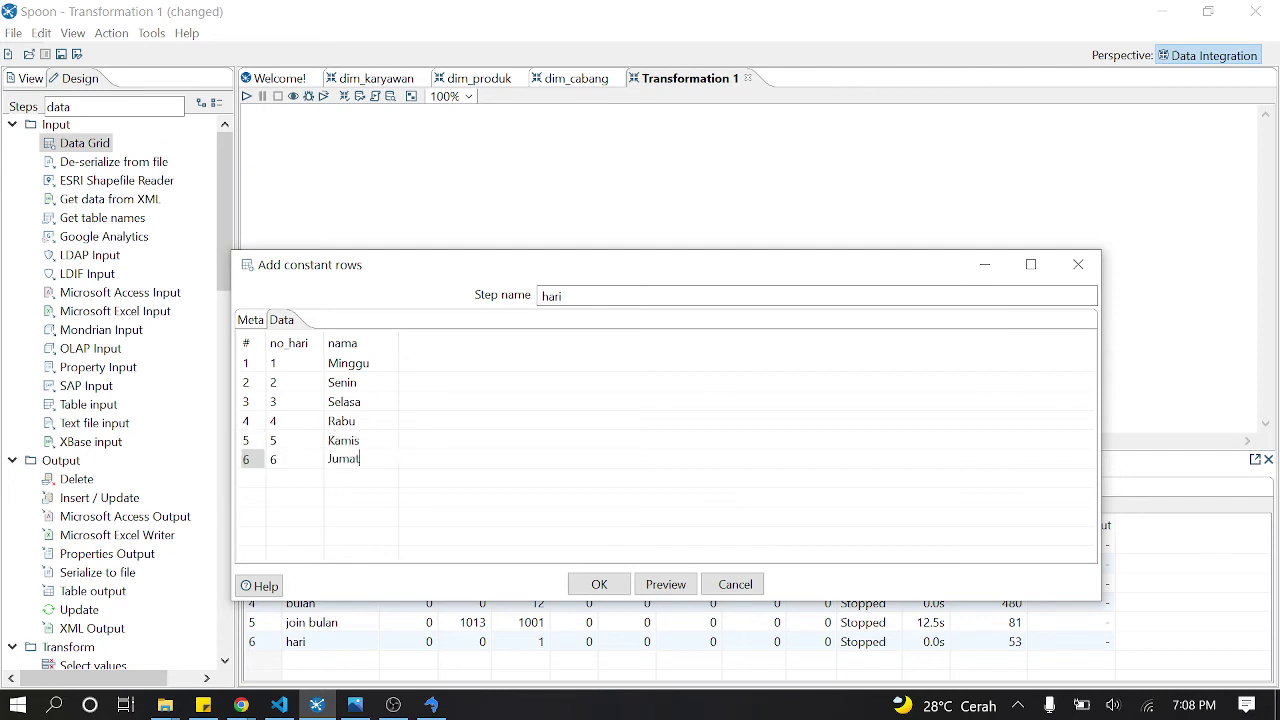
key("Tab")
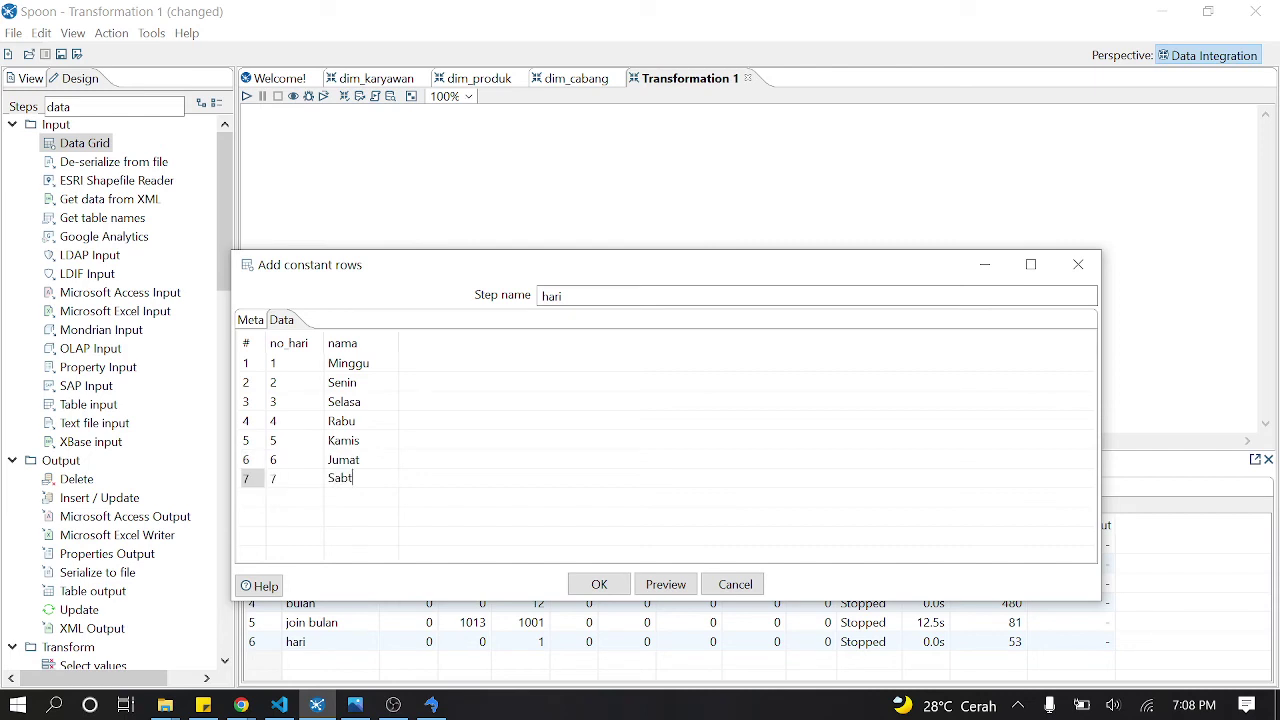
left_click(599, 584)
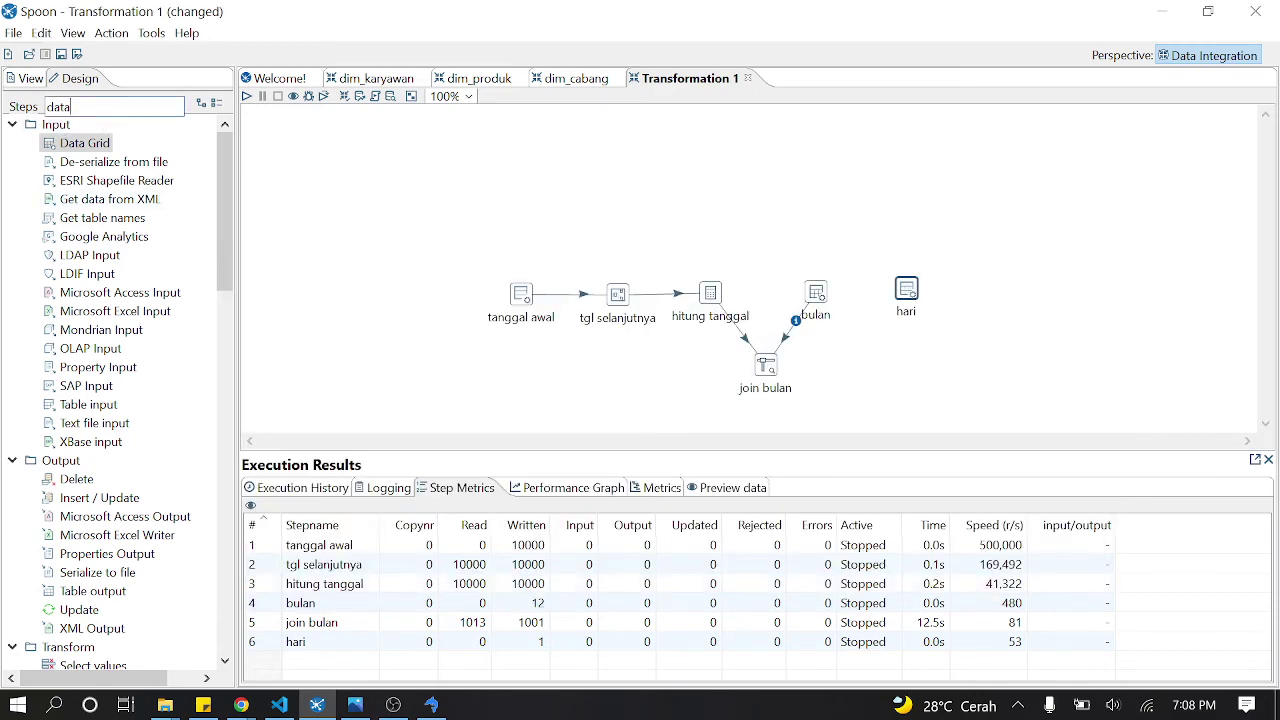
Step: Find the Stream lookup step by searching for "look" and place one on the canvas below hari
key("BackSpace")
key("BackSpace")
key("BackSpace")
key("BackSpace")
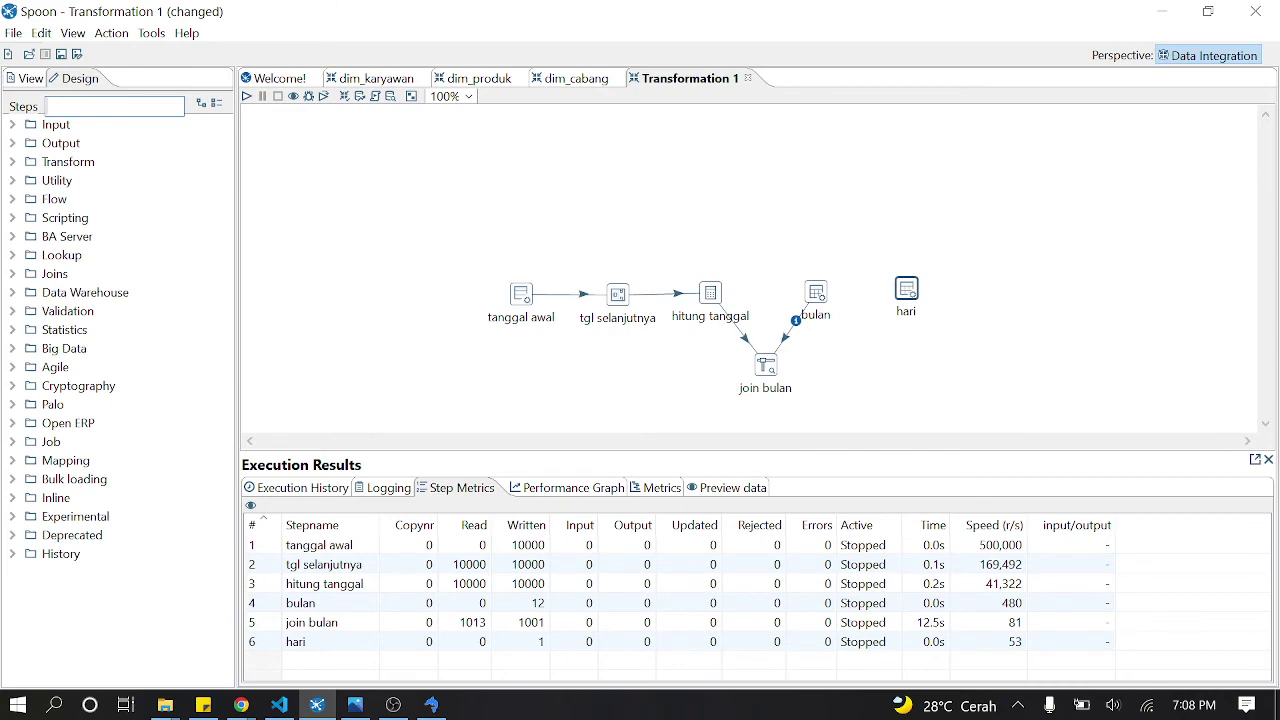
type("look")
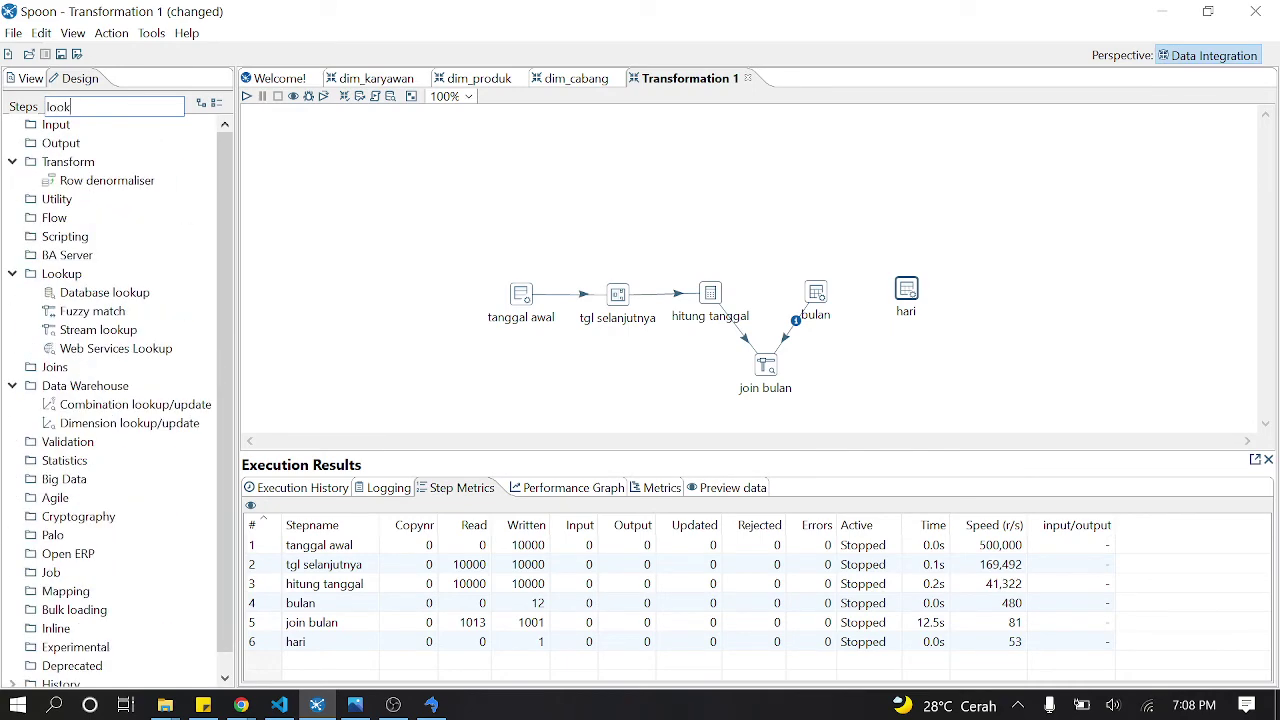
left_click_drag(98, 330, 895, 347)
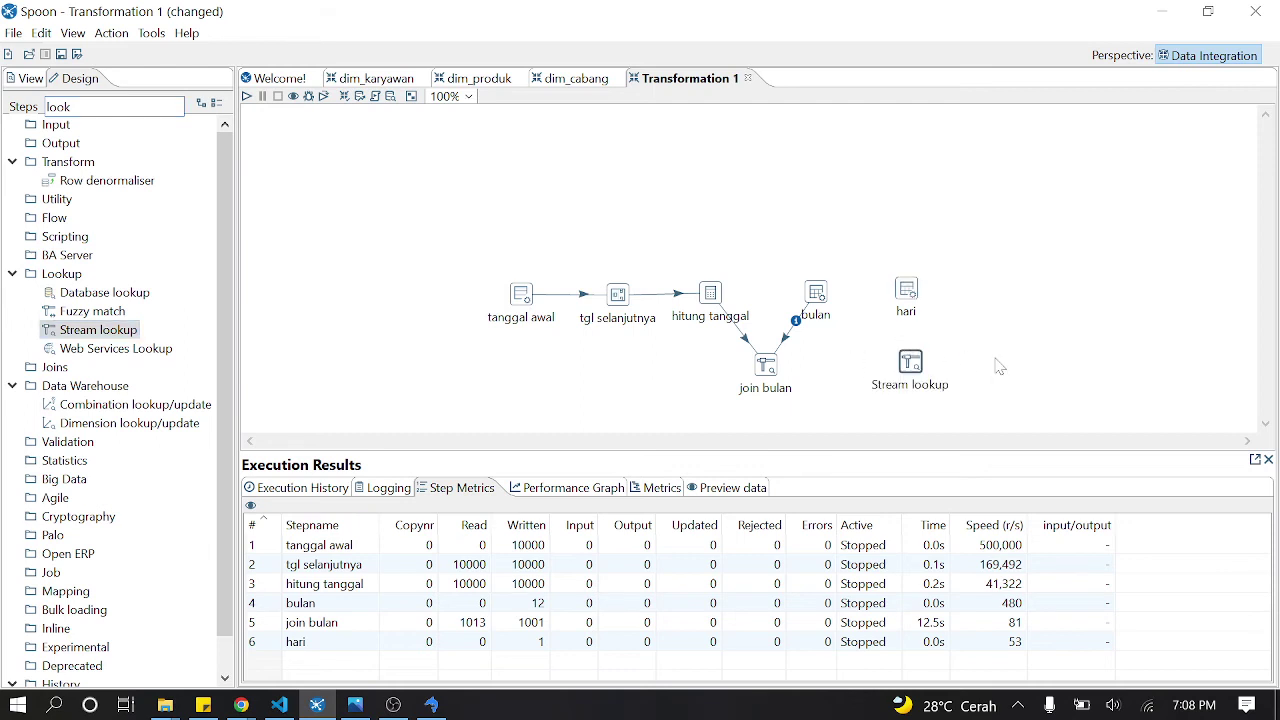
Step: Connect join bulan and hari to the new Stream lookup step with hops
mouse_move(762, 376)
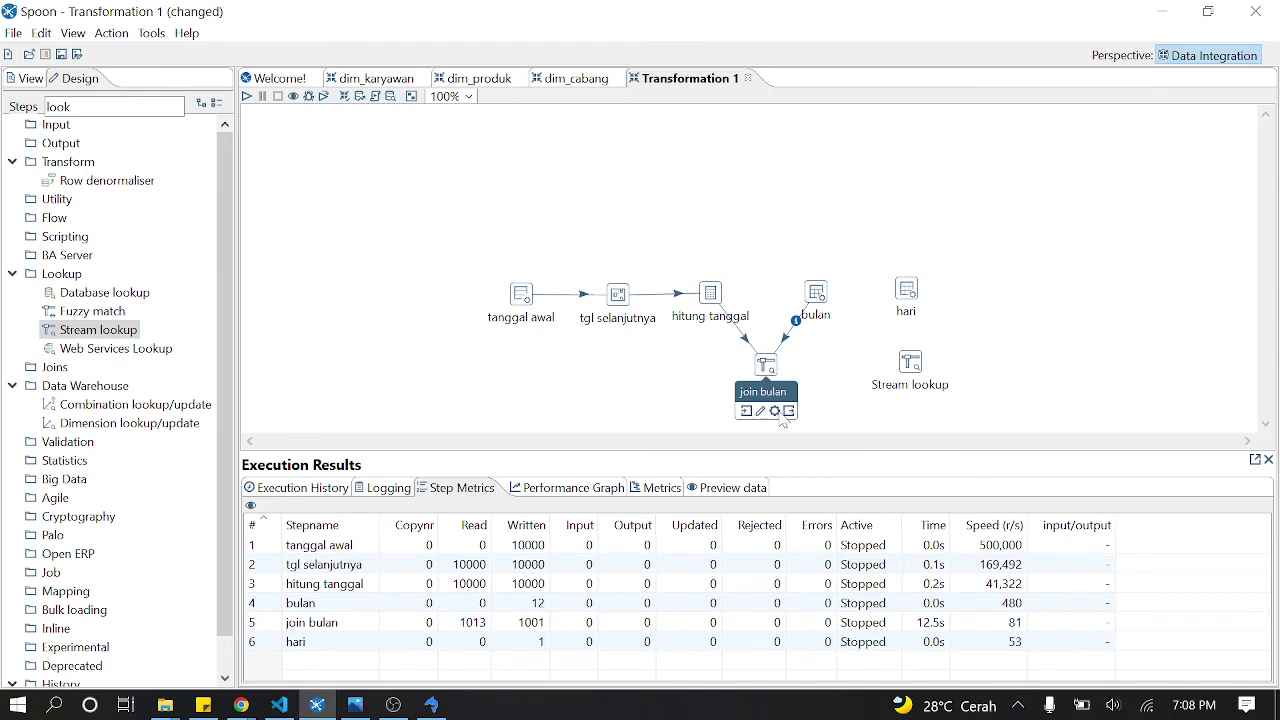
left_click_drag(789, 411, 916, 372)
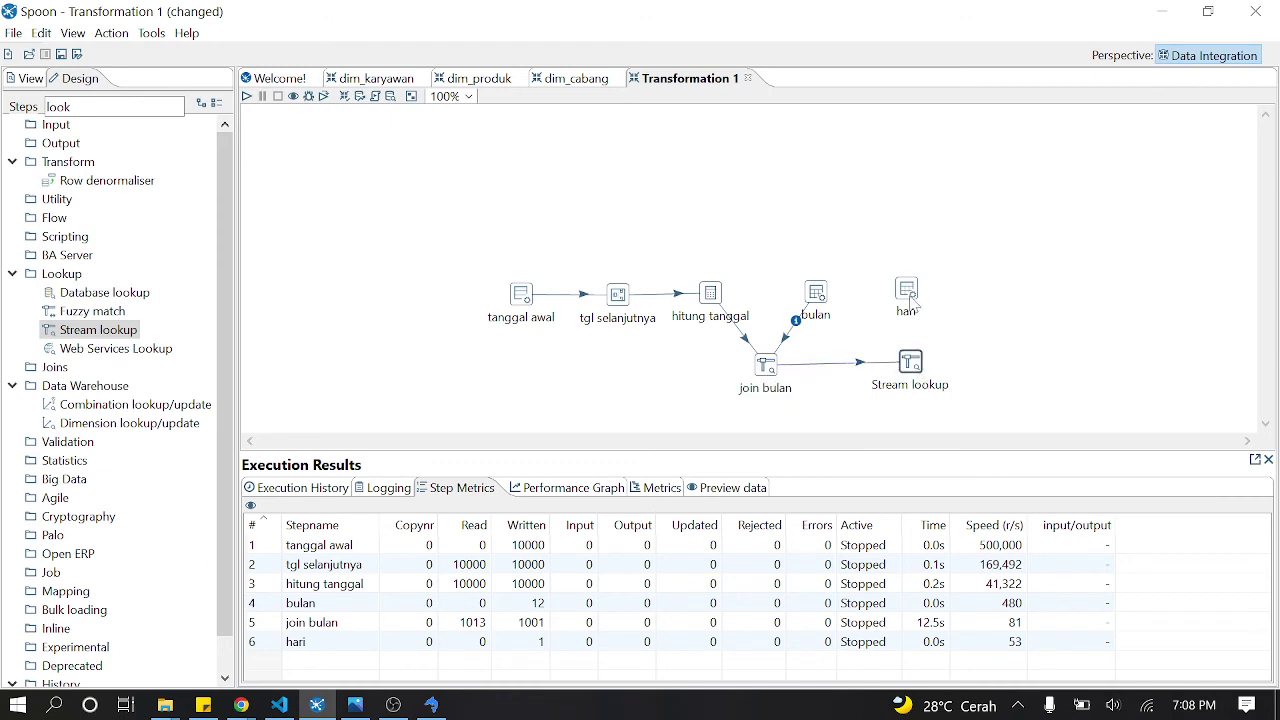
mouse_move(910, 303)
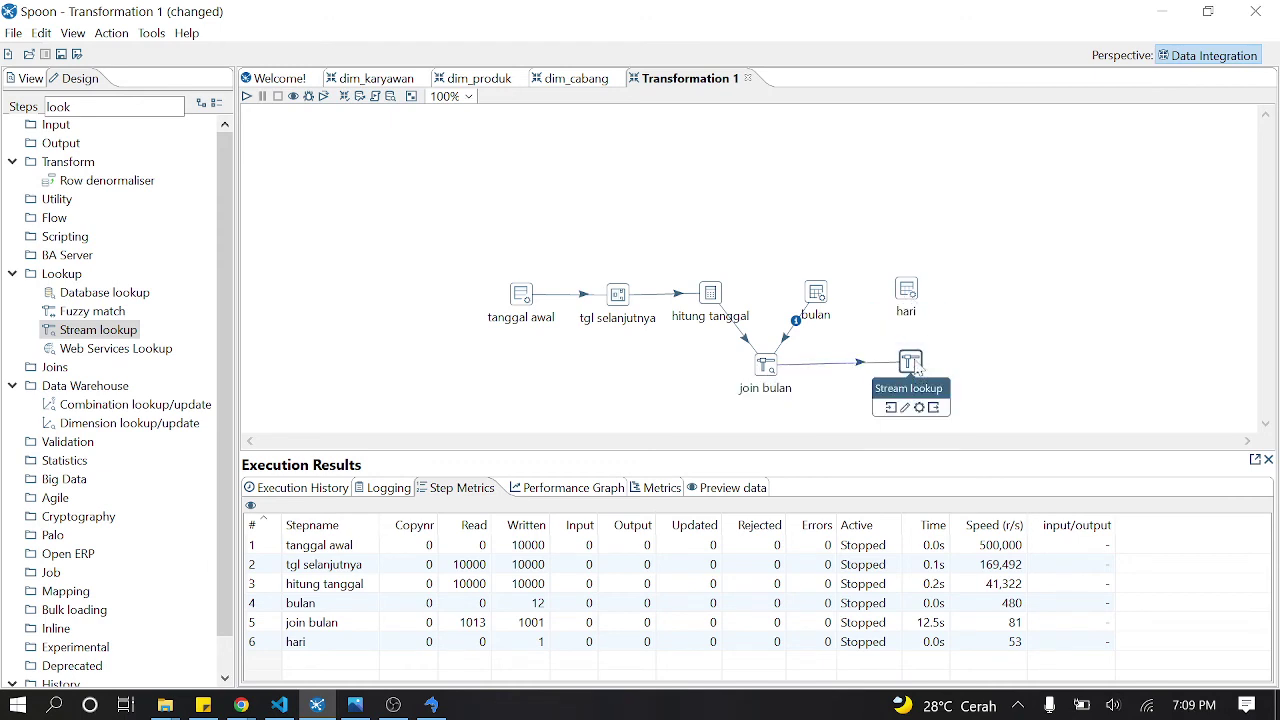
mouse_move(936, 340)
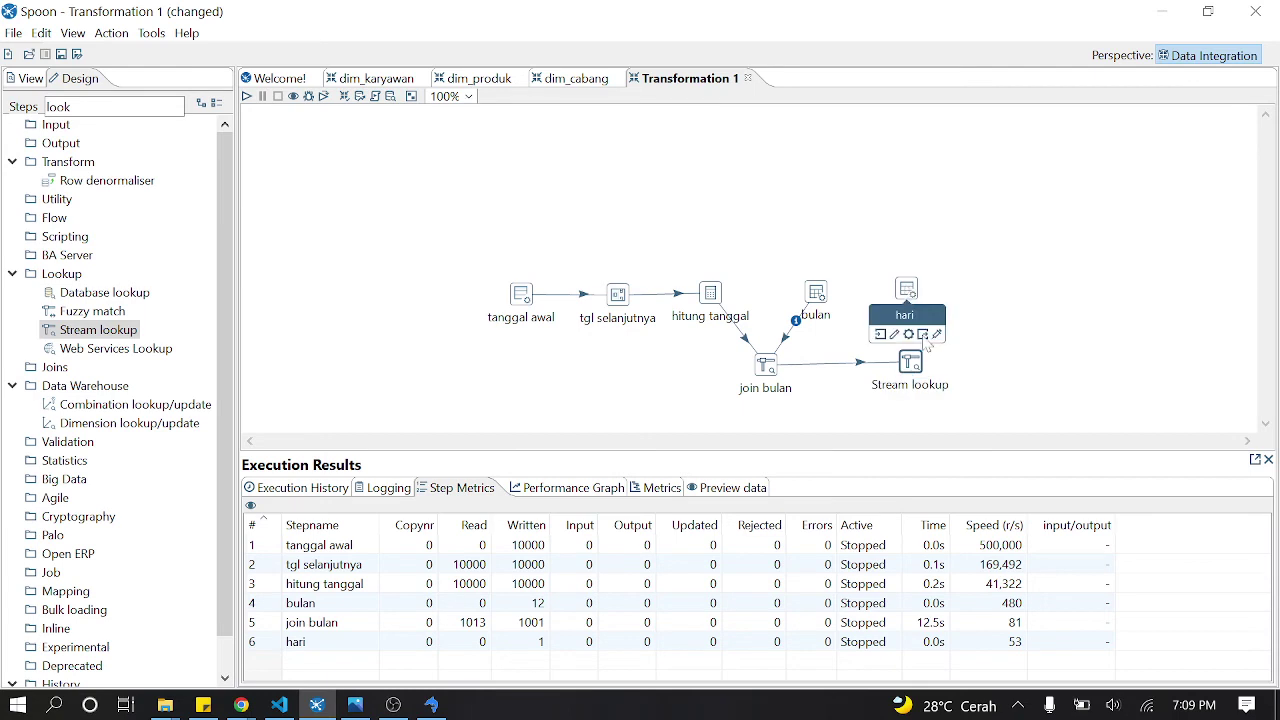
left_click_drag(927, 340, 915, 363)
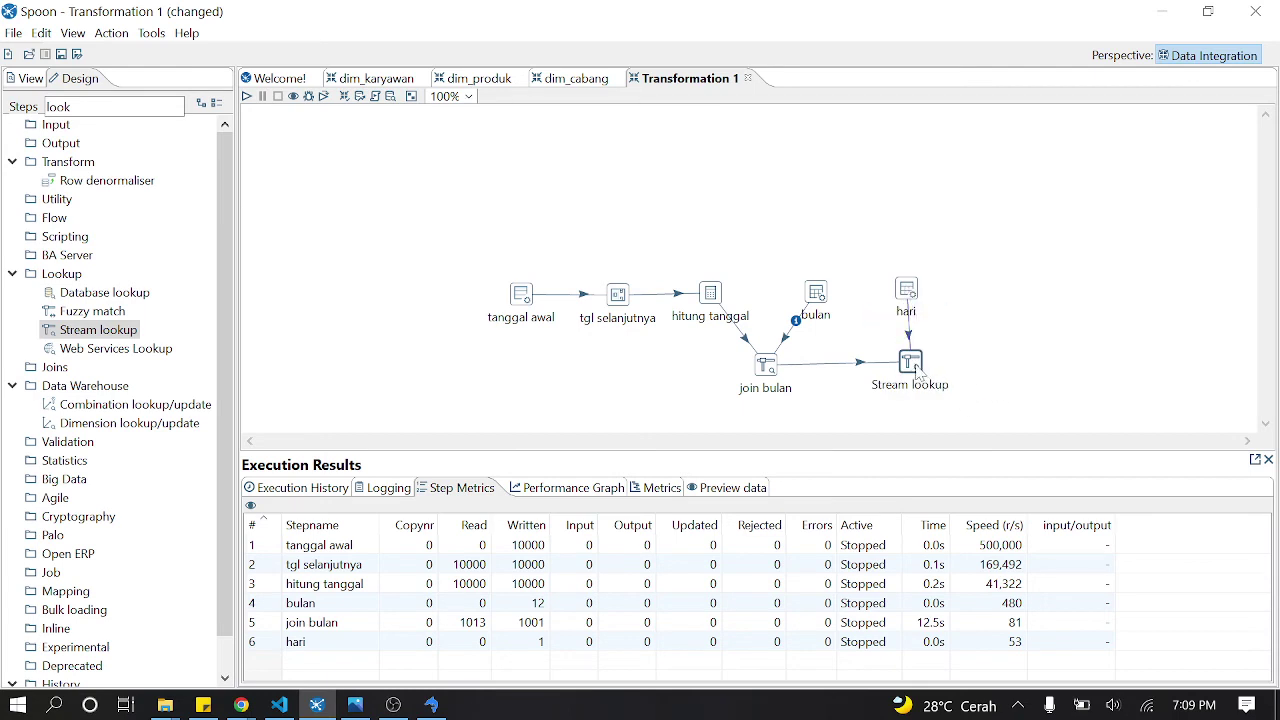
Step: Name the new Stream lookup step "join hari" and set its lookup step to hari
double_click(910, 363)
type("j")
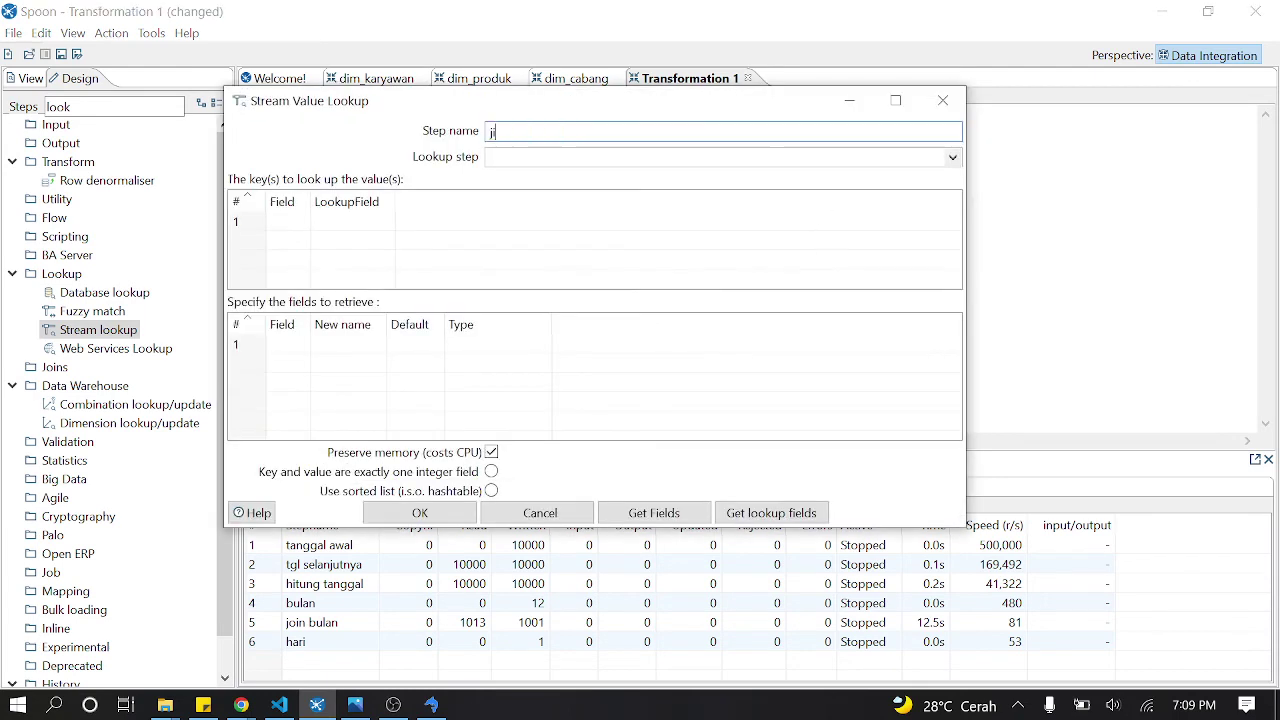
type("oin hari")
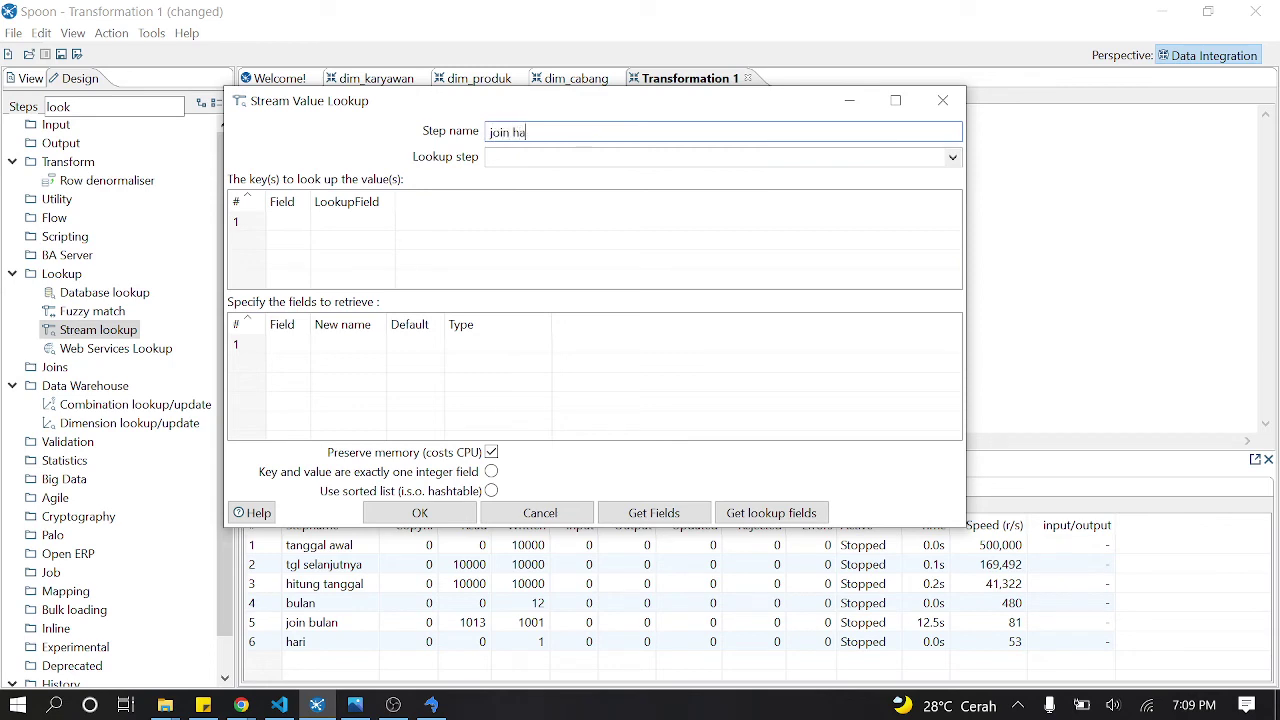
left_click(953, 158)
left_click(500, 200)
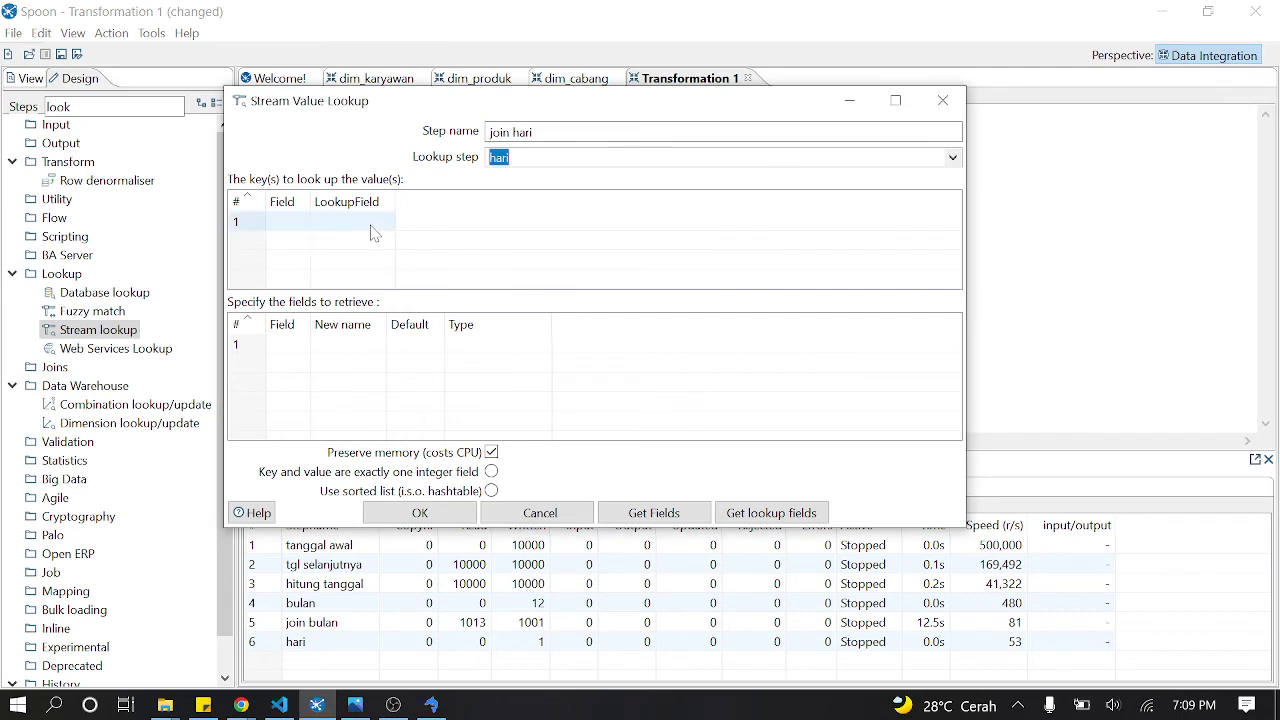
Step: Define the join hari lookup key by matching the field hari to the lookup field no_hari
left_click(300, 221)
left_click(302, 221)
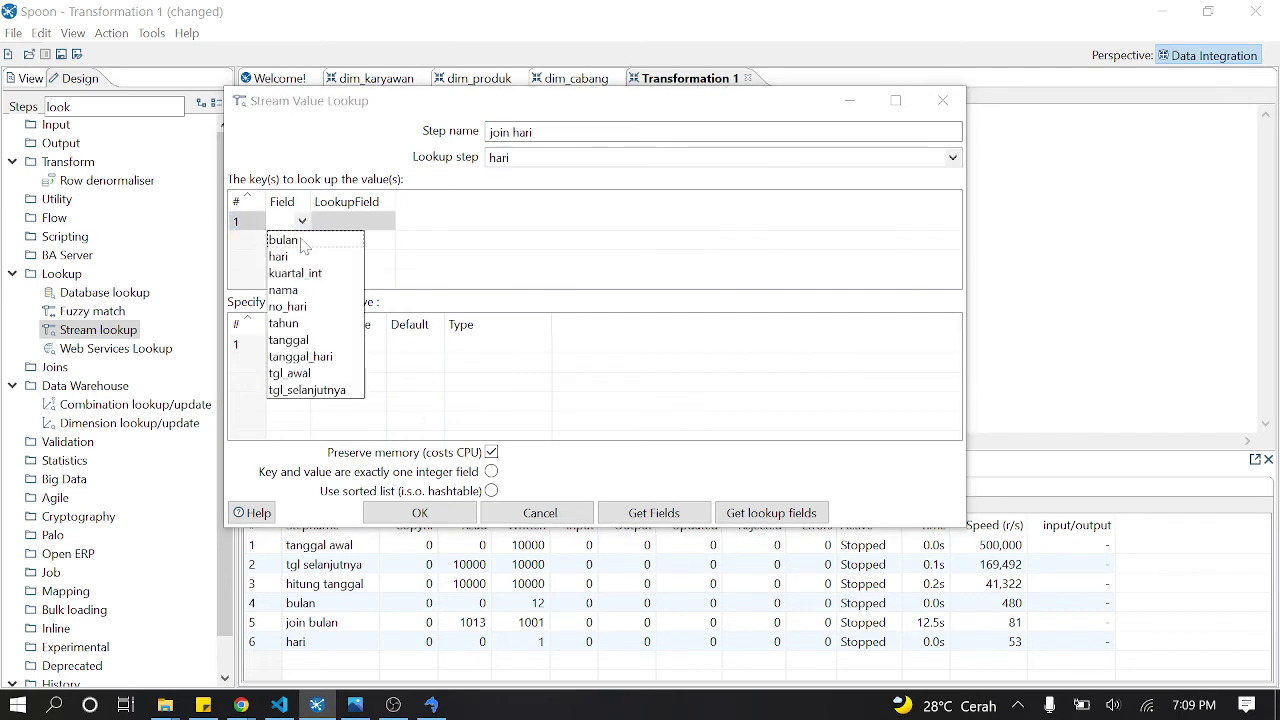
left_click(278, 256)
left_click(355, 221)
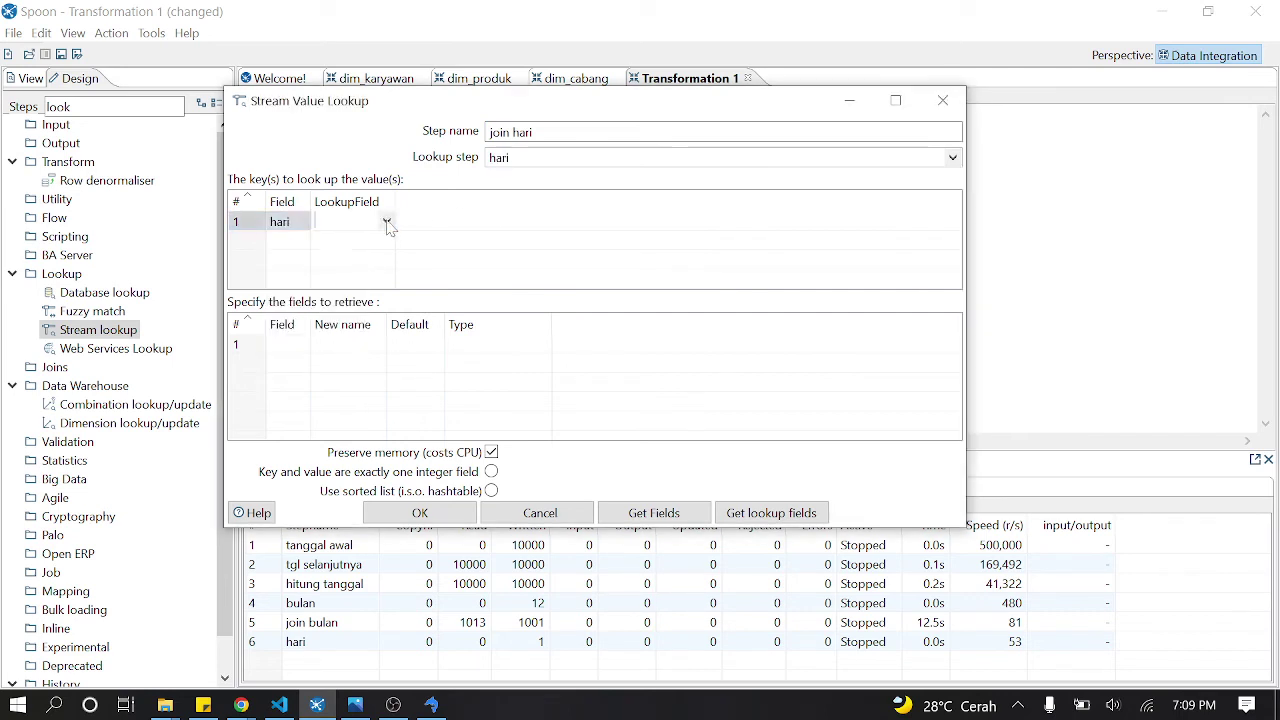
left_click(358, 221)
left_click(355, 256)
Step: Retrieve the nama field in the join hari lookup and accept its settings
left_click(290, 344)
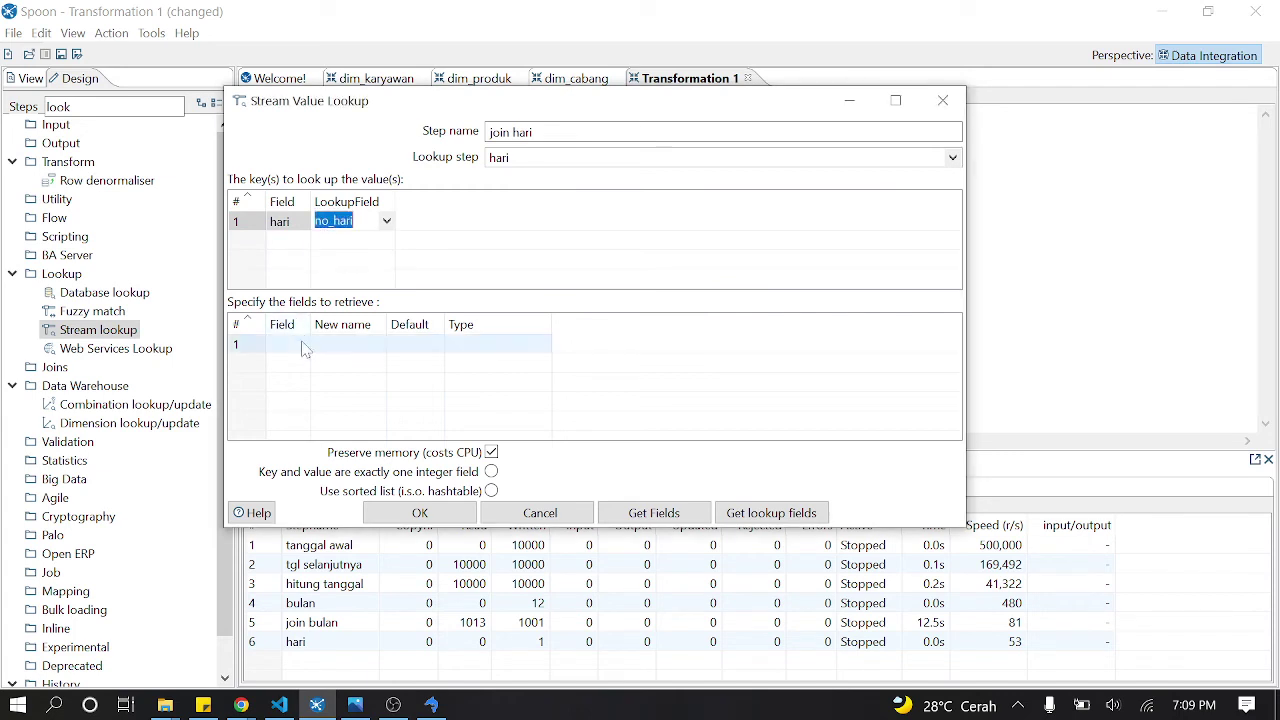
left_click(292, 344)
left_click(302, 344)
left_click(304, 366)
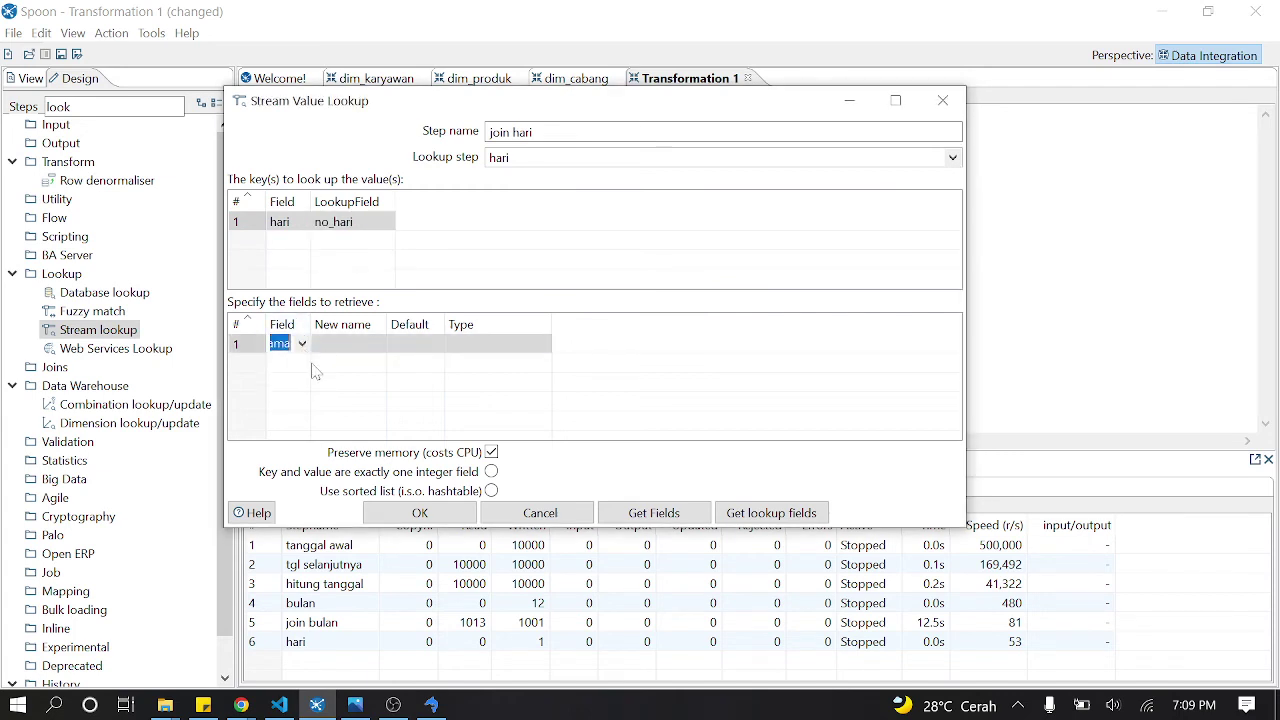
left_click(422, 512)
Step: Preview the join hari rows to check the joined day names, and stop the run
mouse_move(921, 371)
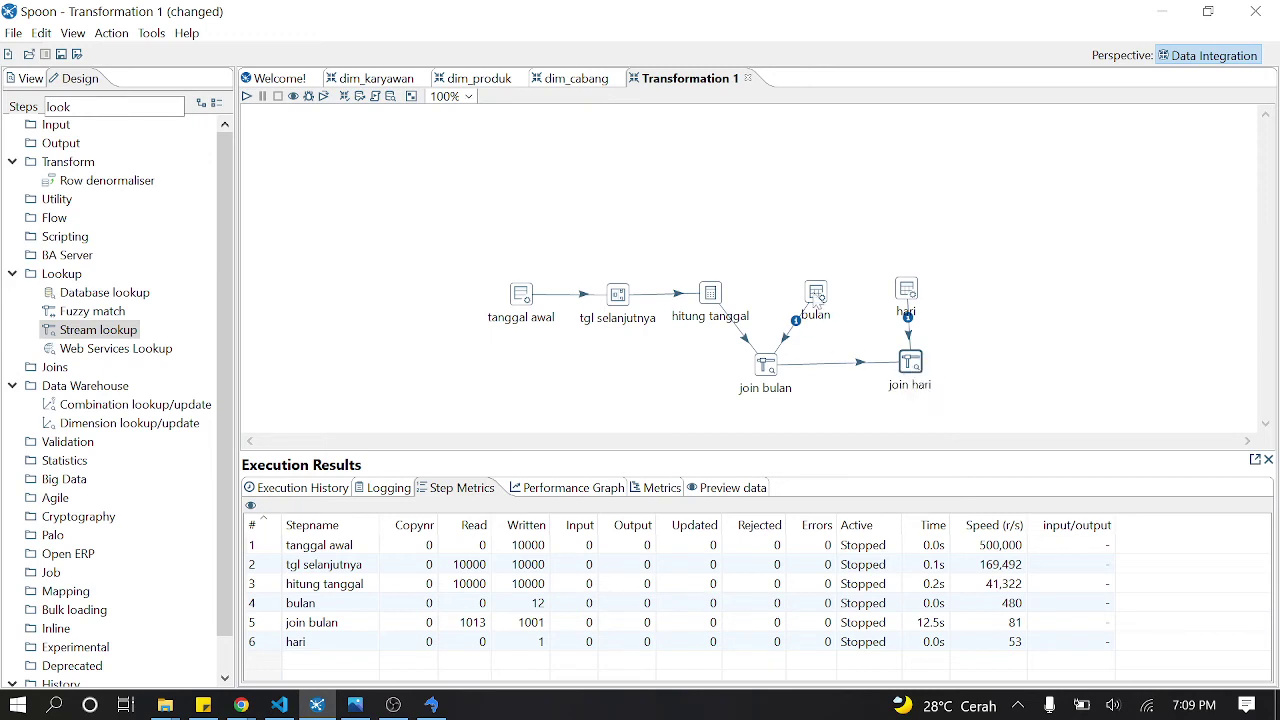
right_click(910, 362)
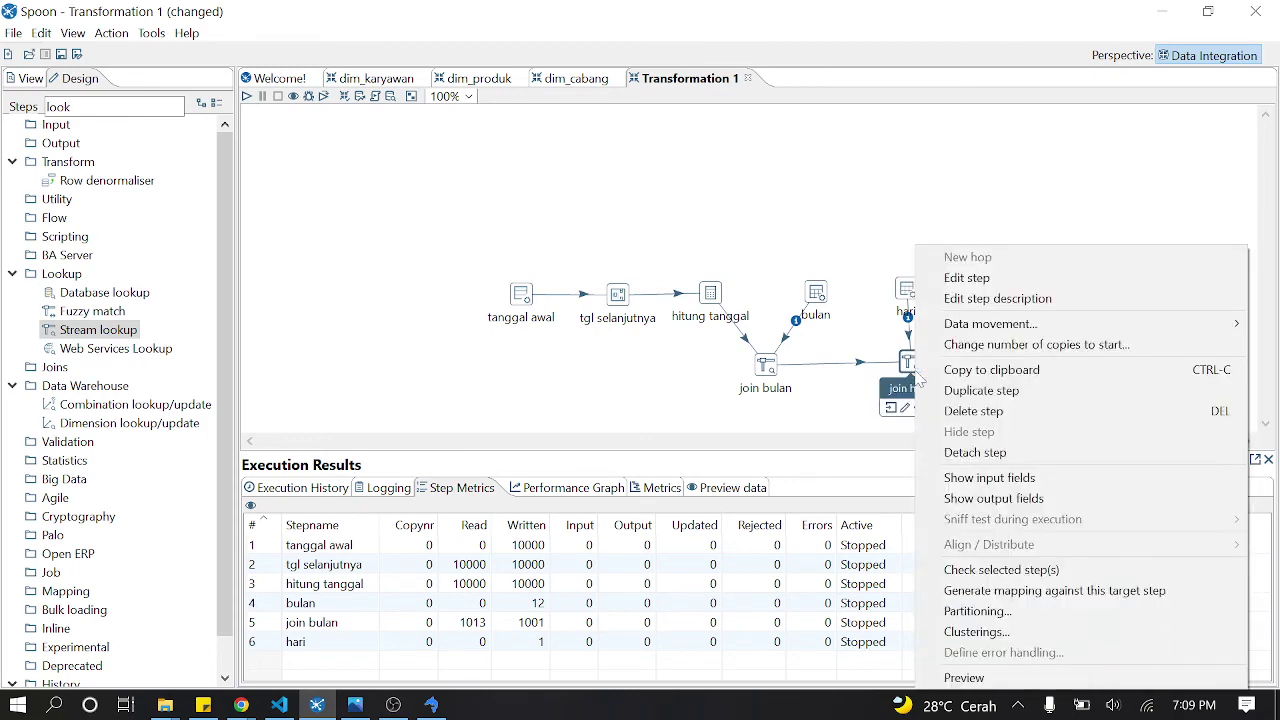
left_click(962, 677)
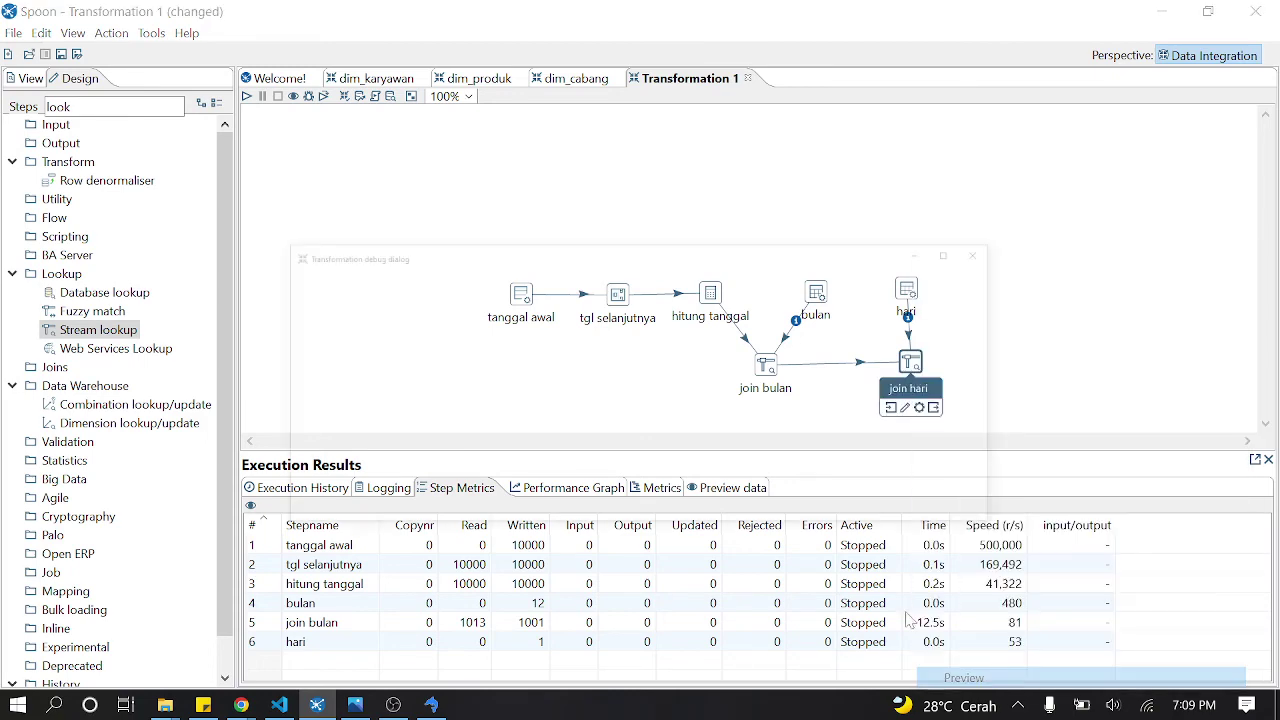
left_click(589, 516)
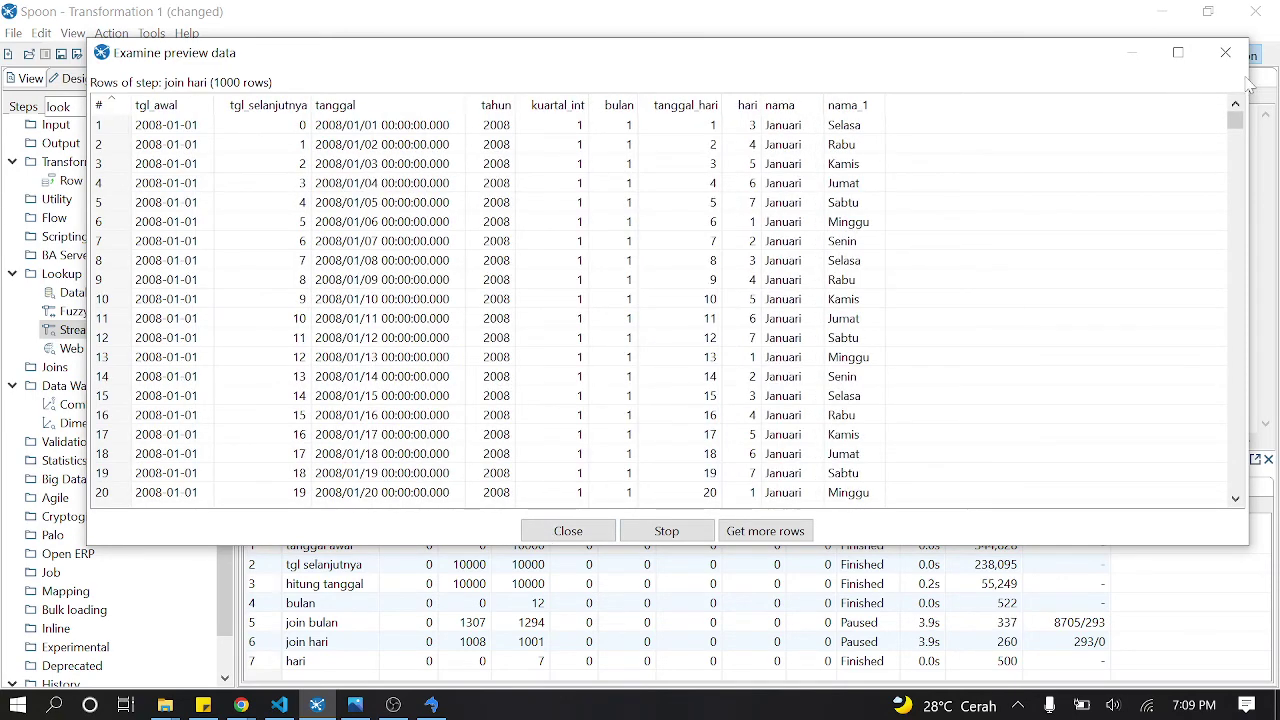
left_click(1225, 52)
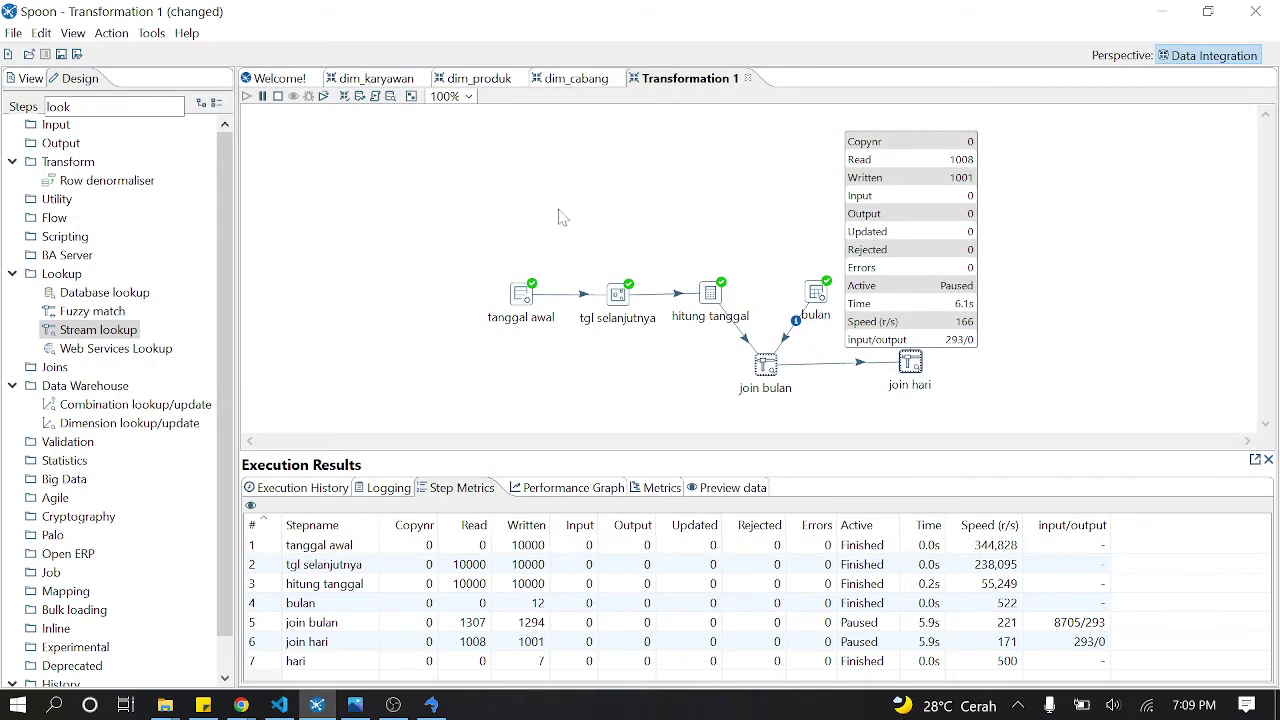
left_click(278, 97)
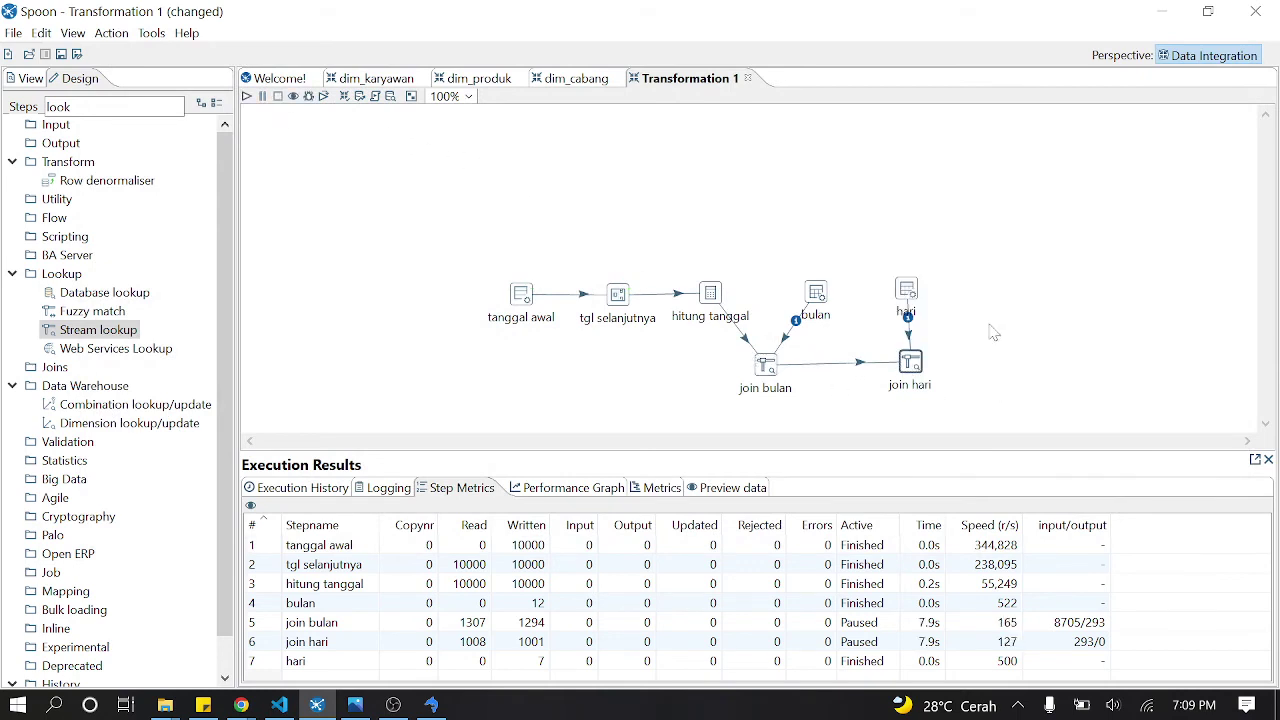
Step: Reopen and close the join hari settings, and preview its rows again to examine the day names per date
double_click(908, 372)
left_click(949, 100)
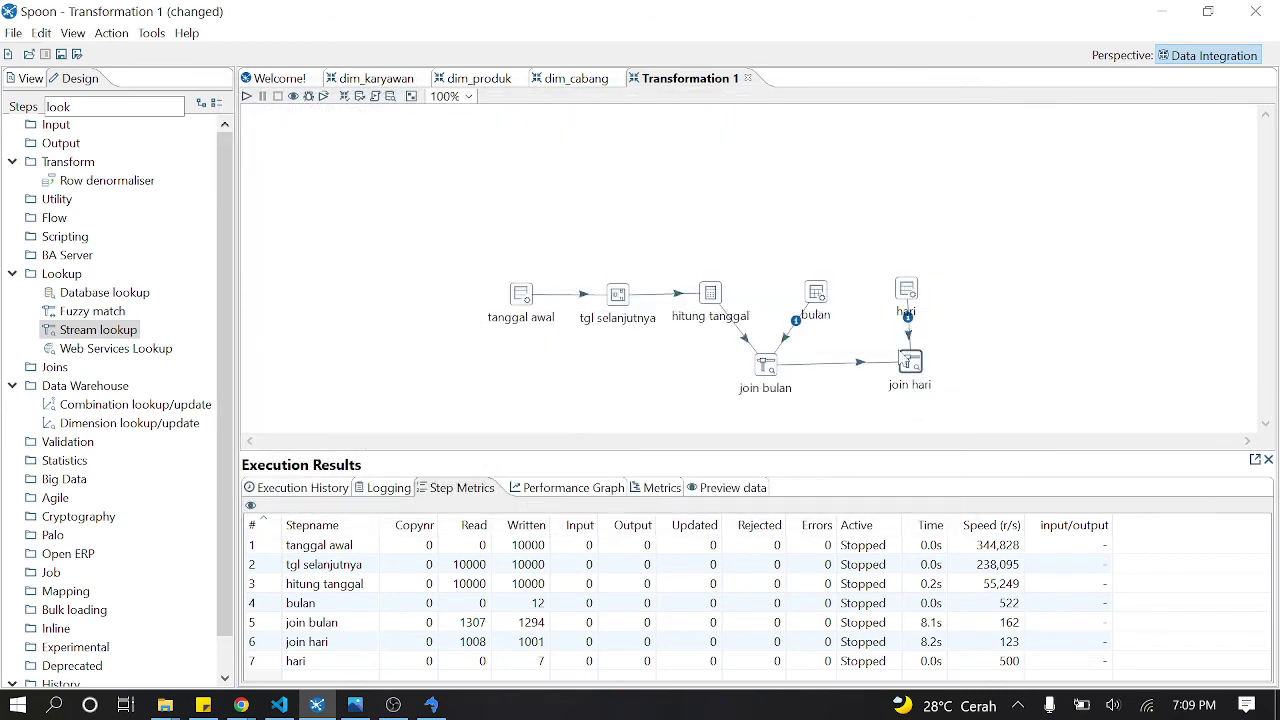
right_click(897, 358)
left_click(915, 372)
right_click(915, 372)
left_click(1005, 679)
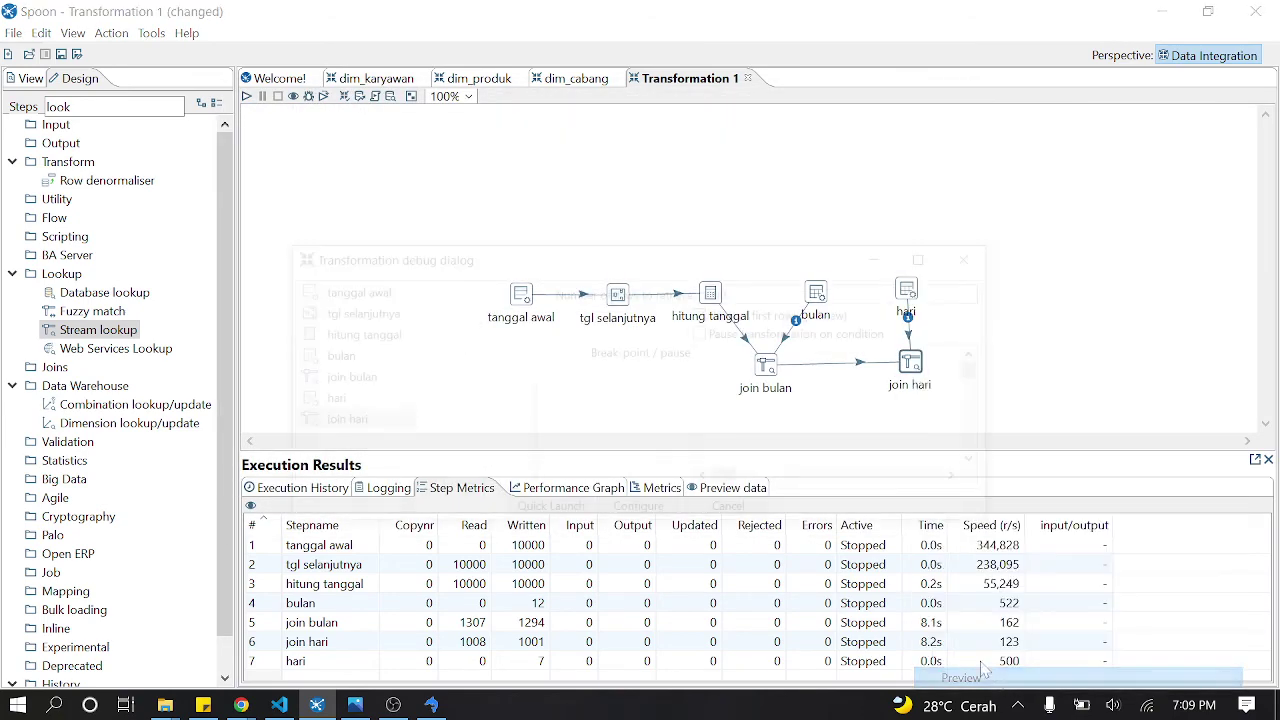
left_click(578, 508)
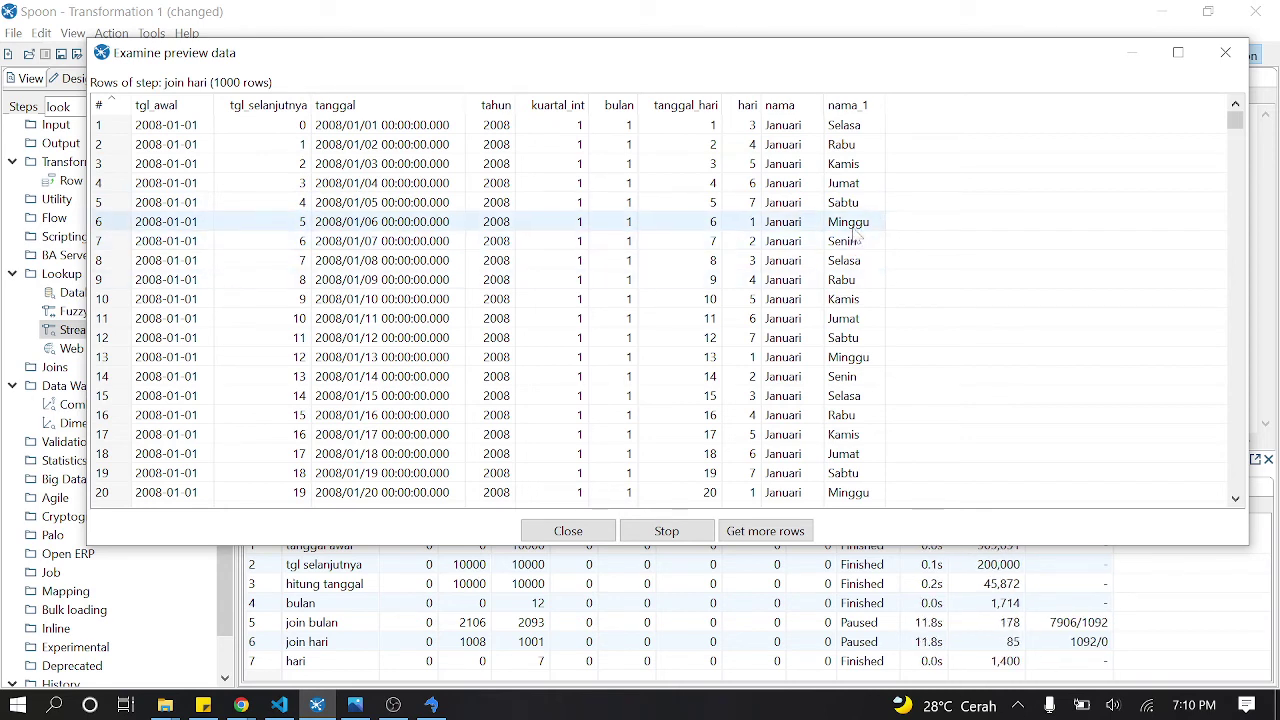
Step: Compare the previewed day names with the system calendar for January 2008, and stop the preview
left_click(1200, 707)
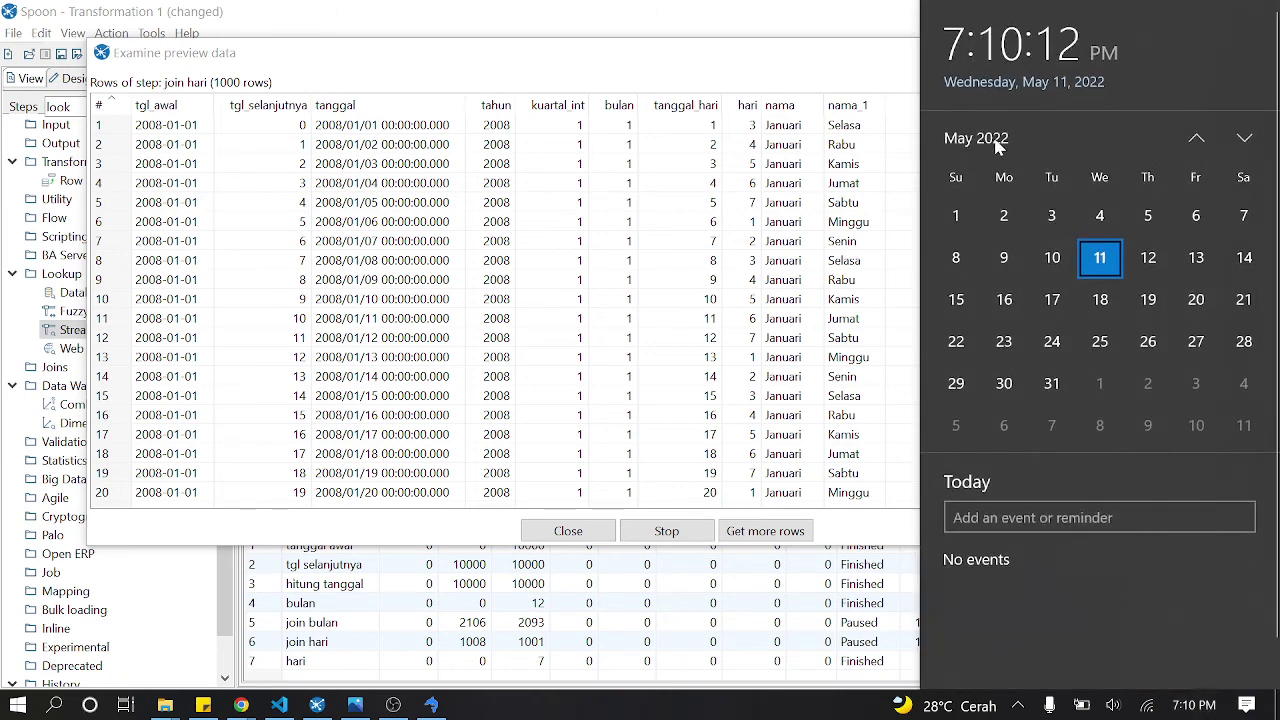
left_click(997, 147)
left_click(1196, 140)
left_click(1196, 140)
left_click(1196, 140)
left_click(1196, 140)
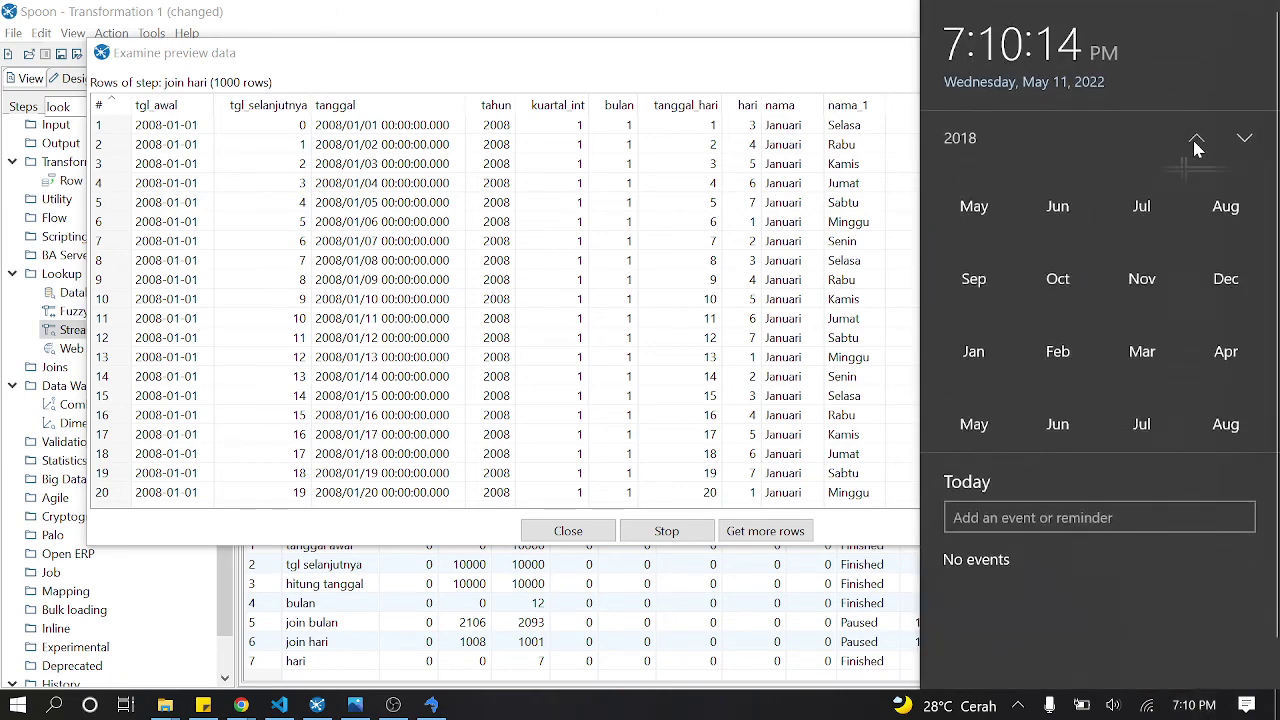
double_click(1196, 140)
triple_click(1196, 140)
triple_click(1196, 140)
double_click(1197, 140)
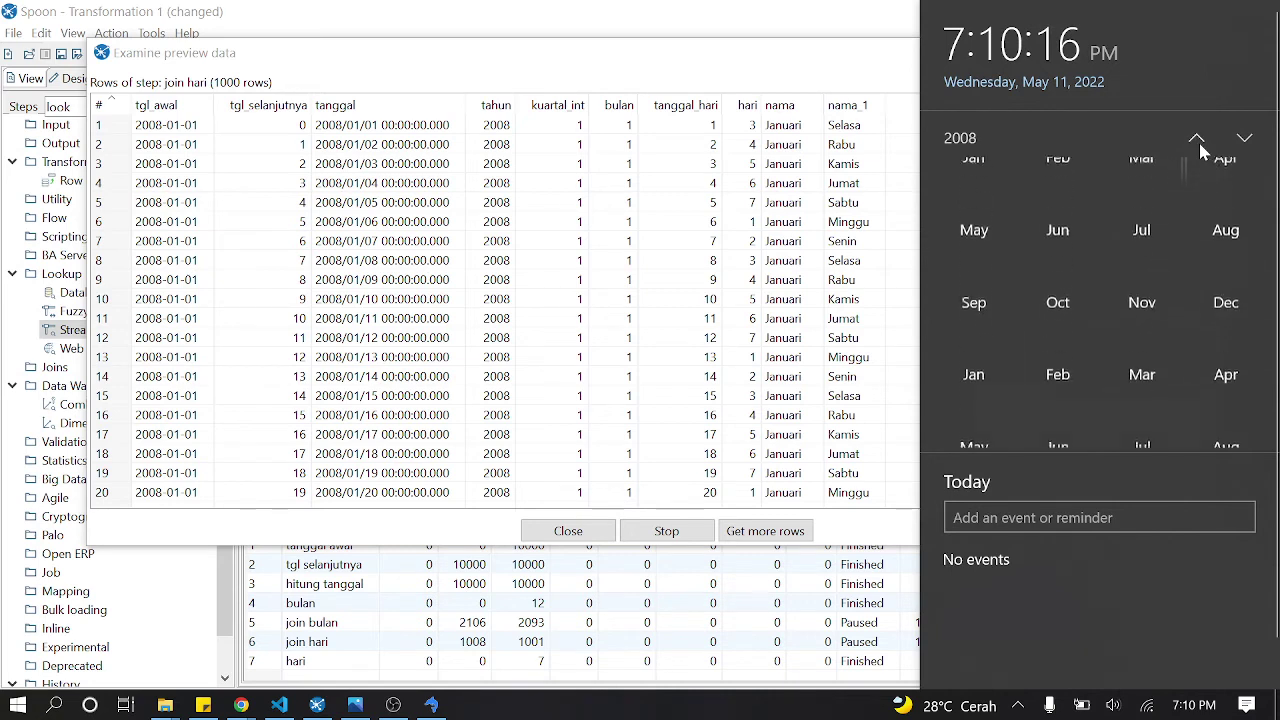
left_click(1197, 140)
left_click(1243, 140)
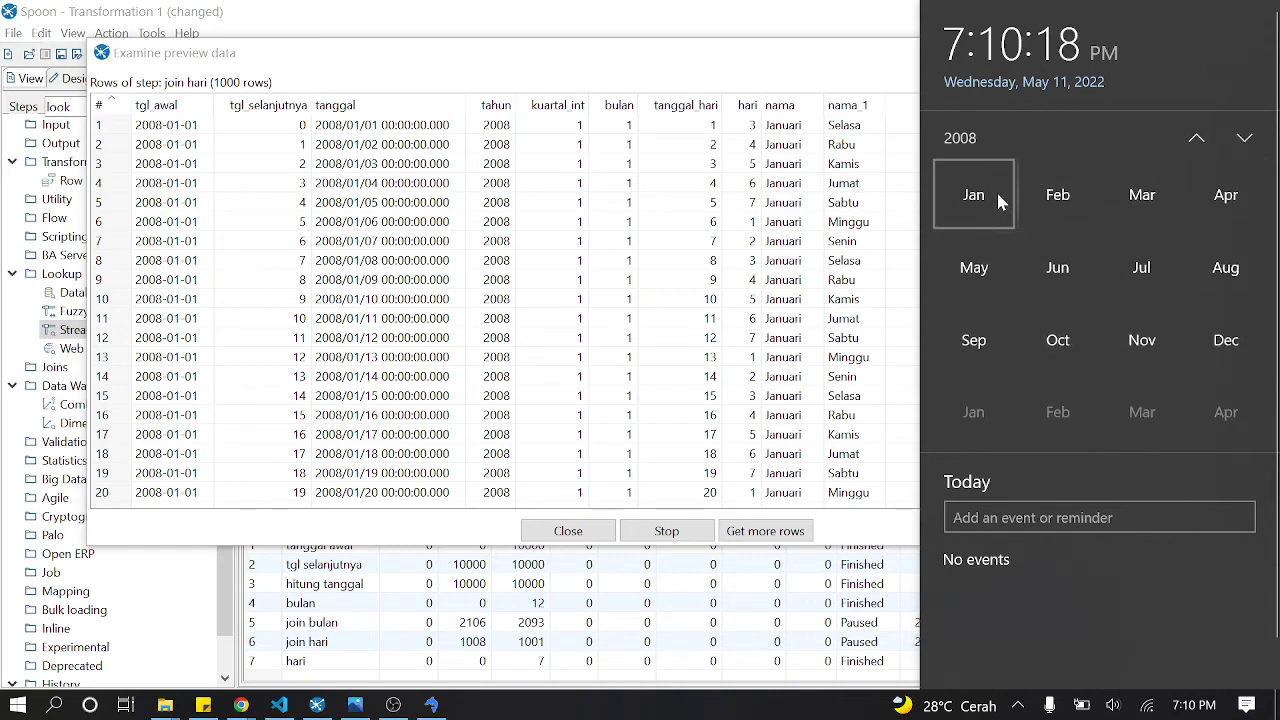
left_click(998, 197)
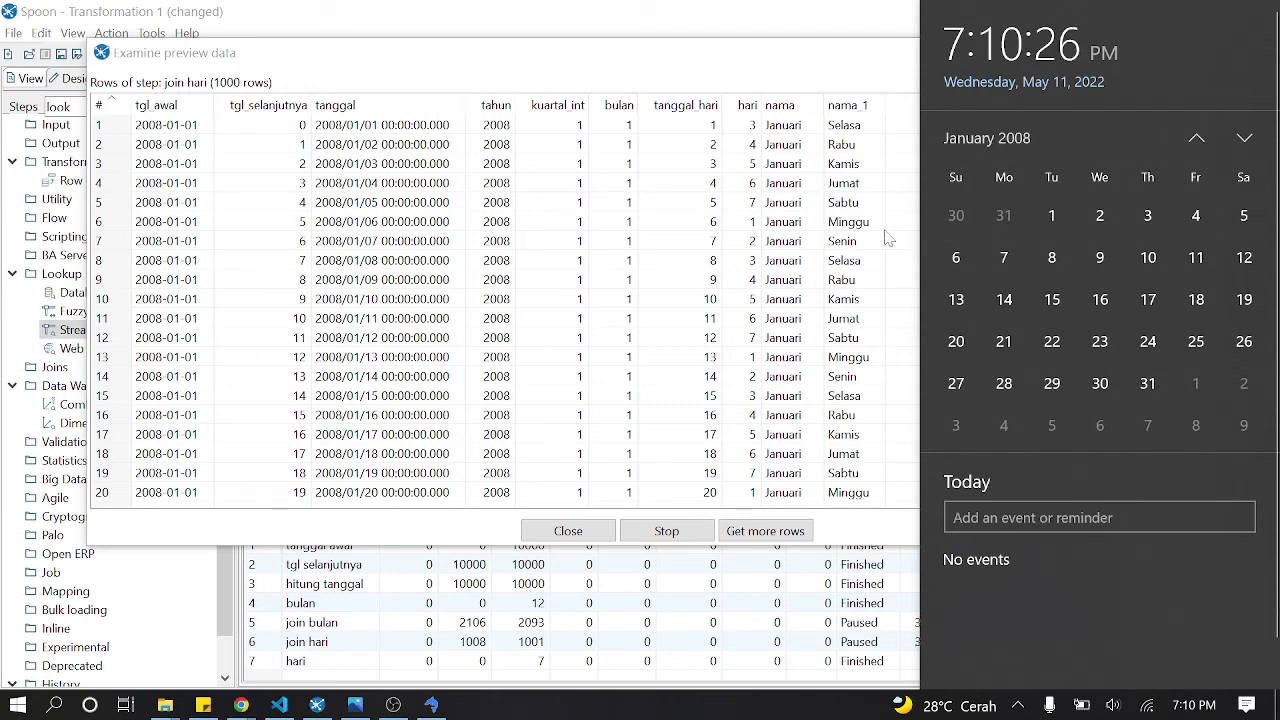
left_click(905, 184)
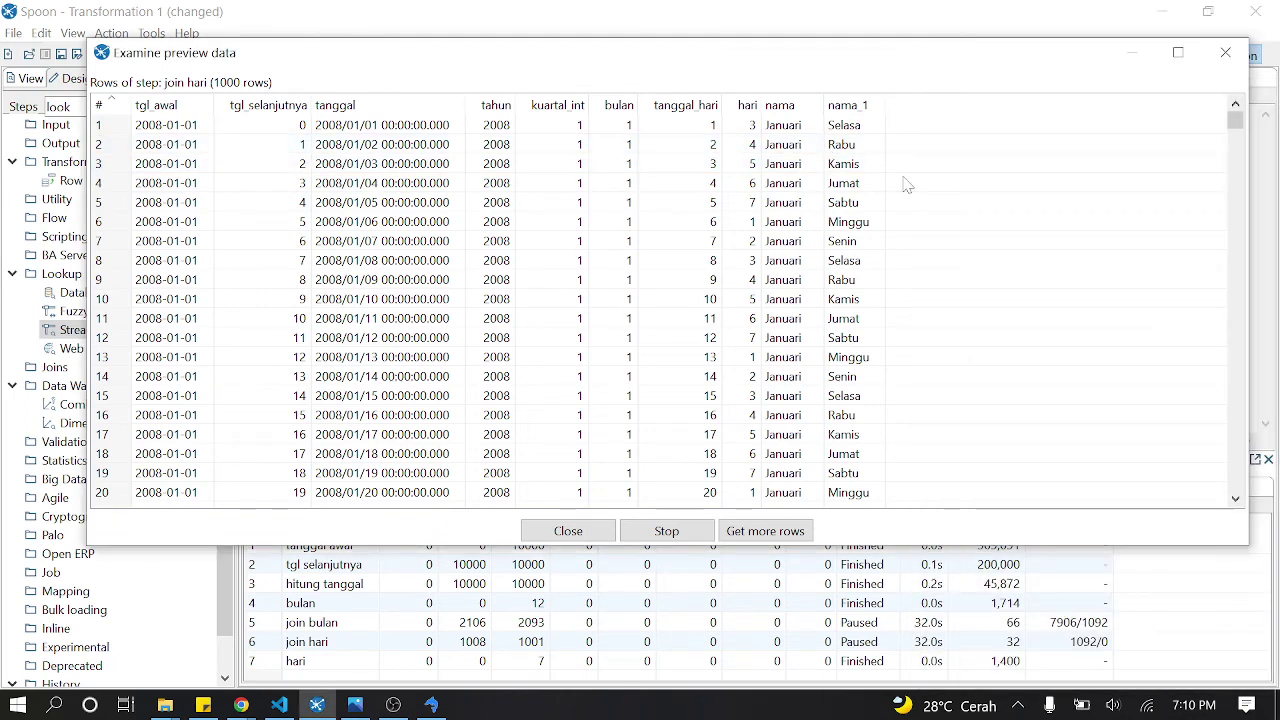
left_click(662, 531)
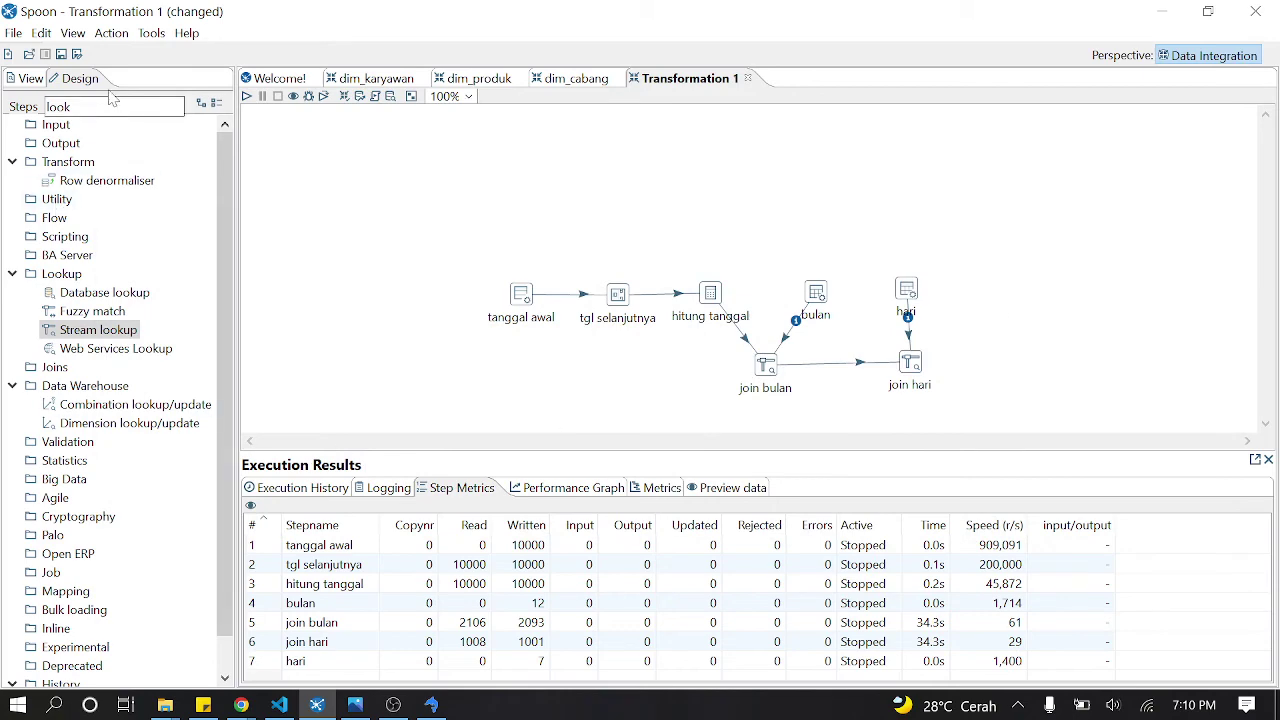
Step: Clear the "look" filter from the step search
left_click(70, 106)
key("BackSpace")
key("BackSpace")
key("BackSpace")
key("BackSpace")
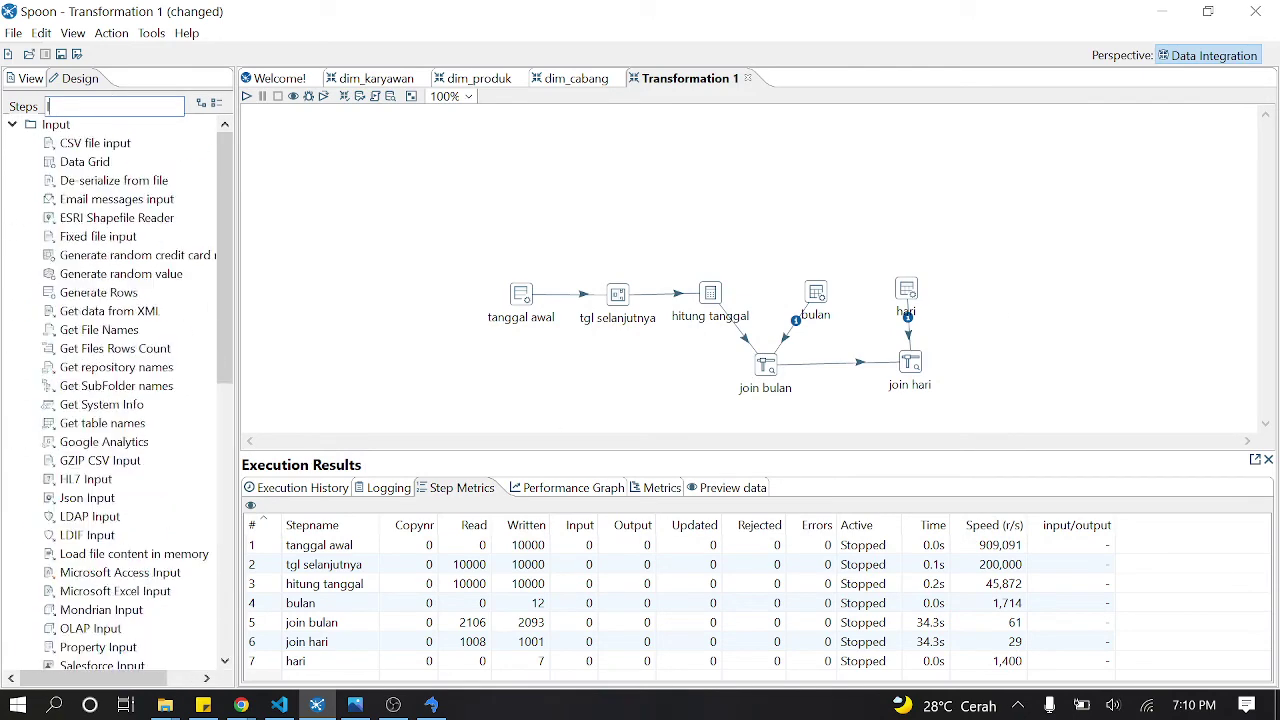
type("out")
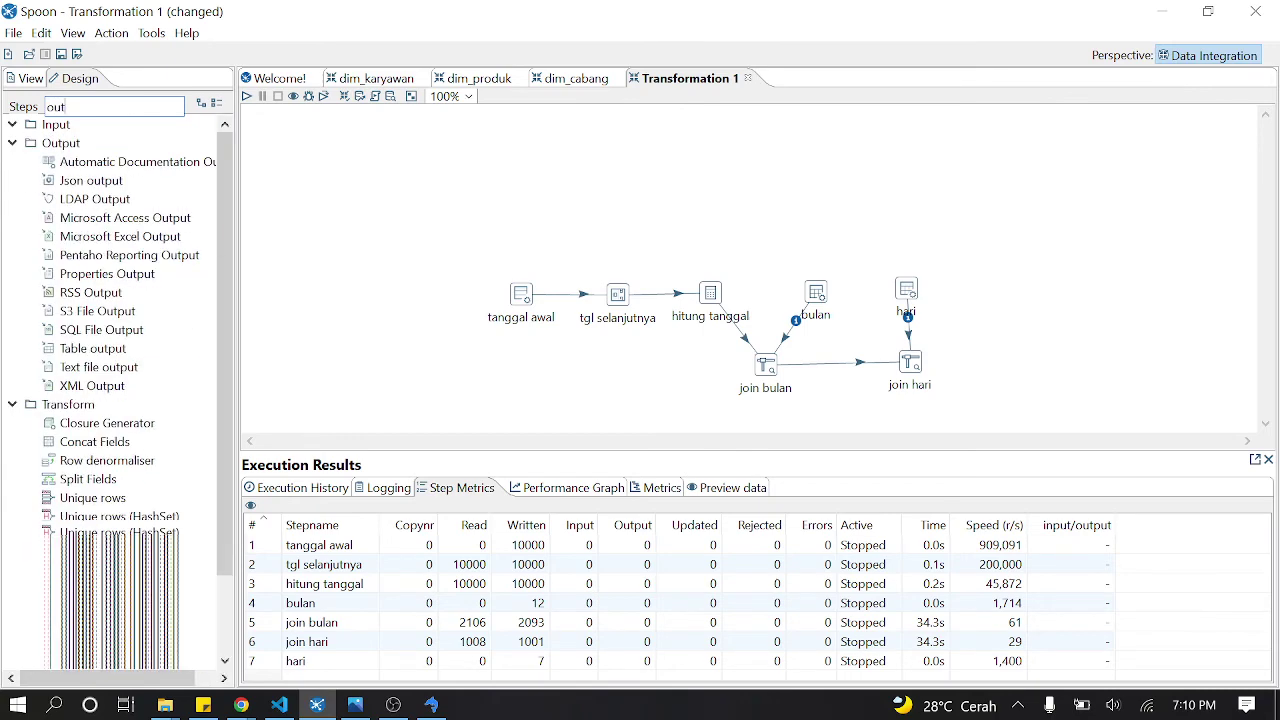
key("BackSpace")
key("BackSpace")
key("BackSpace")
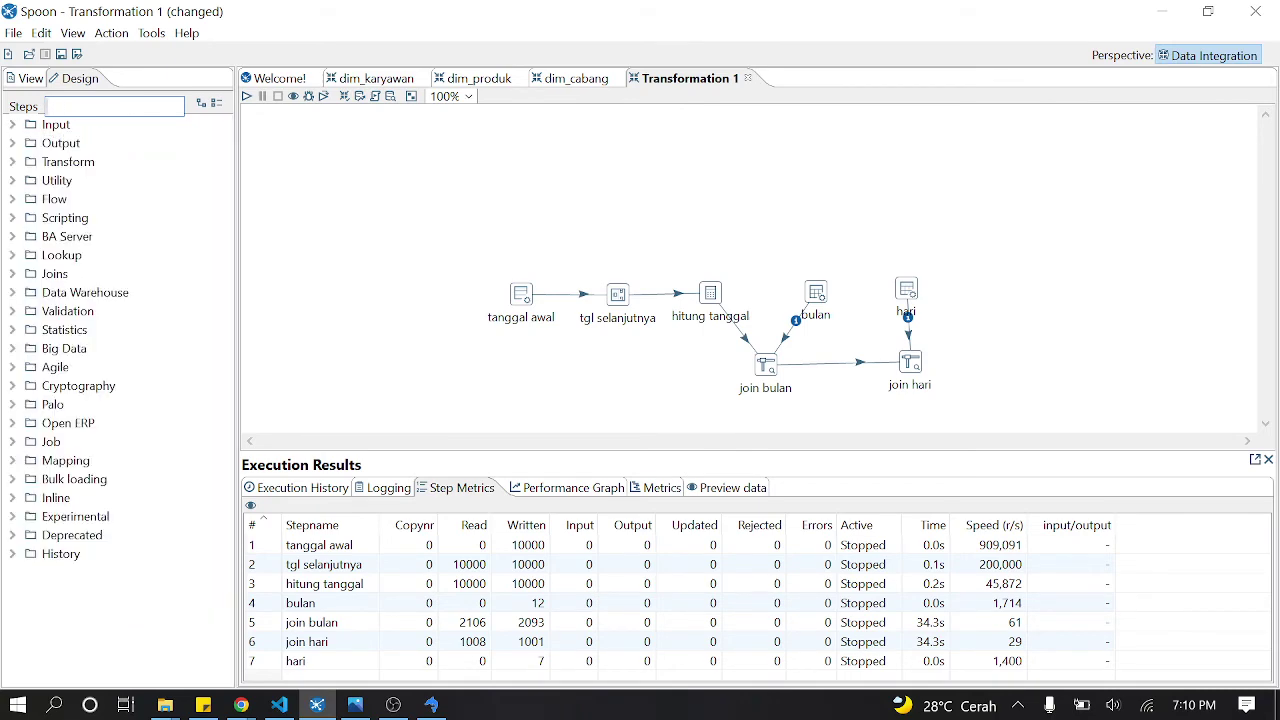
Step: Find the Select values step and place it well to the right of join hari, leaving room for another step between them
type("selec")
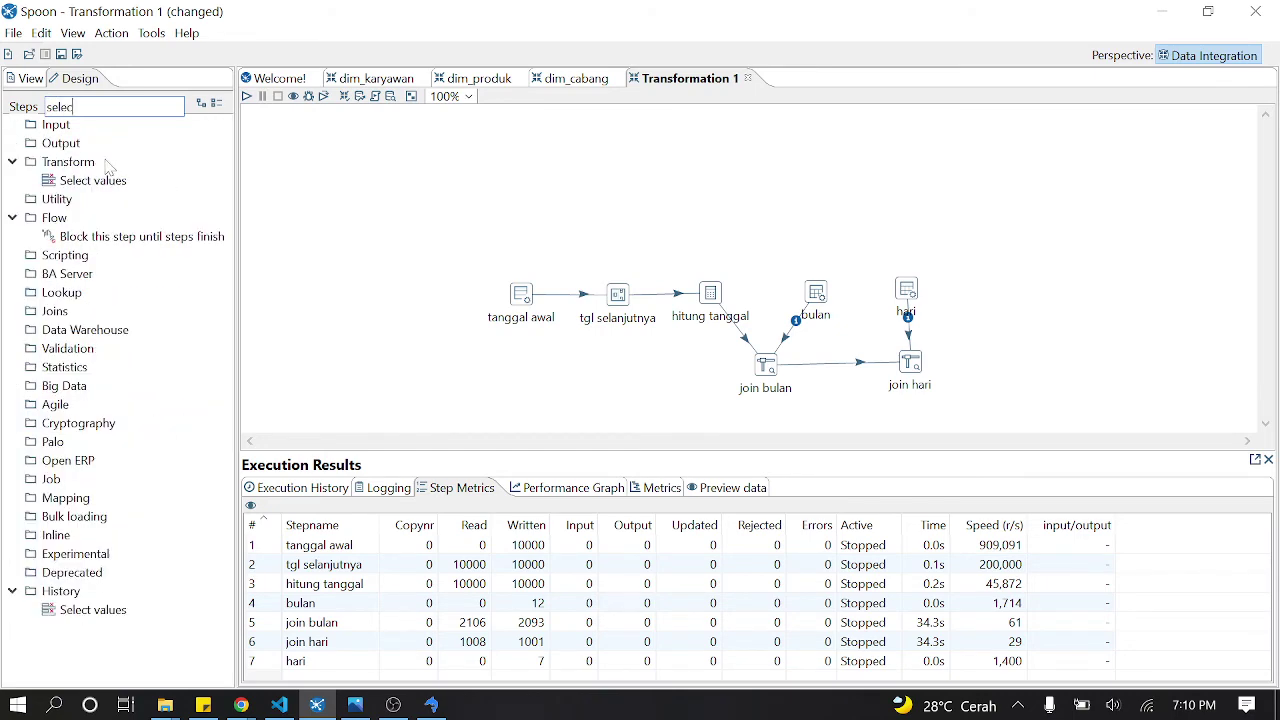
left_click_drag(93, 180, 1012, 352)
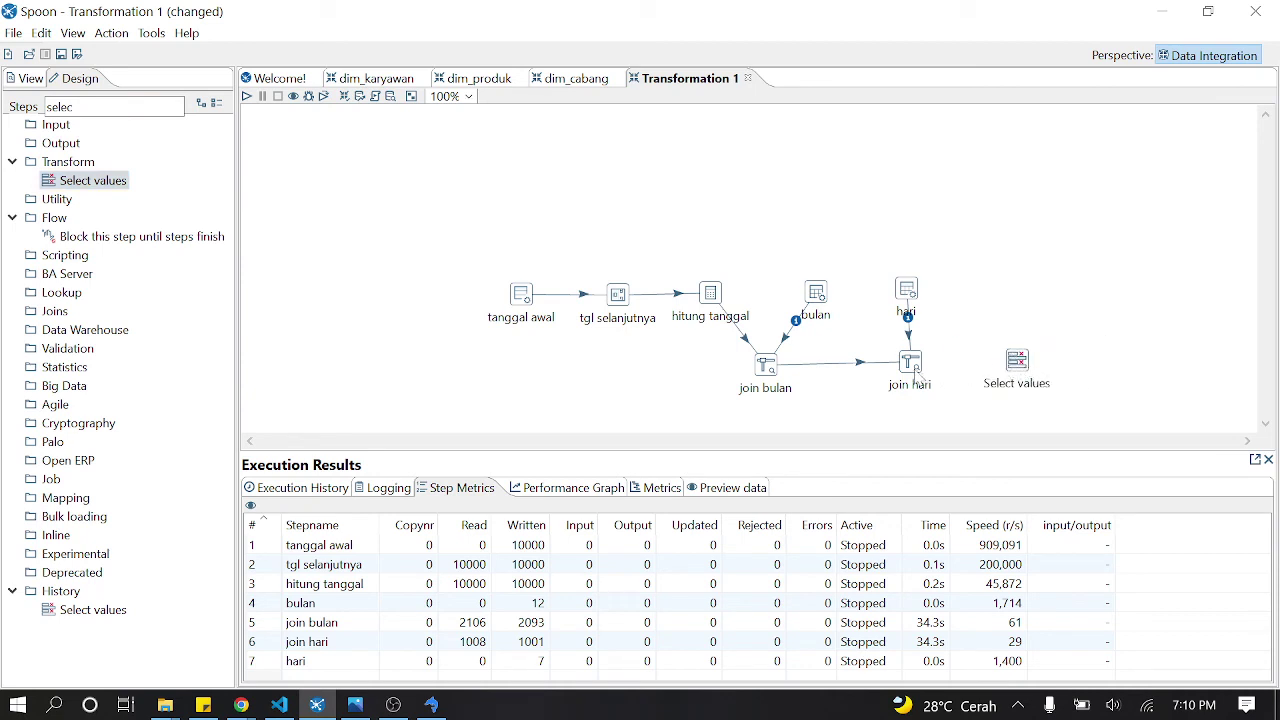
left_click_drag(1008, 379, 1168, 375)
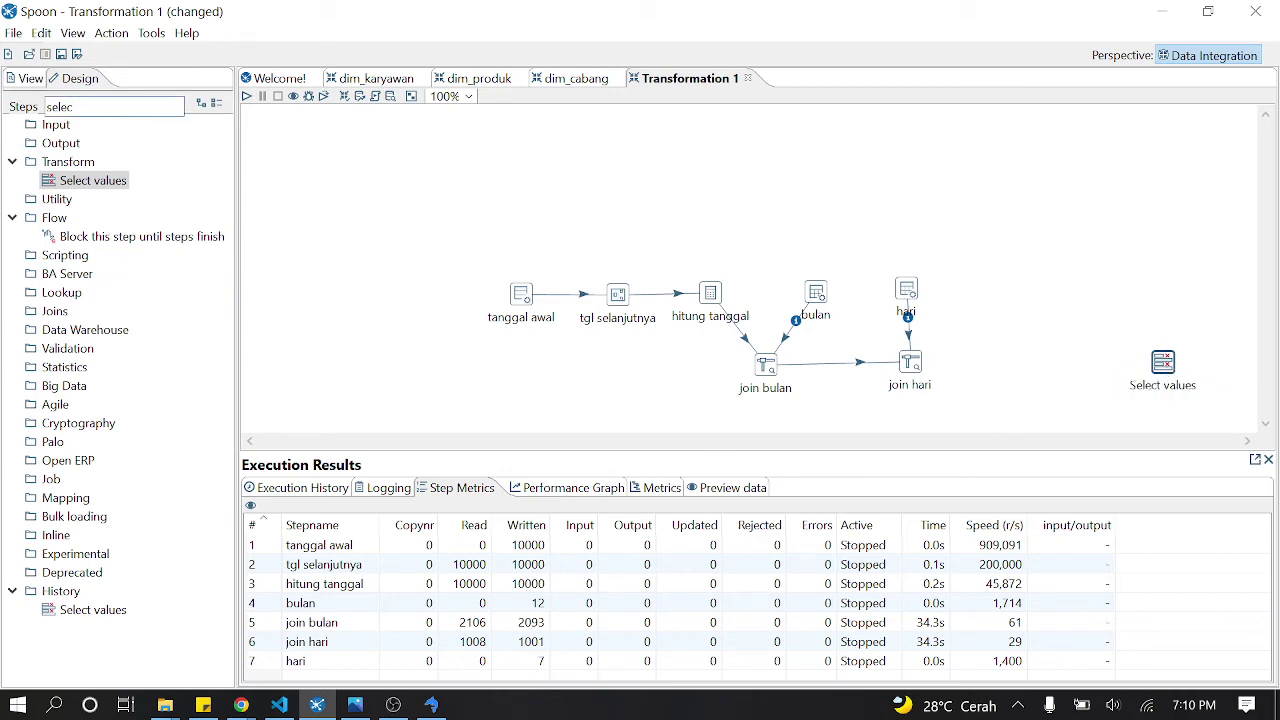
key("BackSpace")
key("BackSpace")
key("BackSpace")
key("BackSpace")
key("BackSpace")
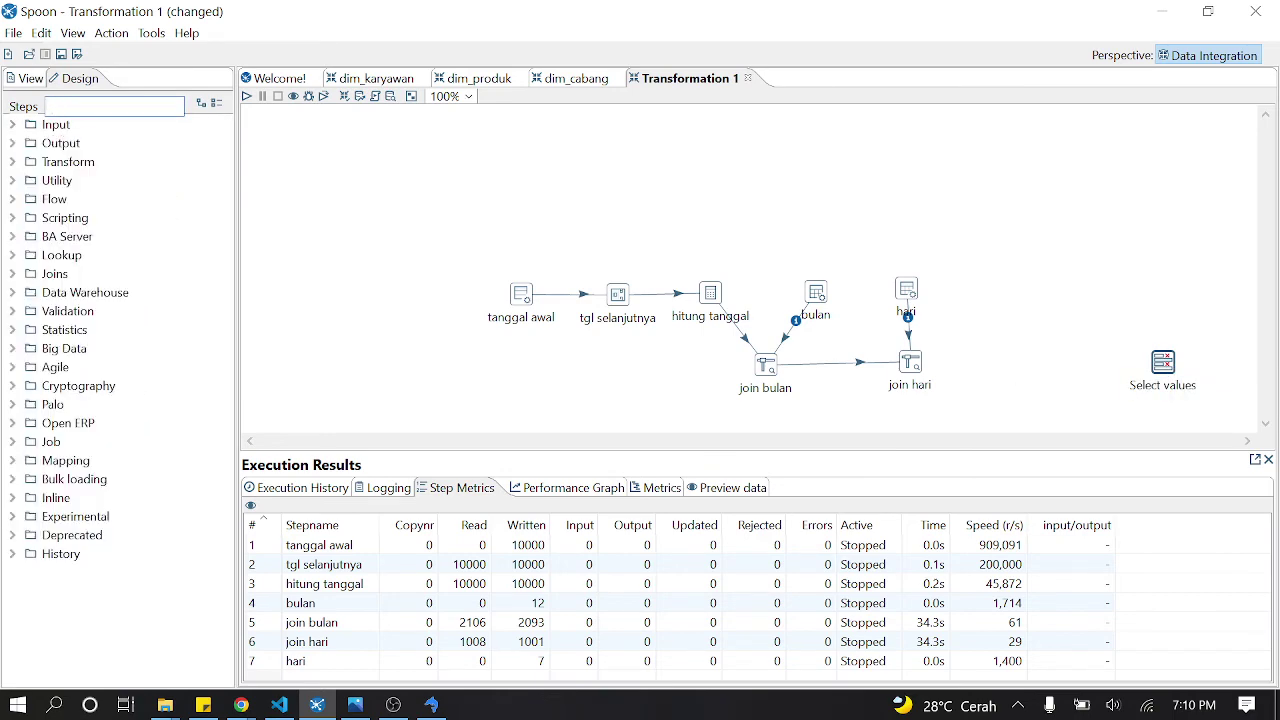
type("selec")
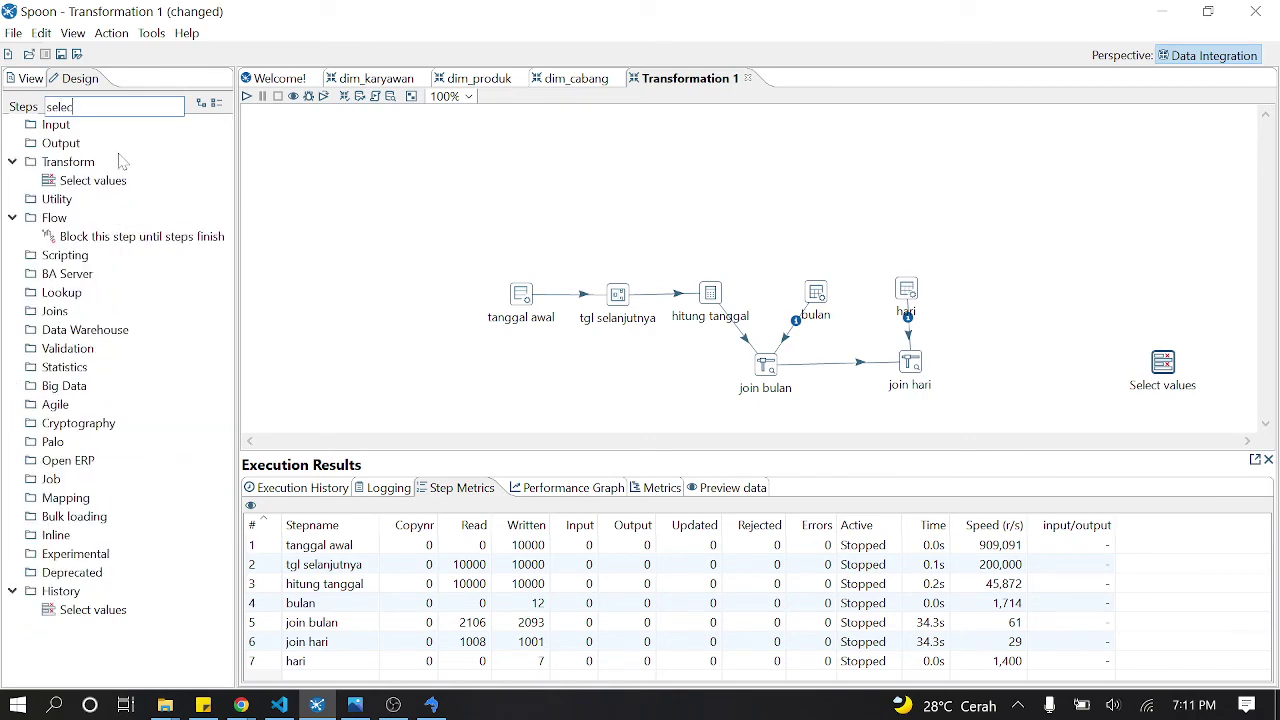
Step: Place an Add sequence step between join hari and Select values, and connect join hari to it
key("BackSpace")
key("BackSpace")
key("BackSpace")
key("BackSpace")
key("BackSpace")
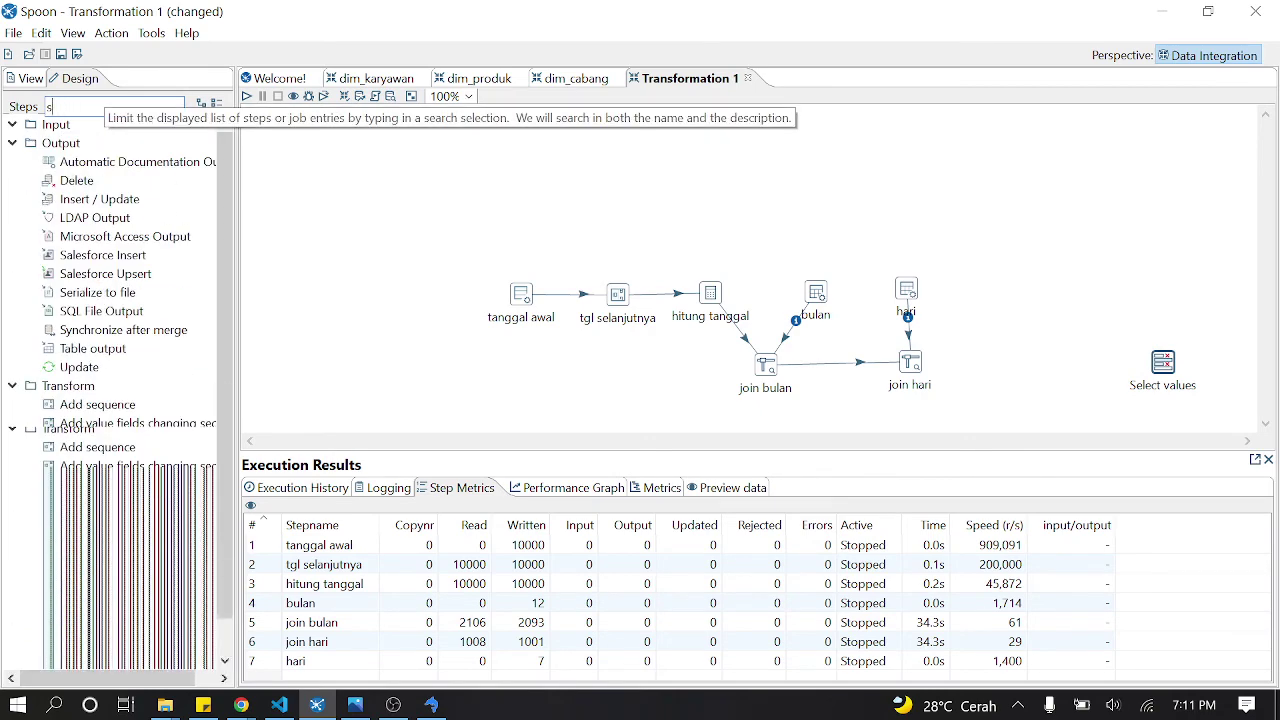
type("ad")
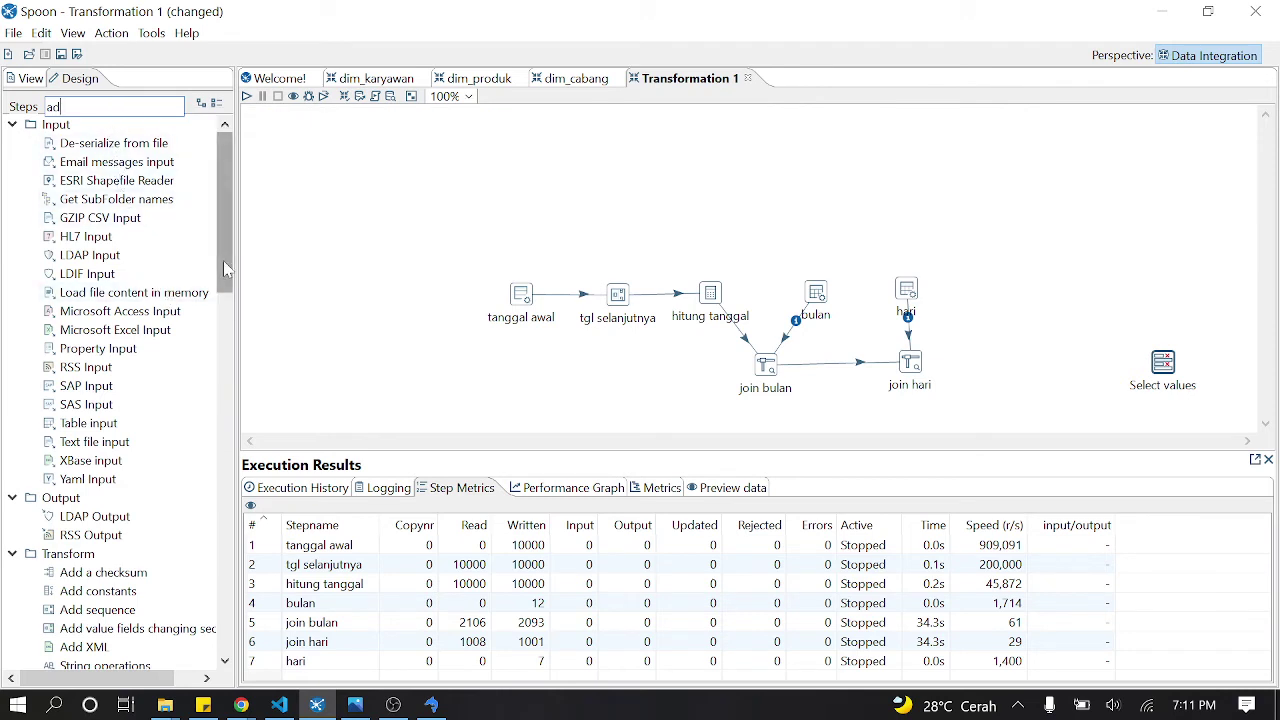
left_click_drag(97, 609, 1029, 352)
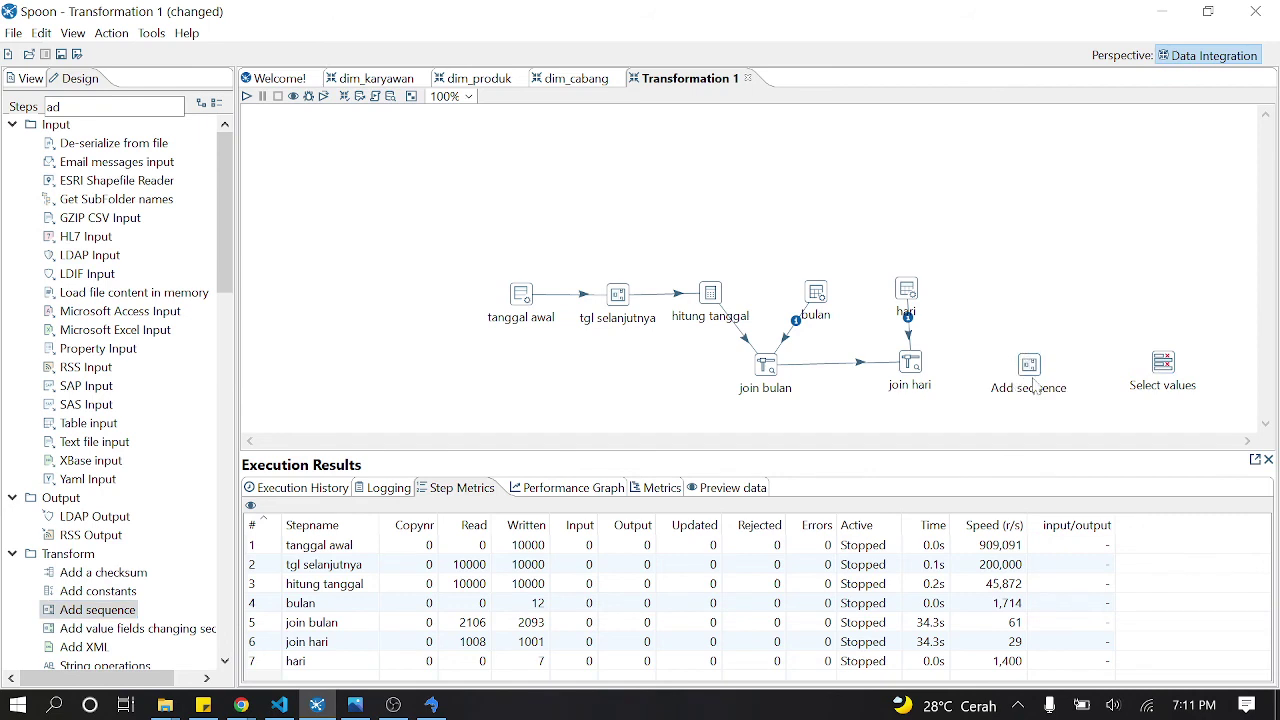
mouse_move(908, 370)
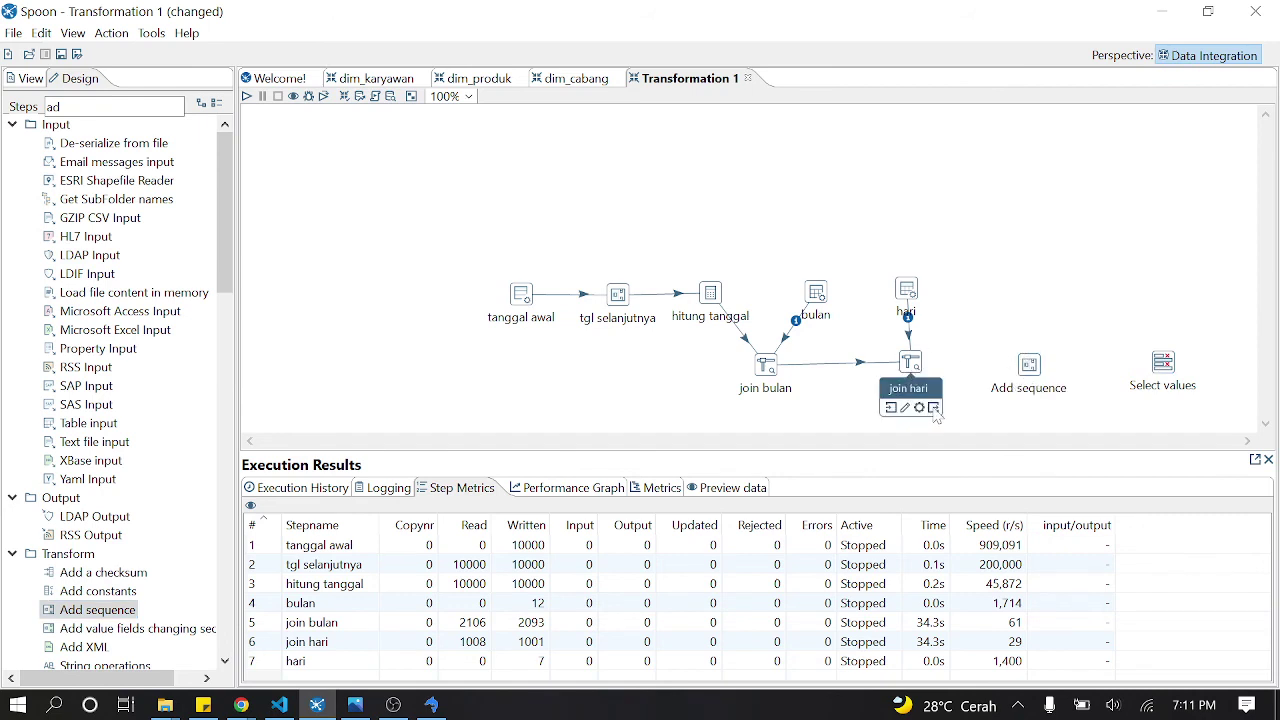
left_click_drag(934, 408, 1029, 366)
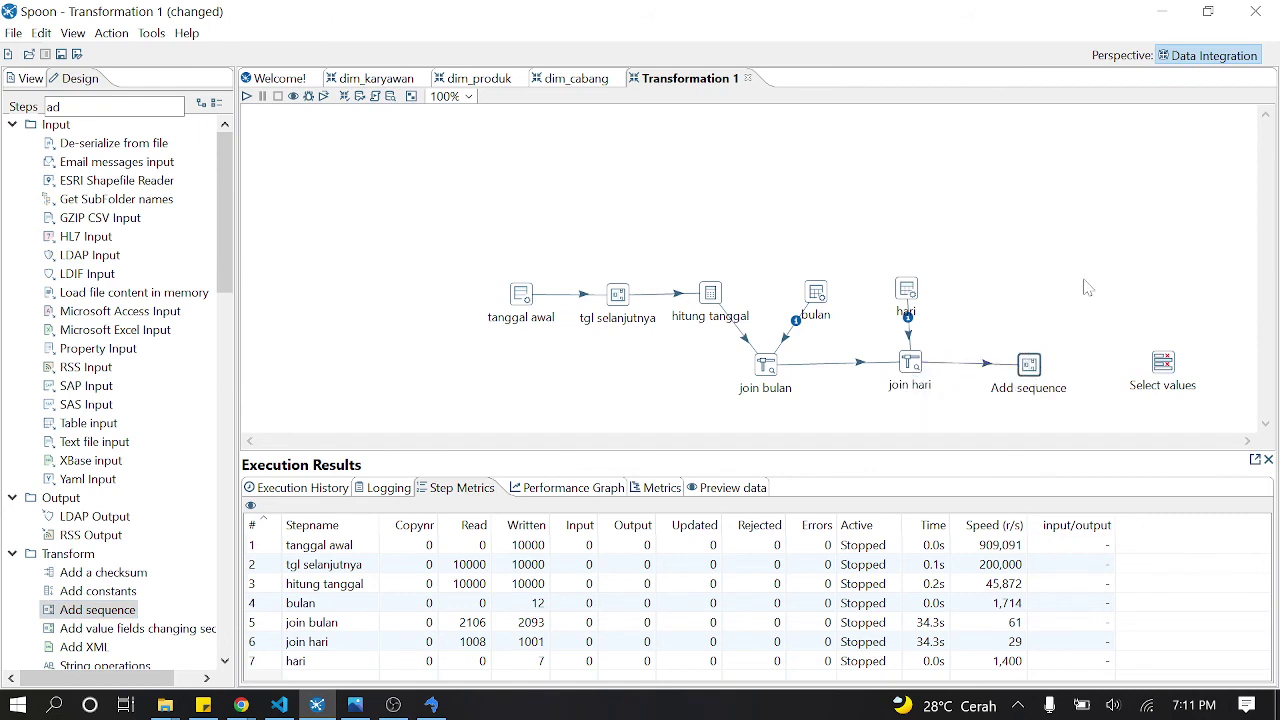
Step: Name the value produced by the Add sequence step sk_waktu and accept its settings
double_click(1030, 366)
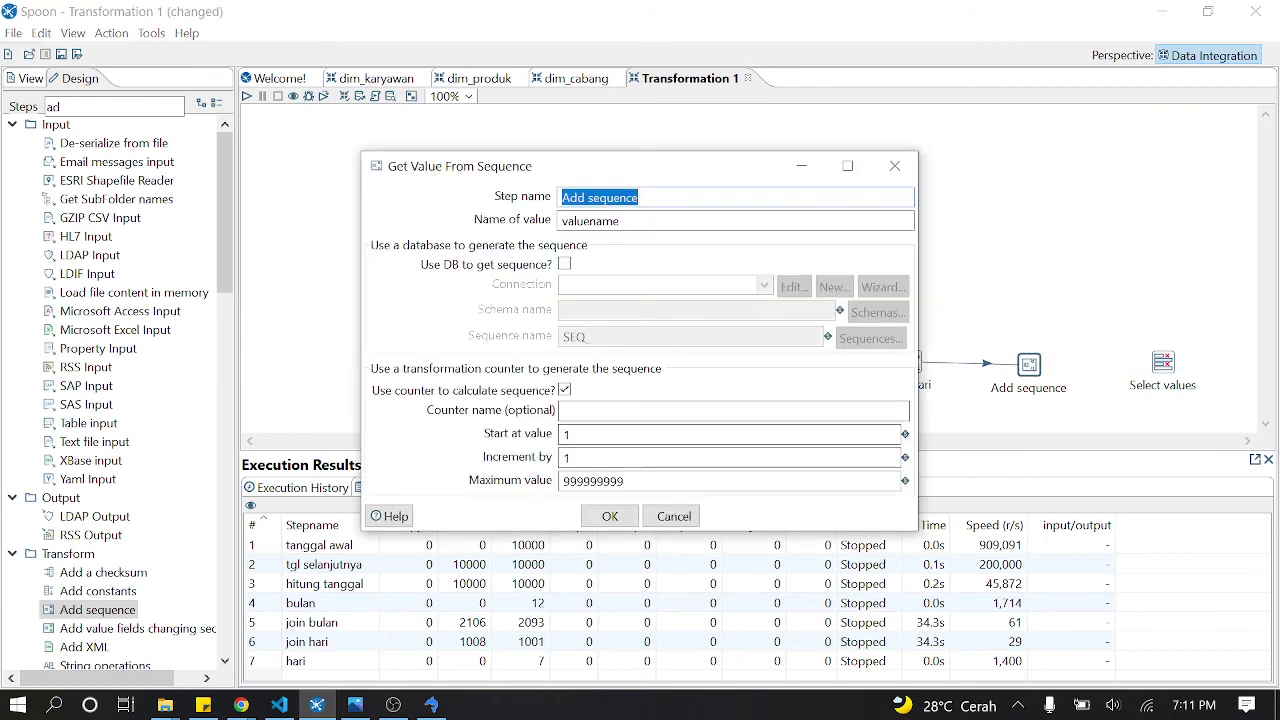
left_click(620, 221)
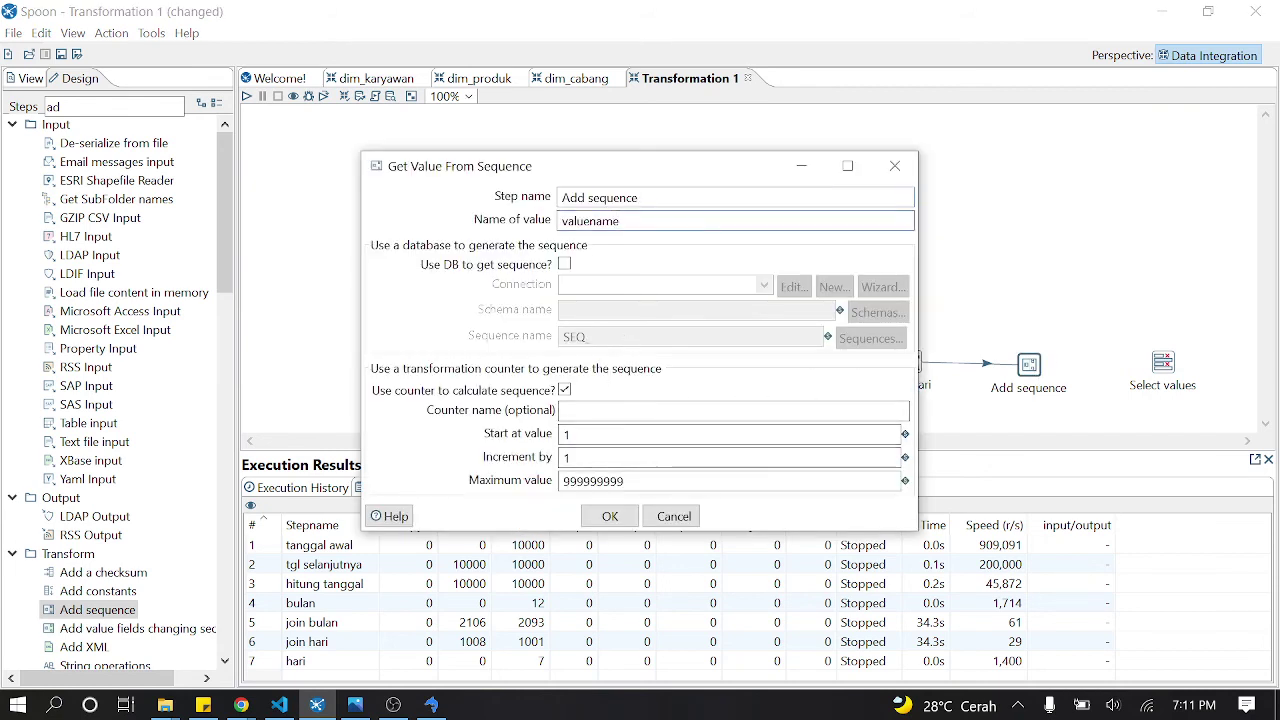
key("BackSpace")
key("BackSpace")
key("BackSpace")
key("BackSpace")
key("BackSpace")
key("BackSpace")
key("BackSpace")
key("BackSpace")
key("BackSpace")
type("sk")
left_click(612, 517)
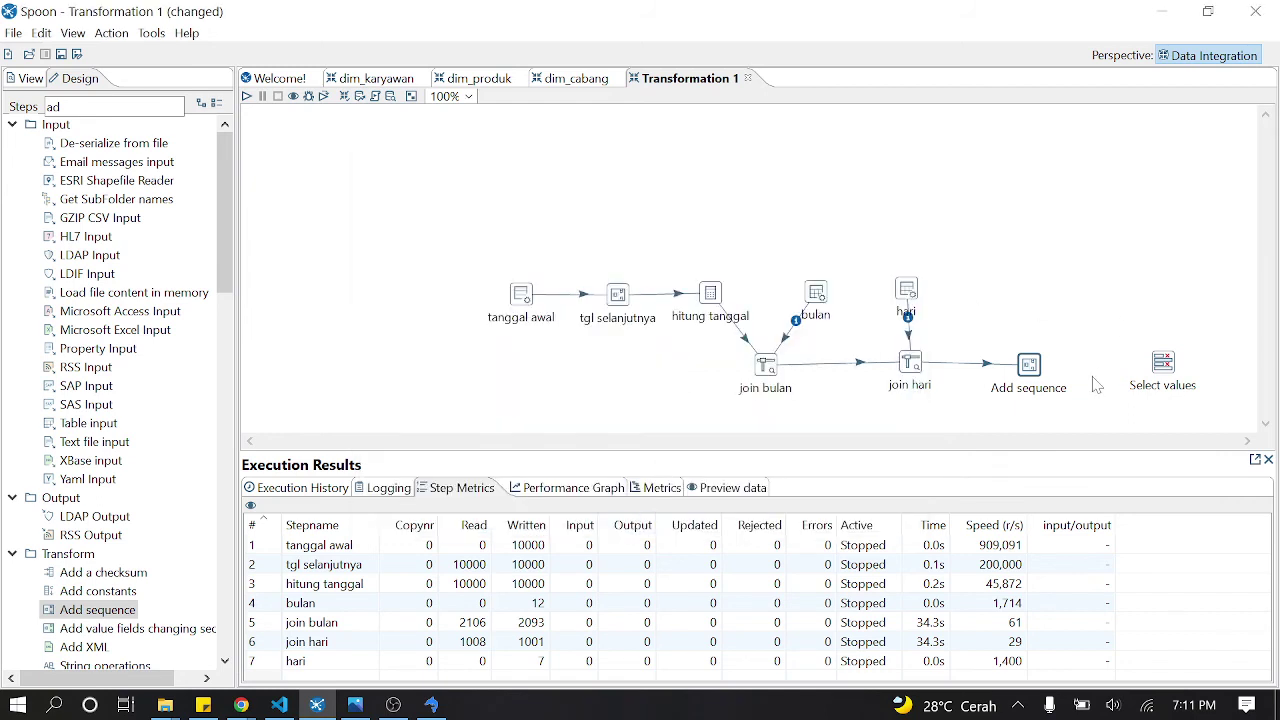
Step: Connect Add sequence to Select values and load all incoming fields into the Select values field list
mouse_move(1036, 370)
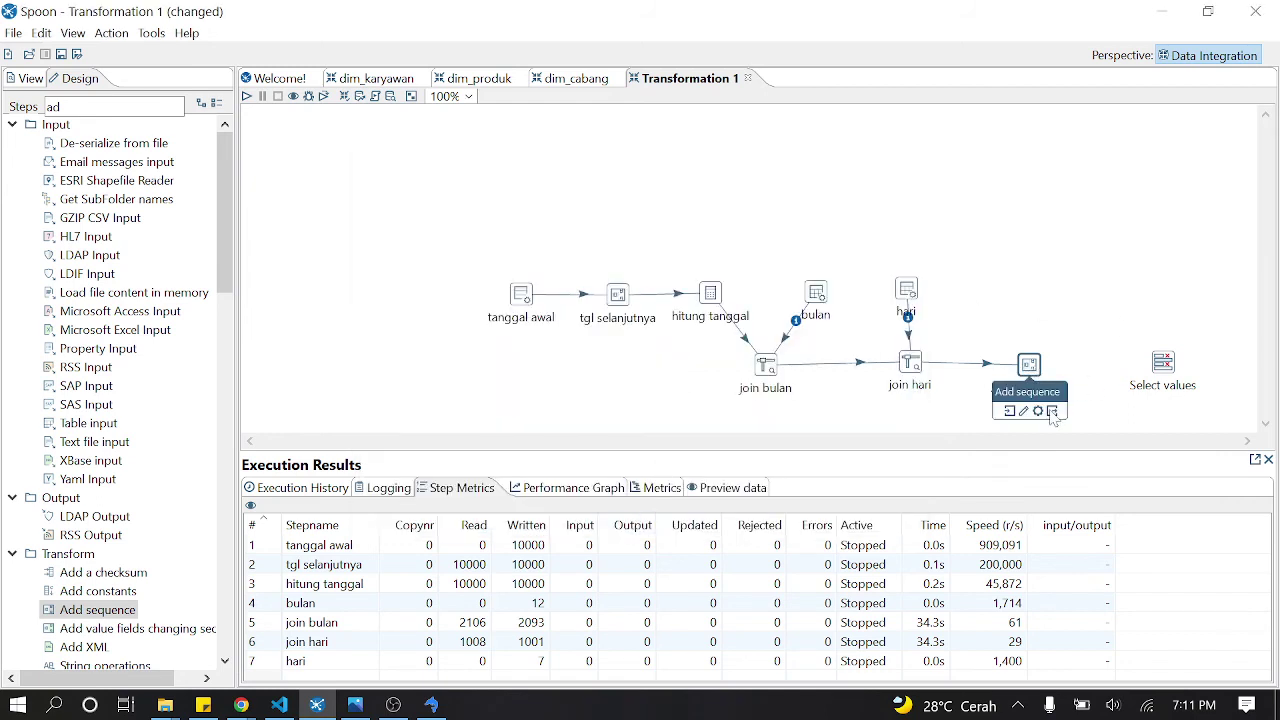
left_click_drag(1052, 414, 1162, 364)
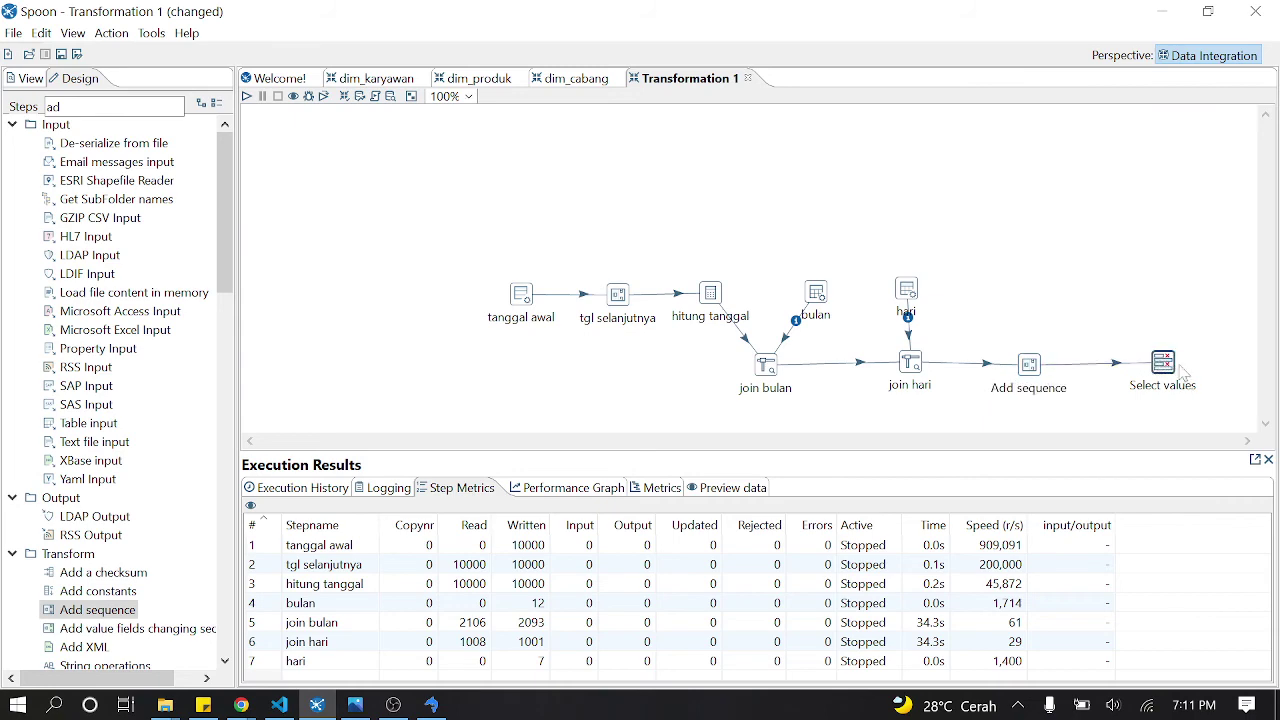
double_click(1163, 366)
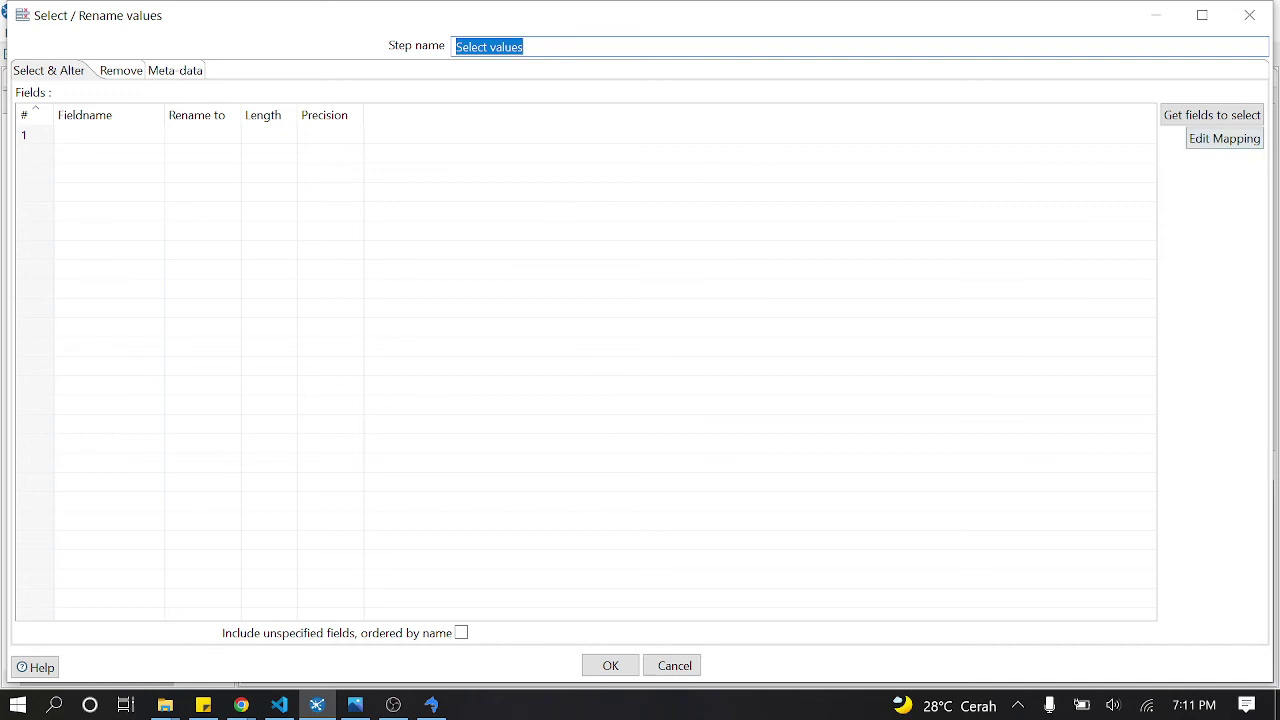
left_click(1245, 117)
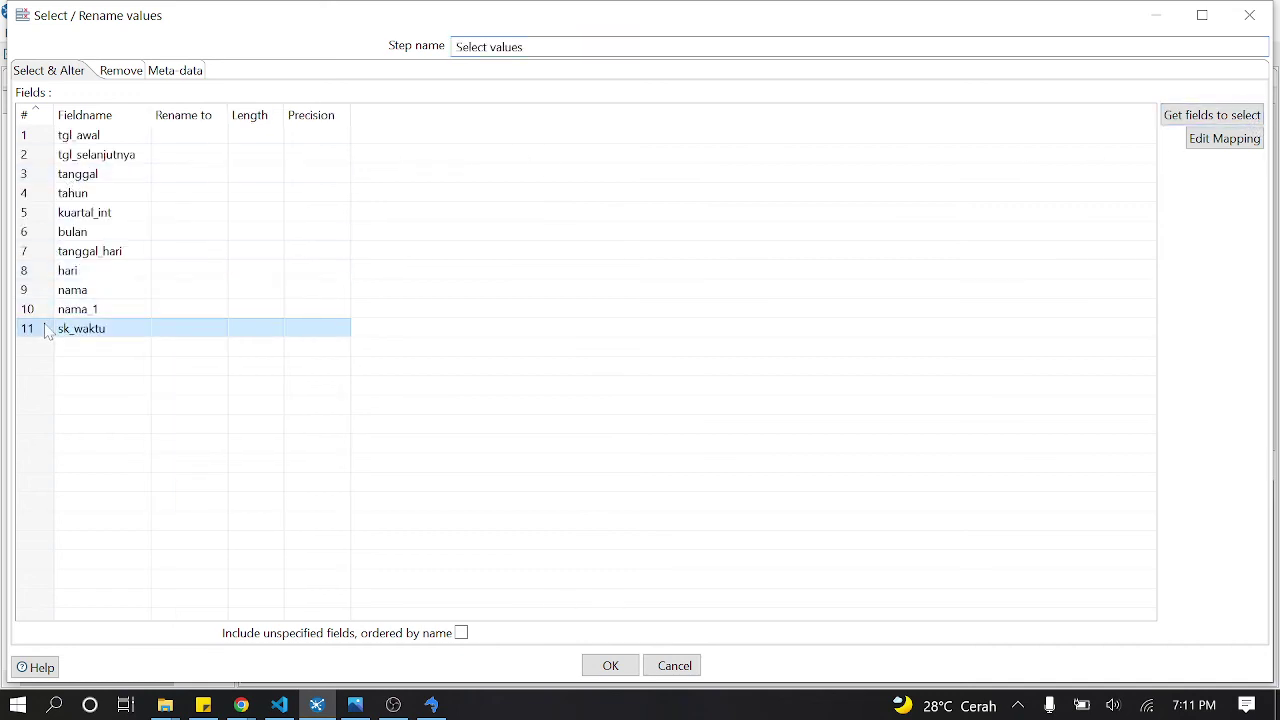
Step: Move the sk_waktu field up to the first row of the field list
key("ctrl+Up")
key("ctrl+Up")
key("ctrl+Up")
key("ctrl+Up")
key("ctrl+Up")
key("ctrl+Up")
key("ctrl+Up")
key("ctrl+Up")
key("ctrl+Up")
key("ctrl+Up")
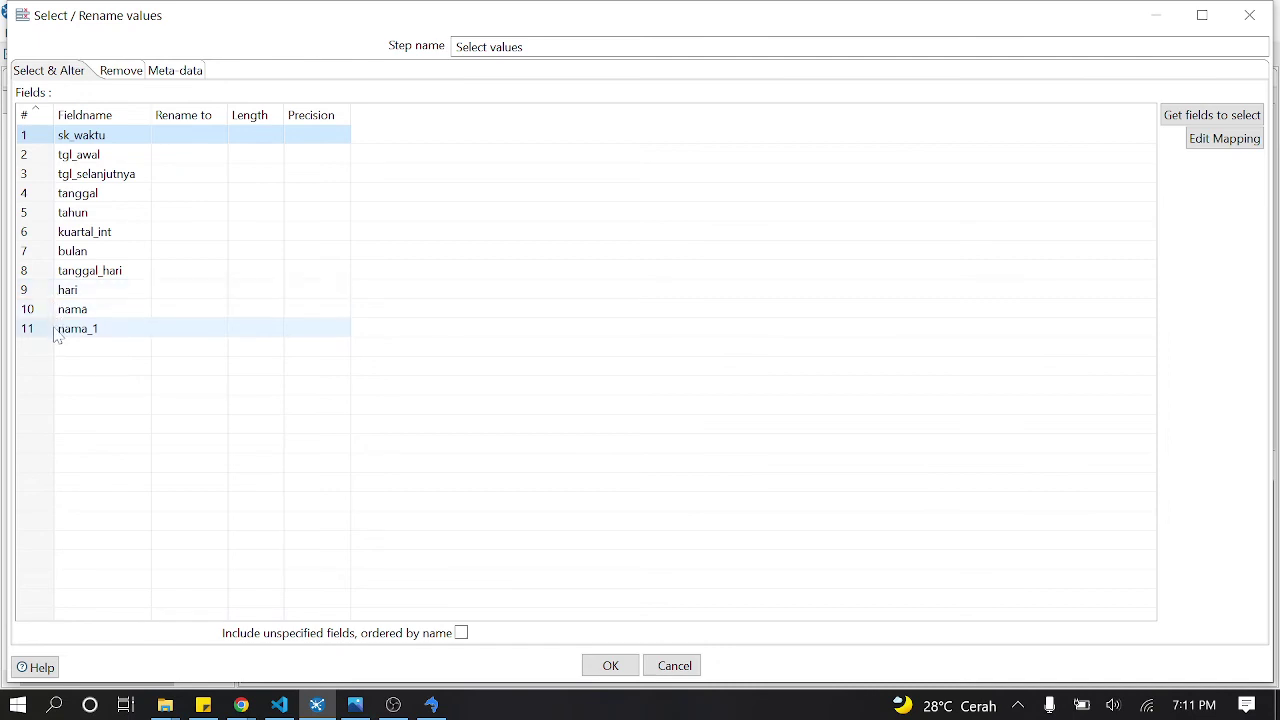
Step: Move the nama_1 field up so that it directly follows sk_waktu
left_click(57, 333)
key("ctrl+Up")
key("ctrl+Up")
key("ctrl+Up")
key("ctrl+Up")
key("ctrl+Up")
key("ctrl+Up")
key("ctrl+Up")
key("ctrl+Up")
key("ctrl+Up")
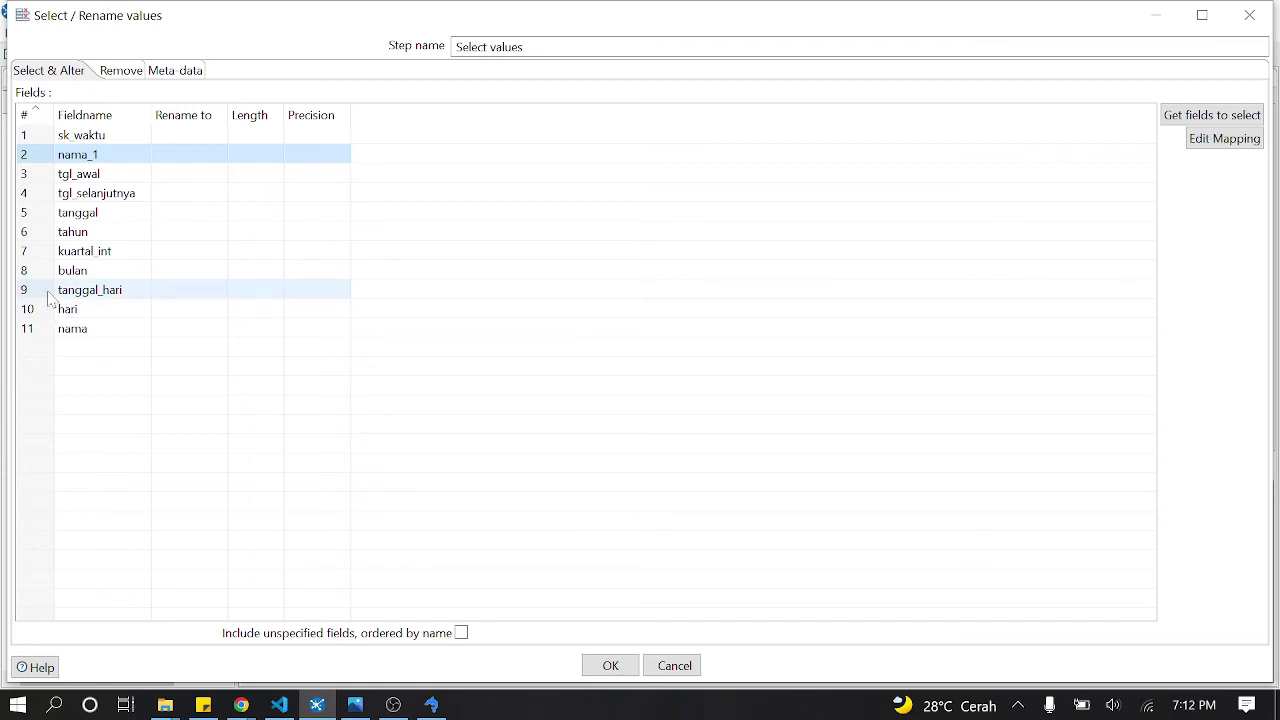
Step: Move the tanggal_hari field up to row 2, between sk_waktu and nama_1
left_click(48, 296)
key("ctrl+Up")
key("ctrl+Up")
key("ctrl+Up")
key("ctrl+Up")
key("ctrl+Up")
key("ctrl+Up")
key("ctrl+Up")
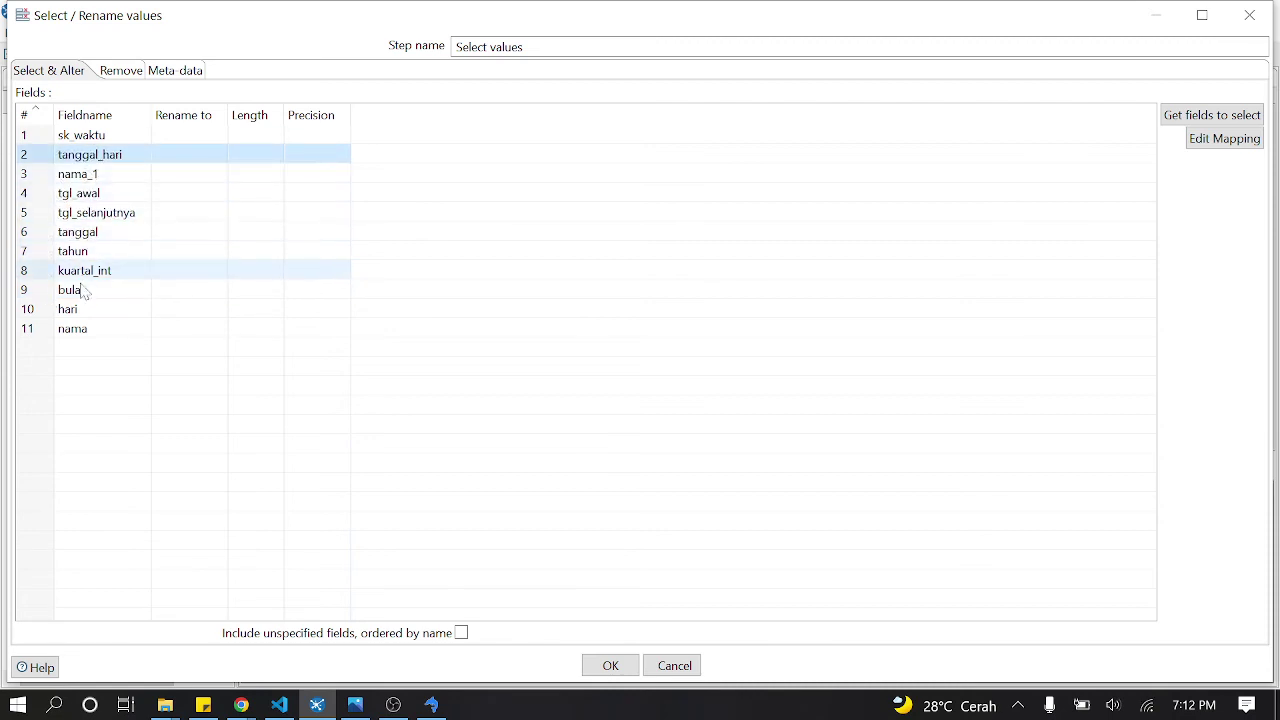
Step: Move the nama field up to row 4, directly after nama_1
left_click(42, 332)
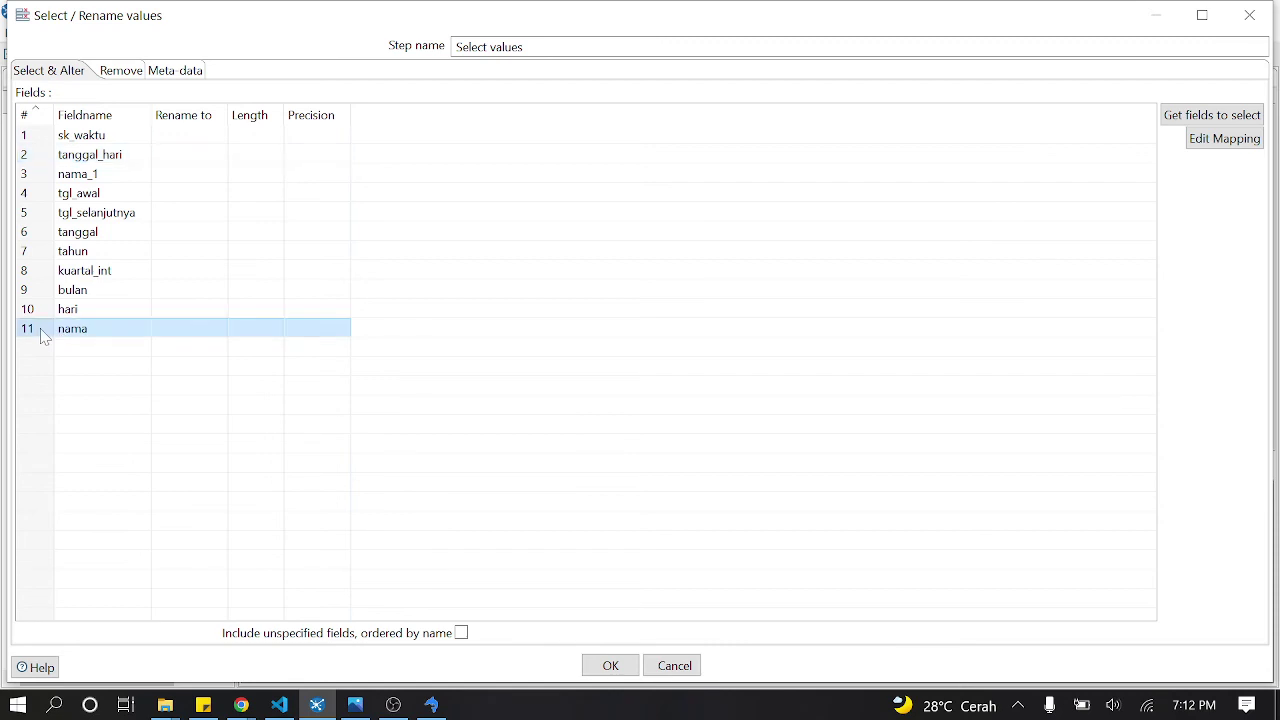
key("ctrl+Up")
key("ctrl+Up")
key("ctrl+Up")
key("ctrl+Up")
key("ctrl+Up")
key("ctrl+Up")
key("ctrl+Up")
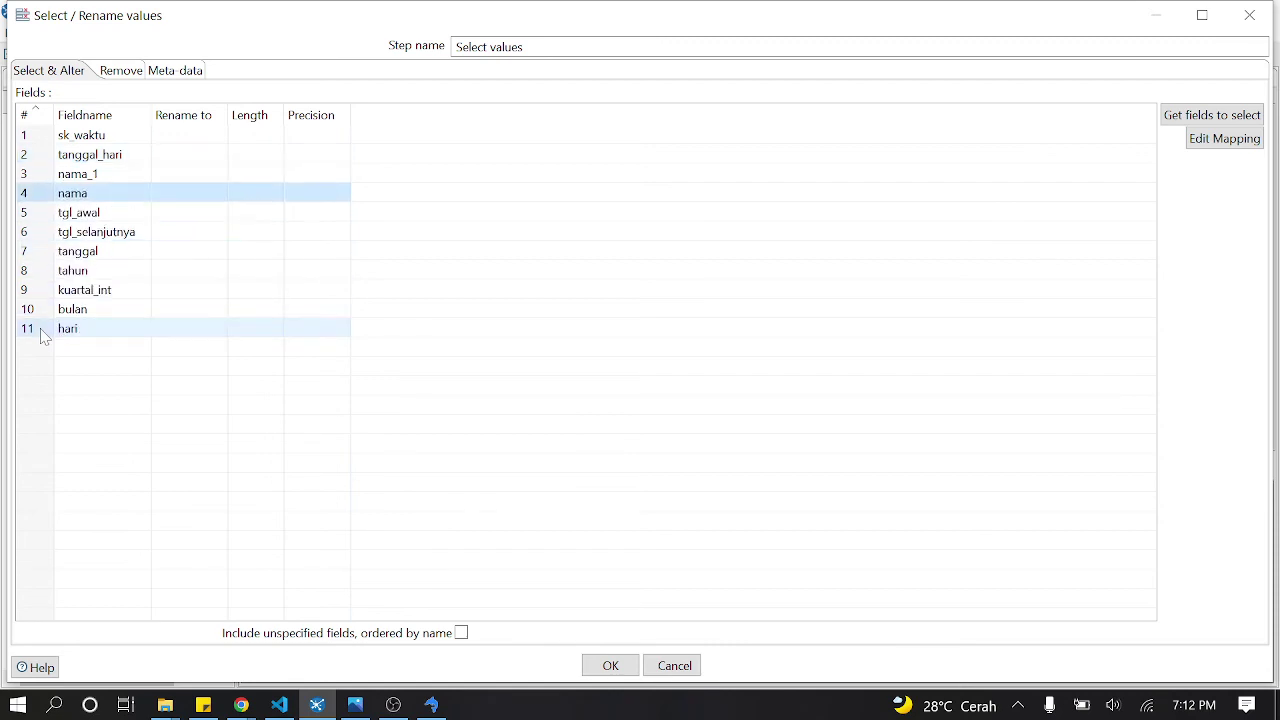
Step: Move the tahun field up to row 5, directly after nama
left_click(40, 274)
key("ctrl+Up")
key("ctrl+Up")
key("ctrl+Up")
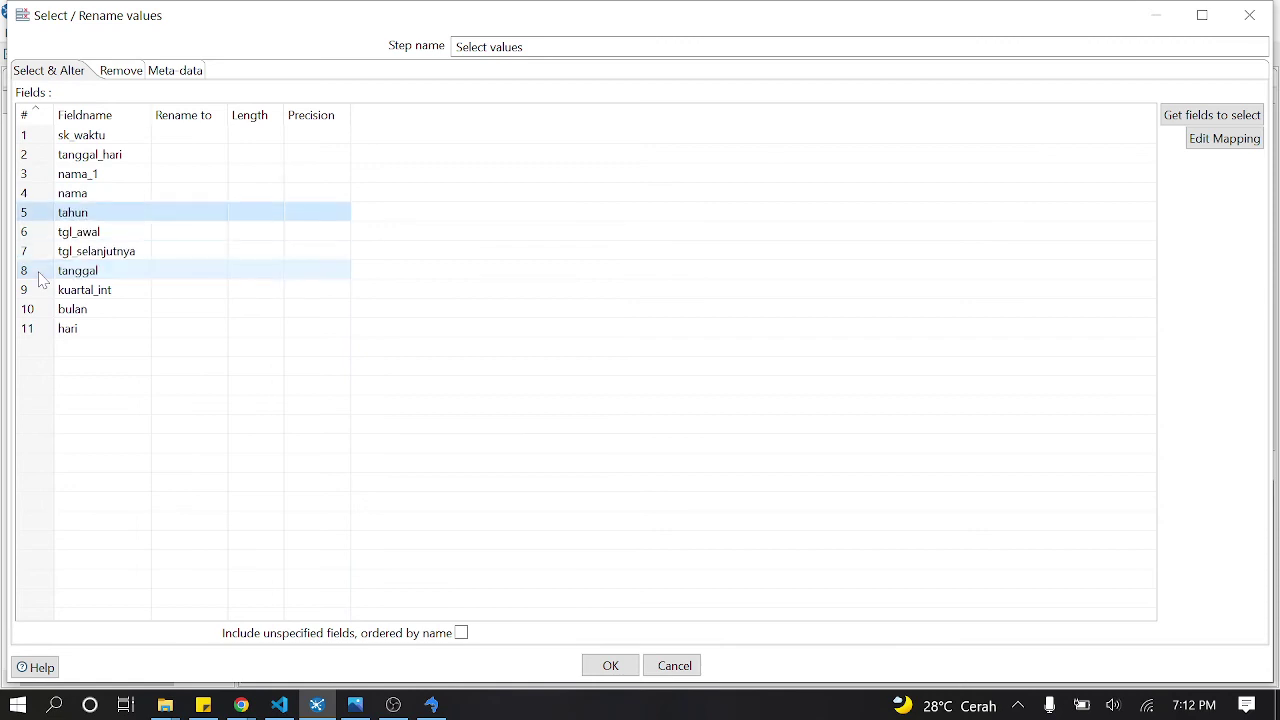
Step: Move the kuartal_int field up to row 6, directly after tahun
left_click(44, 292)
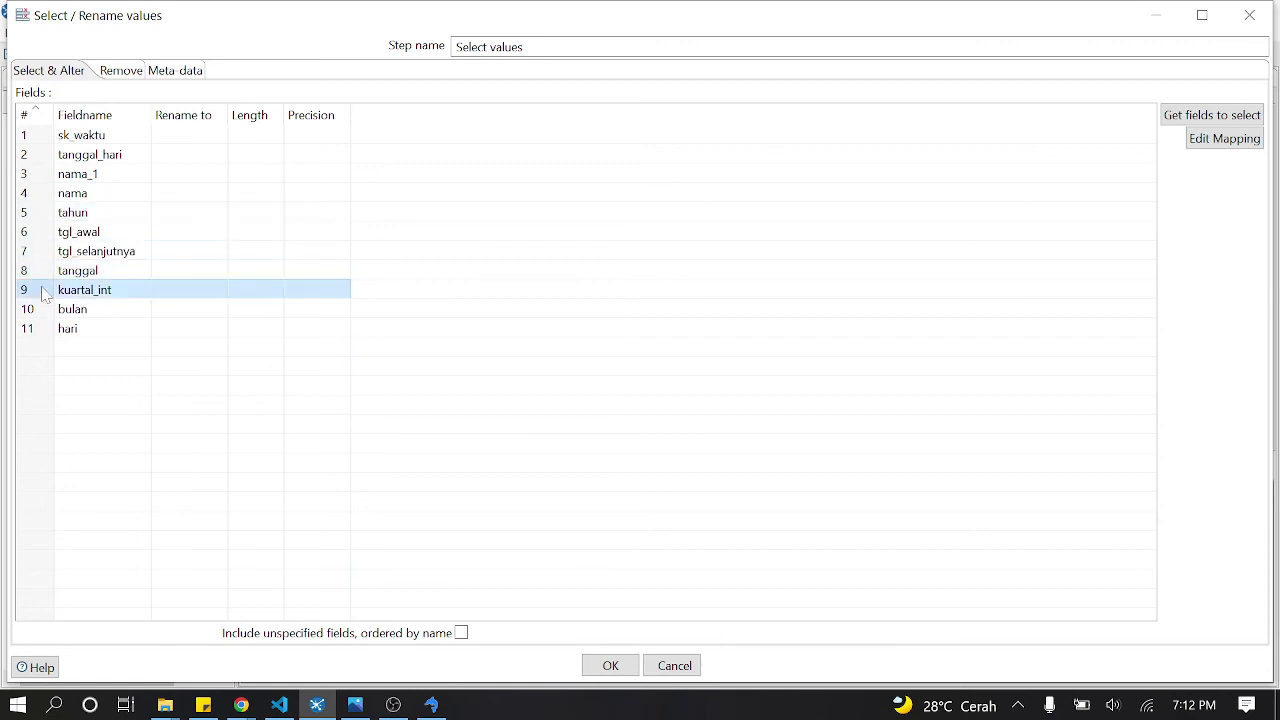
key("ctrl+Up")
key("ctrl+Up")
key("ctrl+Up")
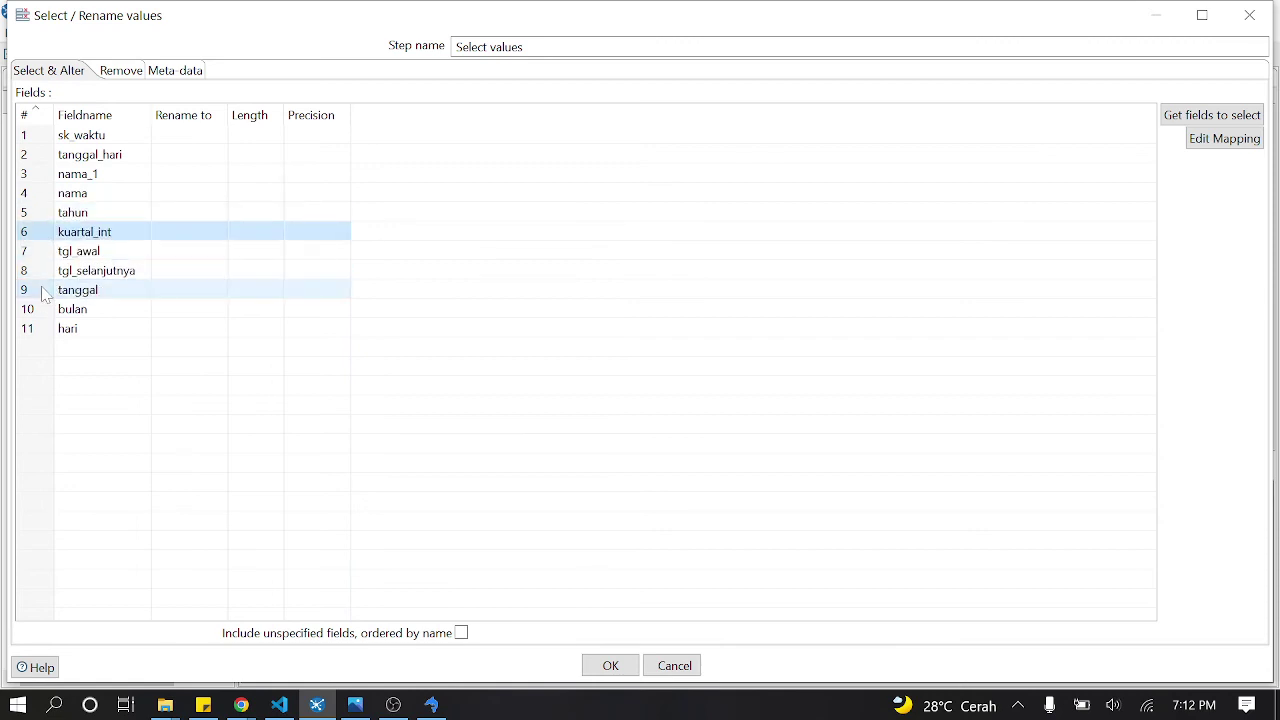
Step: Remove the tgl_awal, tgl_selanjutnya, tanggal, bulan and hari rows from the selected fields
key("Down")
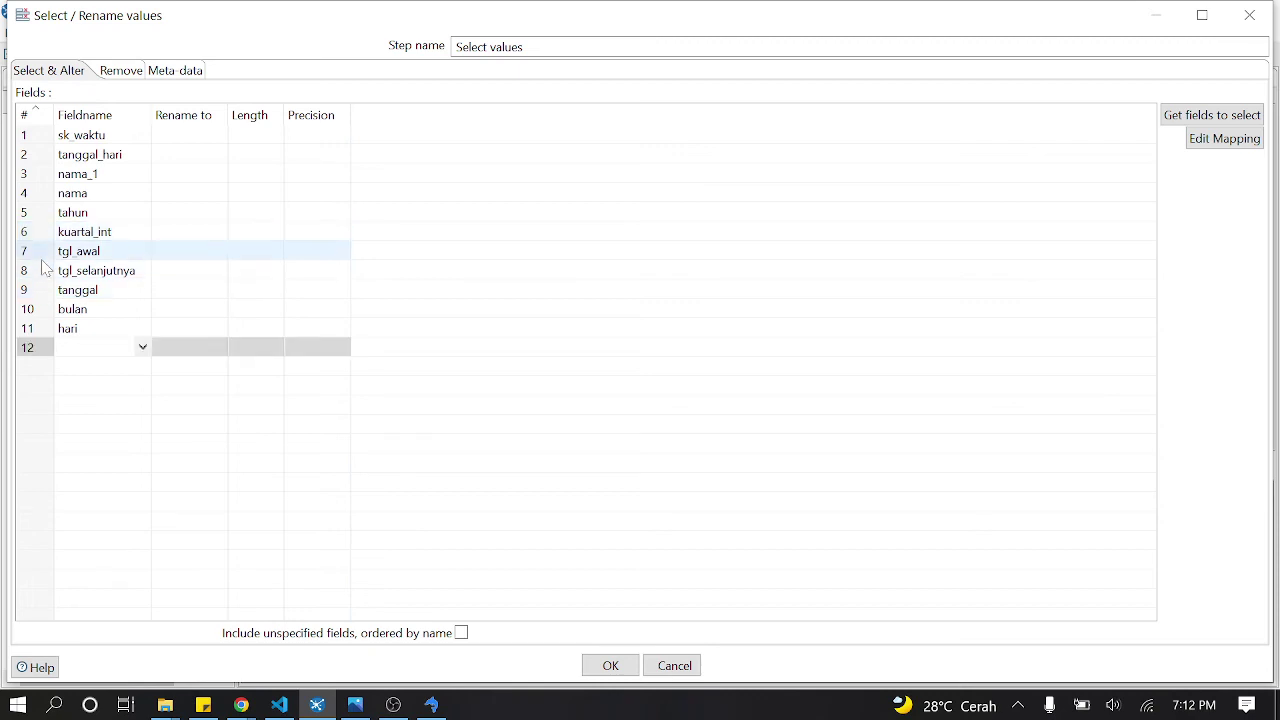
left_click(36, 252)
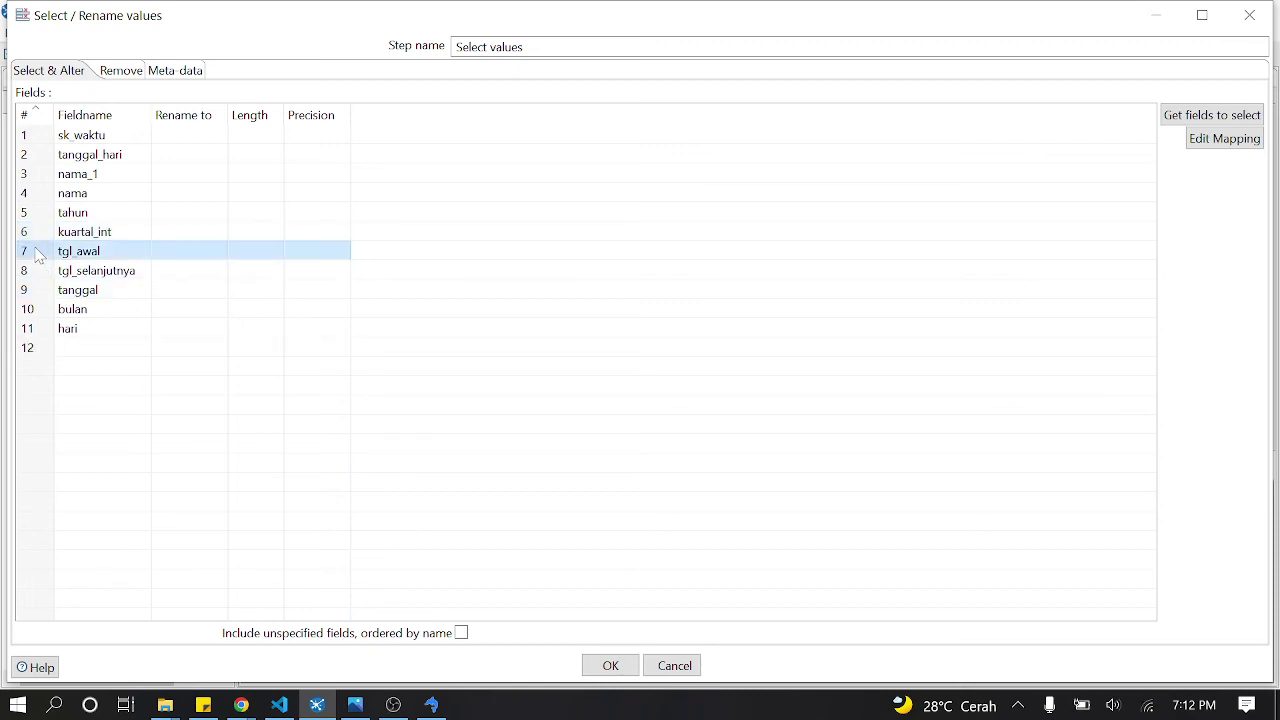
key("Delete")
key("Delete")
key("Delete")
key("Delete")
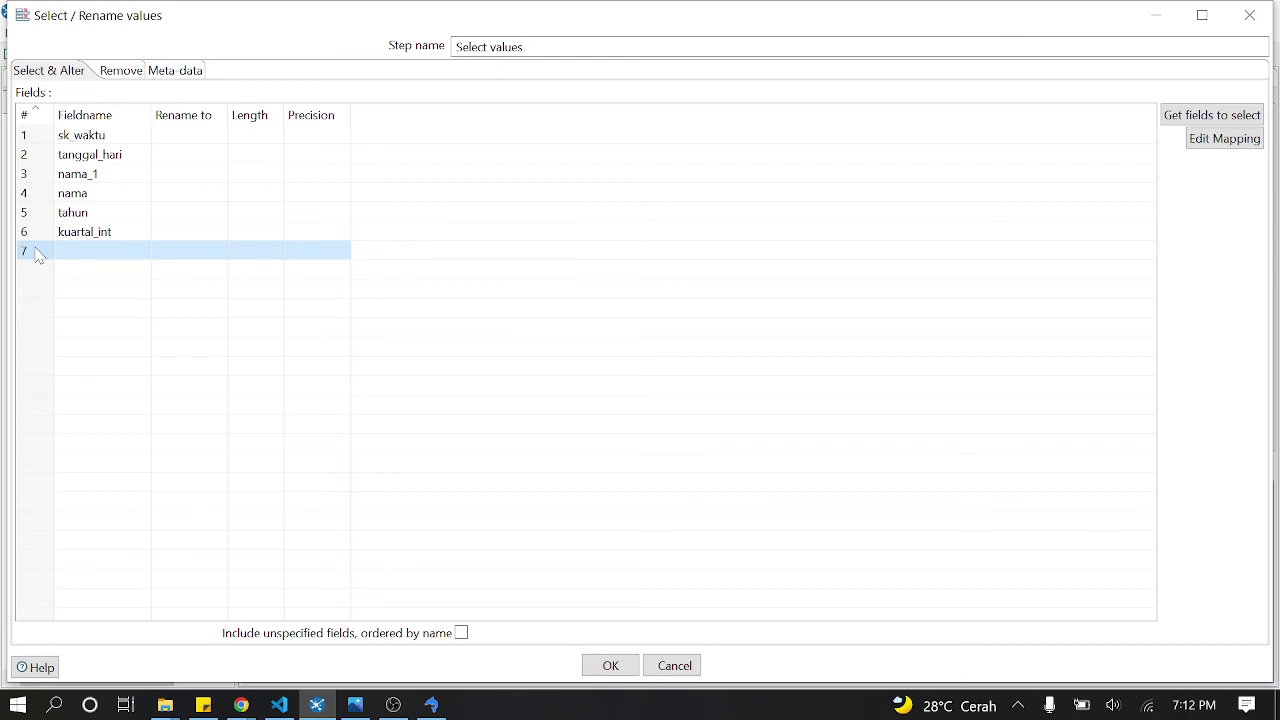
key("Delete")
Step: Rename tanggal_hari to tanggal, nama_1 to hari and nama to bulan, and accept the field selection
left_click(168, 155)
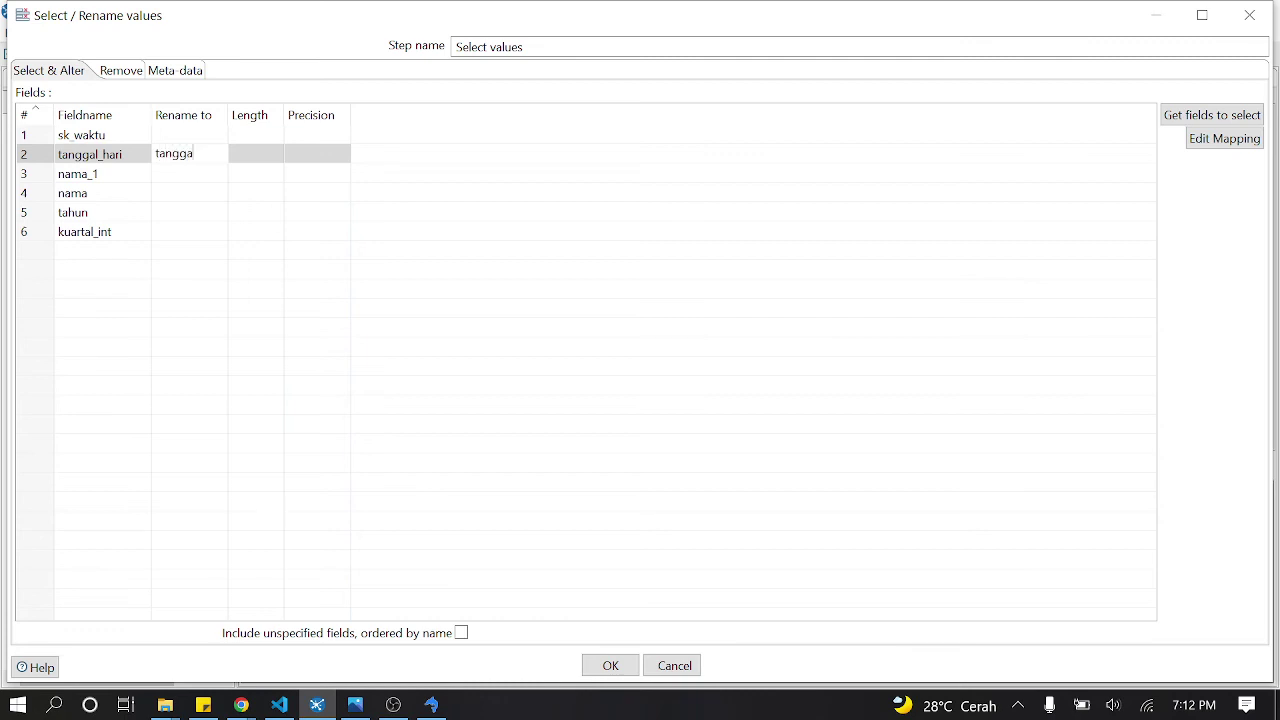
left_click(160, 174)
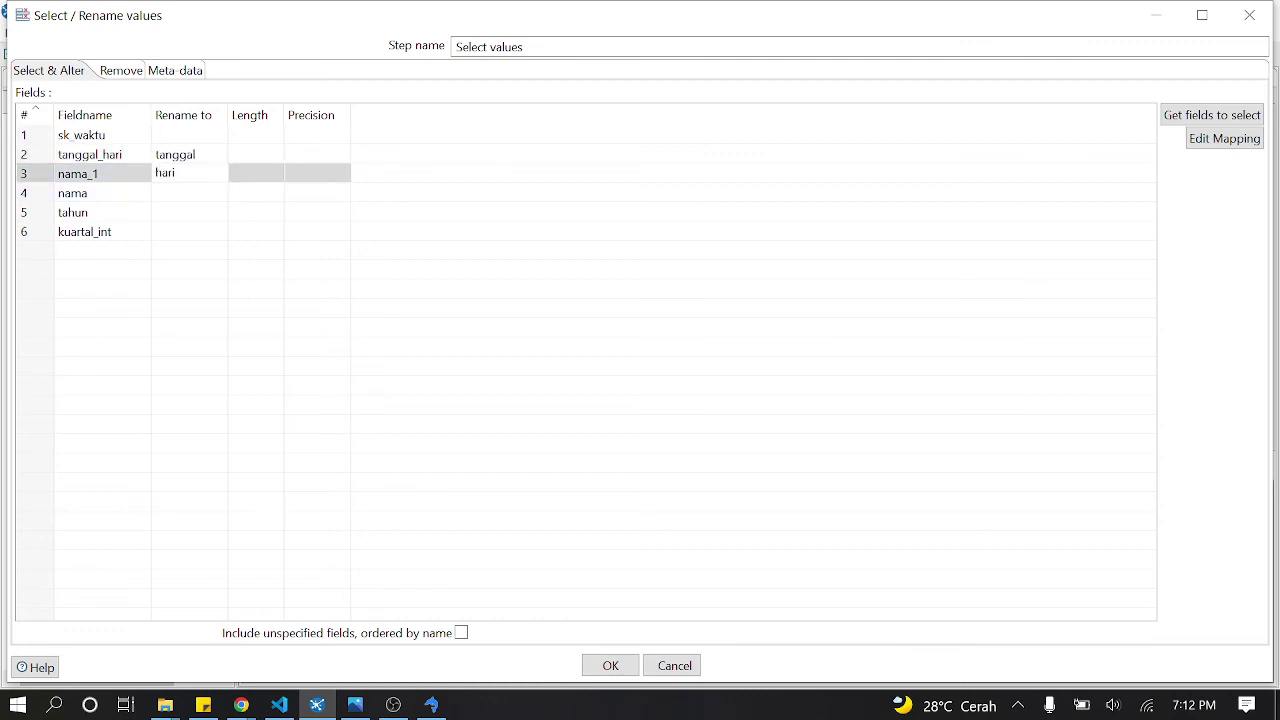
left_click(169, 195)
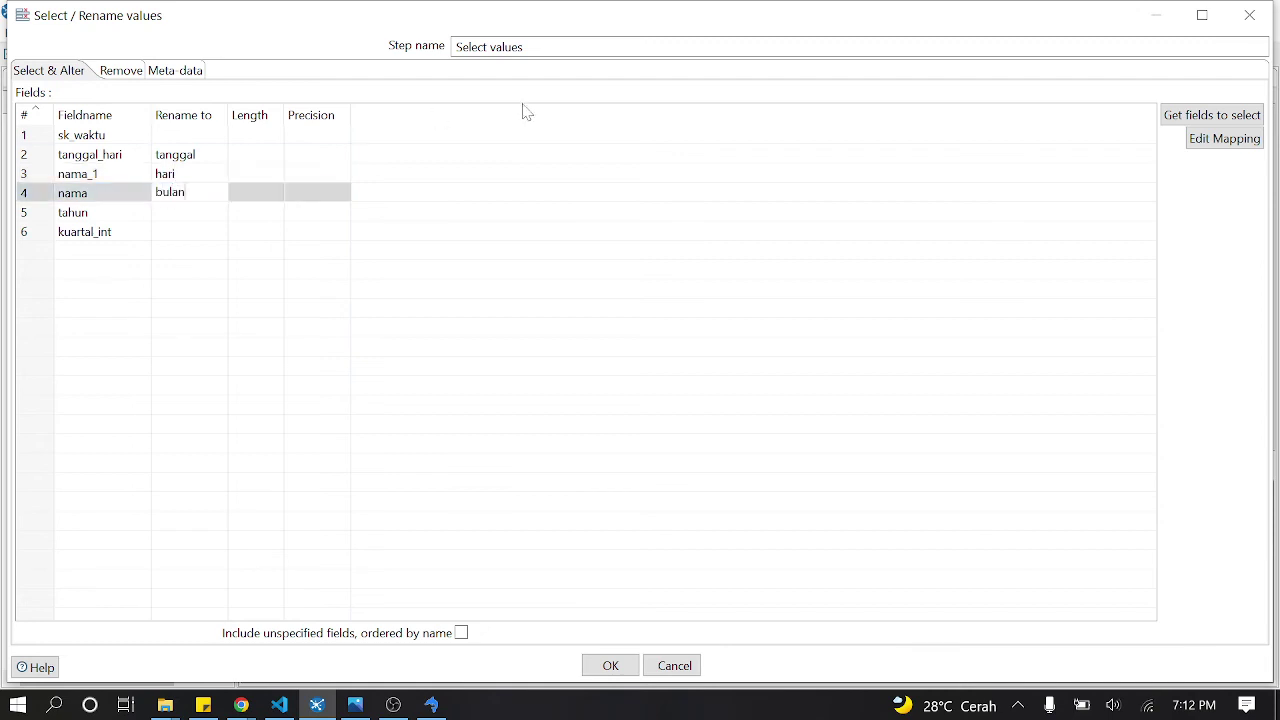
left_click(612, 666)
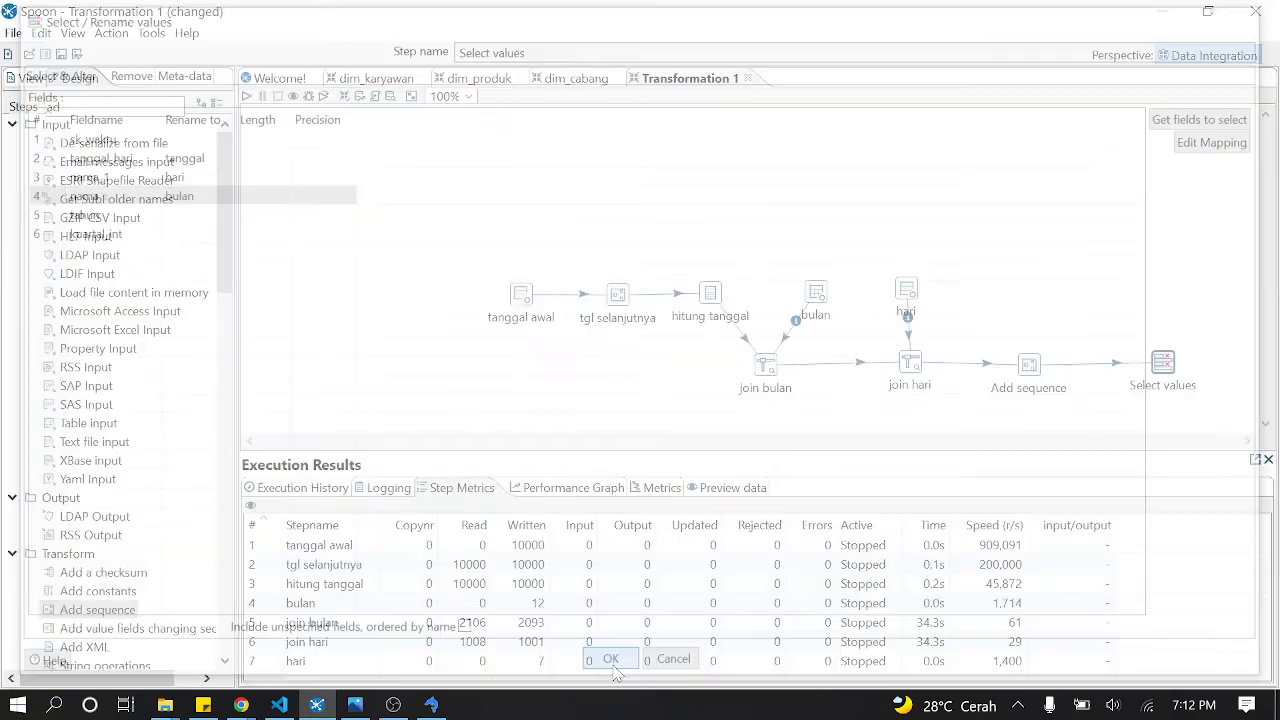
Step: Preview the Select values output, check the date, day, month, year and quarter columns across several months, and stop the preview
right_click(1172, 366)
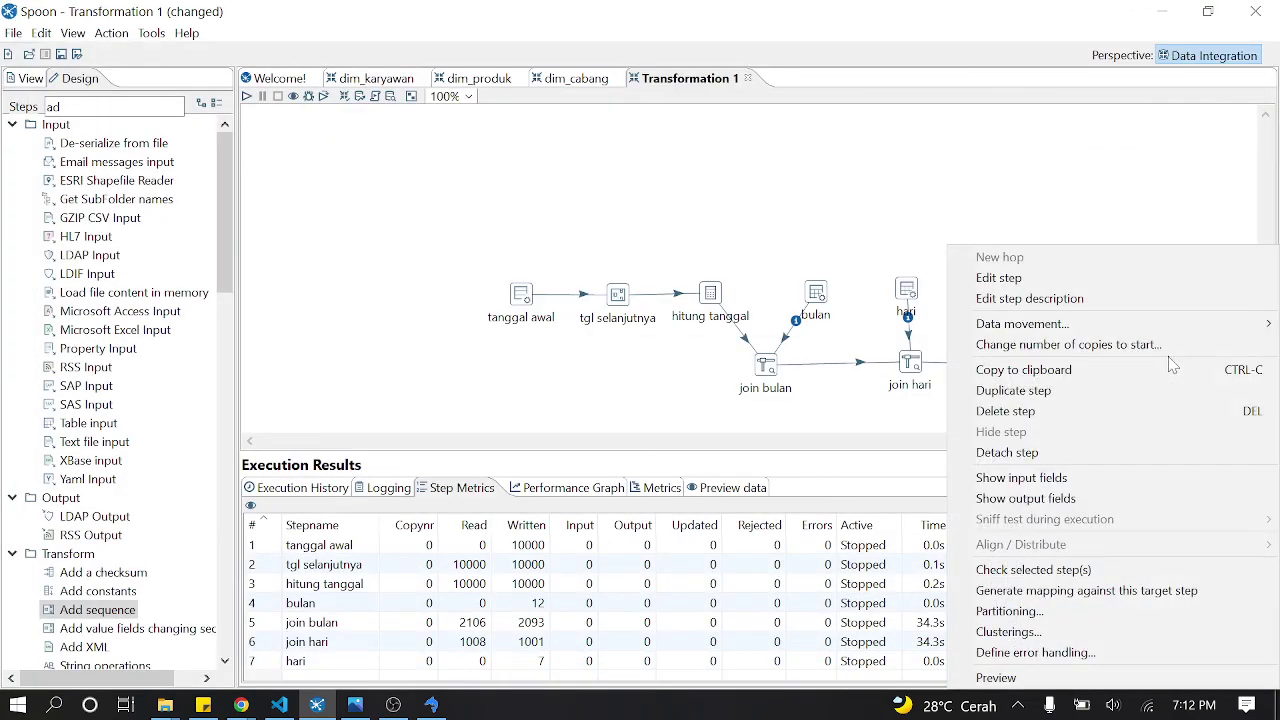
left_click(1098, 679)
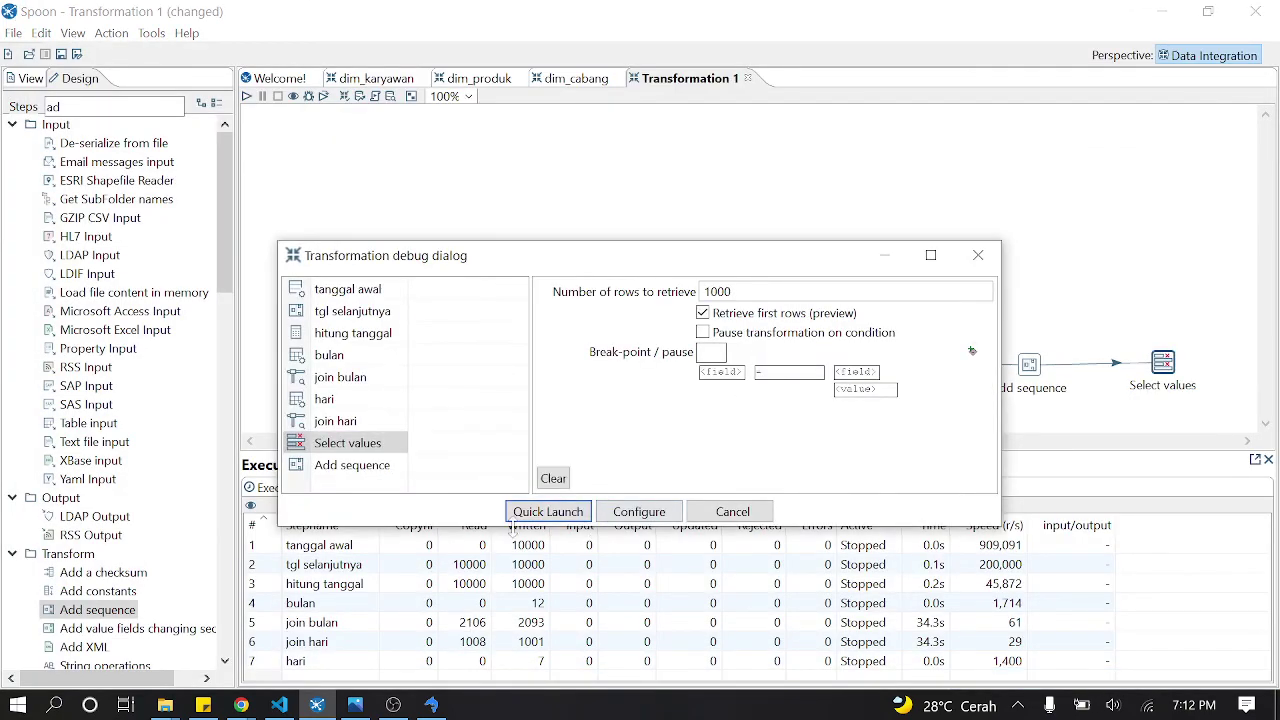
left_click(513, 513)
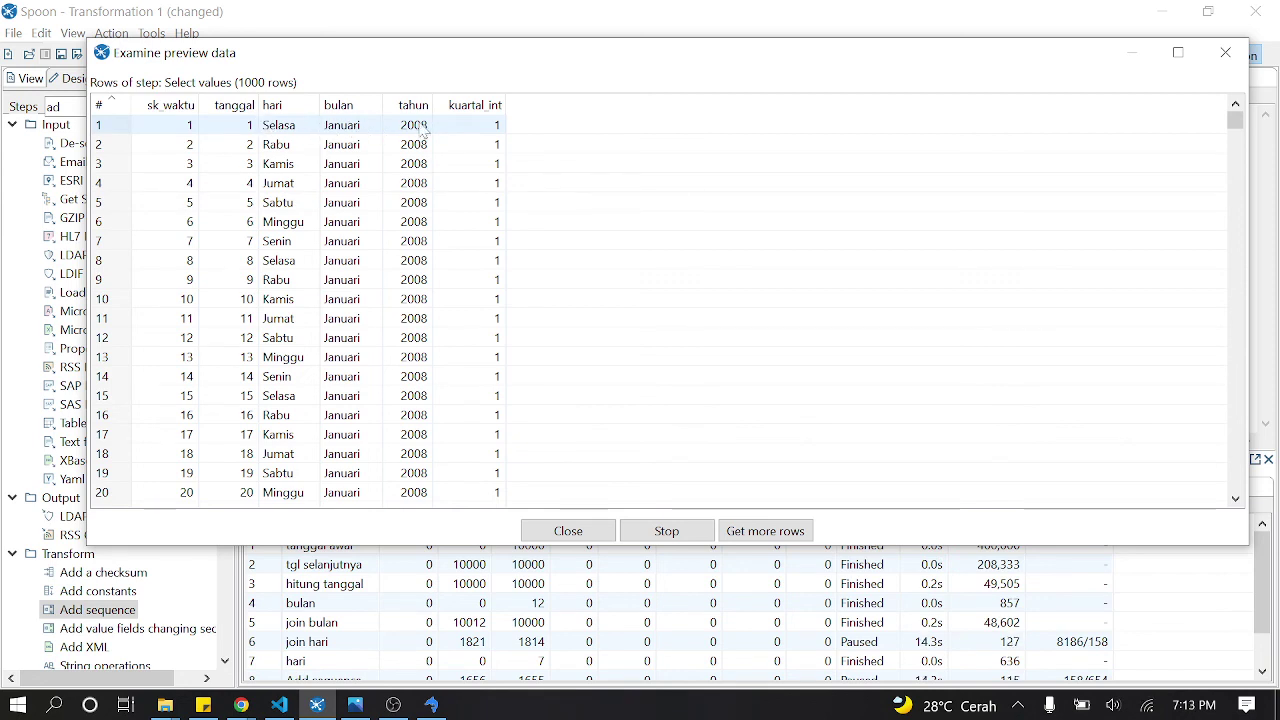
scroll(314, 190, "down", 6)
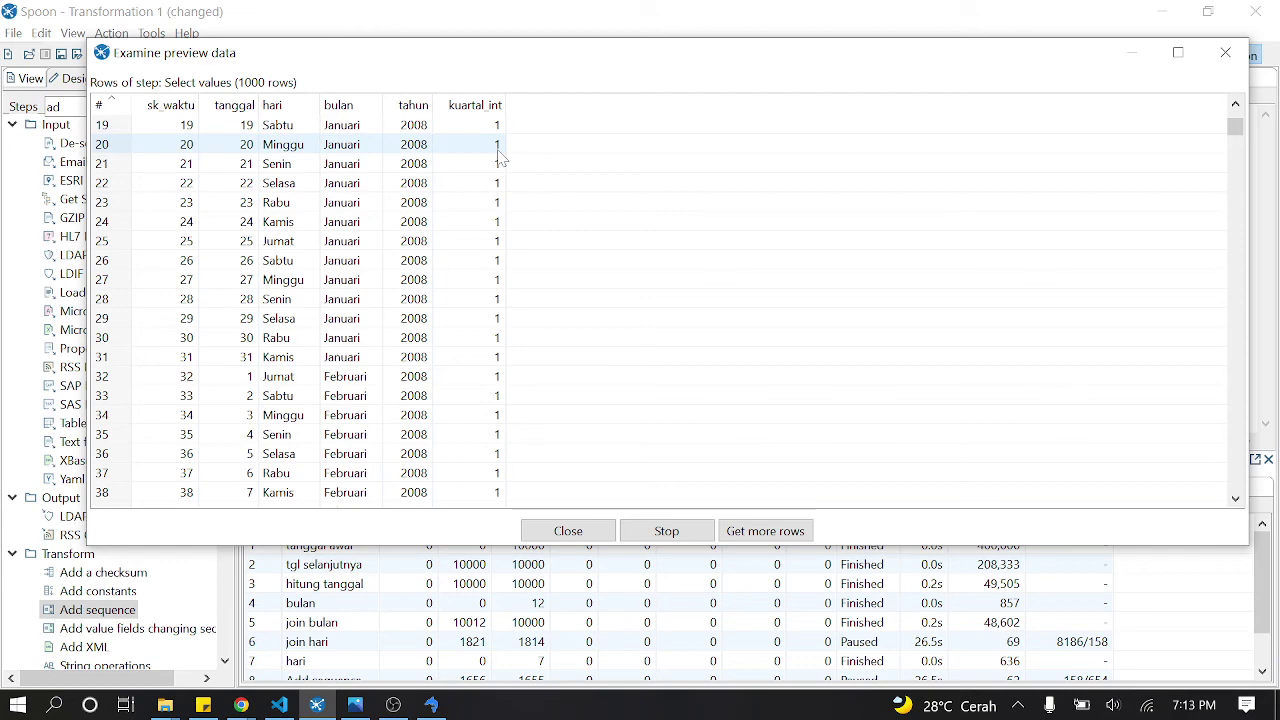
scroll(496, 180, "down", 12)
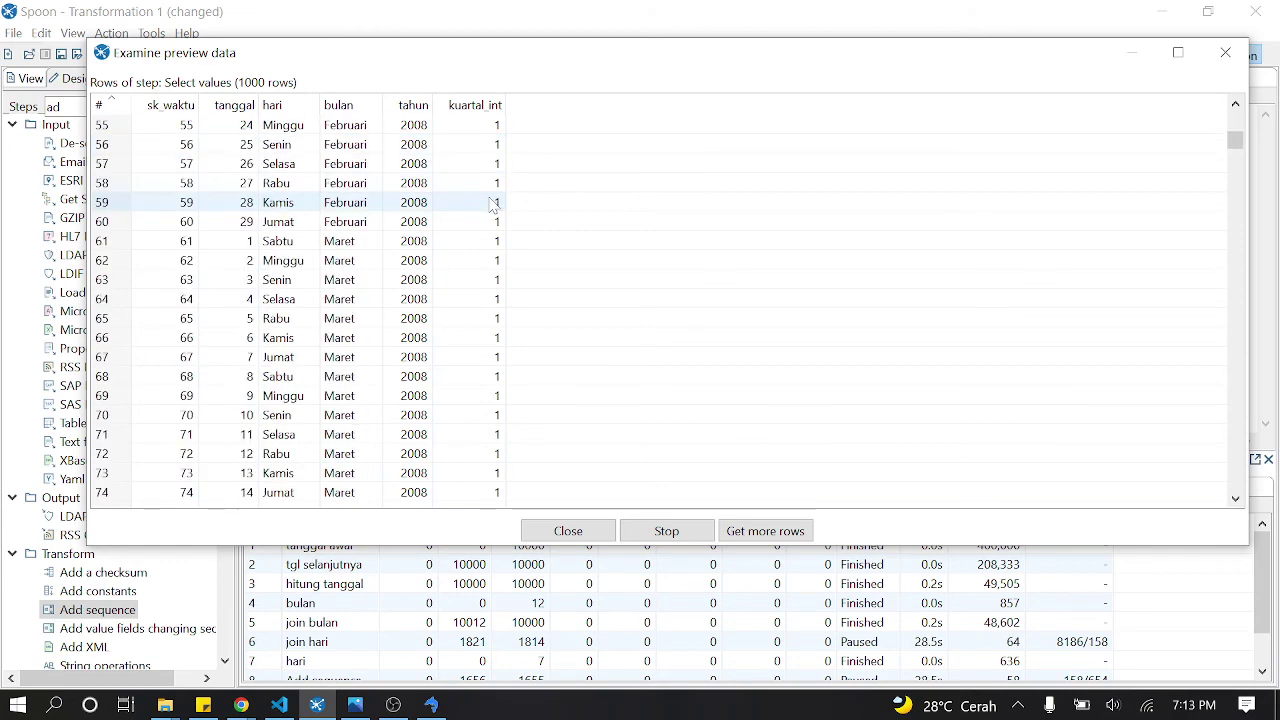
scroll(492, 203, "down", 11)
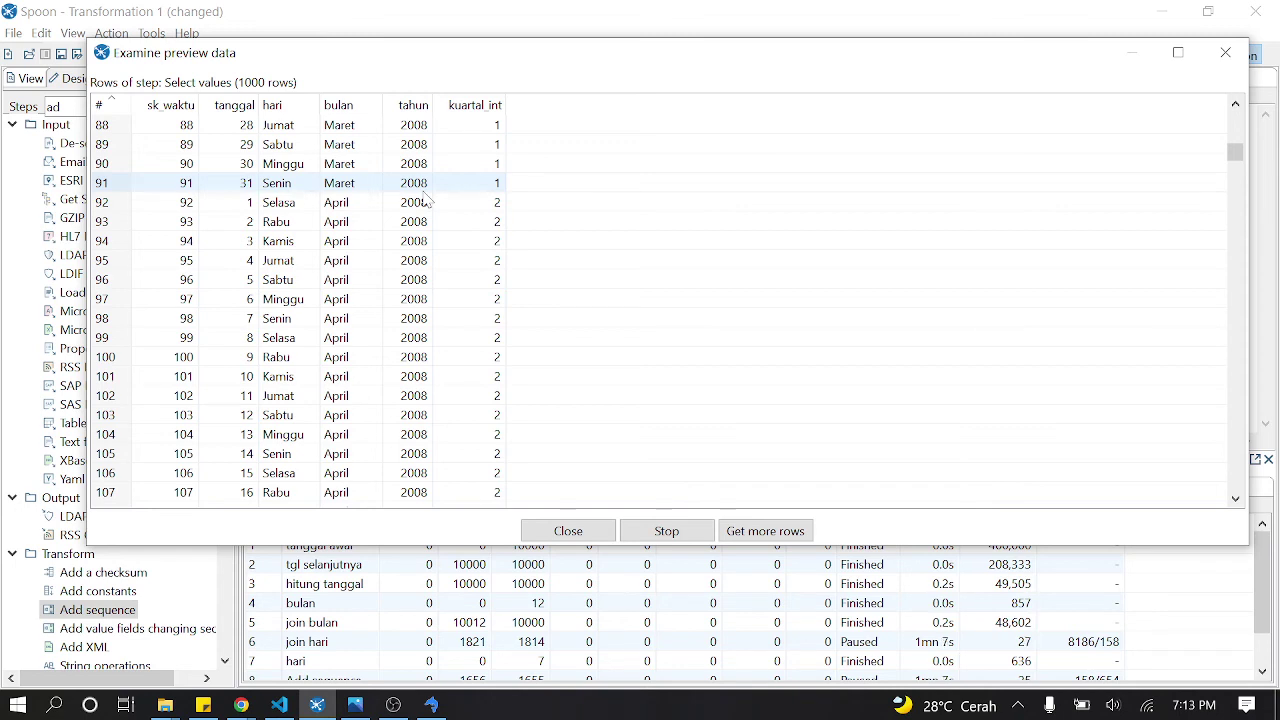
left_click(664, 530)
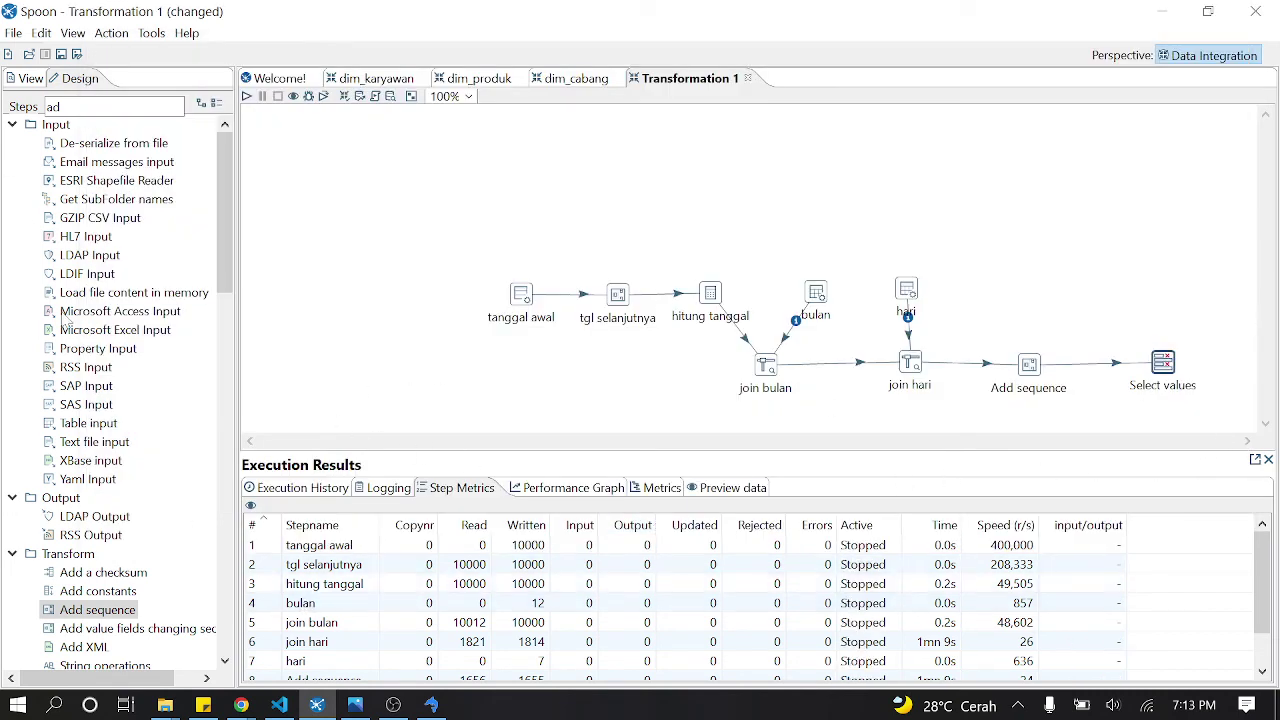
Step: Filter the step list for "out" and add a Table output step beyond Select values on the canvas
left_click(80, 106)
key("BackSpace")
key("BackSpace")
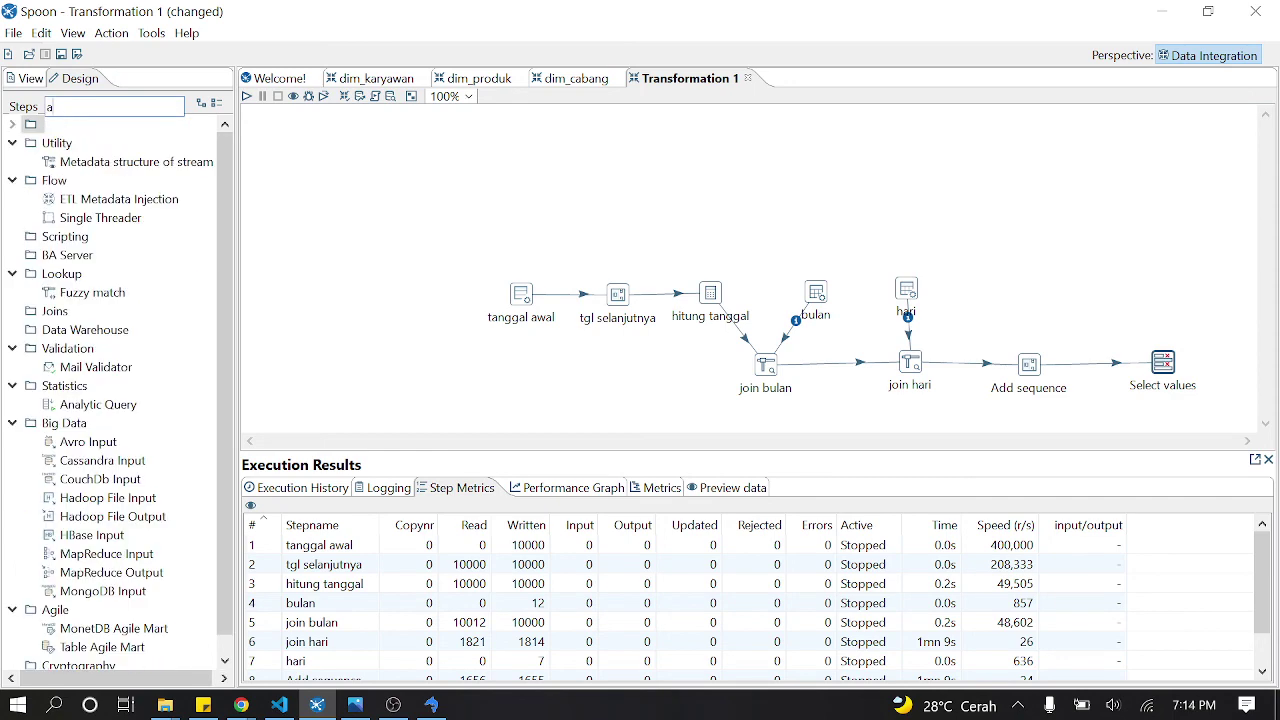
type("out")
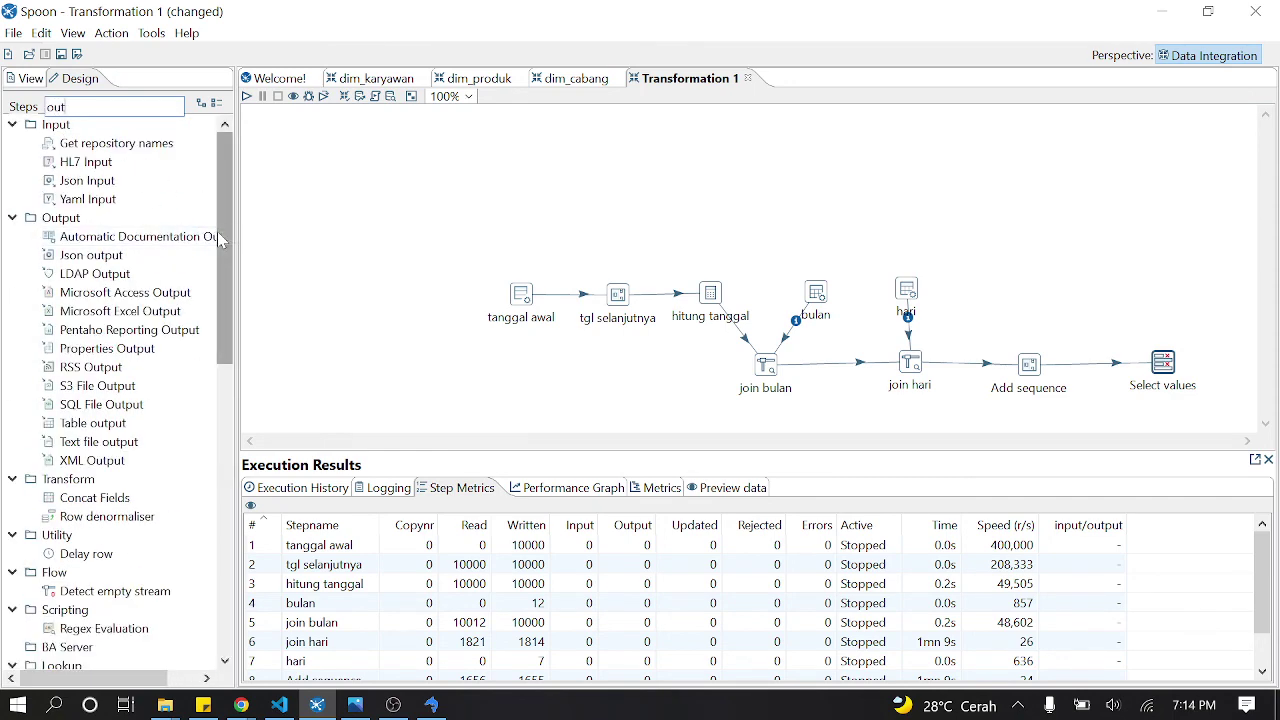
left_click_drag(226, 262, 230, 235)
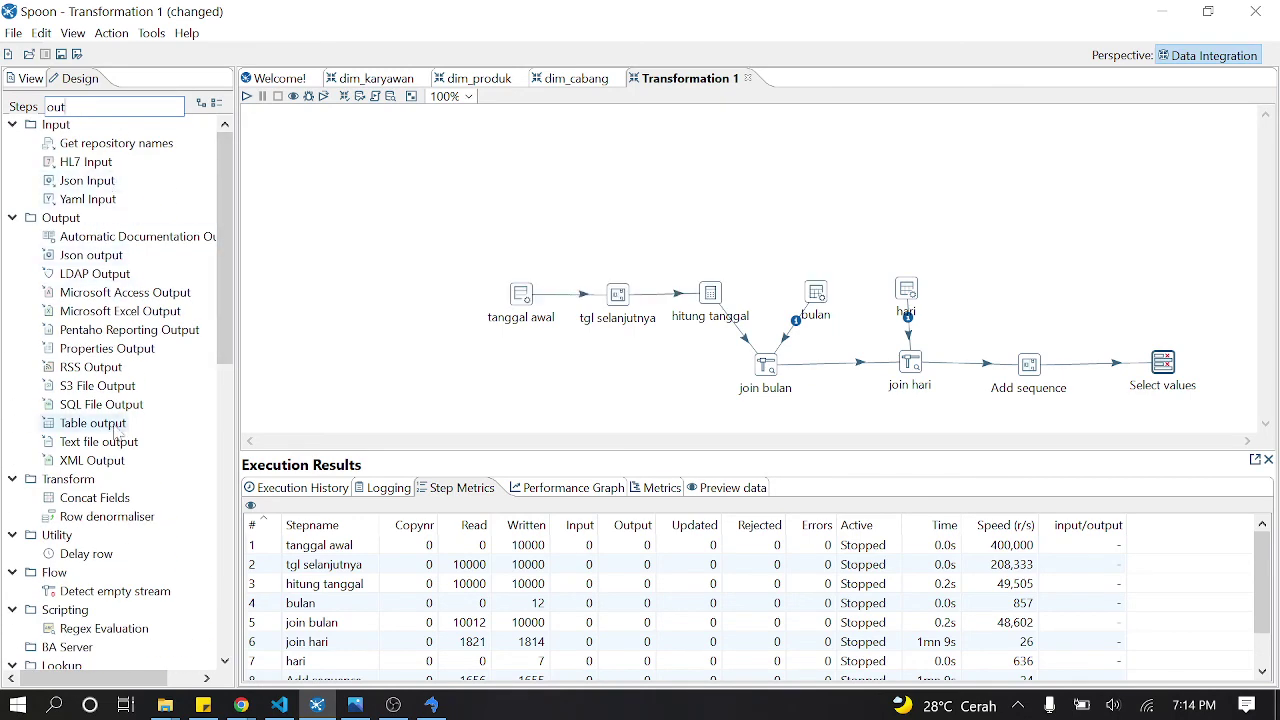
left_click_drag(108, 433, 1244, 360)
left_click_drag(1106, 449, 1156, 449)
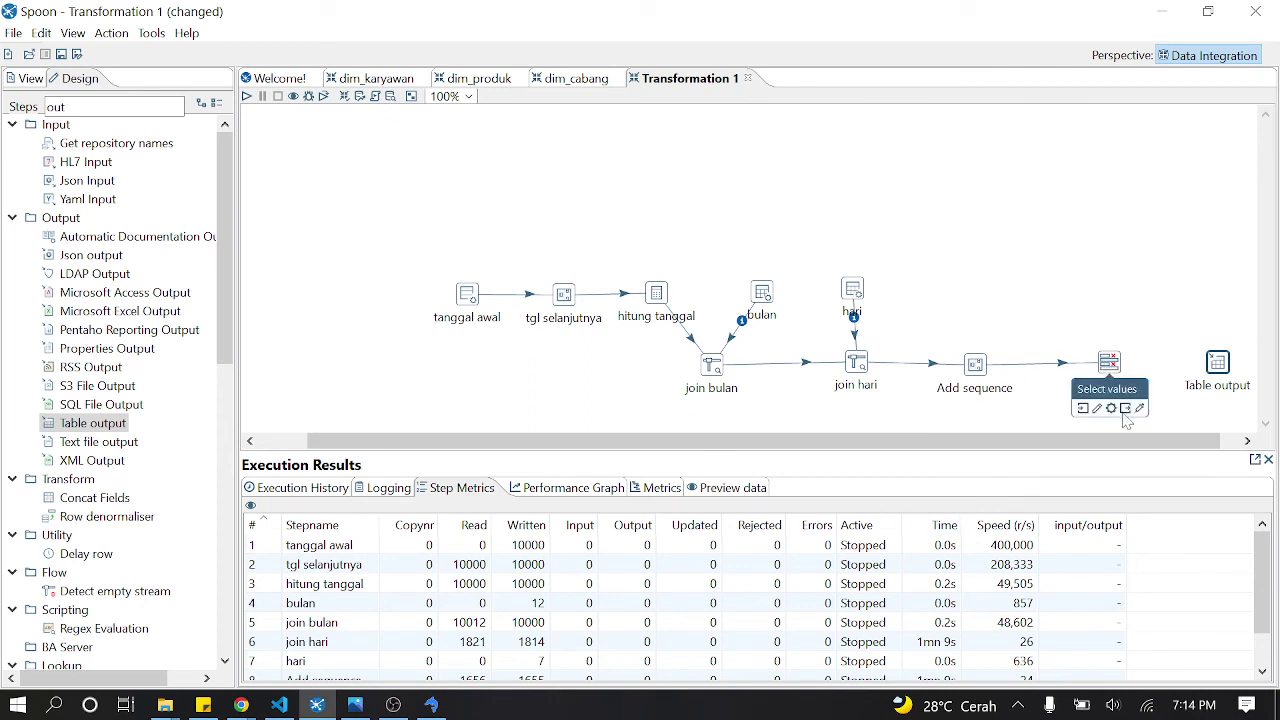
Step: Connect Select values to Table output with a main output hop
left_click_drag(1108, 368, 1228, 370)
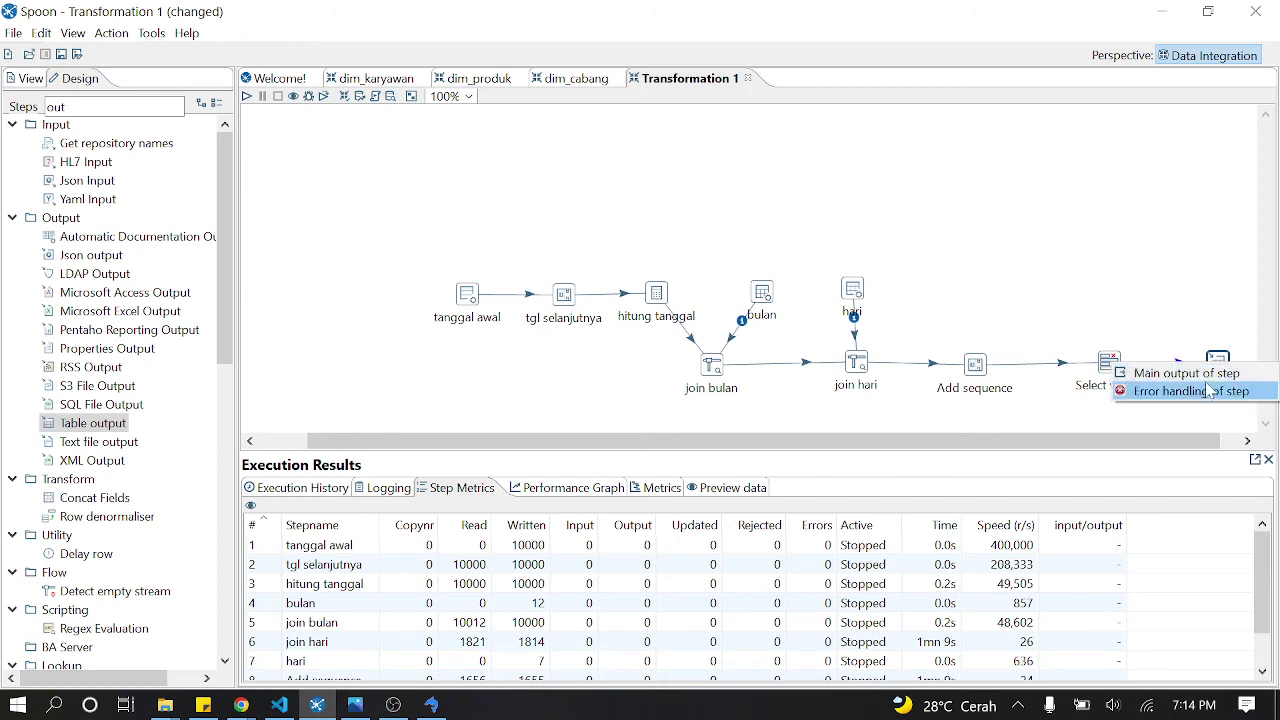
left_click(1215, 368)
mouse_move(1215, 378)
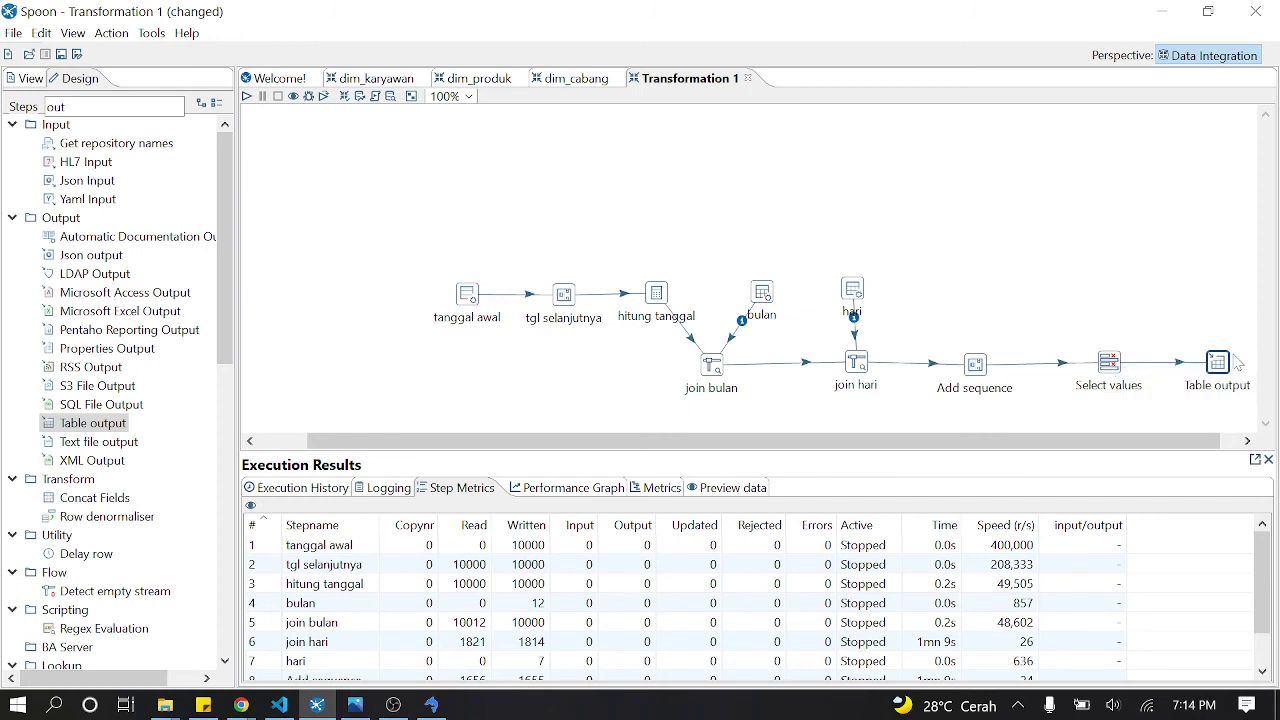
Step: Configure the Table output step to use the olap connection and the target table dim_waktu
double_click(1226, 366)
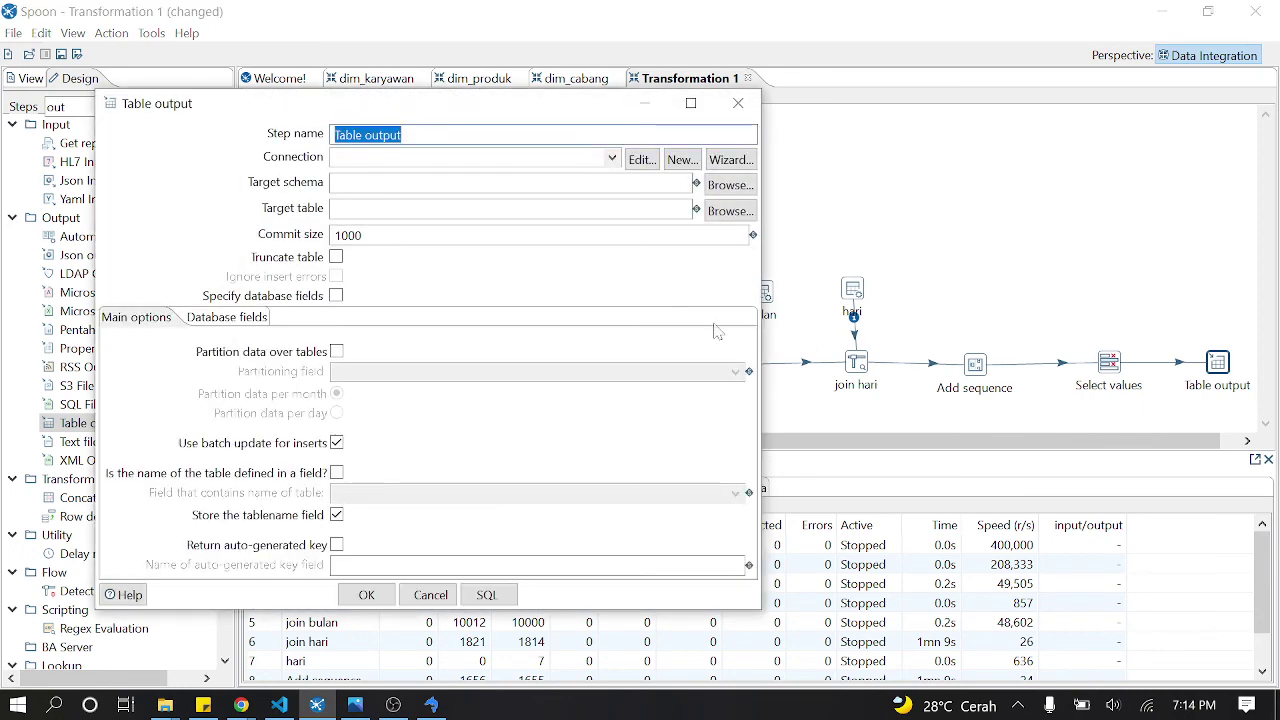
left_click(612, 159)
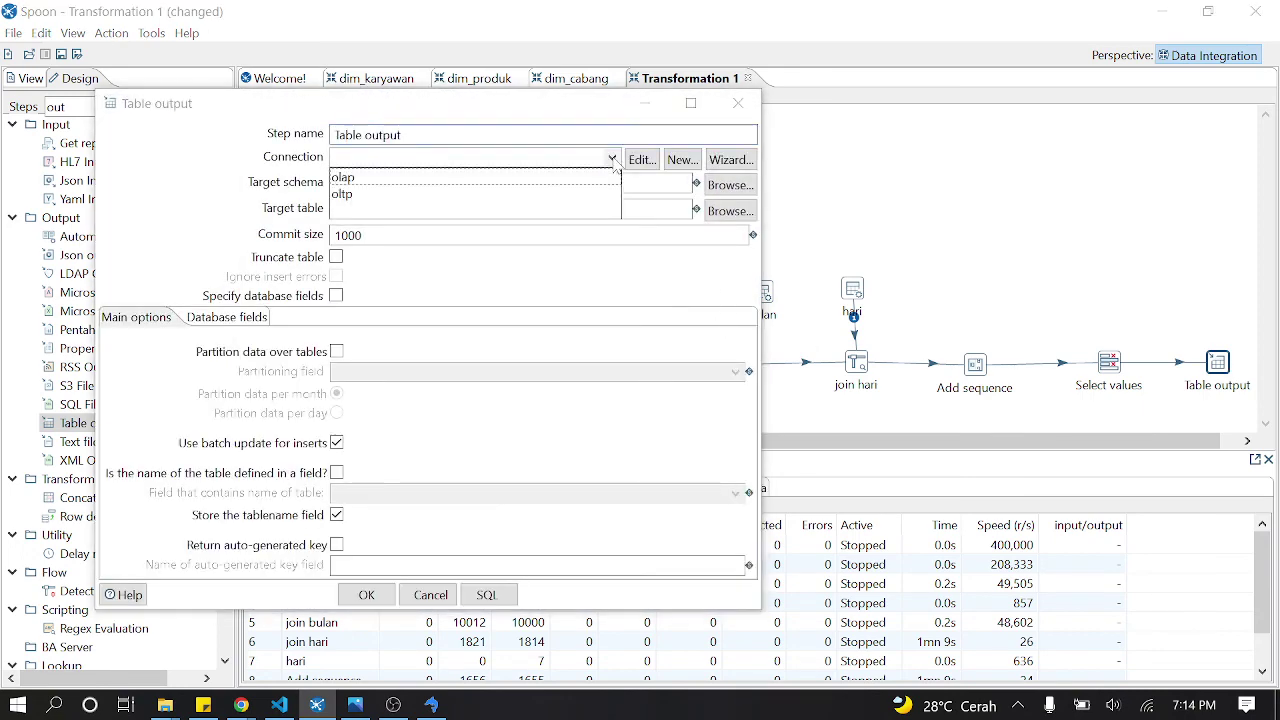
left_click(498, 180)
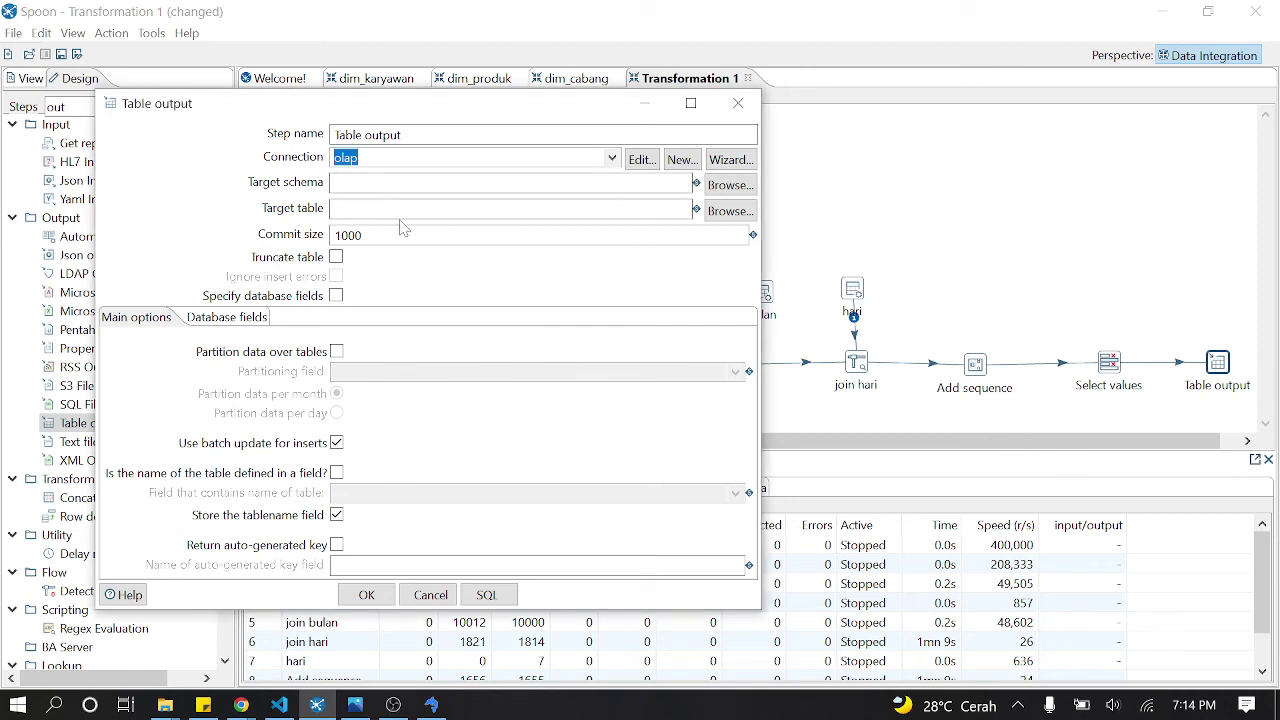
type("dim_waktu")
Step: Generate the table's SQL and change the hari and bulan column types to varchar(10)
left_click(487, 597)
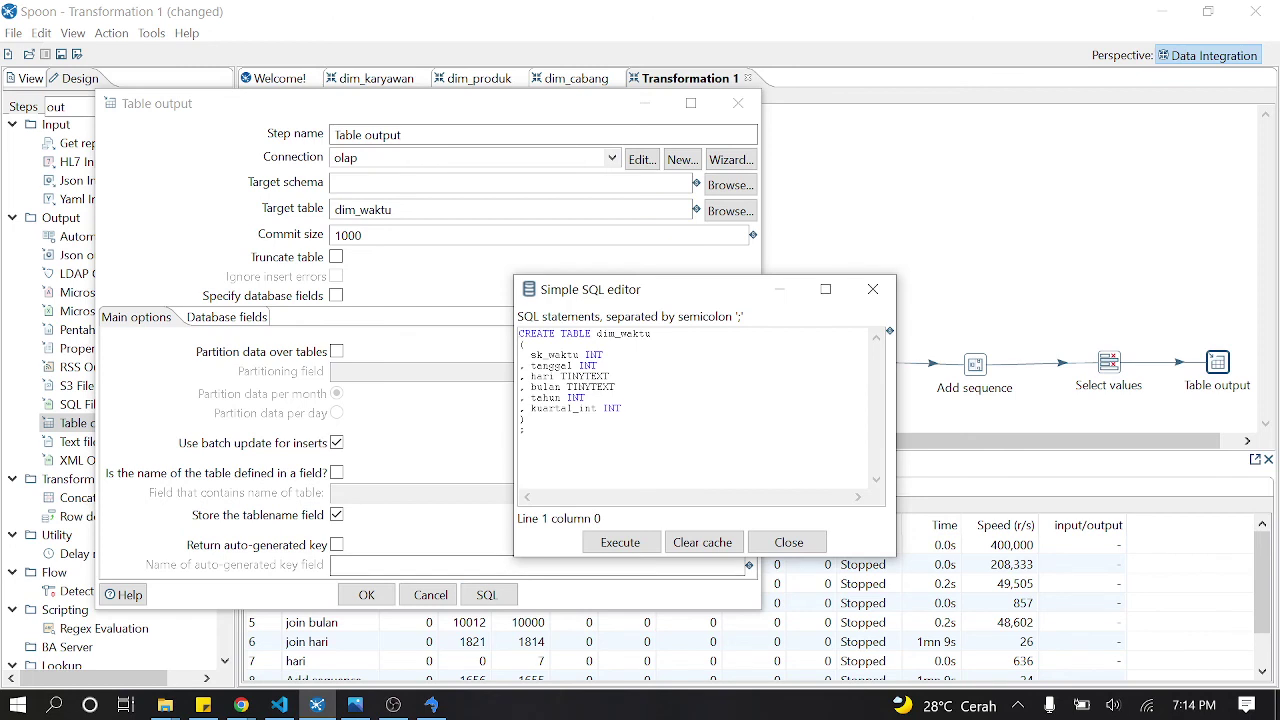
double_click(588, 366)
double_click(585, 376)
type("varchar")
type("()")
type("10")
double_click(590, 386)
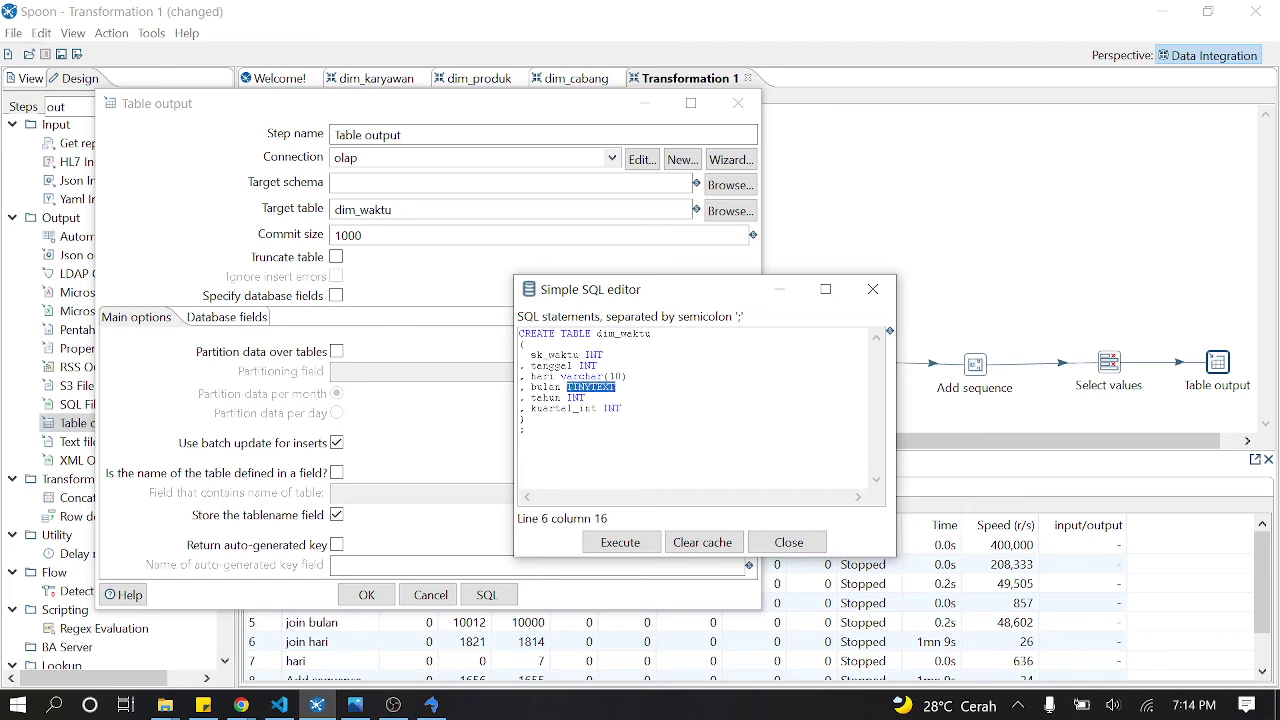
type("varchar(10")
Step: Execute the CREATE TABLE statement for dim_waktu and close the SQL editor and the Table output settings
left_click(618, 542)
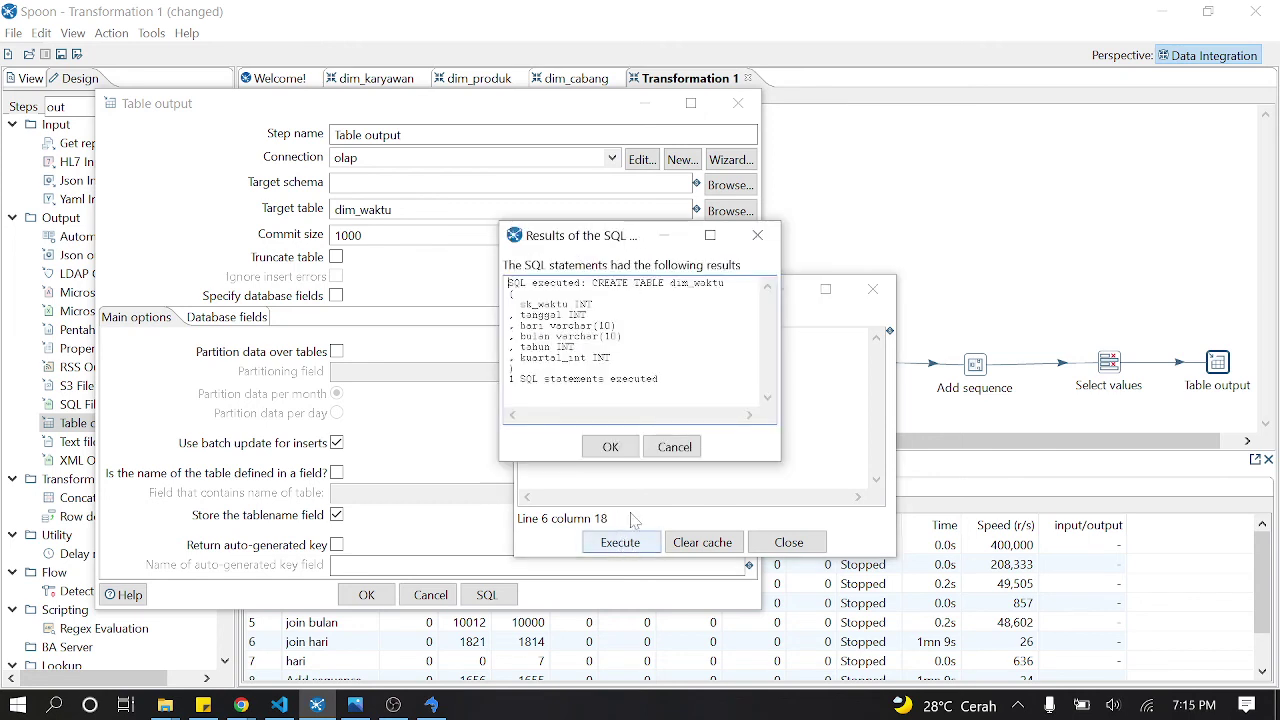
left_click(674, 447)
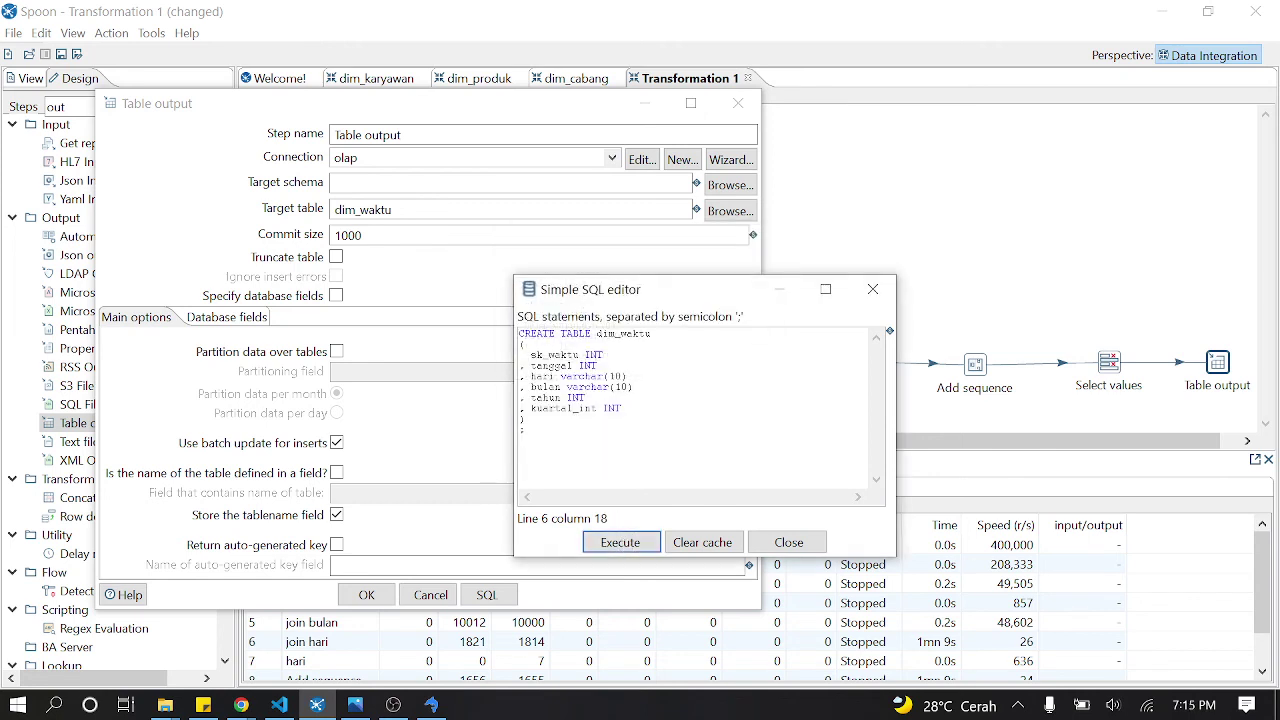
left_click(780, 547)
left_click(430, 594)
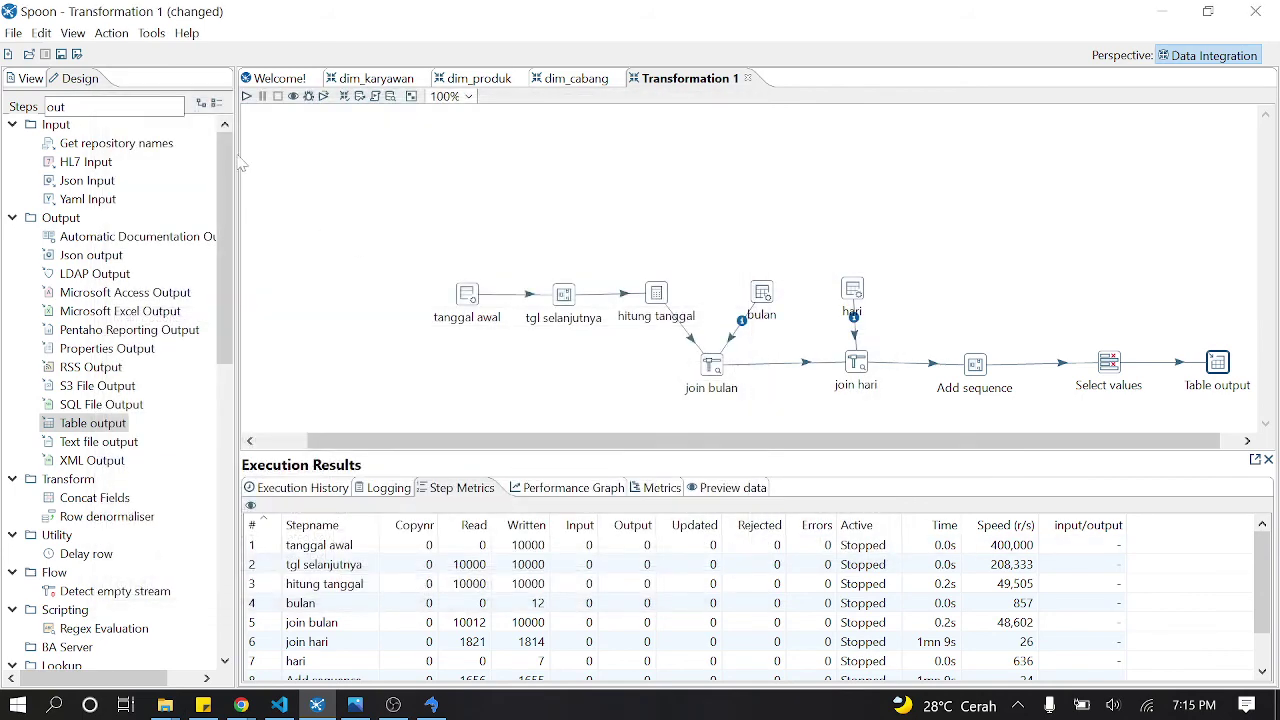
Step: Run the transformation locally, saving it as dim_waktu in the BI folder
left_click(246, 96)
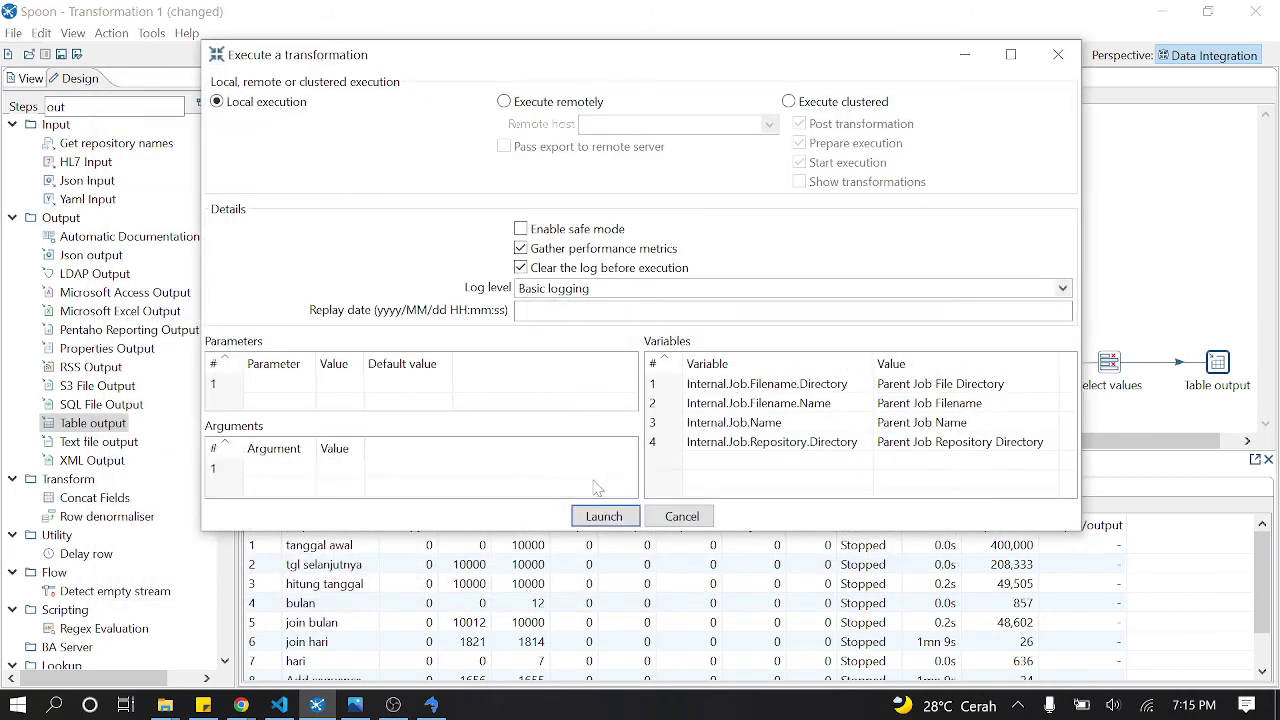
left_click(606, 516)
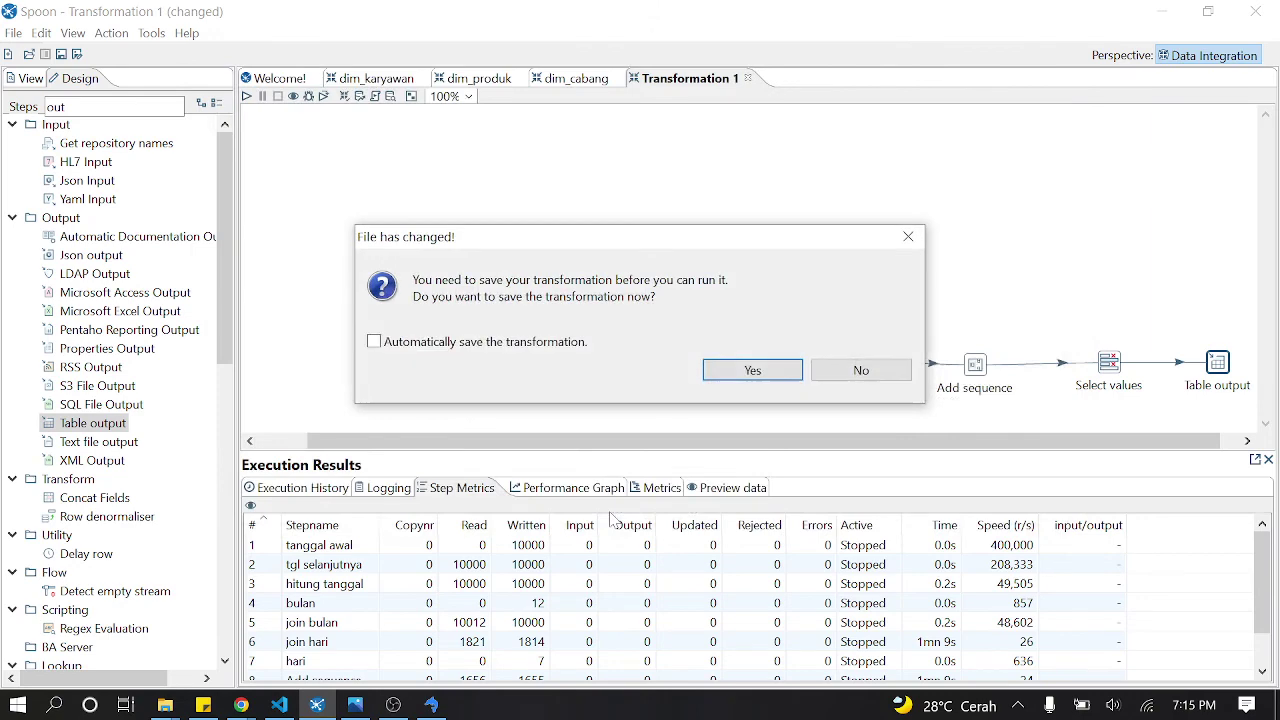
left_click(740, 371)
type("d")
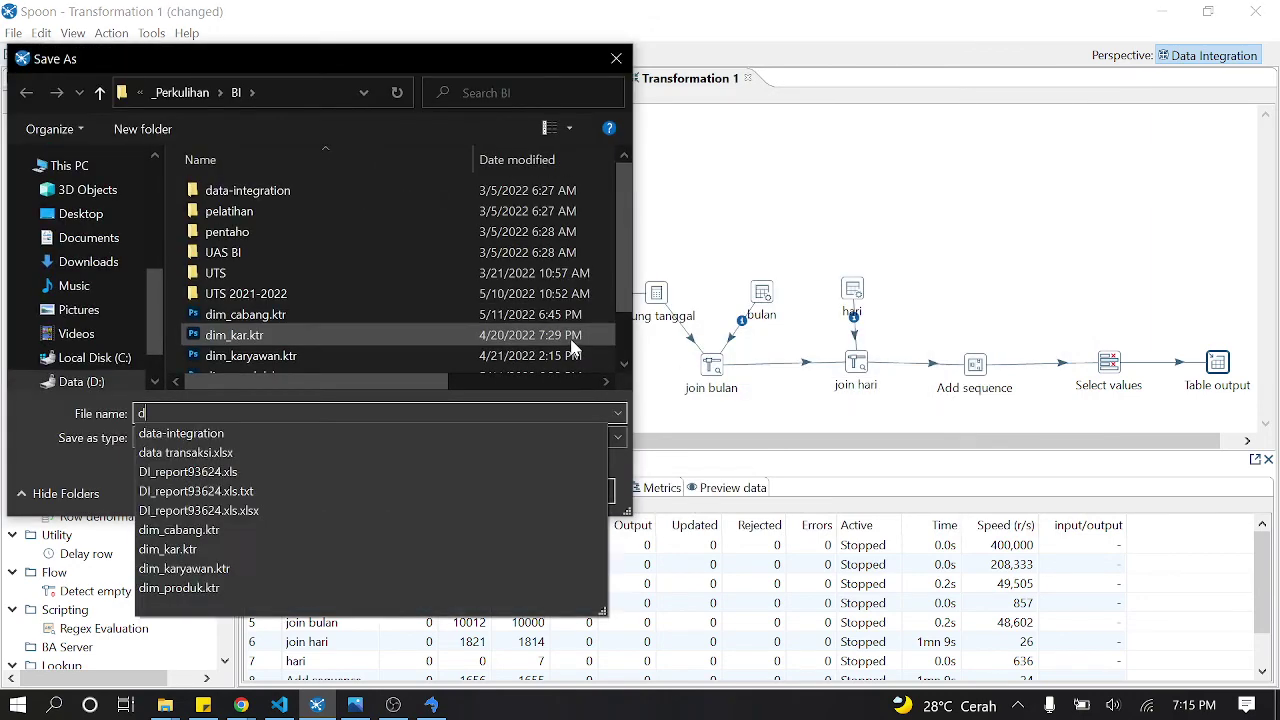
type("im_waktu")
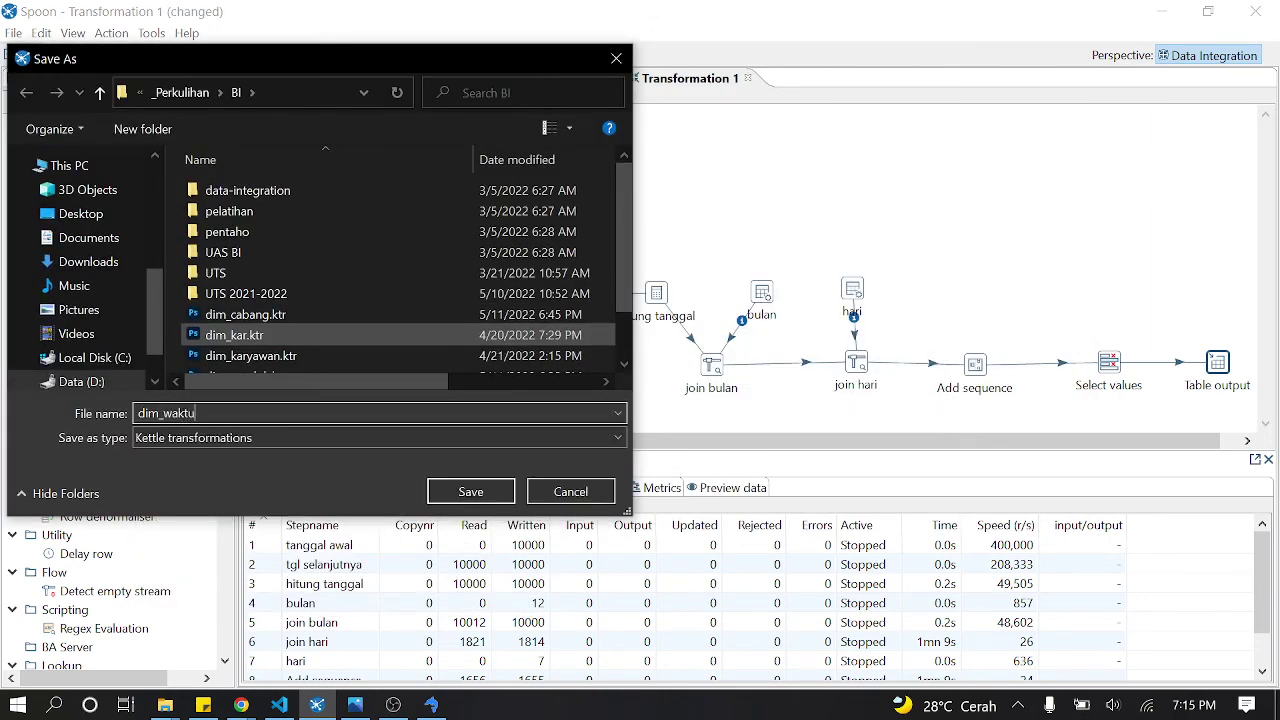
left_click(505, 489)
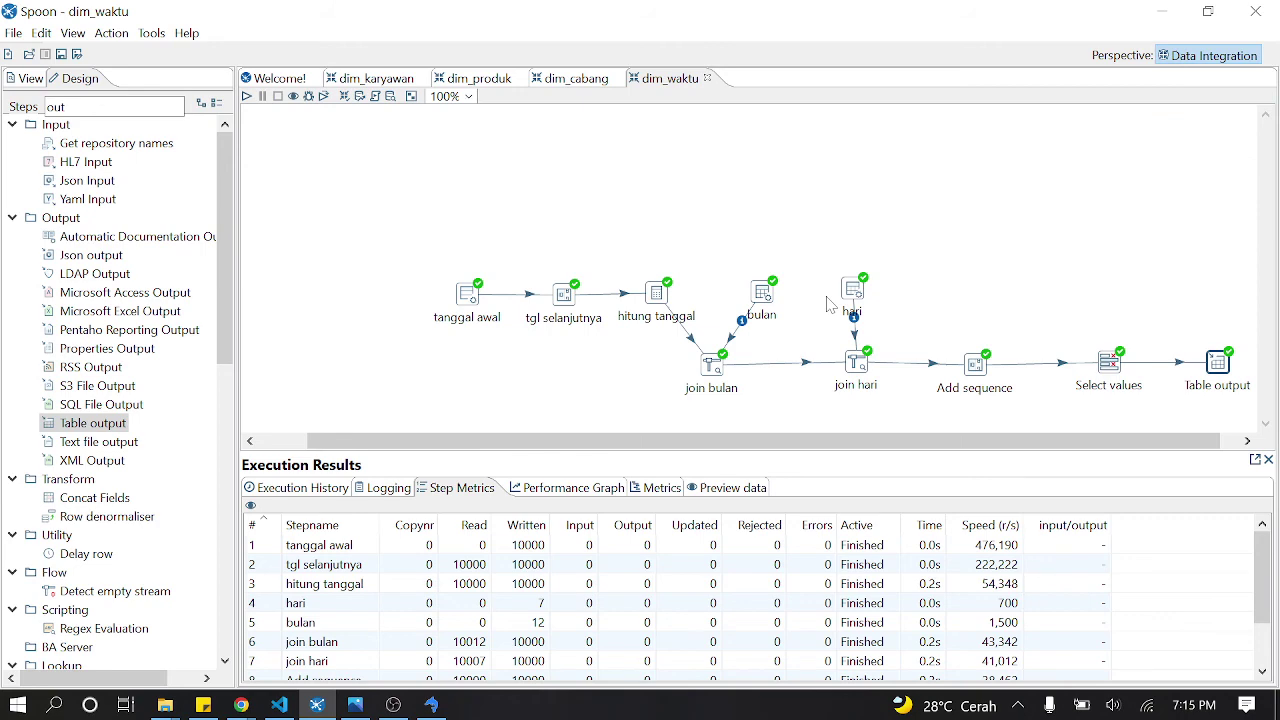
Step: Switch to SQLyog, refresh the object browser and check the data loaded into the dim_waktu table of phi_olap
left_click(432, 705)
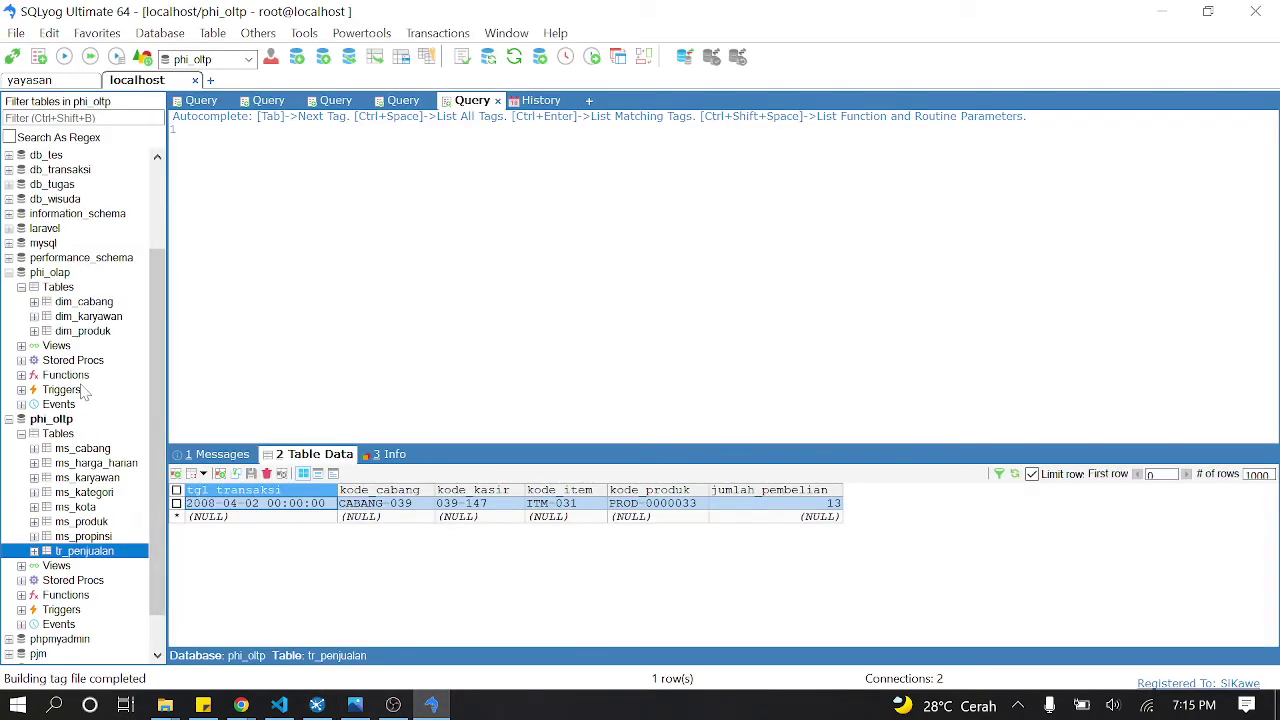
left_click(90, 332)
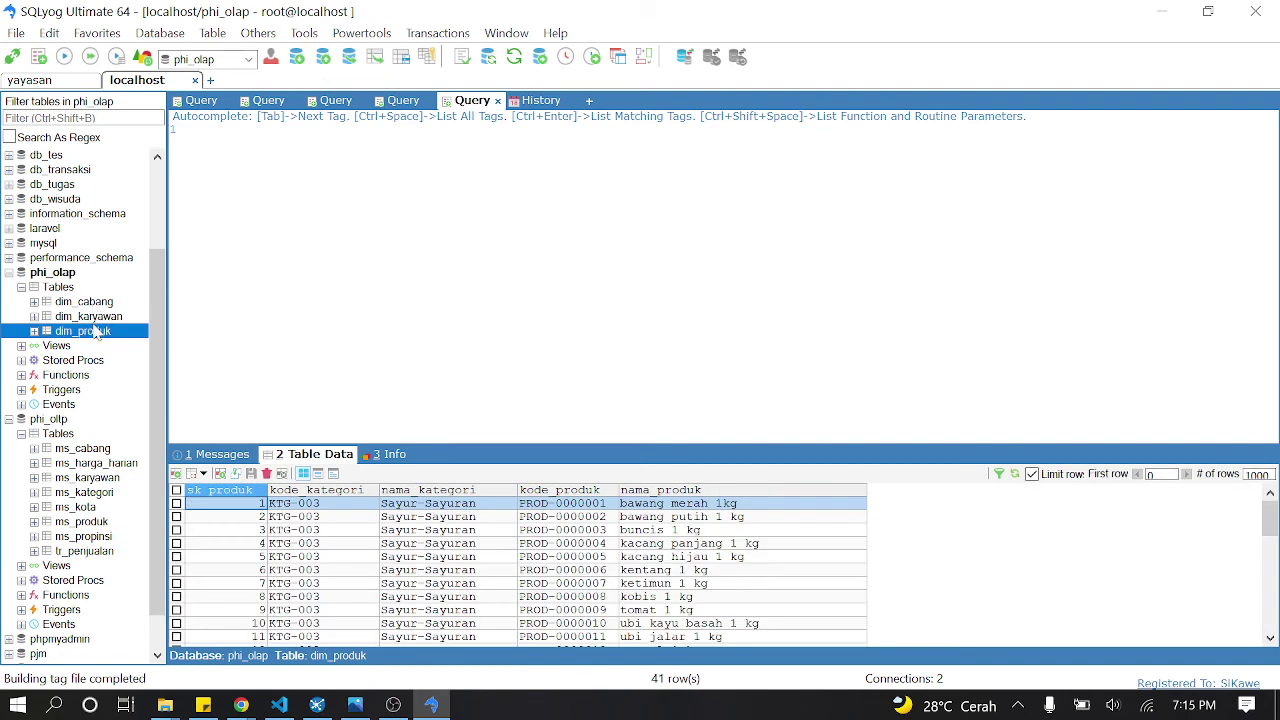
left_click(64, 289)
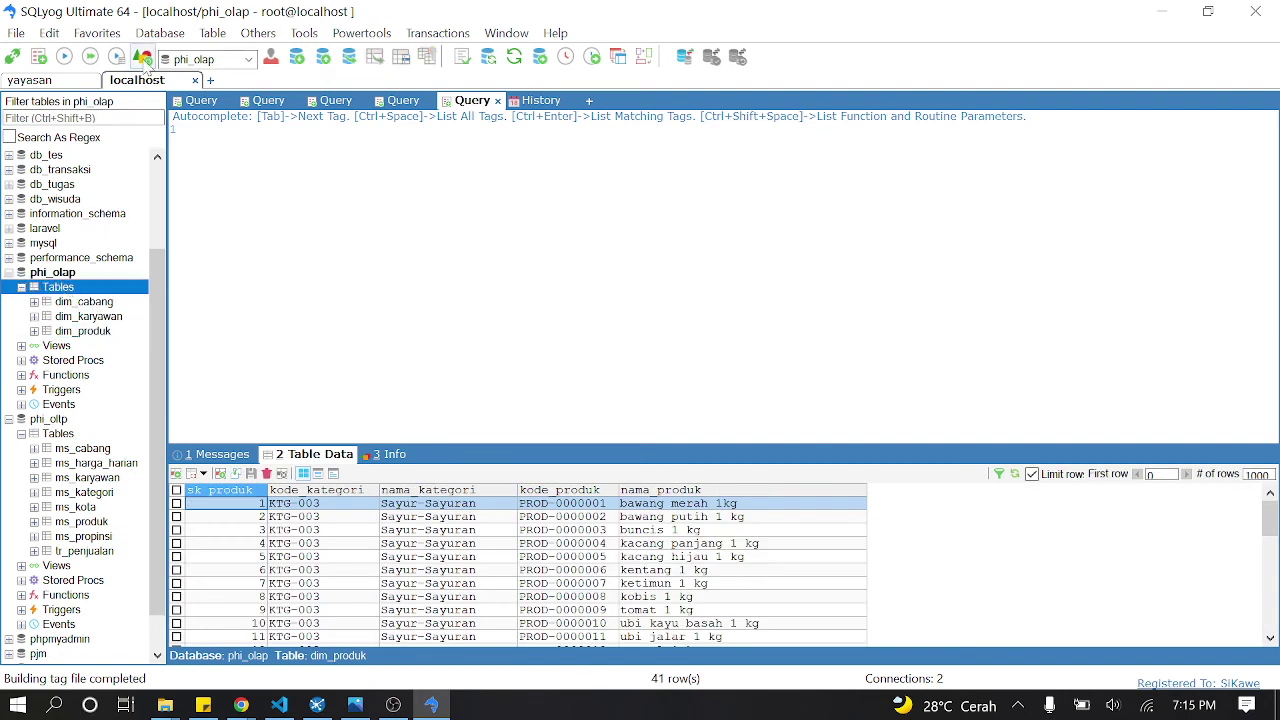
left_click(143, 58)
left_click(64, 343)
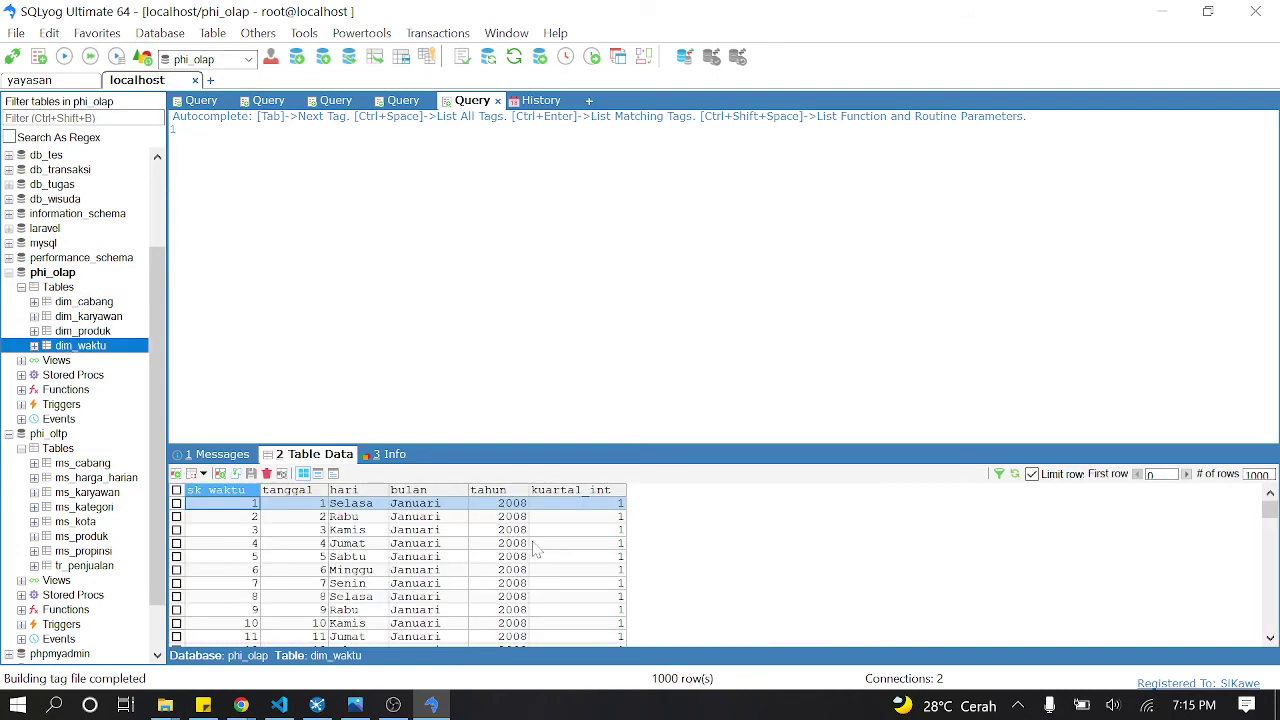
scroll(535, 548, "down", 2)
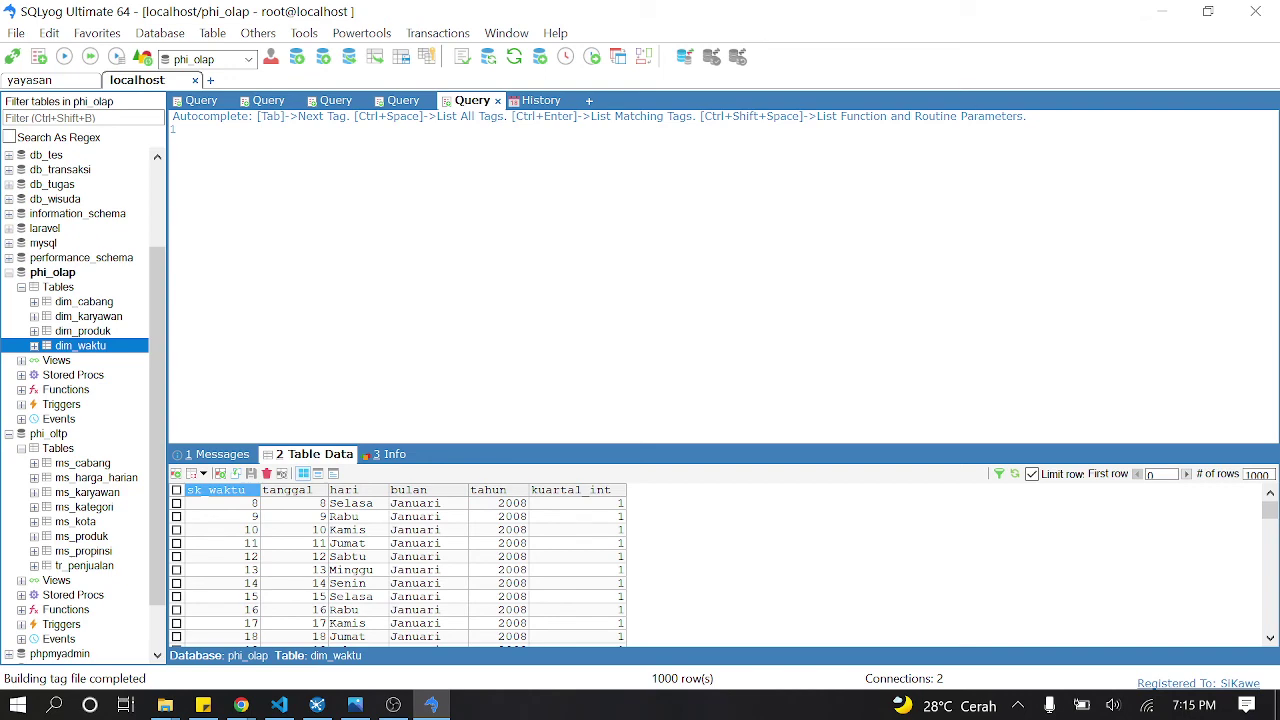
Step: View the star schema image in Photos beside the dim_waktu table data, and enlarge it to examine fact_penjualan and its dimensions
key("alt+Tab")
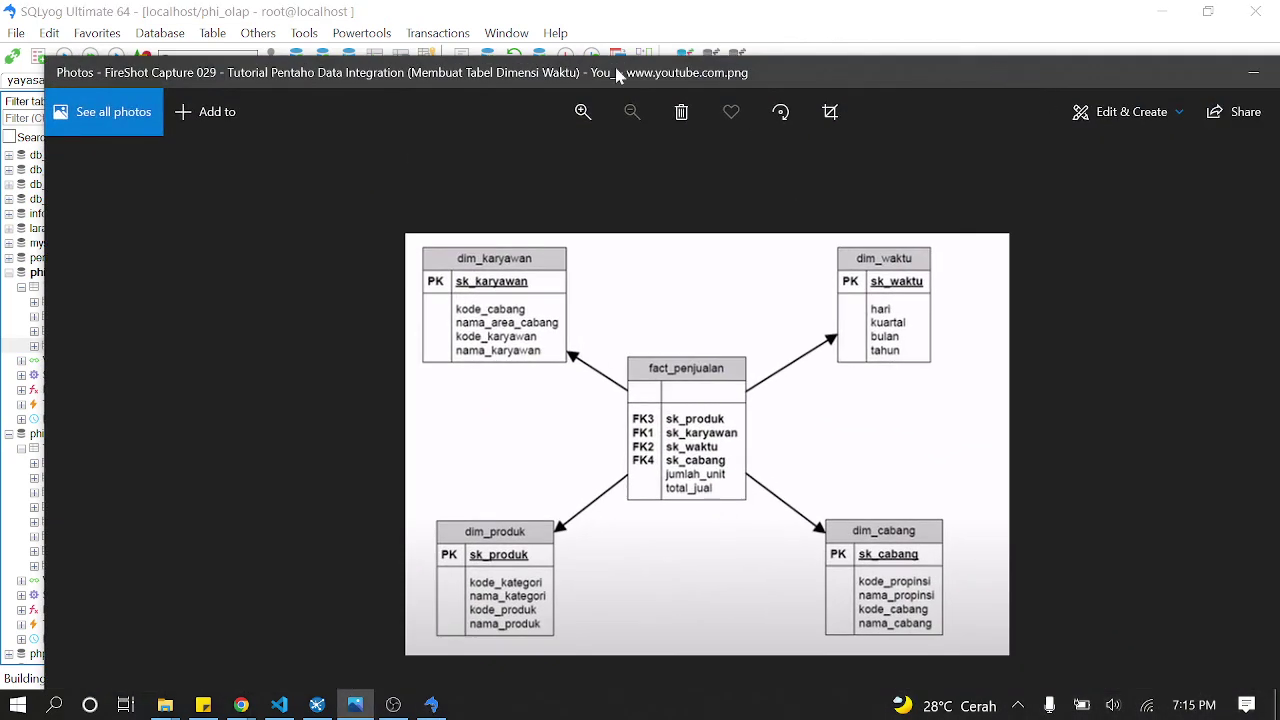
left_click_drag(44, 78, 437, 80)
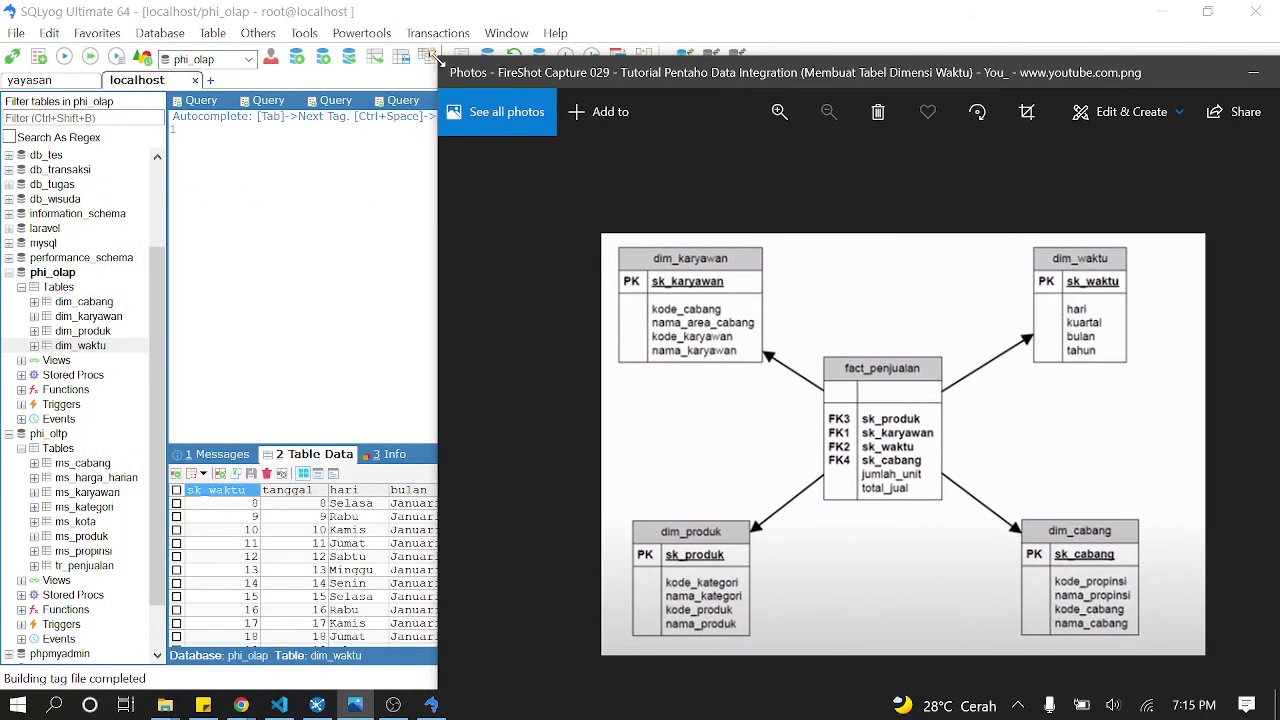
left_click_drag(437, 60, 718, 236)
left_click_drag(888, 252, 813, 29)
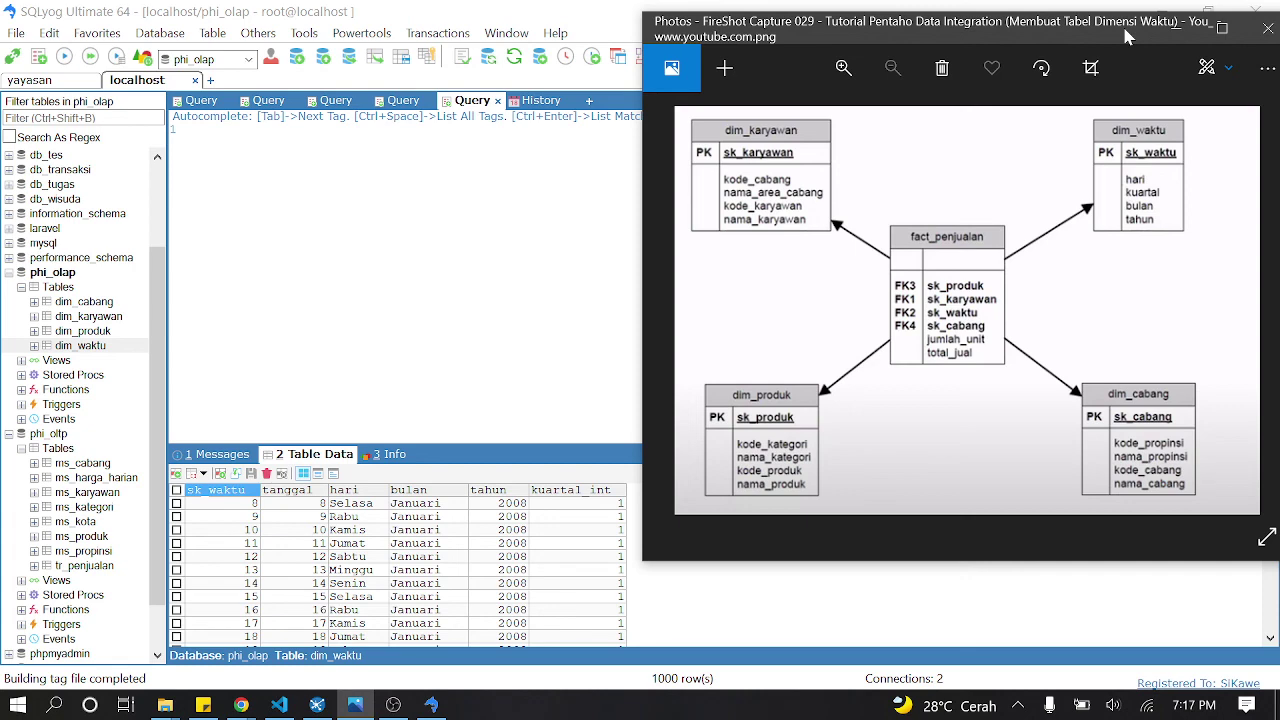
left_click(1175, 35)
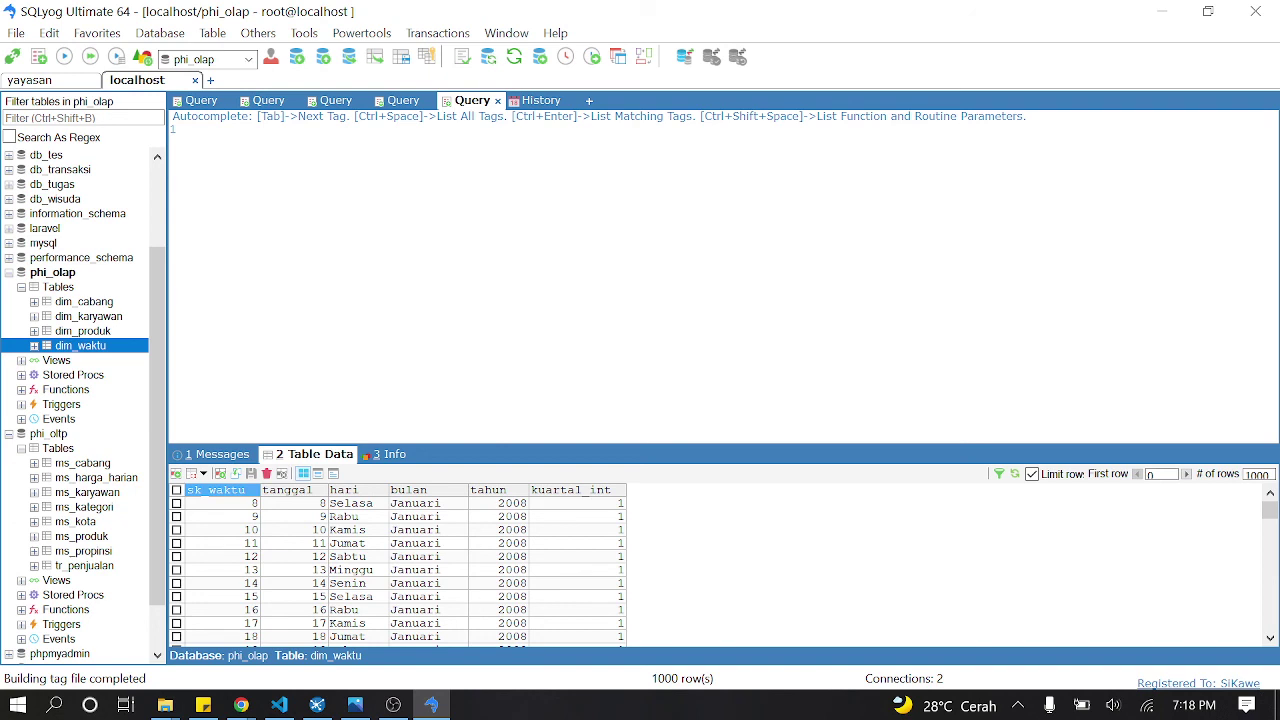
left_click(355, 705)
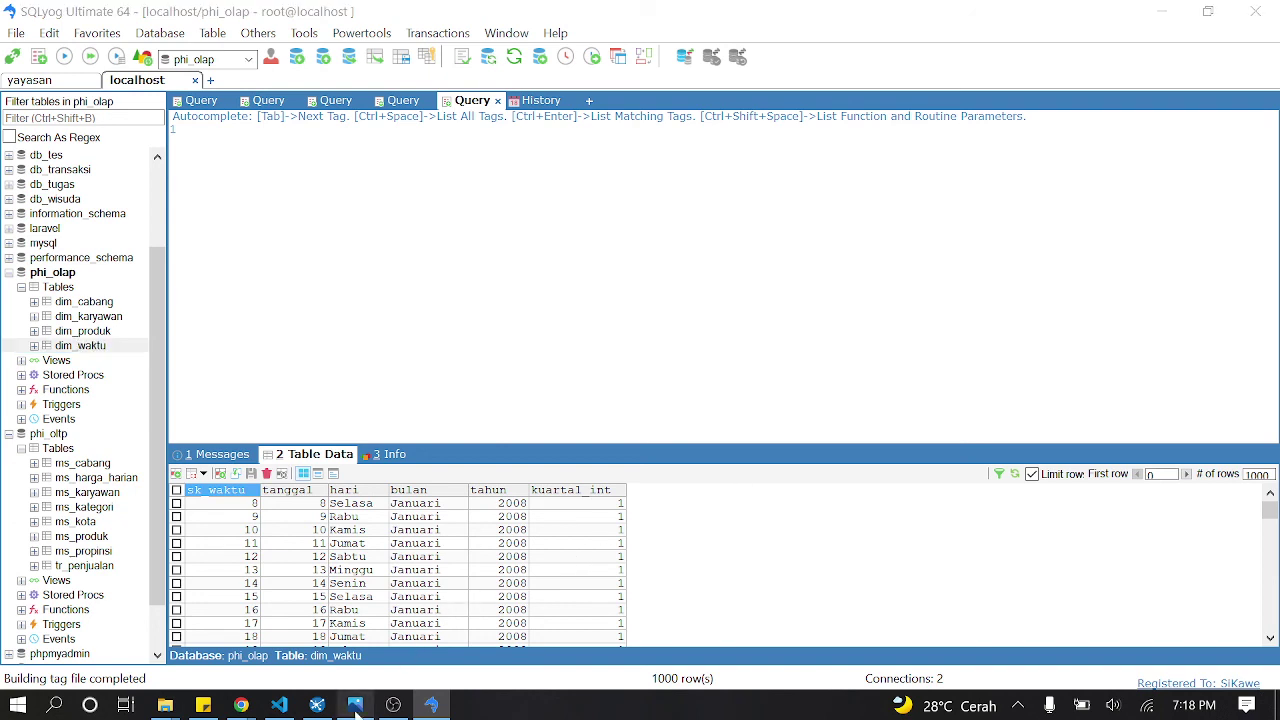
left_click(1222, 28)
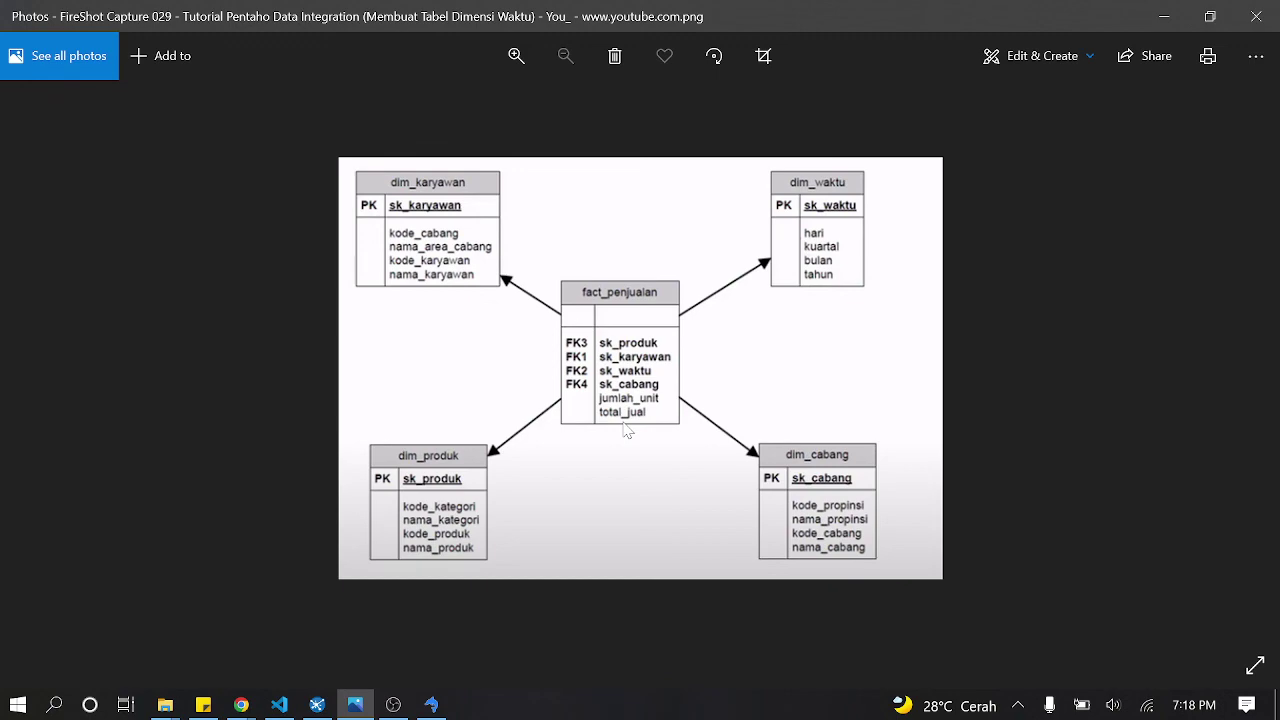
Step: View the tr_penjualan table data of phi_oltp in SQLyog and return to the dim_waktu transformation in Spoon
left_click(431, 704)
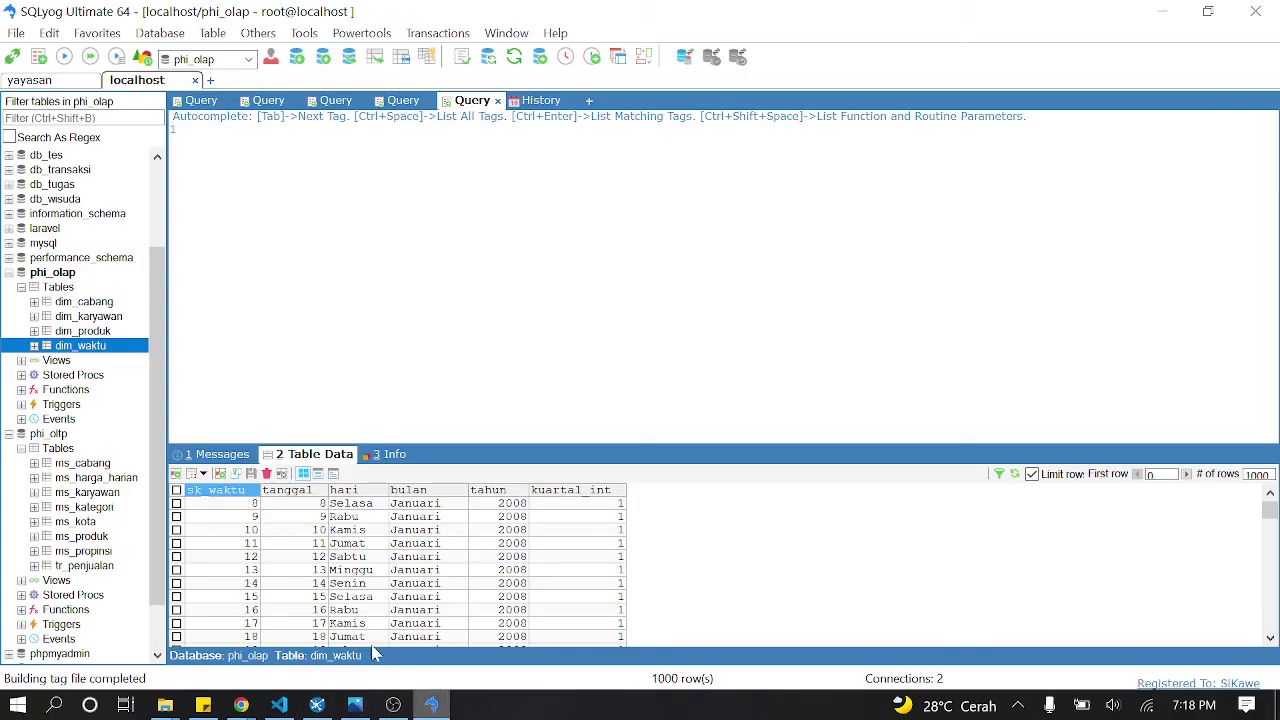
left_click(95, 568)
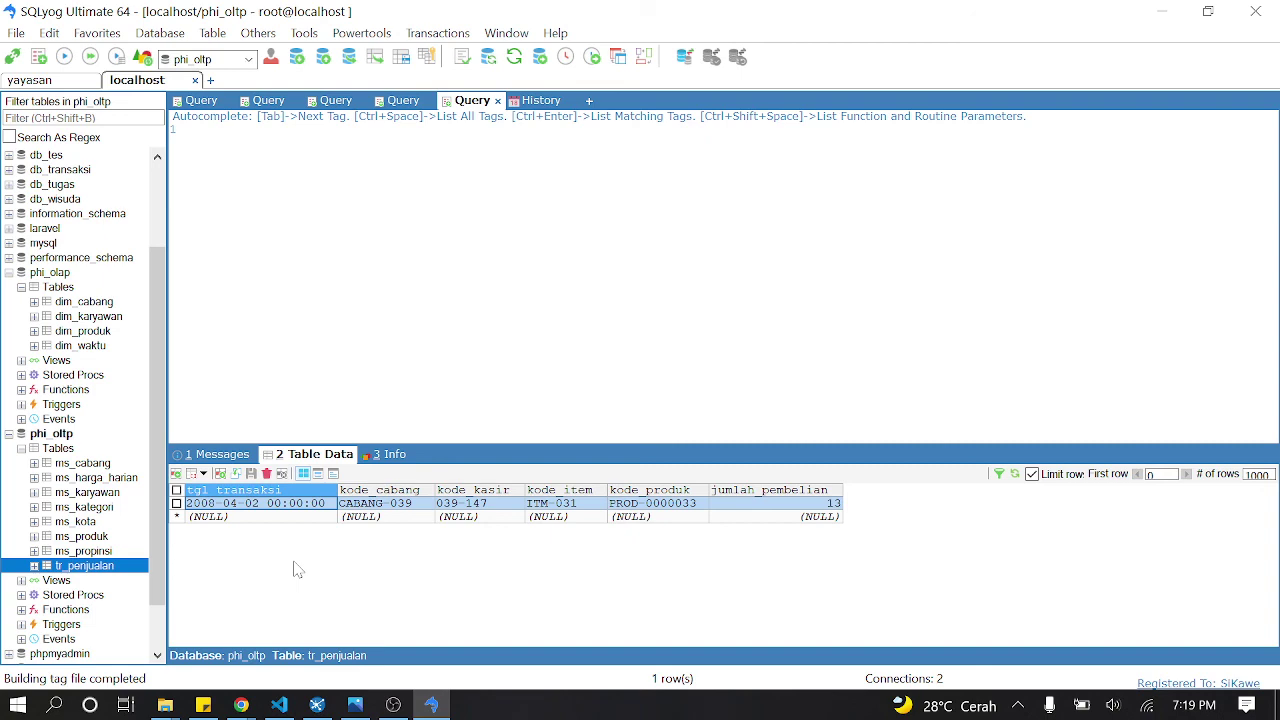
left_click(317, 705)
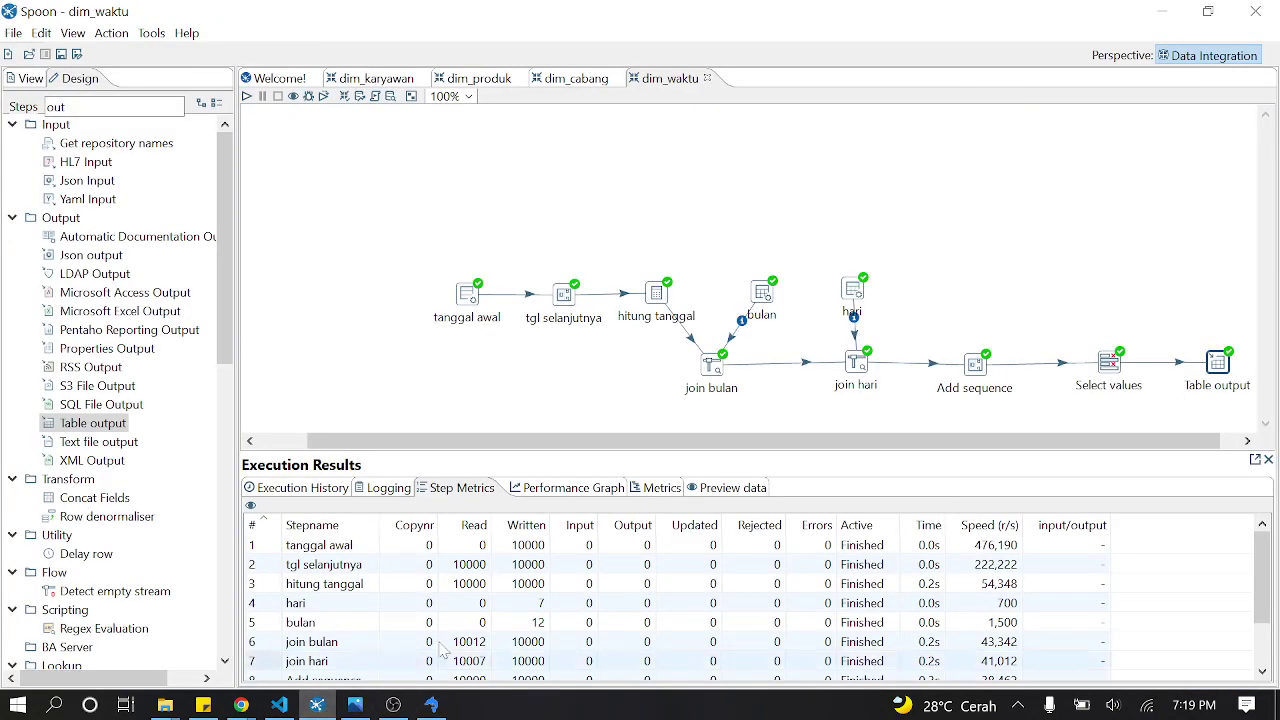
left_click(381, 708)
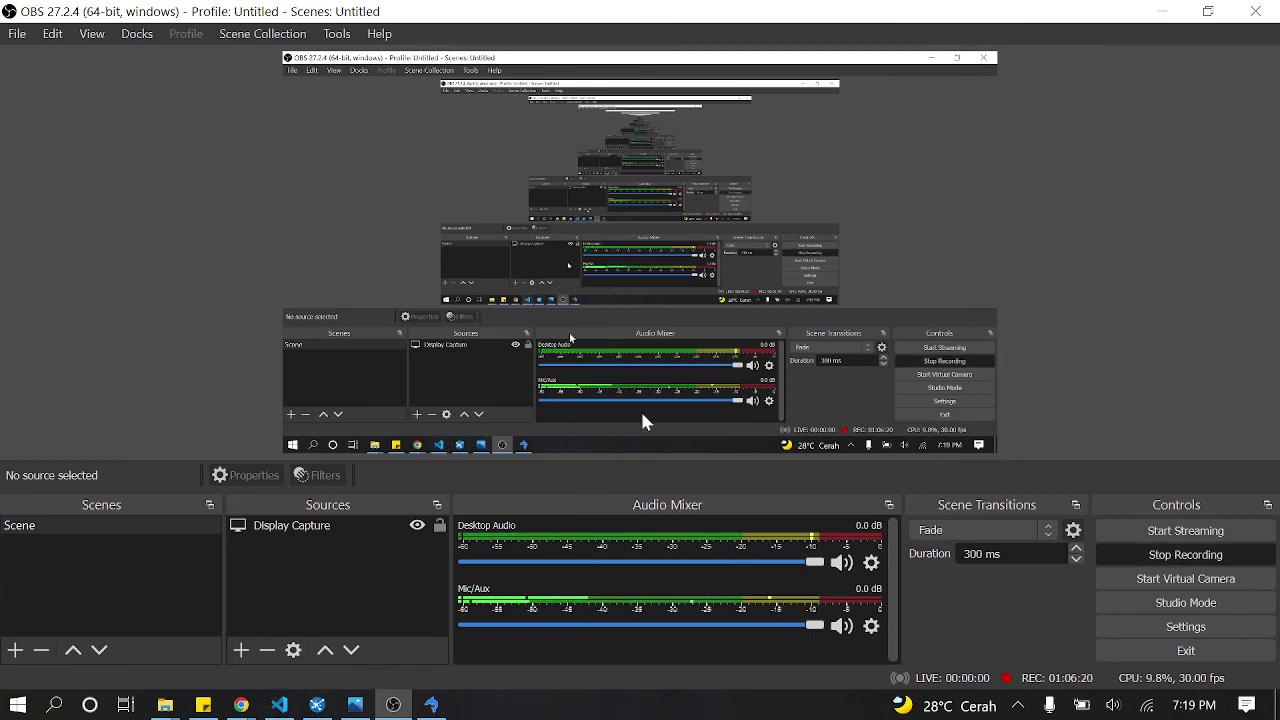
left_click(1162, 12)
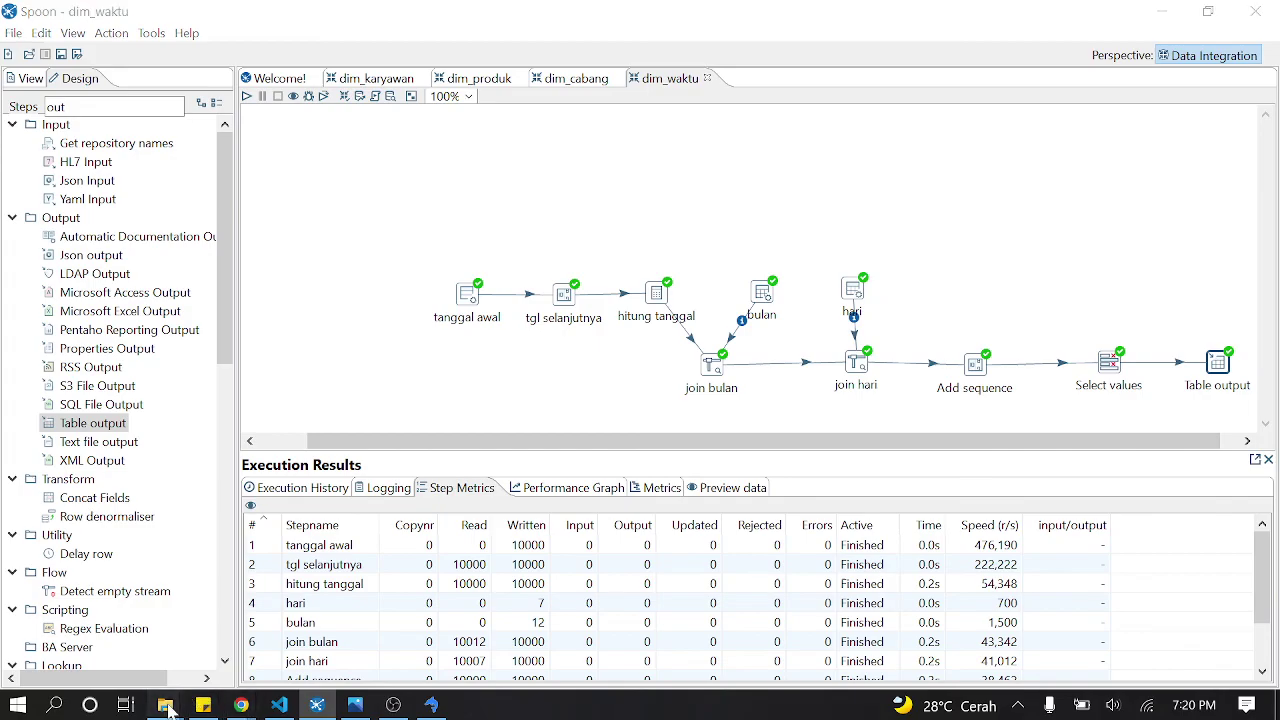
Step: Look for the saved transformation files in the pentaho folder in File Explorer, sorting its contents by date modified
mouse_move(165, 703)
left_click(100, 634)
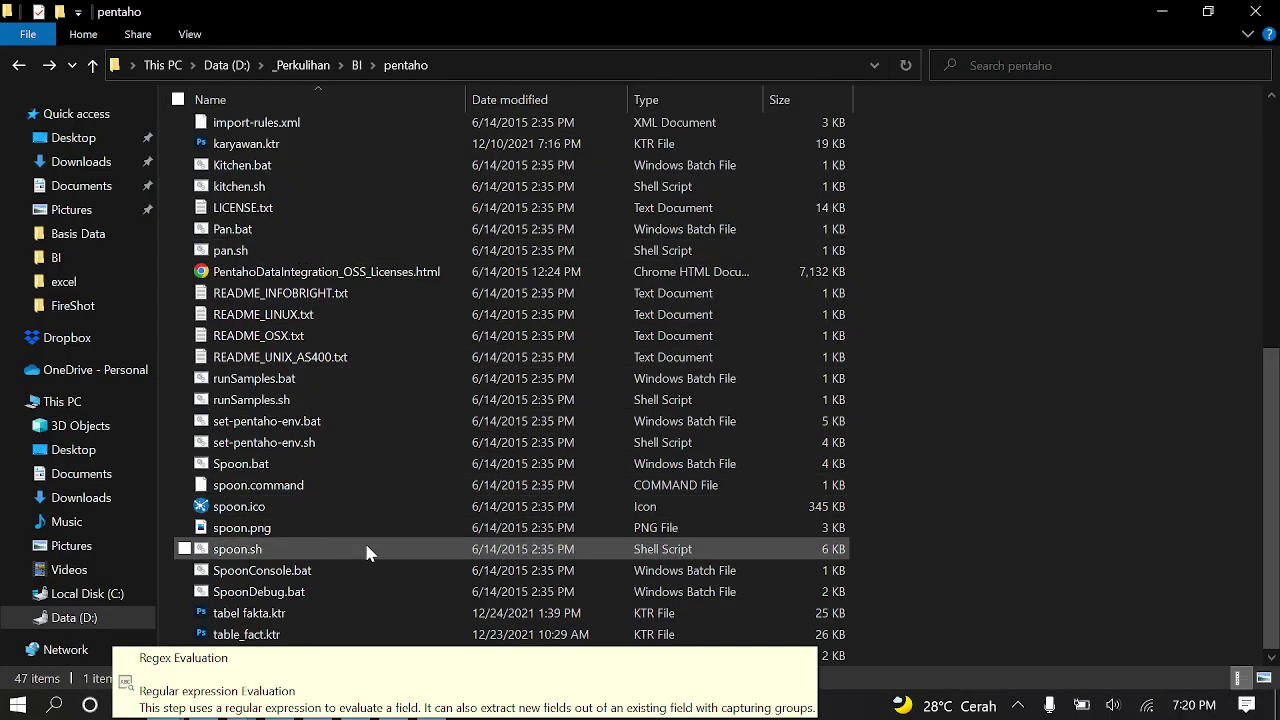
scroll(336, 380, "up", 6)
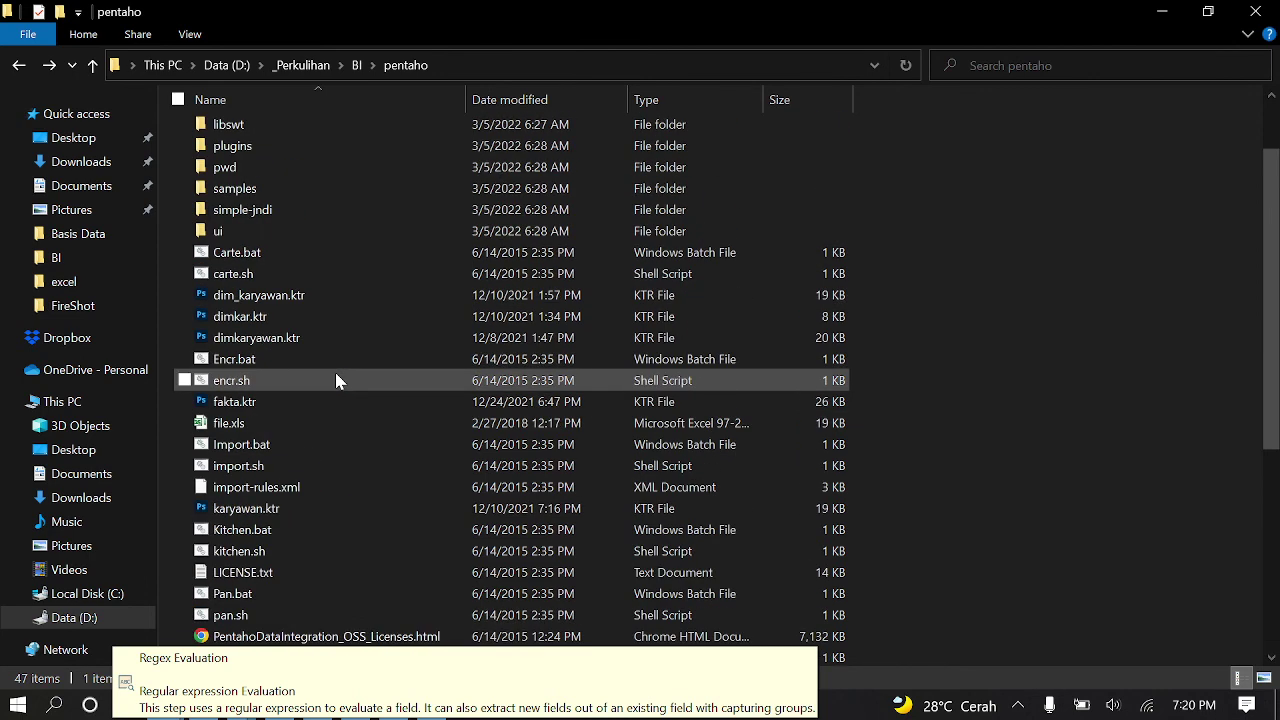
left_click(326, 296)
scroll(401, 487, "down", 6)
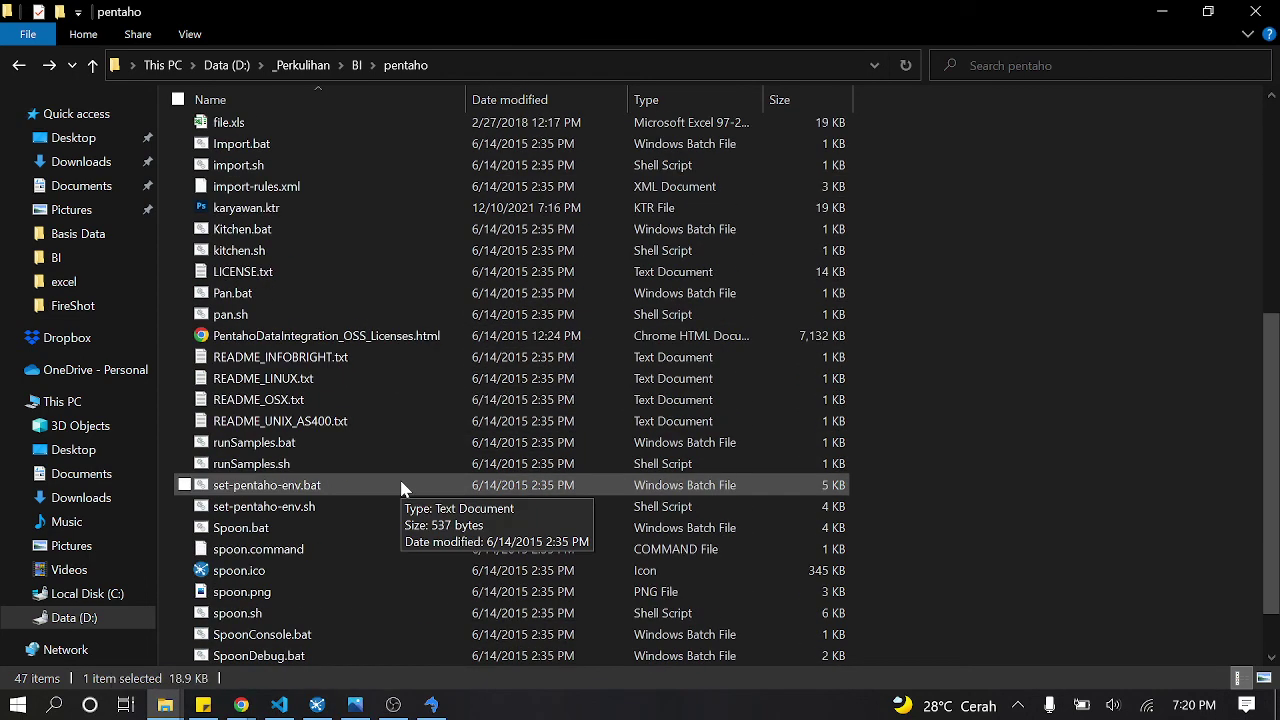
left_click(562, 106)
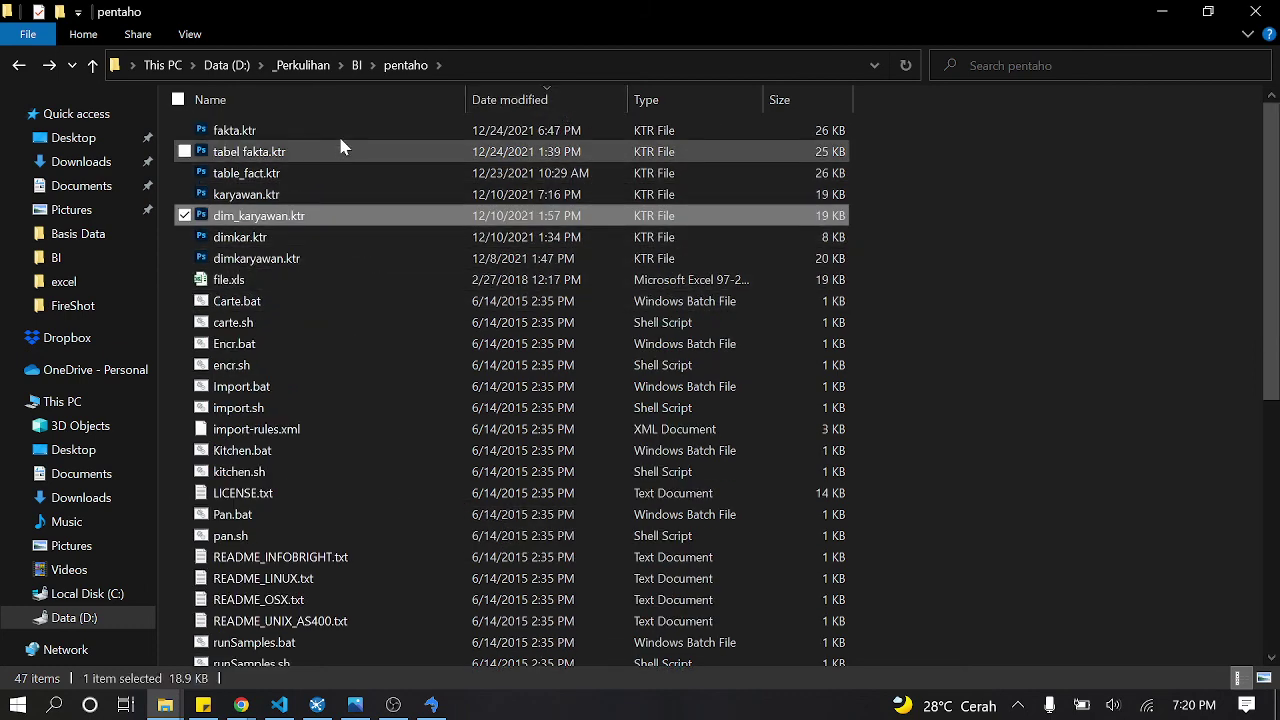
scroll(386, 255, "down", 7)
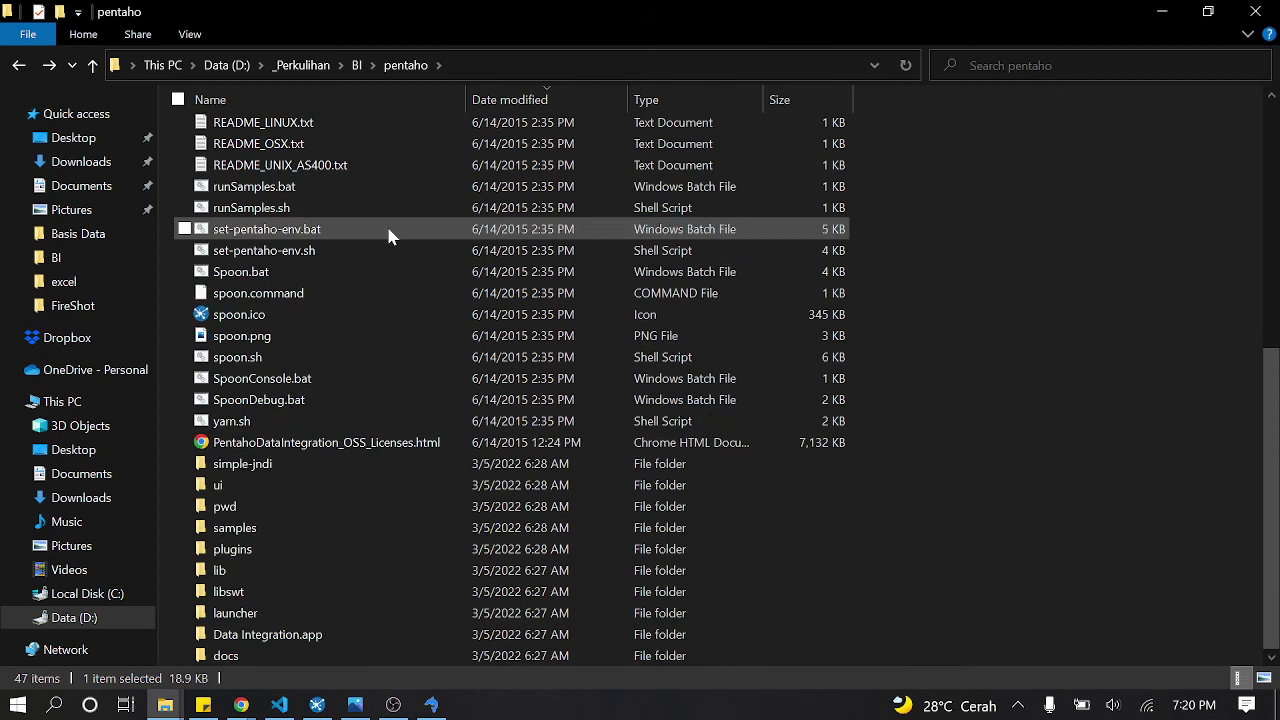
left_click(317, 704)
left_click(317, 704)
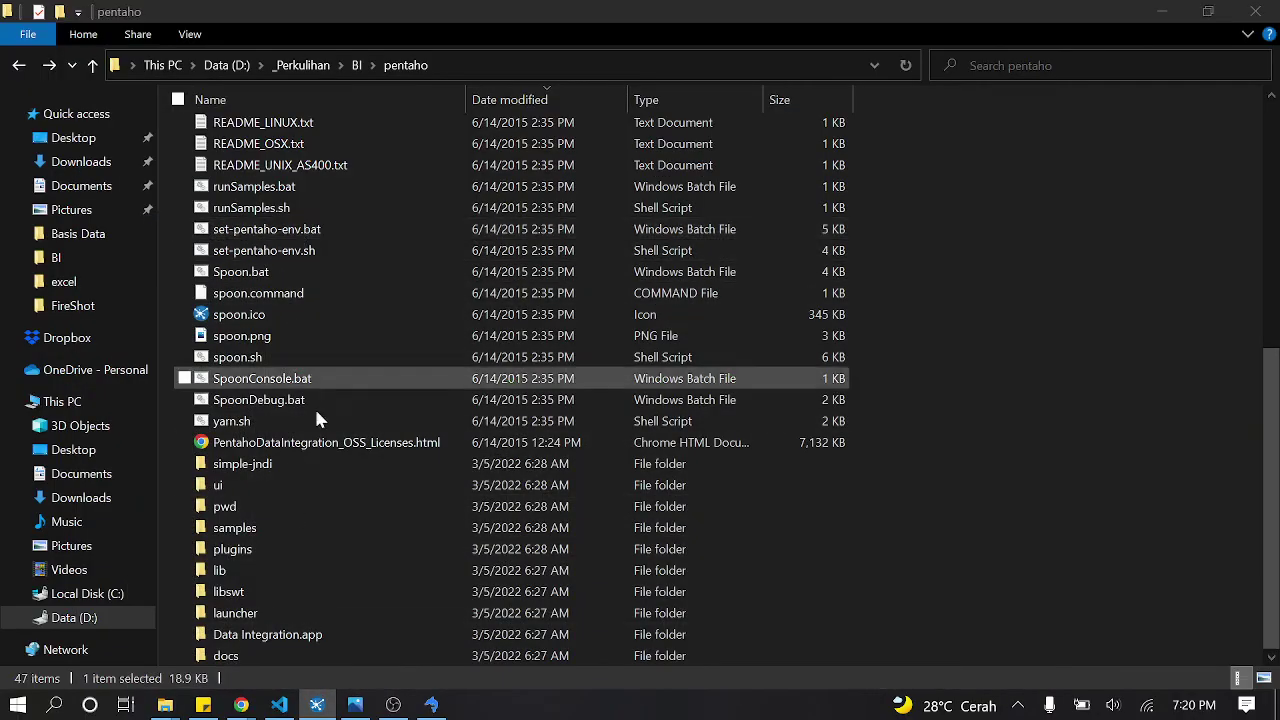
scroll(318, 440, "up", 6)
left_click(302, 171)
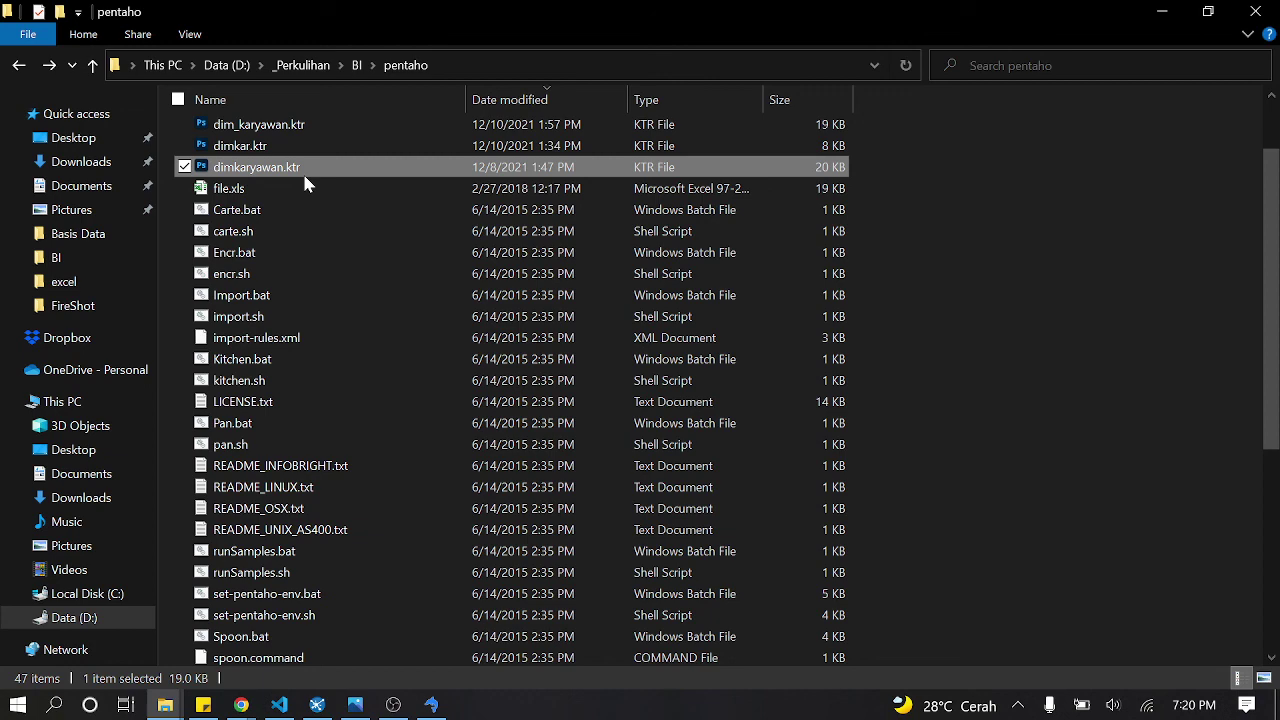
Step: Go up to the BI folder and locate the saved dim_cabang.ktr, dim_produk.ktr and dim_waktu.ktr transformation files
left_click(356, 65)
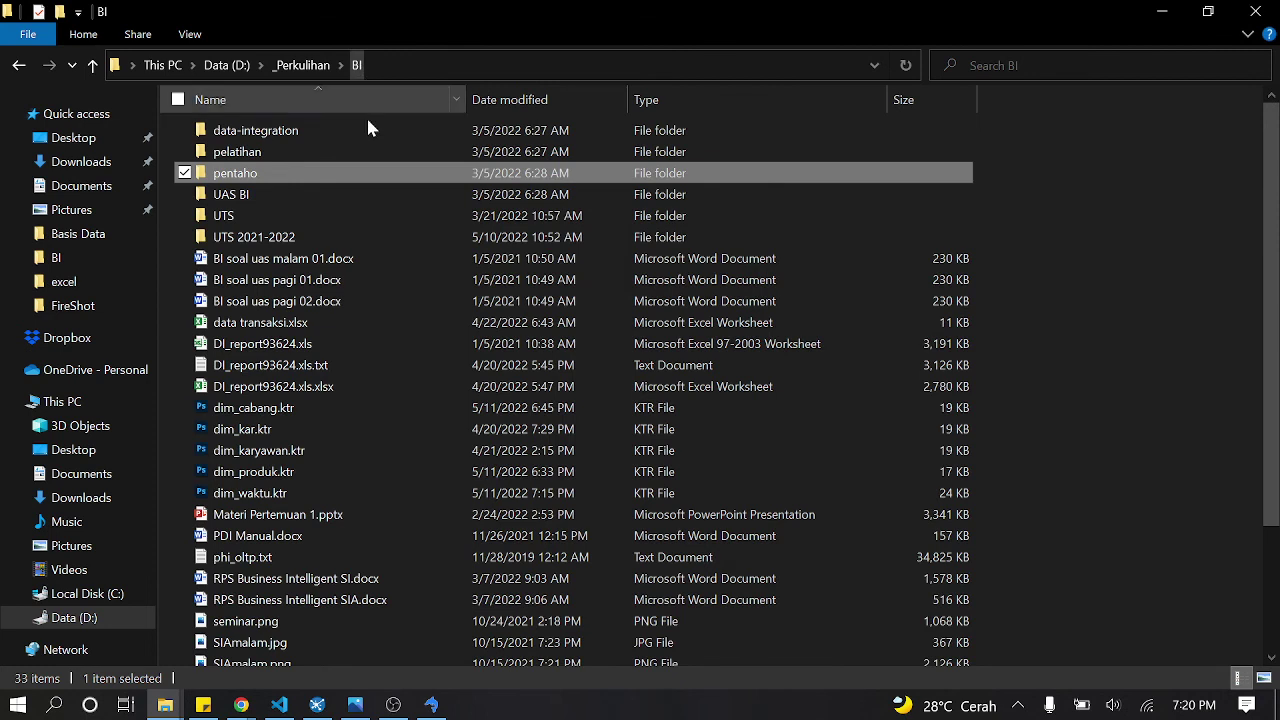
left_click(348, 407)
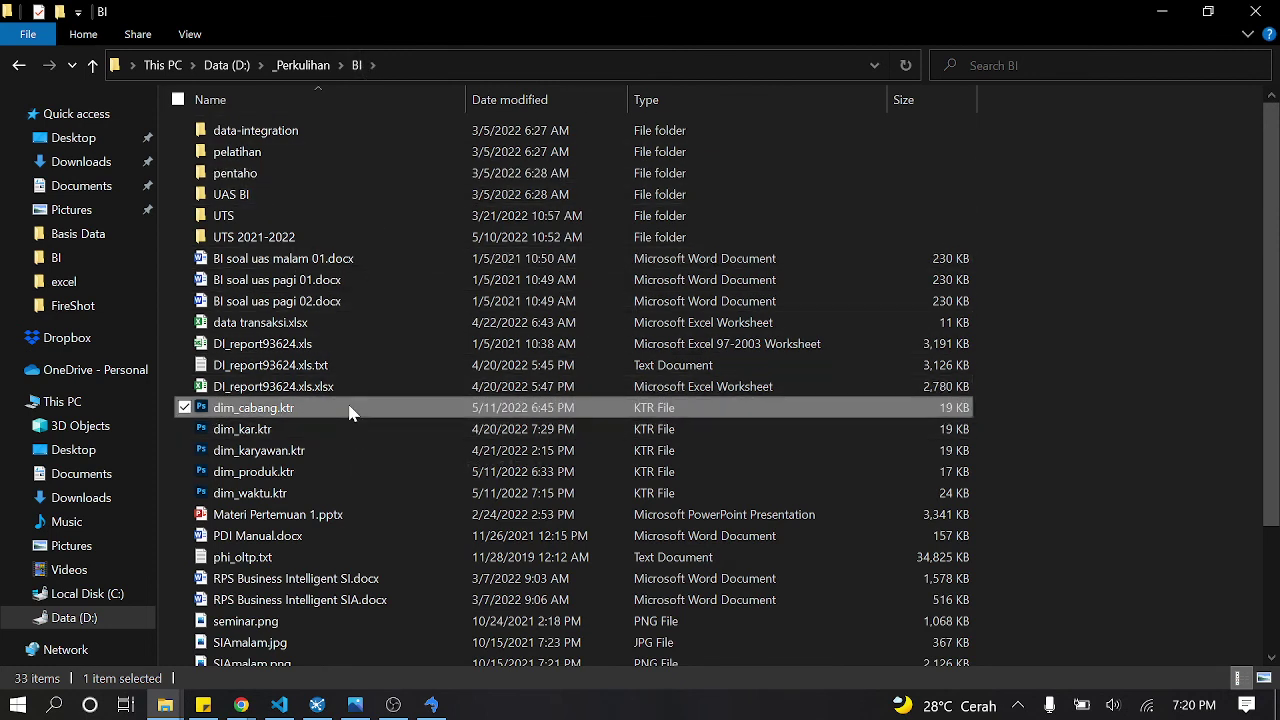
left_click(338, 471)
left_click(338, 493)
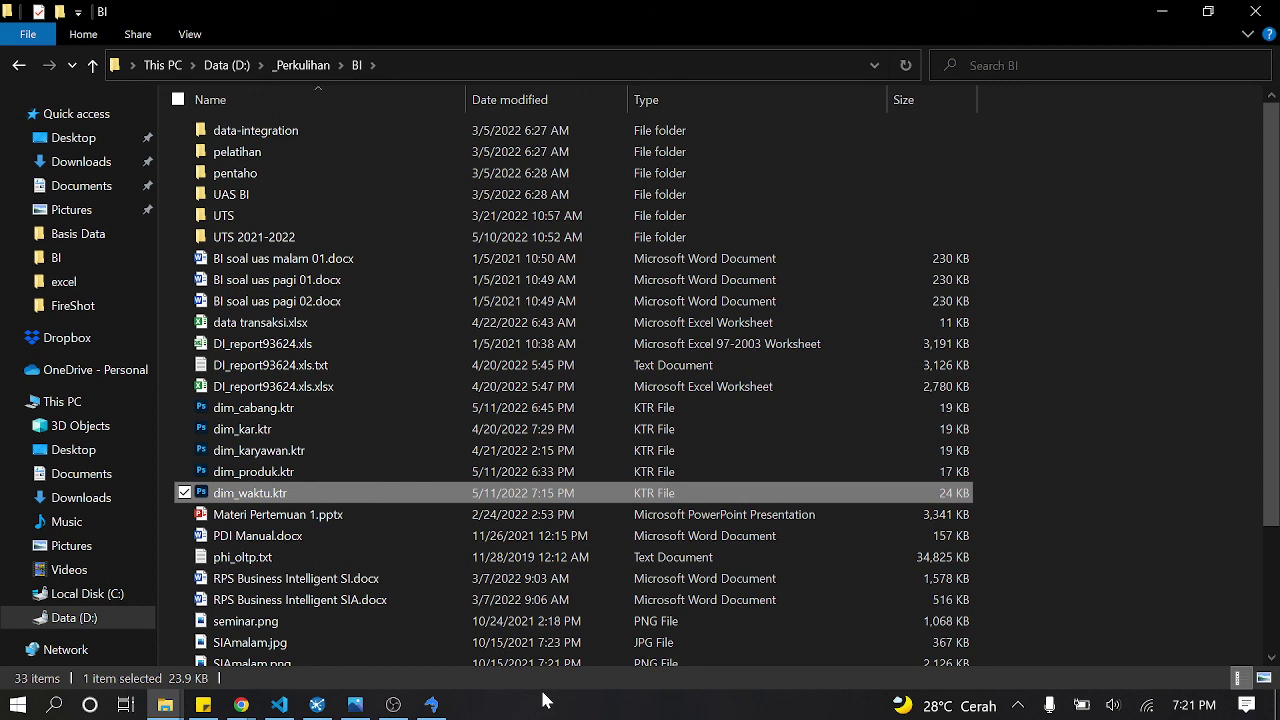
left_click(1164, 18)
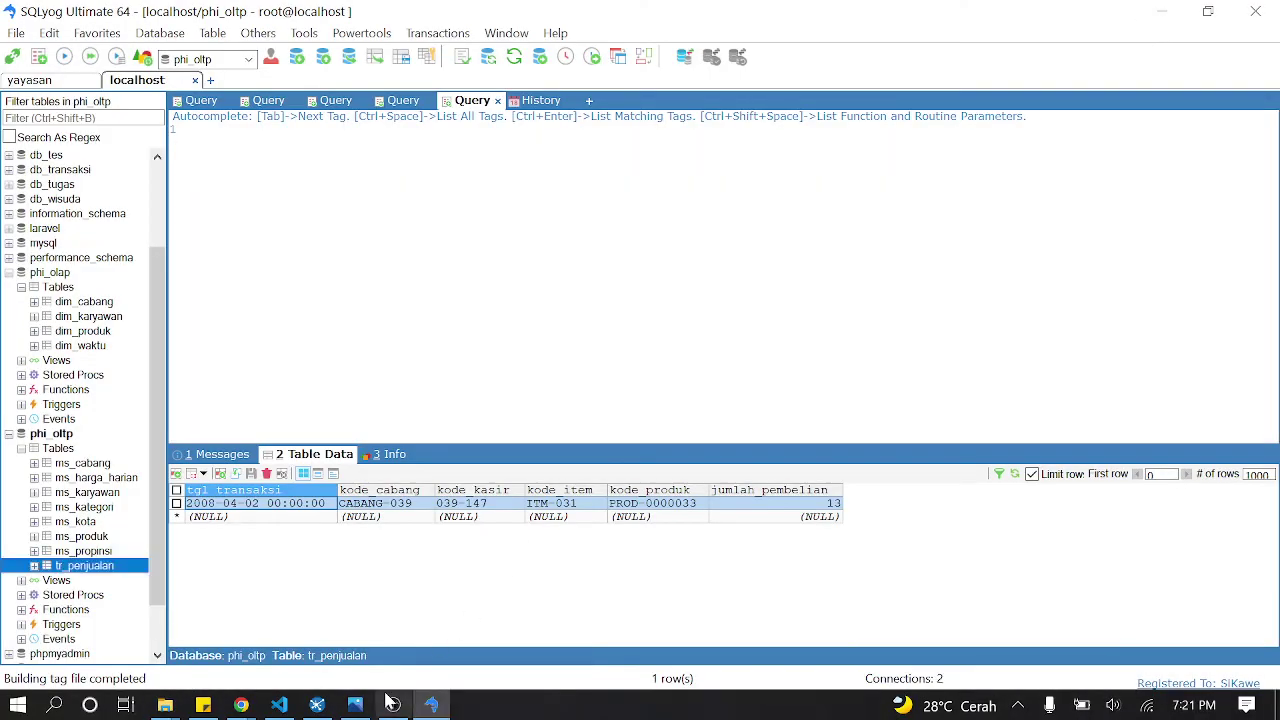
left_click(317, 706)
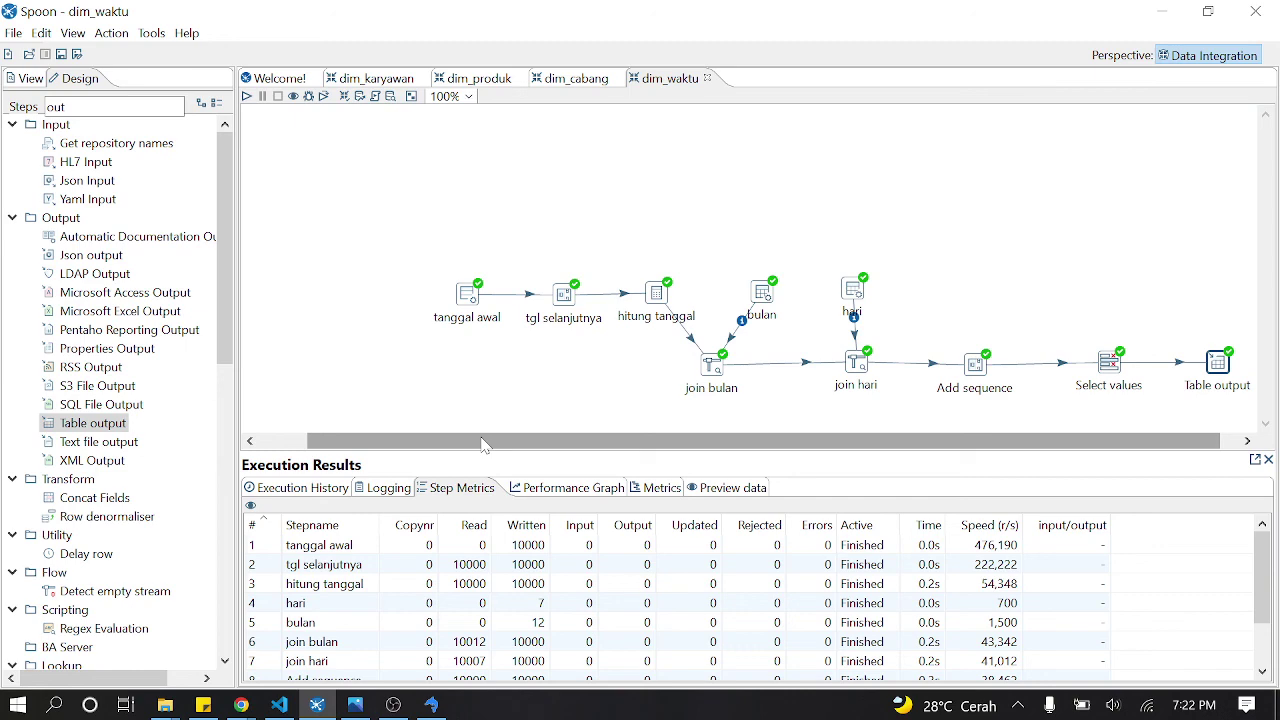
left_click(393, 705)
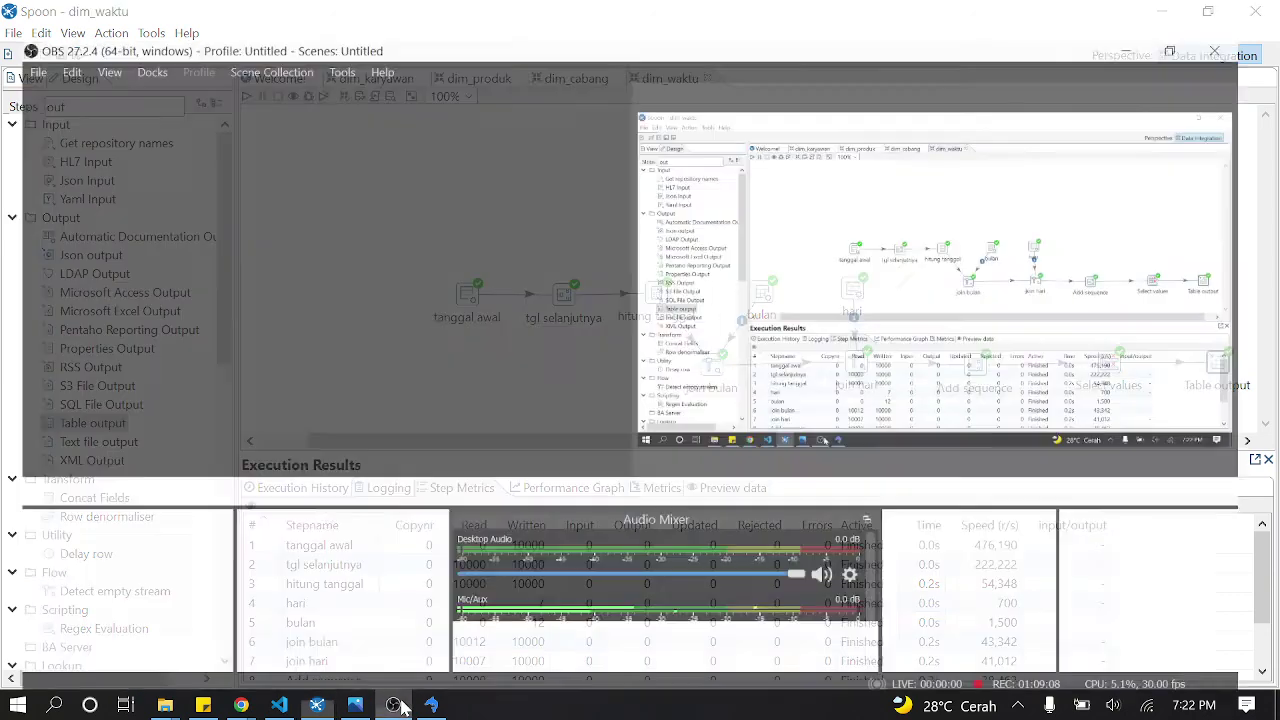